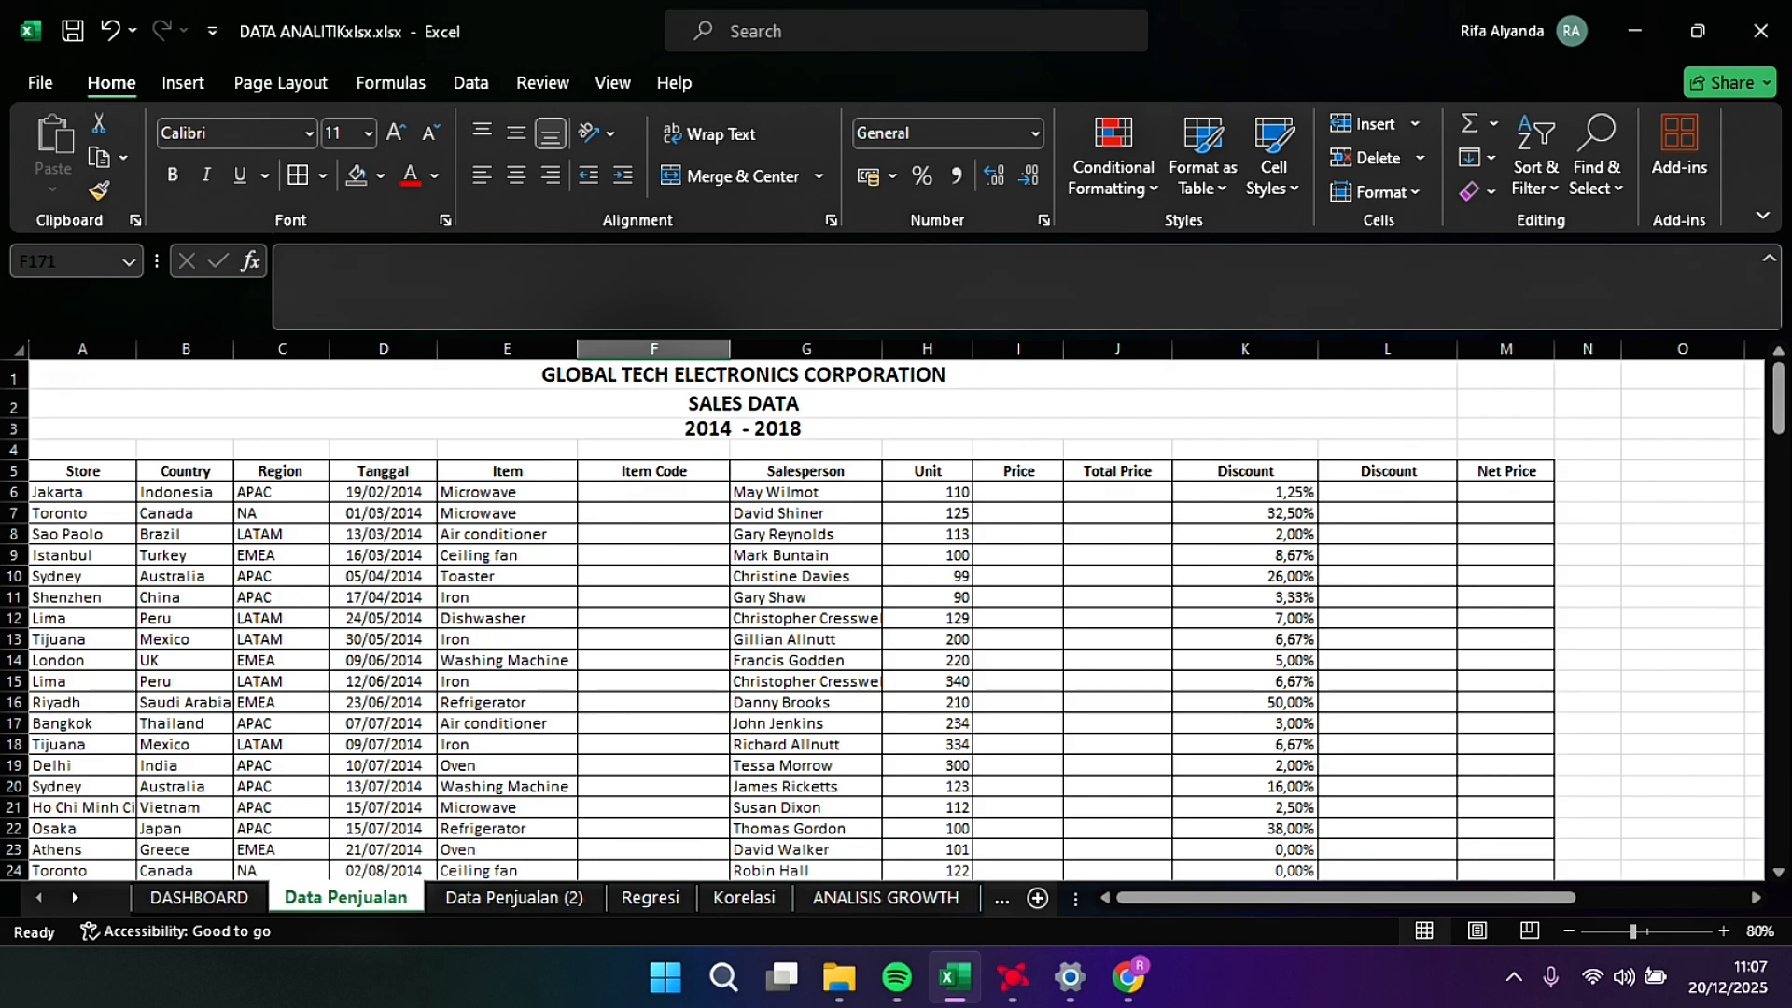
Step: Review the sales data columns on the Data Penjualan sheet, including the Region entries, and the Tabel Bantu lookup table
{"action": "scroll", "coordinate": [896, 616], "scroll_direction": "down", "scroll_amount": 1}
{"action": "scroll", "coordinate": [896, 616], "scroll_direction": "right", "scroll_amount": 8}
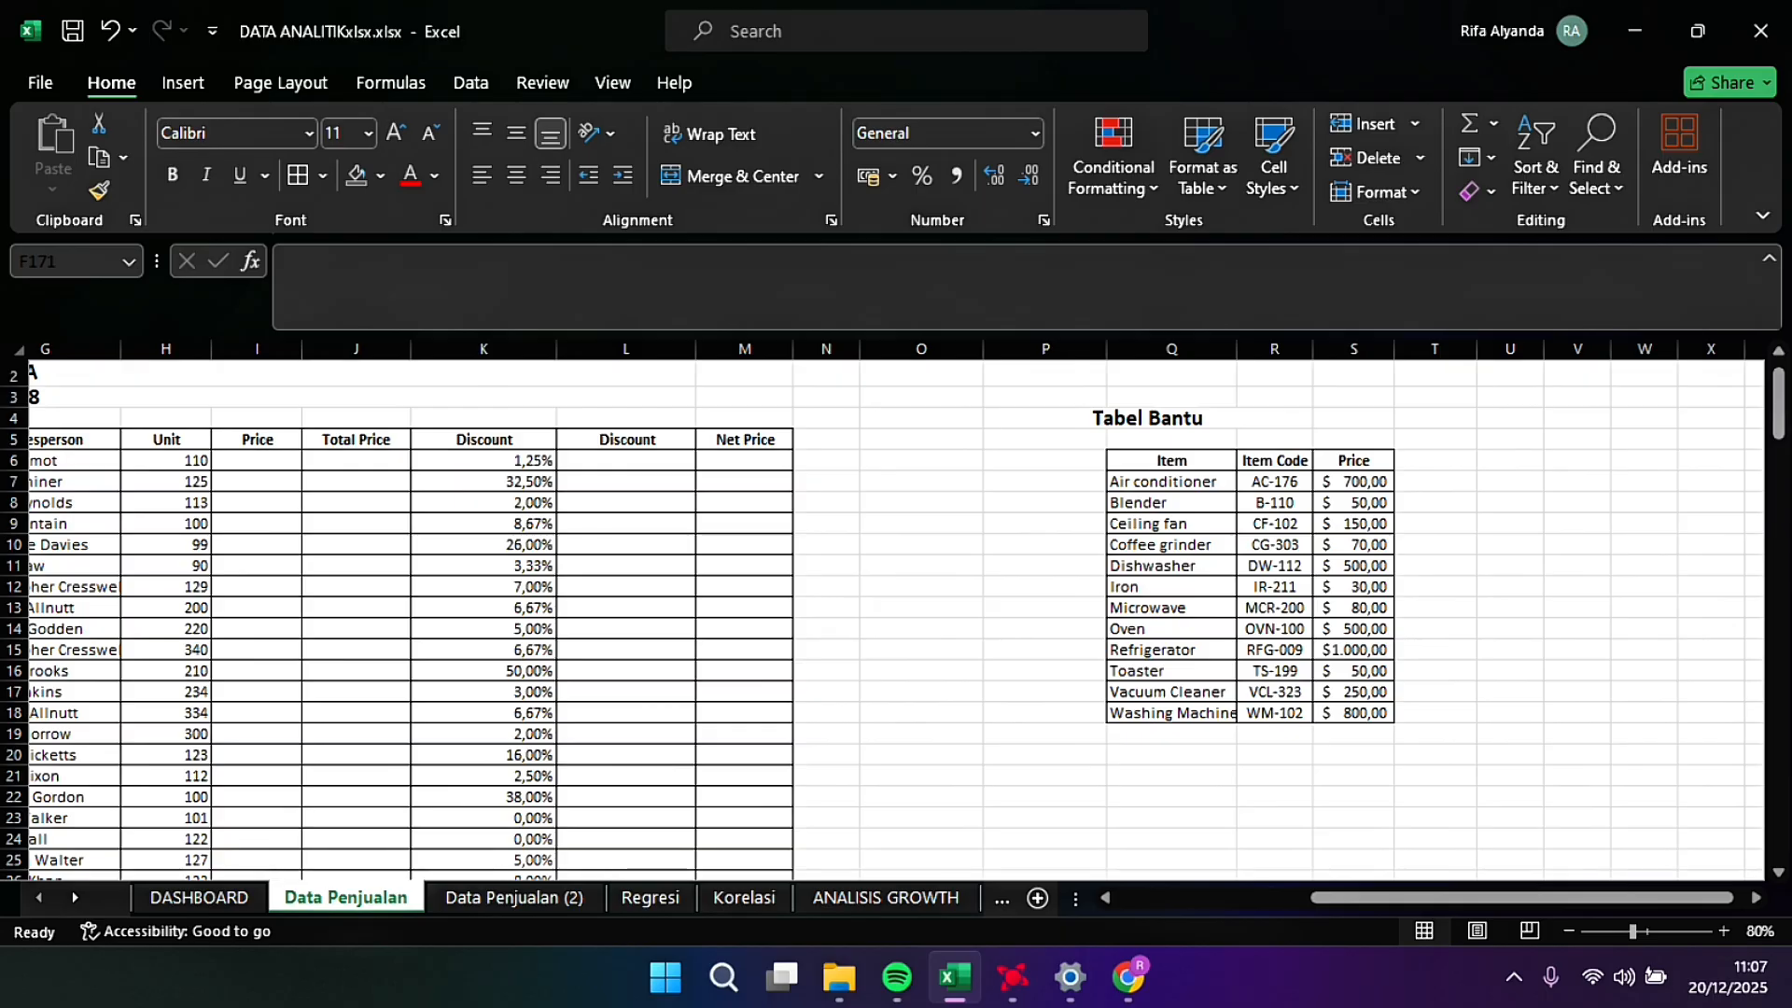
{"action": "scroll", "coordinate": [887, 616], "scroll_direction": "left", "scroll_amount": 3}
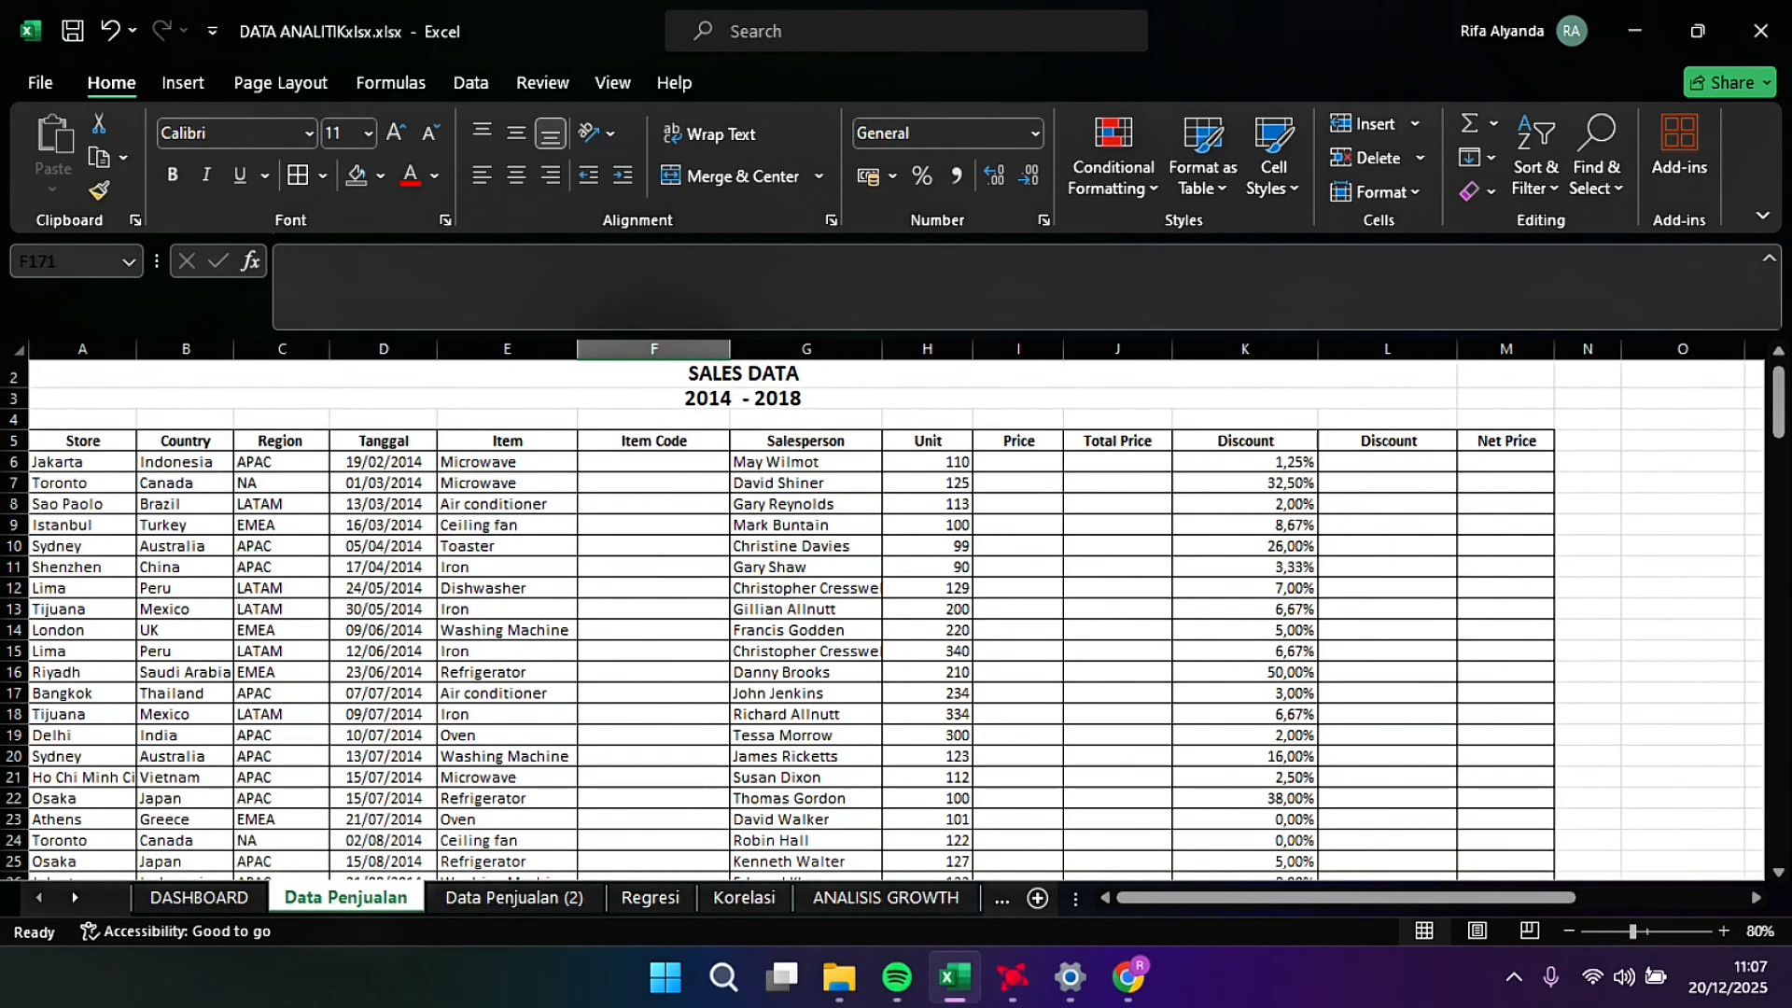
{"action": "scroll", "coordinate": [887, 616], "scroll_direction": "down", "scroll_amount": 2}
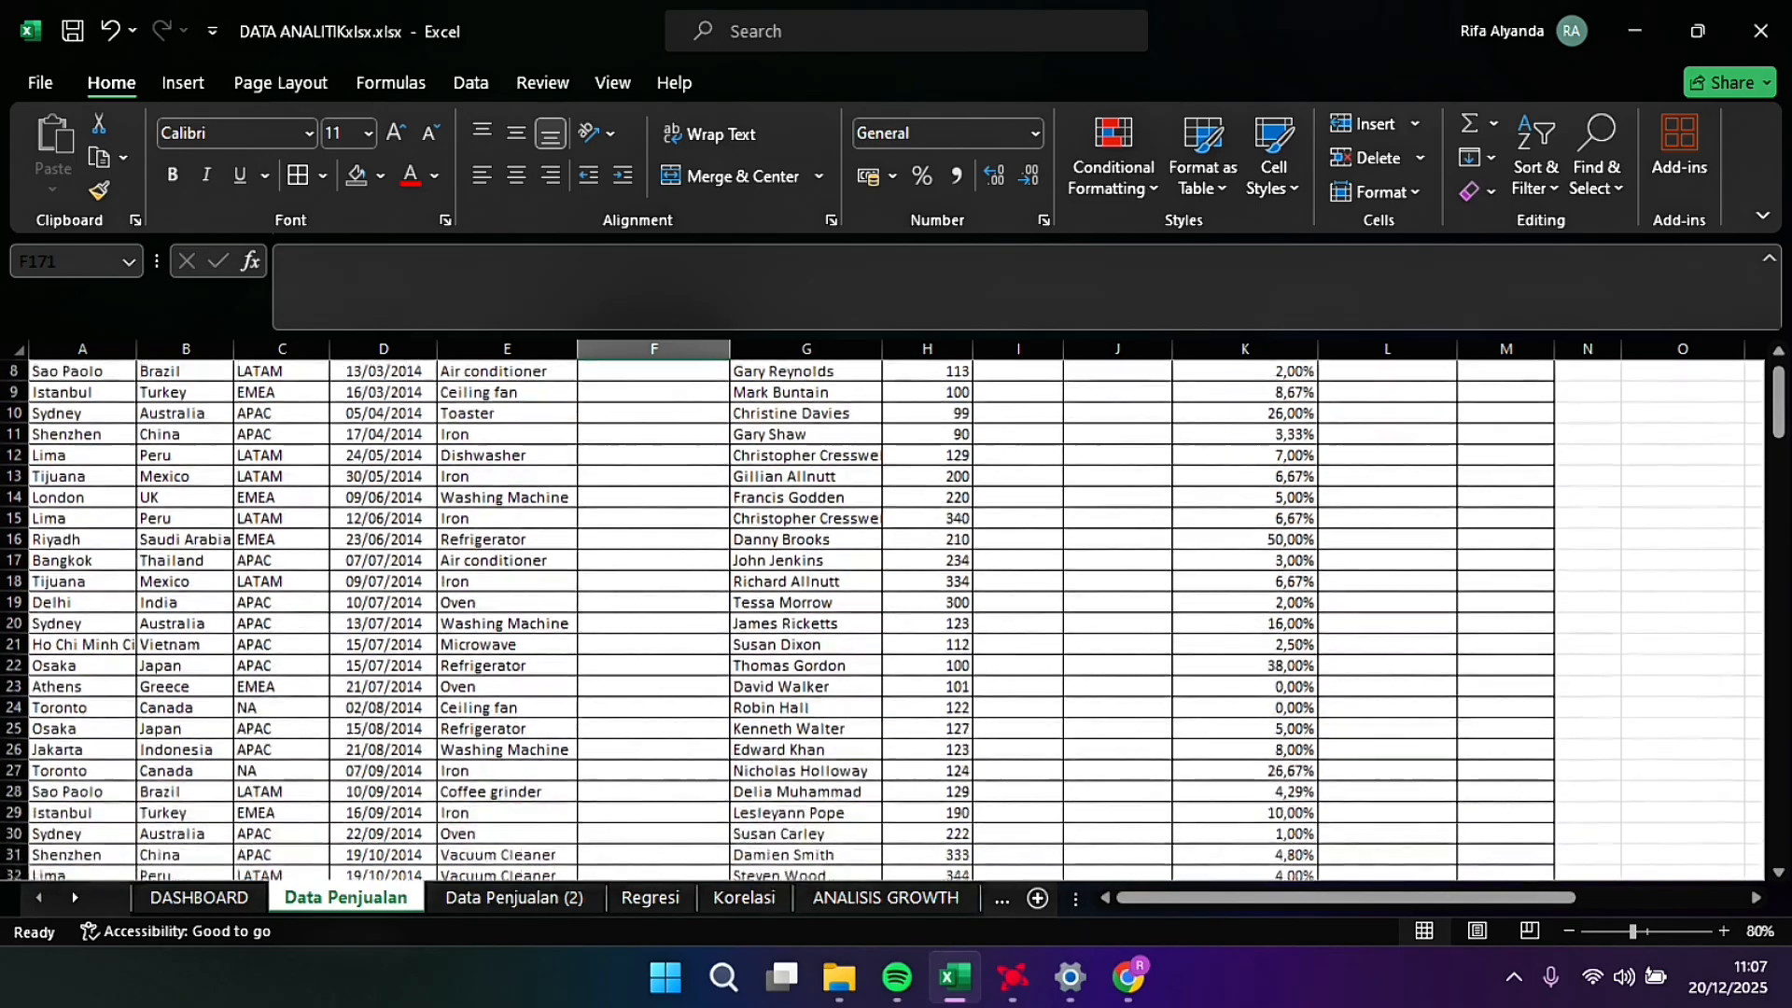
{"action": "scroll", "coordinate": [887, 616], "scroll_direction": "up", "scroll_amount": 3}
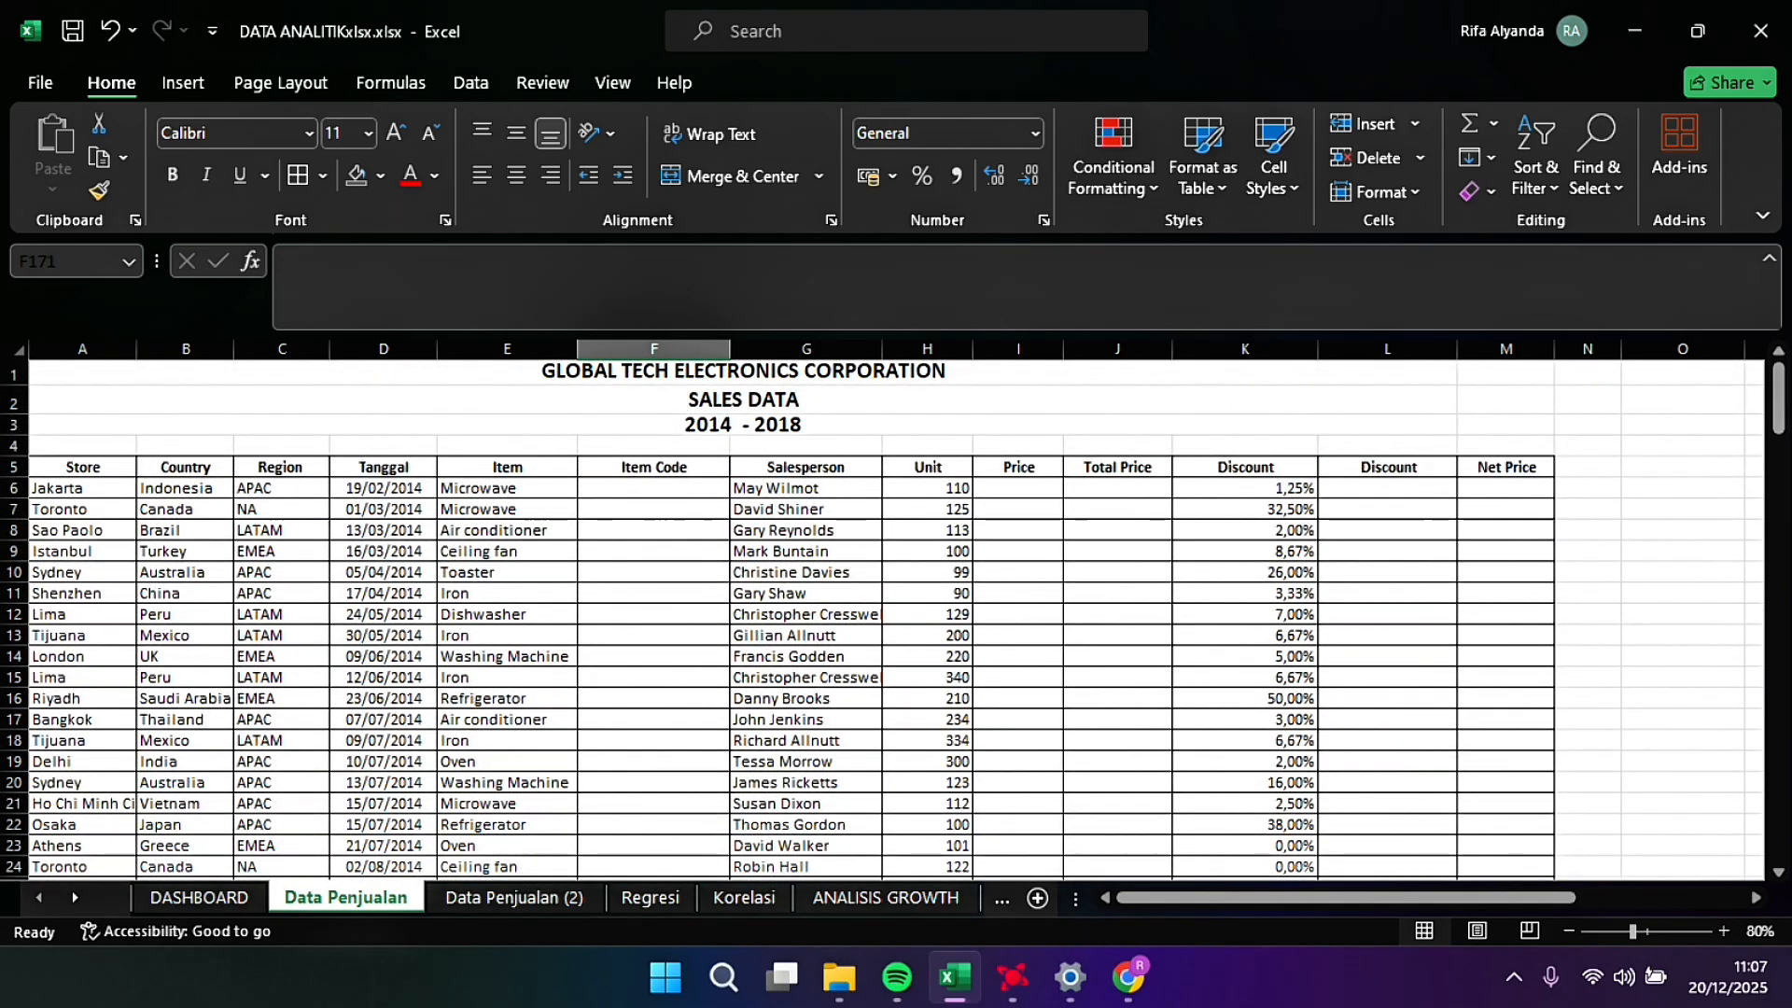
{"action": "scroll", "coordinate": [891, 611], "scroll_direction": "right", "scroll_amount": 3}
{"action": "scroll", "coordinate": [891, 612], "scroll_direction": "left", "scroll_amount": 3}
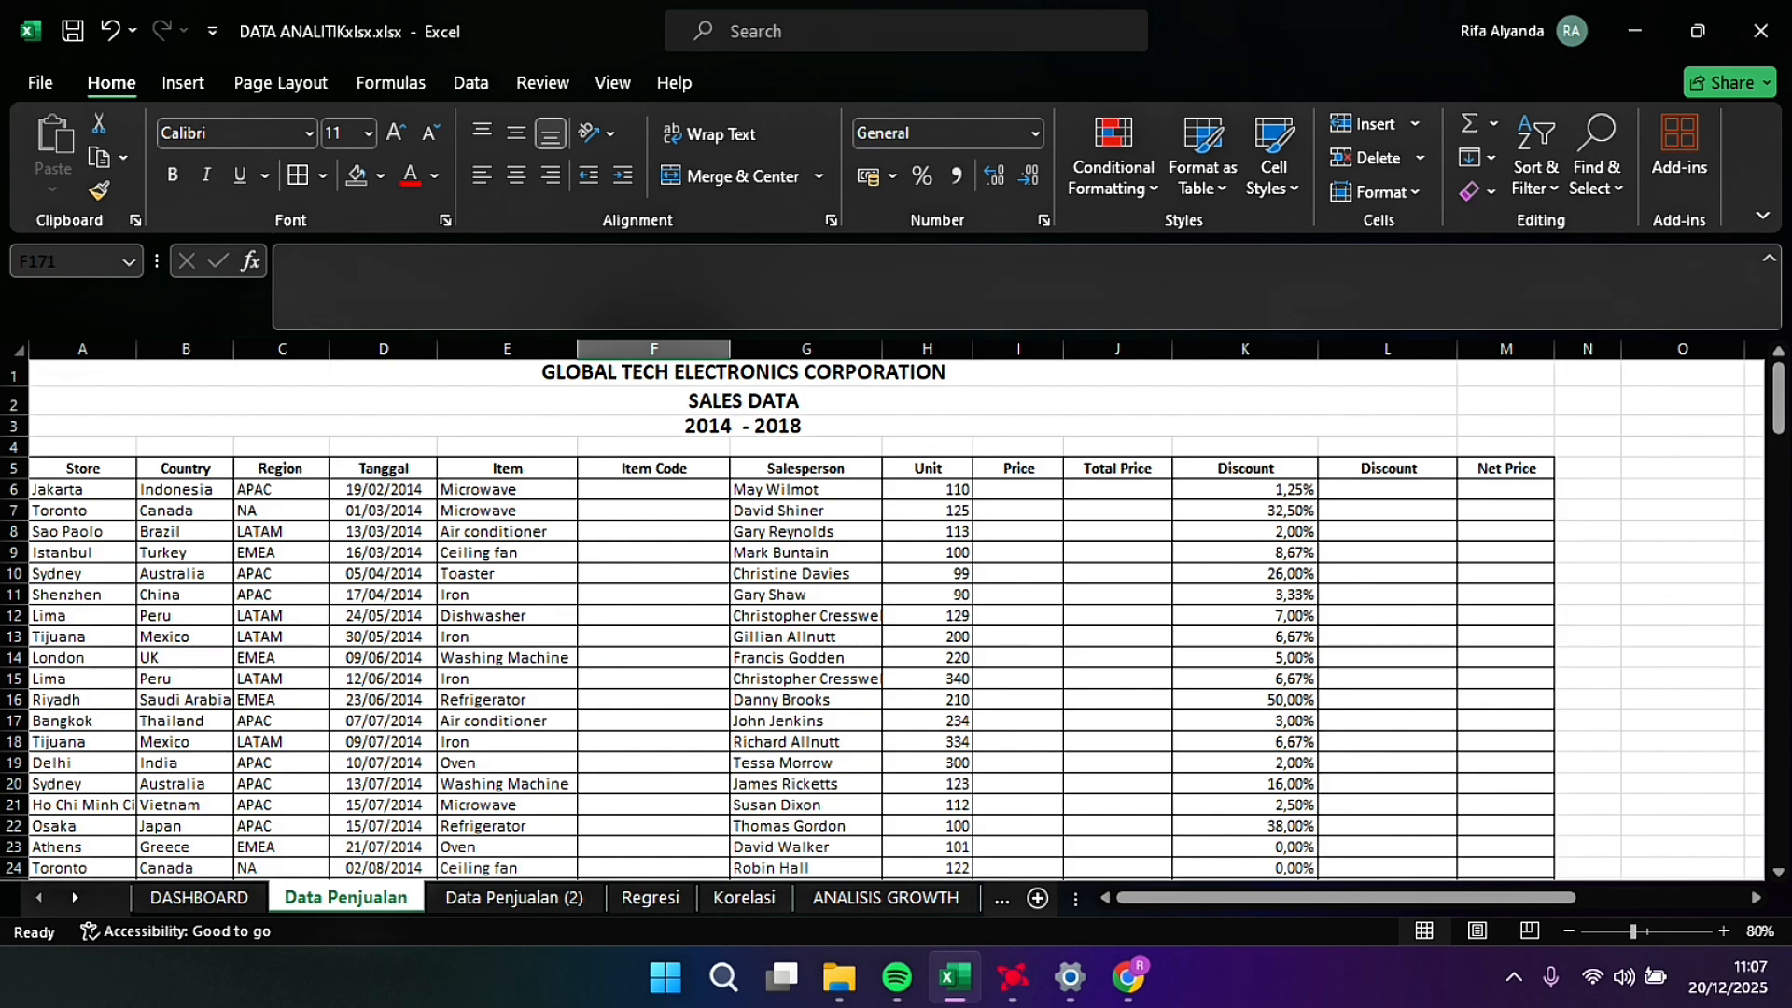
{"action": "scroll", "coordinate": [882, 616], "scroll_direction": "down", "scroll_amount": 1}
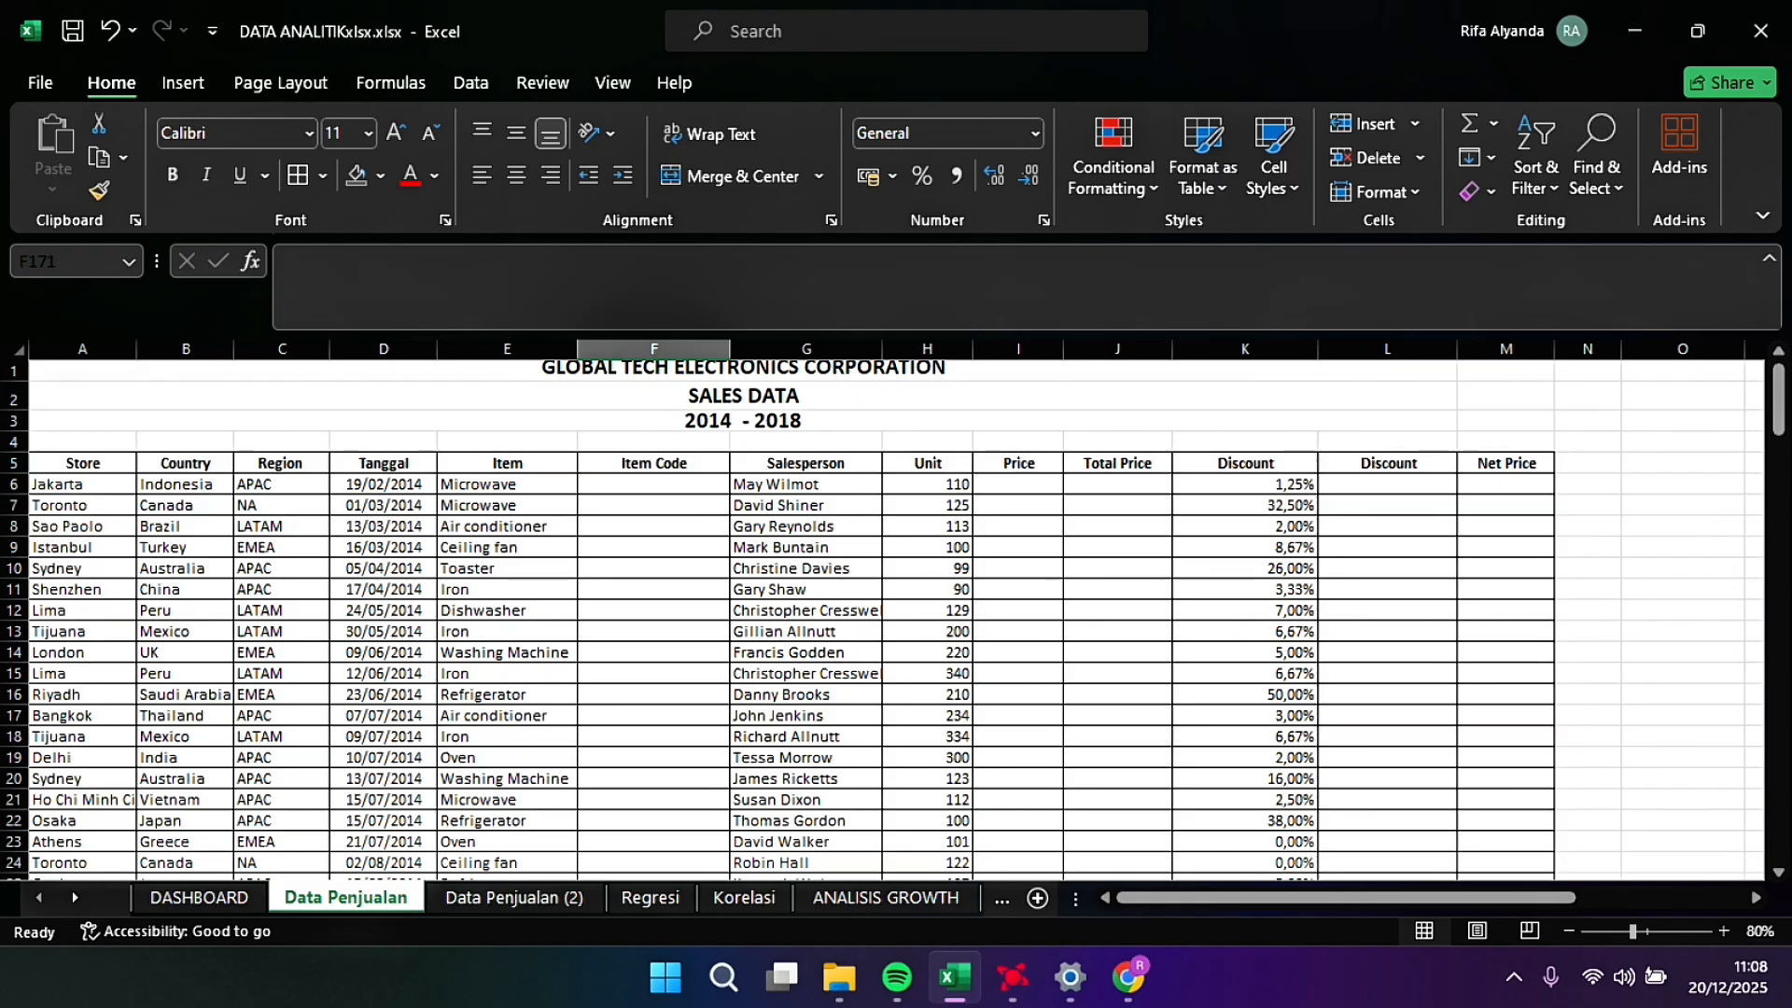
{"action": "left_click", "coordinate": [280, 526]}
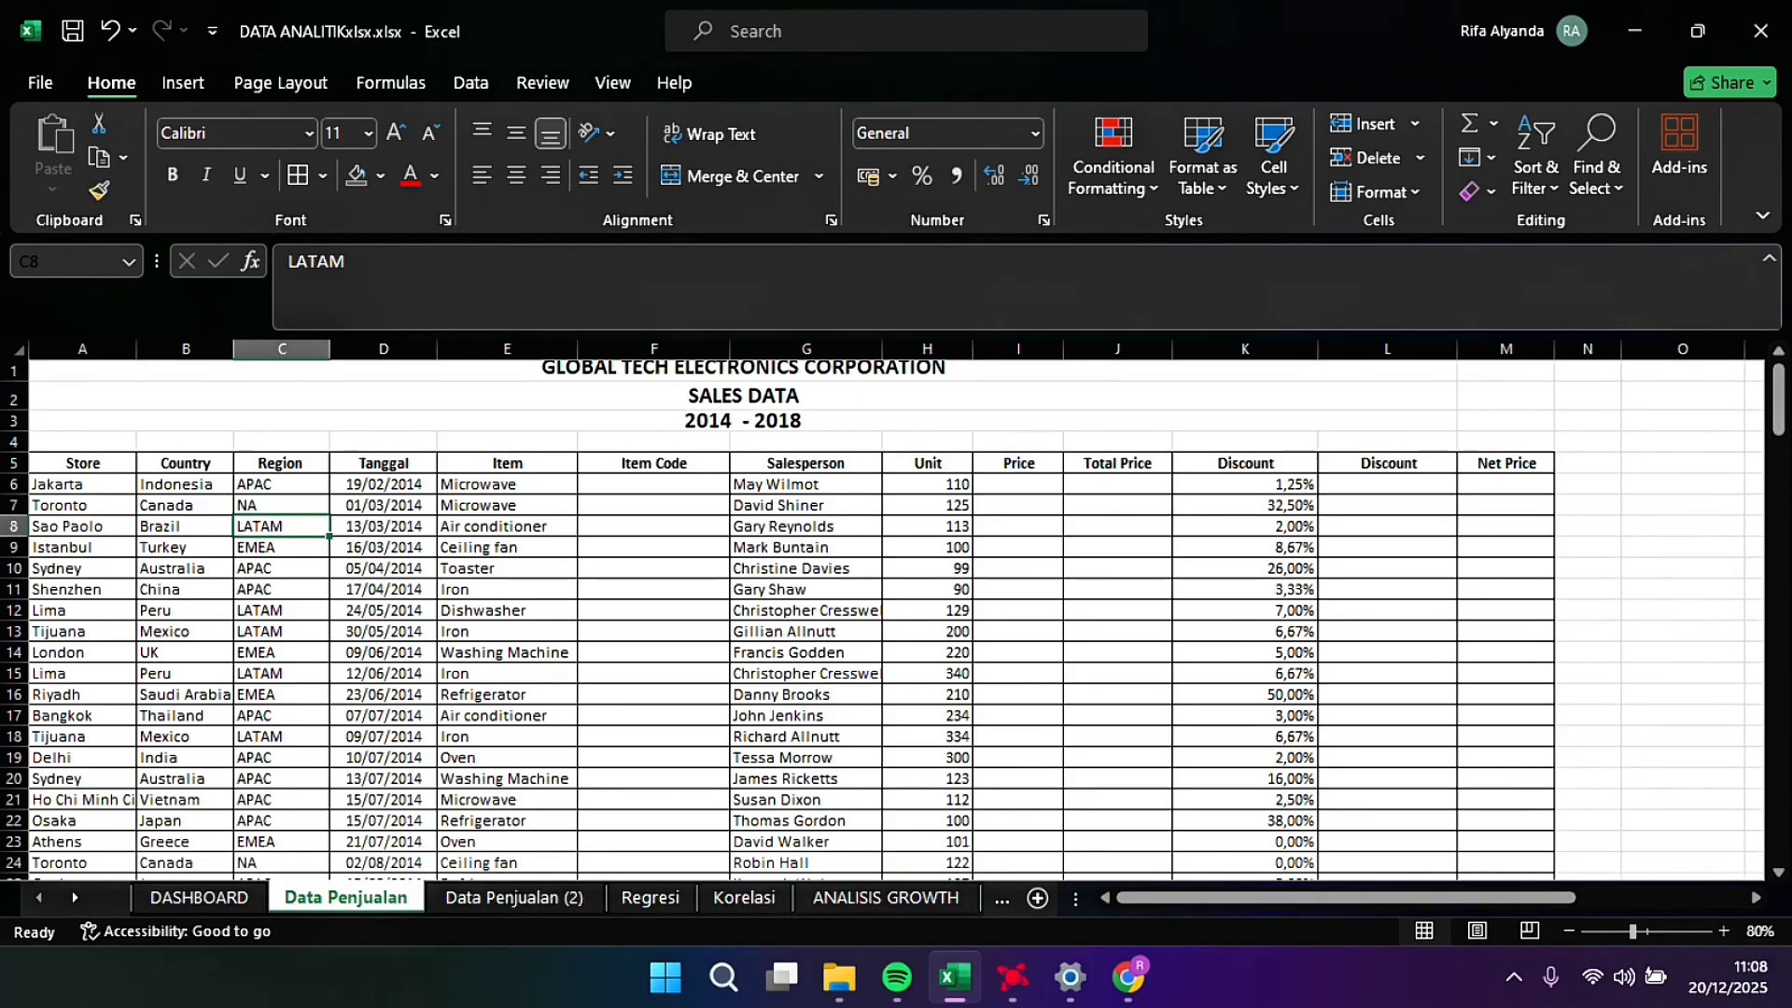
{"action": "left_click", "coordinate": [281, 547]}
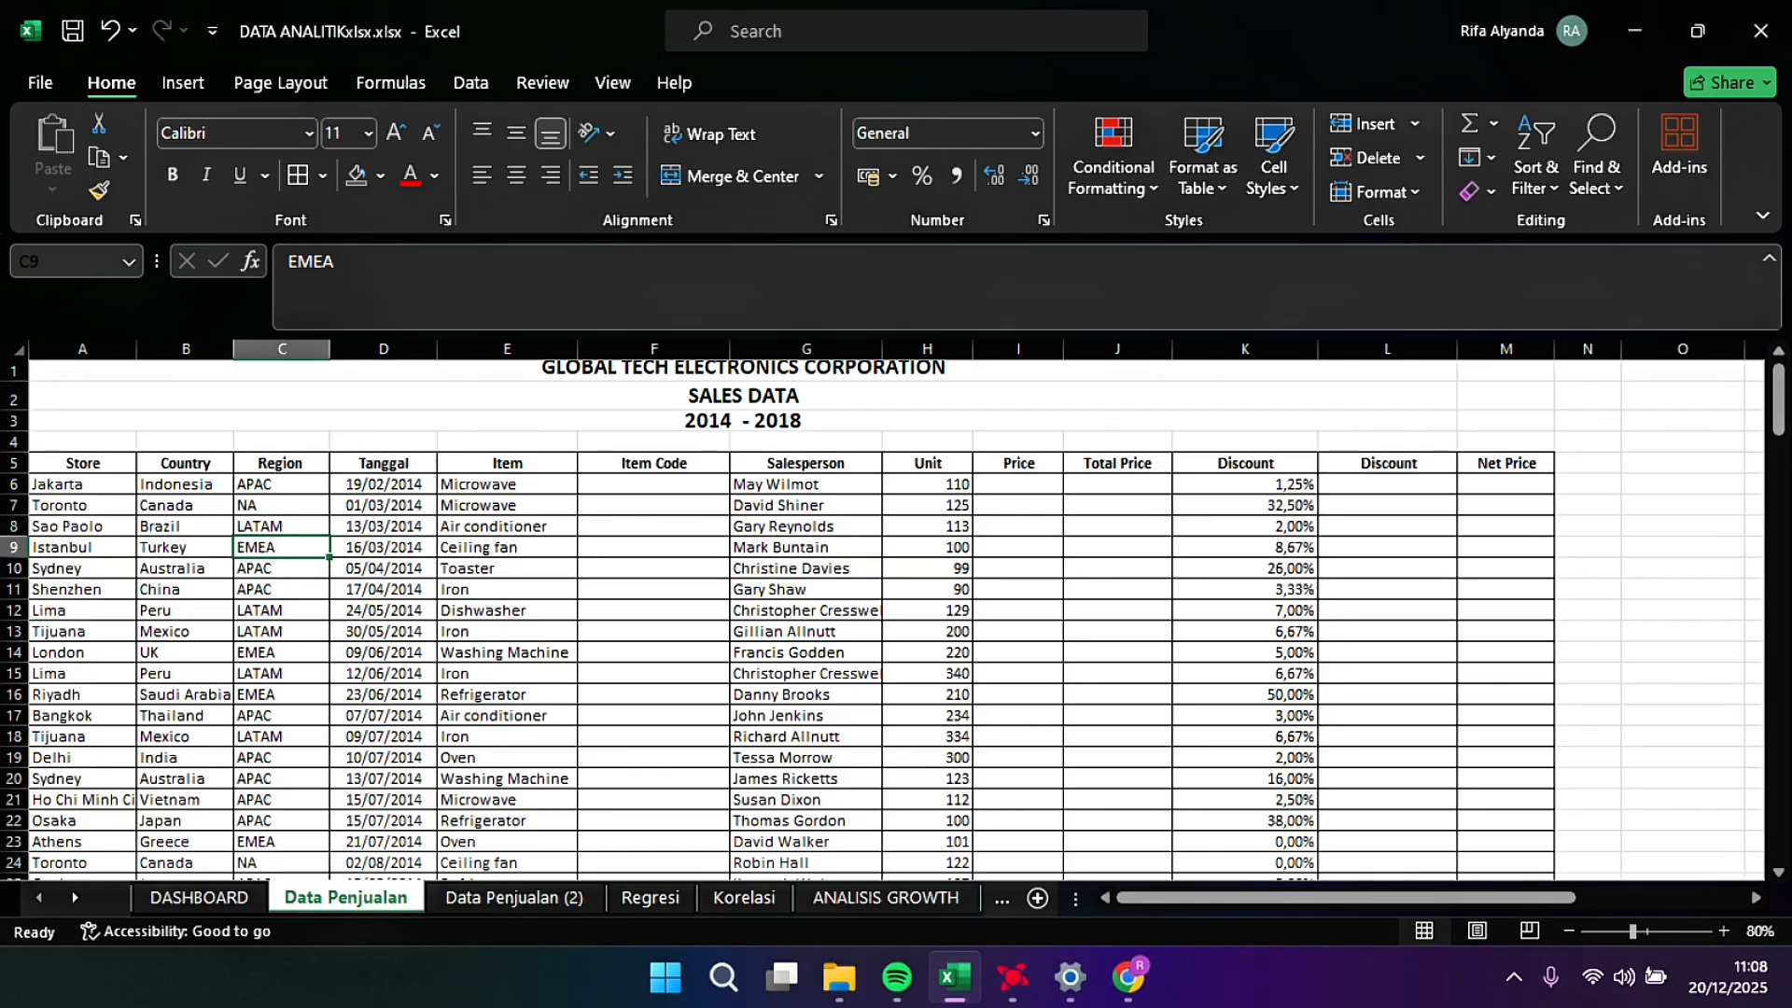
Step: Begin a VLOOKUP formula in the first Item Code cell, F6, with item cell E6 as the lookup value
{"action": "scroll", "coordinate": [896, 607], "scroll_direction": "right", "scroll_amount": 3}
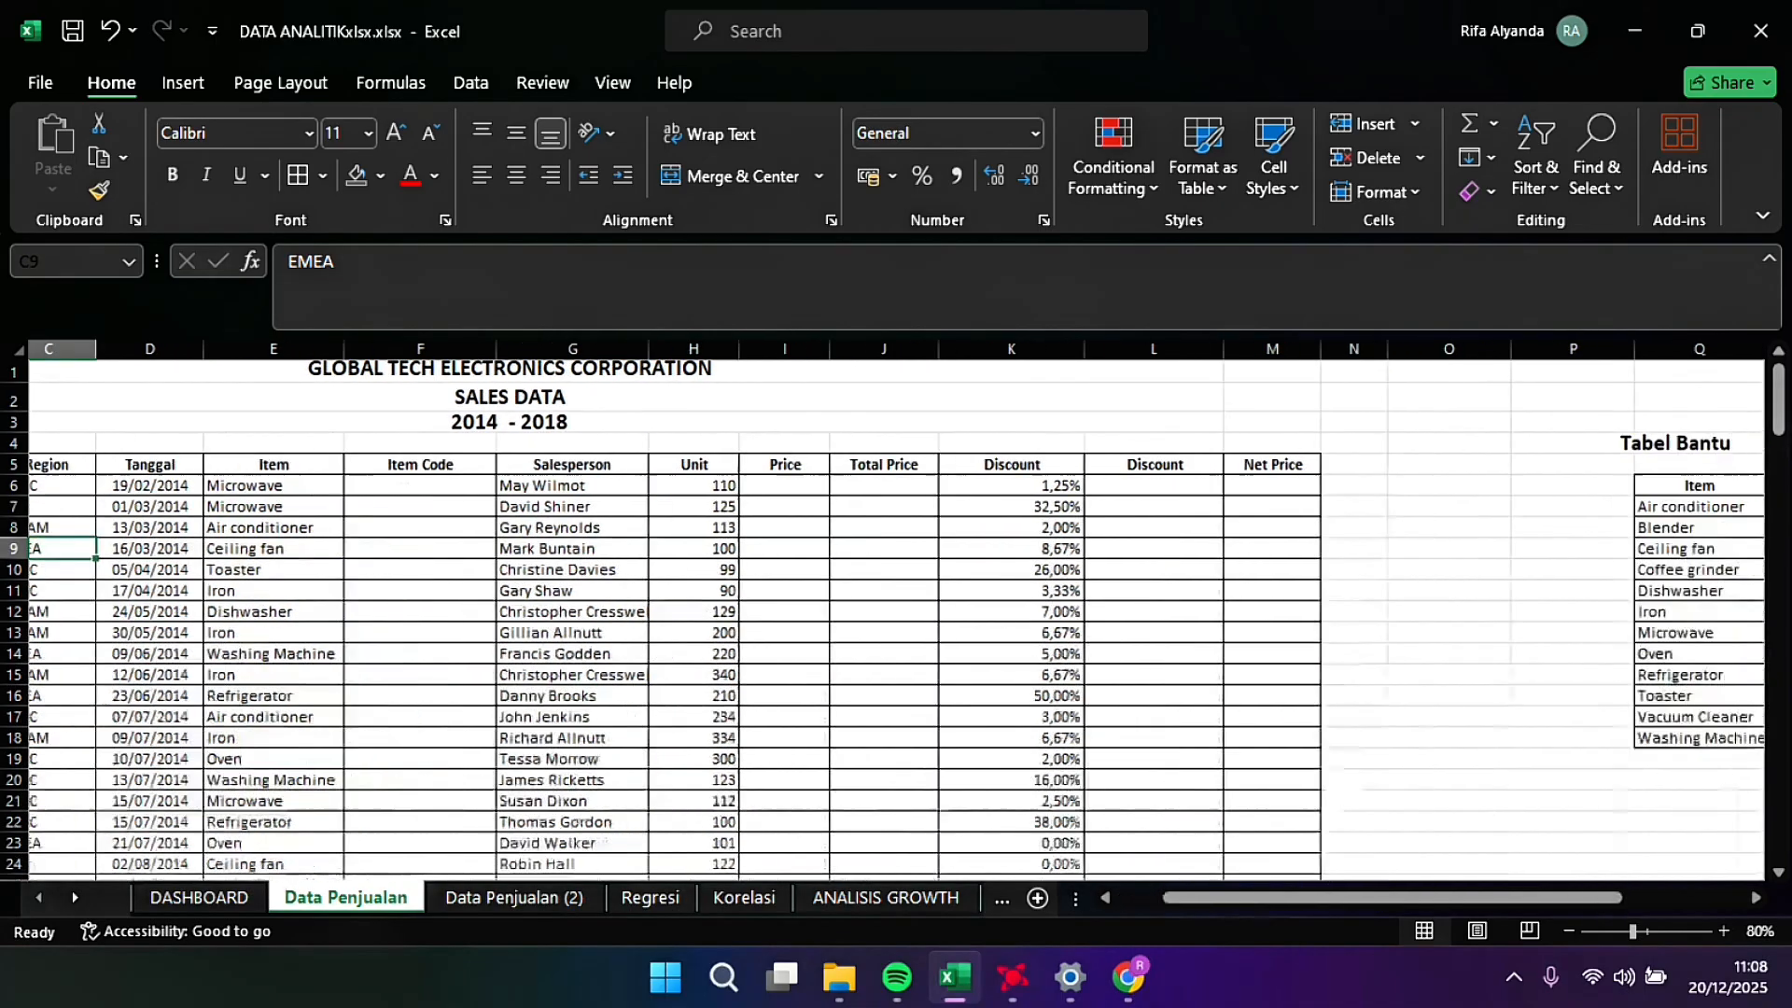
{"action": "left_click", "coordinate": [404, 486]}
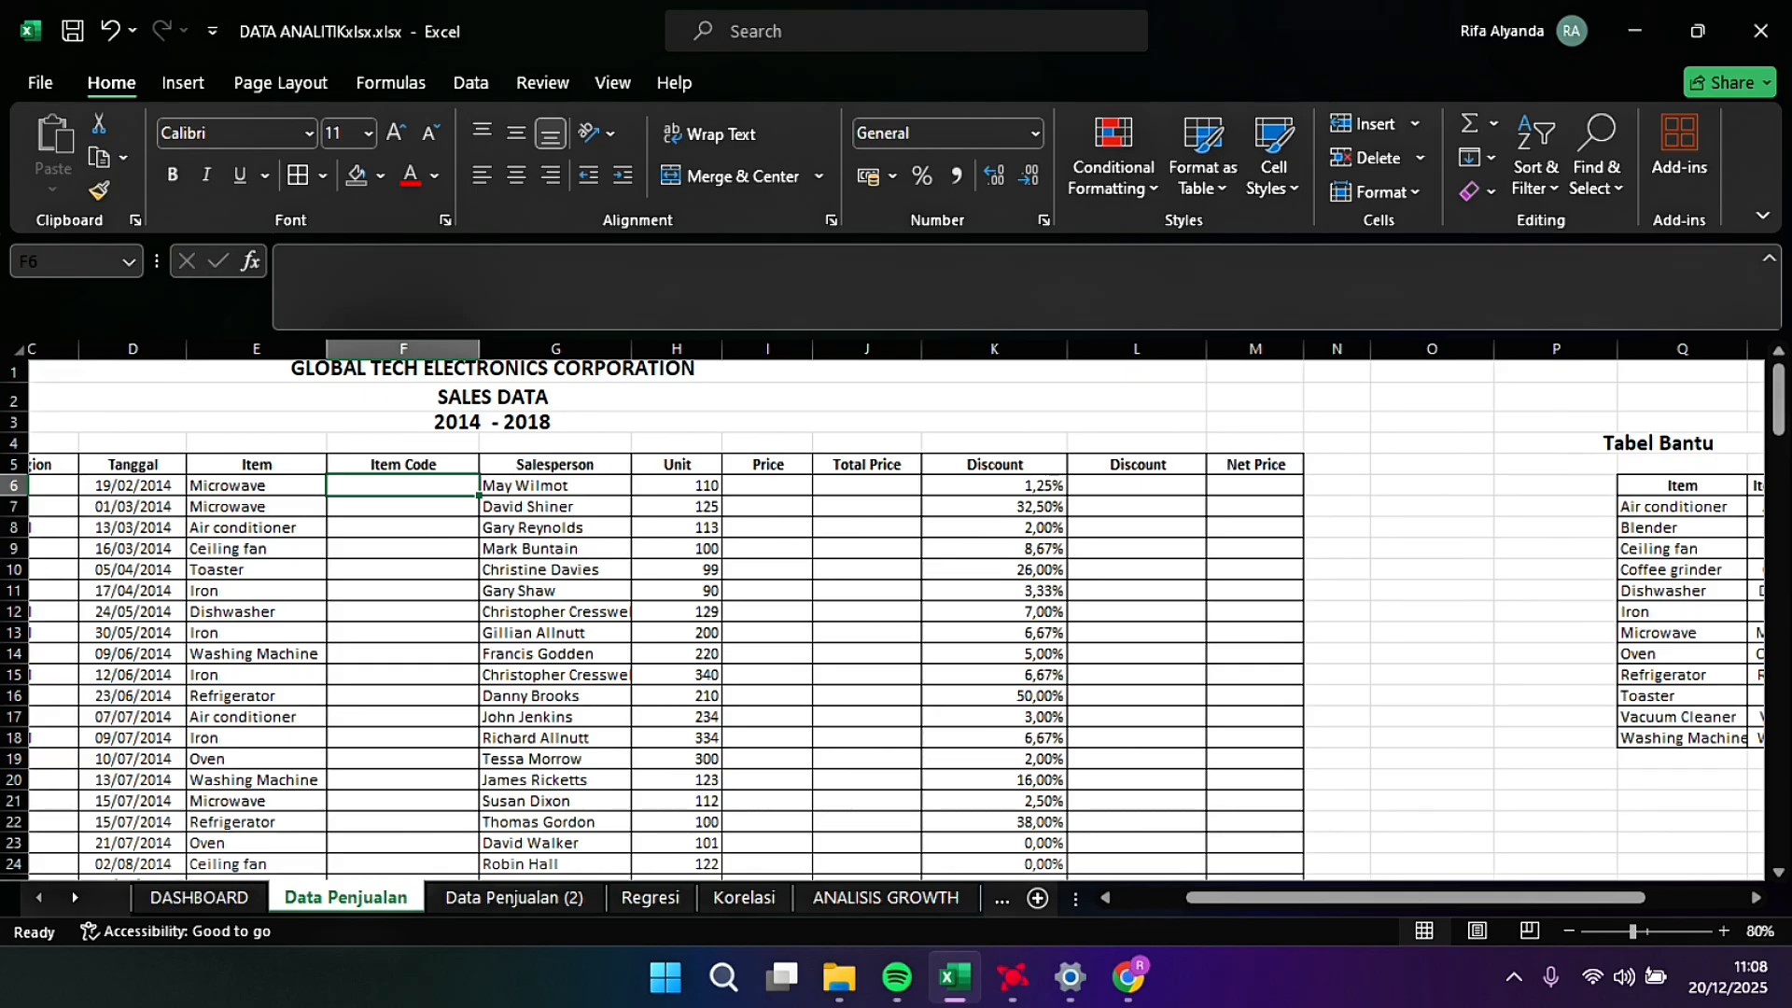
{"action": "type", "text": "="}
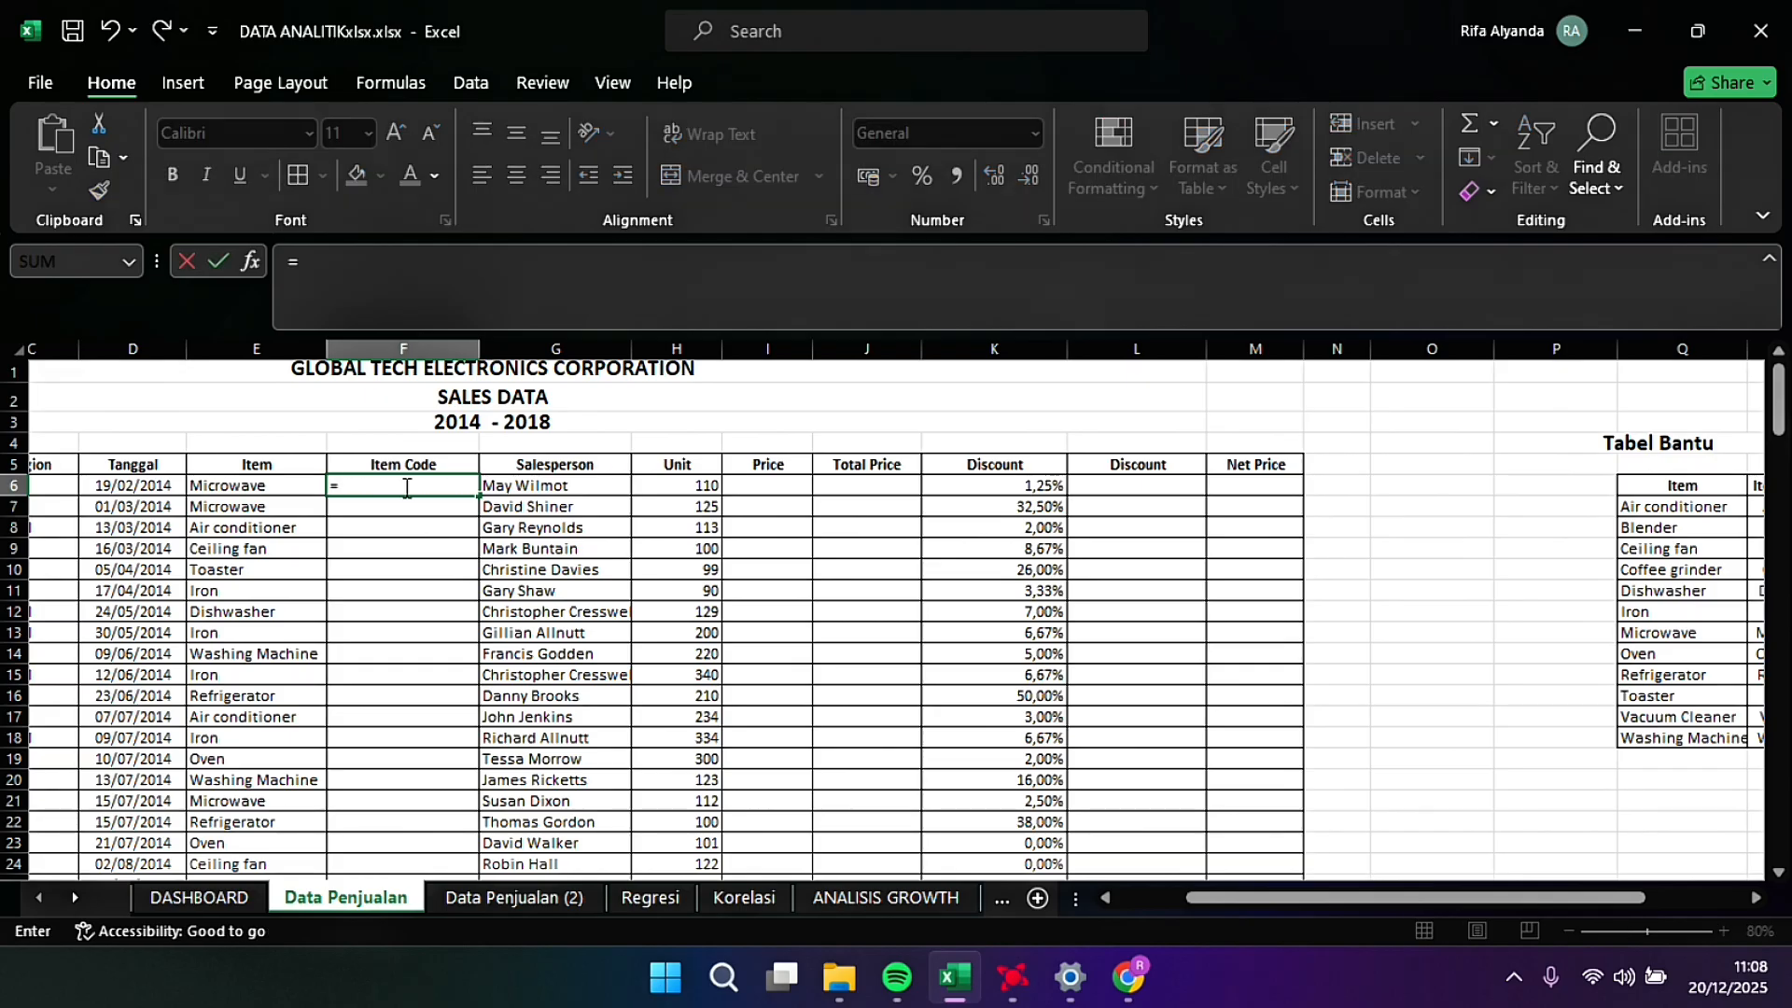
{"action": "type", "text": "V"}
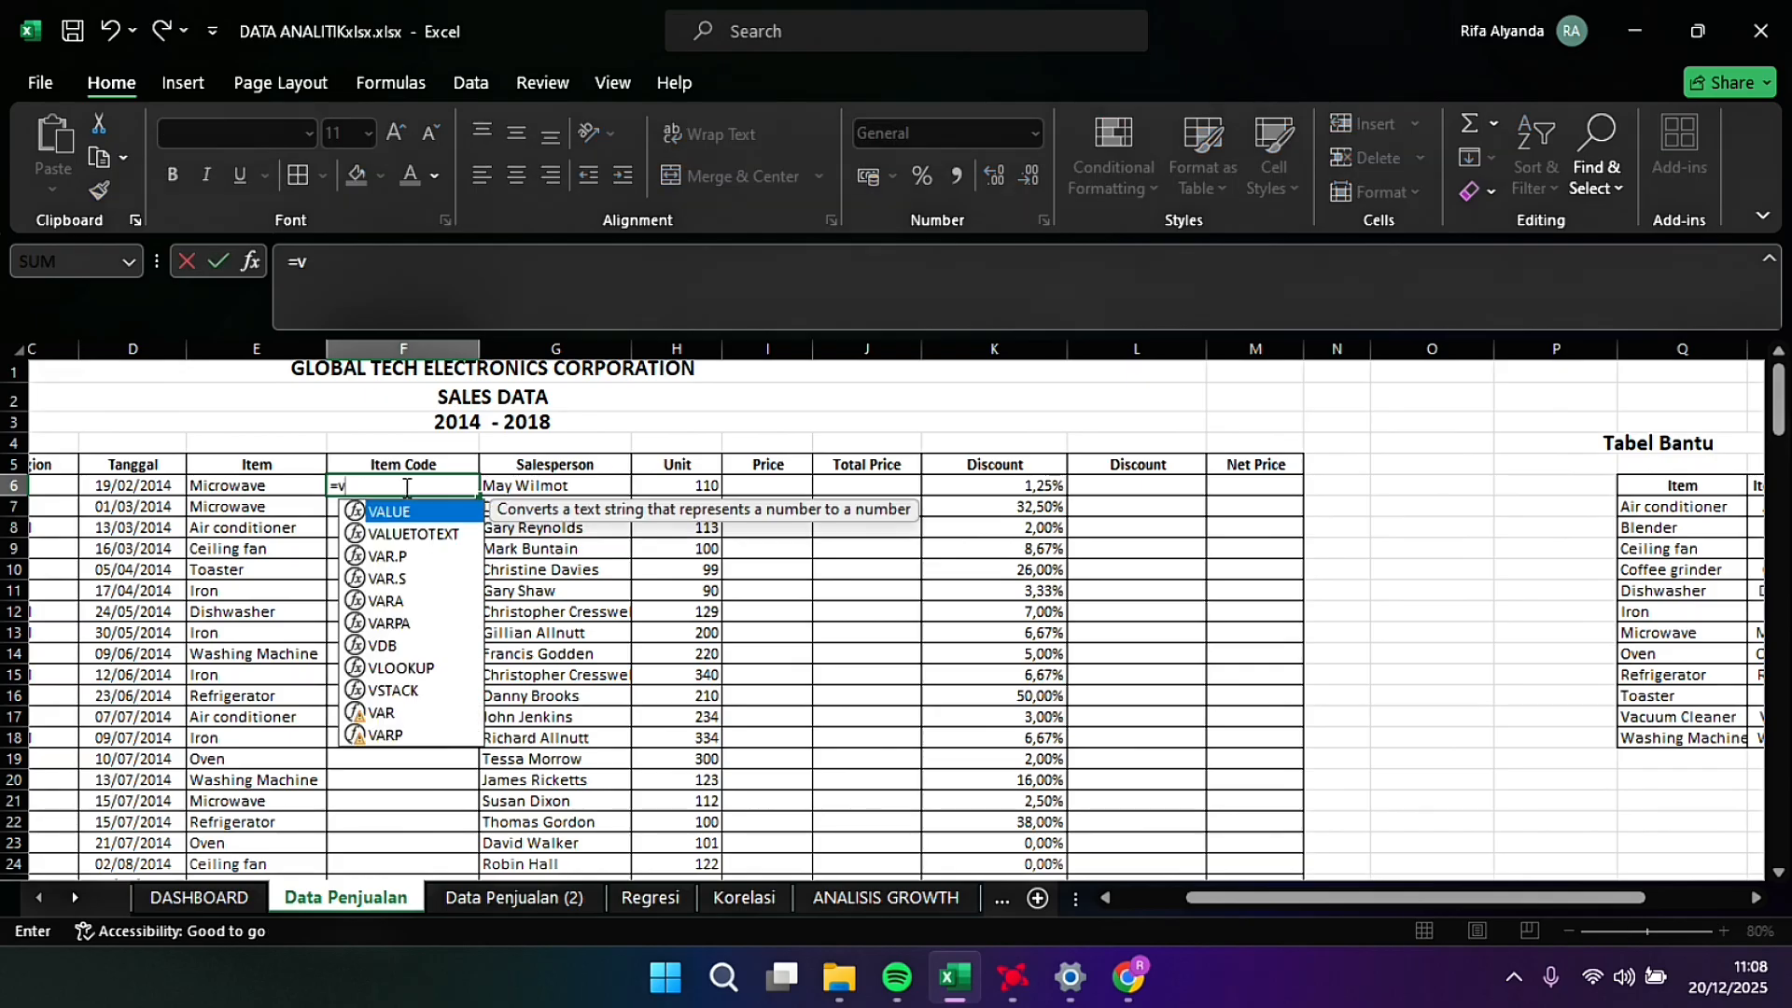
{"action": "key", "text": "BackSpace"}
{"action": "type", "text": "VLO"}
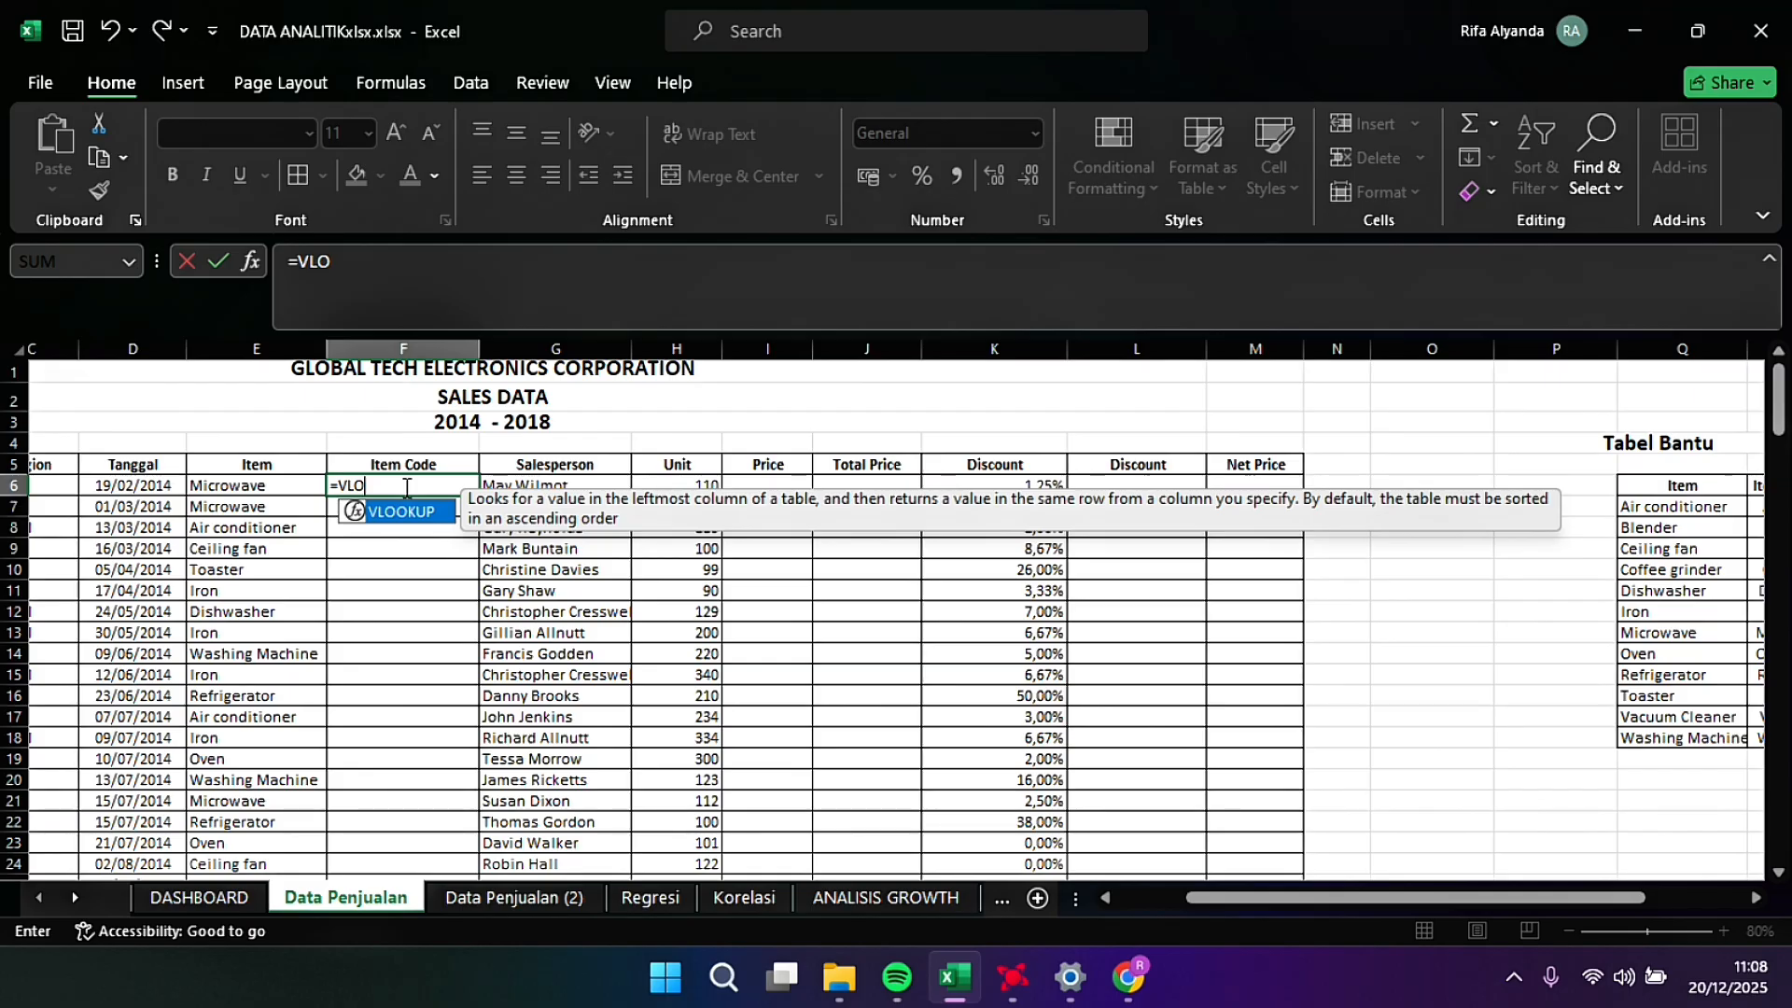
{"action": "type", "text": "OUKP"}
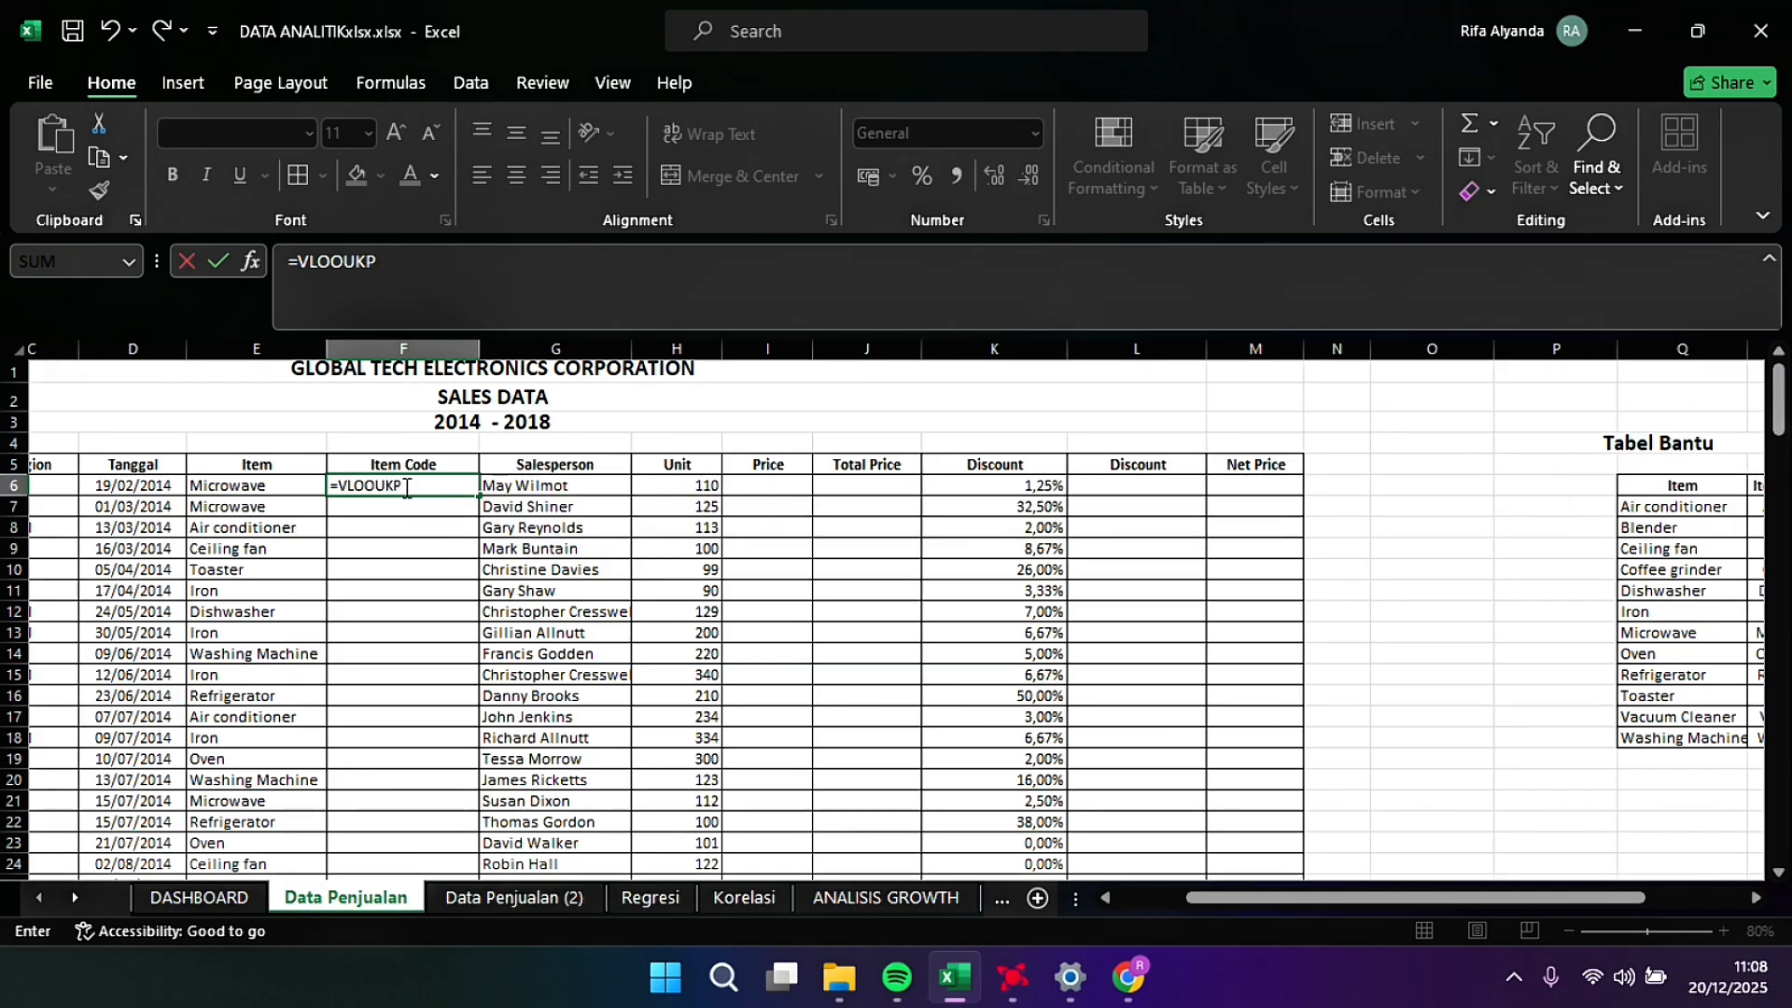
{"action": "key", "text": "BackSpace"}
{"action": "key", "text": "BackSpace"}
{"action": "type", "text": "KUP("}
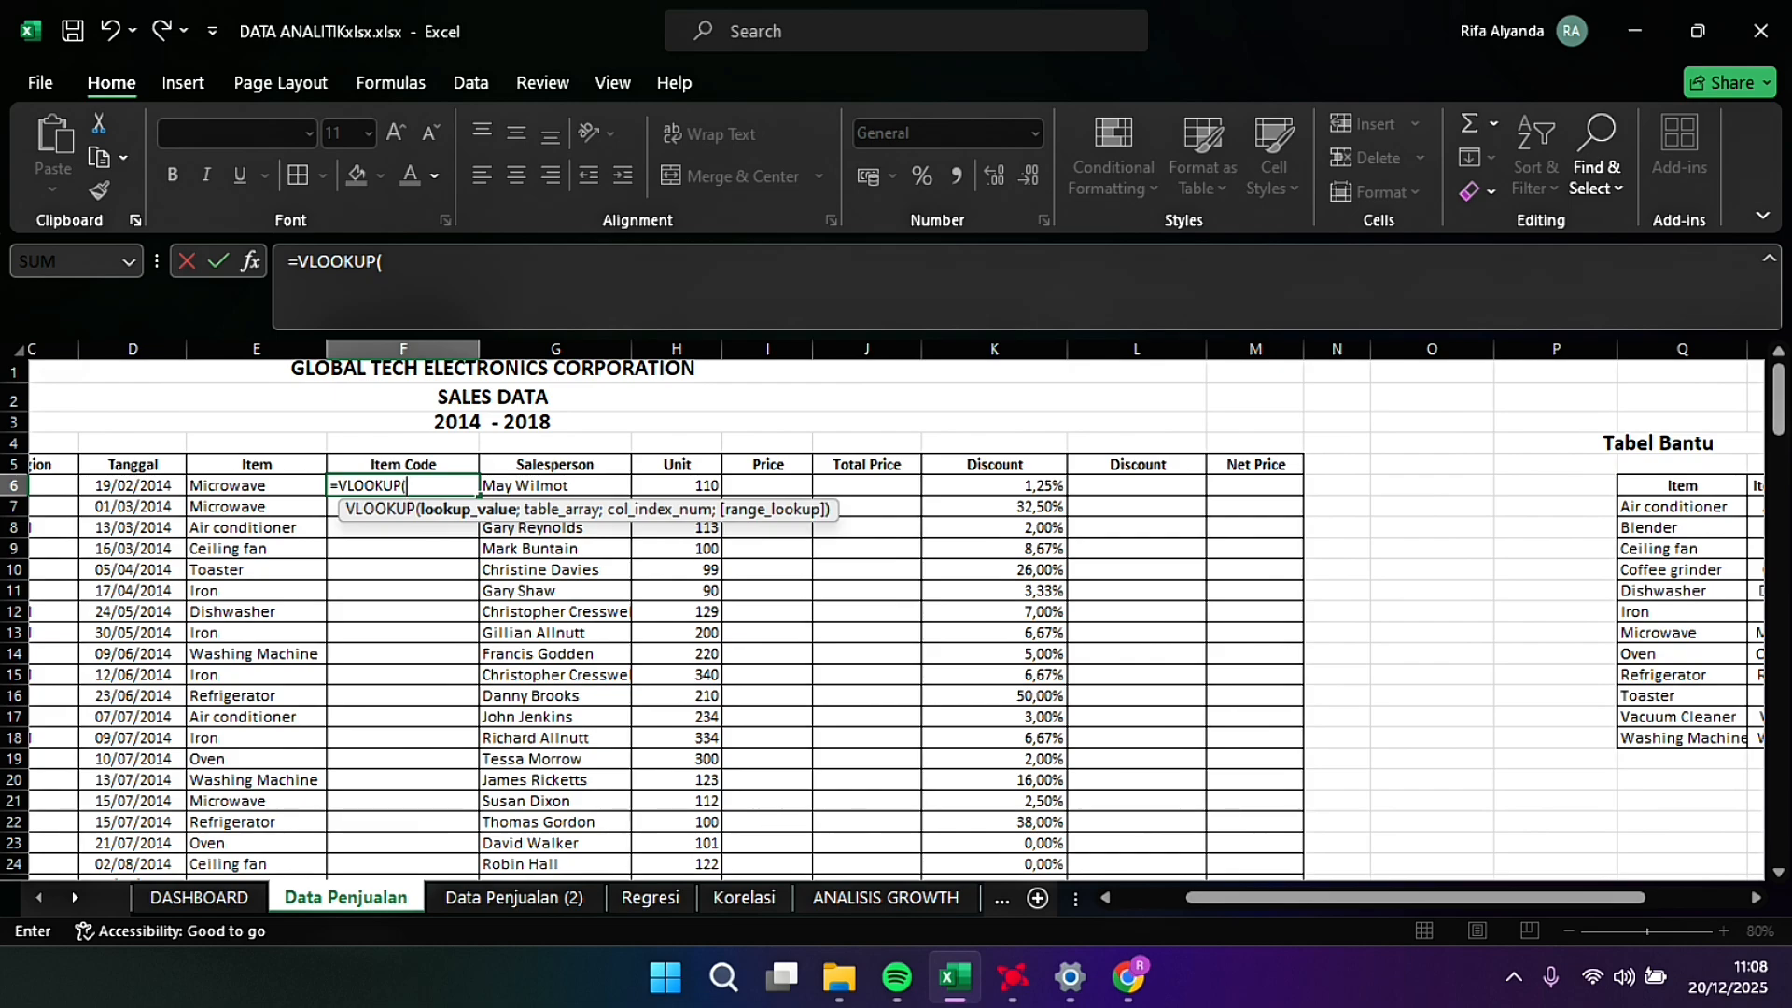
{"action": "left_click", "coordinate": [255, 486]}
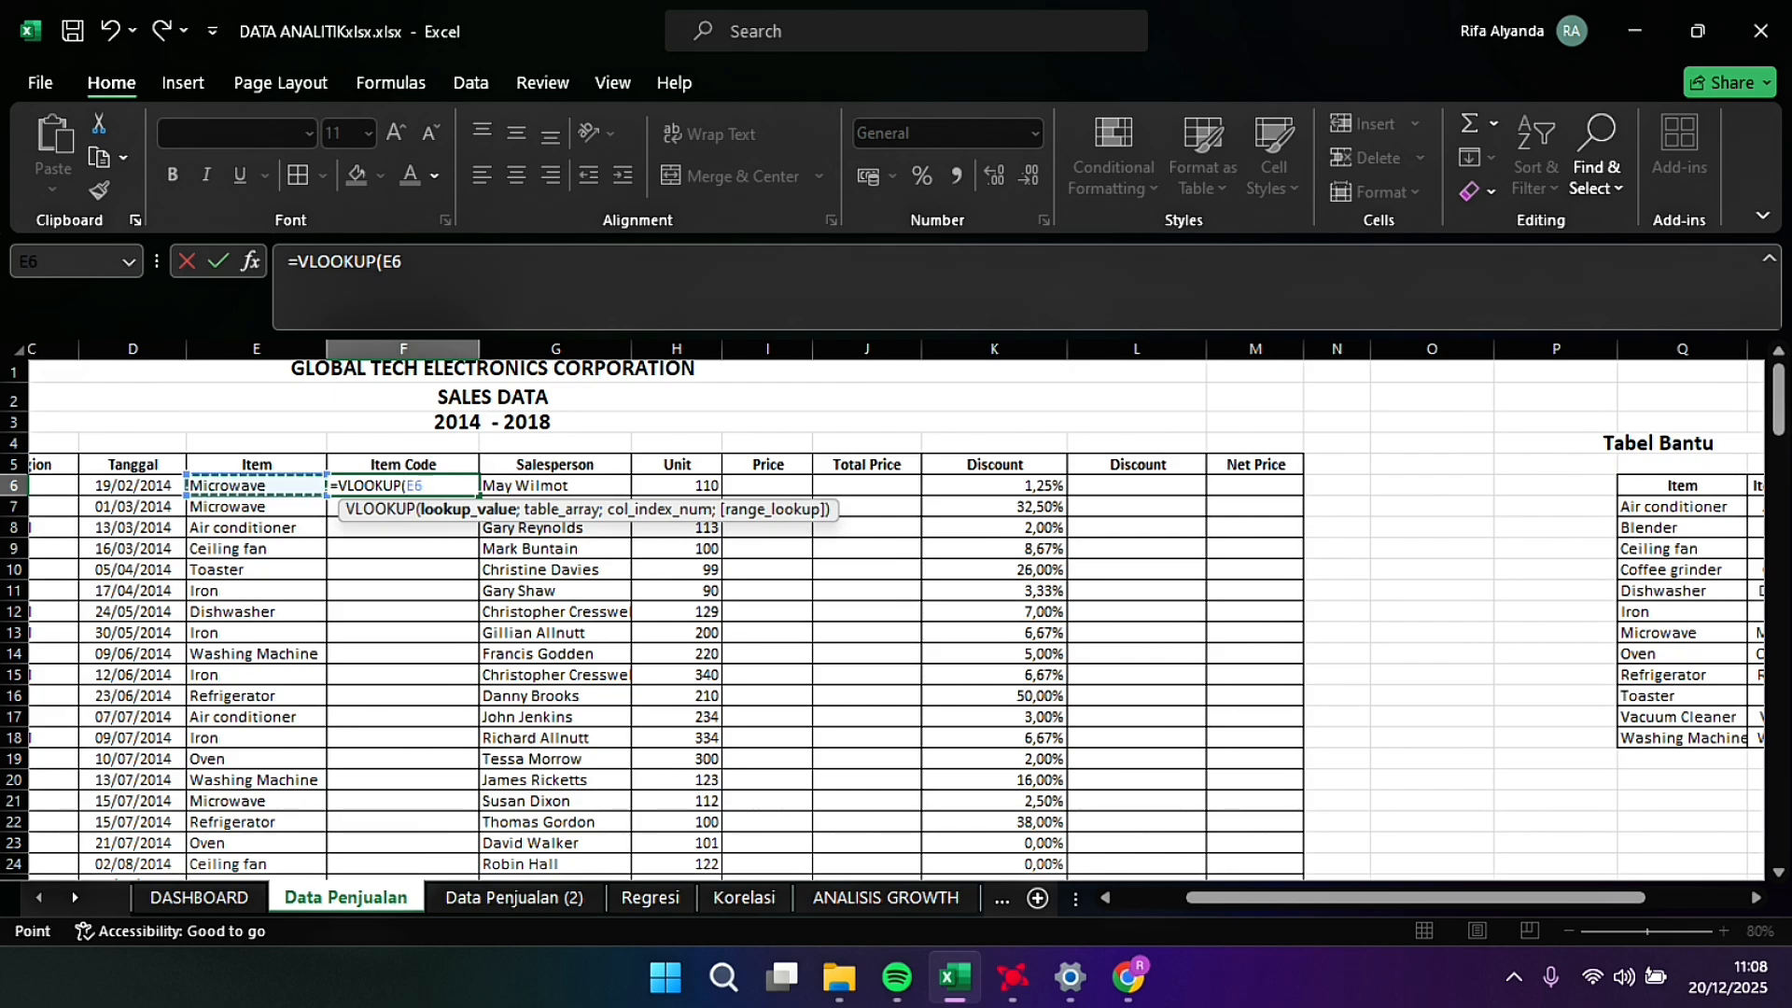
{"action": "type", "text": ";"}
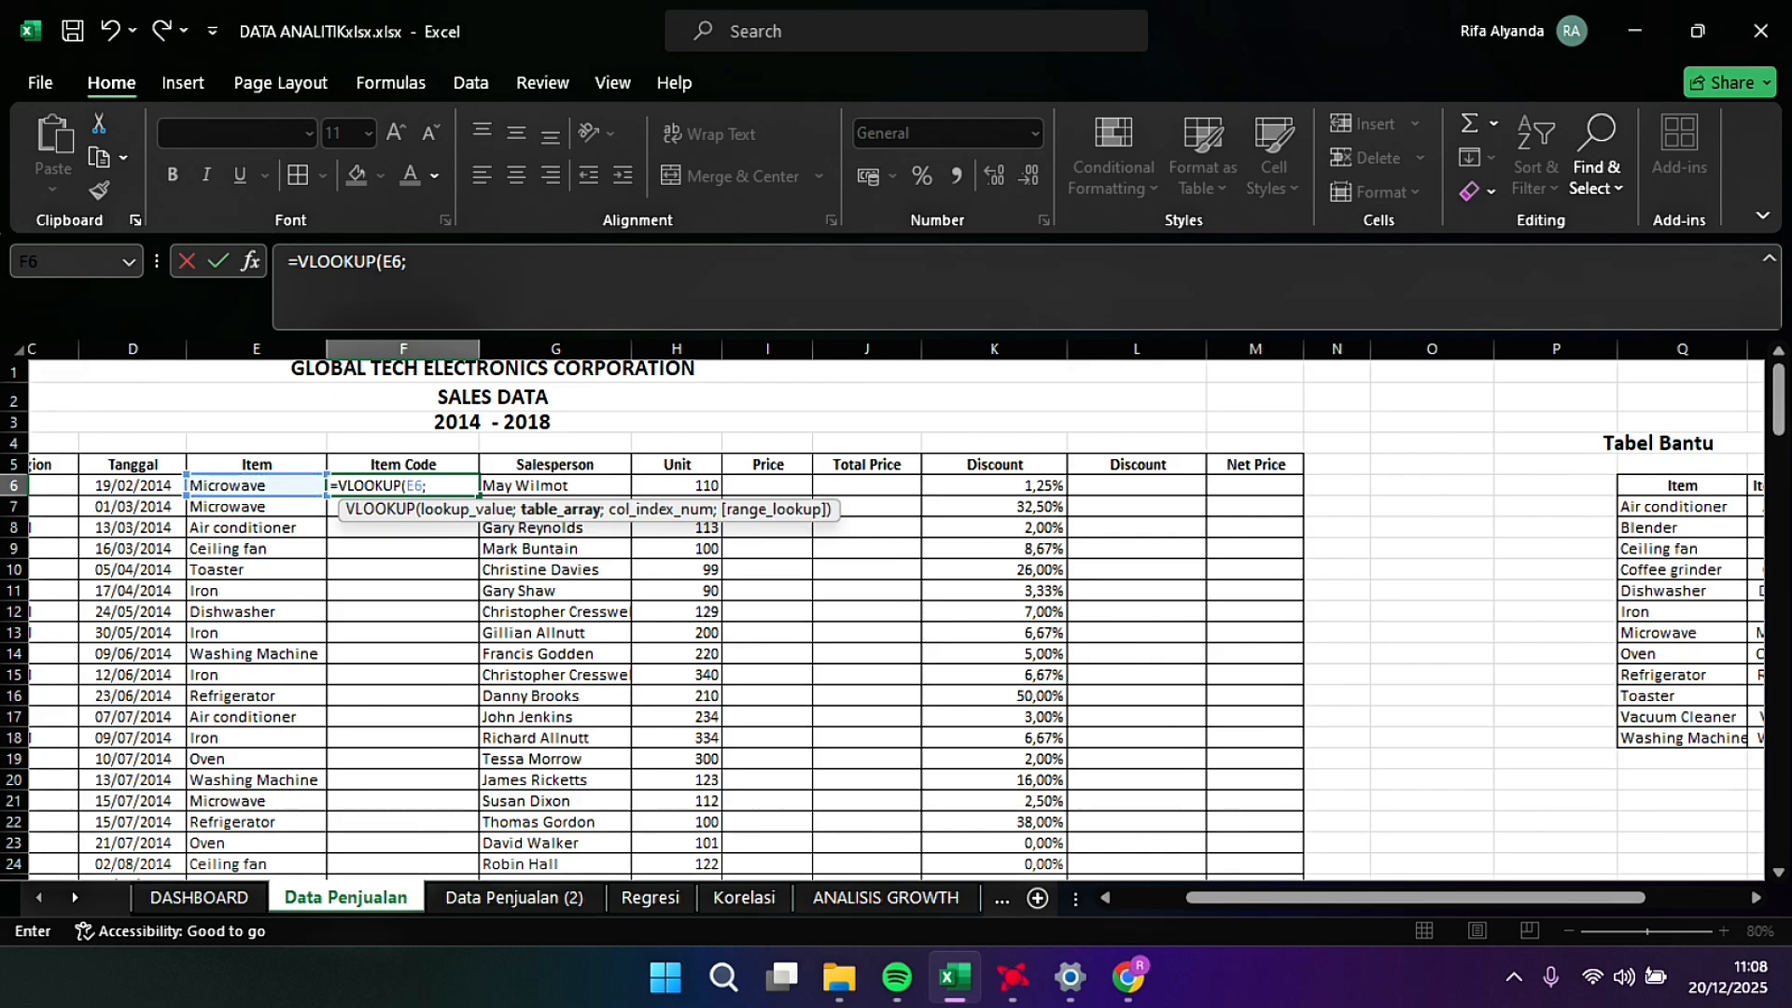
Step: Complete the Item Code formula with the absolute Tabel Bantu range $Q$6:$S$18, column index 2 and FALSE
{"action": "scroll", "coordinate": [896, 606], "scroll_direction": "right", "scroll_amount": 3}
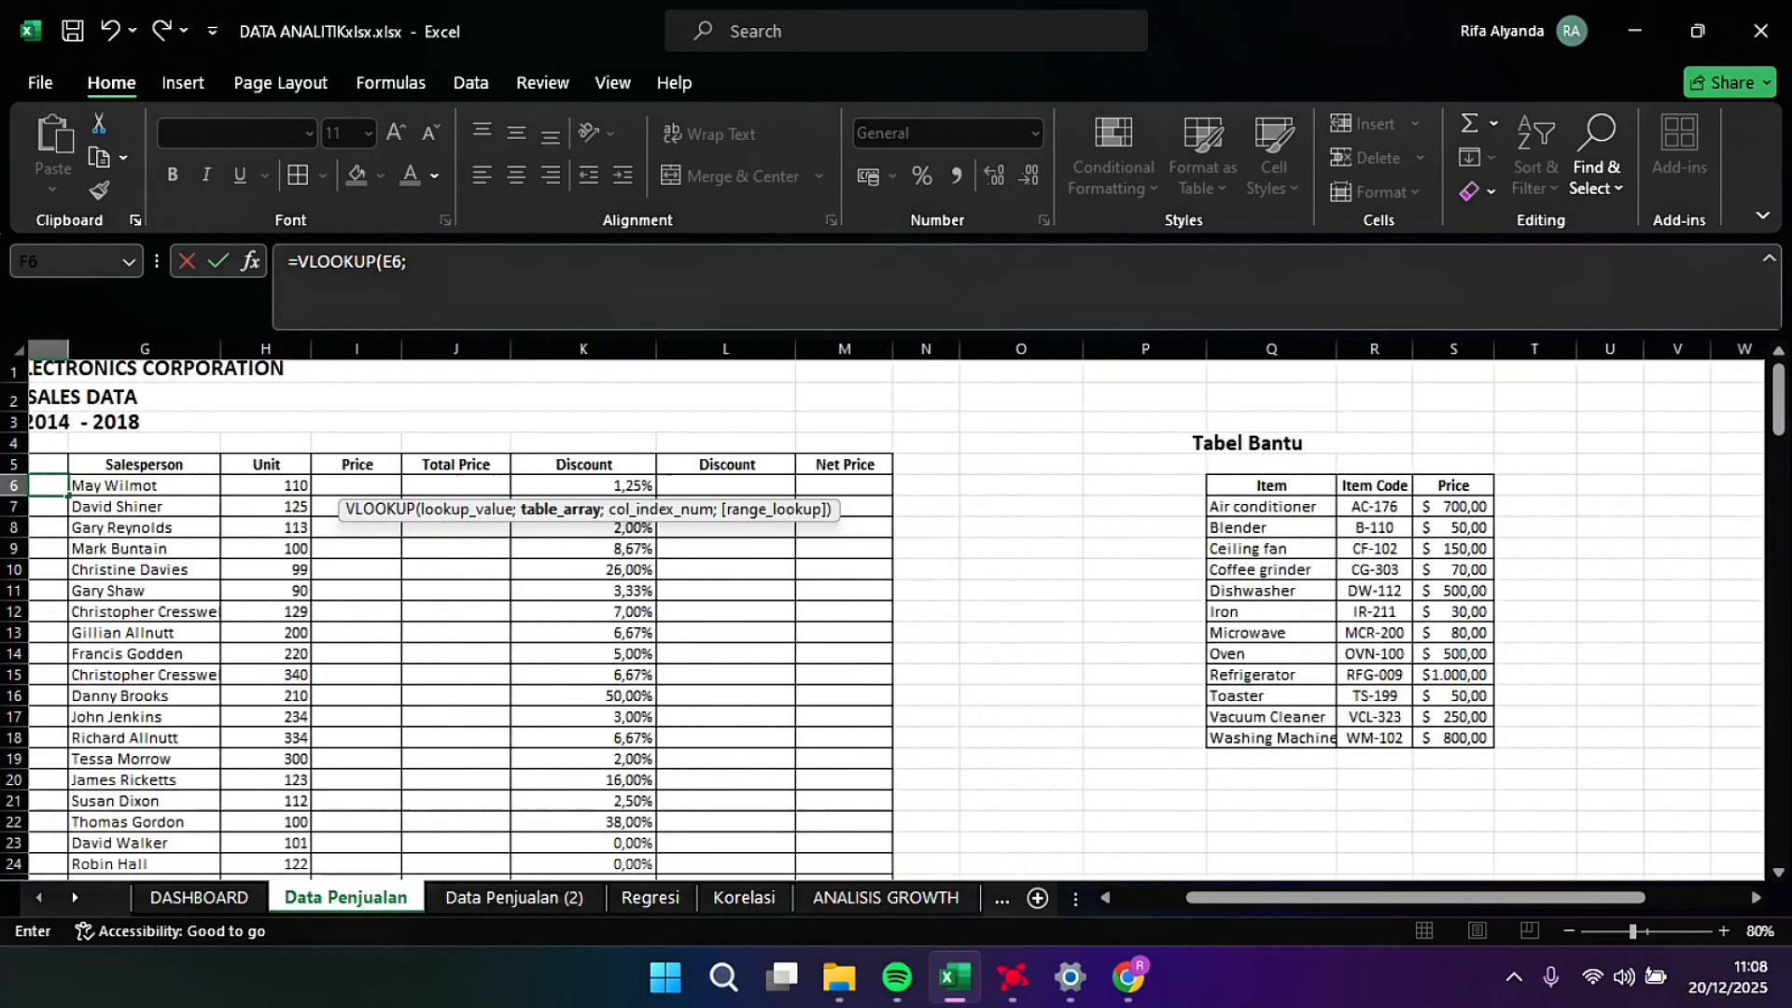
{"action": "left_click_drag", "start_coordinate": [1385, 486], "coordinate": [1577, 739]}
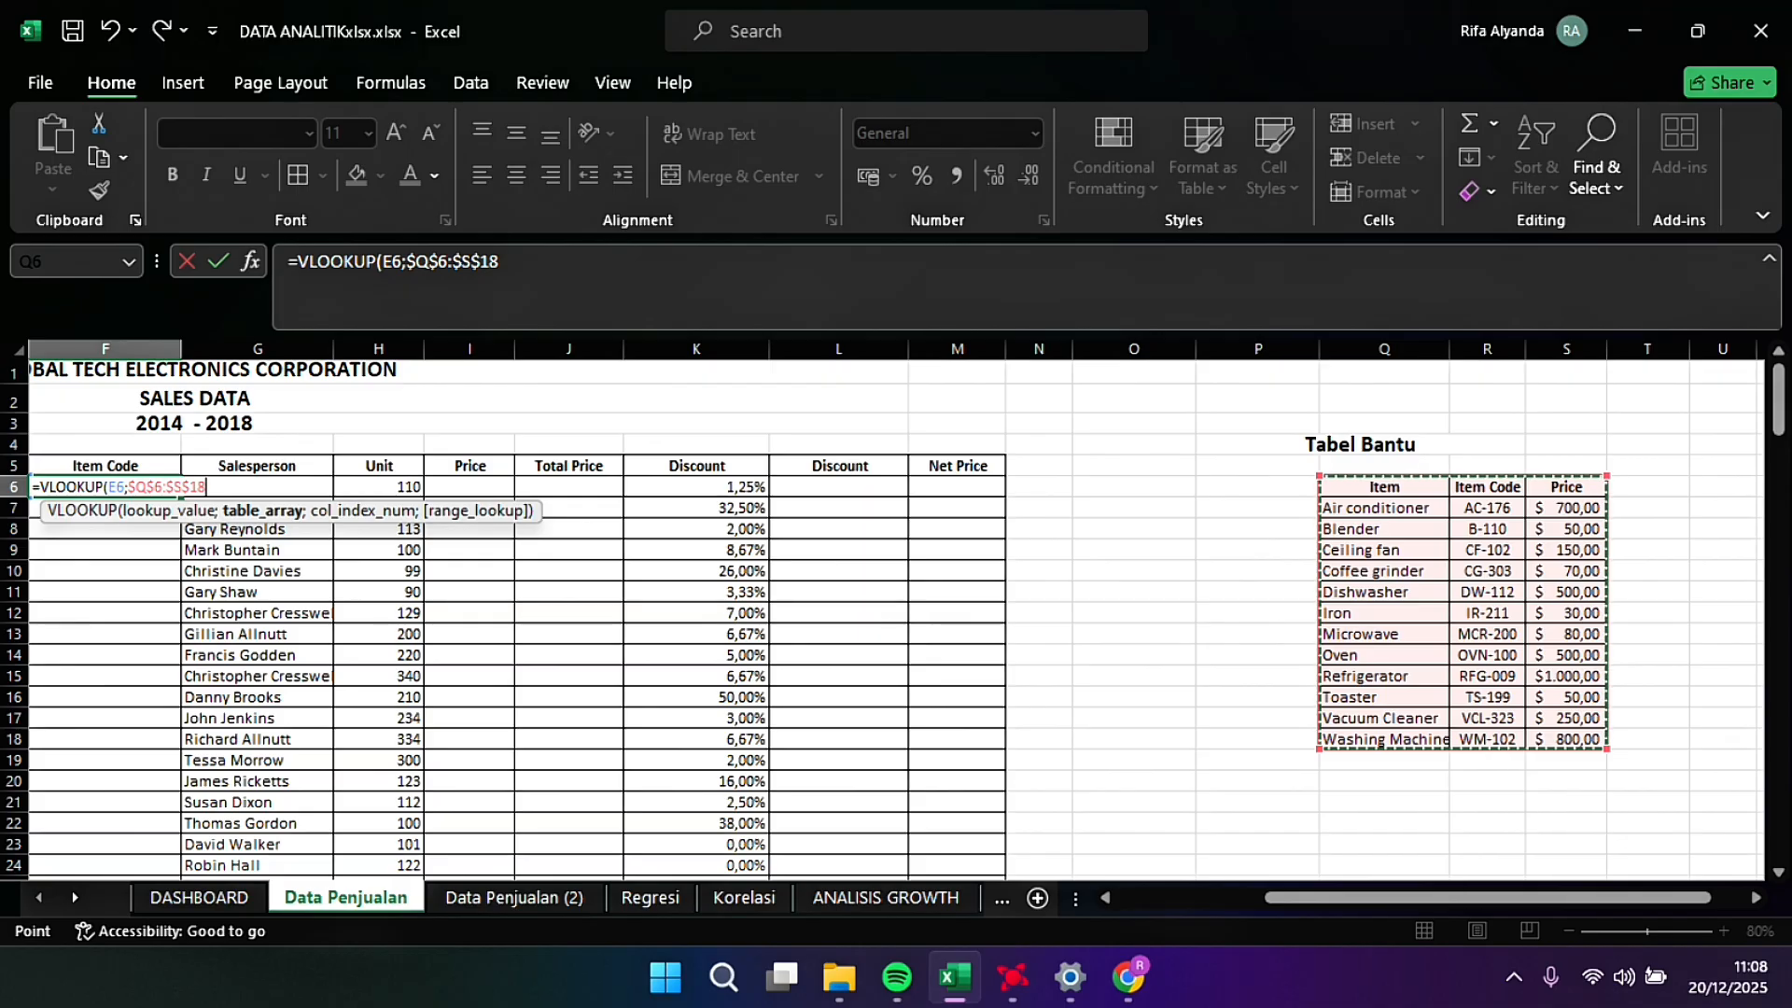
{"action": "left_click", "coordinate": [627, 274]}
{"action": "key", "text": "F4"}
{"action": "type", "text": ";"}
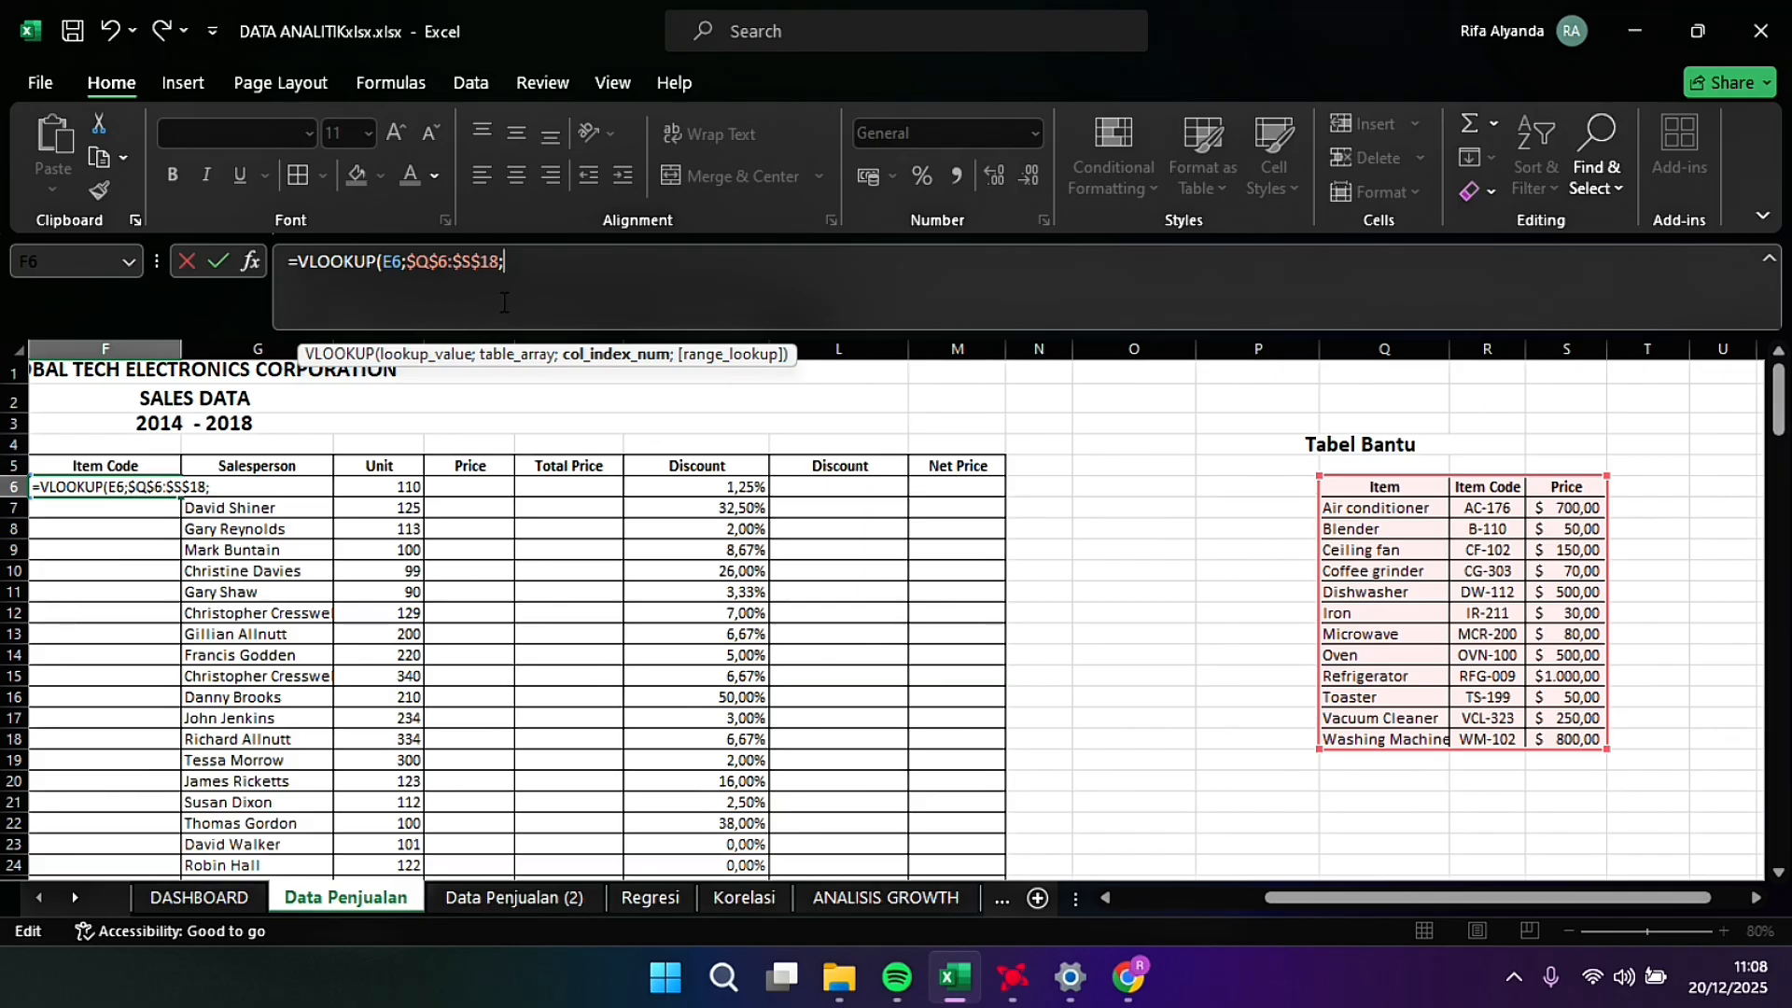
{"action": "type", "text": "2;F"}
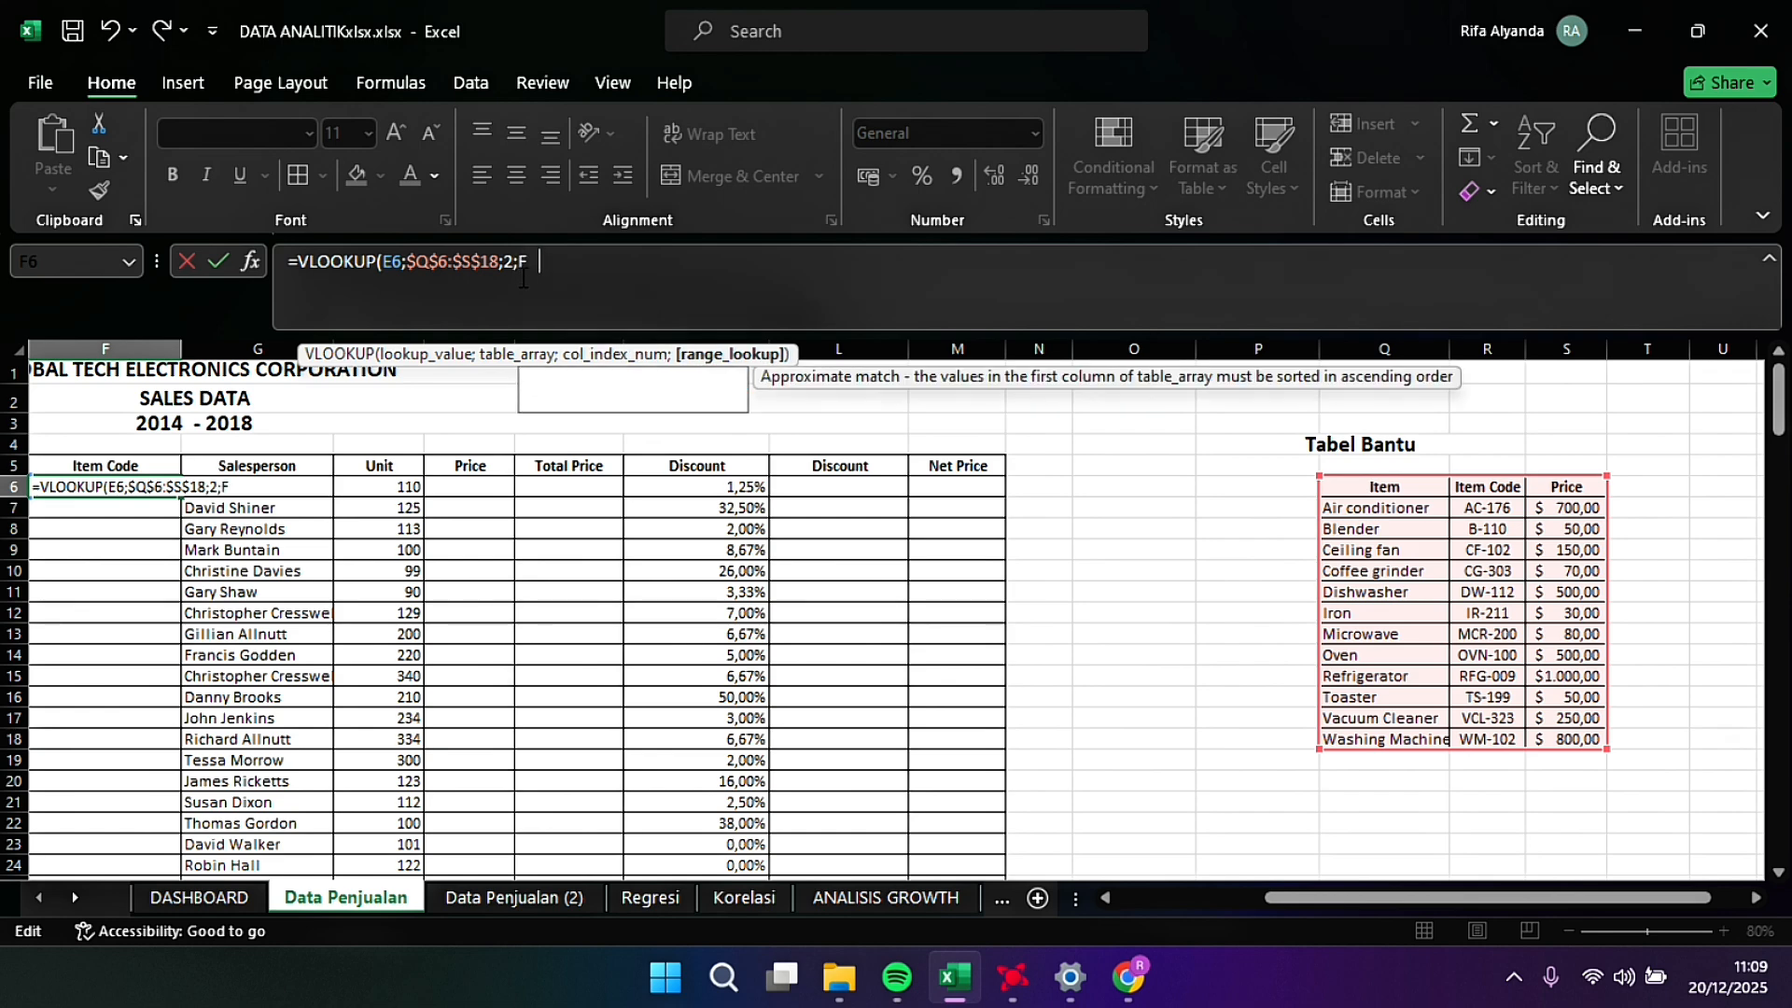
{"action": "type", "text": "ALSE)"}
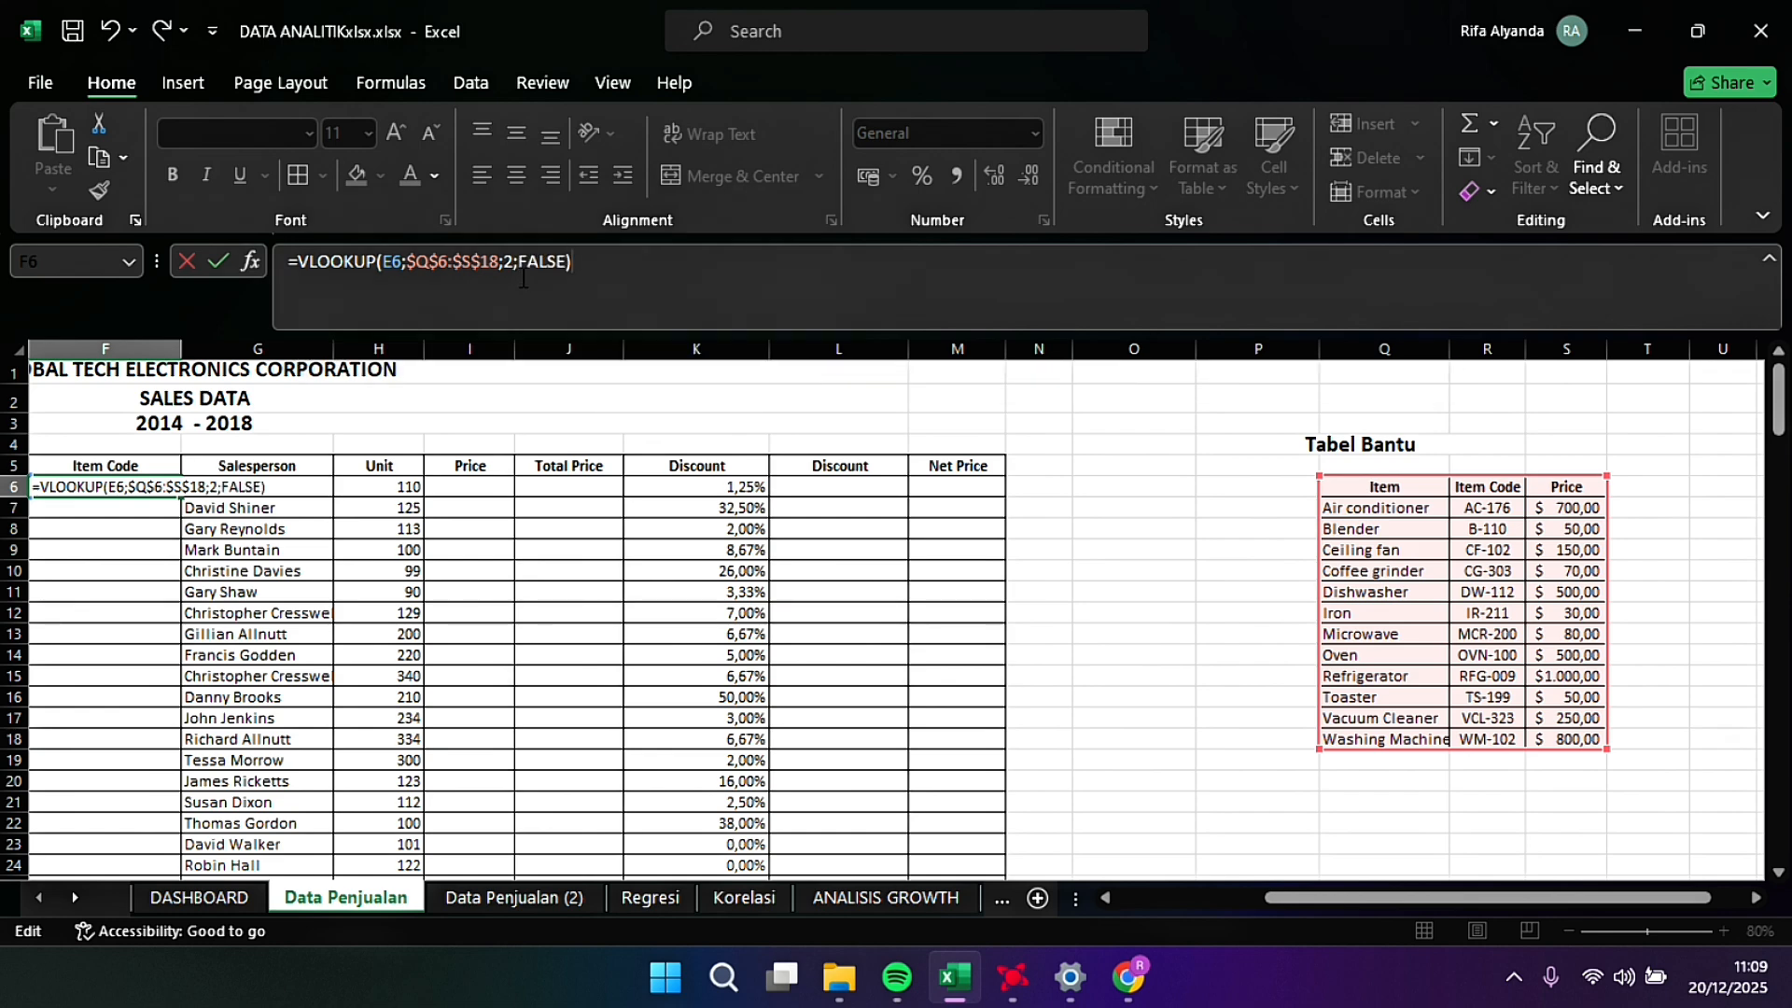
{"action": "key", "text": "Return"}
Step: Fill the VLOOKUP formula from F6 down the whole Item Code column
{"action": "scroll", "coordinate": [897, 607], "scroll_direction": "left", "scroll_amount": 3}
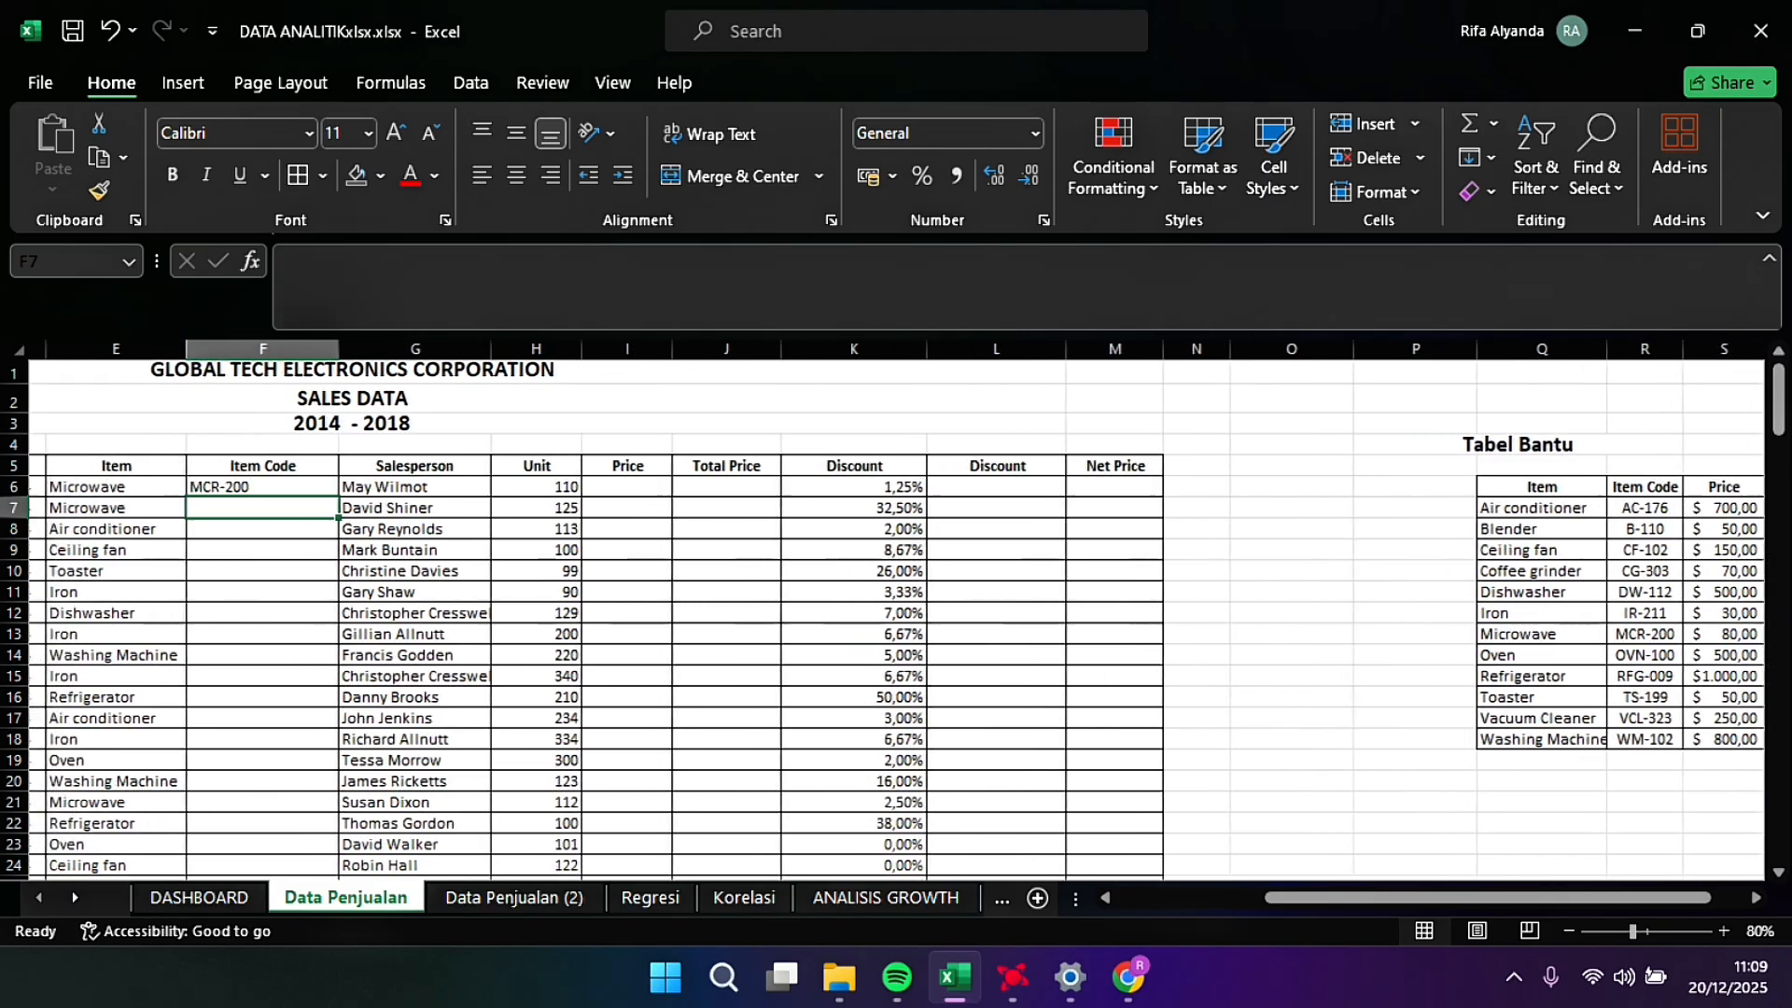
{"action": "scroll", "coordinate": [896, 607], "scroll_direction": "left", "scroll_amount": 1}
{"action": "left_click", "coordinate": [278, 467]}
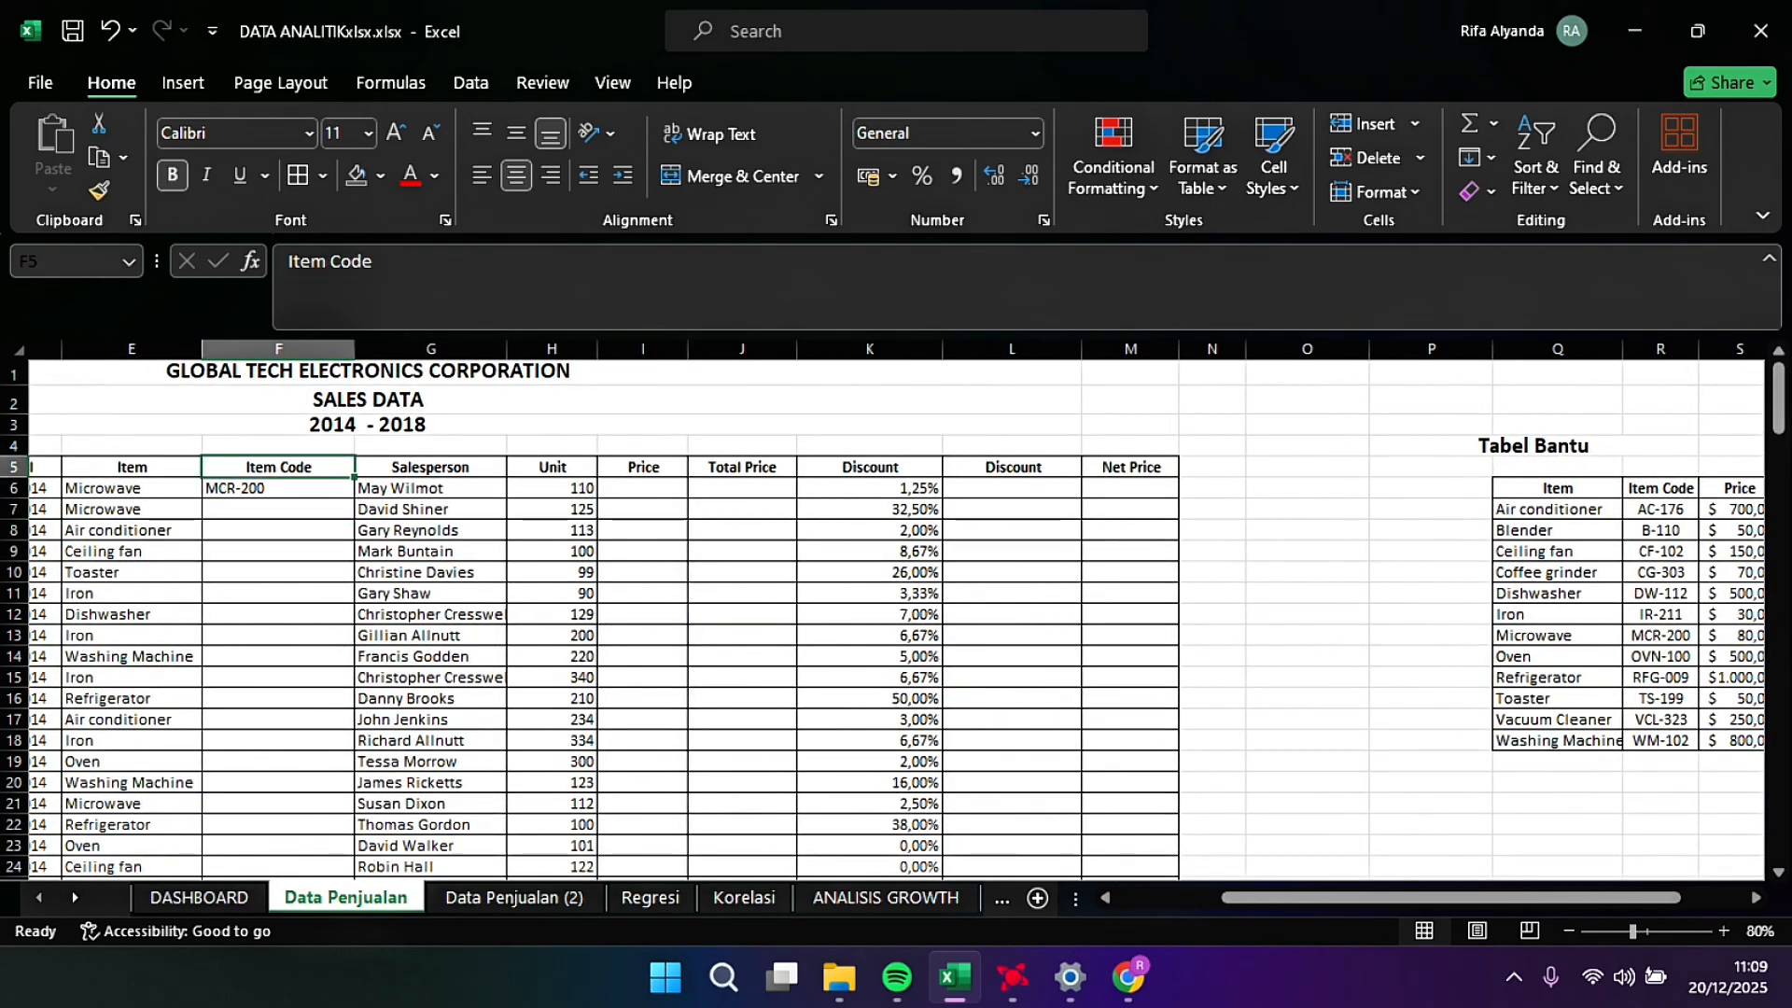
{"action": "left_click", "coordinate": [278, 487]}
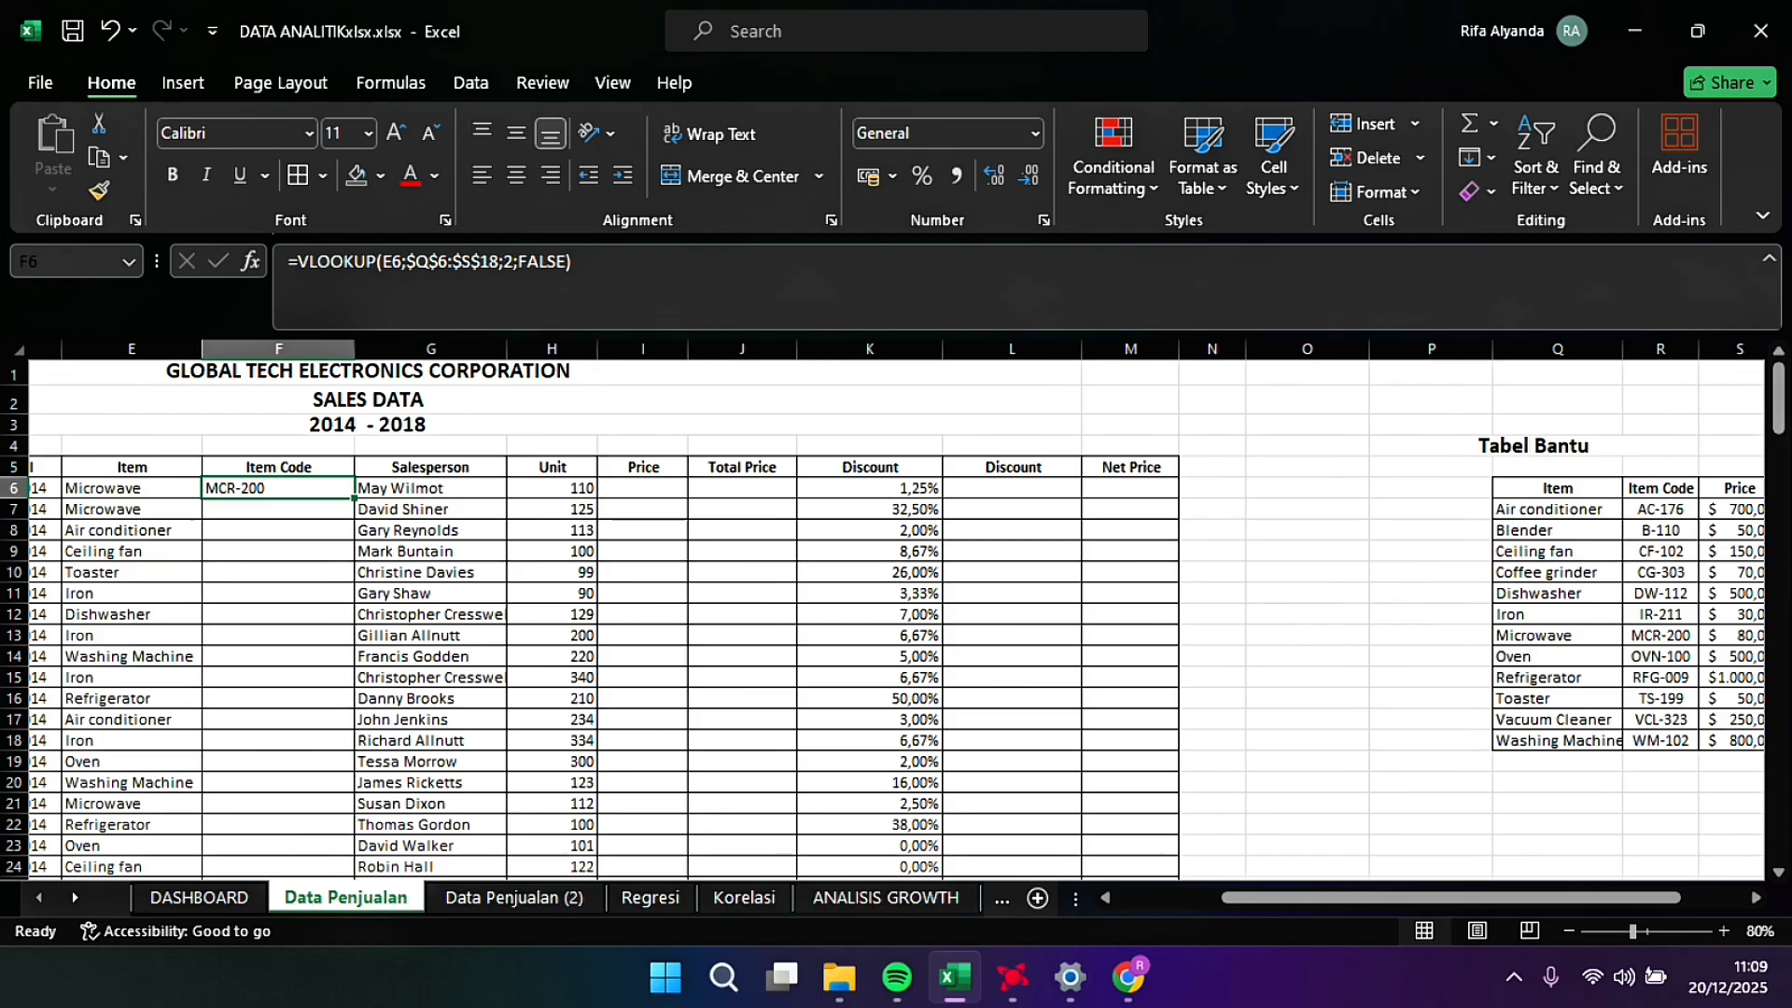
{"action": "double_click", "coordinate": [354, 500]}
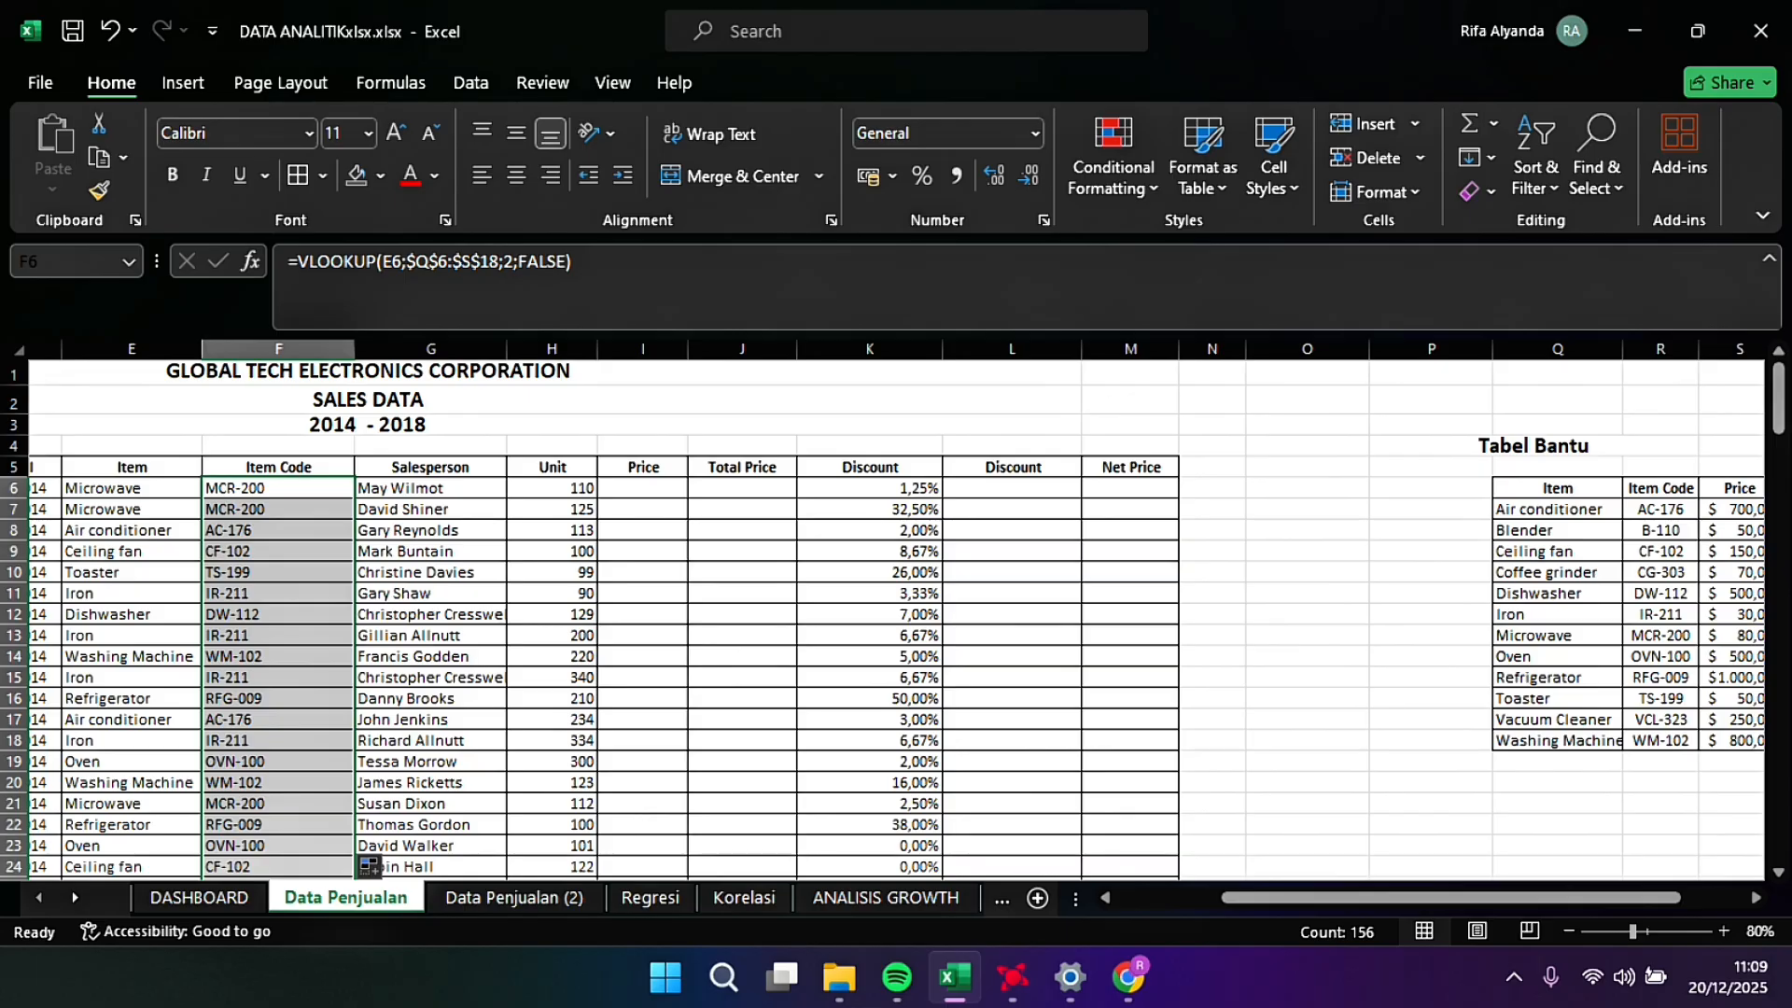
Step: Begin a VLOOKUP formula in the first Price cell, I6, with item cell E6 as the lookup value
{"action": "left_click", "coordinate": [644, 488]}
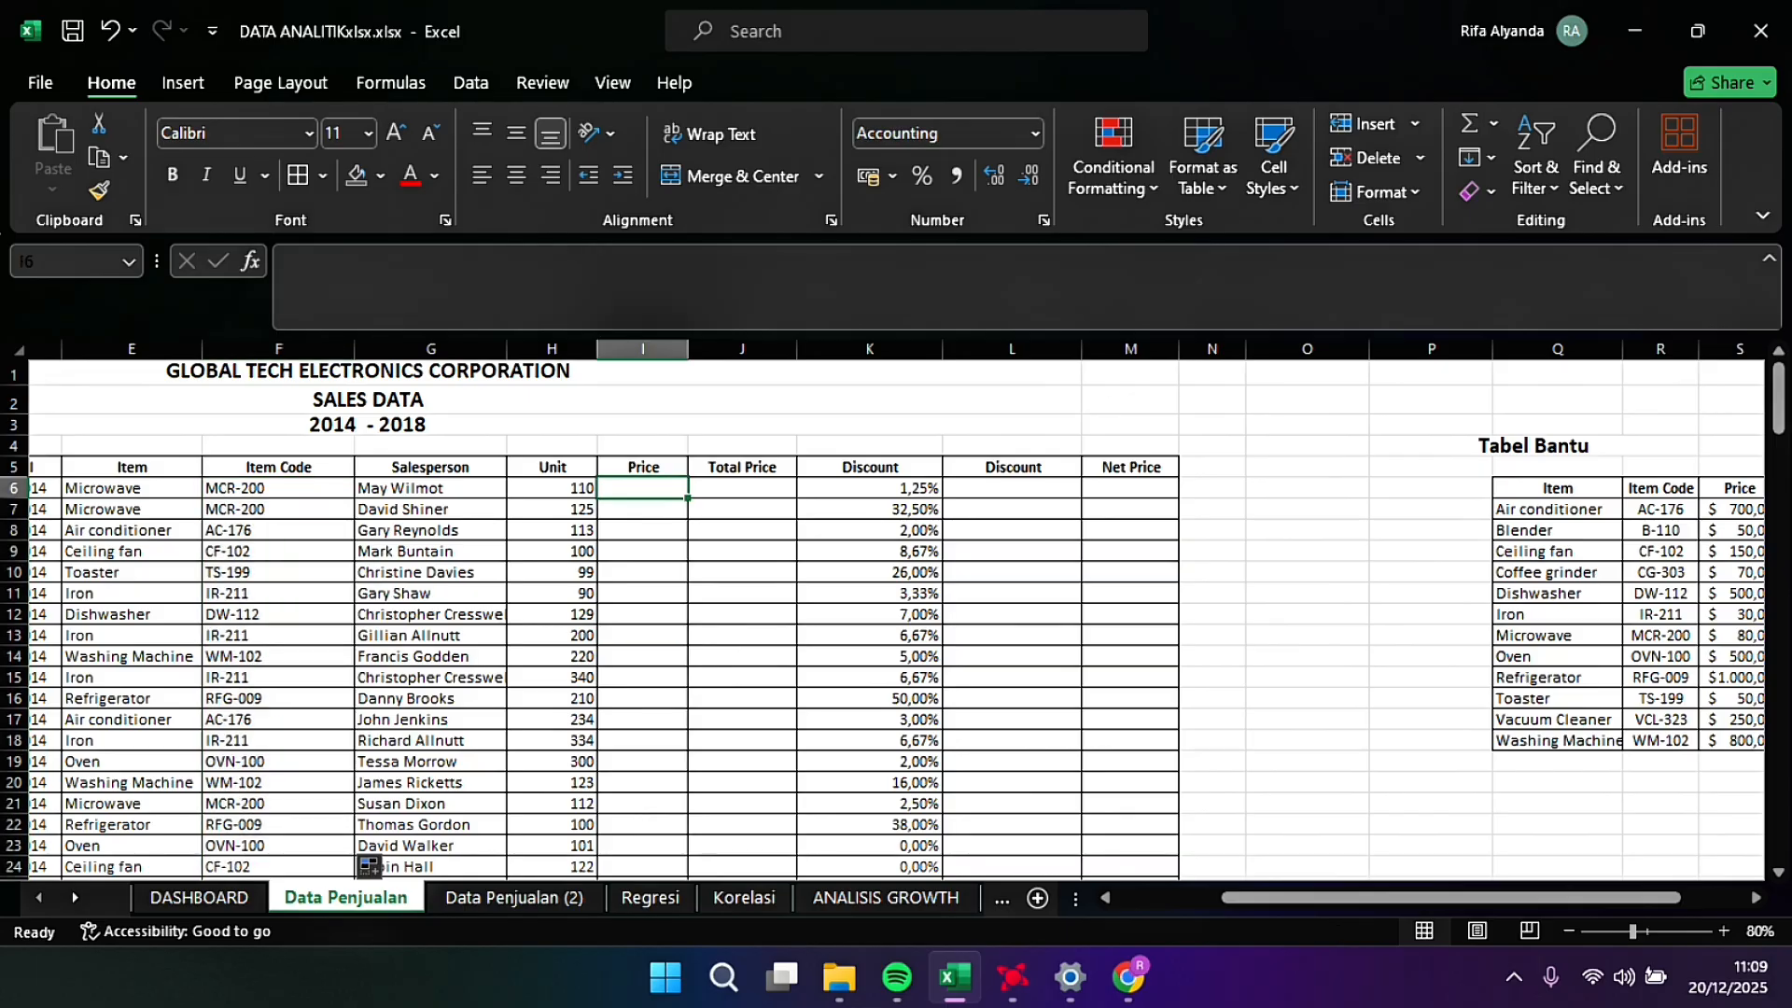
{"action": "type", "text": "="}
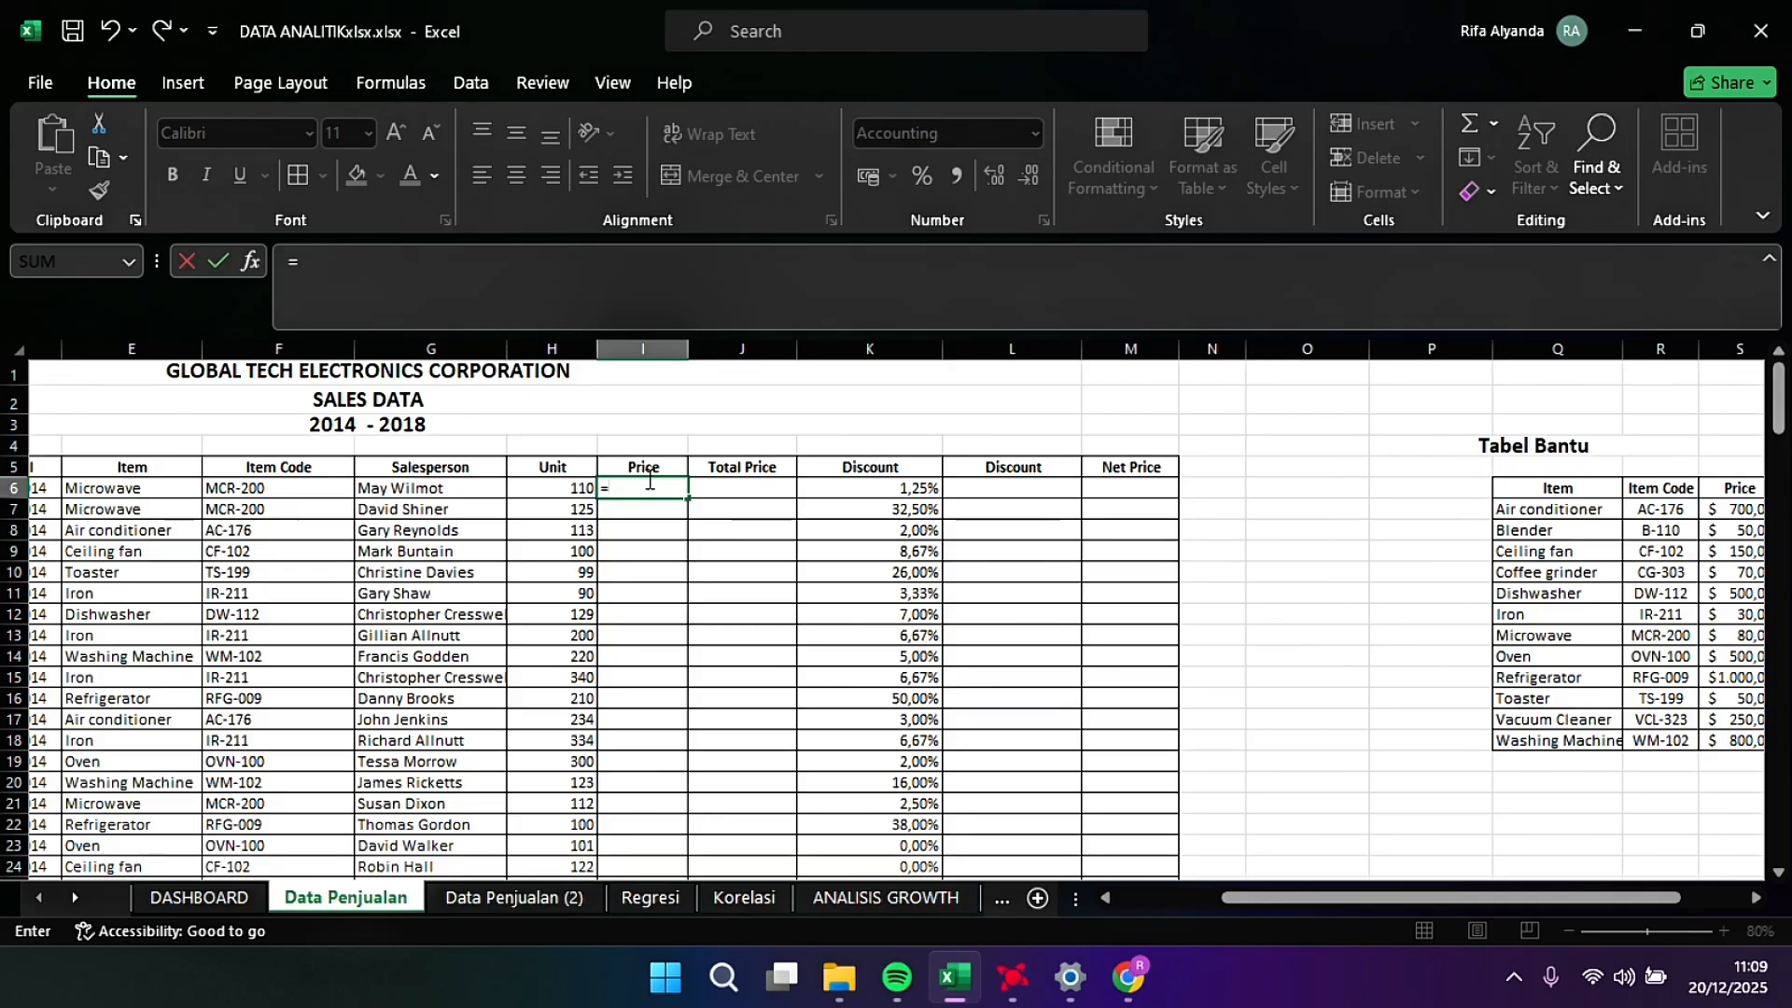
{"action": "type", "text": "VLOOKUP("}
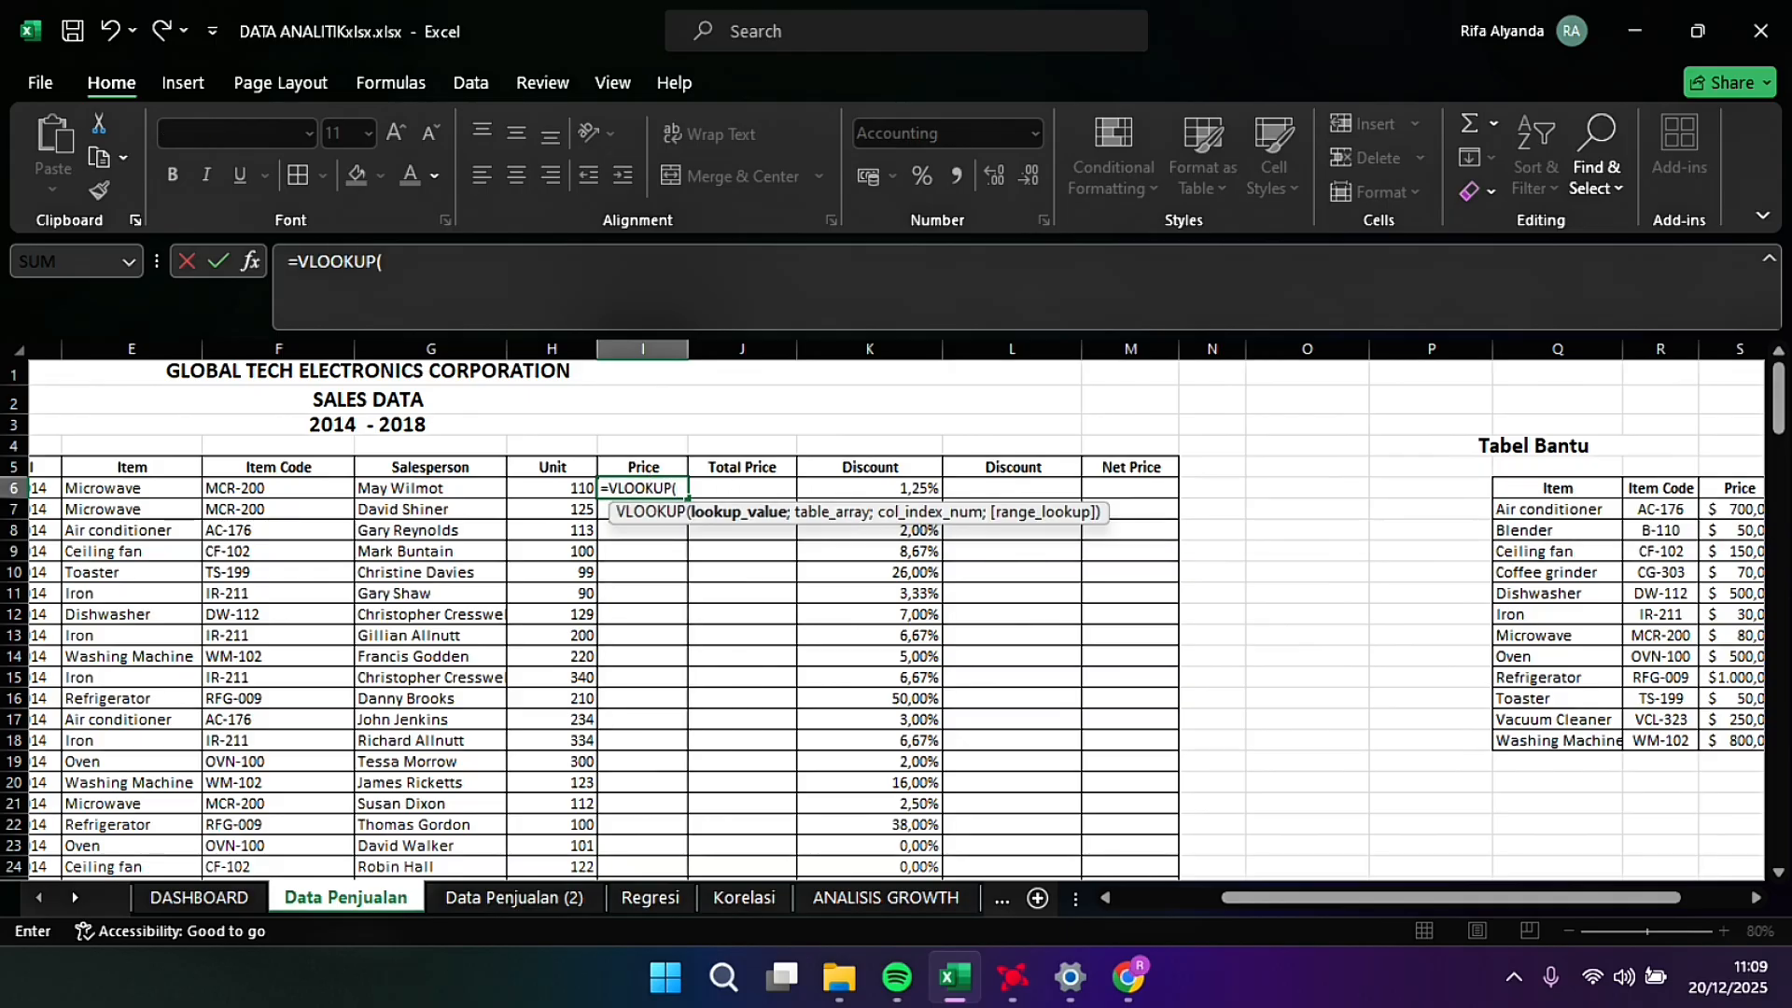
{"action": "scroll", "coordinate": [896, 607], "scroll_direction": "left", "scroll_amount": 2}
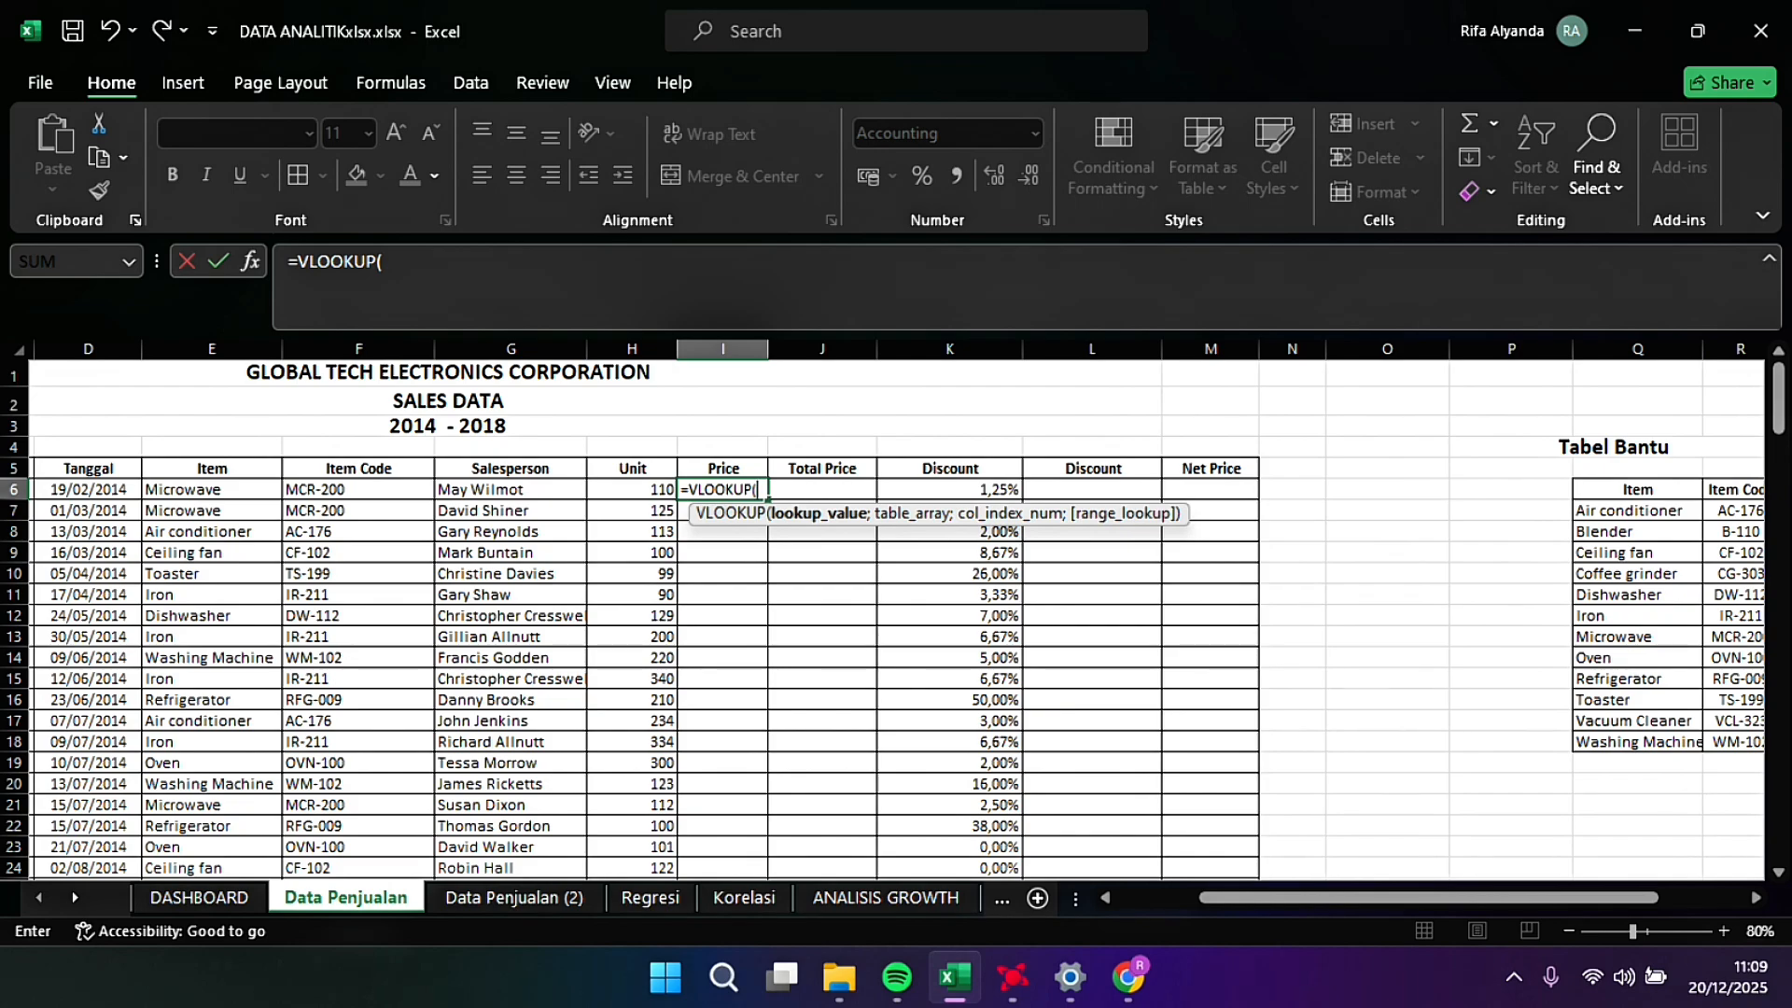
{"action": "left_click", "coordinate": [211, 489]}
{"action": "type", "text": ";"}
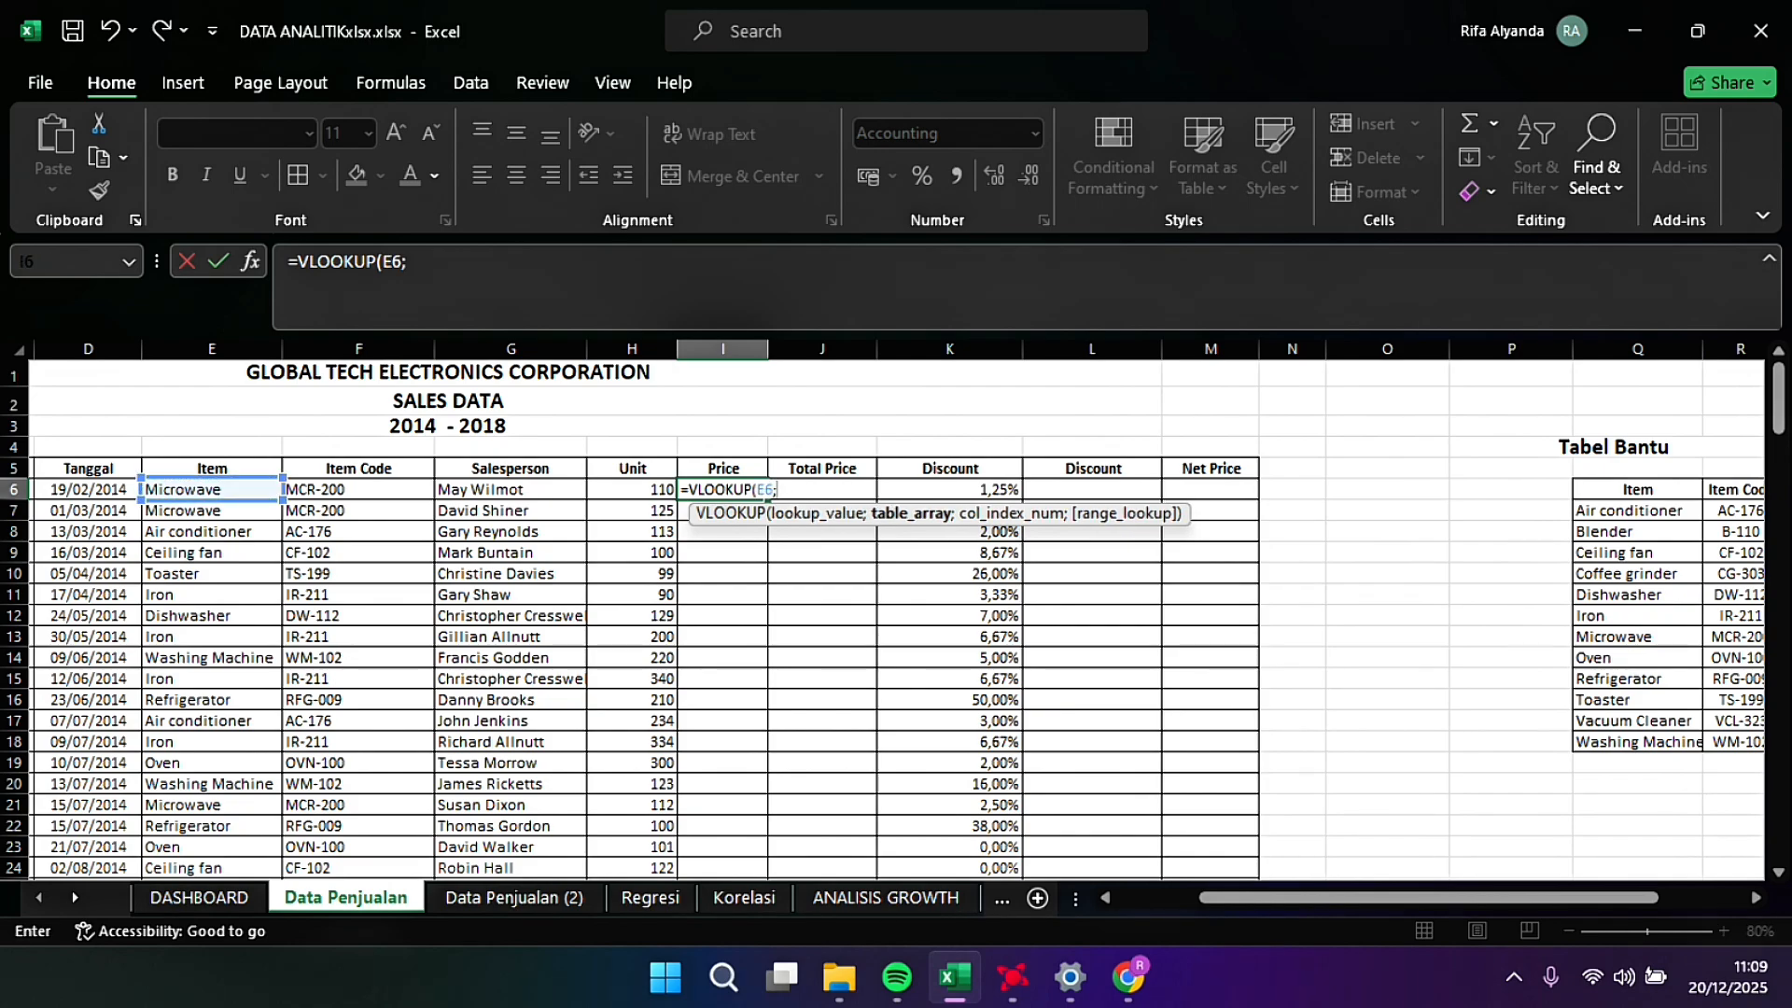
Step: Complete the Price formula with the absolute Tabel Bantu range $Q$6:$S$18, column index 3 and FALSE, and fill it down the Price column
{"action": "scroll", "coordinate": [896, 606], "scroll_direction": "right", "scroll_amount": 3}
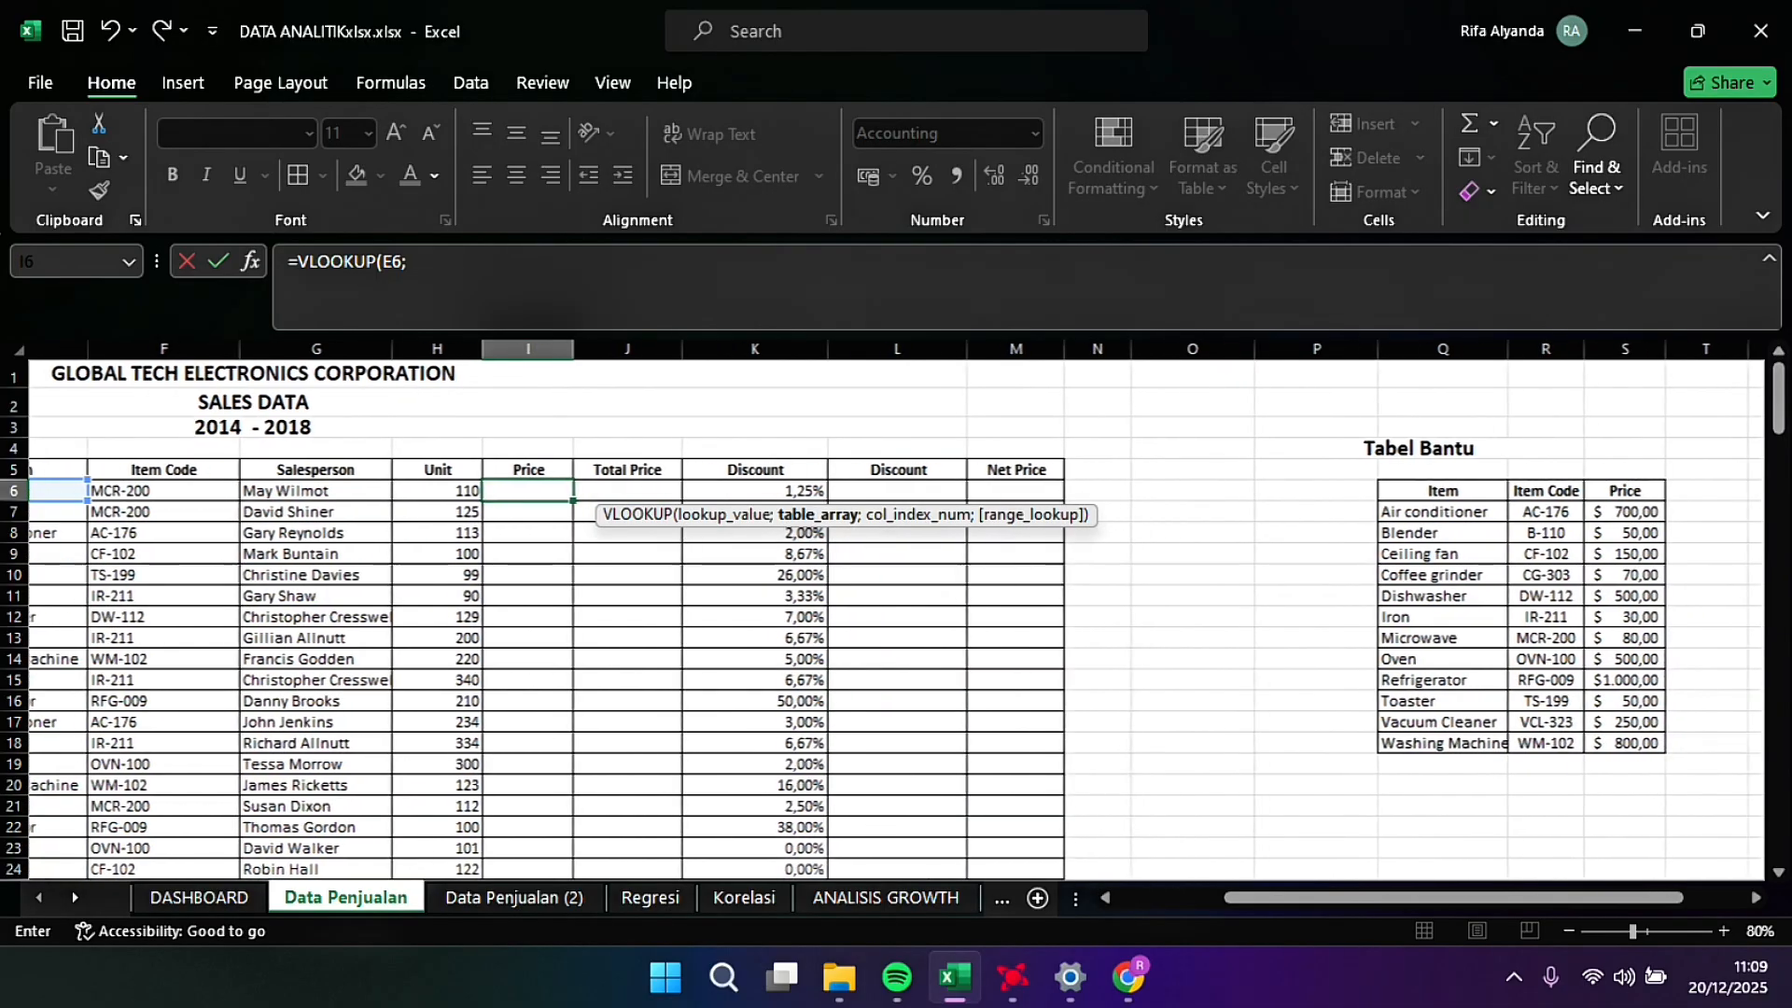
{"action": "scroll", "coordinate": [896, 607], "scroll_direction": "right", "scroll_amount": 1}
{"action": "left_click_drag", "start_coordinate": [1377, 492], "coordinate": [1648, 747]}
{"action": "key", "text": "F4"}
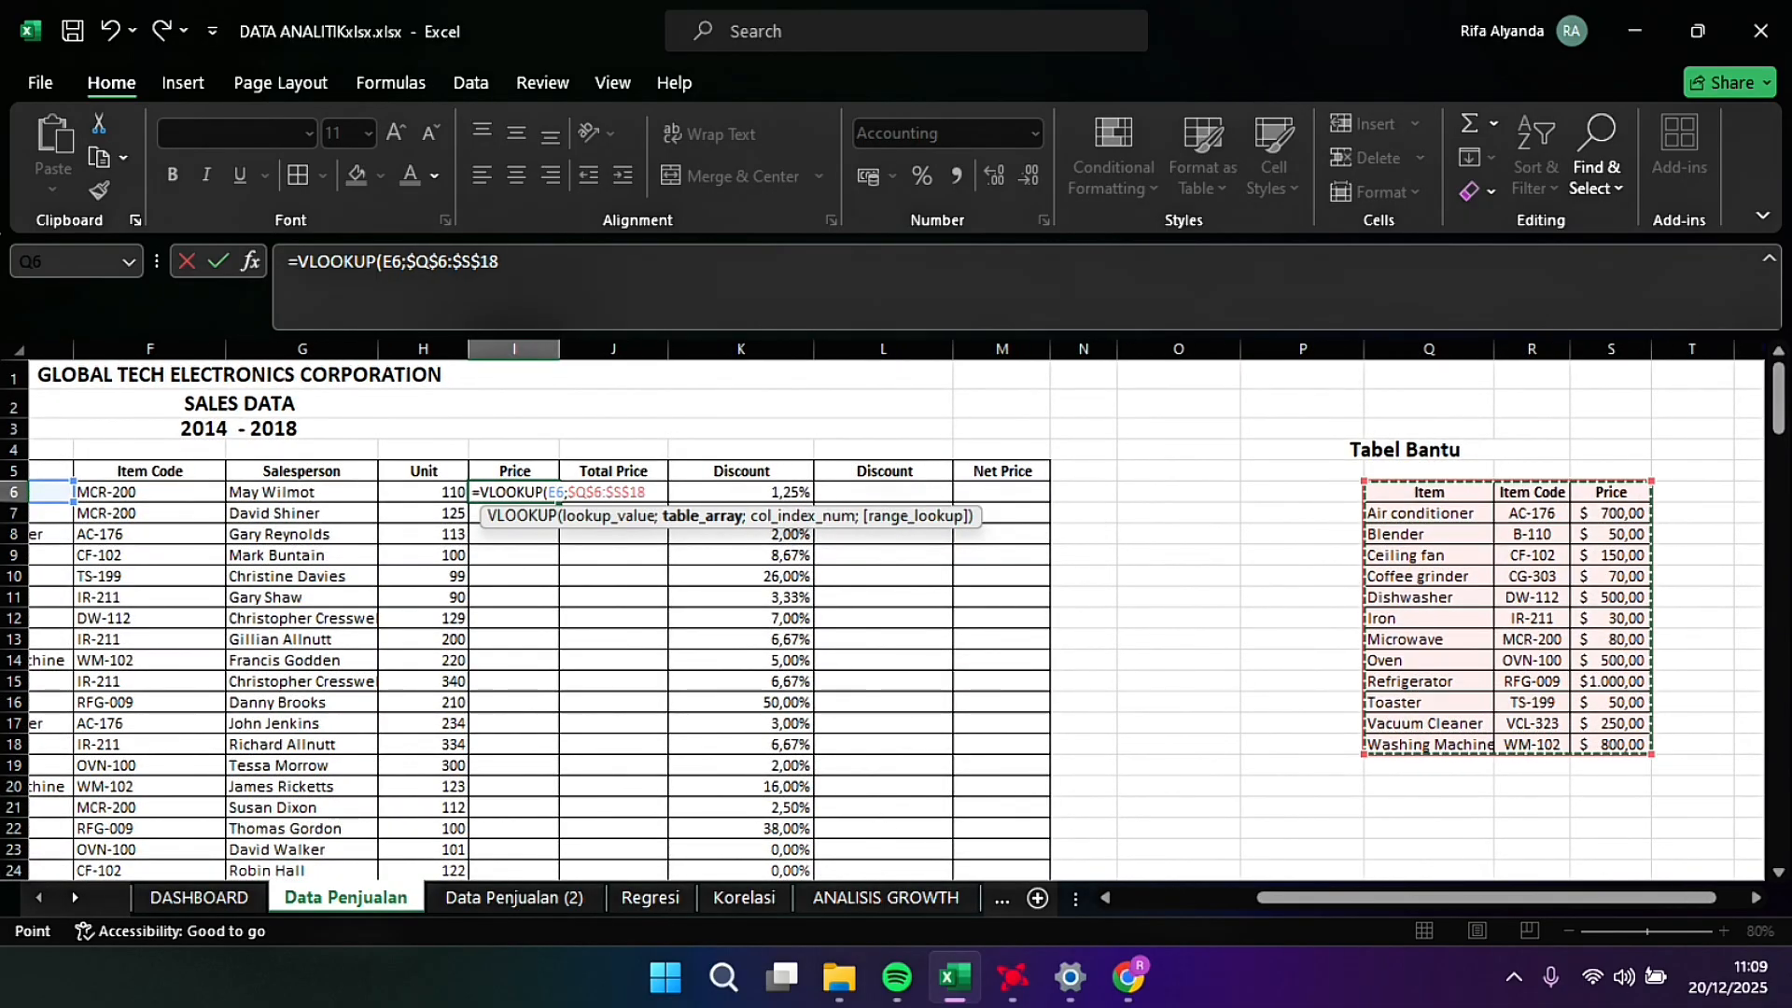
{"action": "type", "text": ";"}
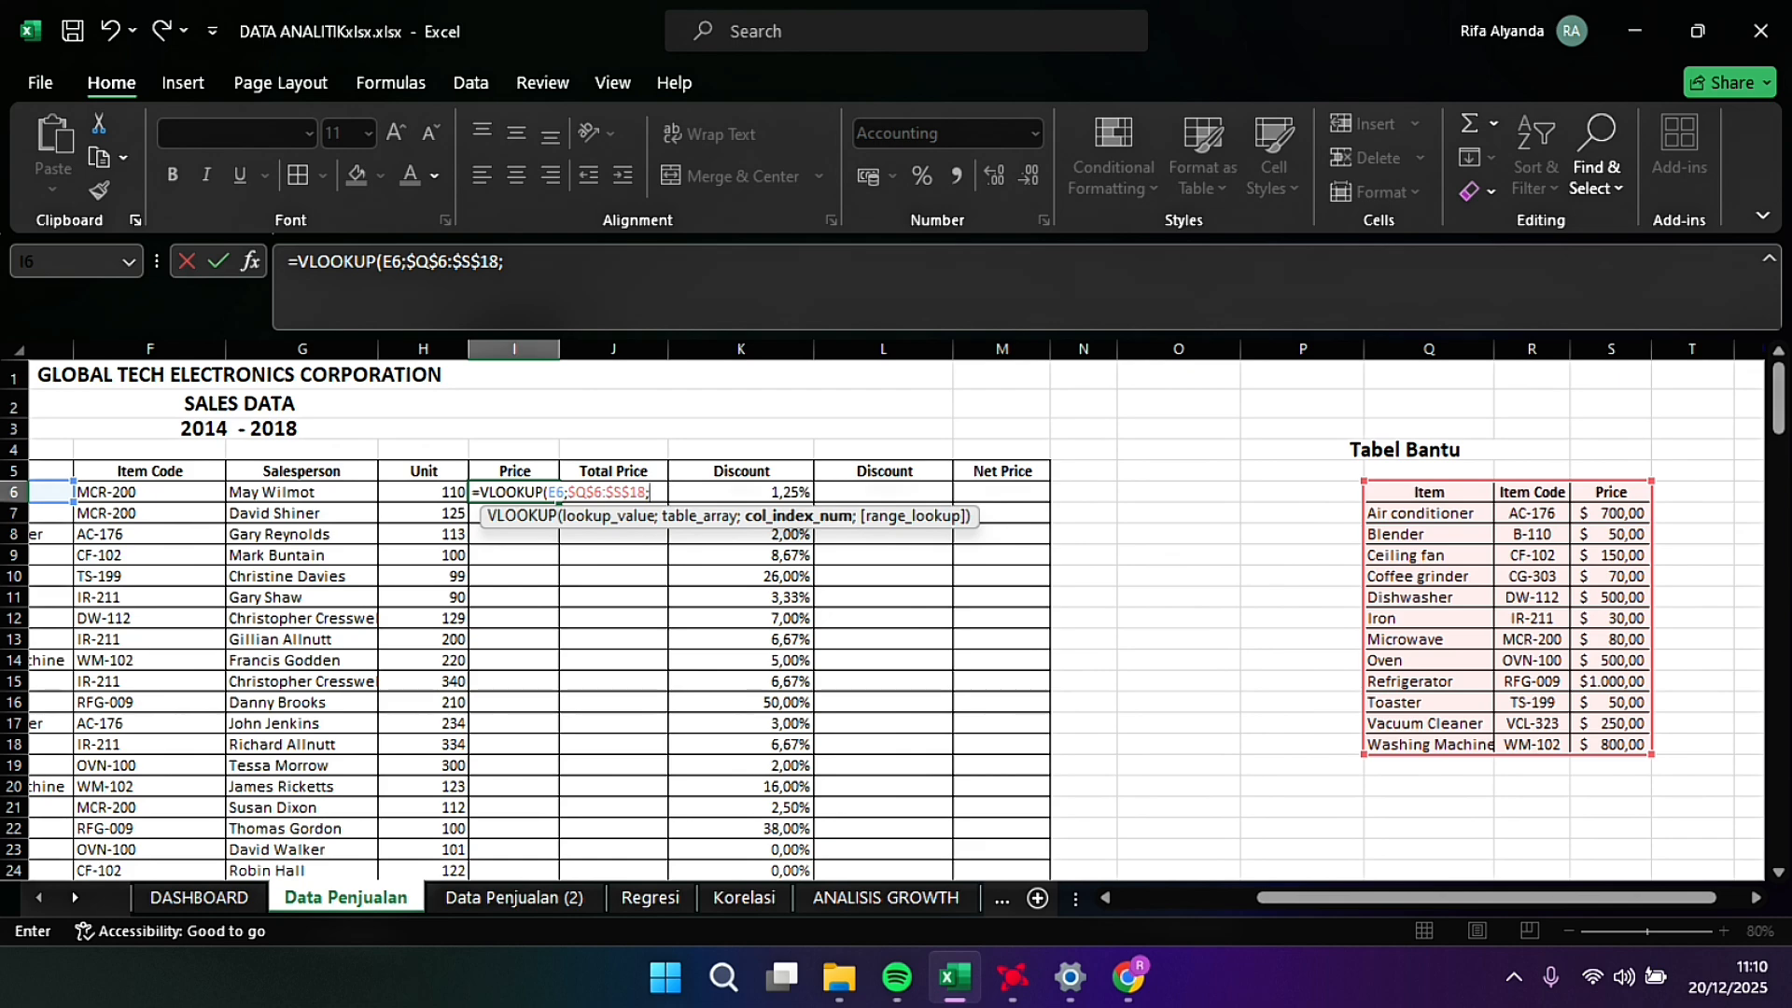
{"action": "type", "text": "3;F"}
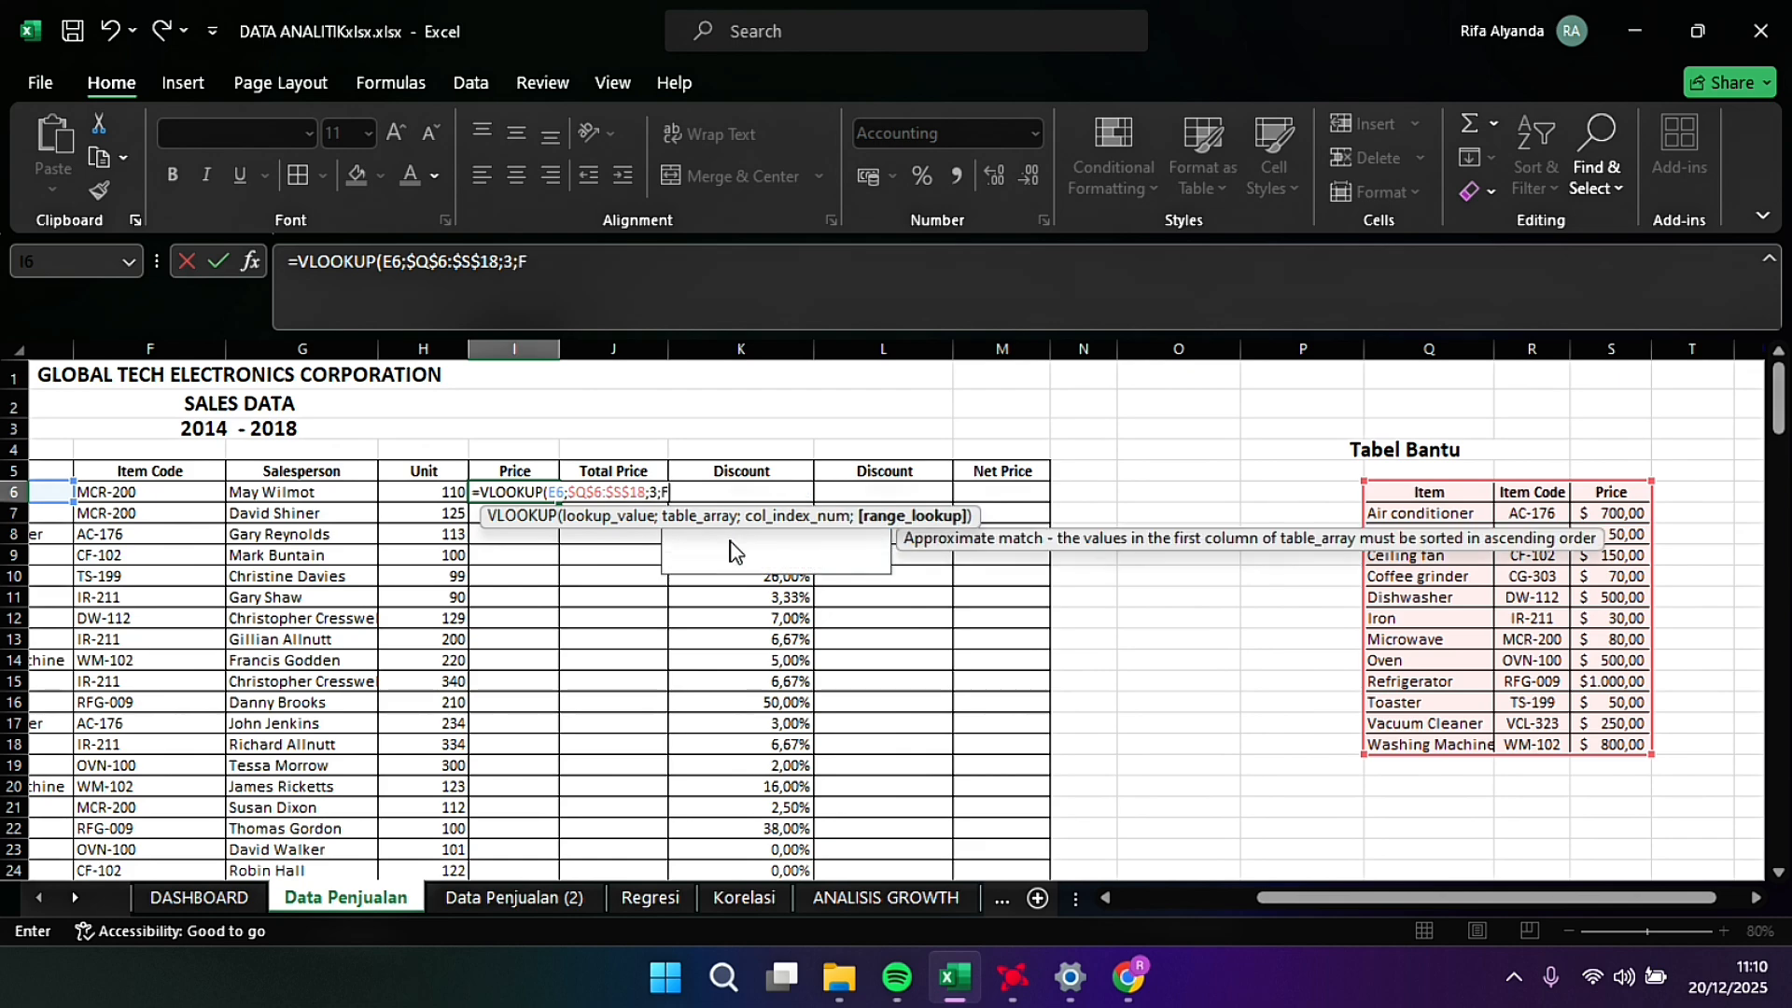
{"action": "type", "text": "ALSE)"}
{"action": "key", "text": "Return"}
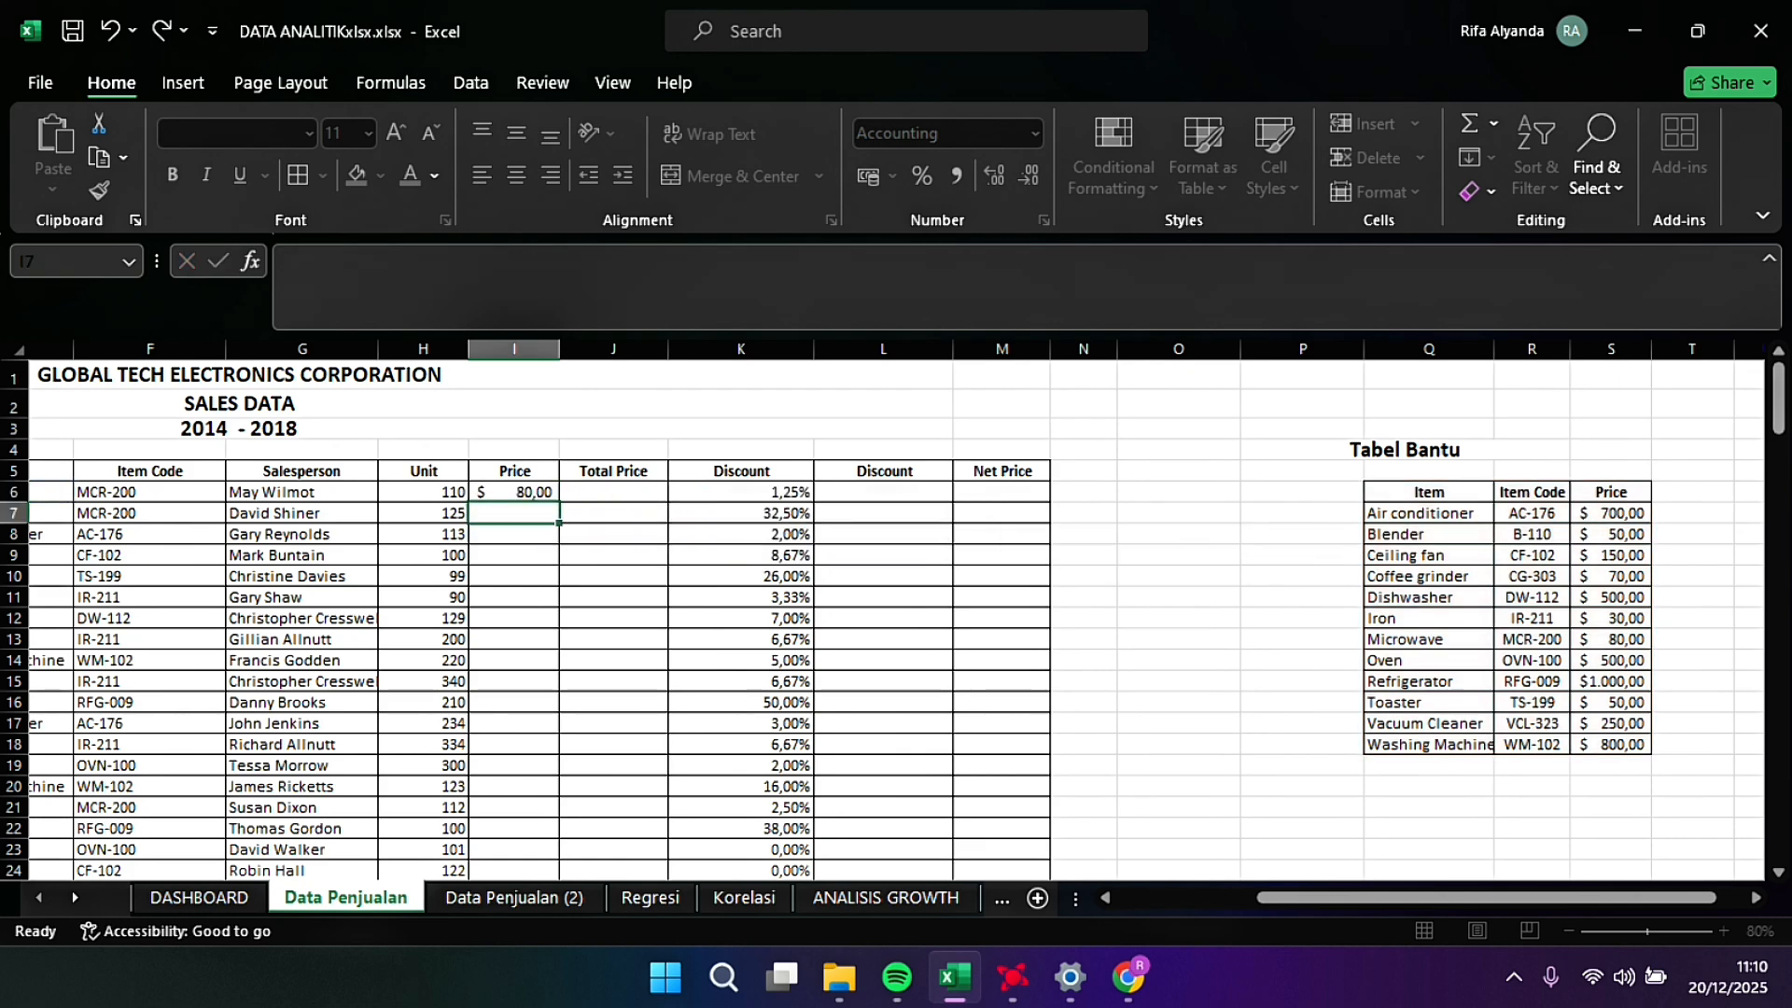
{"action": "left_click", "coordinate": [523, 492]}
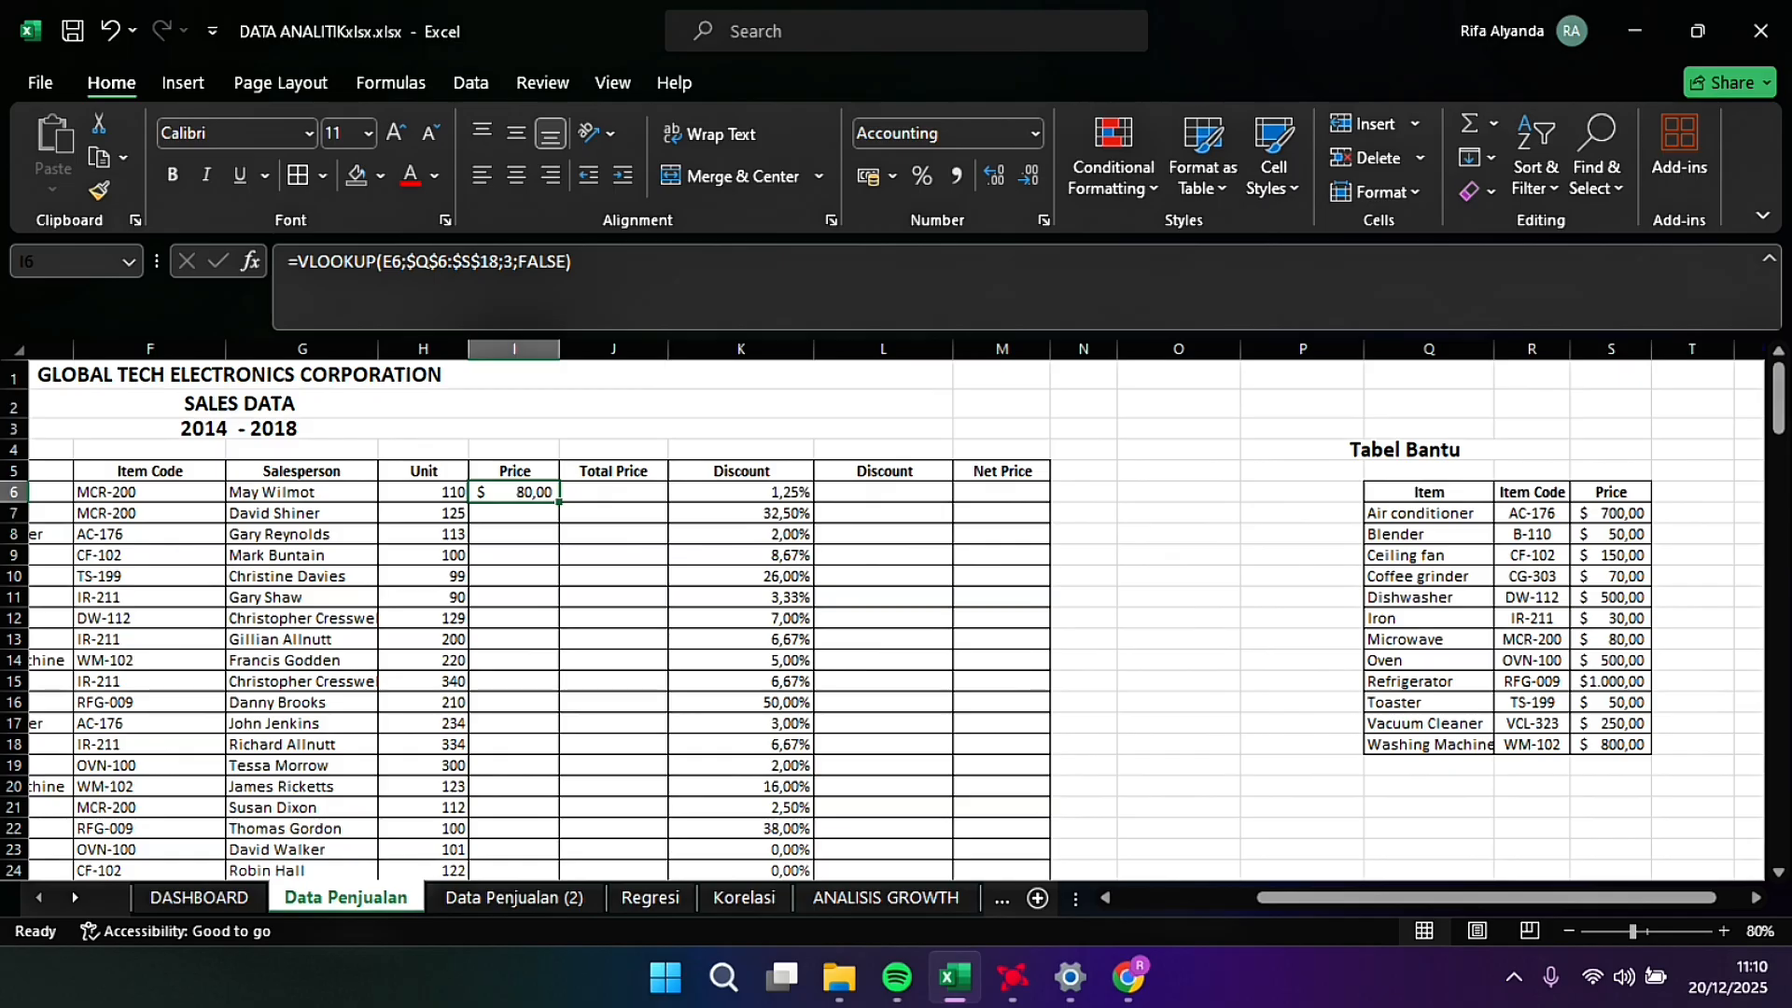
{"action": "double_click", "coordinate": [560, 502]}
Step: Calculate Total Price in J6 with the formula =I6*H6 and fill it down the whole column
{"action": "left_click", "coordinate": [613, 491]}
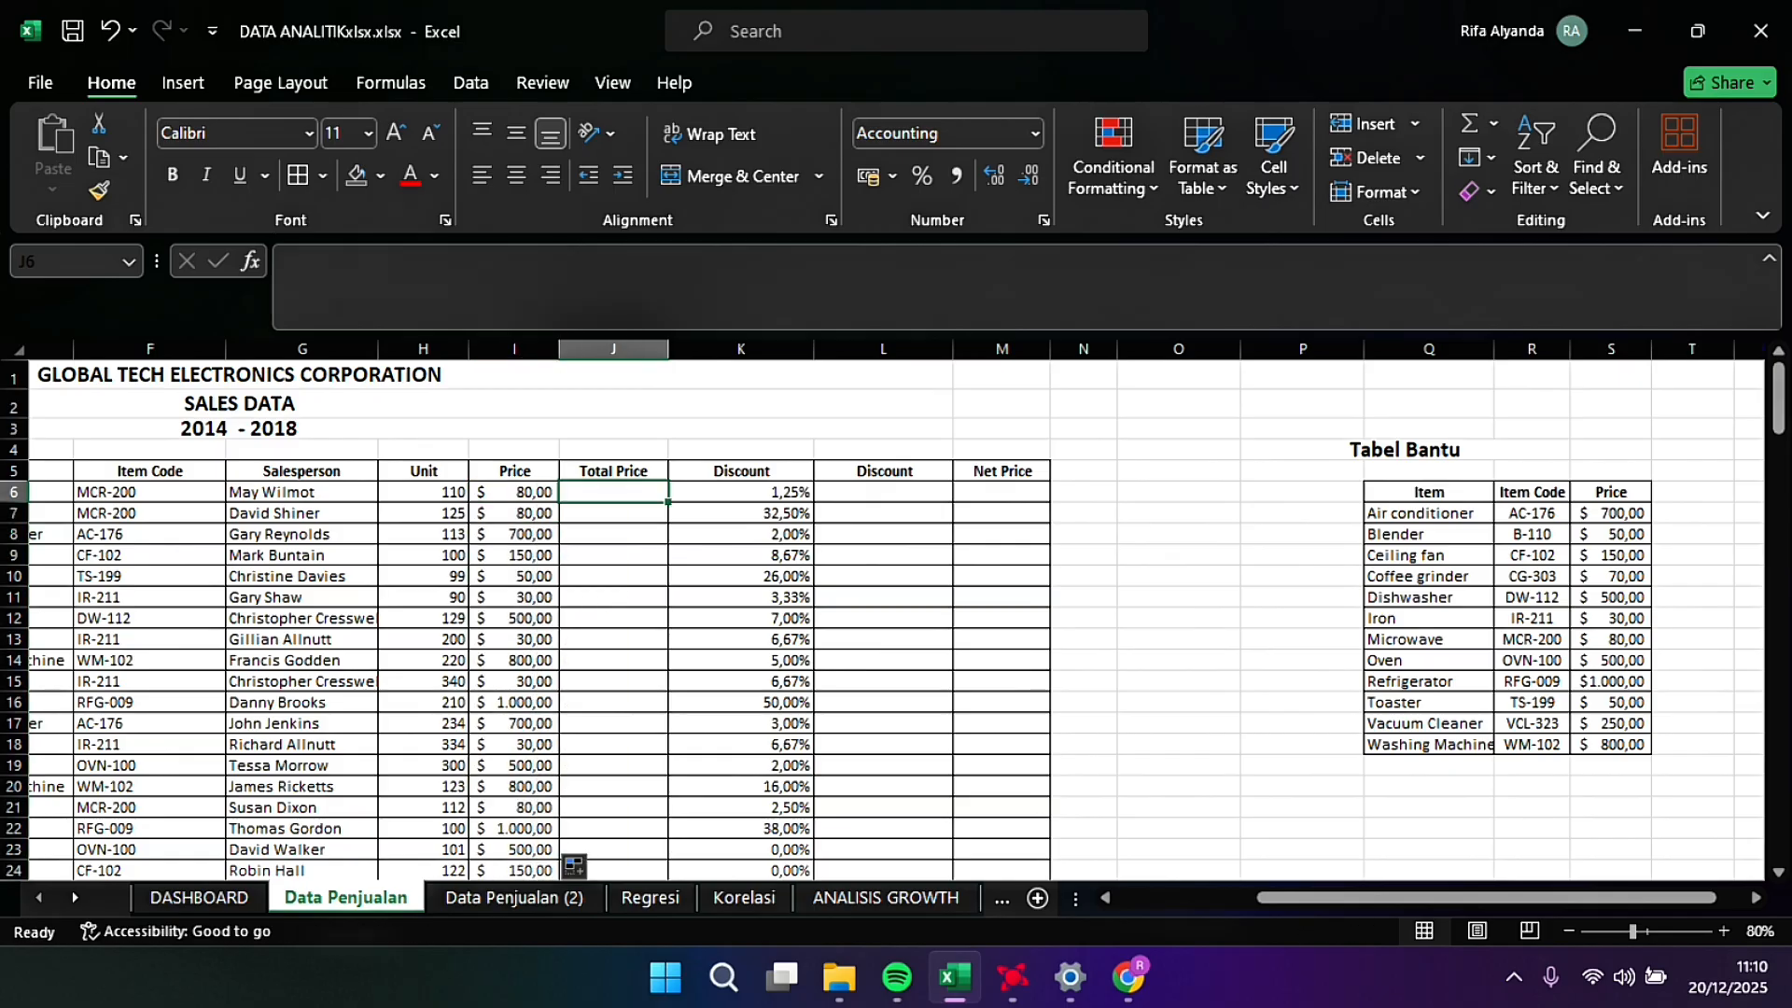
{"action": "type", "text": "="}
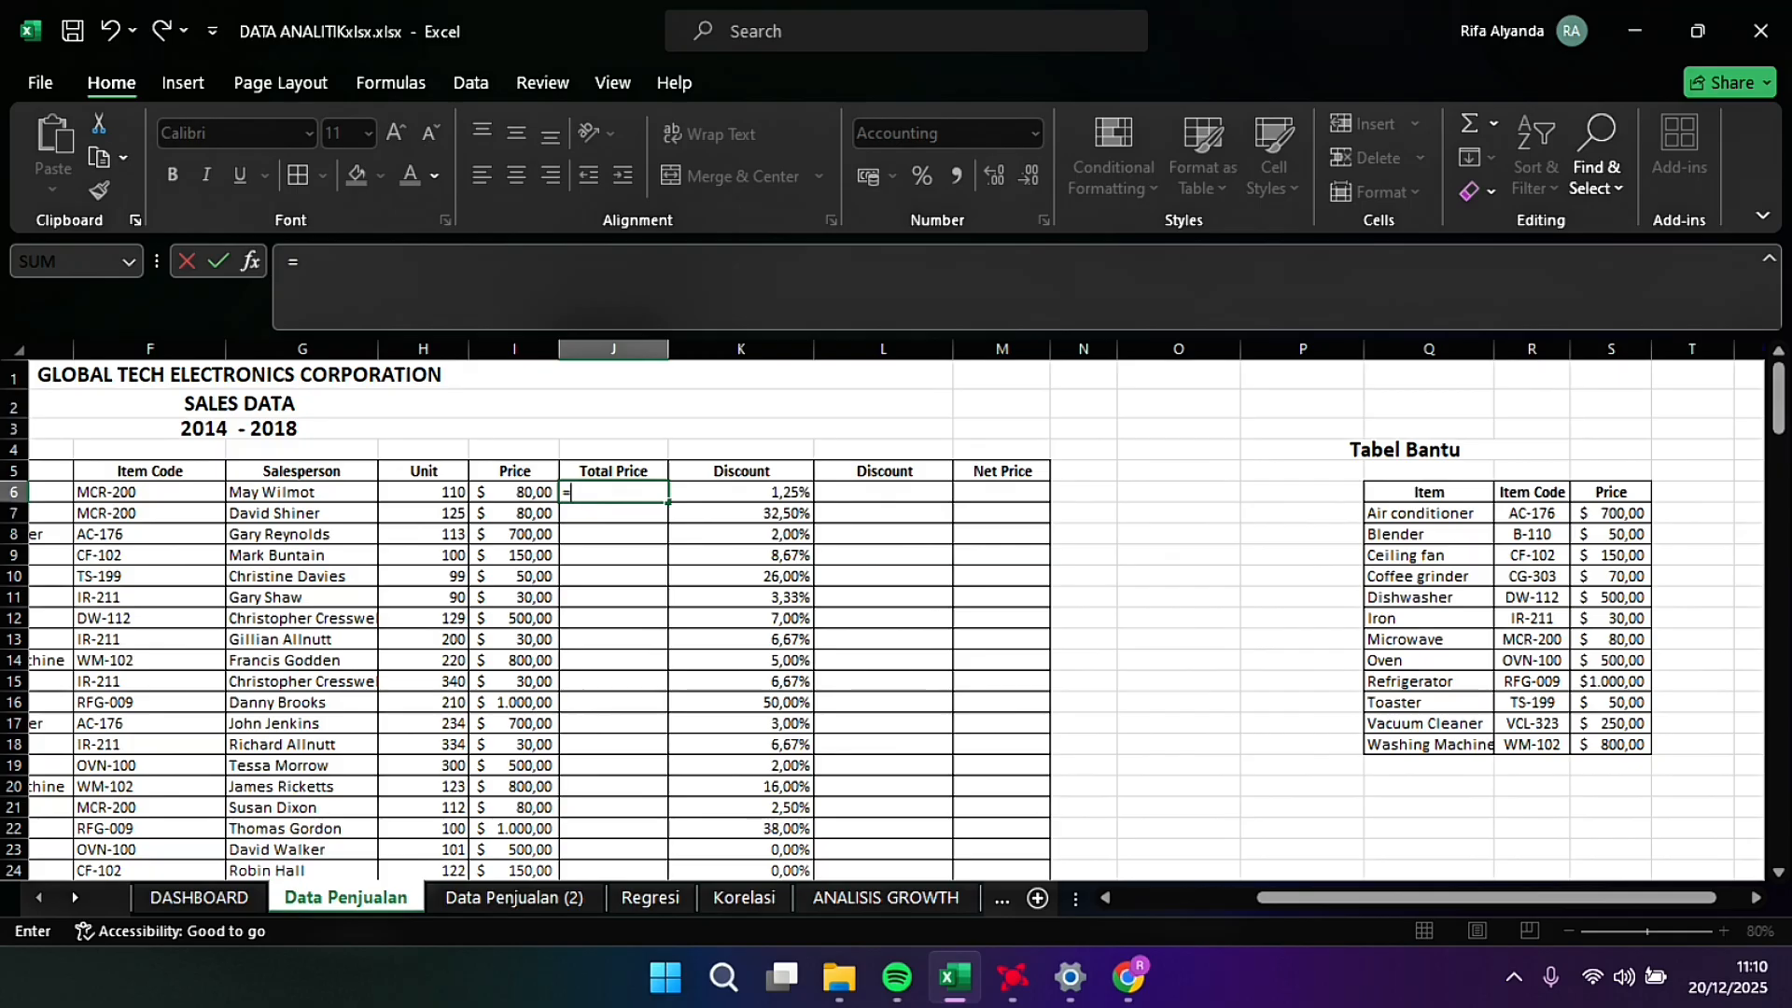
{"action": "key", "text": "Left"}
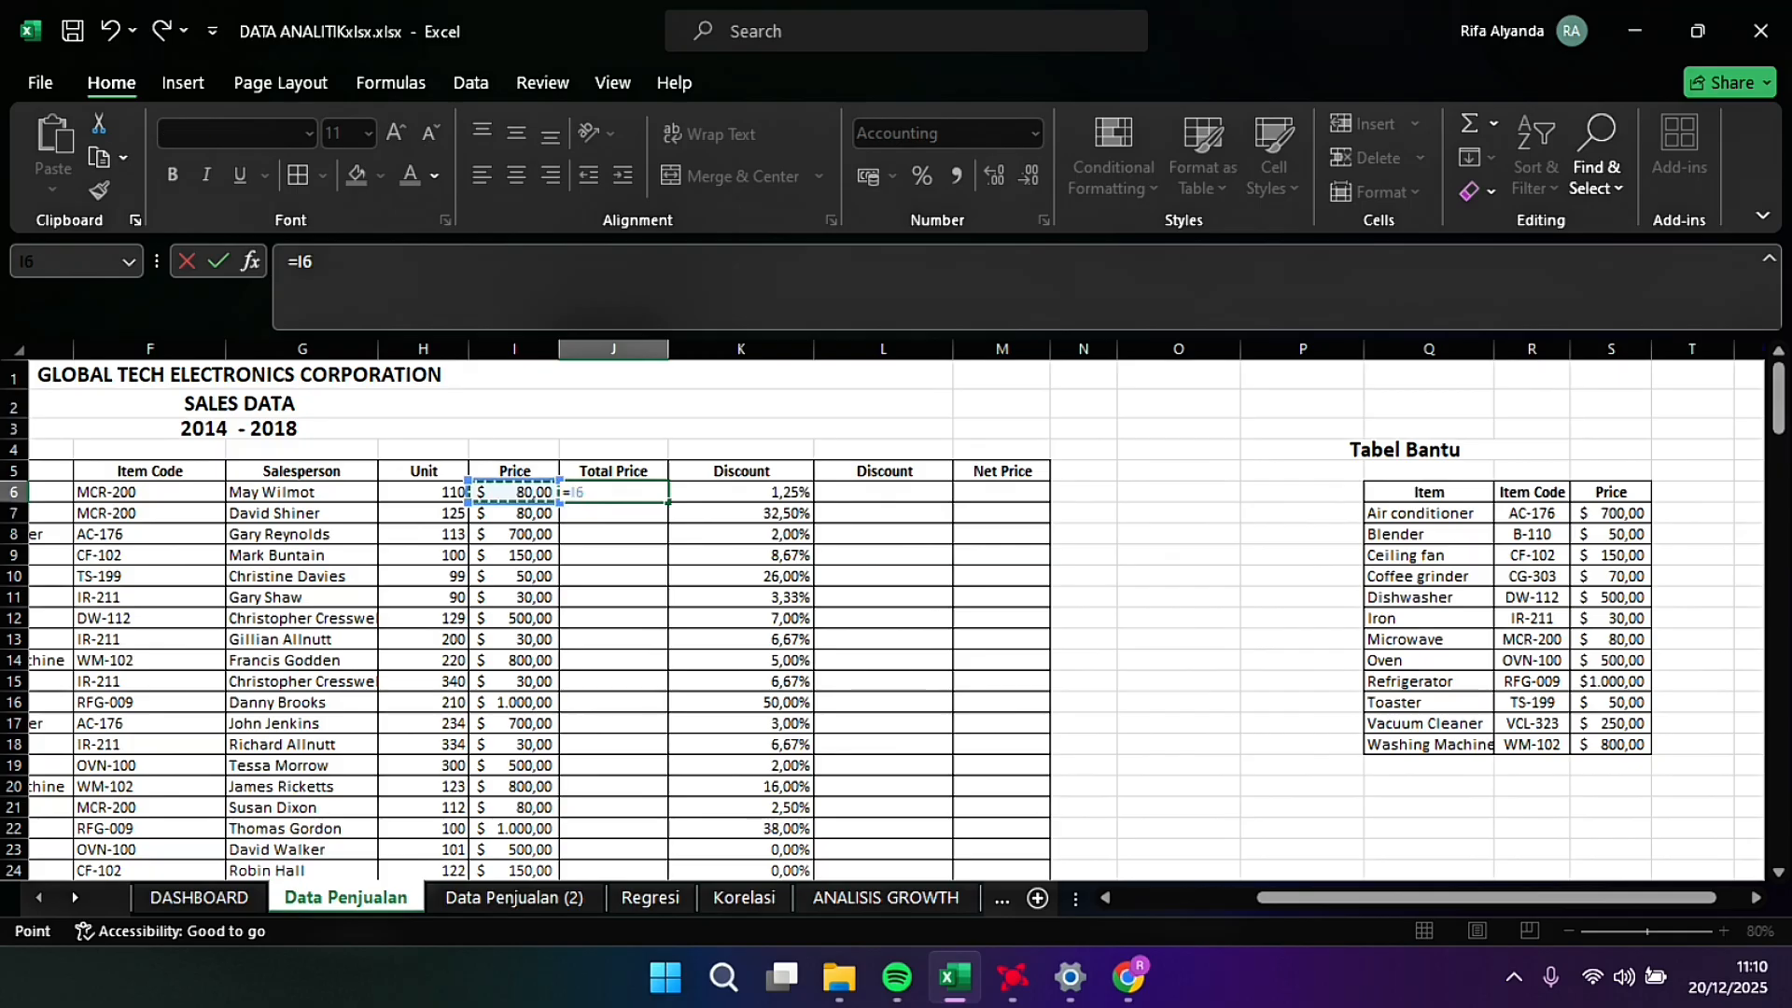
{"action": "type", "text": "*"}
{"action": "key", "text": "Left"}
{"action": "key", "text": "Left"}
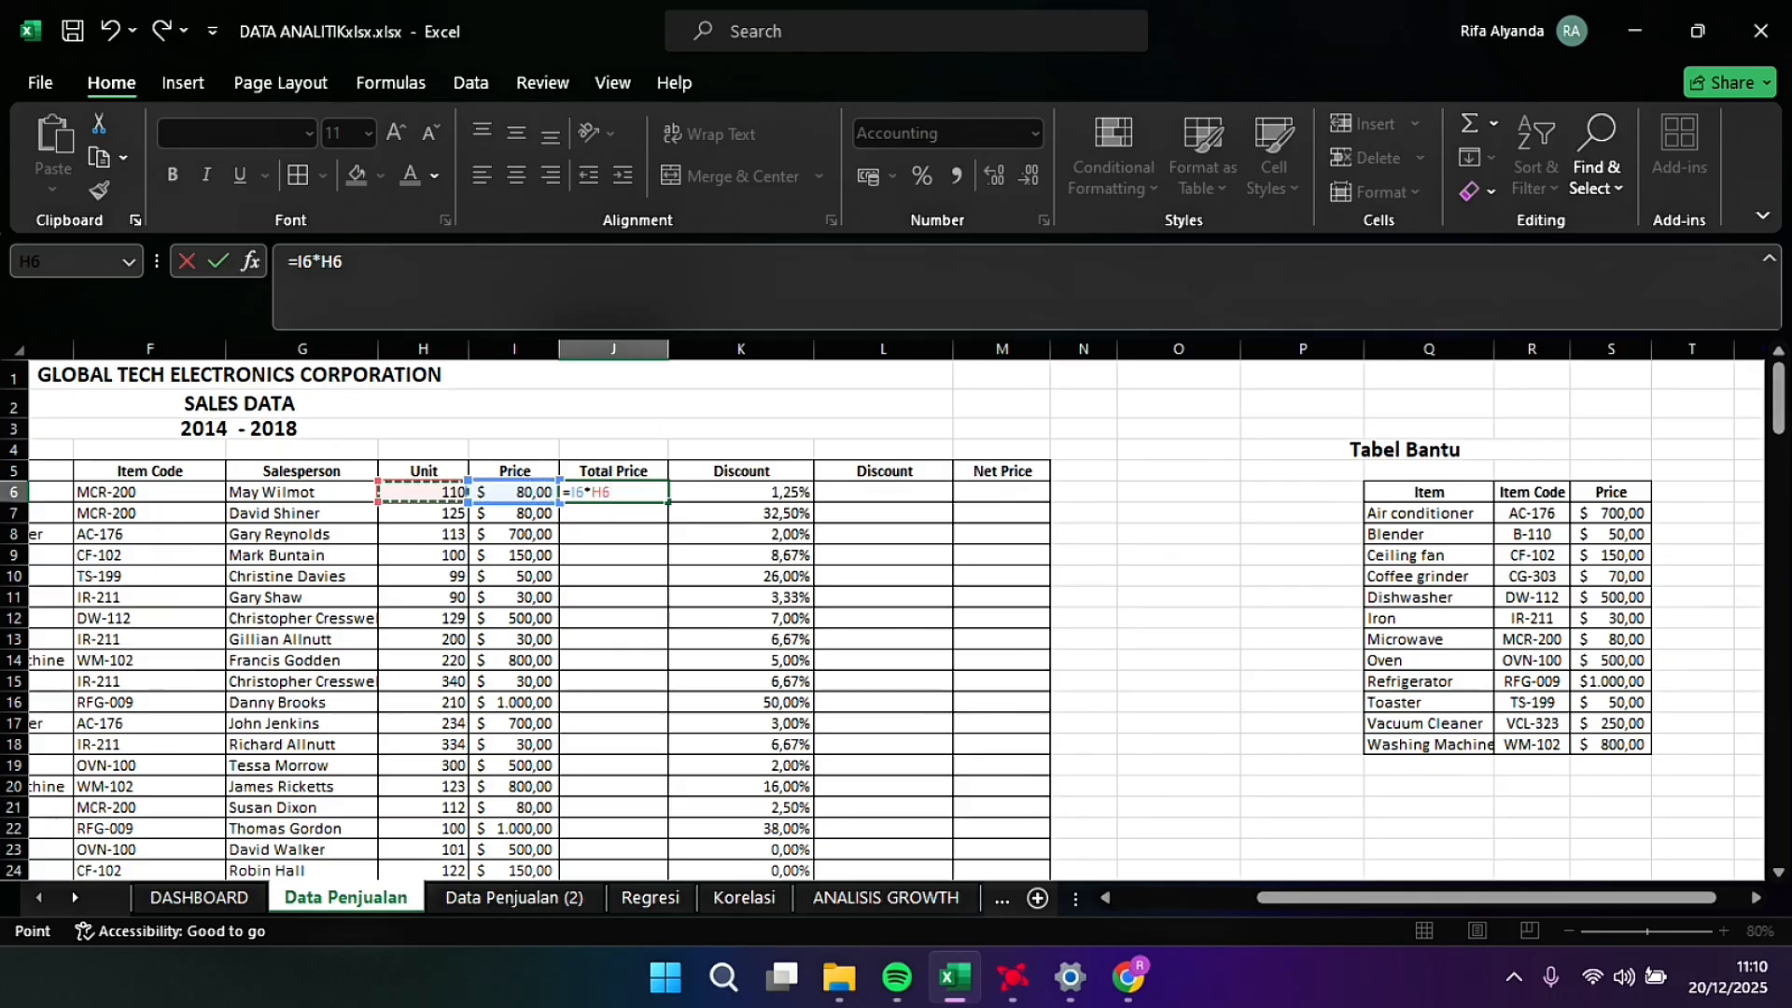
{"action": "key", "text": "ctrl+Return"}
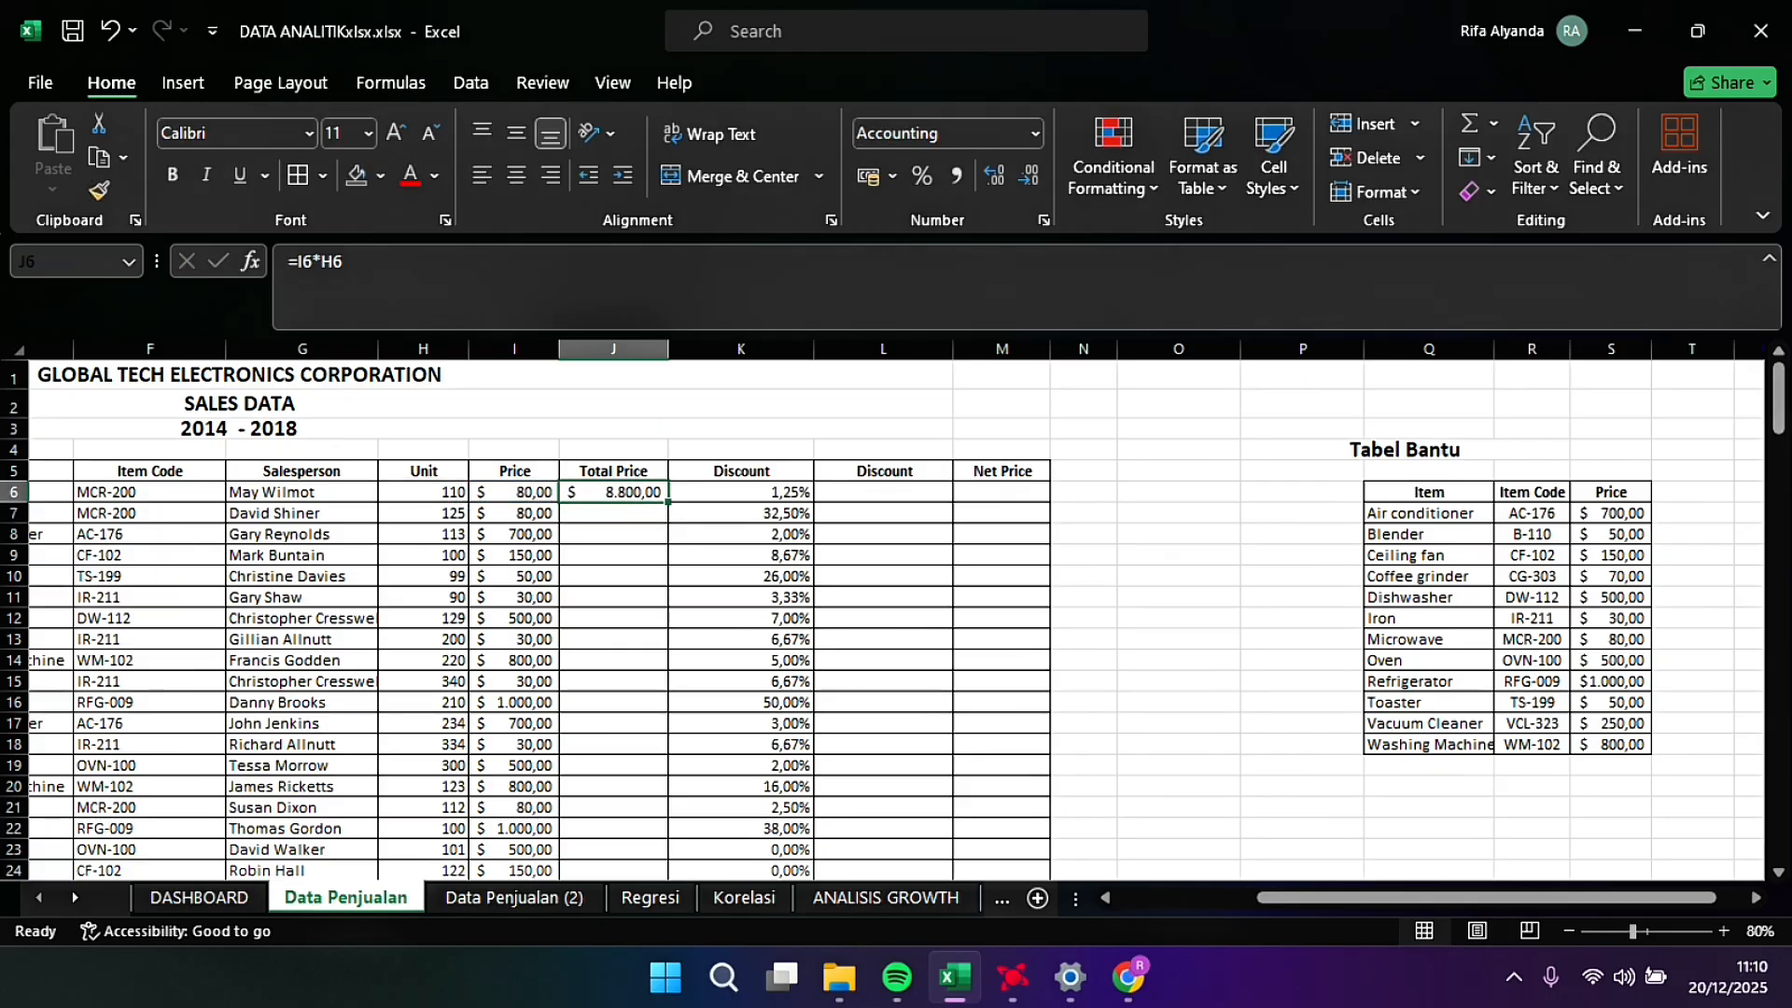
{"action": "double_click", "coordinate": [668, 502]}
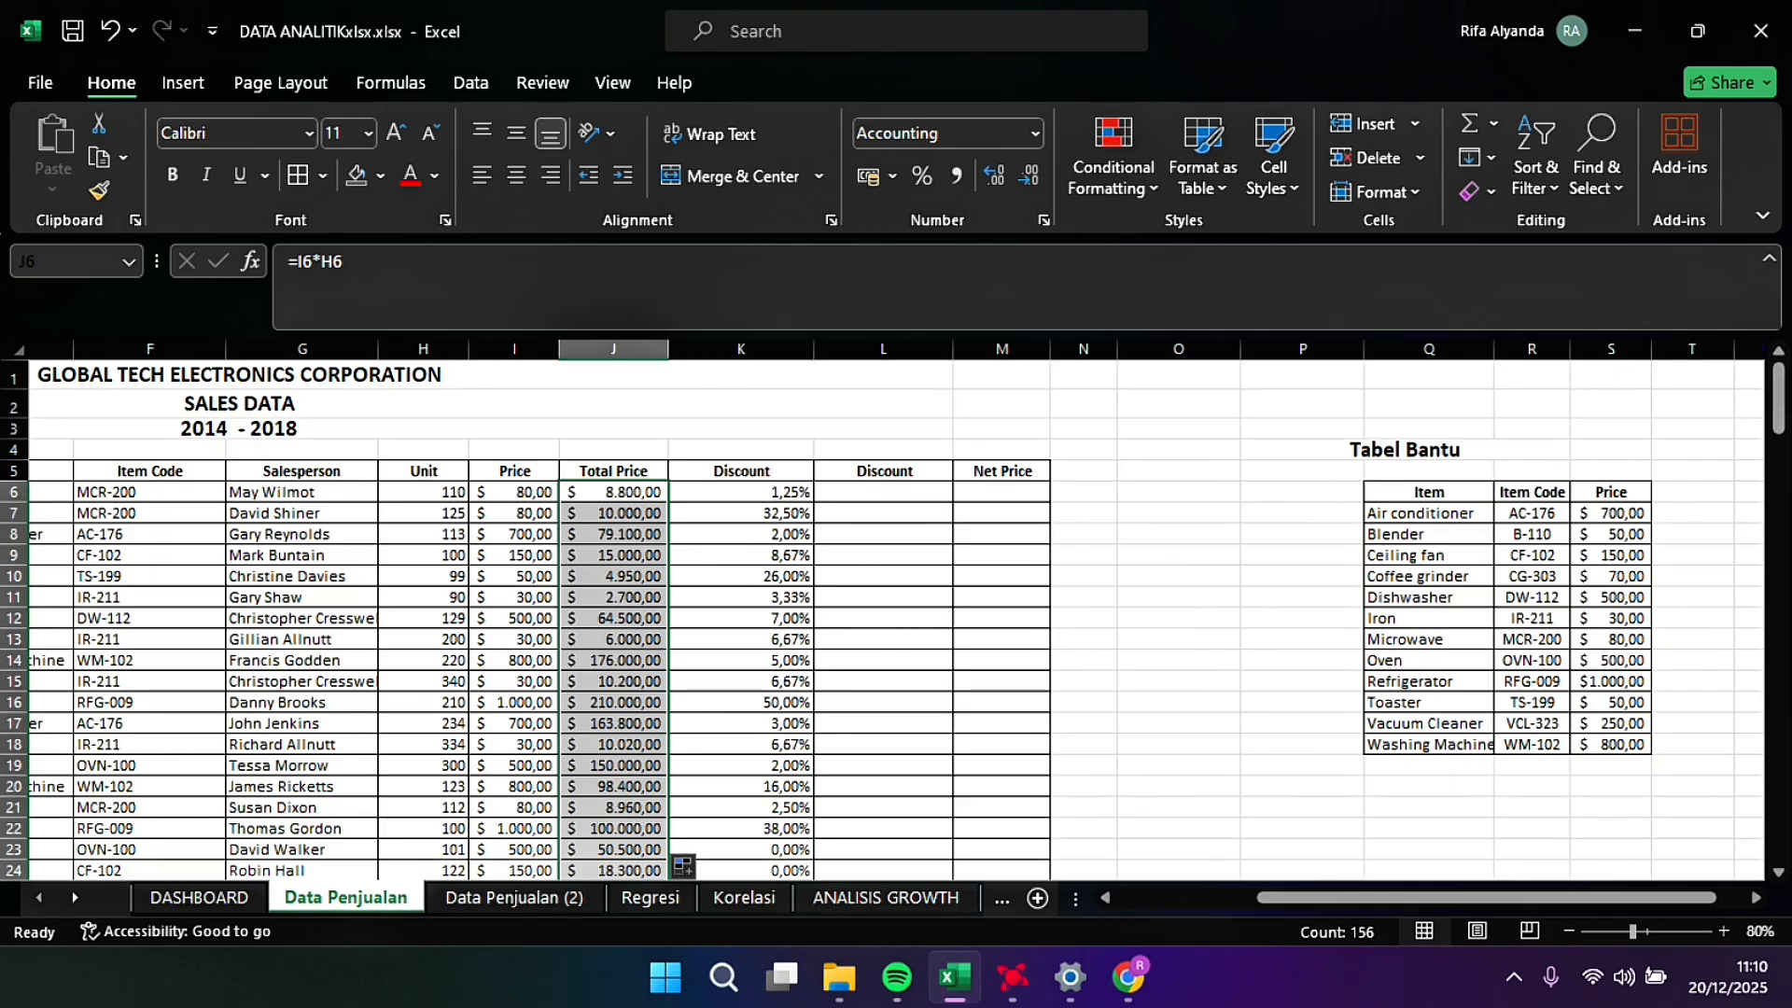
Step: Calculate the discount amount in L6 with the formula =J6*K6 and fill it down the second Discount column
{"action": "left_click", "coordinate": [883, 492]}
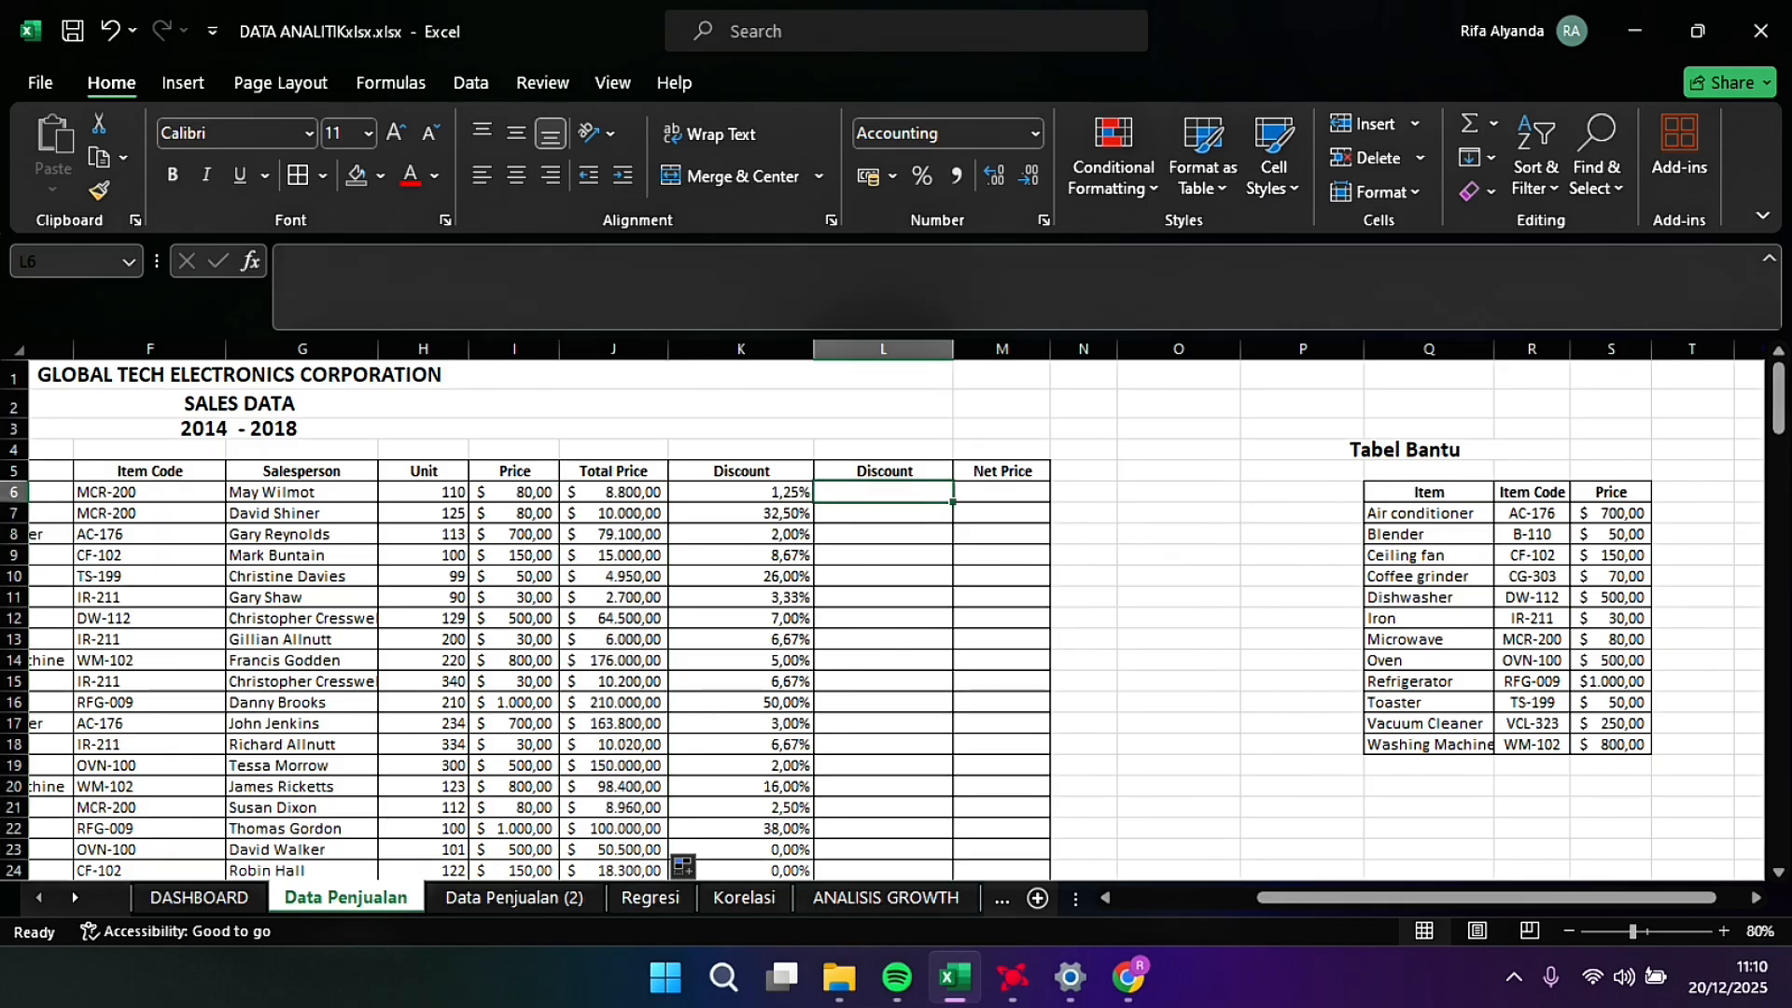
{"action": "left_click", "coordinate": [741, 491]}
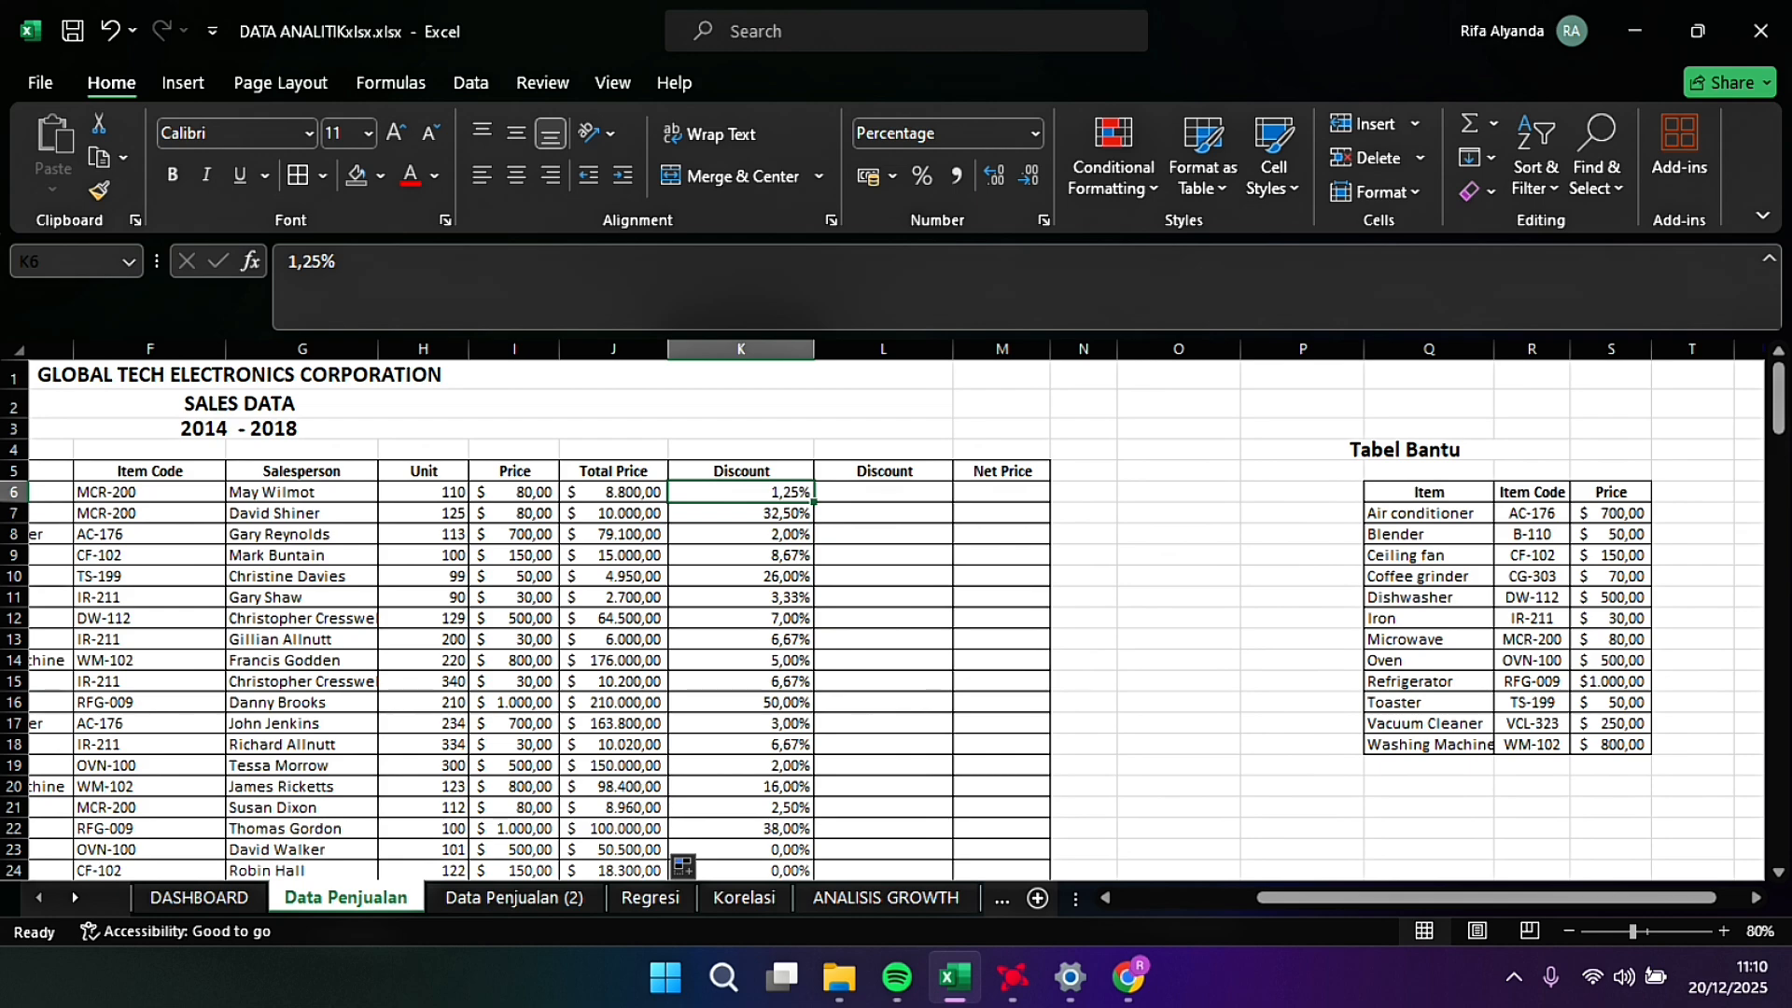
{"action": "left_click", "coordinate": [883, 491]}
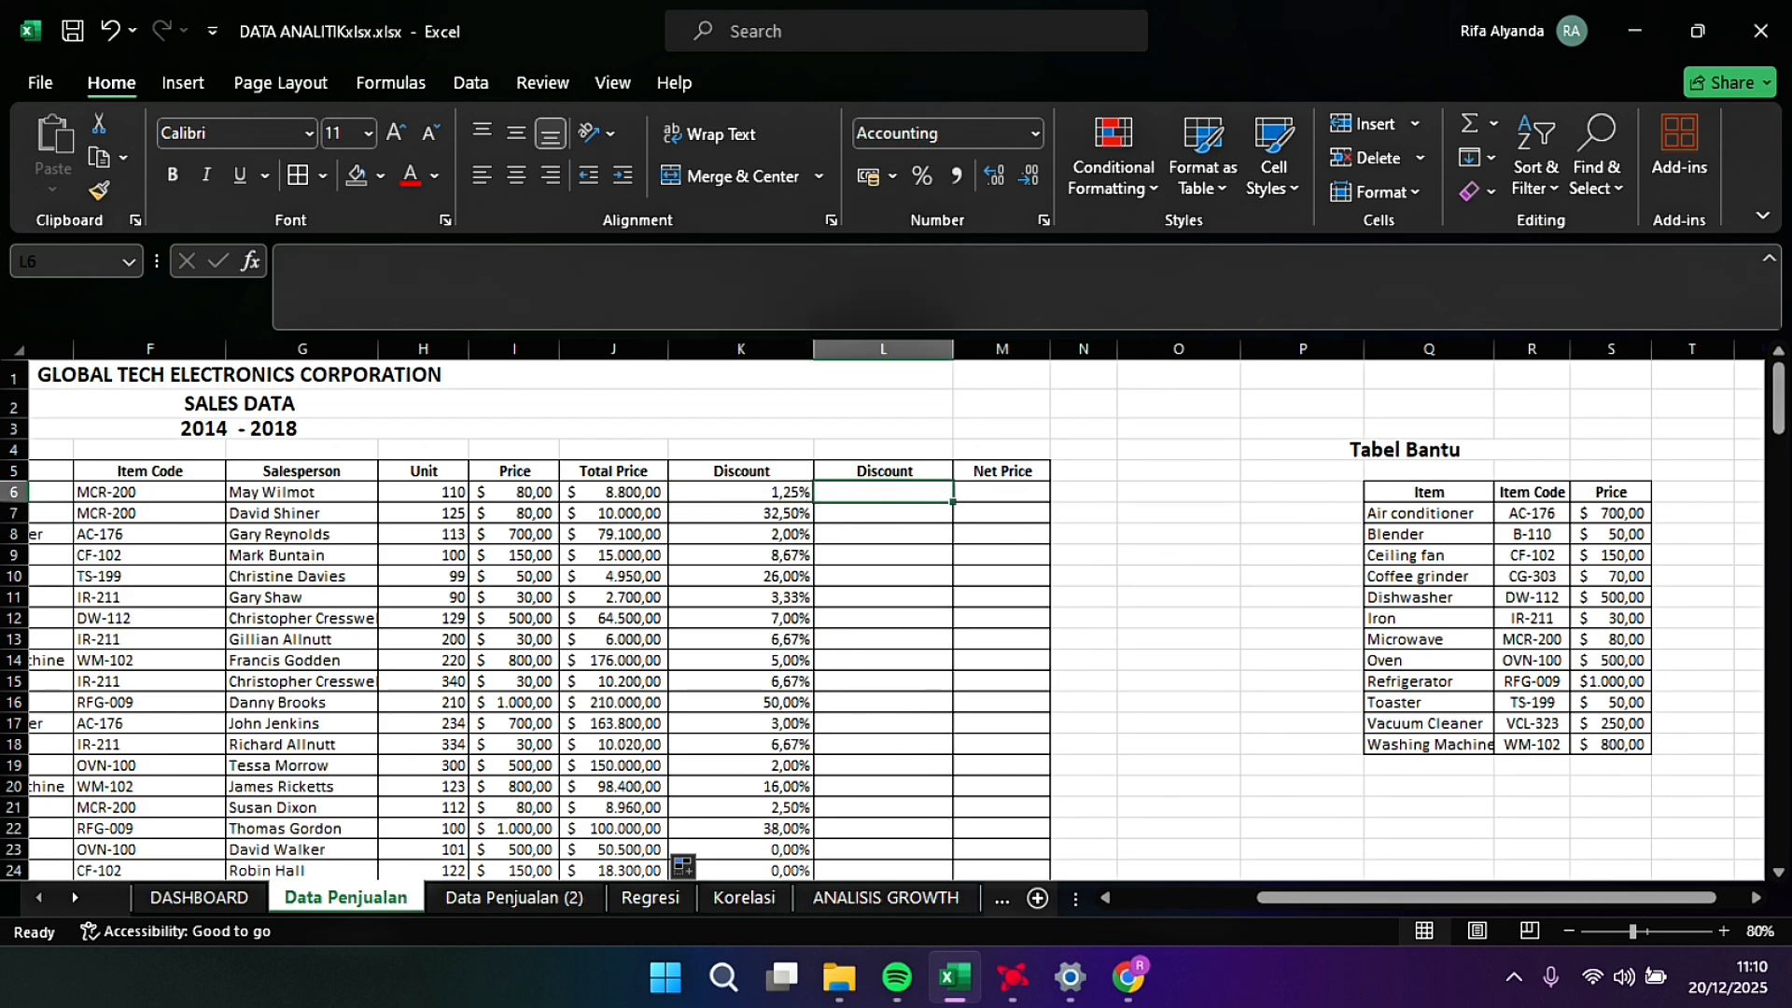
{"action": "type", "text": "="}
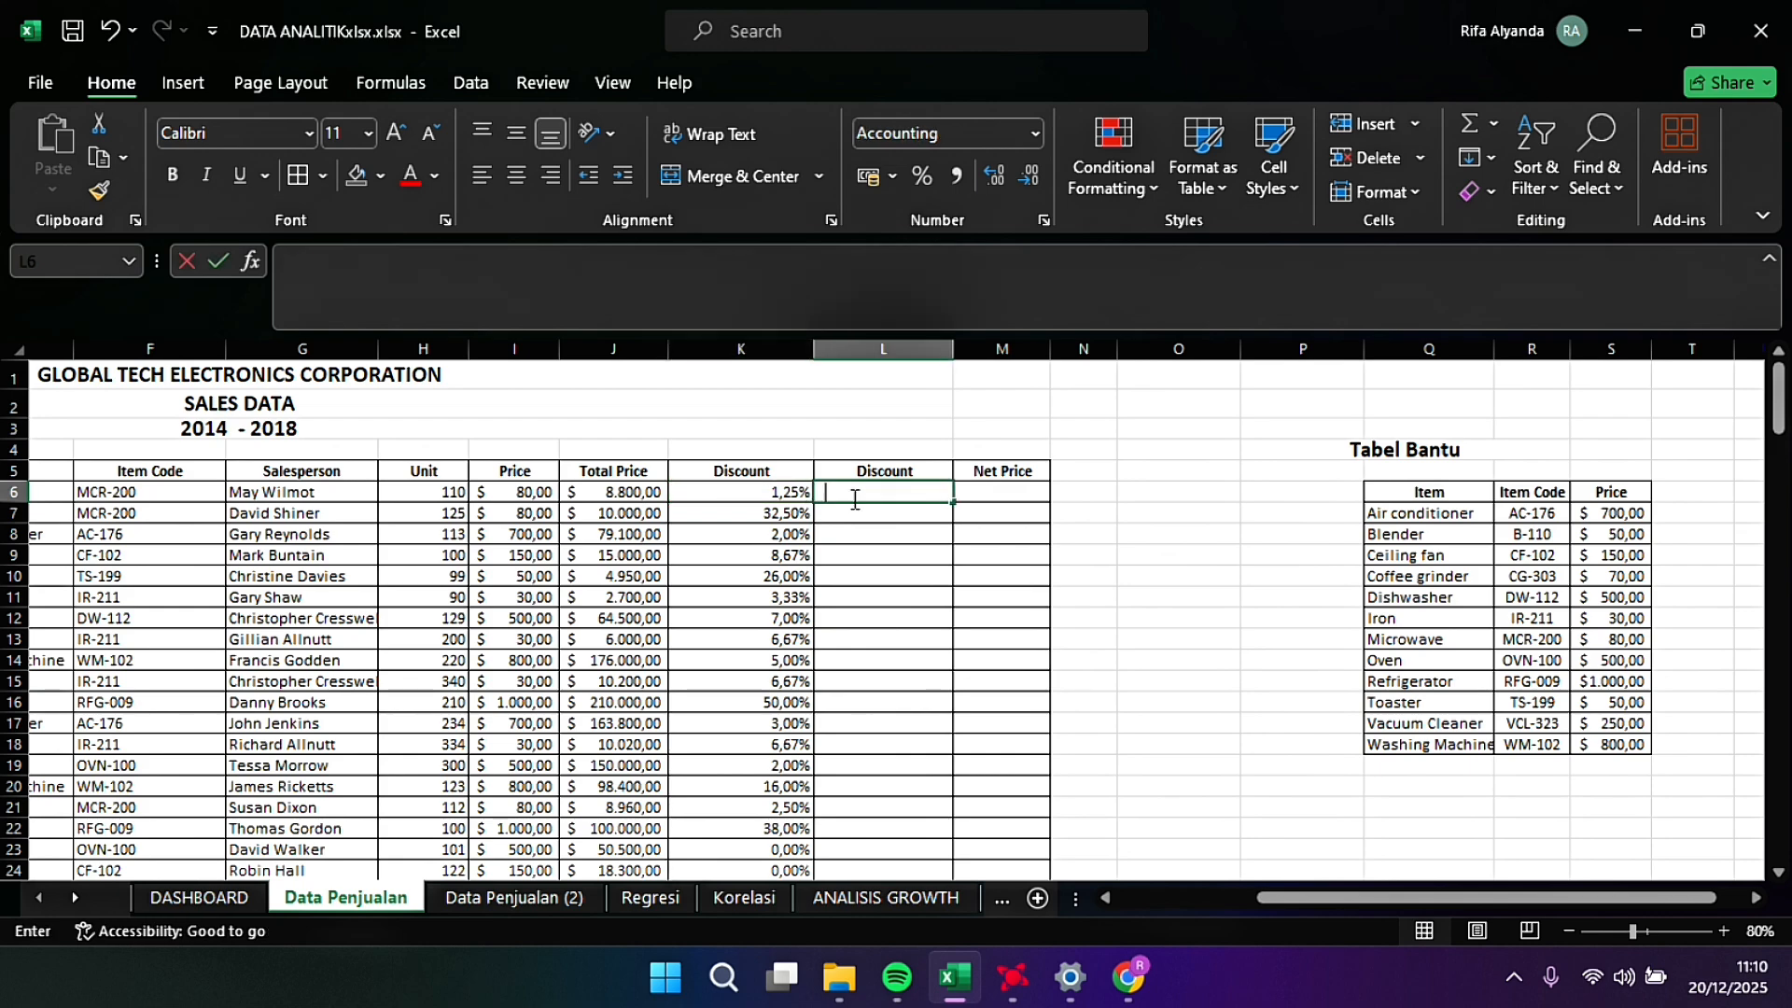
{"action": "key", "text": "Left"}
{"action": "key", "text": "Left"}
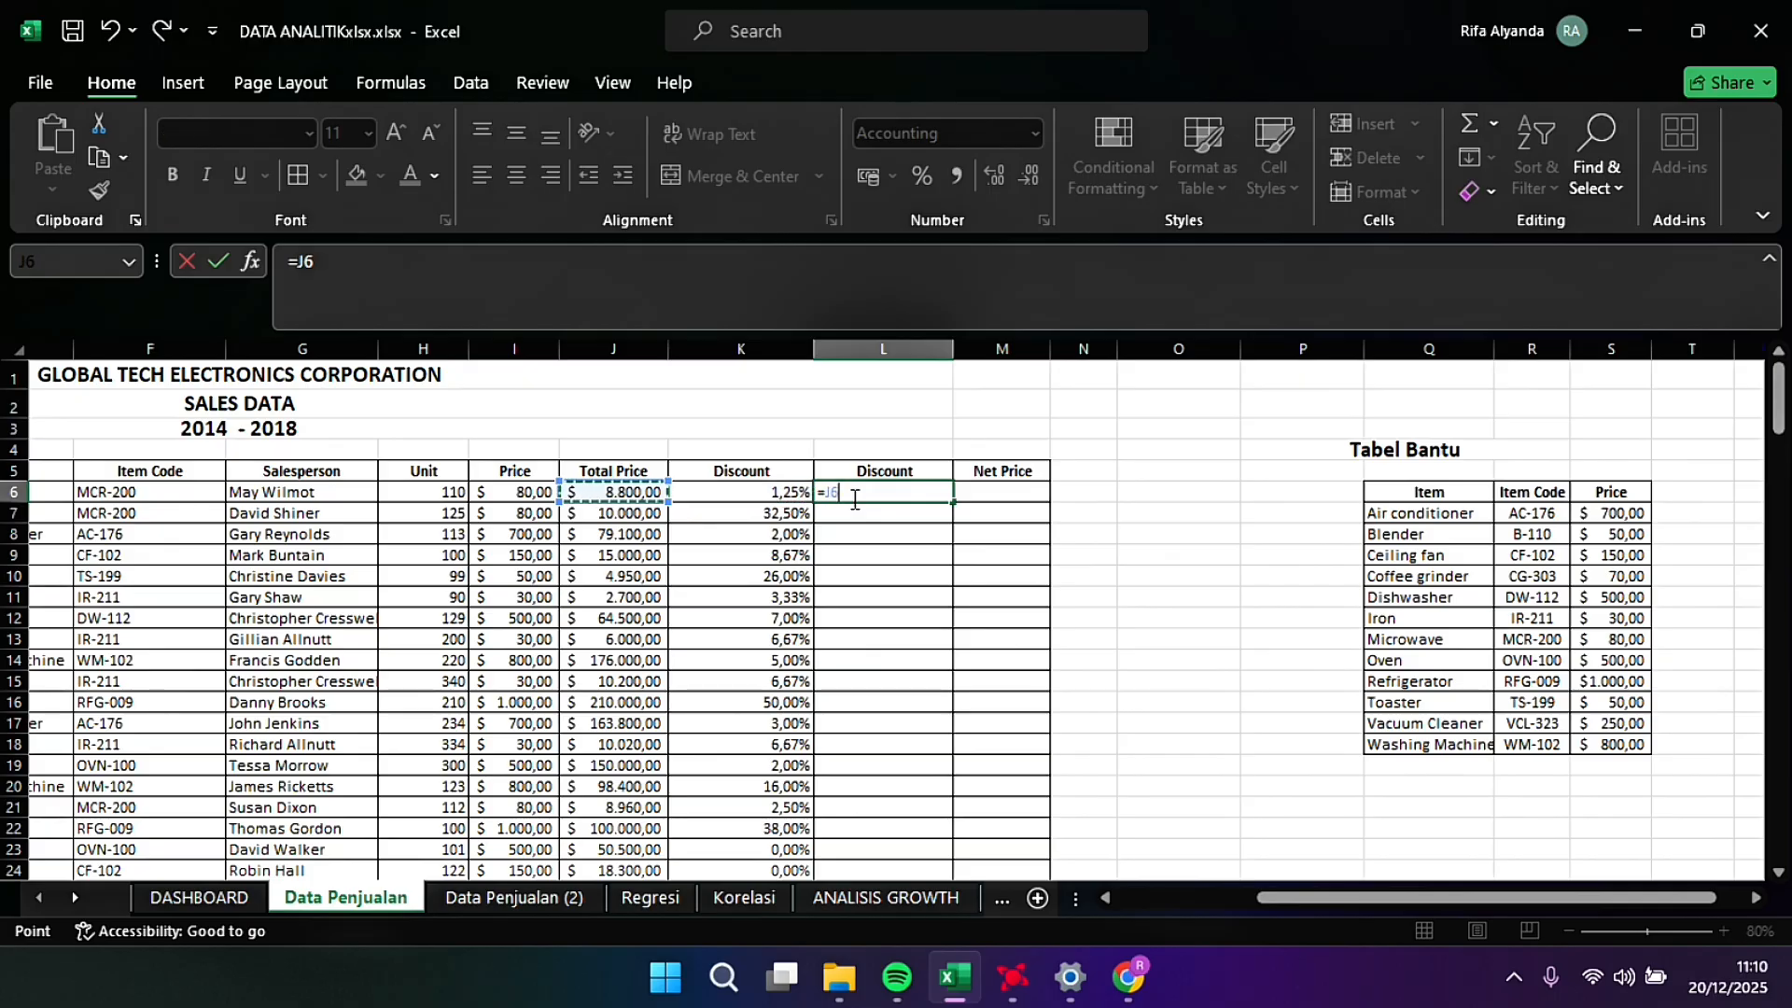
{"action": "type", "text": "*"}
{"action": "key", "text": "Left"}
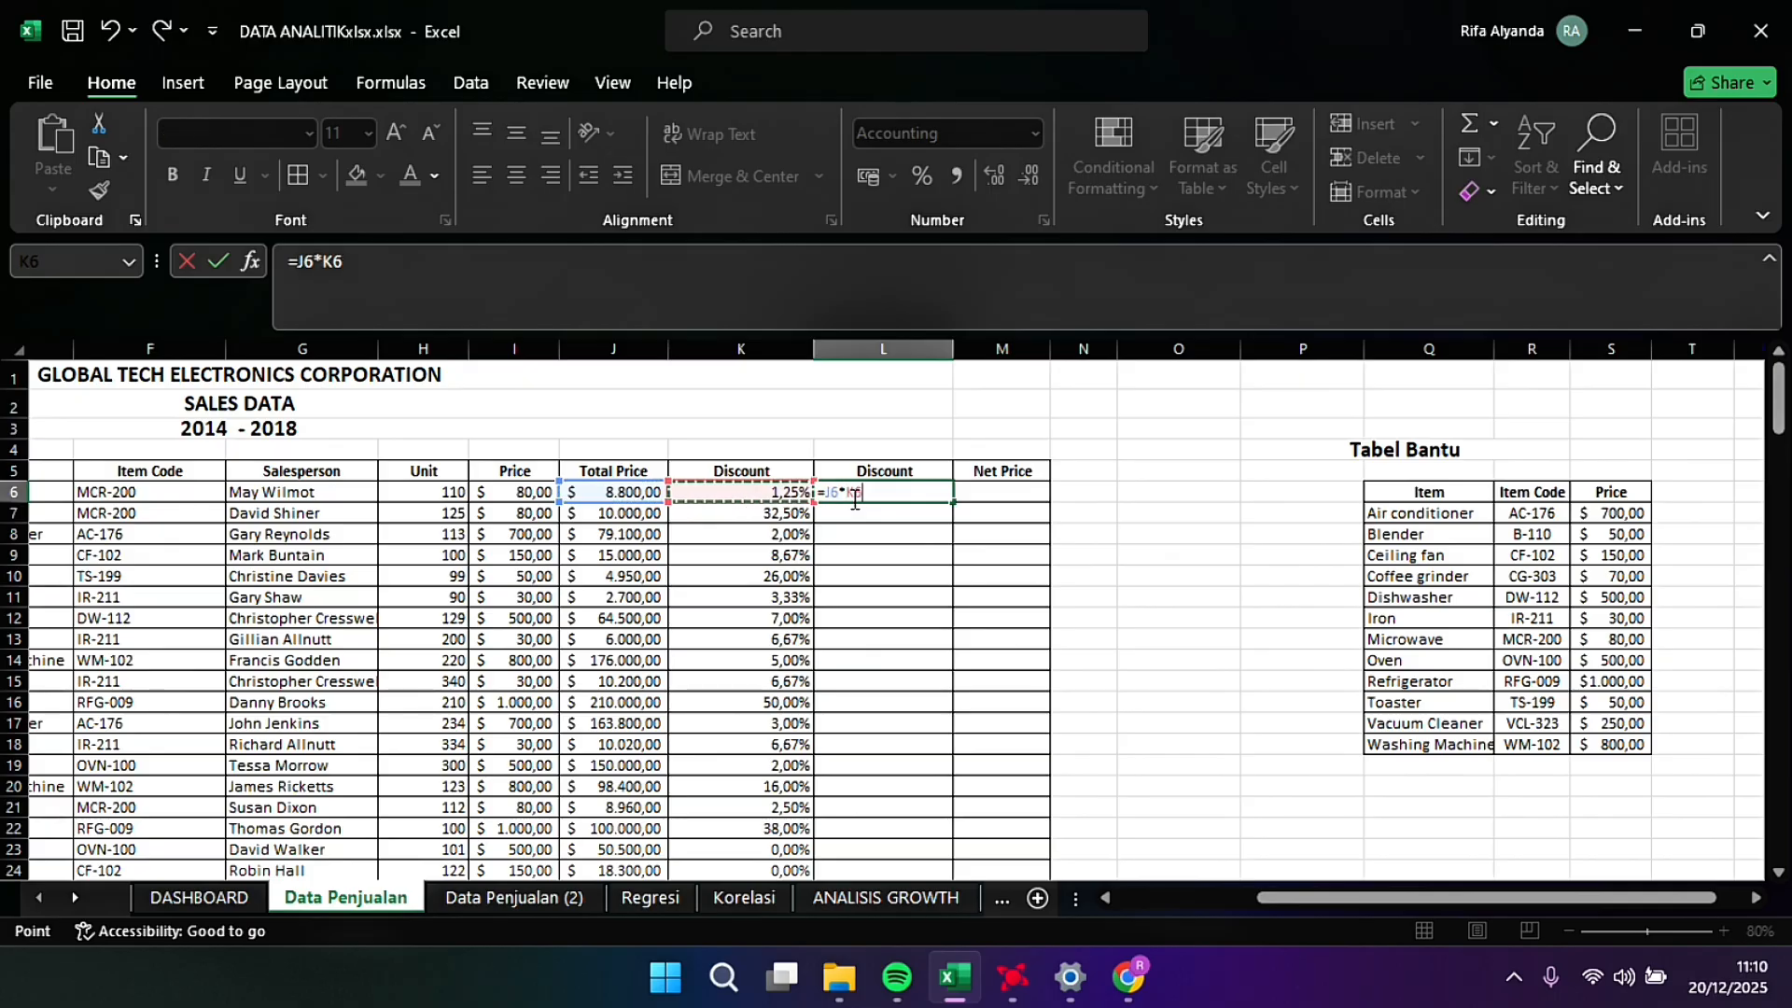
{"action": "key", "text": "Return"}
{"action": "left_click", "coordinate": [883, 492]}
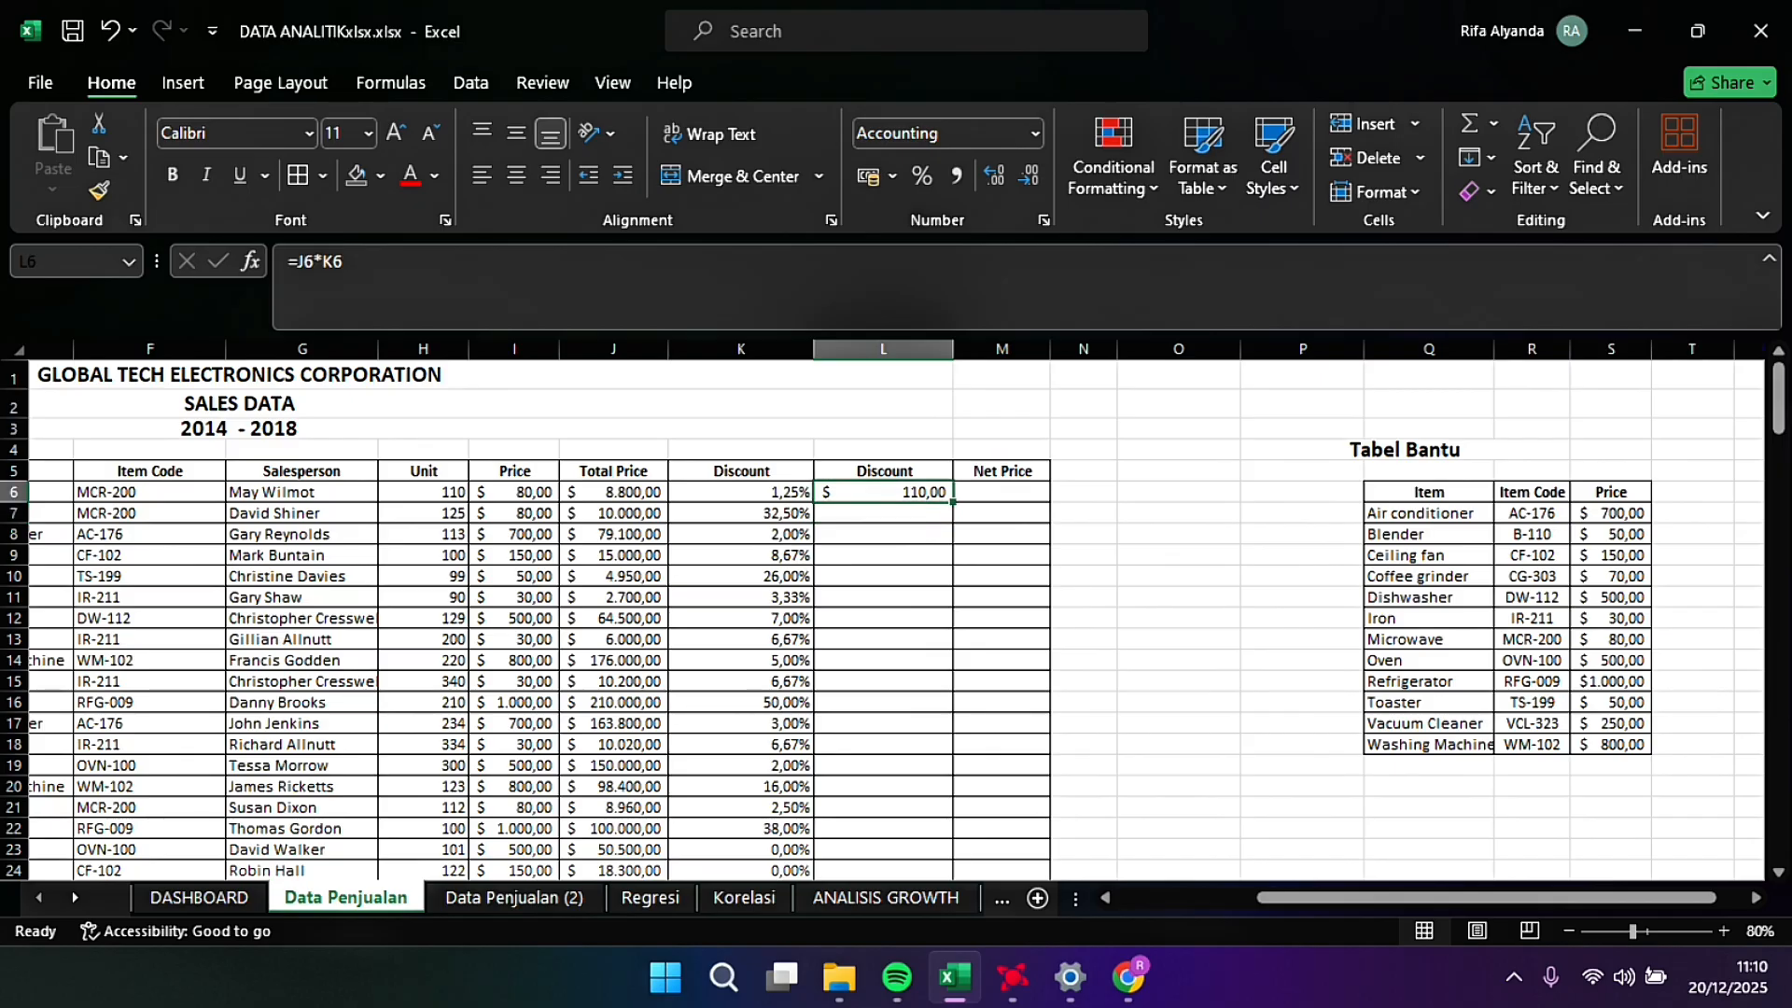
{"action": "double_click", "coordinate": [953, 502]}
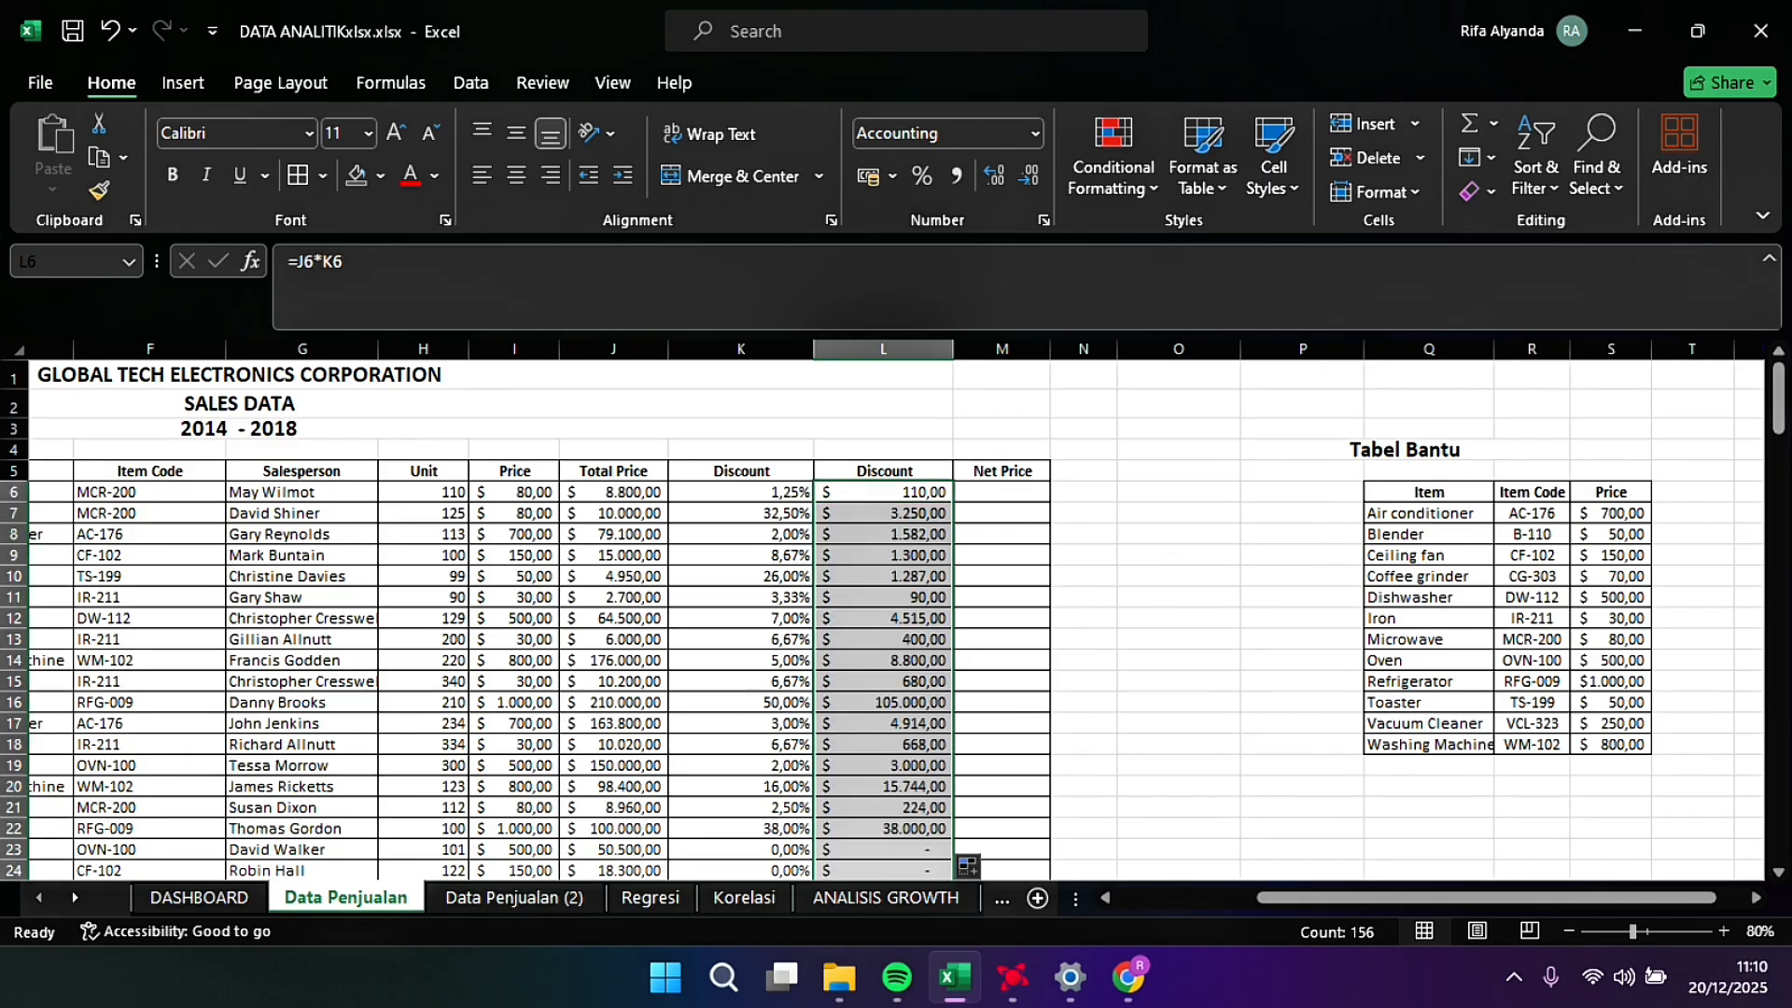
Step: Calculate Net Price in M6 with the formula =J6-L6 and fill it down the whole column
{"action": "left_click", "coordinate": [995, 492]}
{"action": "type", "text": "="}
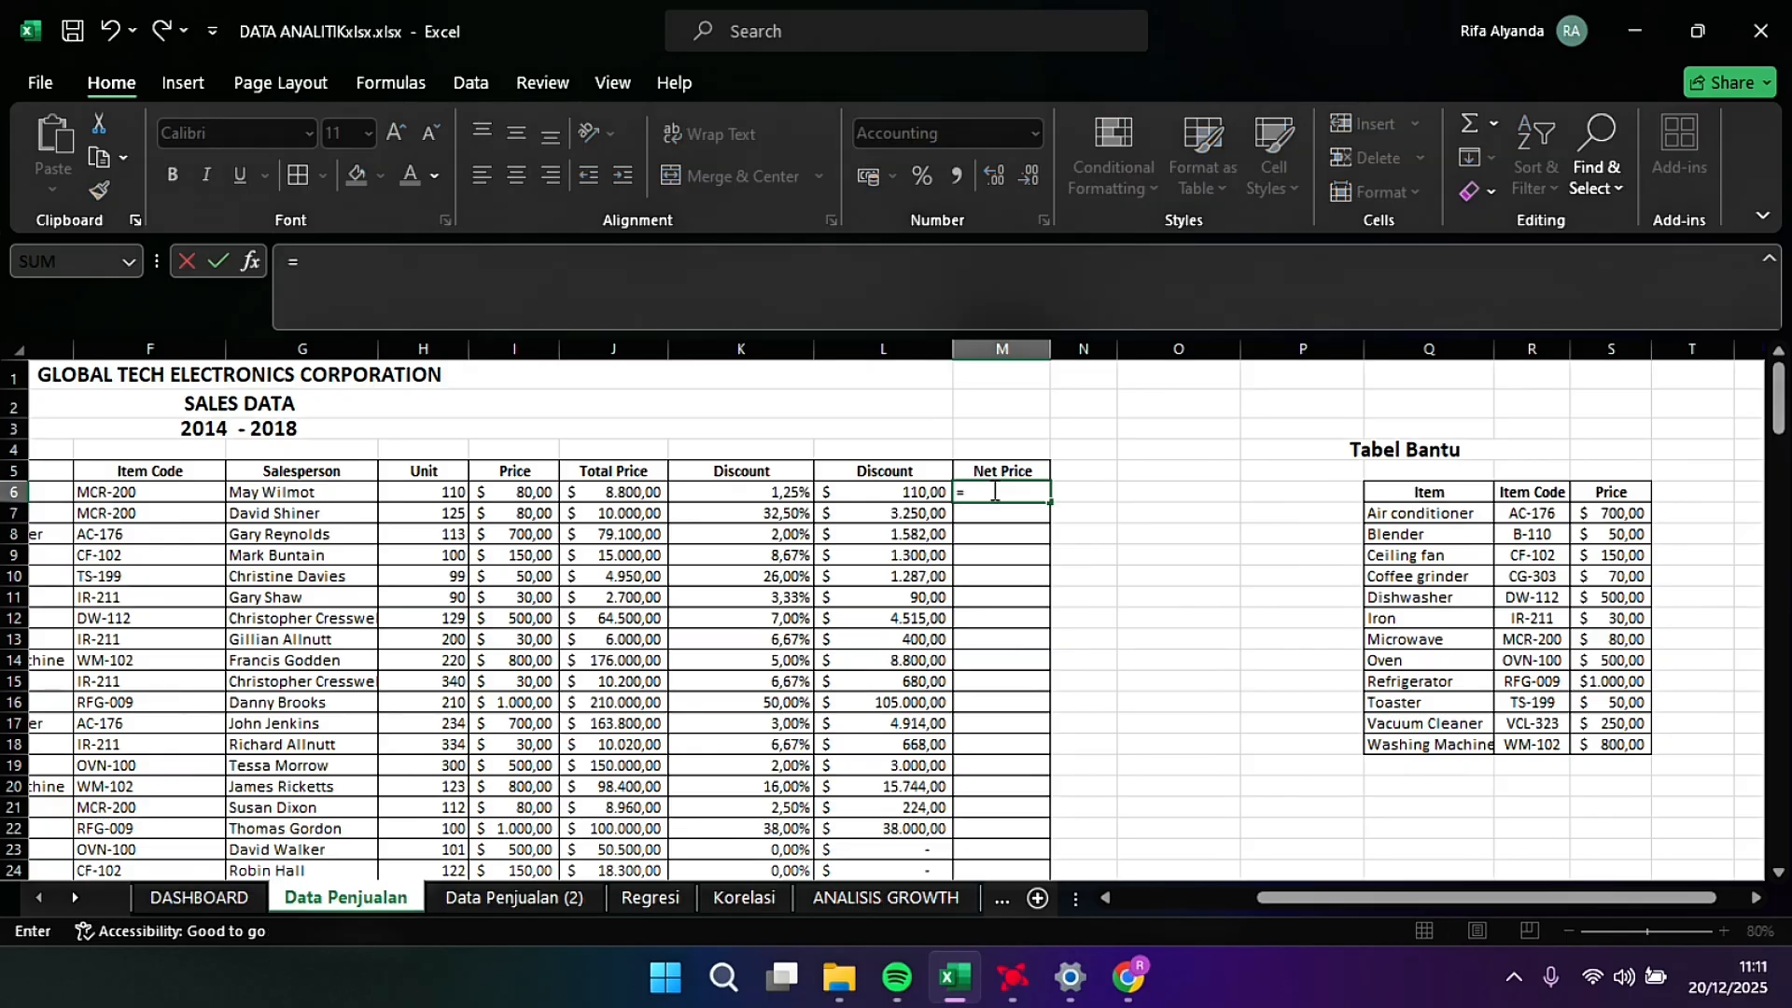
{"action": "key", "text": "Left"}
{"action": "key", "text": "Left"}
{"action": "key", "text": "Left"}
{"action": "key", "text": "Left"}
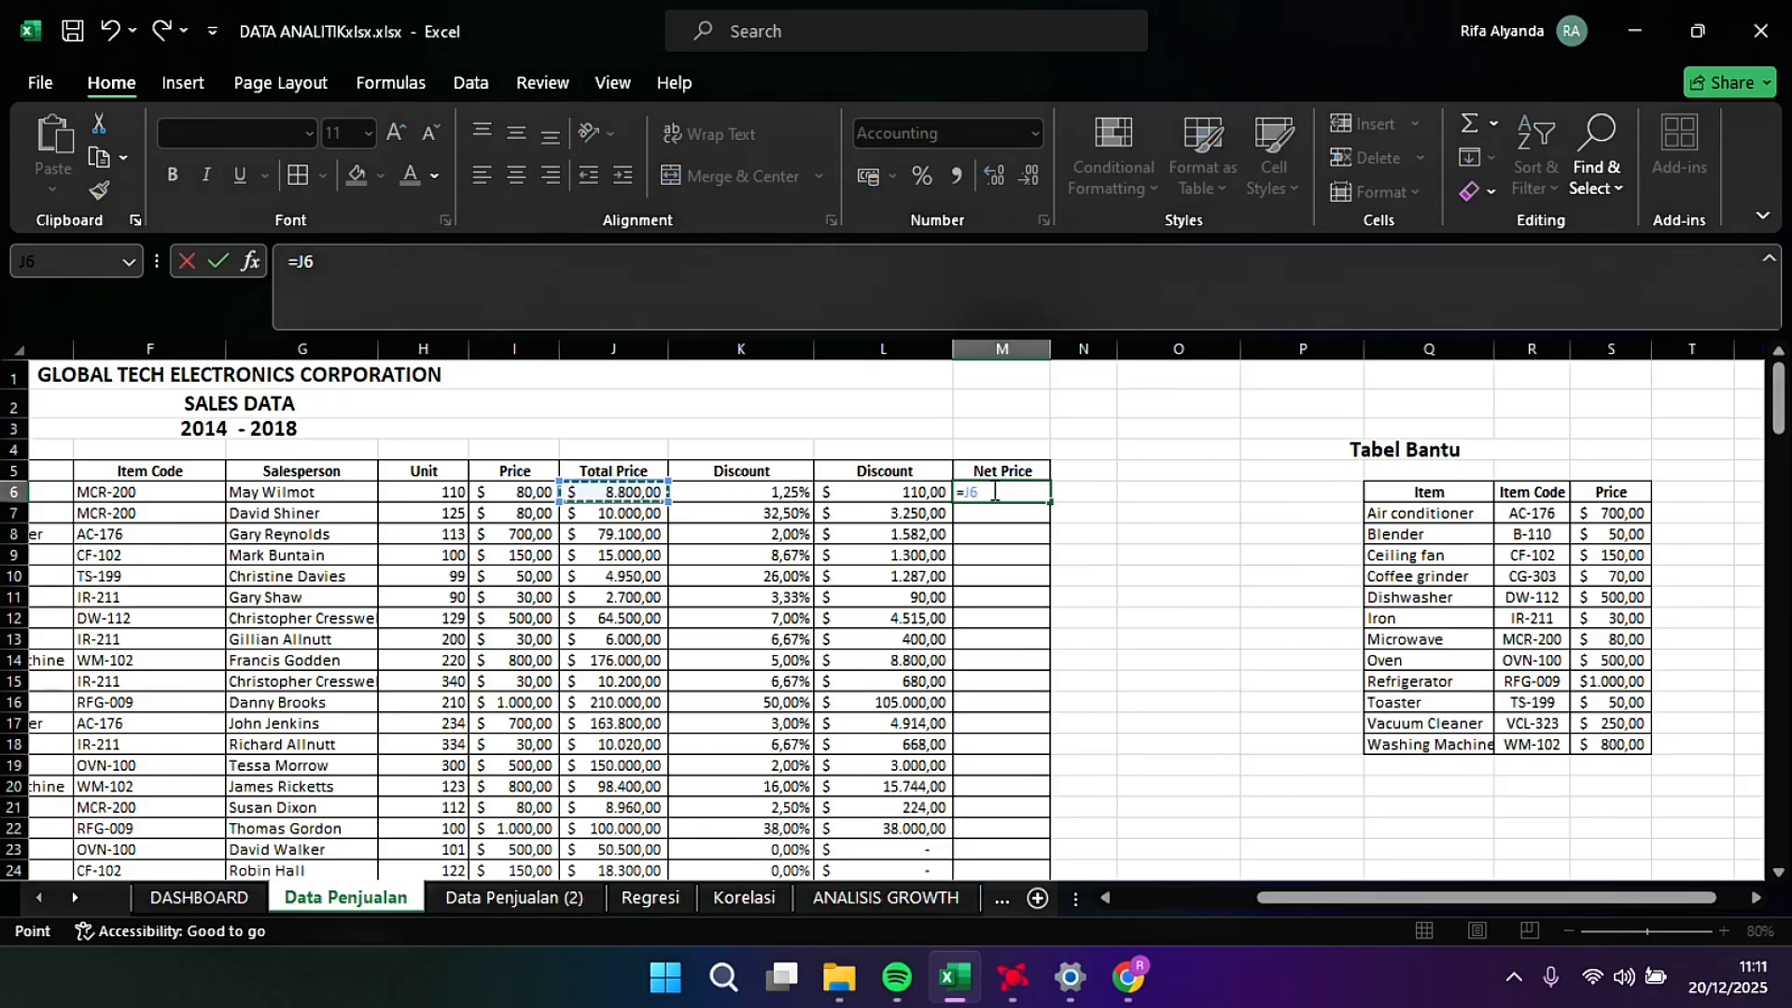
{"action": "key", "text": "Right"}
{"action": "type", "text": "-"}
{"action": "key", "text": "Left"}
{"action": "key", "text": "Return"}
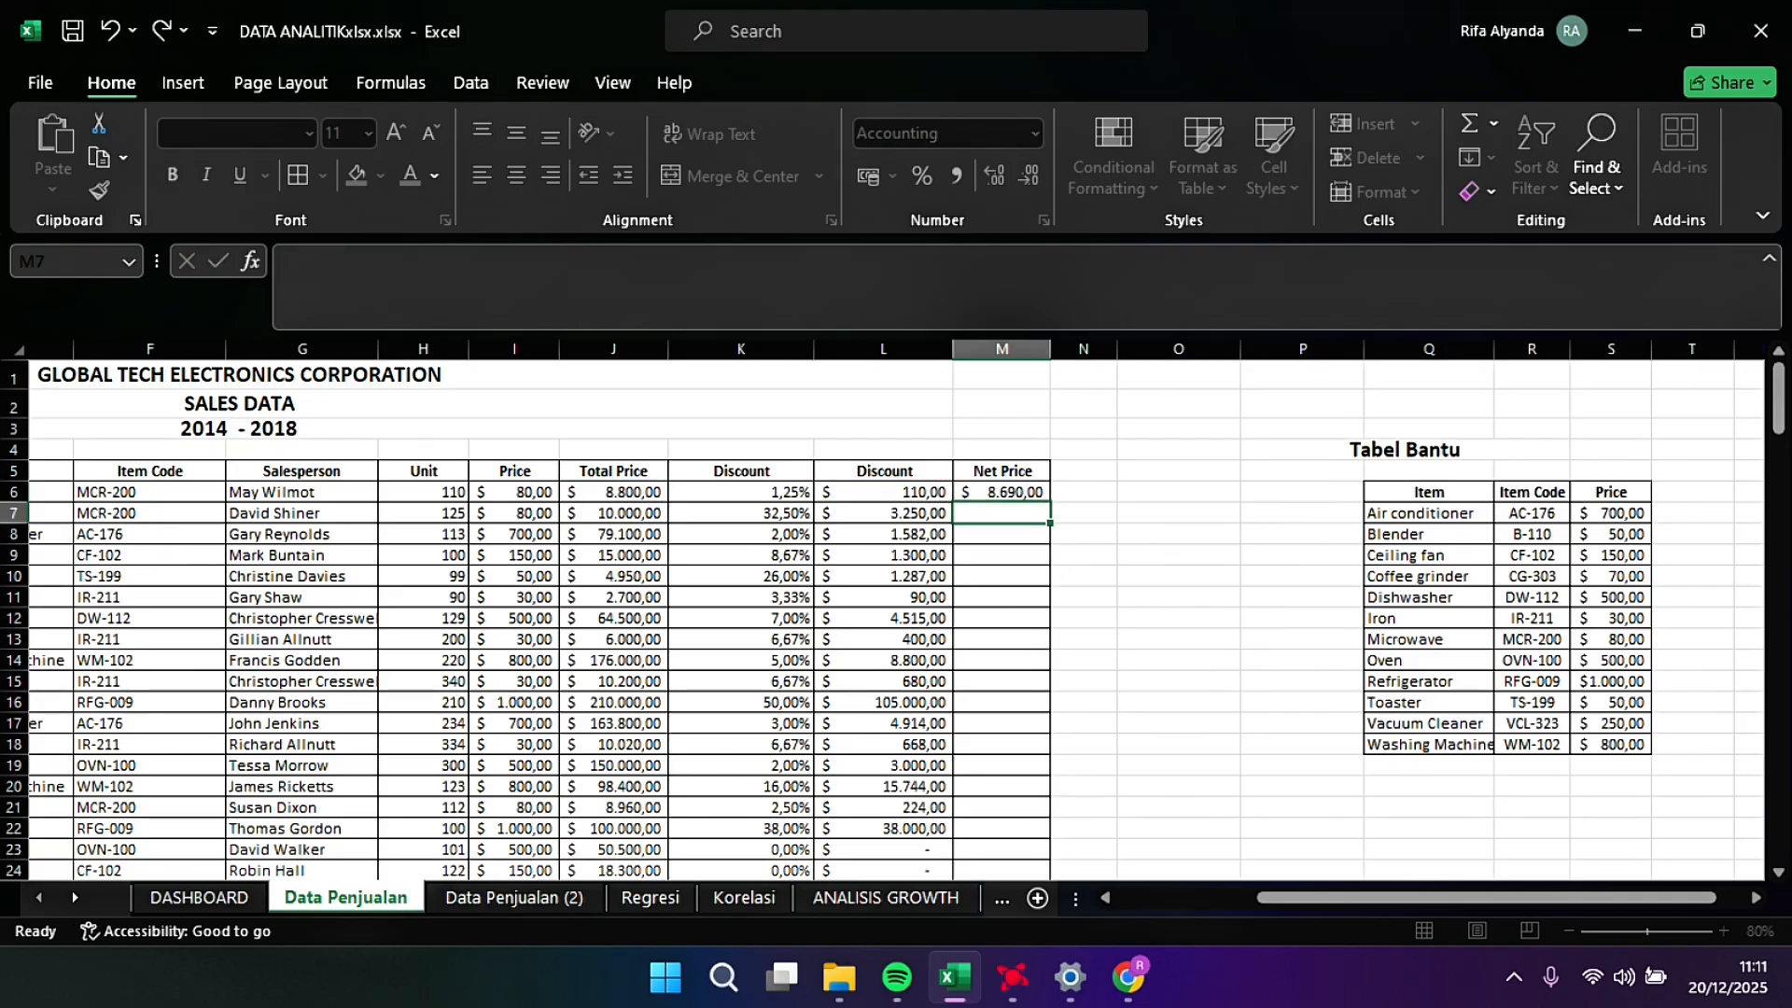
{"action": "left_click", "coordinate": [1003, 492]}
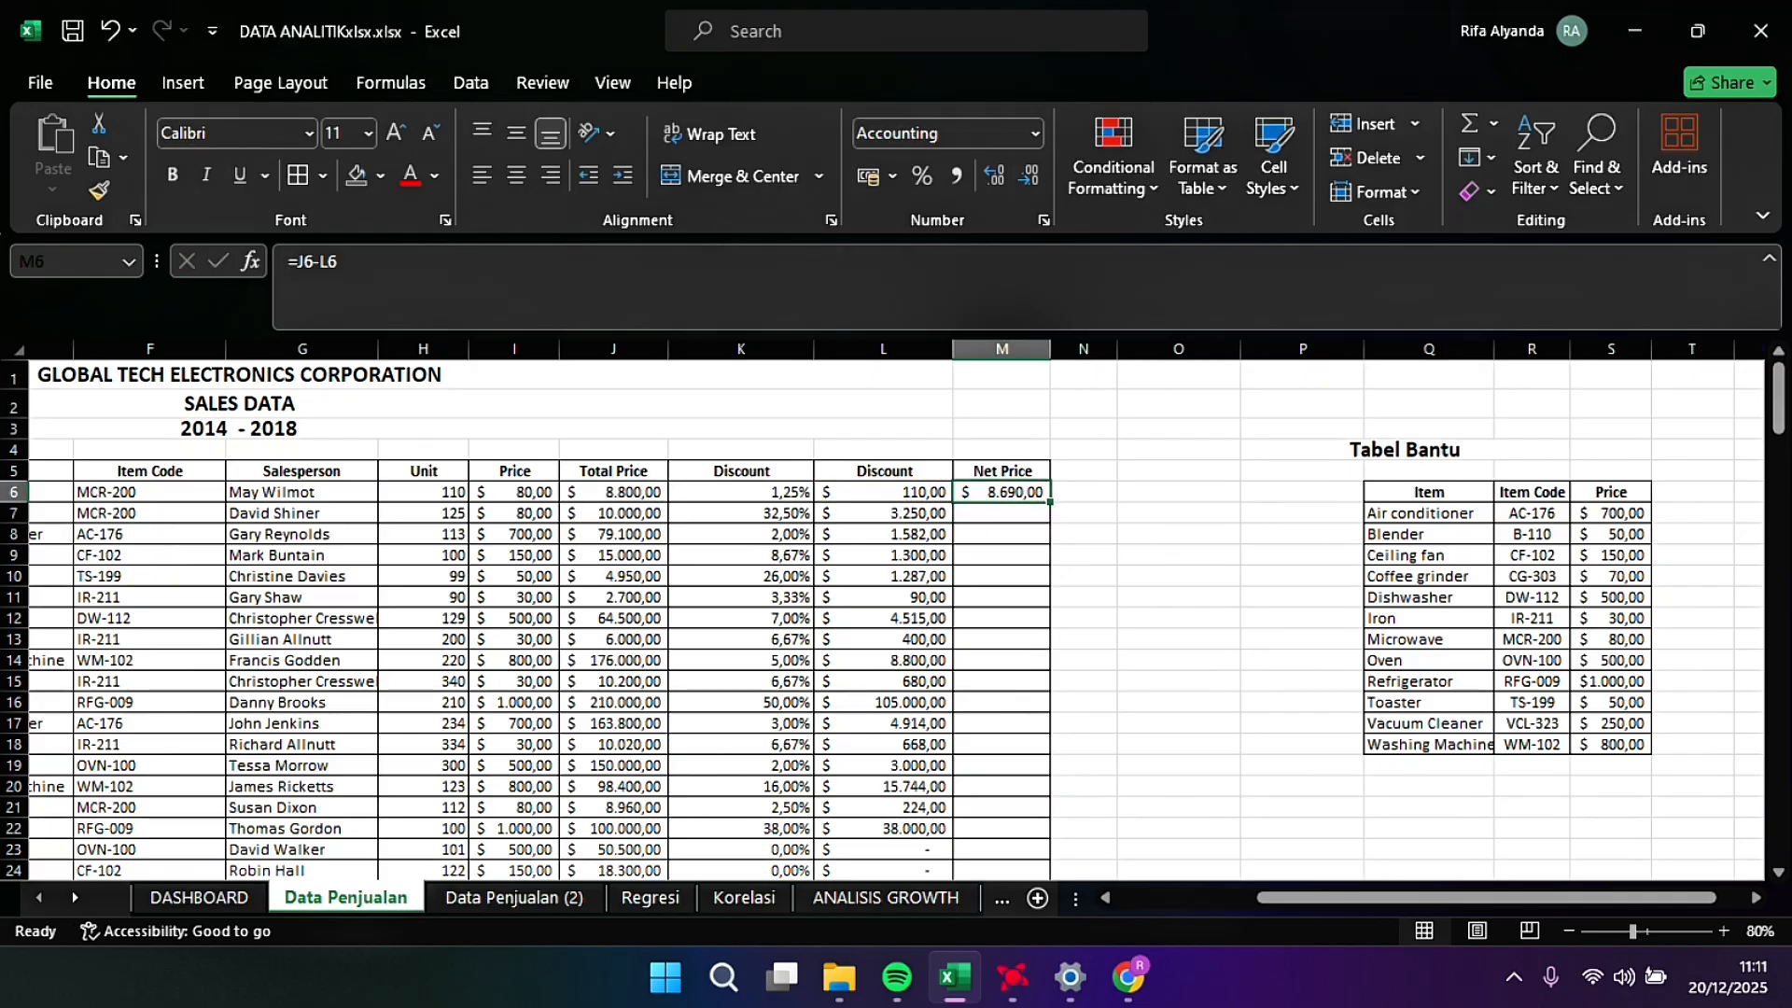
{"action": "double_click", "coordinate": [1050, 501]}
Step: Review the filled sales table from its first rows to its last, checking the calculated columns
{"action": "scroll", "coordinate": [1050, 607], "scroll_direction": "left", "scroll_amount": 3}
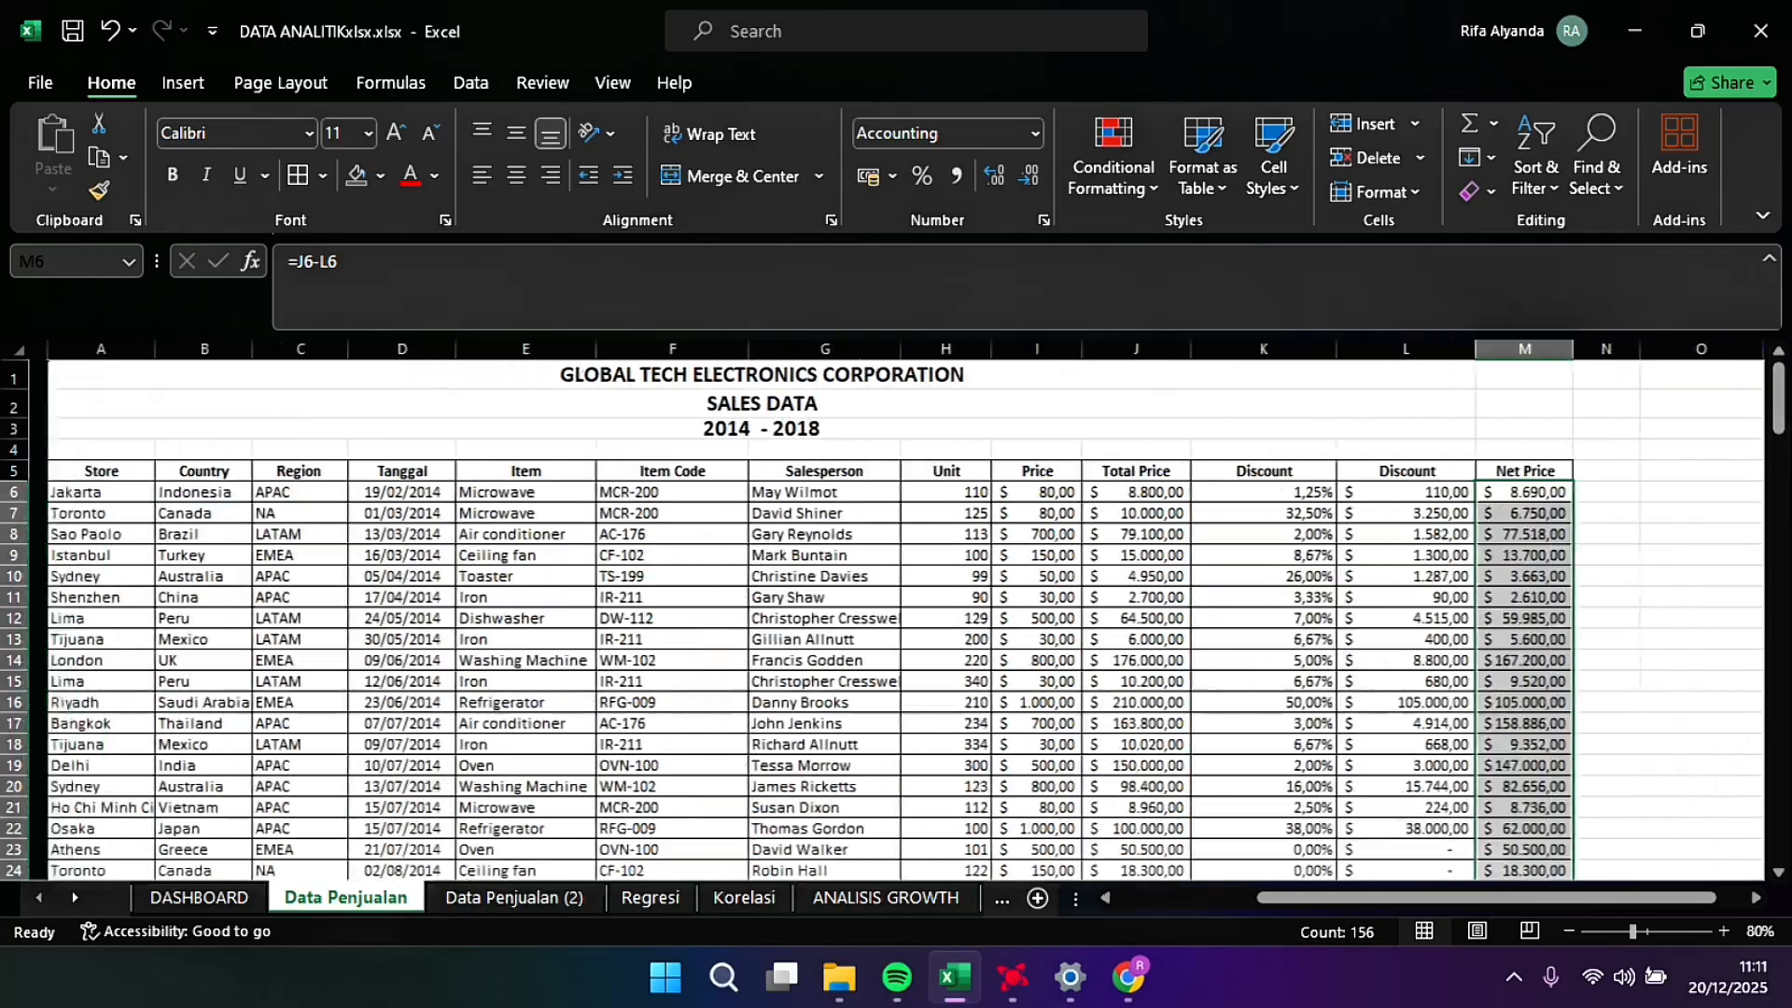
{"action": "scroll", "coordinate": [886, 616], "scroll_direction": "down", "scroll_amount": 20}
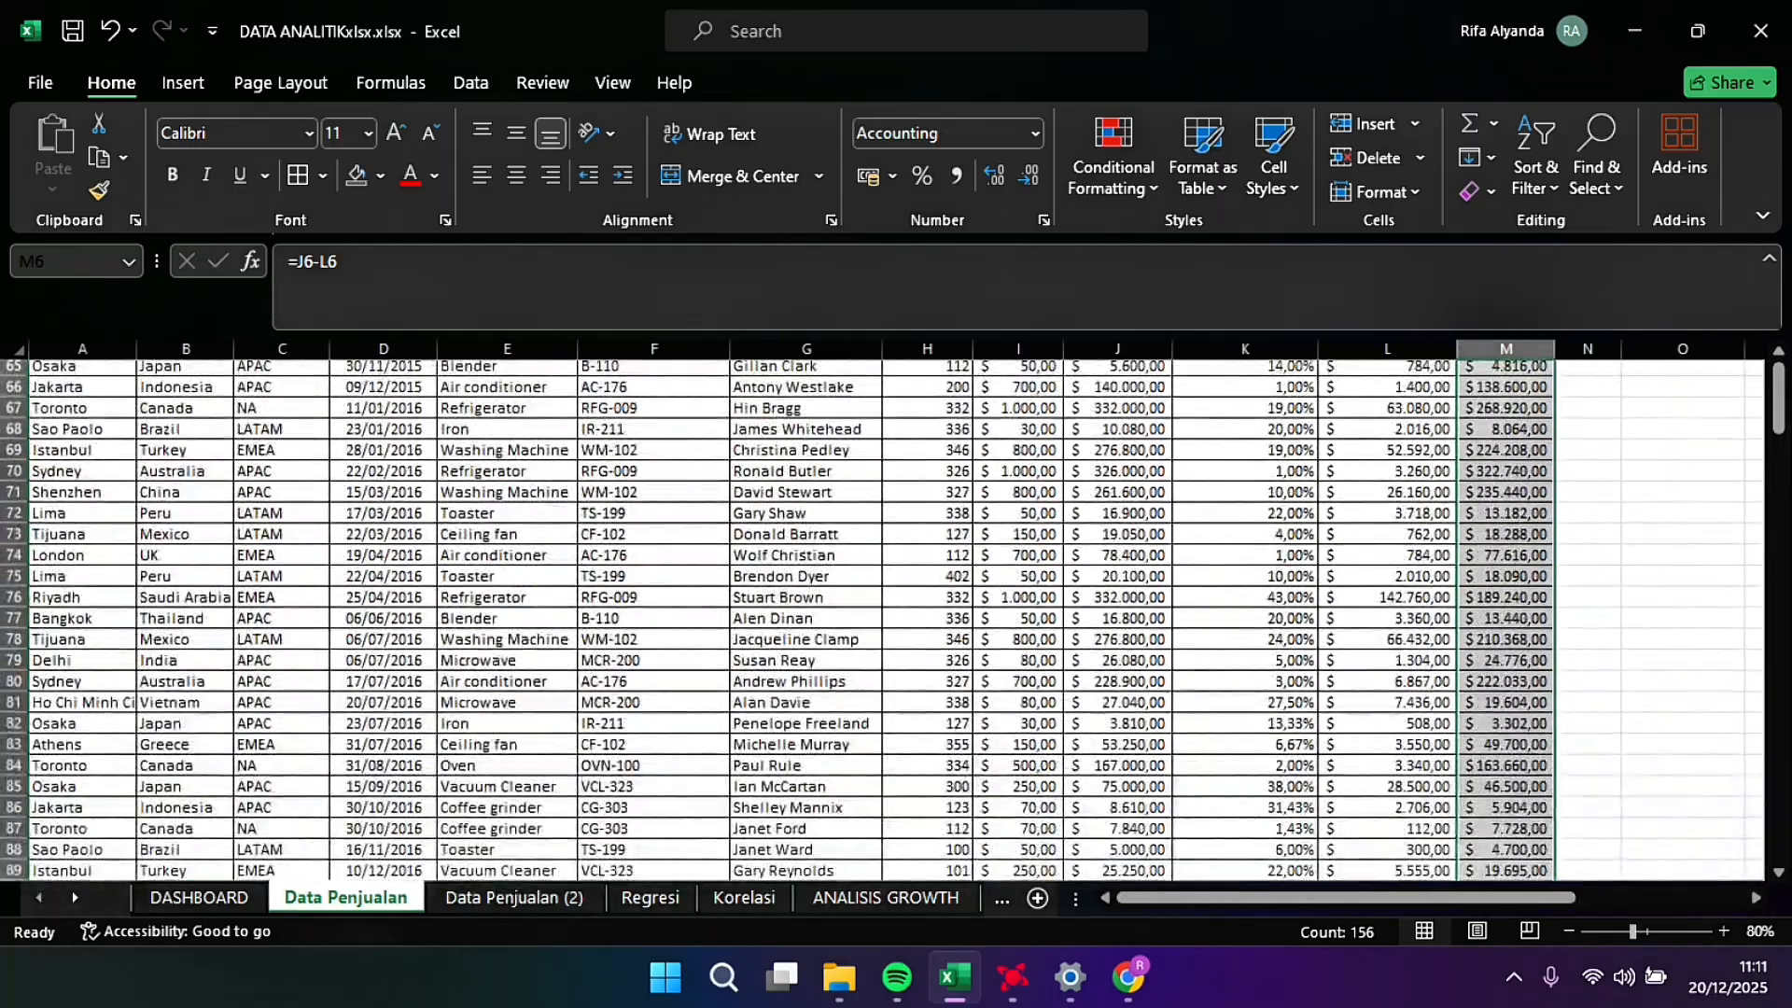
{"action": "scroll", "coordinate": [887, 616], "scroll_direction": "down", "scroll_amount": 15}
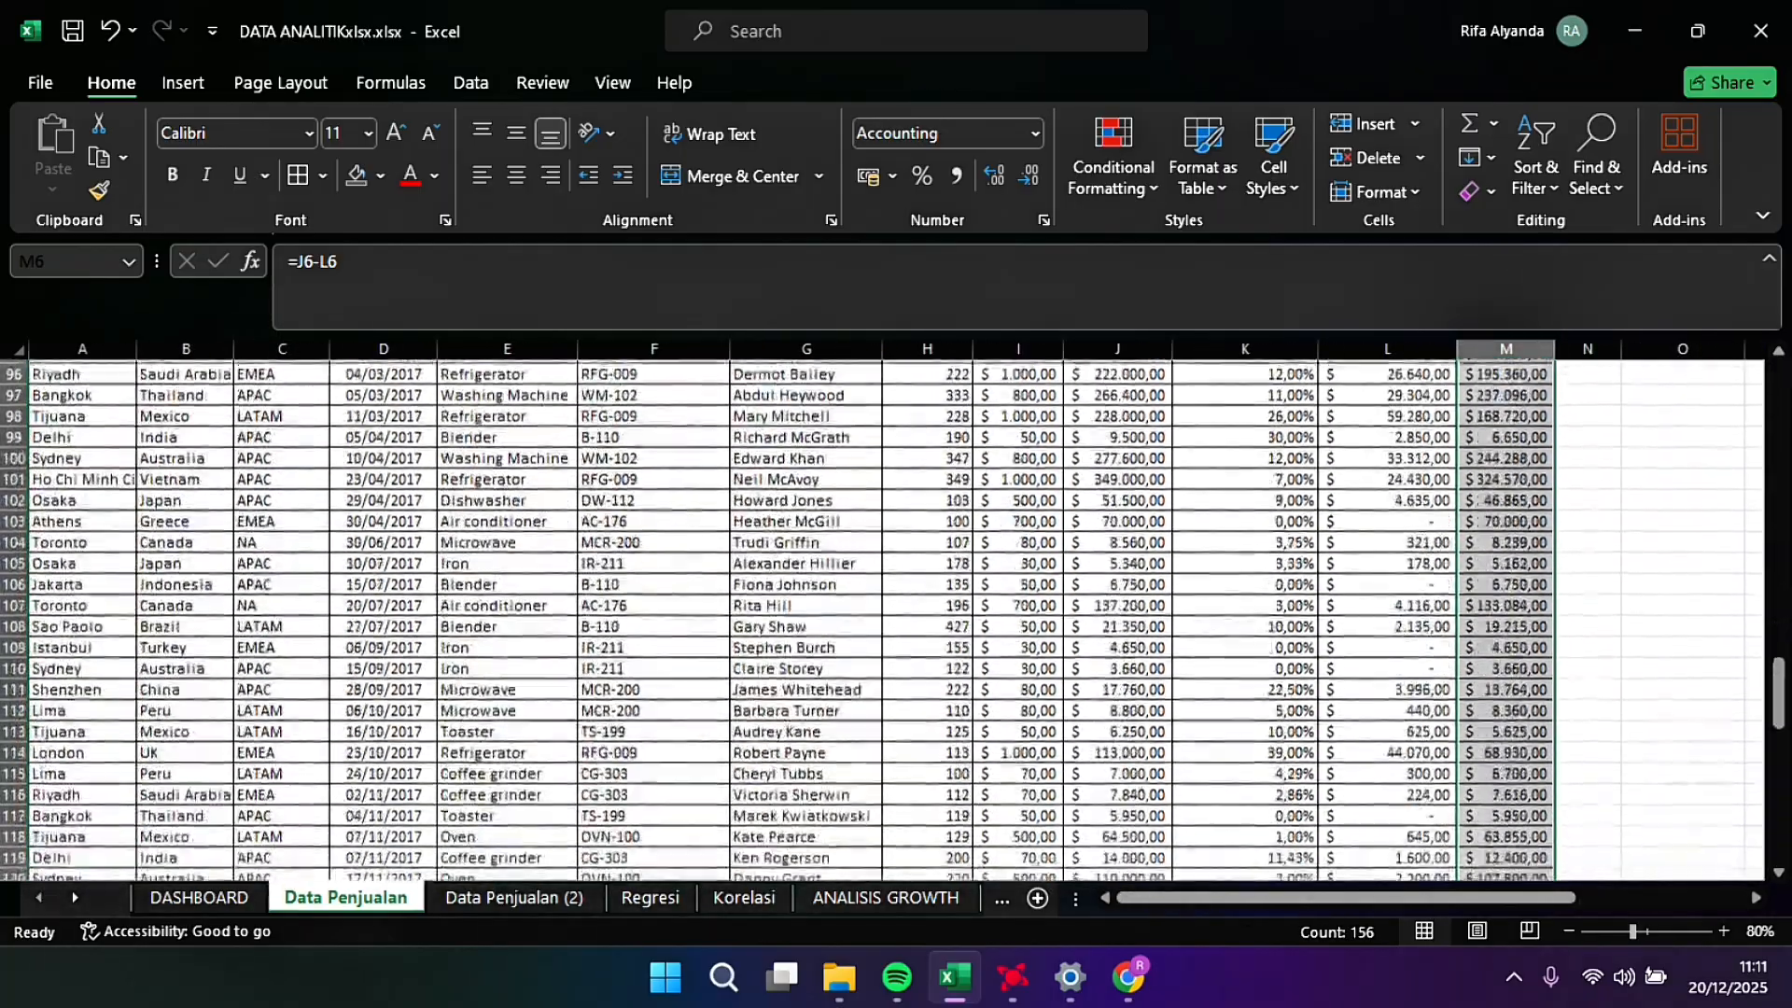
{"action": "left_click", "coordinate": [927, 840]}
{"action": "scroll", "coordinate": [887, 616], "scroll_direction": "up", "scroll_amount": 20}
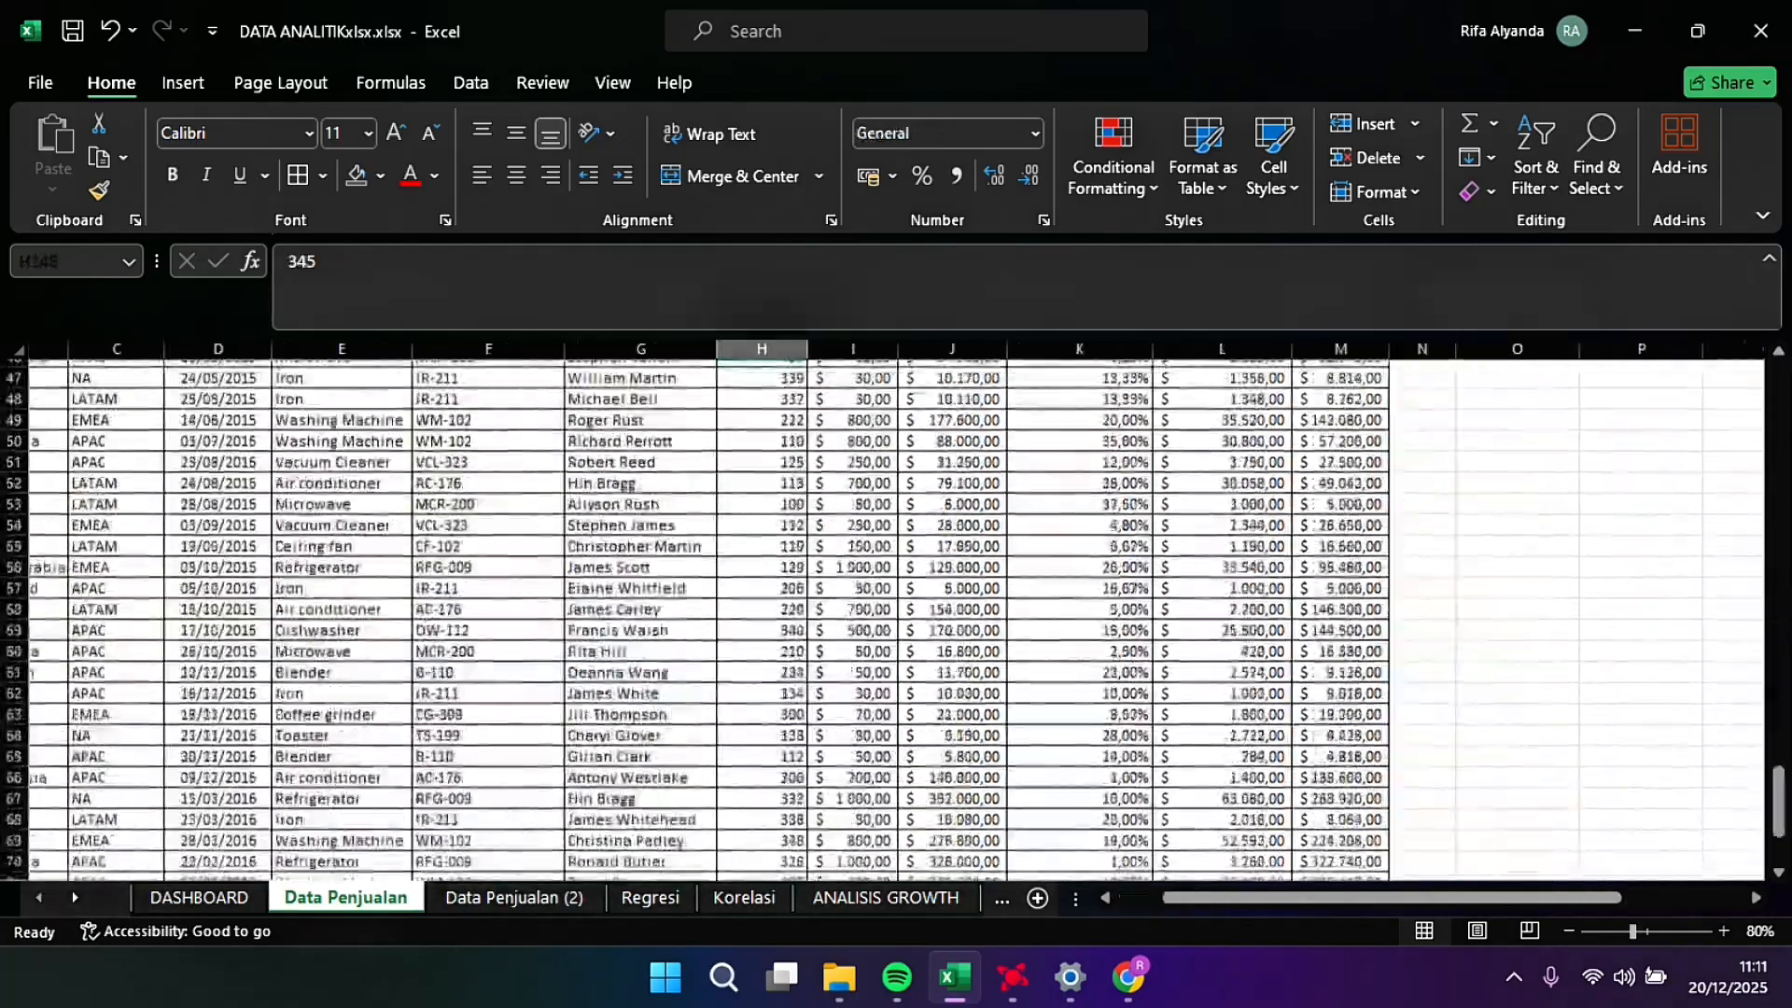
{"action": "scroll", "coordinate": [886, 616], "scroll_direction": "up", "scroll_amount": 15}
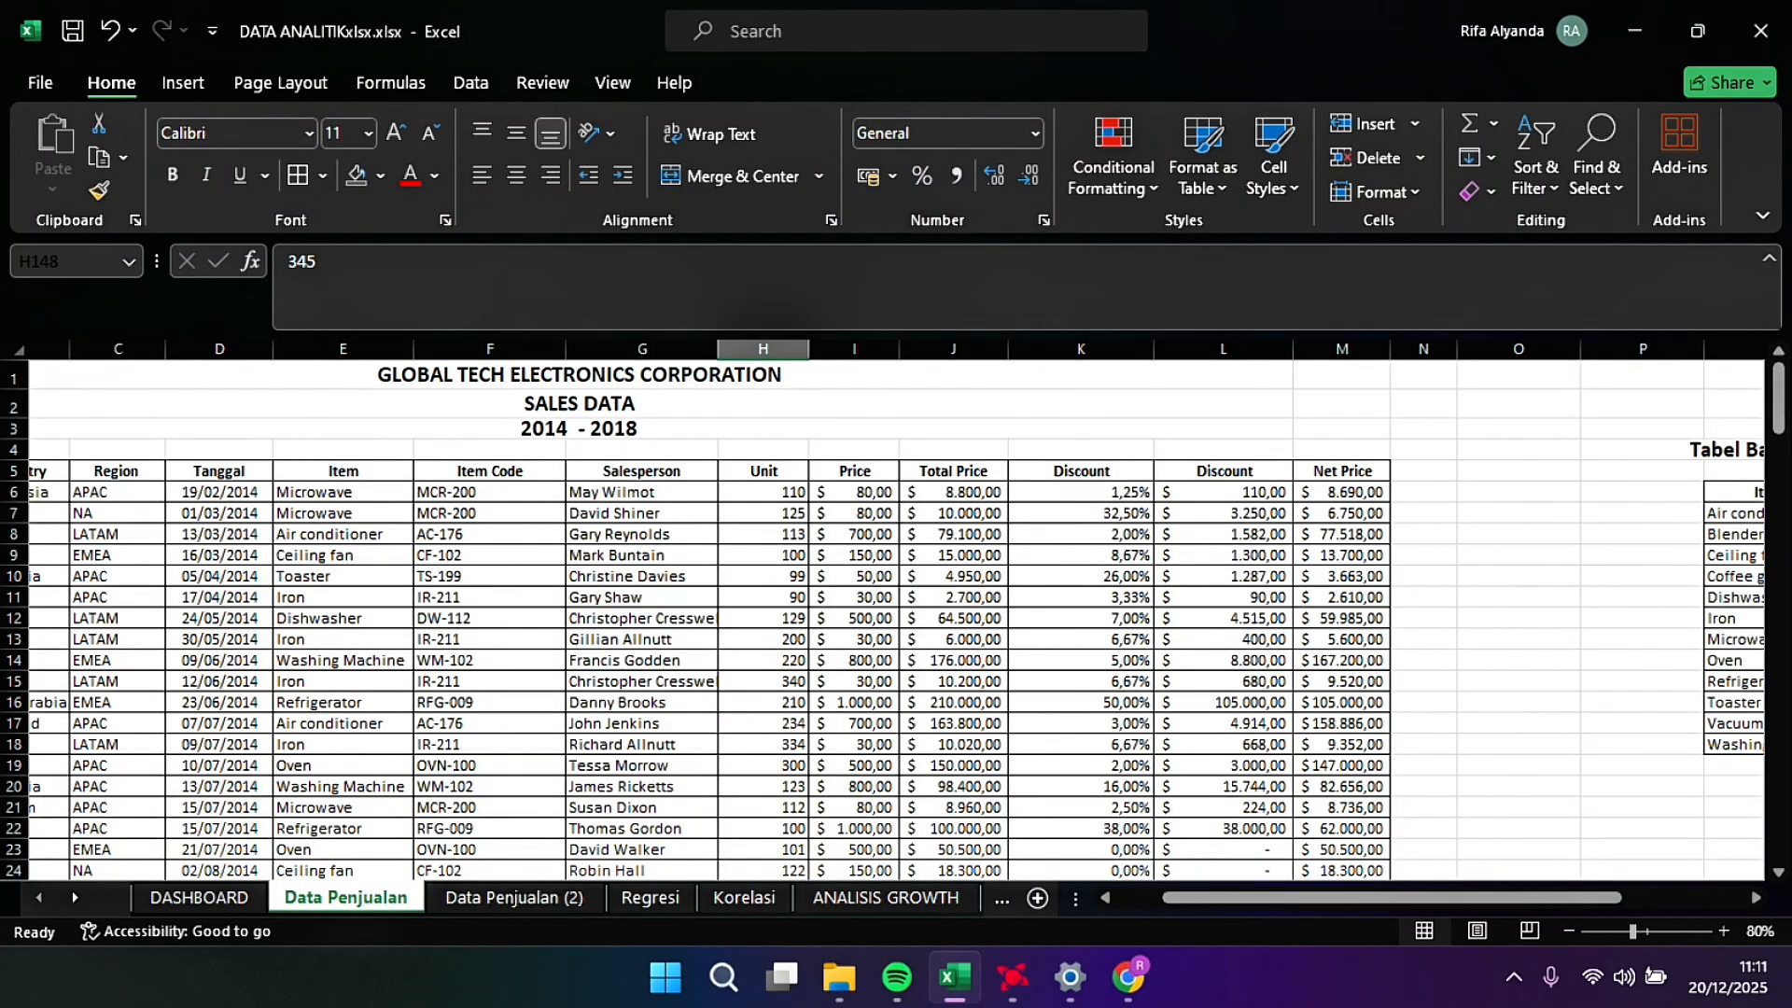
{"action": "scroll", "coordinate": [886, 616], "scroll_direction": "down", "scroll_amount": 12}
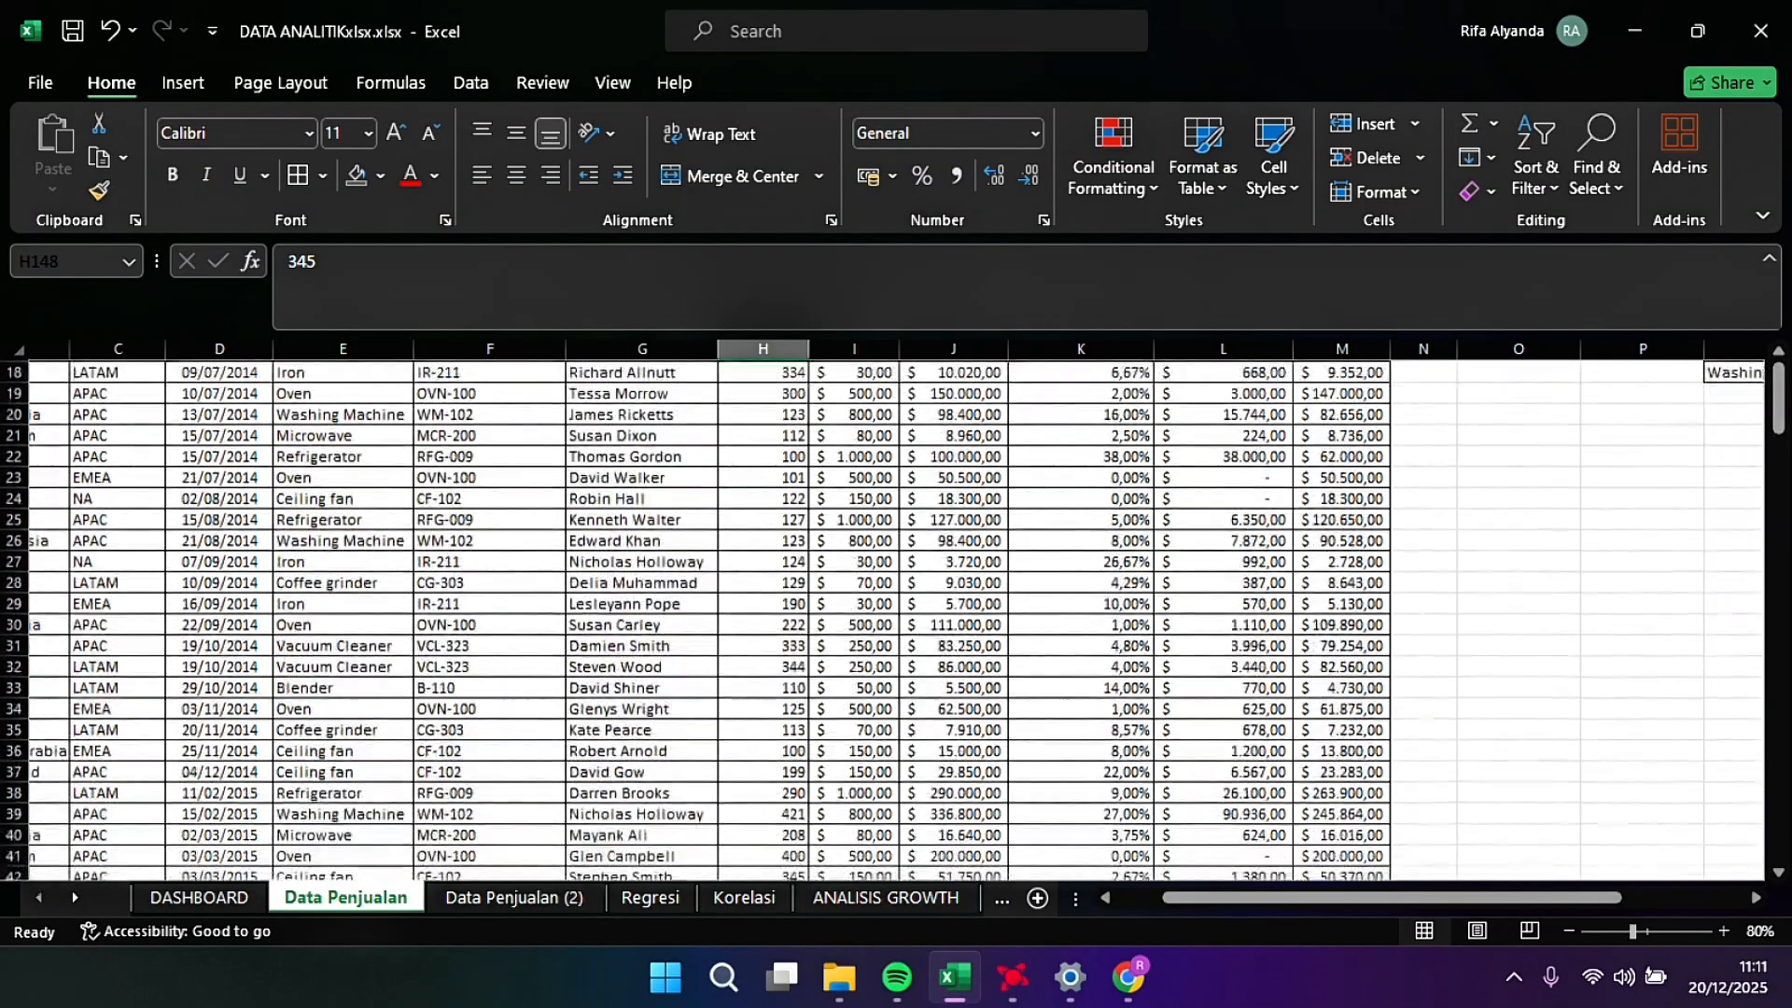
{"action": "scroll", "coordinate": [887, 616], "scroll_direction": "up", "scroll_amount": 7}
{"action": "scroll", "coordinate": [887, 616], "scroll_direction": "up", "scroll_amount": 4}
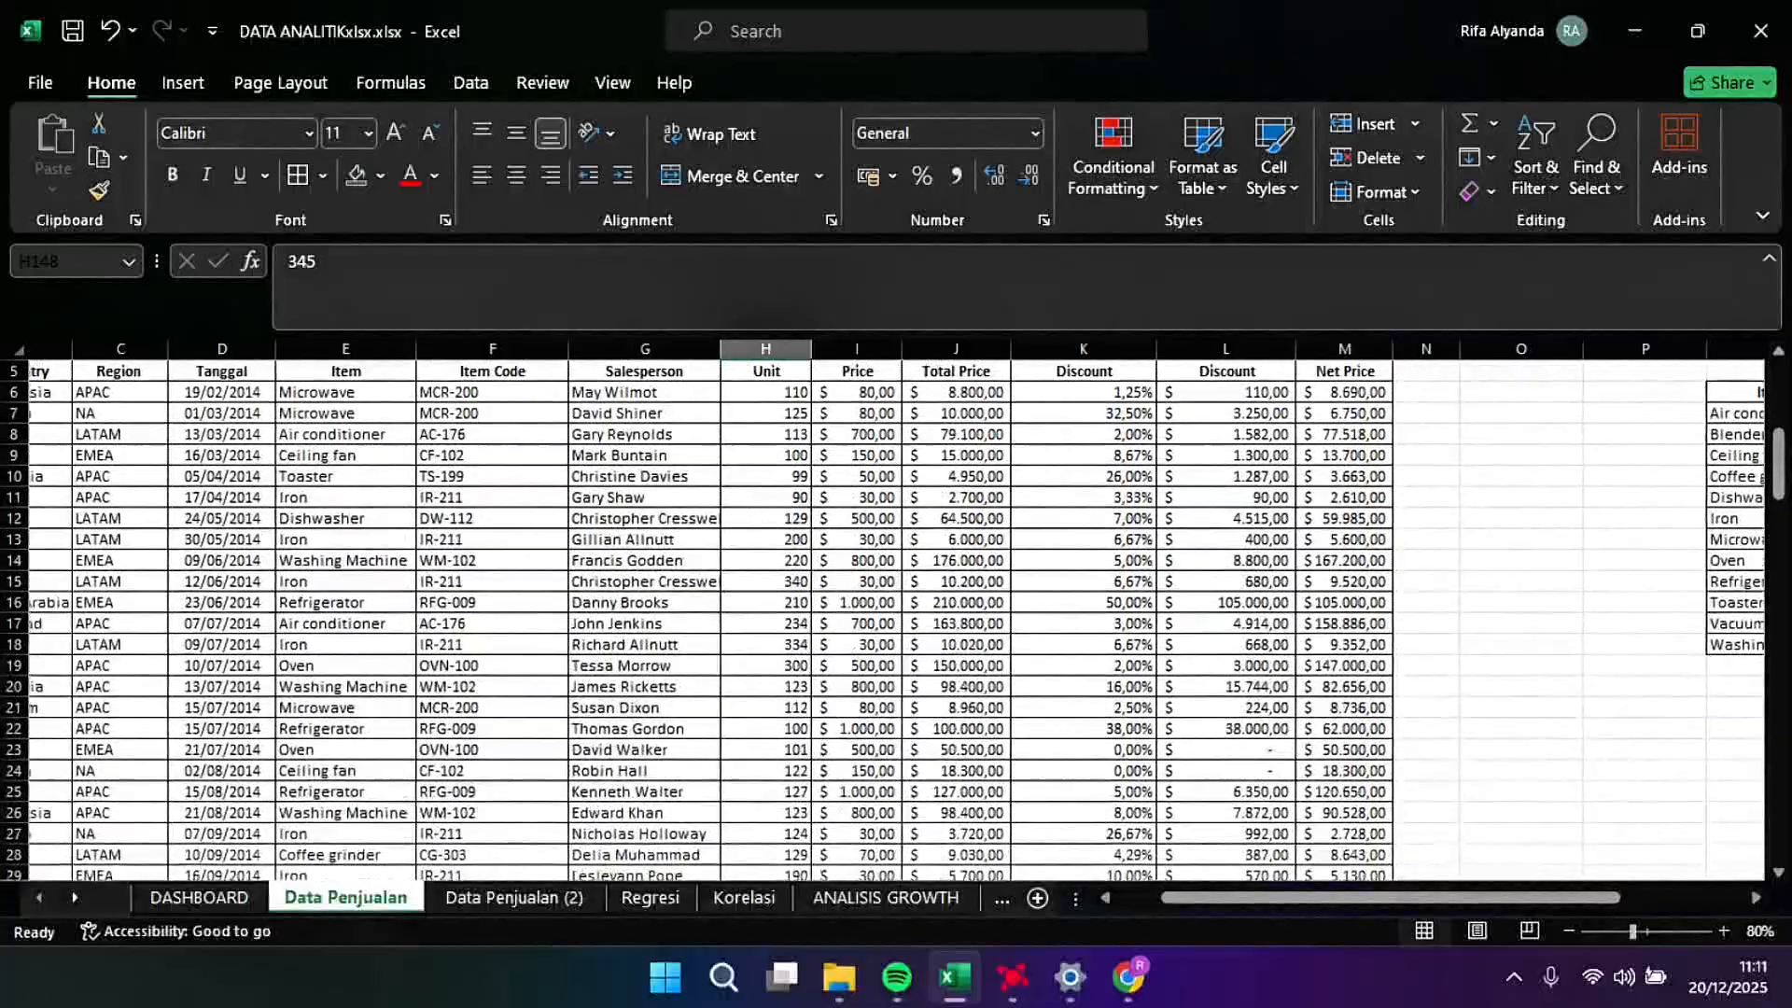
Step: Look at the ANALISIS GROWTH and Data Penjualan (2) sheets, and return to the start of the Data Penjualan sheet
{"action": "left_click", "coordinate": [864, 900]}
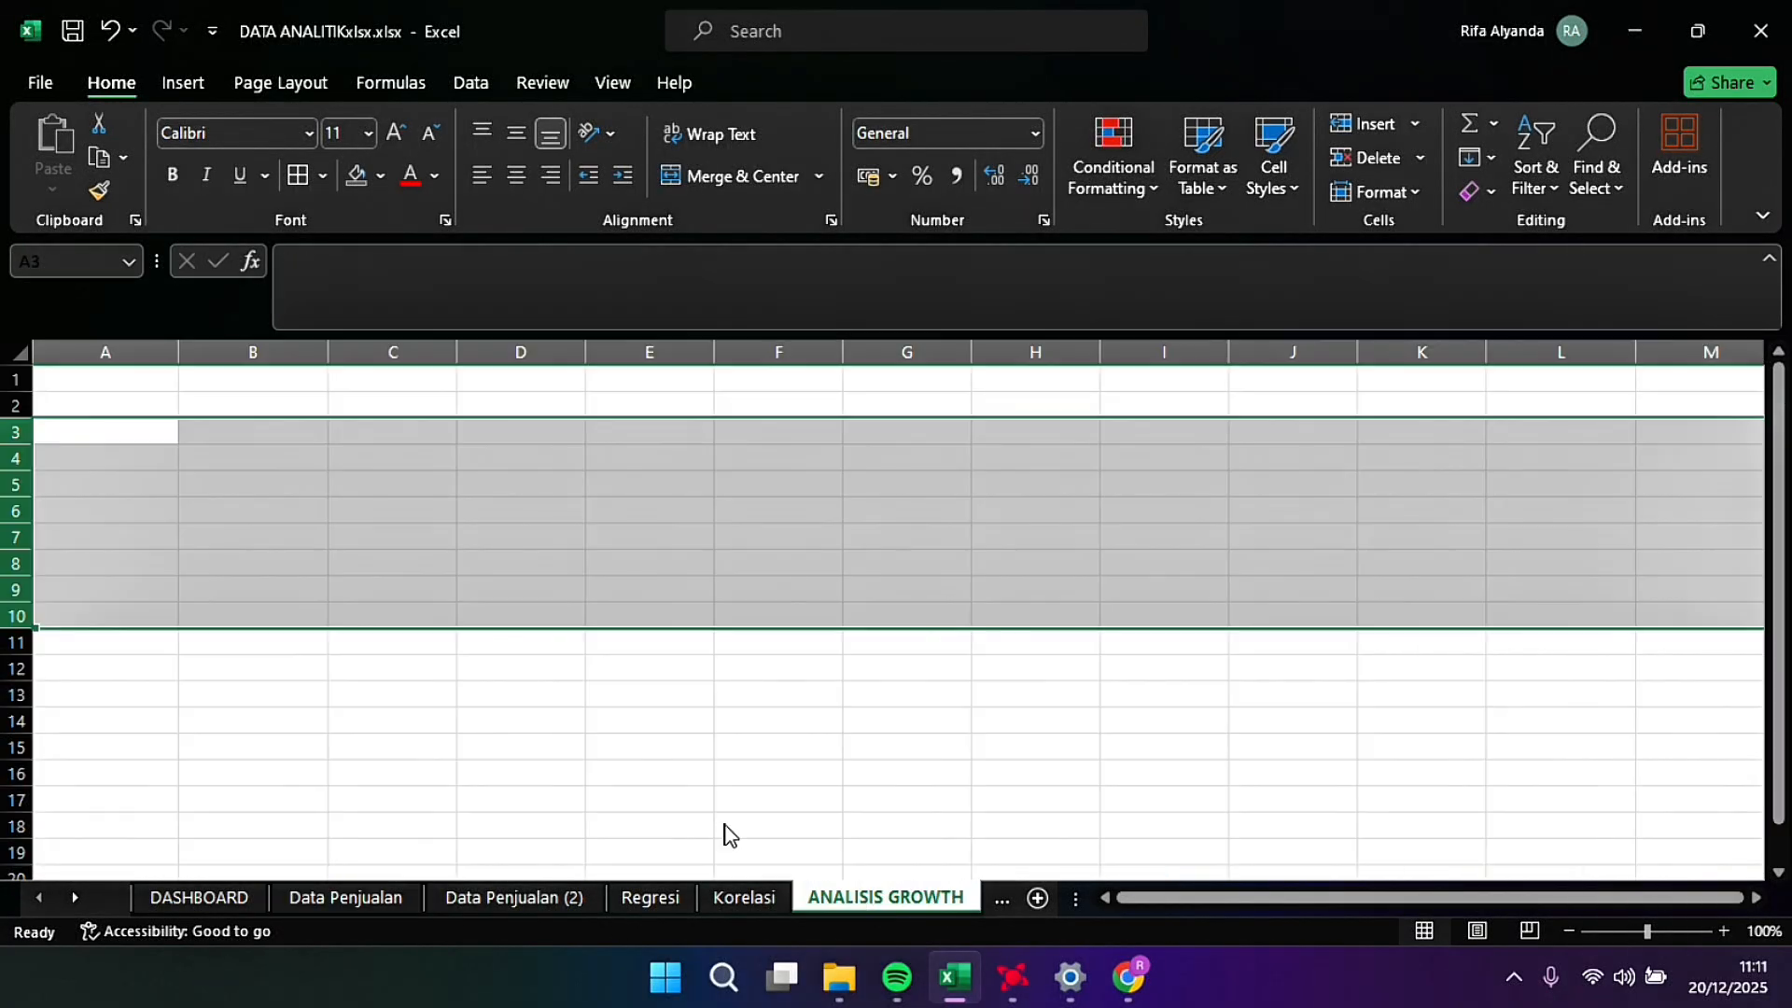
{"action": "key", "text": "ctrl+Home"}
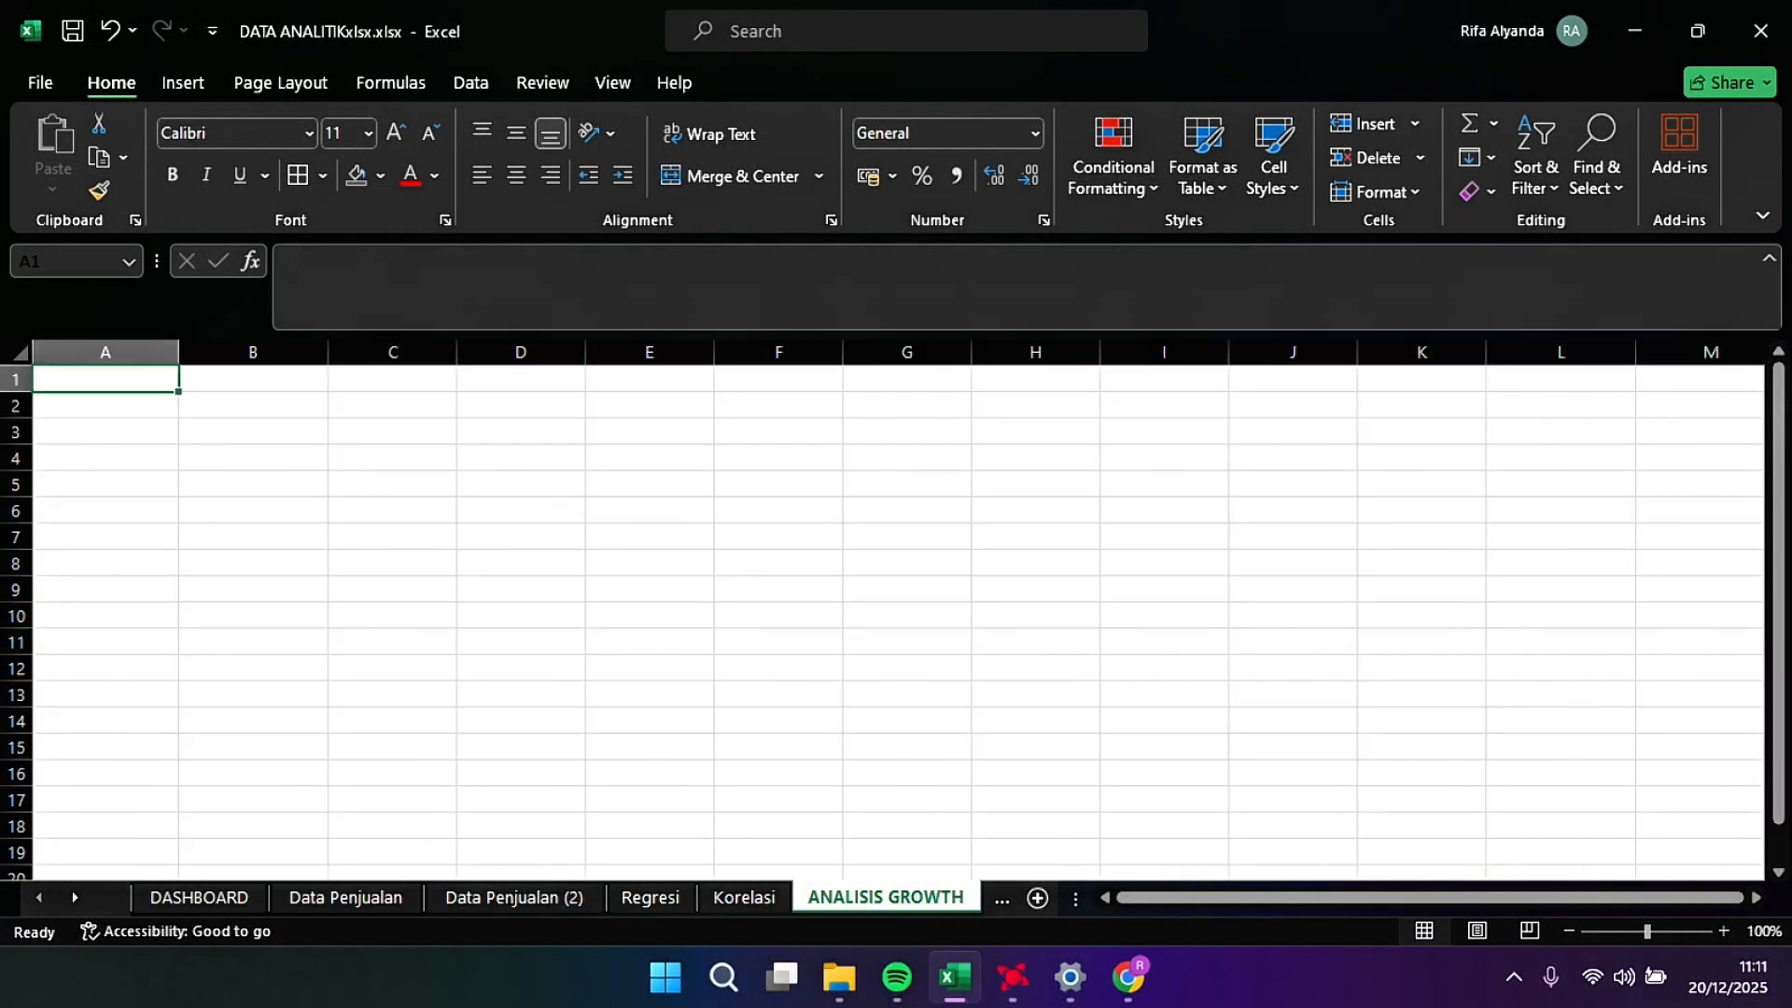
{"action": "left_click", "coordinate": [253, 536]}
{"action": "left_click", "coordinate": [541, 900]}
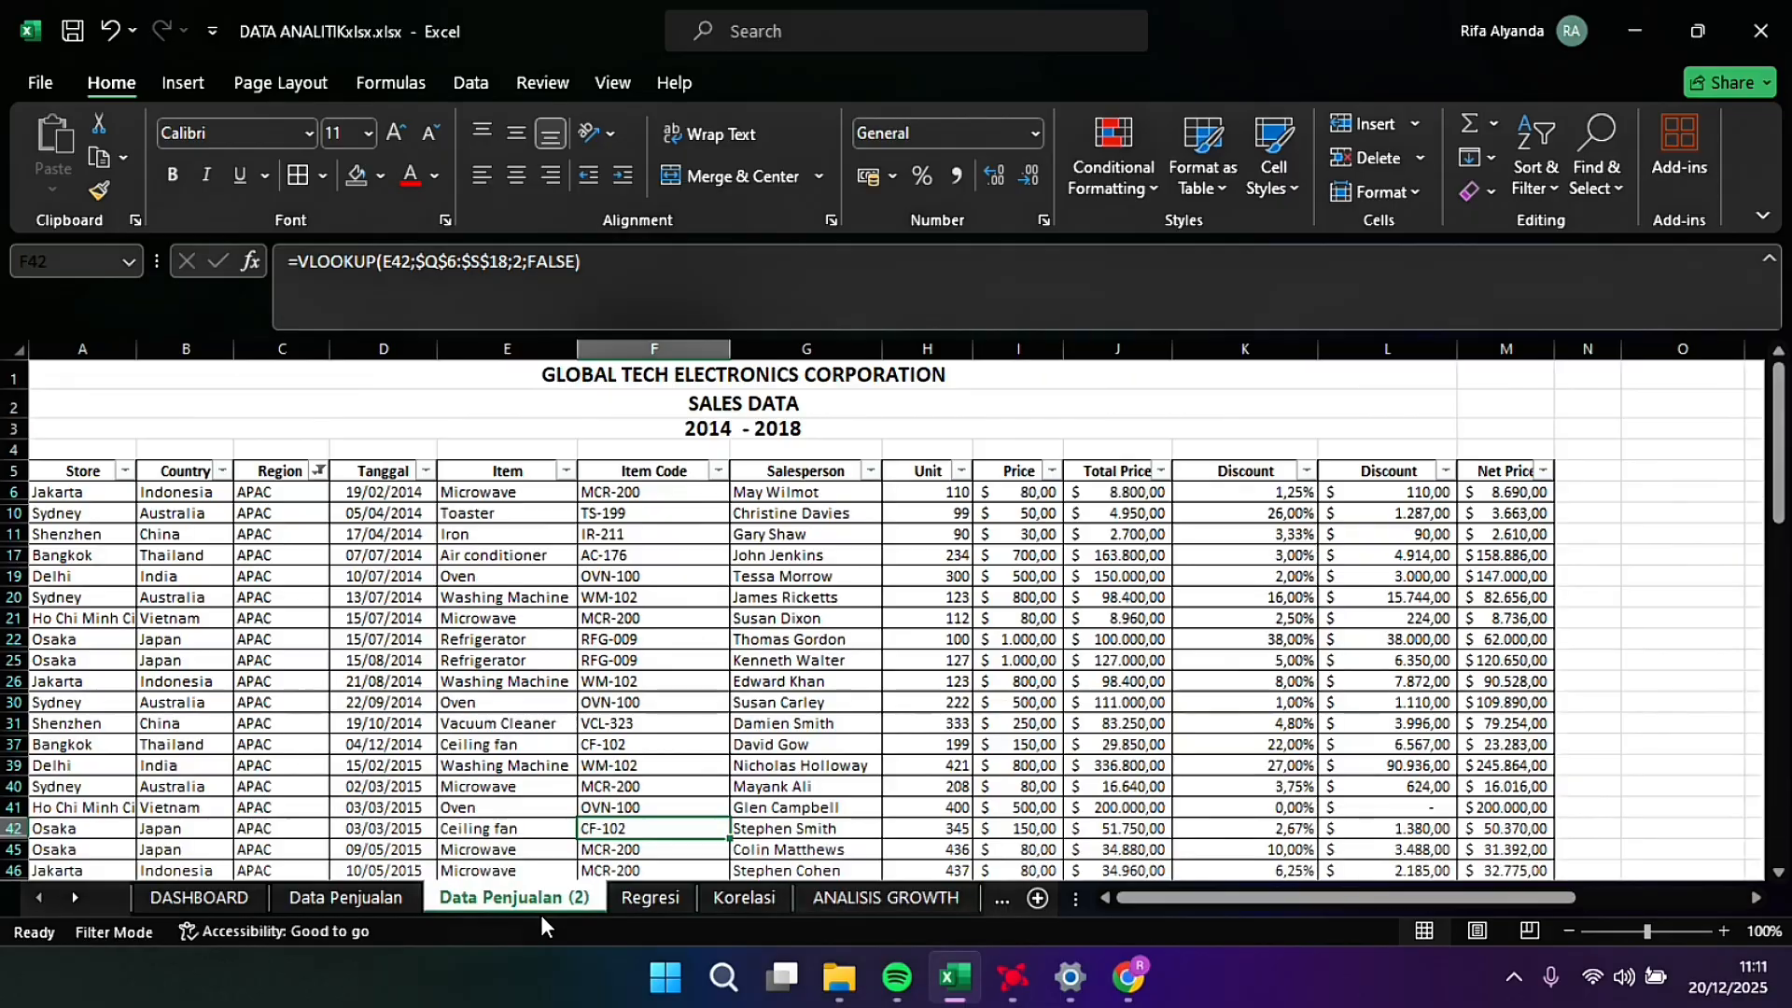
{"action": "left_click", "coordinate": [382, 898]}
{"action": "scroll", "coordinate": [887, 616], "scroll_direction": "up", "scroll_amount": 15}
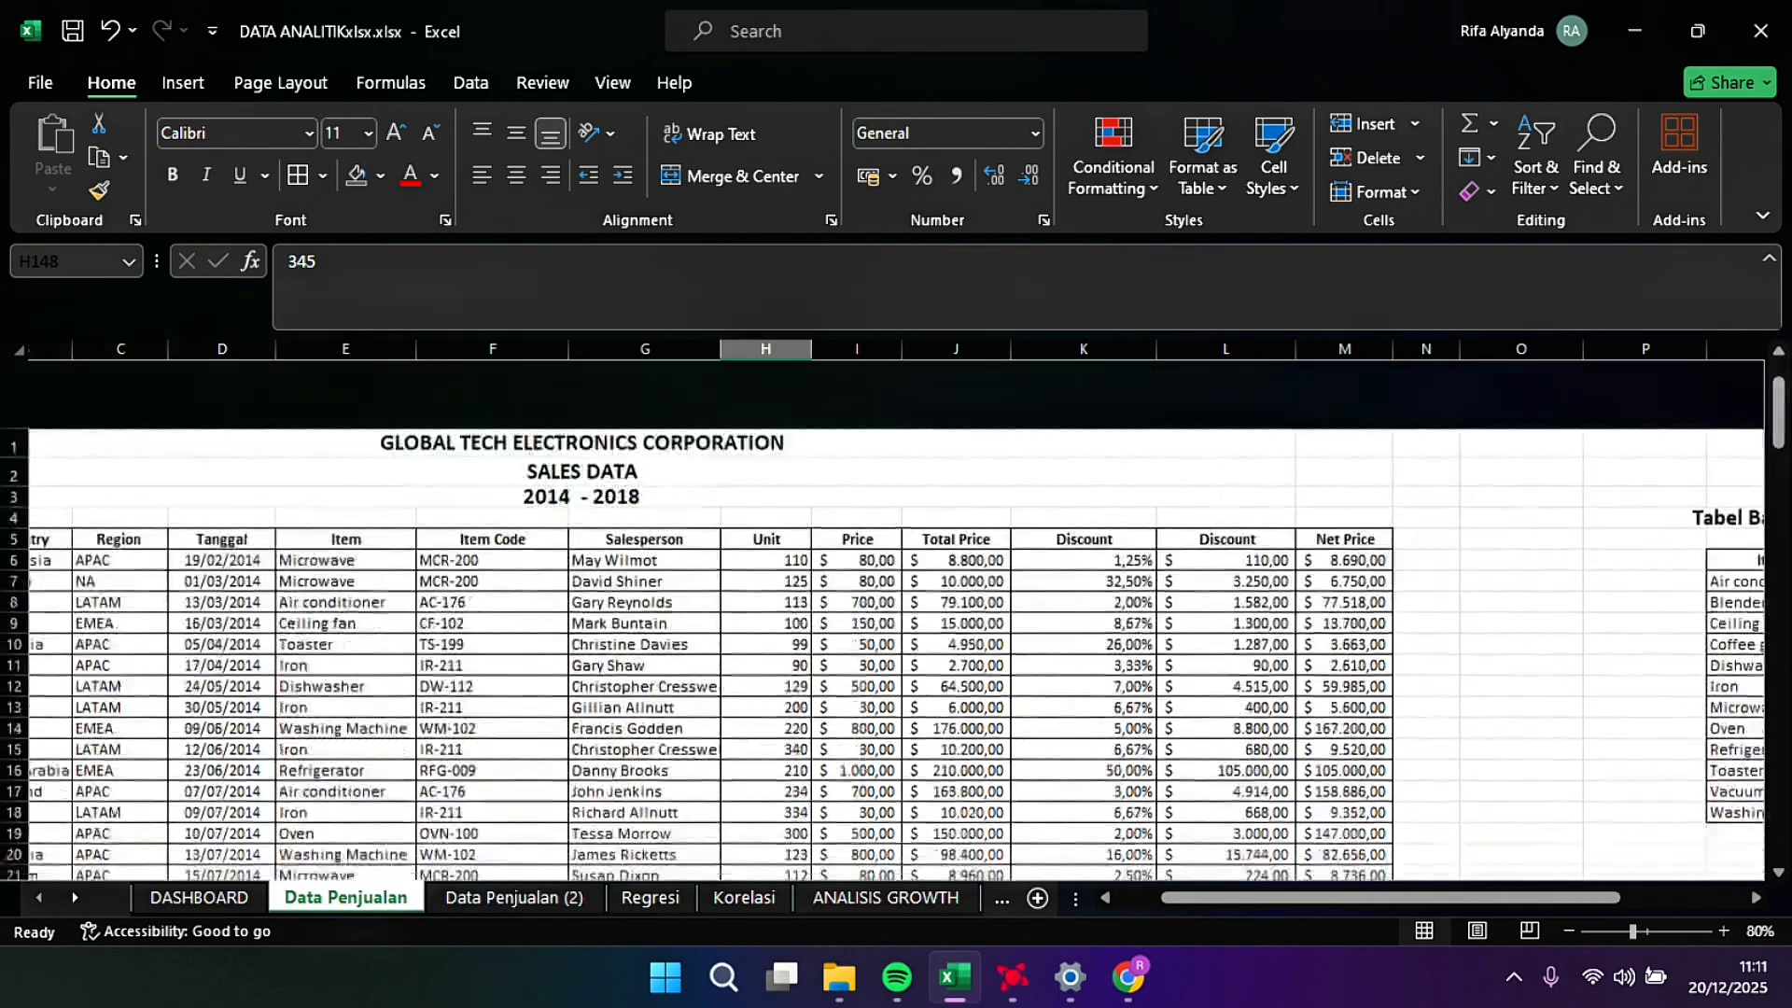
Step: Start a PivotTable from the whole sales table, header row included, using the range A5:M157 on Data Penjualan
{"action": "left_click", "coordinate": [83, 470]}
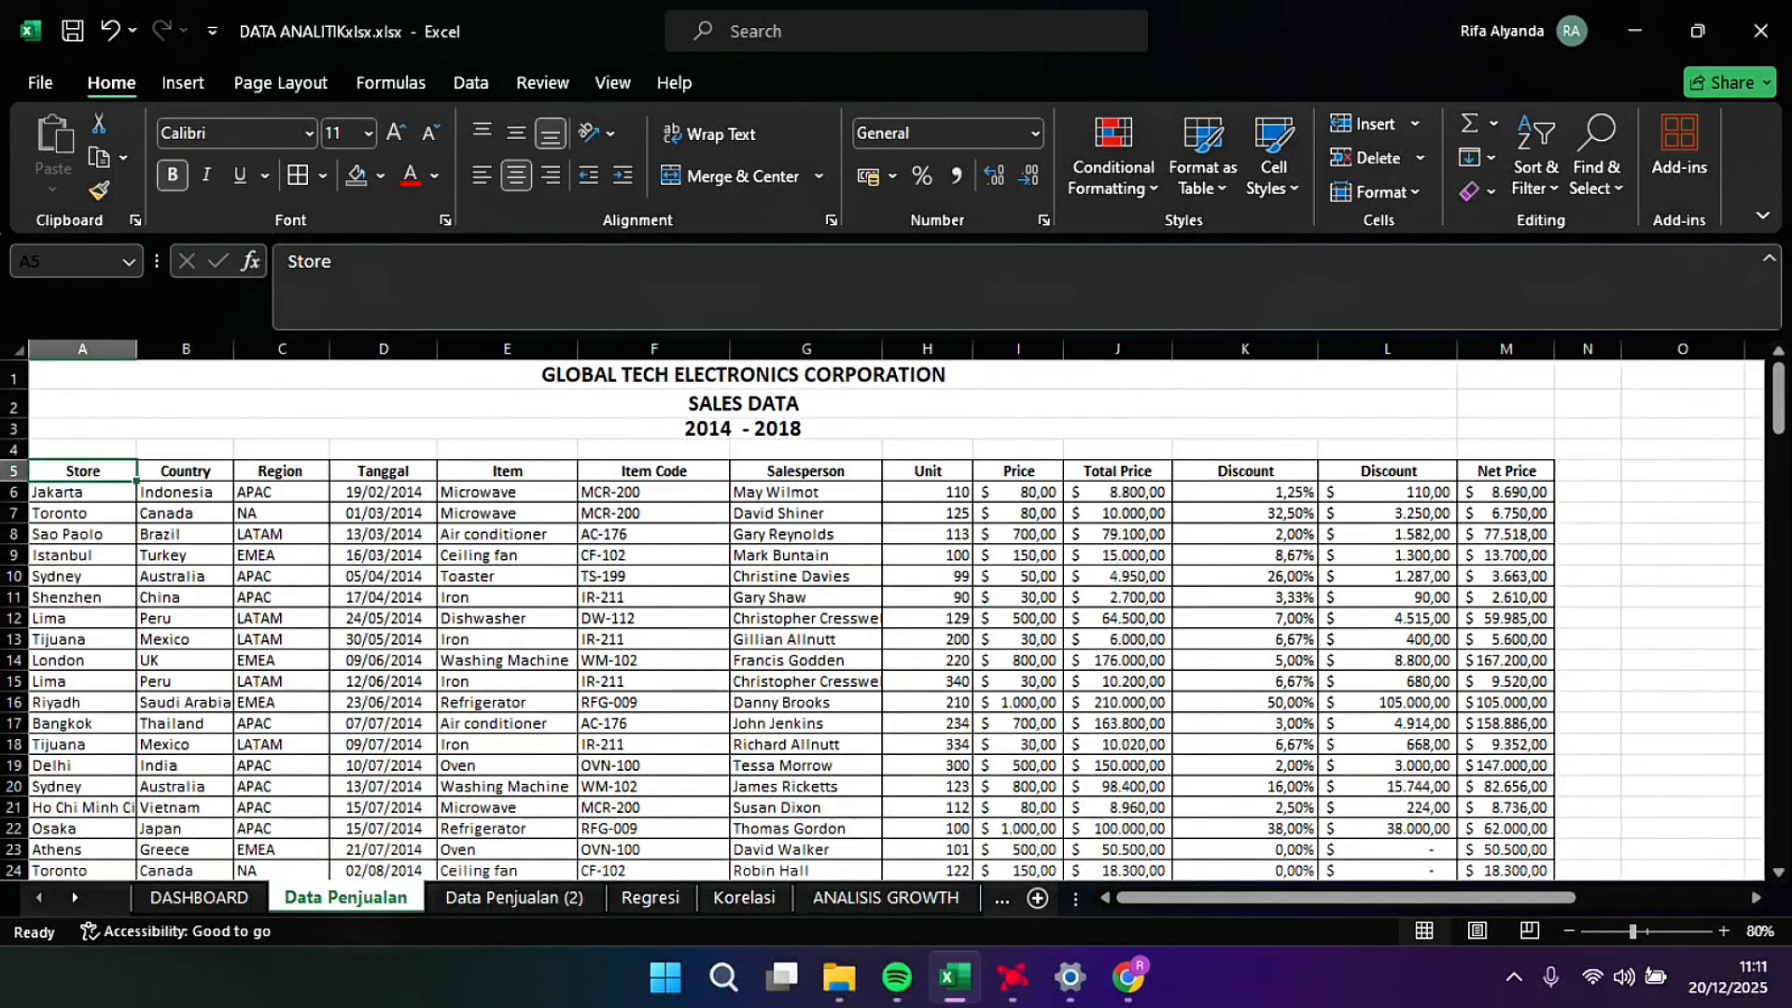
{"action": "key", "text": "ctrl+shift+Right"}
{"action": "key", "text": "ctrl+shift+Down"}
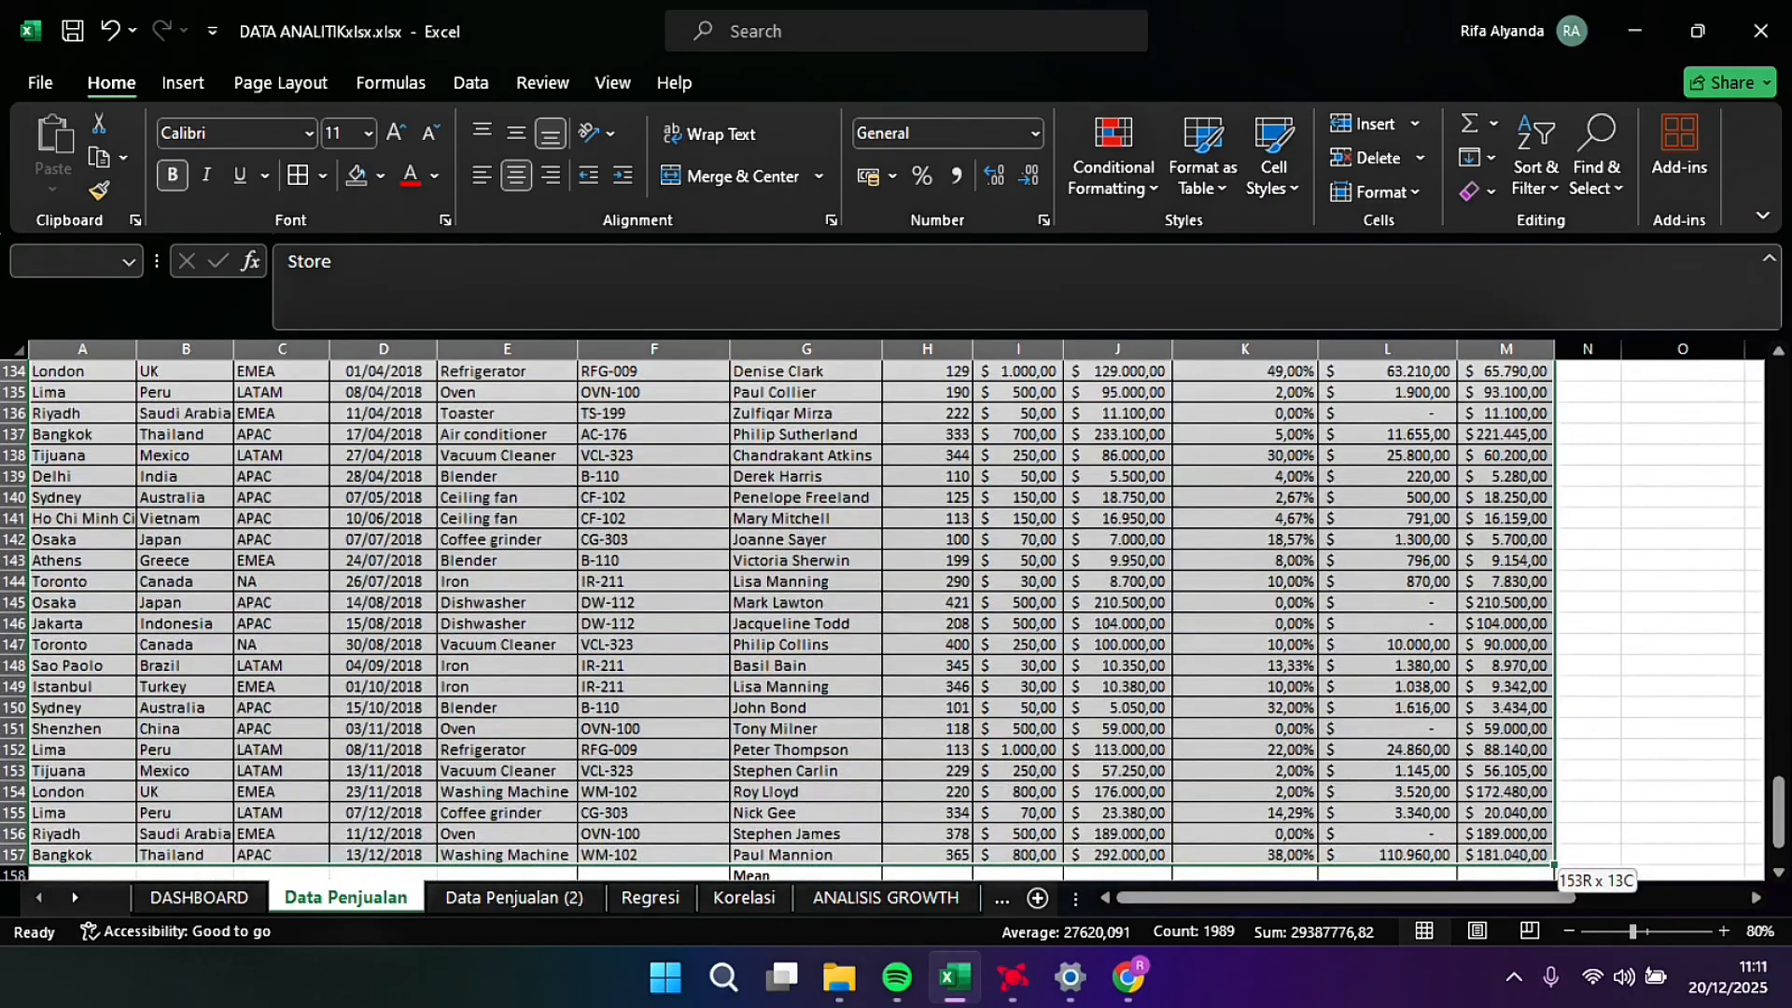
{"action": "left_click", "coordinate": [187, 87]}
{"action": "left_click", "coordinate": [75, 166]}
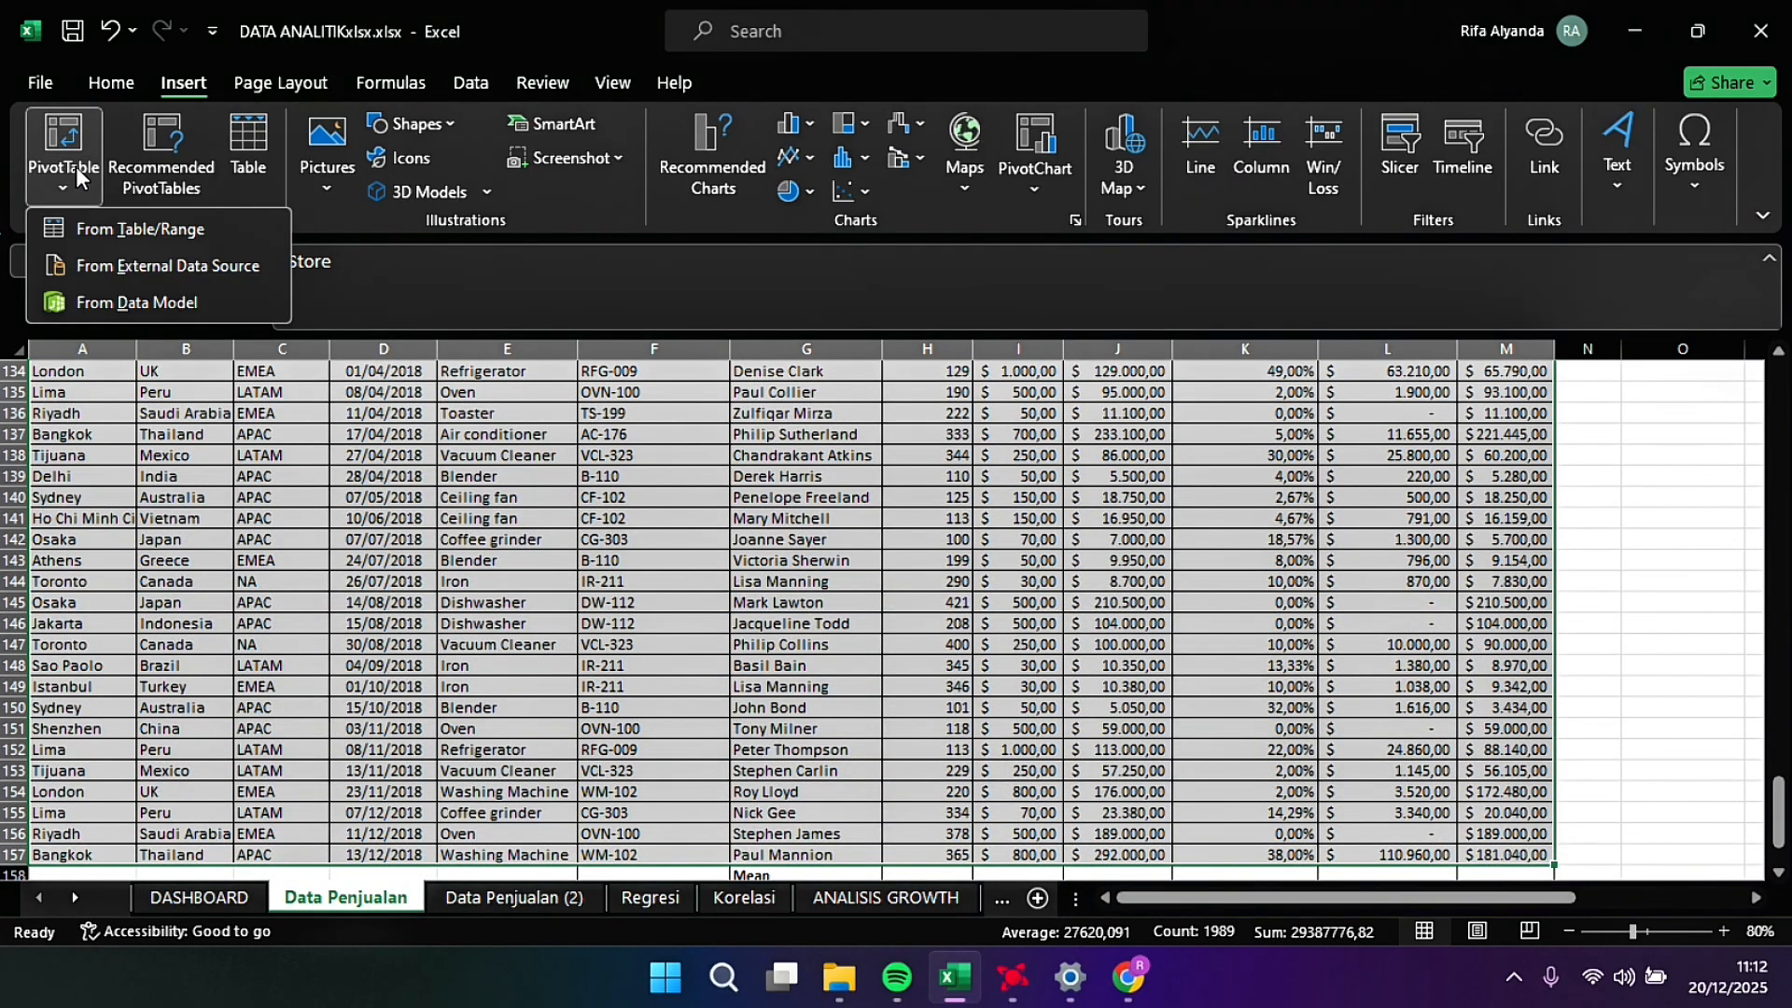
{"action": "left_click", "coordinate": [95, 221]}
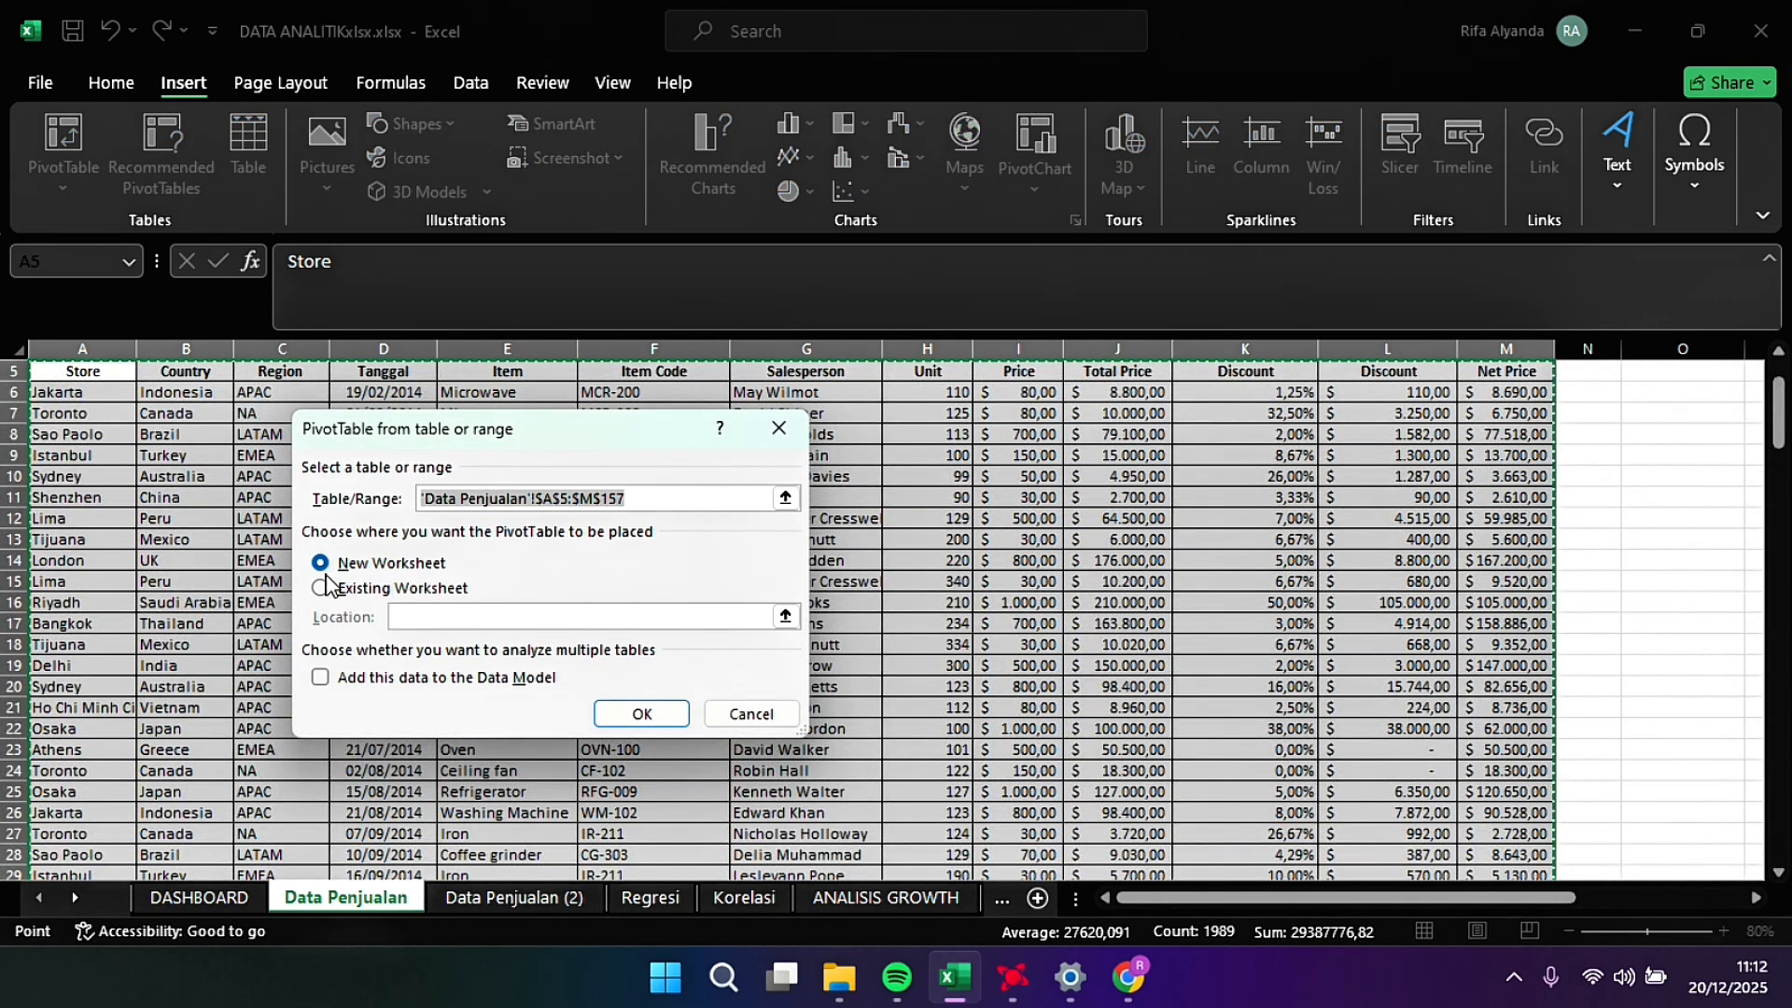
Step: Create the PivotTable on the existing ANALISIS GROWTH sheet at cell B4, with its data added to the Data Model
{"action": "left_click", "coordinate": [321, 587]}
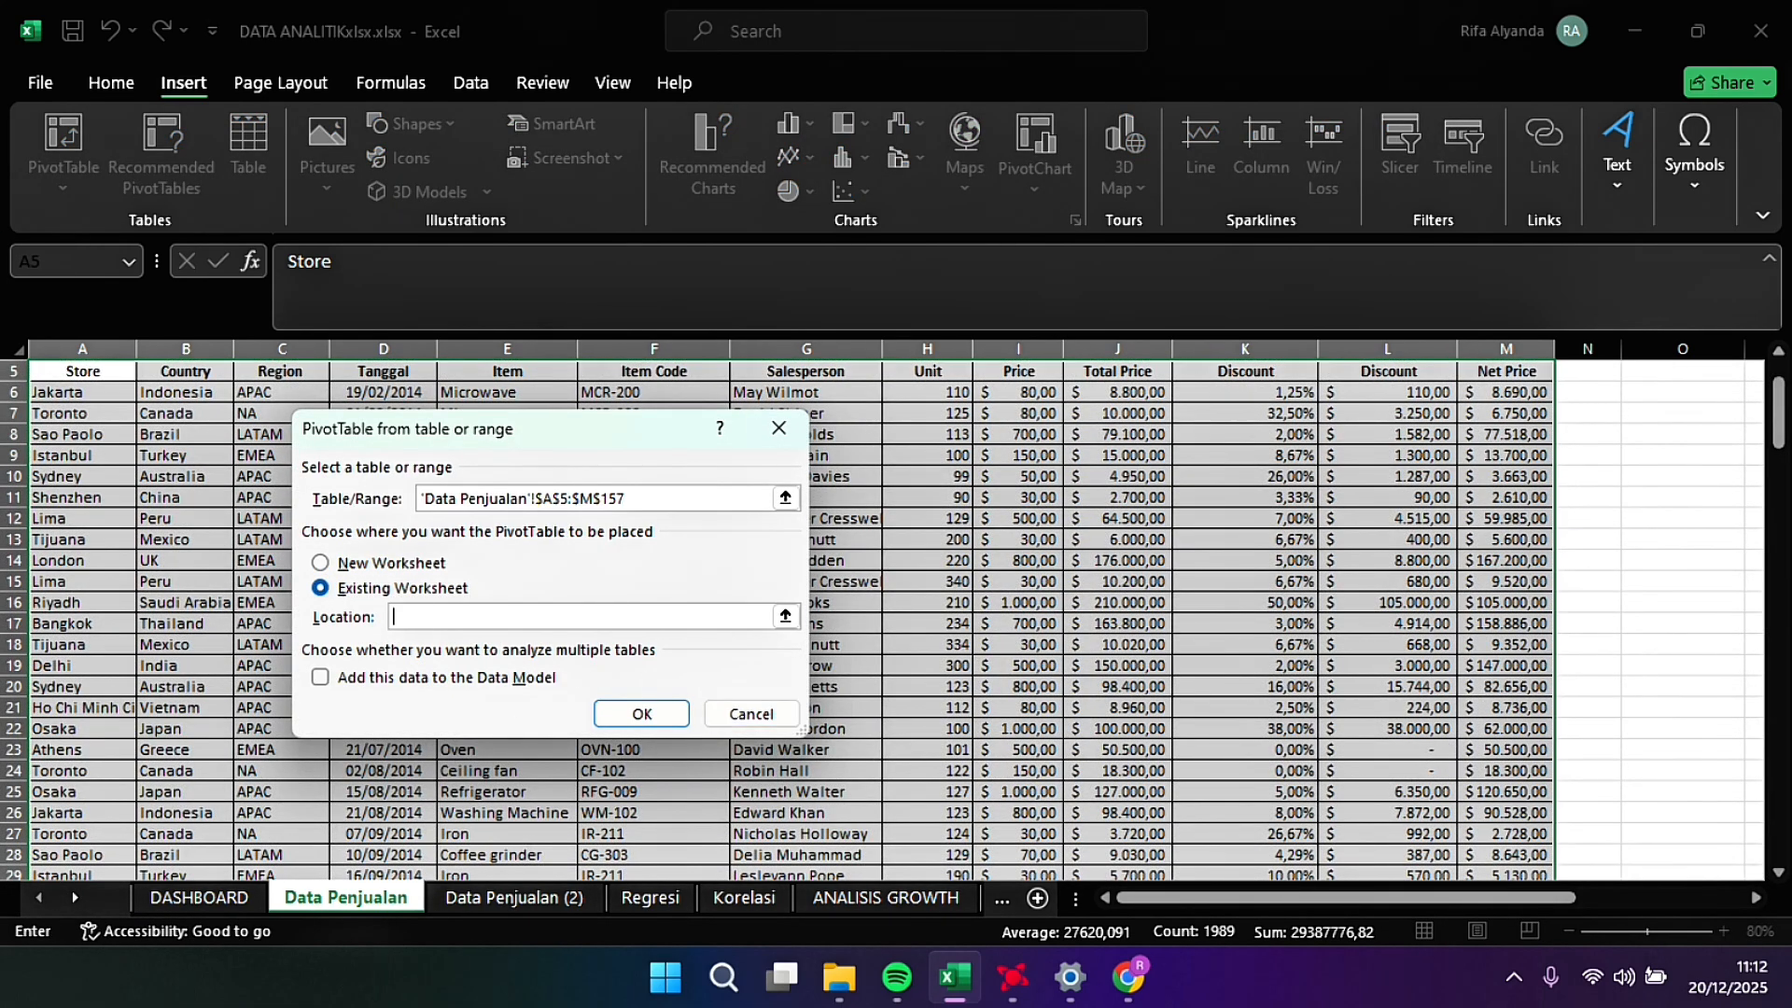
{"action": "left_click", "coordinate": [353, 679]}
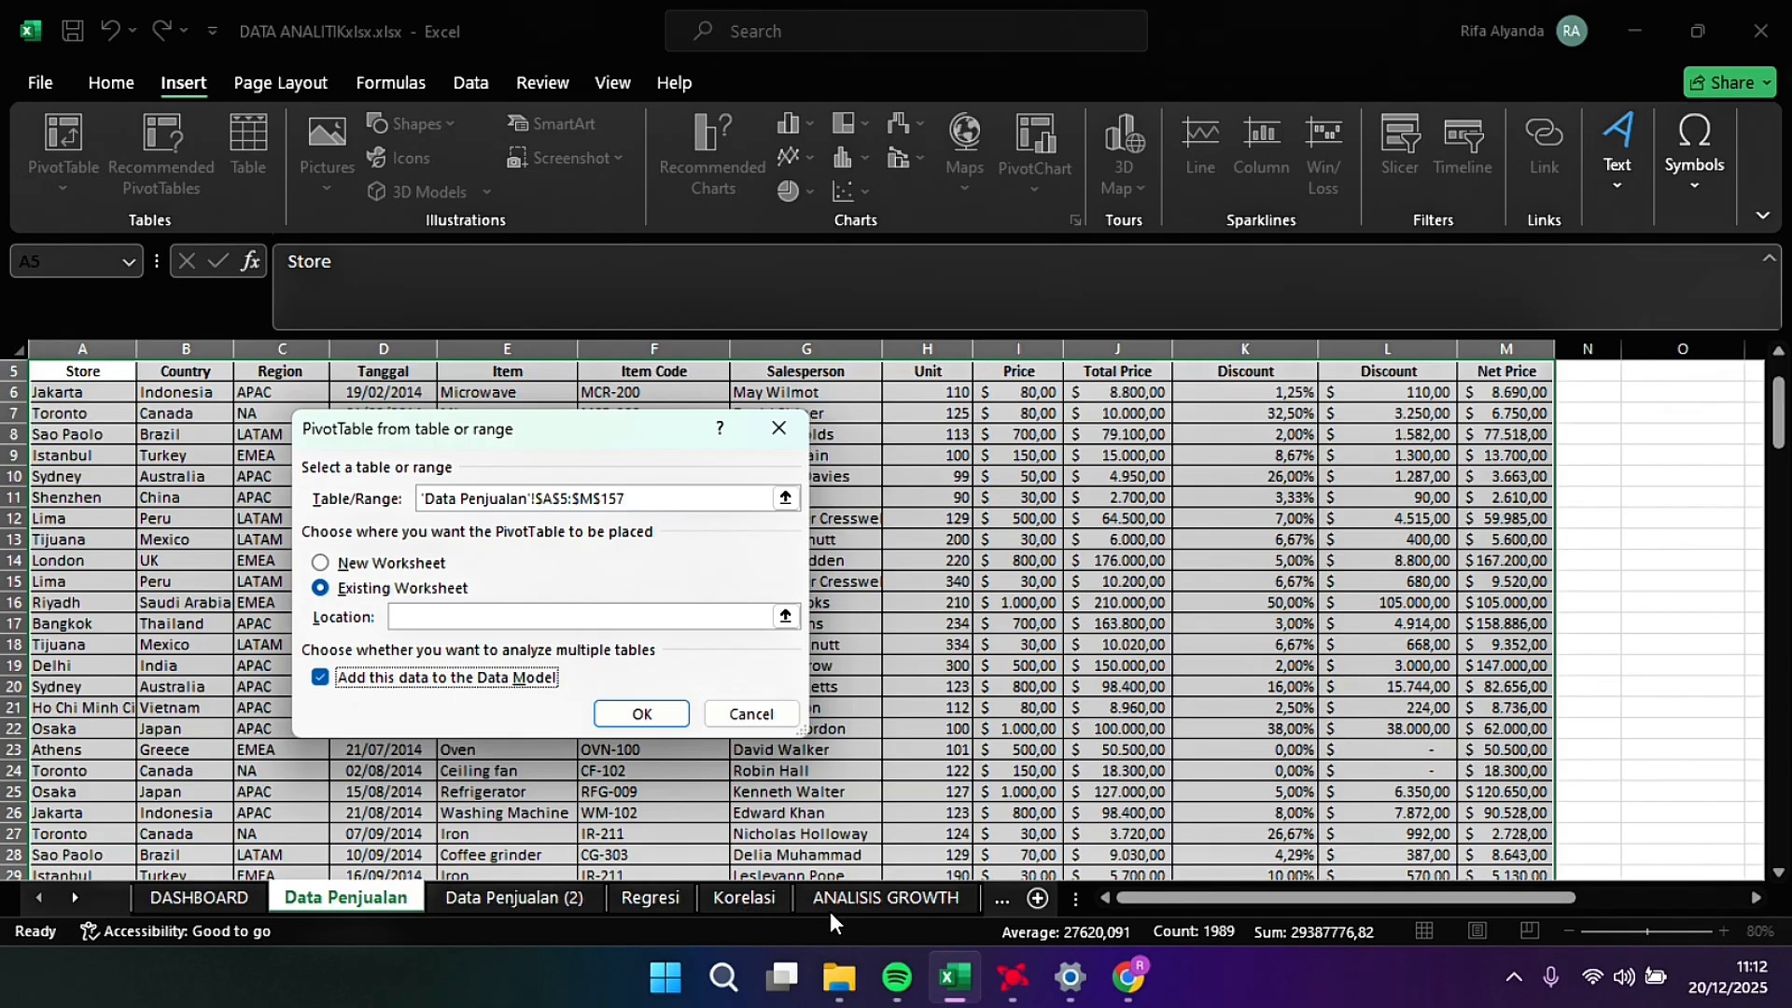
{"action": "left_click", "coordinate": [785, 616]}
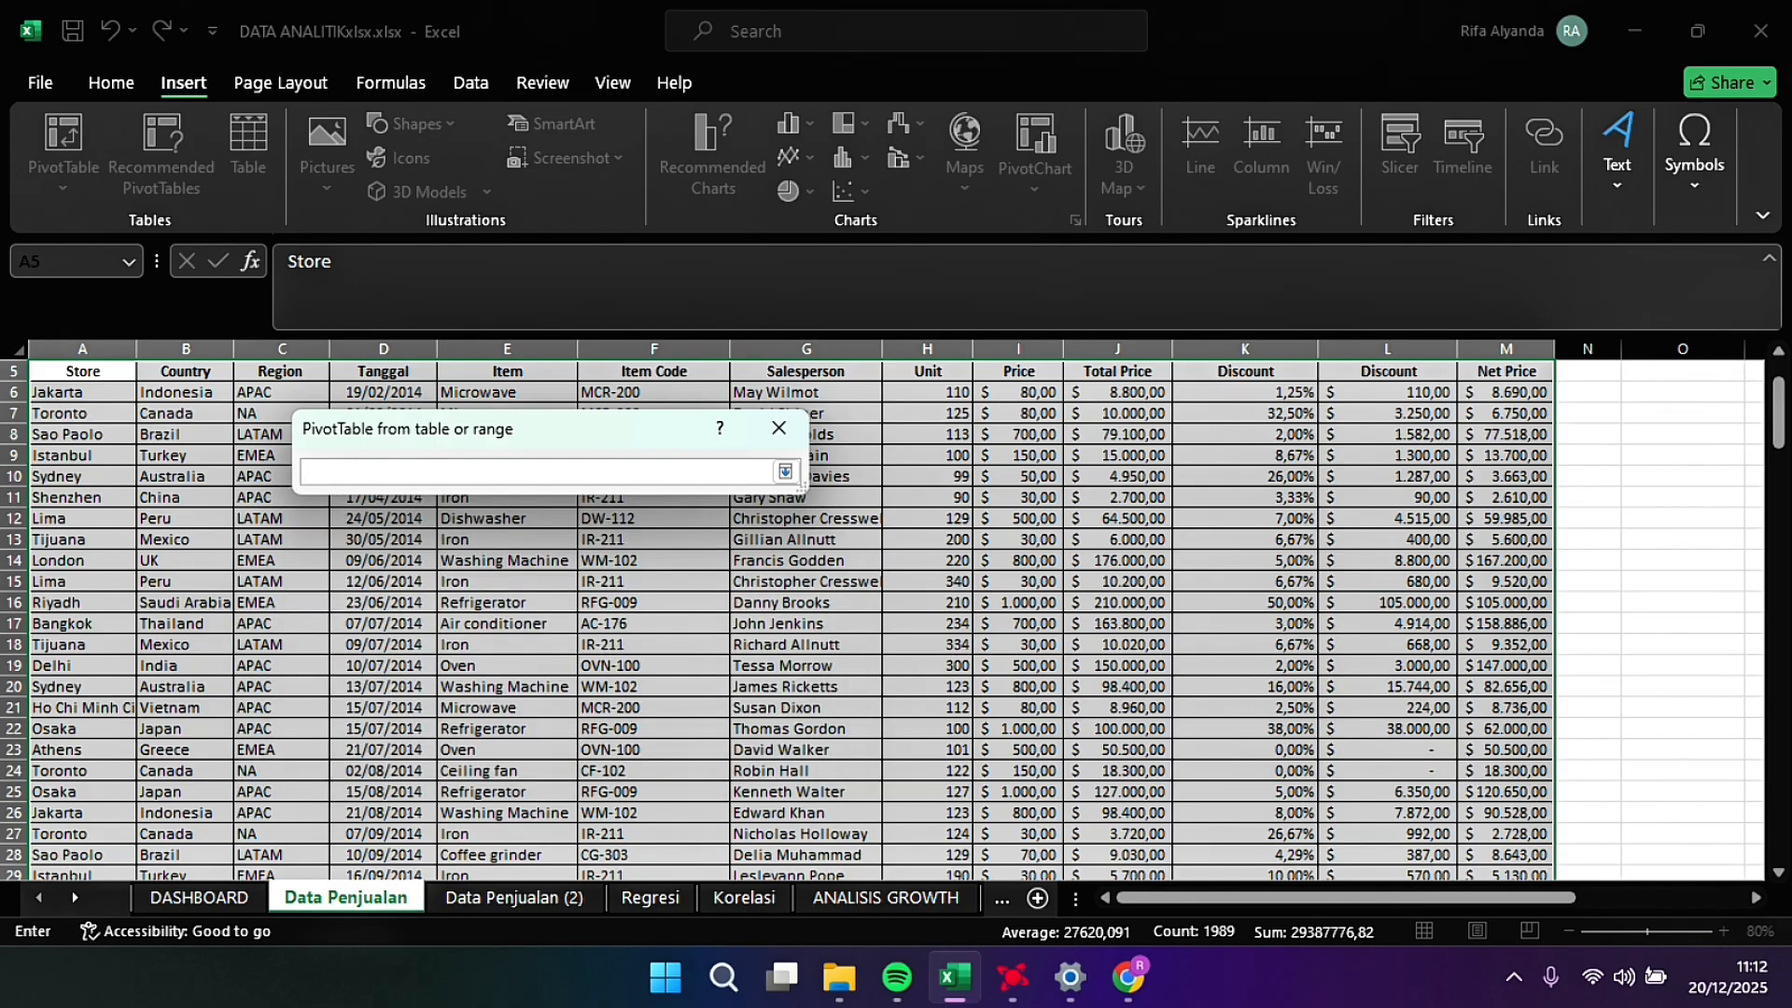
{"action": "left_click", "coordinate": [868, 897]}
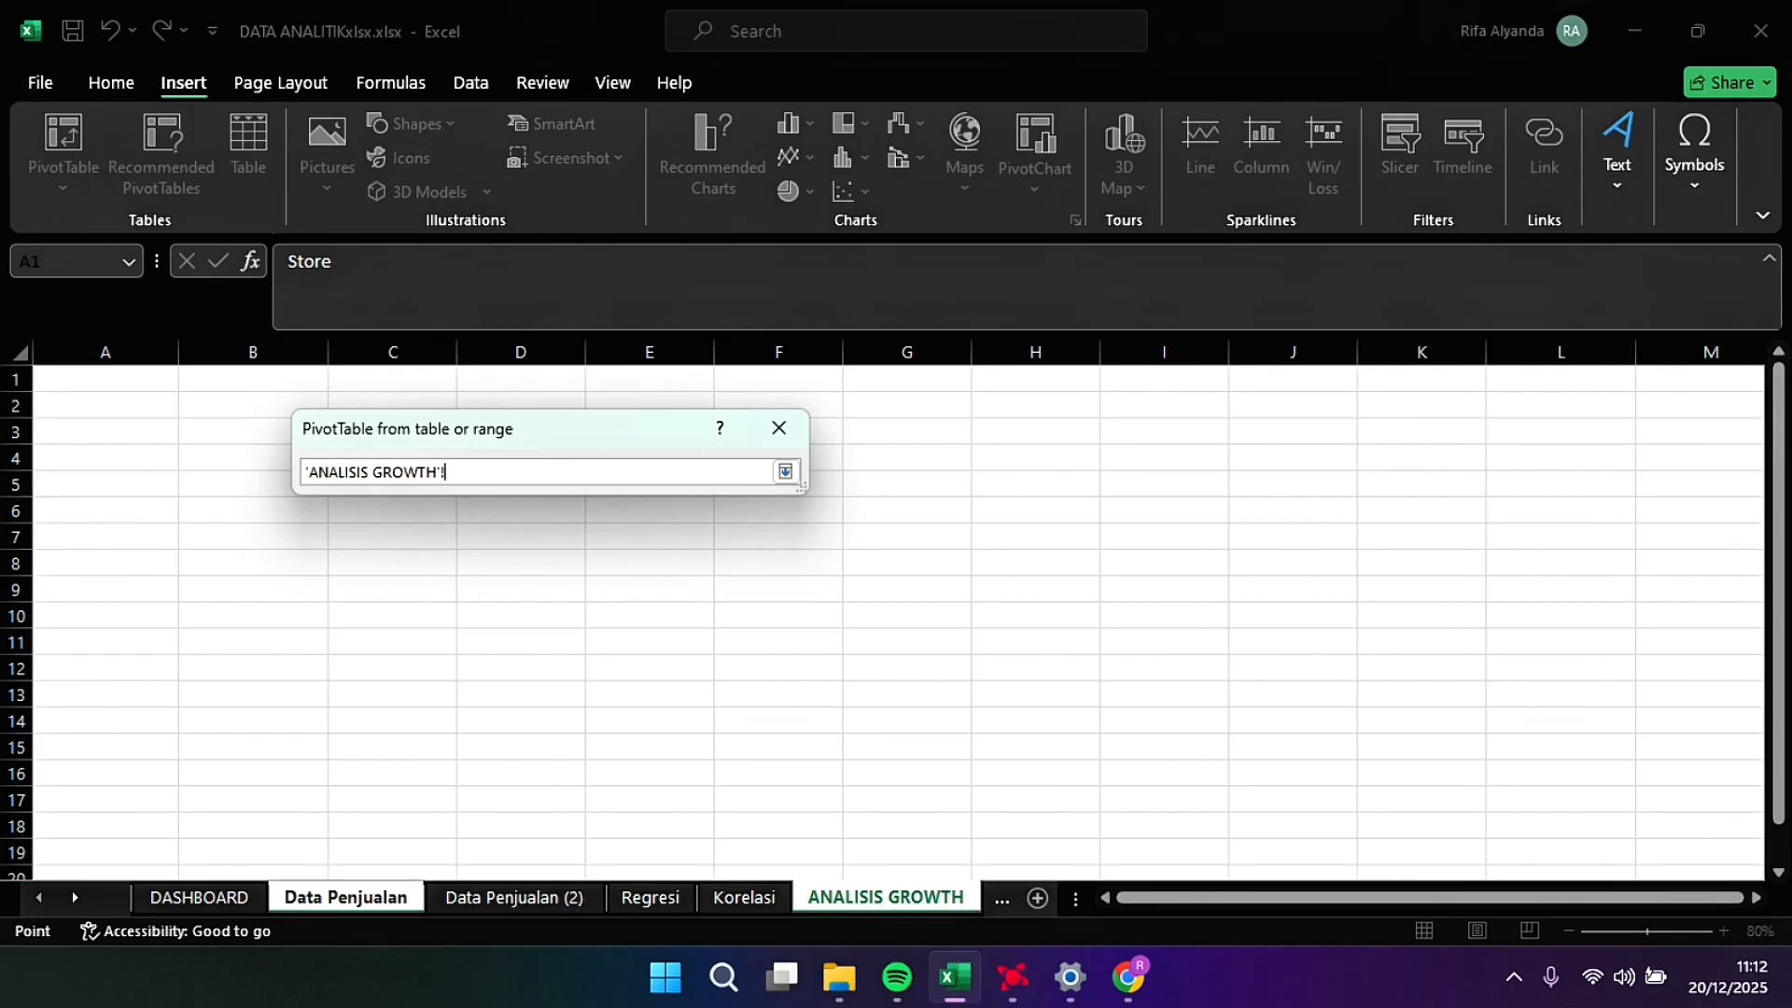
{"action": "left_click", "coordinate": [105, 432]}
{"action": "left_click", "coordinate": [233, 432]}
{"action": "left_click", "coordinate": [233, 457]}
{"action": "left_click", "coordinate": [785, 471]}
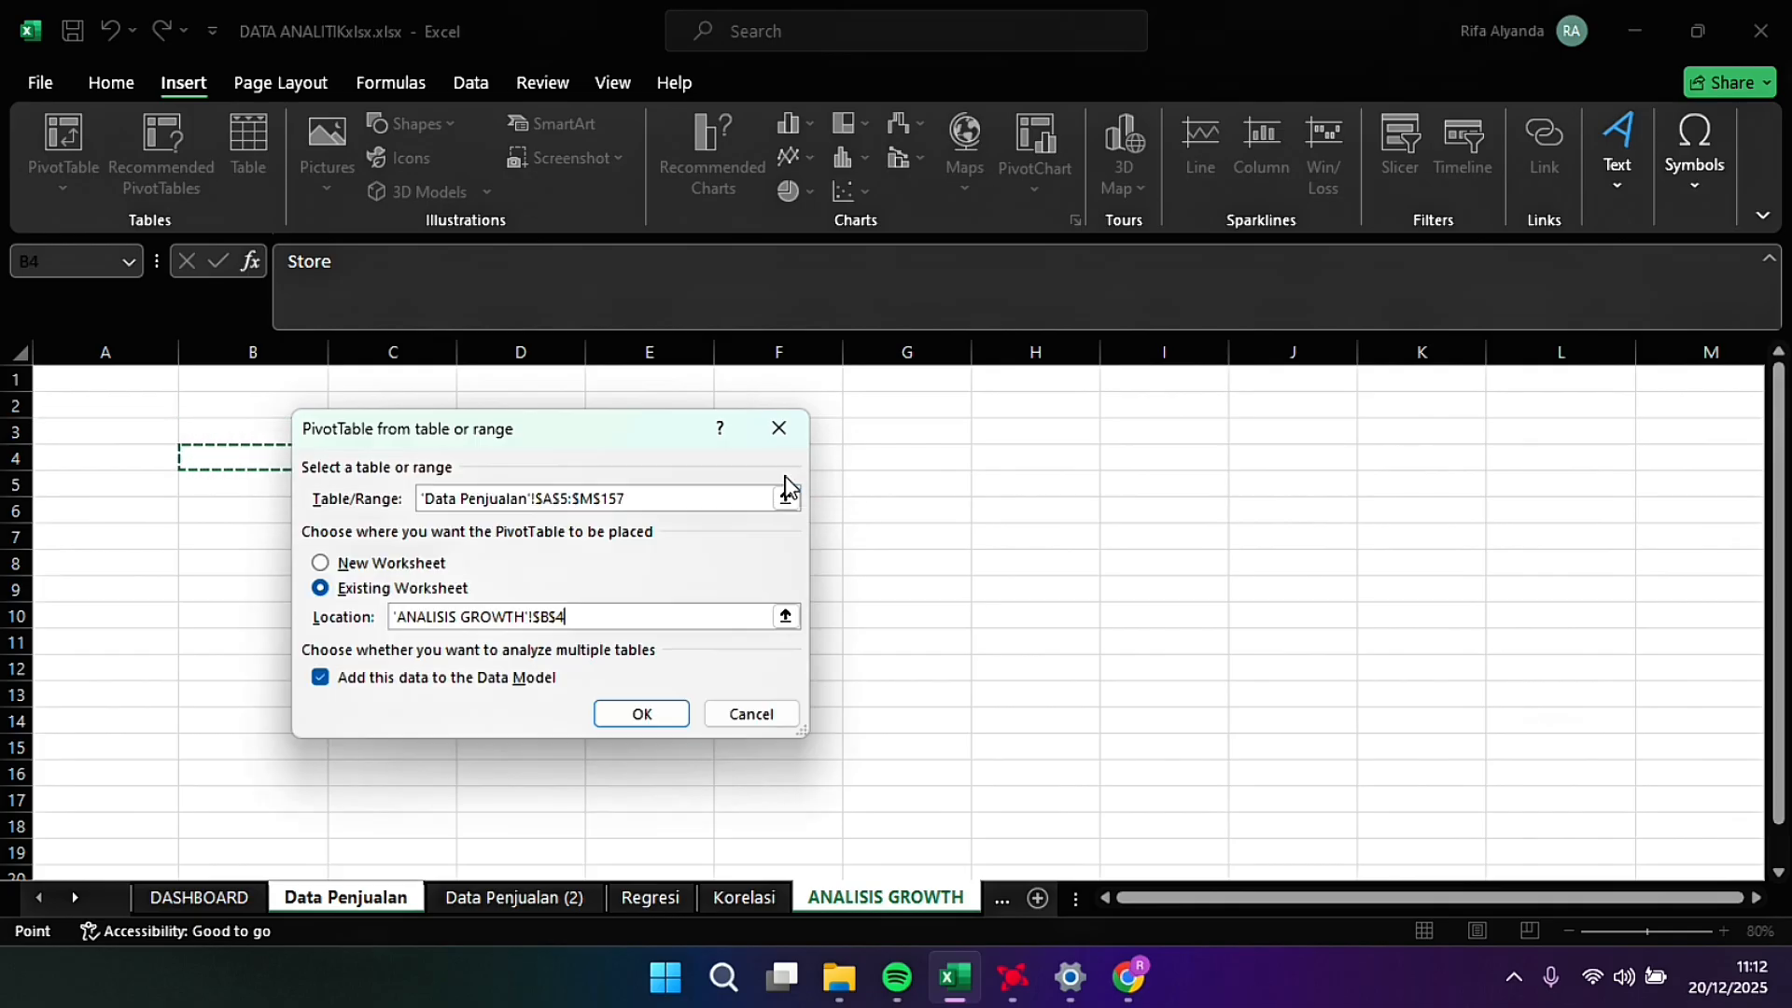
{"action": "left_click", "coordinate": [638, 714]}
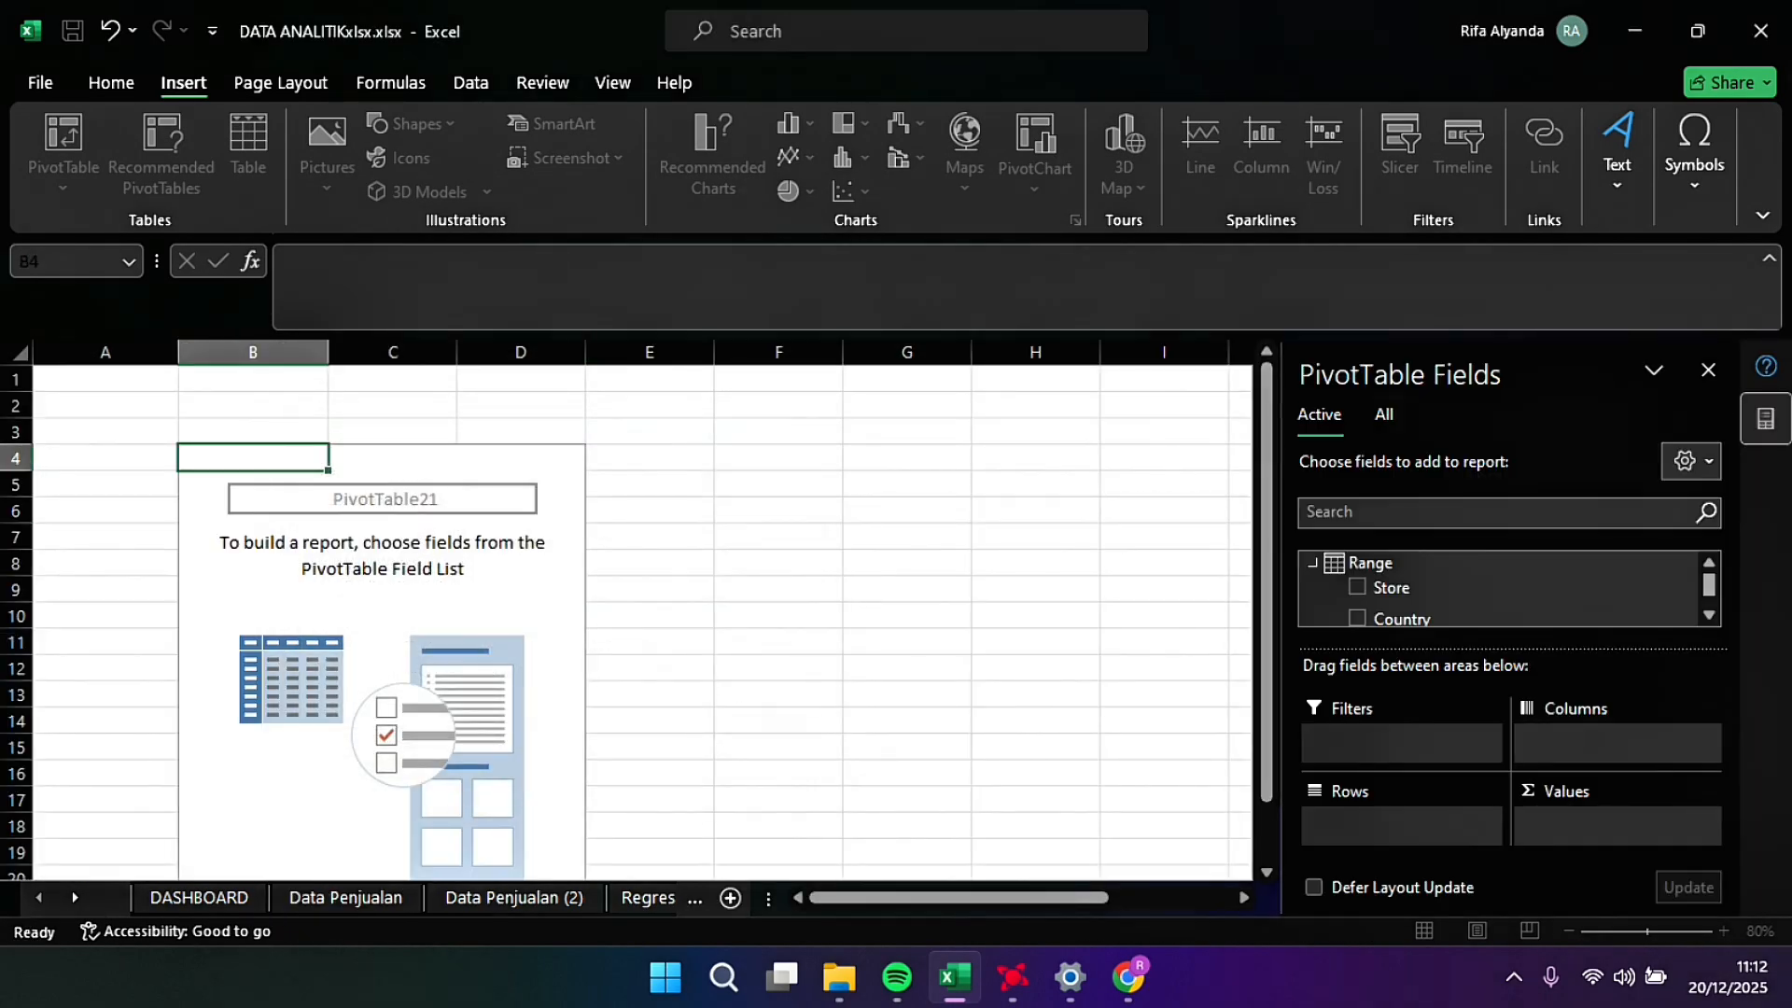
Step: Set Region as the pivot table's row field, taking the added Country field back out
{"action": "scroll", "coordinate": [1494, 588], "scroll_direction": "down", "scroll_amount": 2}
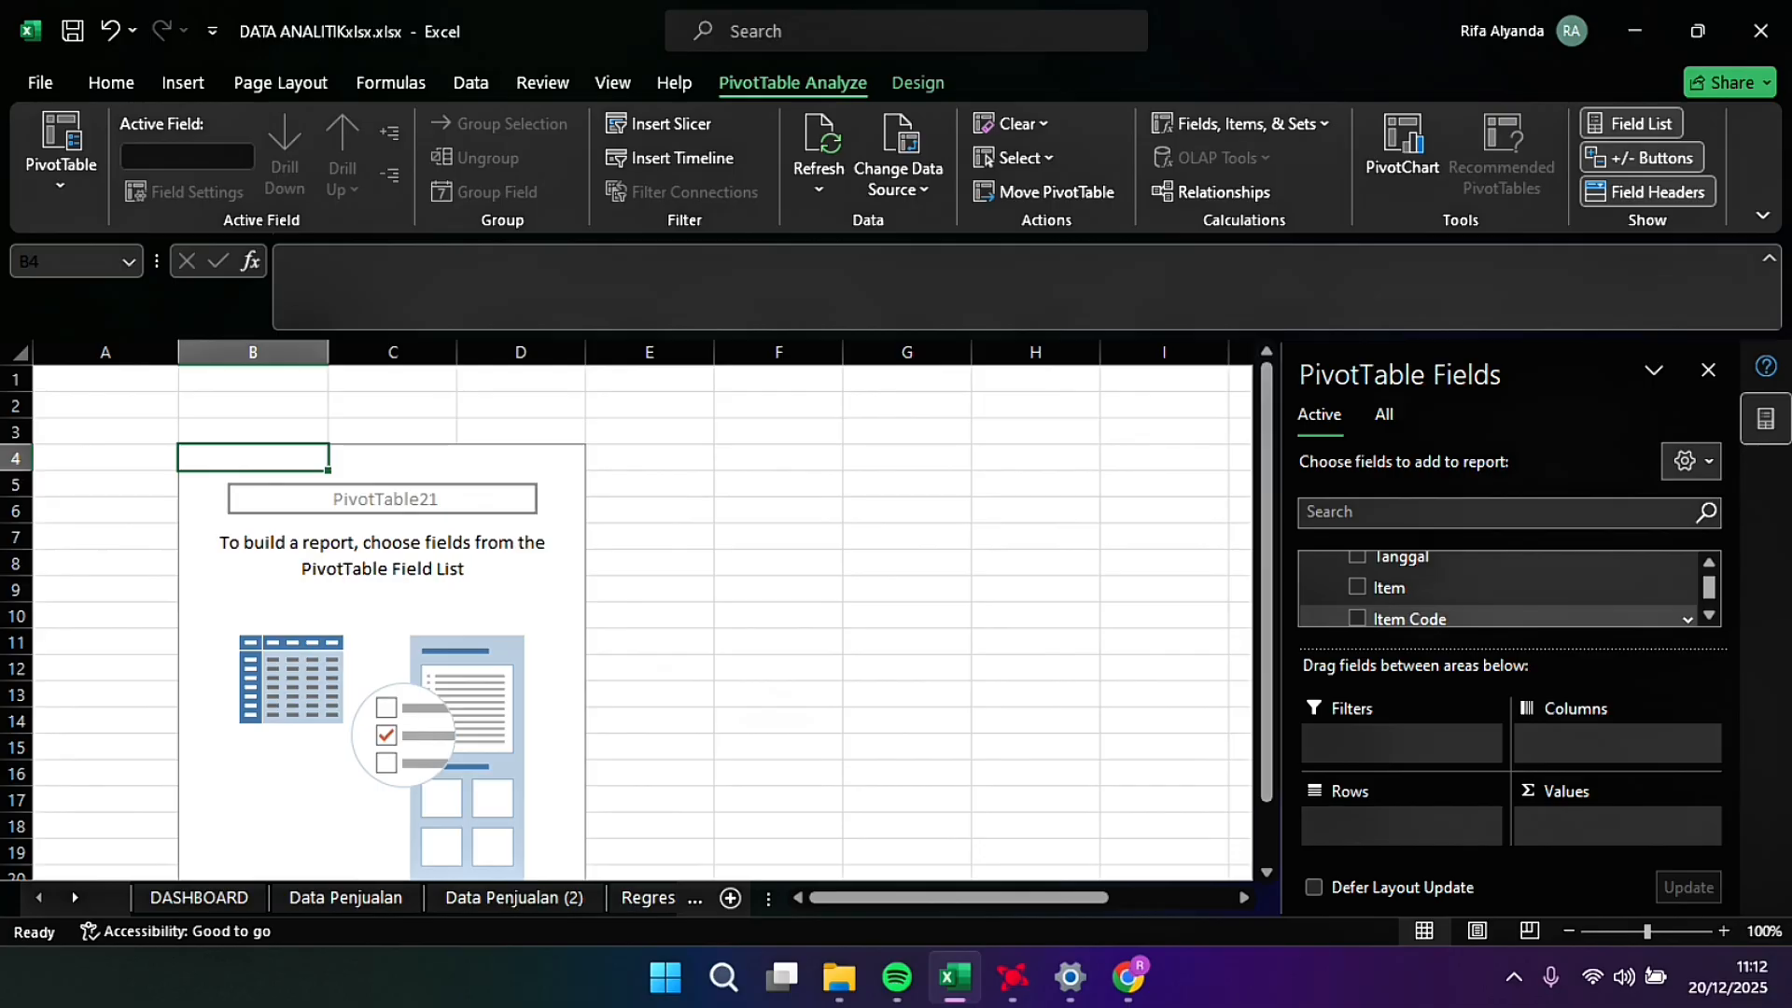
{"action": "scroll", "coordinate": [1493, 588], "scroll_direction": "up", "scroll_amount": 1}
{"action": "scroll", "coordinate": [1493, 588], "scroll_direction": "up", "scroll_amount": 1}
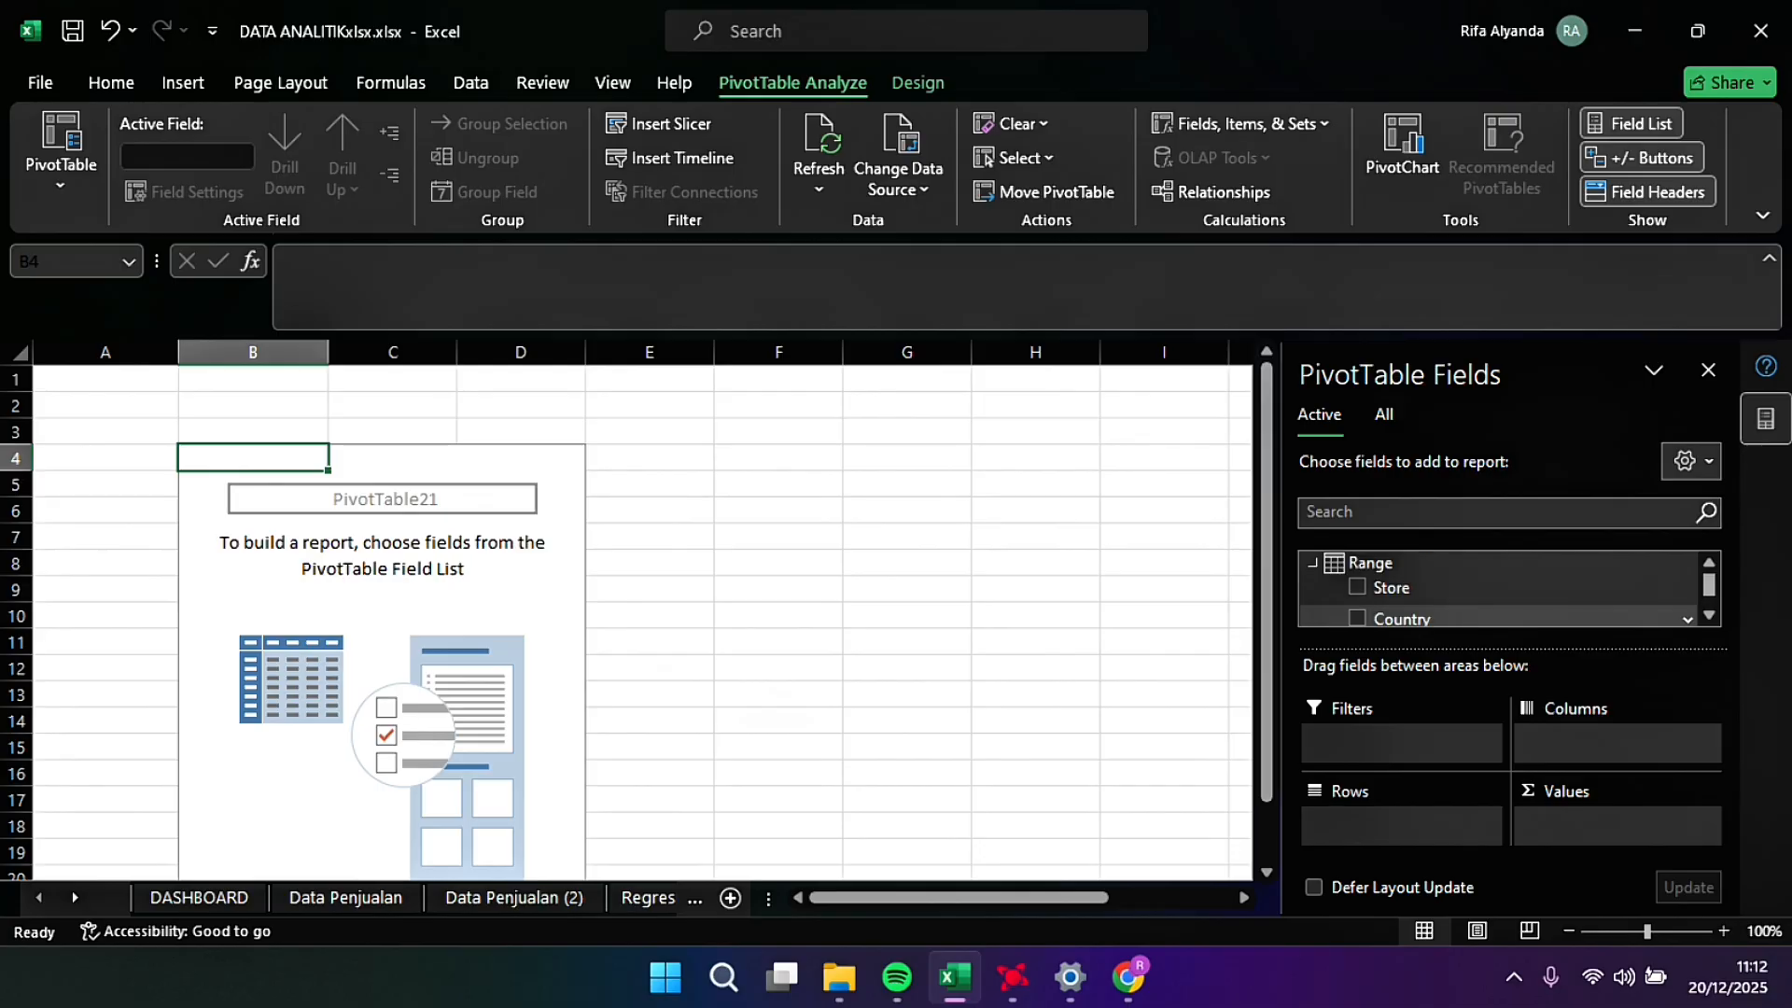
{"action": "scroll", "coordinate": [1493, 588], "scroll_direction": "down", "scroll_amount": 2}
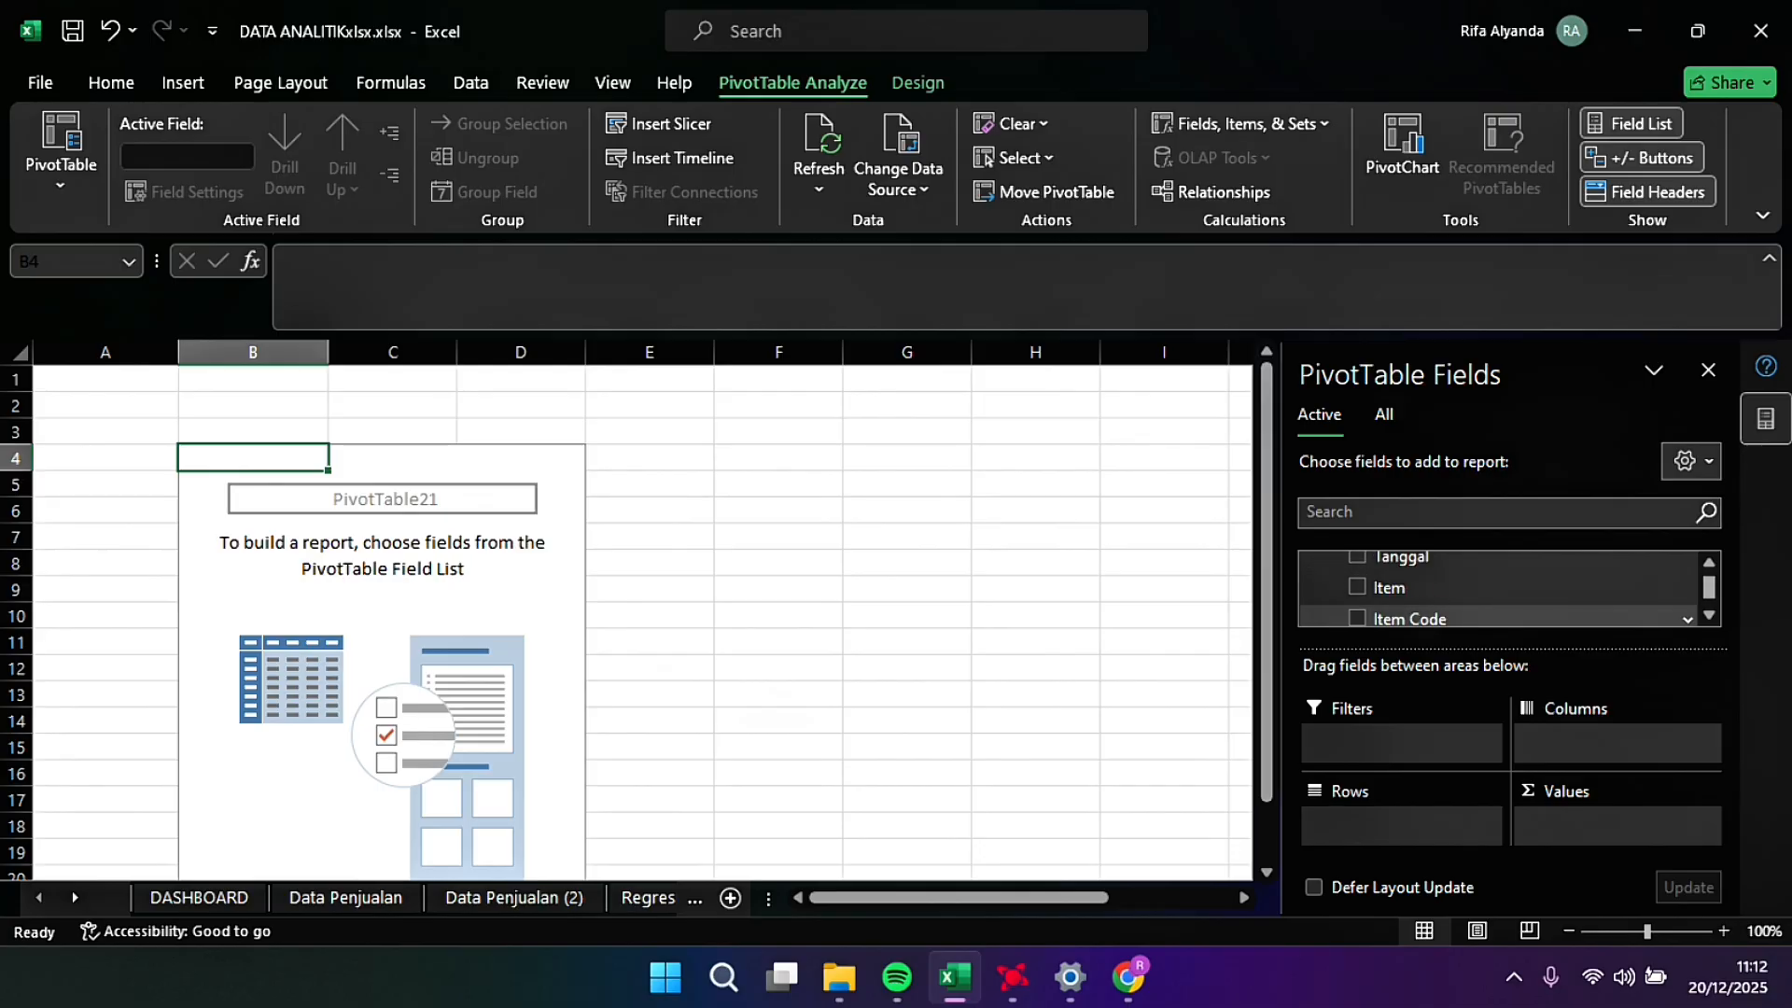
{"action": "scroll", "coordinate": [1494, 588], "scroll_direction": "up", "scroll_amount": 2}
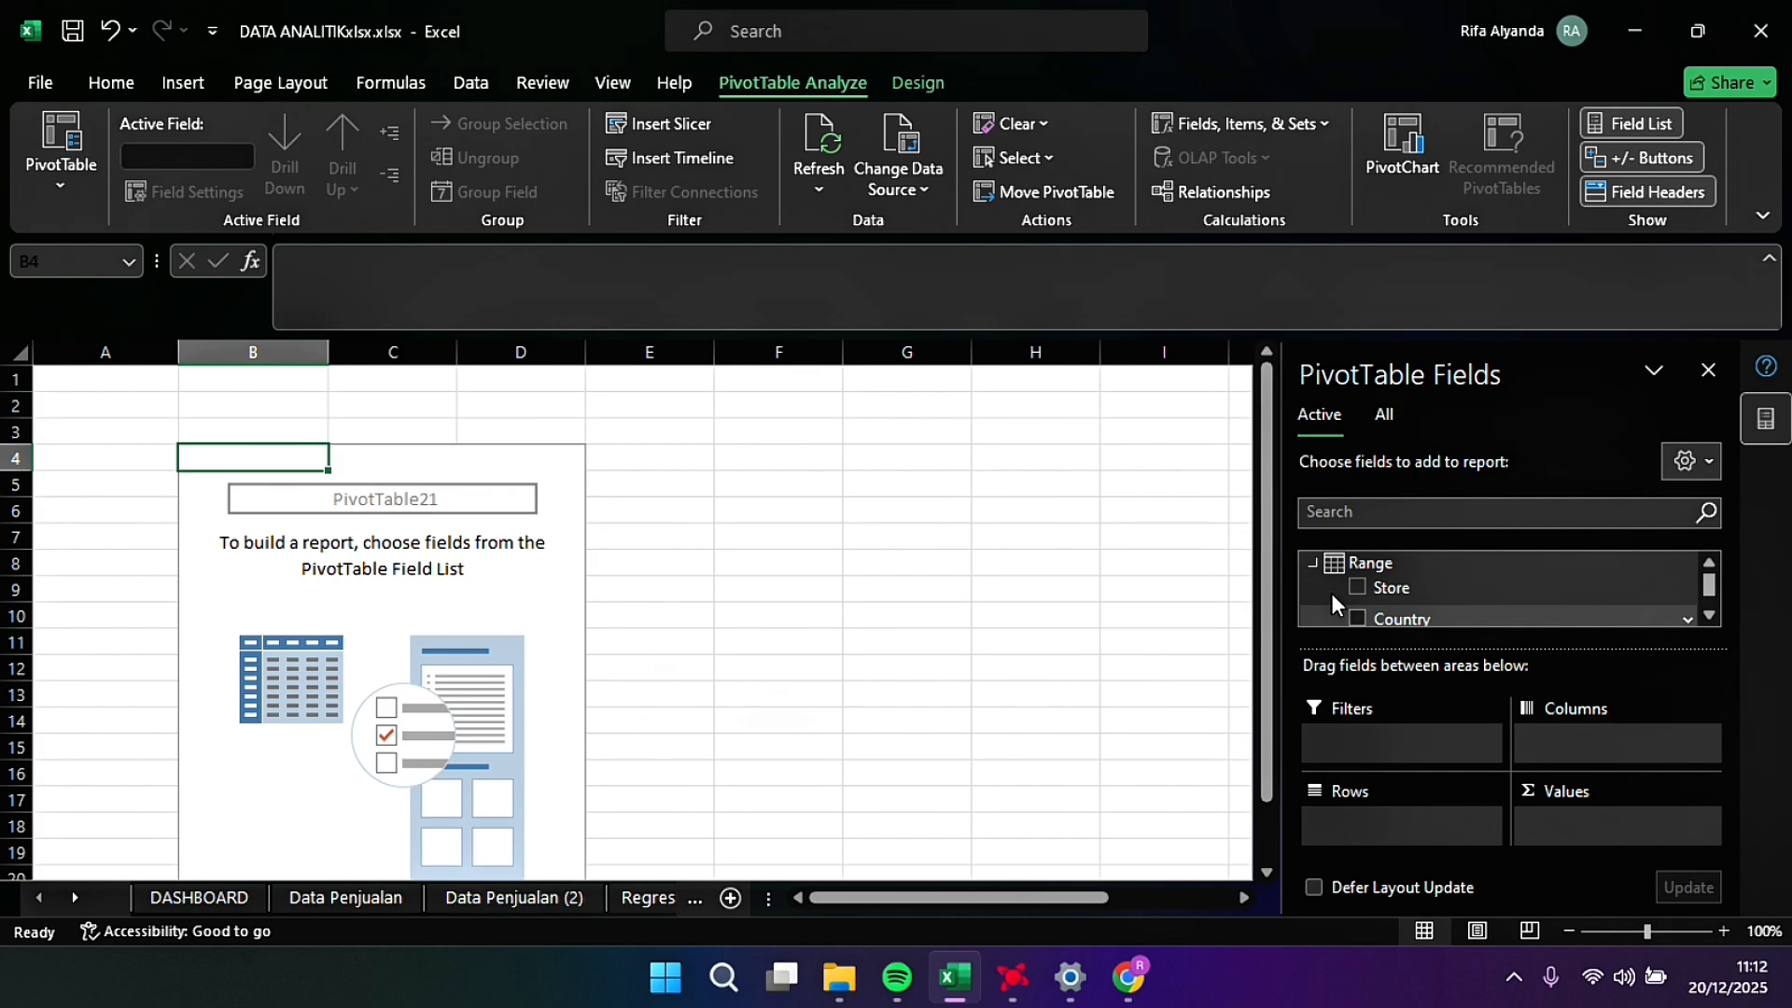
{"action": "left_click", "coordinate": [1356, 618]}
{"action": "scroll", "coordinate": [1502, 588], "scroll_direction": "down", "scroll_amount": 1}
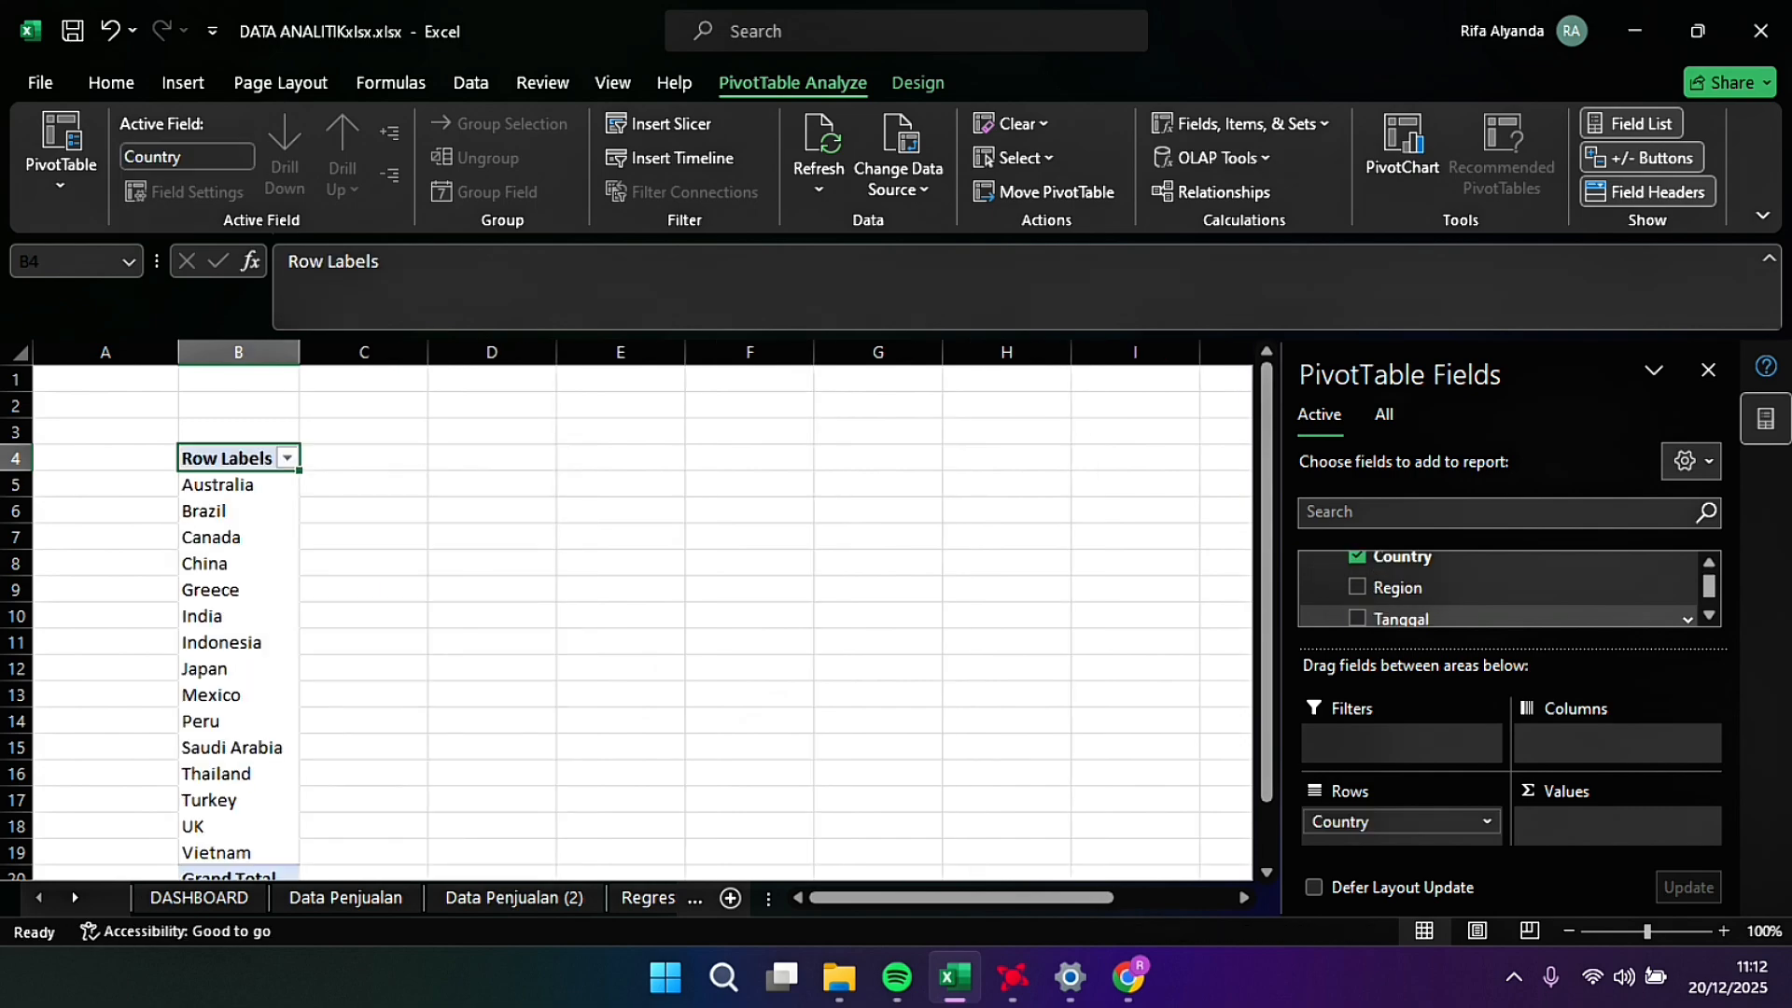
{"action": "left_click", "coordinate": [1356, 587]}
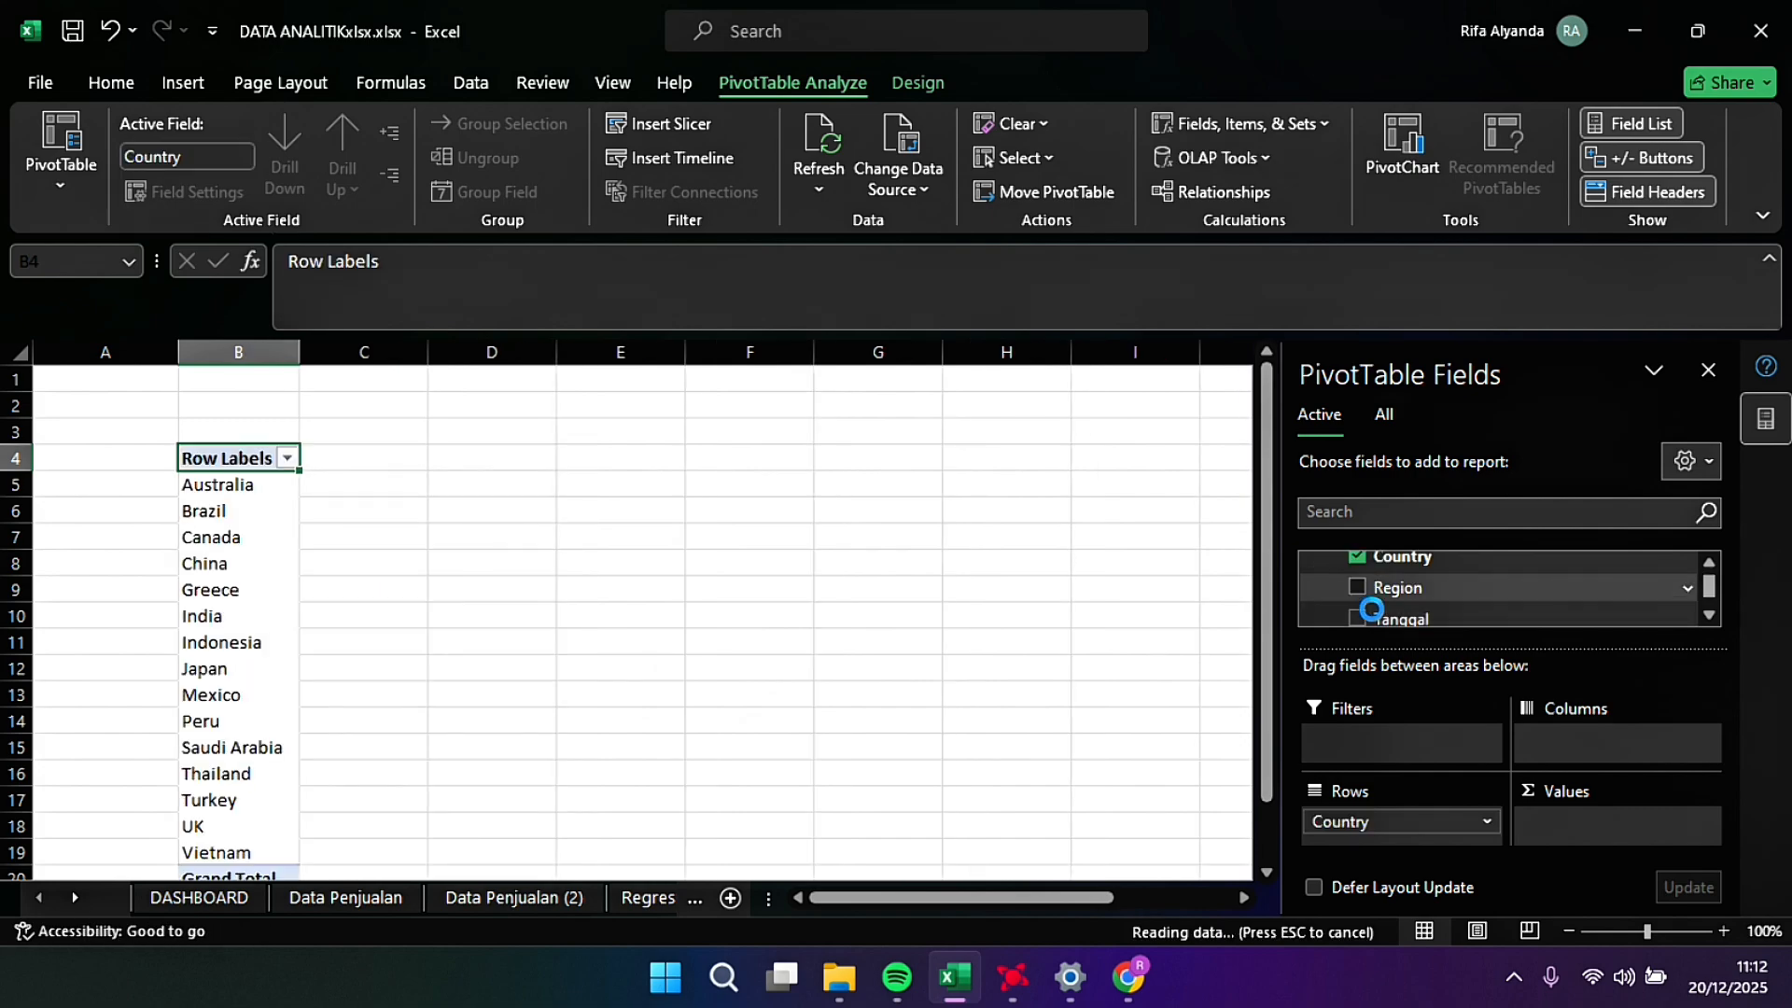
{"action": "left_click", "coordinate": [1363, 558]}
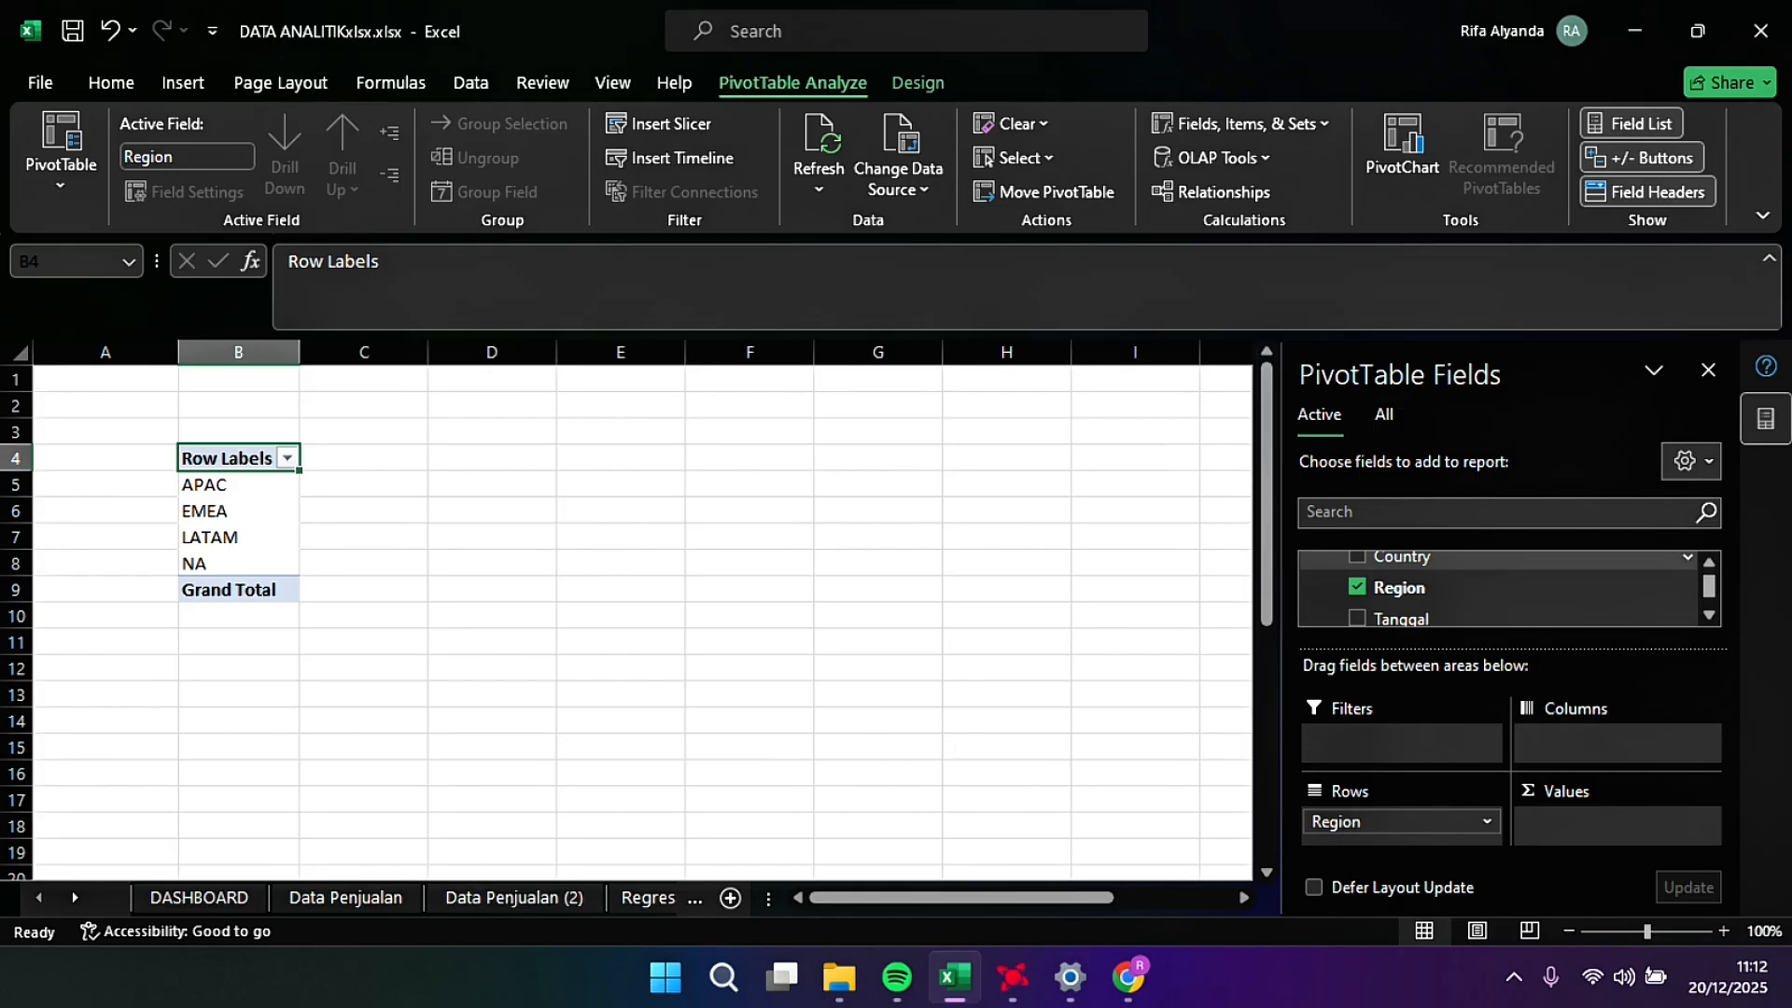
Step: Add Tanggal to the pivot table's columns and Net Price as its summed value
{"action": "left_click", "coordinate": [1358, 616]}
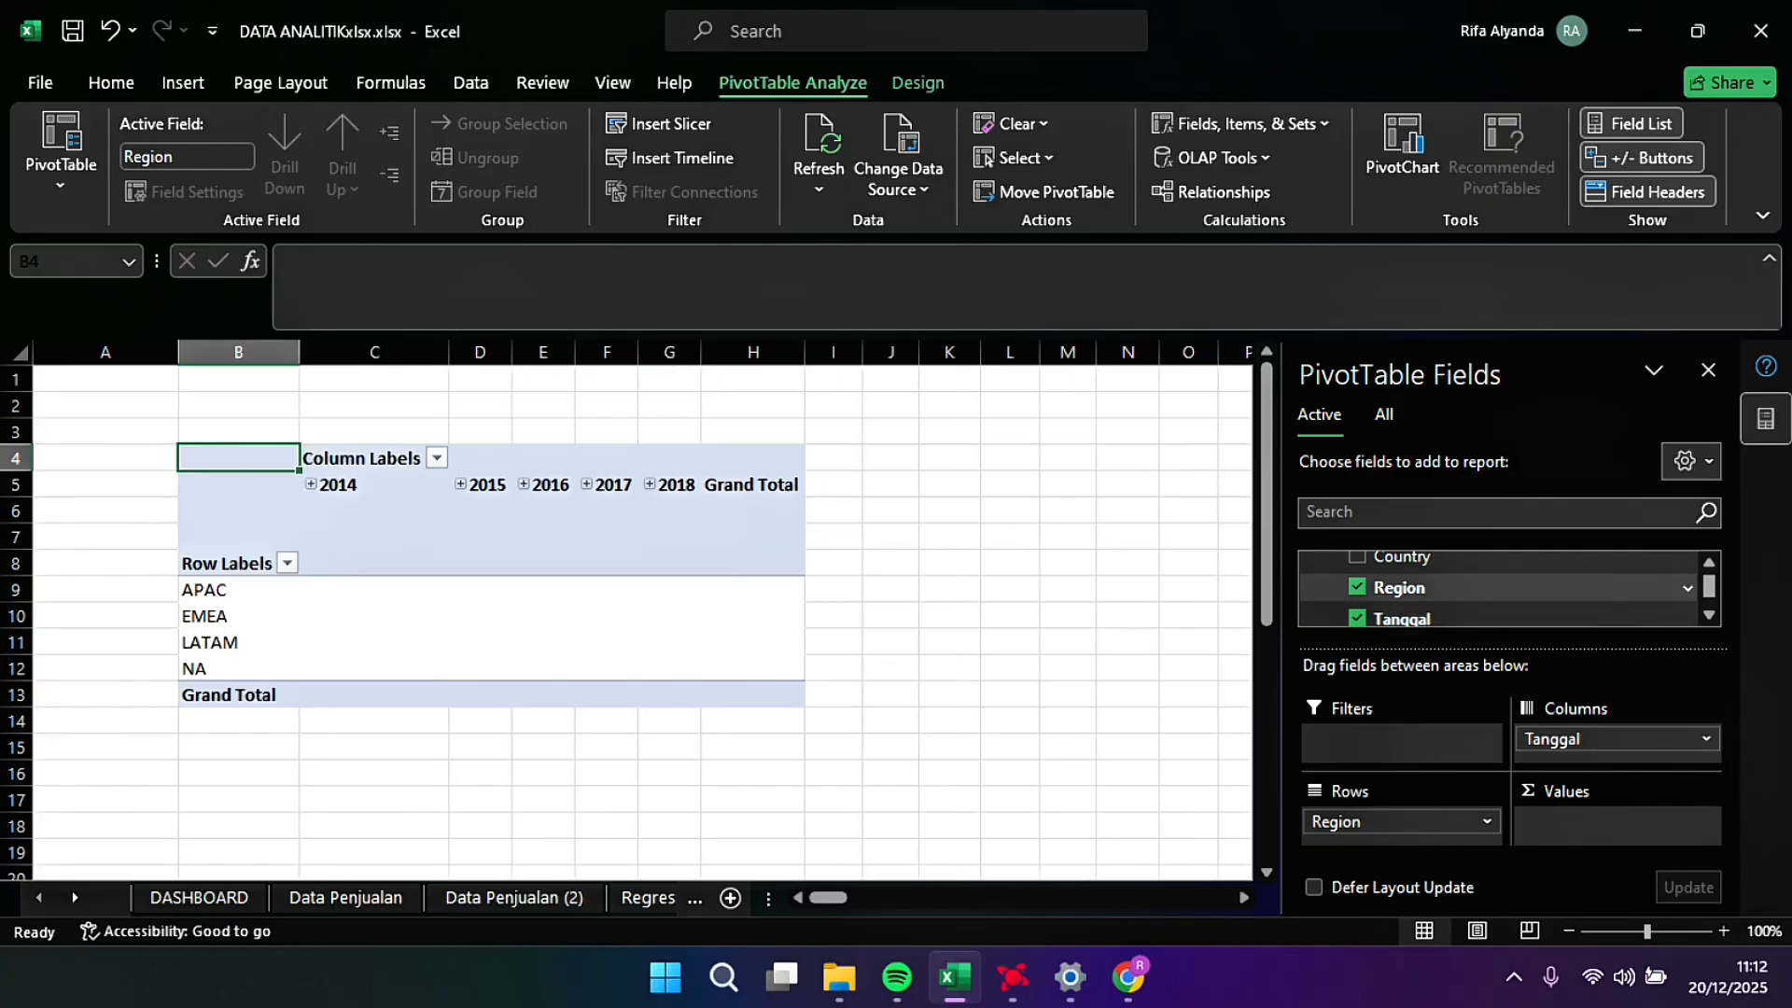
{"action": "scroll", "coordinate": [1369, 584], "scroll_direction": "down", "scroll_amount": 2}
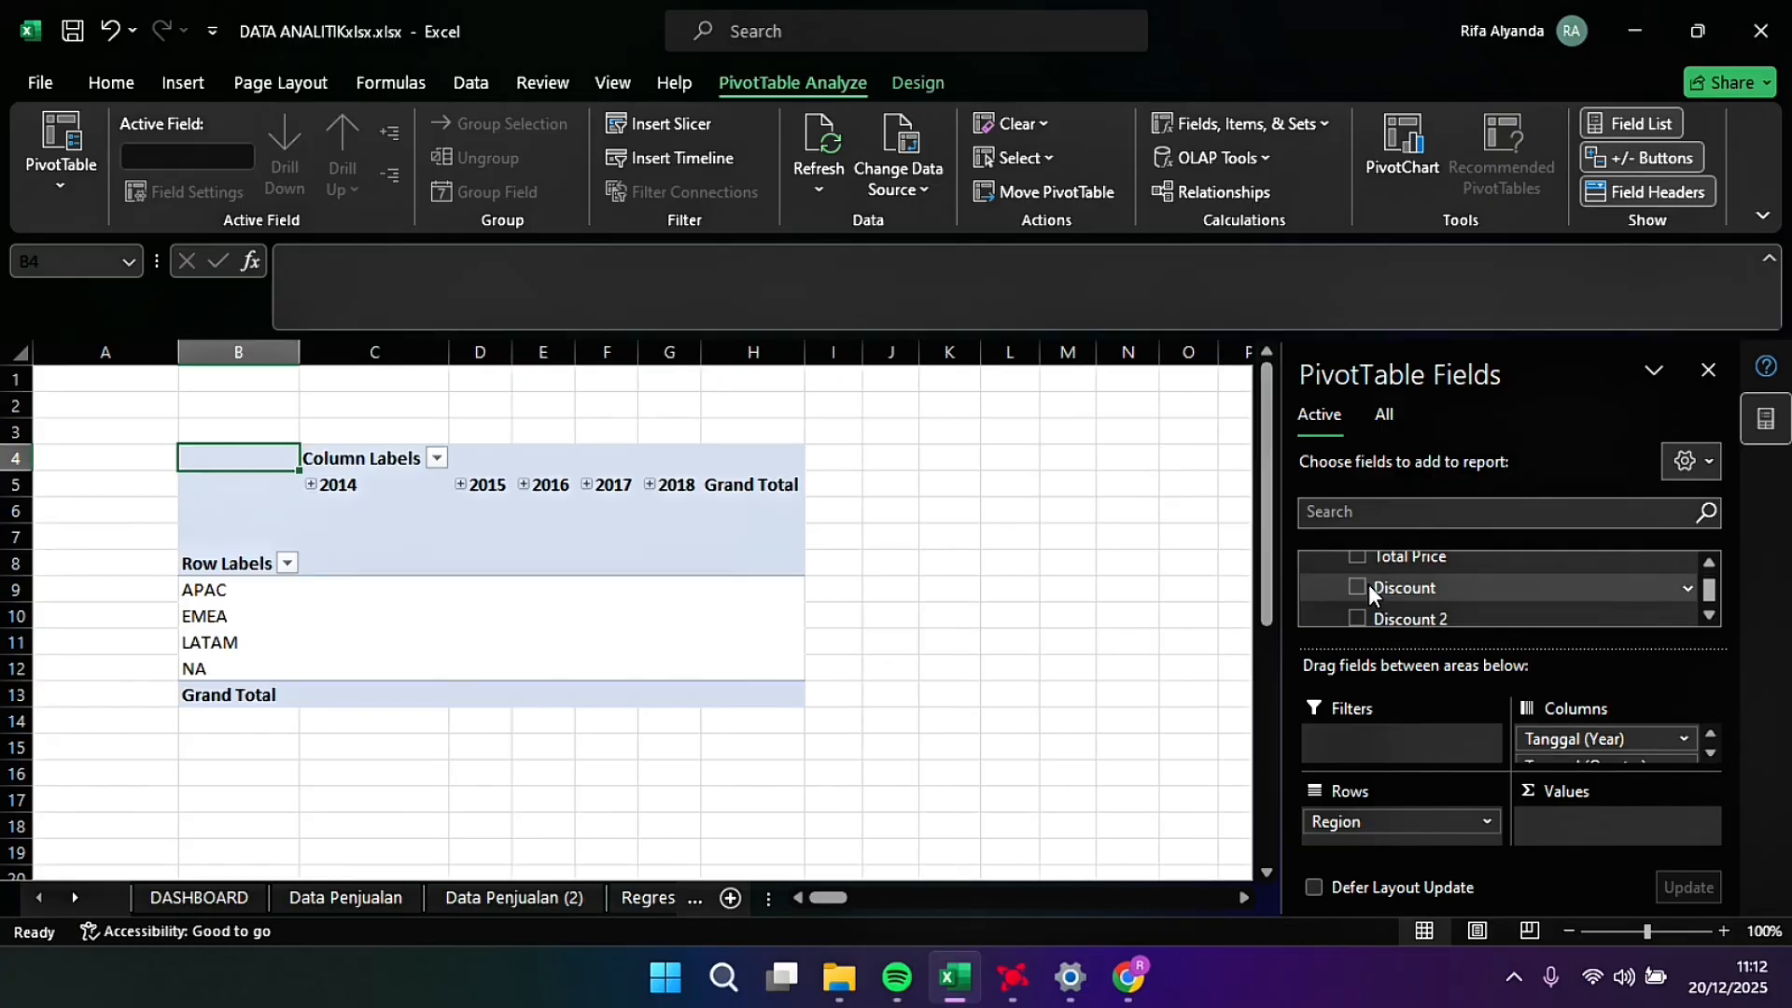
{"action": "left_click", "coordinate": [1709, 615]}
{"action": "left_click", "coordinate": [1708, 615]}
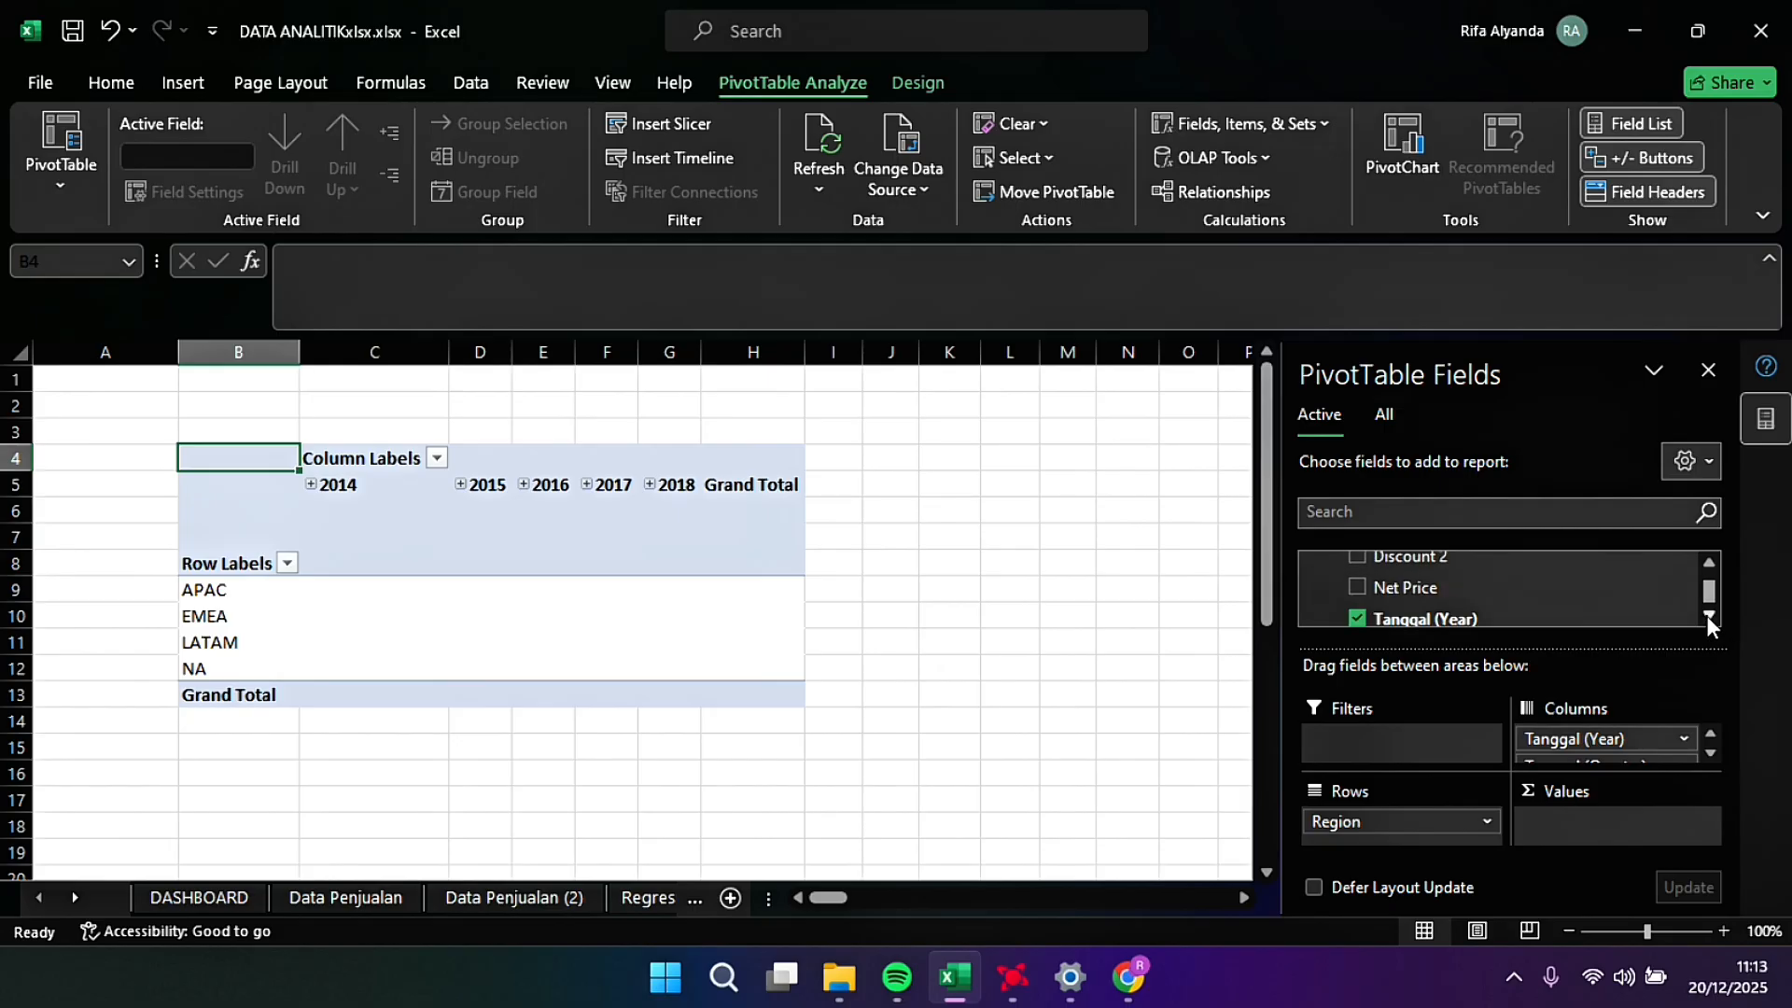
{"action": "left_click", "coordinate": [1360, 586]}
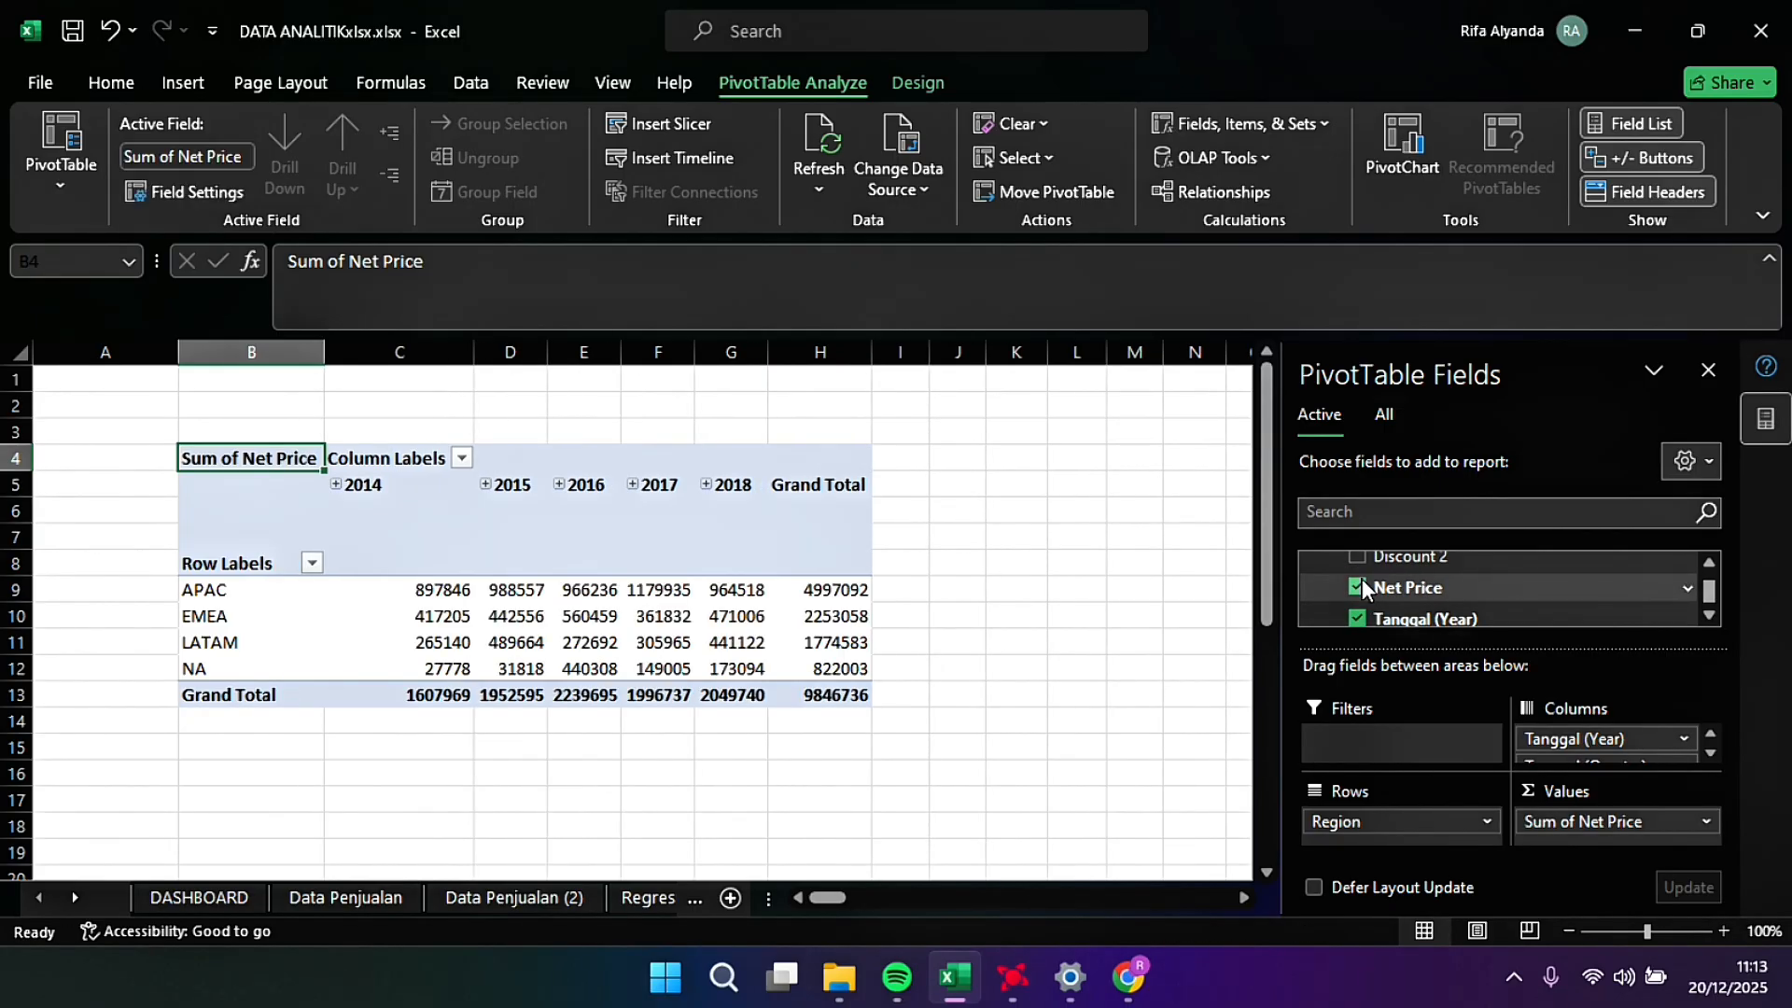
Step: Format the pivot table values in C9:H13, totals included, with the $ English (United States) accounting format
{"action": "left_click", "coordinate": [658, 616]}
{"action": "left_click", "coordinate": [443, 590]}
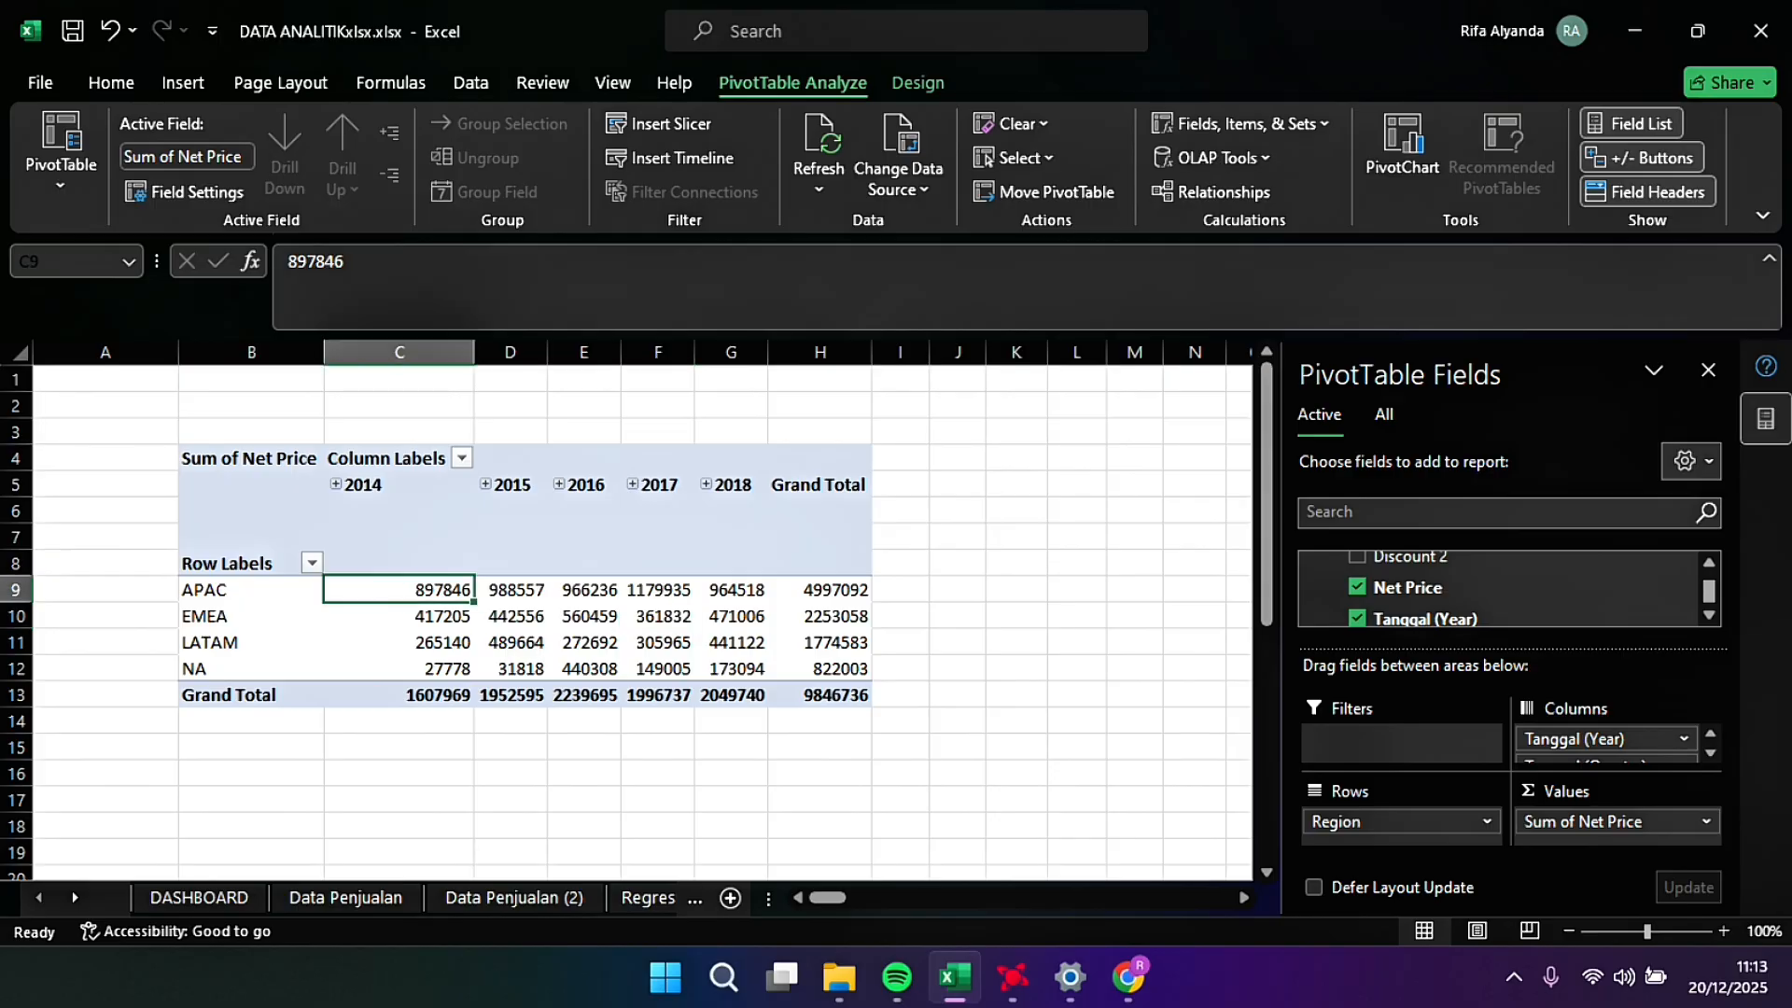
{"action": "left_click_drag", "start_coordinate": [444, 590], "coordinate": [840, 696]}
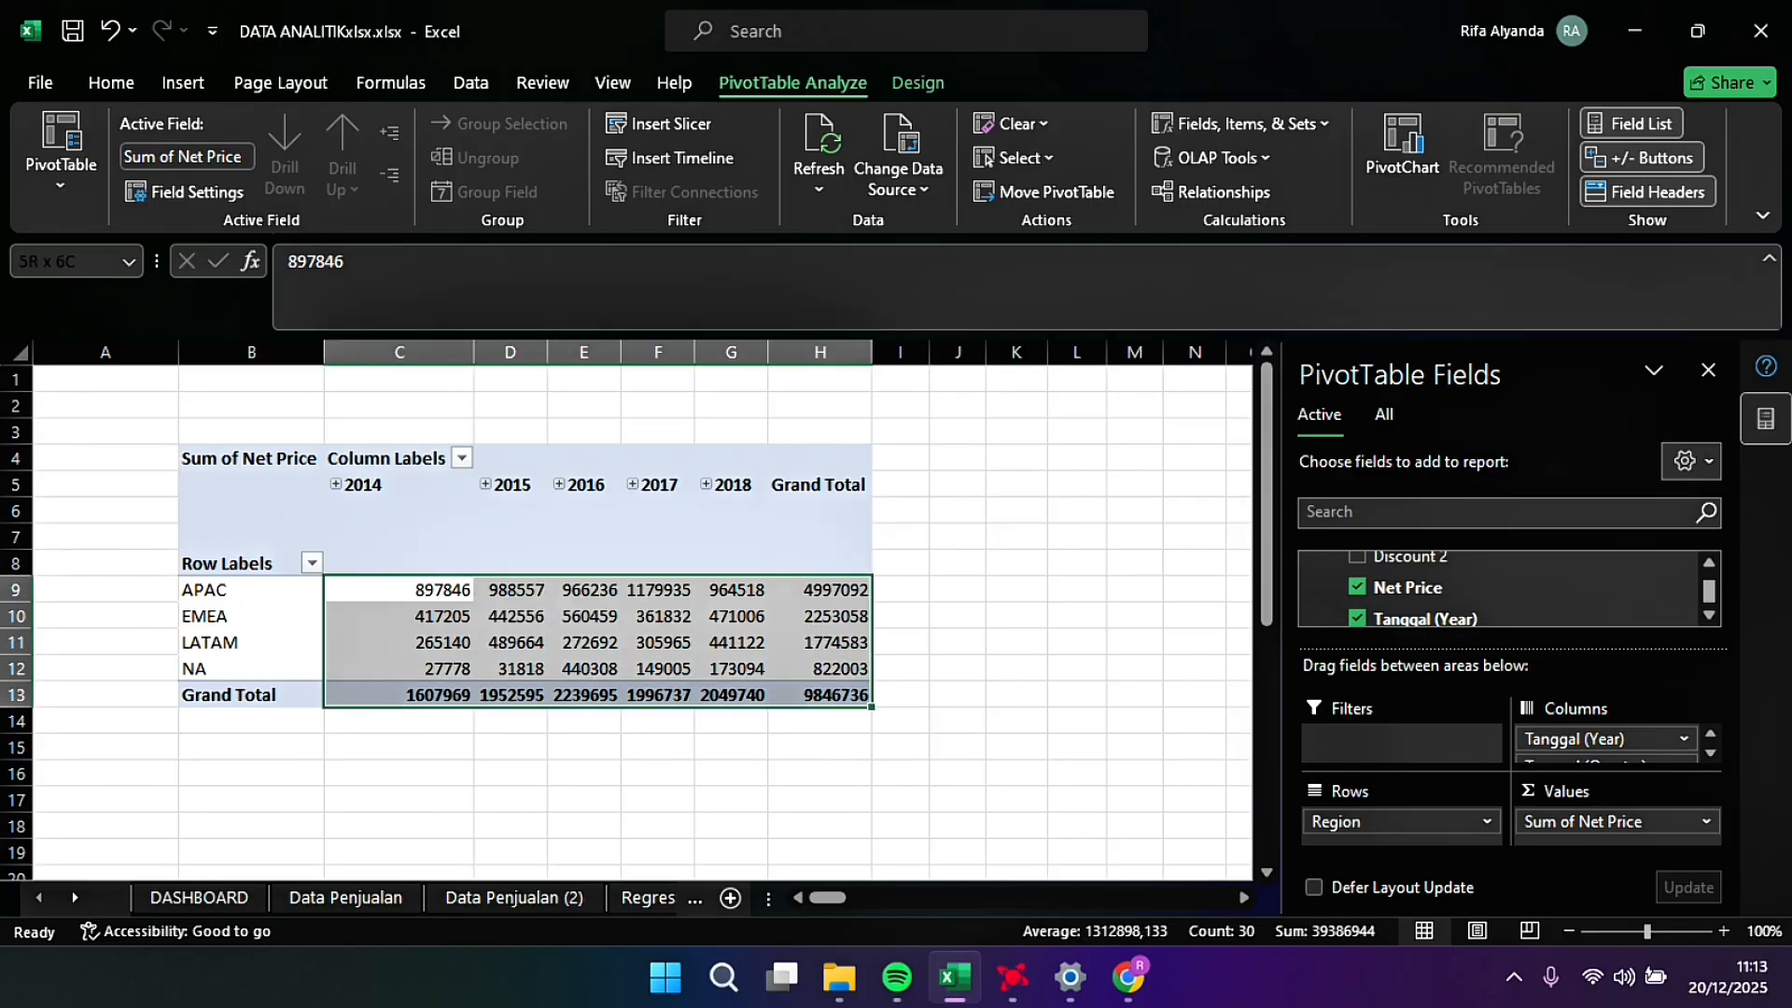
{"action": "left_click", "coordinate": [111, 82]}
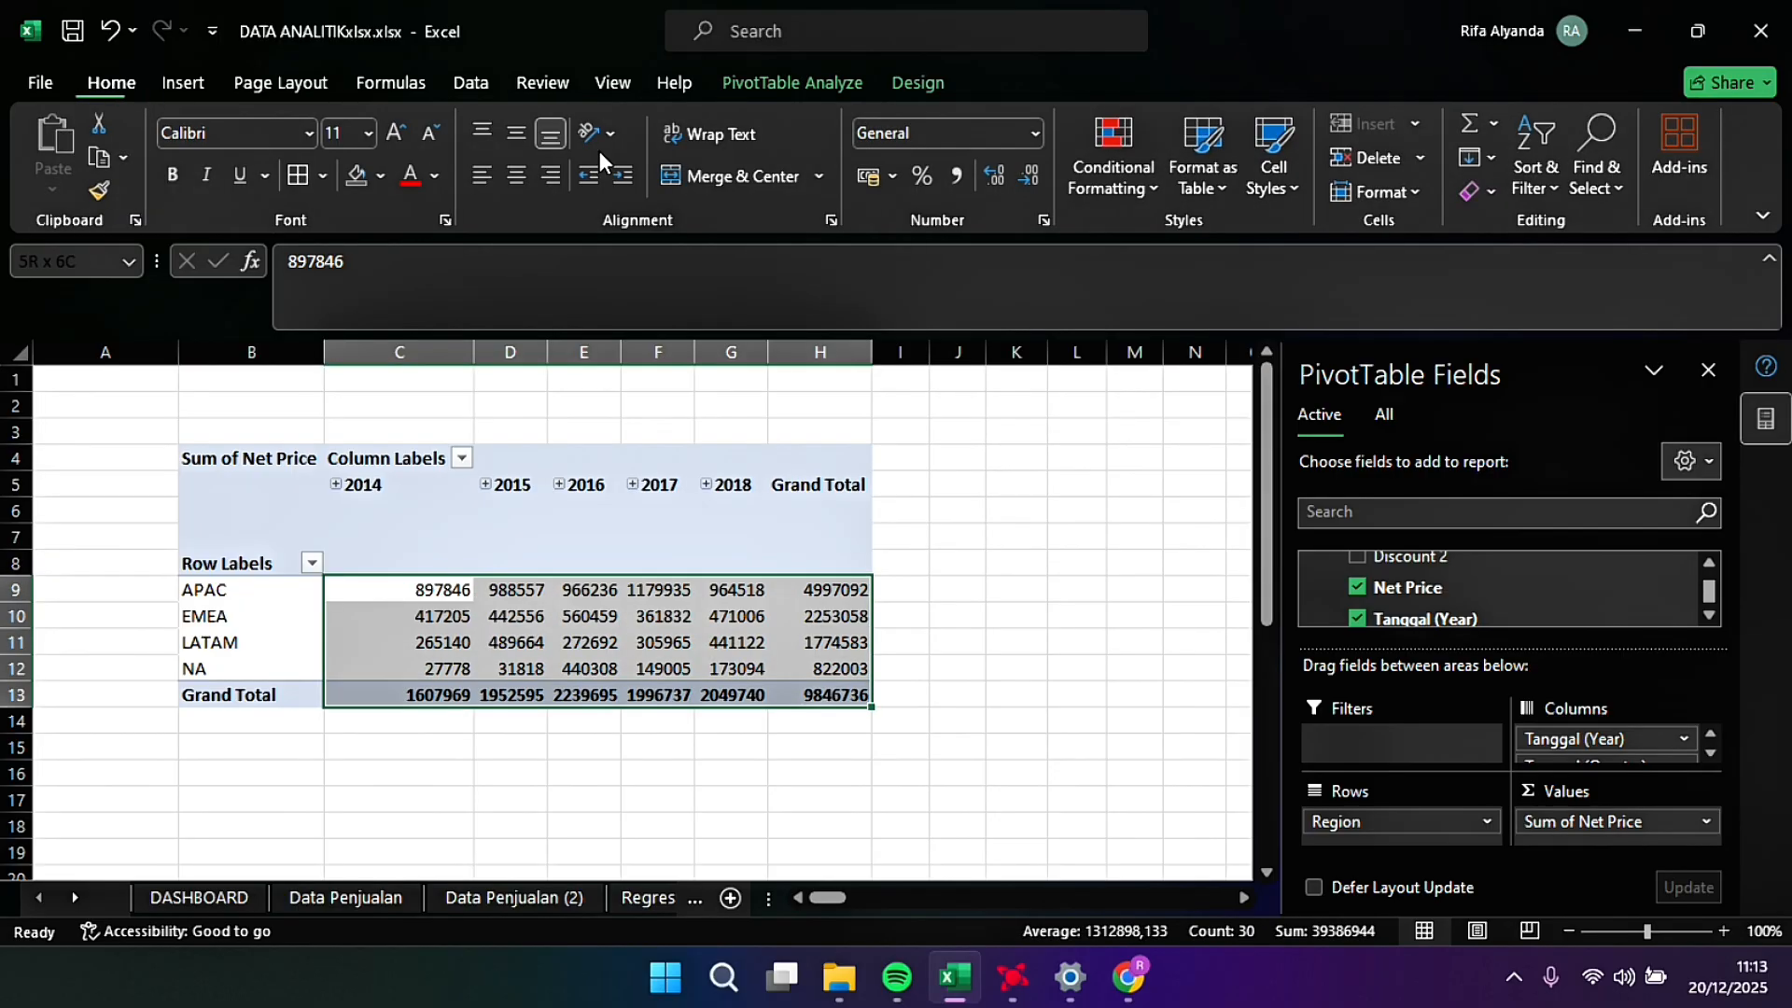
{"action": "left_click", "coordinate": [892, 177]}
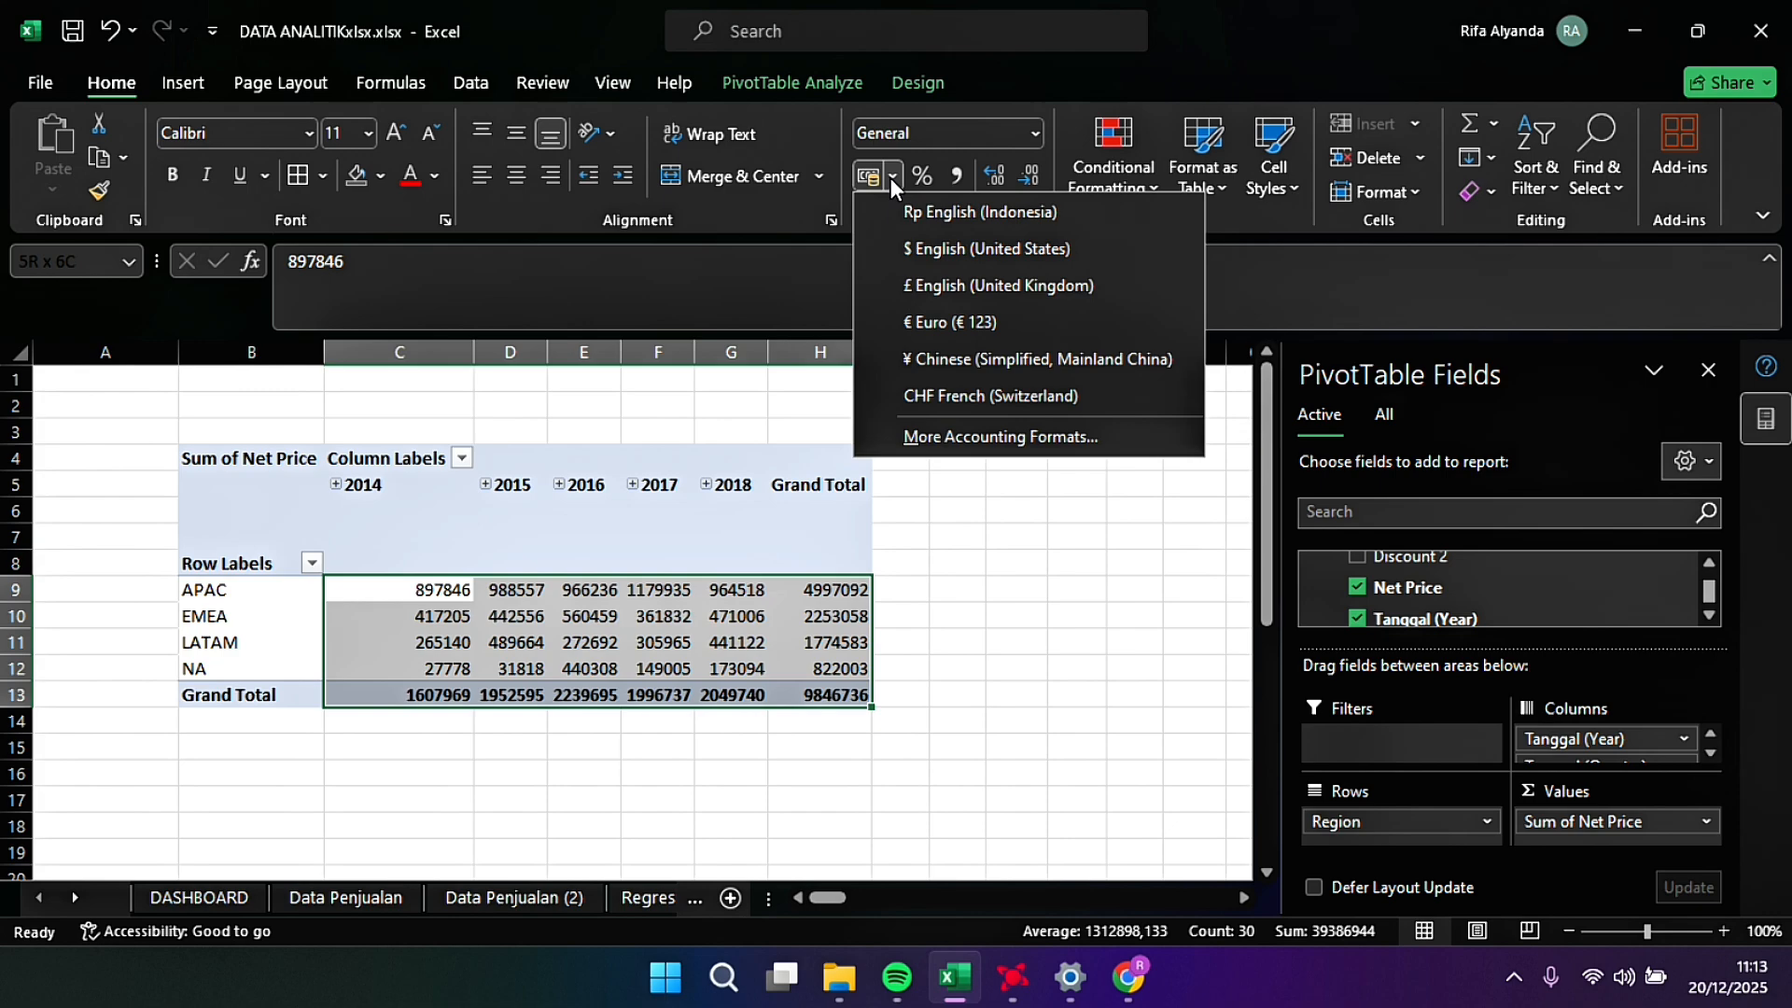
{"action": "left_click", "coordinate": [915, 247]}
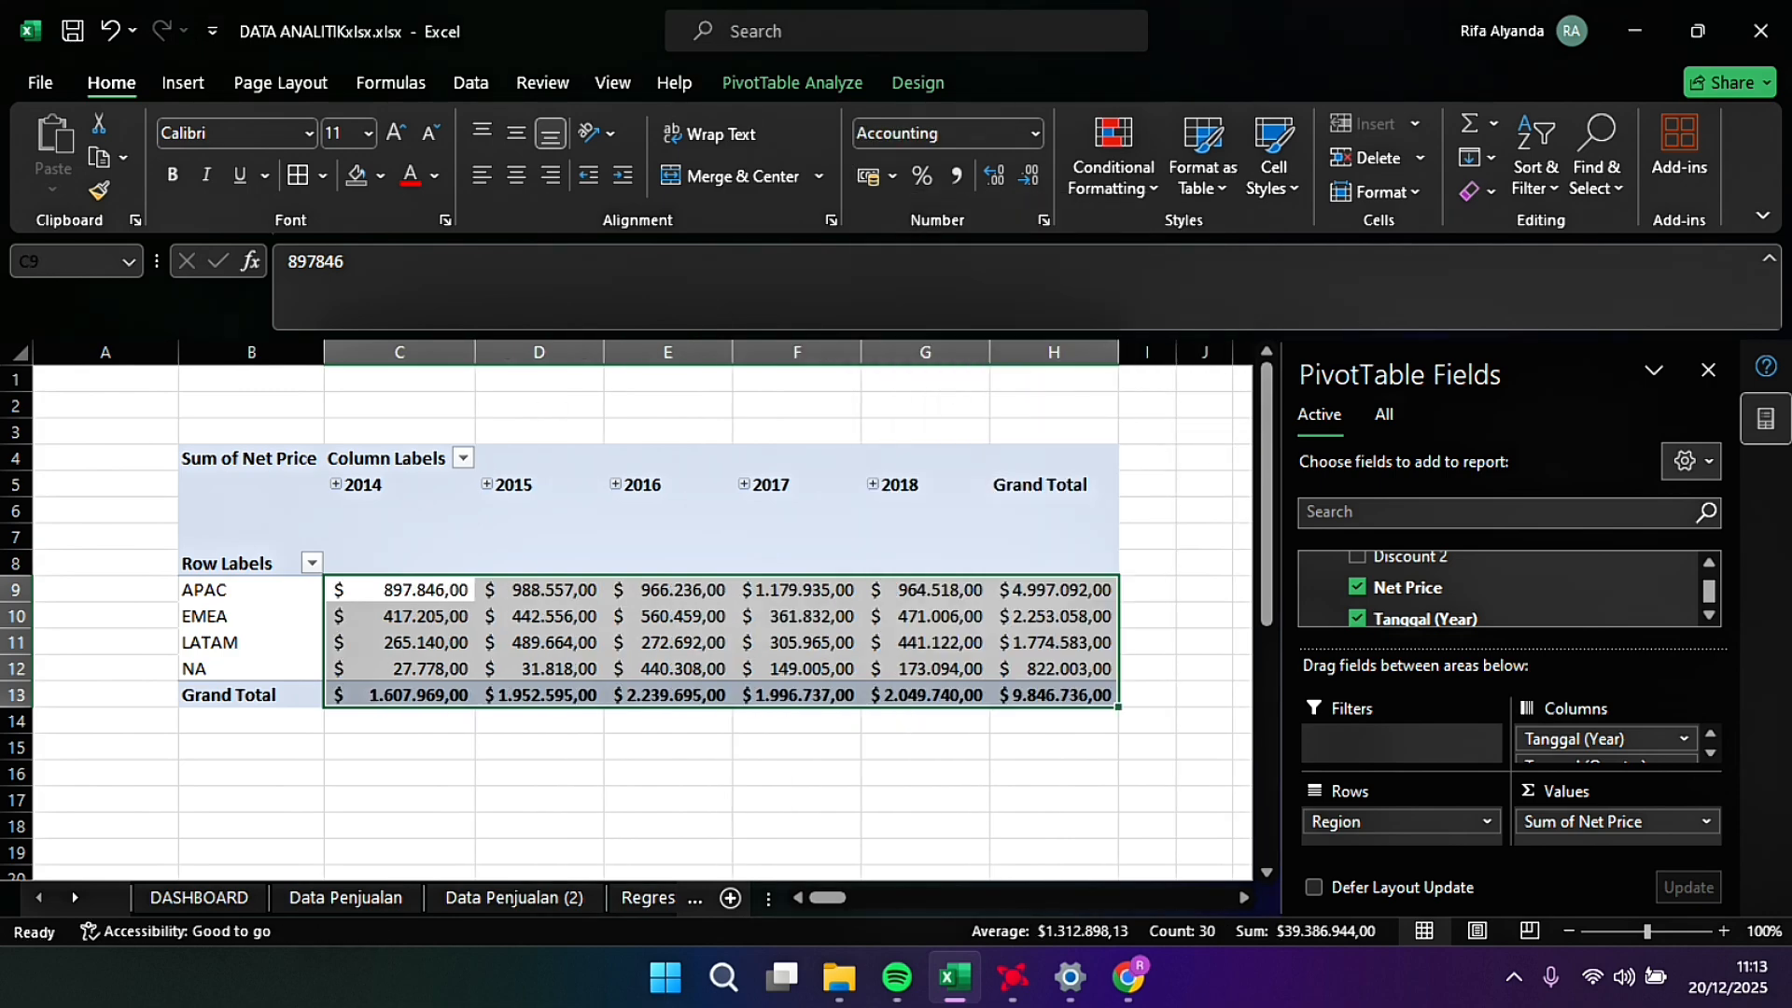
Step: Enter the year headings 2015, 2016, 2017 and 2018 in J5:M5, beside the pivot table
{"action": "scroll", "coordinate": [644, 616], "scroll_direction": "right", "scroll_amount": 3}
{"action": "left_click", "coordinate": [789, 495]}
{"action": "type", "text": "2015"}
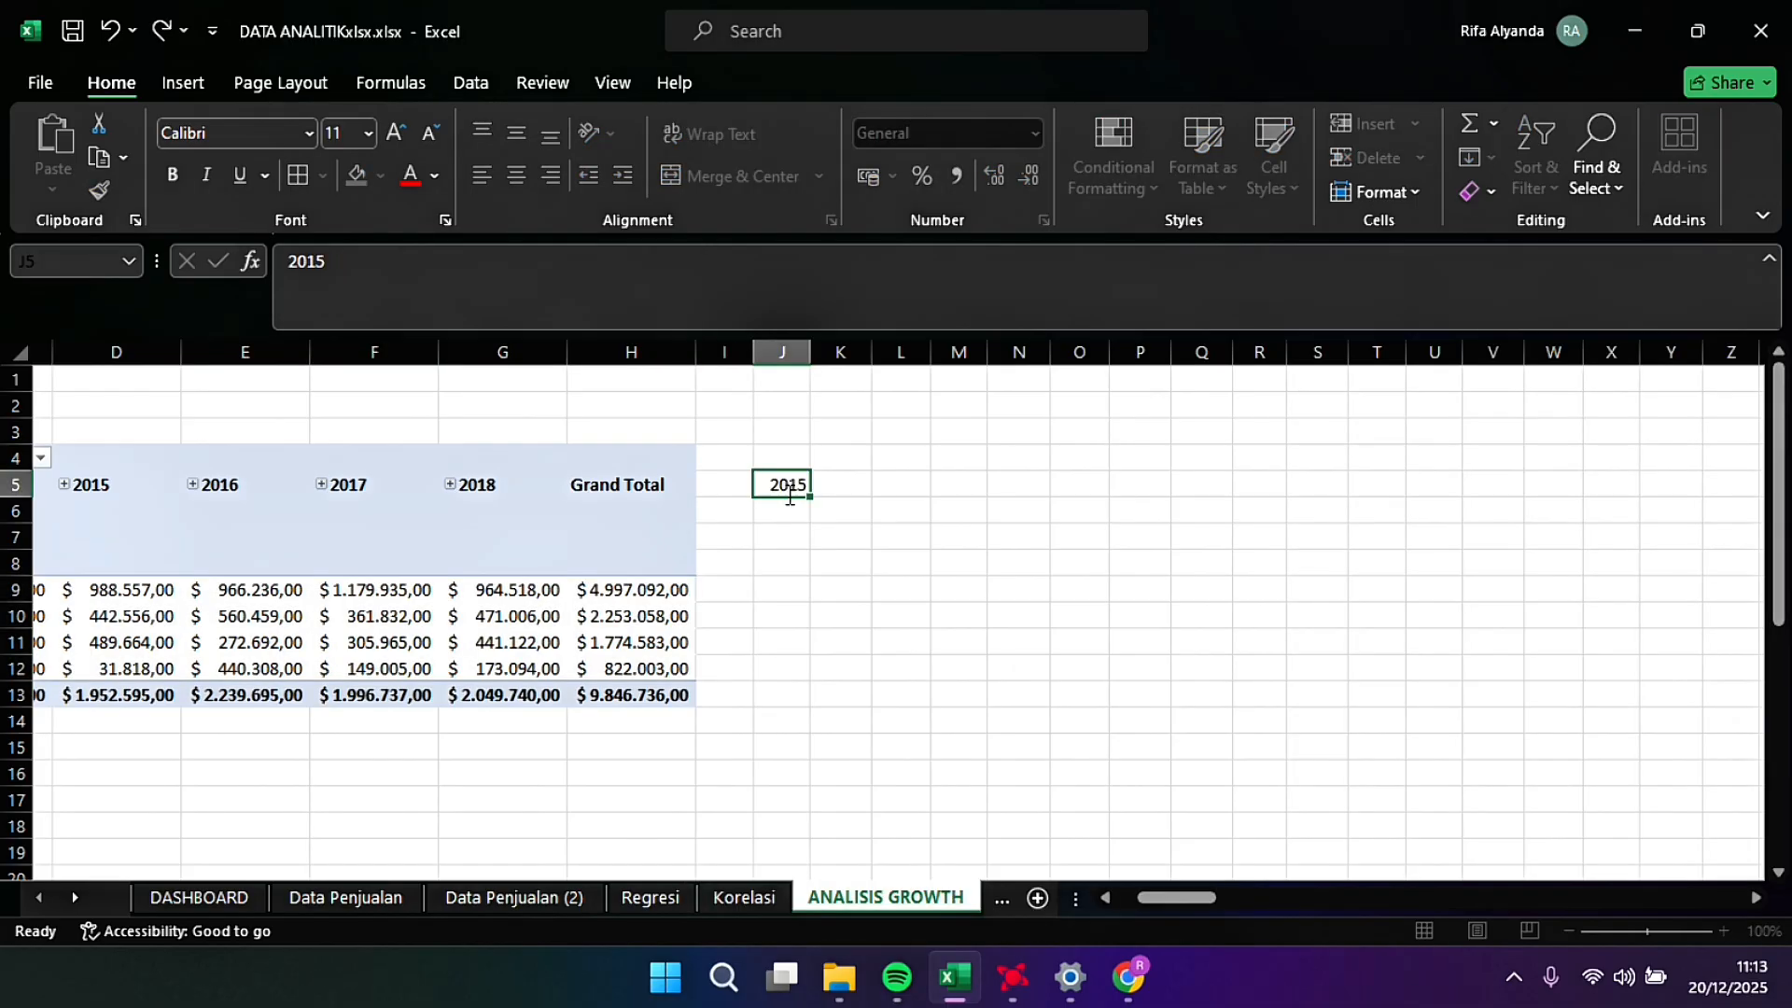
{"action": "key", "text": "Tab"}
{"action": "type", "text": "2016"}
{"action": "key", "text": "Tab"}
{"action": "type", "text": "201"}
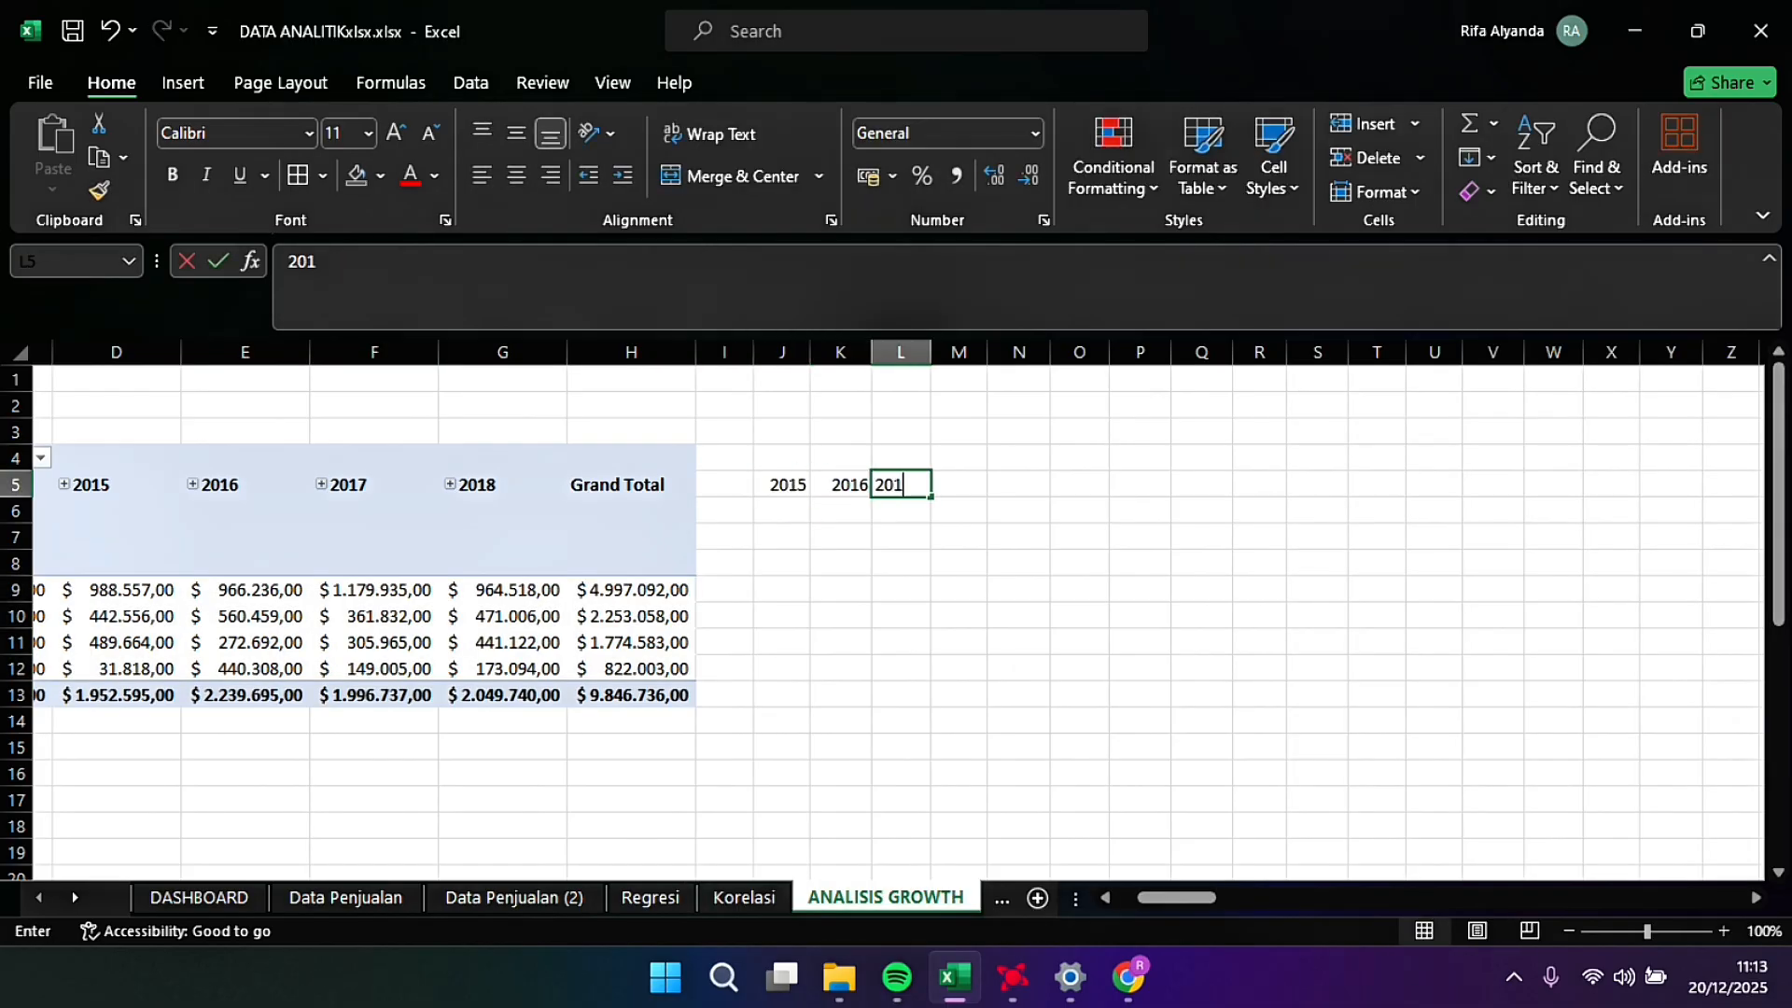
{"action": "type", "text": "7"}
{"action": "key", "text": "Tab"}
{"action": "type", "text": "2018"}
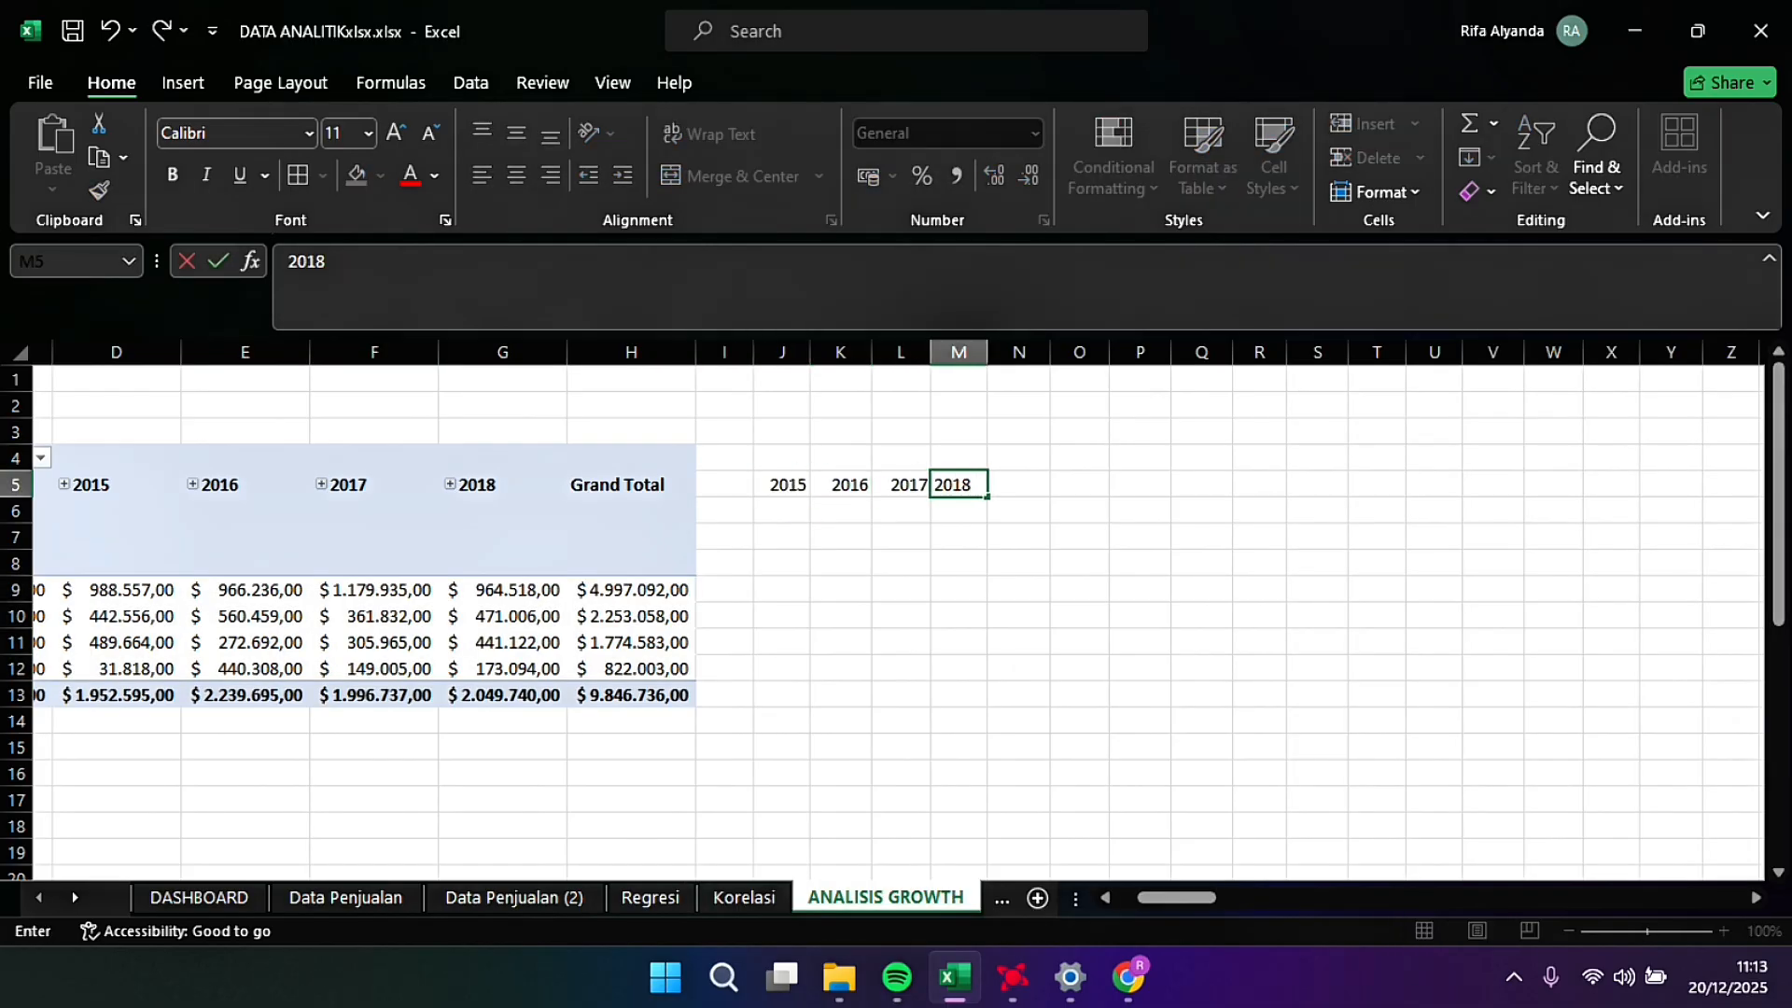
{"action": "key", "text": "Left"}
{"action": "key", "text": "Left"}
{"action": "key", "text": "Left"}
{"action": "key", "text": "Down"}
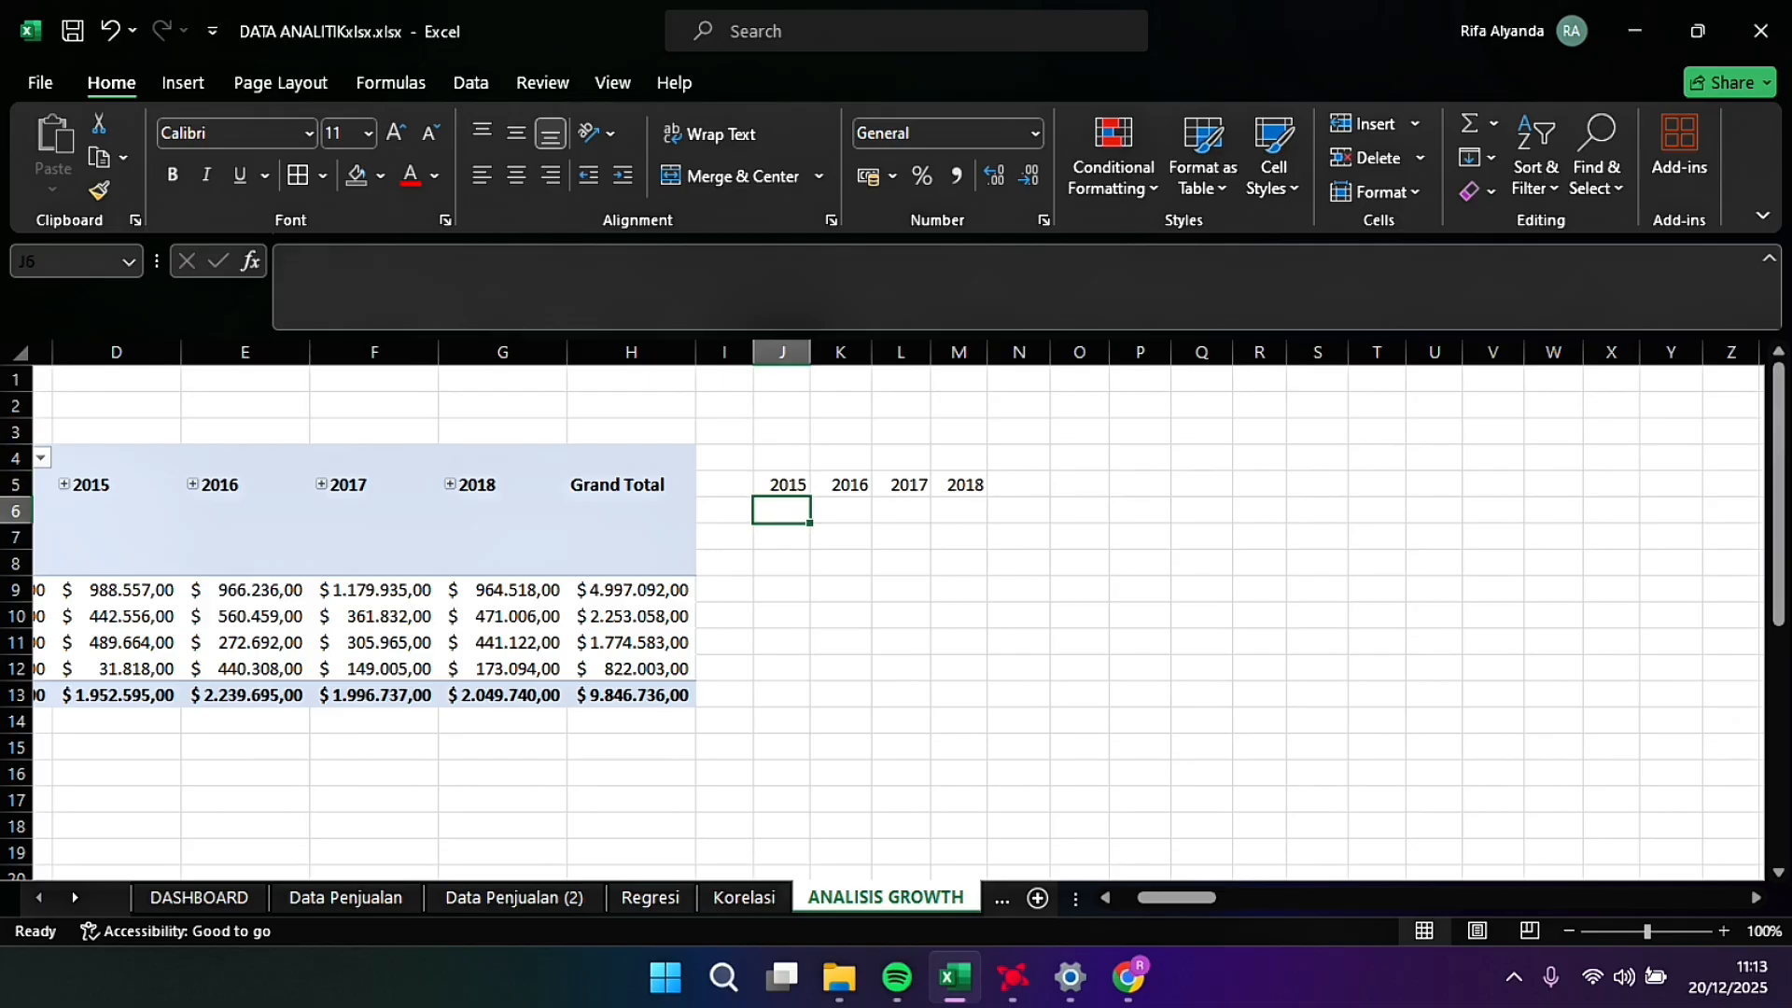
{"action": "key", "text": "Left"}
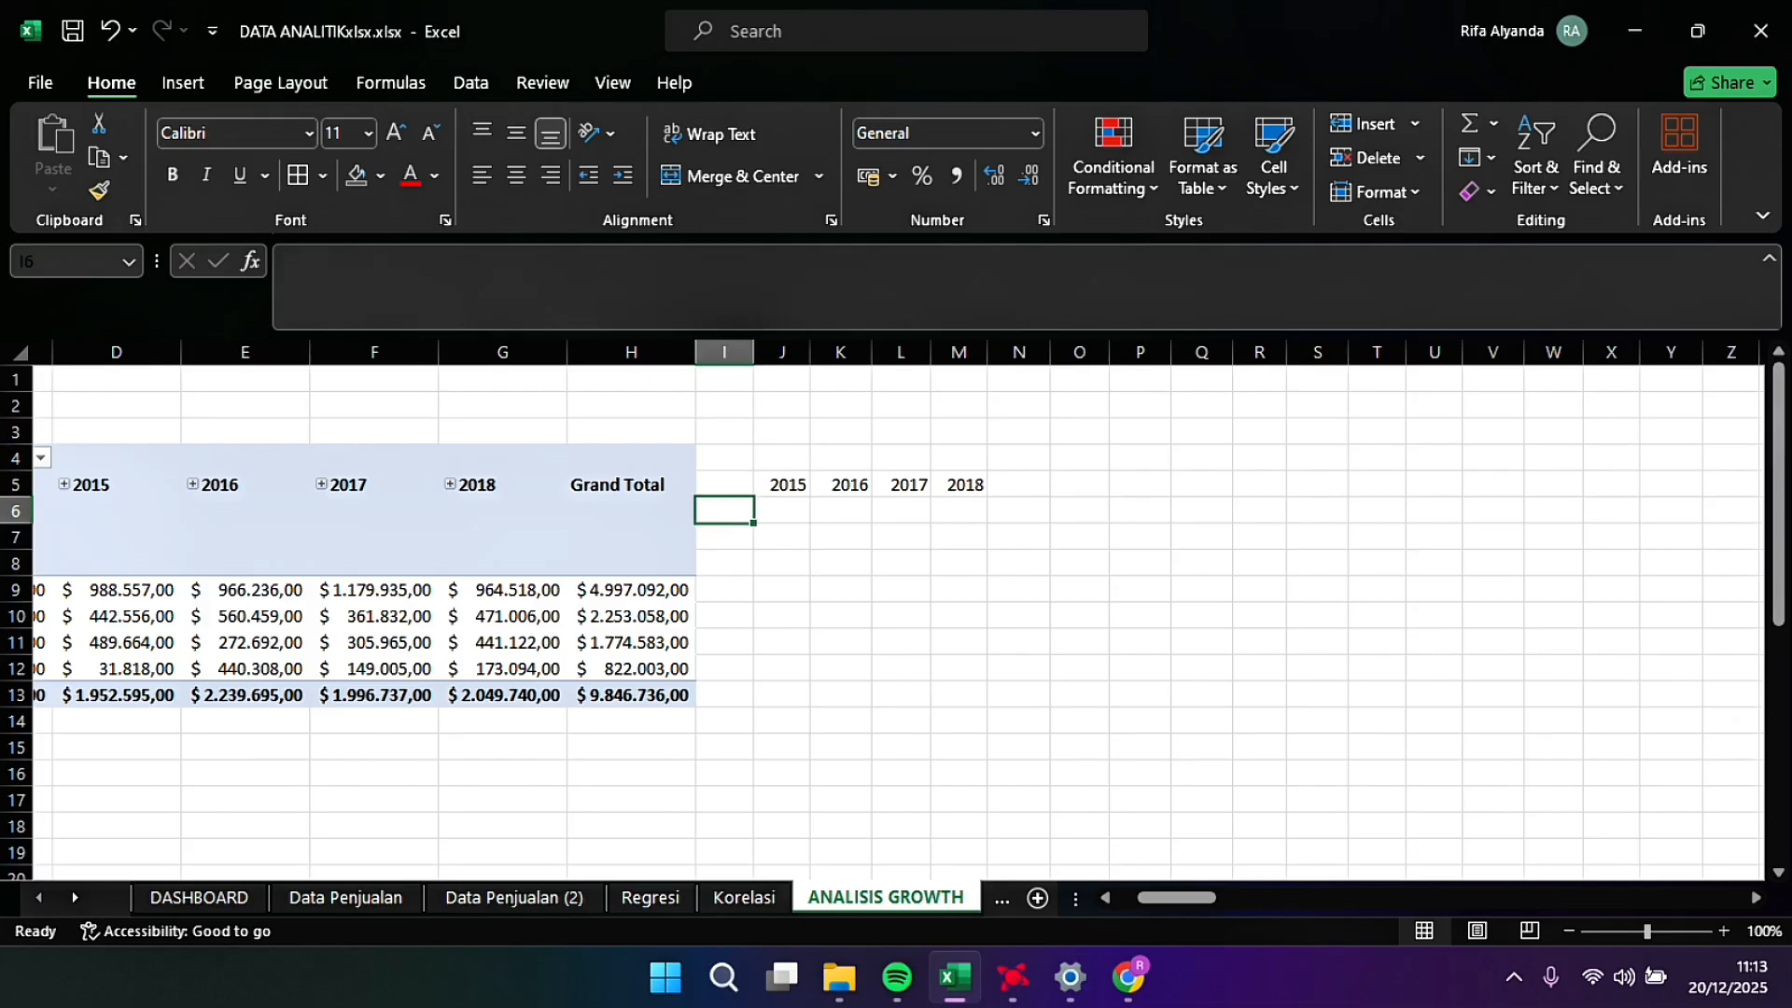
Step: Rename the pivot table's Row Labels heading in B8 to Region
{"action": "scroll", "coordinate": [896, 616], "scroll_direction": "left", "scroll_amount": 3}
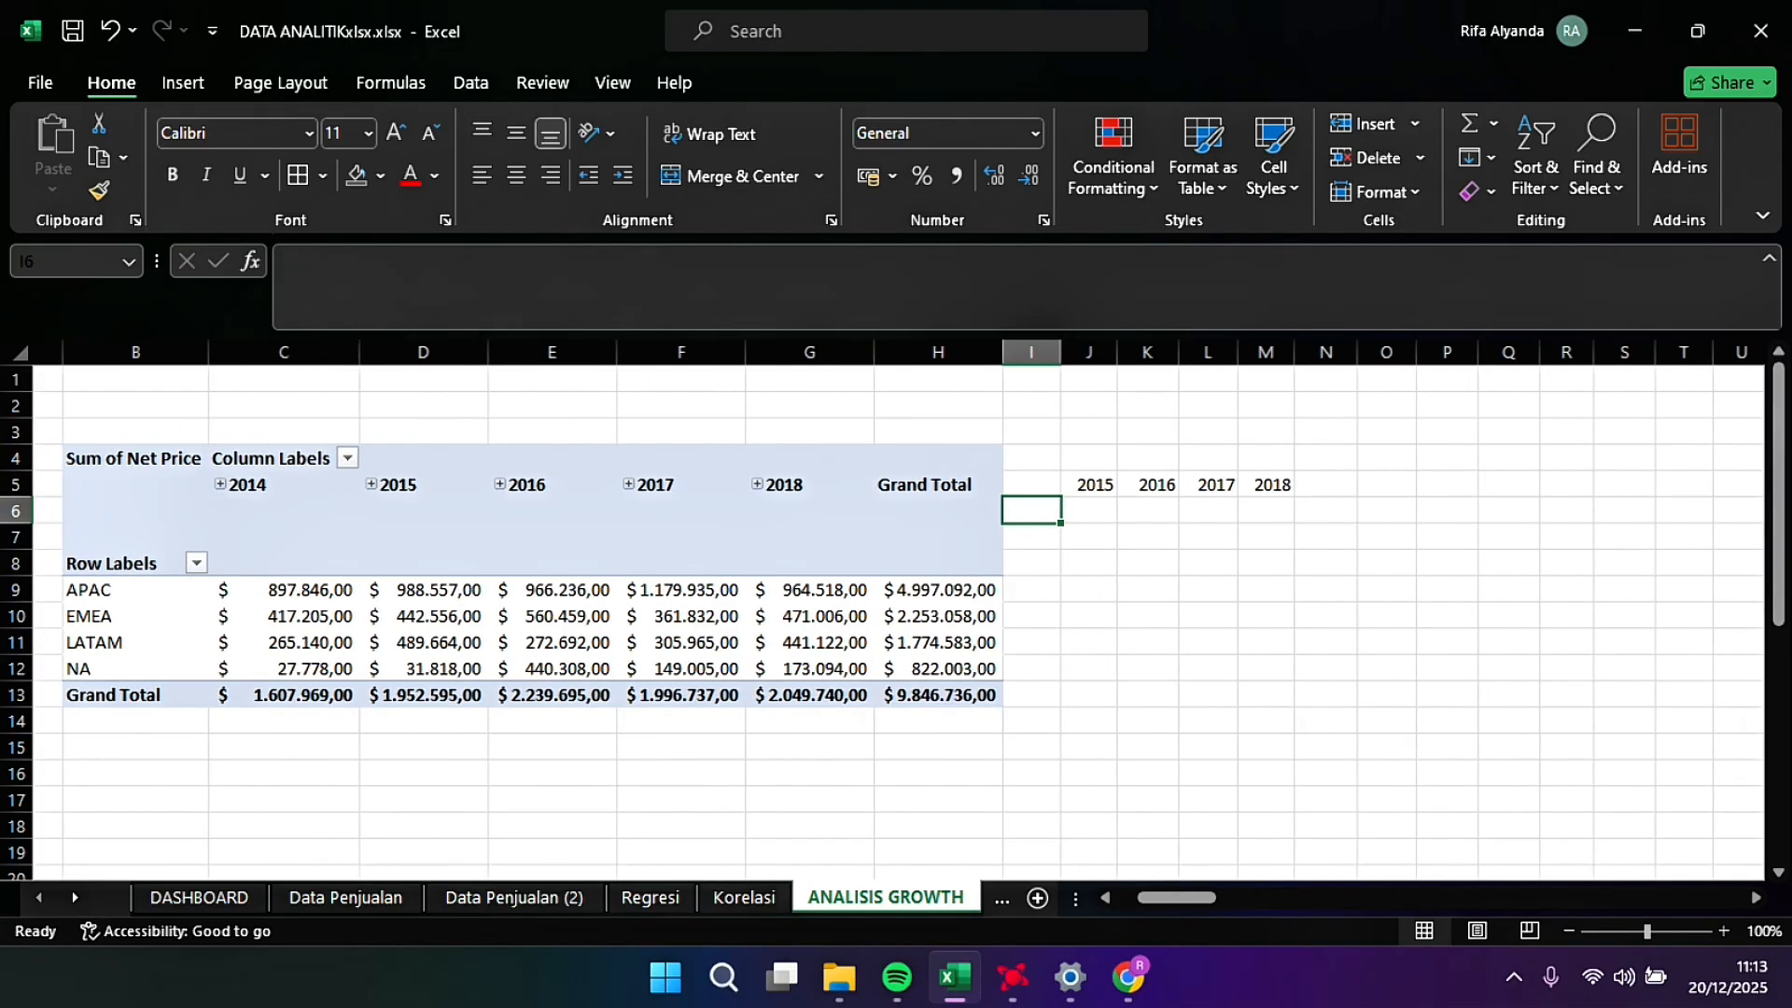
{"action": "scroll", "coordinate": [896, 616], "scroll_direction": "right", "scroll_amount": 1}
{"action": "scroll", "coordinate": [896, 616], "scroll_direction": "left", "scroll_amount": 2}
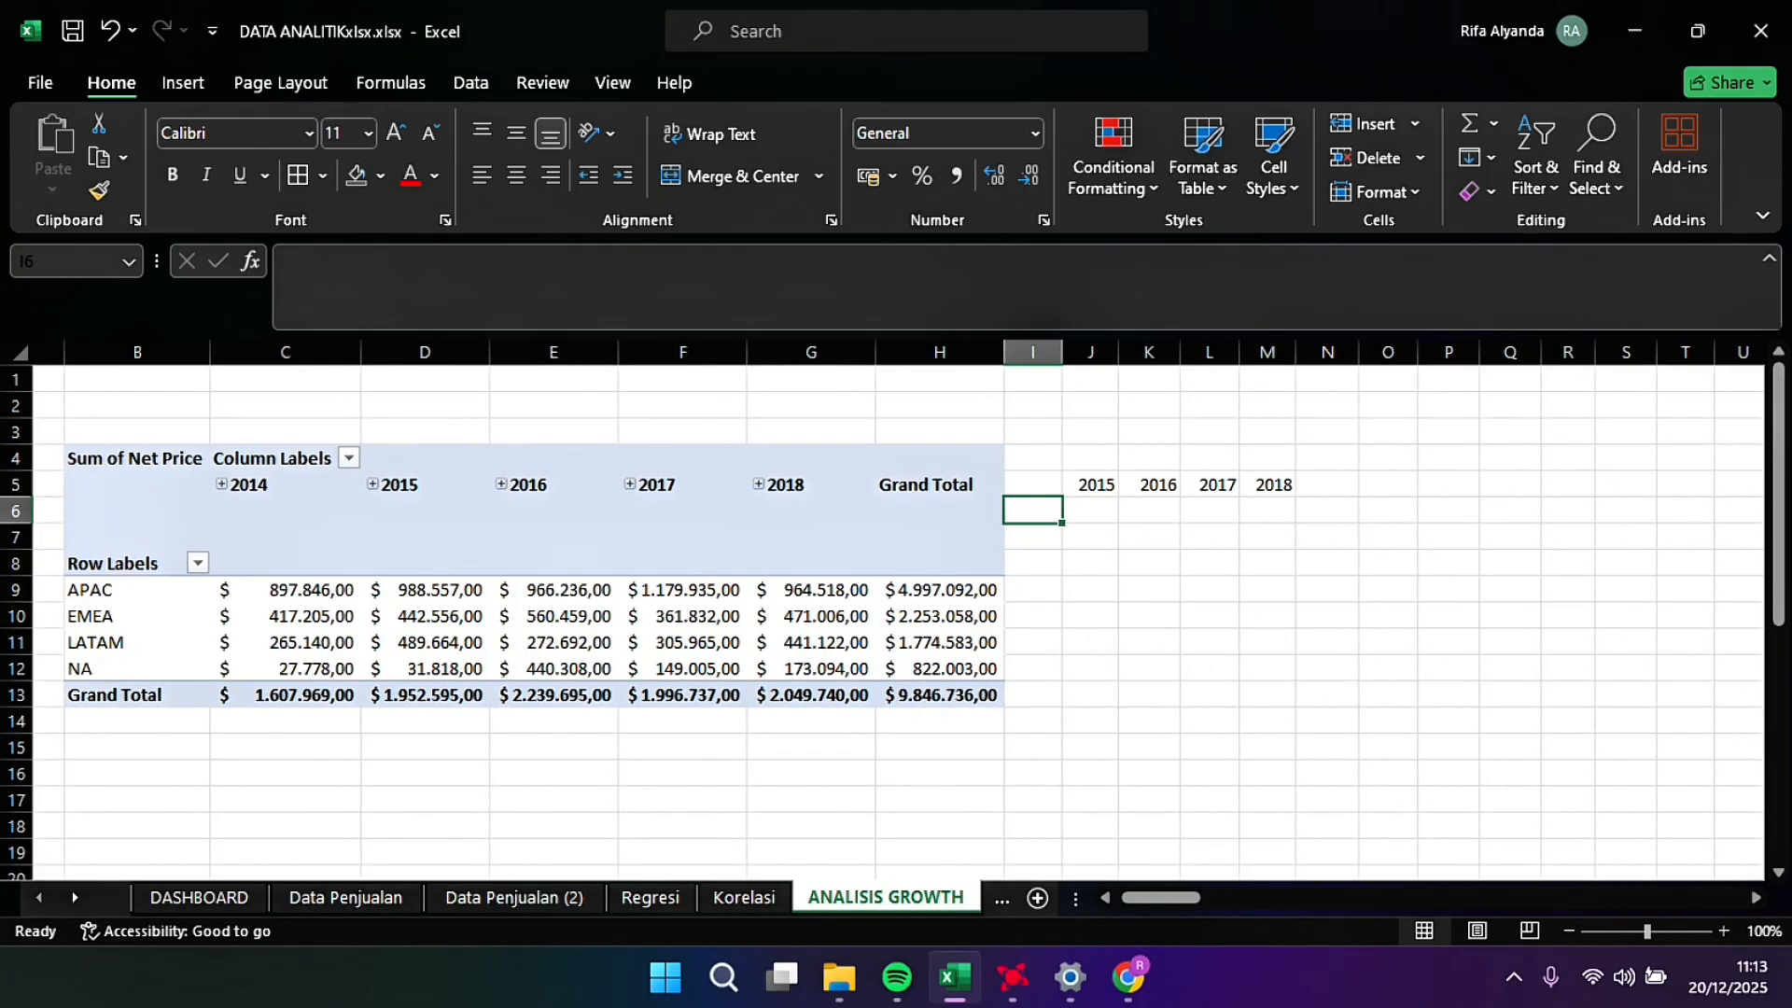
{"action": "left_click", "coordinate": [125, 563]}
{"action": "double_click", "coordinate": [124, 563]}
{"action": "key", "text": "ctrl+a"}
{"action": "key", "text": "BackSpace"}
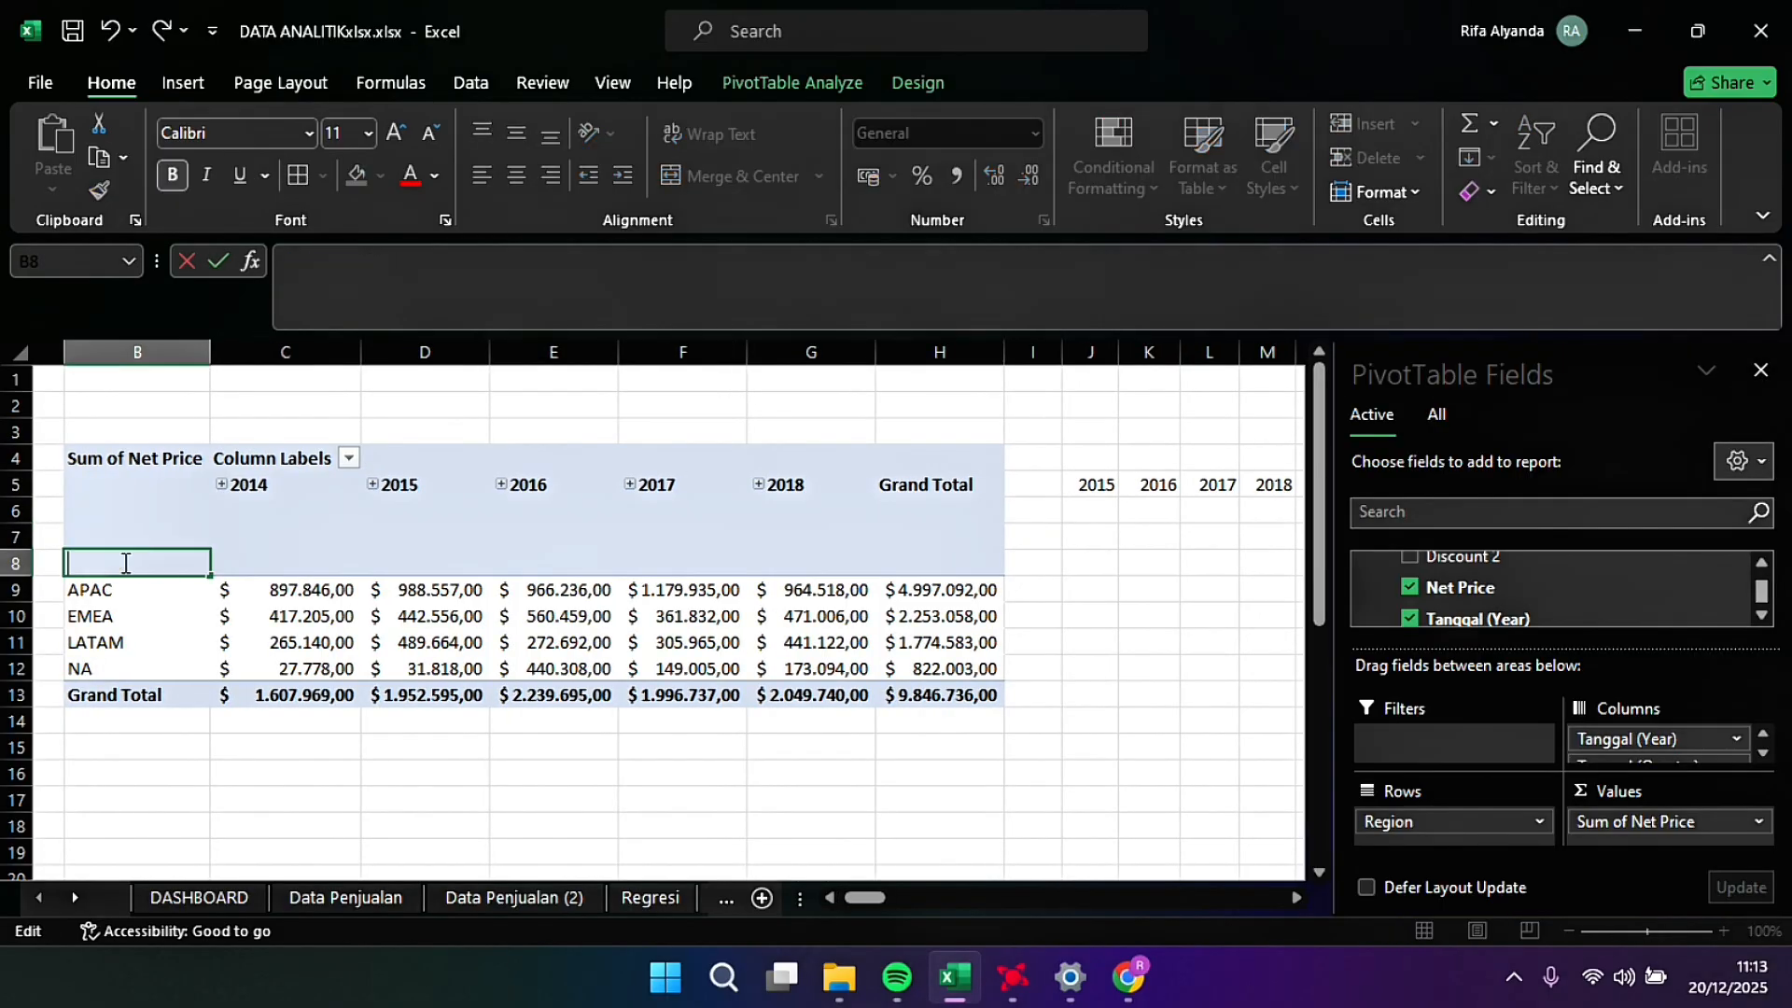
{"action": "type", "text": "rEGION"}
{"action": "key", "text": "Return"}
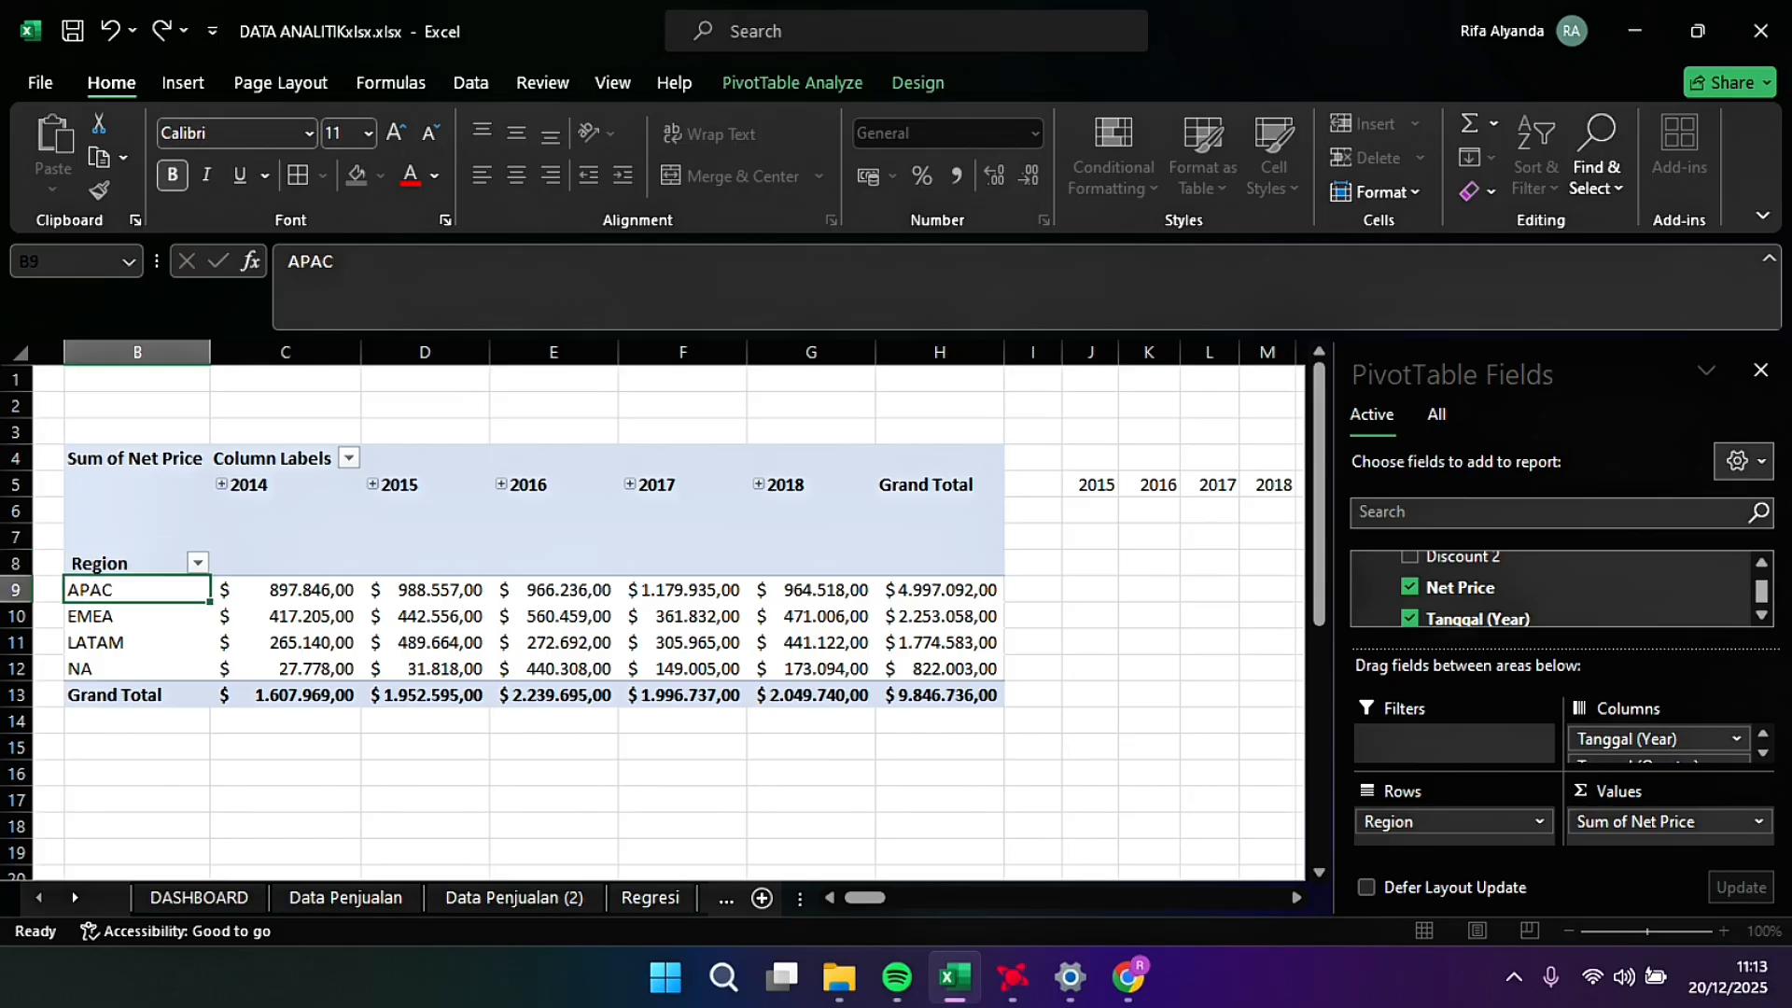
Step: Enter the heading Growth % in the merged cell I4:M4 above the year headings
{"action": "scroll", "coordinate": [709, 560], "scroll_direction": "right", "scroll_amount": 2}
{"action": "left_click", "coordinate": [878, 458]}
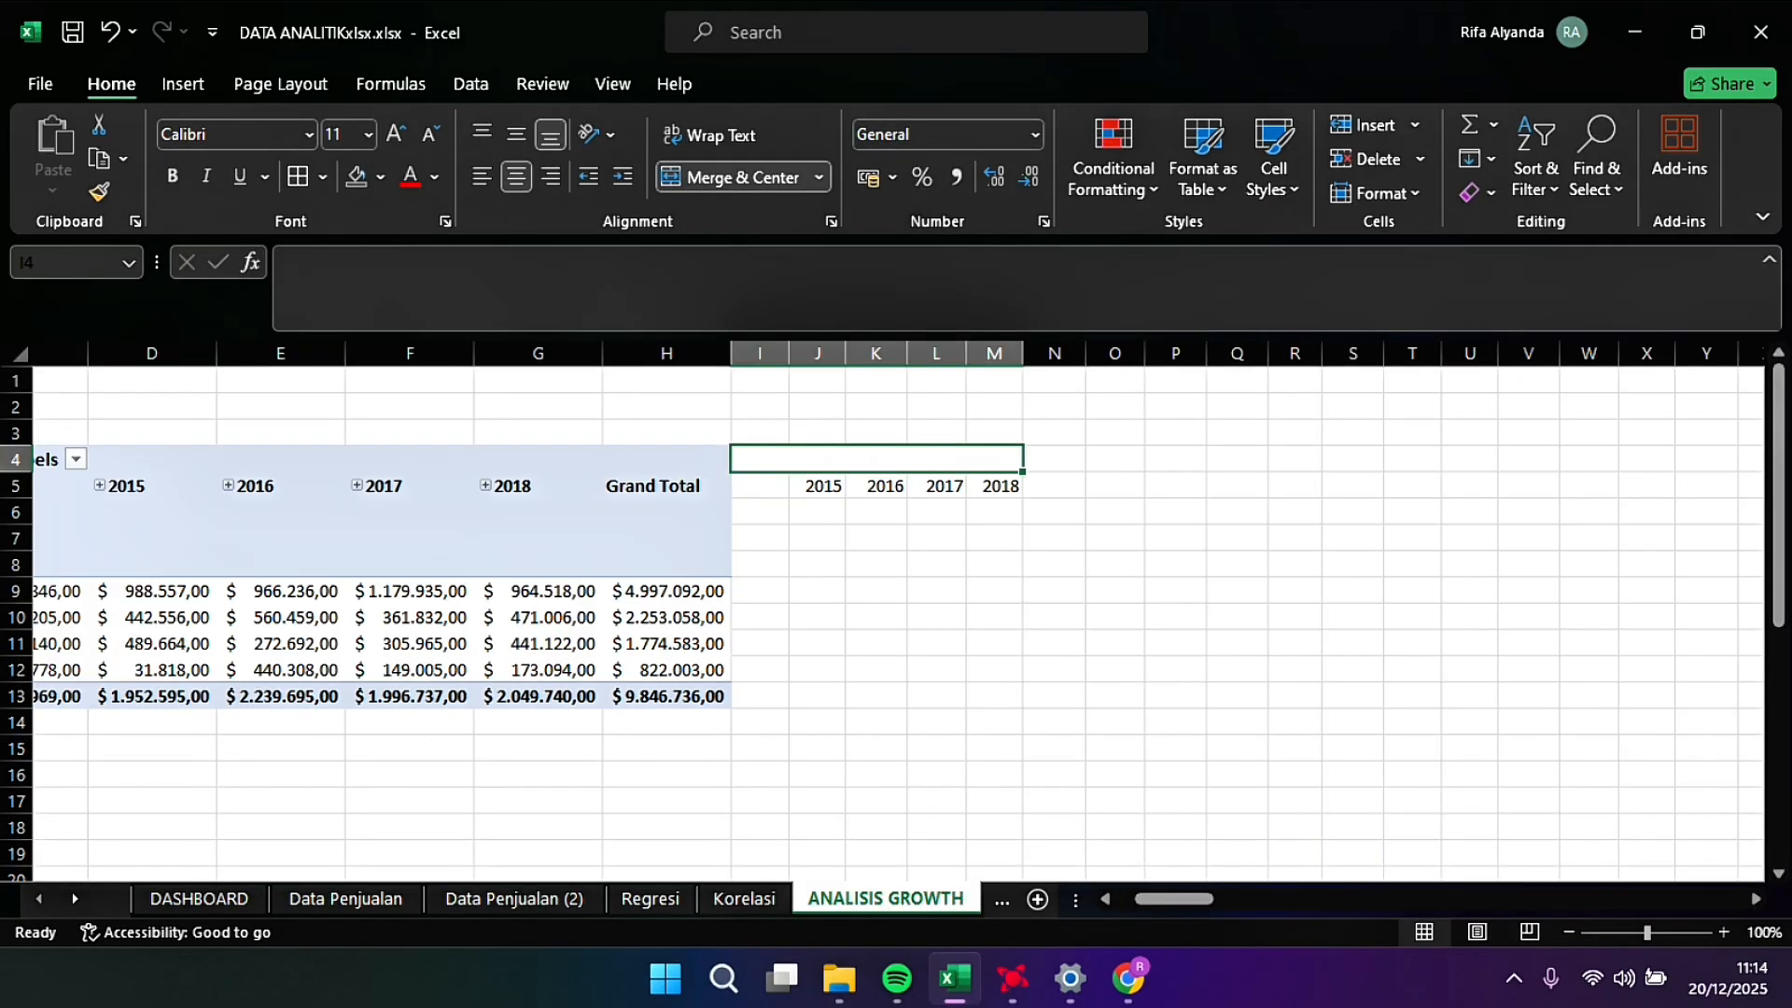
{"action": "type", "text": "Growth"}
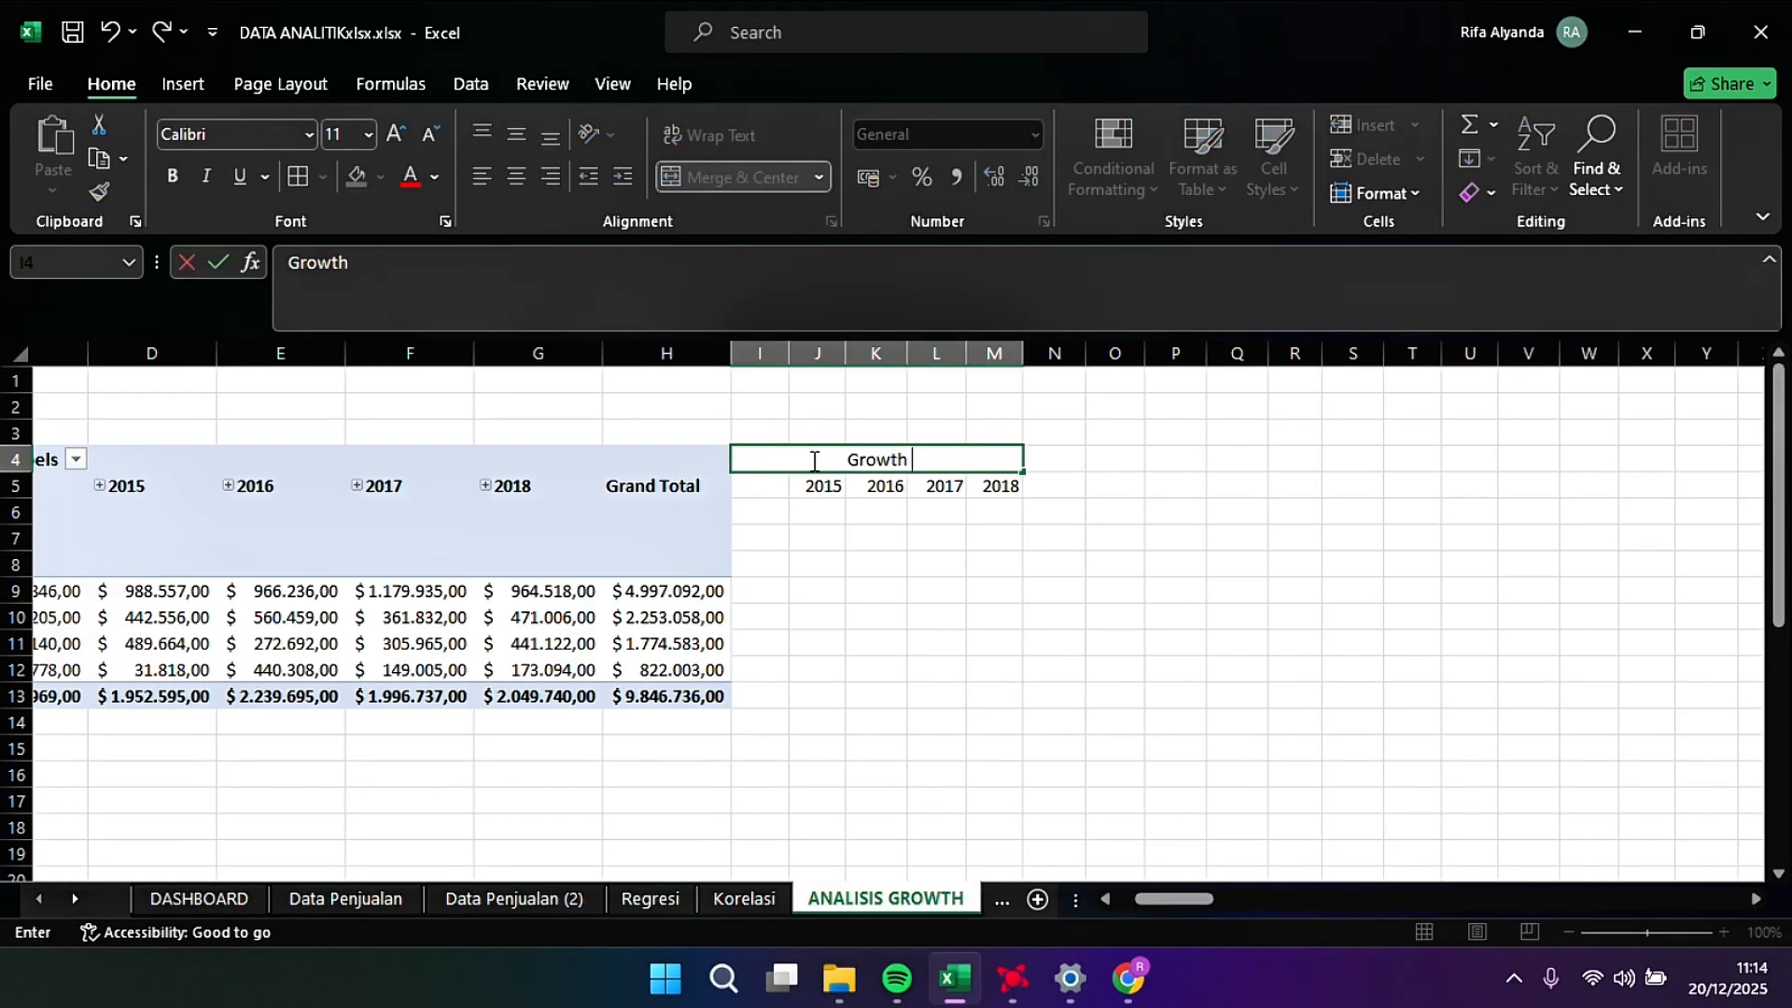
{"action": "type", "text": " %"}
{"action": "key", "text": "Return"}
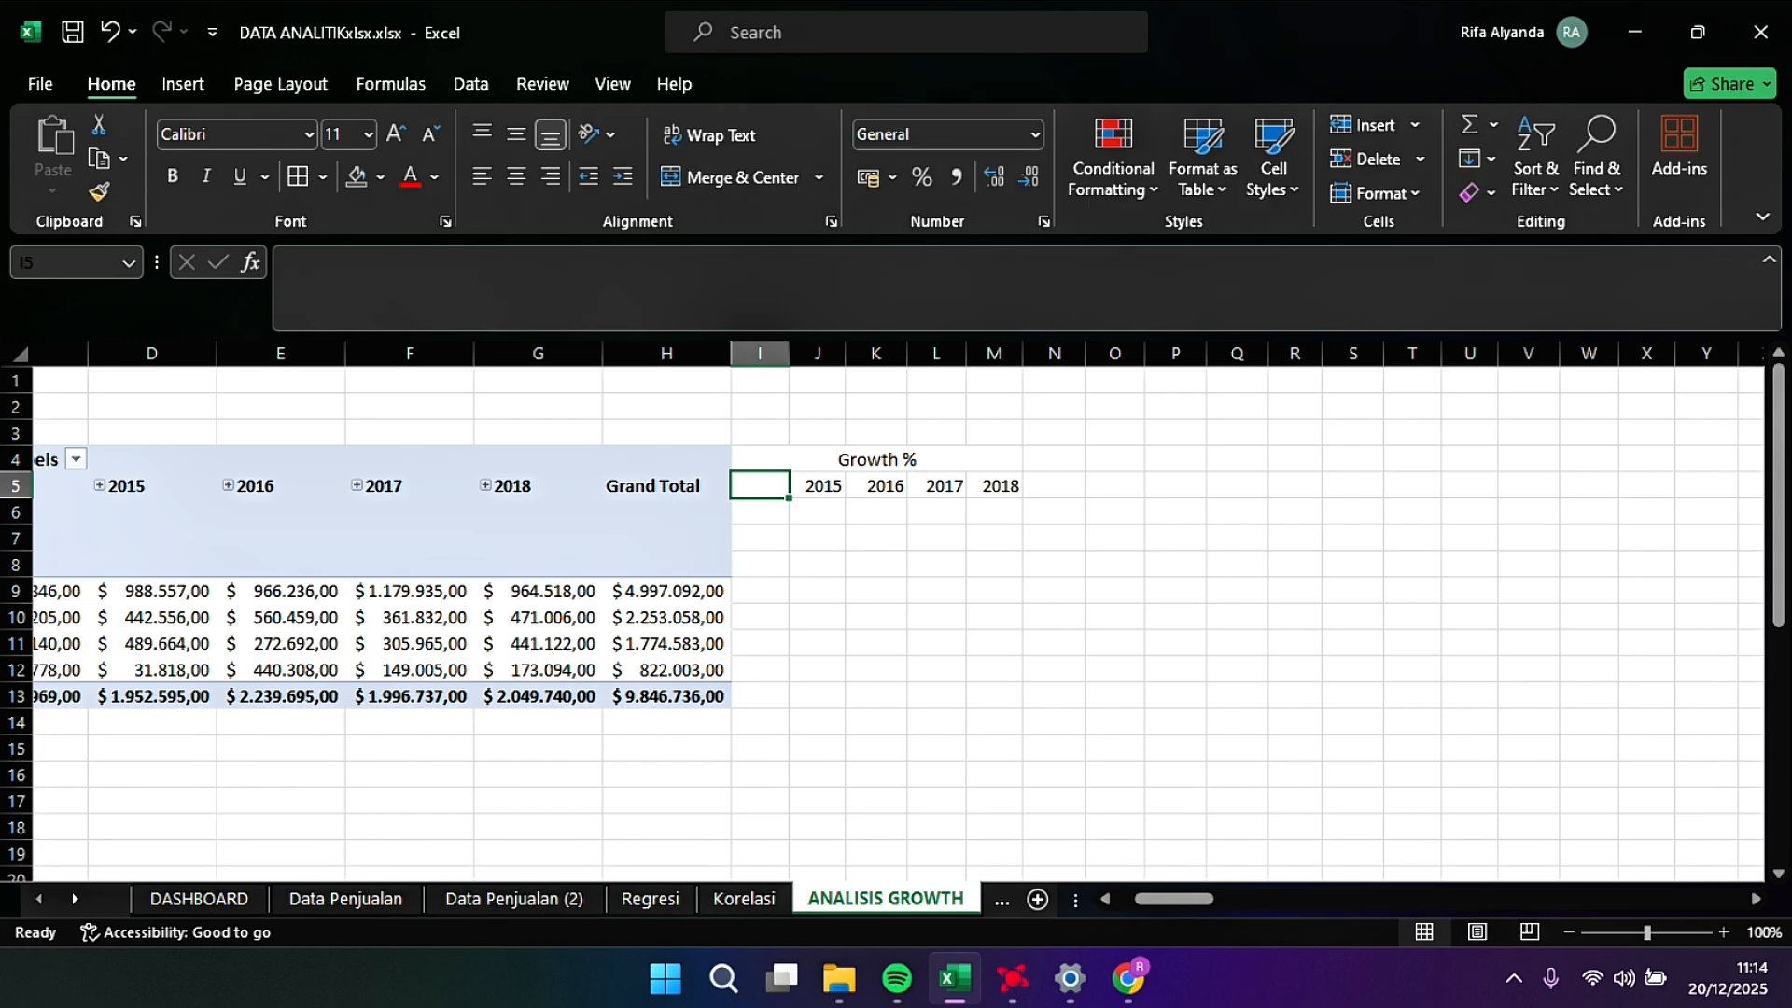
Step: Undo the Growth % heading entry in I4:M4
{"action": "key", "text": "Up"}
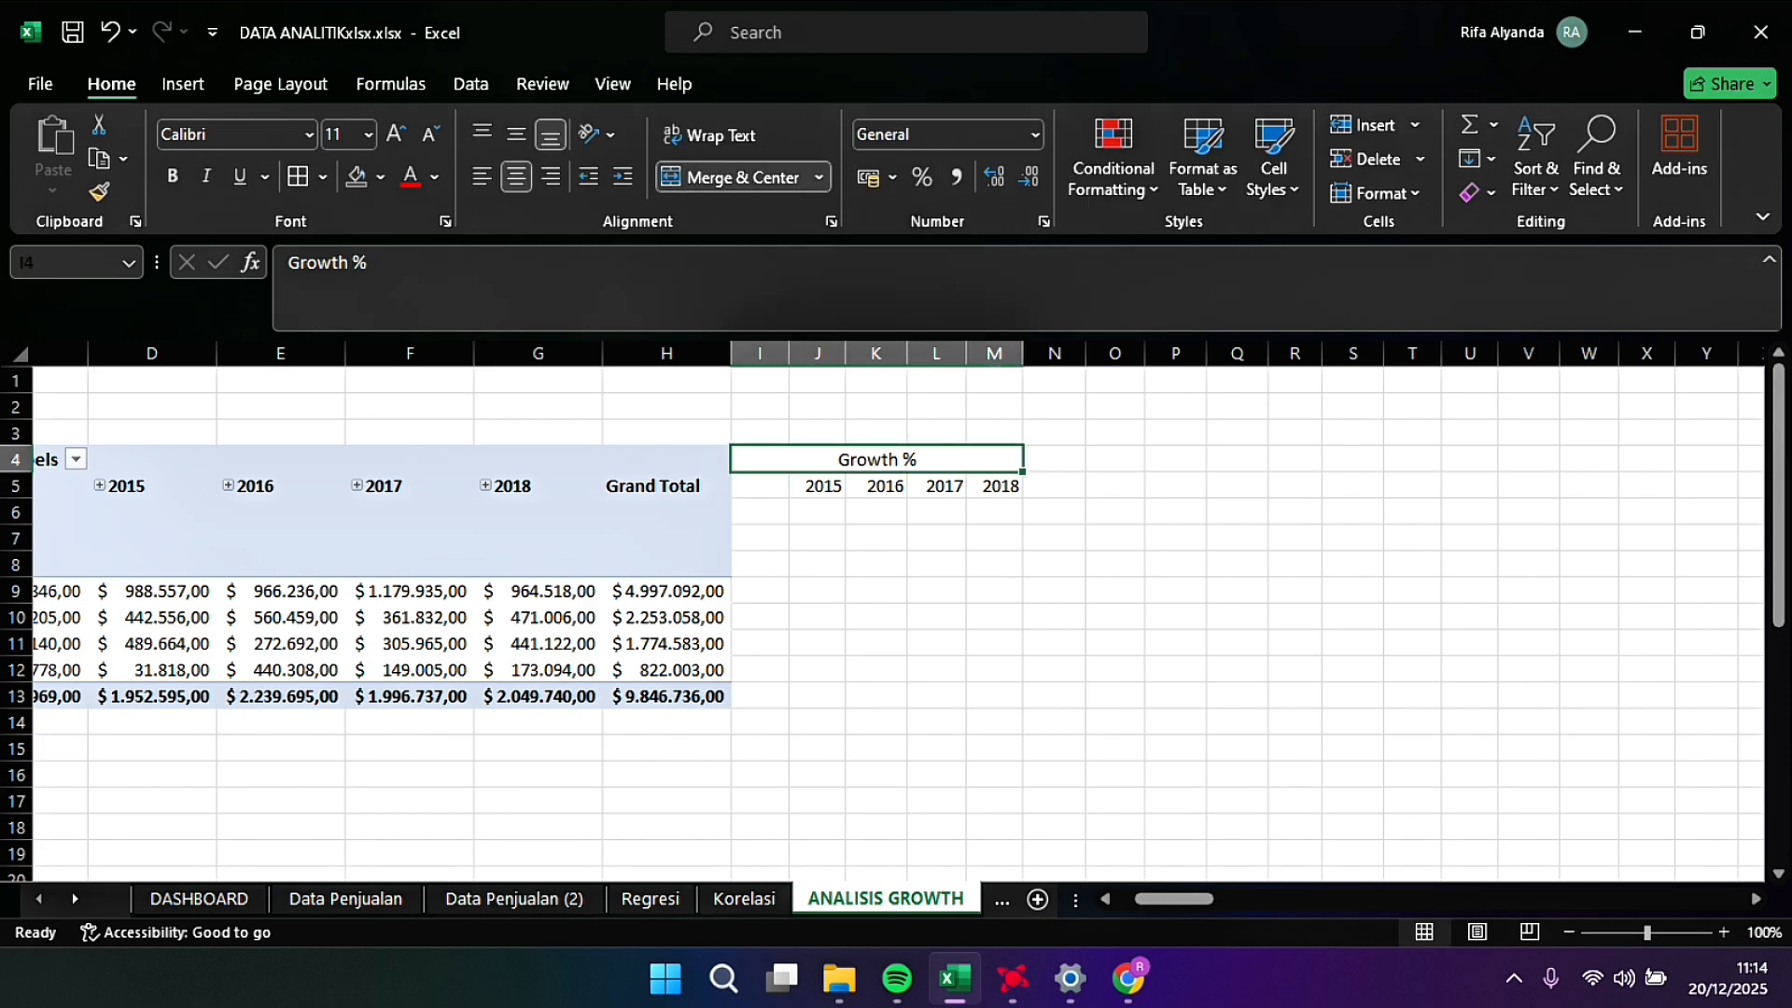
{"action": "key", "text": "ctrl+shift+Down"}
{"action": "left_click", "coordinate": [797, 456]}
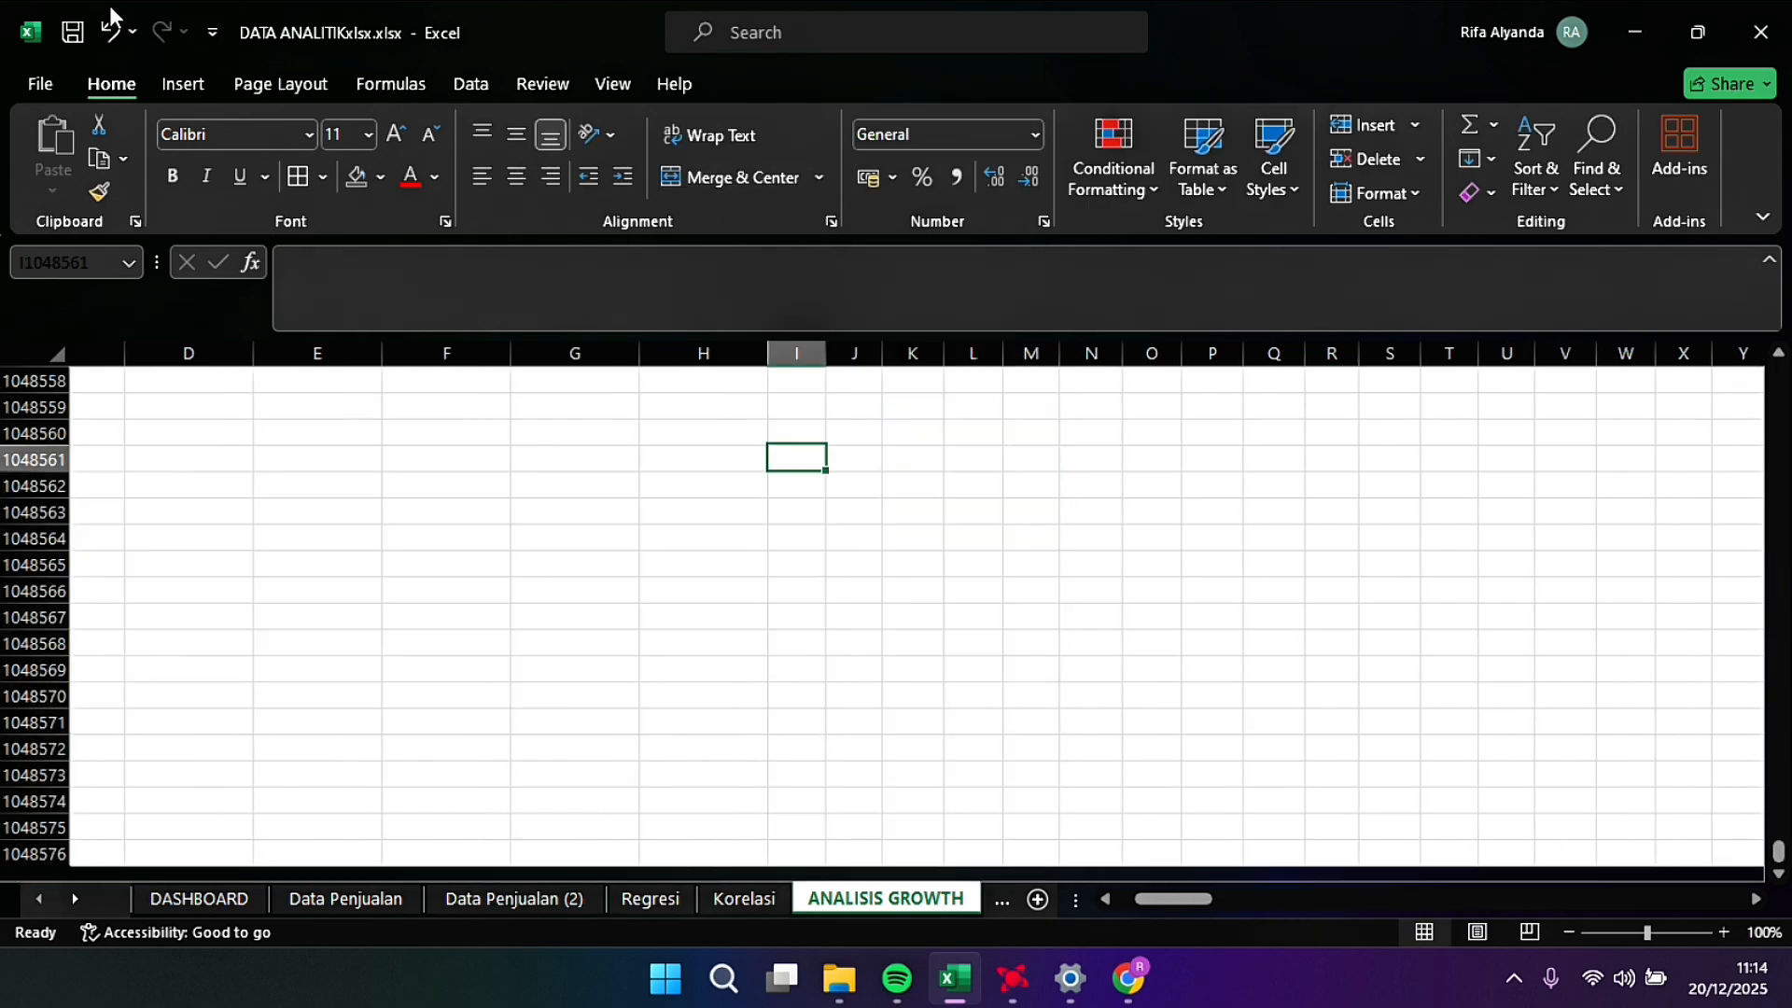
{"action": "left_click", "coordinate": [111, 32]}
{"action": "scroll", "coordinate": [642, 511], "scroll_direction": "up", "scroll_amount": 1}
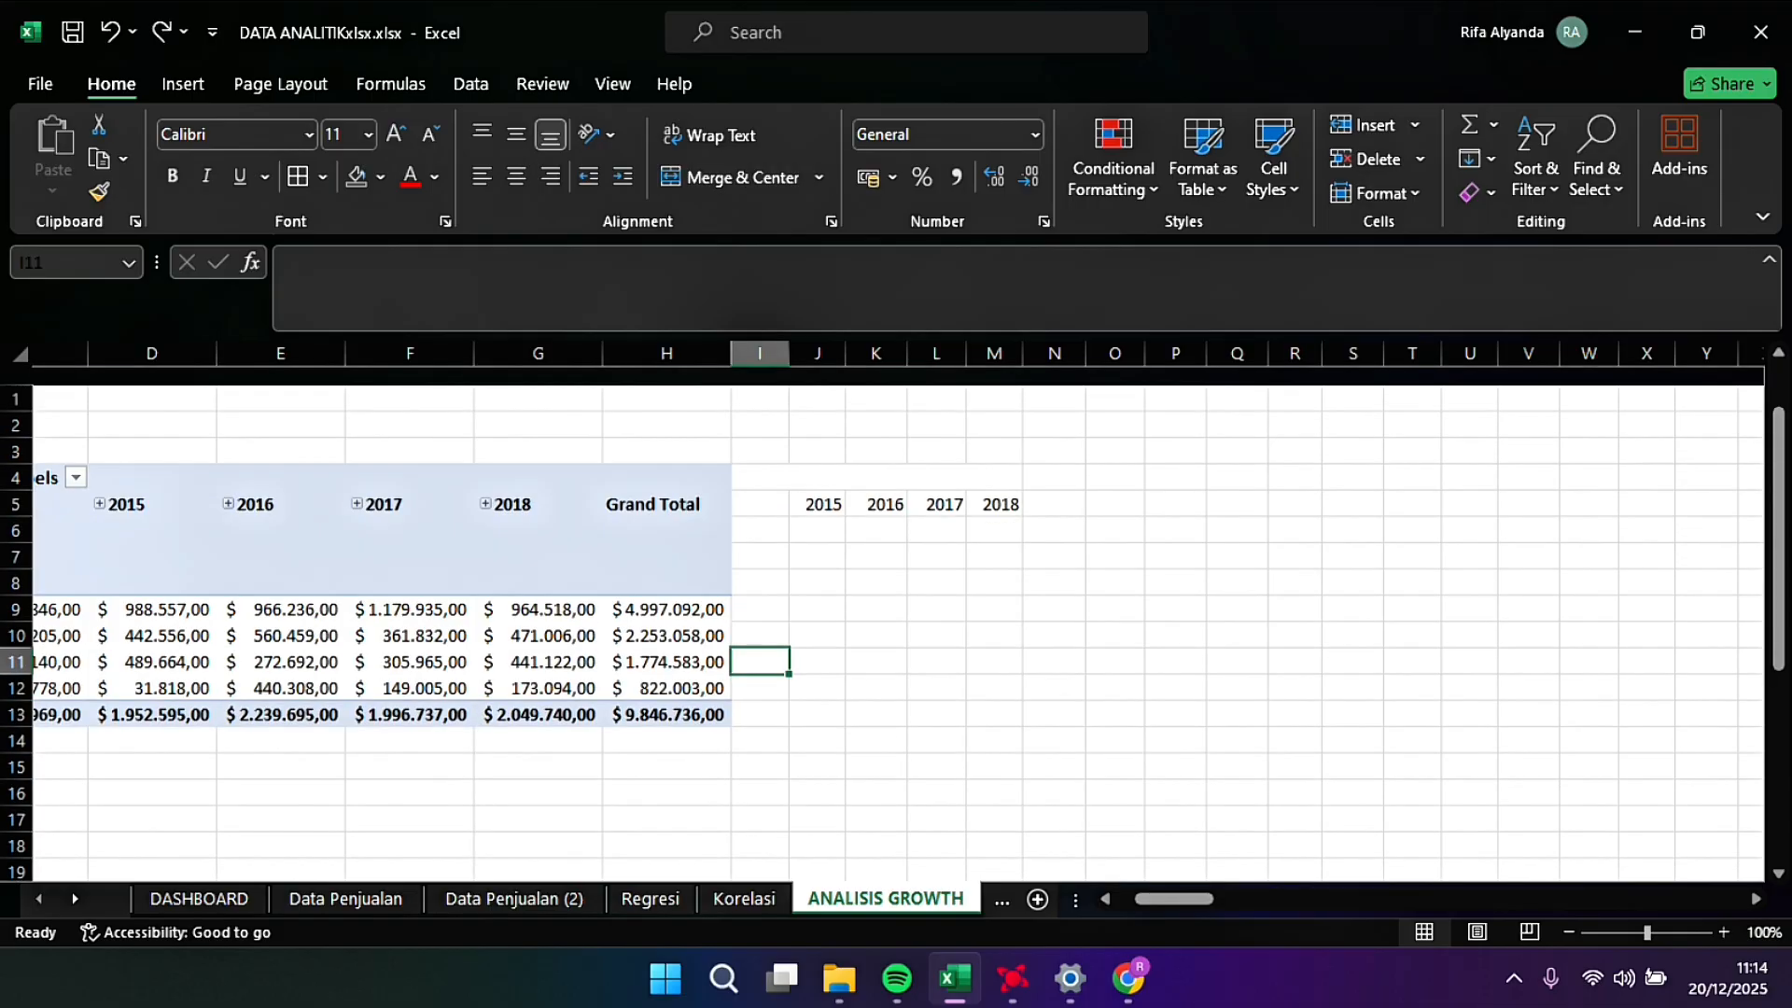
Step: Enter Growth% as the title in the merged cell I4:M4 above the year headings
{"action": "type", "text": "Gro"}
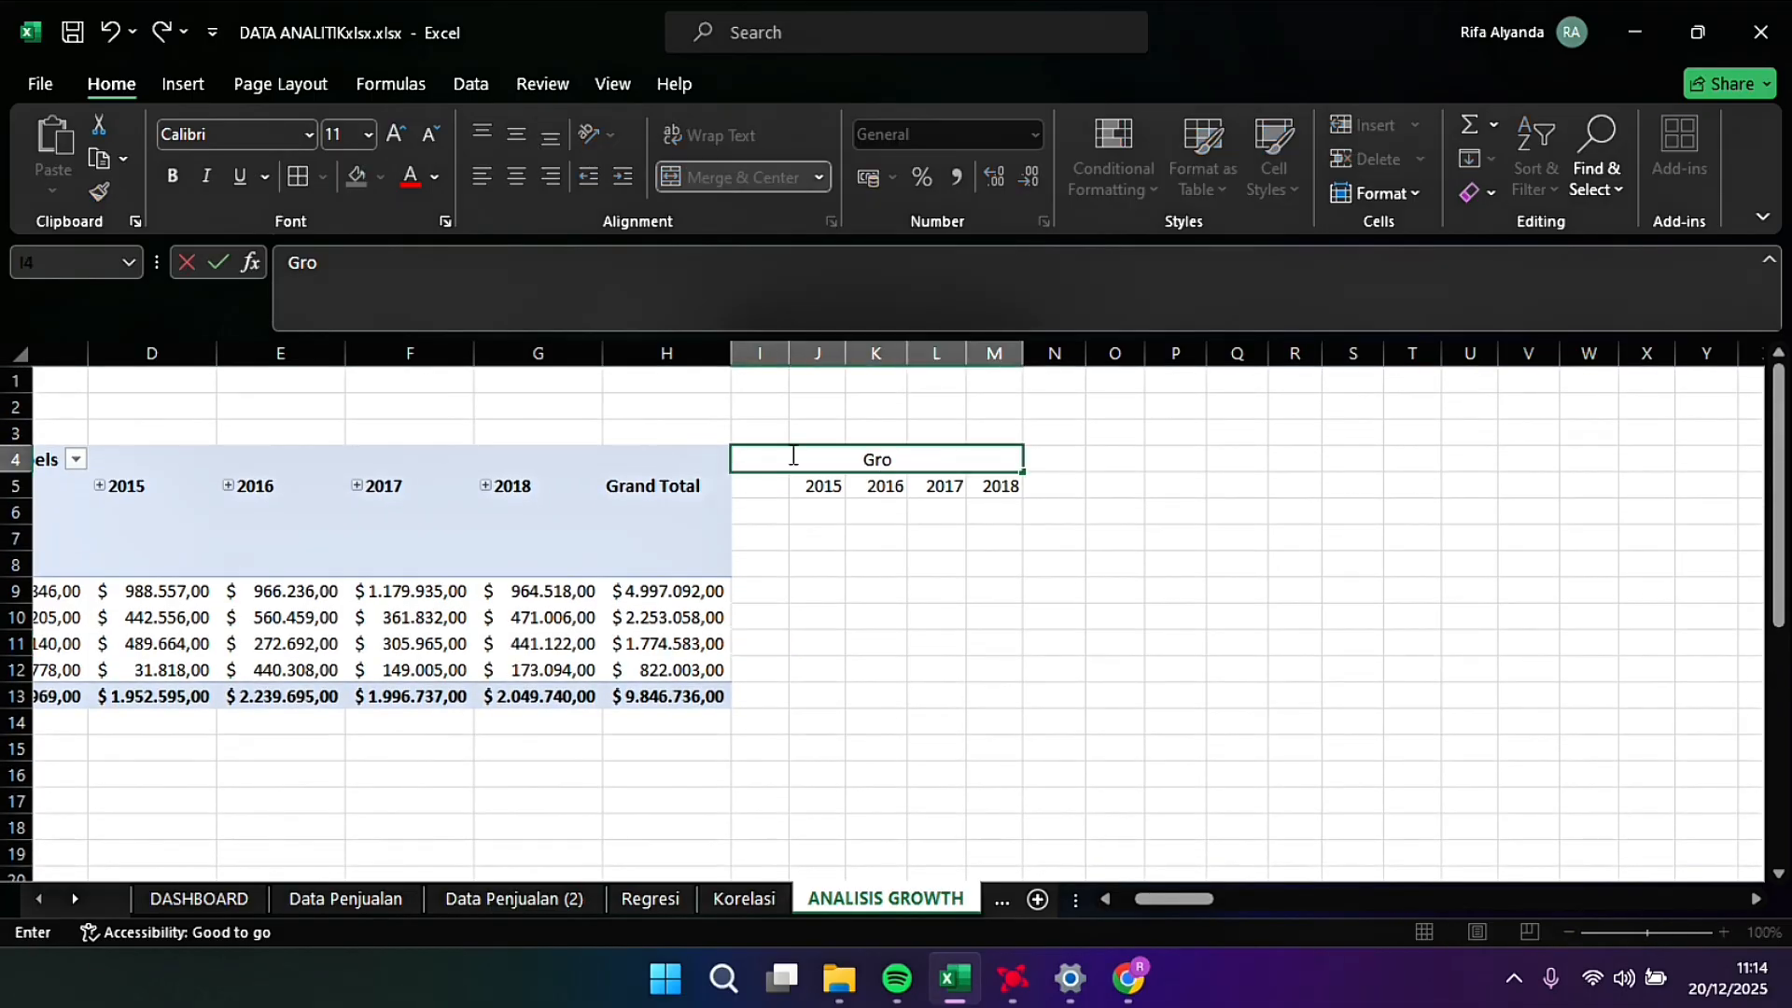
{"action": "type", "text": "wth%"}
{"action": "key", "text": "Return"}
{"action": "key", "text": "Return"}
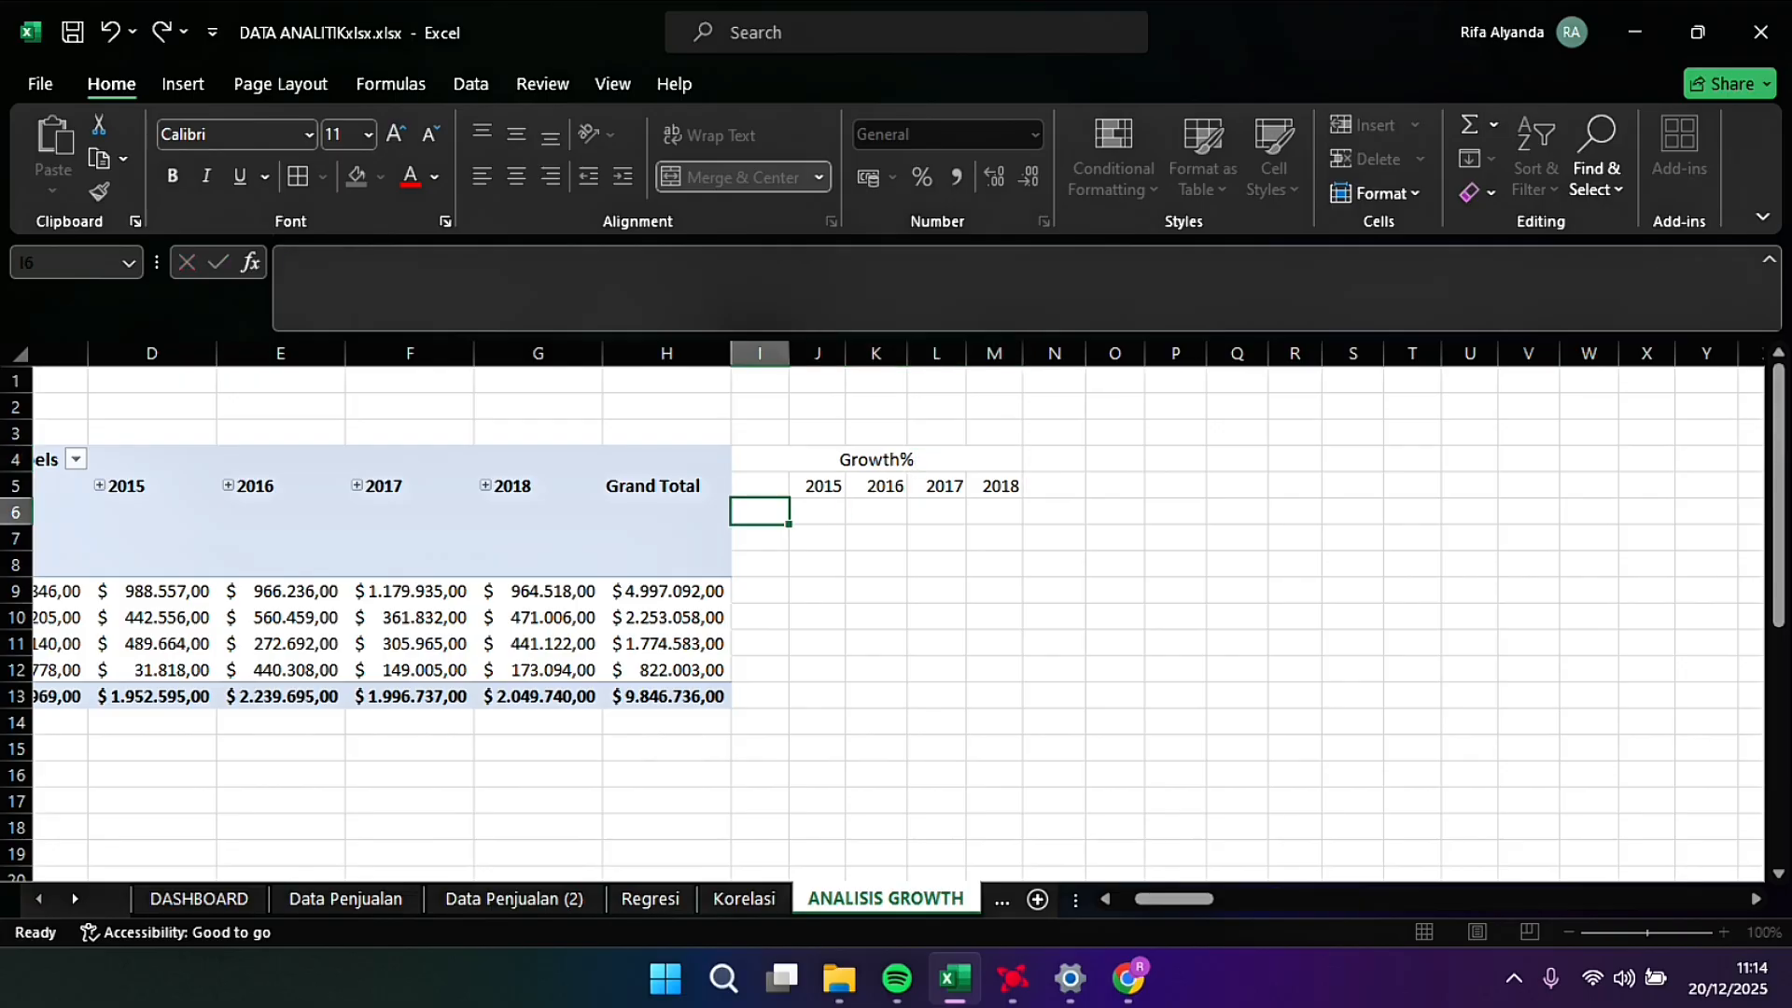
Step: Merge and center I6:M8 below the year headings and enter Region in it
{"action": "key", "text": "Down"}
{"action": "key", "text": "shift+Right"}
{"action": "key", "text": "shift+Right"}
{"action": "key", "text": "shift+Right"}
{"action": "key", "text": "shift+Right"}
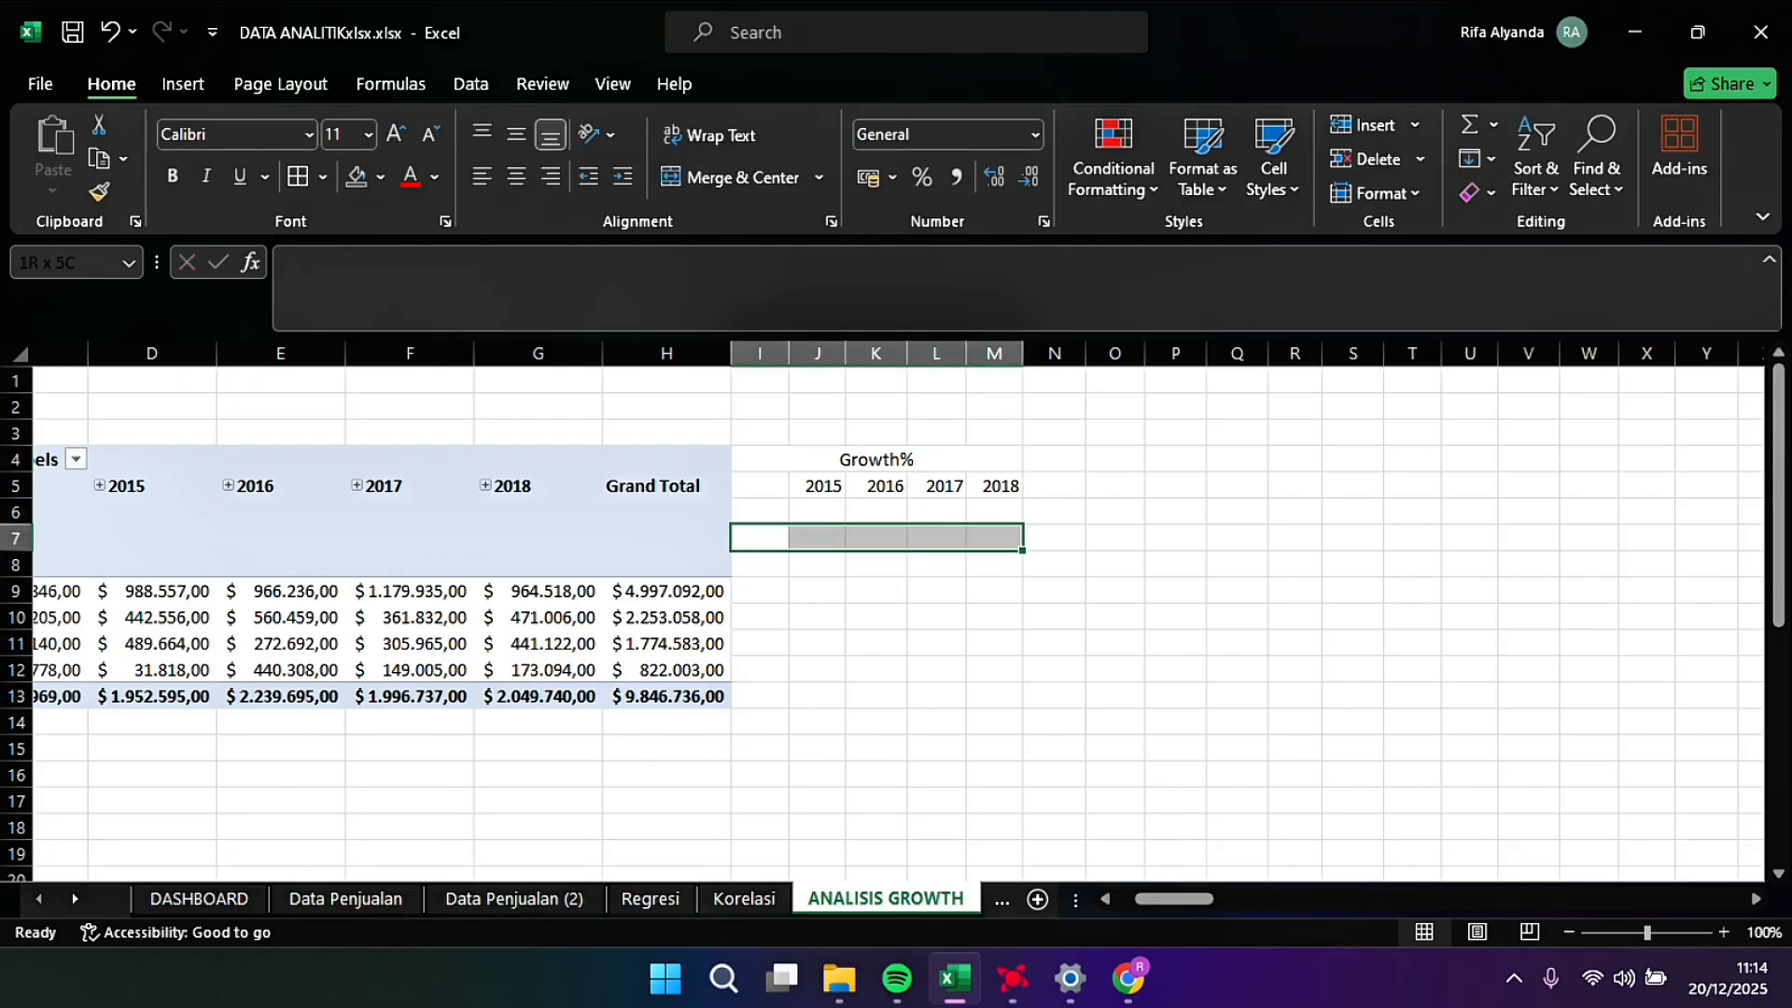
{"action": "key", "text": "shift+Up"}
{"action": "key", "text": "Up"}
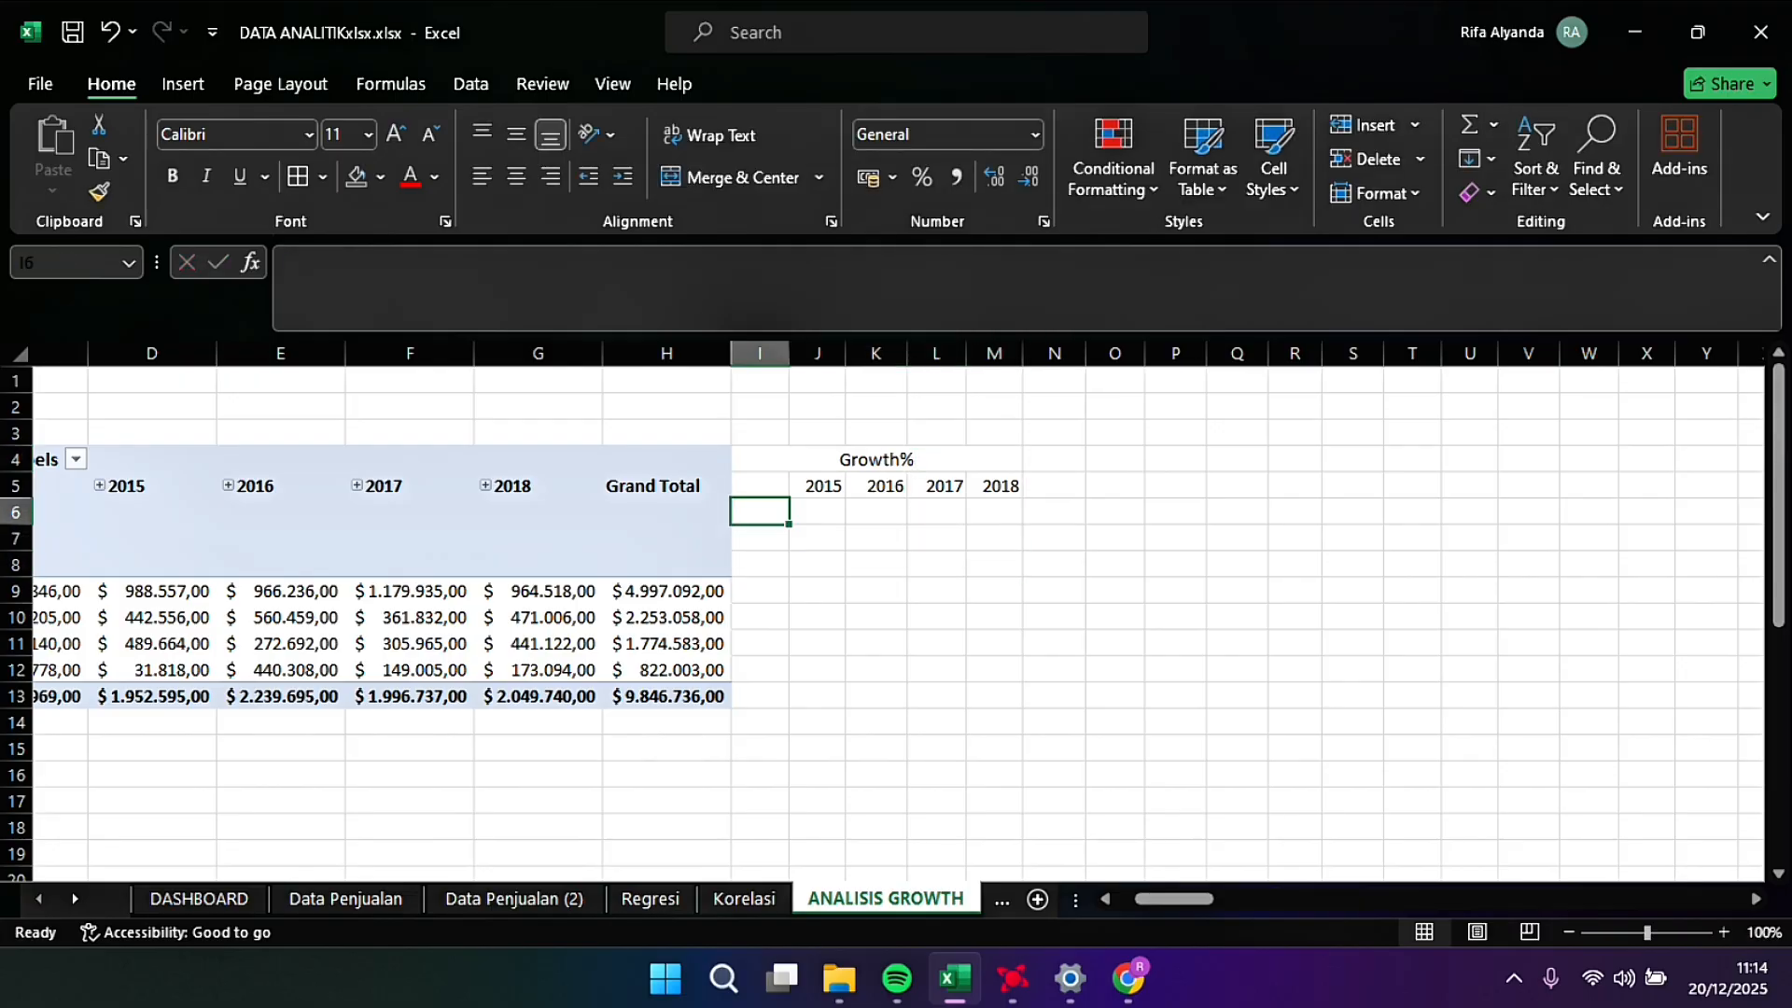
{"action": "key", "text": "shift+Down"}
{"action": "key", "text": "shift+Down"}
{"action": "key", "text": "shift+Right"}
{"action": "key", "text": "shift+Right"}
{"action": "key", "text": "shift+Right"}
{"action": "key", "text": "shift+Right"}
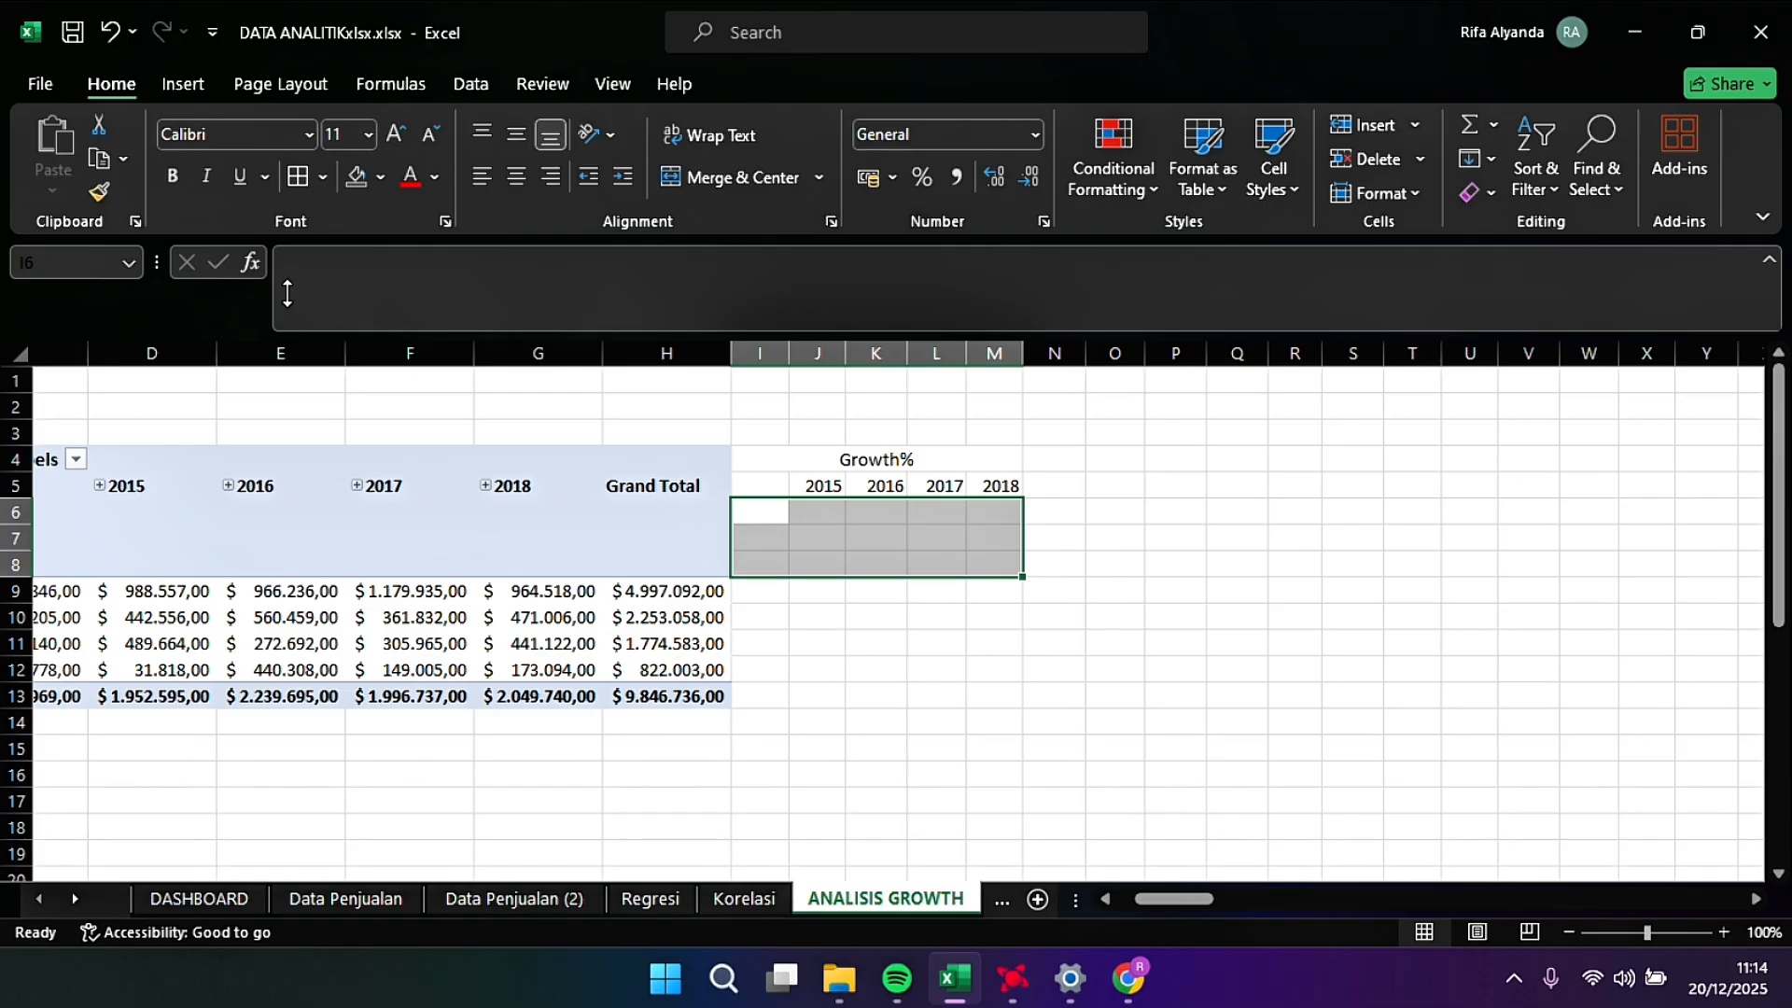
{"action": "left_click", "coordinate": [702, 175]}
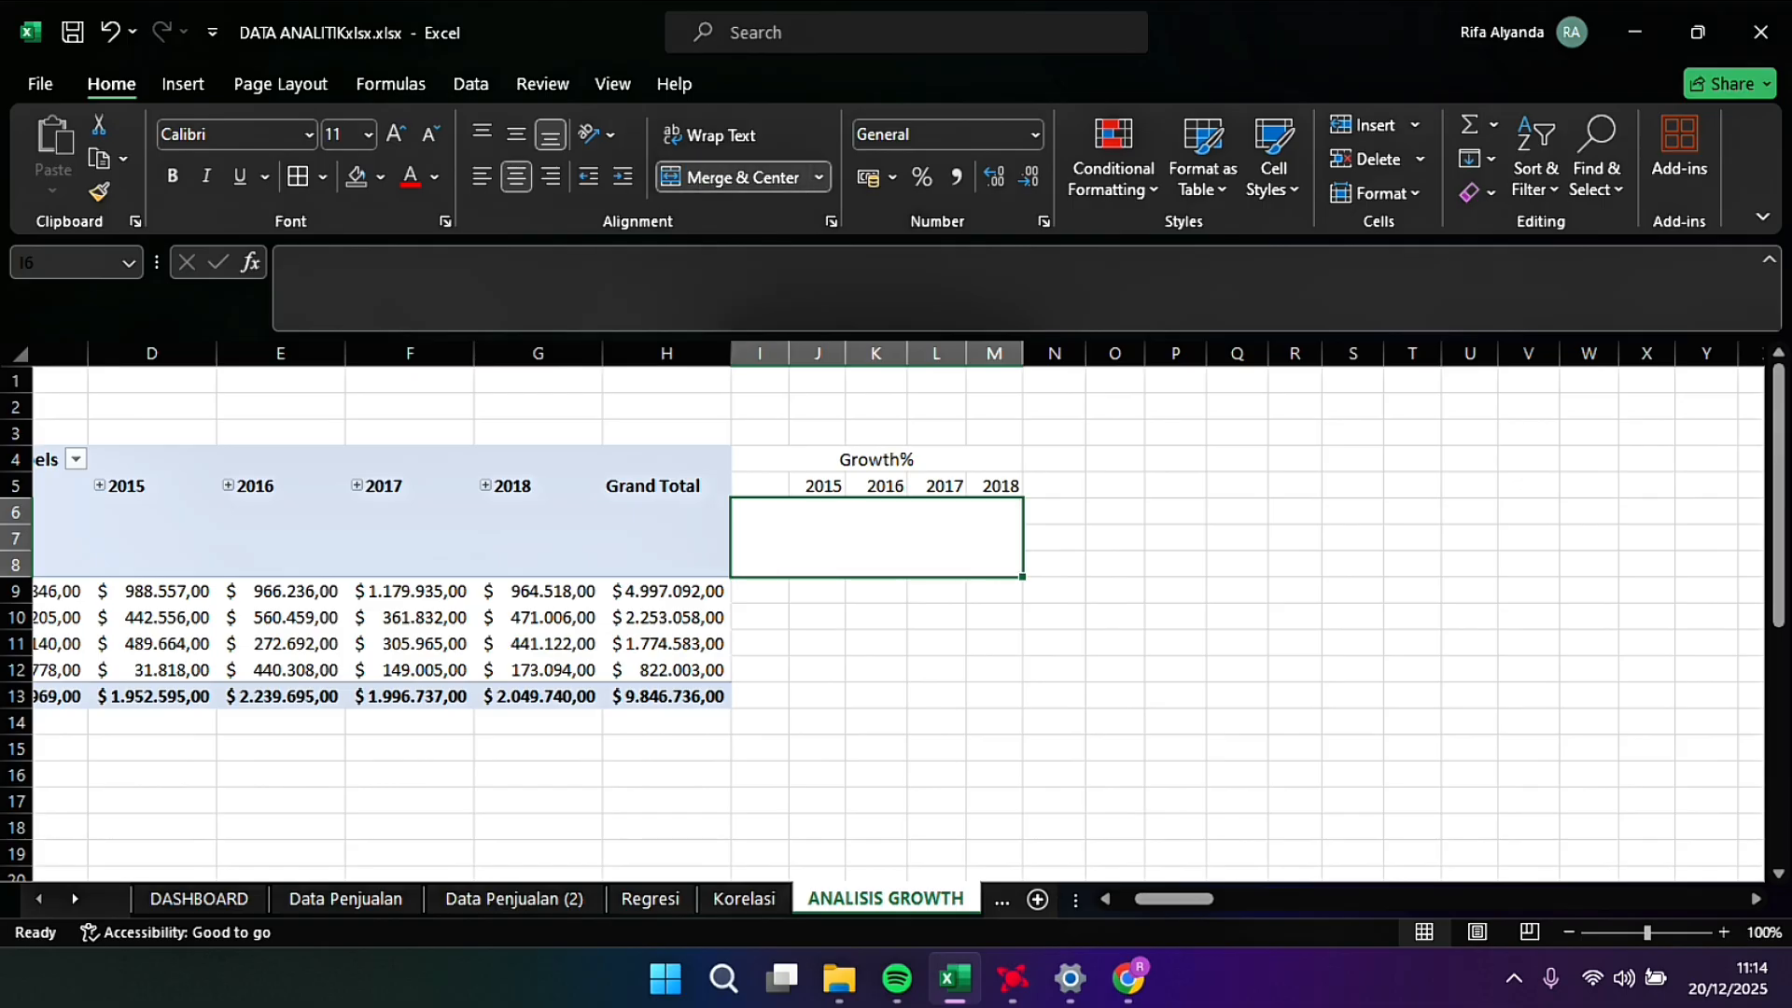
{"action": "type", "text": "Region"}
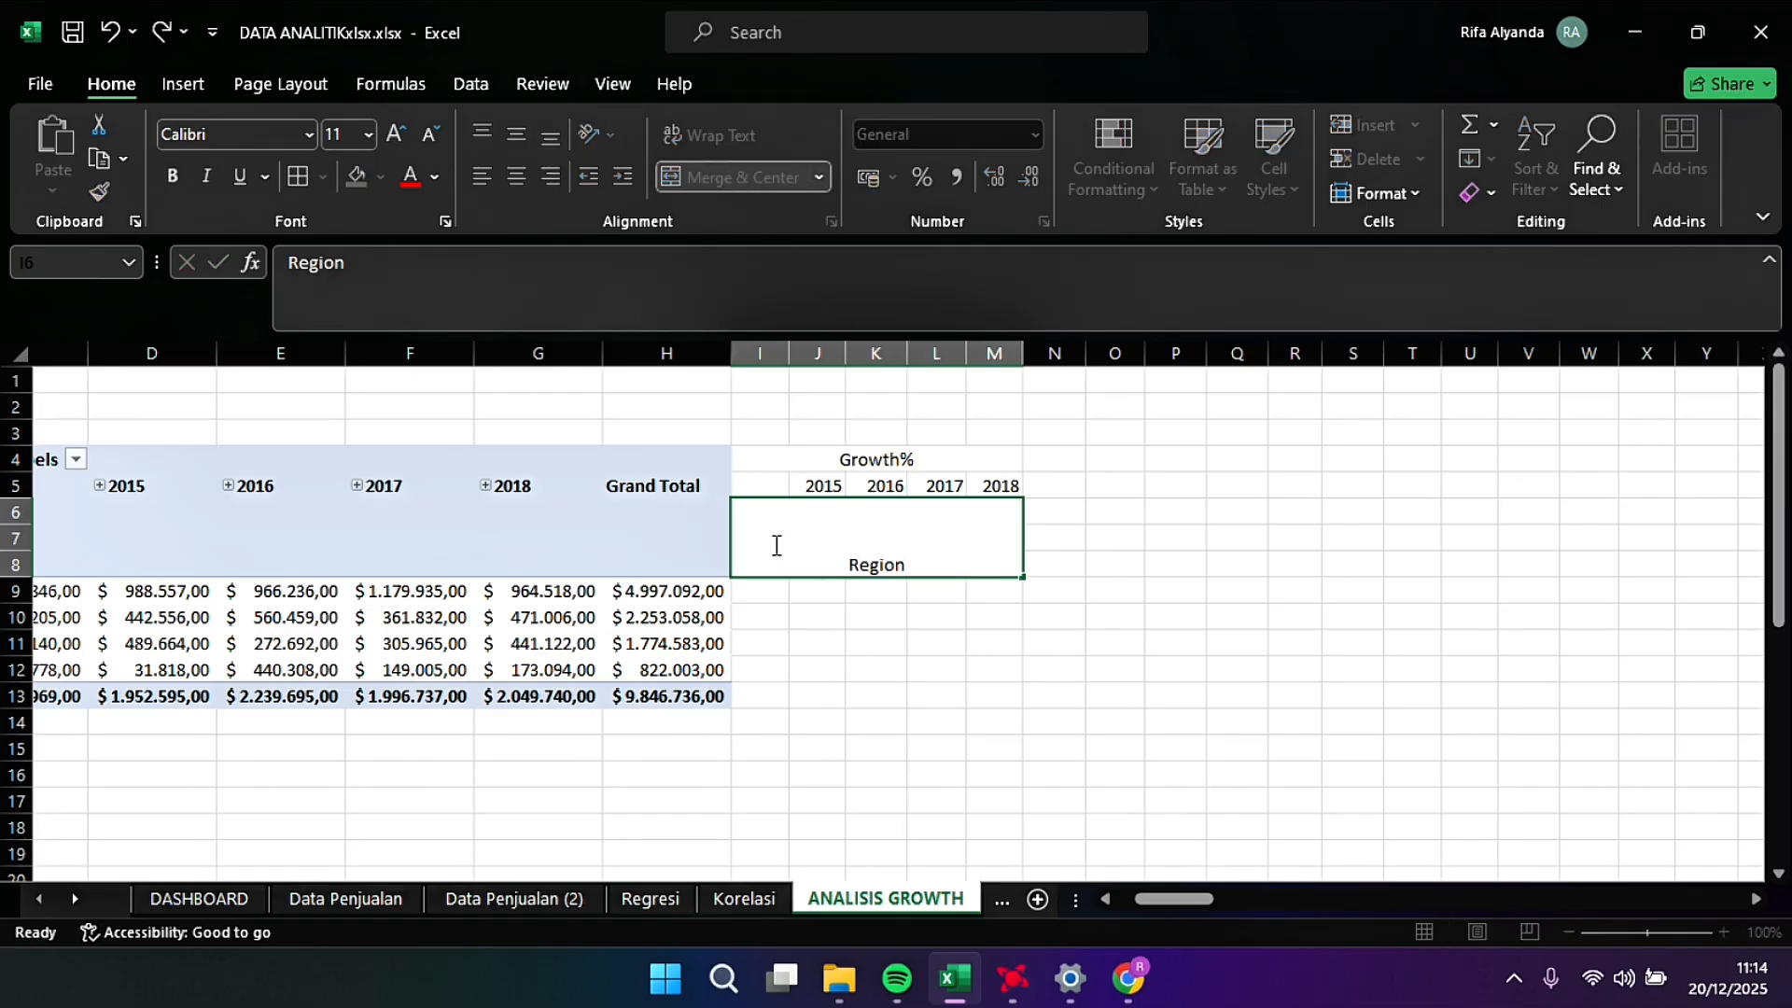
{"action": "key", "text": "Return"}
Step: Middle-align the growth table headings in I4:M8 and make them bold
{"action": "key", "text": "Up"}
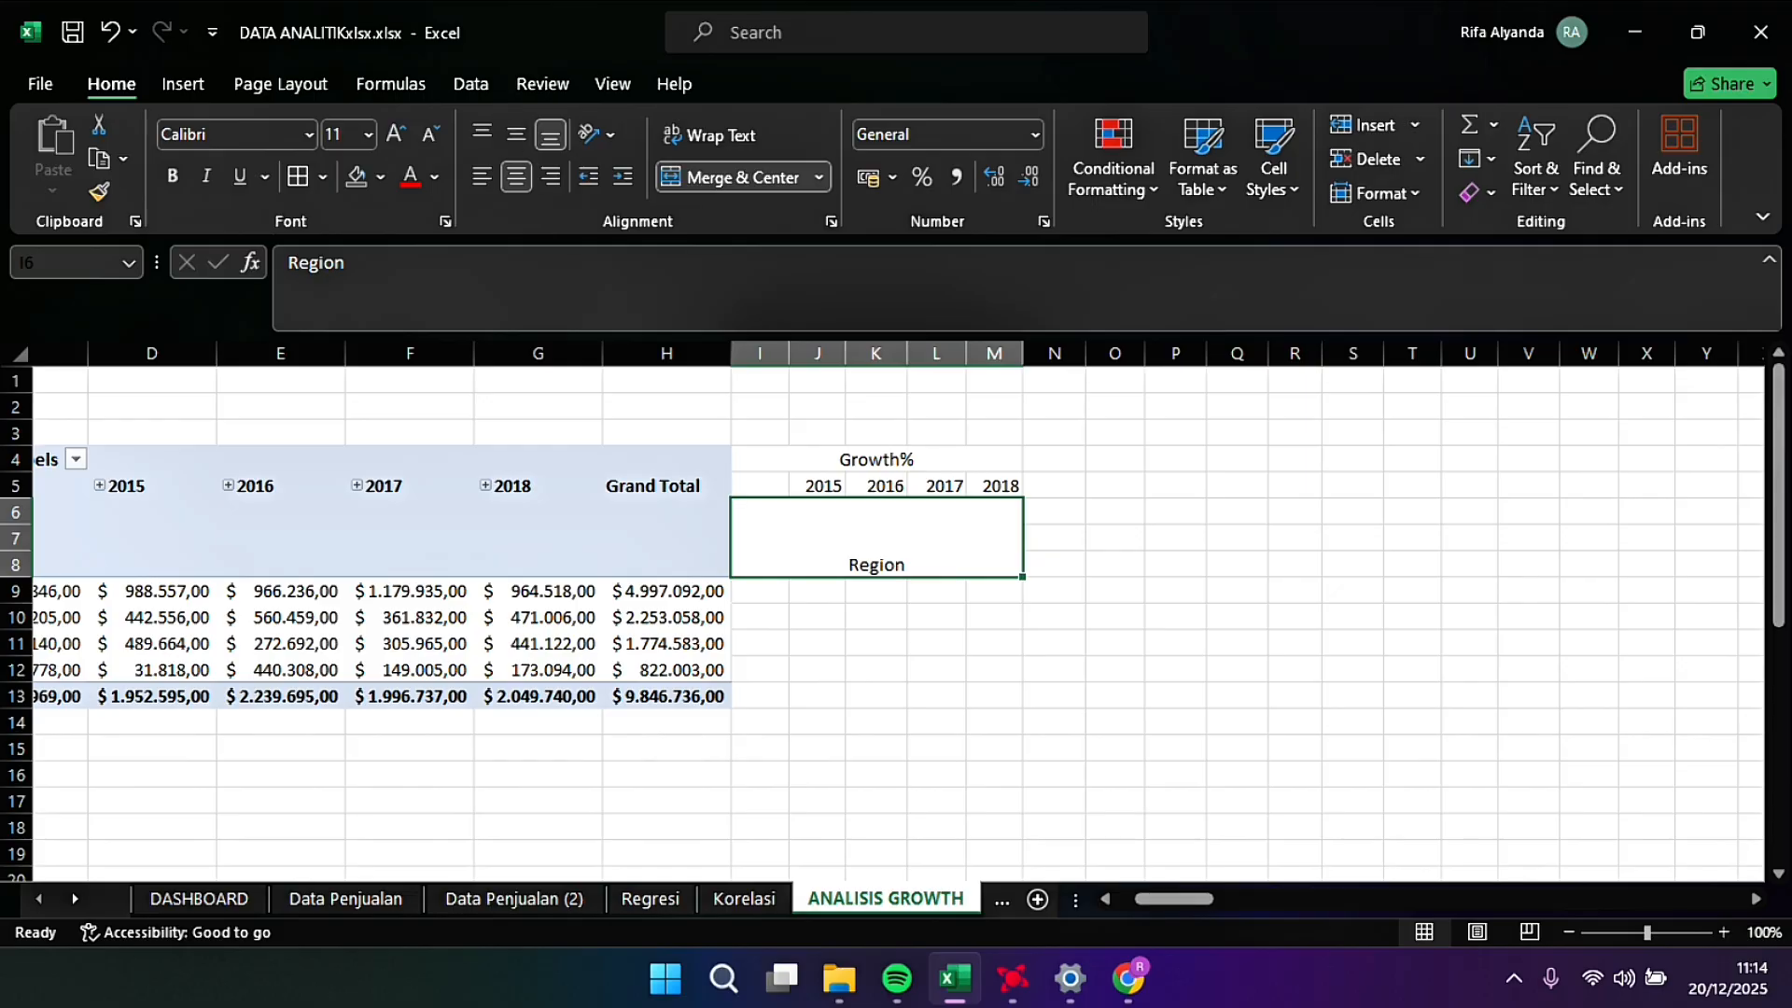
{"action": "key", "text": "Up"}
{"action": "key", "text": "Up"}
{"action": "key", "text": "shift+Down"}
{"action": "key", "text": "shift+Down"}
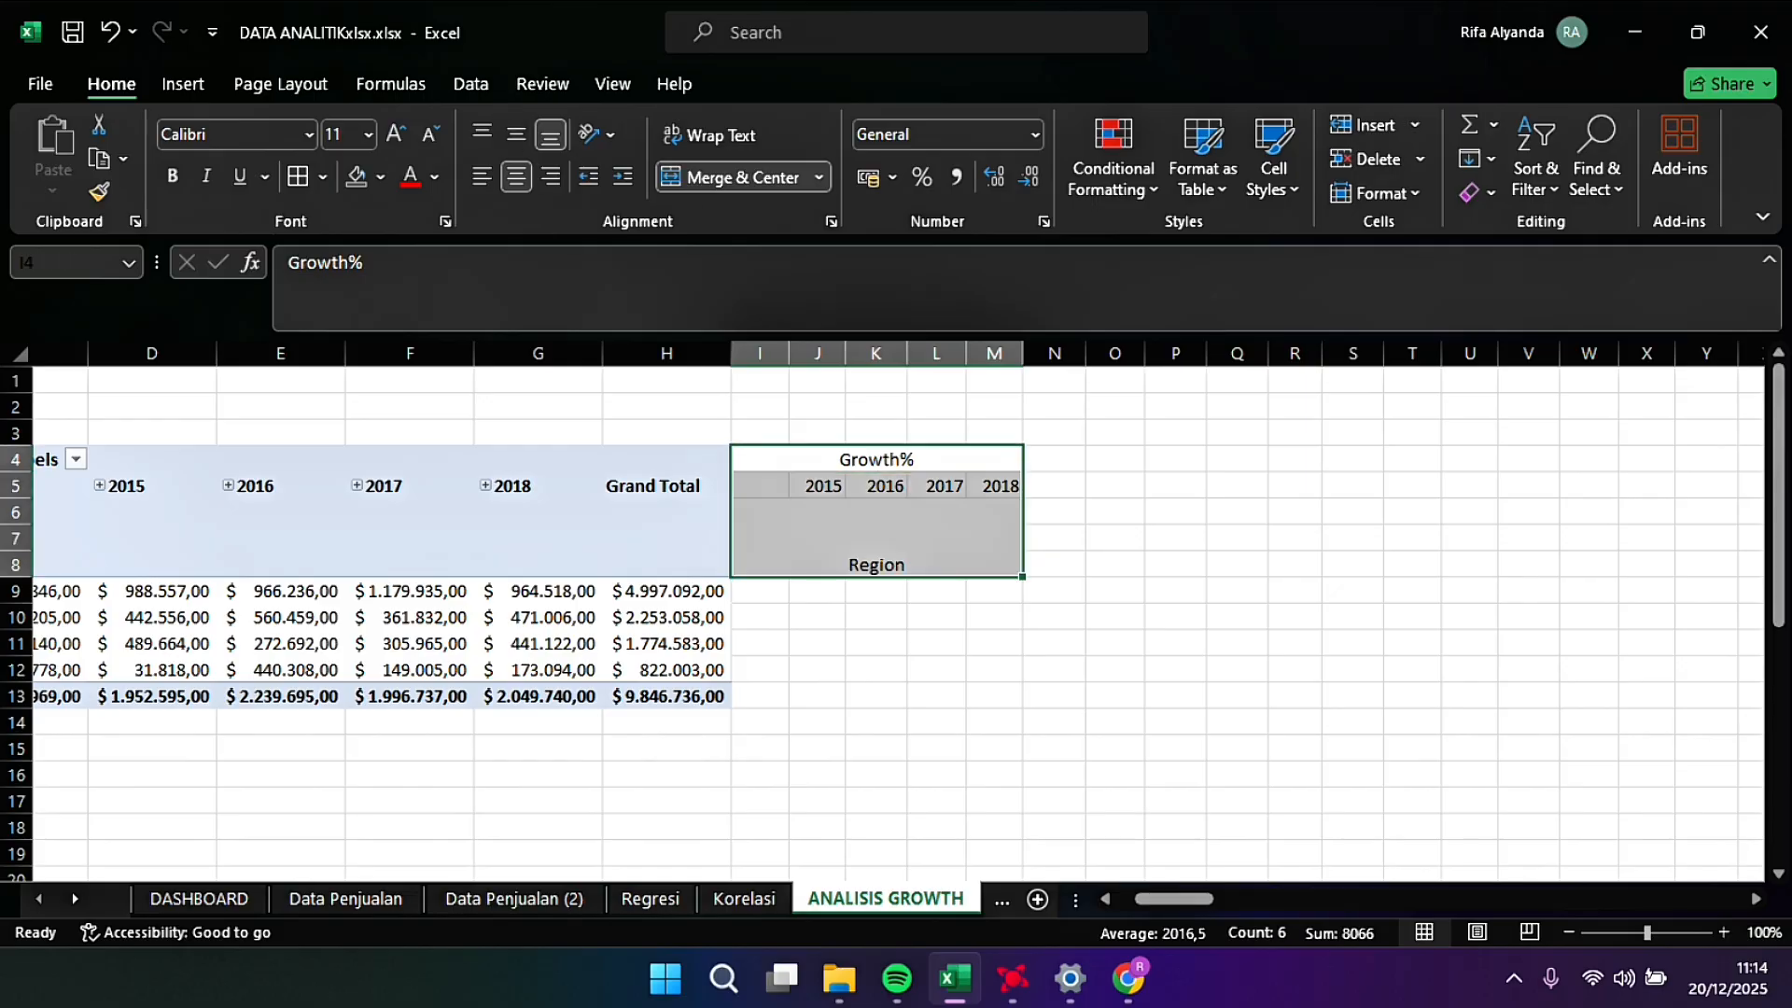
{"action": "left_click", "coordinate": [526, 132]}
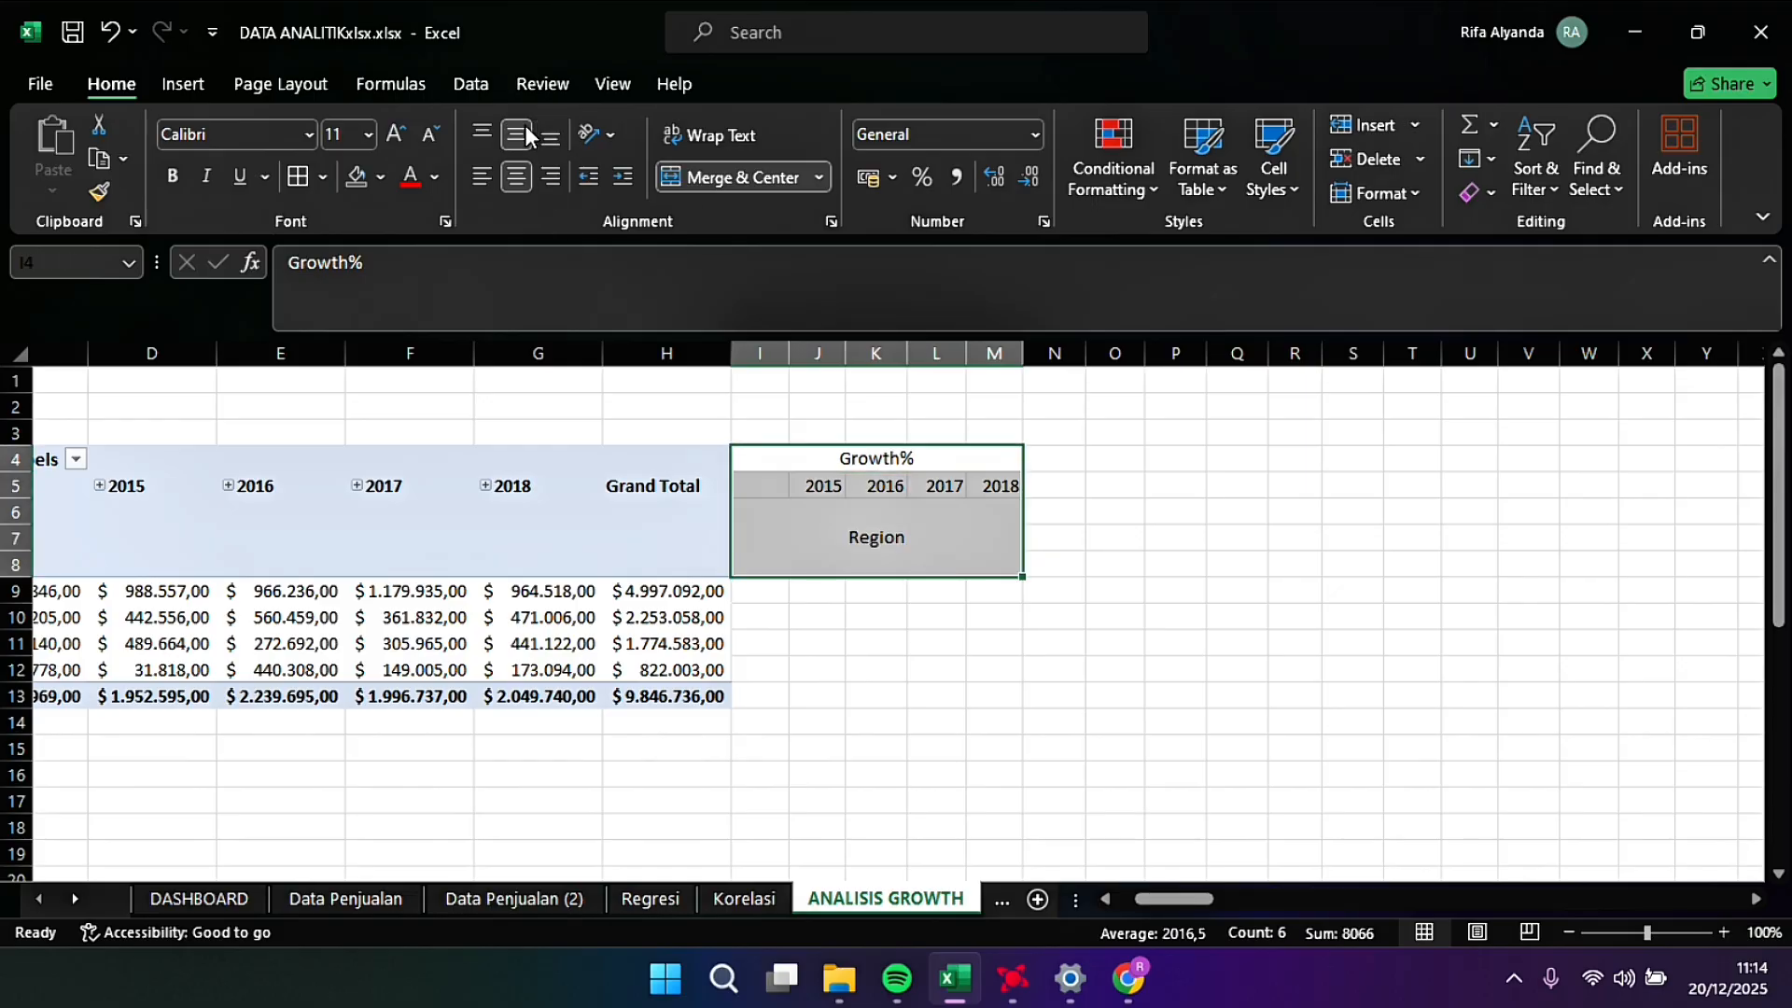
{"action": "left_click", "coordinate": [171, 175]}
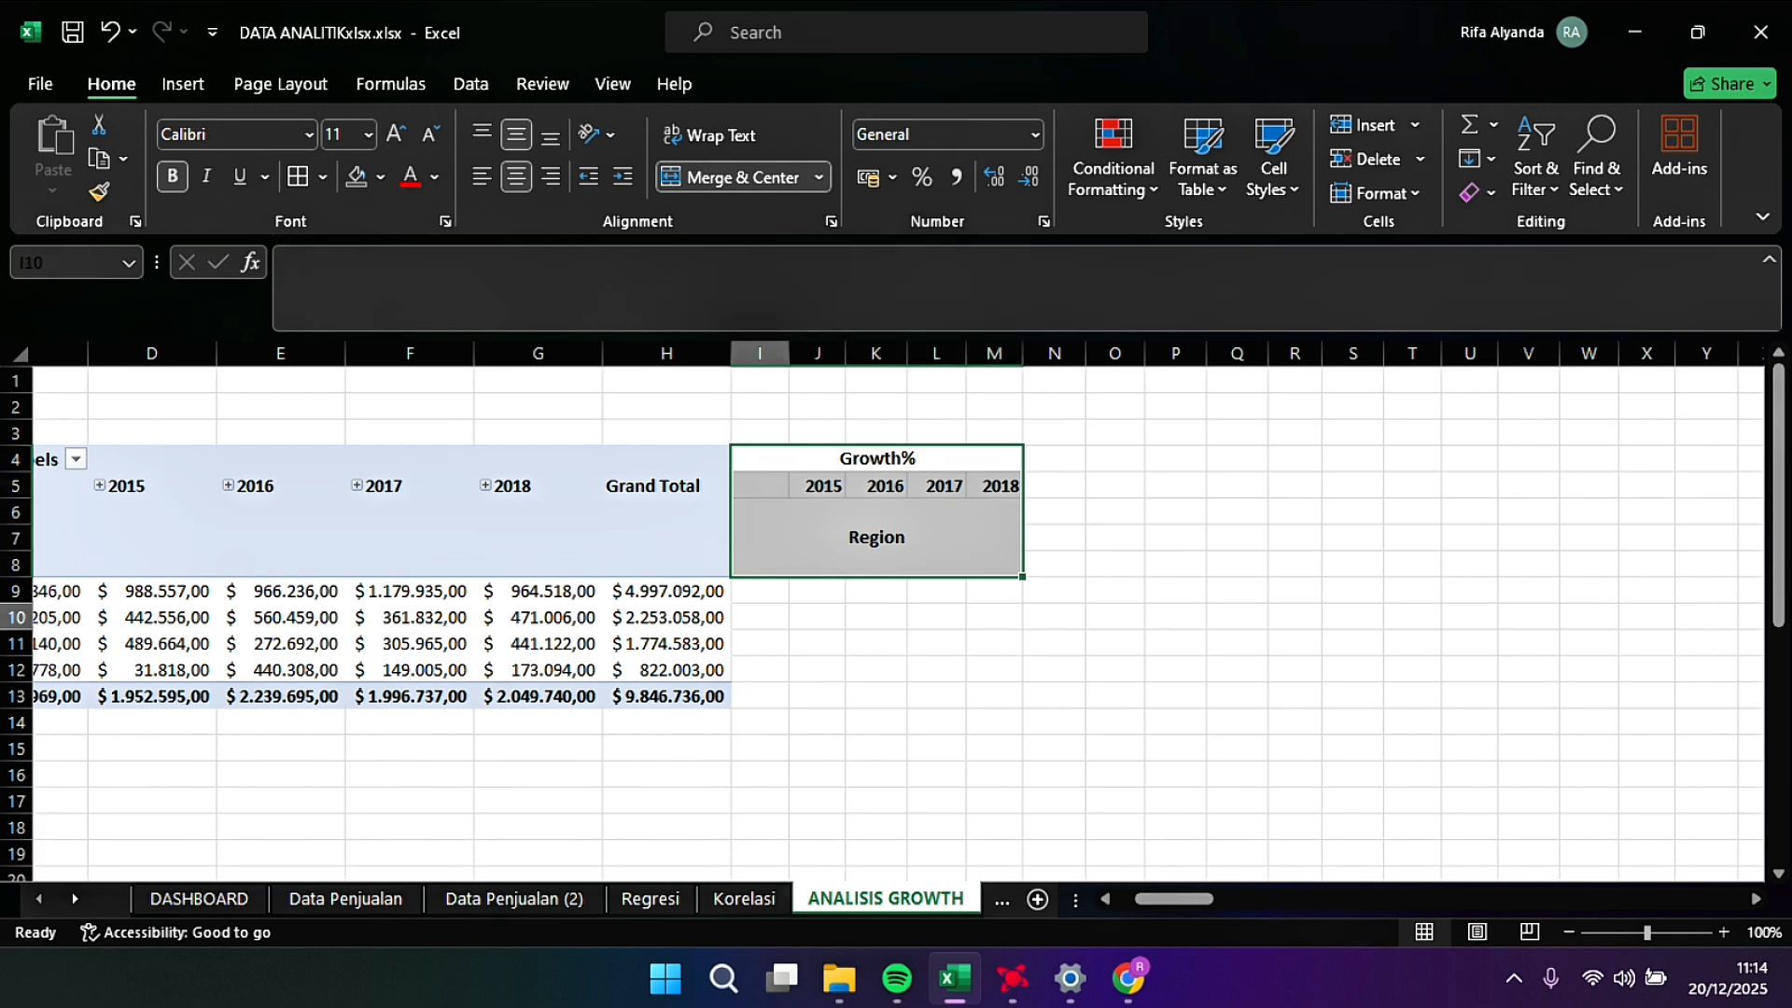
Step: Enter the region labels APAC, EMEA, LATAM and NA in I9:I12 and widen column I slightly to fit them
{"action": "left_click", "coordinate": [760, 591]}
{"action": "scroll", "coordinate": [896, 616], "scroll_direction": "left", "scroll_amount": 3}
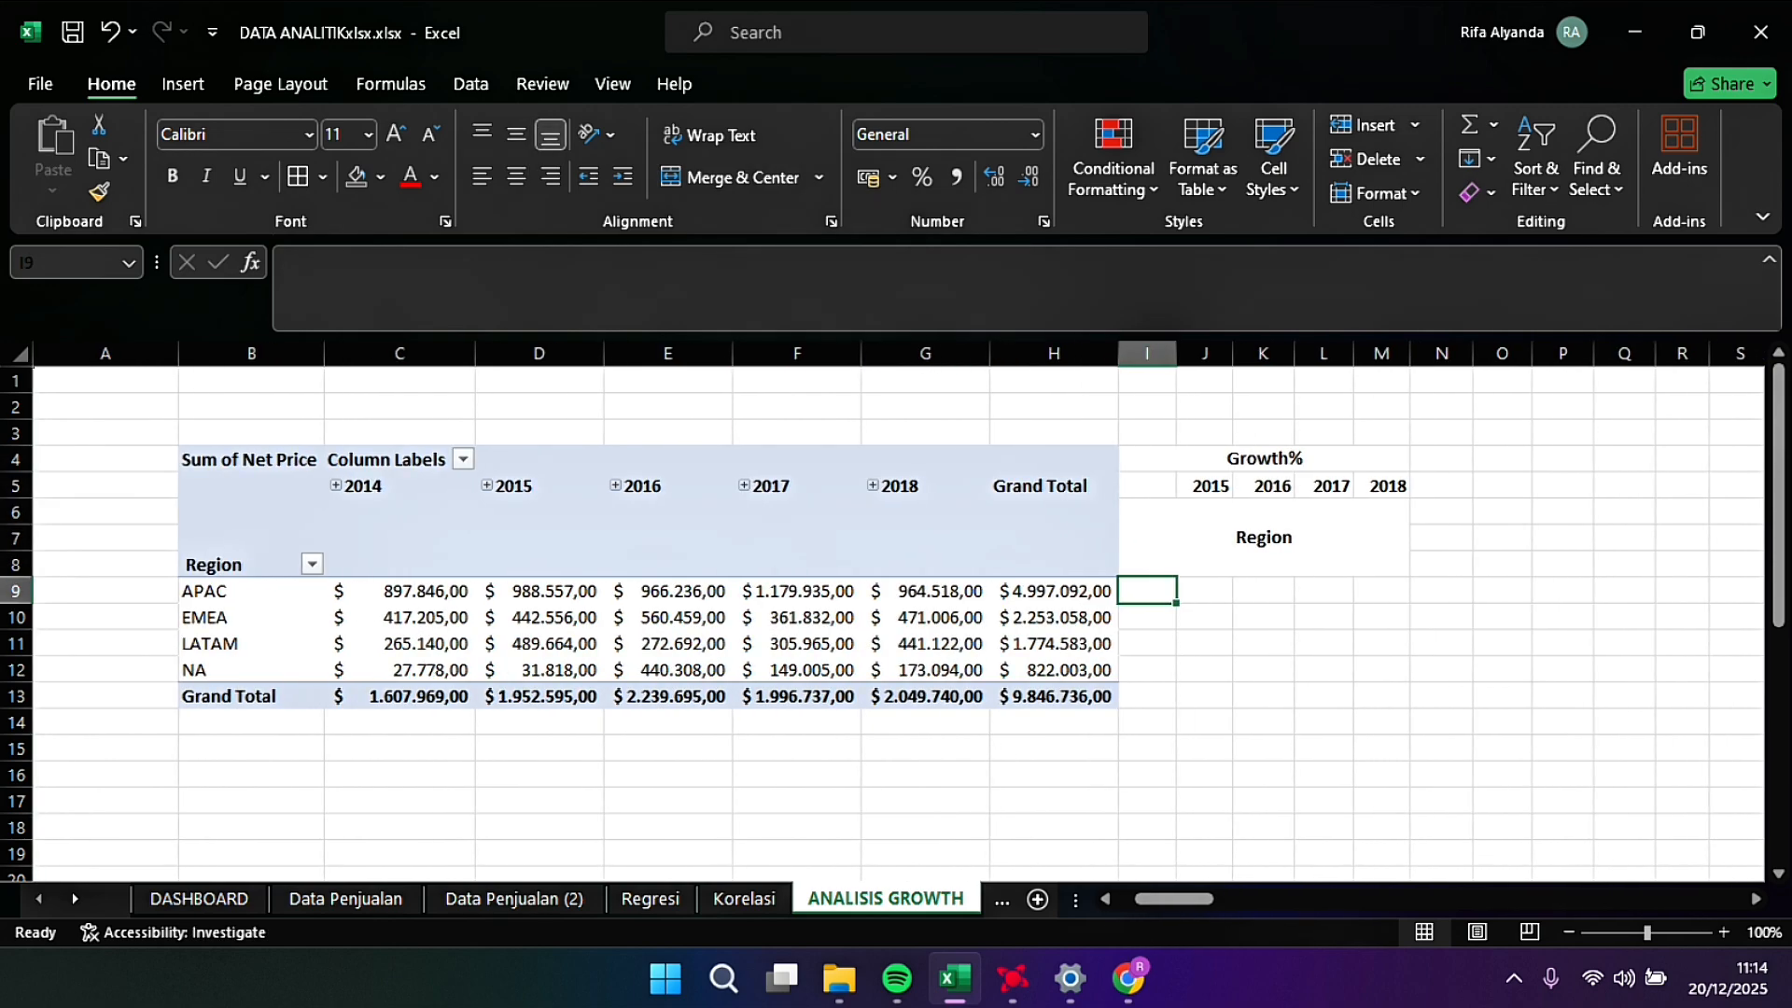
{"action": "type", "text": "APAC"}
{"action": "key", "text": "Return"}
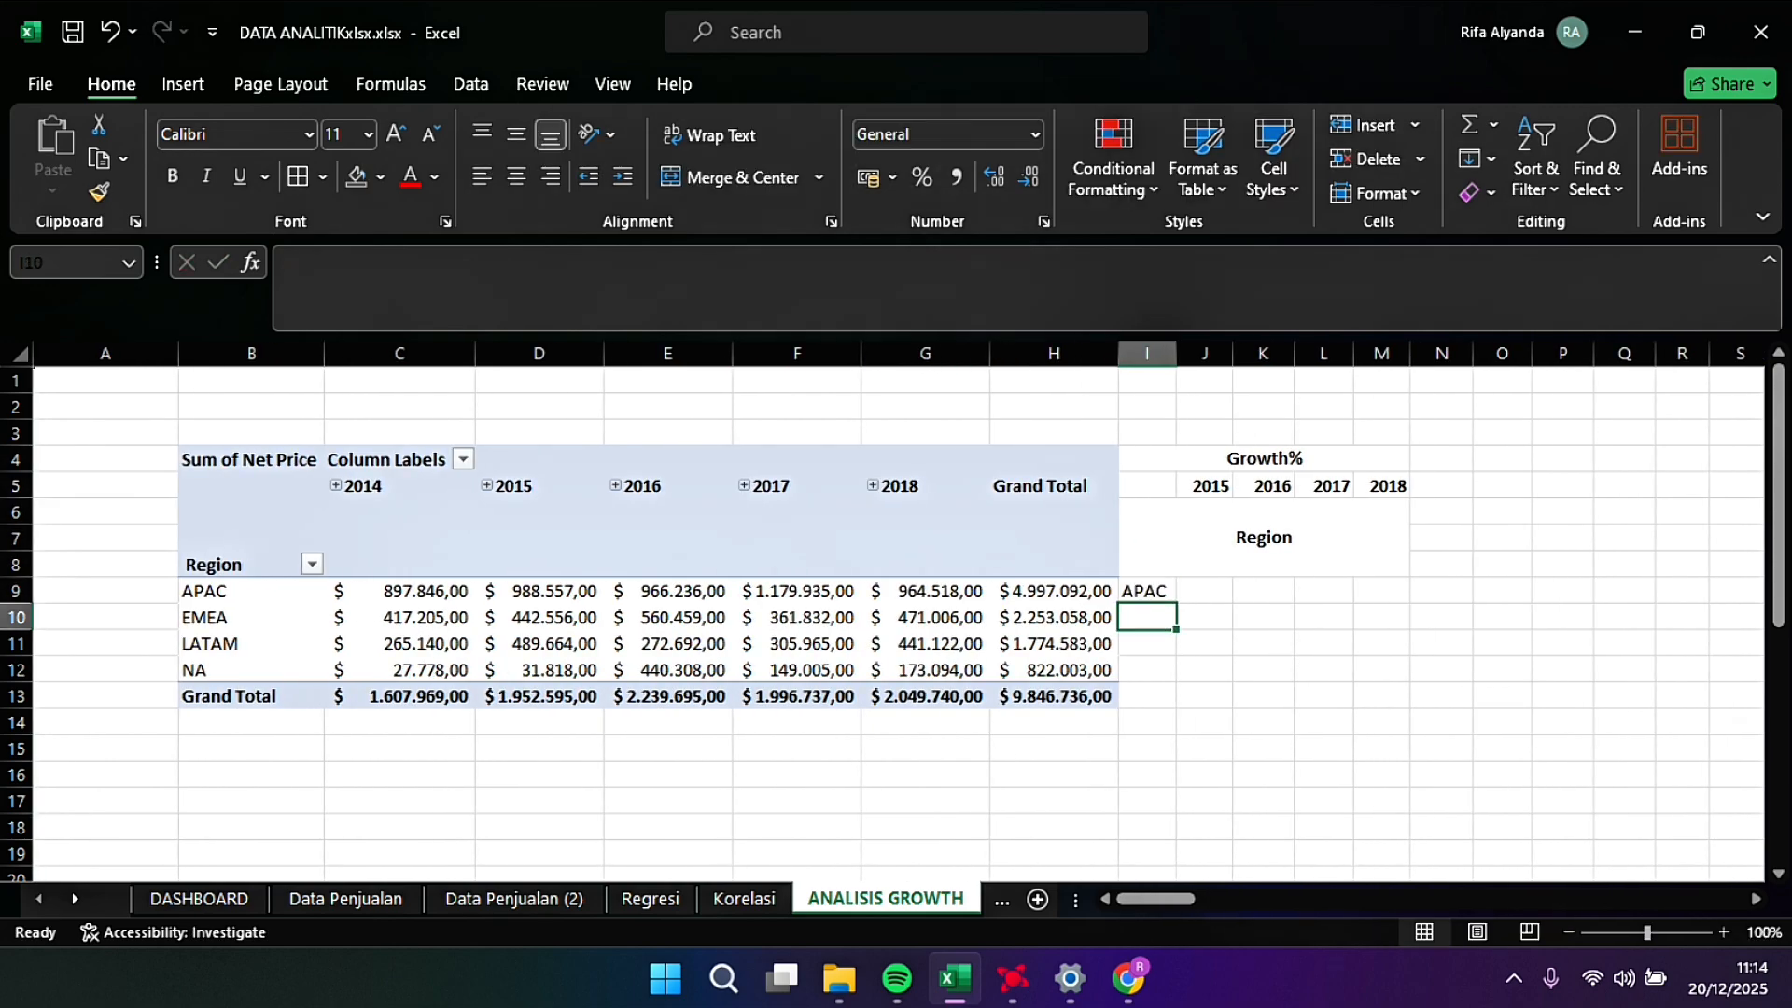
{"action": "type", "text": "EMEA"}
{"action": "key", "text": "Return"}
{"action": "type", "text": "LATAM"}
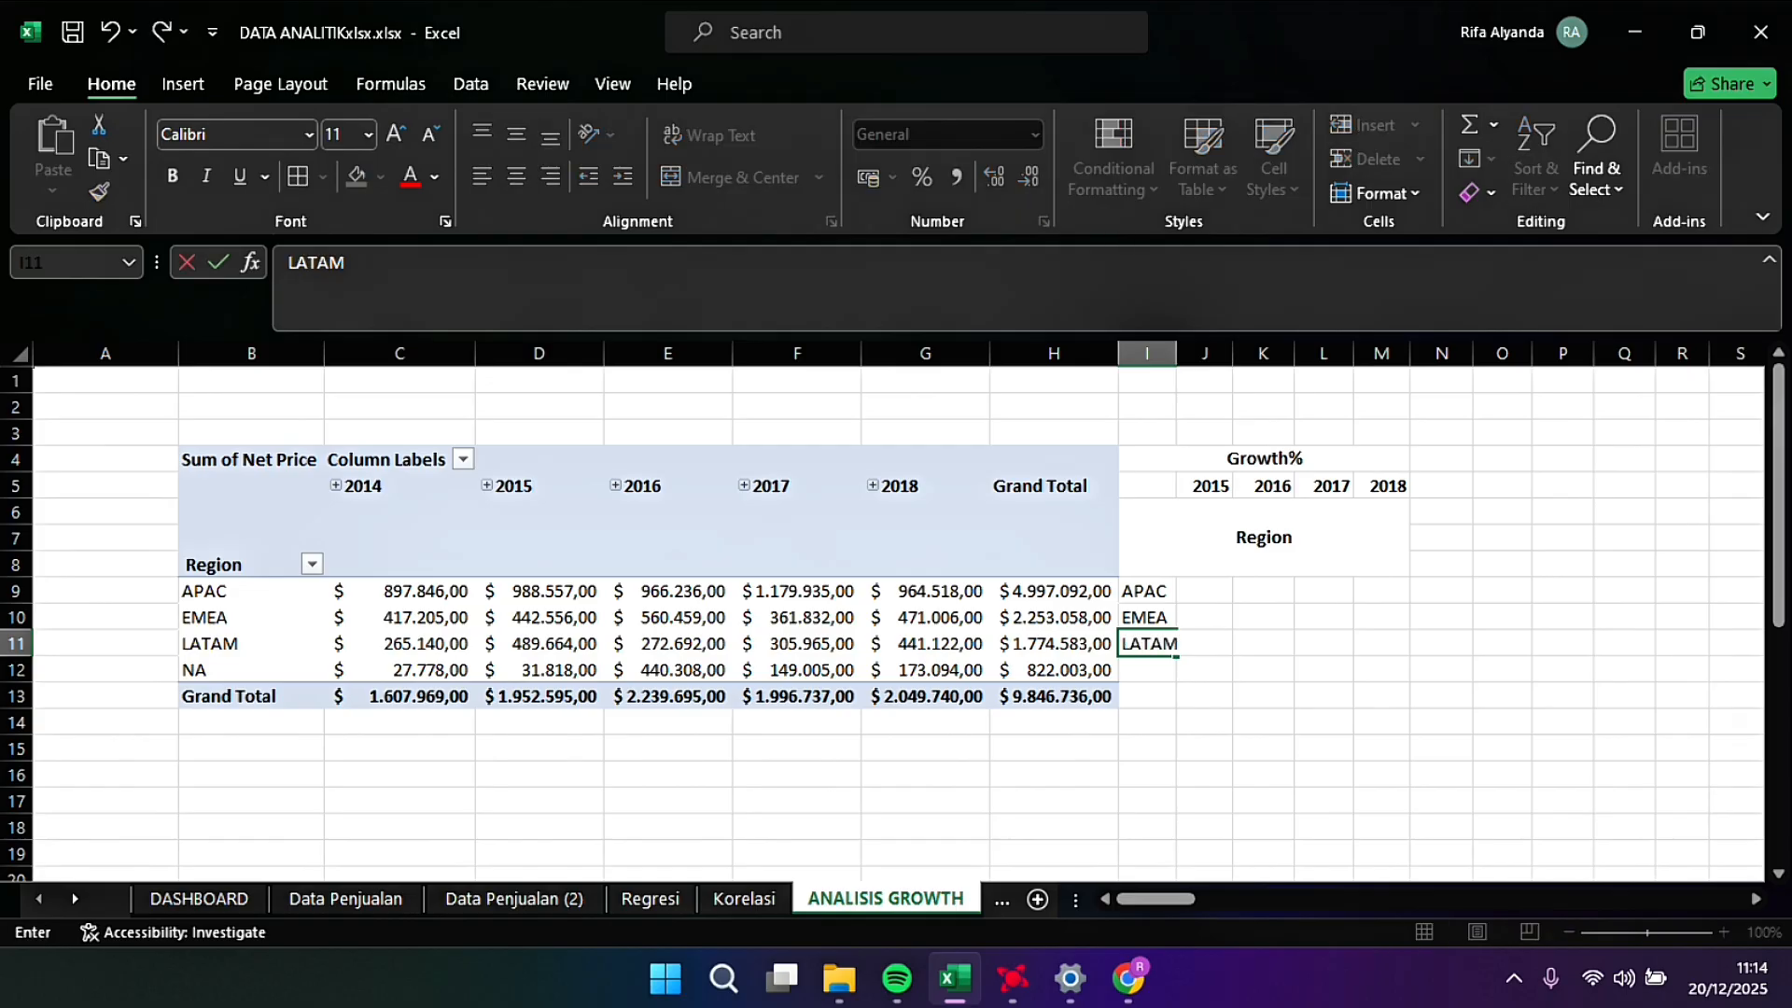
{"action": "key", "text": "Return"}
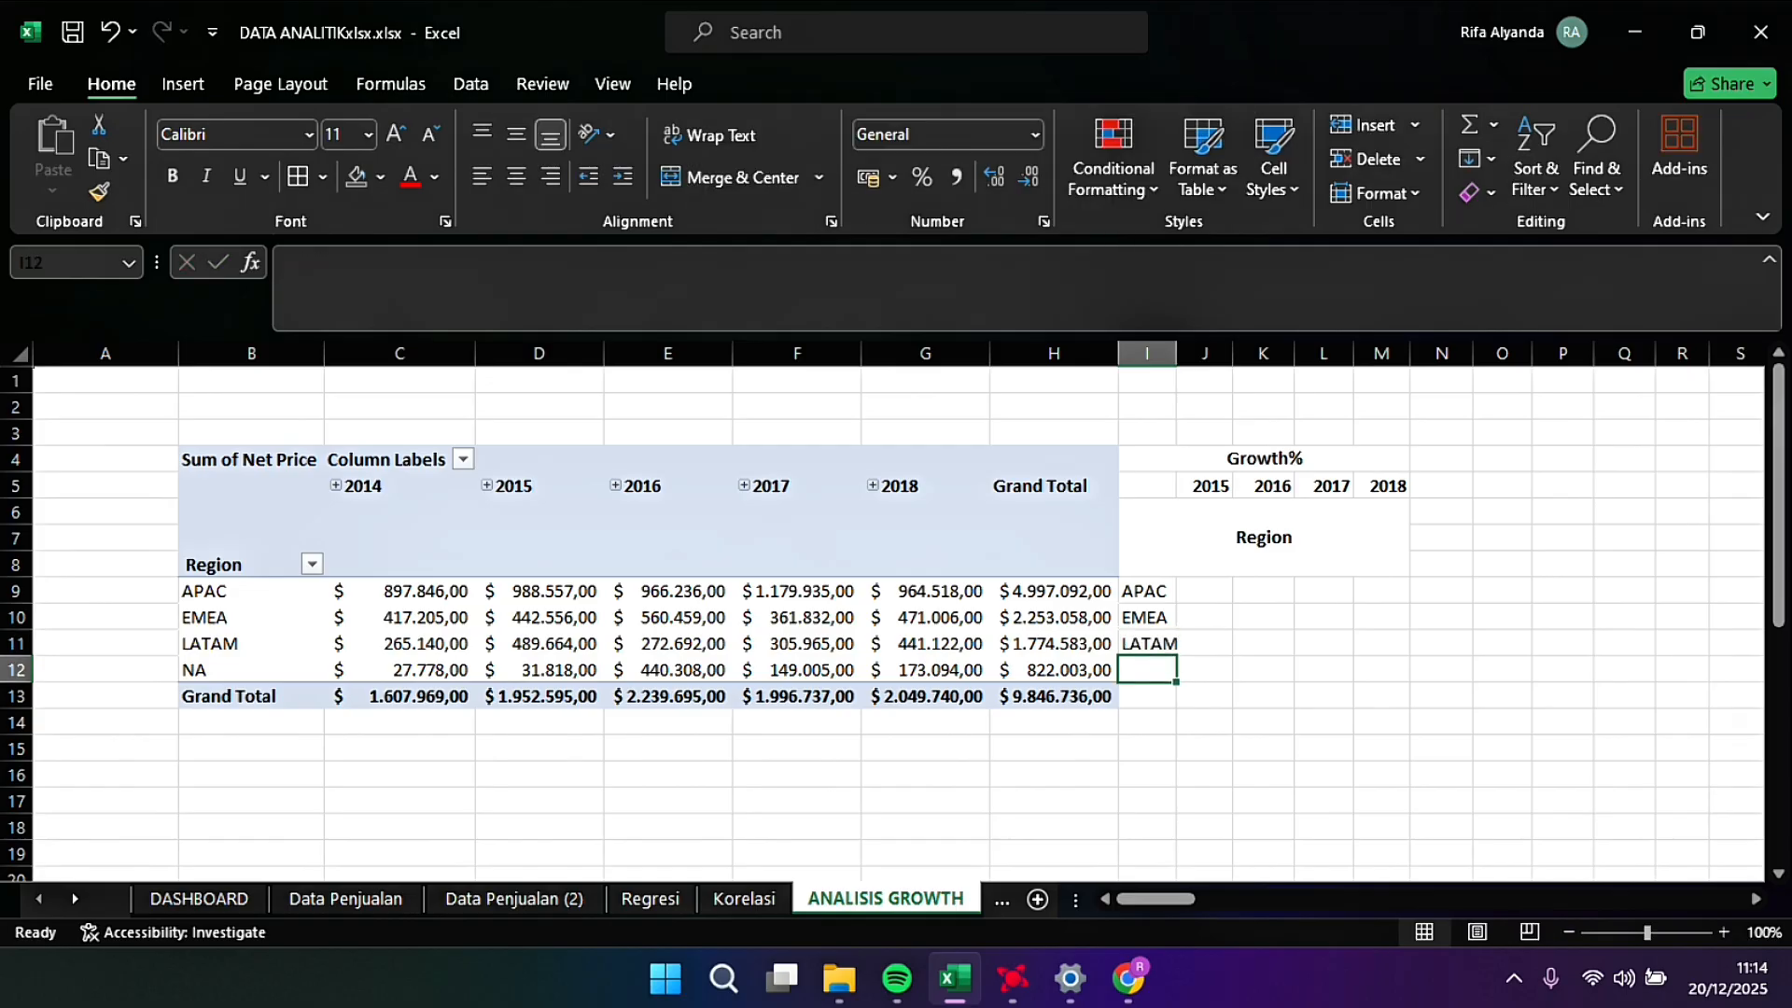
{"action": "type", "text": "NA"}
{"action": "key", "text": "Tab"}
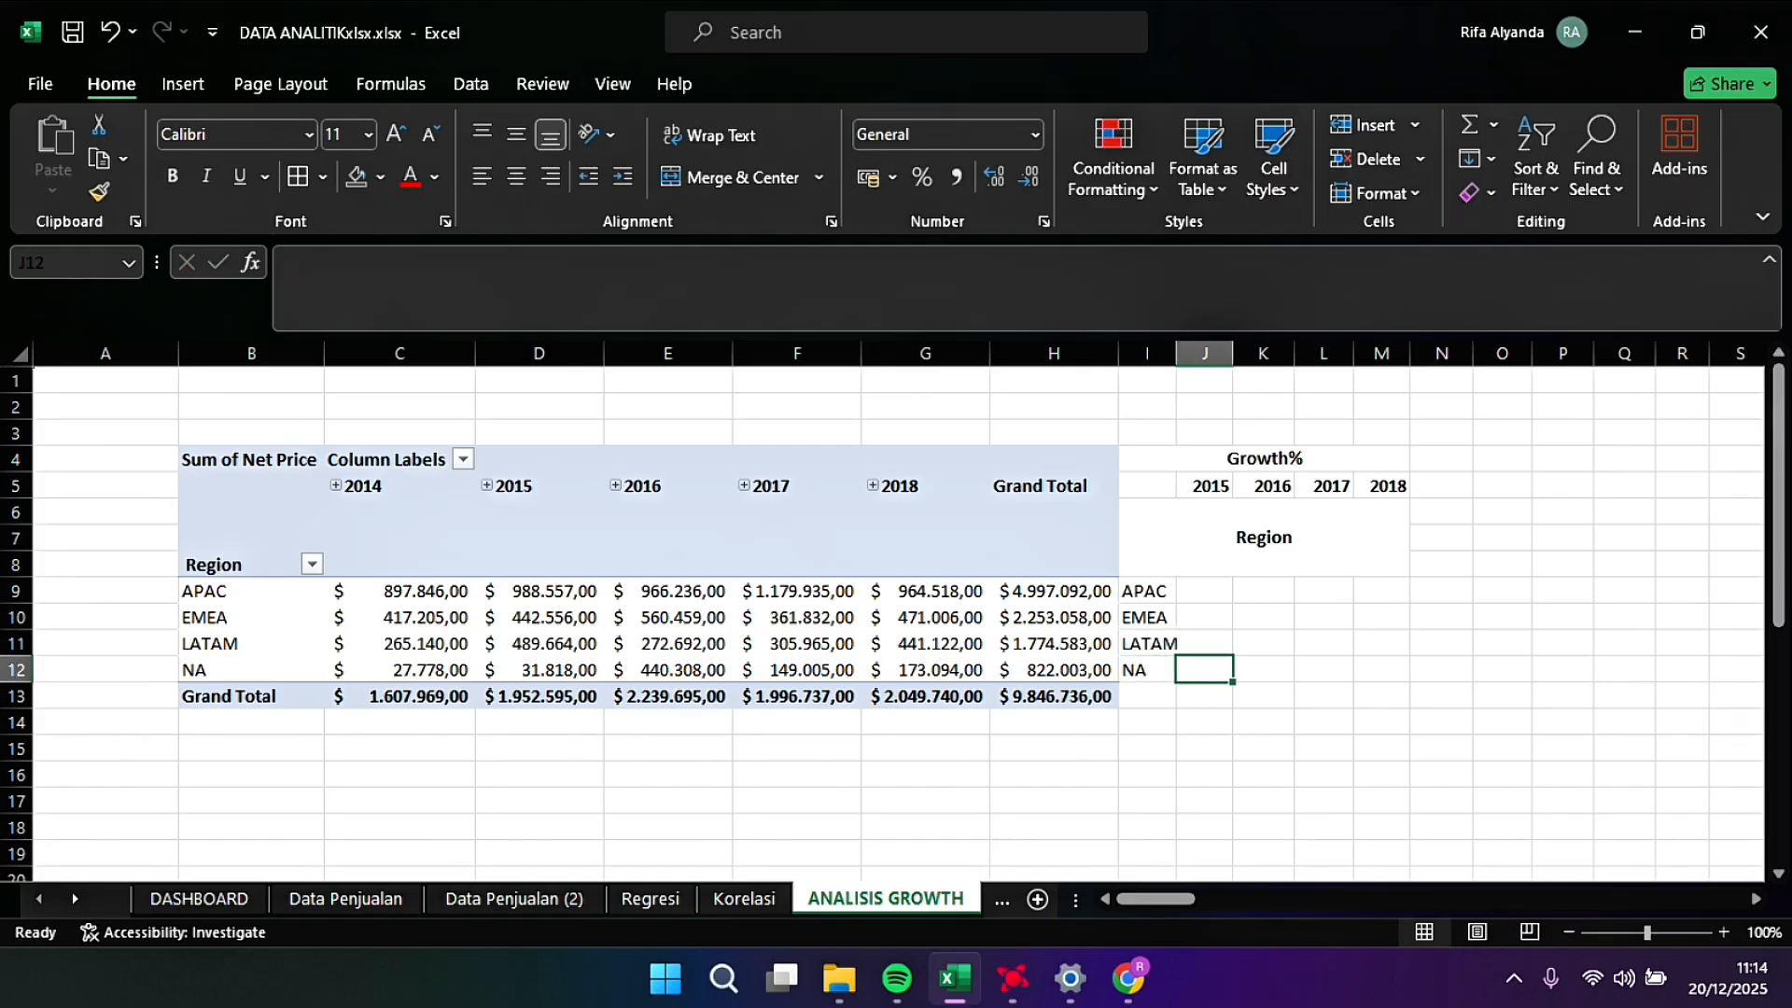
{"action": "left_click_drag", "start_coordinate": [1176, 353], "coordinate": [1184, 353]}
{"action": "left_click", "coordinate": [1211, 590]}
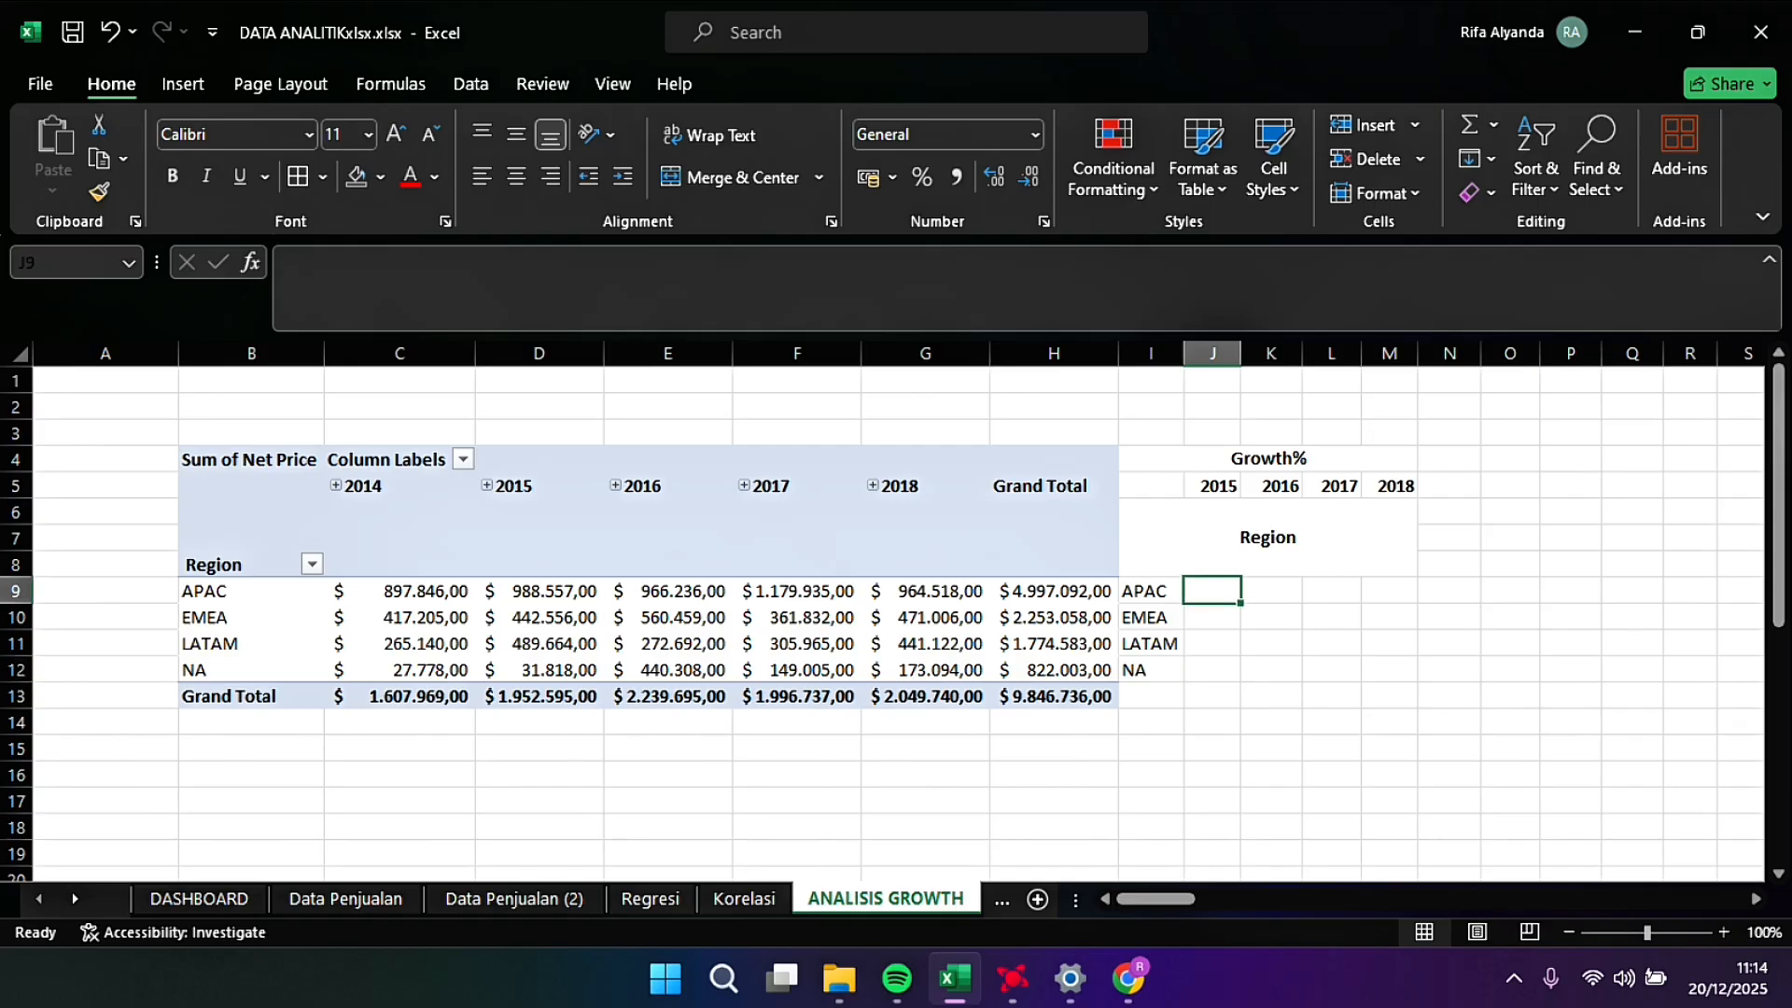
{"action": "scroll", "coordinate": [896, 607], "scroll_direction": "right", "scroll_amount": 1}
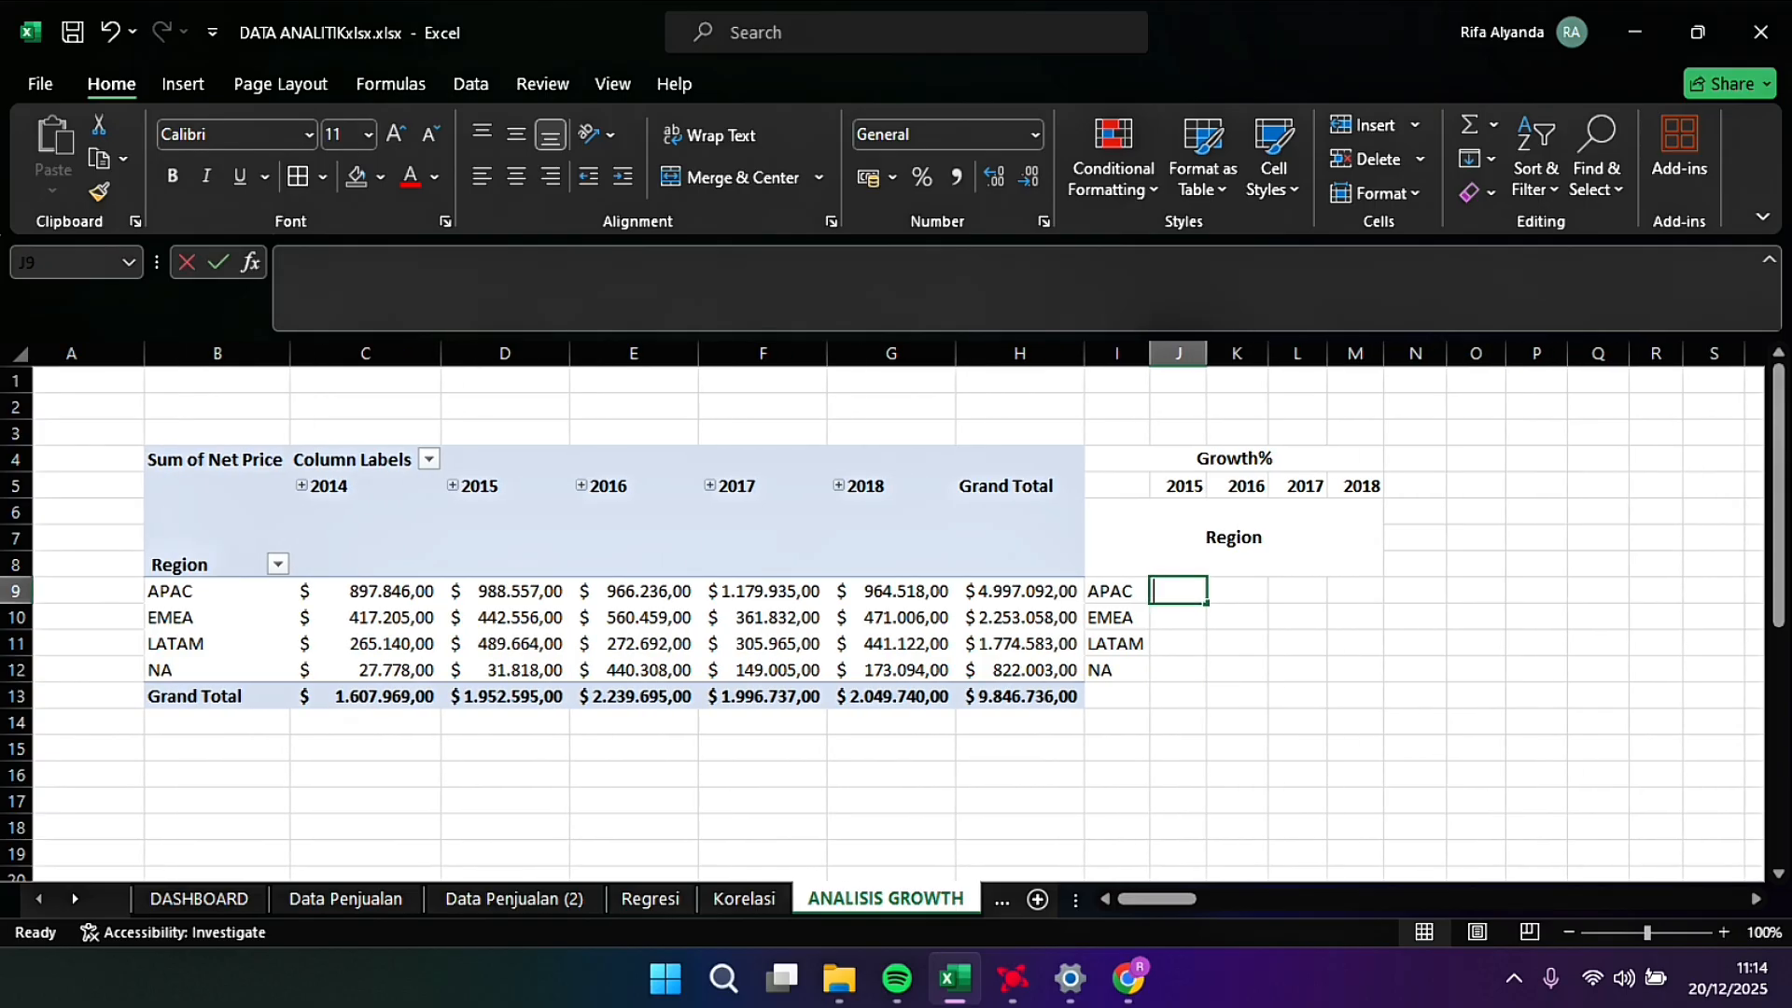
{"action": "type", "text": "="}
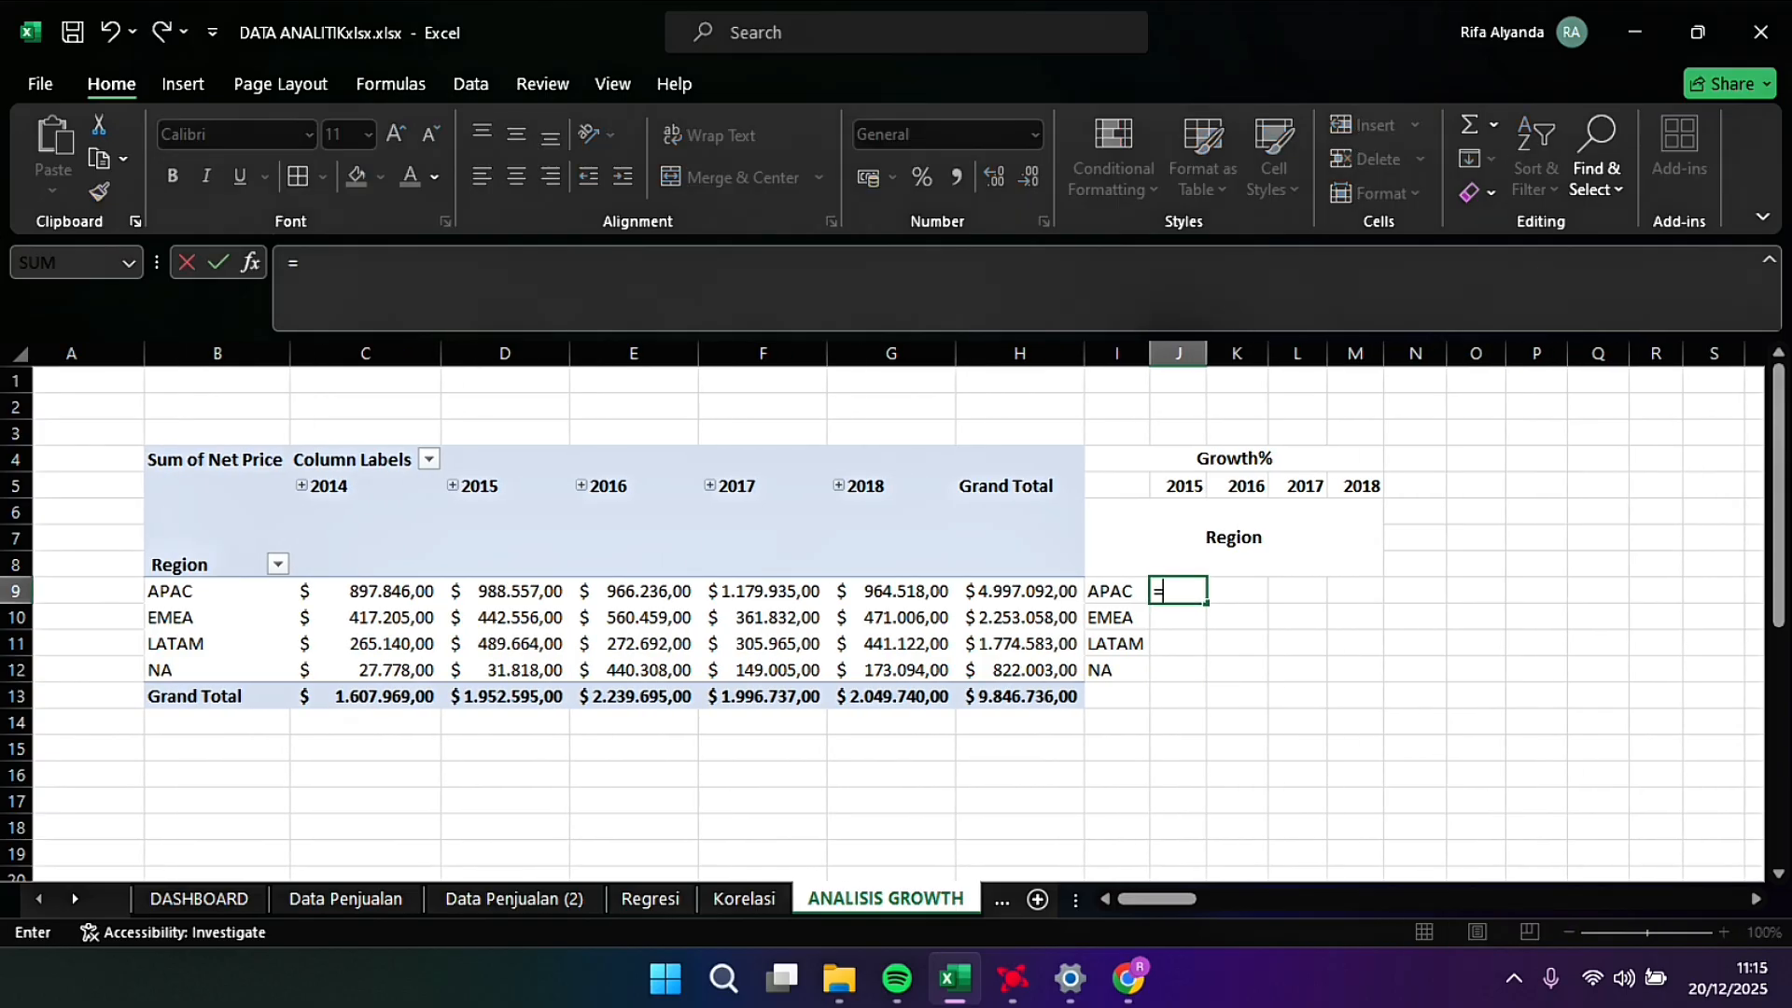
{"action": "left_click", "coordinate": [509, 591]}
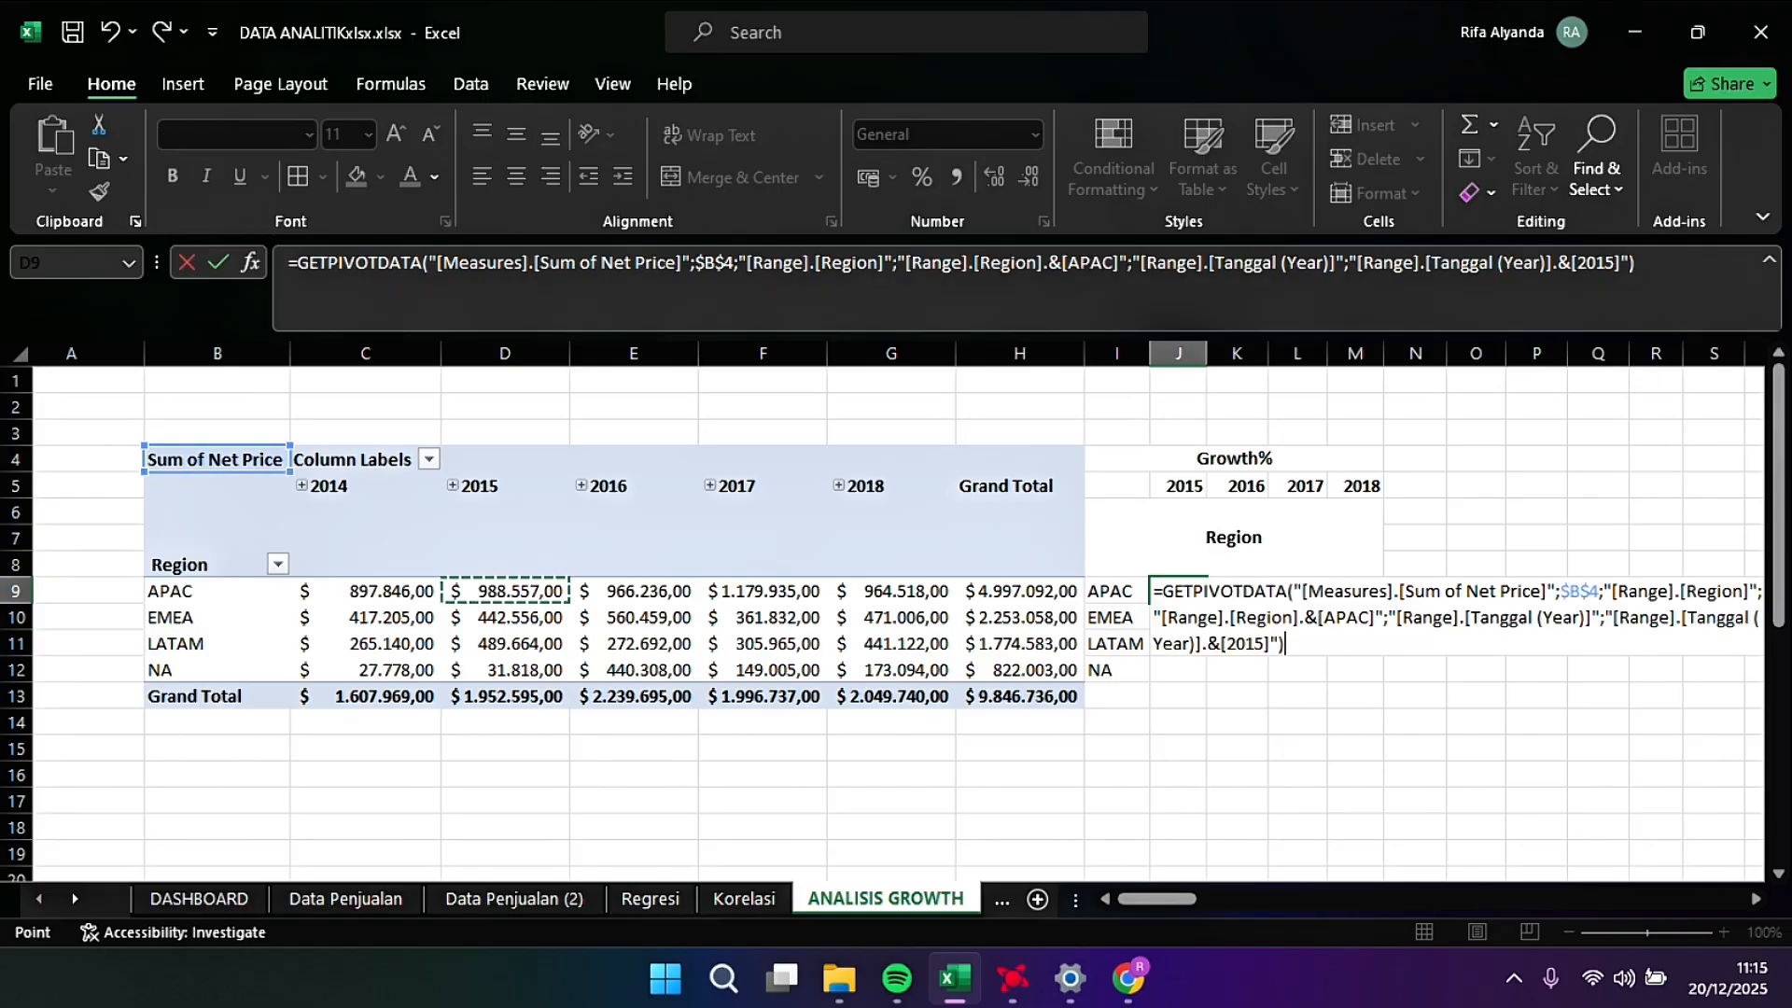
{"action": "type", "text": "-"}
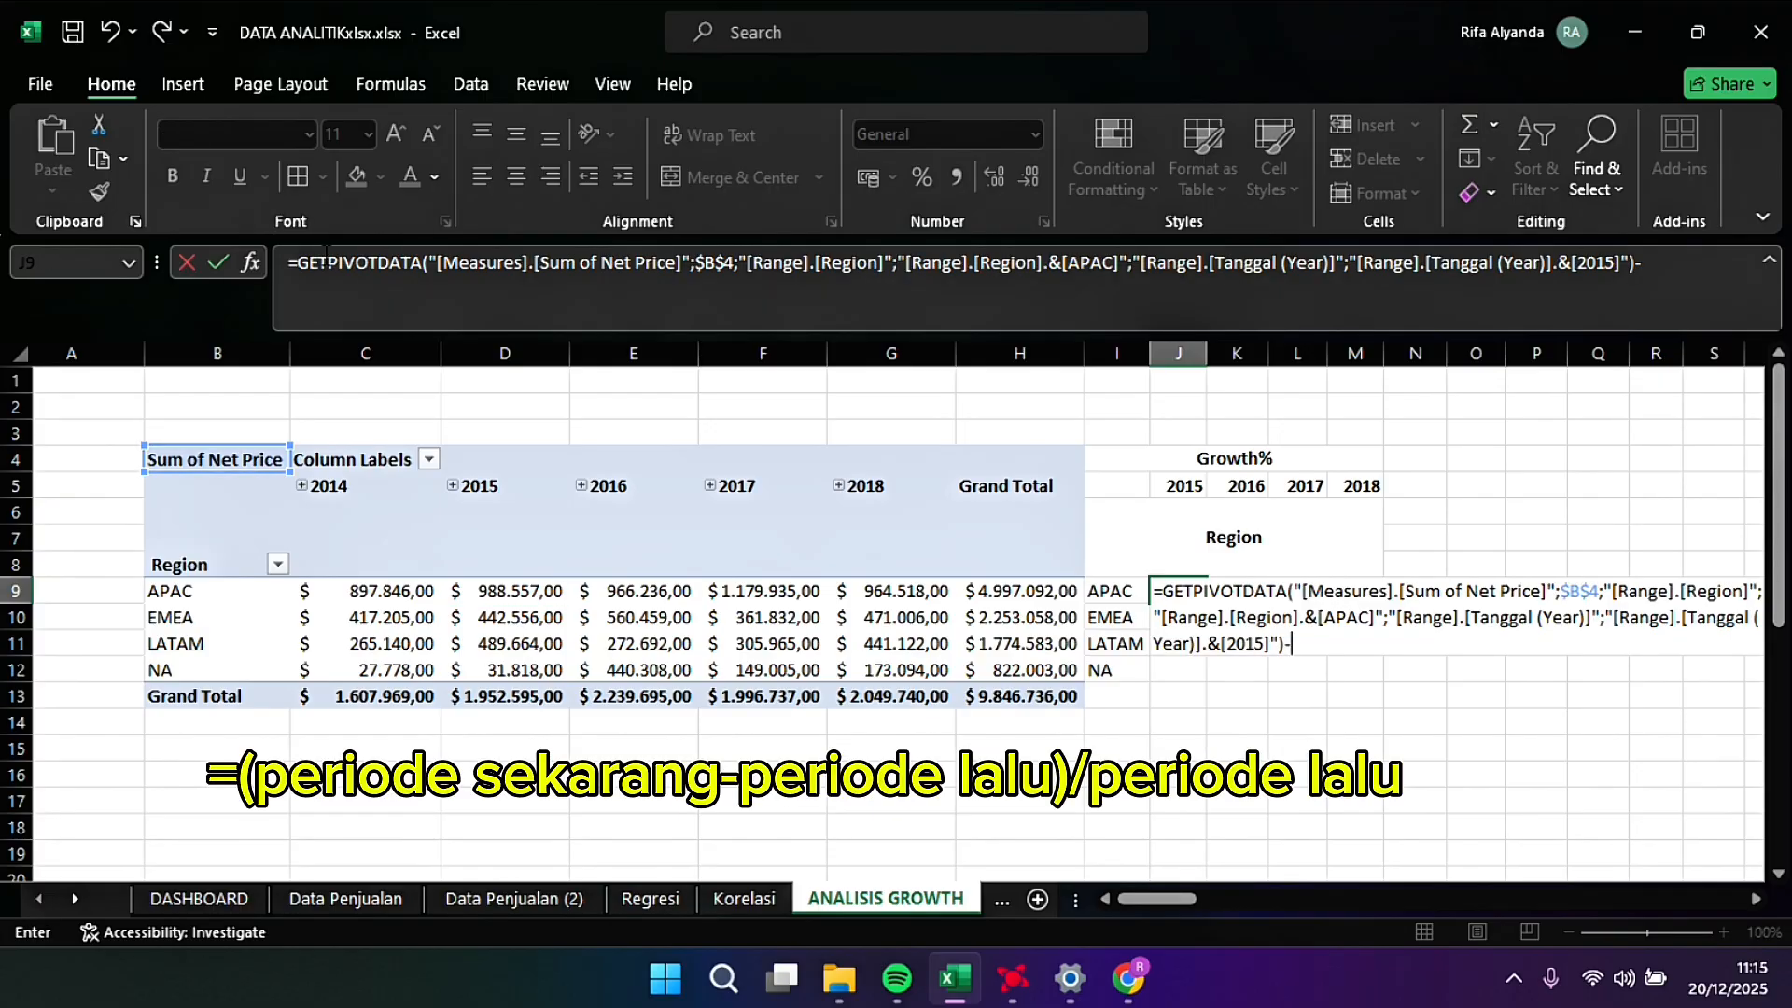
{"action": "triple_click", "coordinate": [325, 254]}
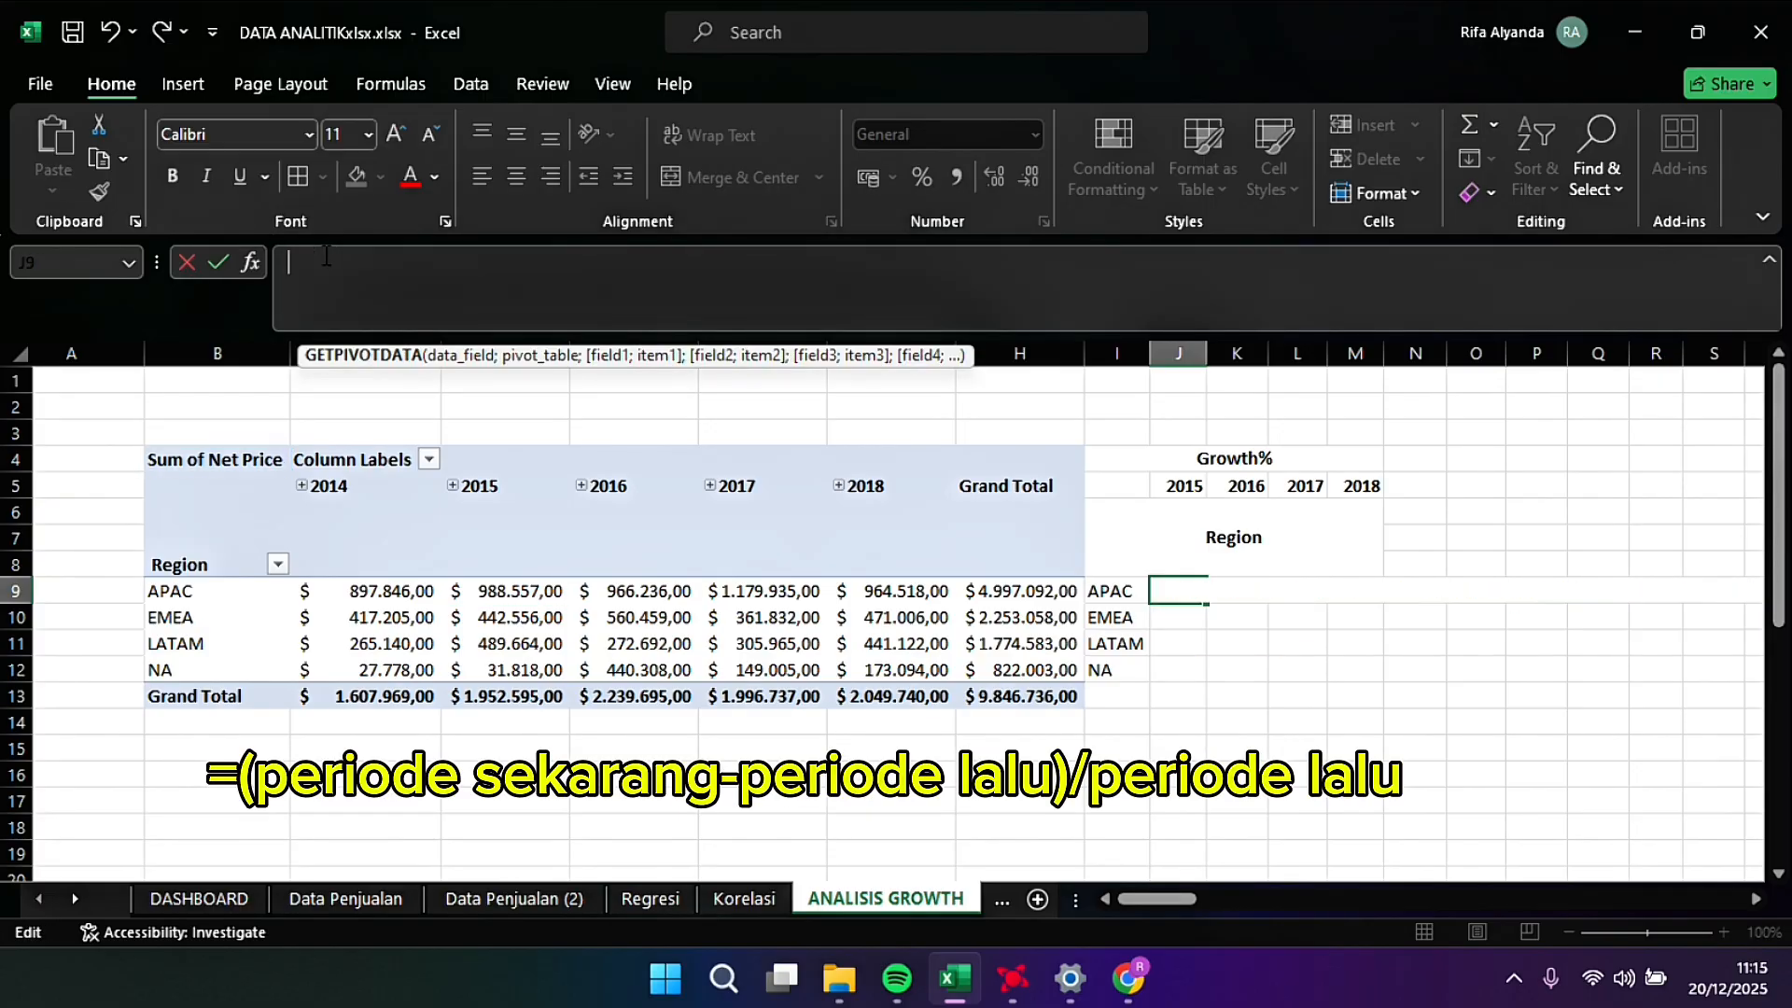
Step: In J9, calculate APAC's 2015 growth by subtracting its 2014 net price from the 2015 one and dividing by the 2014 value, referencing the pivot table
{"action": "type", "text": "=("}
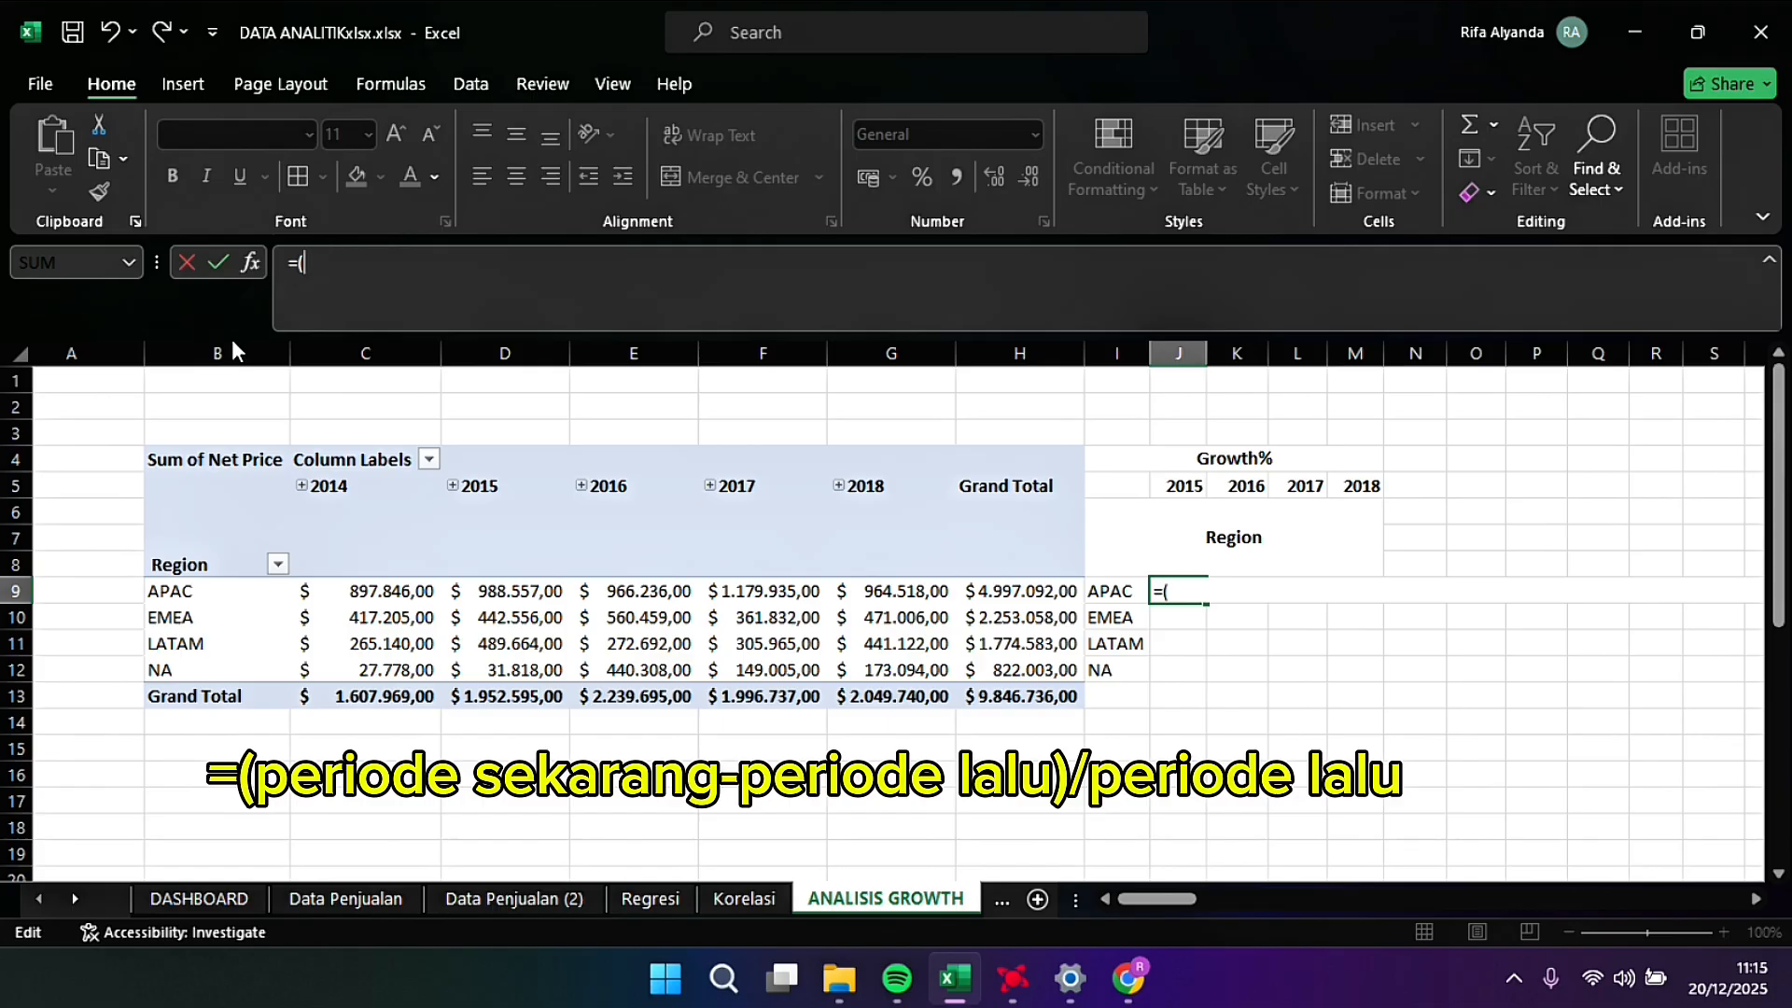
{"action": "left_click", "coordinate": [505, 591]}
{"action": "type", "text": "-"}
{"action": "left_click", "coordinate": [365, 591]}
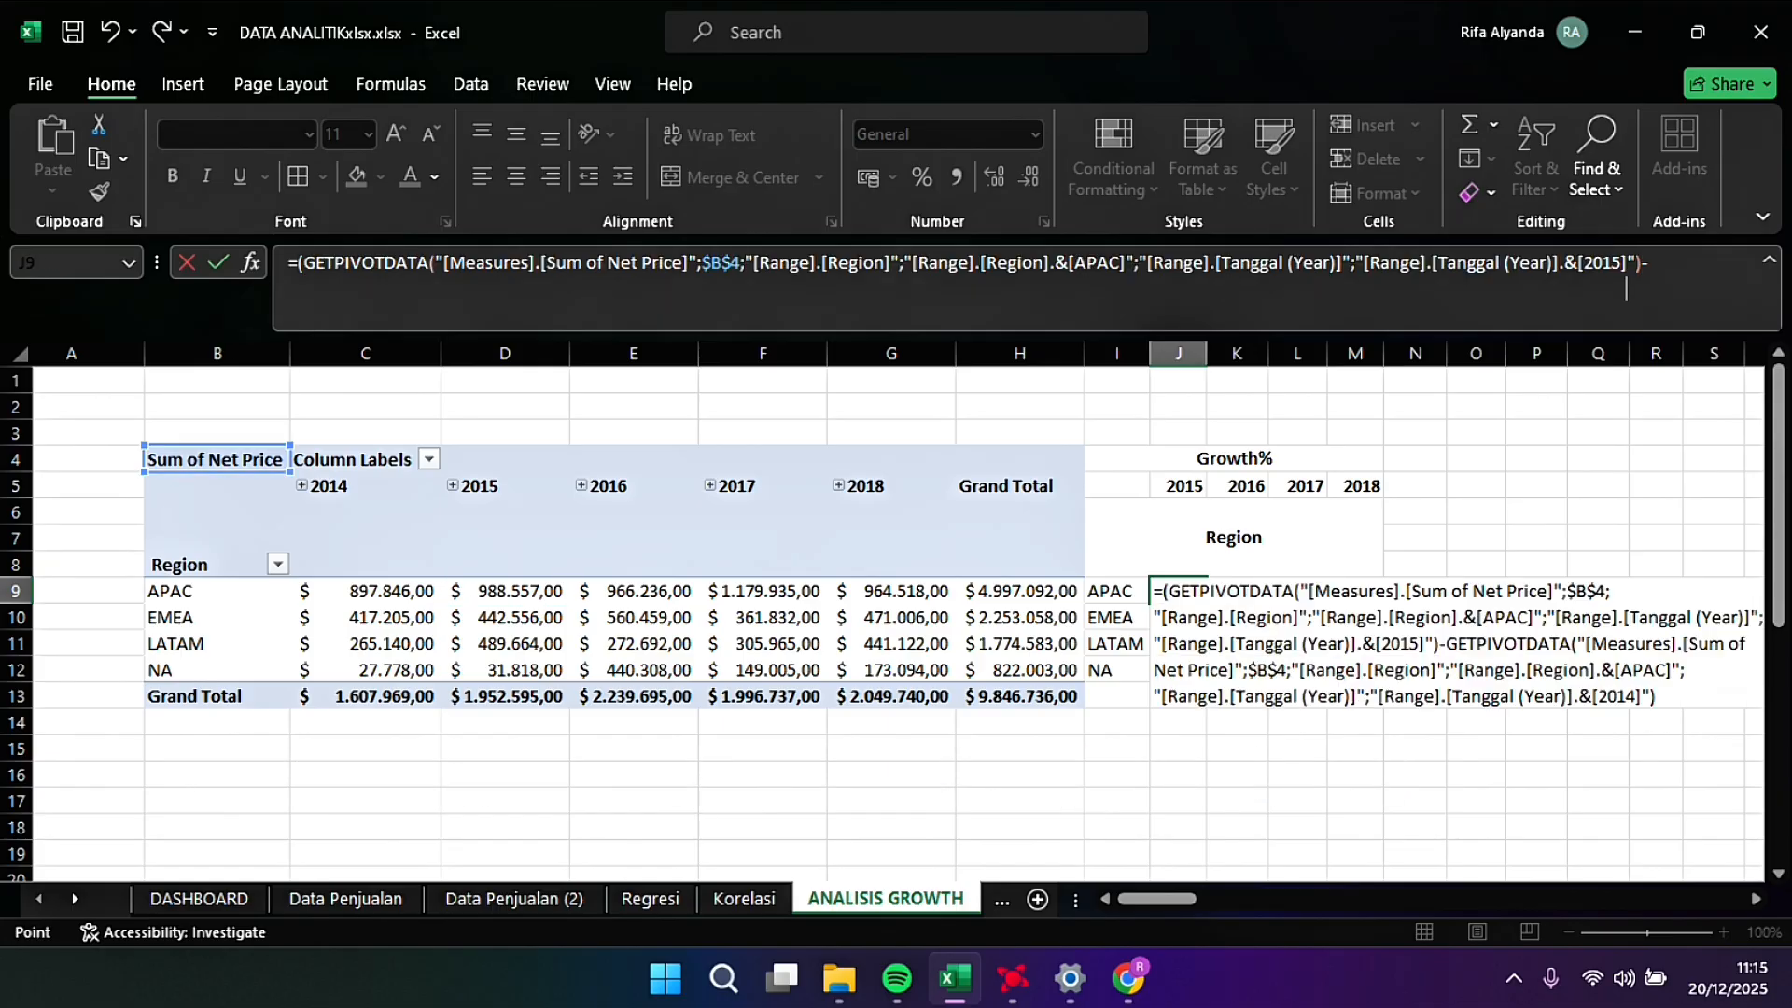
{"action": "type", "text": ")/"}
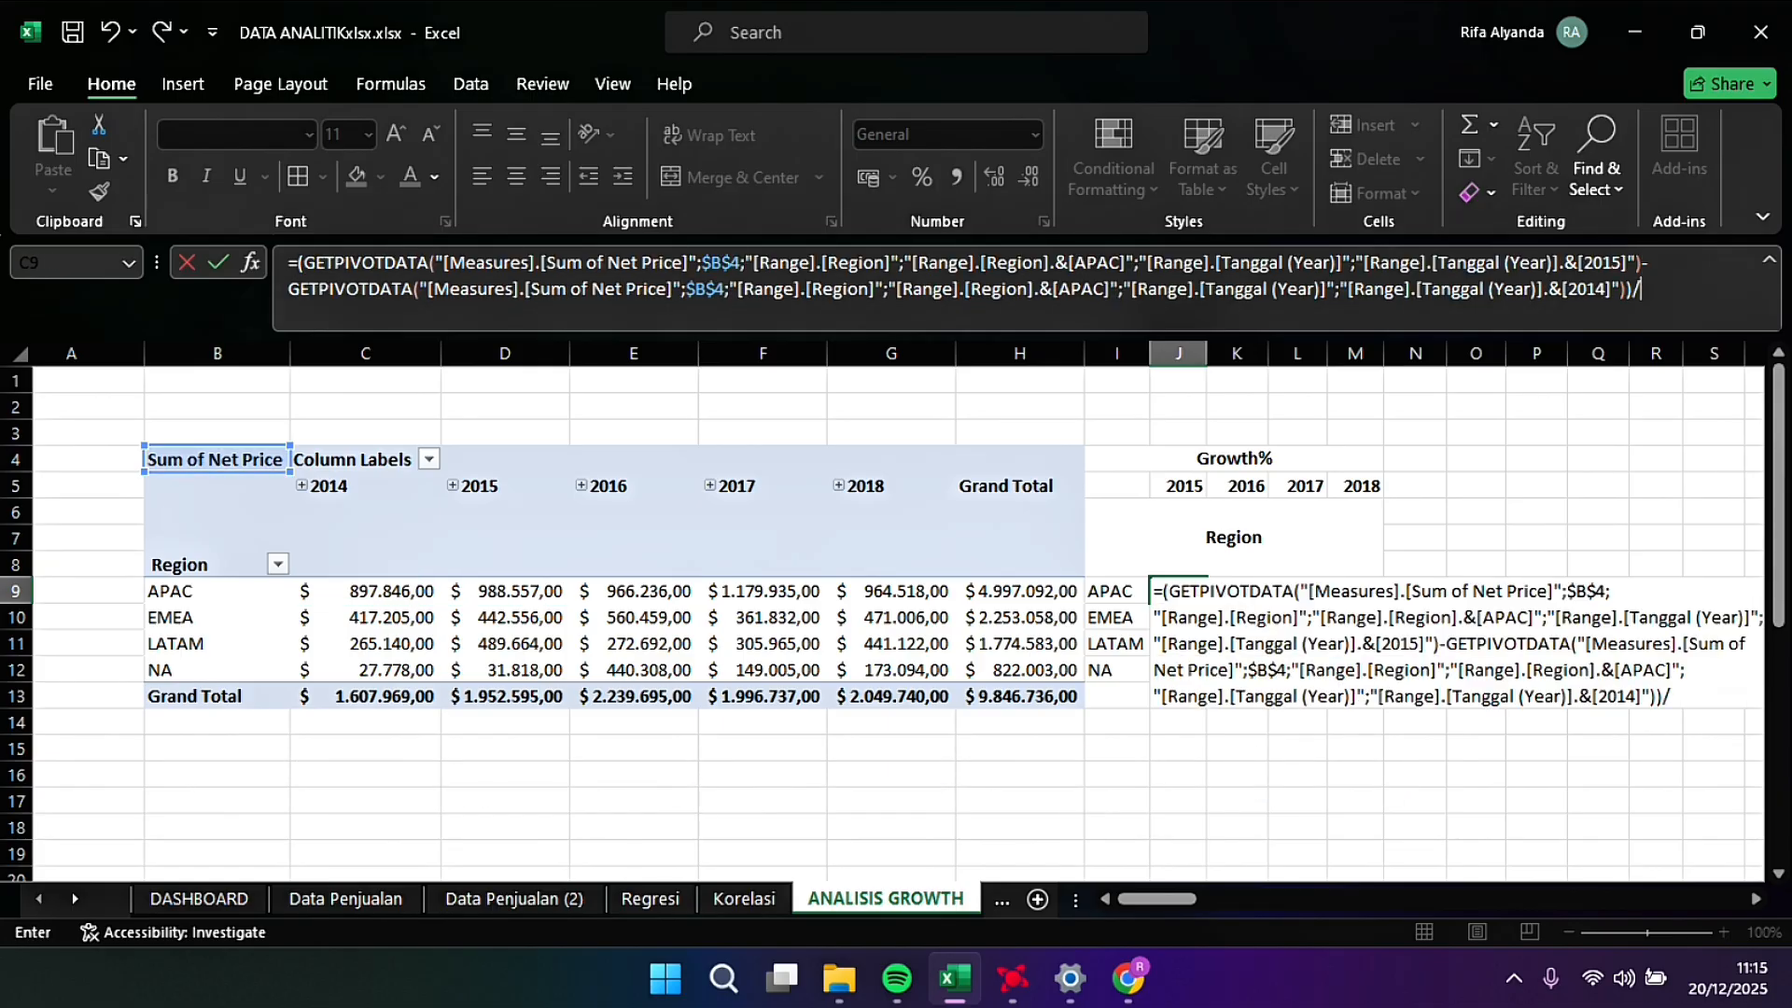
{"action": "left_click", "coordinate": [365, 591]}
{"action": "key", "text": "Return"}
{"action": "key", "text": "Right"}
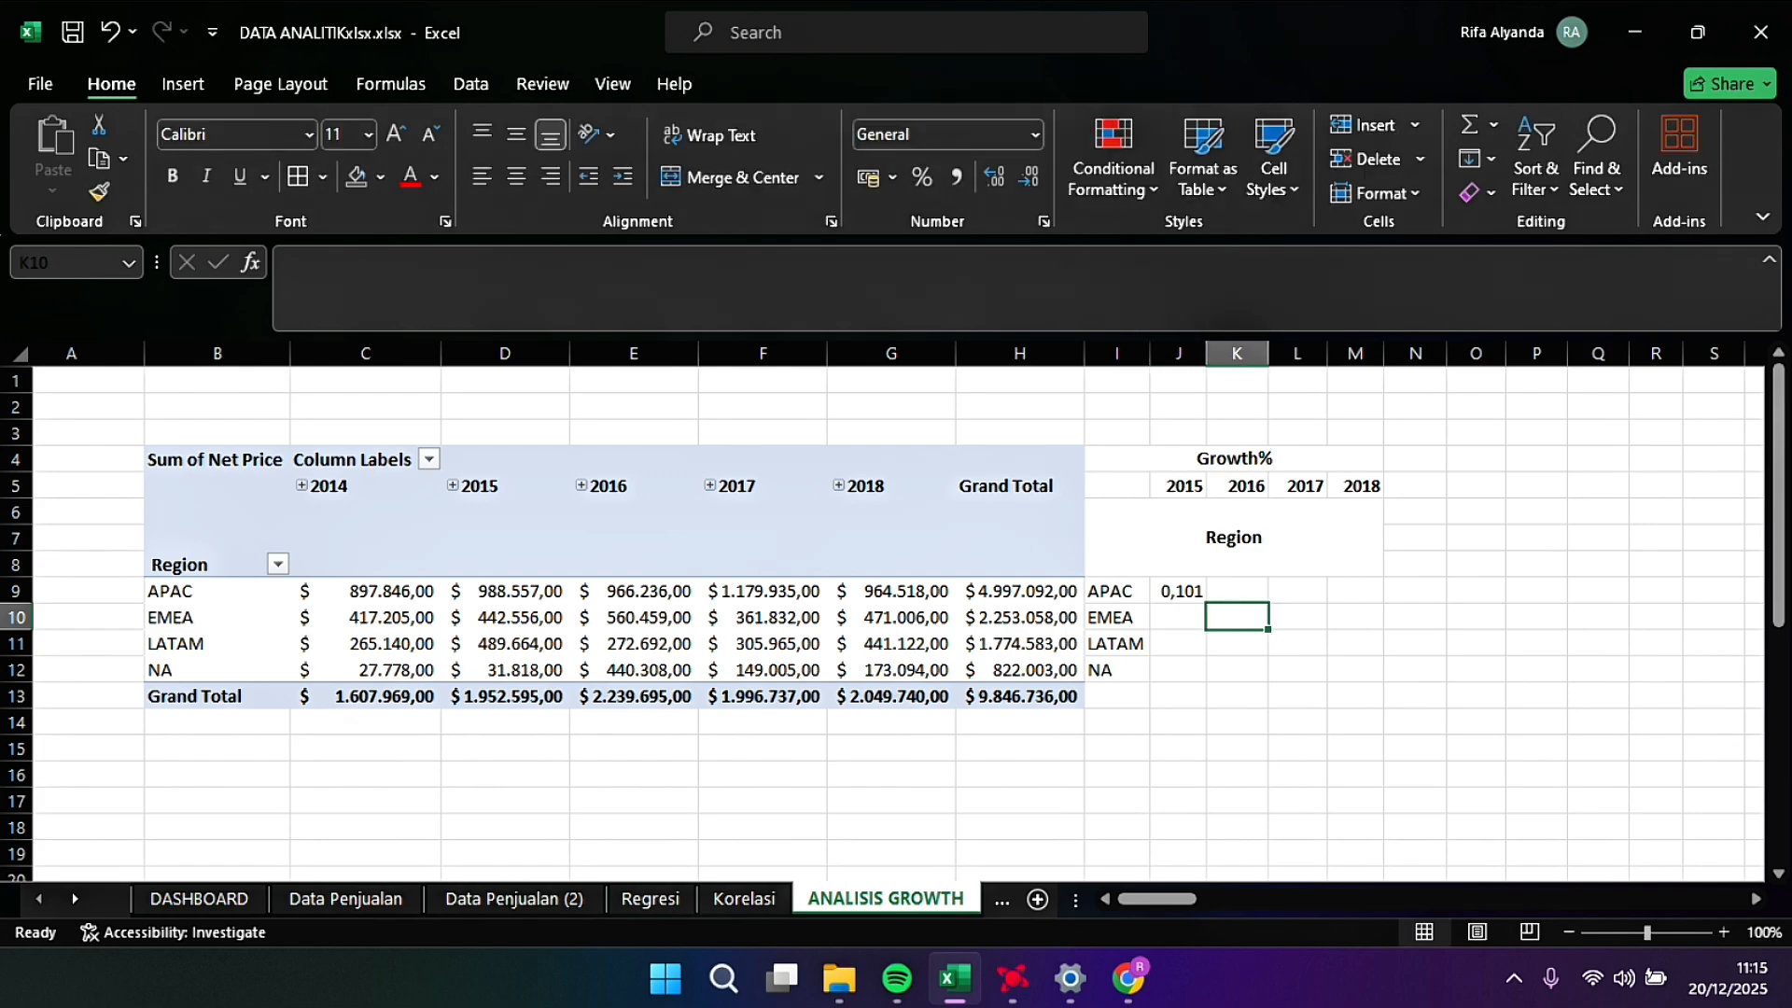
Step: Format the growth table cells J9:M12 as percentages
{"action": "key", "text": "Up"}
{"action": "left_click_drag", "start_coordinate": [1178, 591], "coordinate": [1355, 643]}
{"action": "left_click", "coordinate": [1355, 669]}
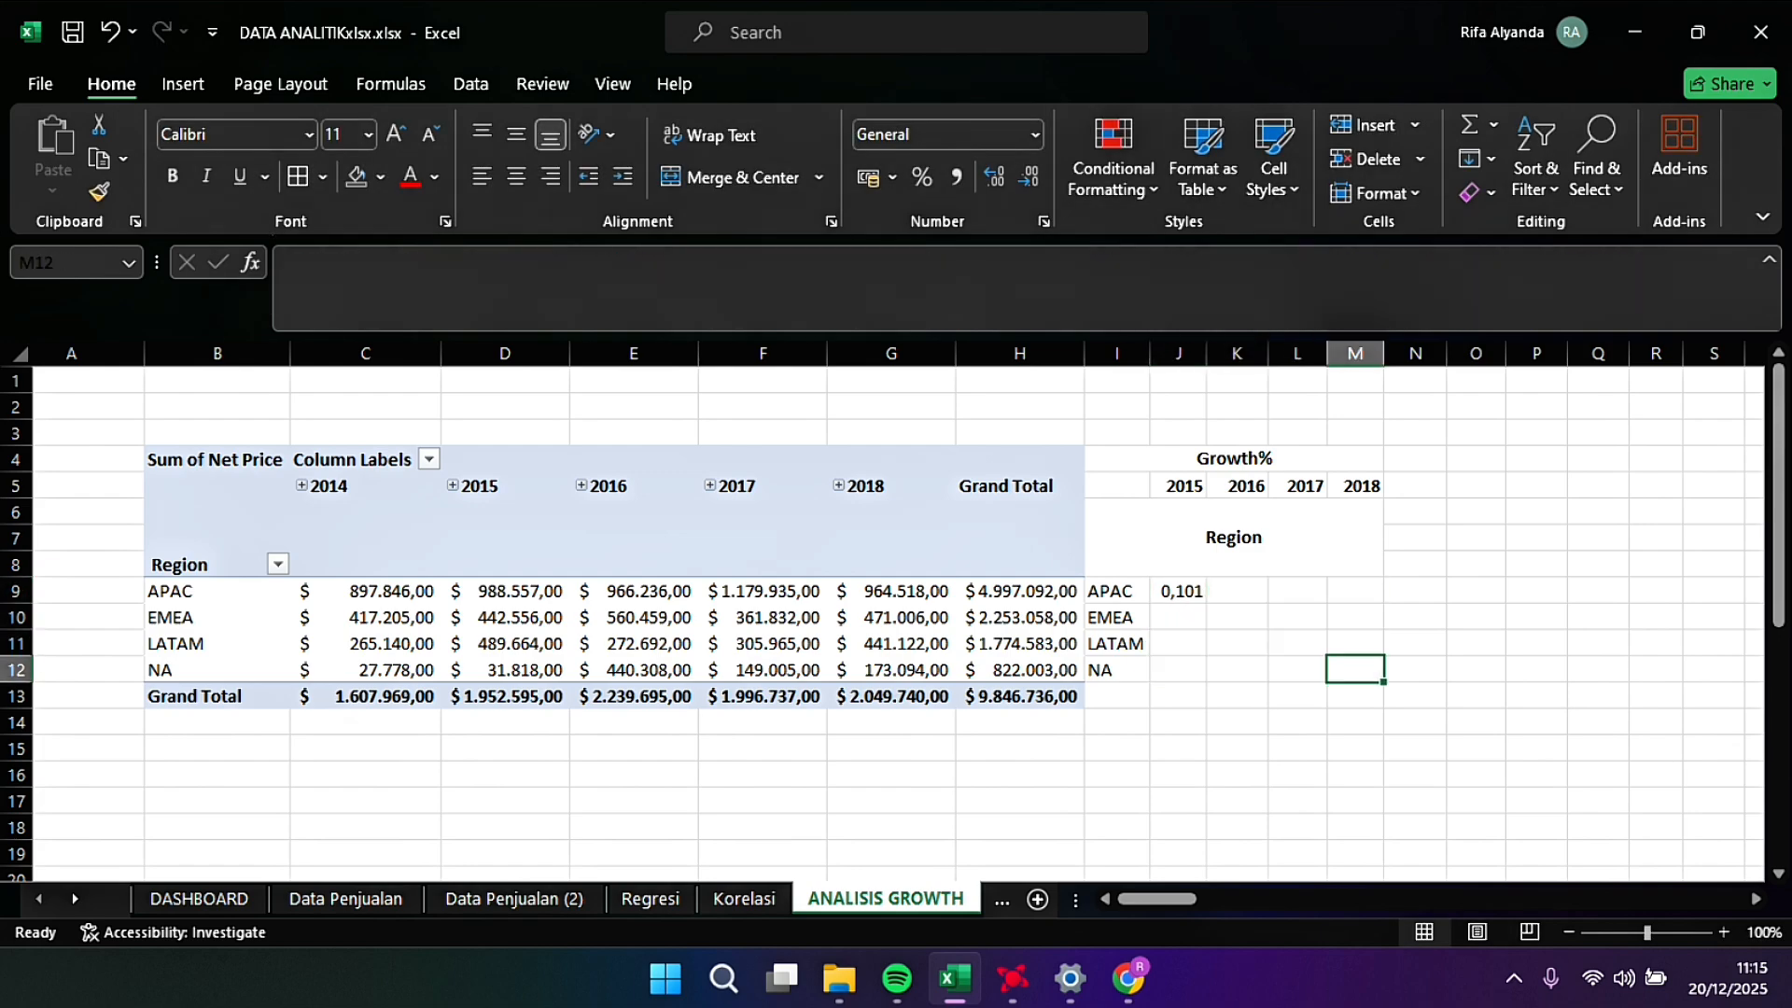
{"action": "left_click_drag", "start_coordinate": [1179, 591], "coordinate": [1355, 669]}
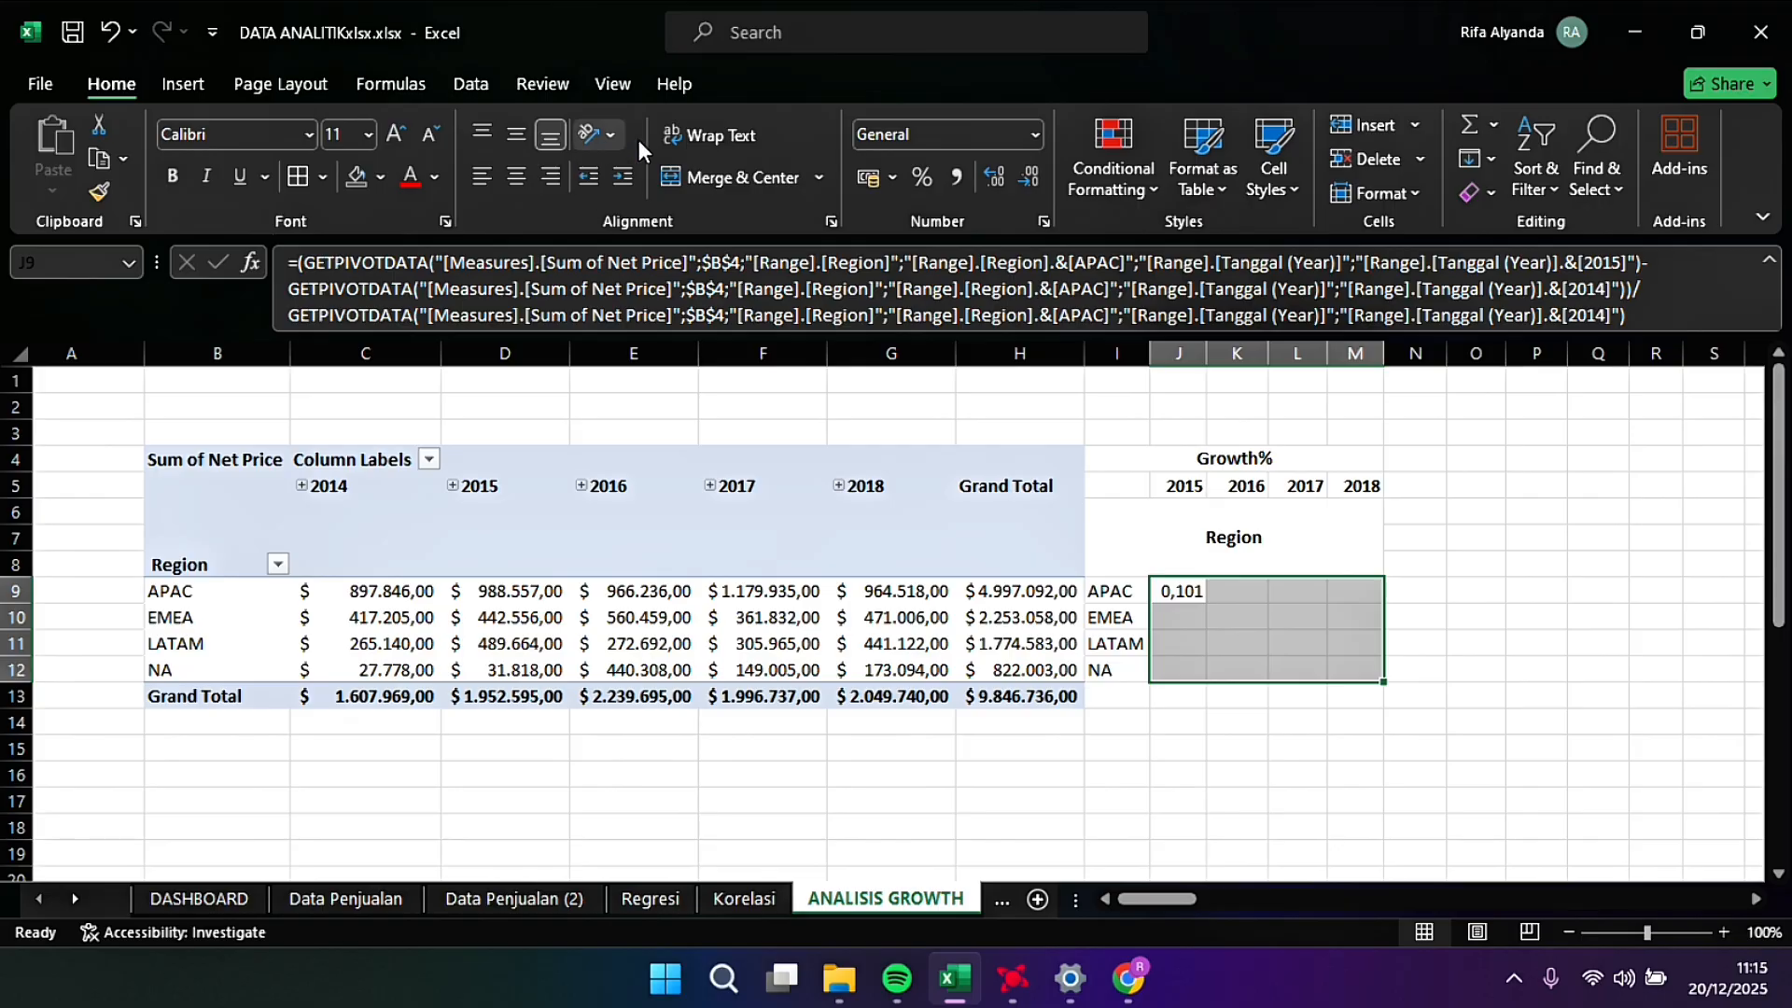
{"action": "left_click", "coordinate": [930, 182]}
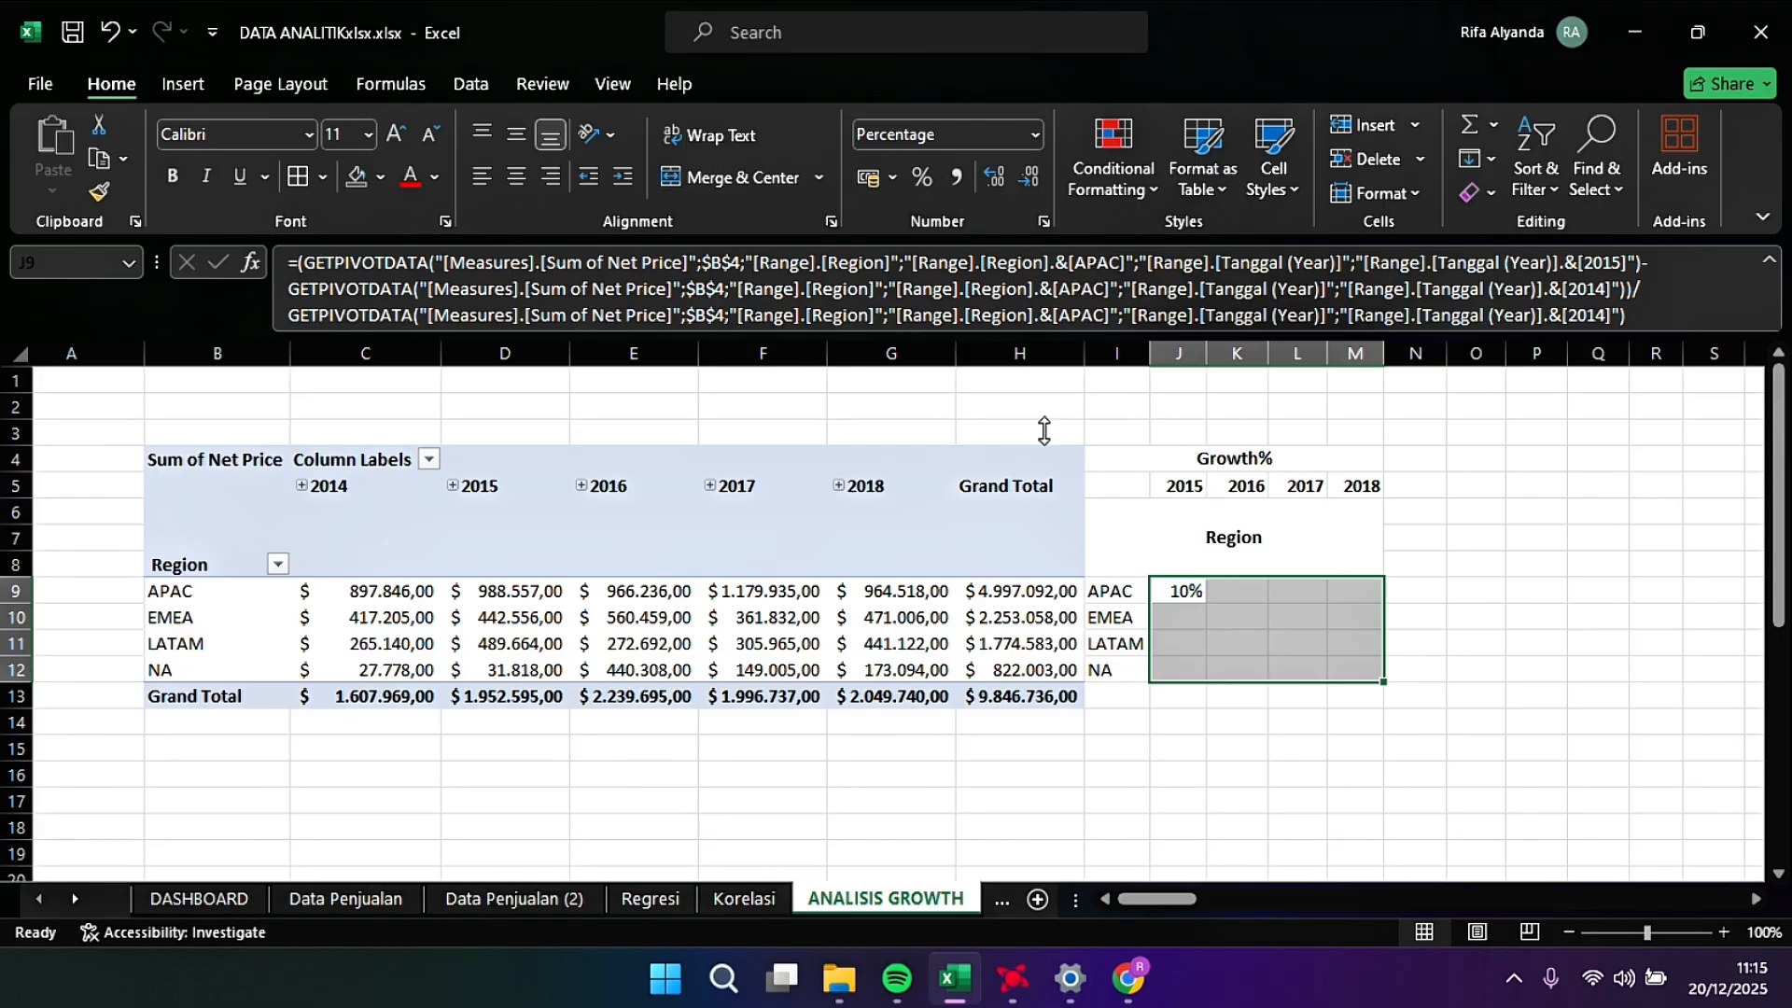
Step: In K9, calculate APAC's 2016 growth by subtracting its 2015 net price from the 2016 one and dividing by the 2015 value, referencing the pivot table
{"action": "left_click", "coordinate": [1235, 591]}
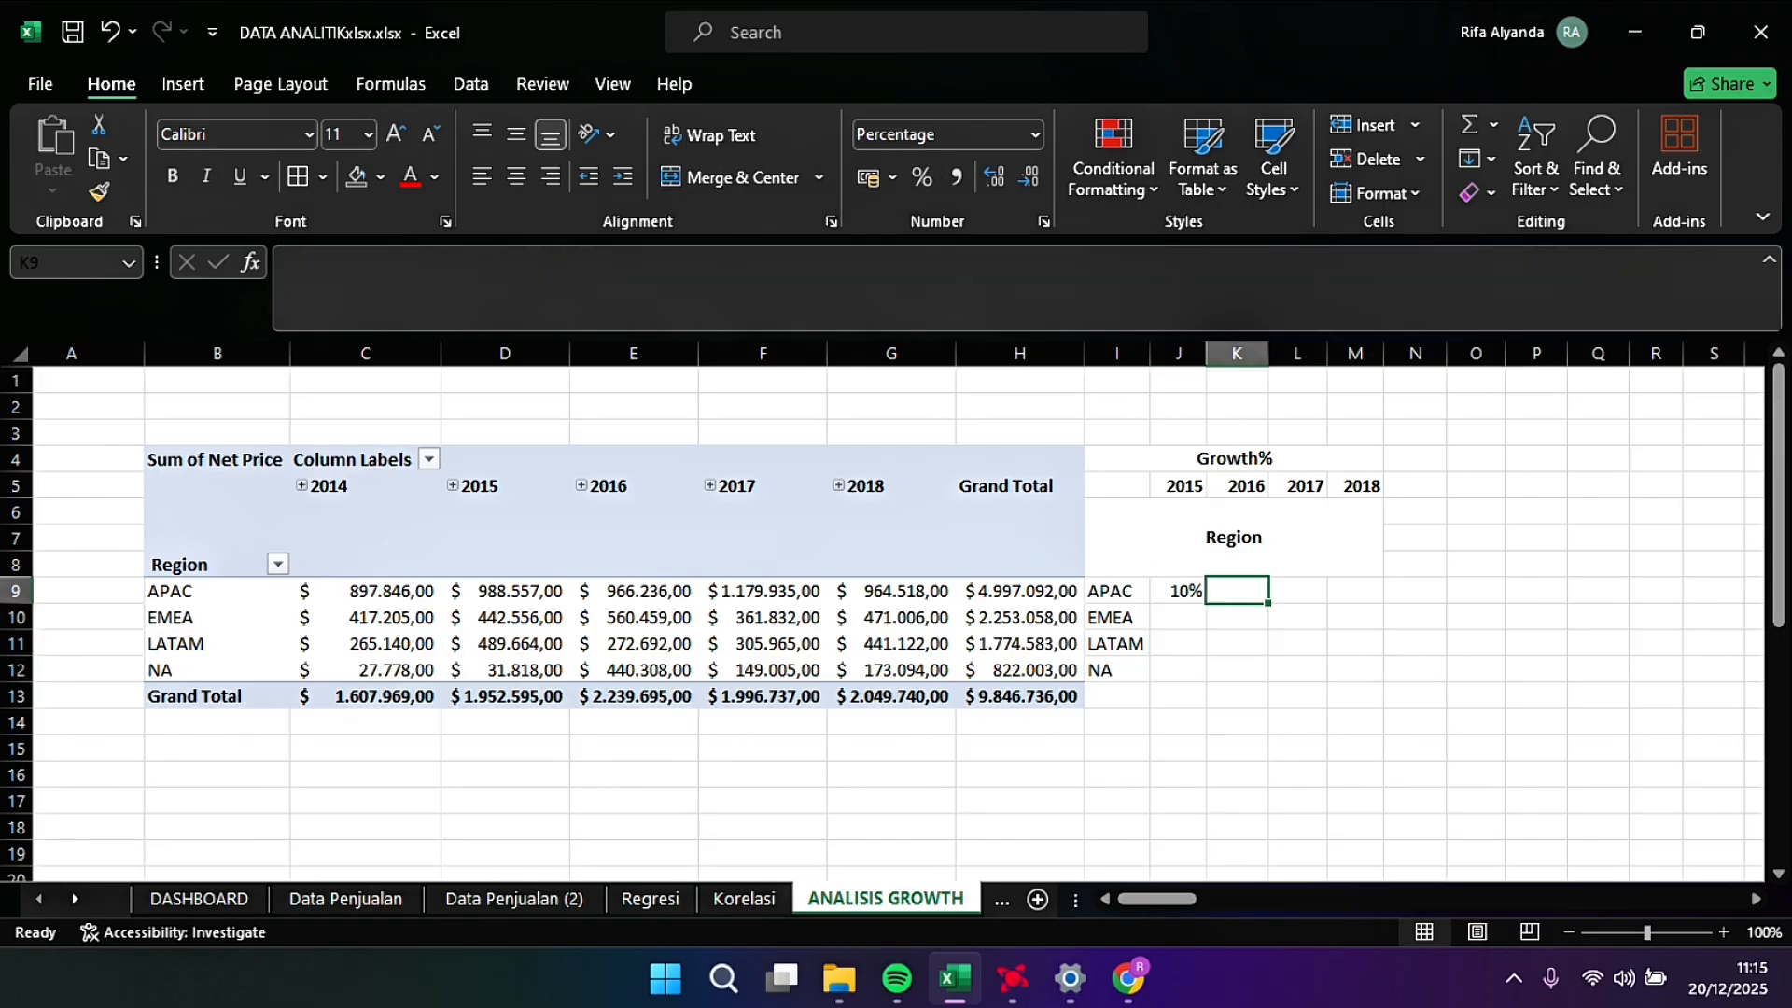
{"action": "type", "text": "=("}
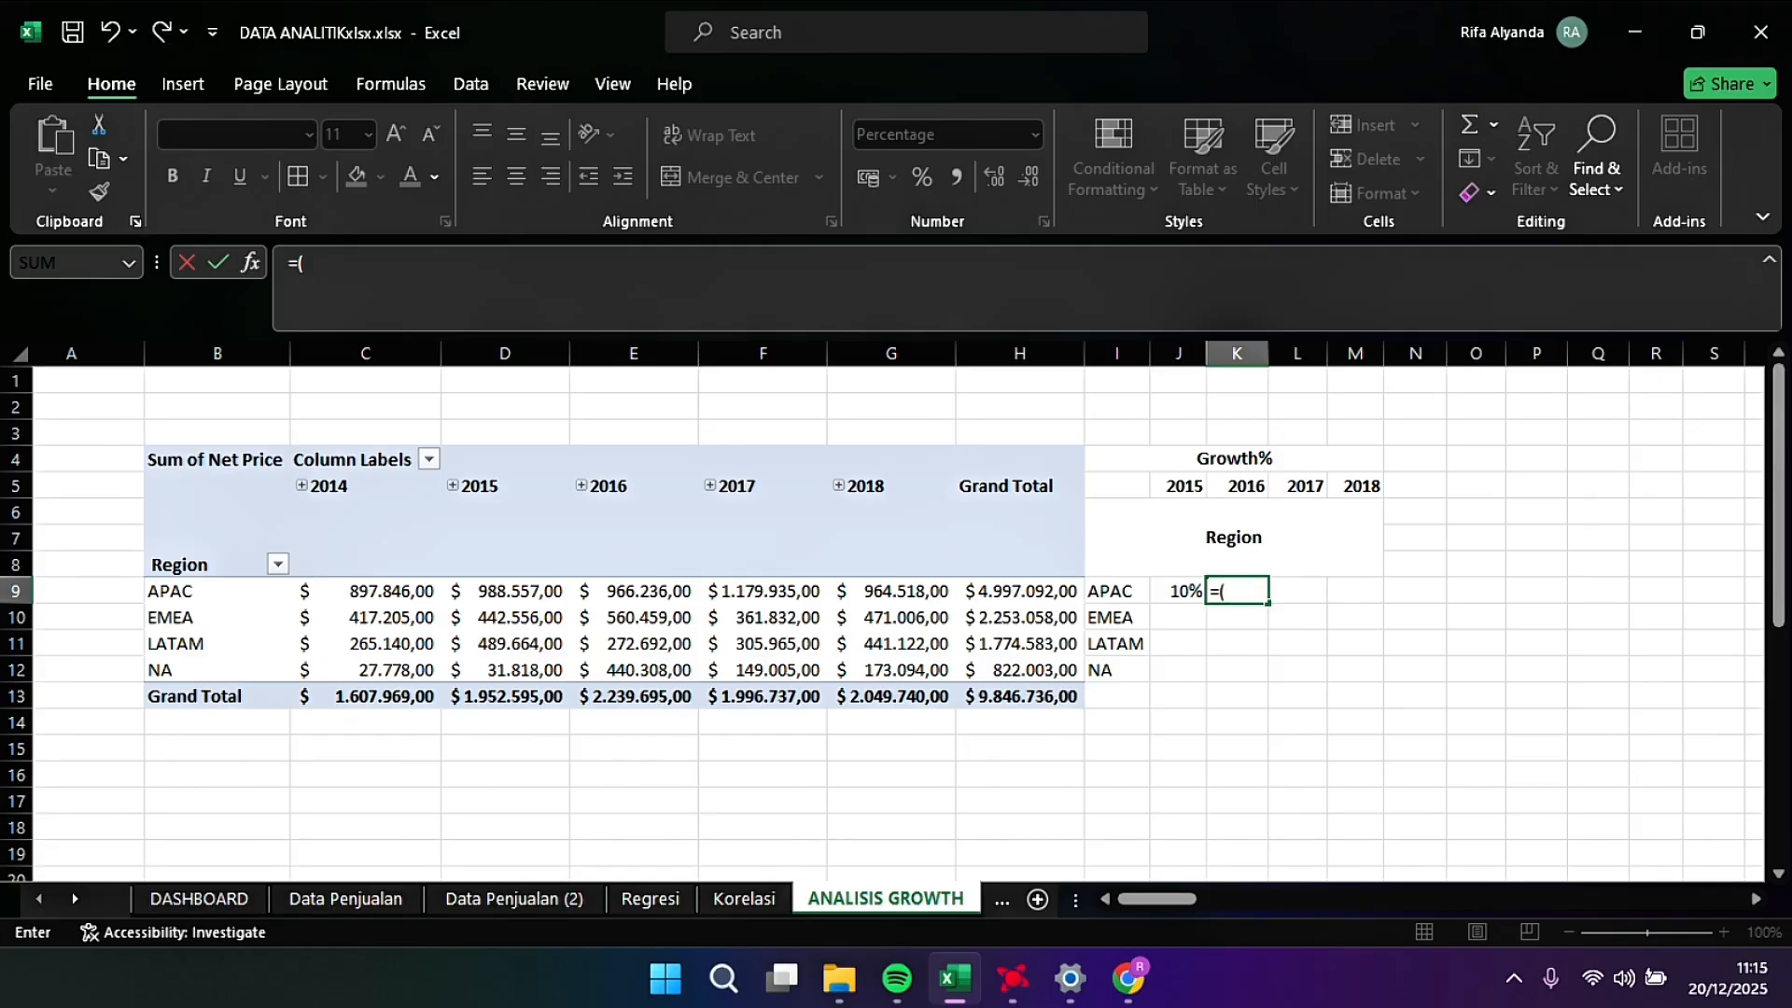
{"action": "left_click", "coordinate": [644, 591]}
{"action": "type", "text": "-"}
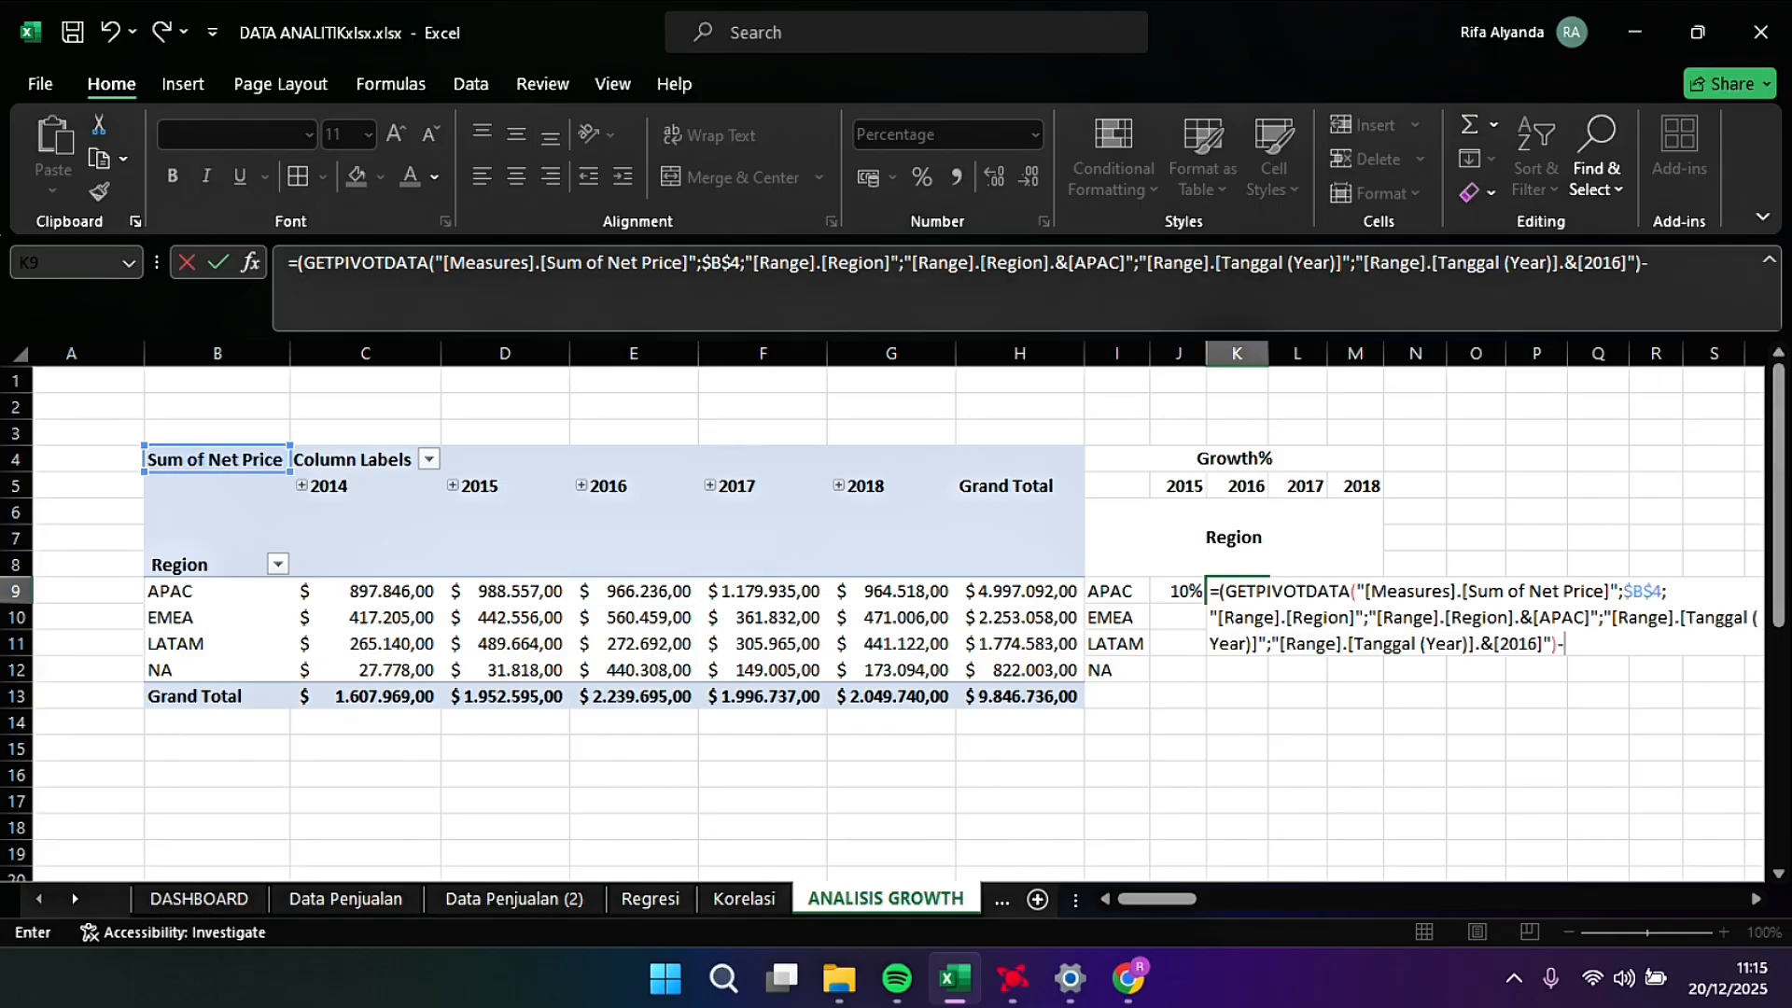
{"action": "left_click", "coordinate": [505, 591]}
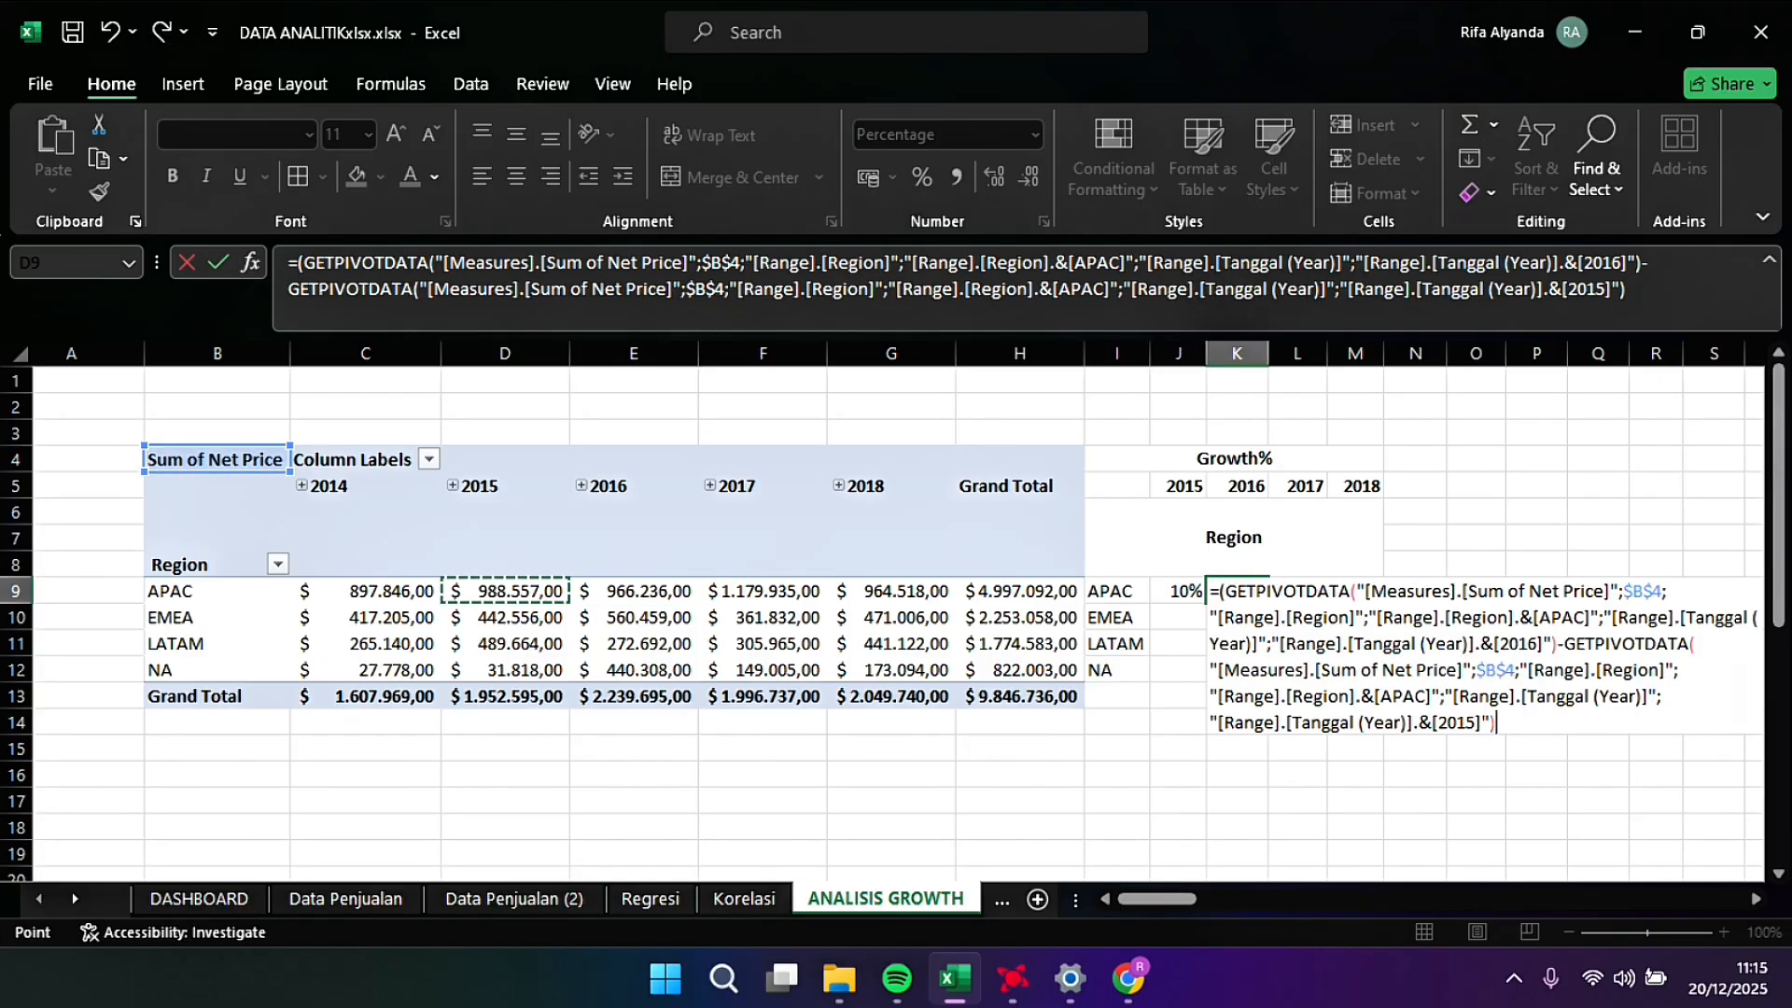
{"action": "type", "text": ")/"}
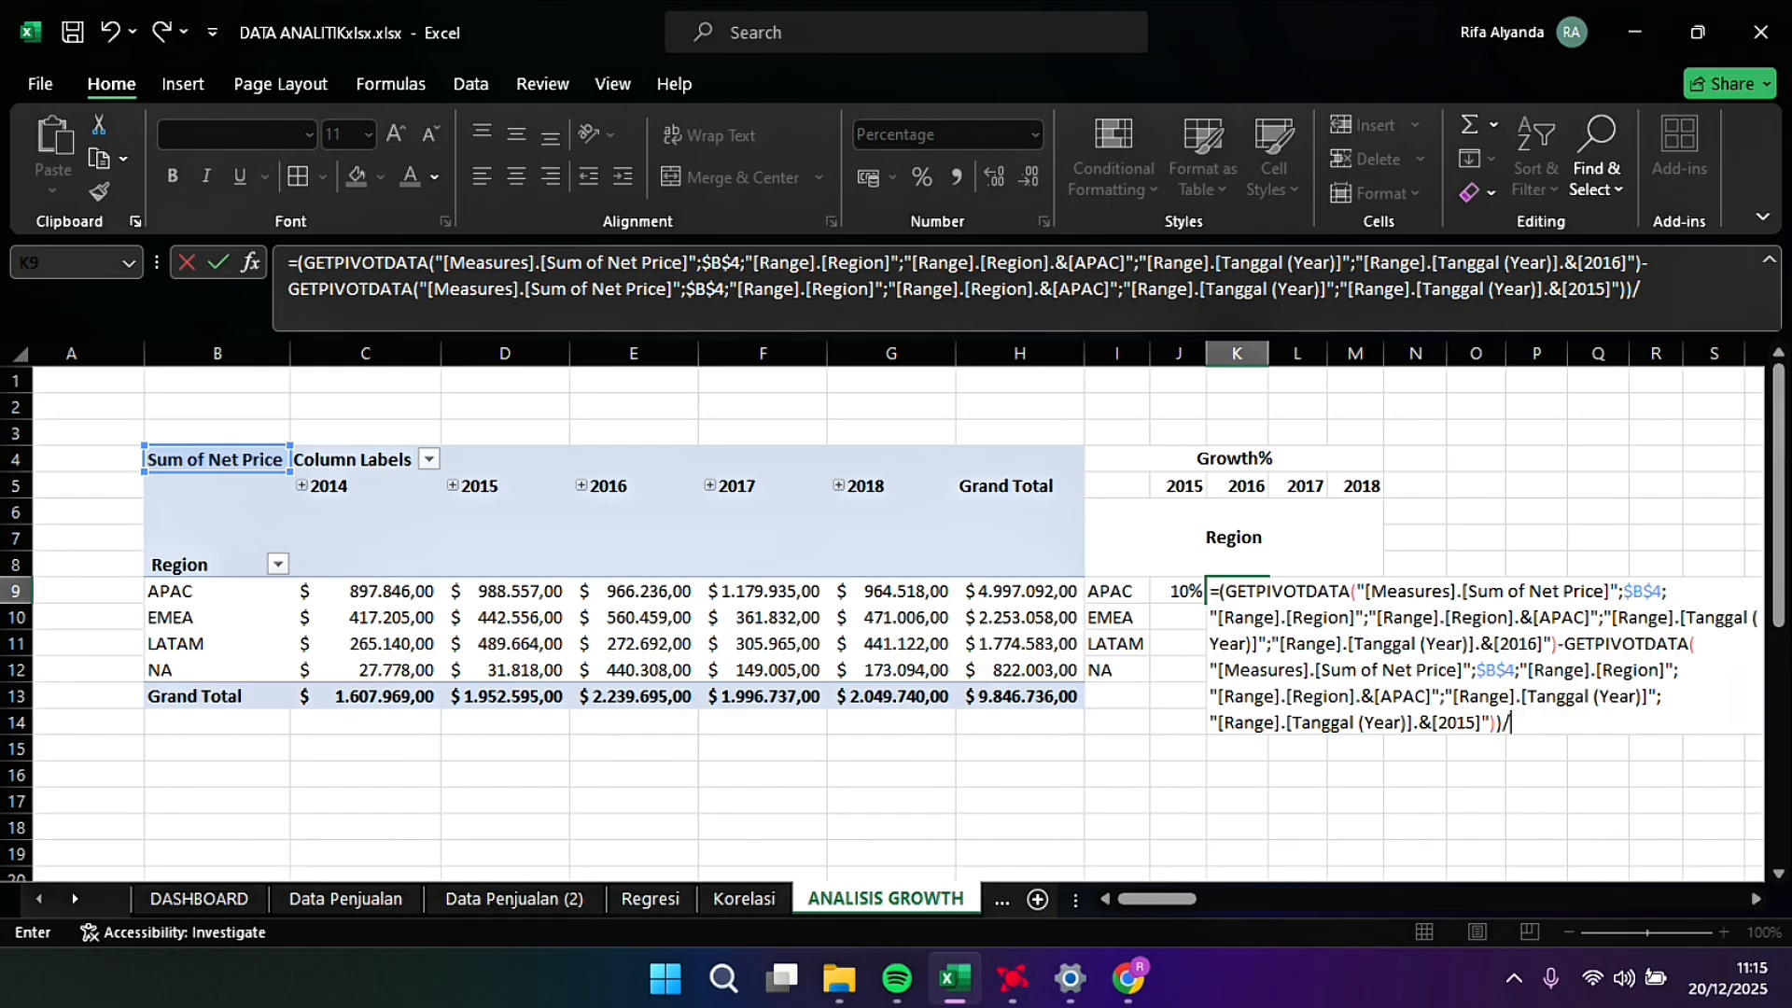
{"action": "left_click", "coordinate": [505, 591]}
{"action": "key", "text": "Return"}
Step: In L9, calculate APAC's 2017 growth as the 2017 net price minus the 2016 one, divided by the 2016 value, referencing the pivot table
{"action": "key", "text": "Right"}
{"action": "key", "text": "Up"}
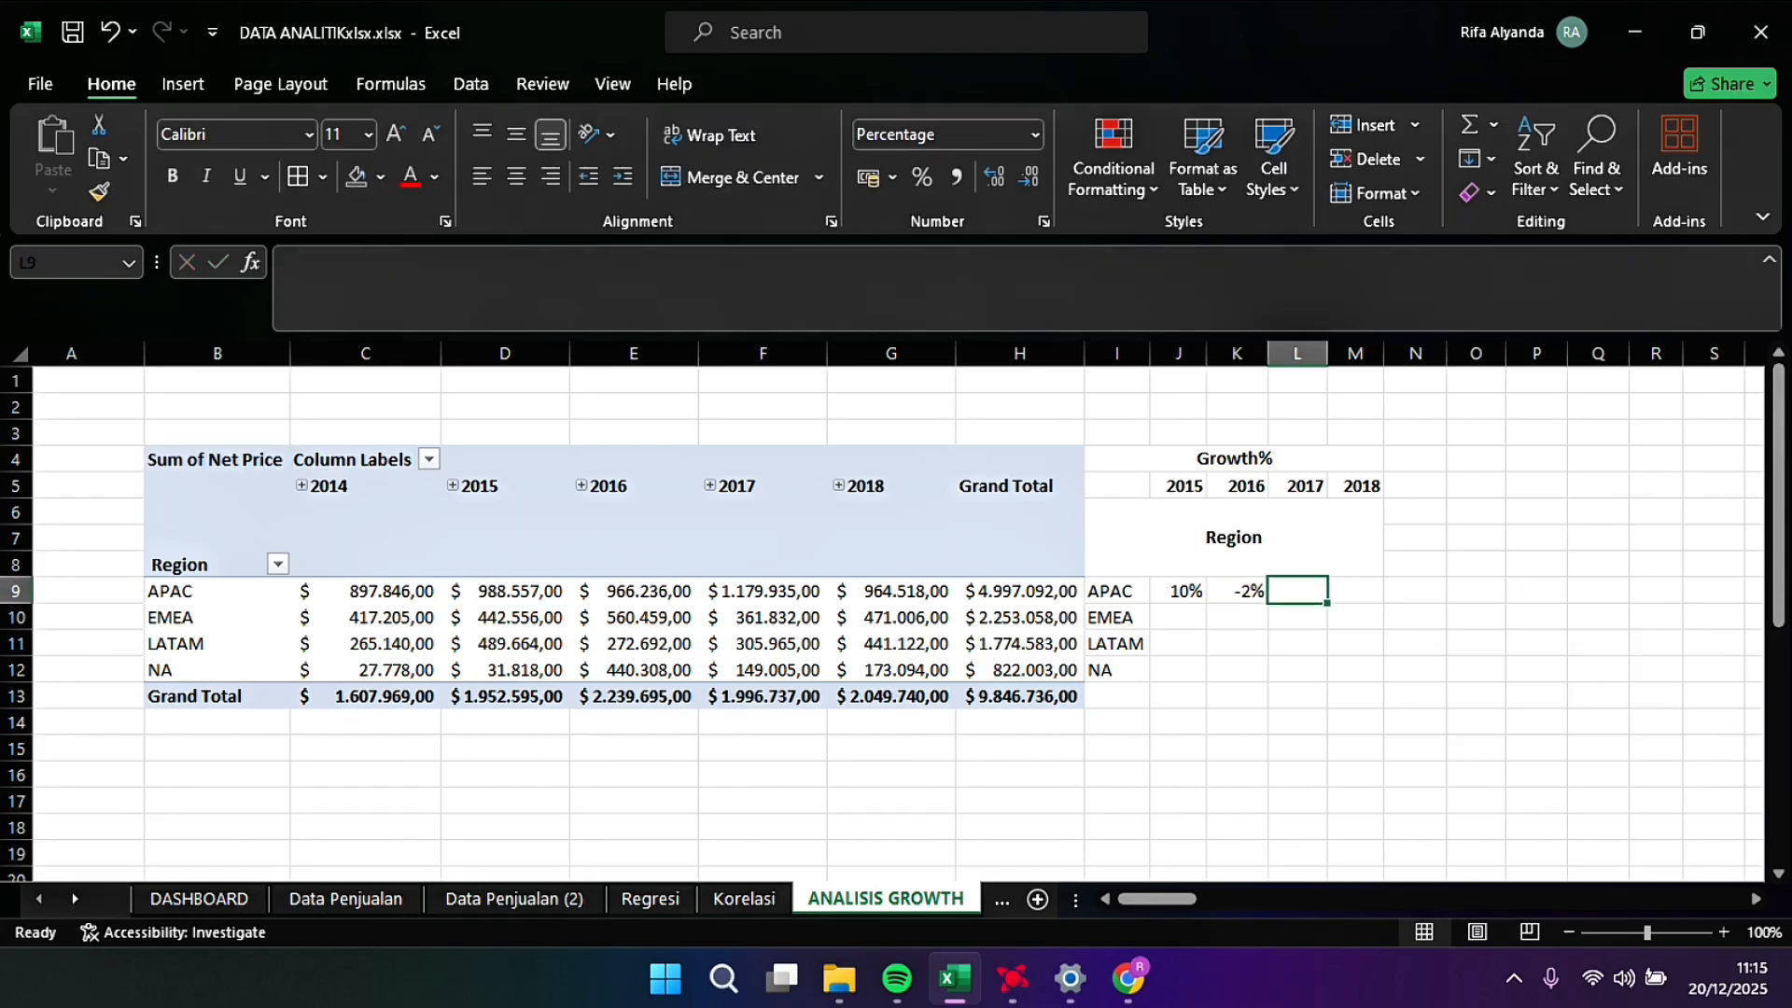
{"action": "type", "text": "=("}
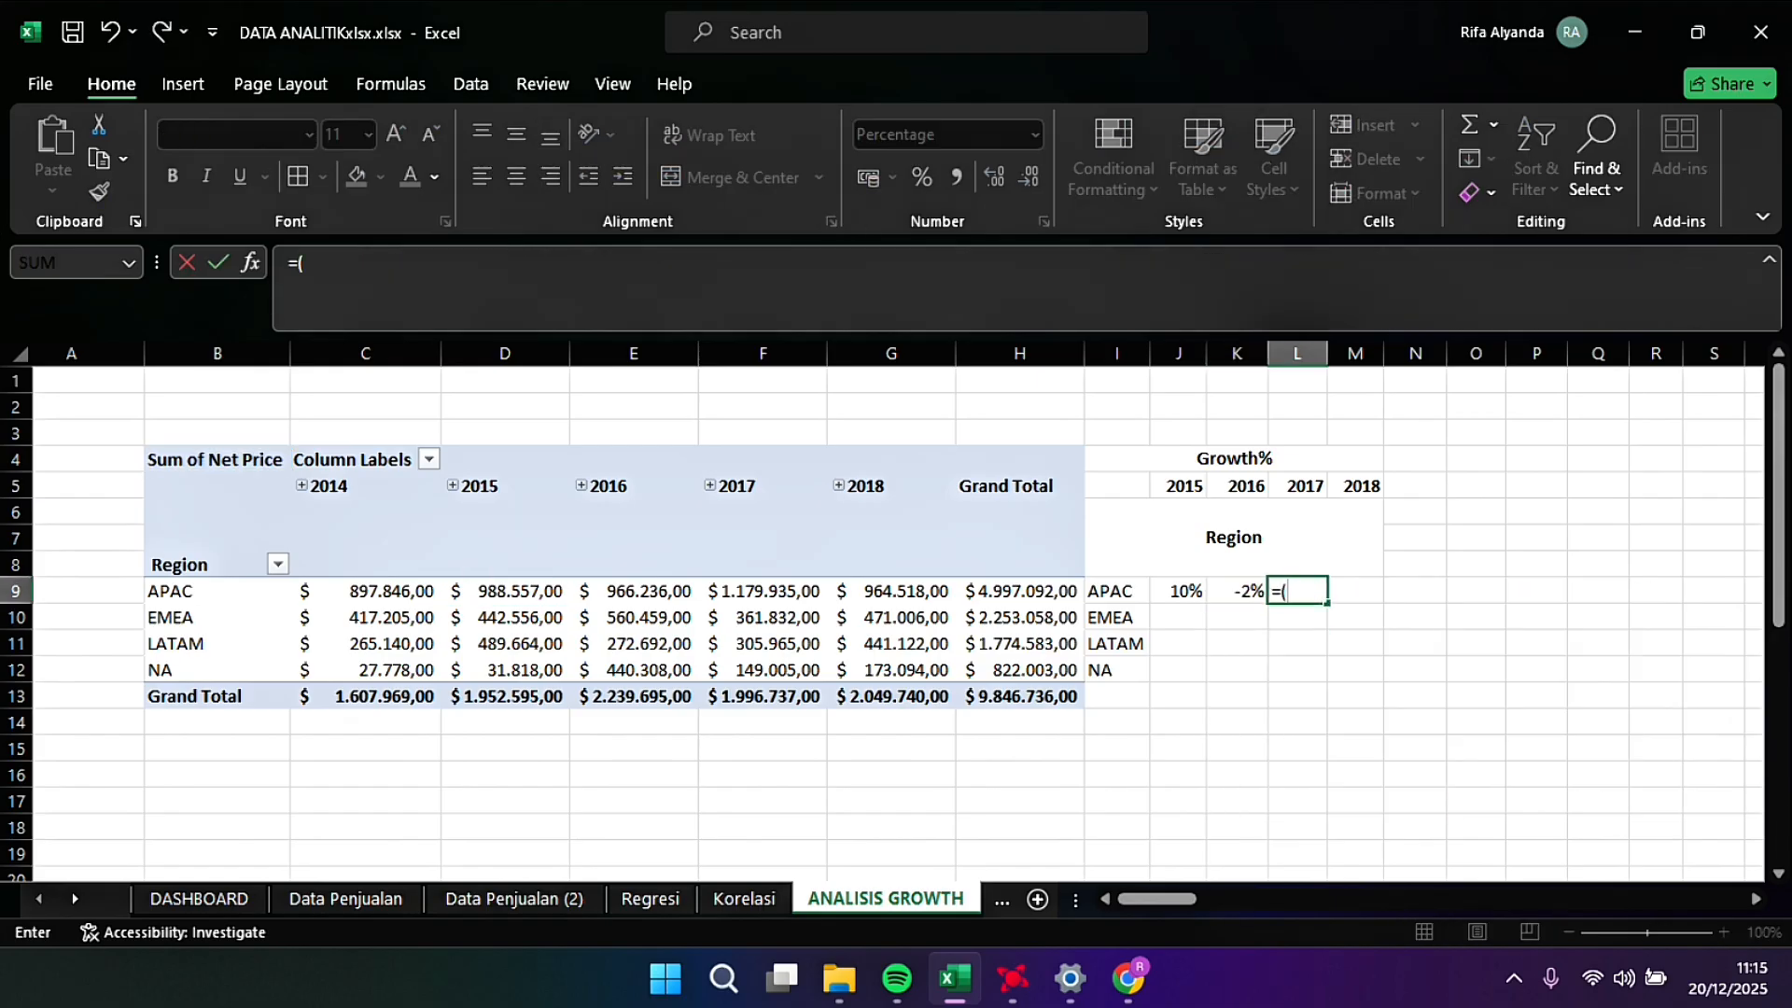
{"action": "left_click", "coordinate": [763, 591]}
{"action": "type", "text": "-"}
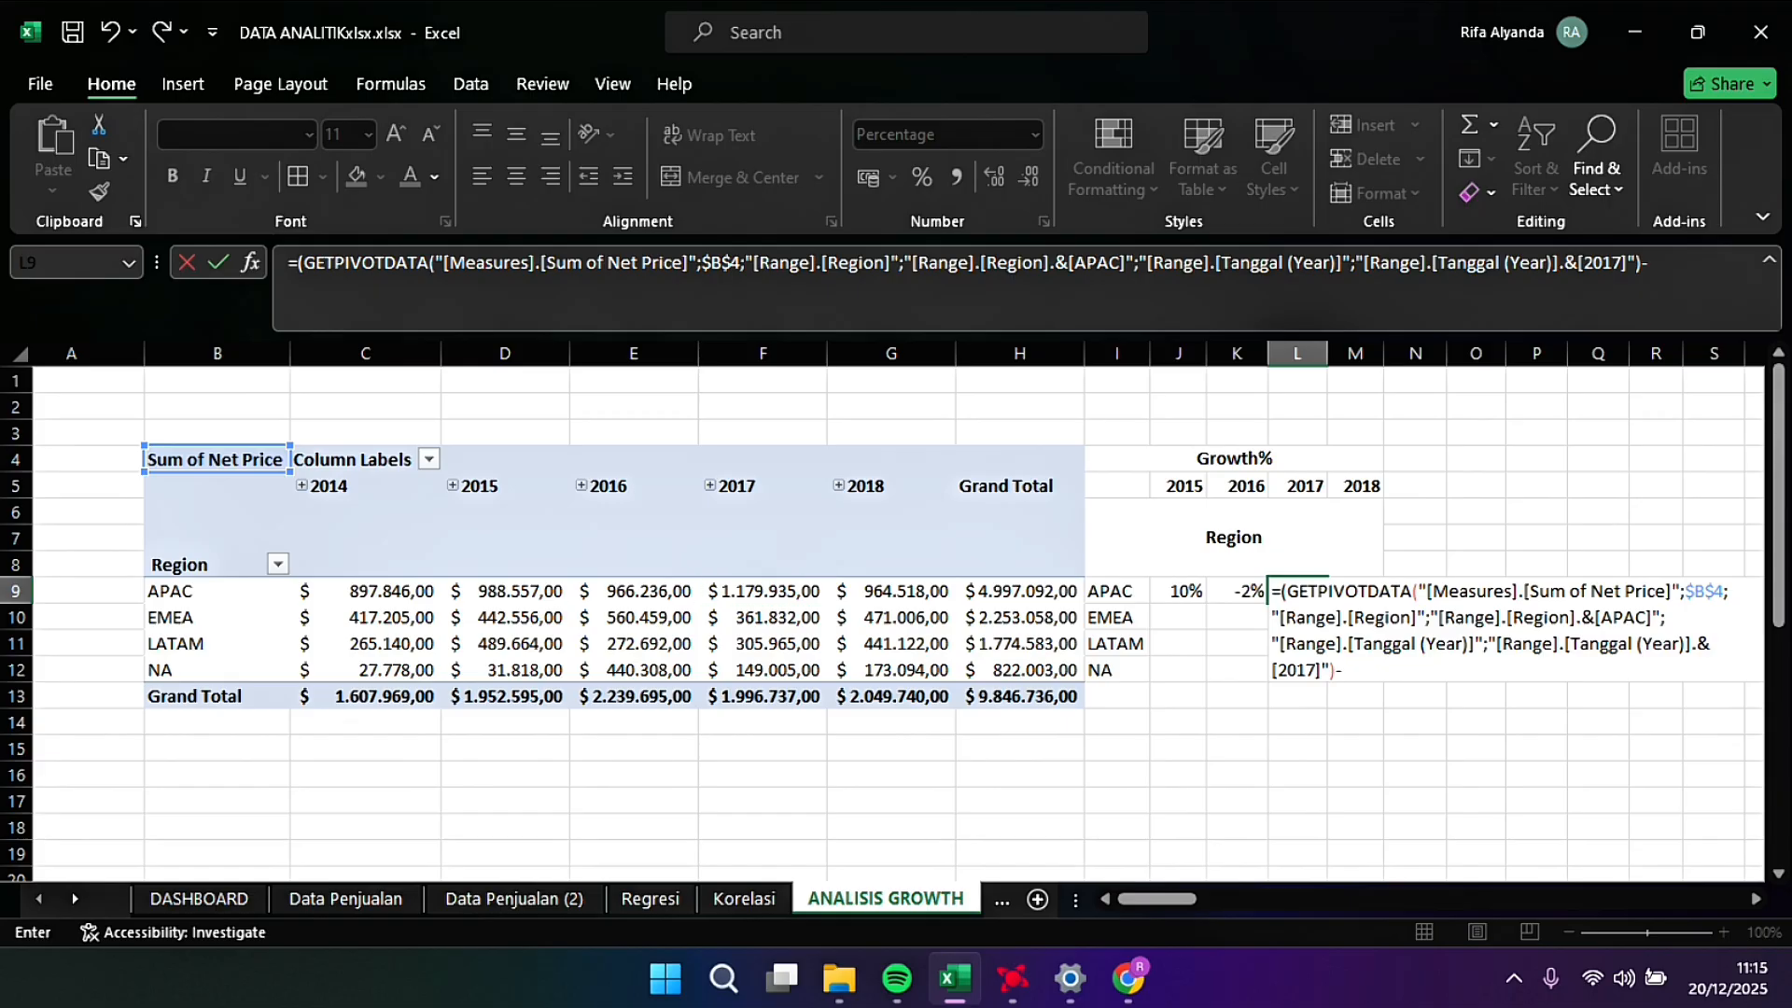
{"action": "left_click", "coordinate": [635, 590]}
{"action": "type", "text": ")"}
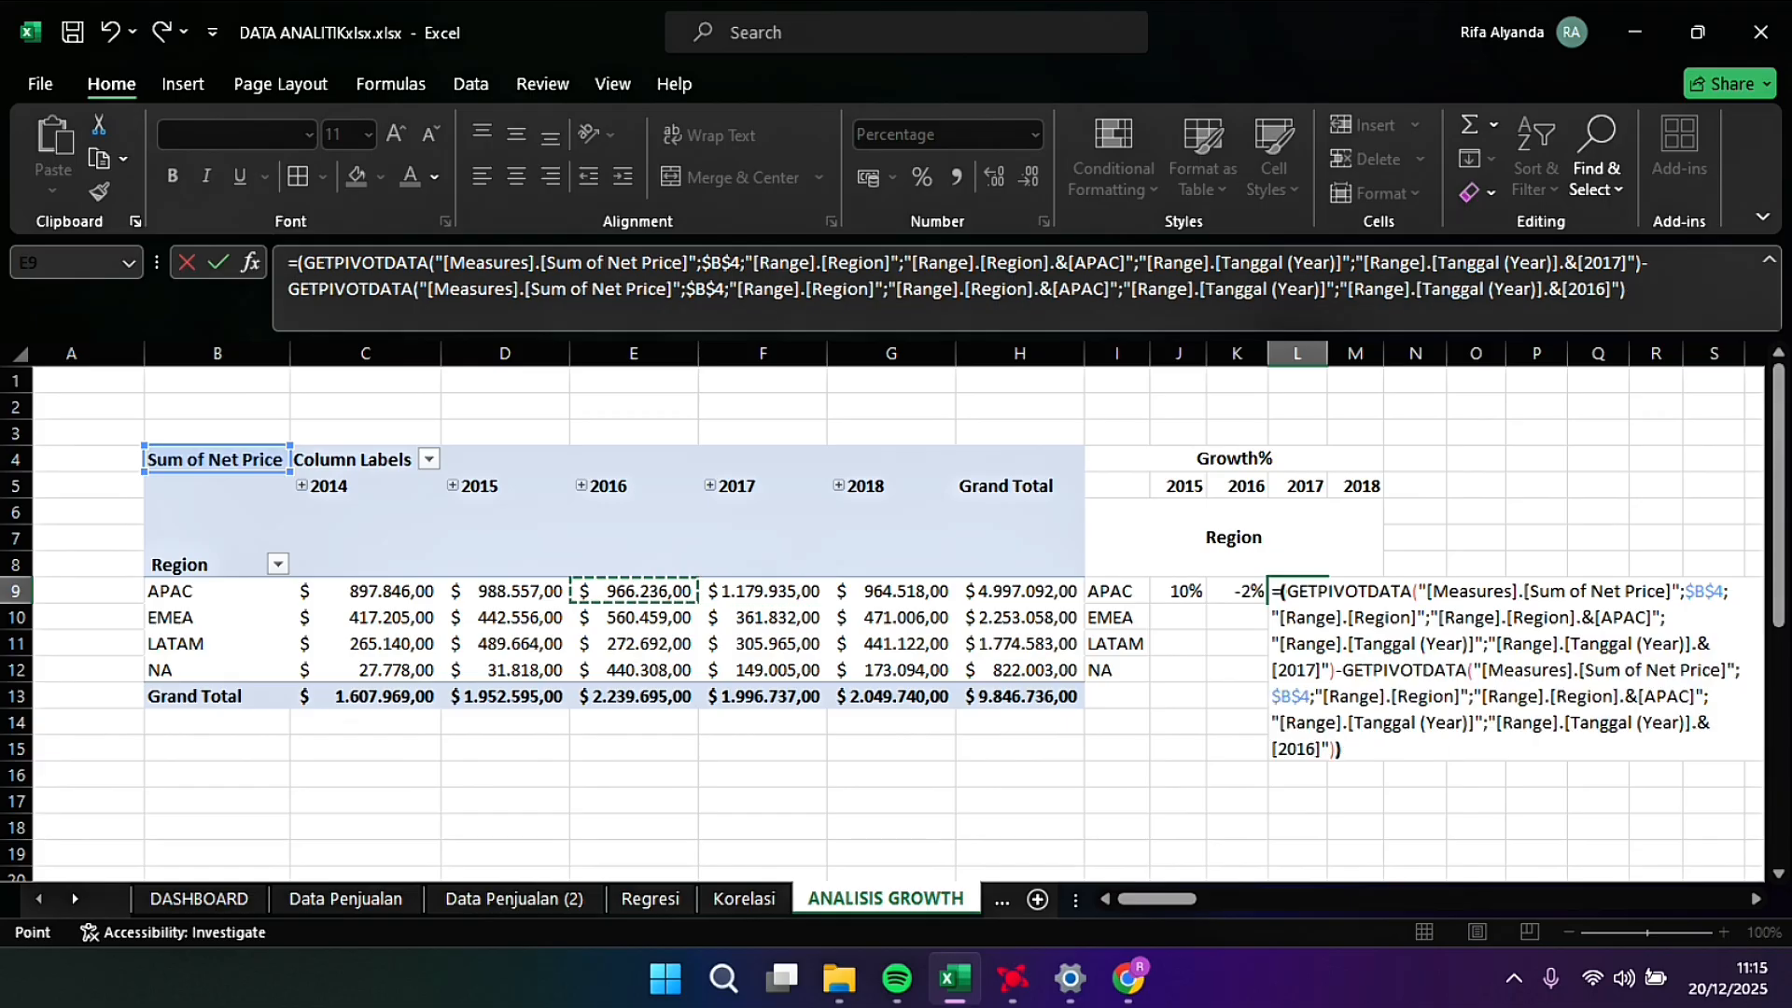
{"action": "type", "text": "/"}
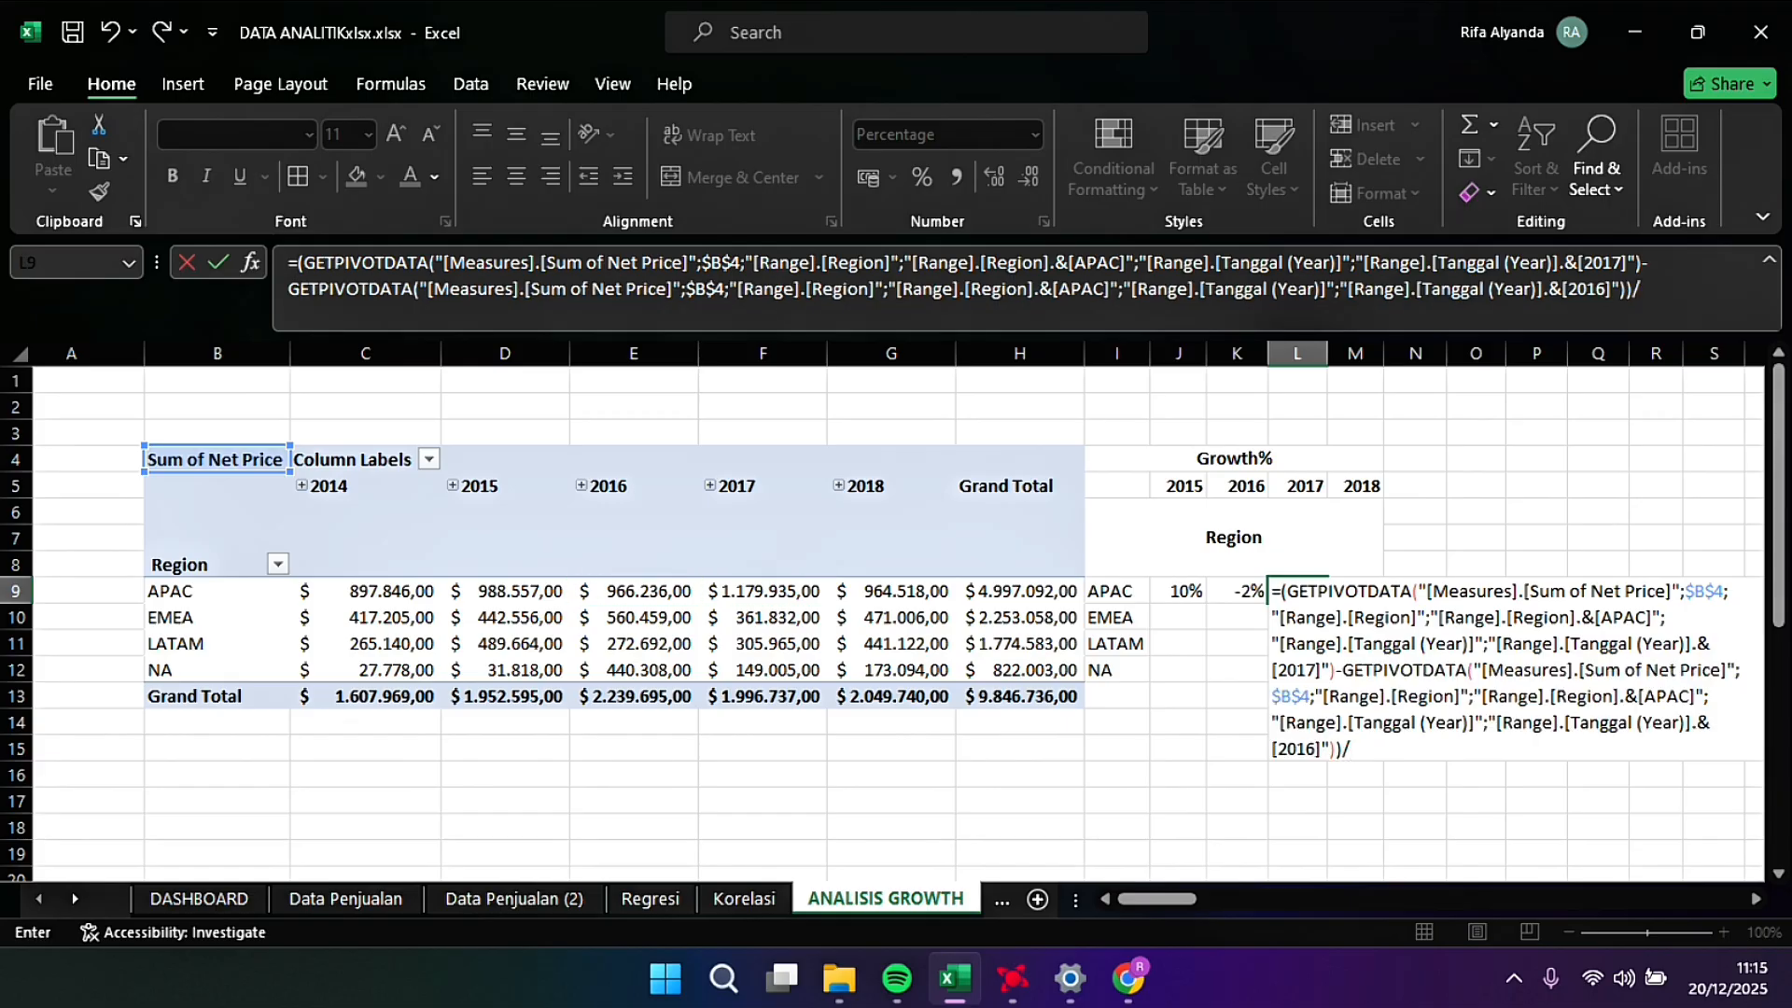
{"action": "left_click", "coordinate": [634, 591]}
{"action": "key", "text": "Return"}
Step: In M9, calculate APAC's 2018 growth as the 2018 net price minus the 2017 one, divided by the 2017 value, referencing the pivot table
{"action": "key", "text": "Right"}
{"action": "key", "text": "Up"}
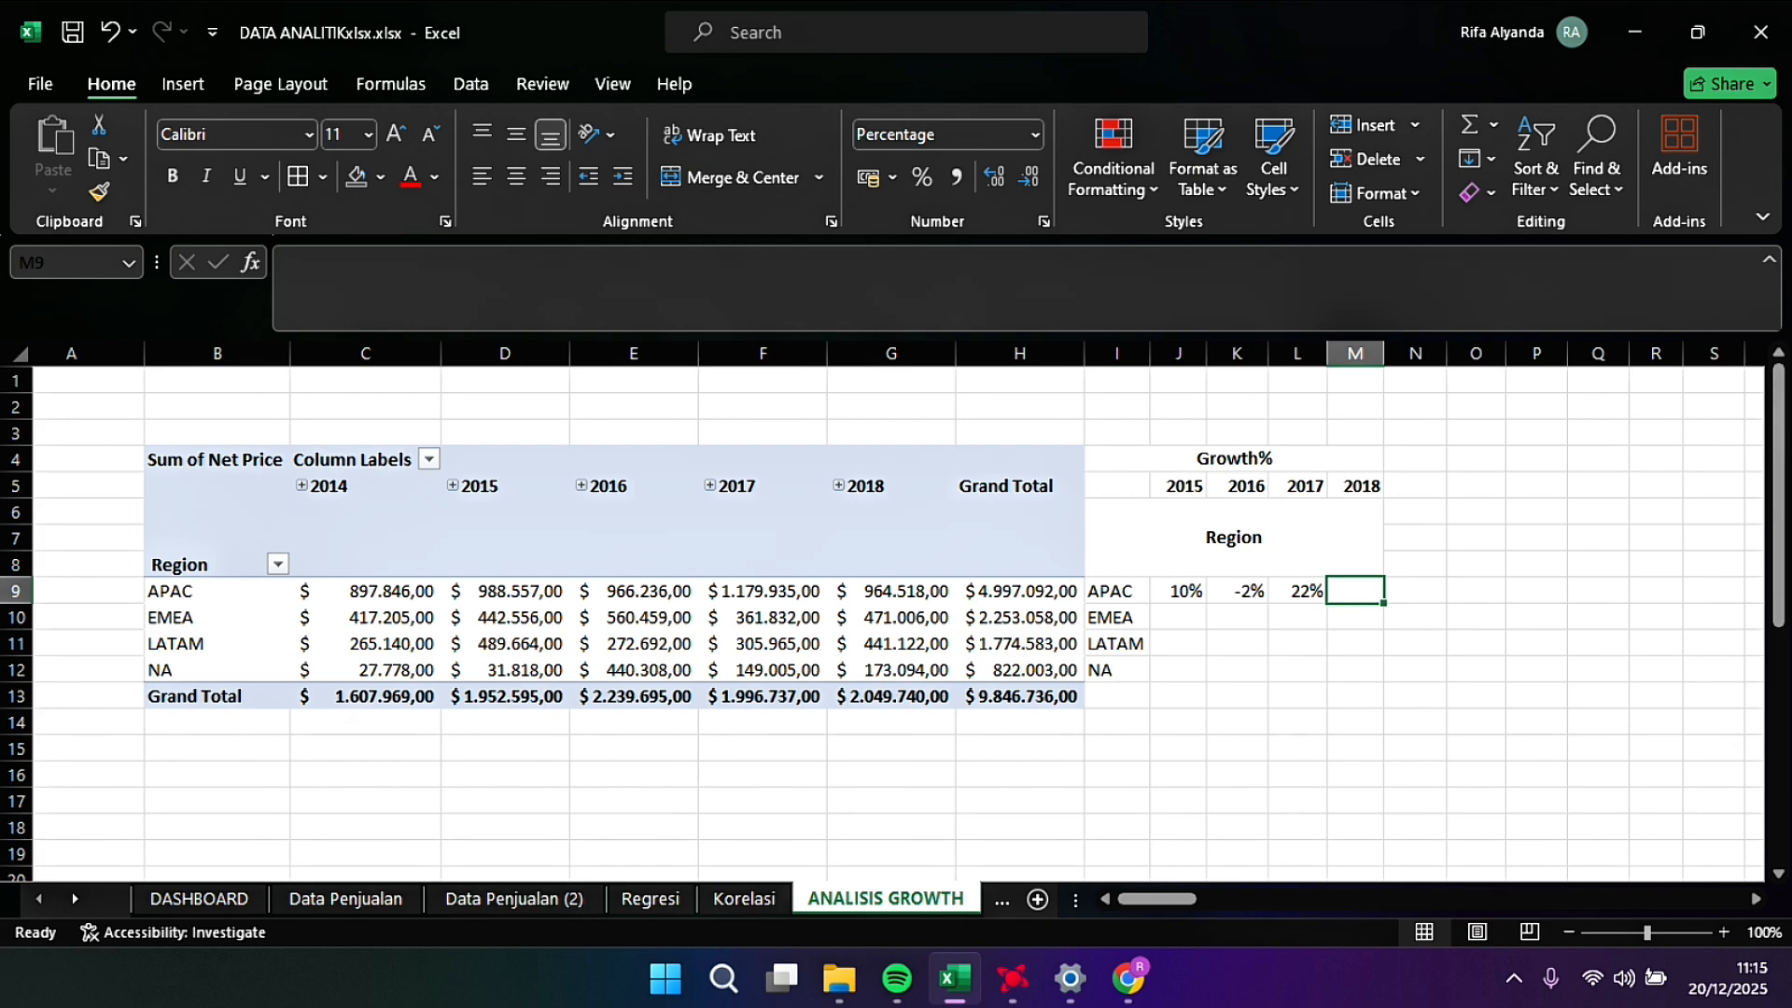
{"action": "type", "text": "="}
{"action": "left_click", "coordinate": [1714, 590]}
{"action": "key", "text": "BackSpace"}
{"action": "key", "text": "BackSpace"}
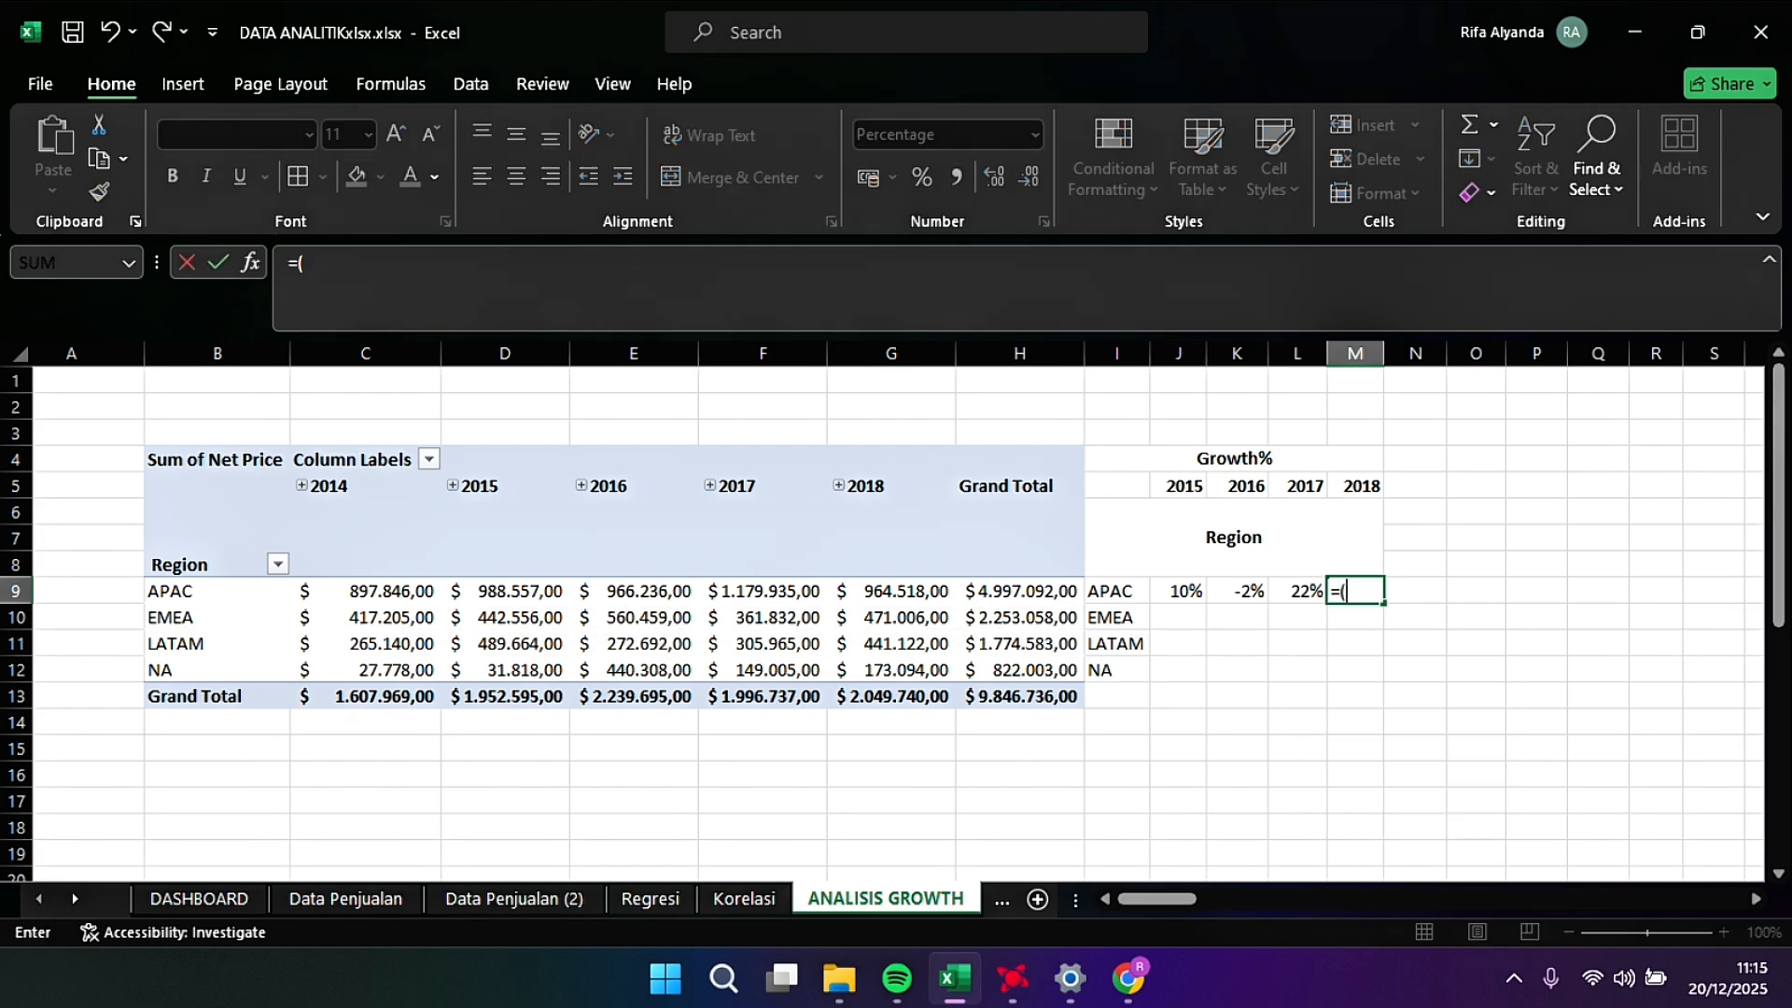
{"action": "left_click", "coordinate": [891, 591]}
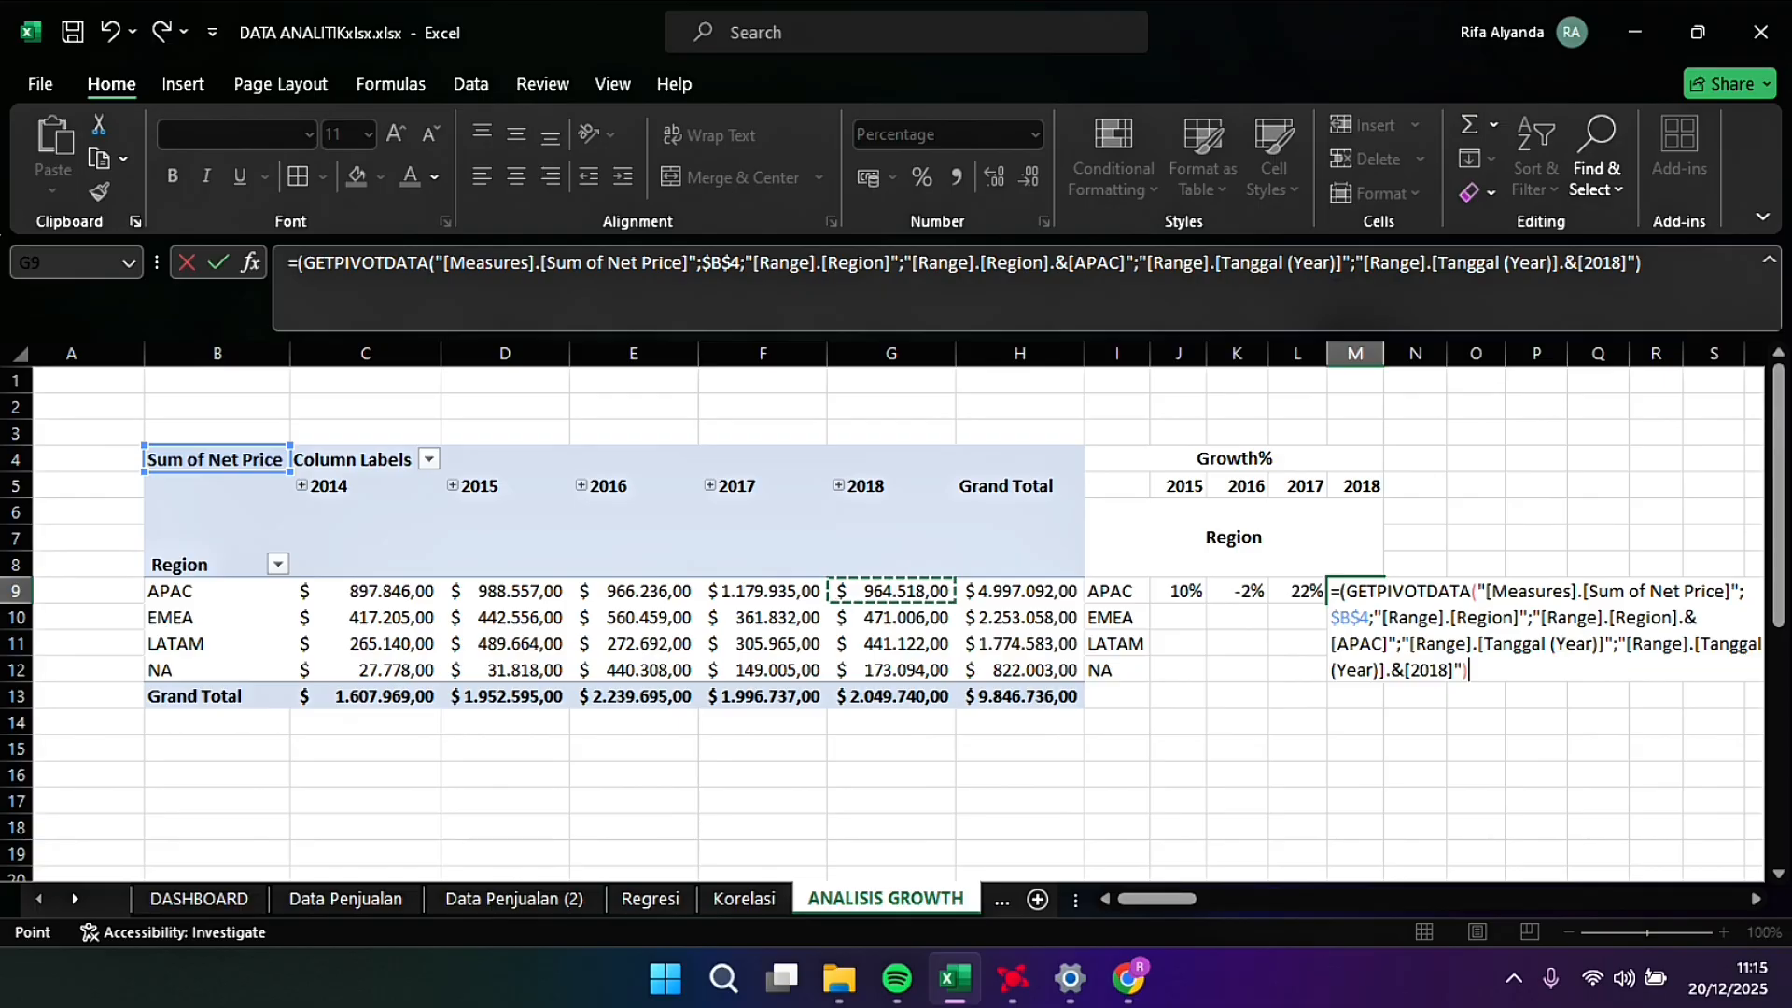
{"action": "type", "text": "-"}
{"action": "left_click", "coordinate": [763, 591]}
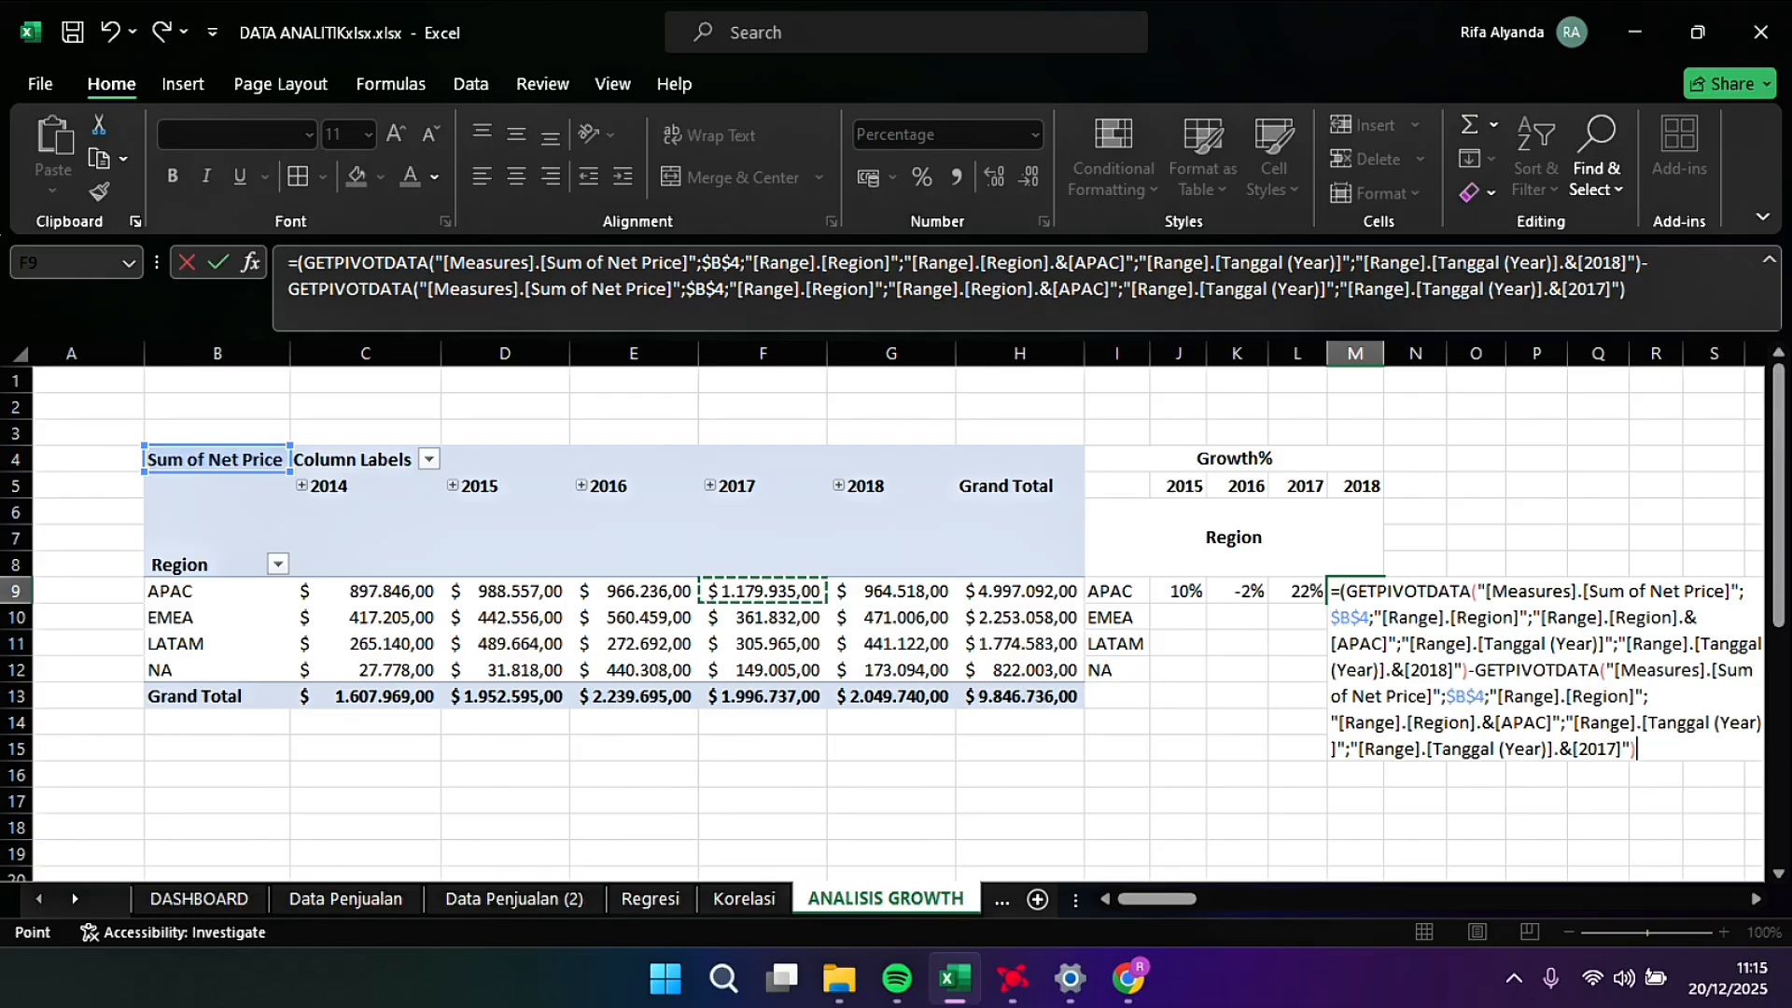
{"action": "type", "text": ")/"}
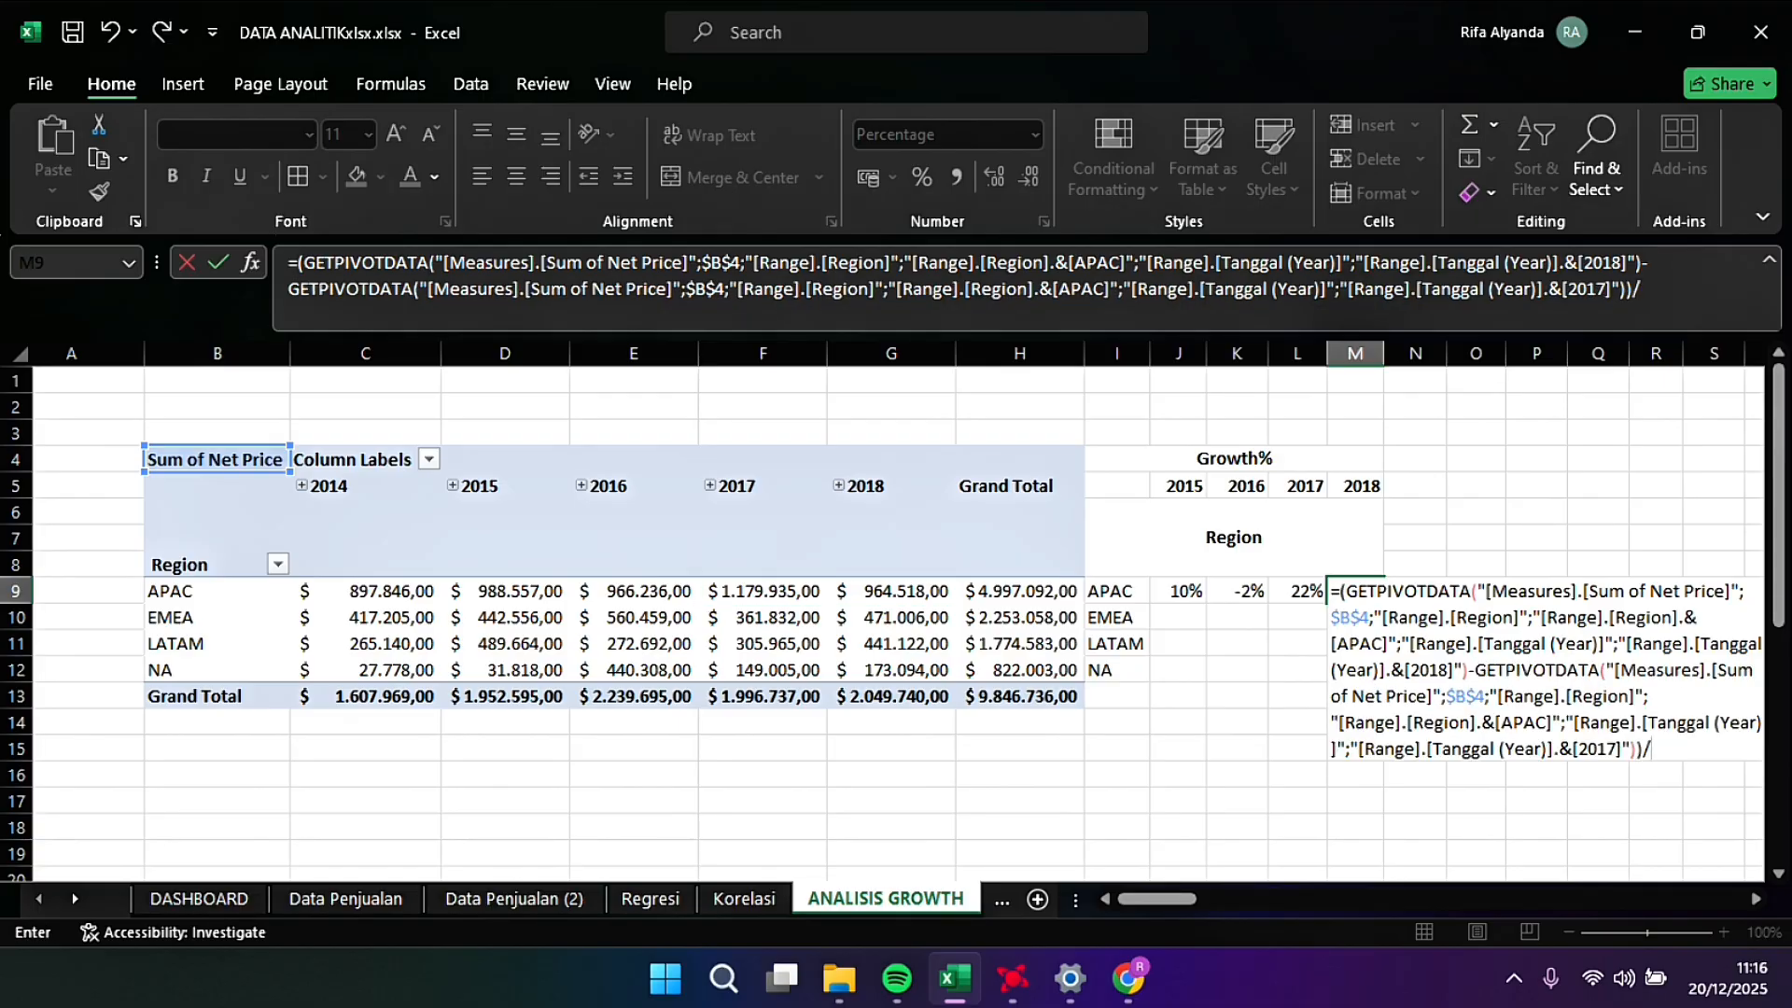
{"action": "left_click", "coordinate": [764, 591]}
{"action": "key", "text": "Return"}
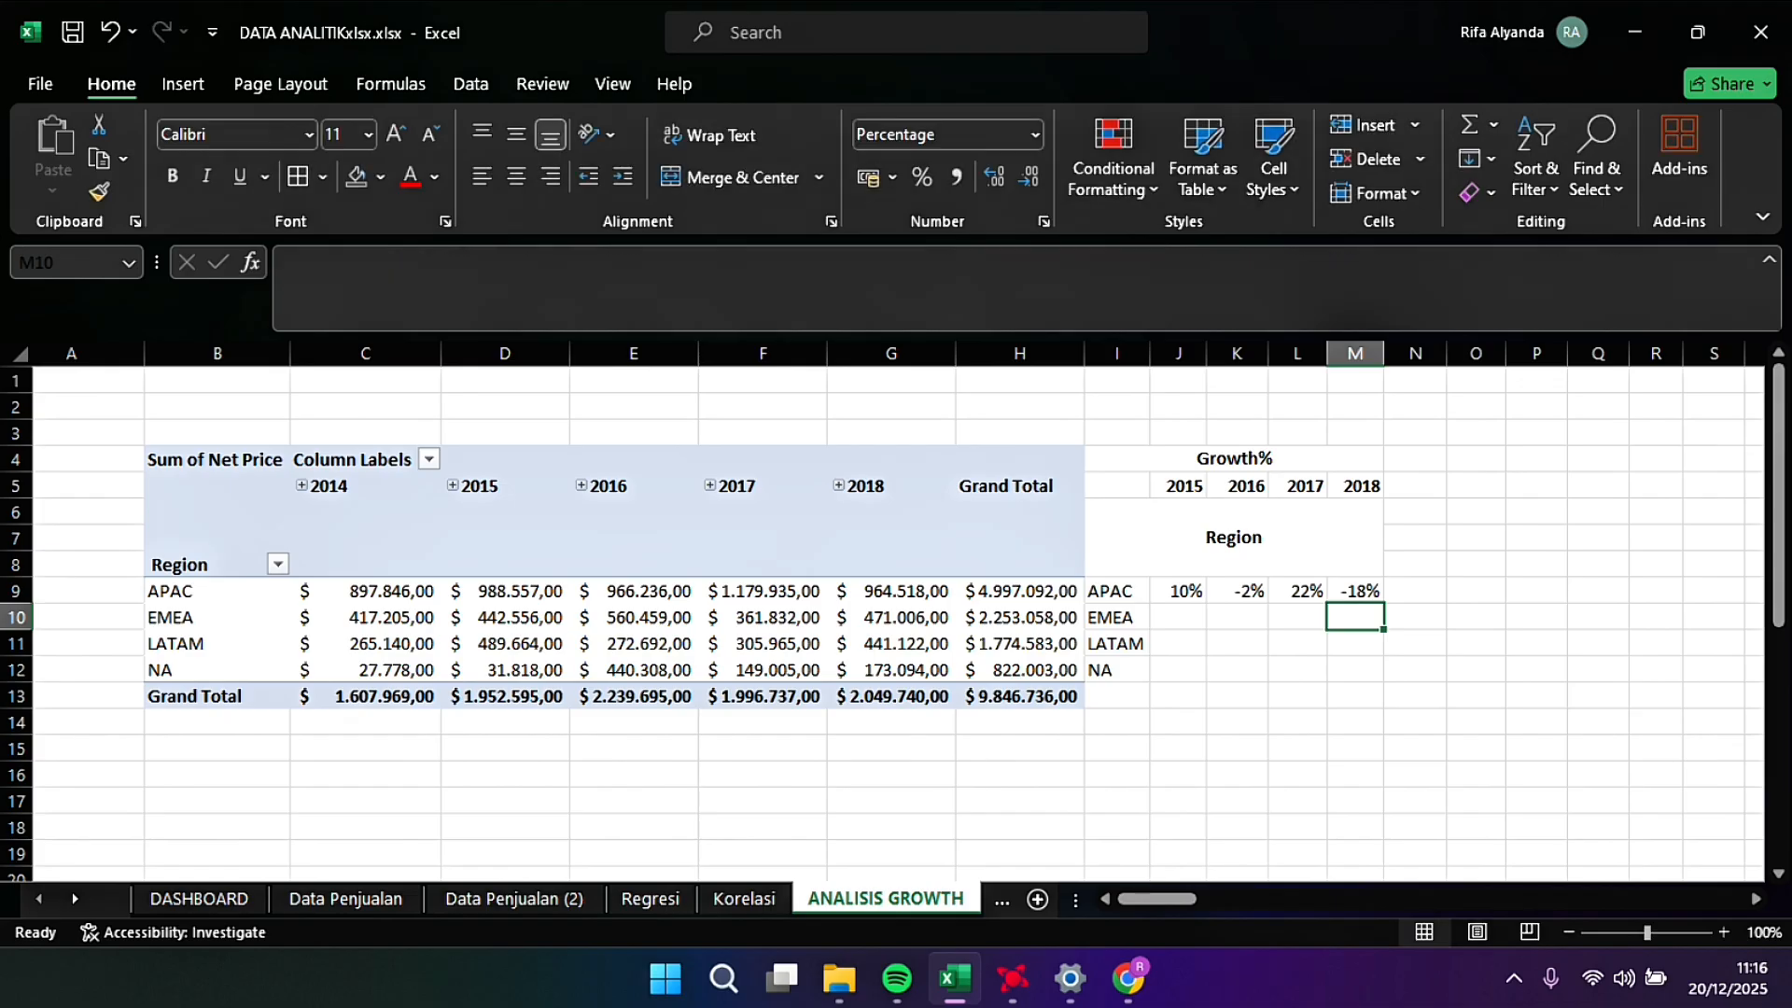
Step: In J10, calculate EMEA's 2015 growth as the 2015 net price minus the 2014 one, divided by the 2014 value, referencing the pivot table
{"action": "key", "text": "Left"}
{"action": "key", "text": "Left"}
{"action": "key", "text": "Left"}
{"action": "type", "text": "="}
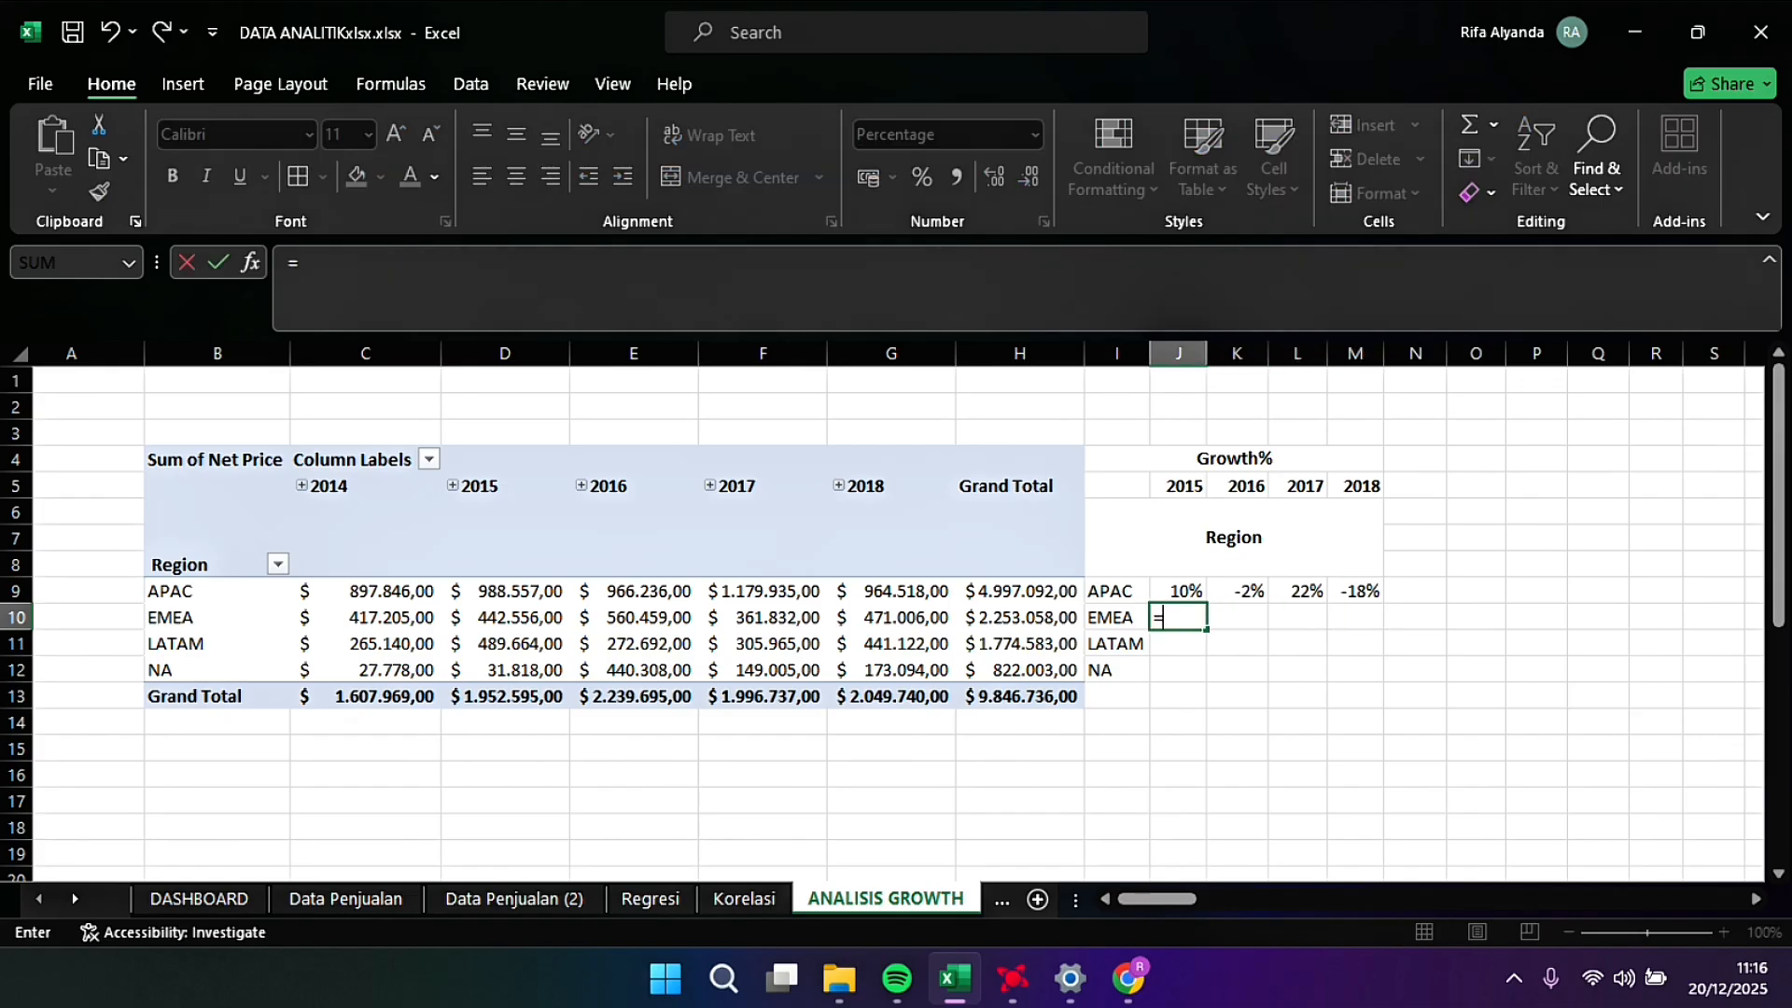
{"action": "type", "text": "("}
{"action": "left_click", "coordinate": [505, 617]}
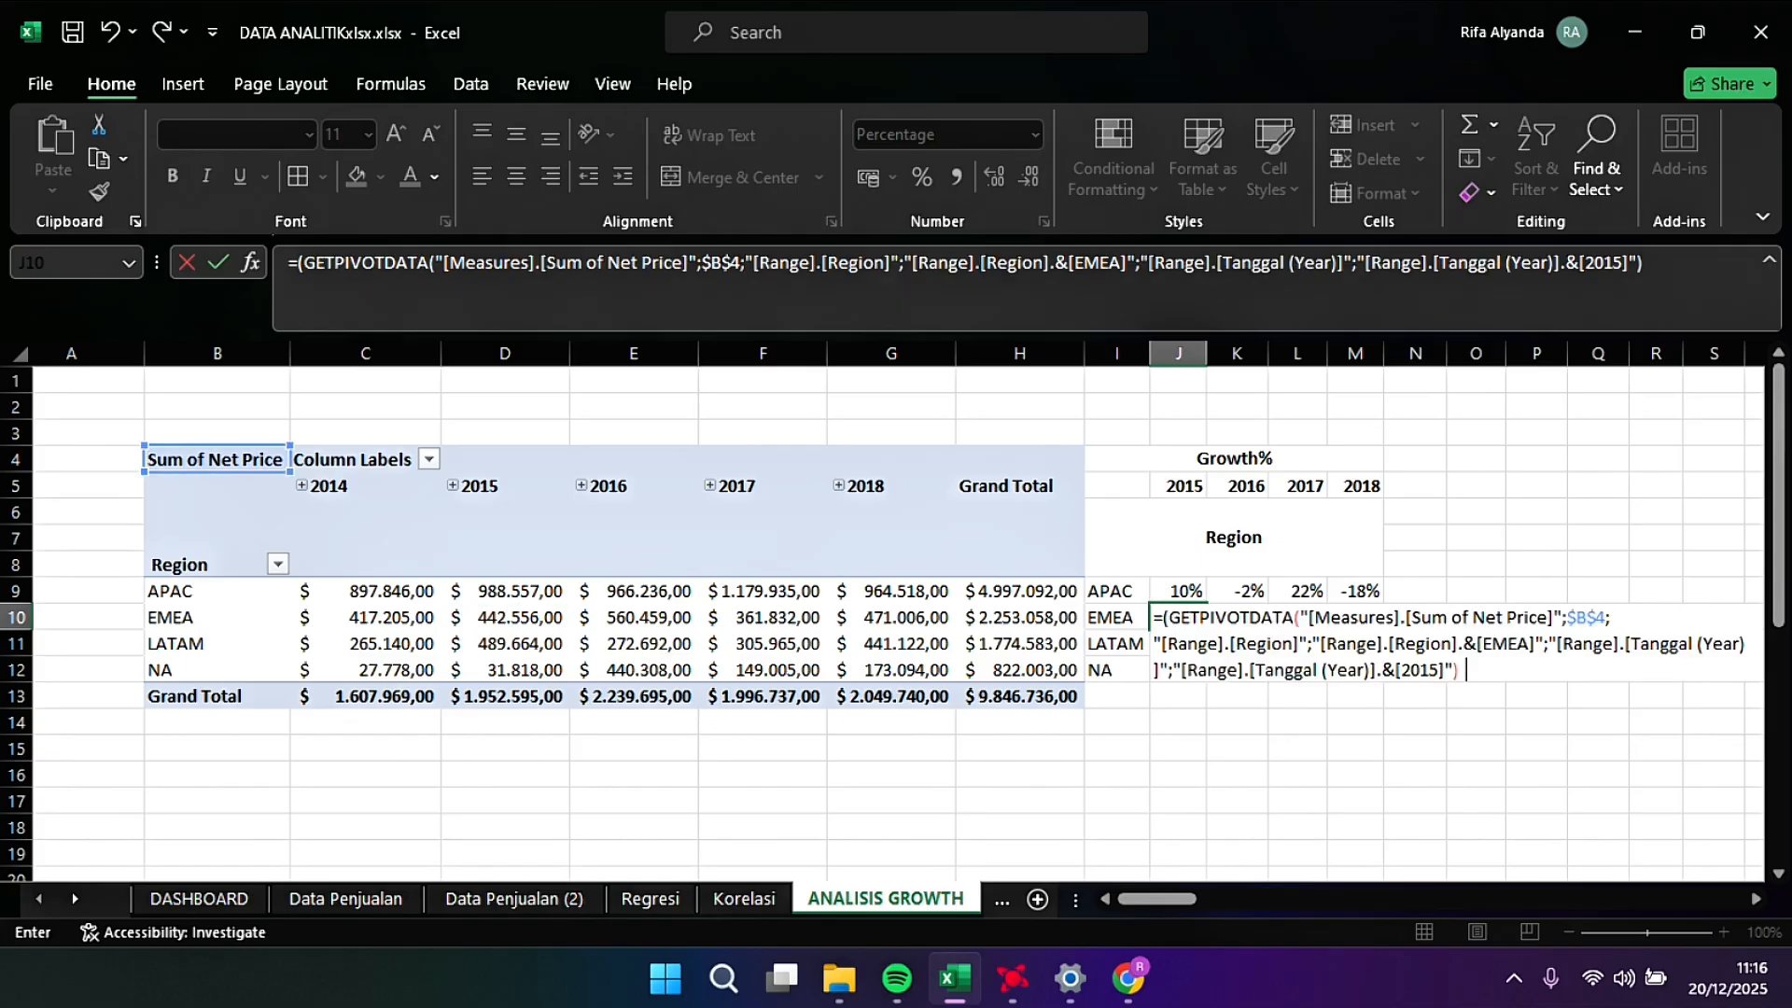
{"action": "type", "text": "-"}
{"action": "left_click", "coordinate": [424, 616]}
{"action": "type", "text": ")."}
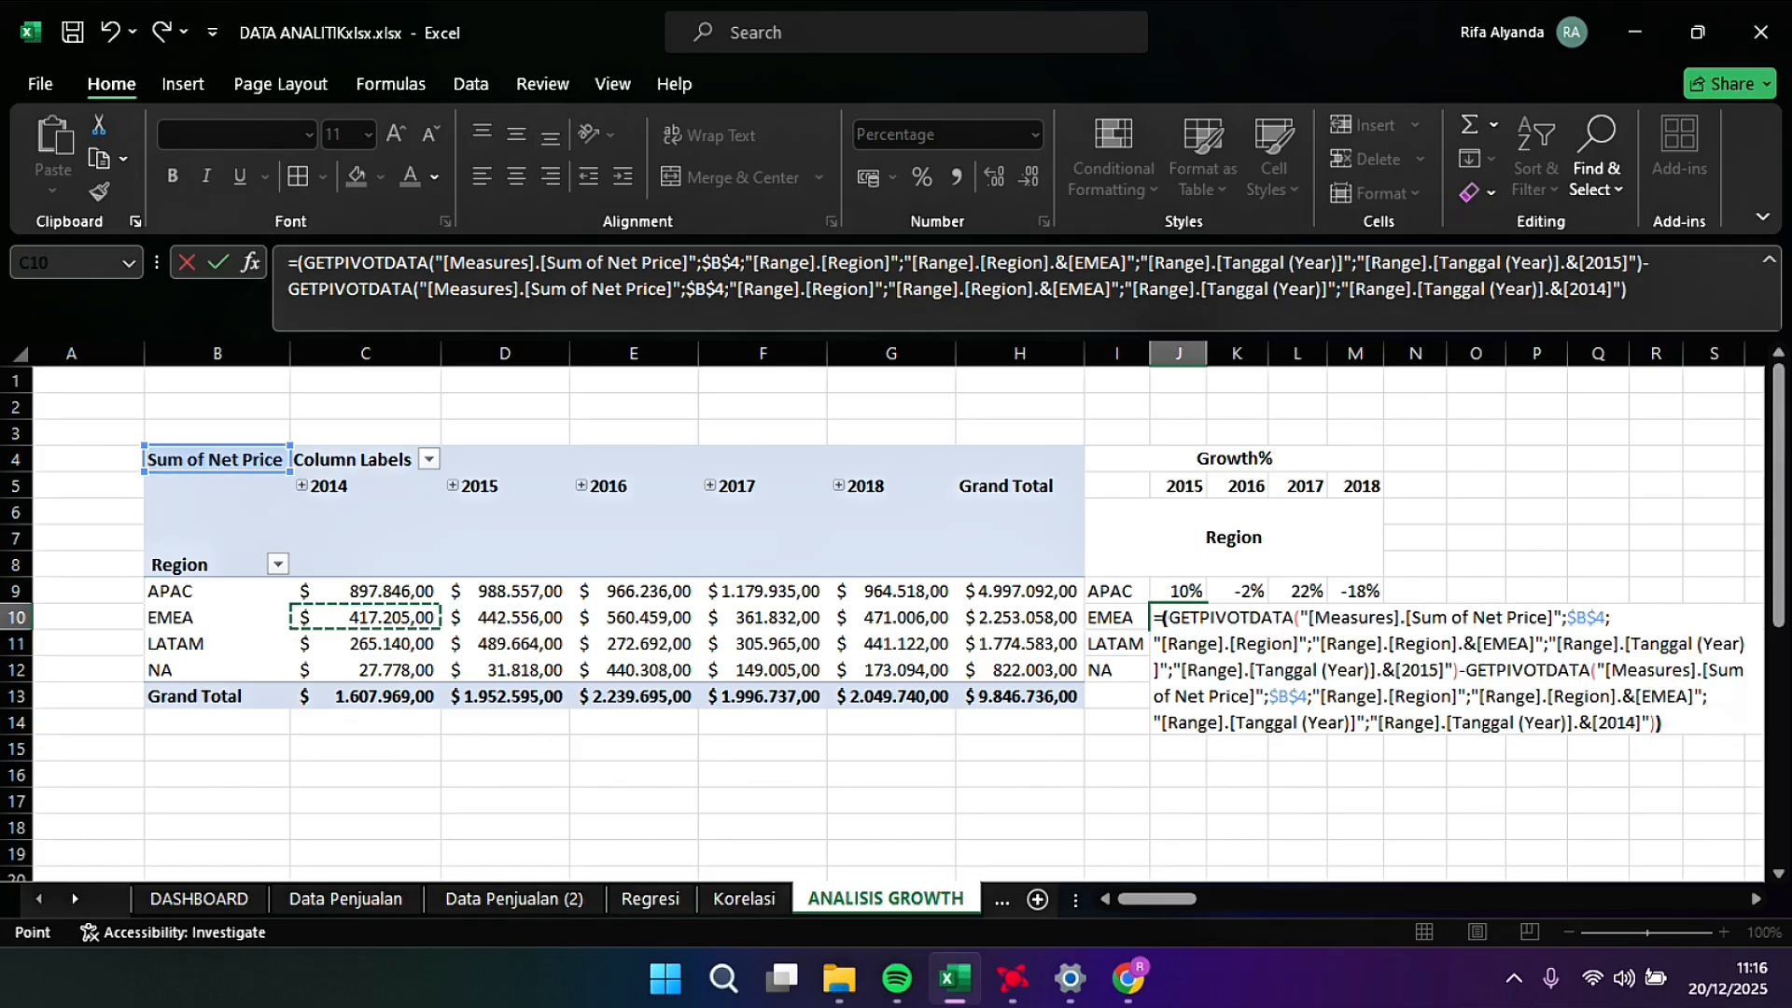
{"action": "type", "text": "/"}
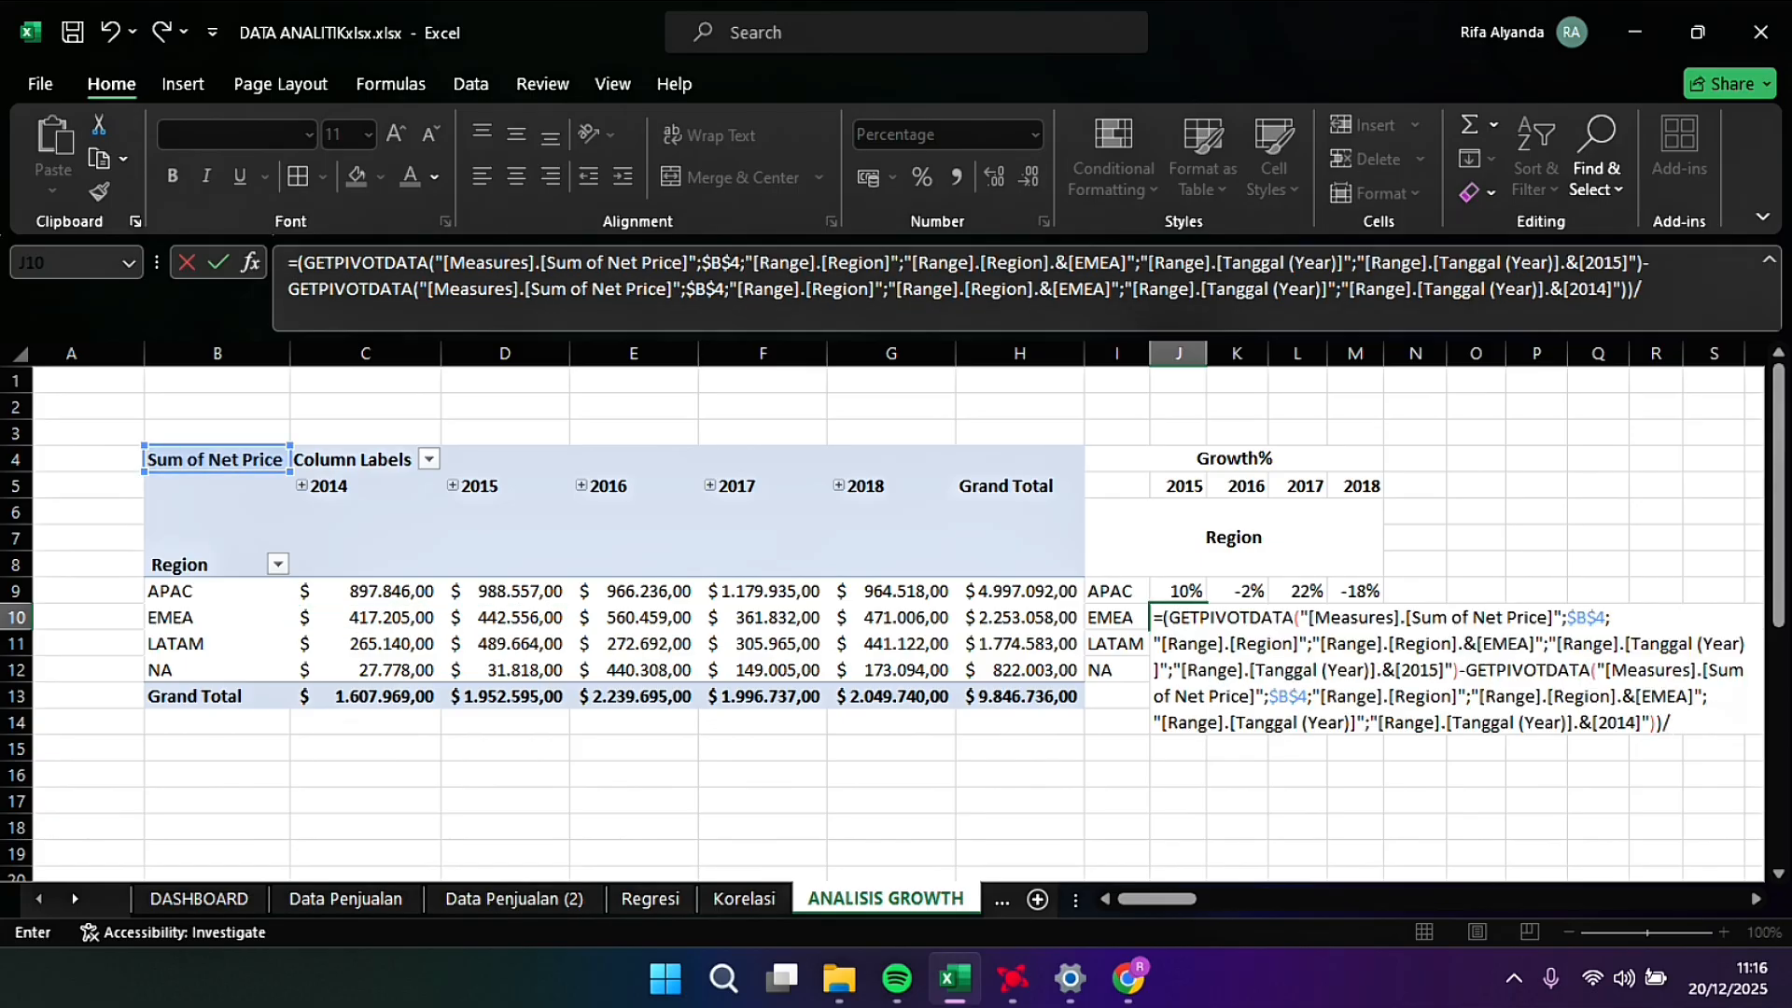
{"action": "left_click", "coordinate": [392, 617]}
{"action": "key", "text": "Tab"}
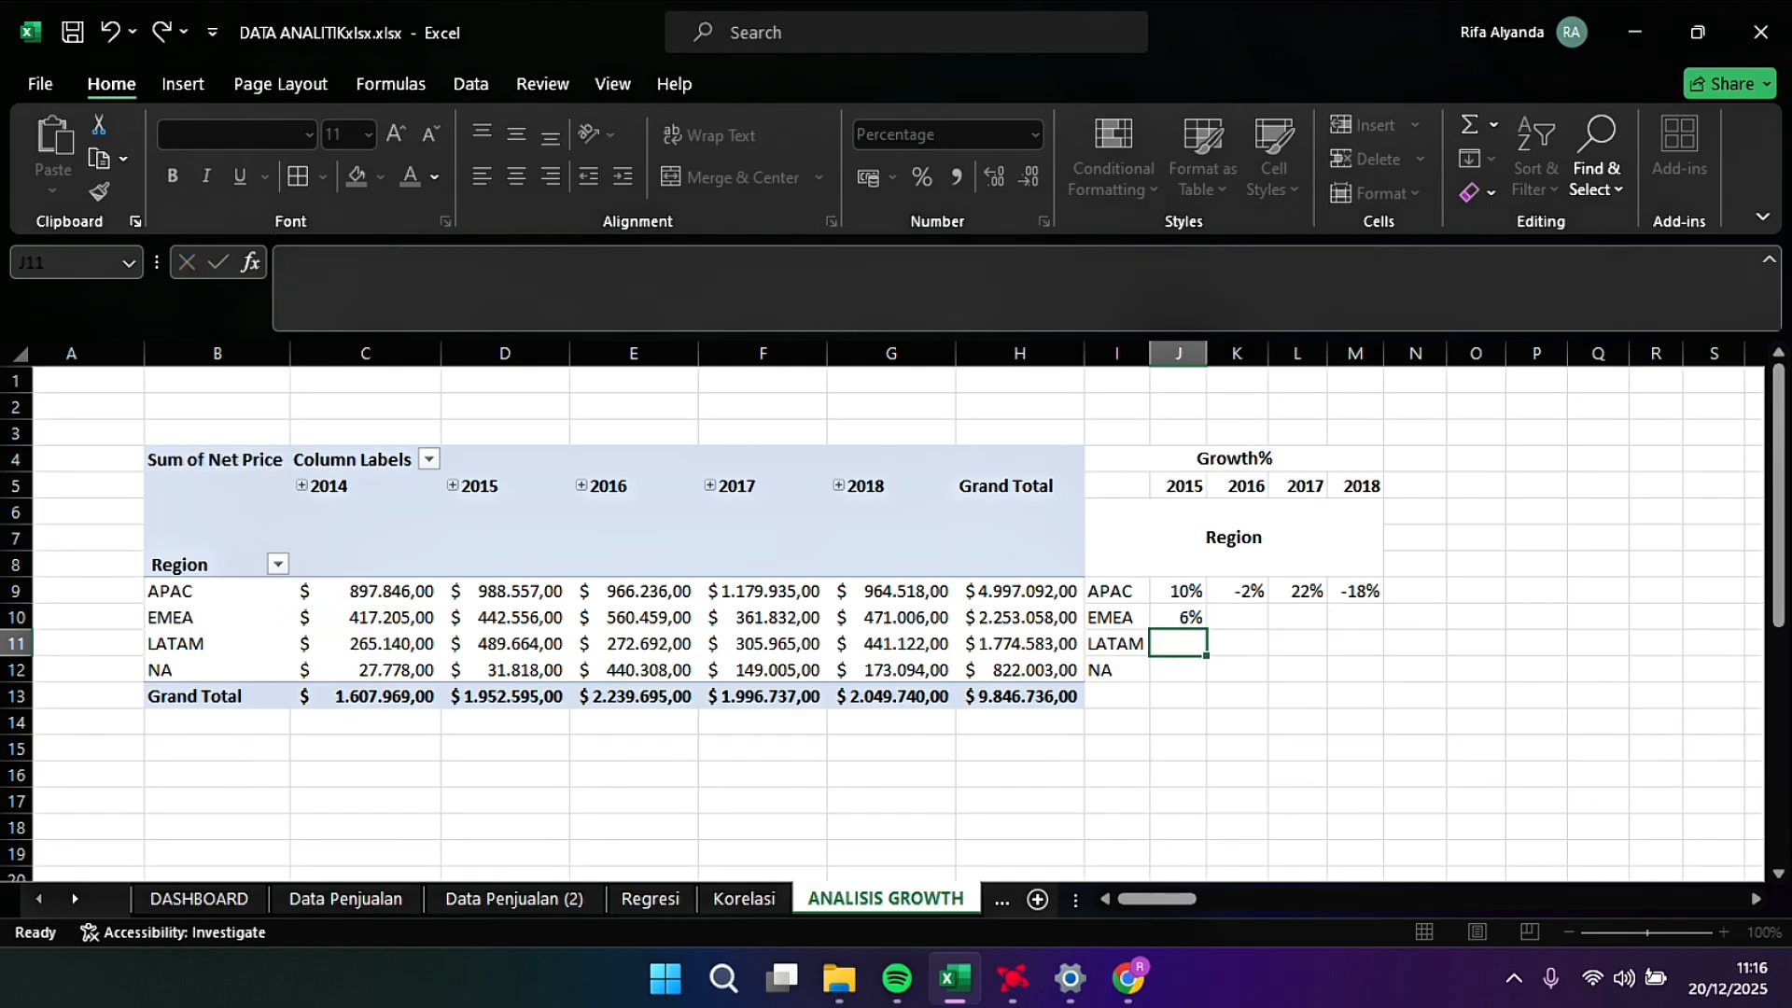
Step: In K10, calculate EMEA's 2016 growth as the 2016 net price minus the 2015 one, divided by the 2015 value, referencing the pivot table
{"action": "type", "text": "=("}
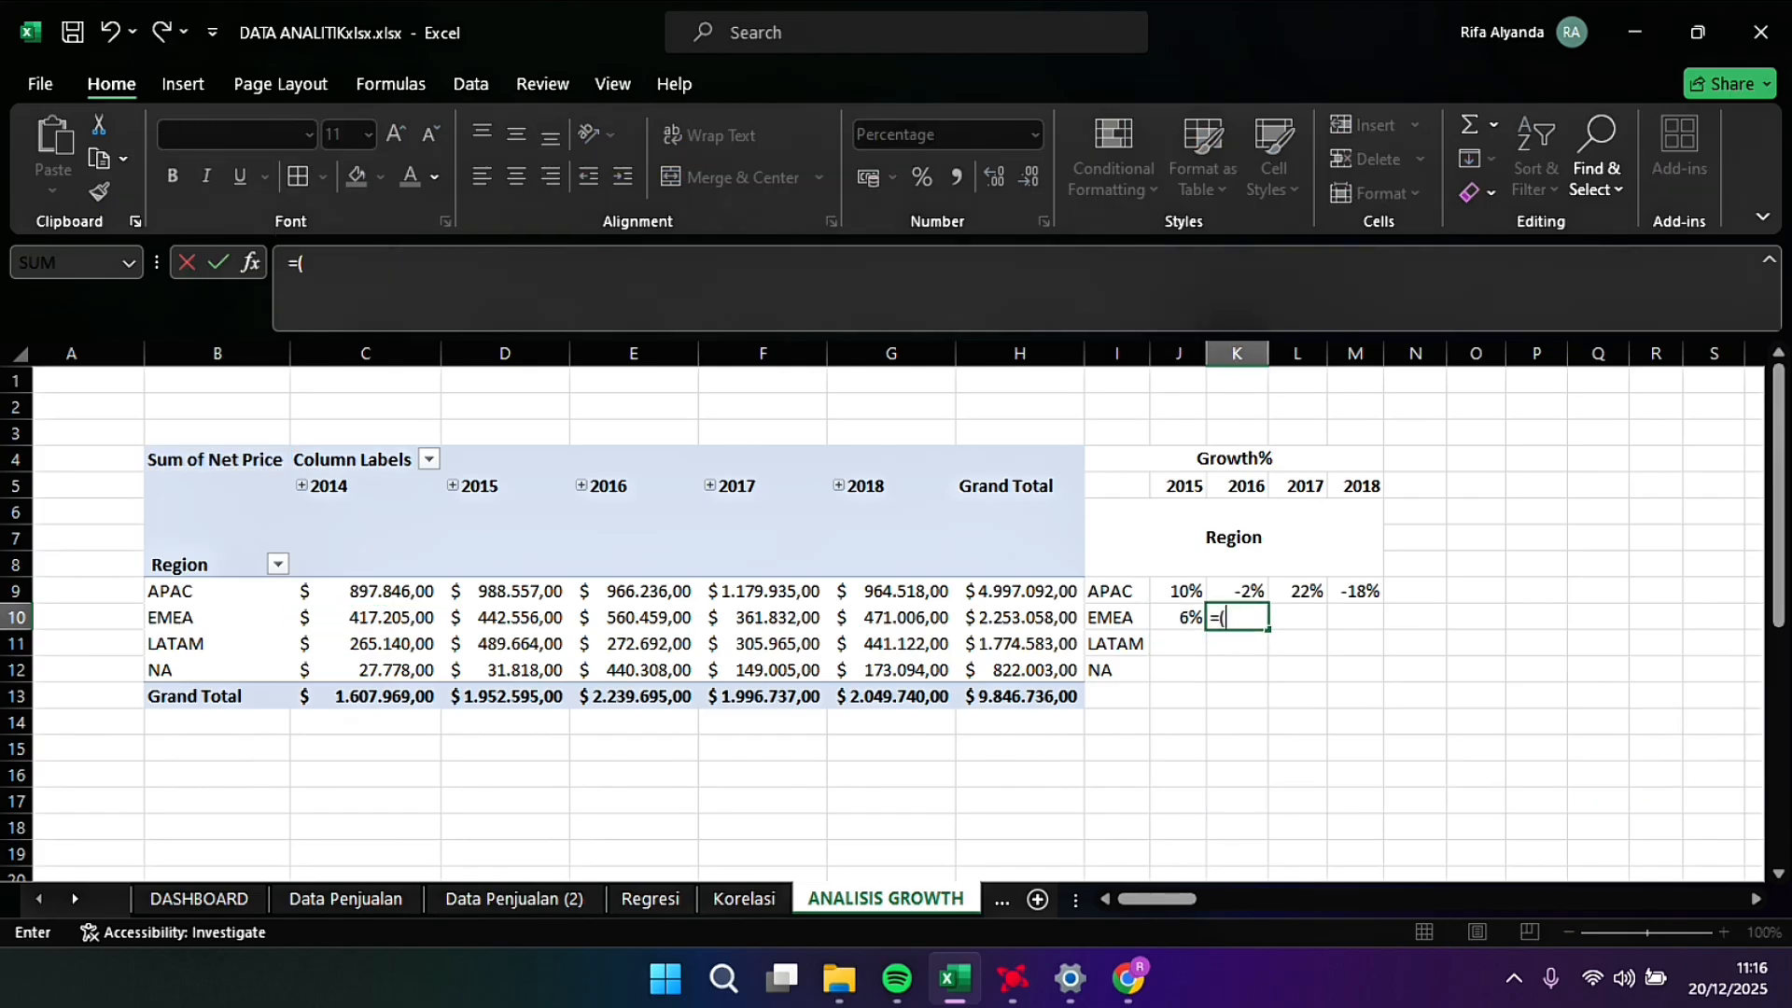
{"action": "left_click", "coordinate": [634, 617]}
{"action": "type", "text": "-"}
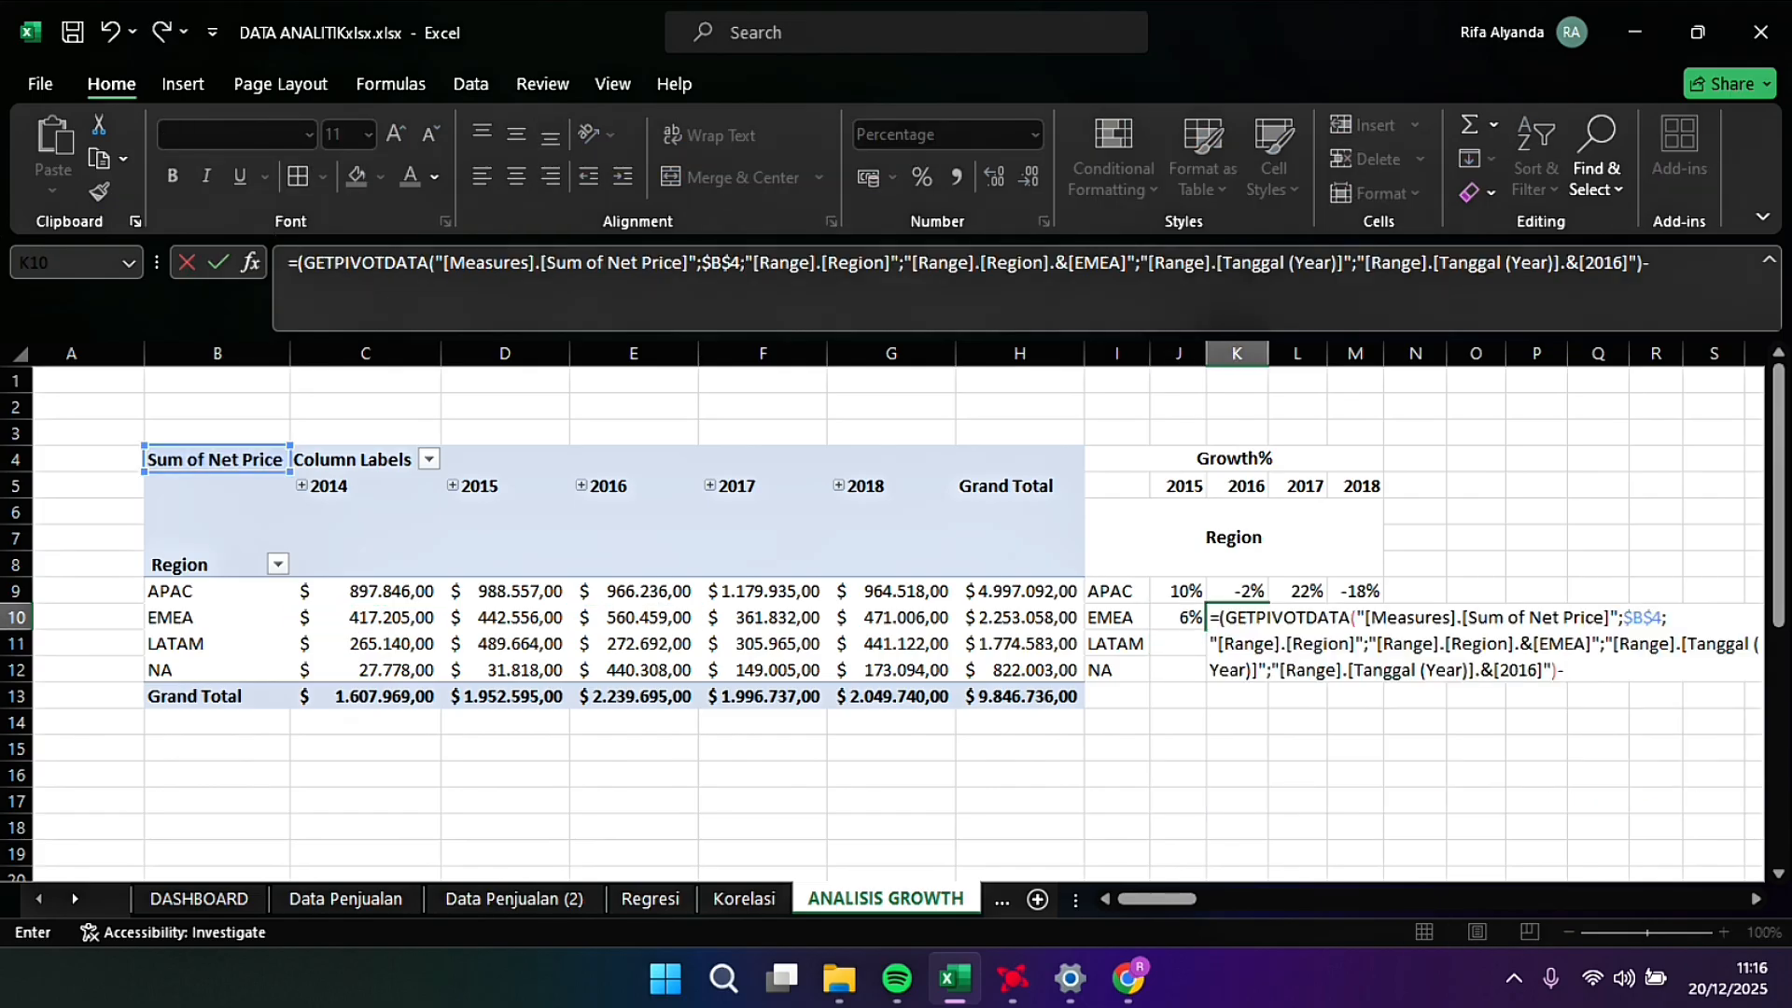
{"action": "left_click", "coordinate": [506, 617]}
{"action": "type", "text": ")/"}
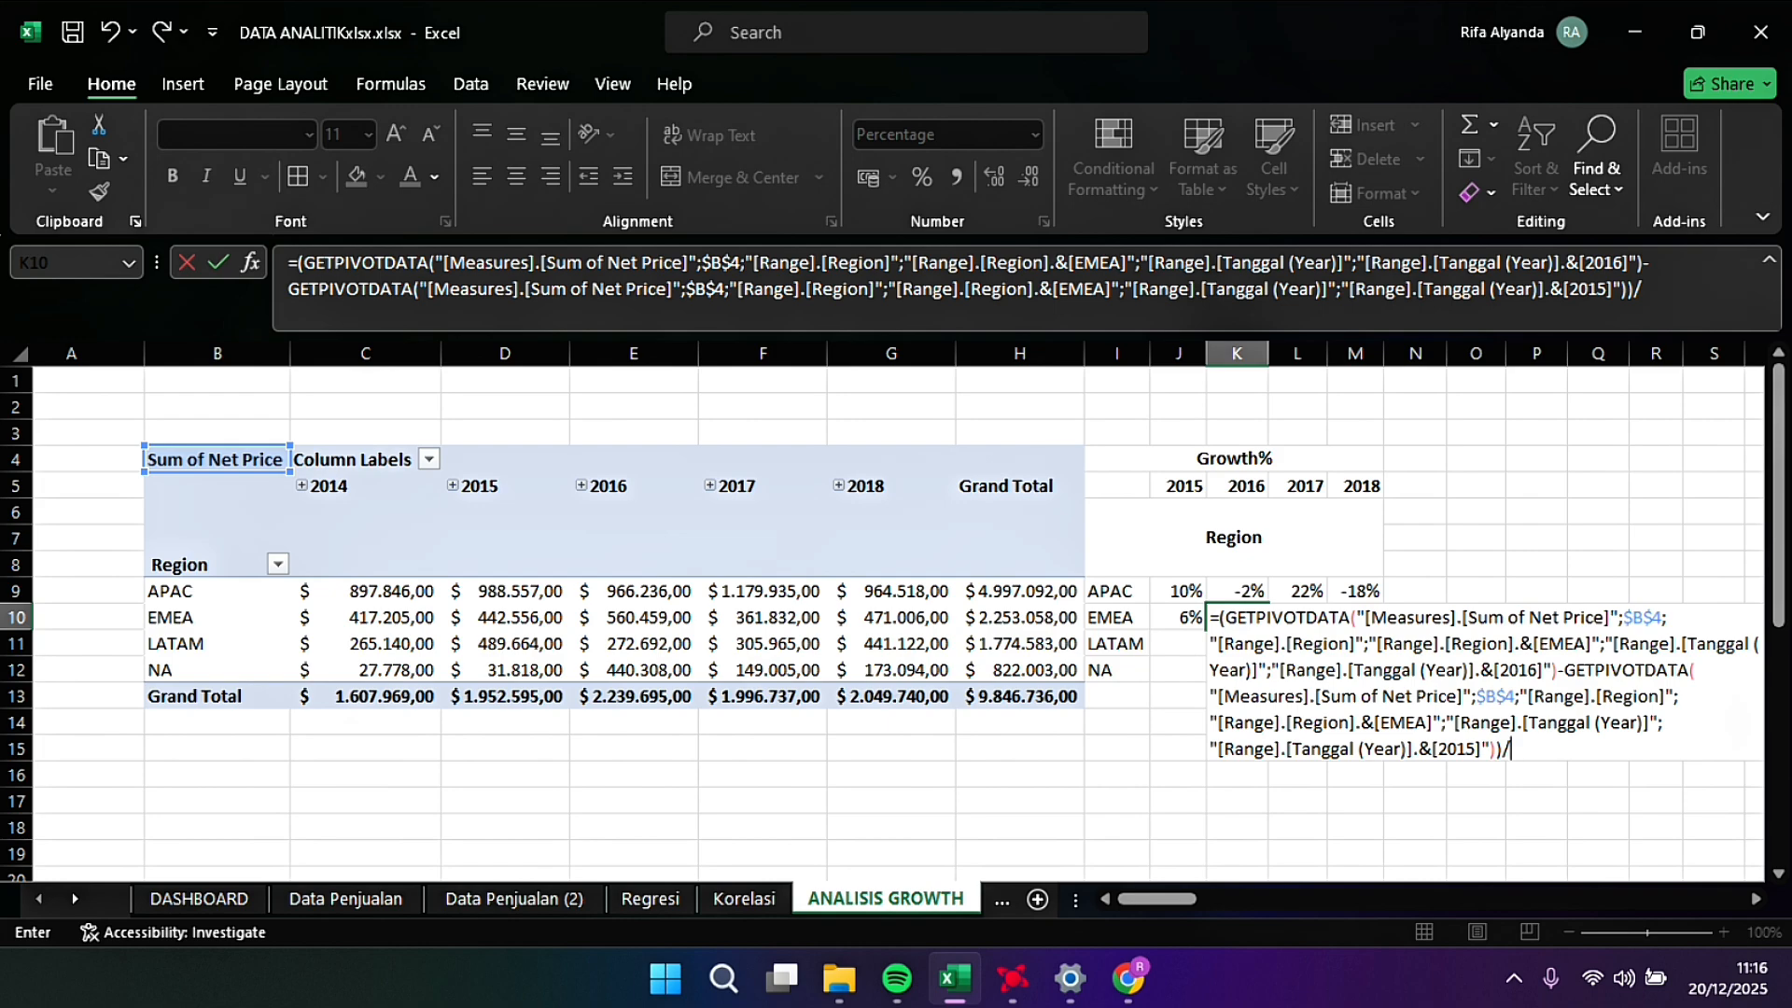
{"action": "left_click", "coordinate": [506, 617]}
{"action": "key", "text": "Tab"}
Step: In L10, calculate EMEA's 2017 growth as the 2017 net price minus the 2016 one, divided by the 2016 value, referencing the pivot table
{"action": "type", "text": "=("}
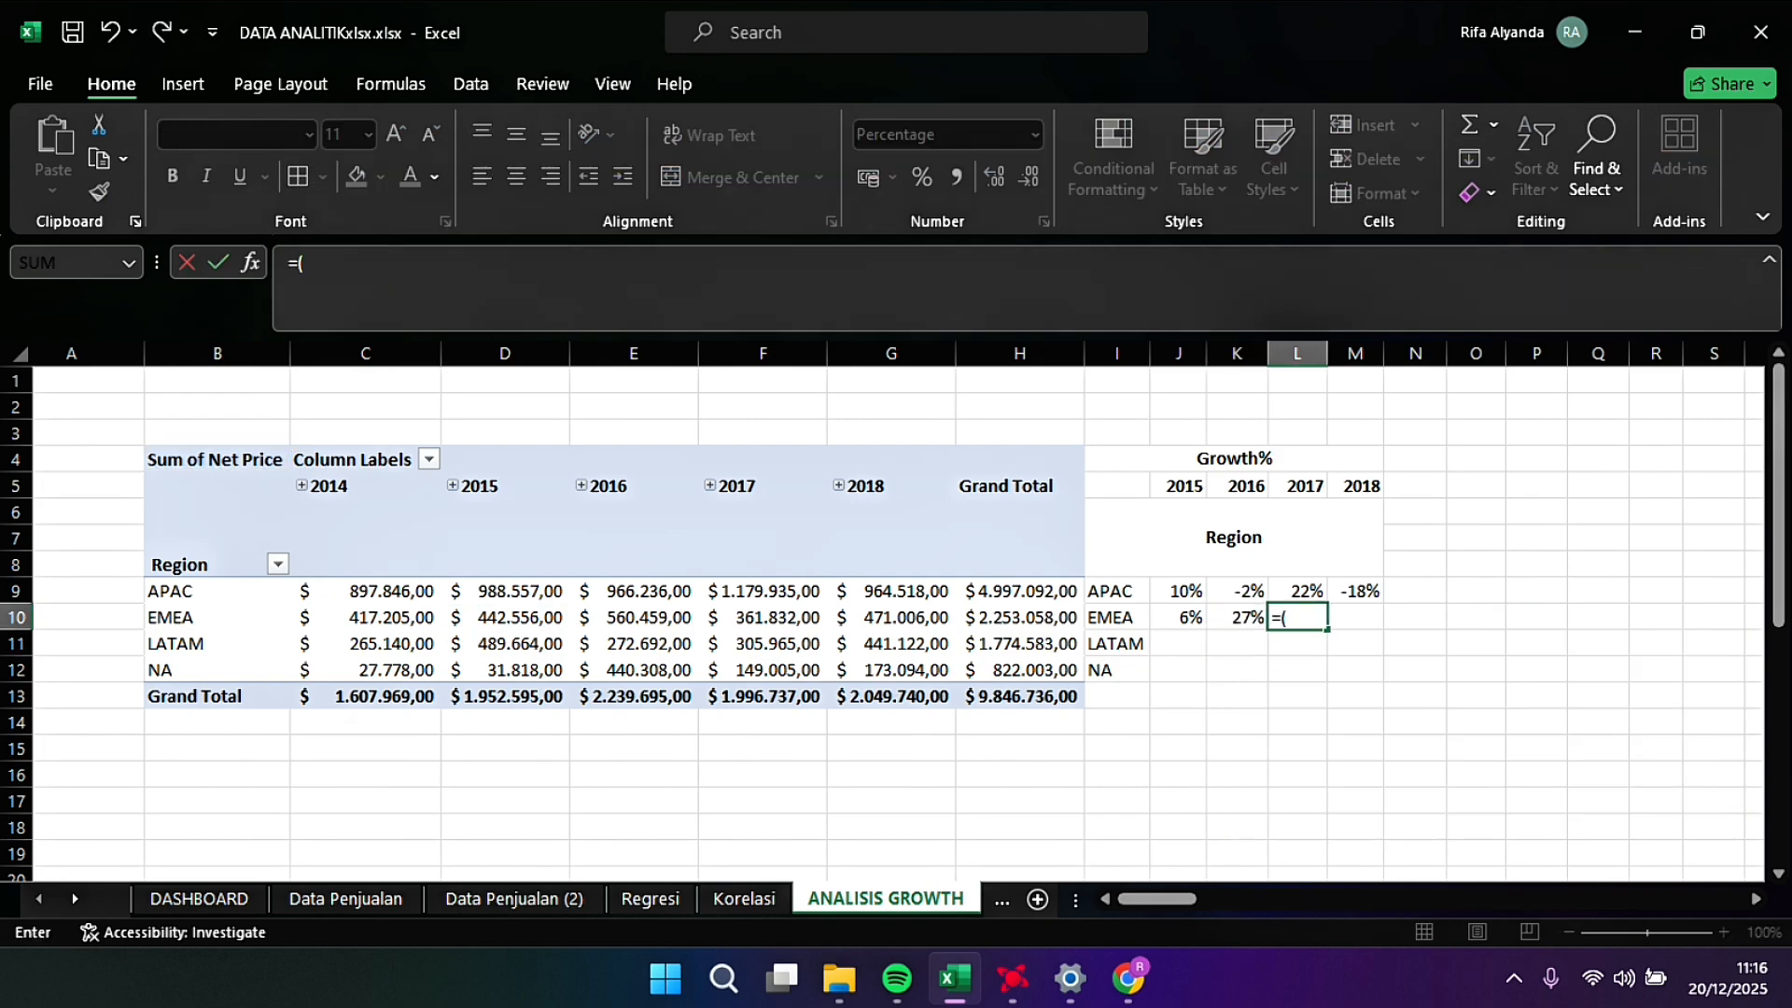
{"action": "left_click", "coordinate": [763, 617]}
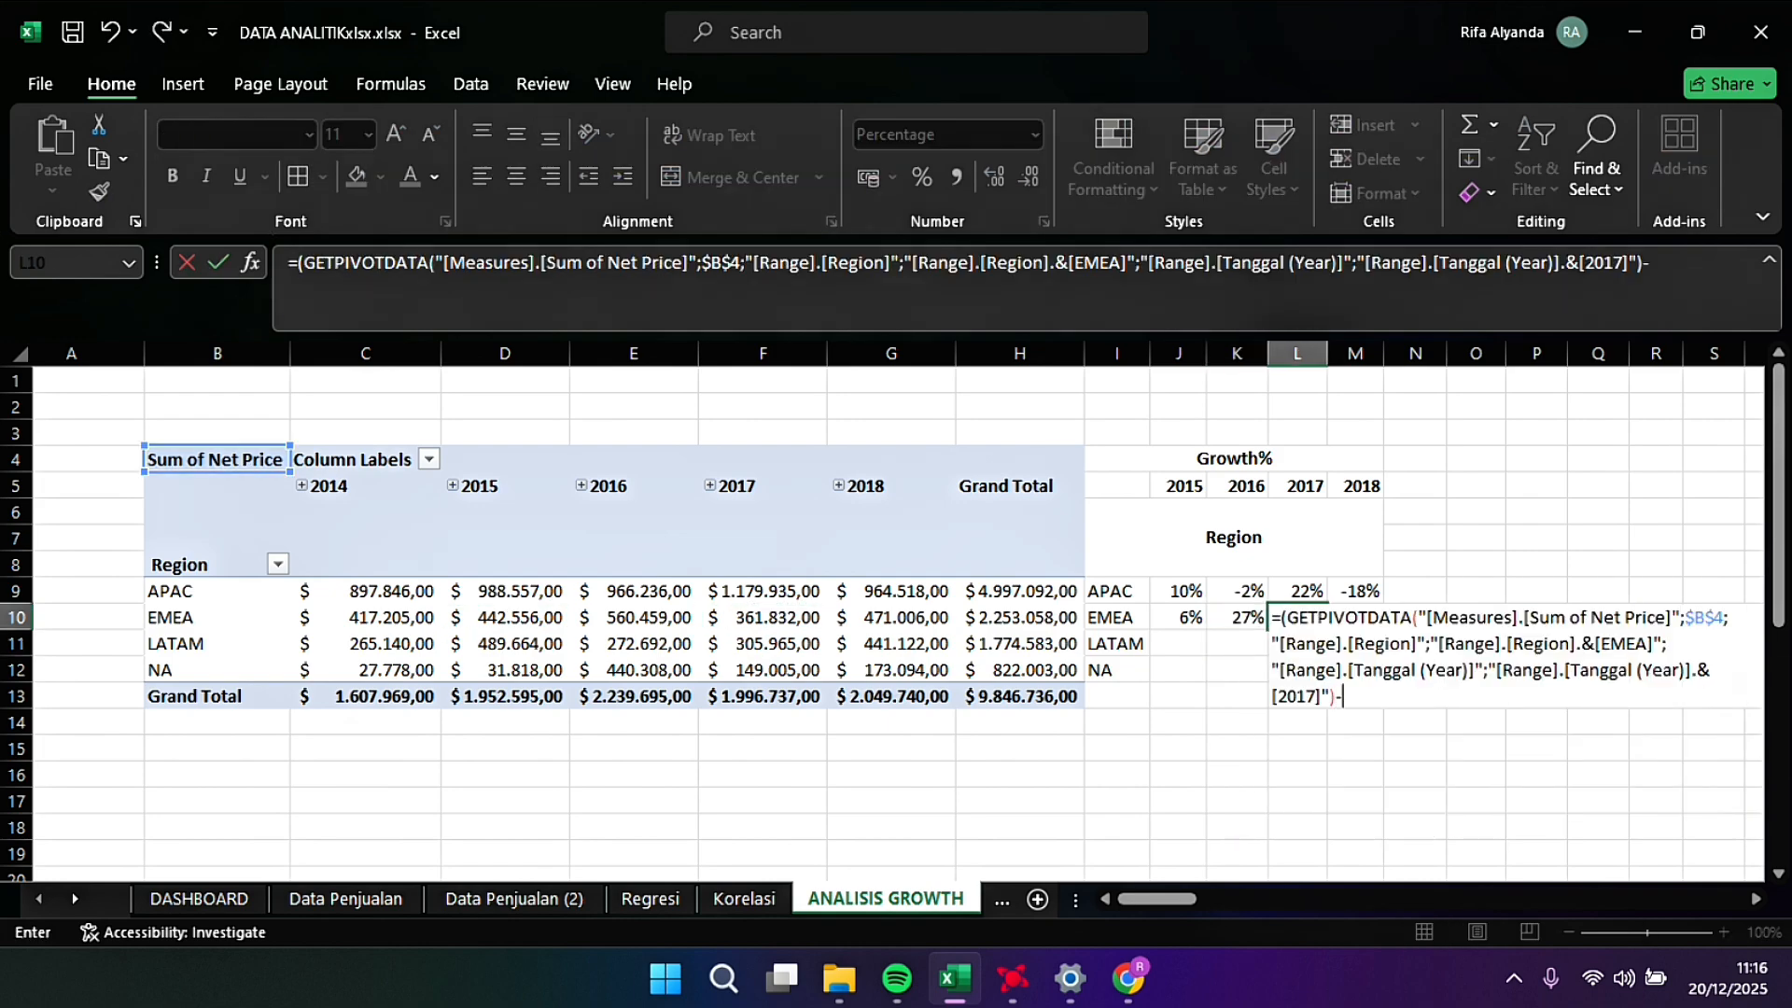
{"action": "type", "text": "-"}
{"action": "left_click", "coordinate": [634, 617]}
{"action": "type", "text": ")/"}
{"action": "left_click", "coordinate": [633, 617]}
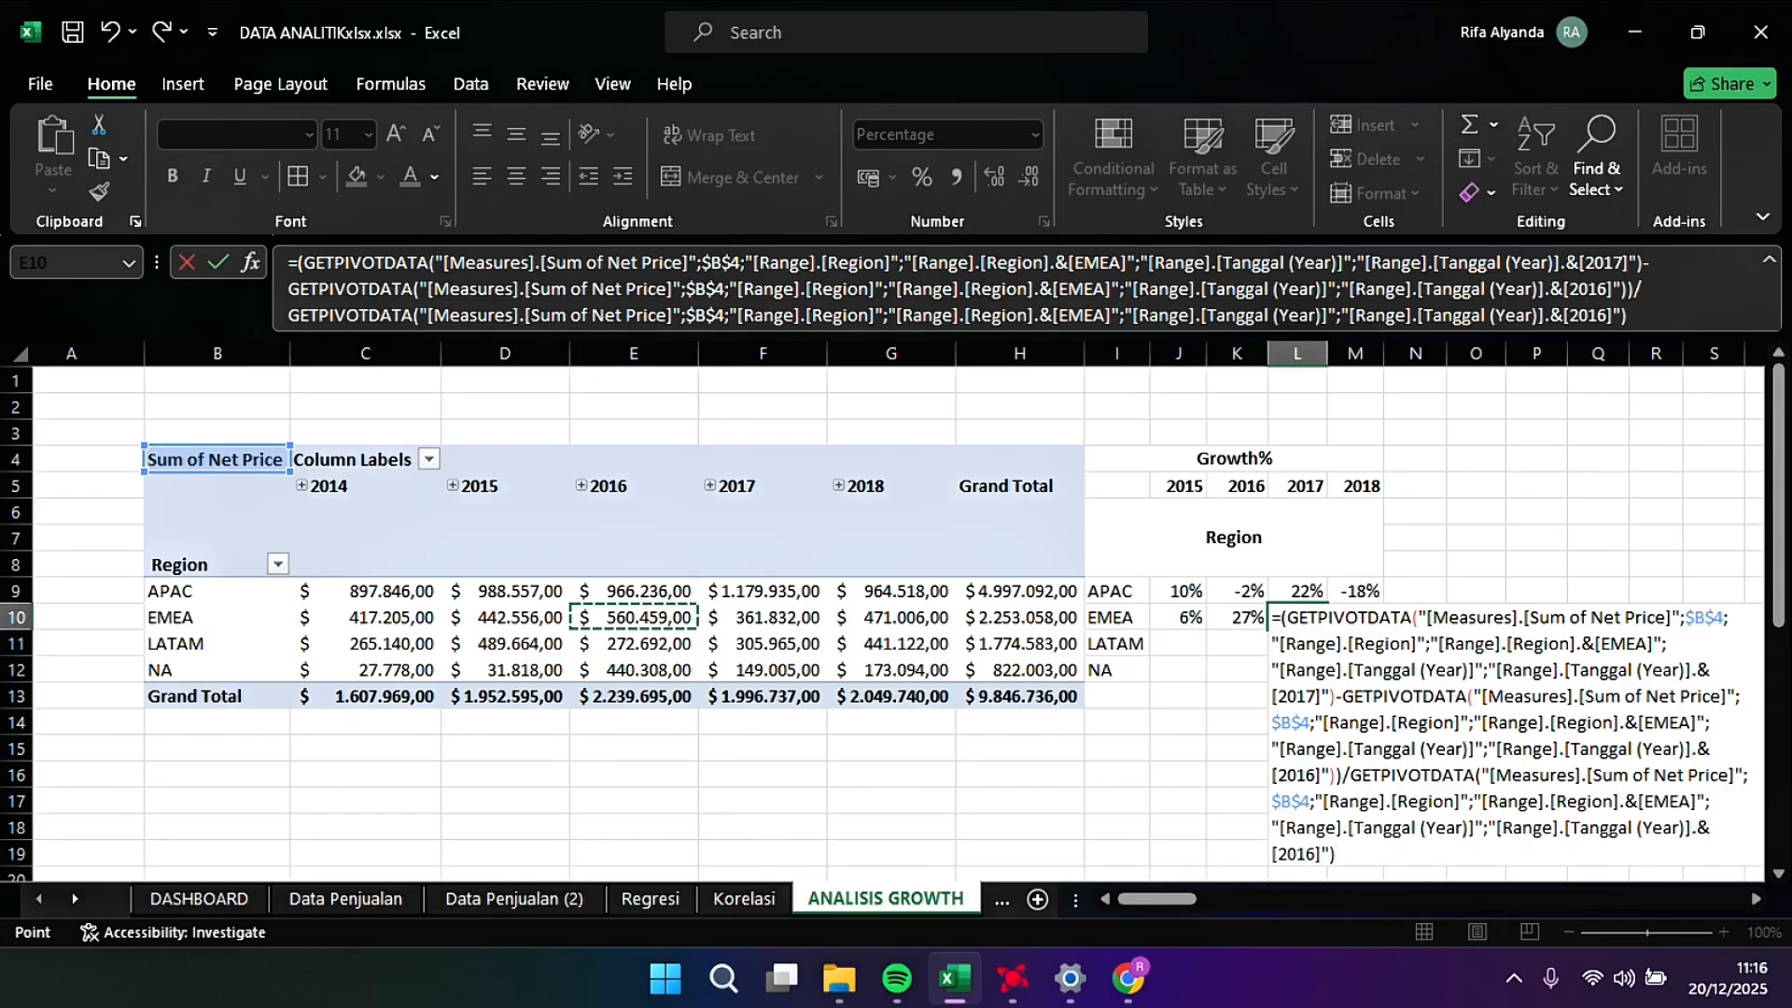
{"action": "key", "text": "Return"}
Step: In M10, calculate EMEA's 2018 growth as the 2018 net price minus the 2017 one, divided by the 2017 value, referencing the pivot table
{"action": "left_click", "coordinate": [1356, 617]}
{"action": "type", "text": "=("}
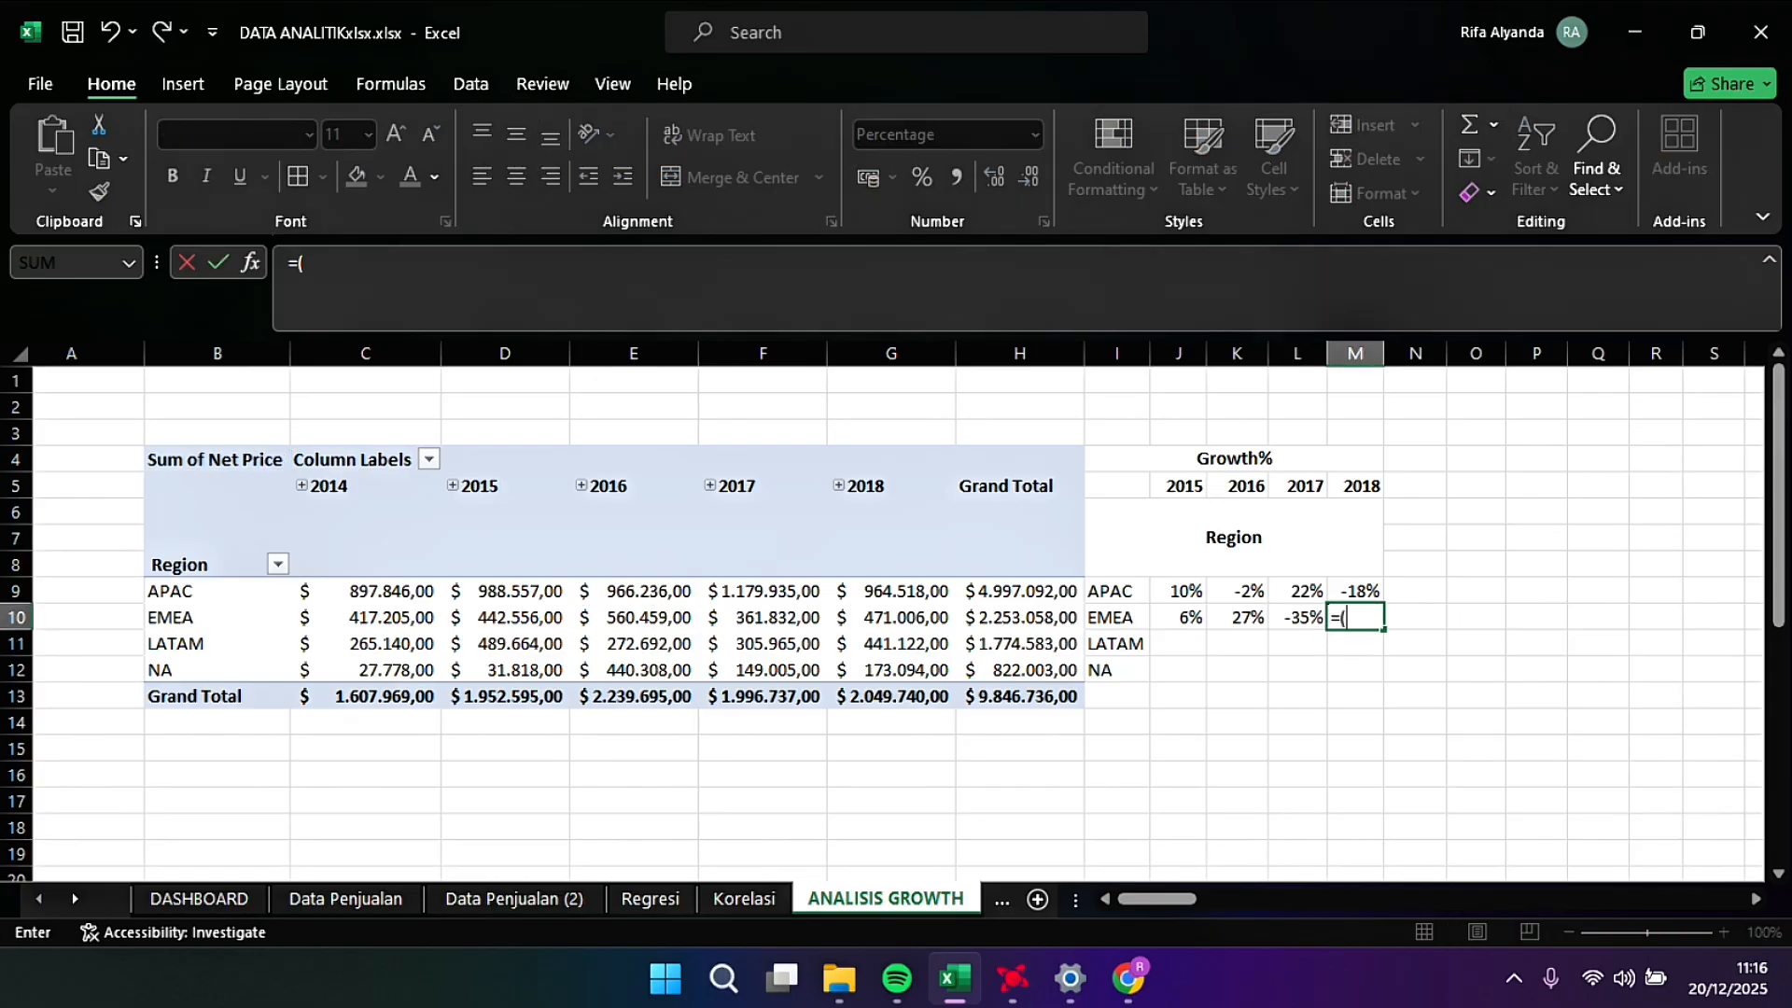
{"action": "left_click", "coordinate": [891, 617]}
{"action": "type", "text": "-"}
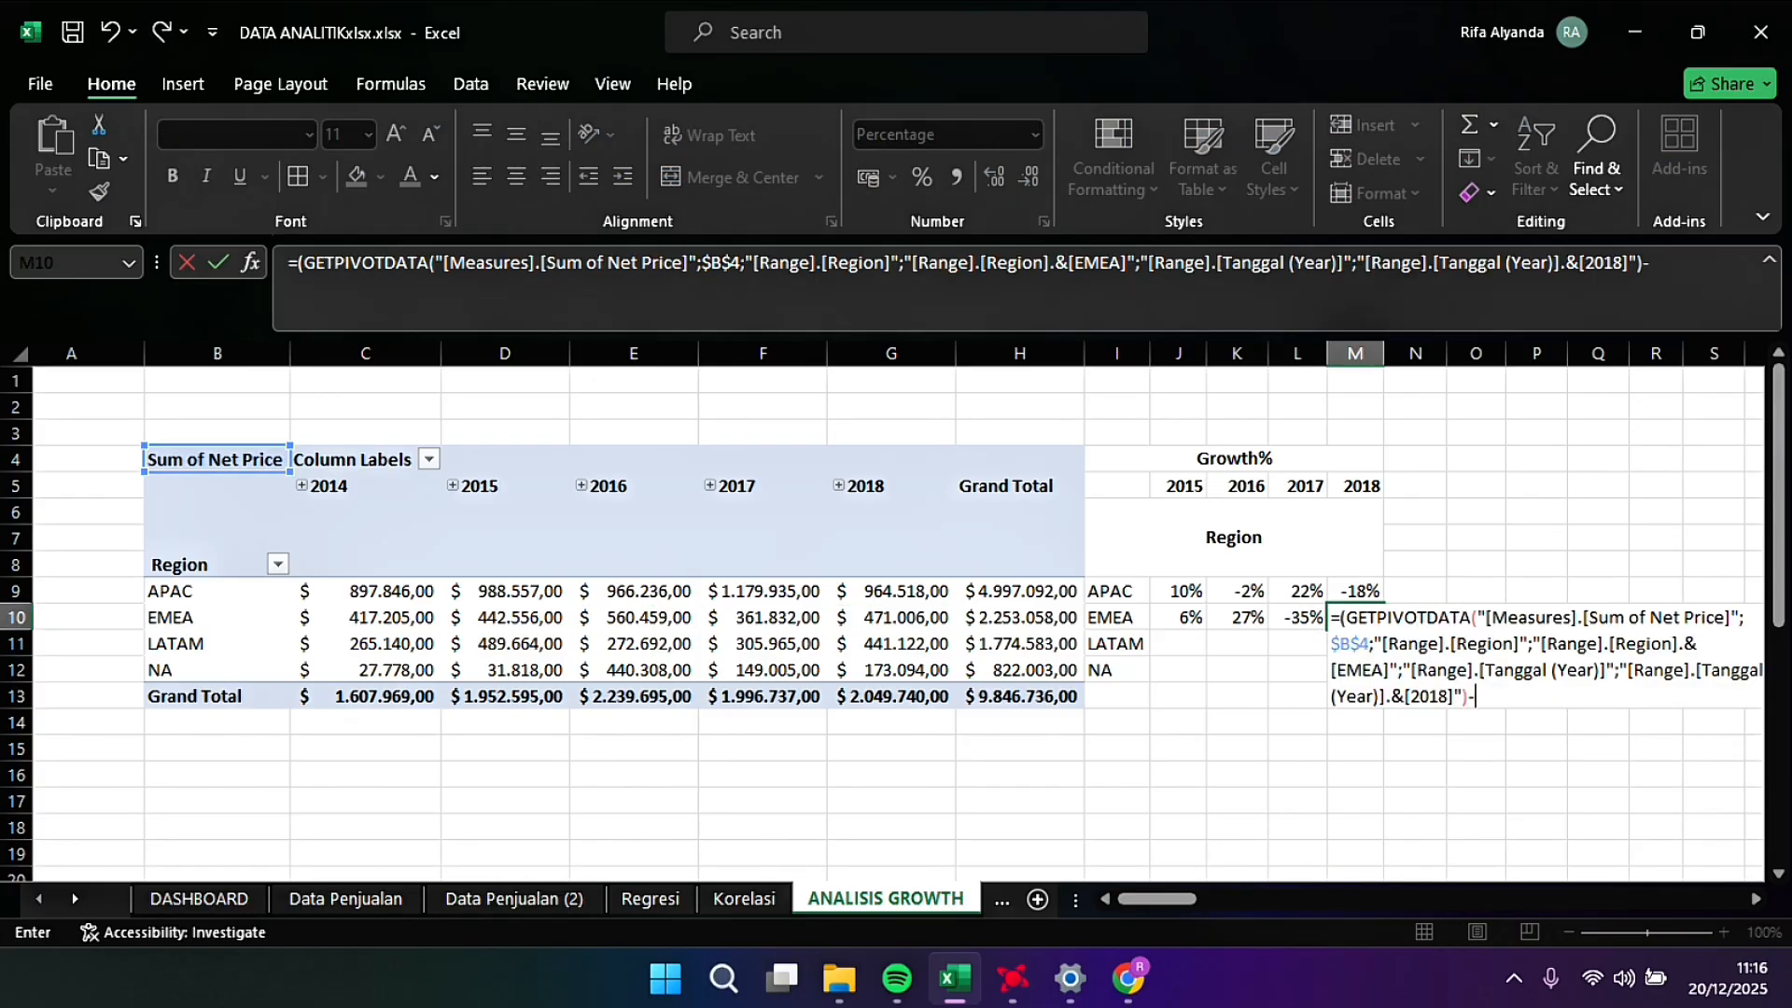
{"action": "left_click", "coordinate": [762, 617]}
{"action": "type", "text": ")/"}
{"action": "left_click", "coordinate": [762, 617]}
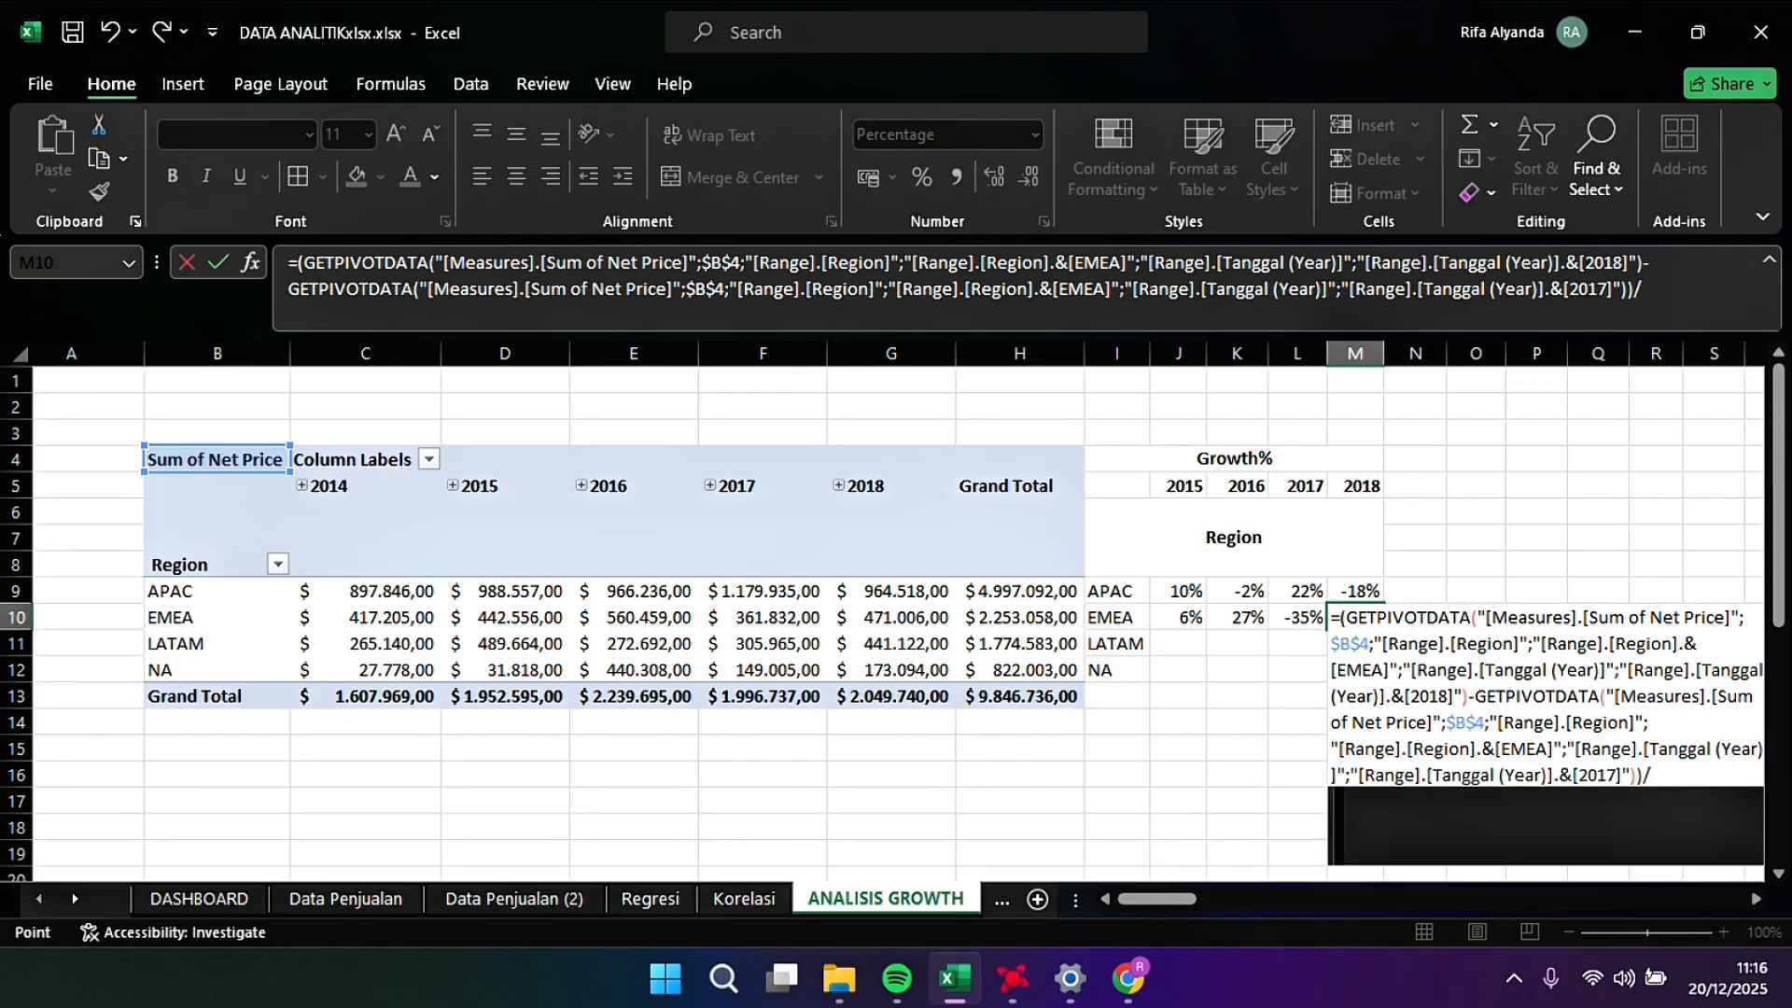
{"action": "key", "text": "Return"}
Step: In J11, calculate LATAM's 2015 growth as the 2015 net price minus the 2014 one, divided by the 2014 value, referencing the pivot table
{"action": "left_click", "coordinate": [1237, 643]}
{"action": "left_click", "coordinate": [1178, 643]}
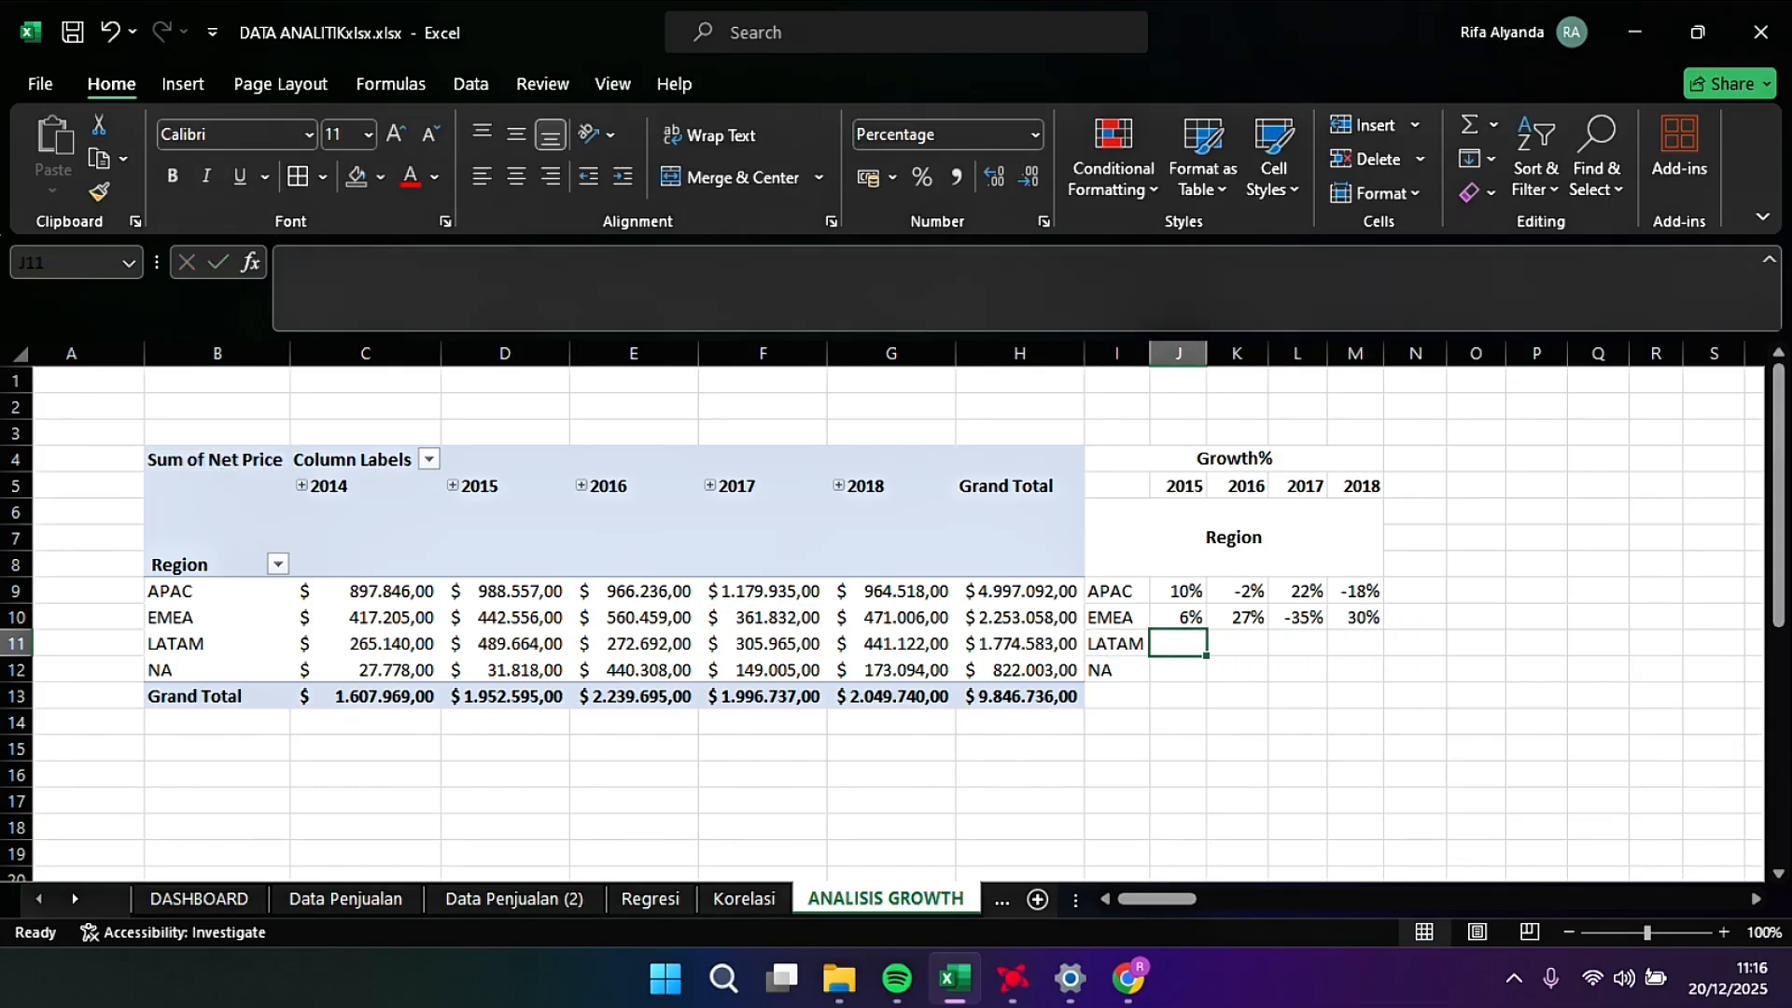
{"action": "type", "text": "=("}
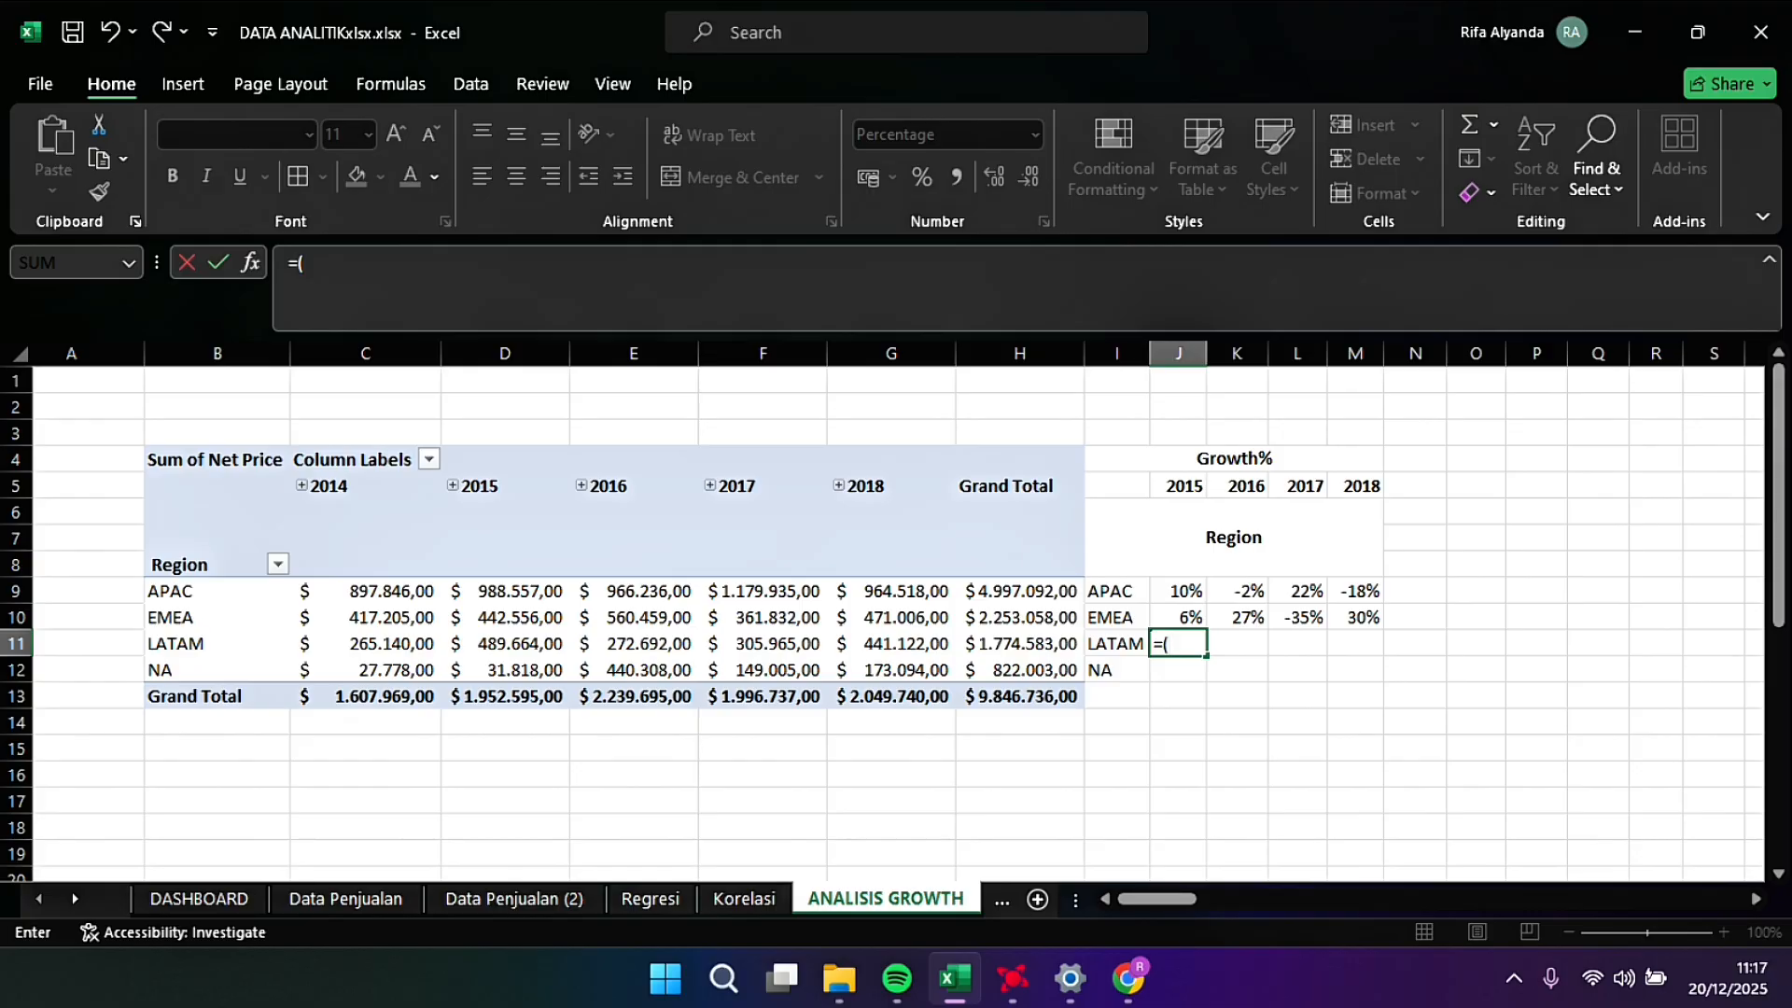
{"action": "left_click", "coordinate": [505, 643]}
{"action": "type", "text": "-"}
{"action": "left_click", "coordinate": [365, 643]}
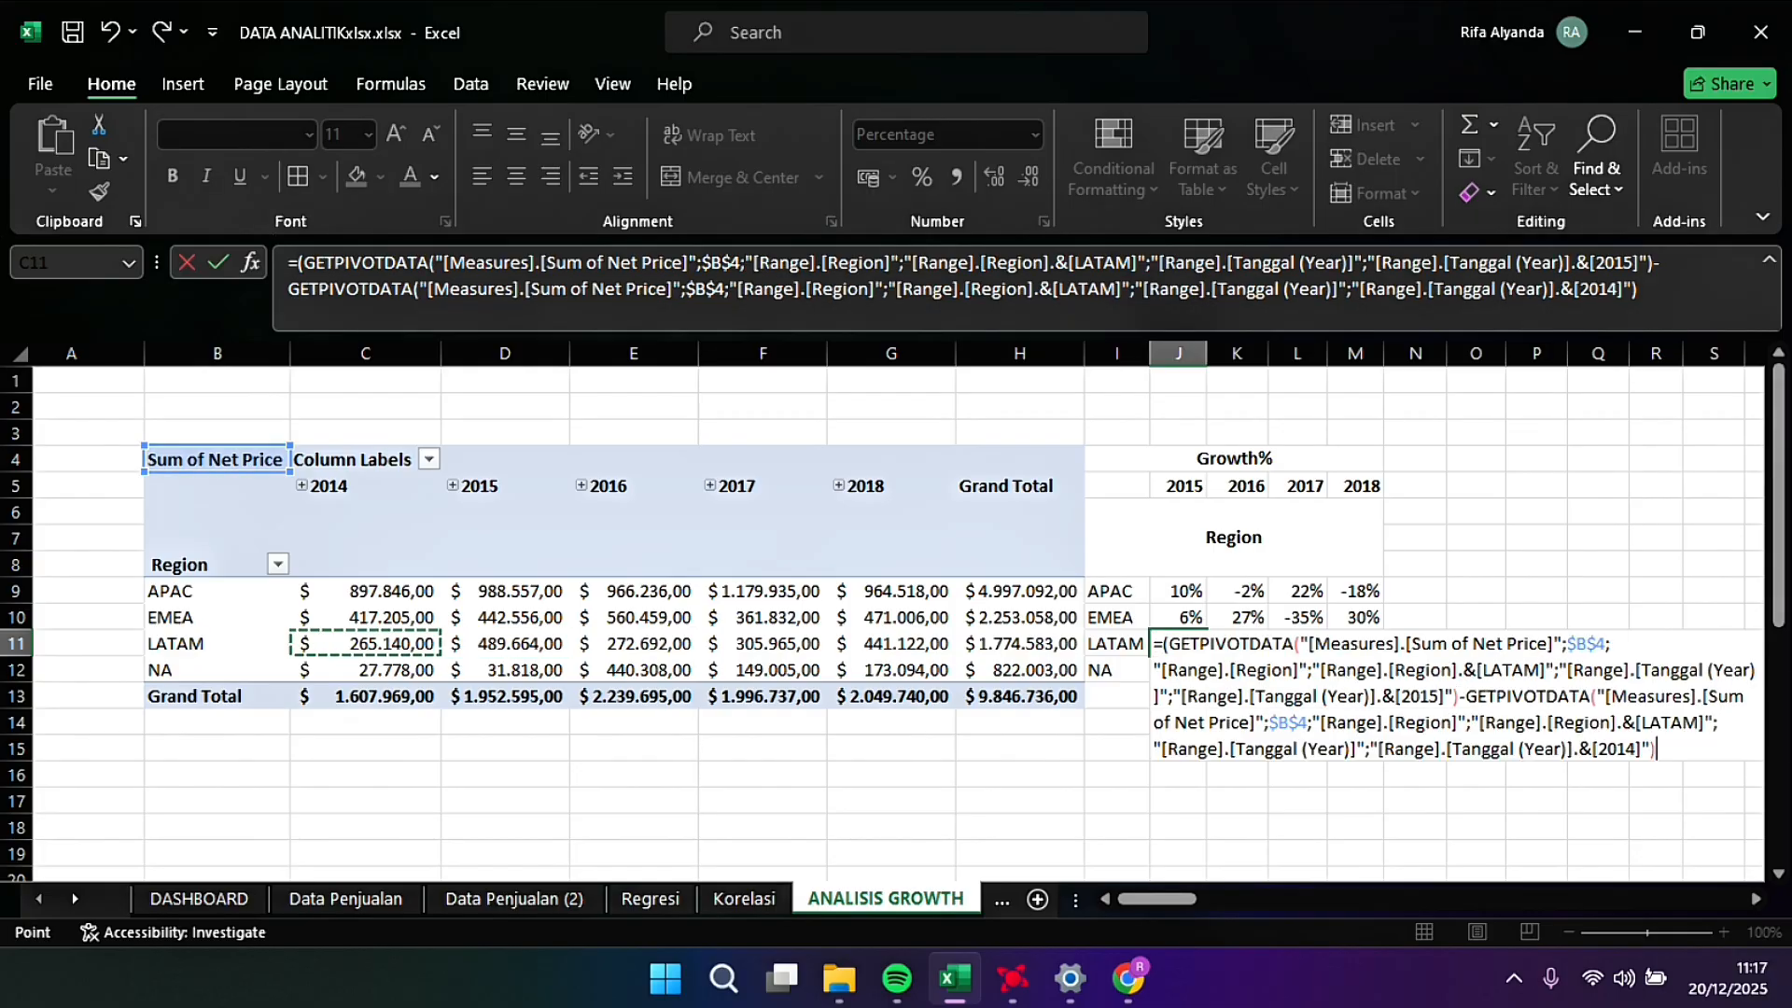
{"action": "type", "text": ")/"}
{"action": "left_click", "coordinate": [365, 643]}
{"action": "key", "text": "Tab"}
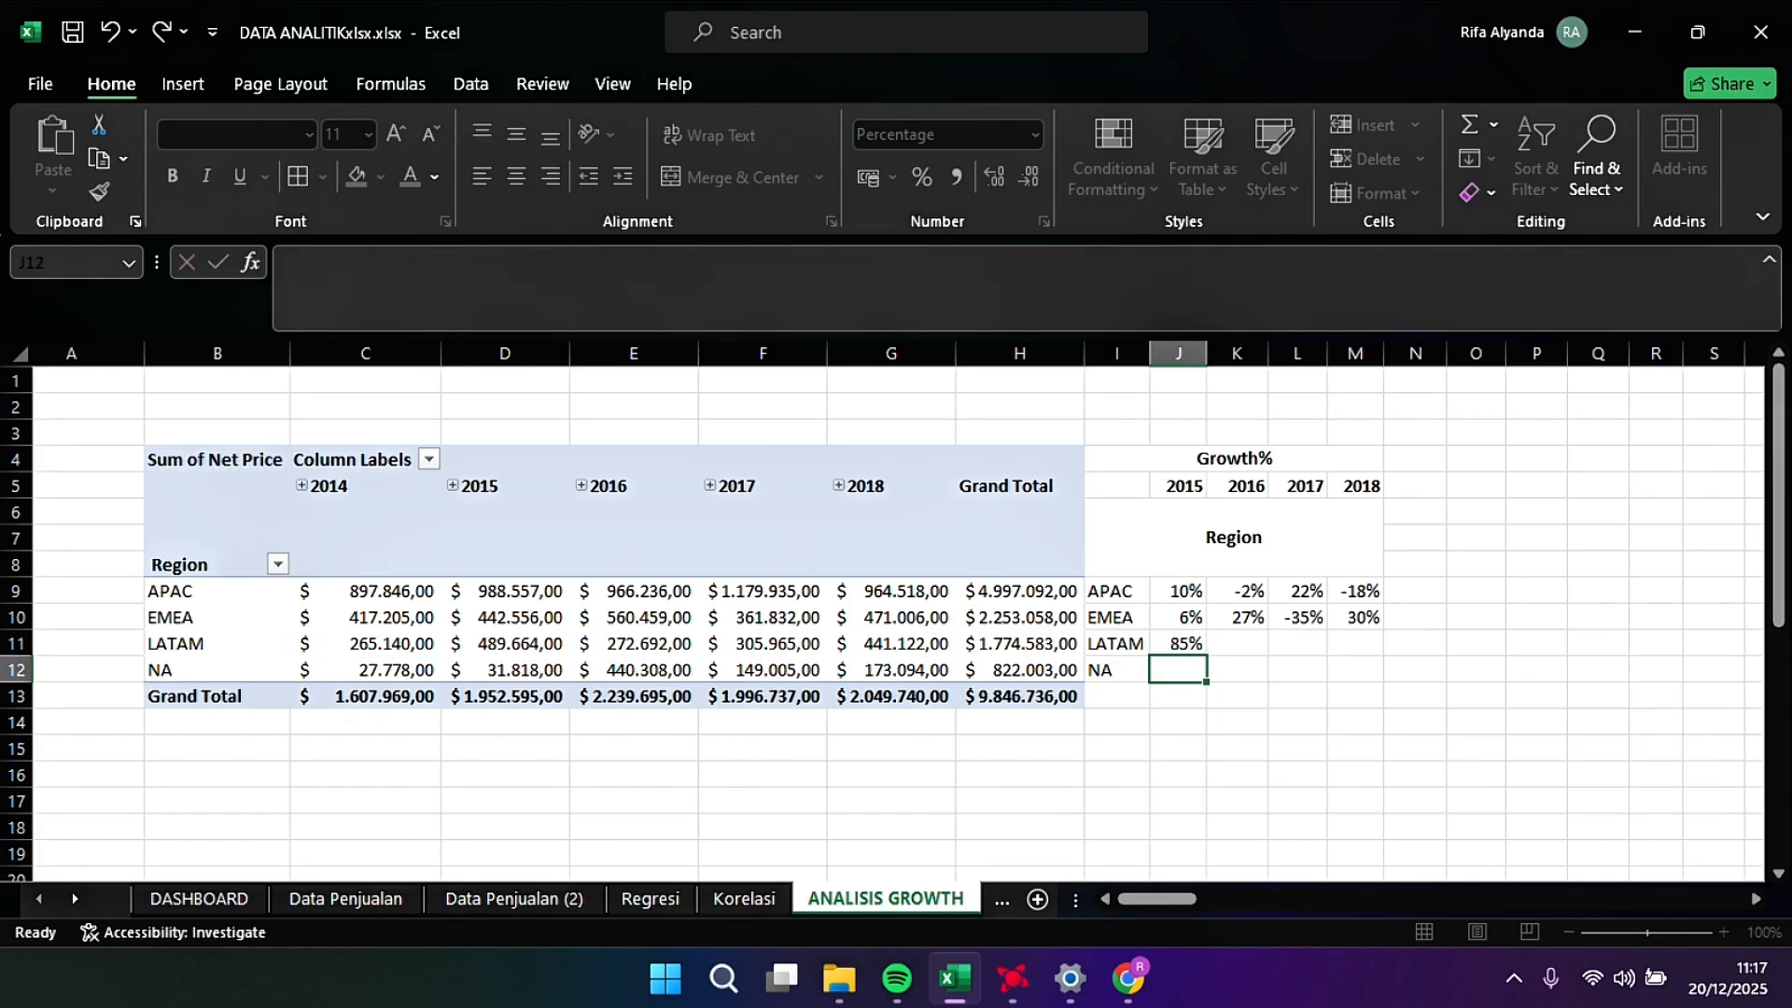
Step: In K11, calculate LATAM's 2016 growth as the 2016 net price minus the 2015 one, divided by the 2015 value, referencing the pivot table
{"action": "type", "text": "=("}
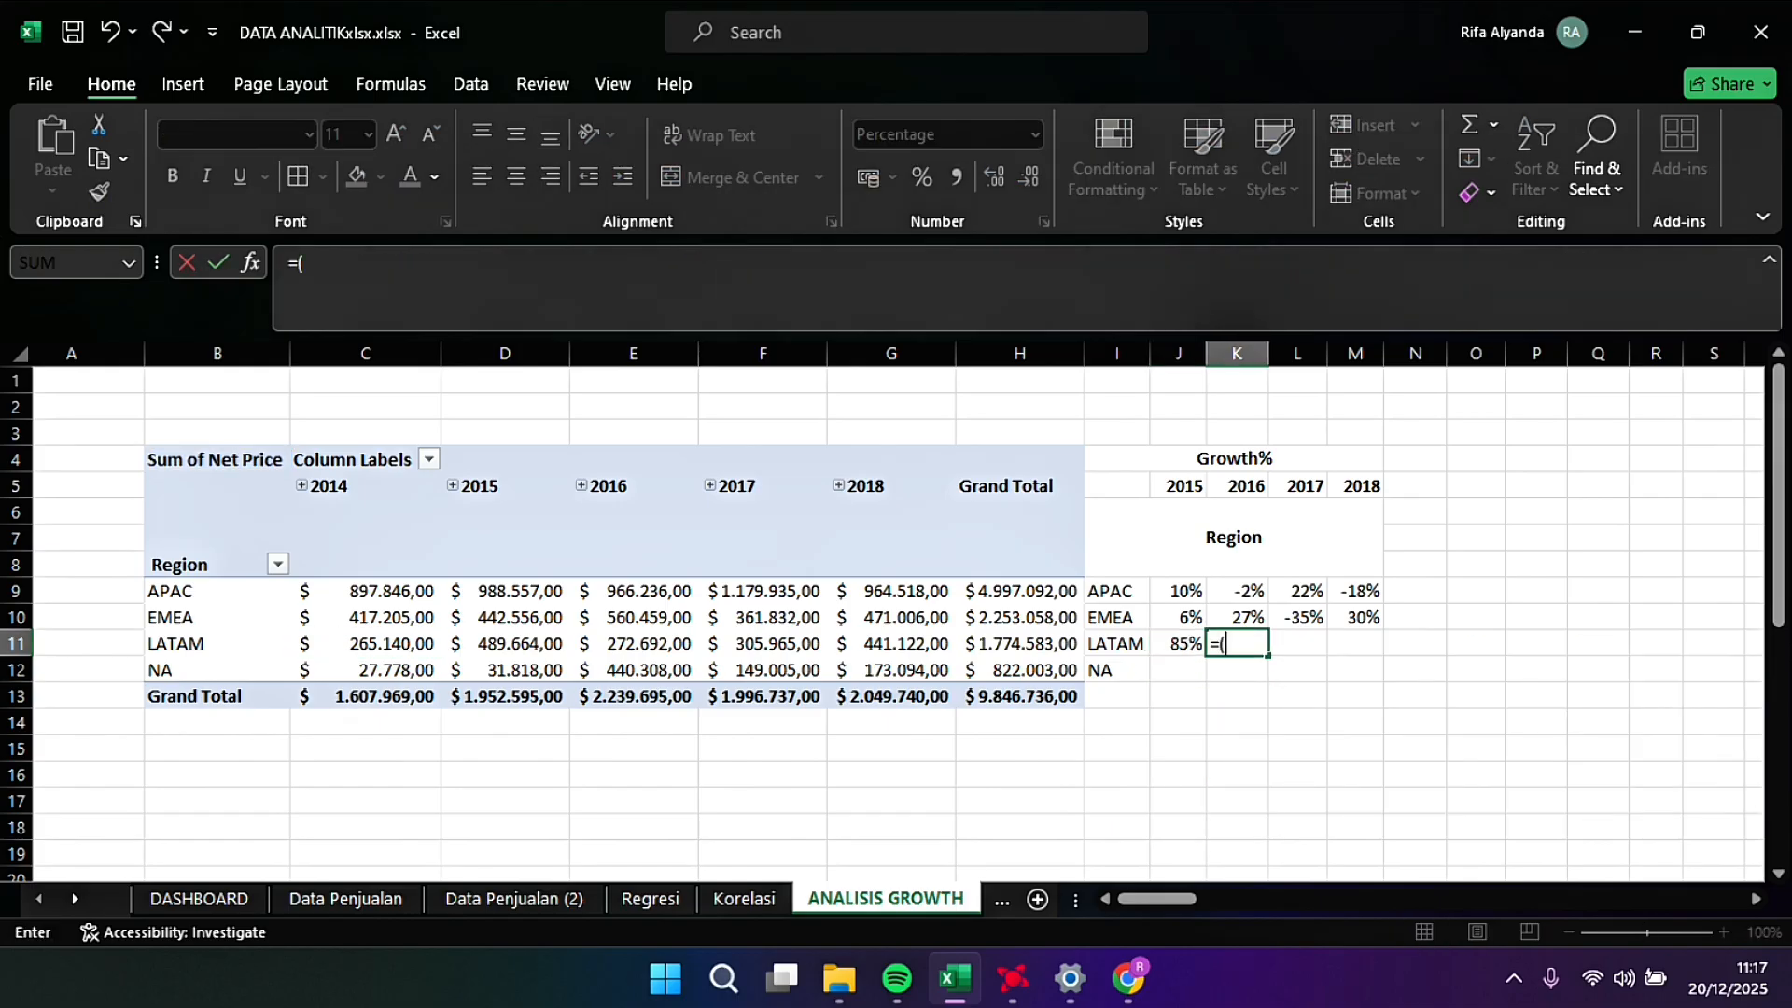
{"action": "left_click", "coordinate": [634, 643]}
{"action": "type", "text": "-"}
{"action": "left_click", "coordinate": [505, 643]}
{"action": "type", "text": ")"}
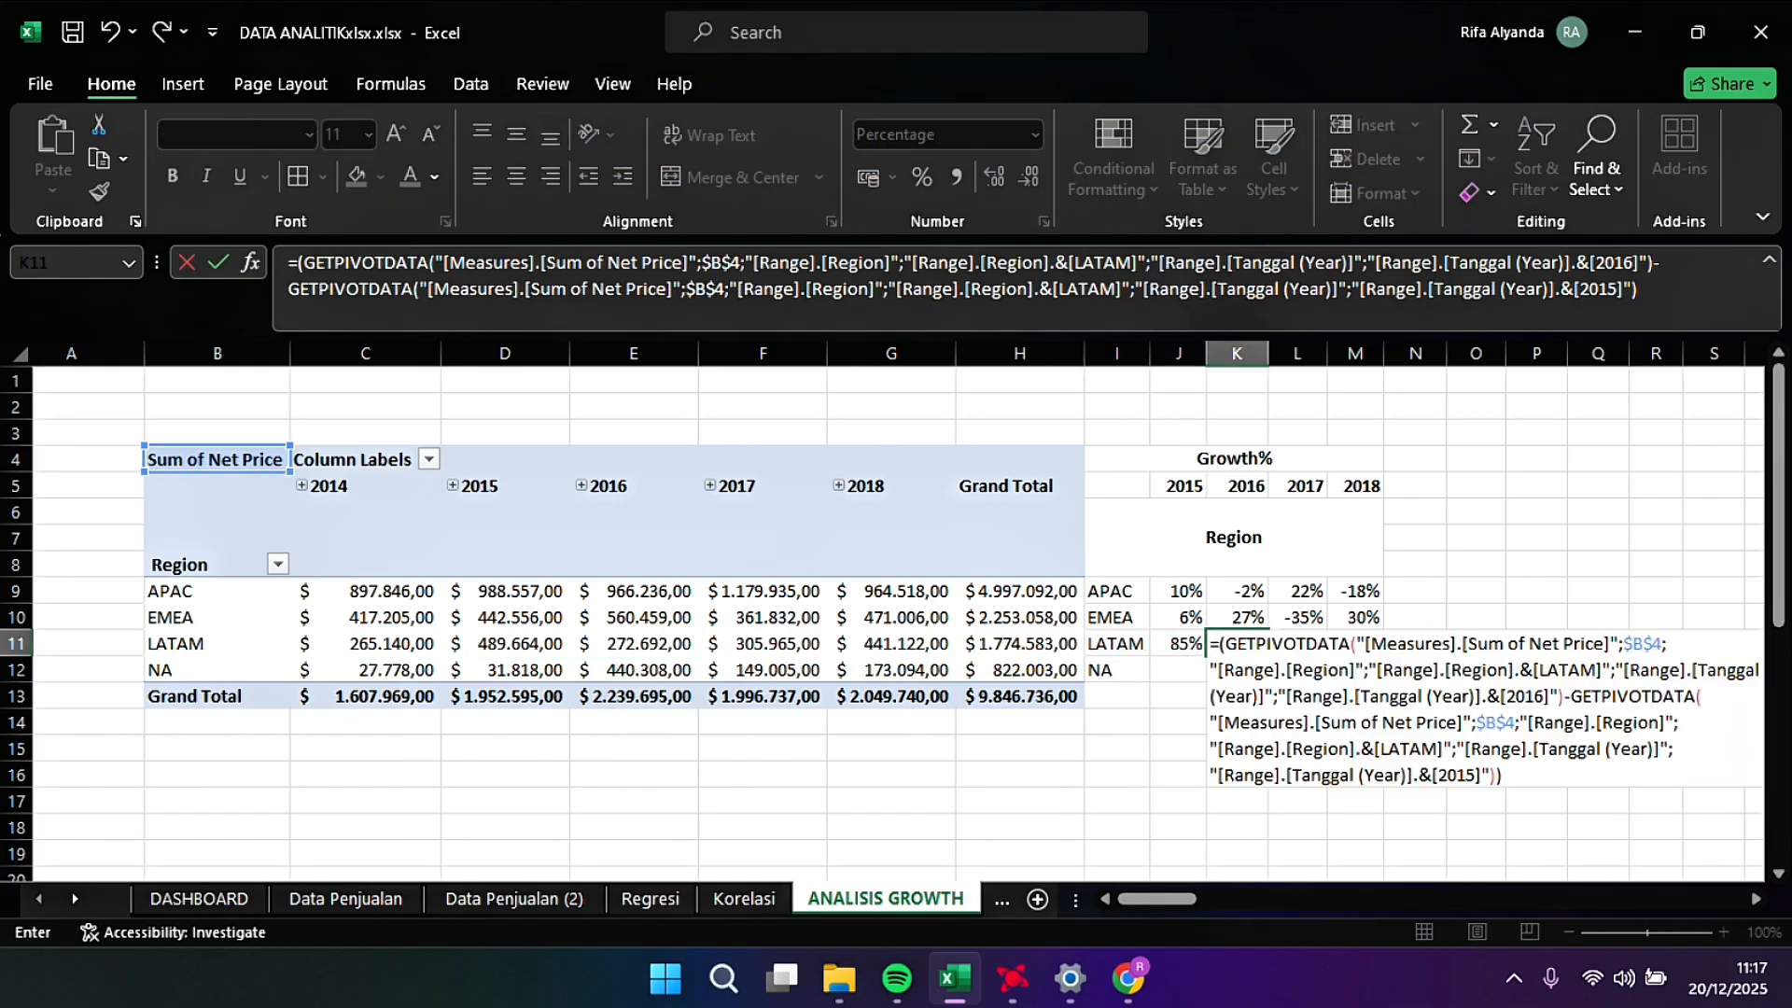
{"action": "type", "text": "/"}
{"action": "left_click", "coordinate": [505, 643]}
{"action": "key", "text": "Tab"}
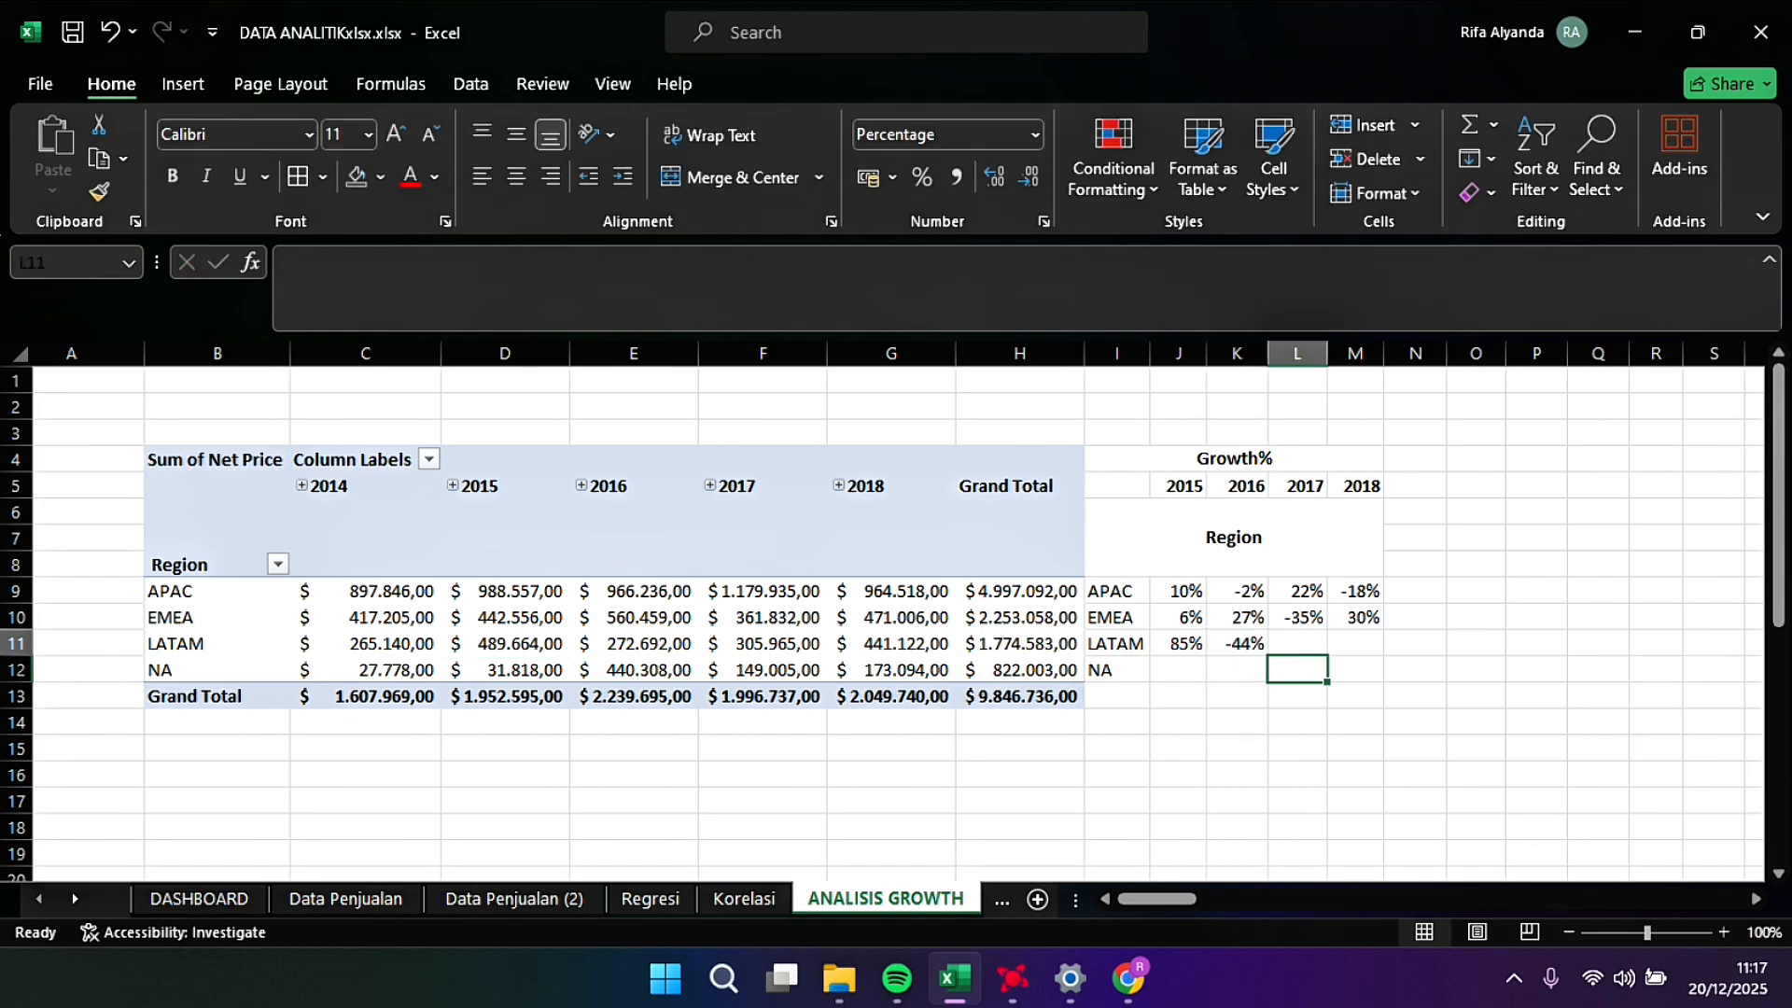
Step: In L11, calculate LATAM's 2017 growth as the 2017 net price minus the 2016 one, divided by the 2016 value, referencing the pivot table
{"action": "type", "text": "=("}
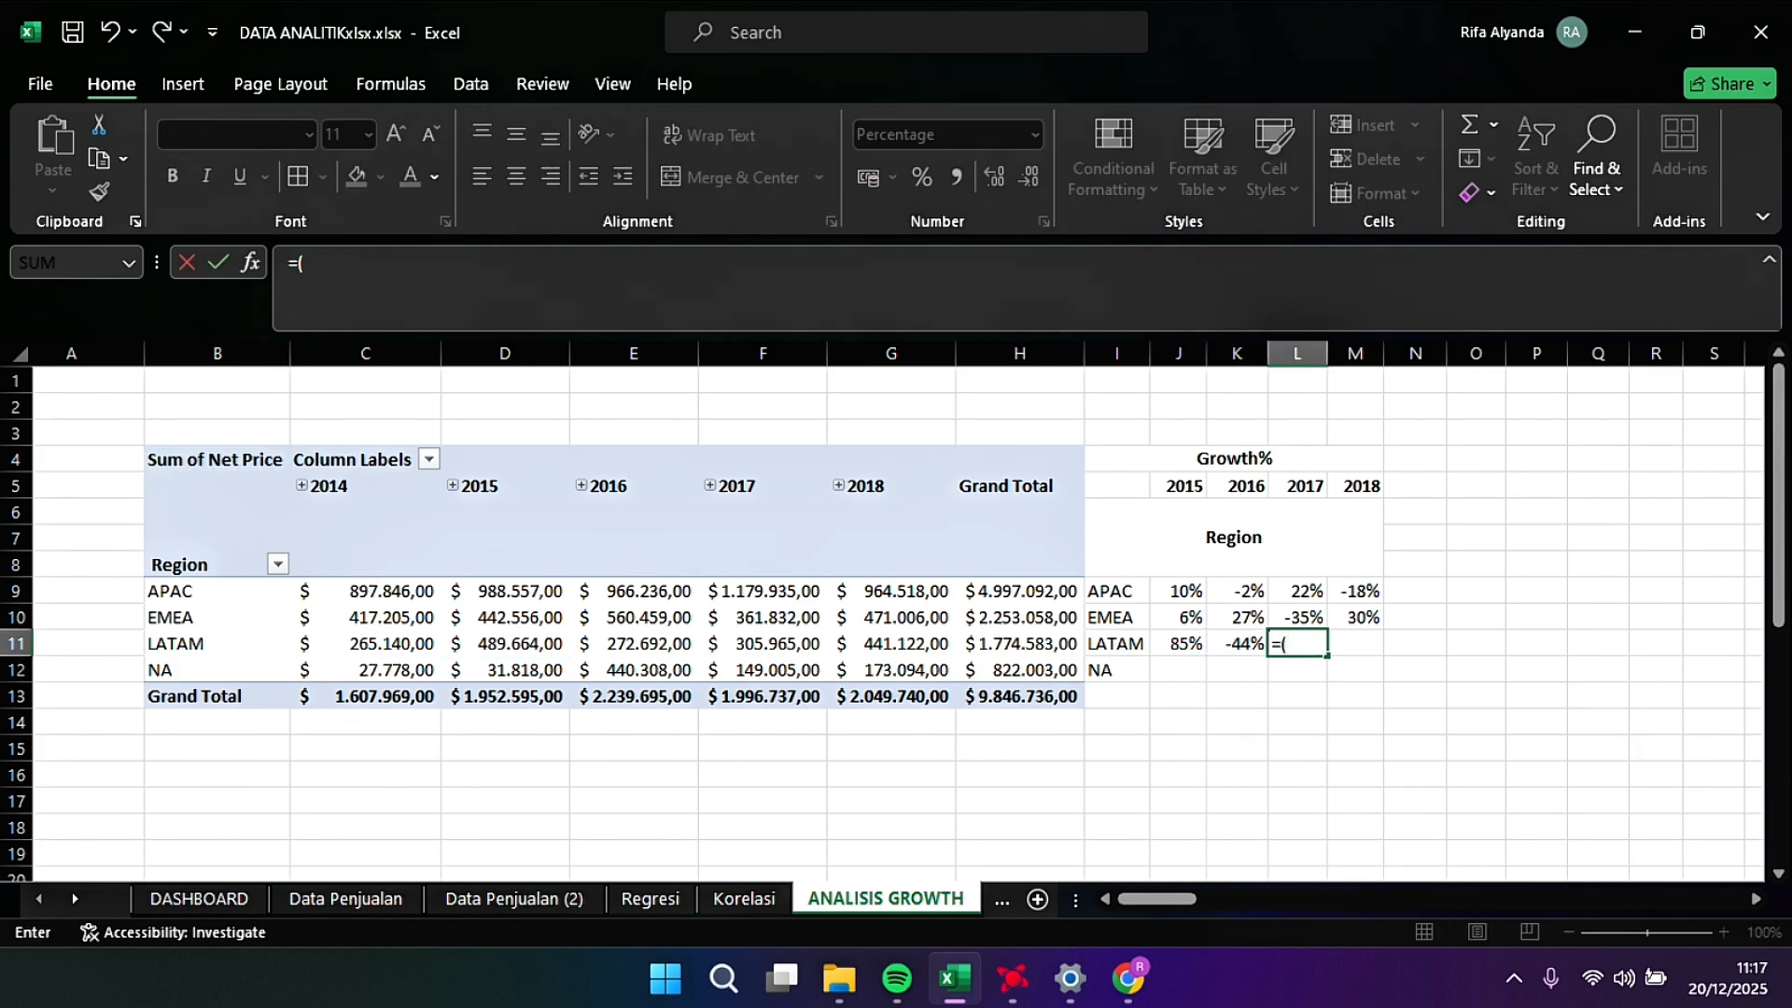
{"action": "left_click", "coordinate": [763, 643]}
{"action": "type", "text": "-"}
{"action": "left_click", "coordinate": [634, 644]}
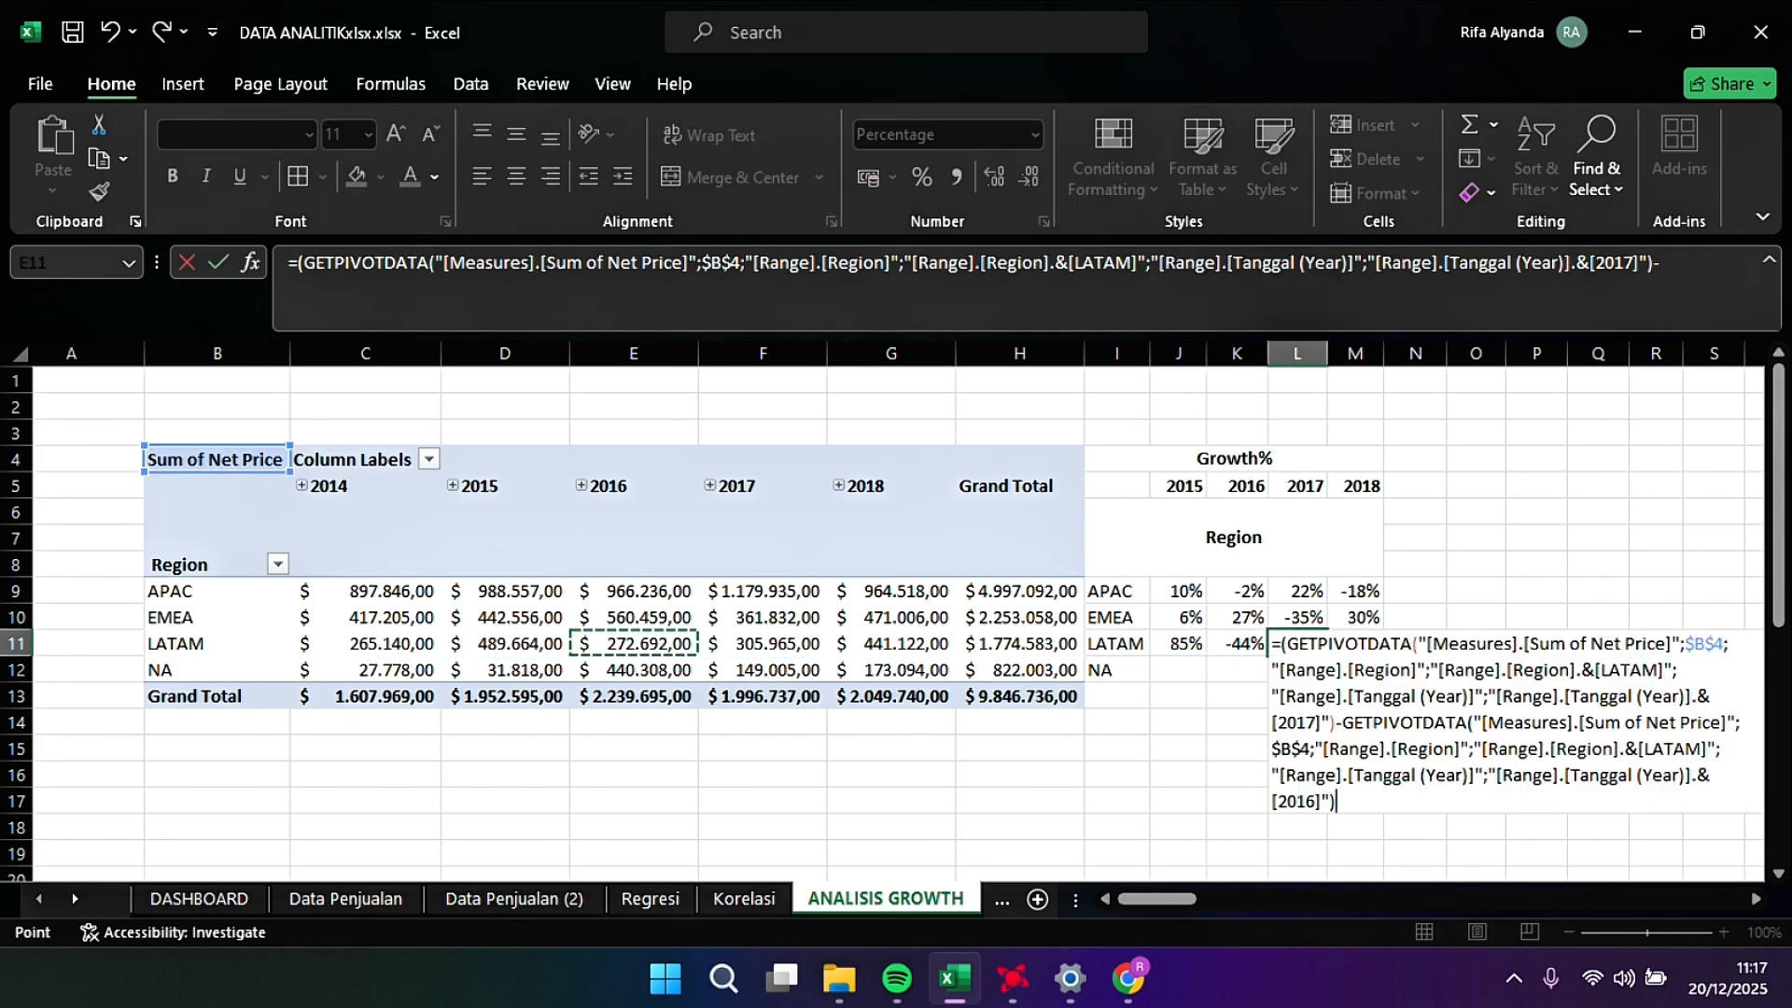
{"action": "type", "text": "))/"}
{"action": "left_click", "coordinate": [634, 643]}
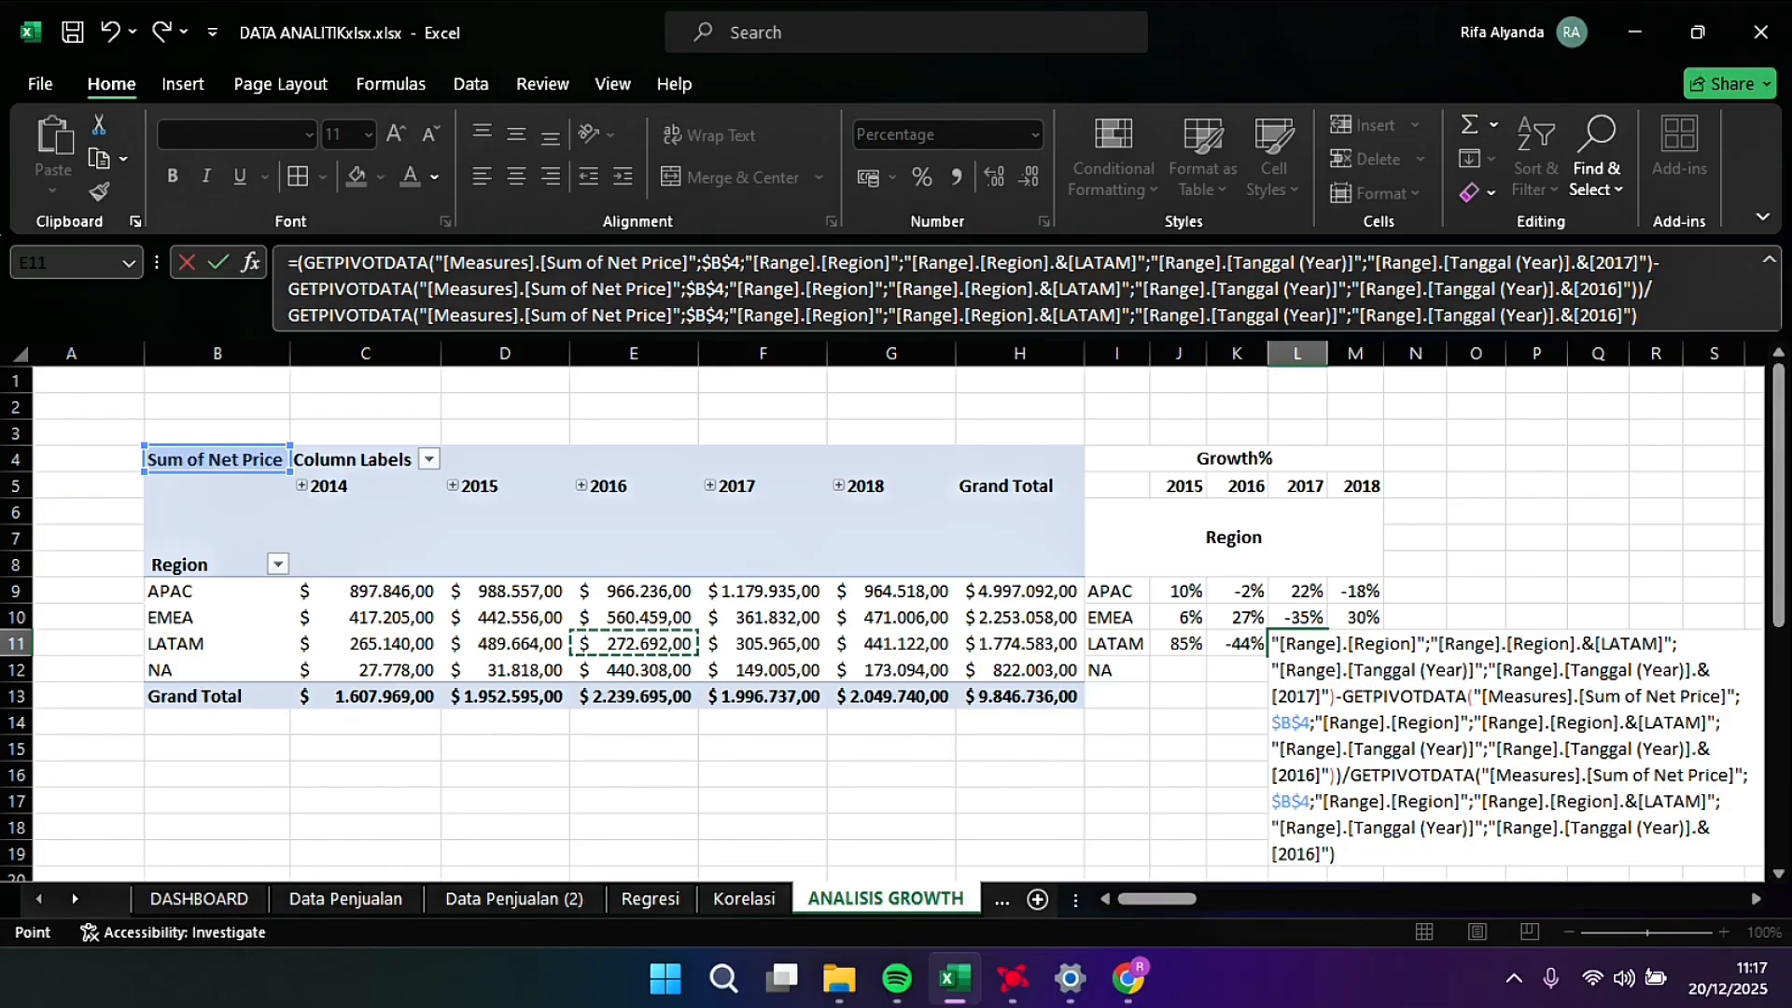
{"action": "key", "text": "Tab"}
Step: In M11, calculate LATAM's 2018 growth as the 2018 net price minus the 2017 one, divided by the 2017 value, referencing the pivot table
{"action": "type", "text": "=("}
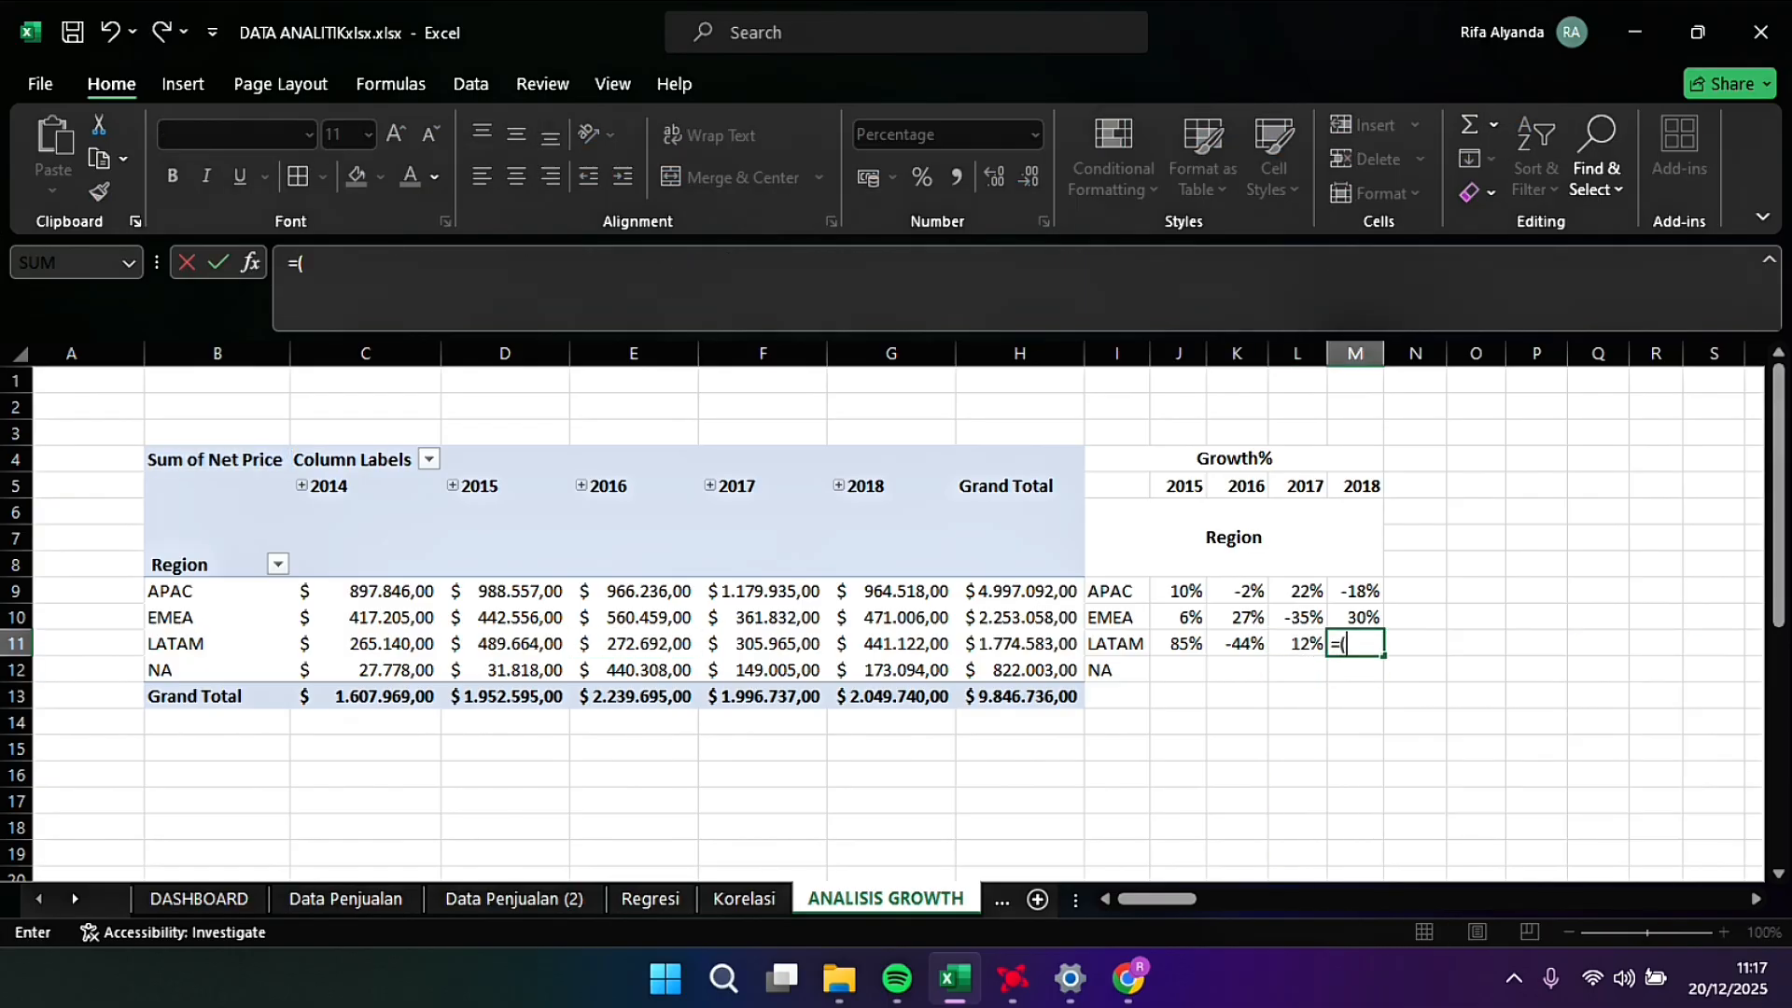
{"action": "left_click", "coordinate": [891, 643]}
{"action": "type", "text": "-"}
{"action": "left_click", "coordinate": [763, 643]}
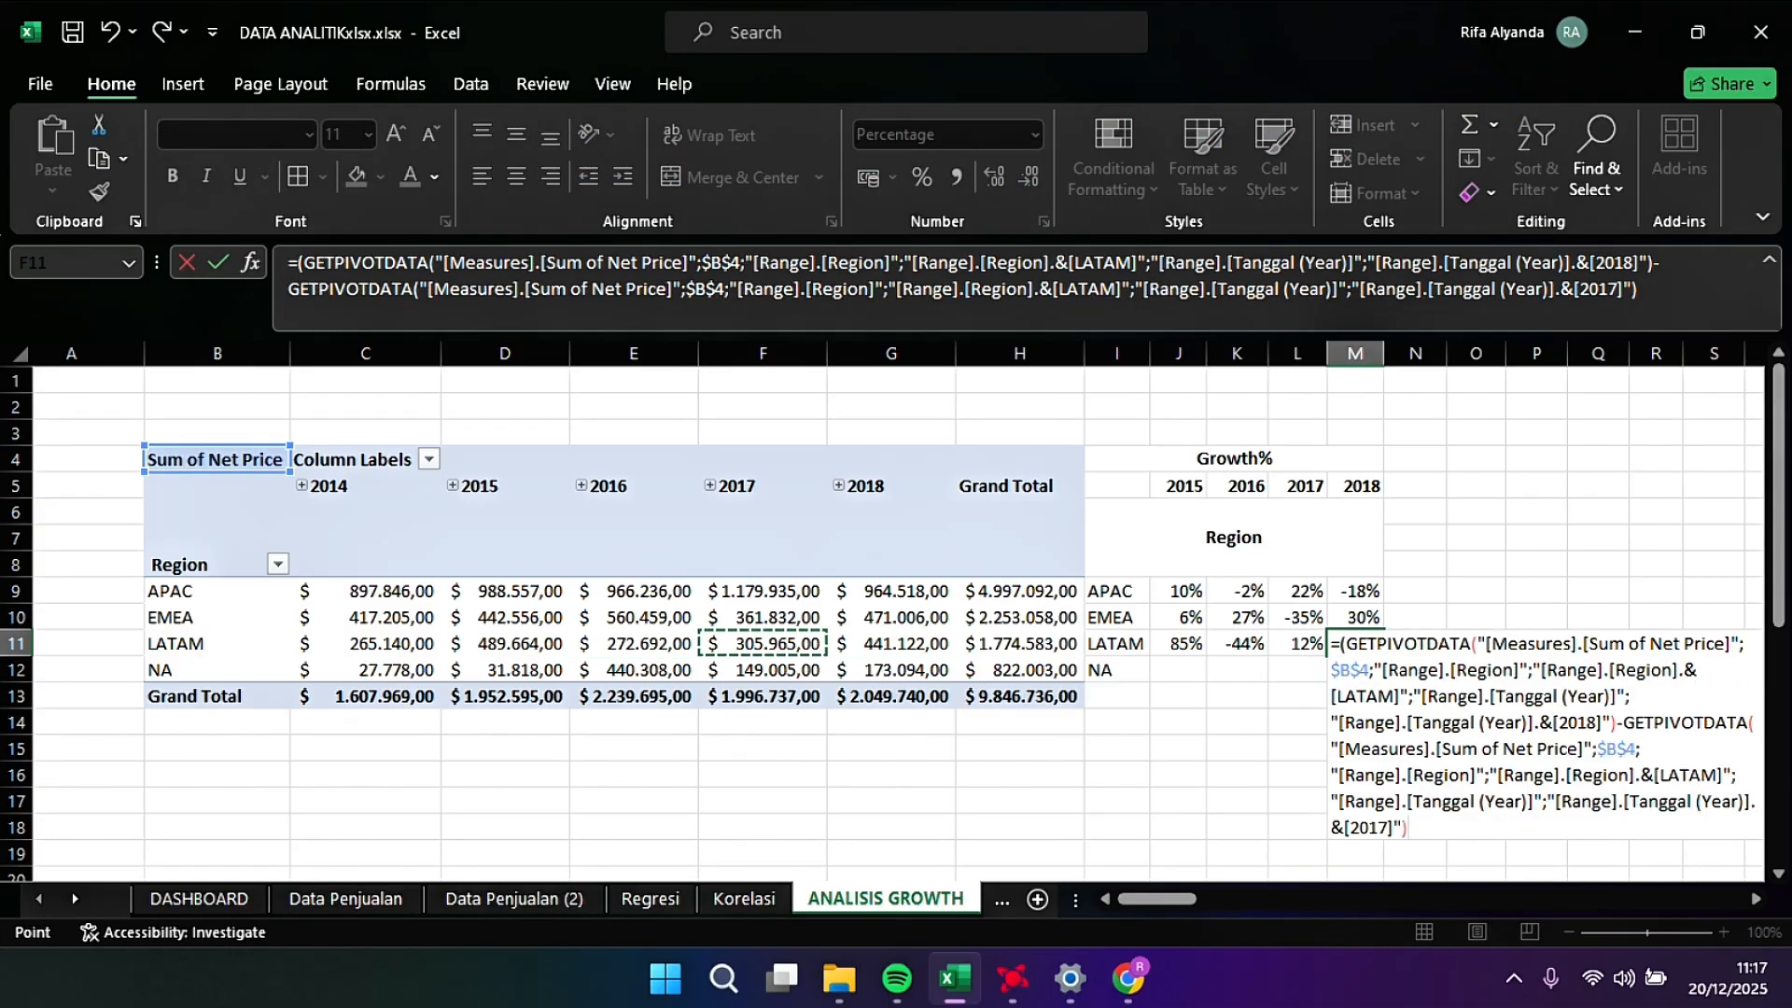
{"action": "type", "text": ")/"}
{"action": "left_click", "coordinate": [763, 643]}
{"action": "key", "text": "Return"}
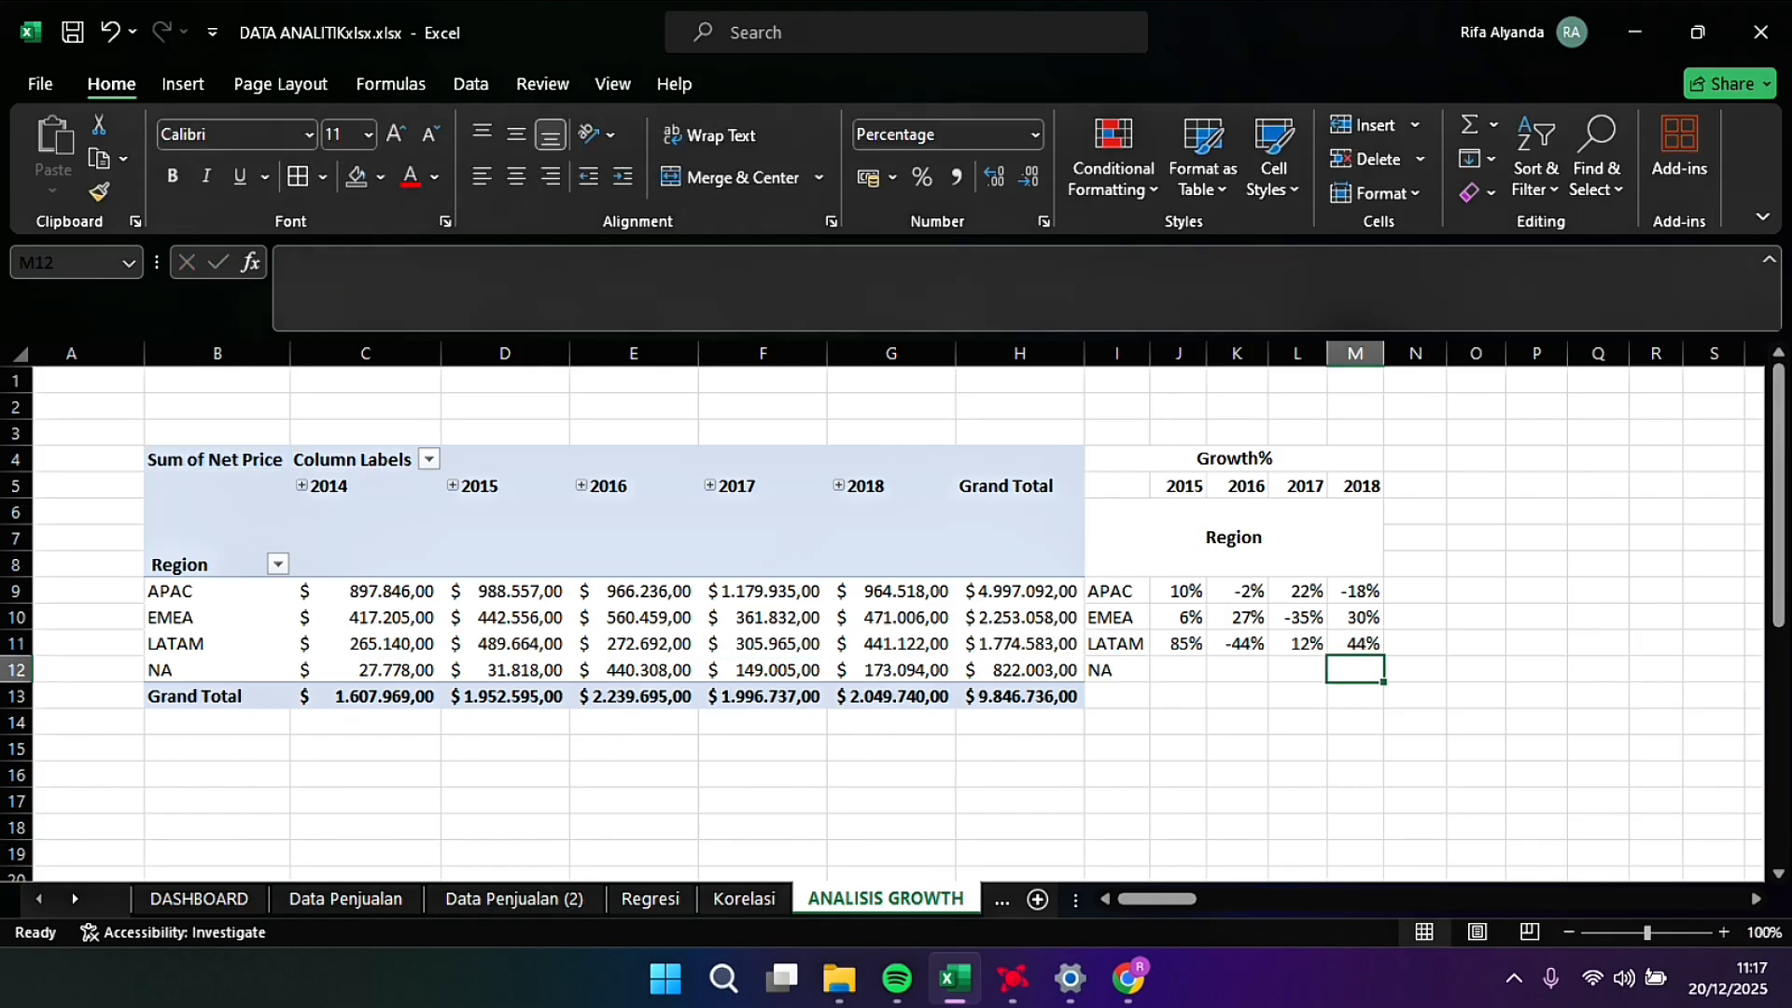
Step: In J12, subtract NA's 2014 net price from its 2015 net price, referencing the pivot table
{"action": "left_click", "coordinate": [1178, 669]}
{"action": "type", "text": "=("}
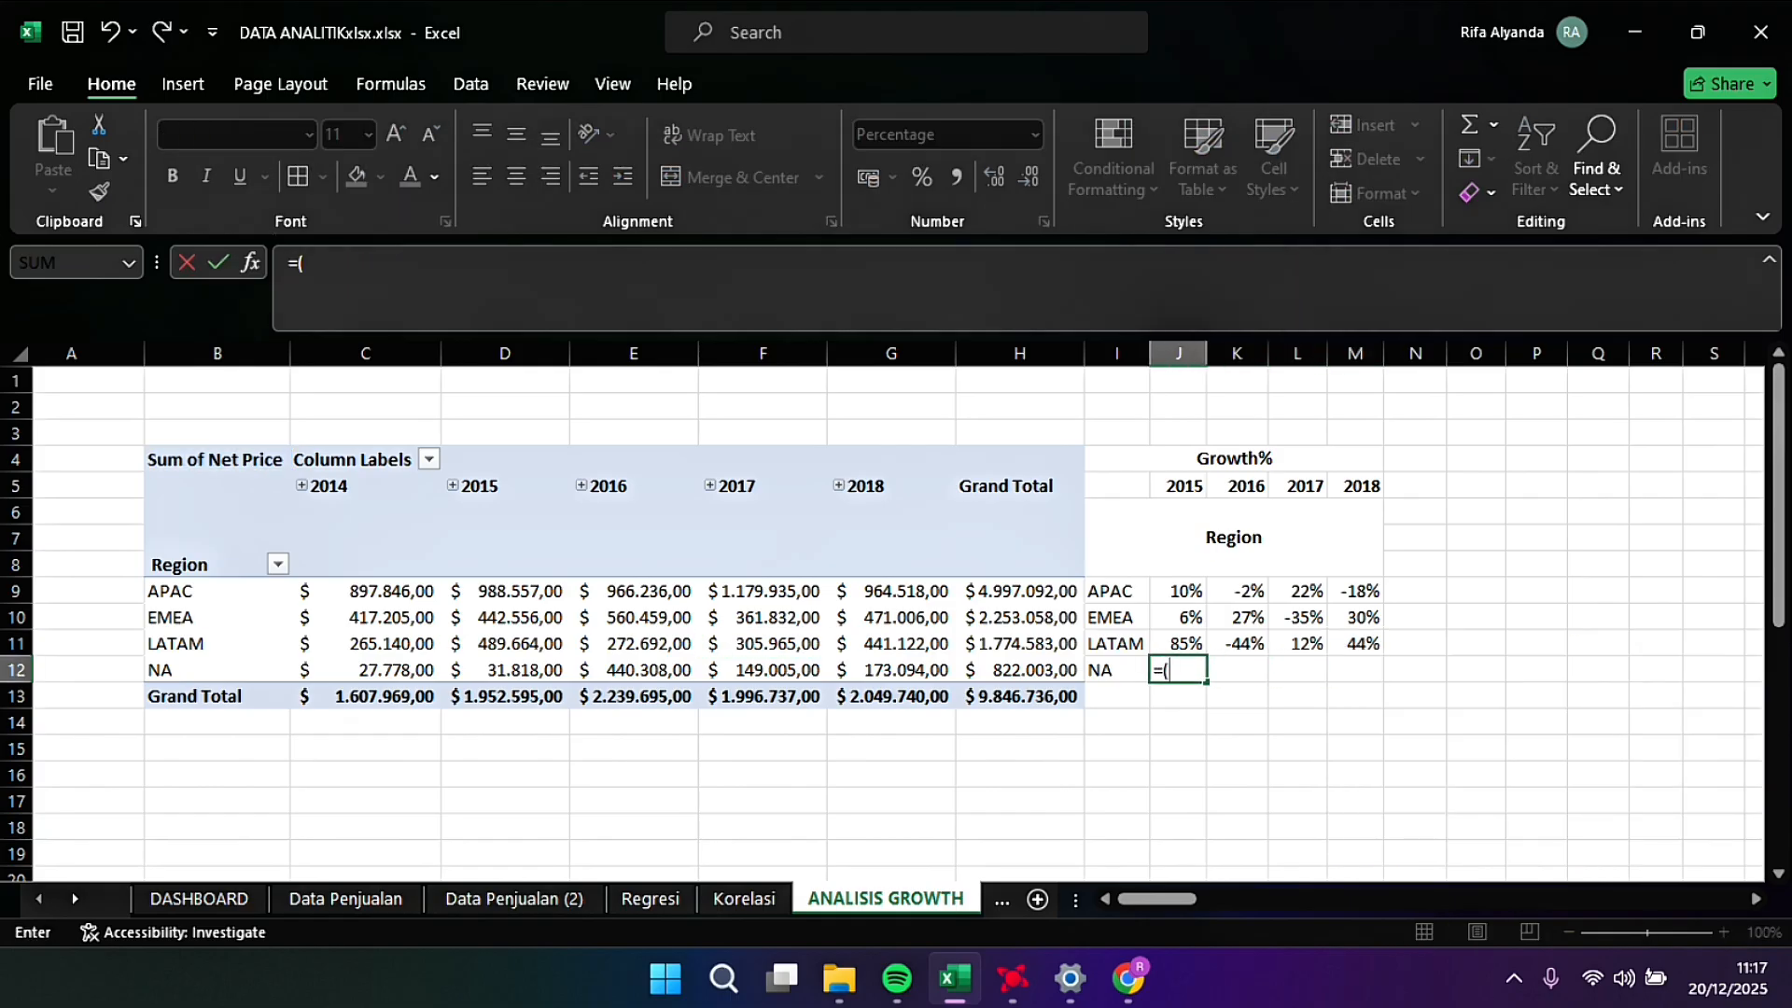
{"action": "left_click", "coordinate": [505, 670]}
{"action": "type", "text": "-"}
{"action": "left_click", "coordinate": [365, 669]}
{"action": "type", "text": ")"}
{"action": "key", "text": "Return"}
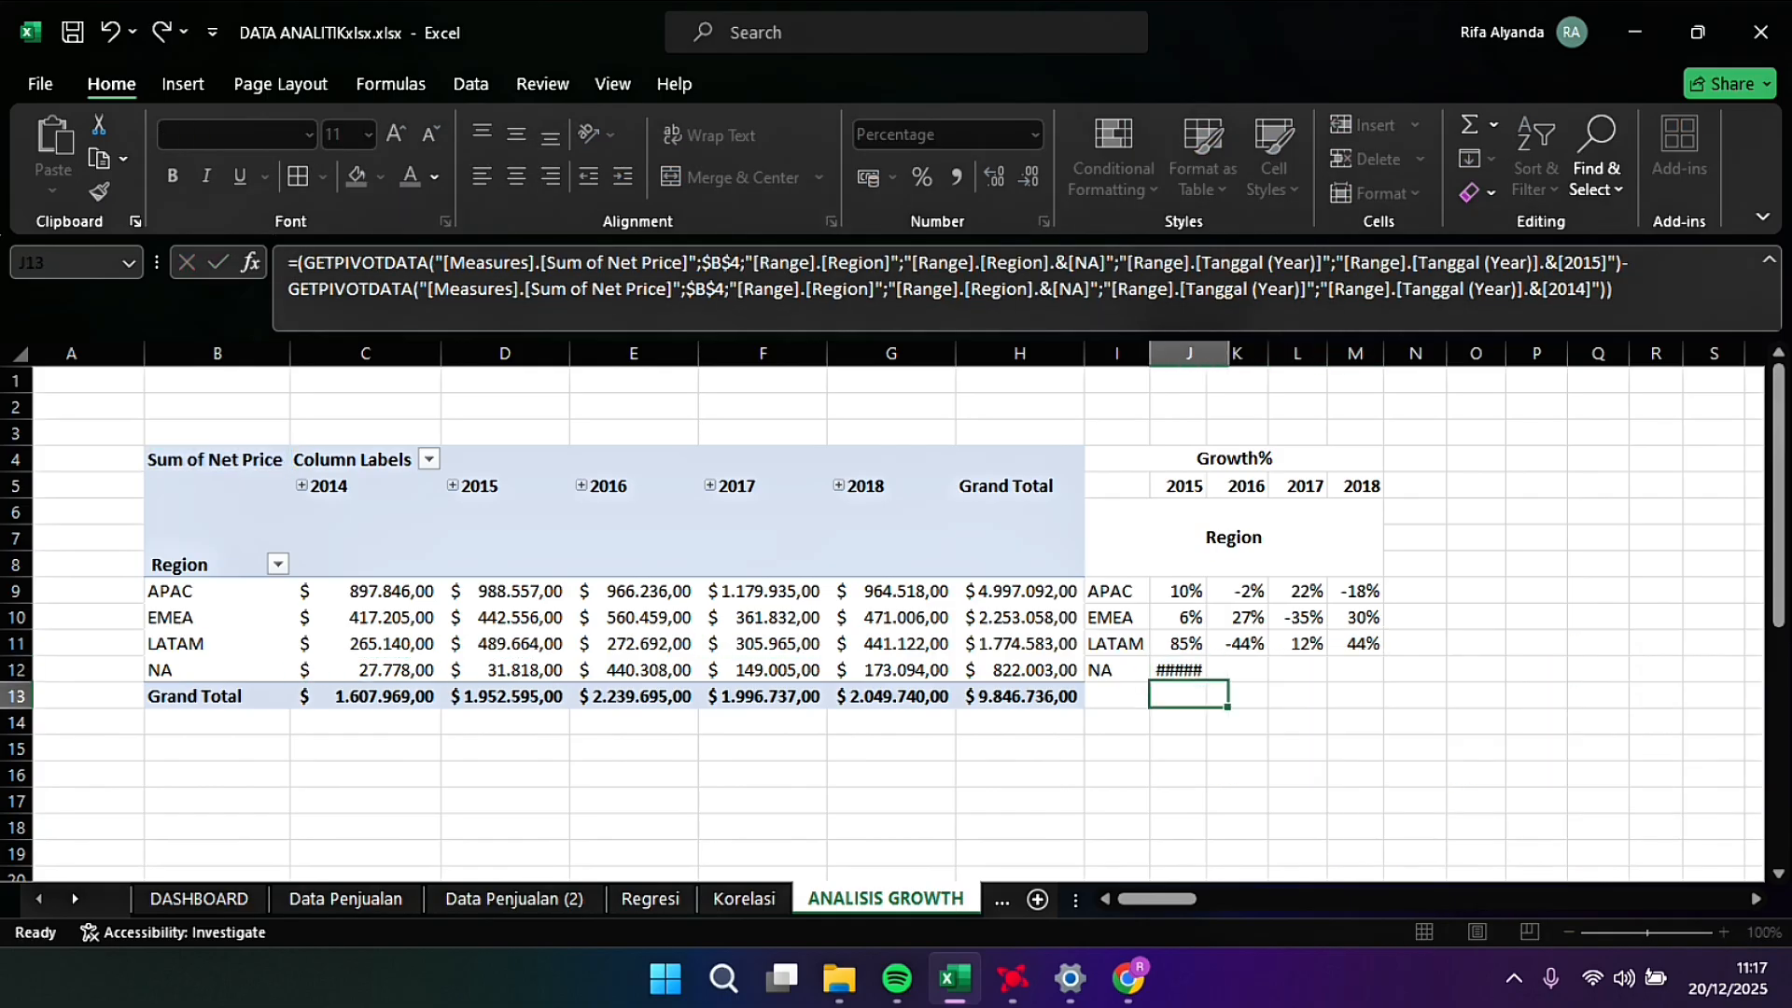
Step: Replace J12's formula with NA's 2015 growth: the 2015 net price minus the 2014 one, divided by the 2014 value, referencing the pivot table
{"action": "left_click", "coordinate": [1189, 669]}
{"action": "left_click", "coordinate": [680, 288]}
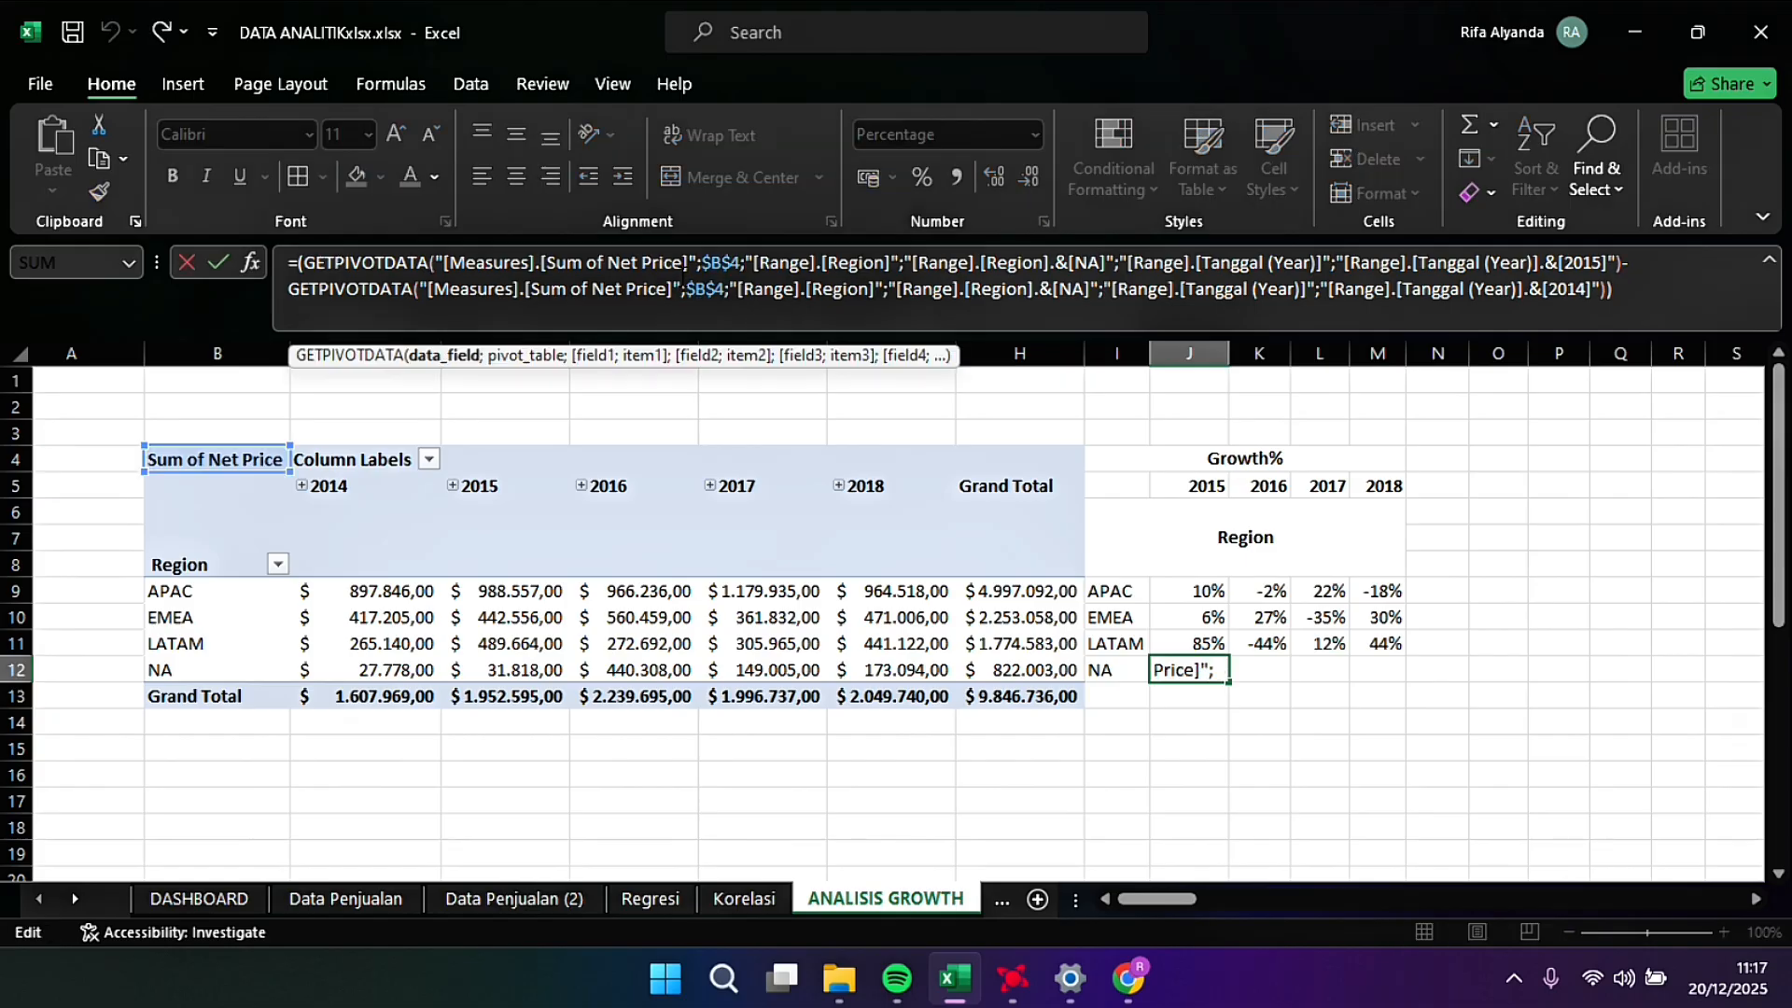
{"action": "key", "text": "ctrl+a"}
{"action": "key", "text": "BackSpace"}
{"action": "type", "text": "=("}
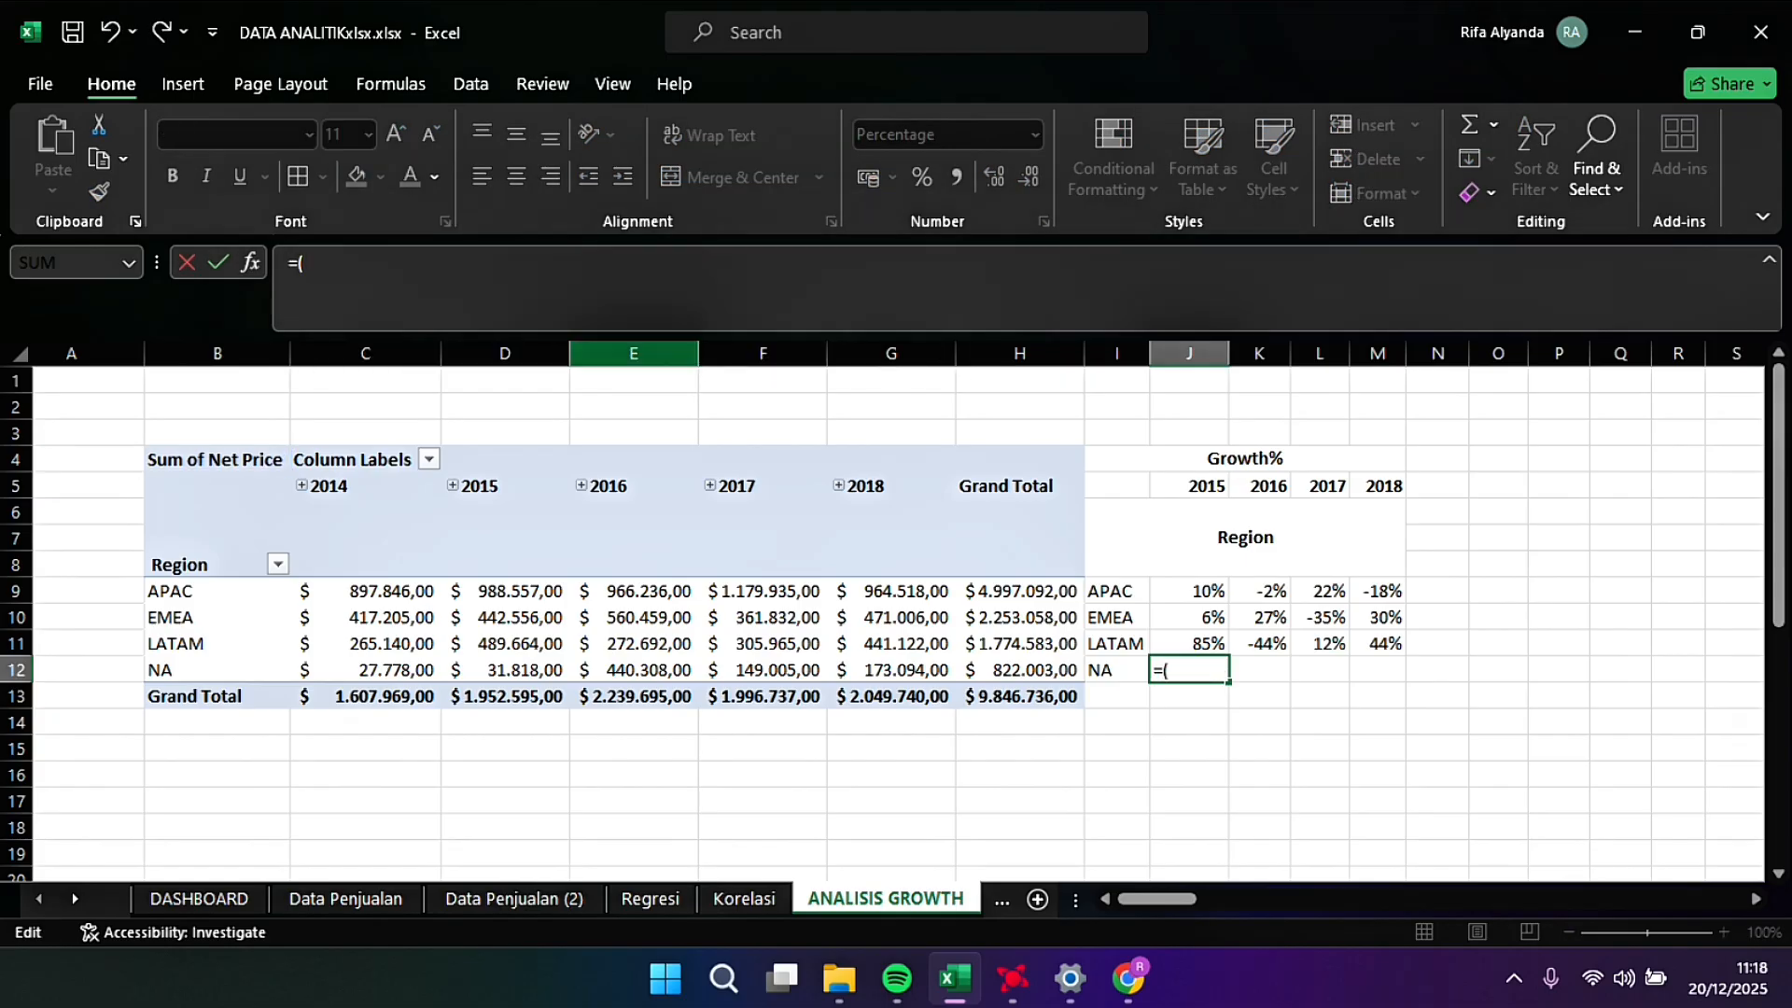
{"action": "left_click", "coordinate": [522, 669]}
{"action": "type", "text": "-"}
{"action": "left_click", "coordinate": [392, 669]}
{"action": "type", "text": ")/"}
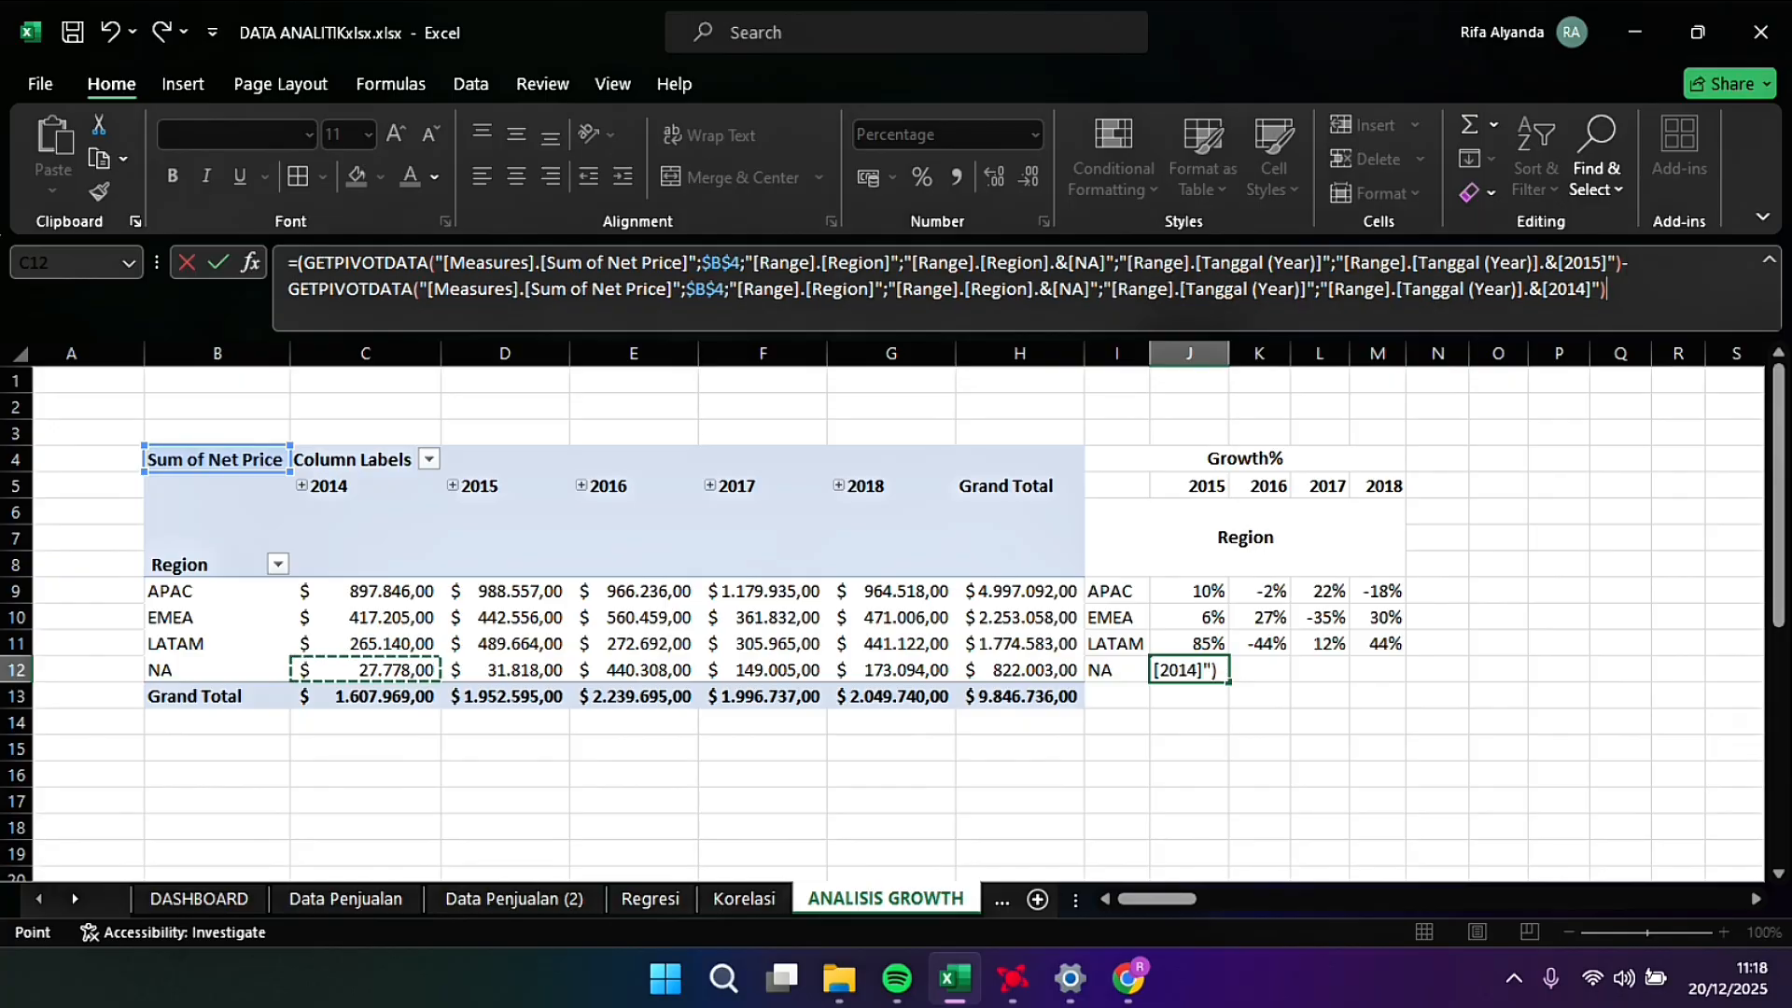
{"action": "left_click", "coordinate": [392, 669]}
{"action": "key", "text": "Return"}
Step: In K12, calculate NA's 2016 growth as the 2016 net price minus the 2015 one, divided by the 2015 value, referencing the pivot table
{"action": "left_click", "coordinate": [1259, 669]}
{"action": "type", "text": "=("}
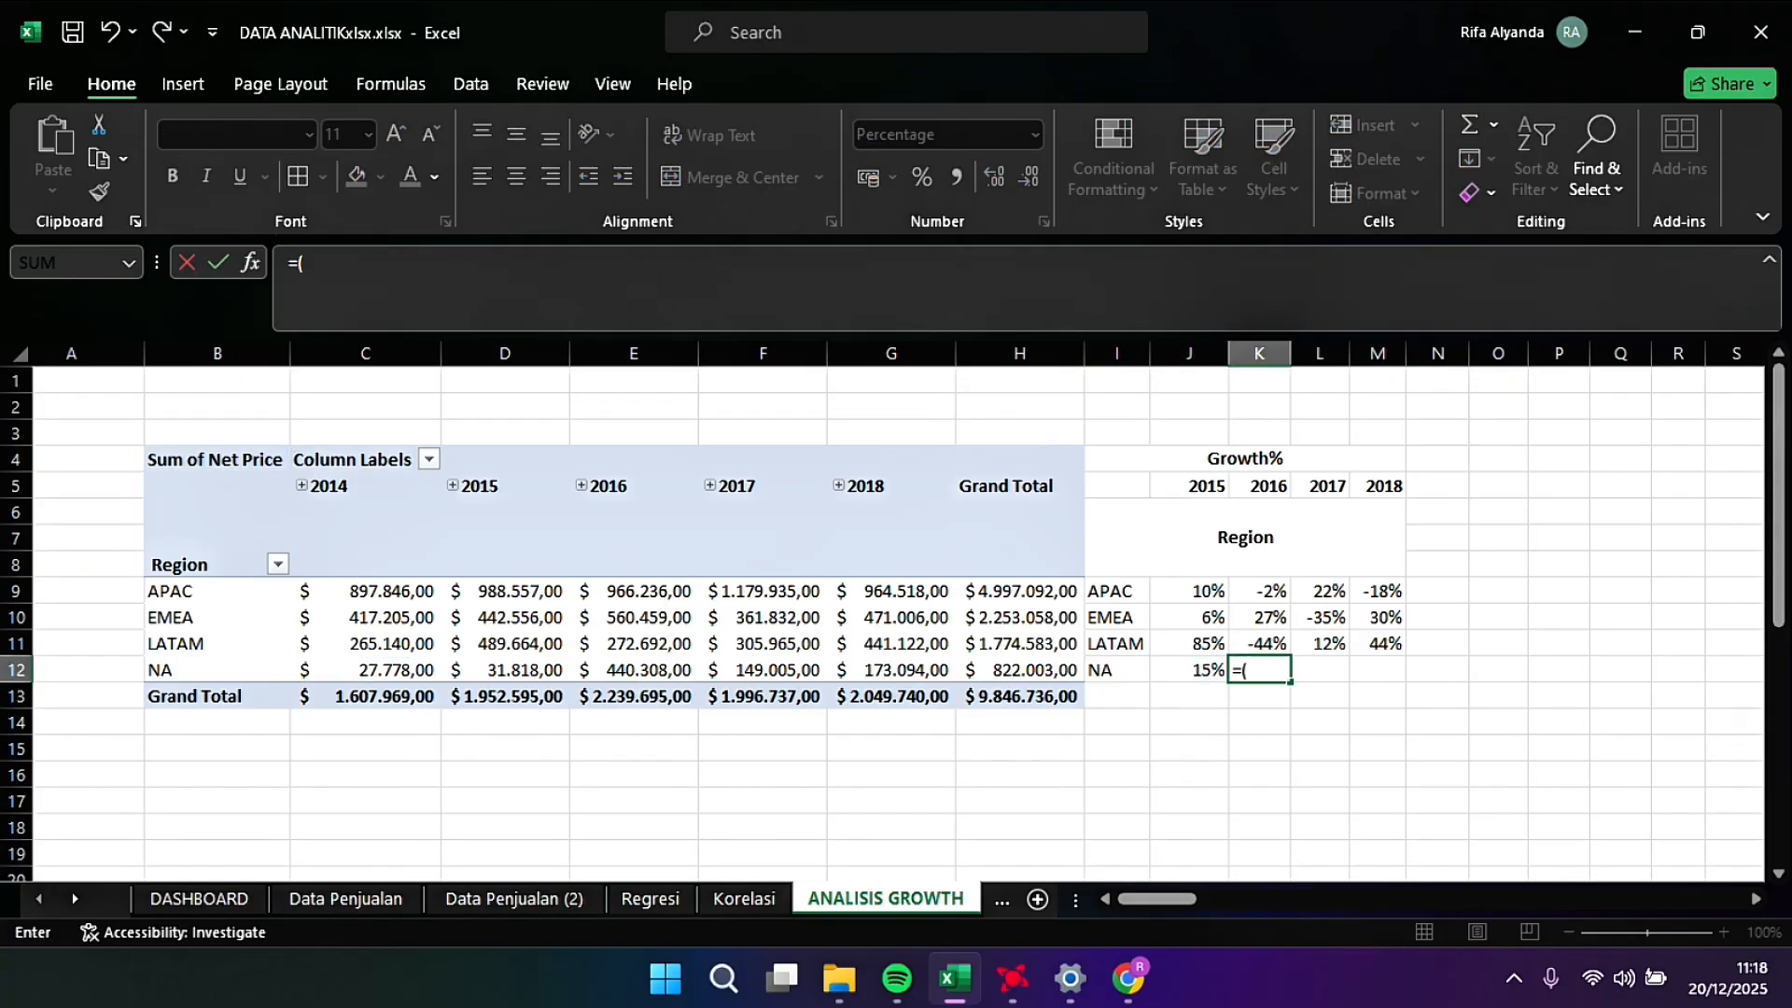
{"action": "left_click", "coordinate": [633, 669]}
{"action": "type", "text": "-"}
{"action": "left_click", "coordinate": [505, 669]}
{"action": "type", "text": ")"}
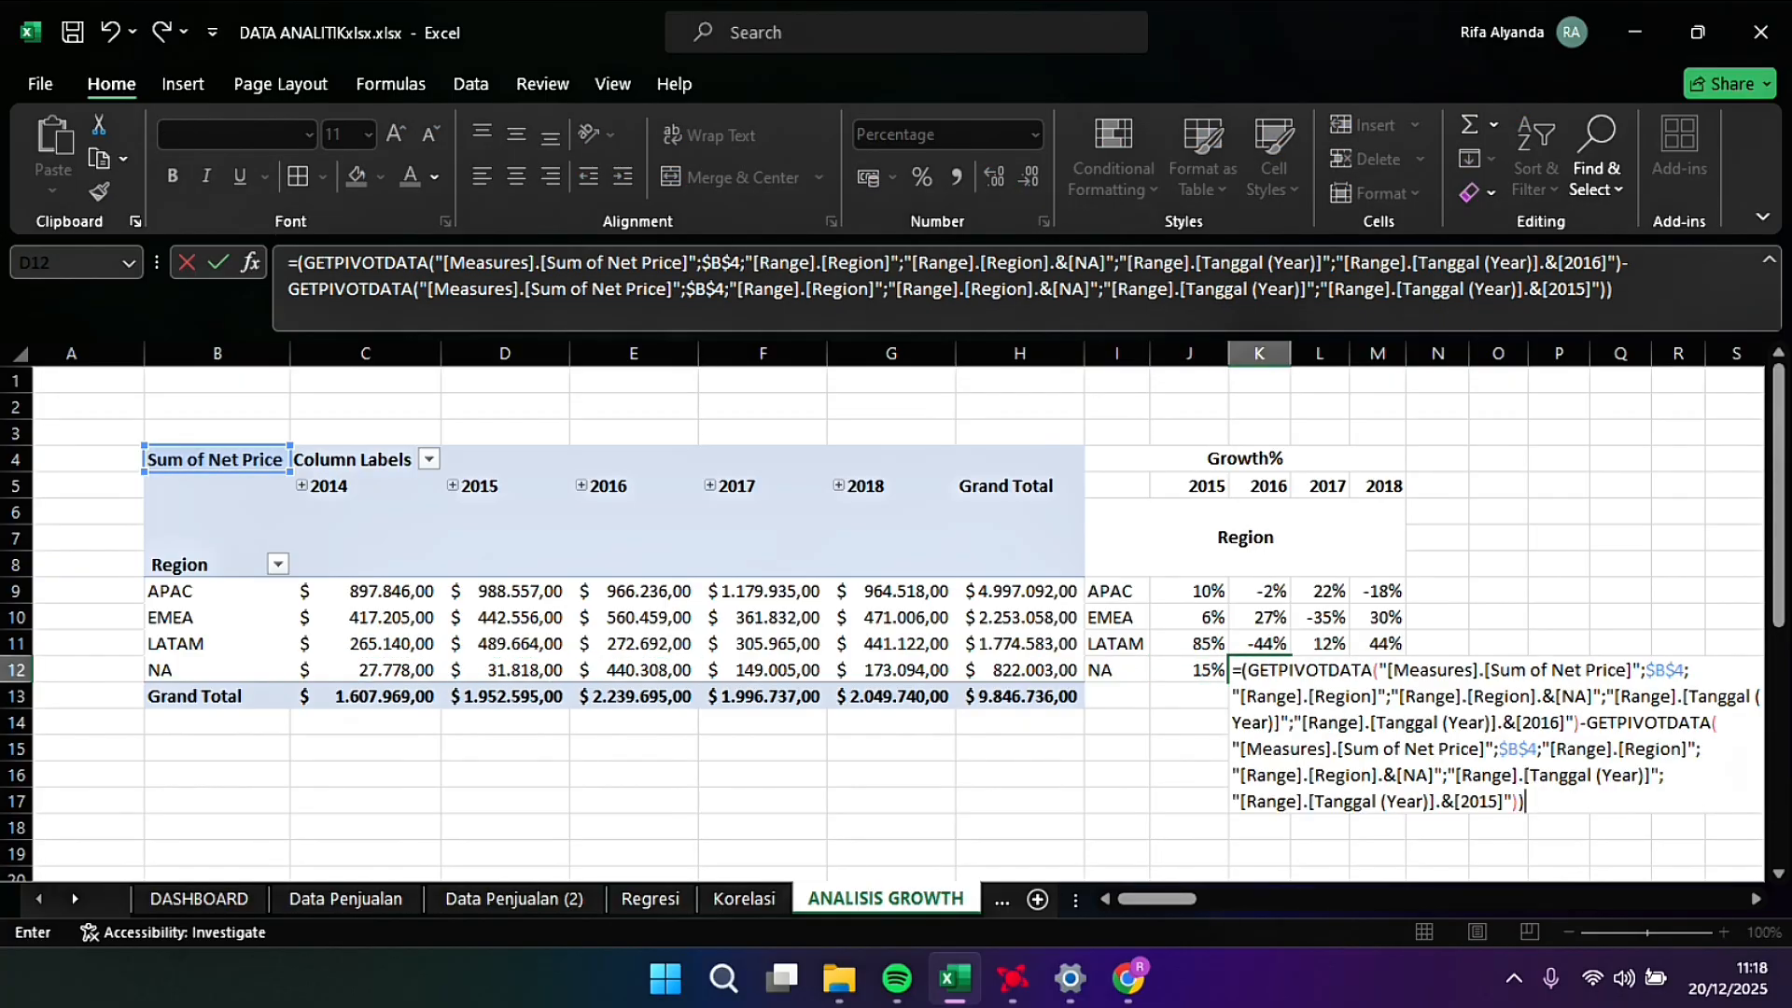
{"action": "type", "text": "/"}
{"action": "left_click", "coordinate": [505, 670]}
{"action": "key", "text": "Return"}
Step: In L12, subtract NA's 2016 net price from its 2017 net price, referencing the pivot table
{"action": "left_click", "coordinate": [1320, 669]}
{"action": "type", "text": "=("}
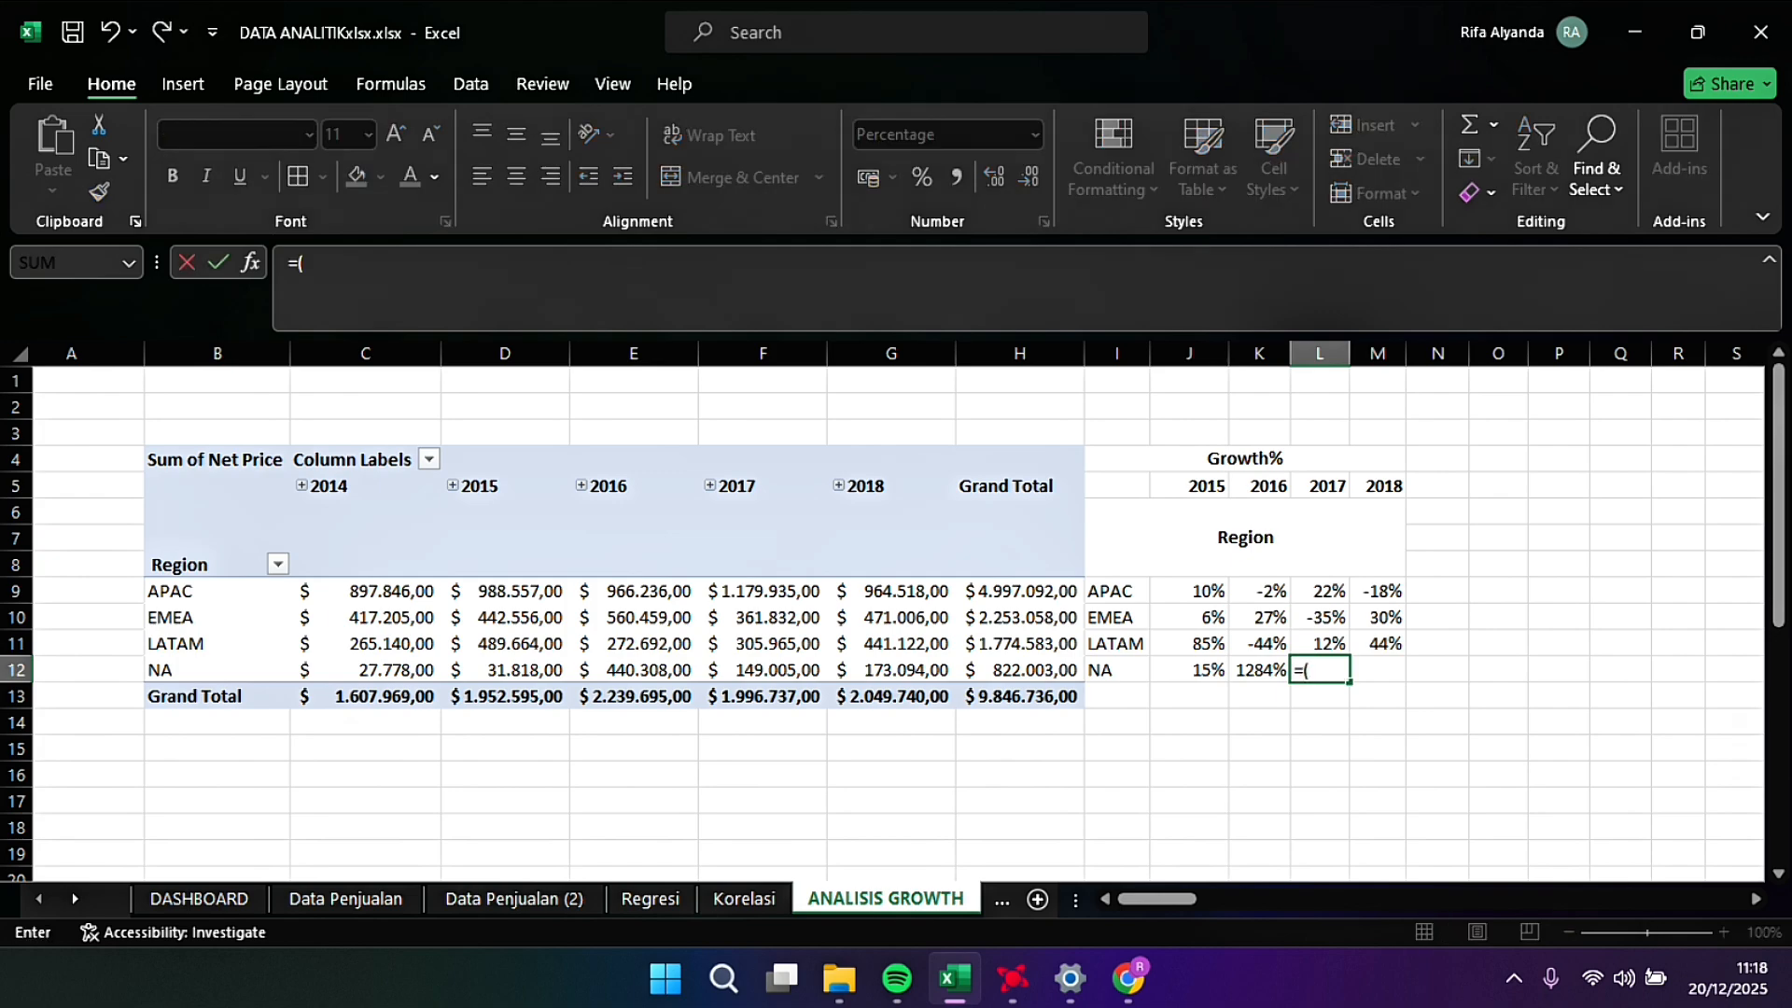
{"action": "left_click", "coordinate": [763, 669]}
{"action": "type", "text": "-"}
{"action": "left_click", "coordinate": [634, 670]}
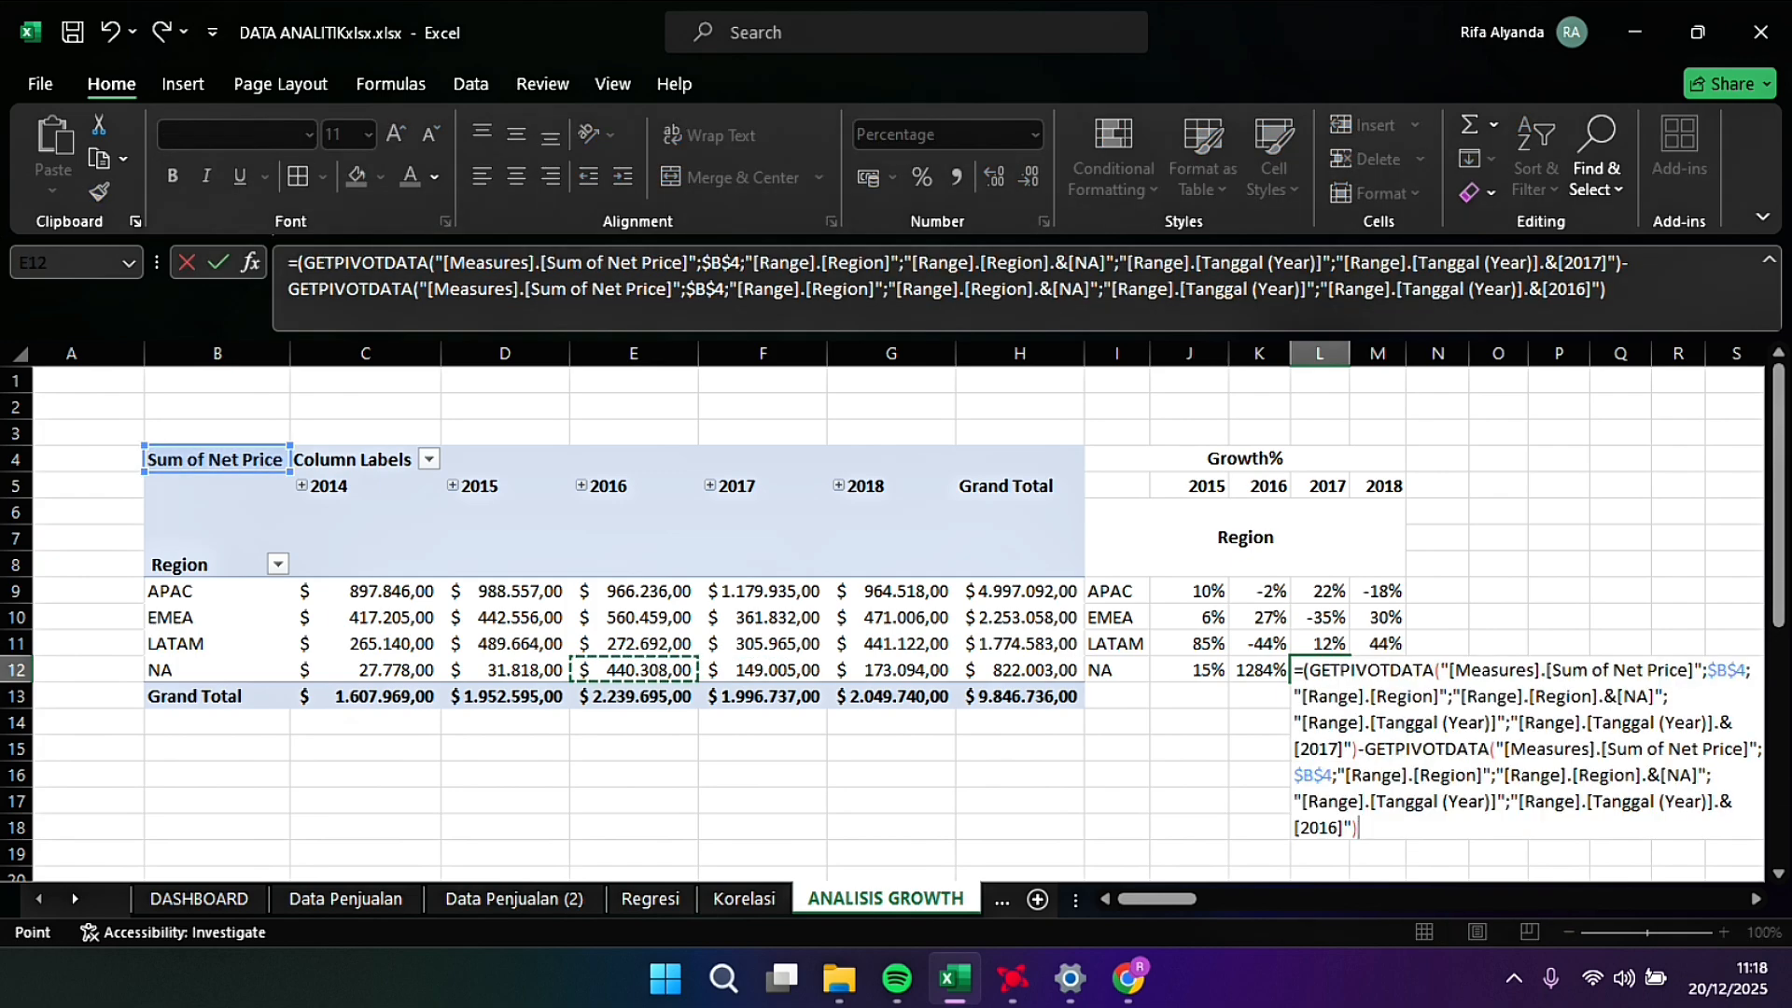
{"action": "type", "text": ")"}
{"action": "key", "text": "Return"}
Step: Replace L12's formula with NA's 2017 growth: the 2017 net price minus the 2016 one, divided by the 2016 value, referencing the pivot table
{"action": "left_click", "coordinate": [1341, 669]}
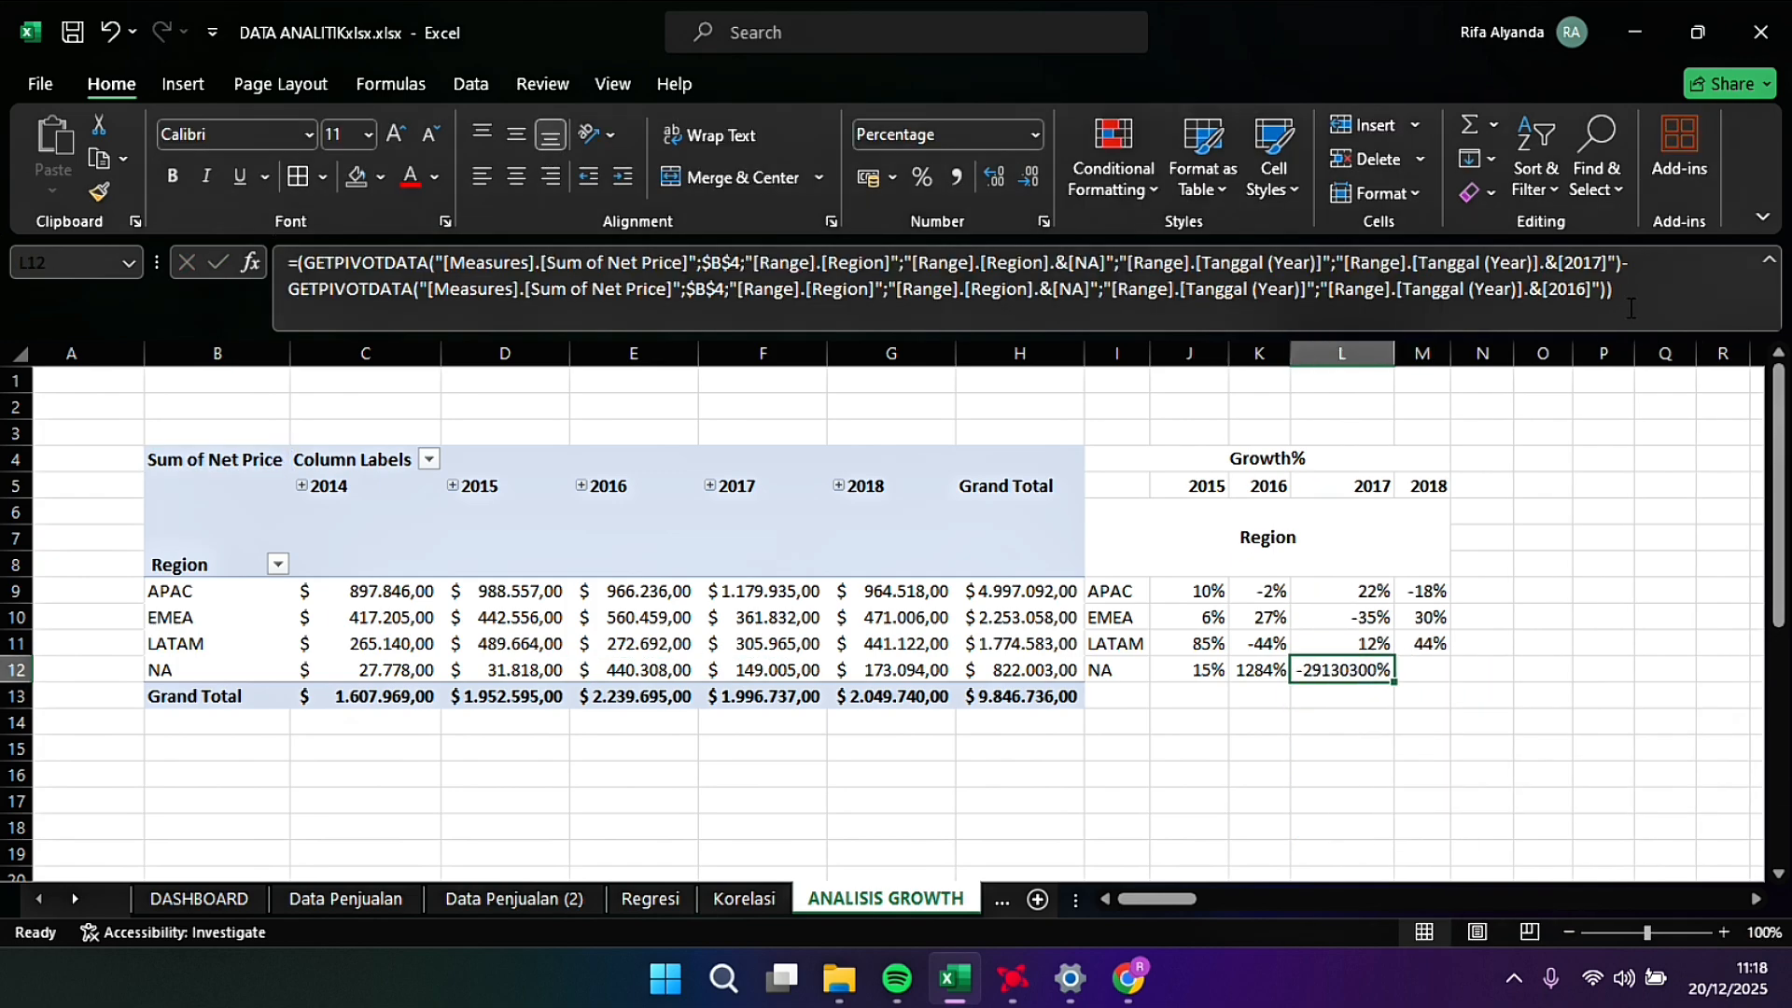
{"action": "left_click", "coordinate": [1038, 285]}
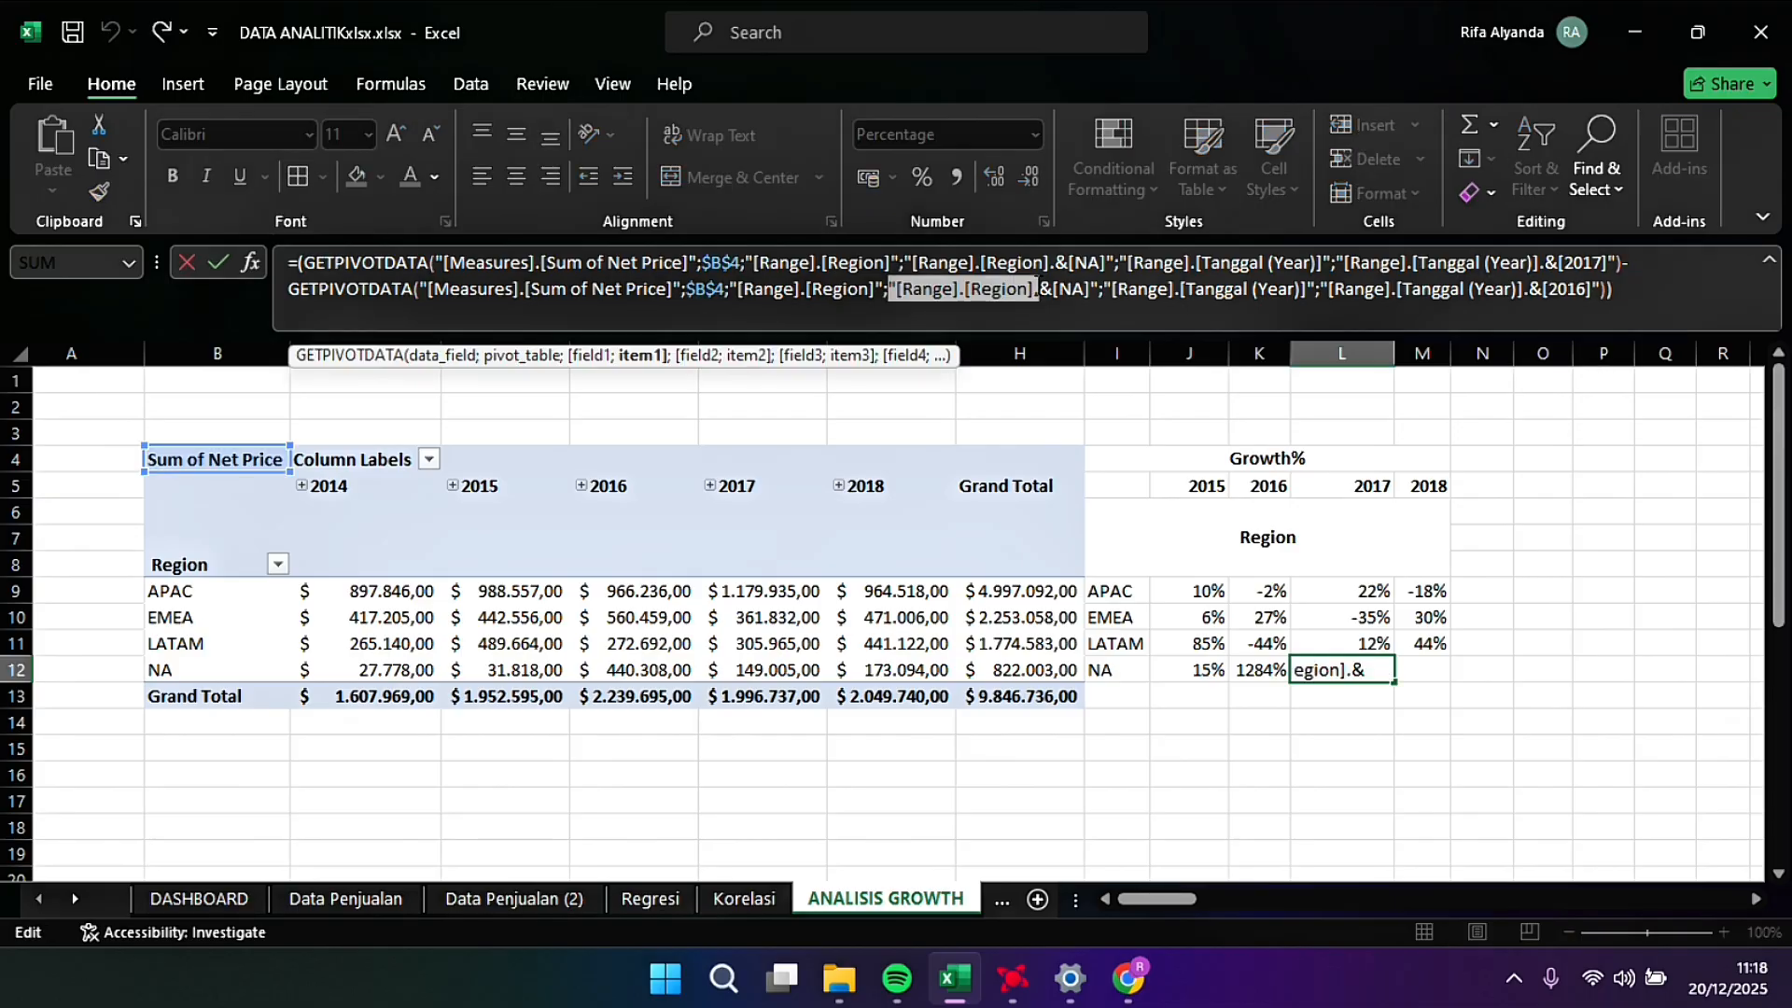
{"action": "key", "text": "ctrl+a"}
{"action": "key", "text": "BackSpace"}
{"action": "type", "text": "=("}
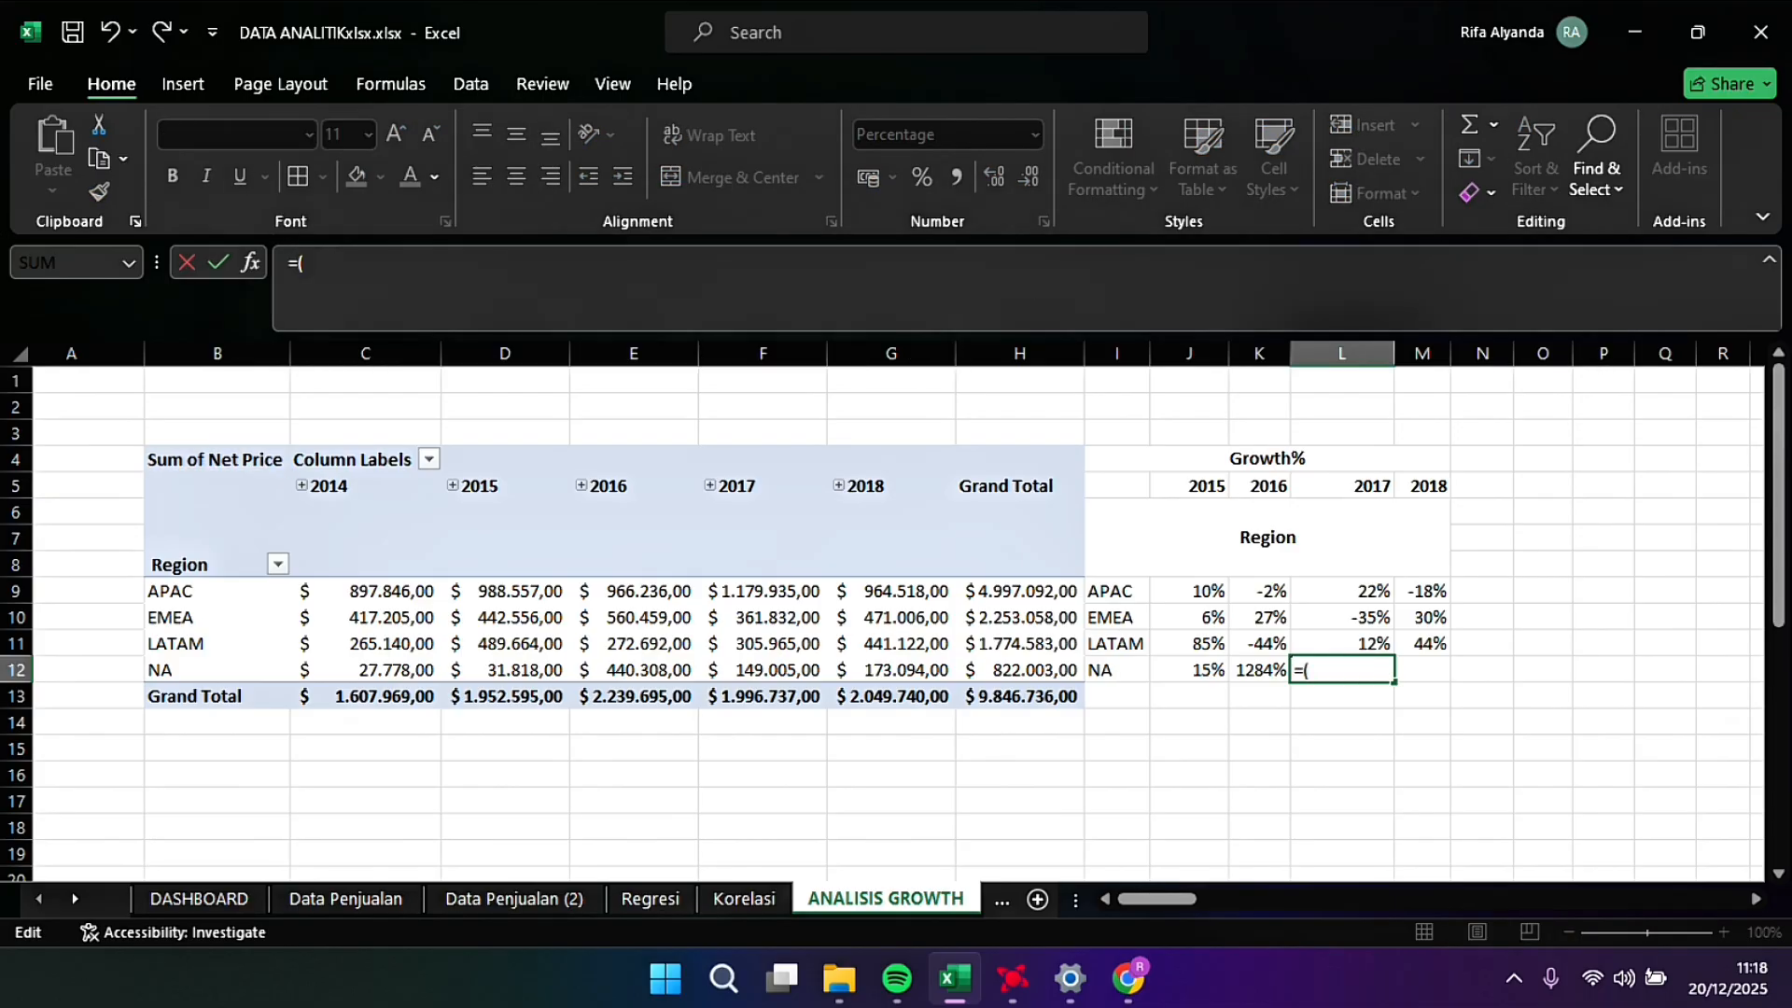
{"action": "left_click", "coordinate": [784, 670]}
{"action": "type", "text": "-"}
{"action": "left_click", "coordinate": [653, 670]}
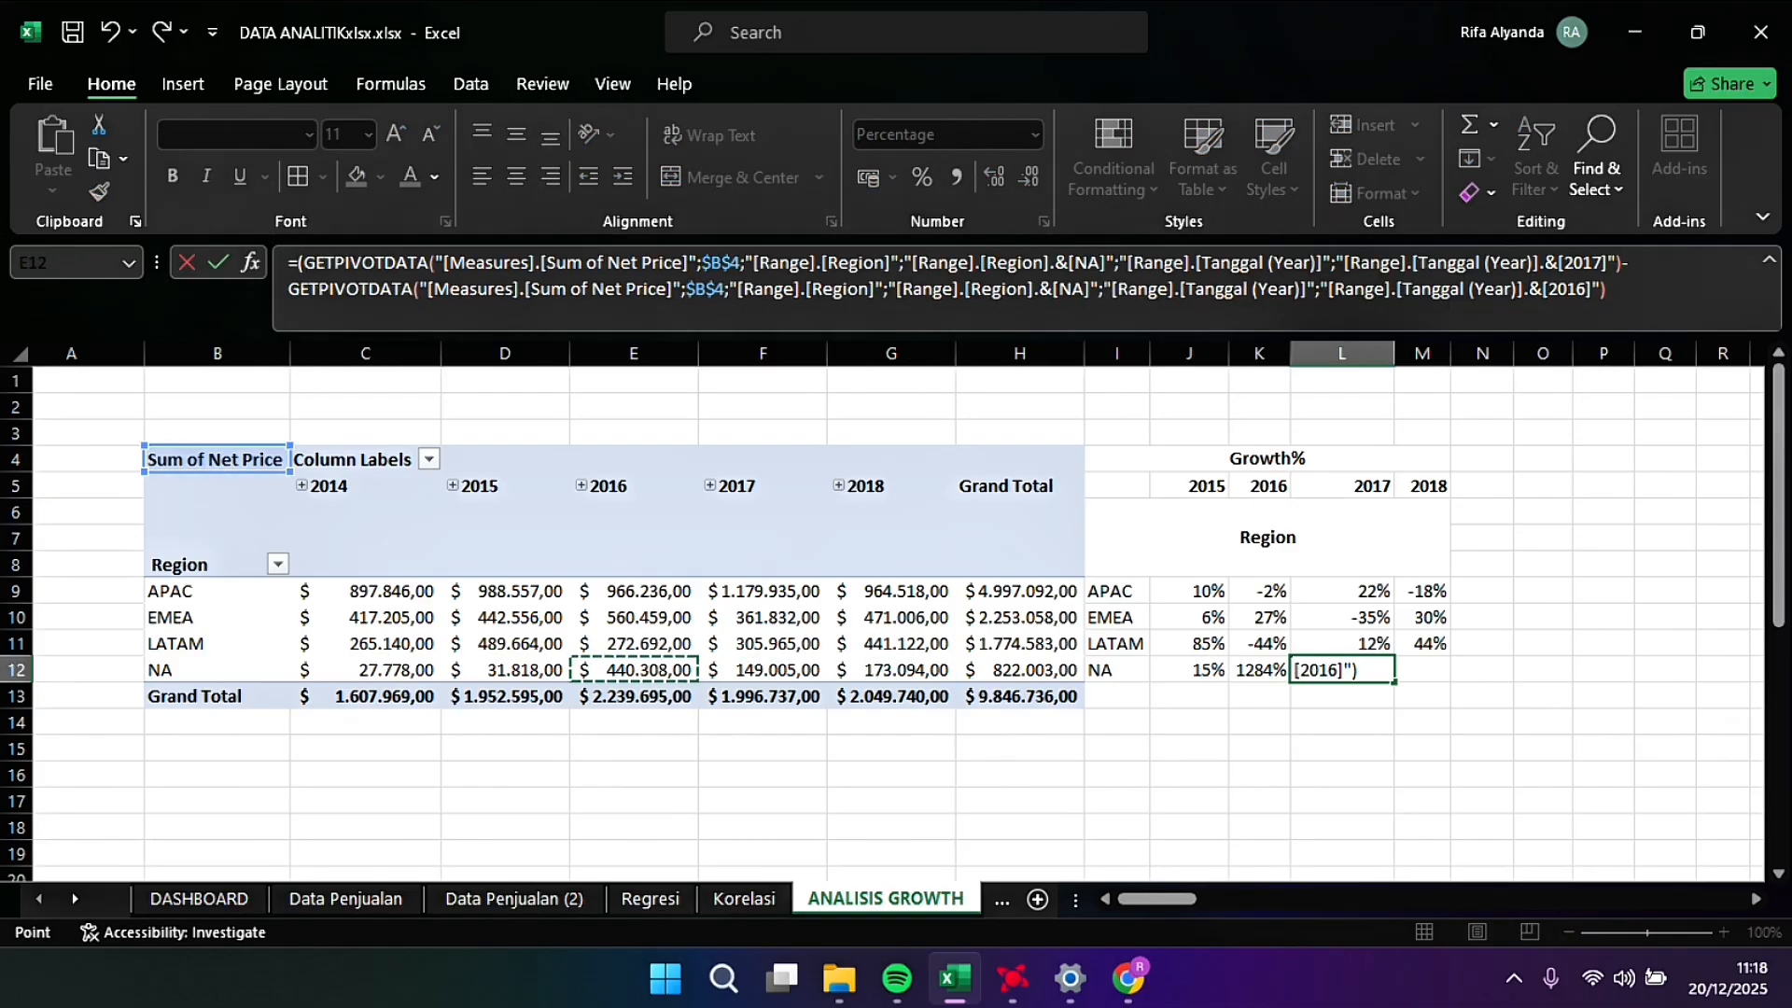
{"action": "type", "text": ")/"}
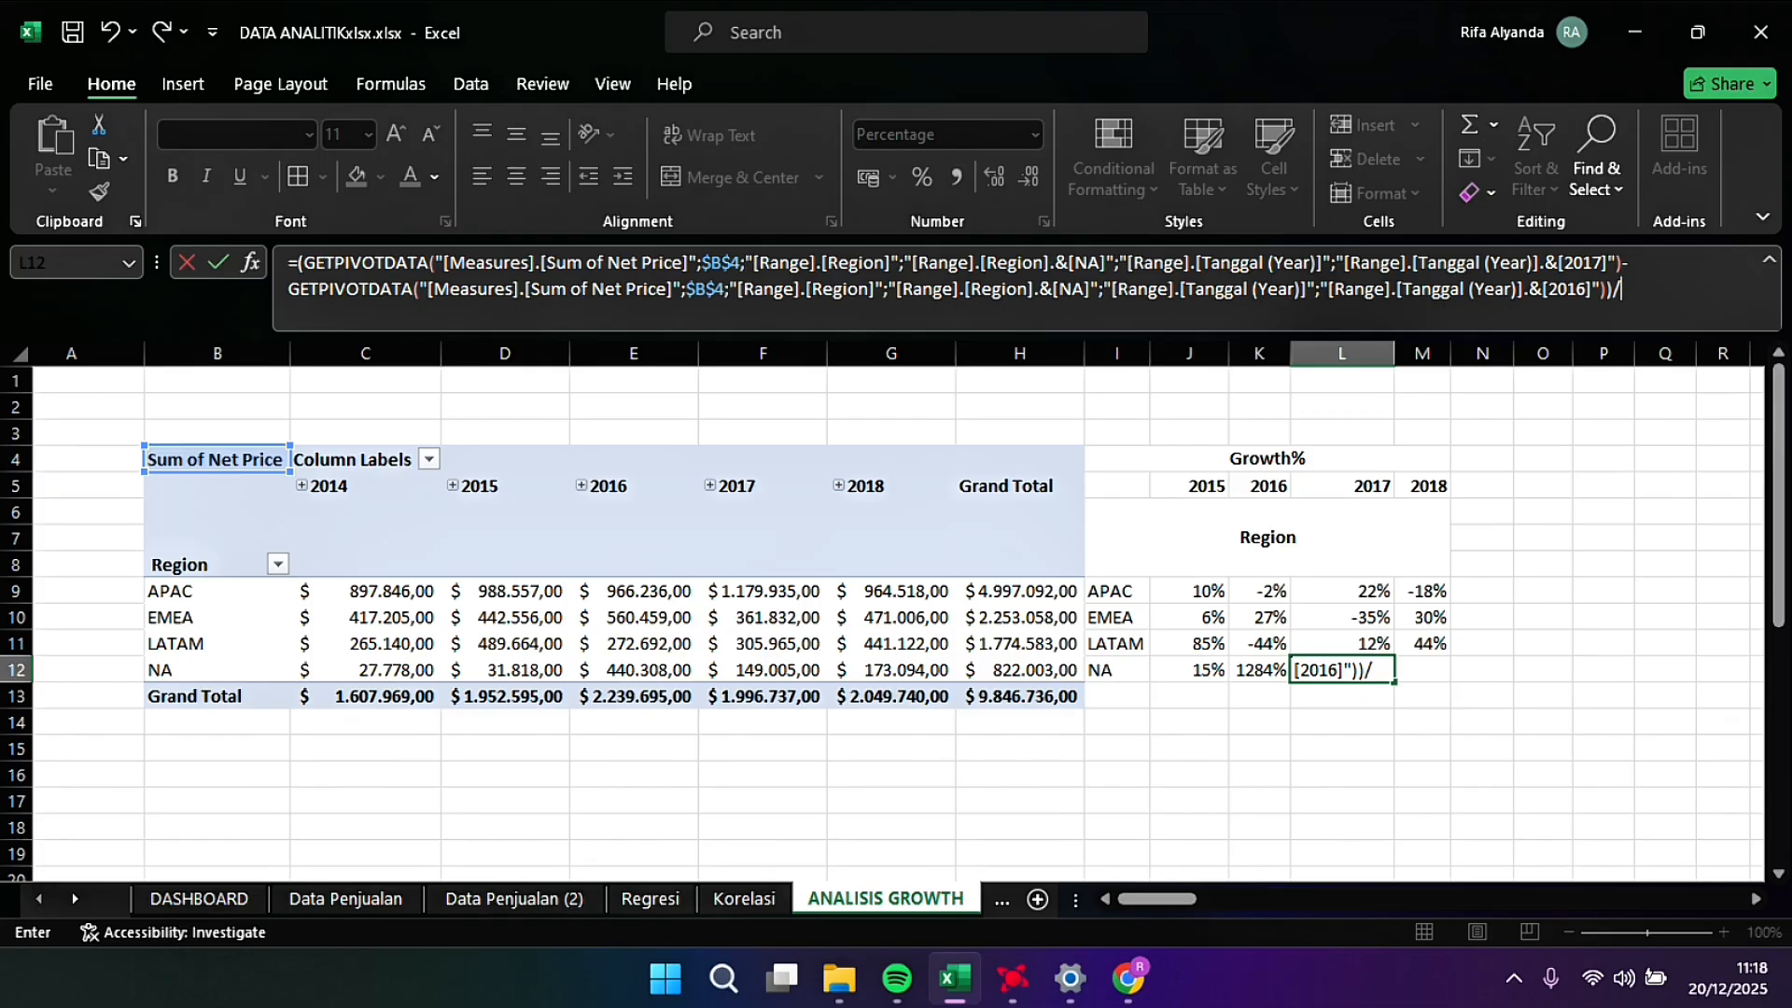
{"action": "left_click", "coordinate": [664, 671]}
{"action": "key", "text": "Tab"}
Step: In M12, calculate NA's 2018 growth as the 2018 net price minus the 2017 one, divided by the 2017 value, referencing the pivot table
{"action": "type", "text": "=("}
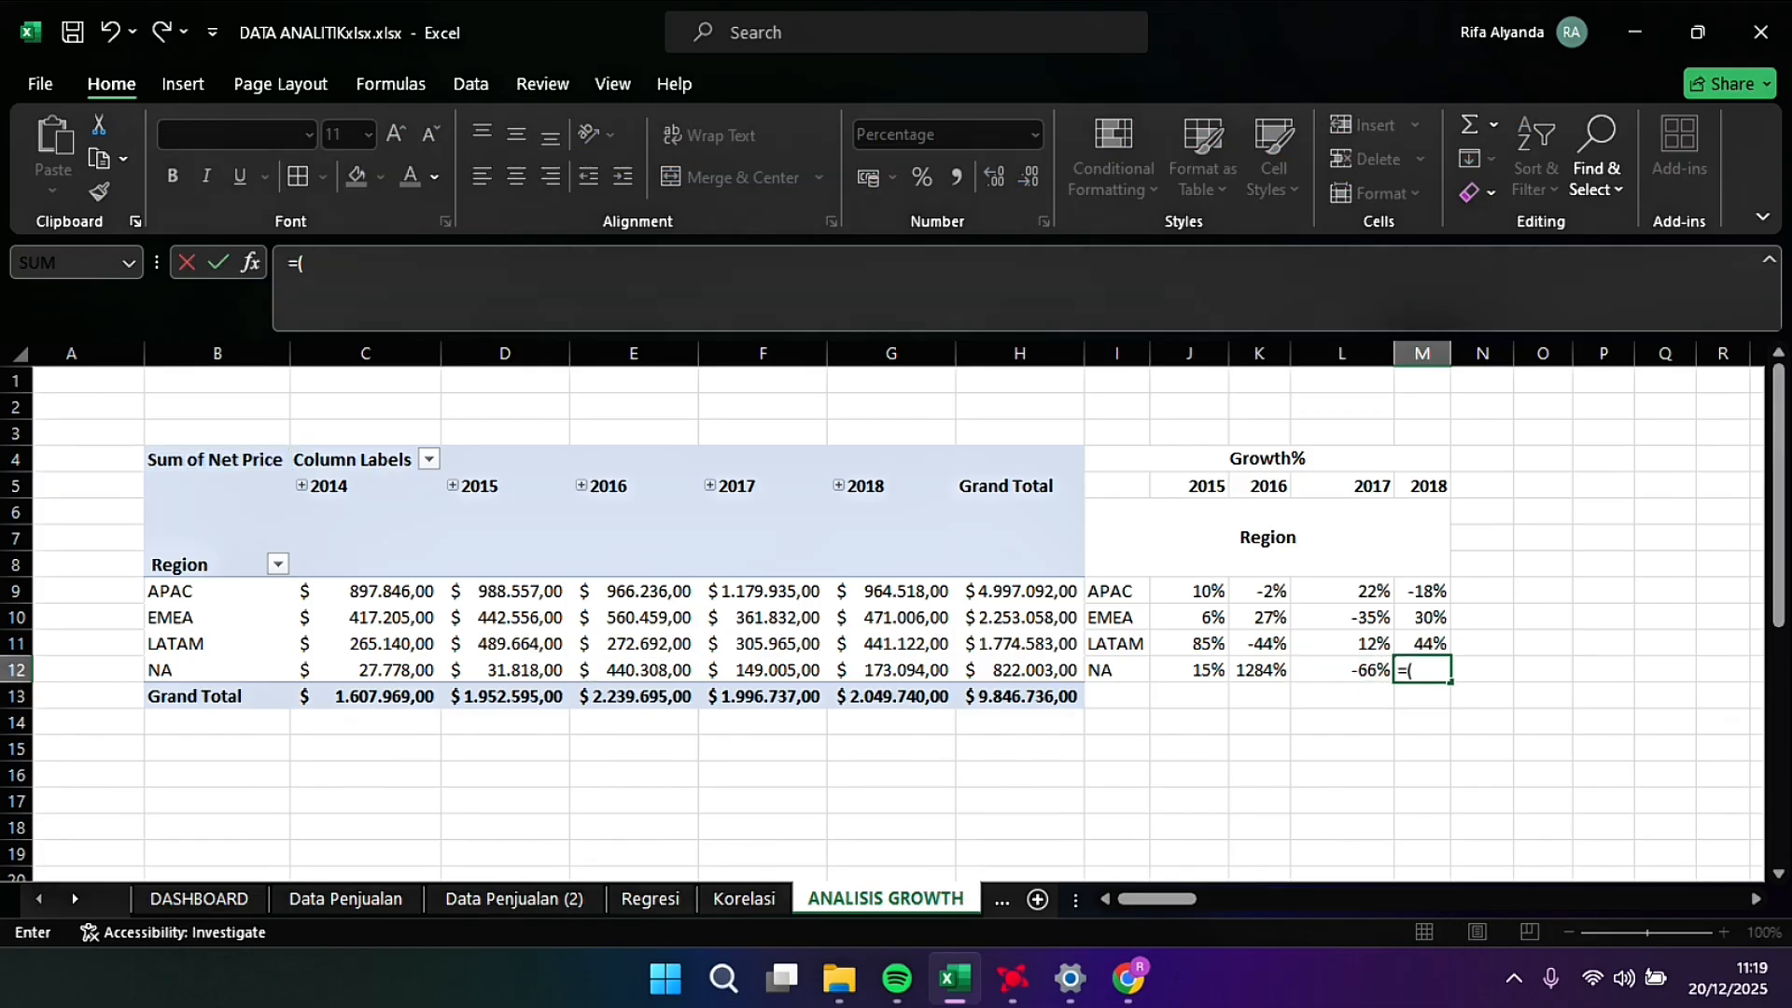
{"action": "left_click", "coordinate": [891, 669]}
{"action": "type", "text": "-"}
{"action": "left_click", "coordinate": [764, 669]}
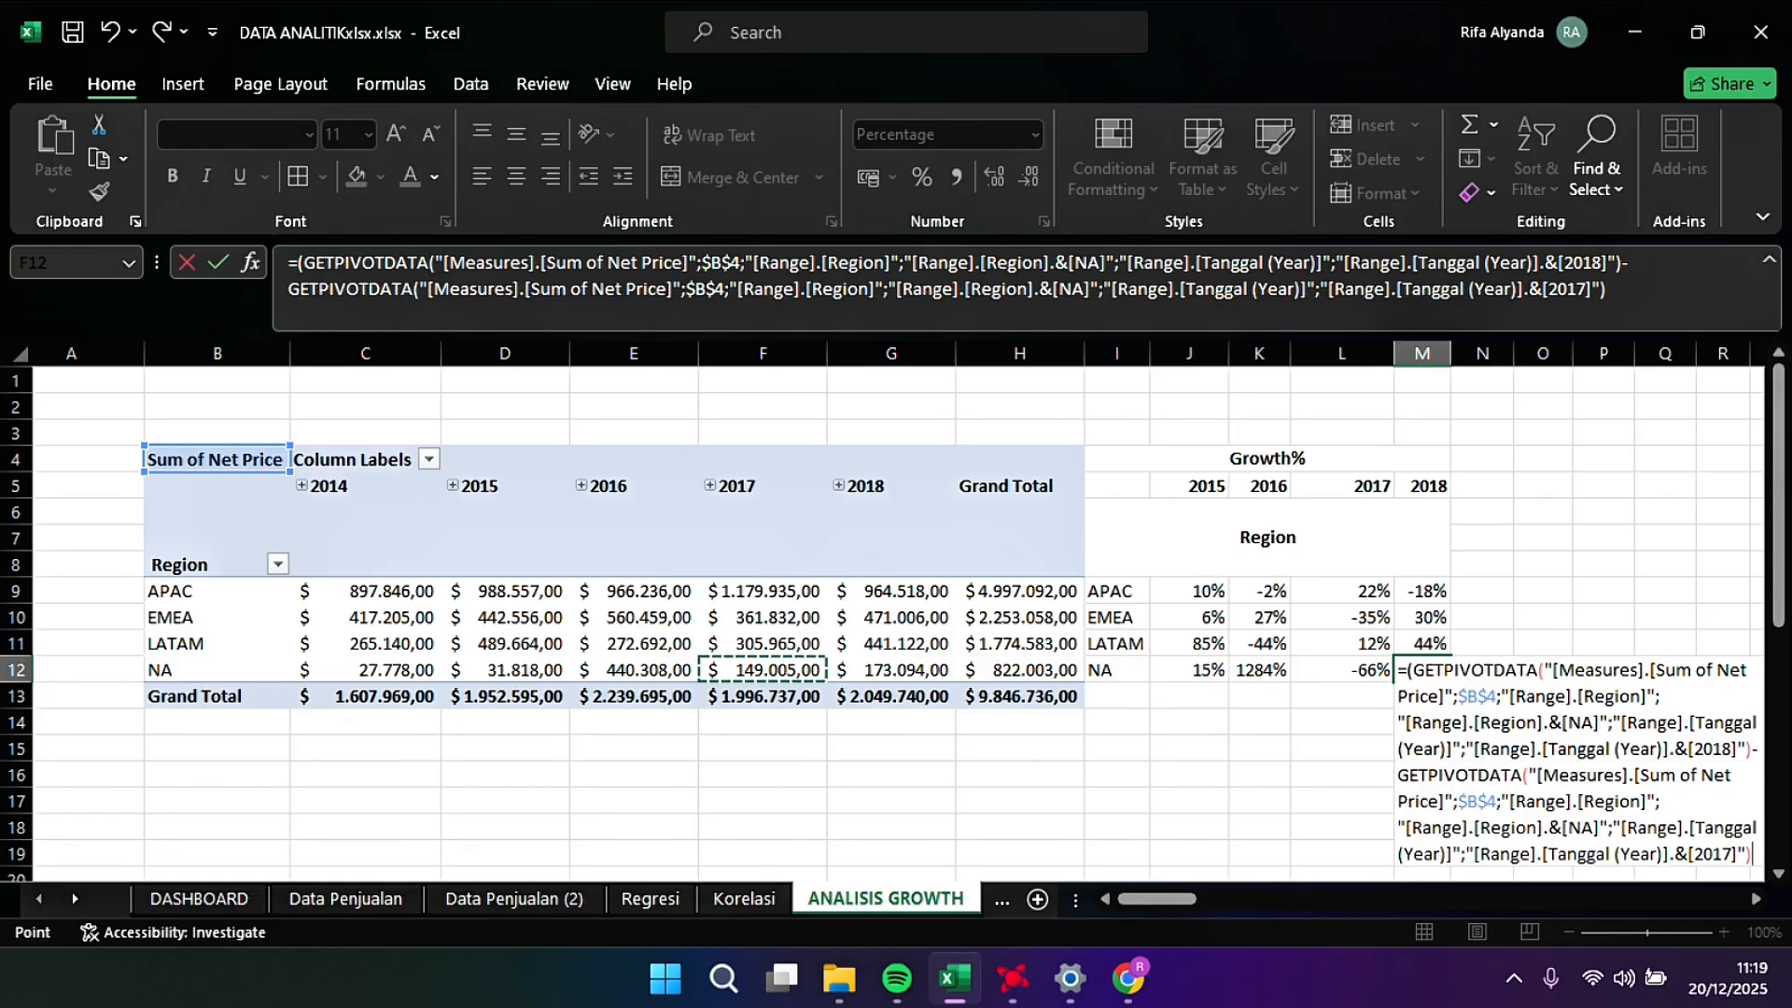
{"action": "type", "text": ")/"}
{"action": "left_click", "coordinate": [764, 669]}
{"action": "key", "text": "Return"}
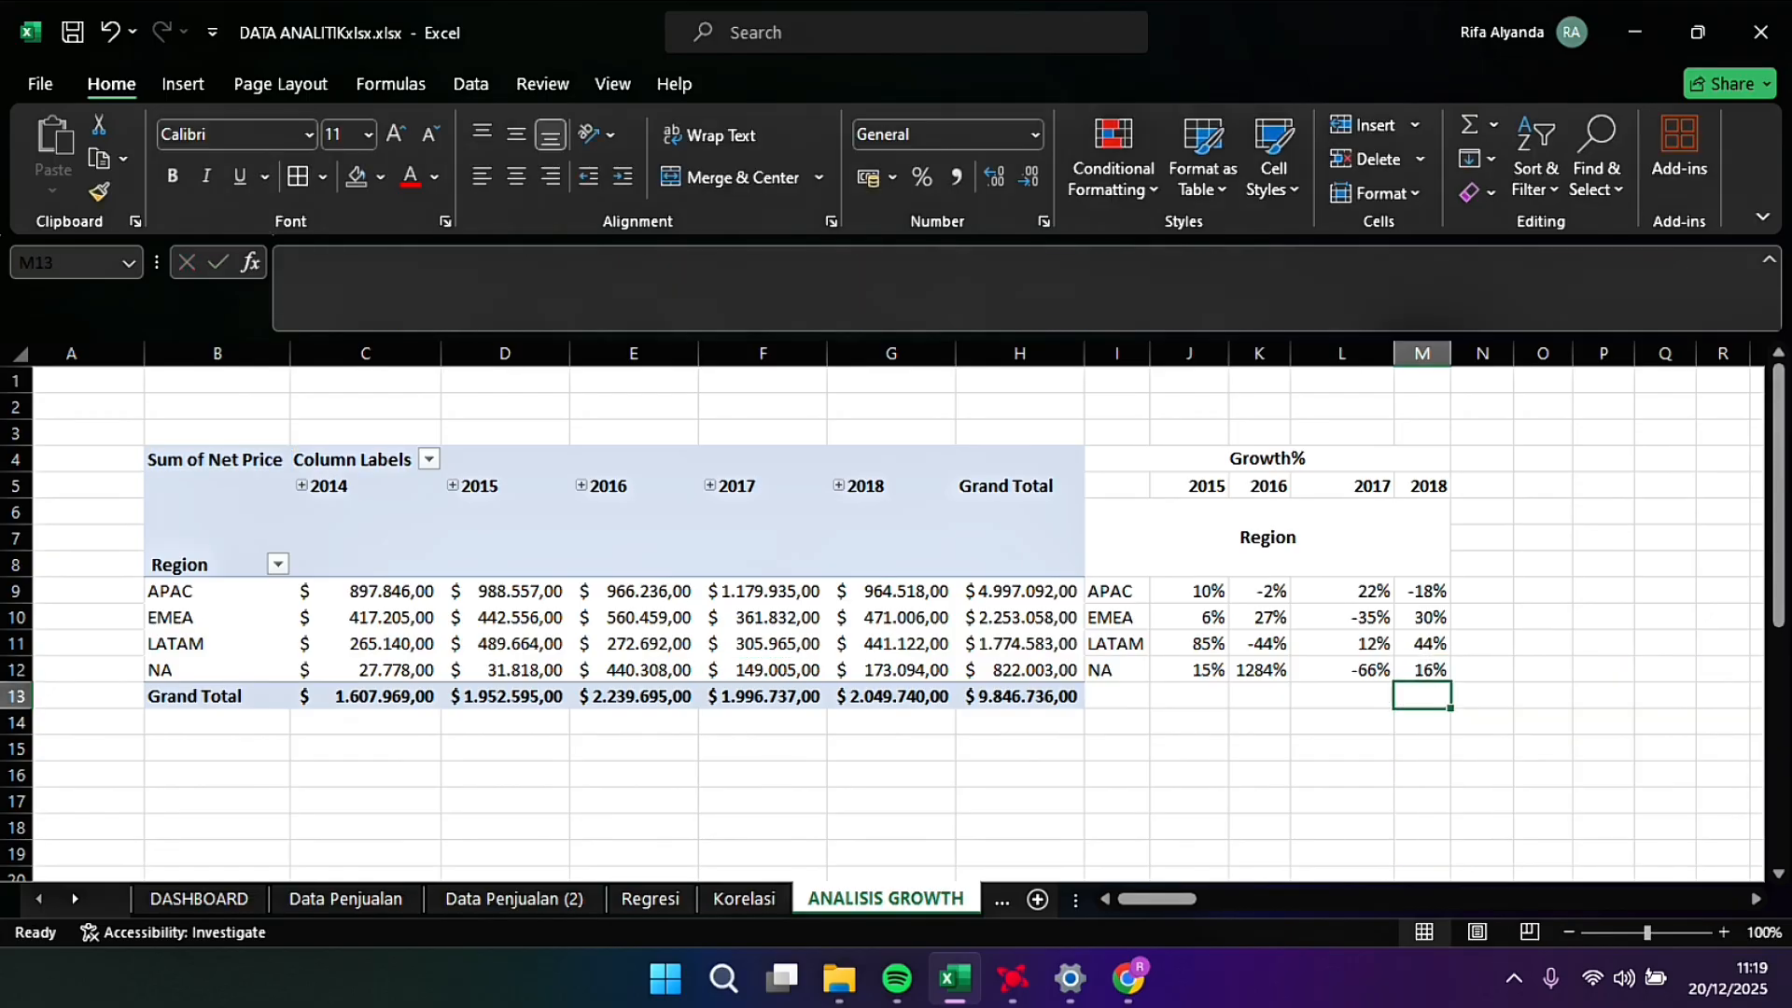
Step: Add all borders to the growth table I4:M13 and fill its header cells I4:M8 with light blue
{"action": "left_click_drag", "start_coordinate": [1117, 458], "coordinate": [1422, 695]}
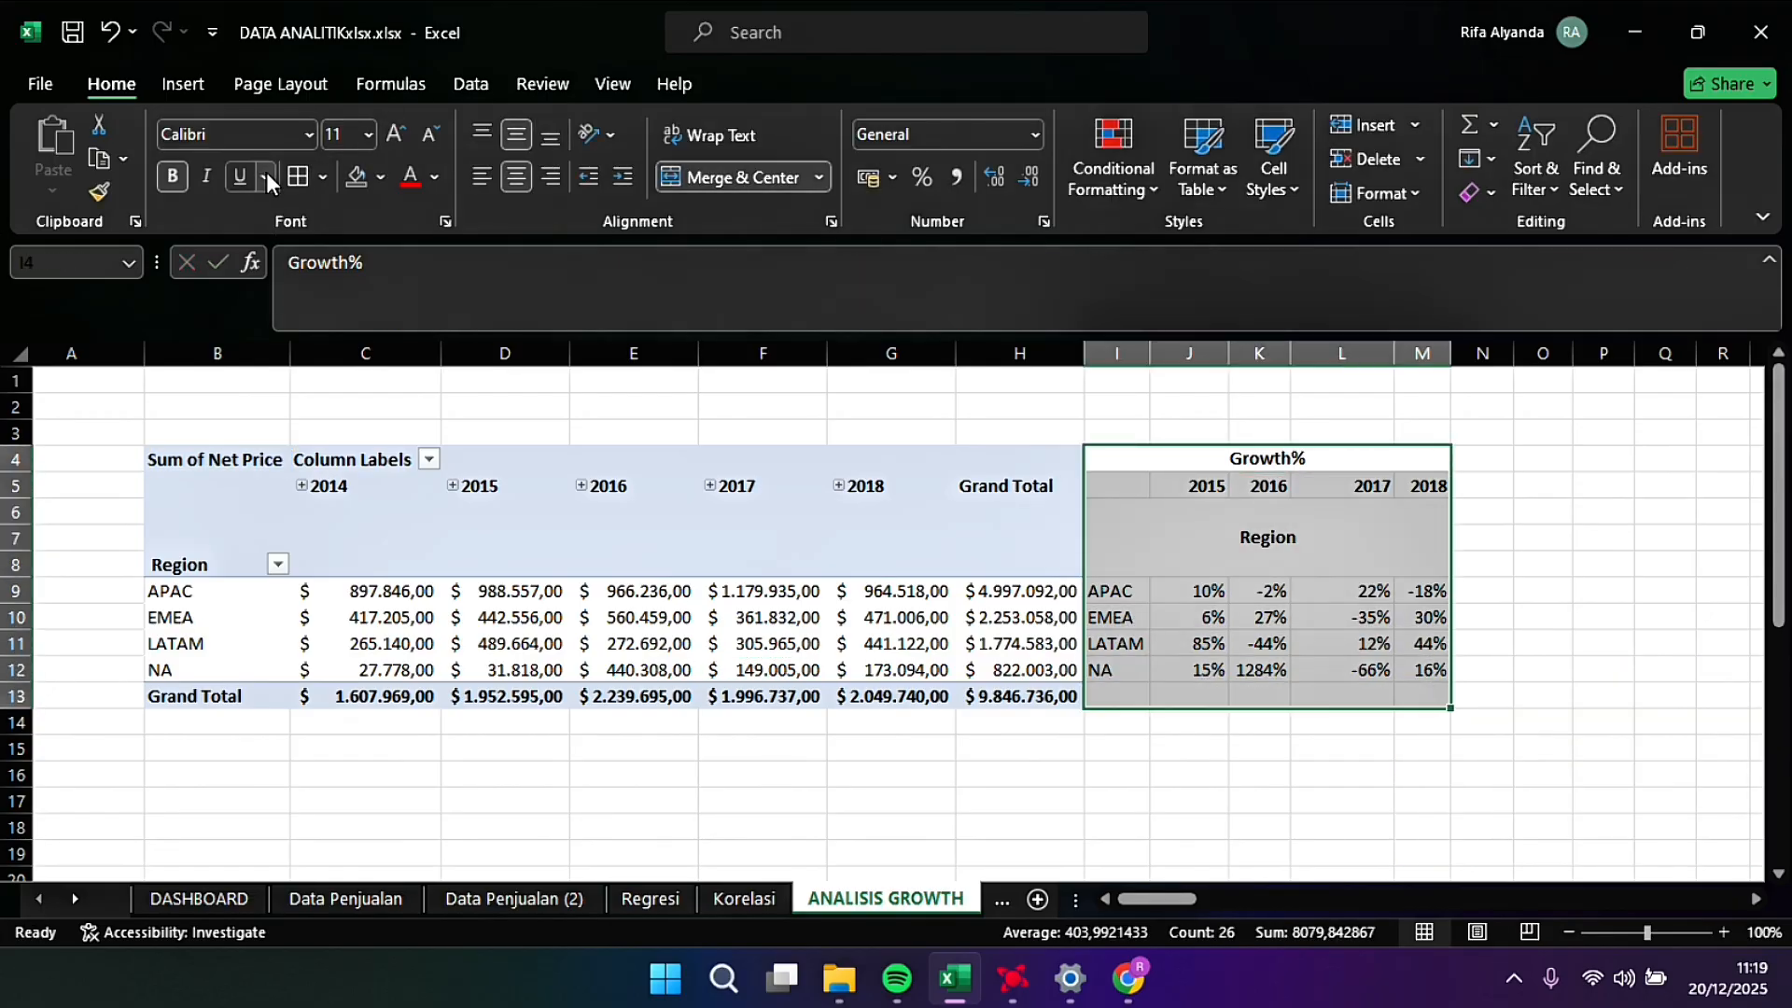
{"action": "left_click", "coordinate": [304, 174]}
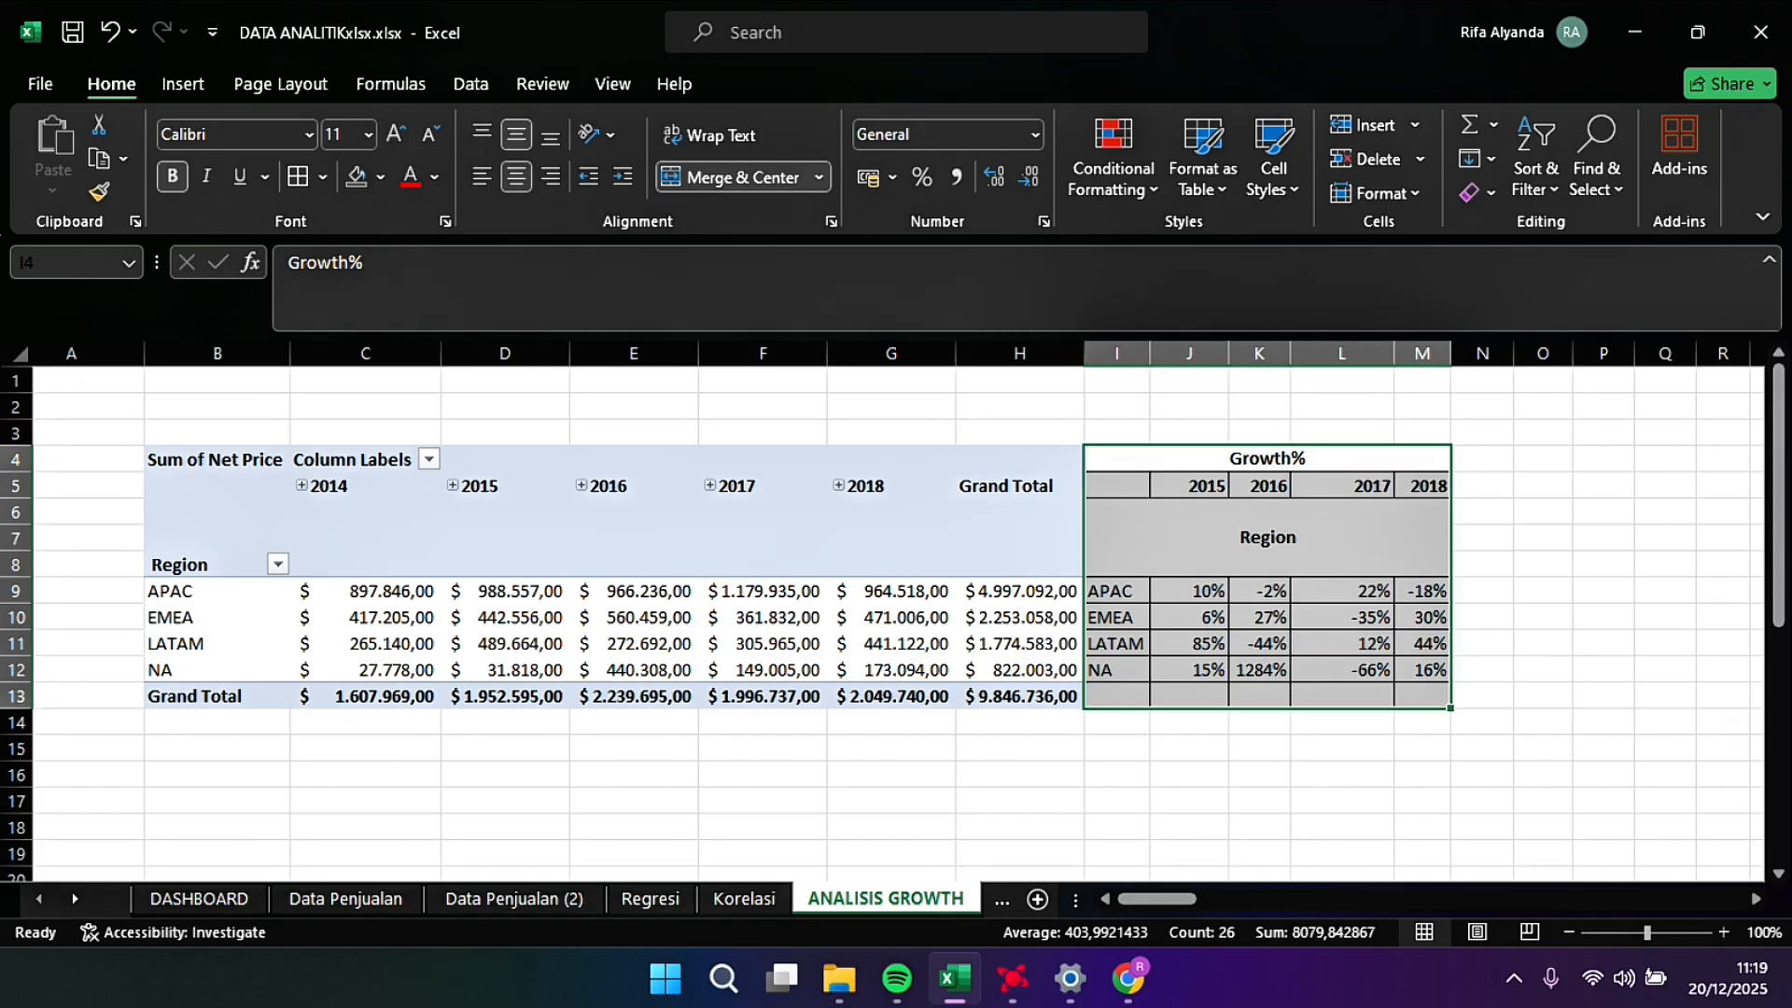
{"action": "left_click_drag", "start_coordinate": [1268, 457], "coordinate": [1418, 560]}
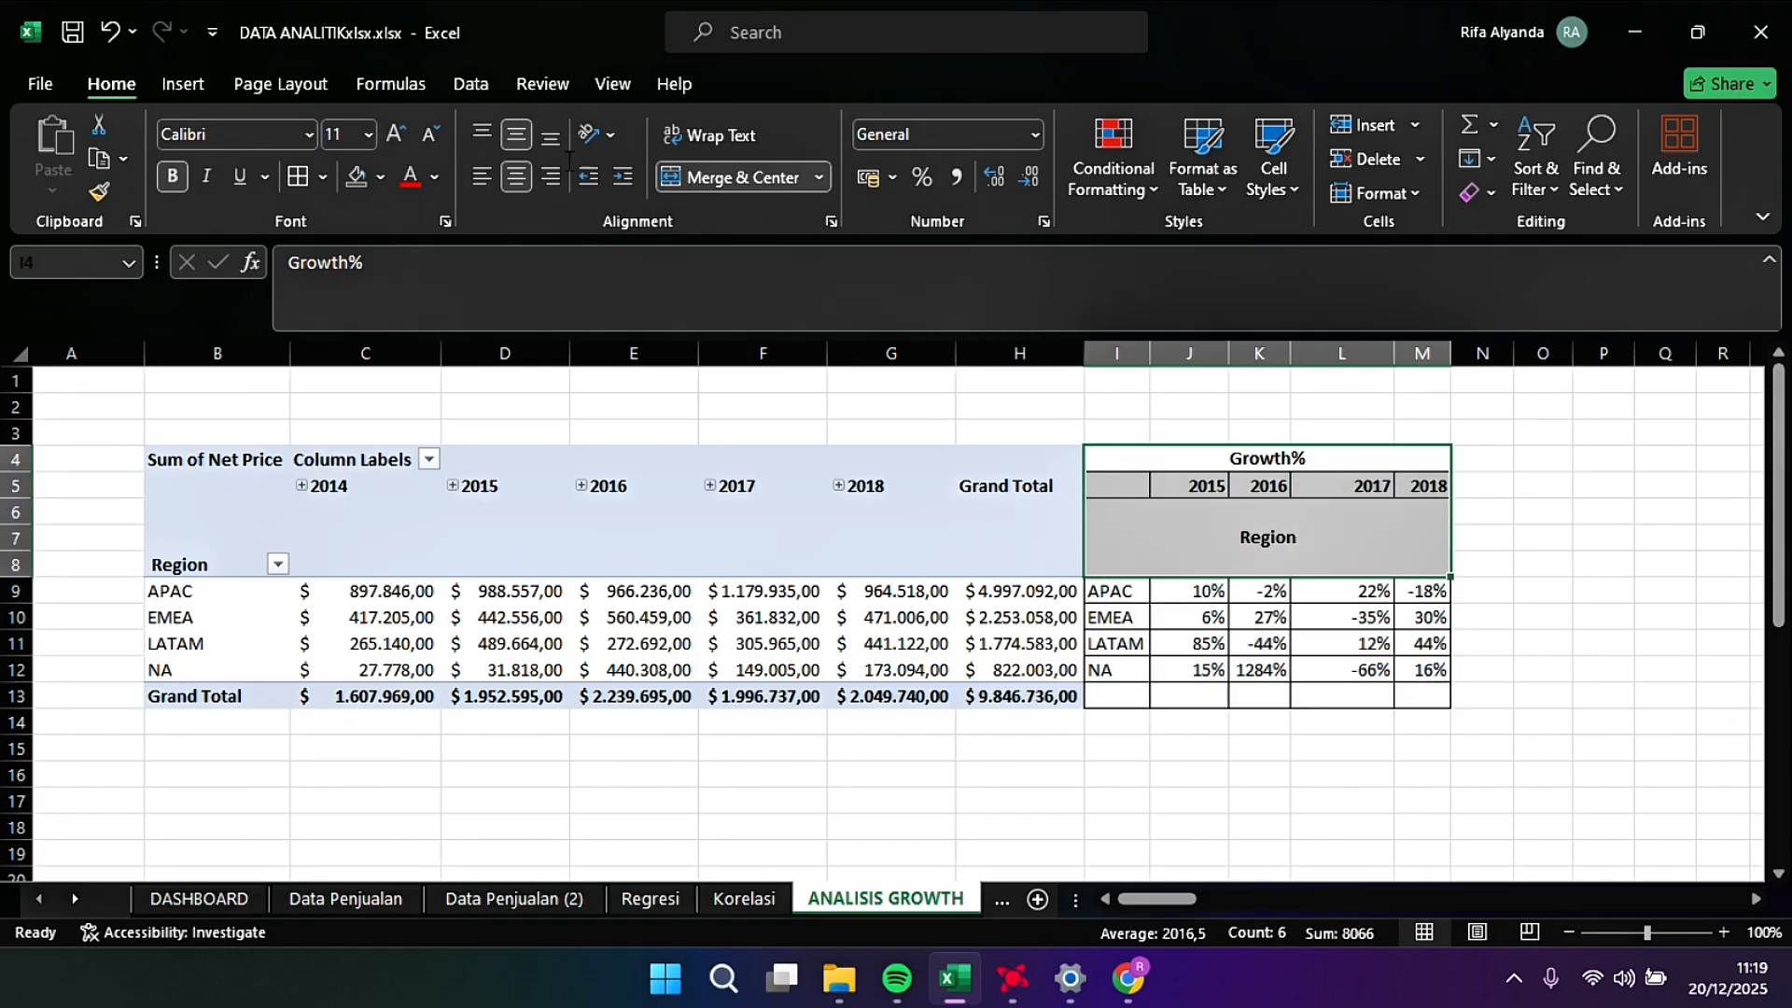
{"action": "left_click", "coordinate": [380, 179]}
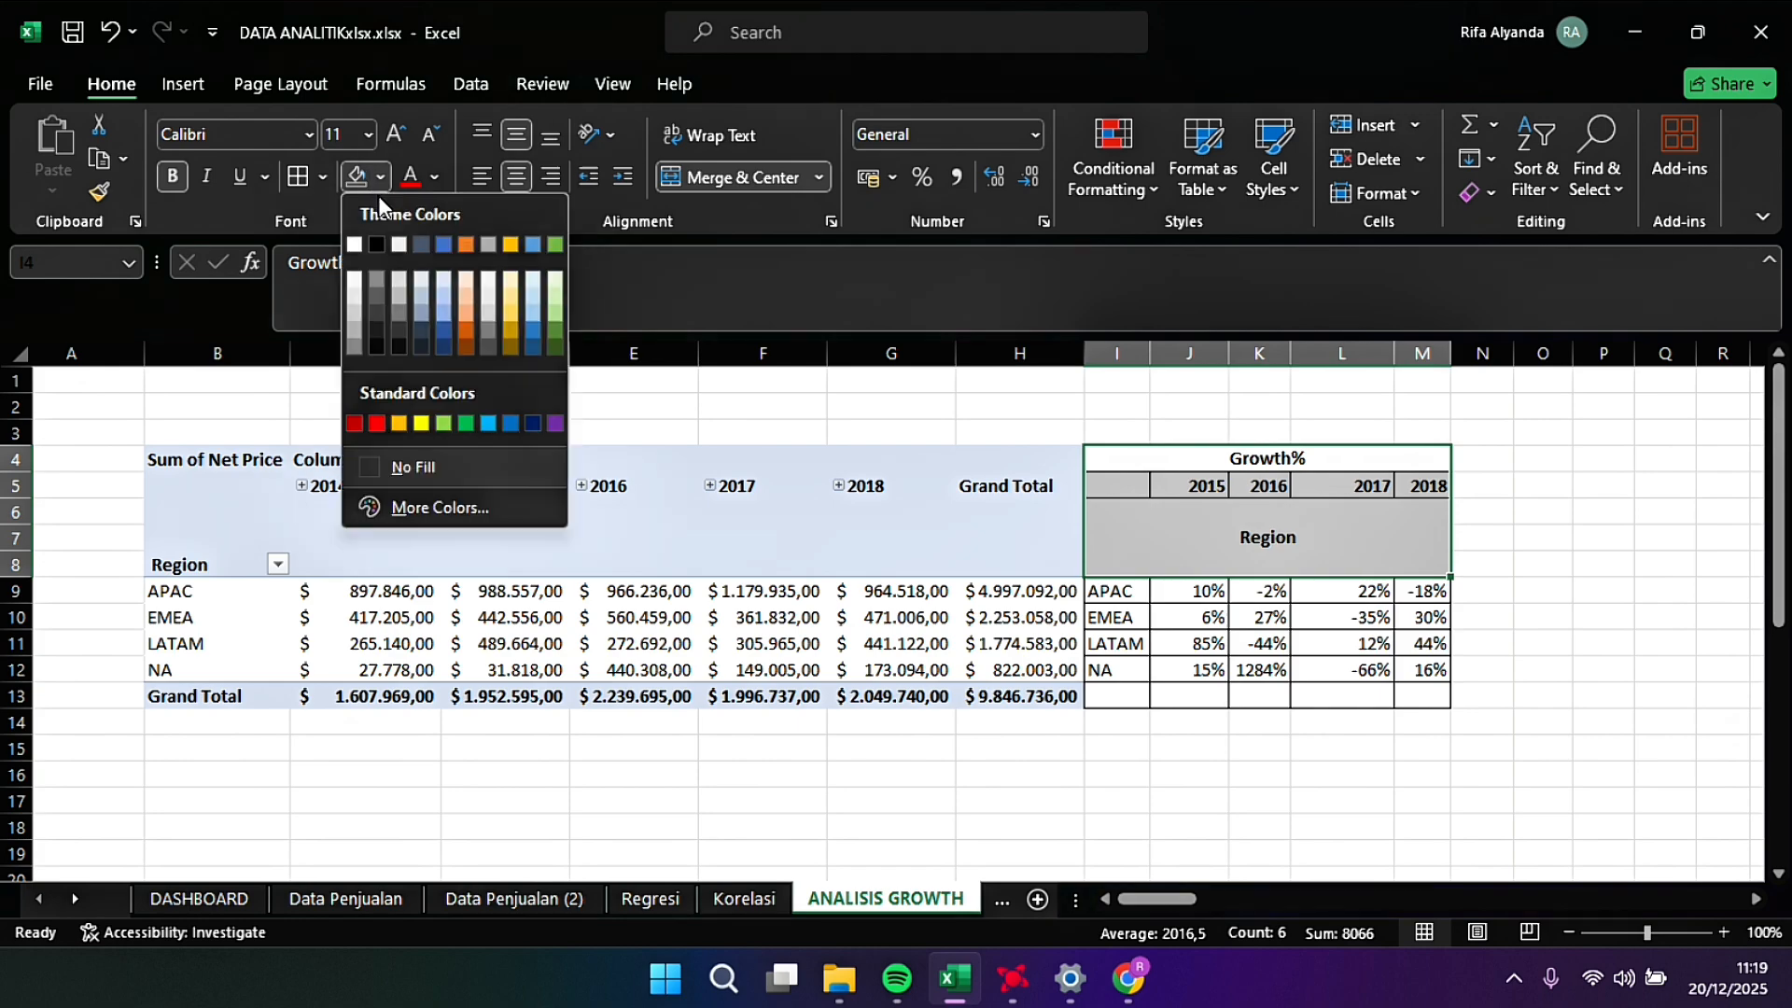
{"action": "left_click", "coordinate": [445, 282]}
{"action": "left_click", "coordinate": [763, 617]}
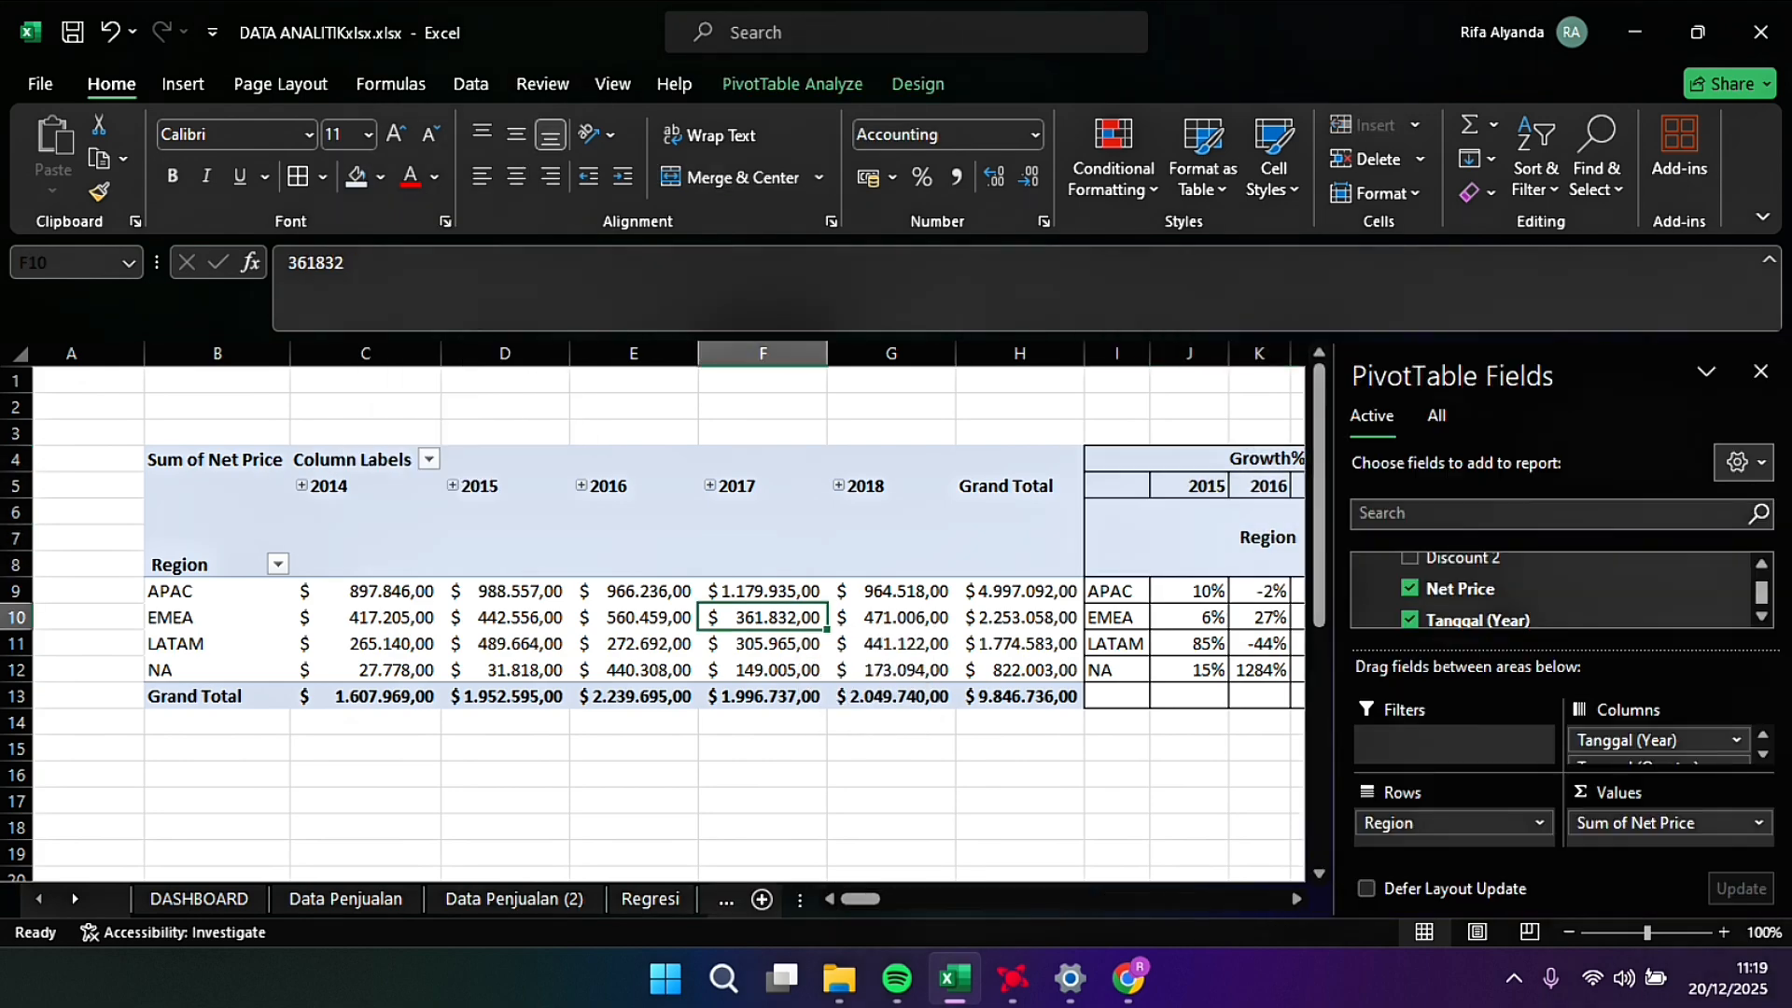
{"action": "left_click", "coordinate": [1760, 373]}
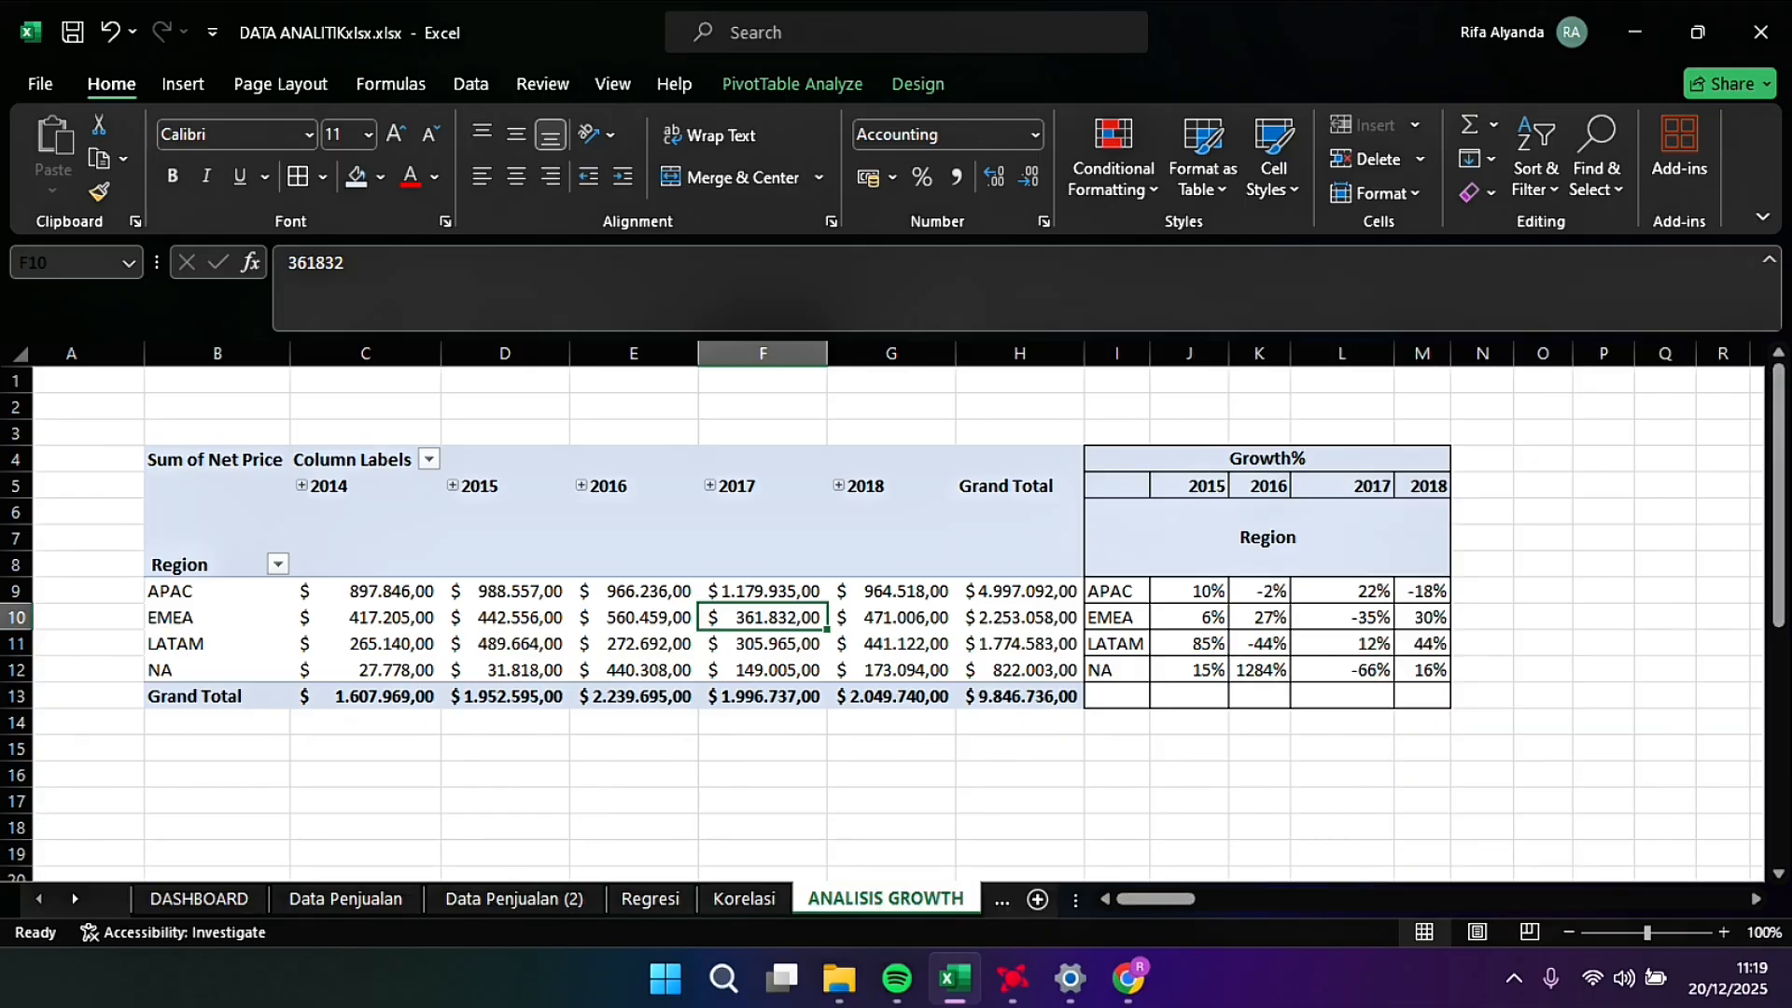
{"action": "scroll", "coordinate": [896, 607], "scroll_direction": "left", "scroll_amount": 1}
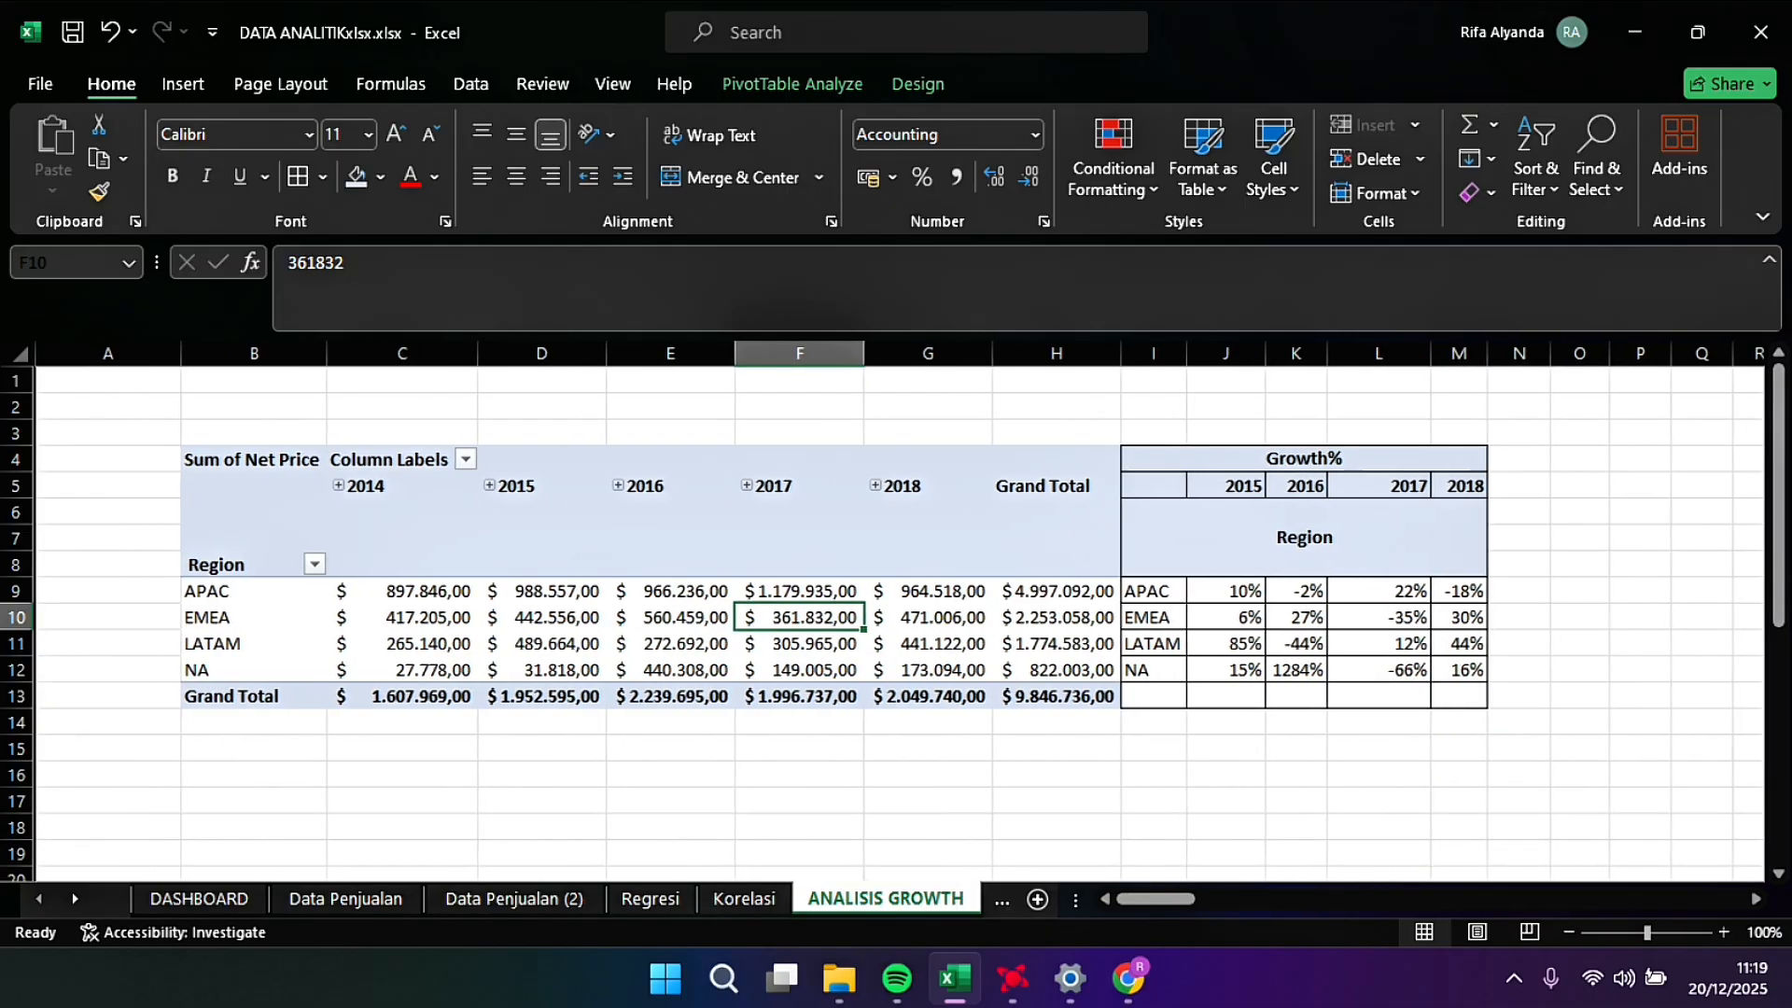
{"action": "scroll", "coordinate": [896, 606], "scroll_direction": "right", "scroll_amount": 2}
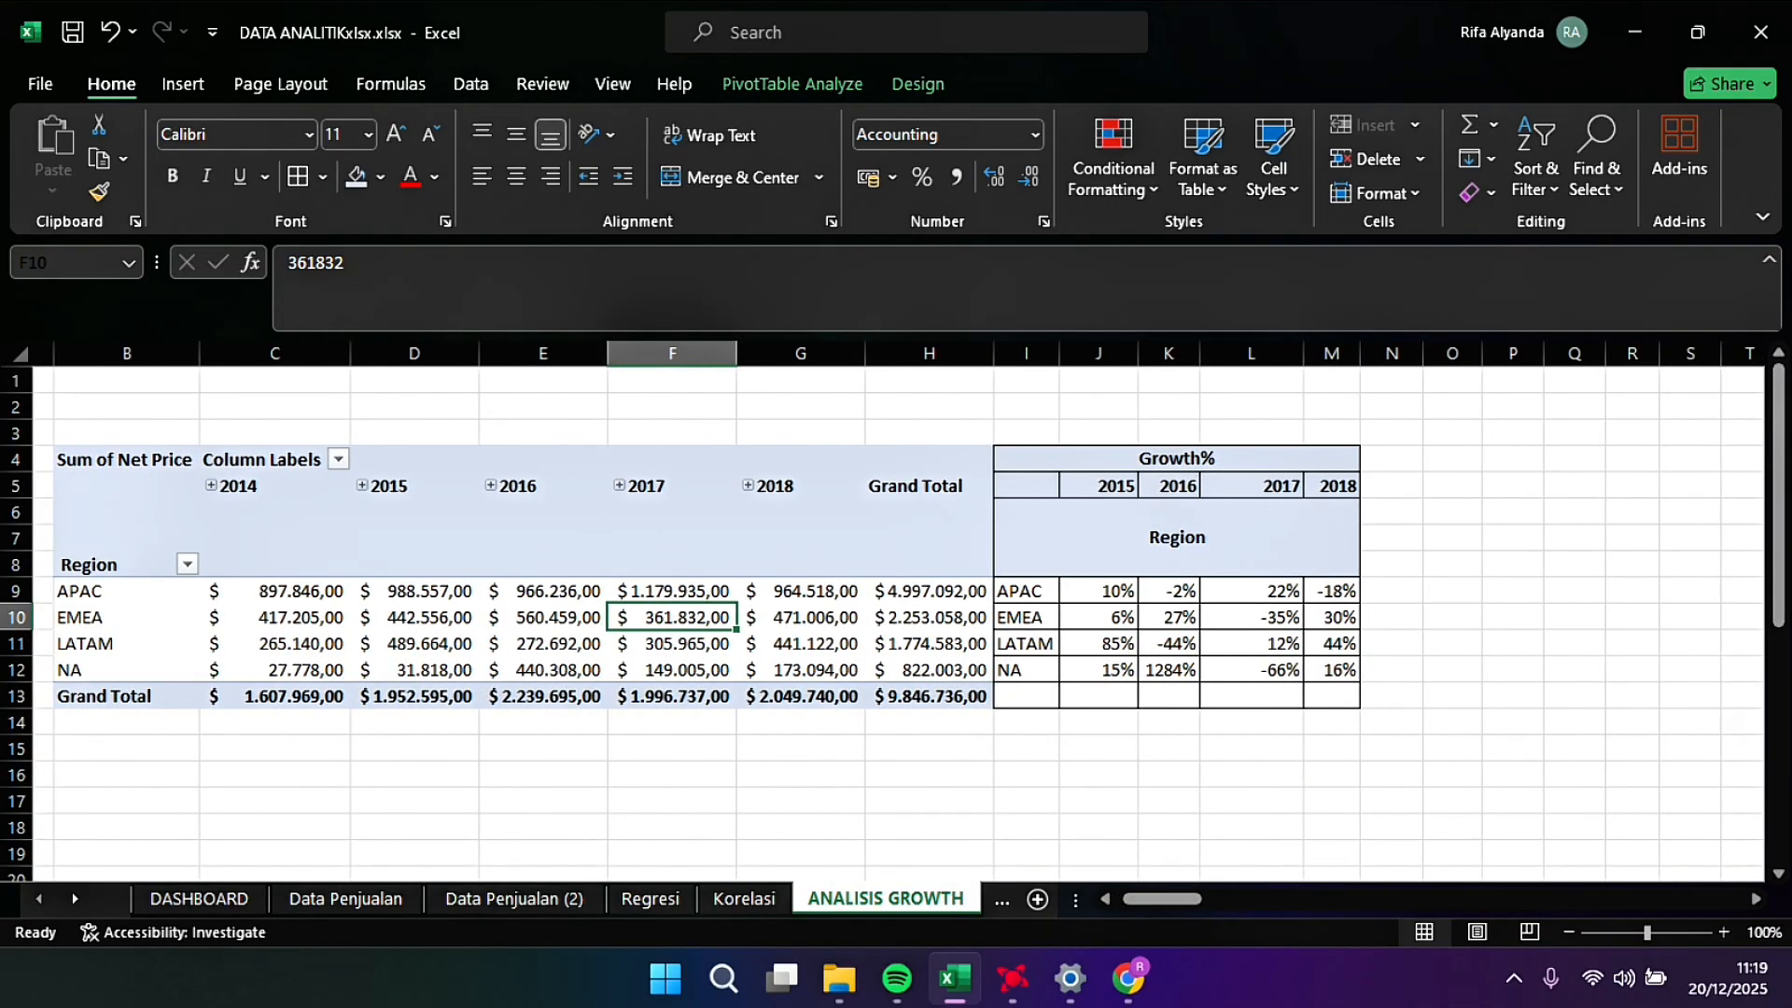
{"action": "scroll", "coordinate": [896, 607], "scroll_direction": "left", "scroll_amount": 1}
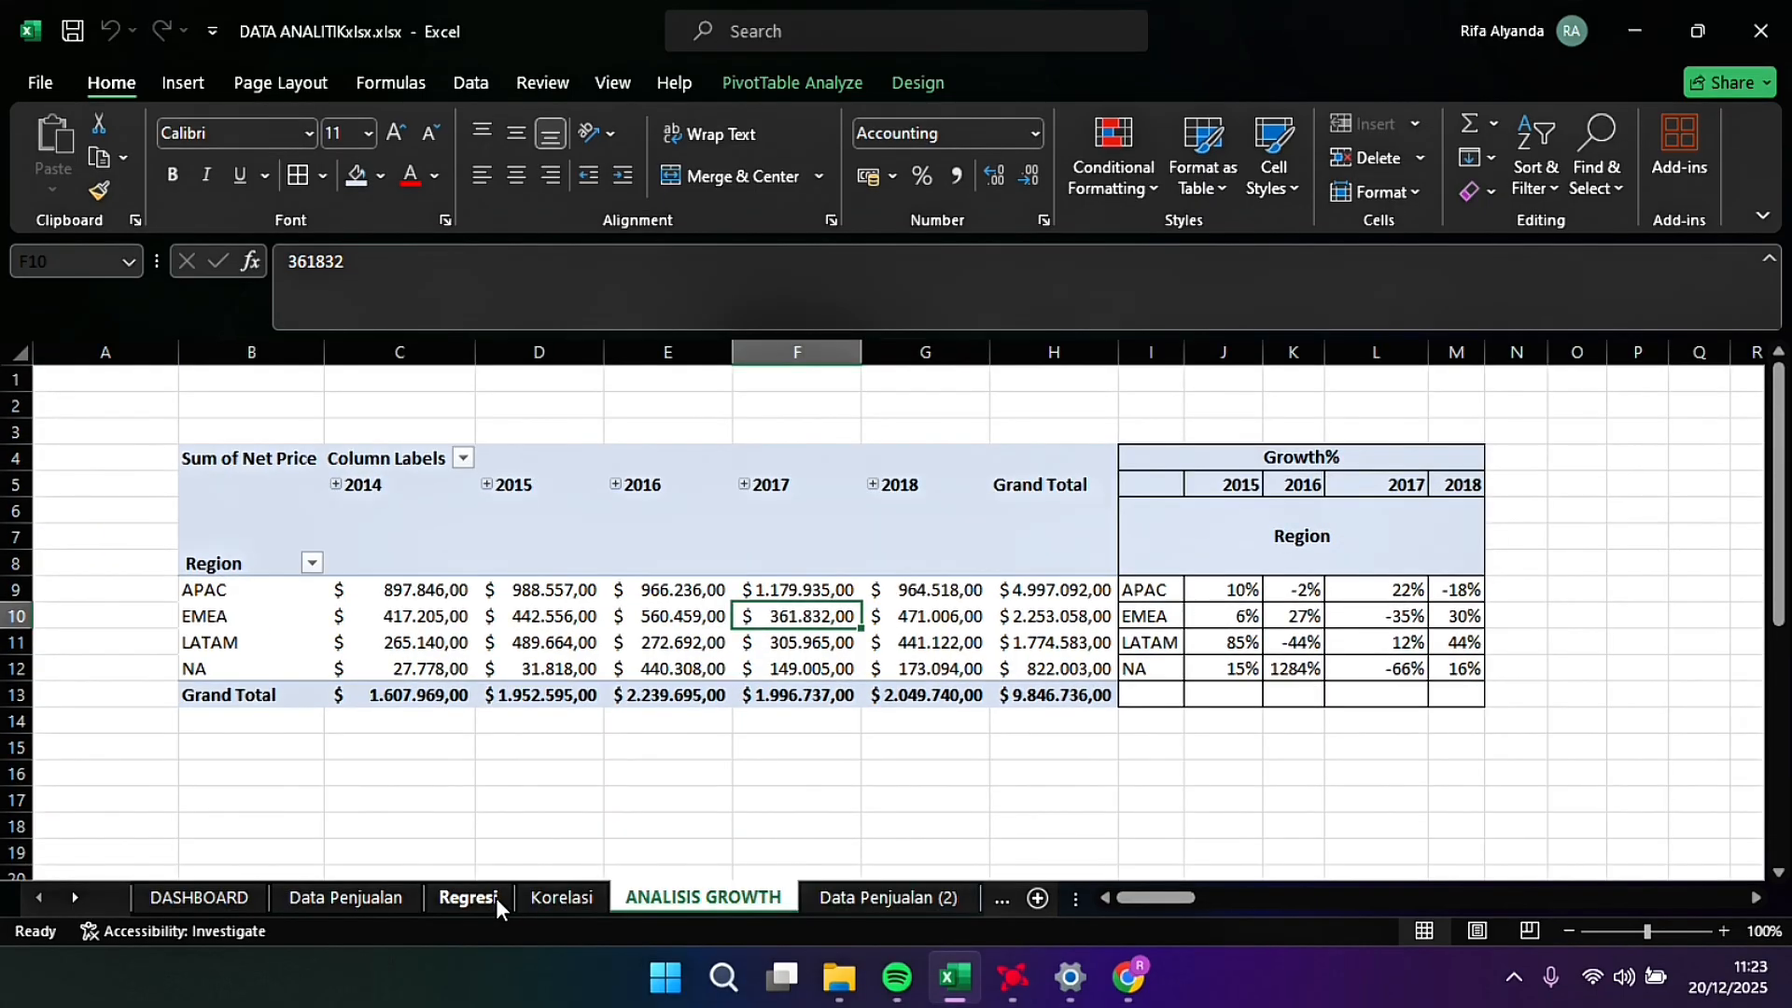
Step: Open the Data Penjualan sheet and look through the 2014-2018 sales records down to the Mean, Median, StDev and Korelasi rows
{"action": "left_click", "coordinate": [385, 898]}
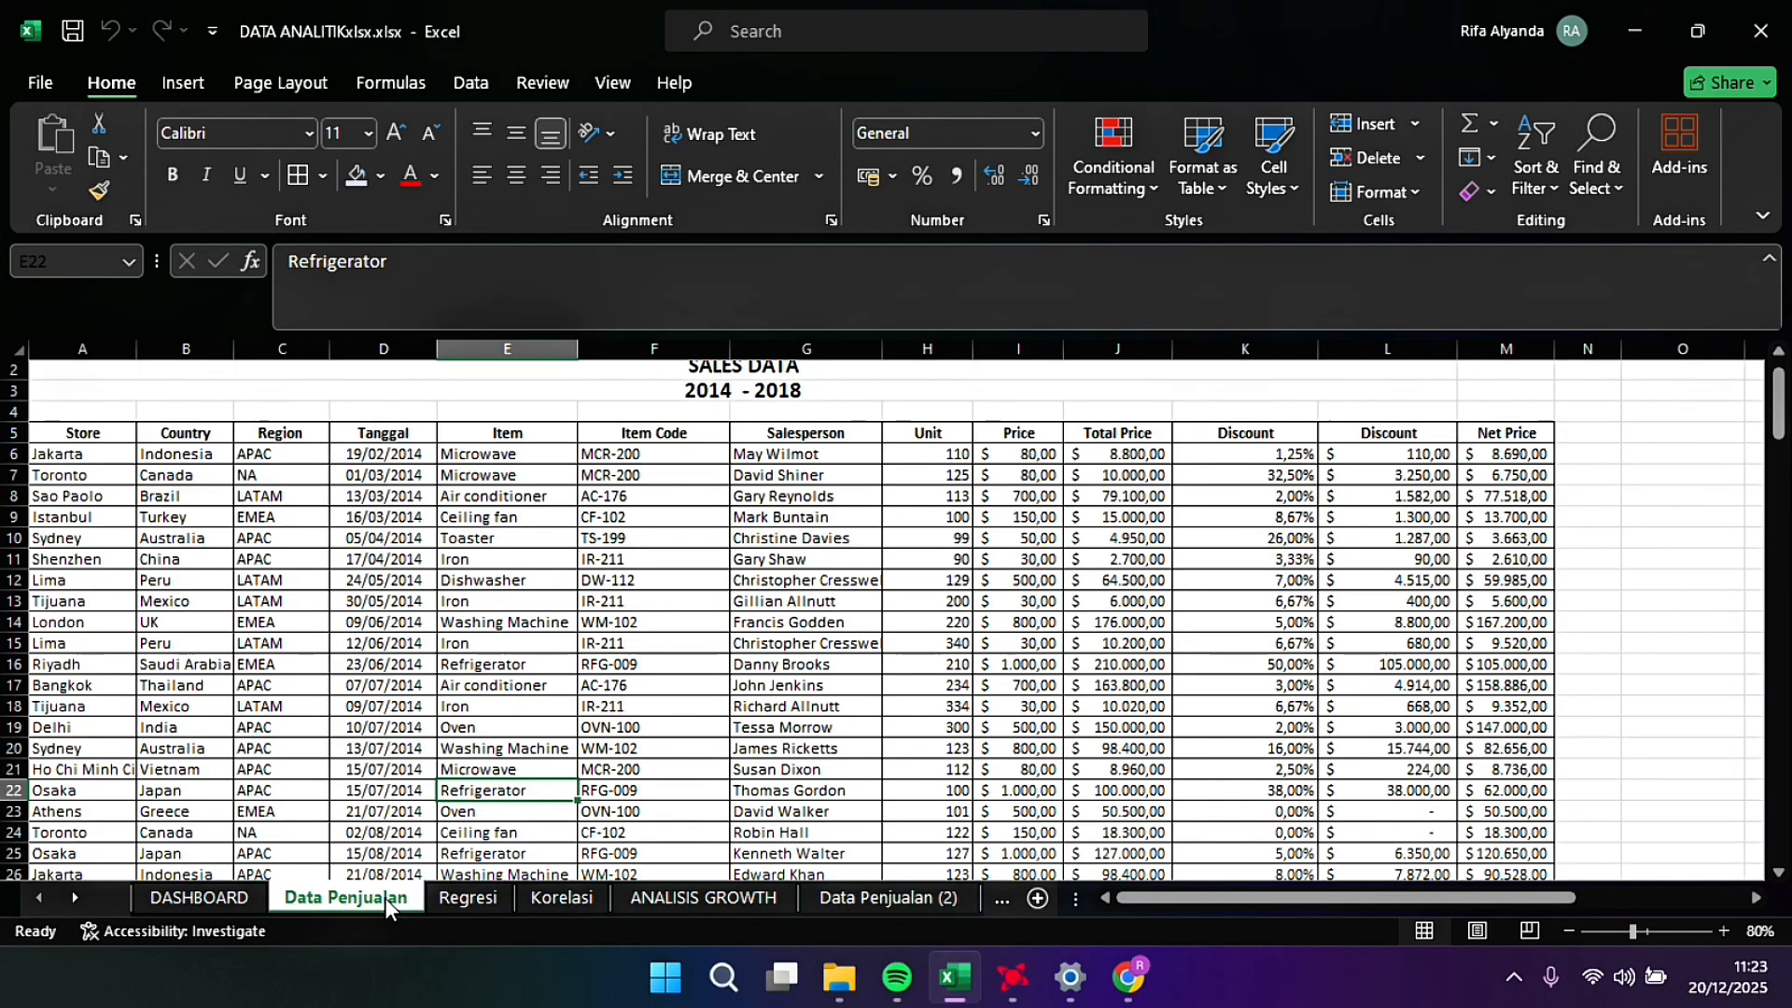
{"action": "scroll", "coordinate": [881, 621], "scroll_direction": "down", "scroll_amount": 20}
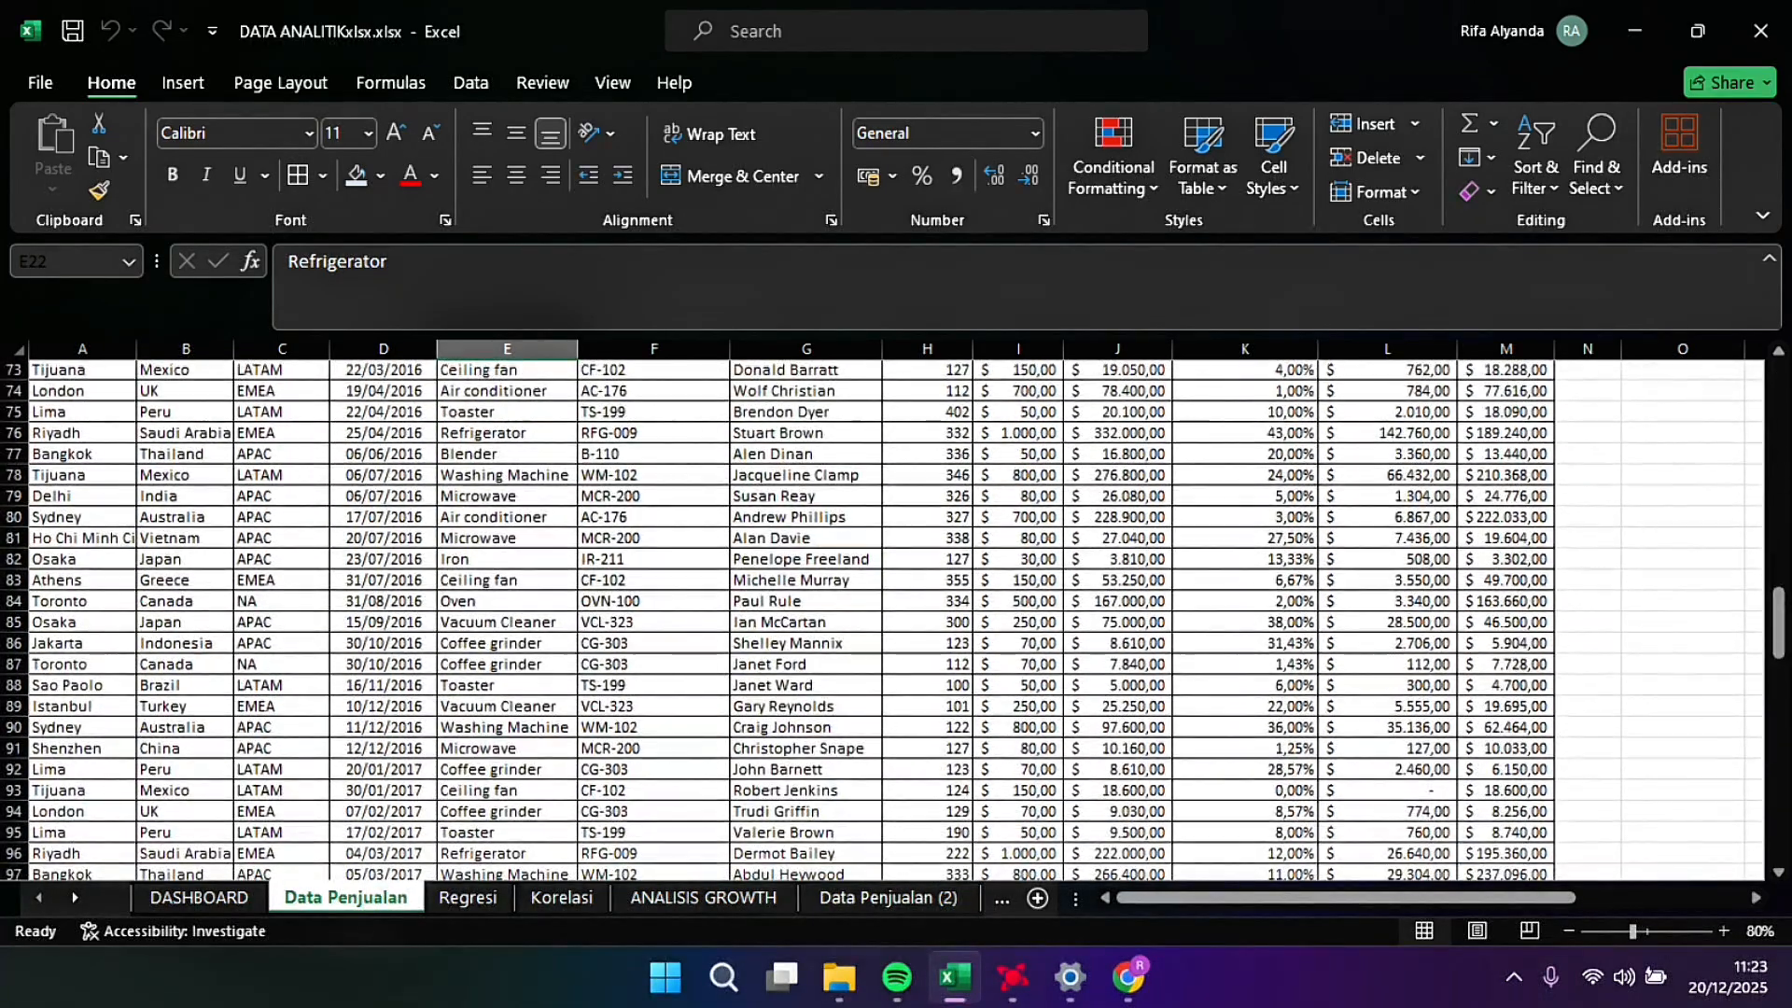
{"action": "scroll", "coordinate": [881, 621], "scroll_direction": "down", "scroll_amount": 20}
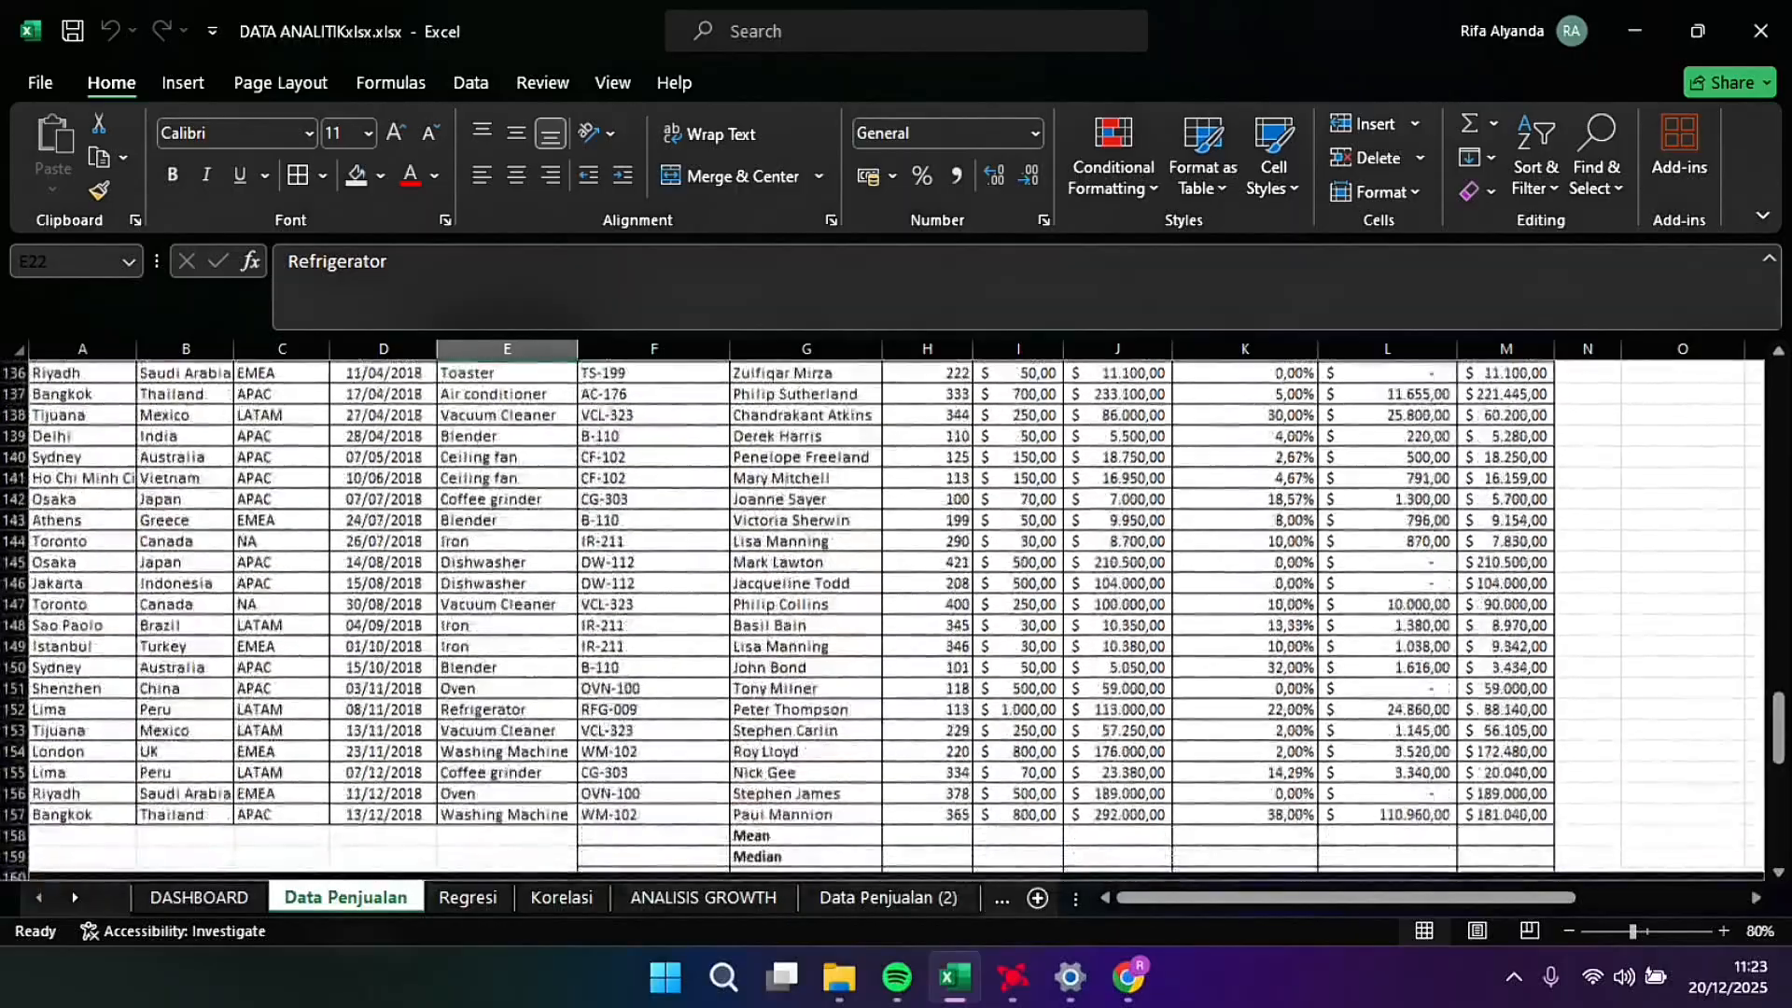
{"action": "scroll", "coordinate": [881, 621], "scroll_direction": "down", "scroll_amount": 2}
{"action": "scroll", "coordinate": [881, 621], "scroll_direction": "up", "scroll_amount": 1}
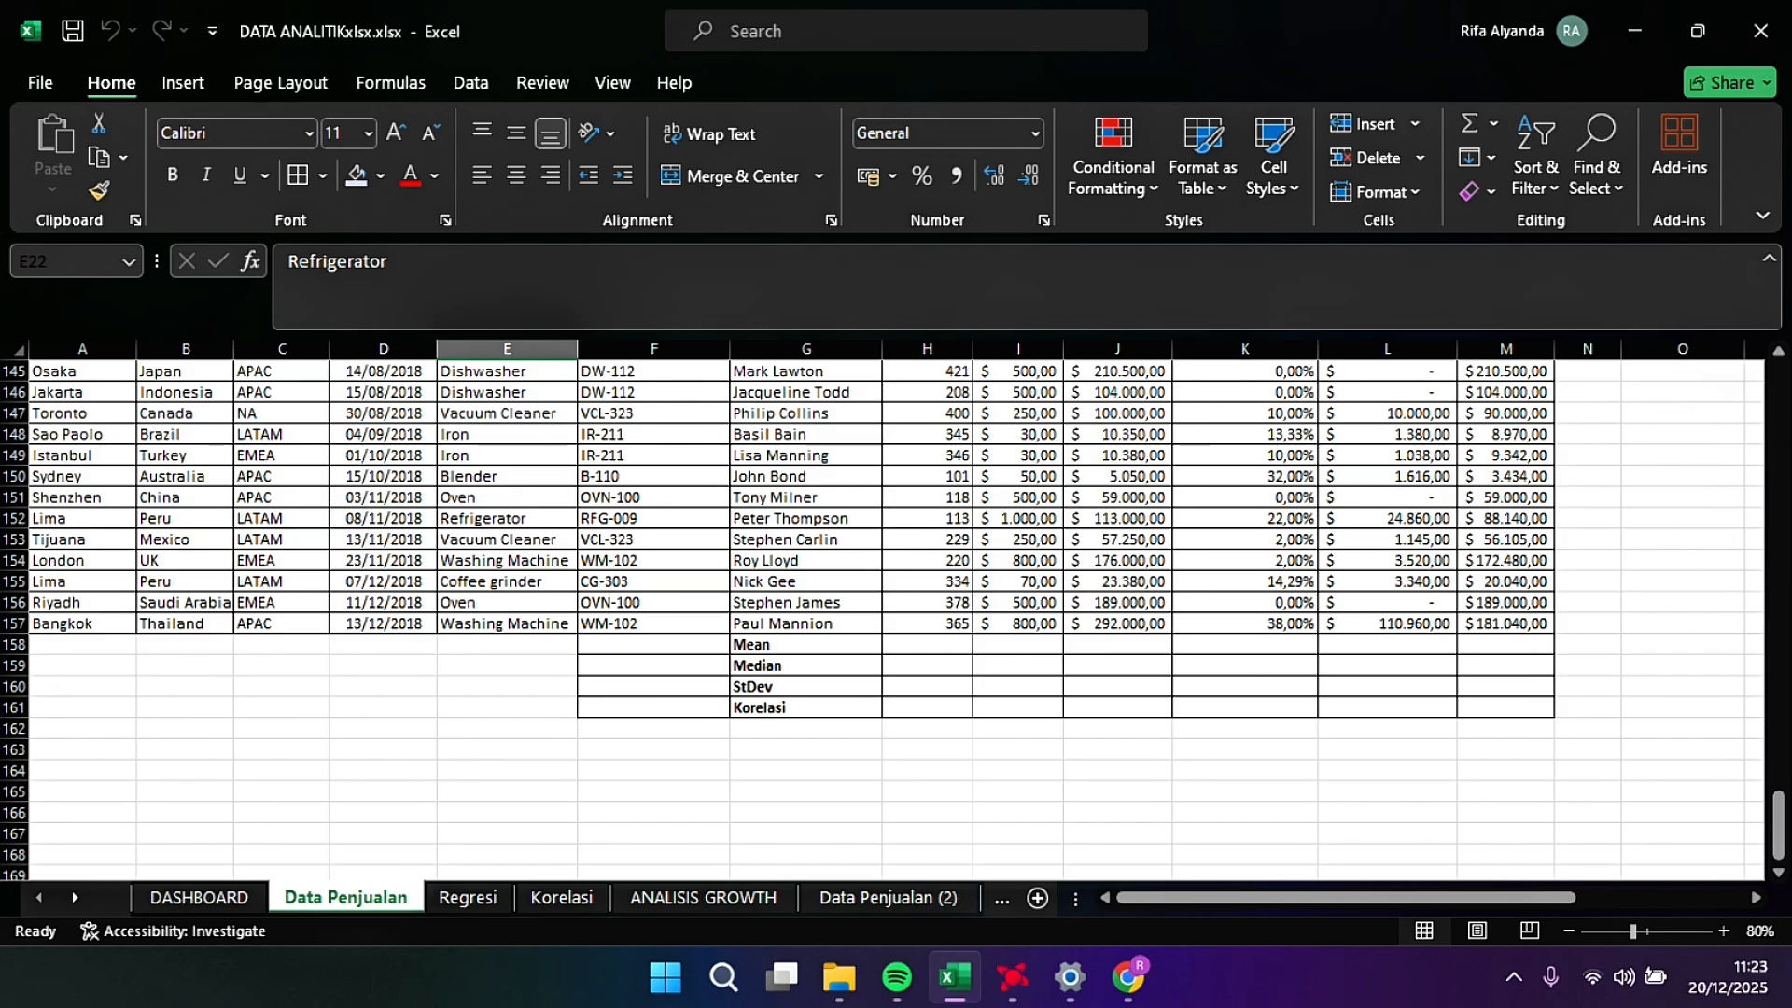
{"action": "key", "text": "ctrl+BackSpace"}
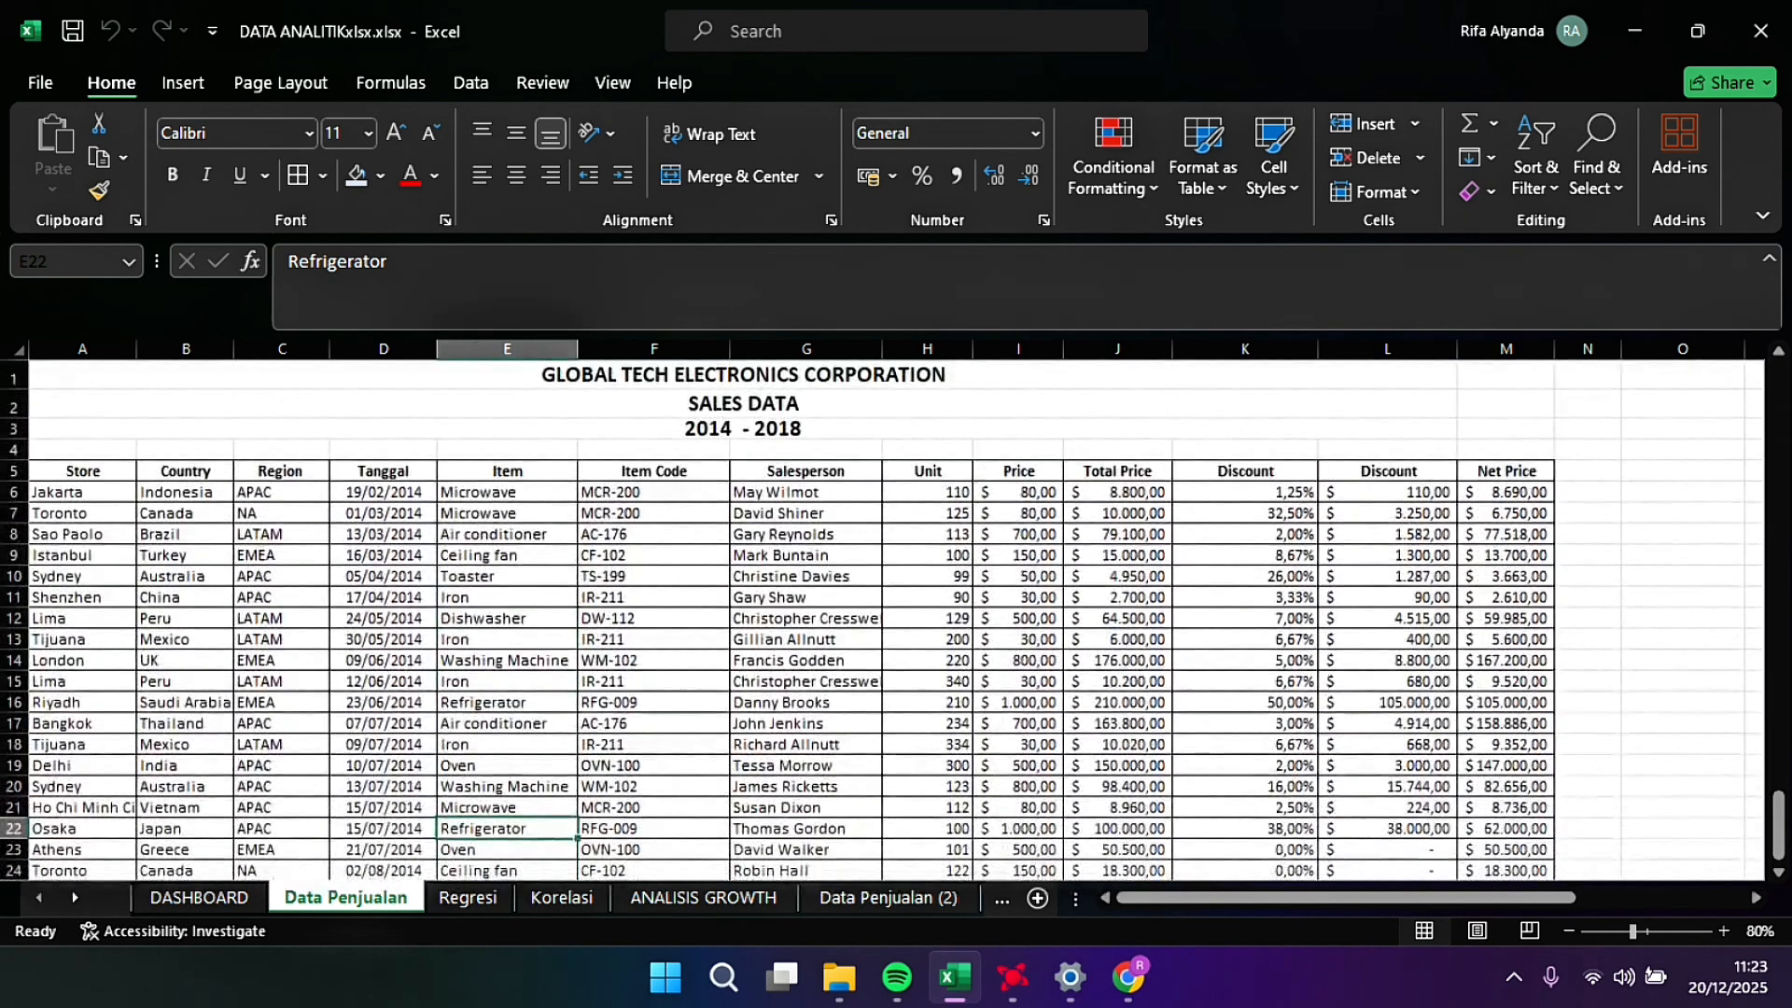
{"action": "scroll", "coordinate": [896, 616], "scroll_direction": "down", "scroll_amount": 20}
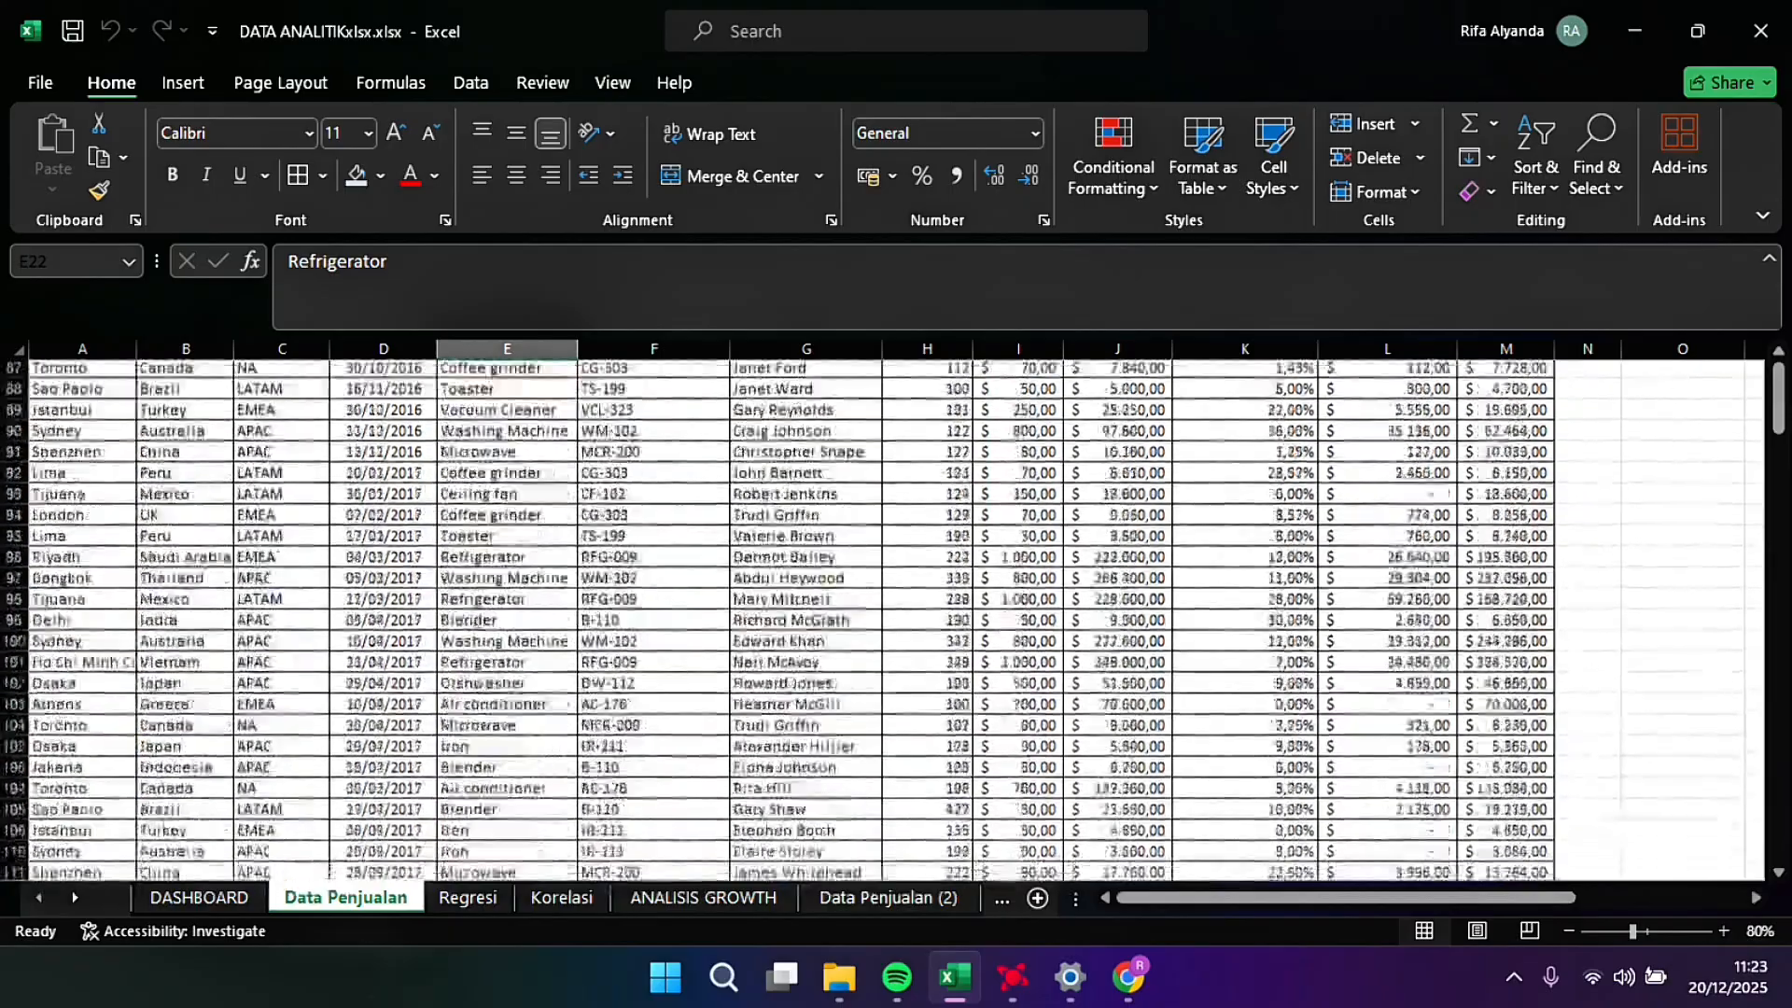
{"action": "scroll", "coordinate": [896, 616], "scroll_direction": "down", "scroll_amount": 20}
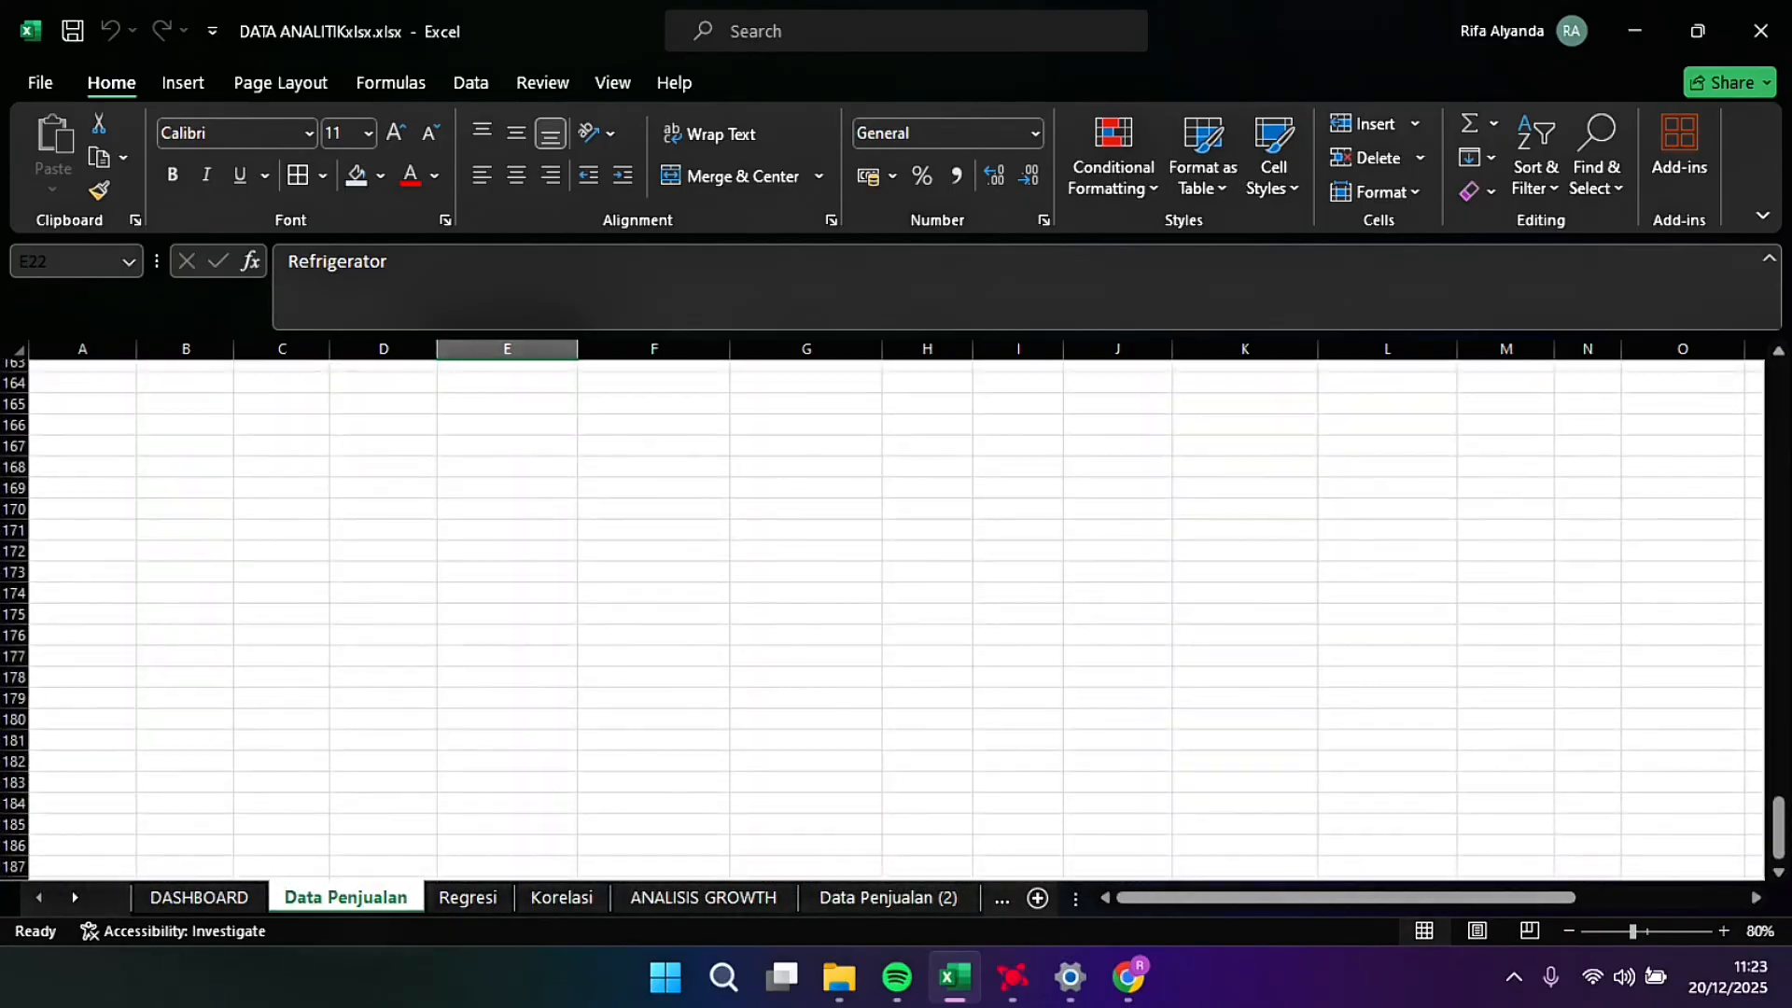
{"action": "scroll", "coordinate": [896, 616], "scroll_direction": "up", "scroll_amount": 6}
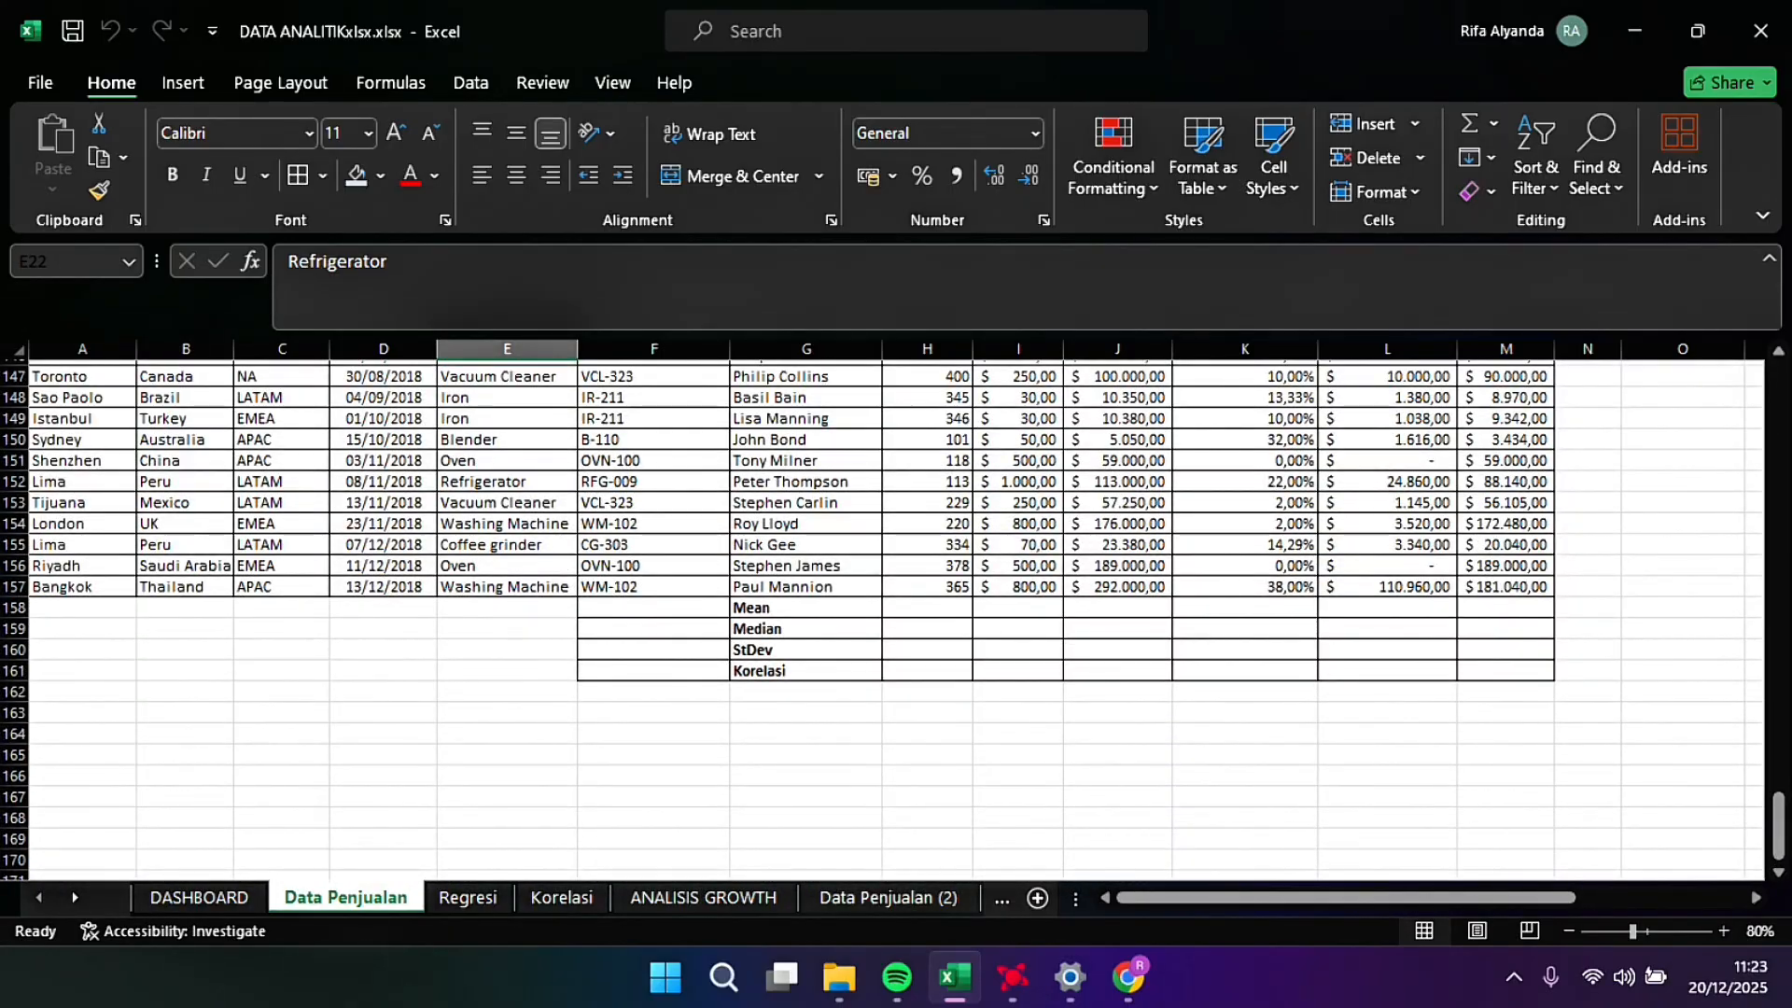
Step: In H158, calculate the mean of the Unit column with the AVERAGE function over H6:H157
{"action": "left_click", "coordinate": [927, 608]}
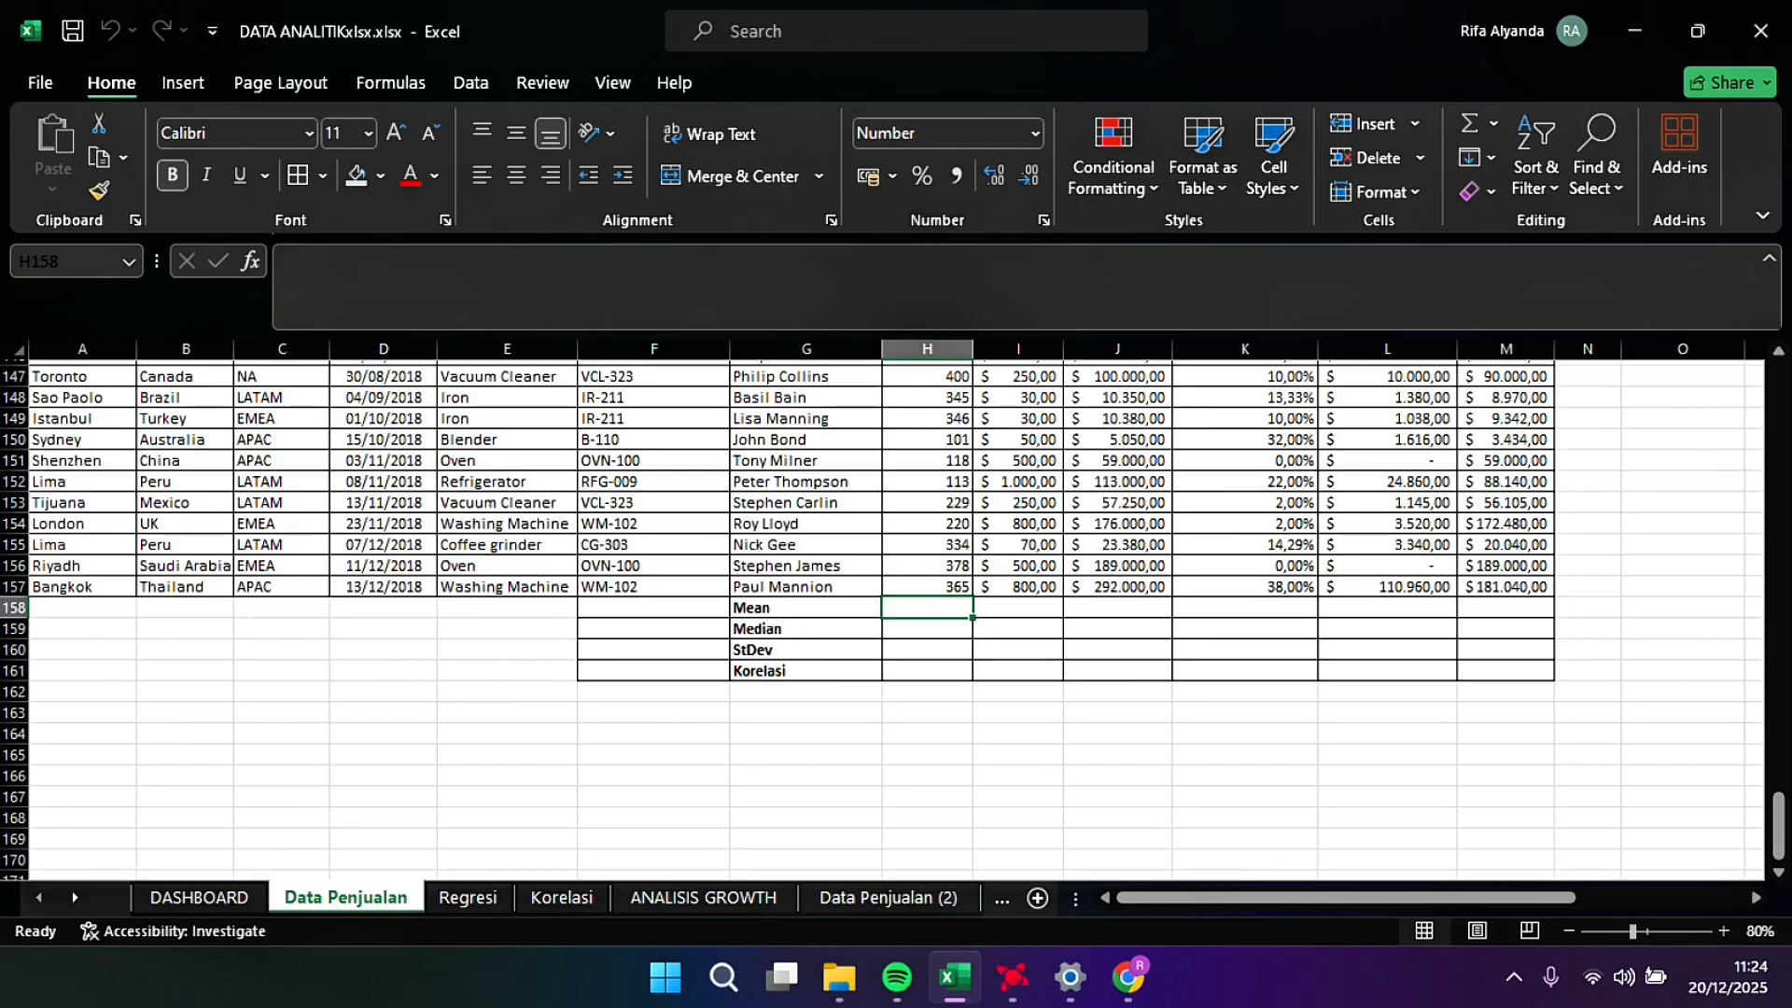
{"action": "type", "text": "=a"}
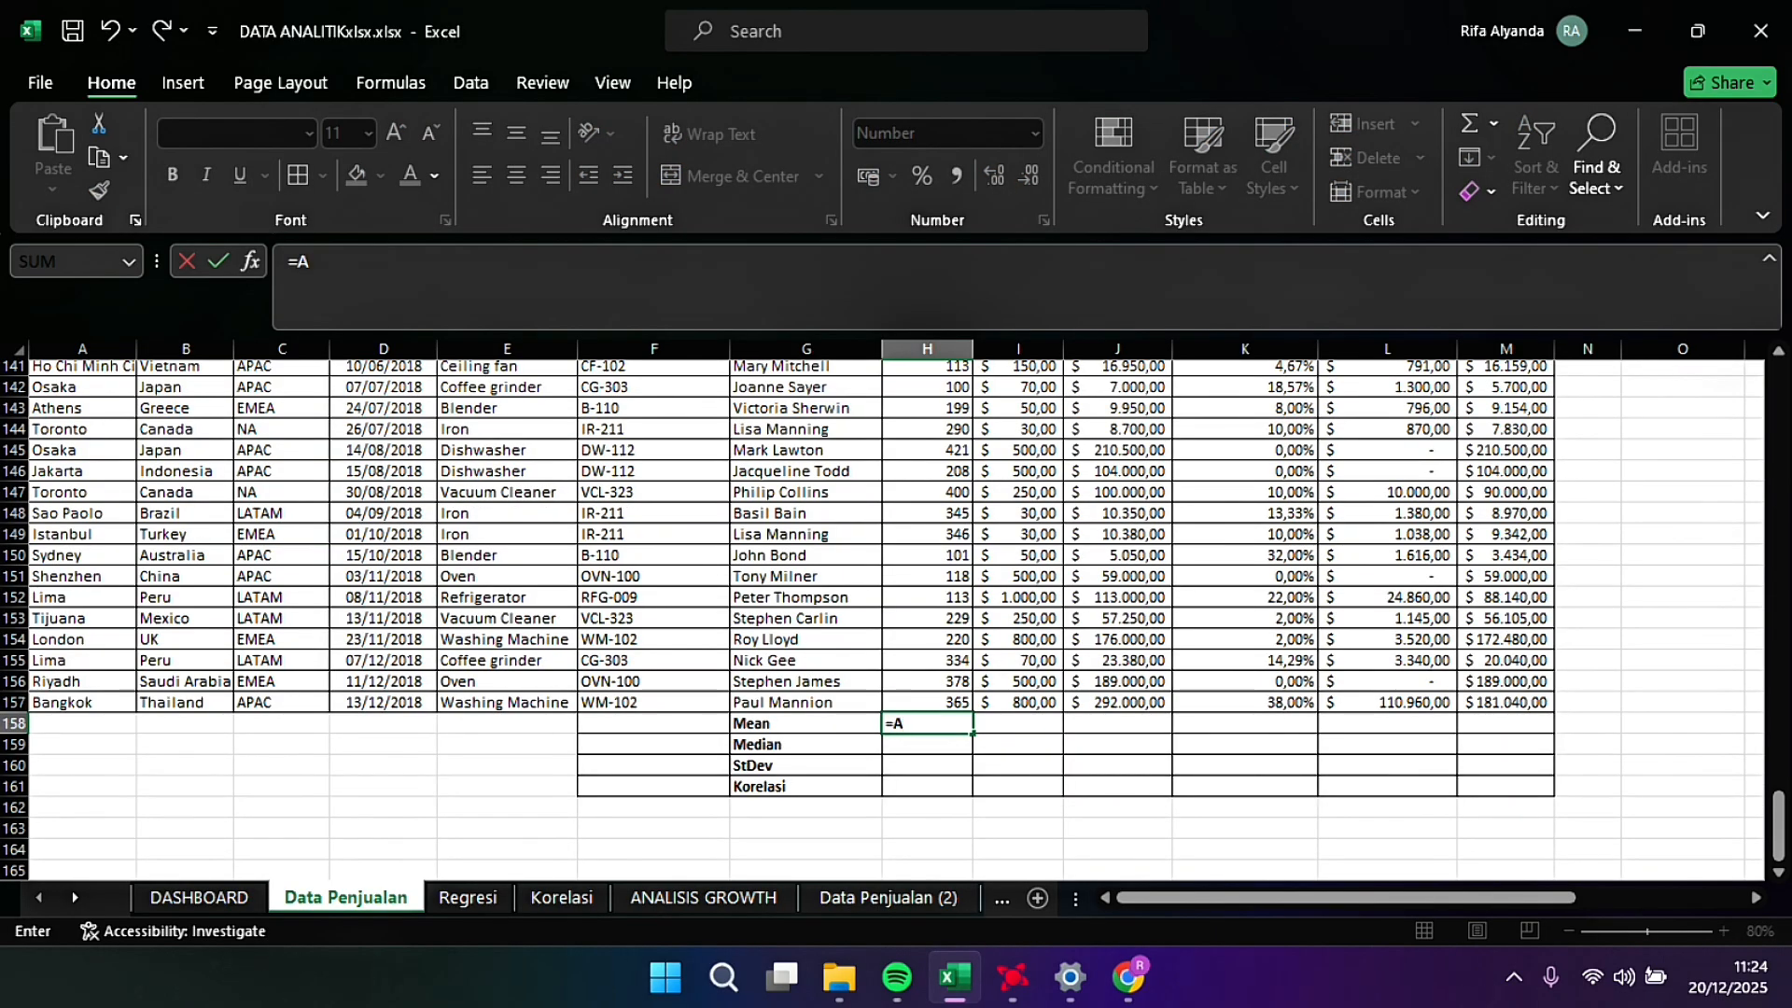
{"action": "type", "text": "VERAGE"}
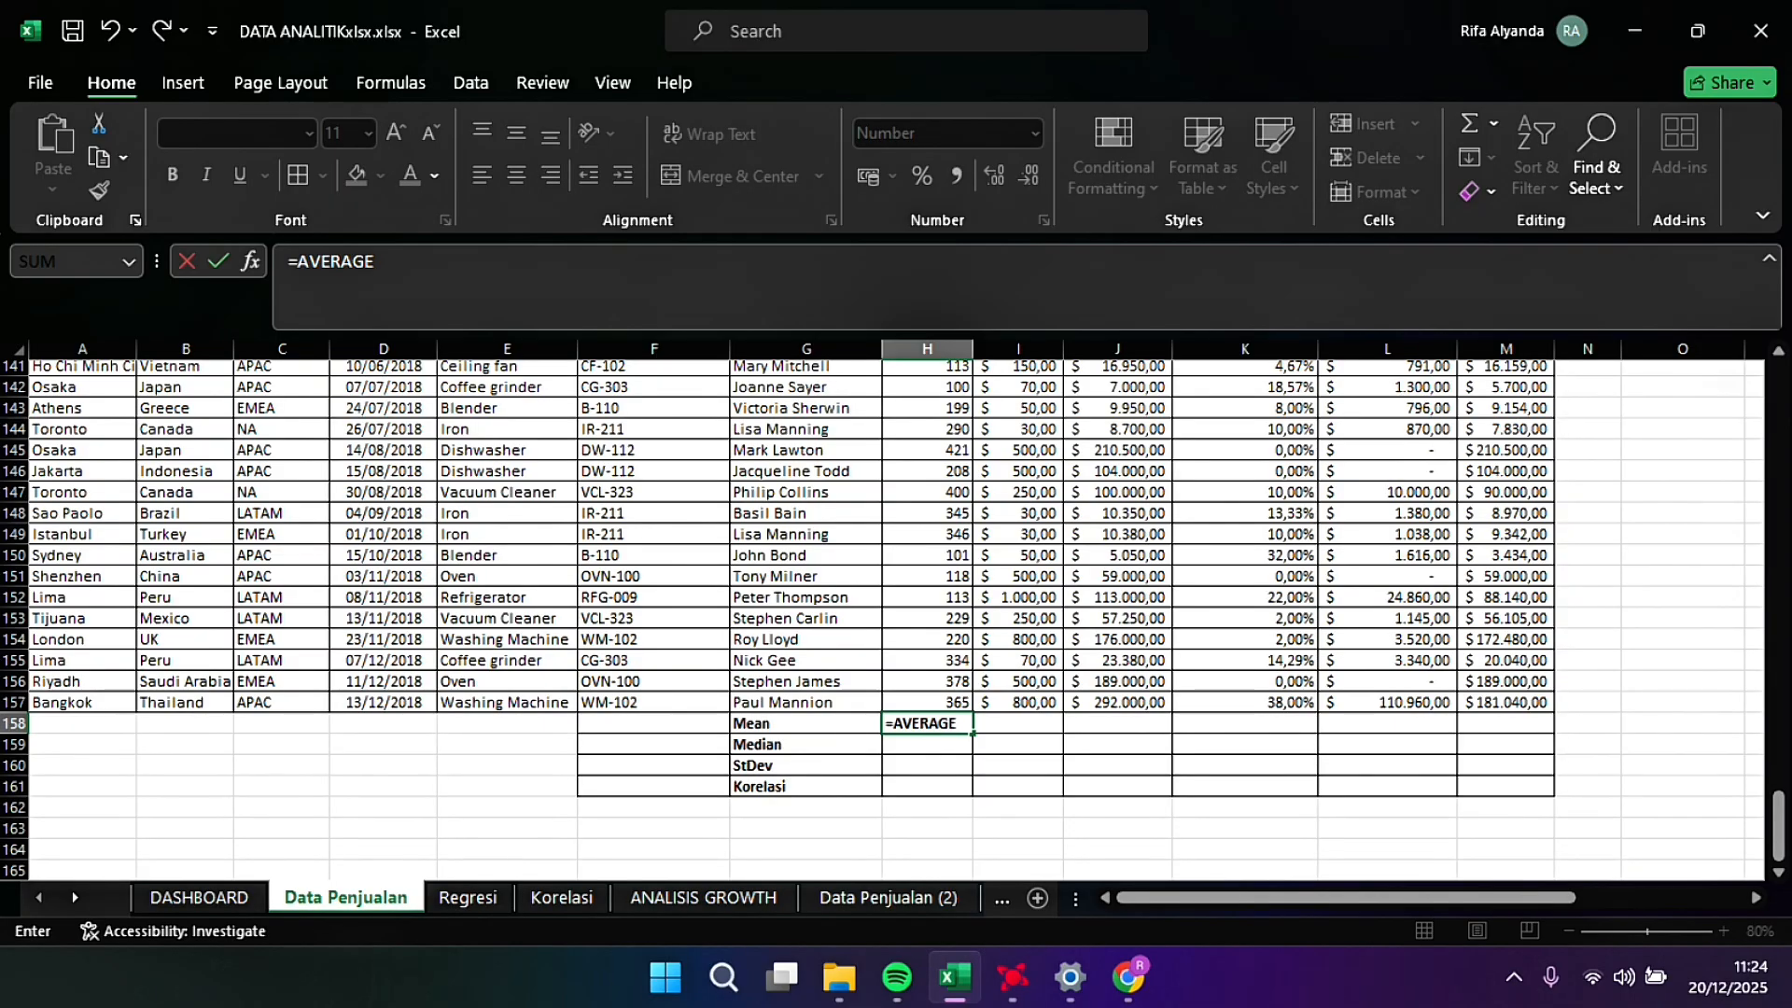
{"action": "type", "text": "("}
{"action": "scroll", "coordinate": [896, 616], "scroll_direction": "up", "scroll_amount": 20}
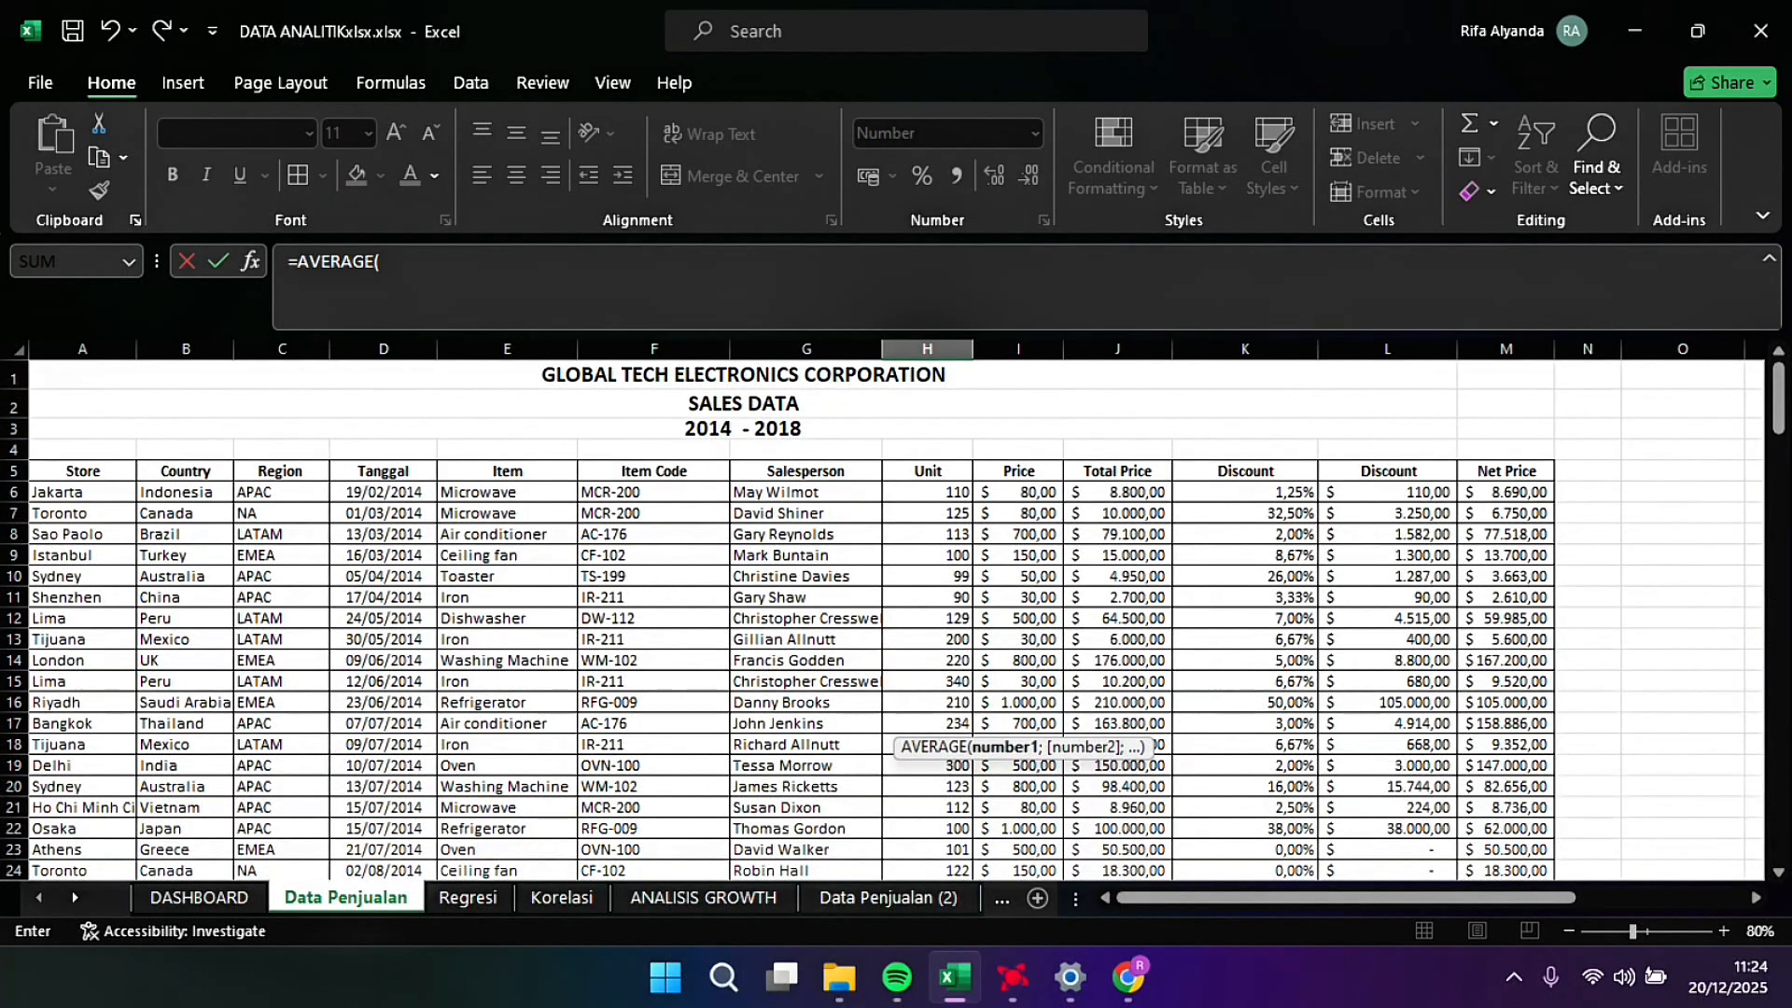
{"action": "left_click", "coordinate": [928, 492]}
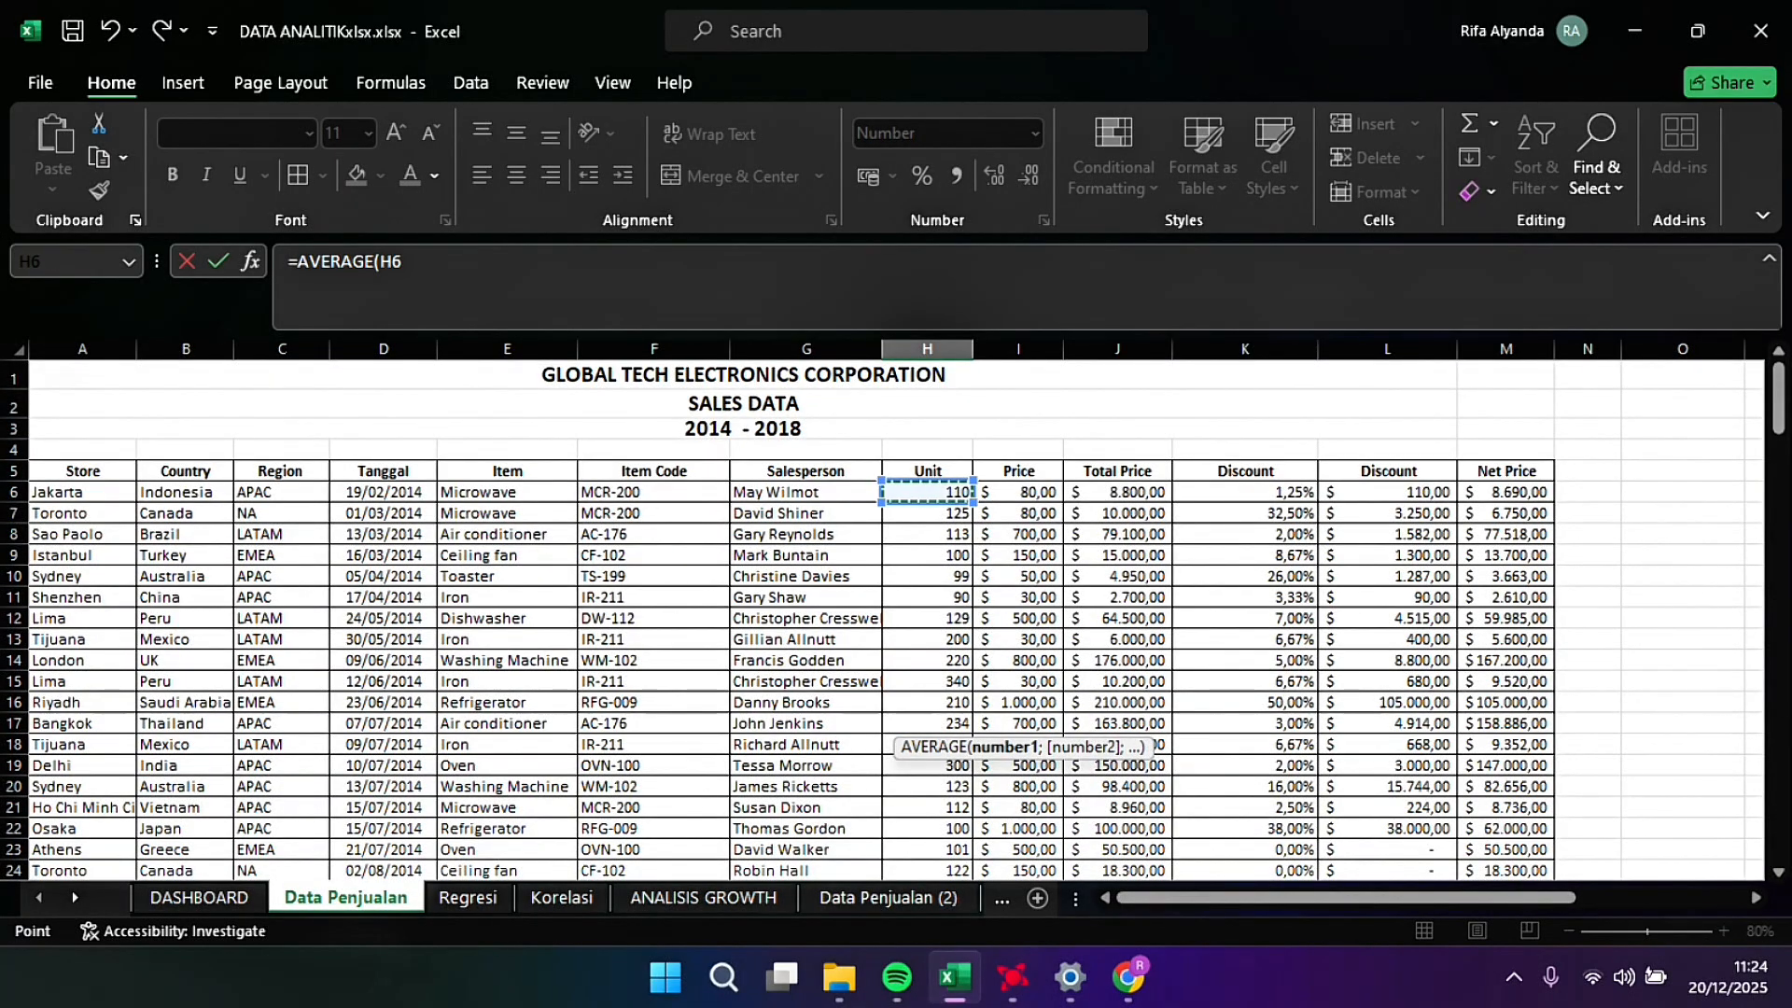
{"action": "key", "text": "ctrl+shift+Down"}
{"action": "scroll", "coordinate": [896, 616], "scroll_direction": "down", "scroll_amount": 5}
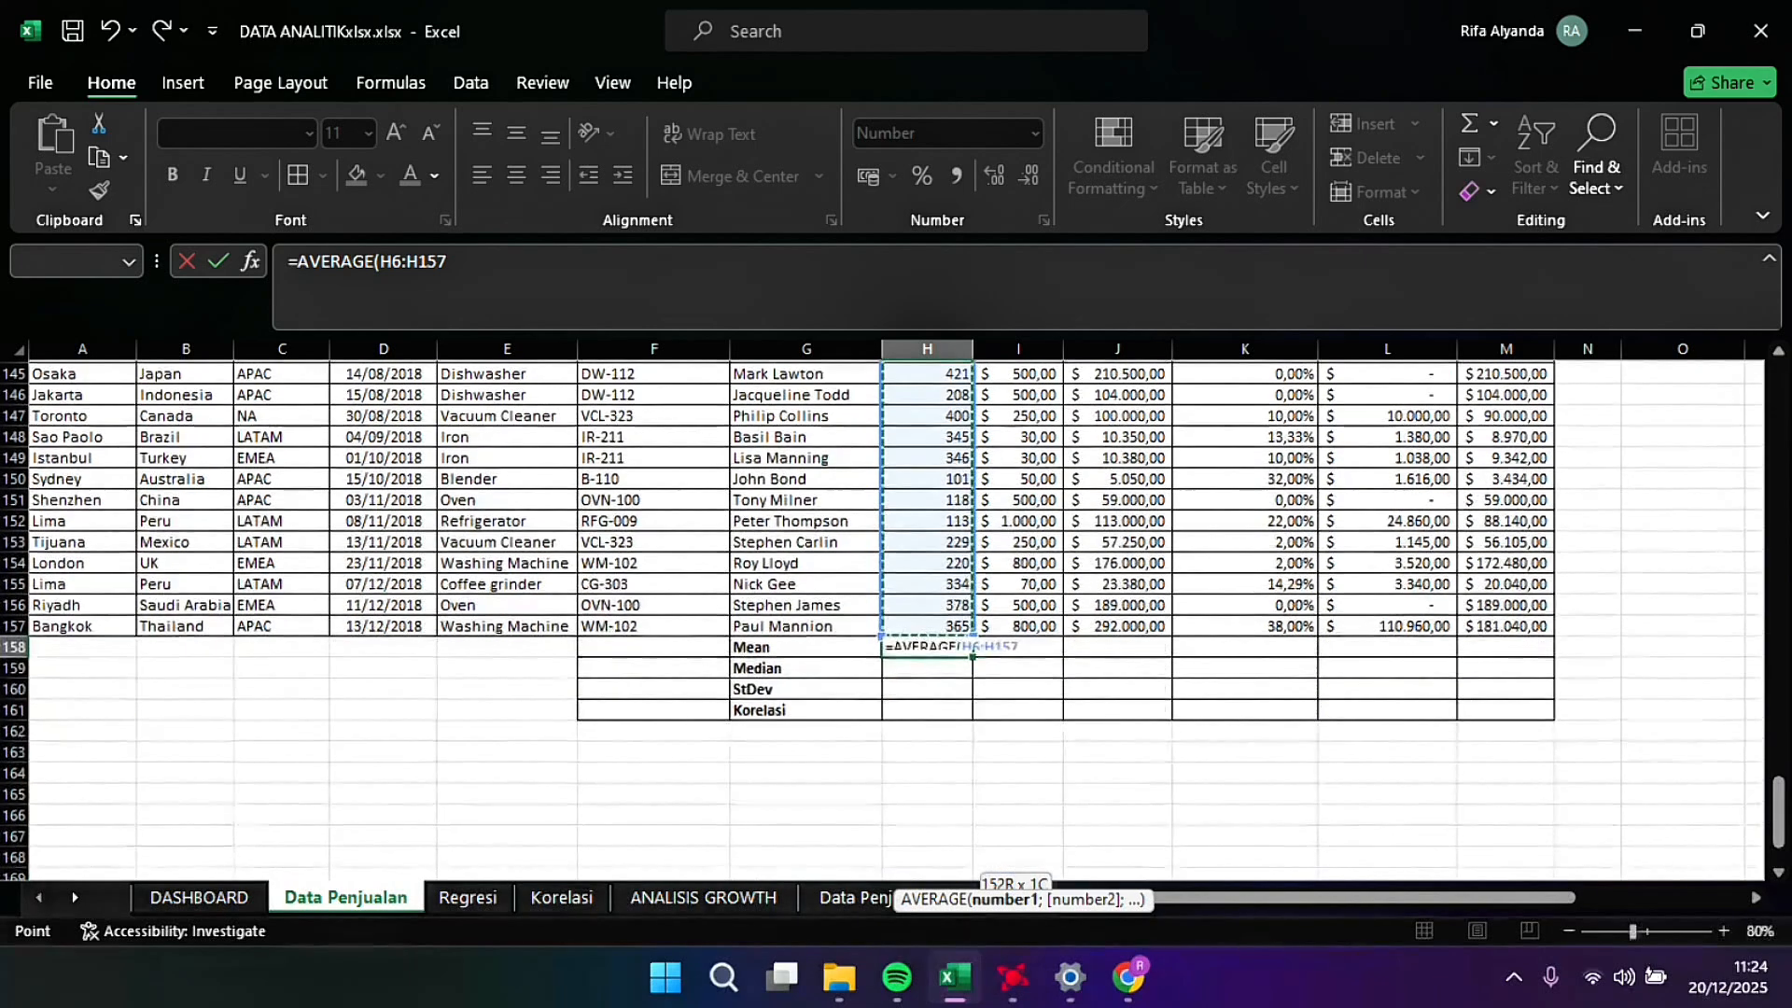
{"action": "scroll", "coordinate": [896, 616], "scroll_direction": "up", "scroll_amount": 1}
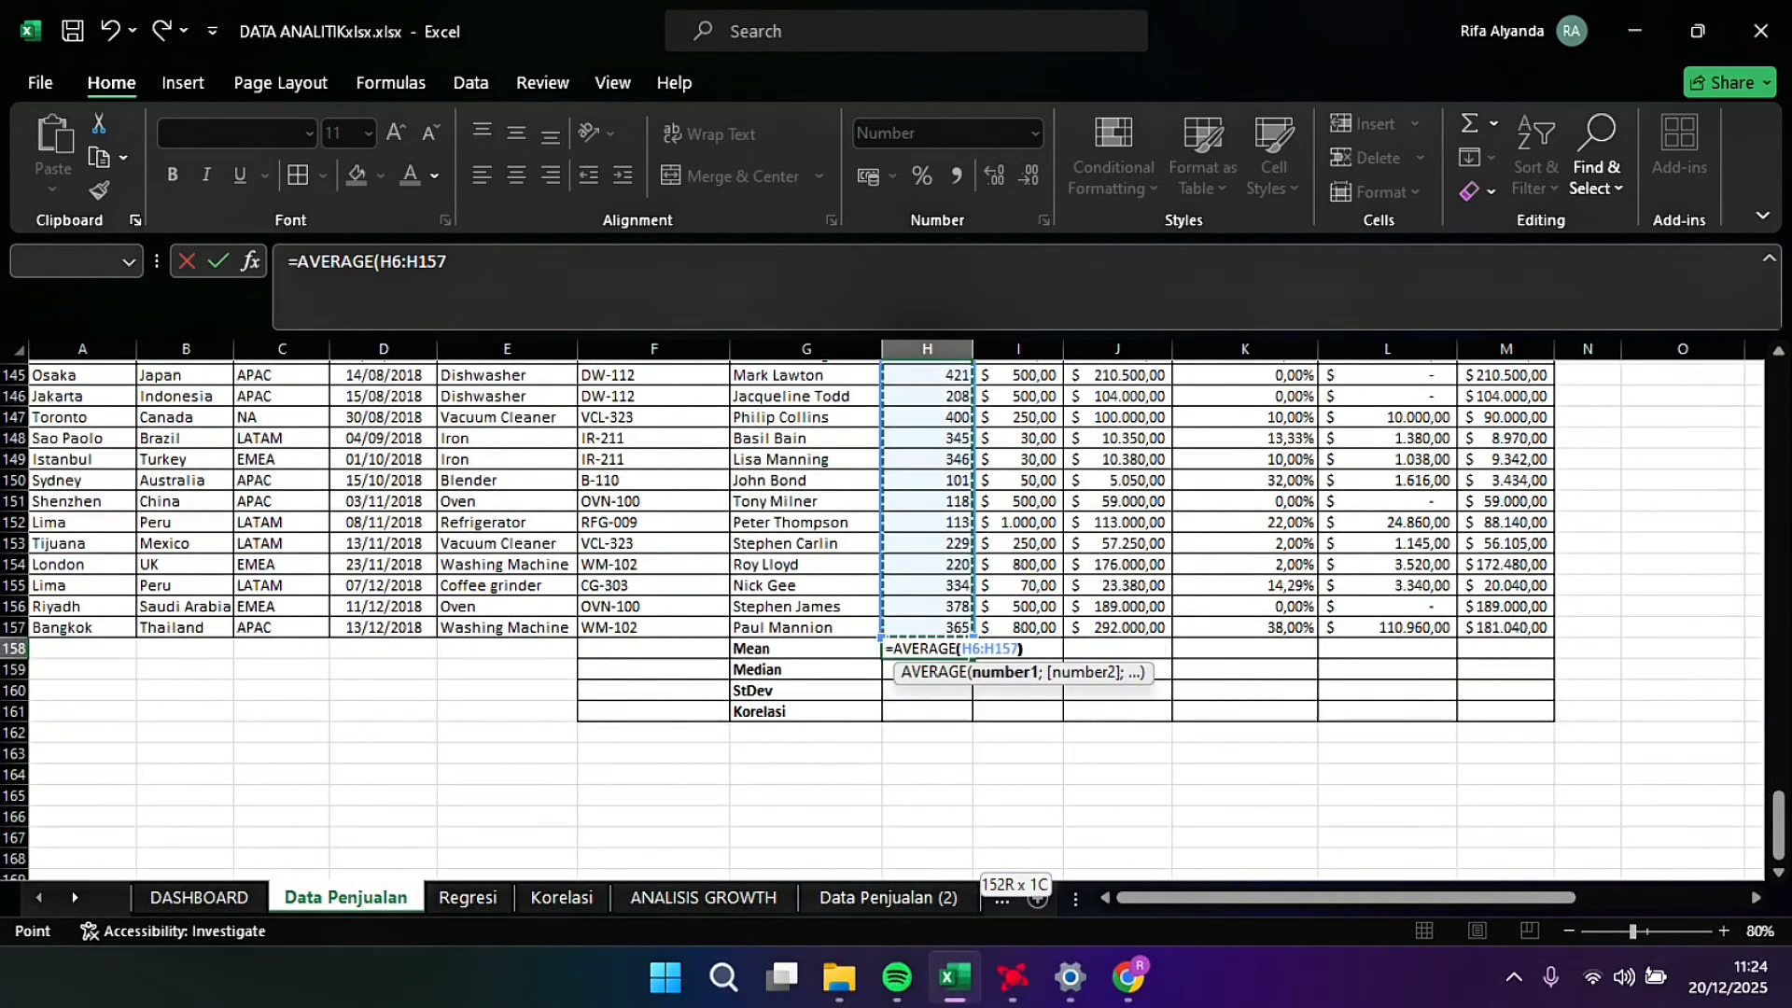
{"action": "type", "text": ")"}
{"action": "key", "text": "Return"}
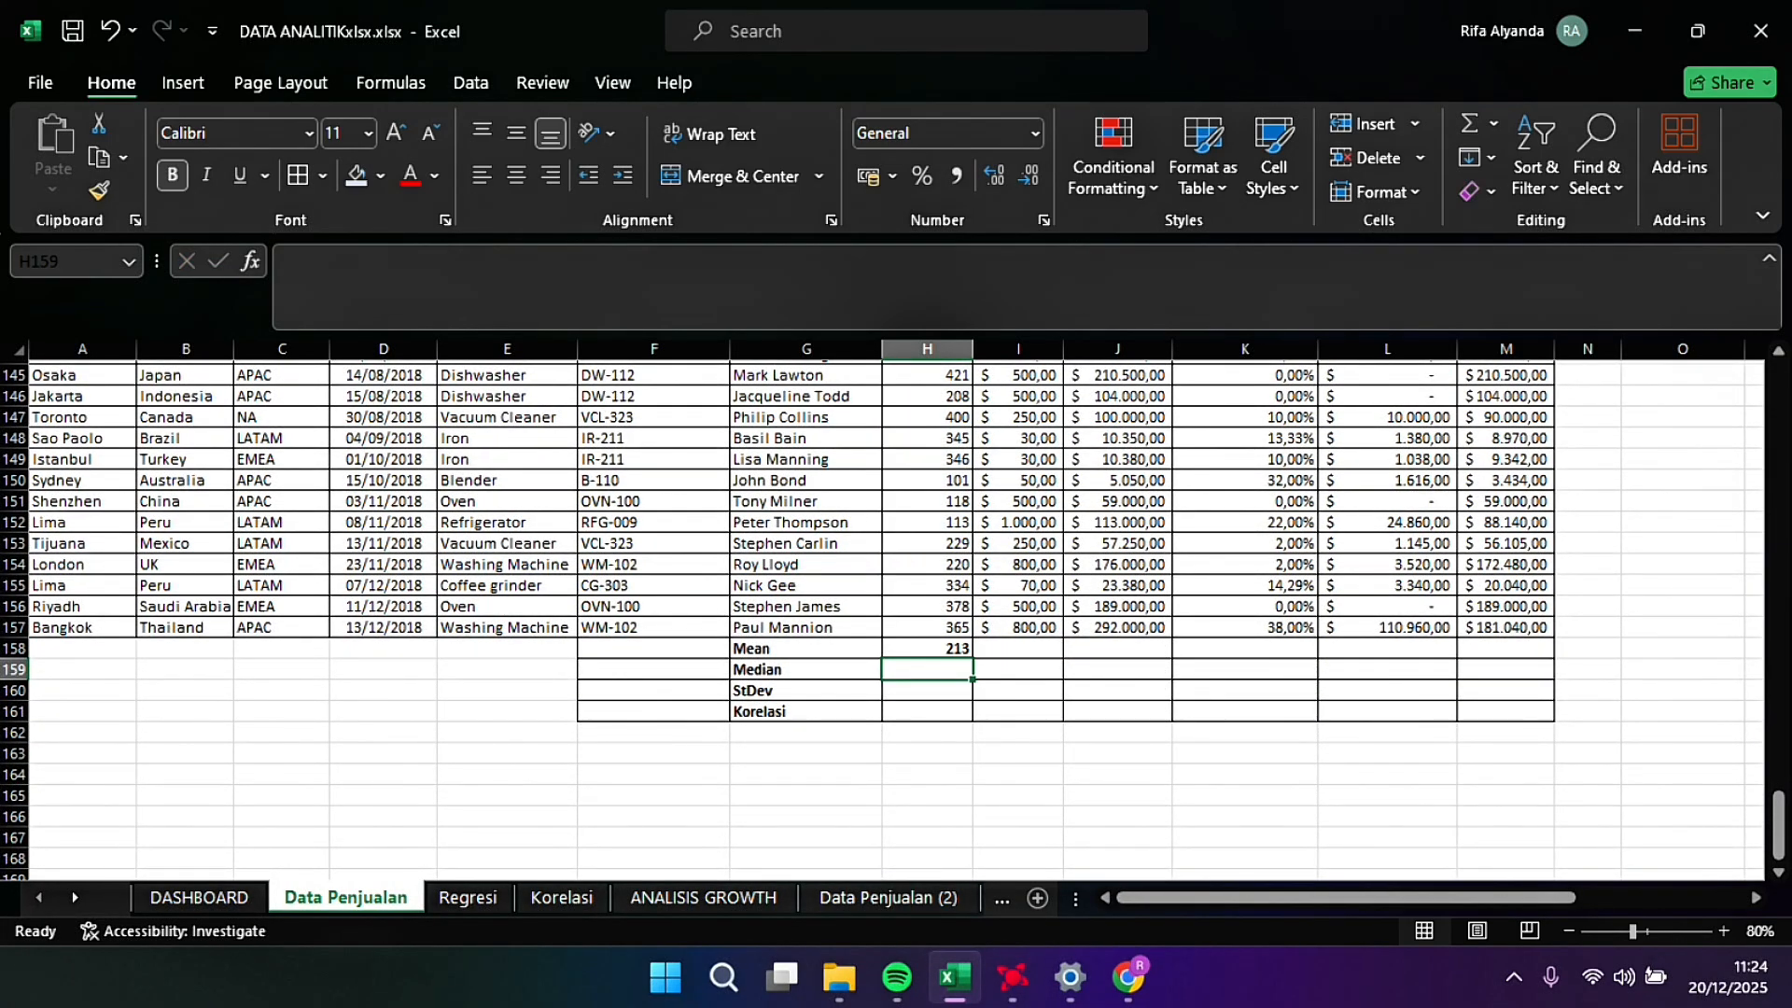
{"action": "left_click", "coordinate": [927, 648]}
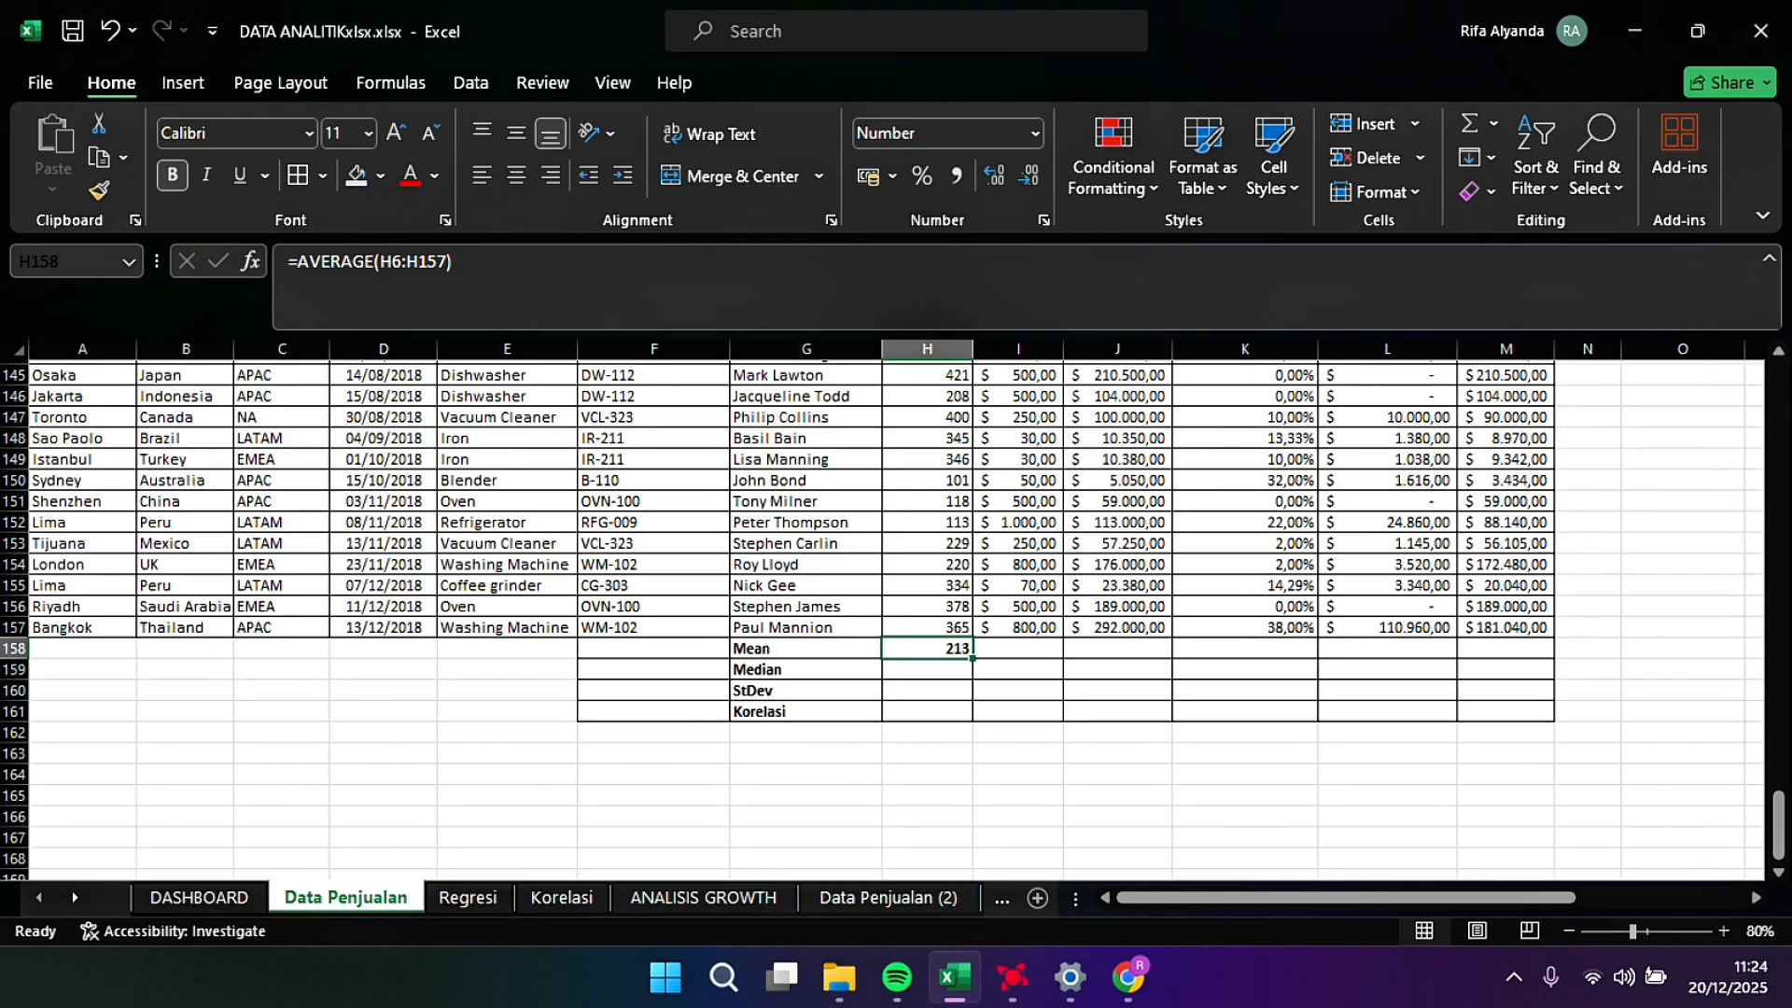
Step: Copy the Unit column's mean formula from H158 into the Net Price mean cell M158
{"action": "key", "text": "ctrl+c"}
{"action": "left_click", "coordinate": [1505, 669]}
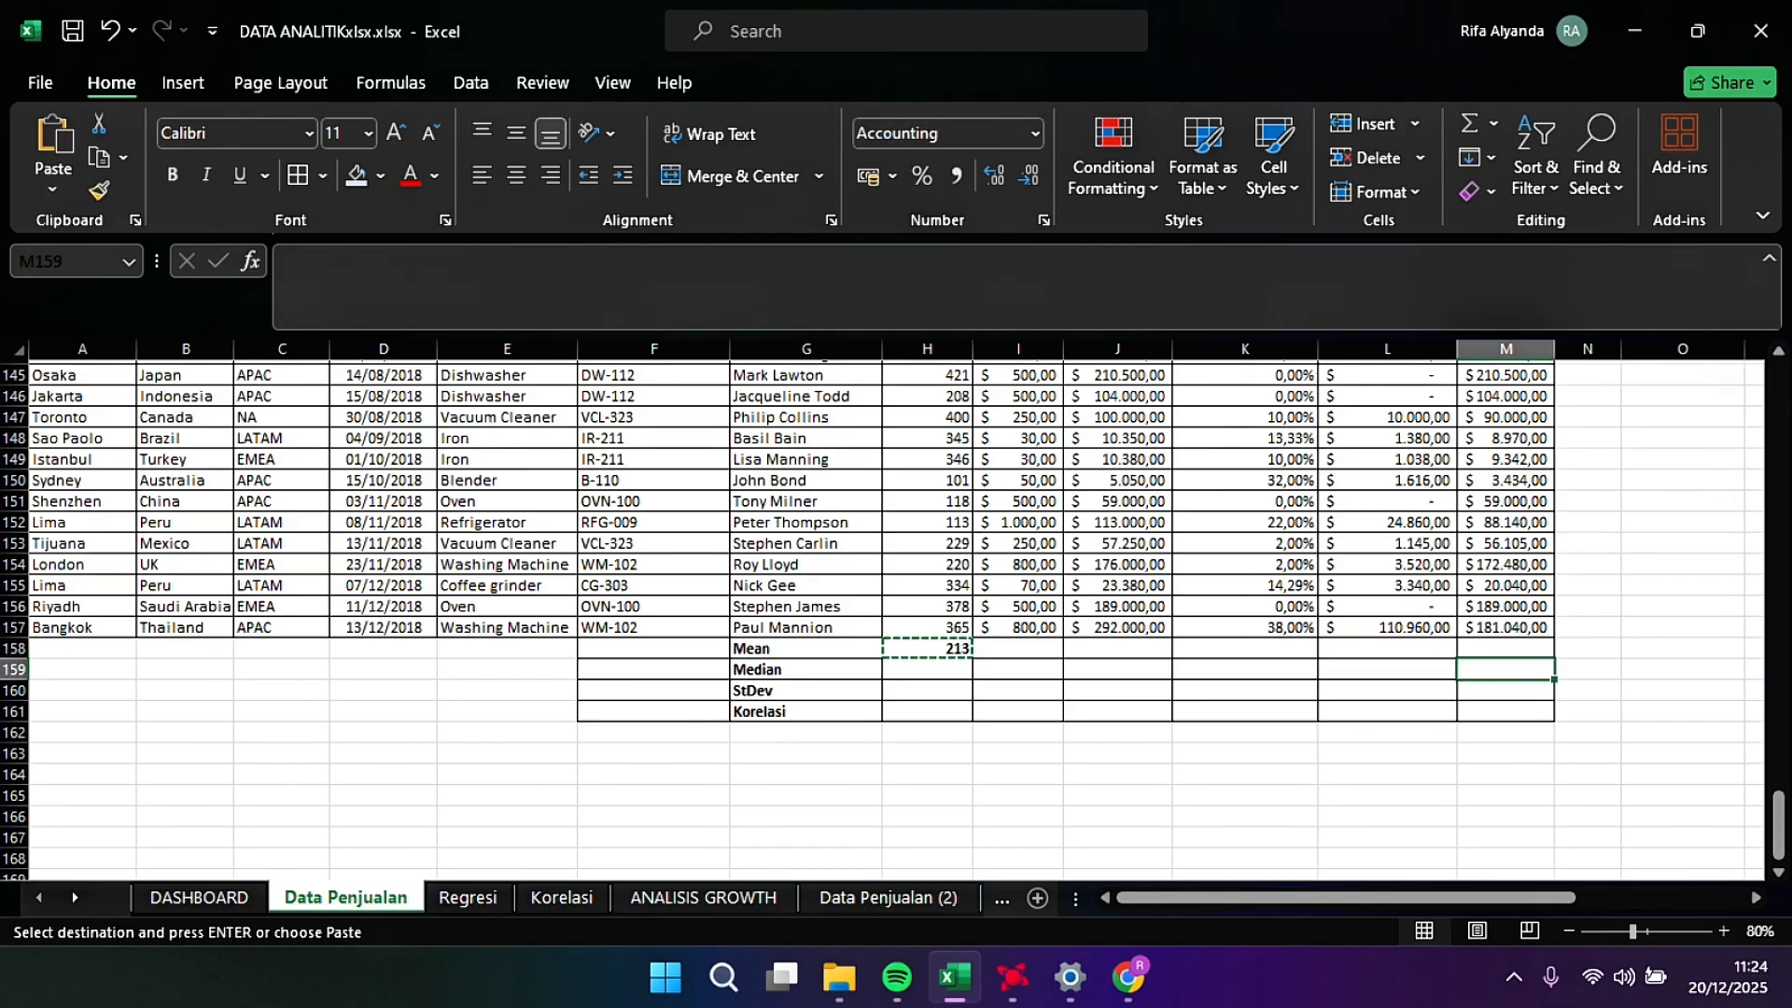
{"action": "left_click", "coordinate": [1484, 648]}
Step: Try to calculate the Net Price mean in M158 with =AVERAGE(M6:M158), then undo the entry
{"action": "type", "text": "=AVE"}
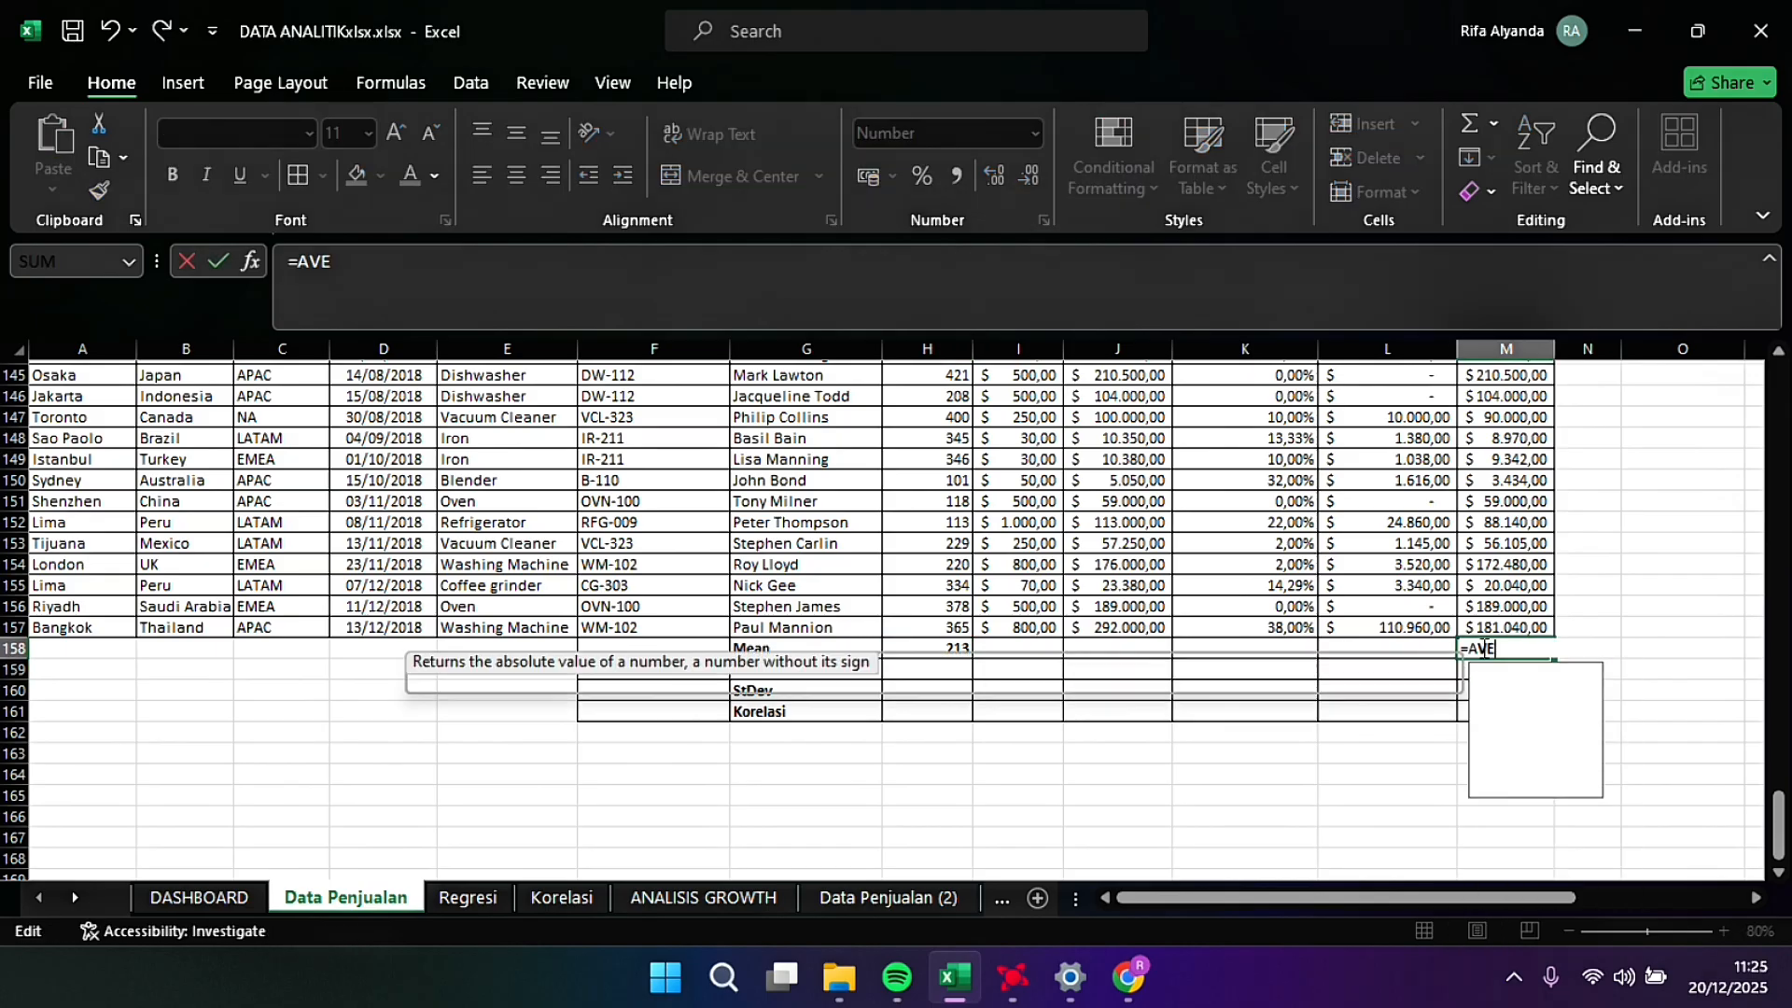
{"action": "type", "text": "F"}
{"action": "key", "text": "BackSpace"}
{"action": "type", "text": "RAG"}
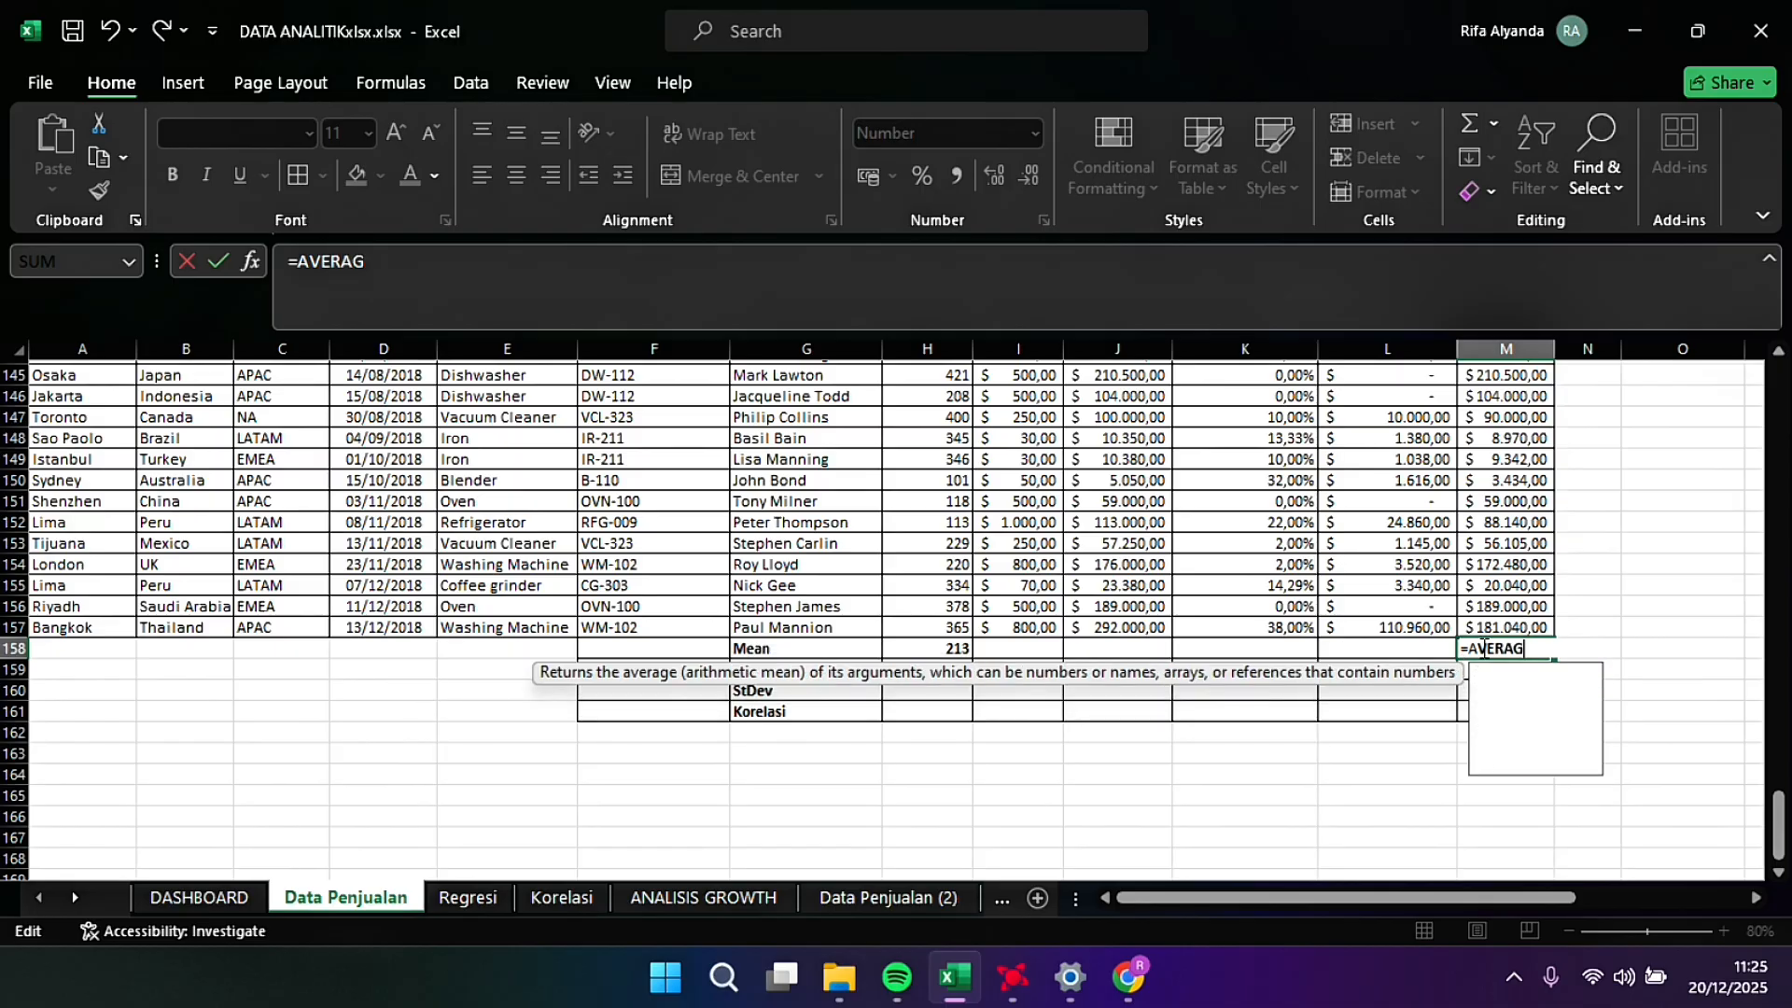
{"action": "type", "text": "E("}
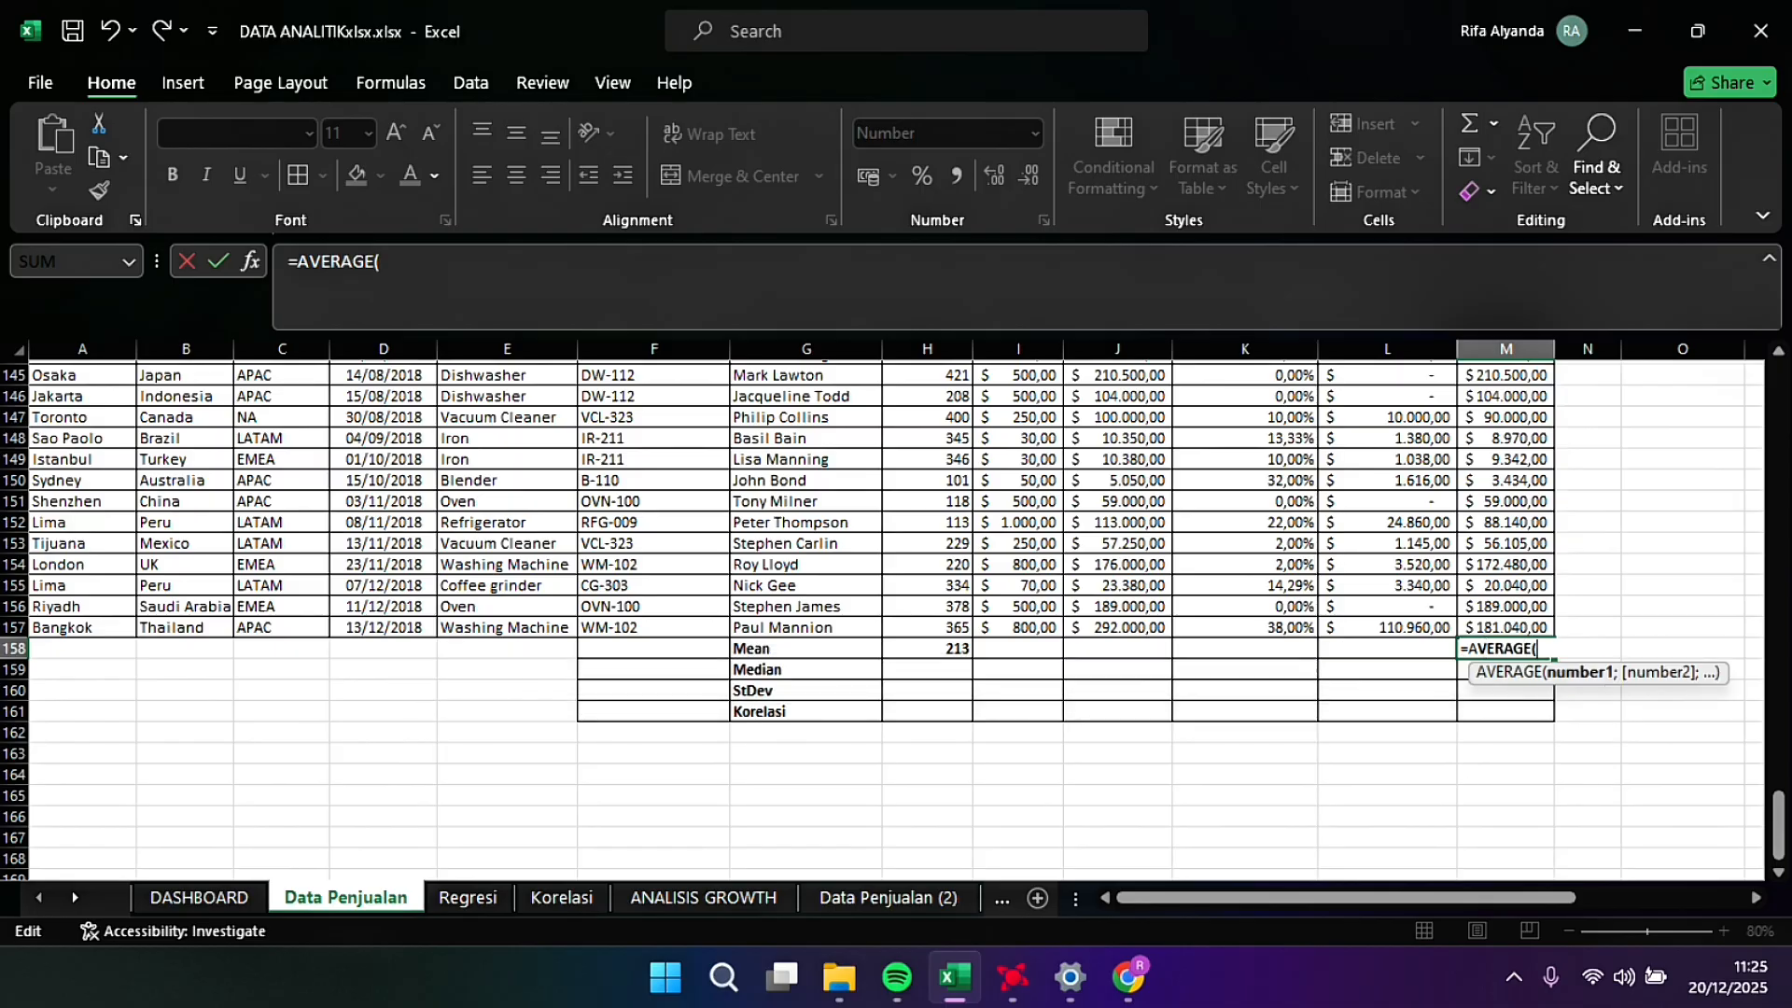
{"action": "scroll", "coordinate": [887, 616], "scroll_direction": "up", "scroll_amount": 20}
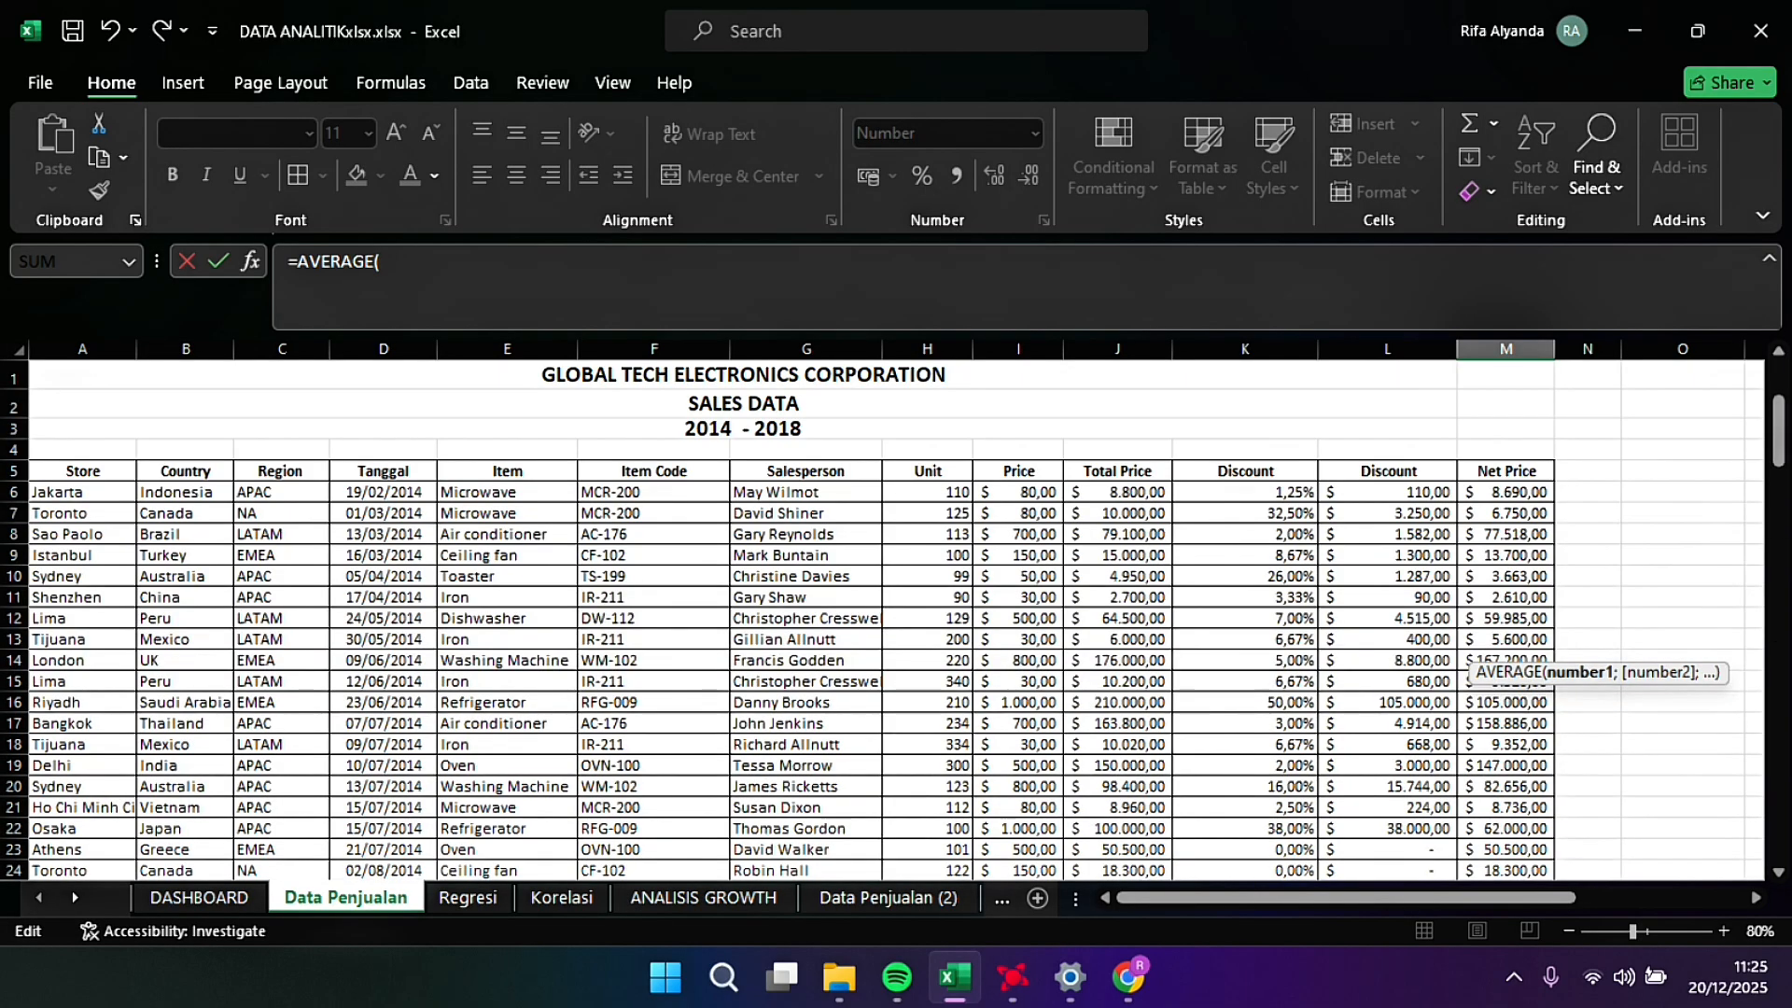
{"action": "left_click", "coordinate": [1506, 492]}
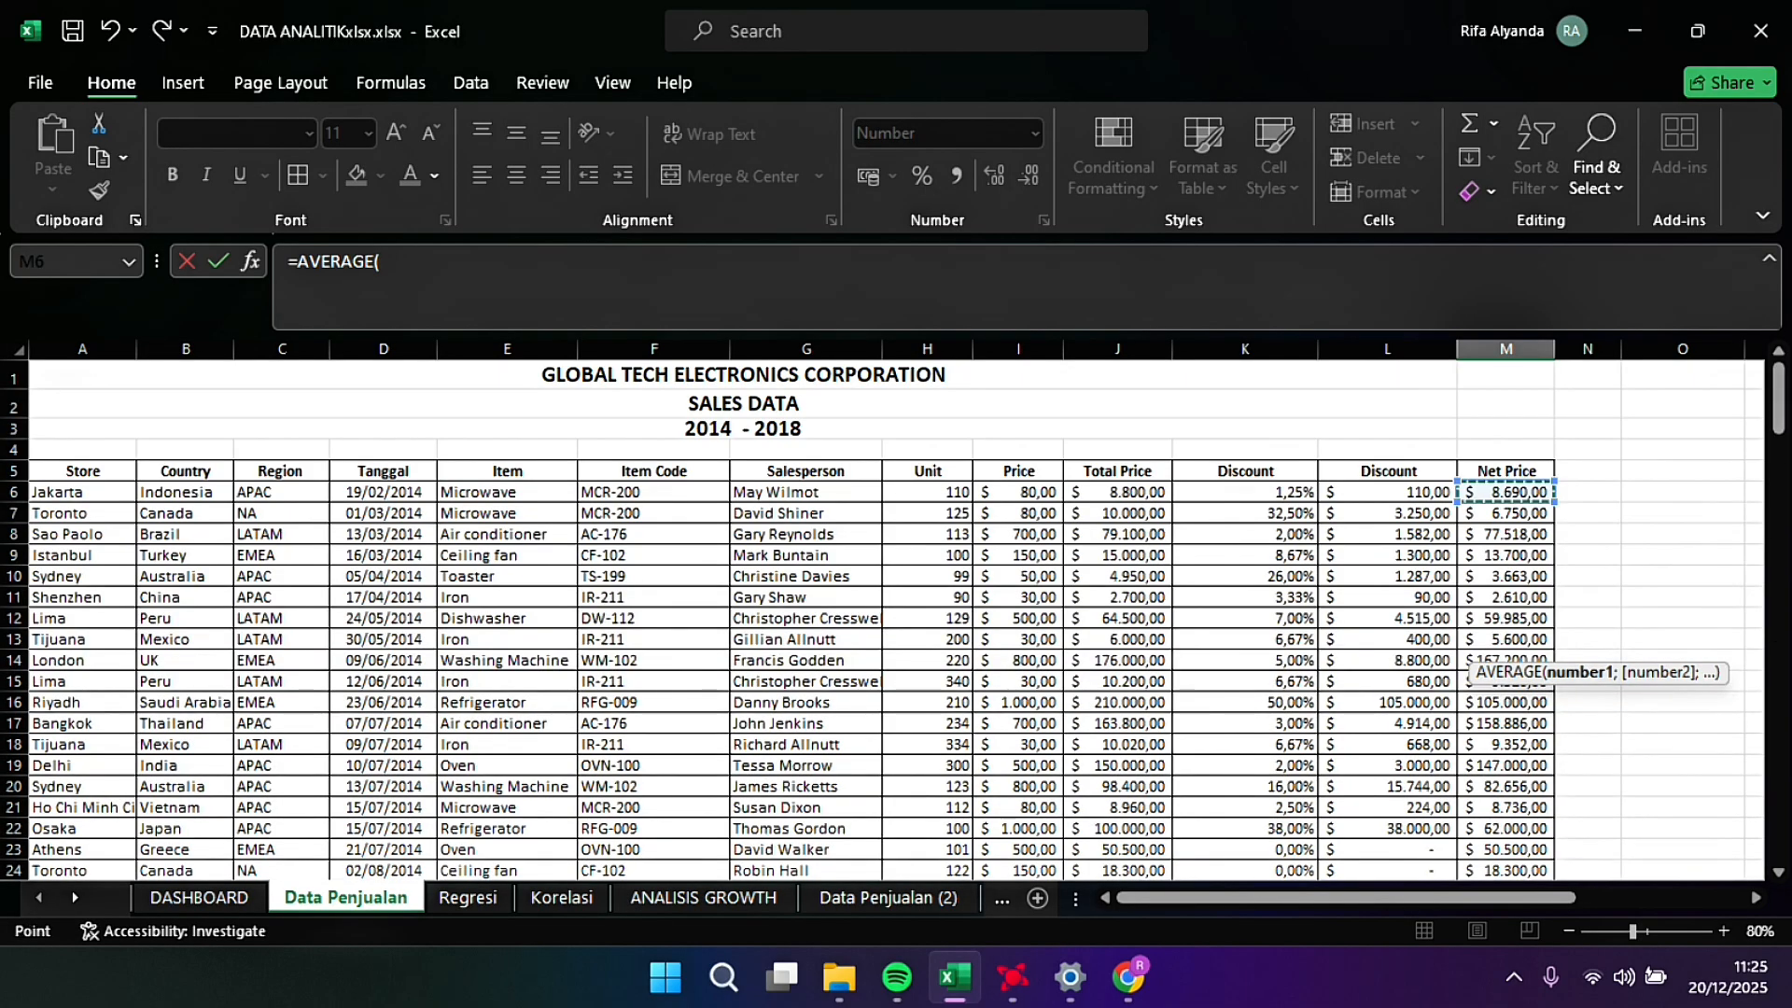
{"action": "key", "text": "ctrl+shift+Down"}
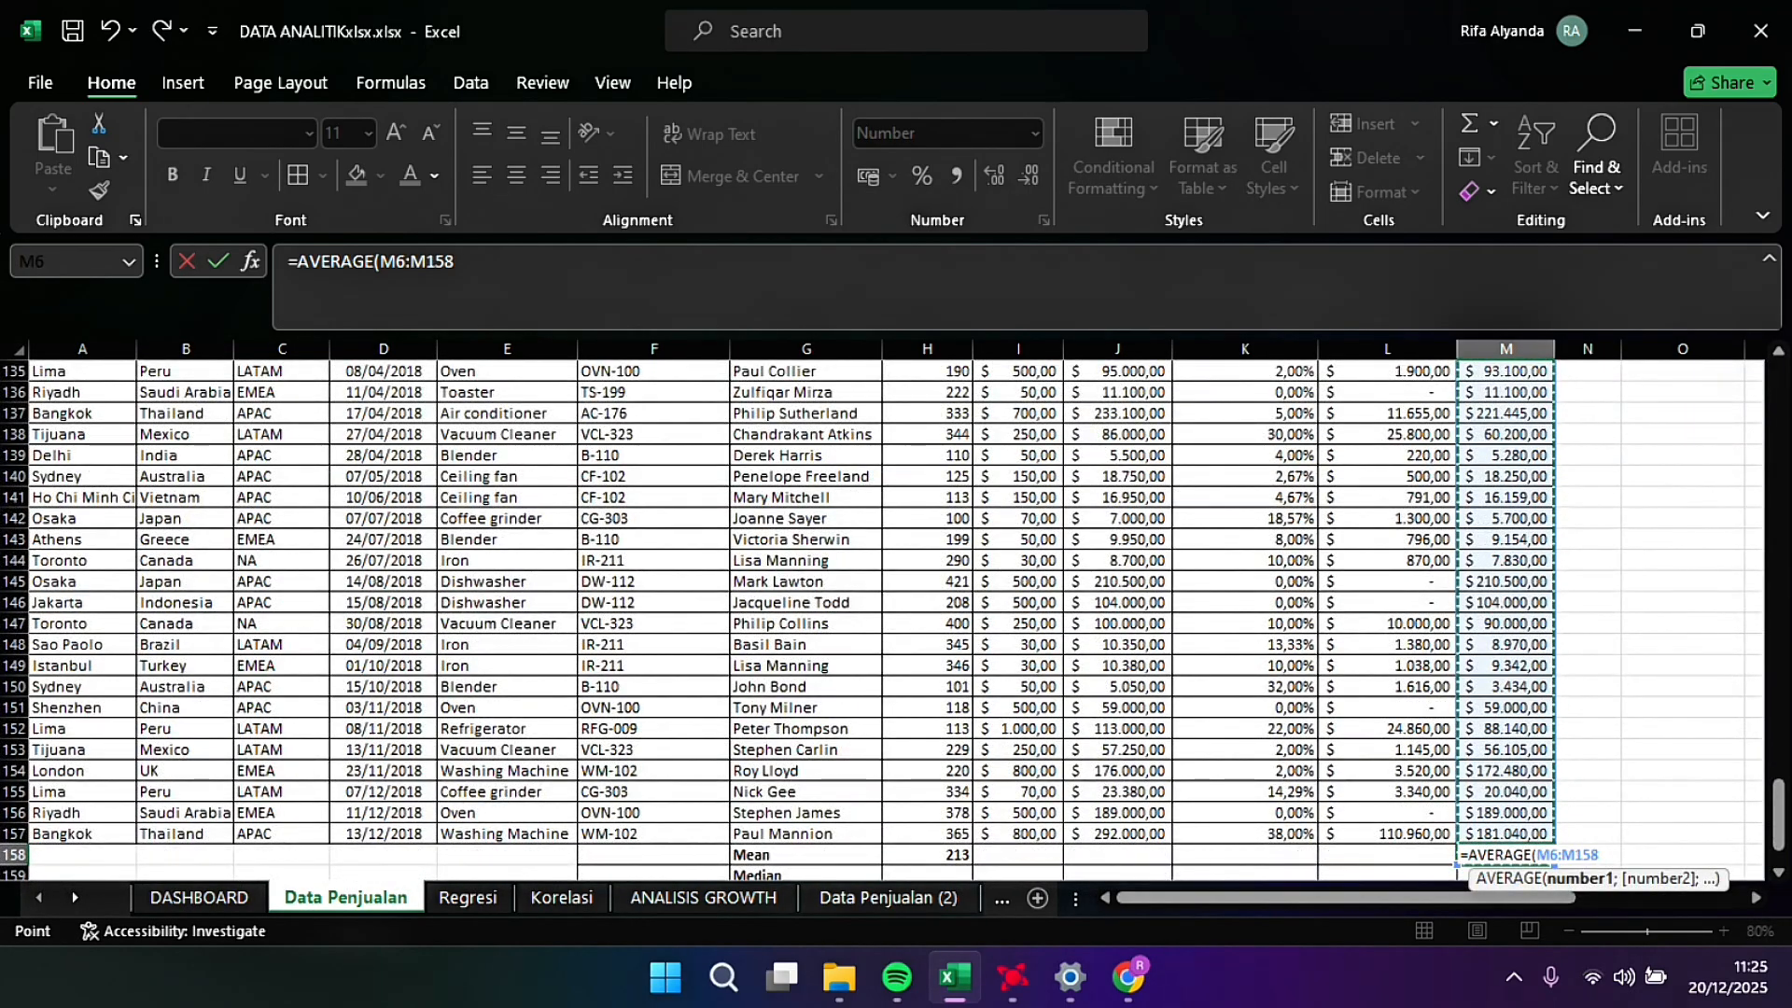
{"action": "type", "text": ")"}
{"action": "key", "text": "Return"}
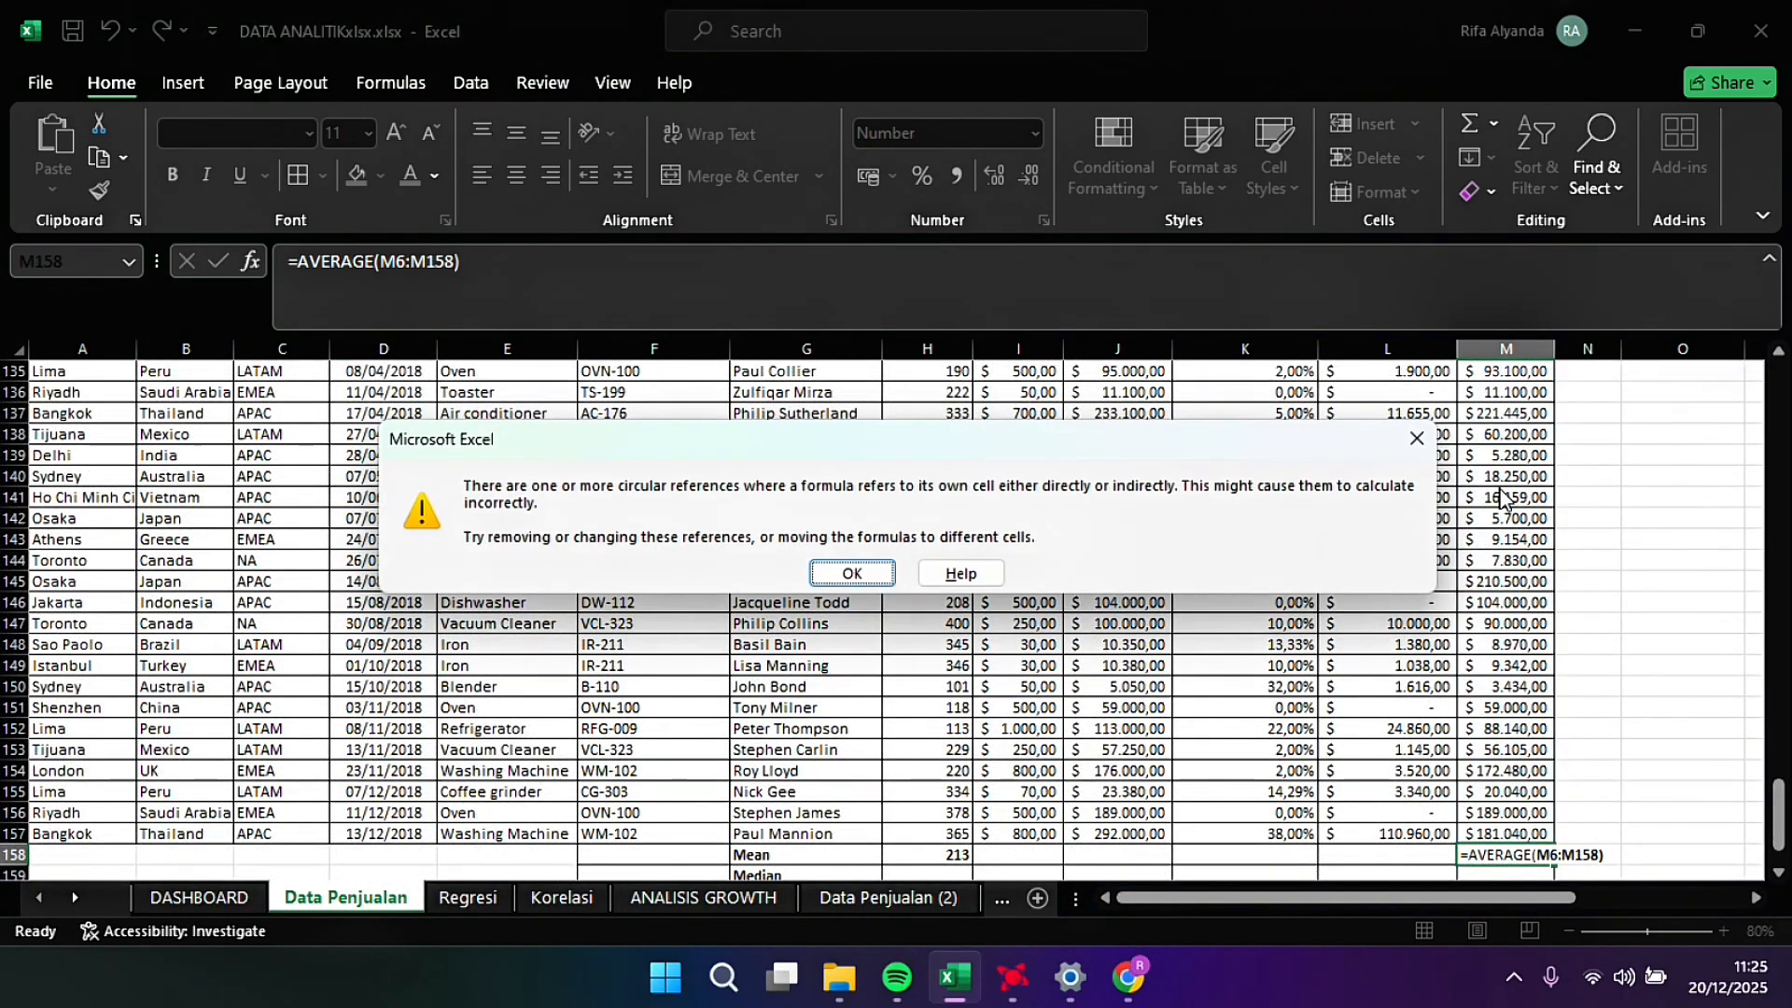
{"action": "left_click", "coordinate": [852, 573]}
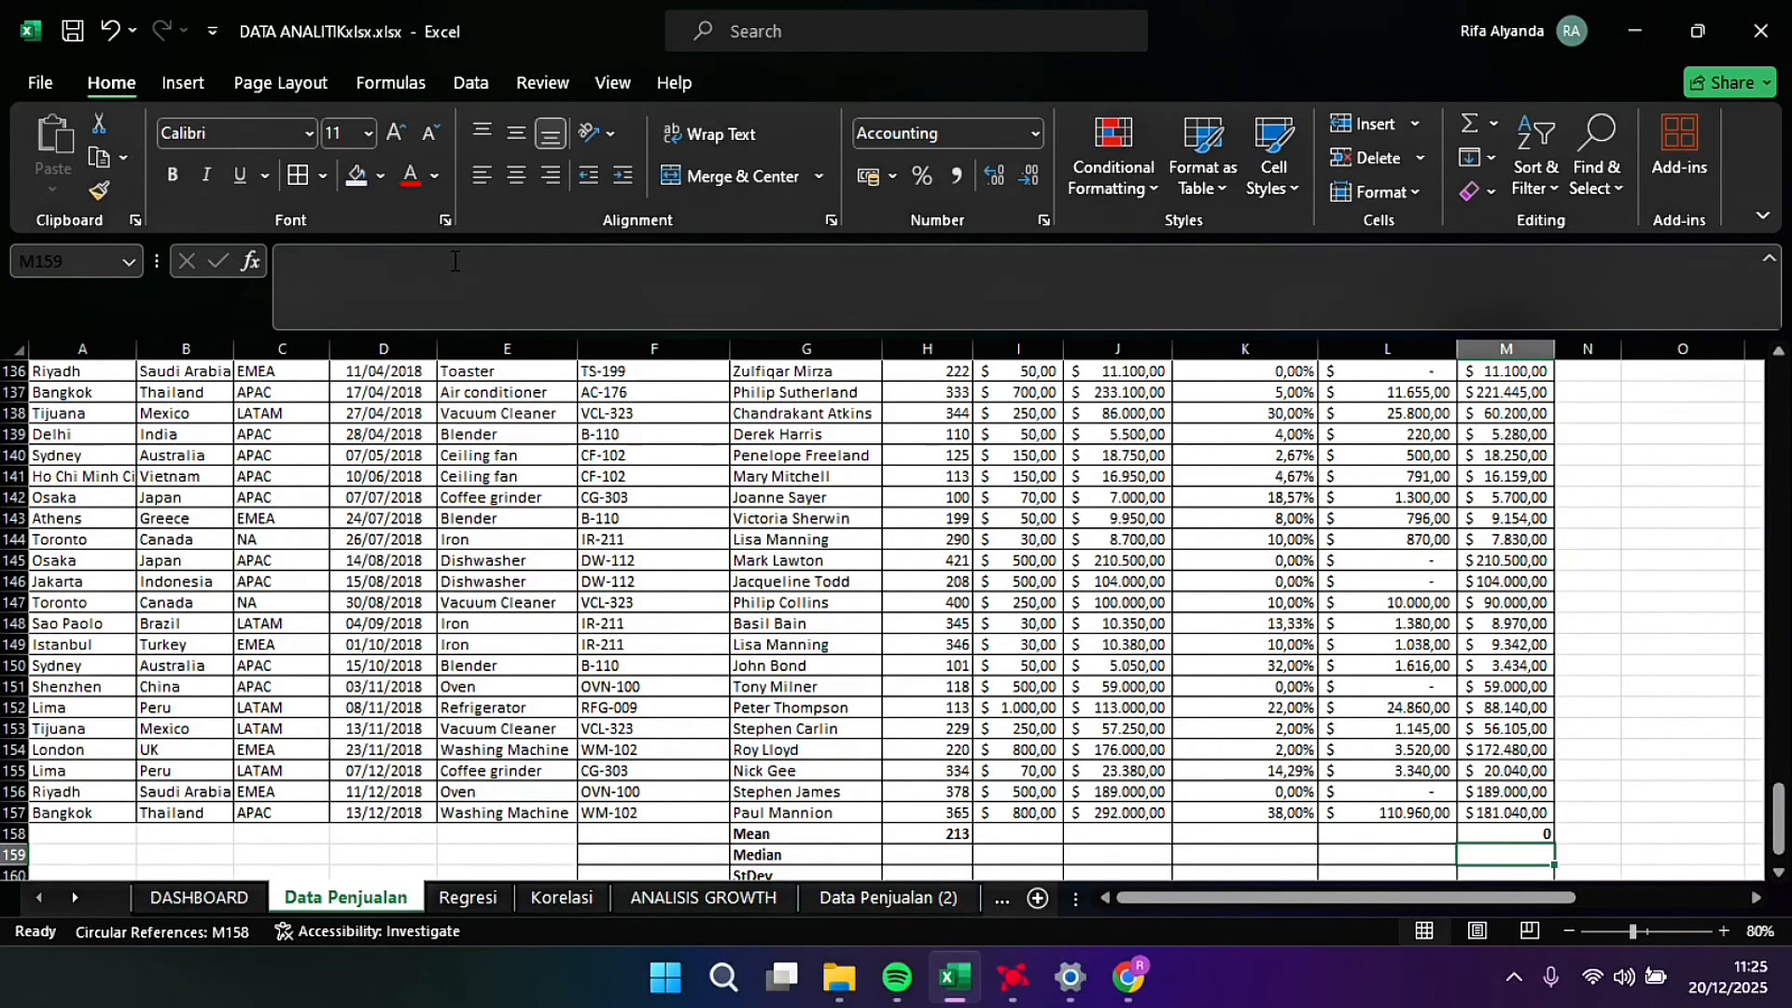
{"action": "left_click", "coordinate": [1506, 833]}
{"action": "key", "text": "ctrl+z"}
Step: Calculate the Unit column's median in H159 with =MEDIAN(H6:H158)
{"action": "scroll", "coordinate": [933, 607], "scroll_direction": "down", "scroll_amount": 6}
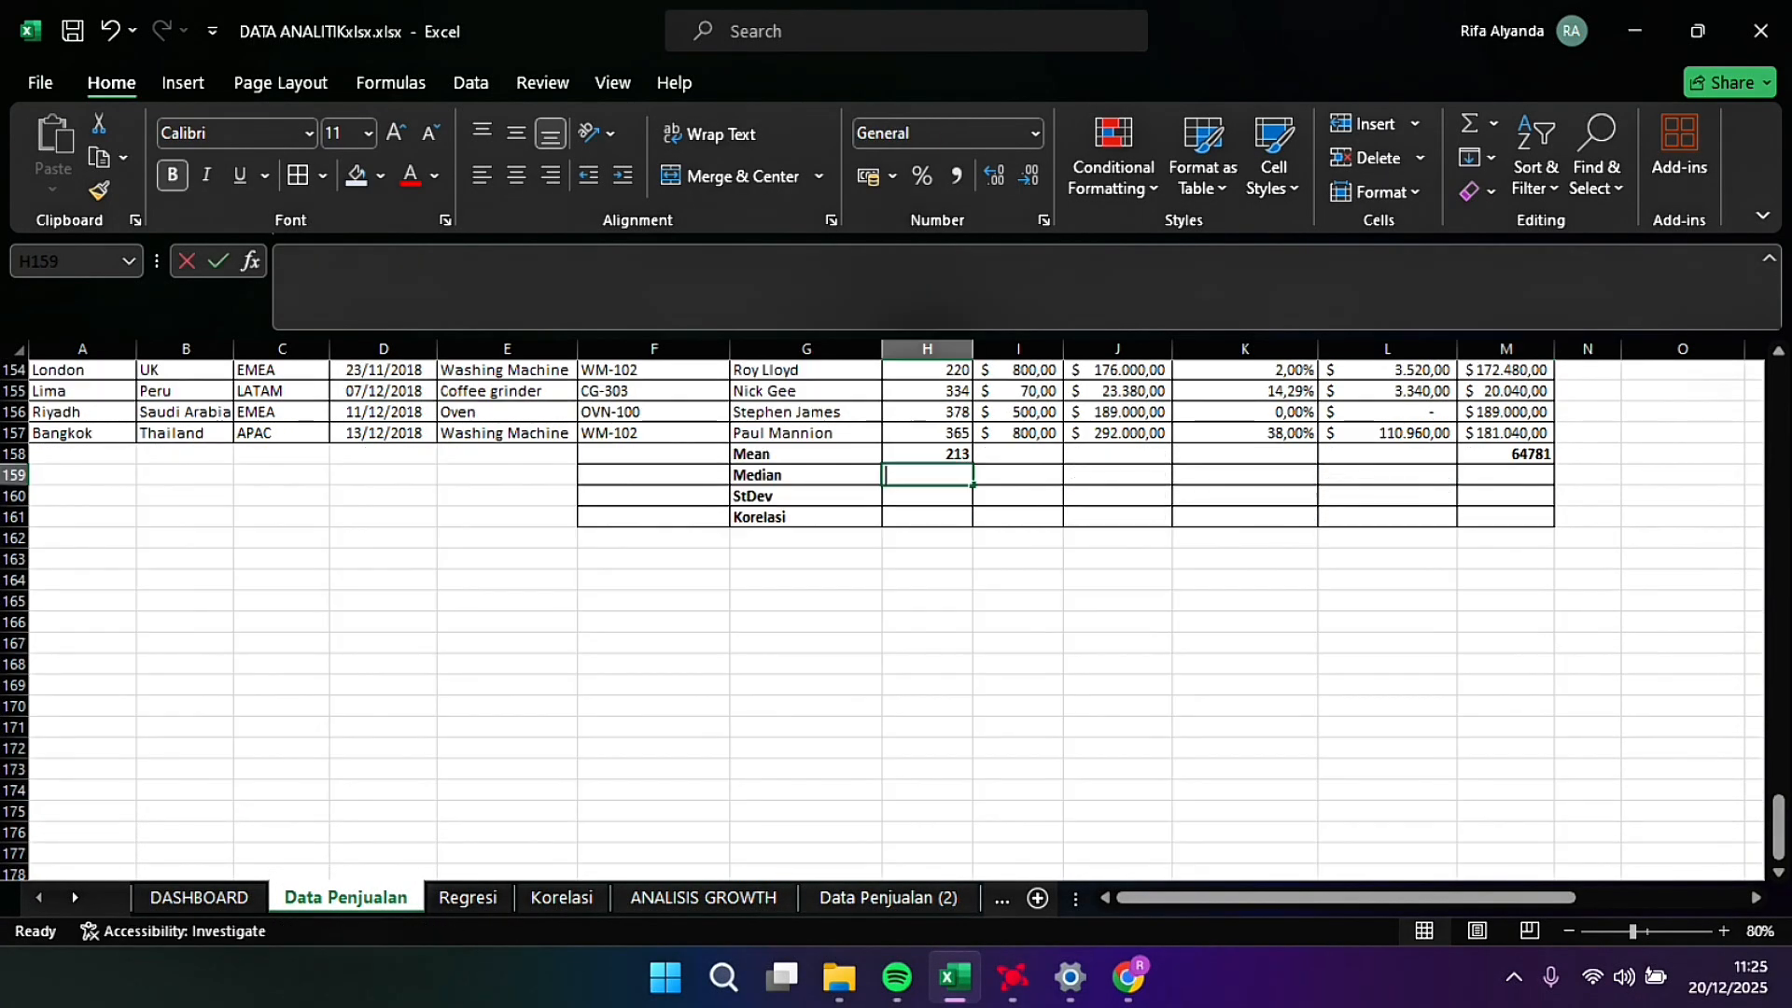
{"action": "left_click", "coordinate": [927, 474]}
{"action": "type", "text": "=MEDIAN"}
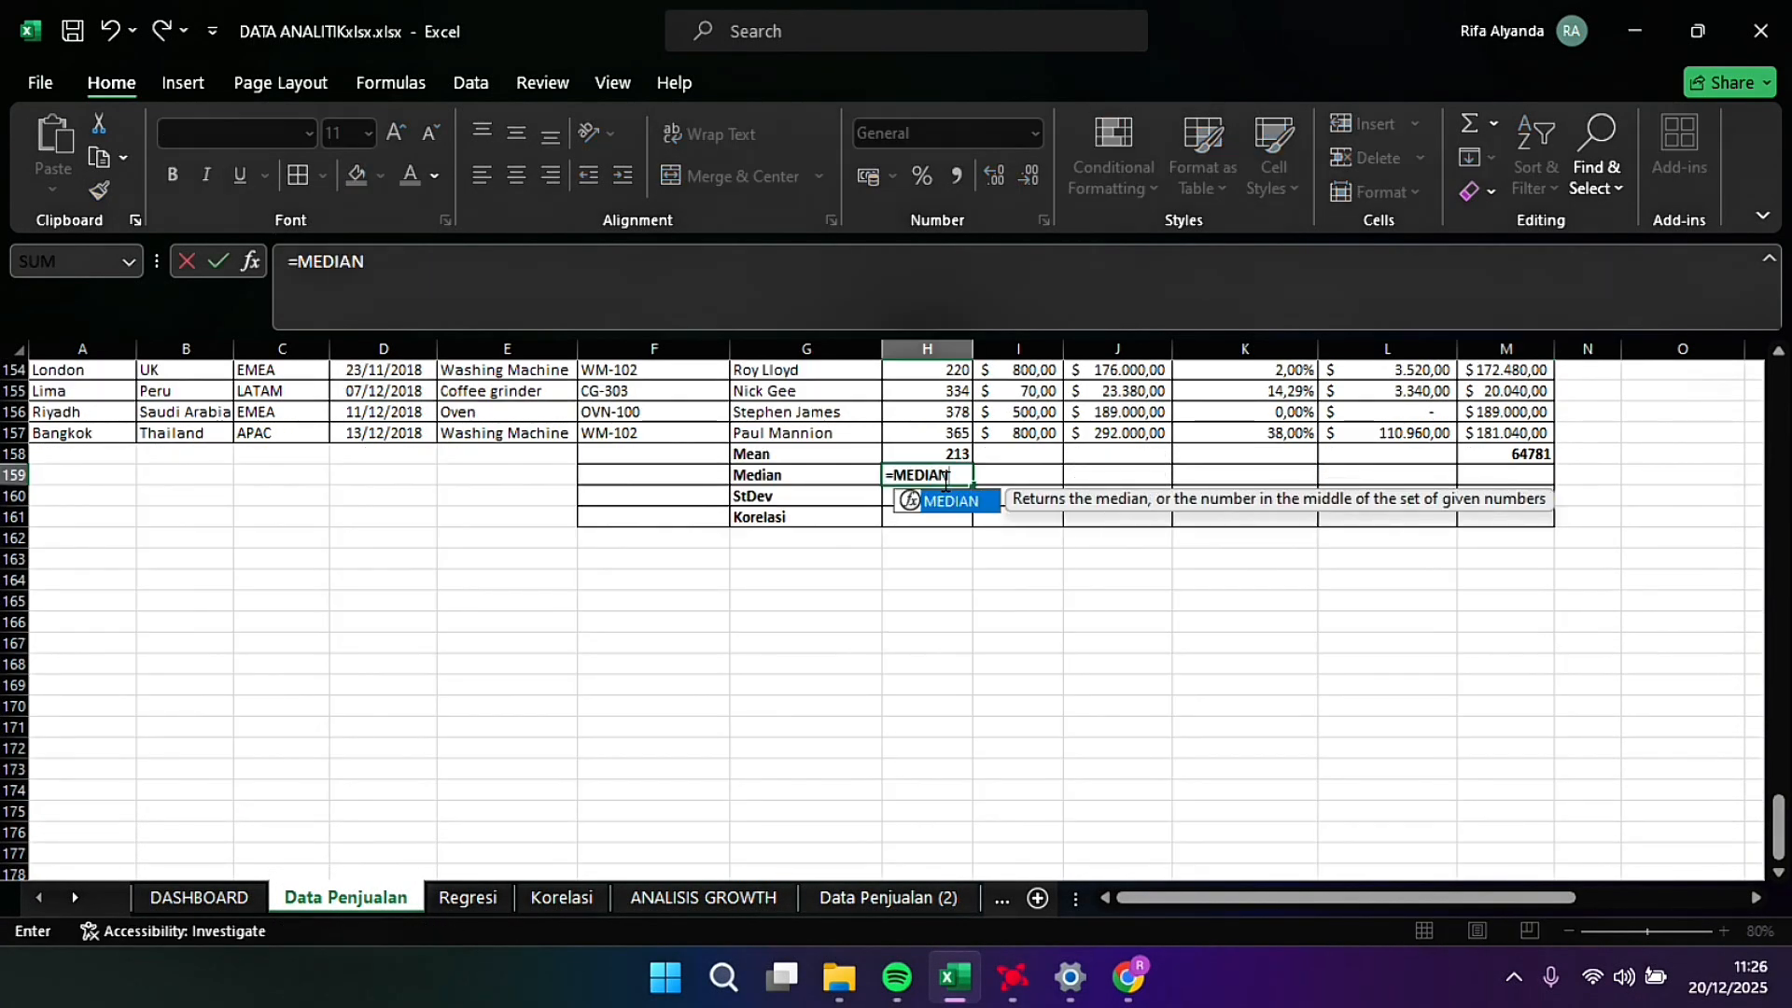
{"action": "type", "text": "("}
{"action": "scroll", "coordinate": [945, 480], "scroll_direction": "up", "scroll_amount": 9}
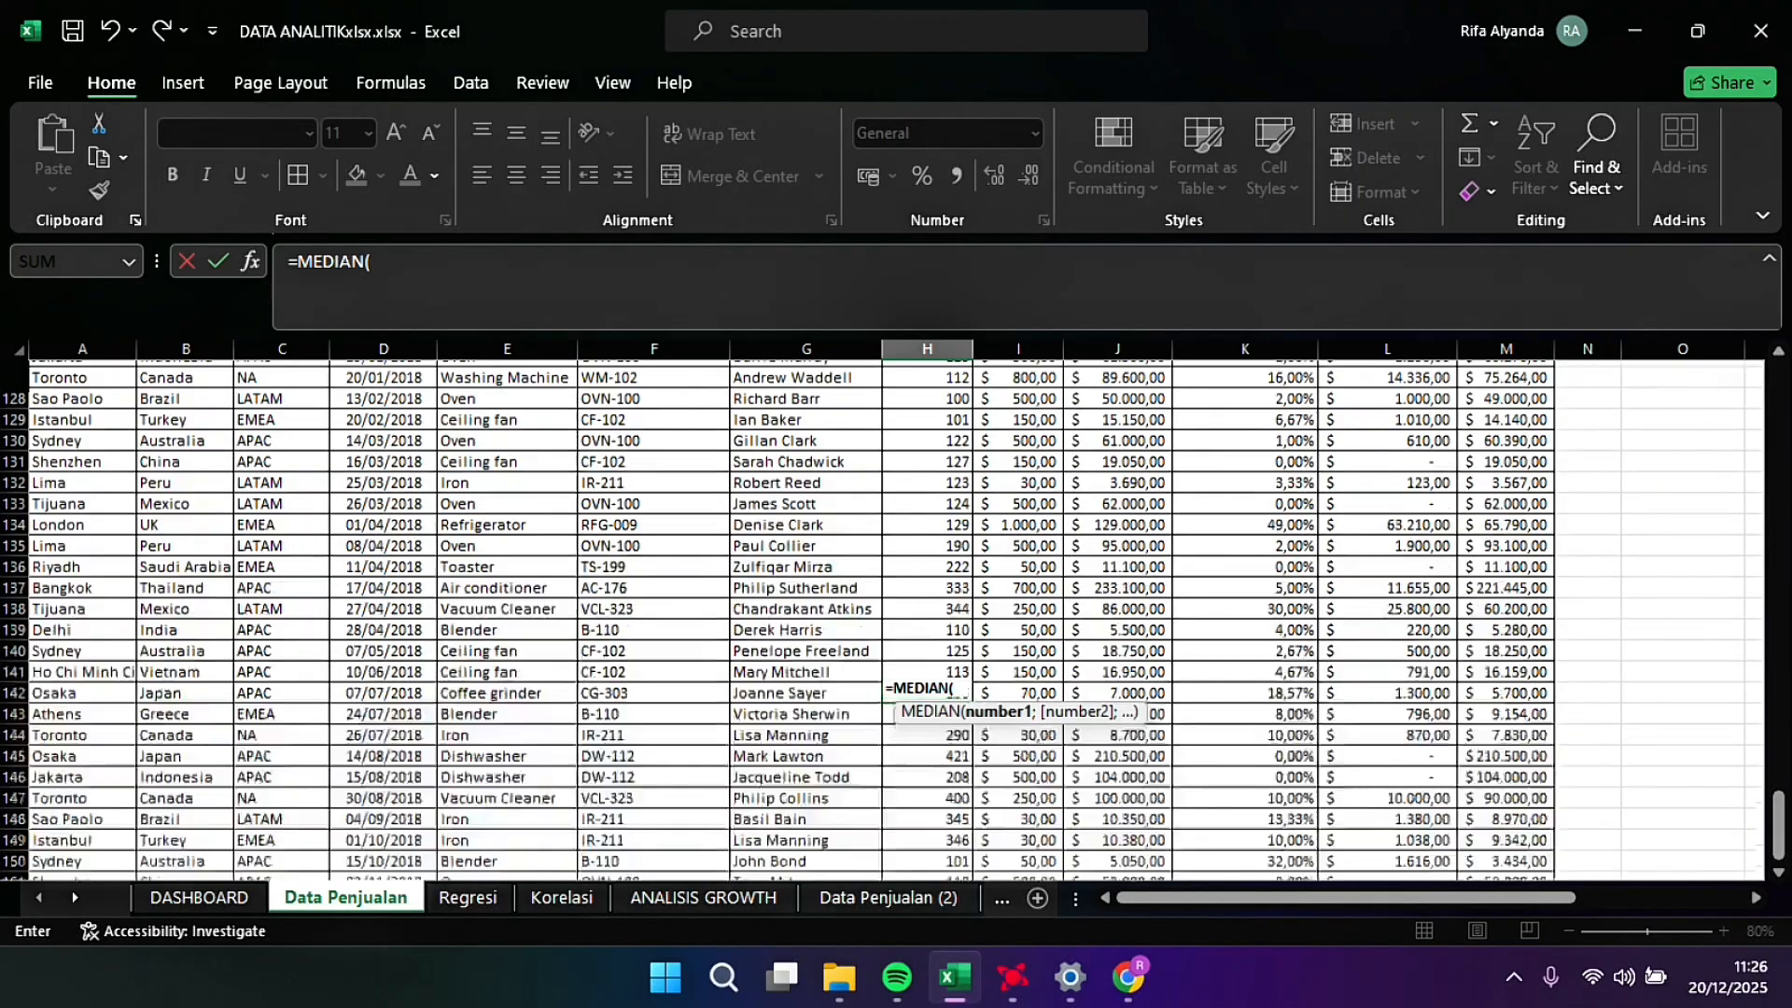
{"action": "scroll", "coordinate": [886, 616], "scroll_direction": "up", "scroll_amount": 20}
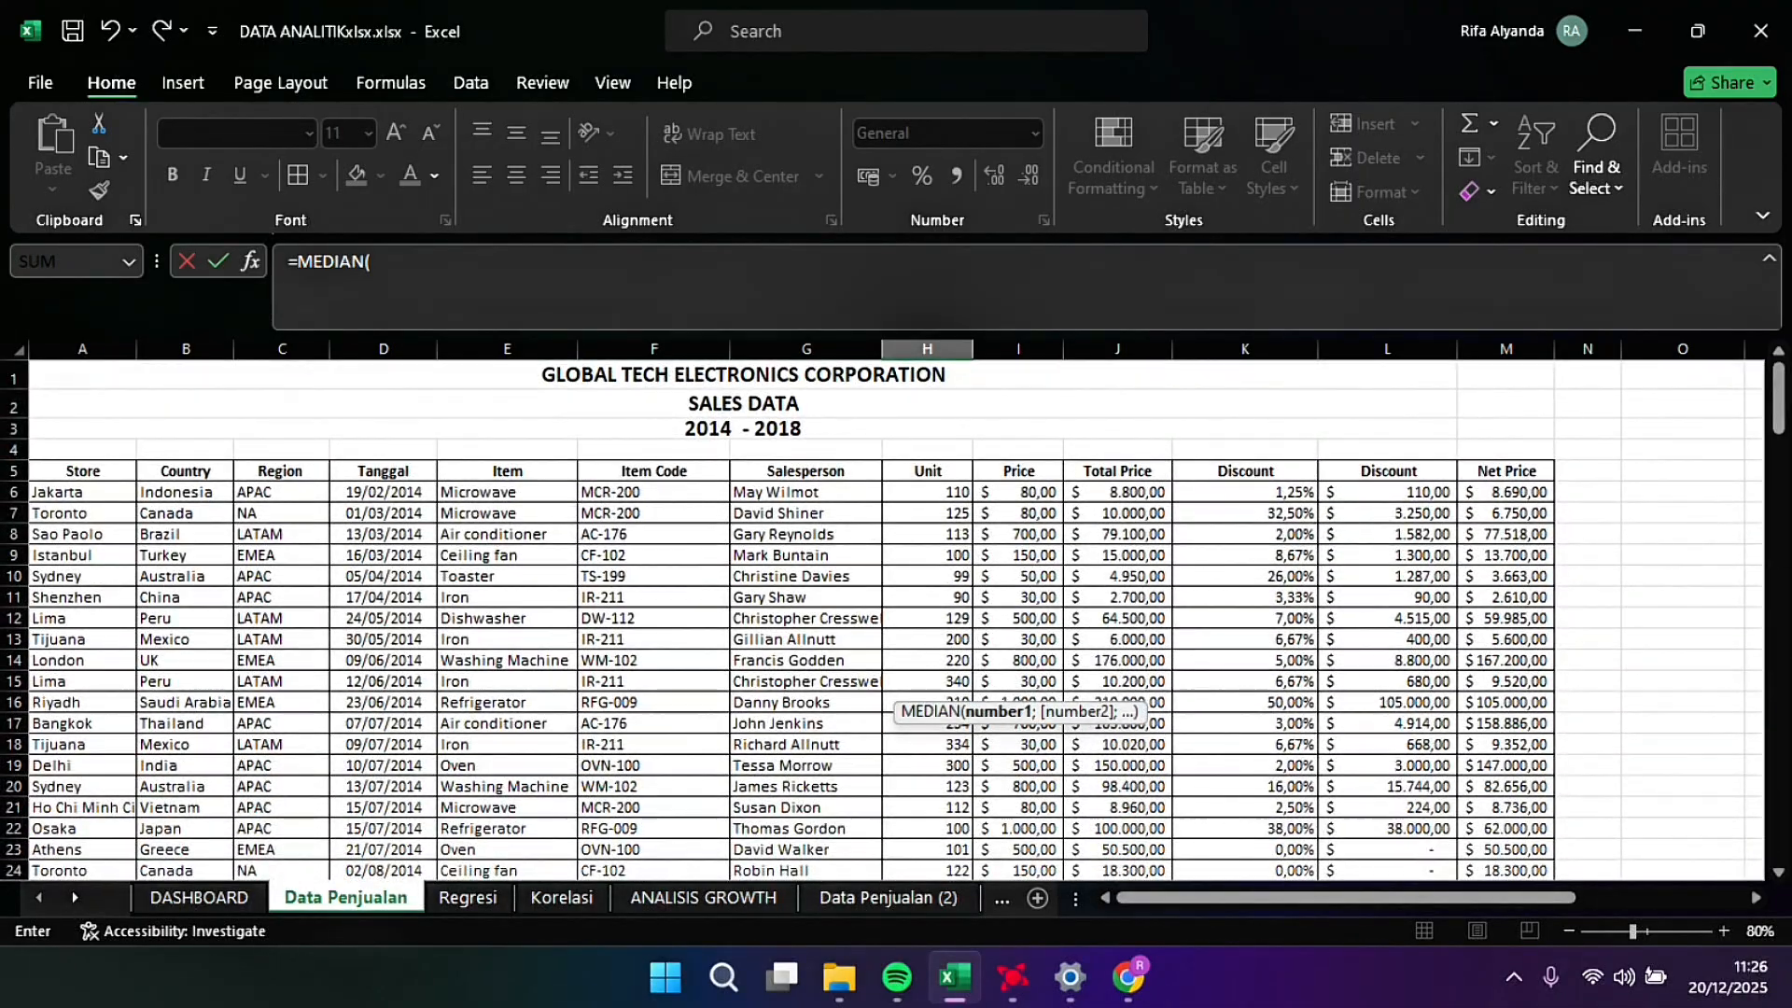
{"action": "left_click", "coordinate": [927, 492]}
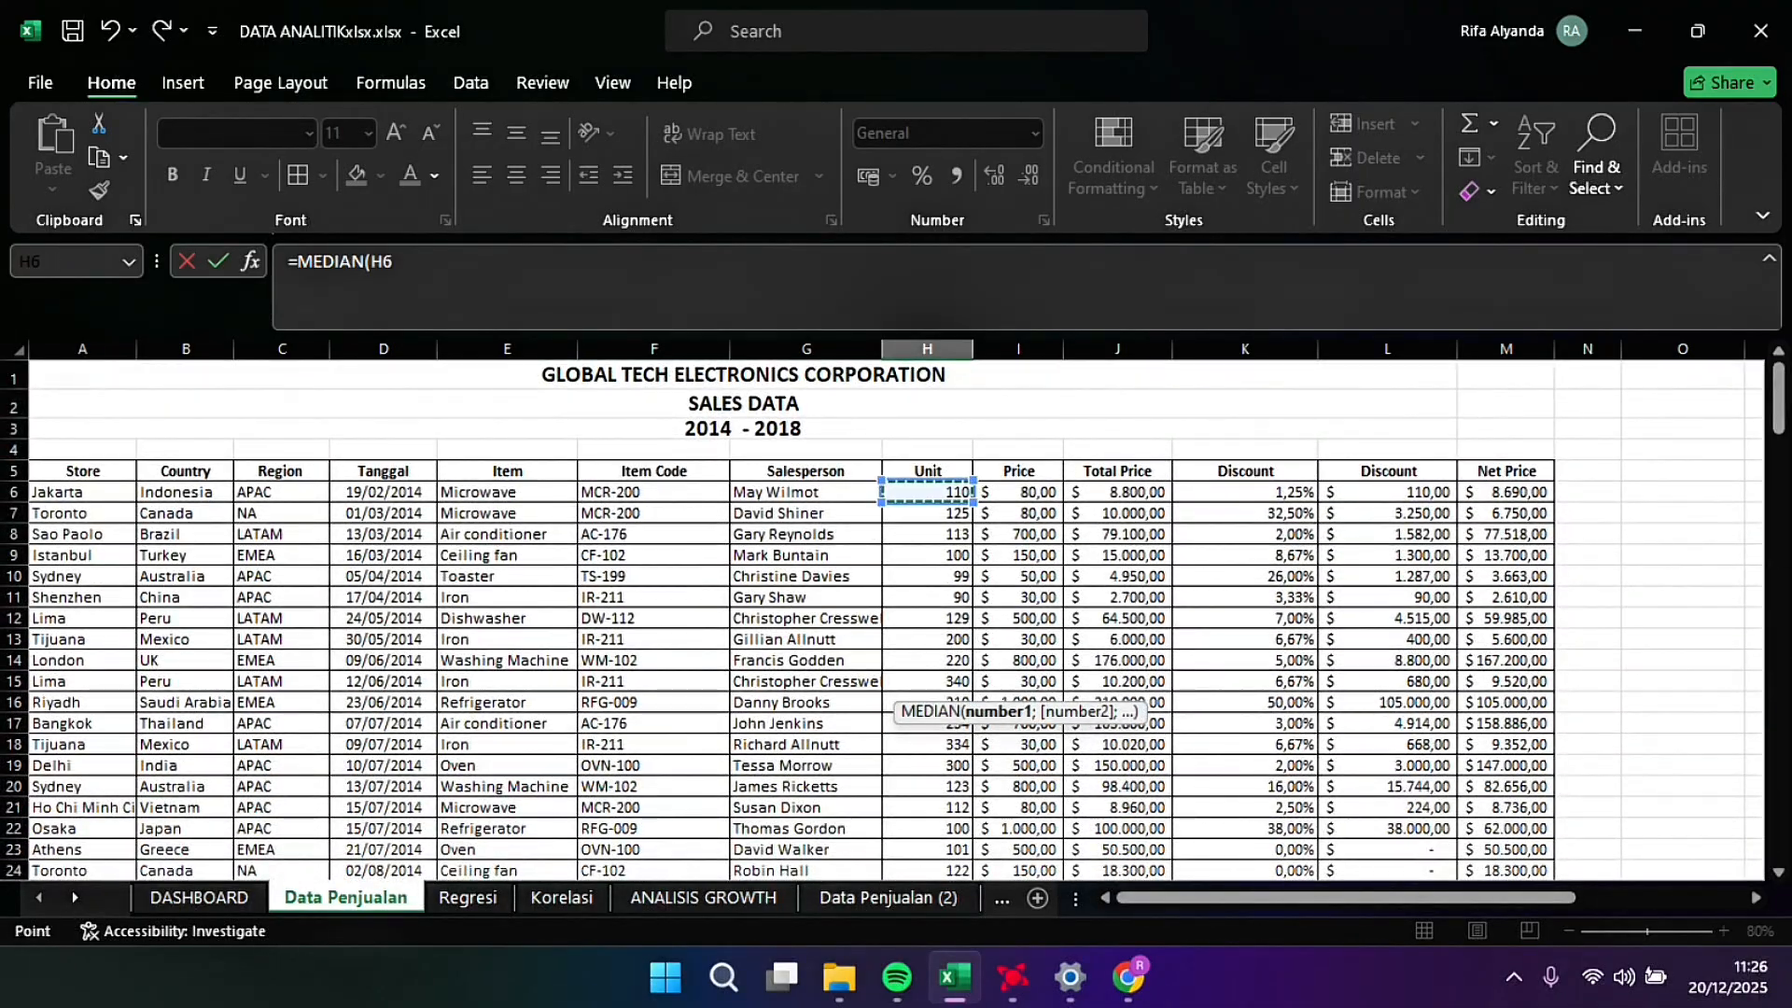
{"action": "key", "text": "ctrl+shift+Down"}
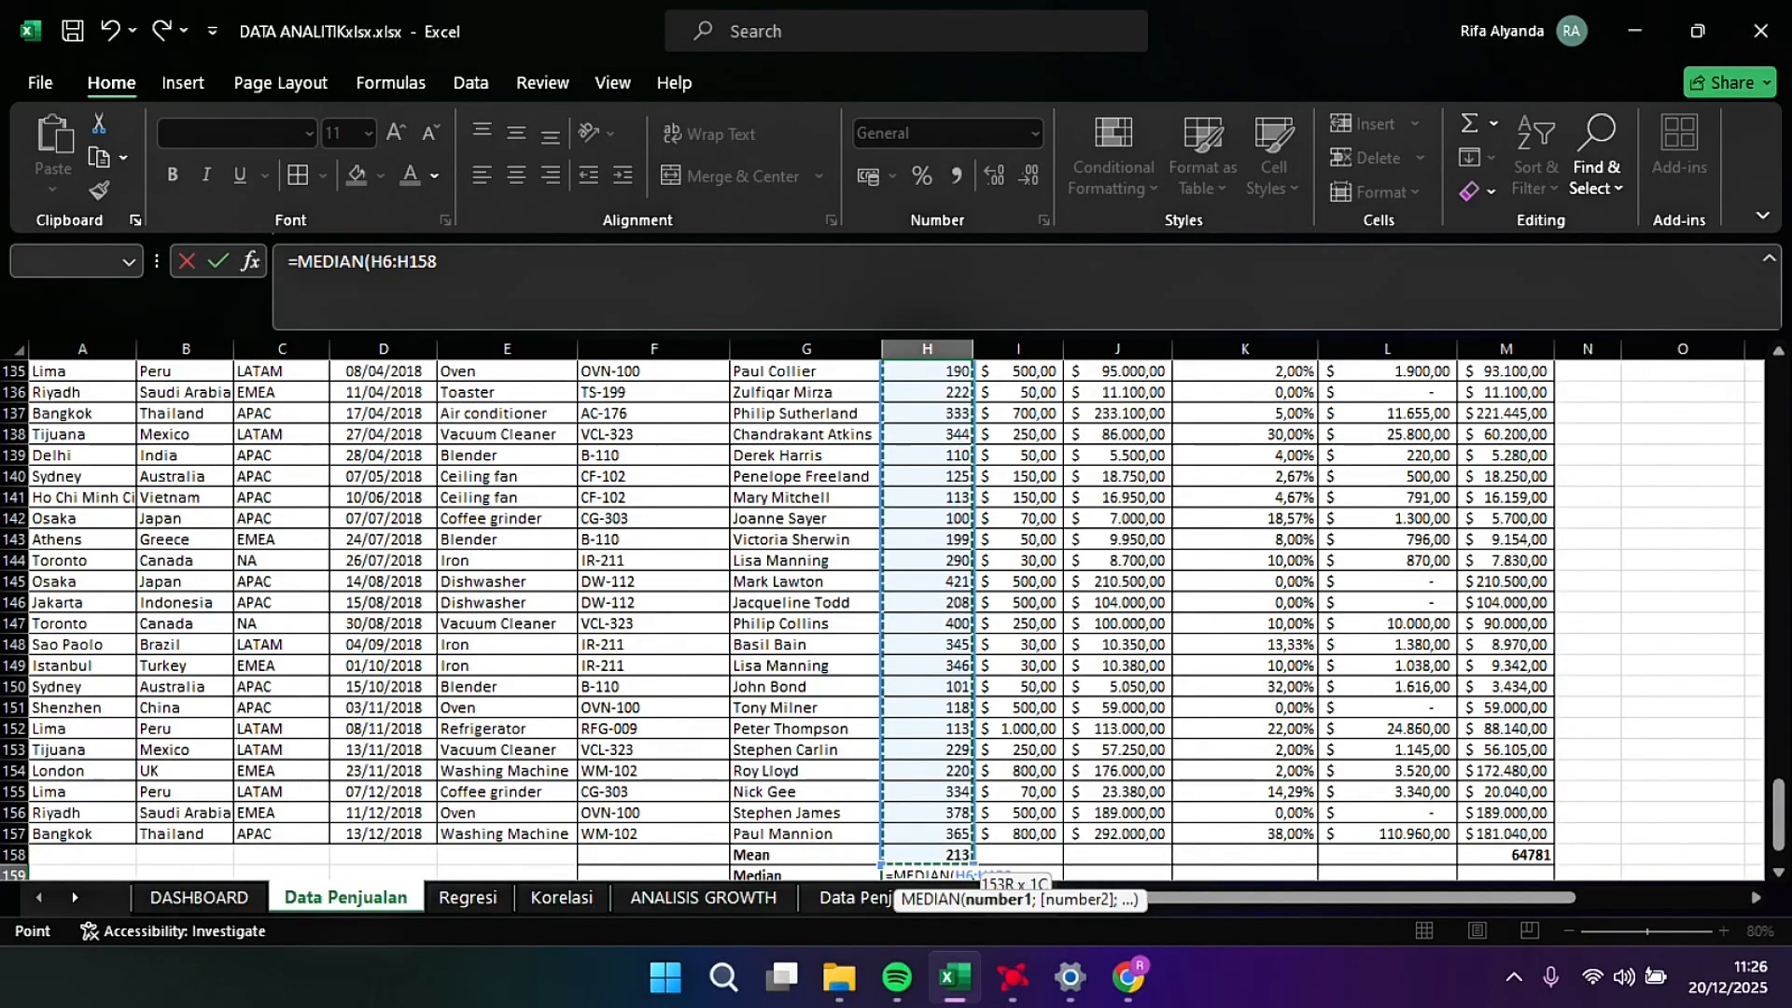
{"action": "type", "text": ")"}
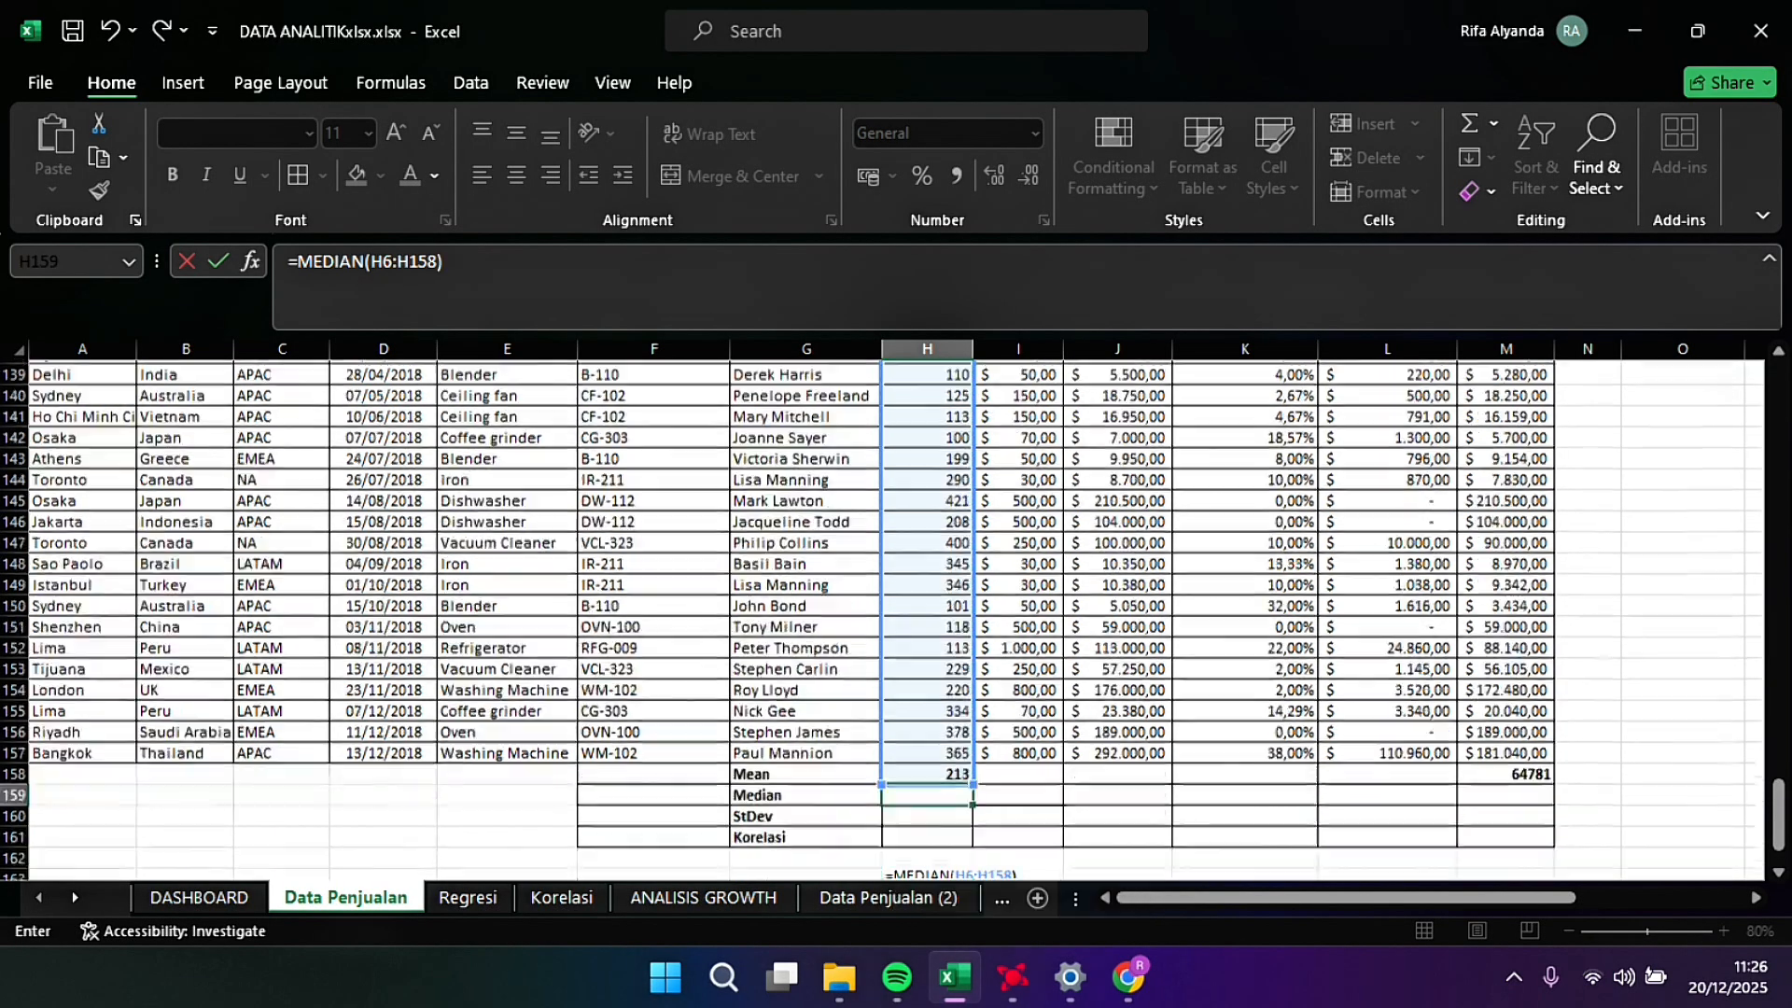
{"action": "key", "text": "Return"}
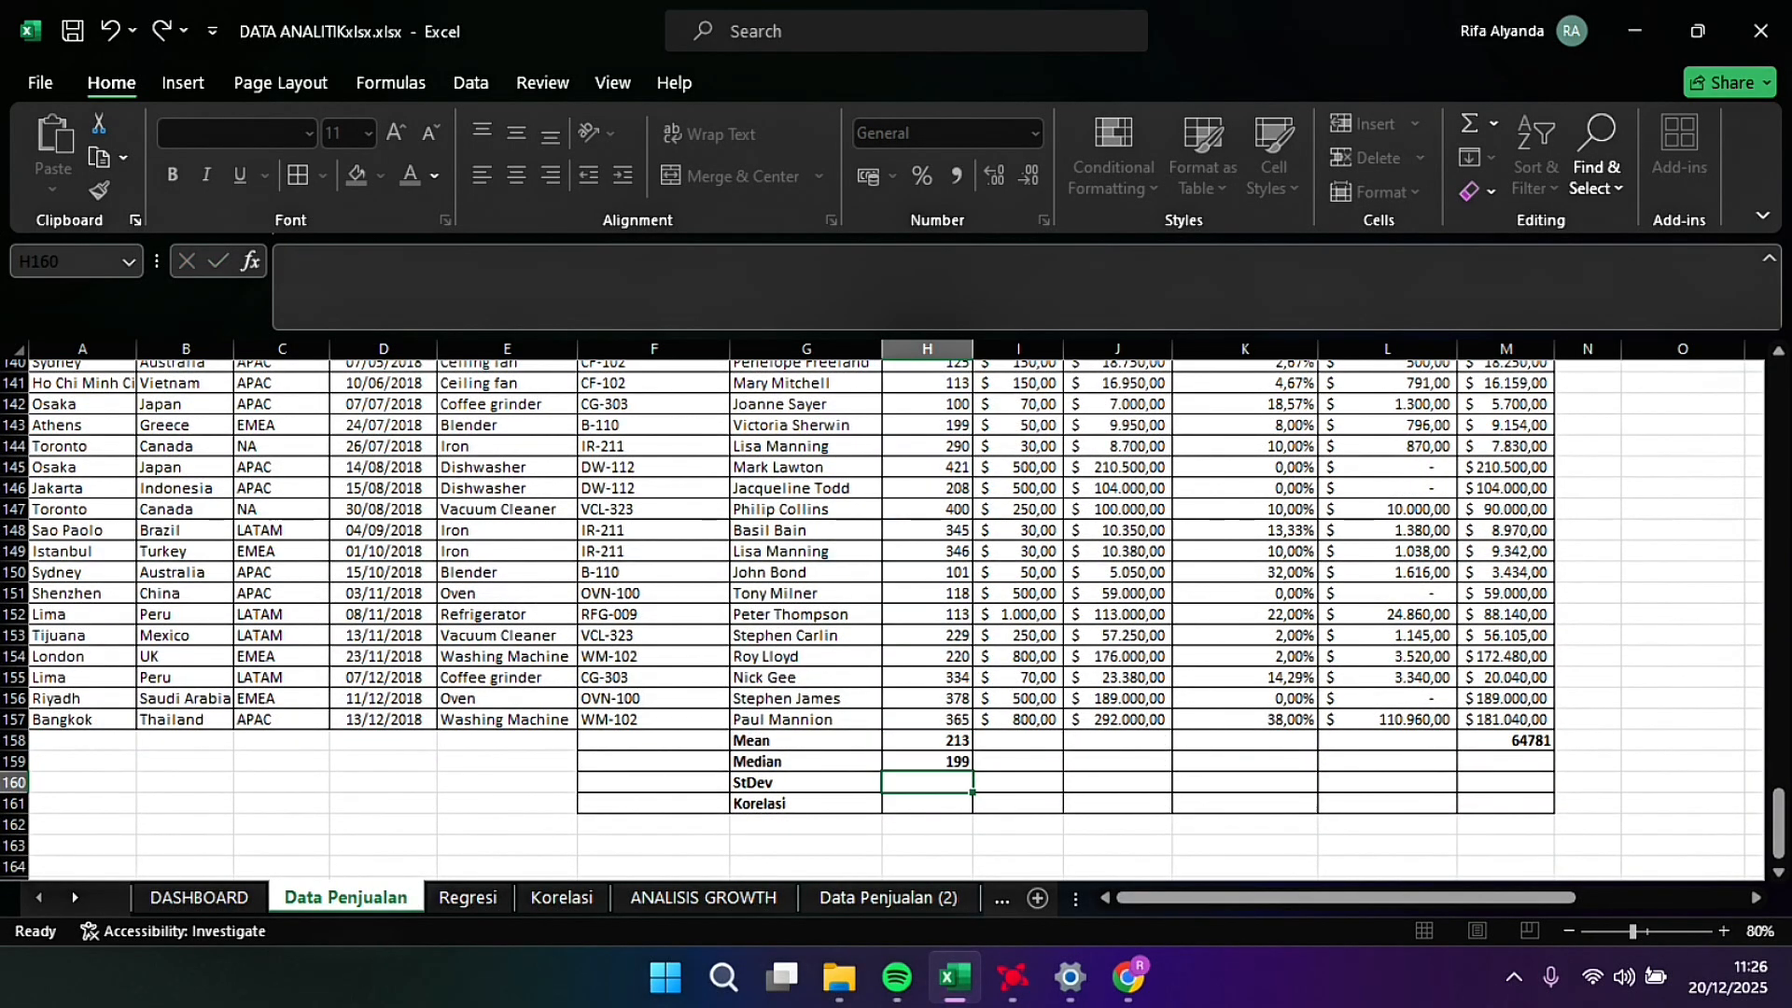
Step: Copy the Unit median formula from H159 into the Net Price median cell M159
{"action": "left_click", "coordinate": [1017, 761]}
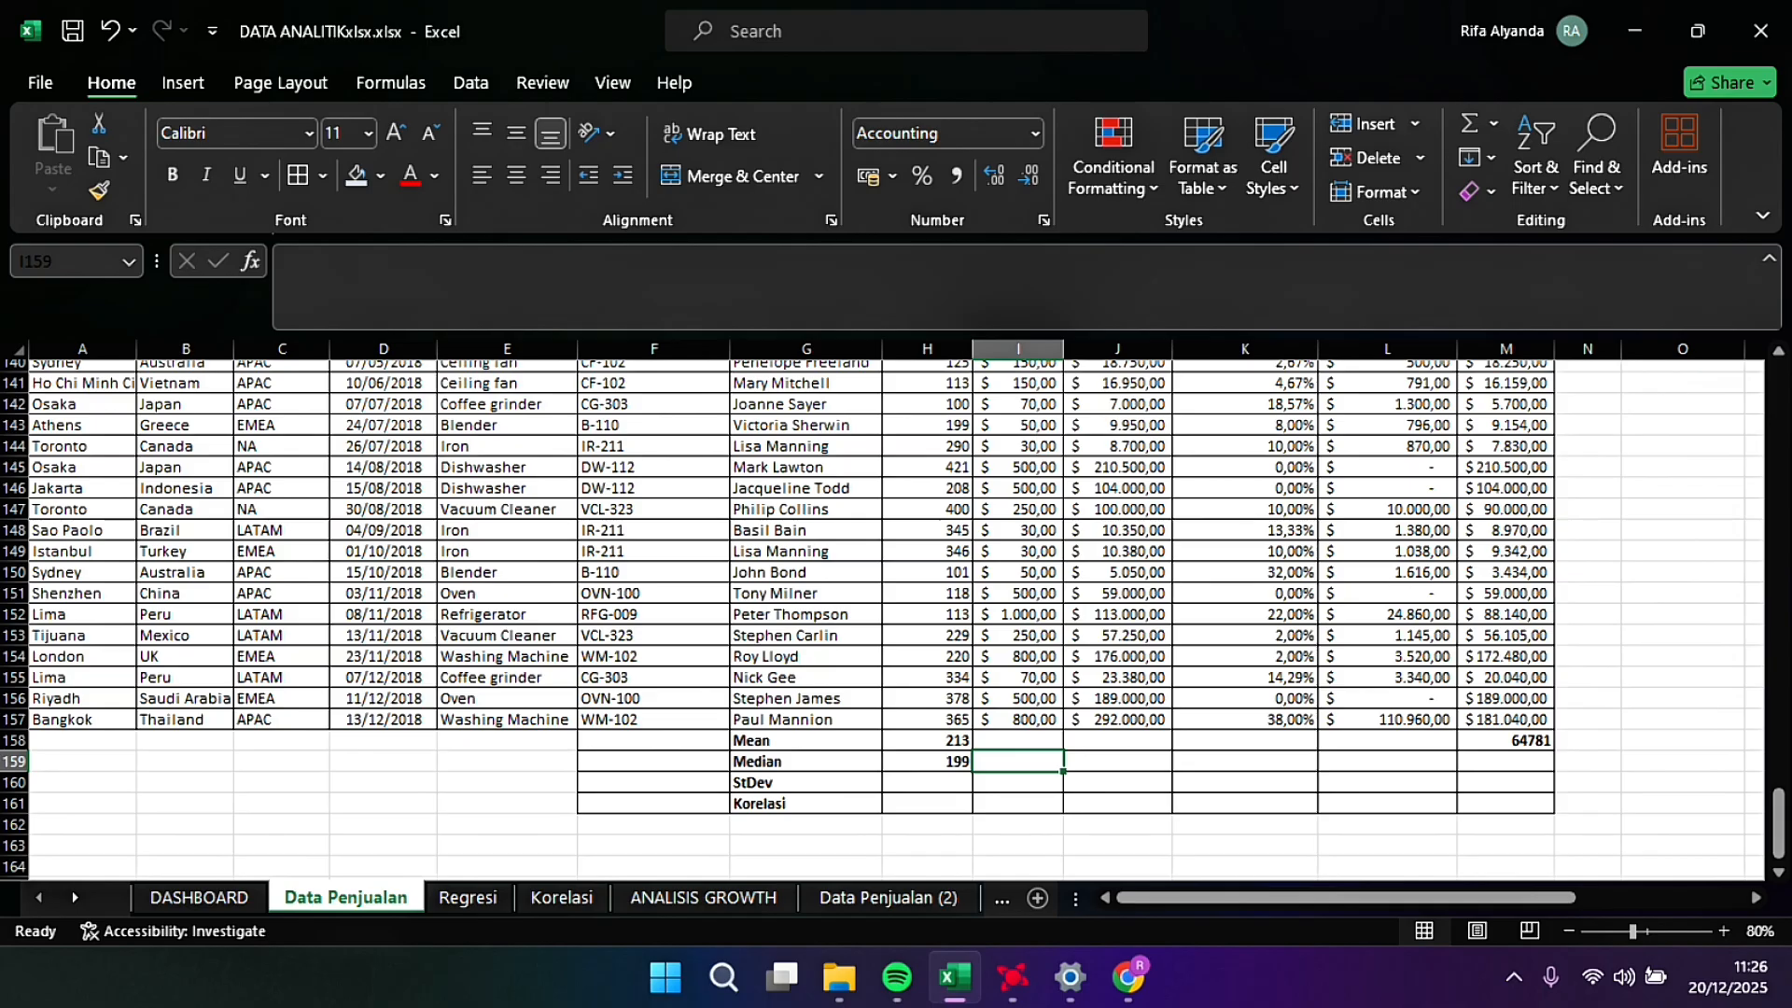
{"action": "left_click", "coordinate": [927, 760]}
{"action": "key", "text": "ctrl+c"}
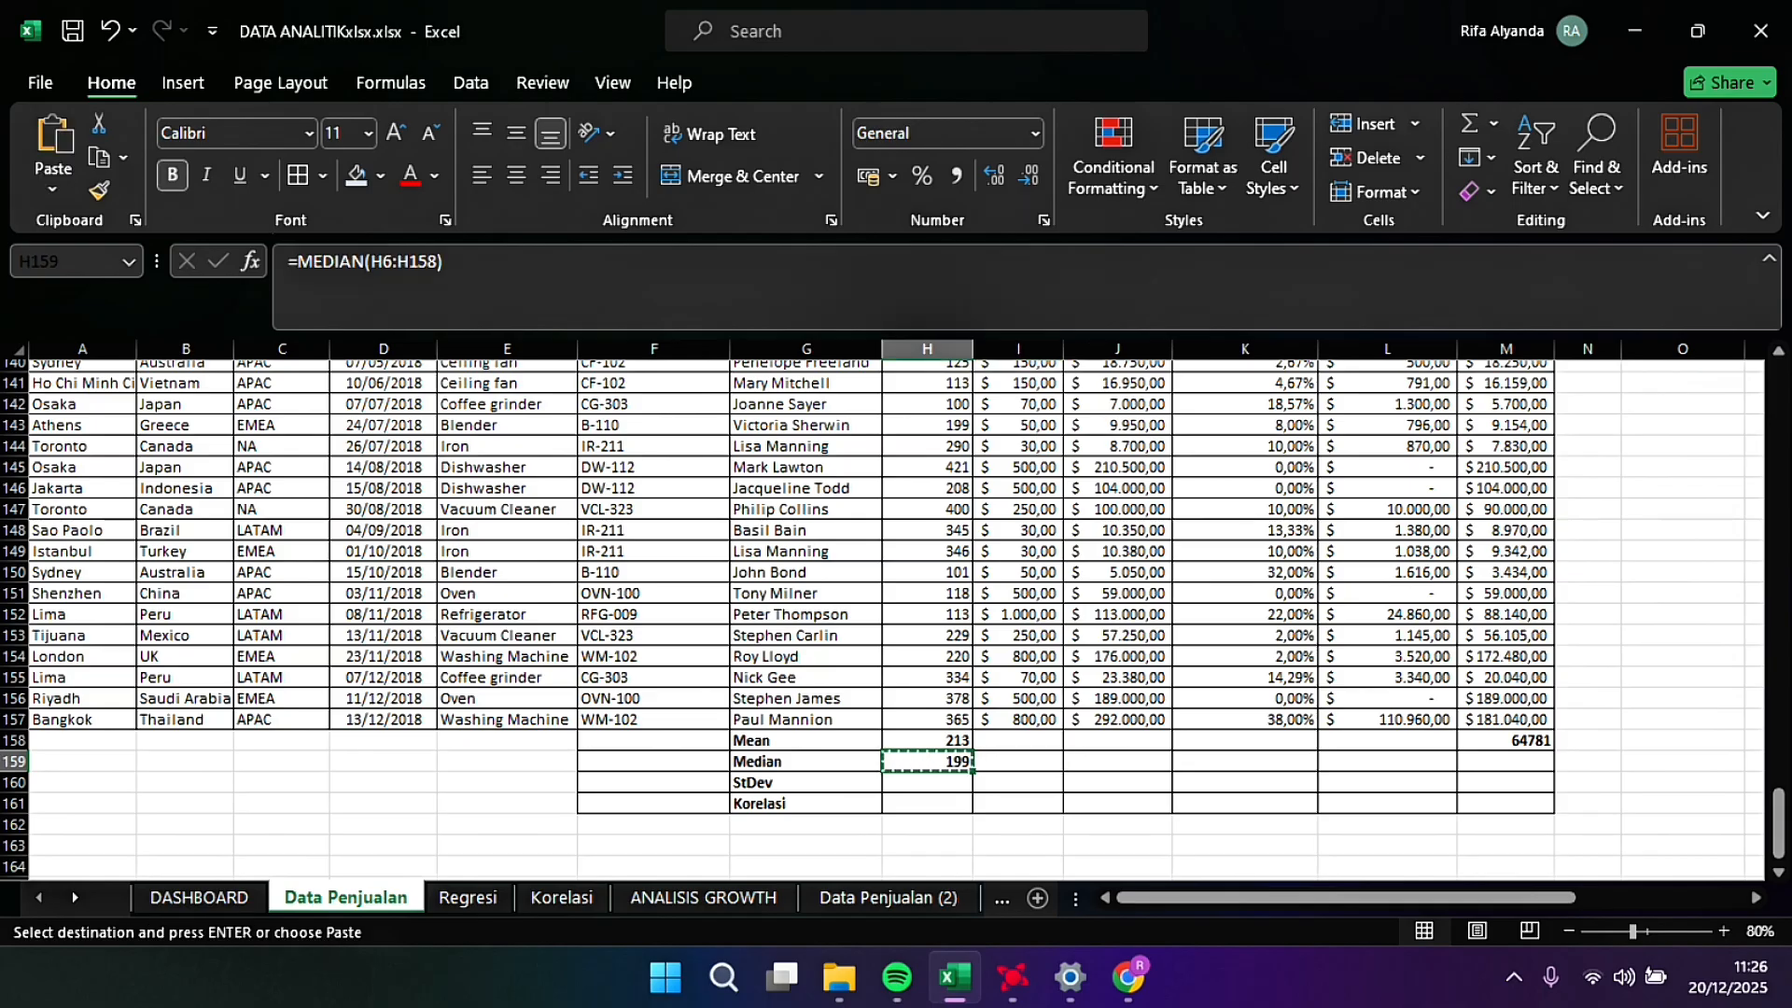
{"action": "key", "text": "Right"}
{"action": "key", "text": "Right"}
{"action": "key", "text": "Right"}
{"action": "key", "text": "Right"}
{"action": "key", "text": "Right"}
{"action": "key", "text": "ctrl+v"}
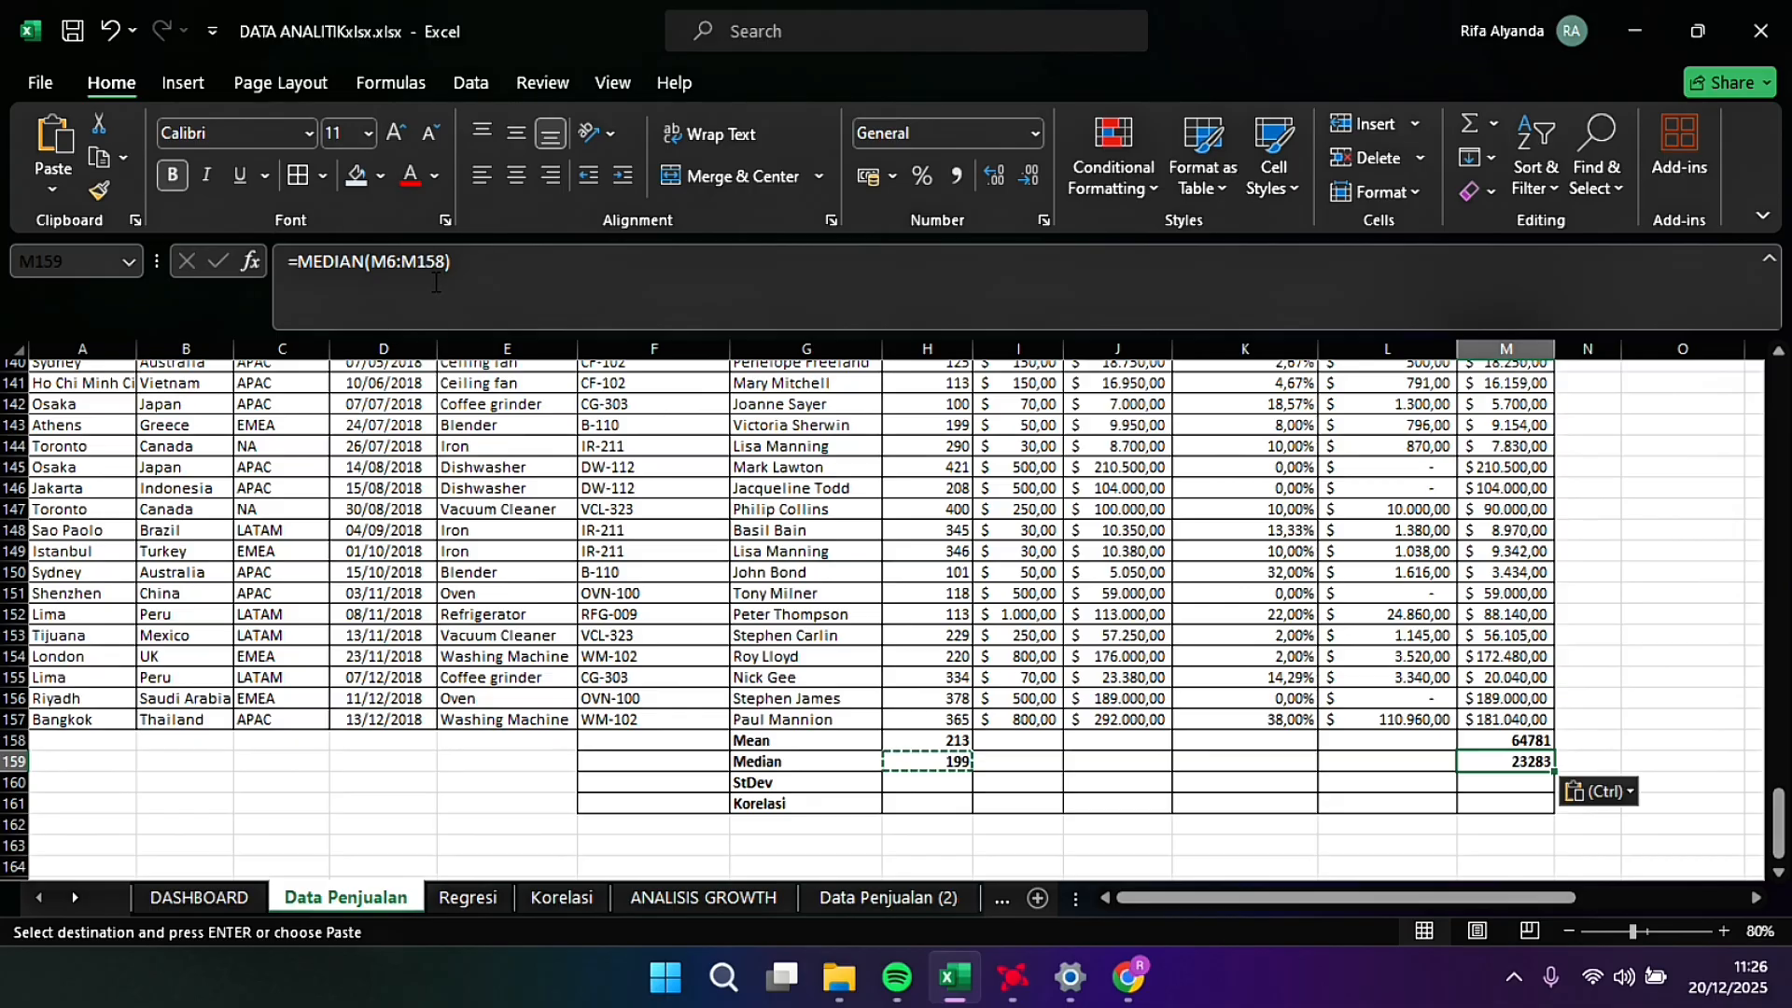
Step: Correct the Net Price median formula in M159 to =MEDIAN(M6:M157)
{"action": "left_click", "coordinate": [394, 327]}
{"action": "left_click", "coordinate": [445, 262]}
{"action": "key", "text": "BackSpace"}
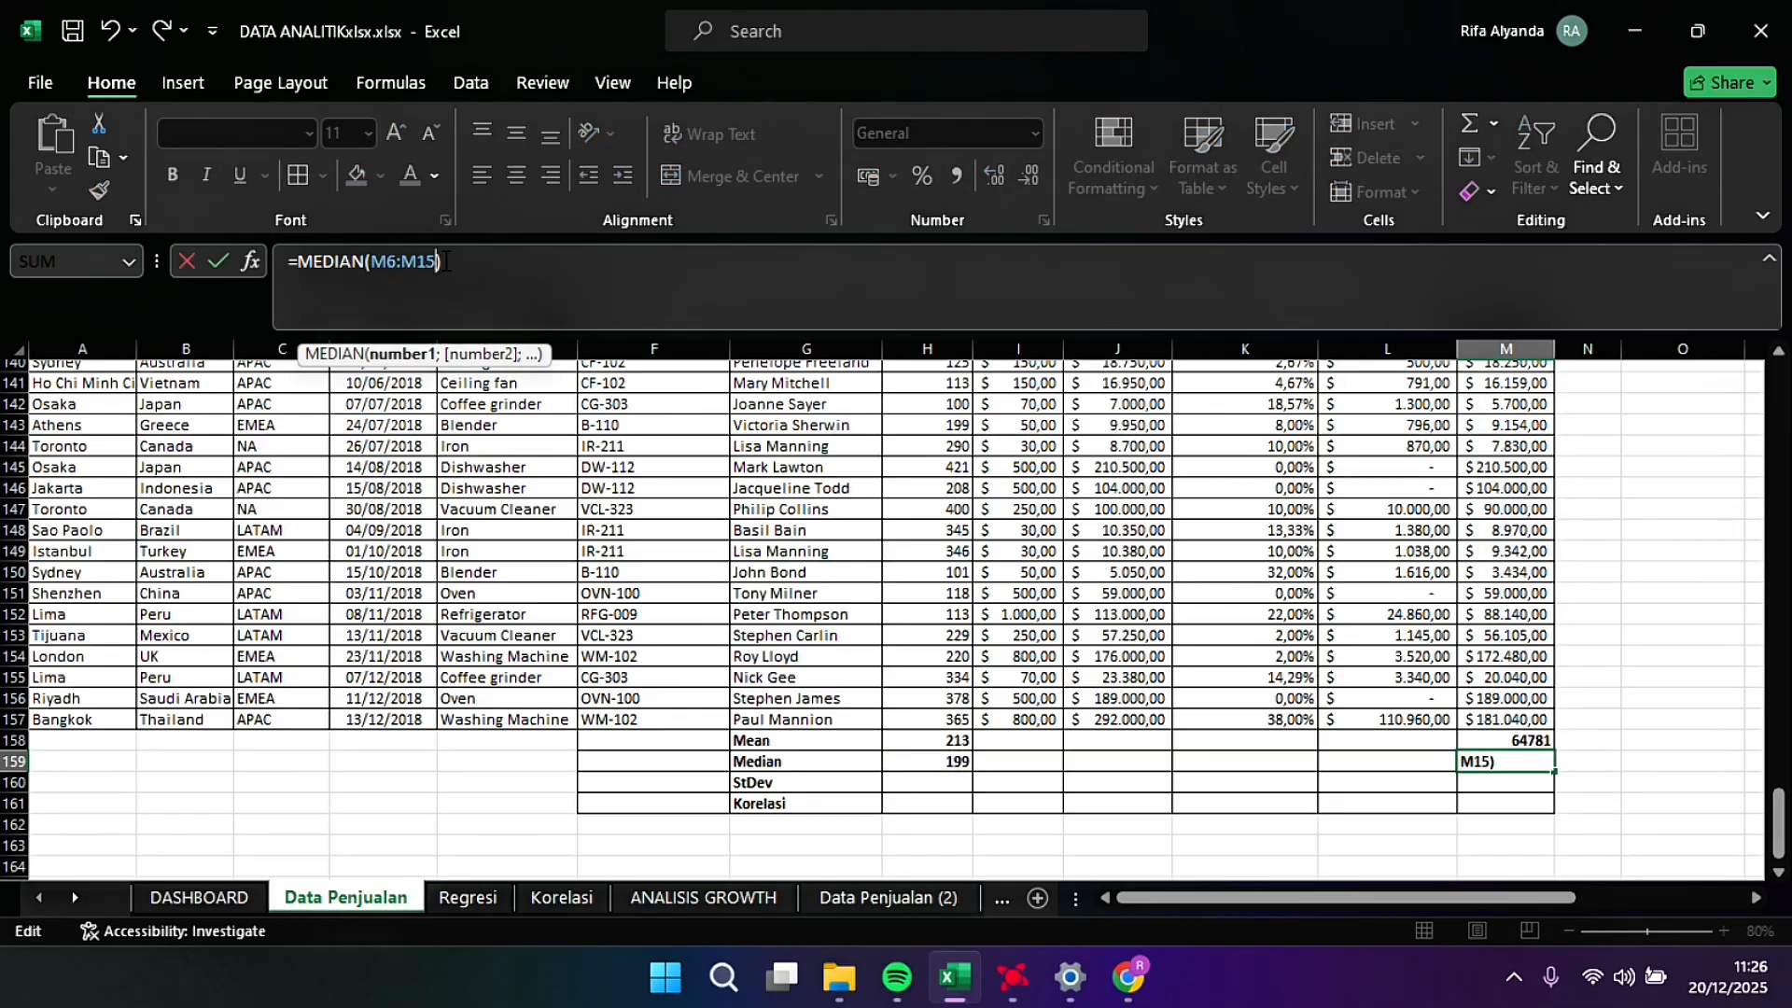
{"action": "type", "text": "7"}
{"action": "key", "text": "Return"}
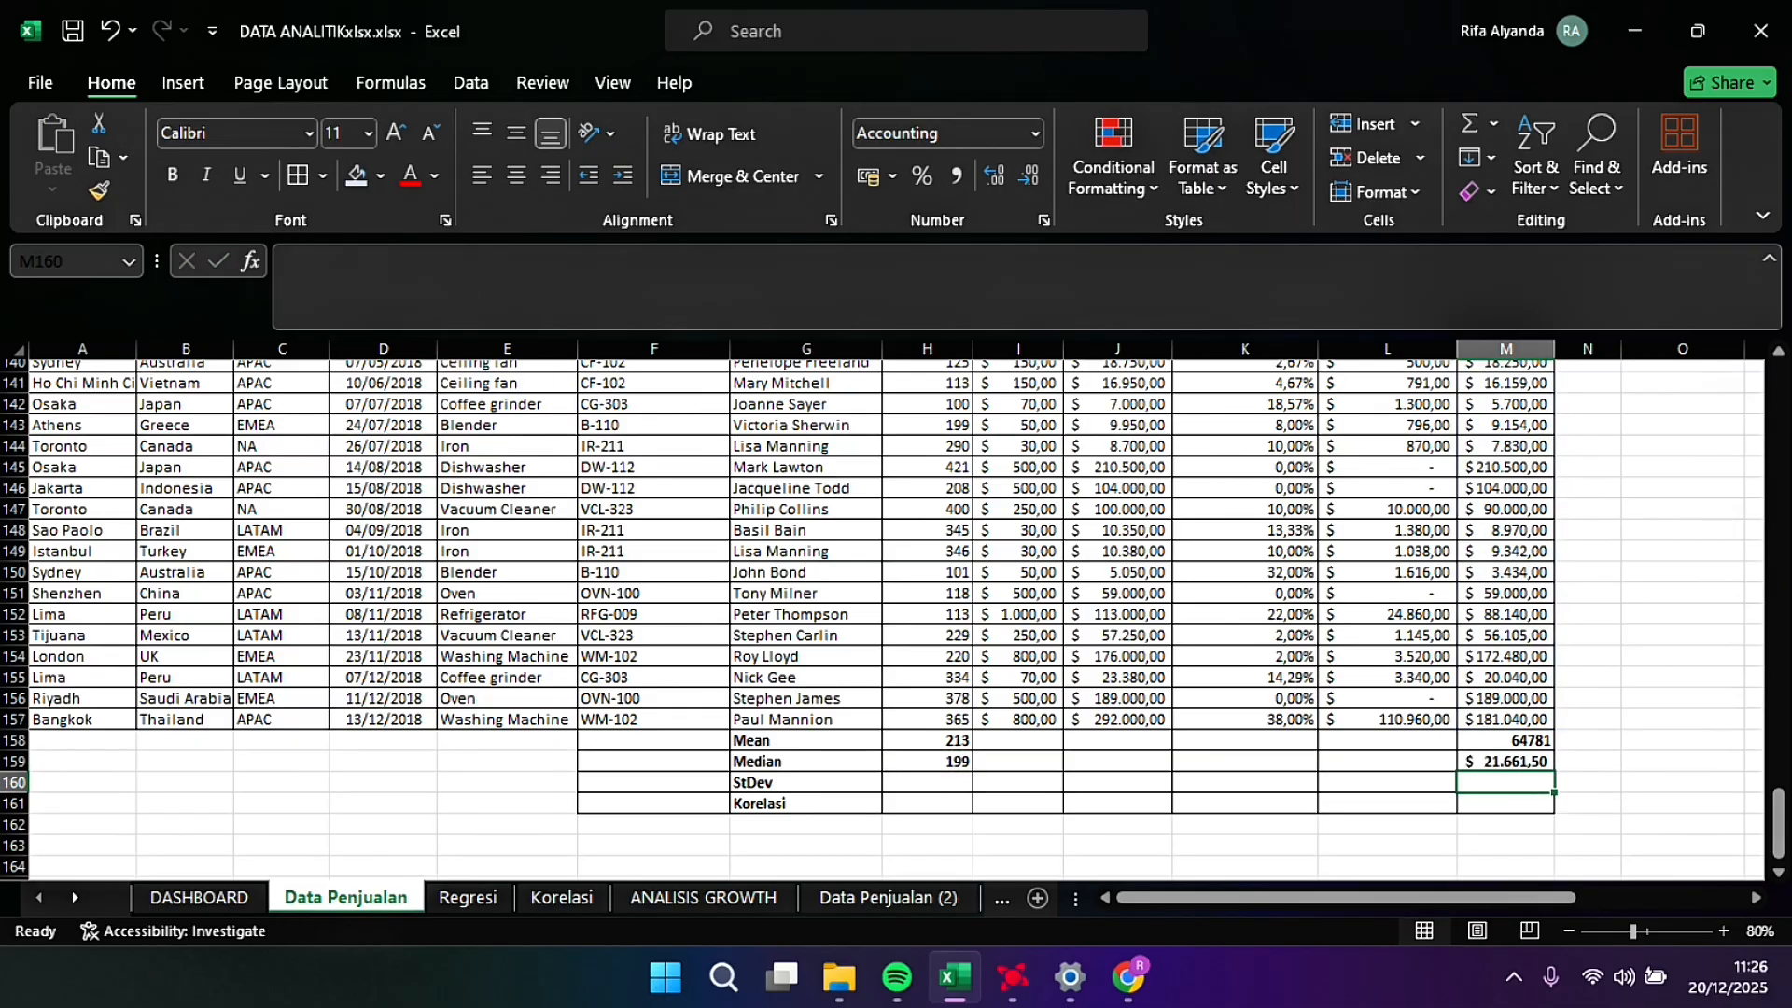
Step: Calculate the Unit column's standard deviation in H160 with =STDEV(H6:H159)
{"action": "scroll", "coordinate": [882, 619], "scroll_direction": "down", "scroll_amount": 1}
{"action": "left_click", "coordinate": [927, 766]}
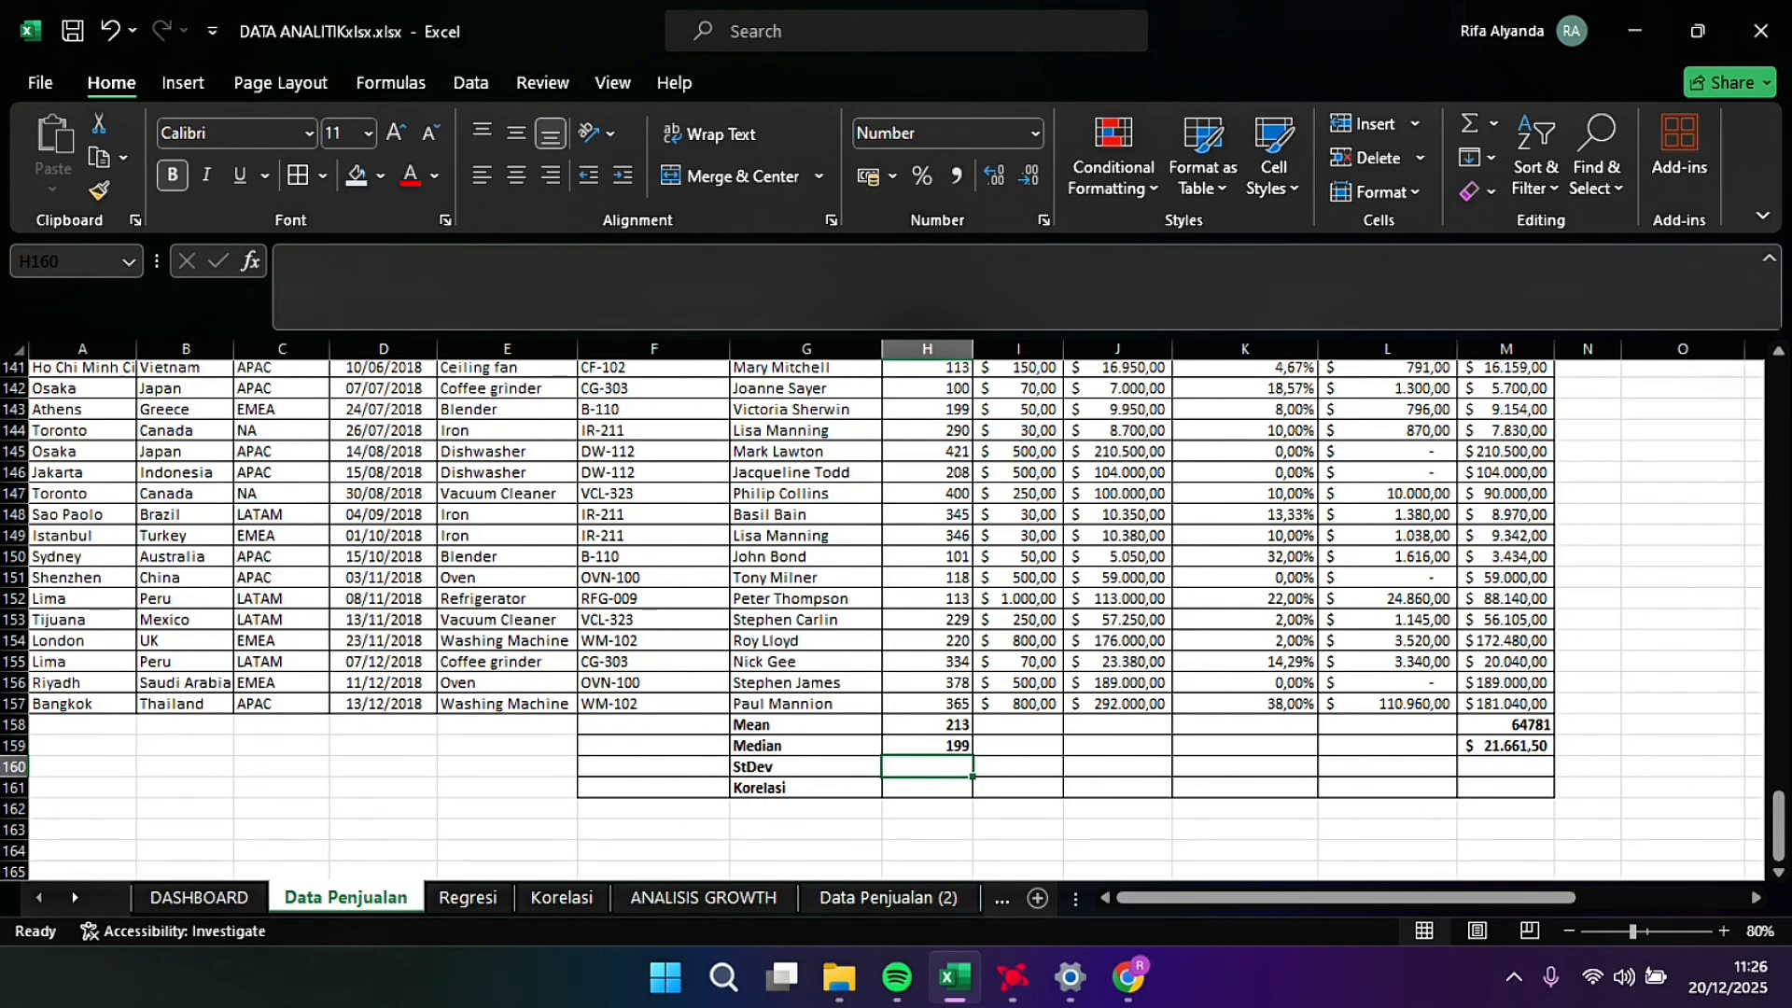
{"action": "type", "text": "="}
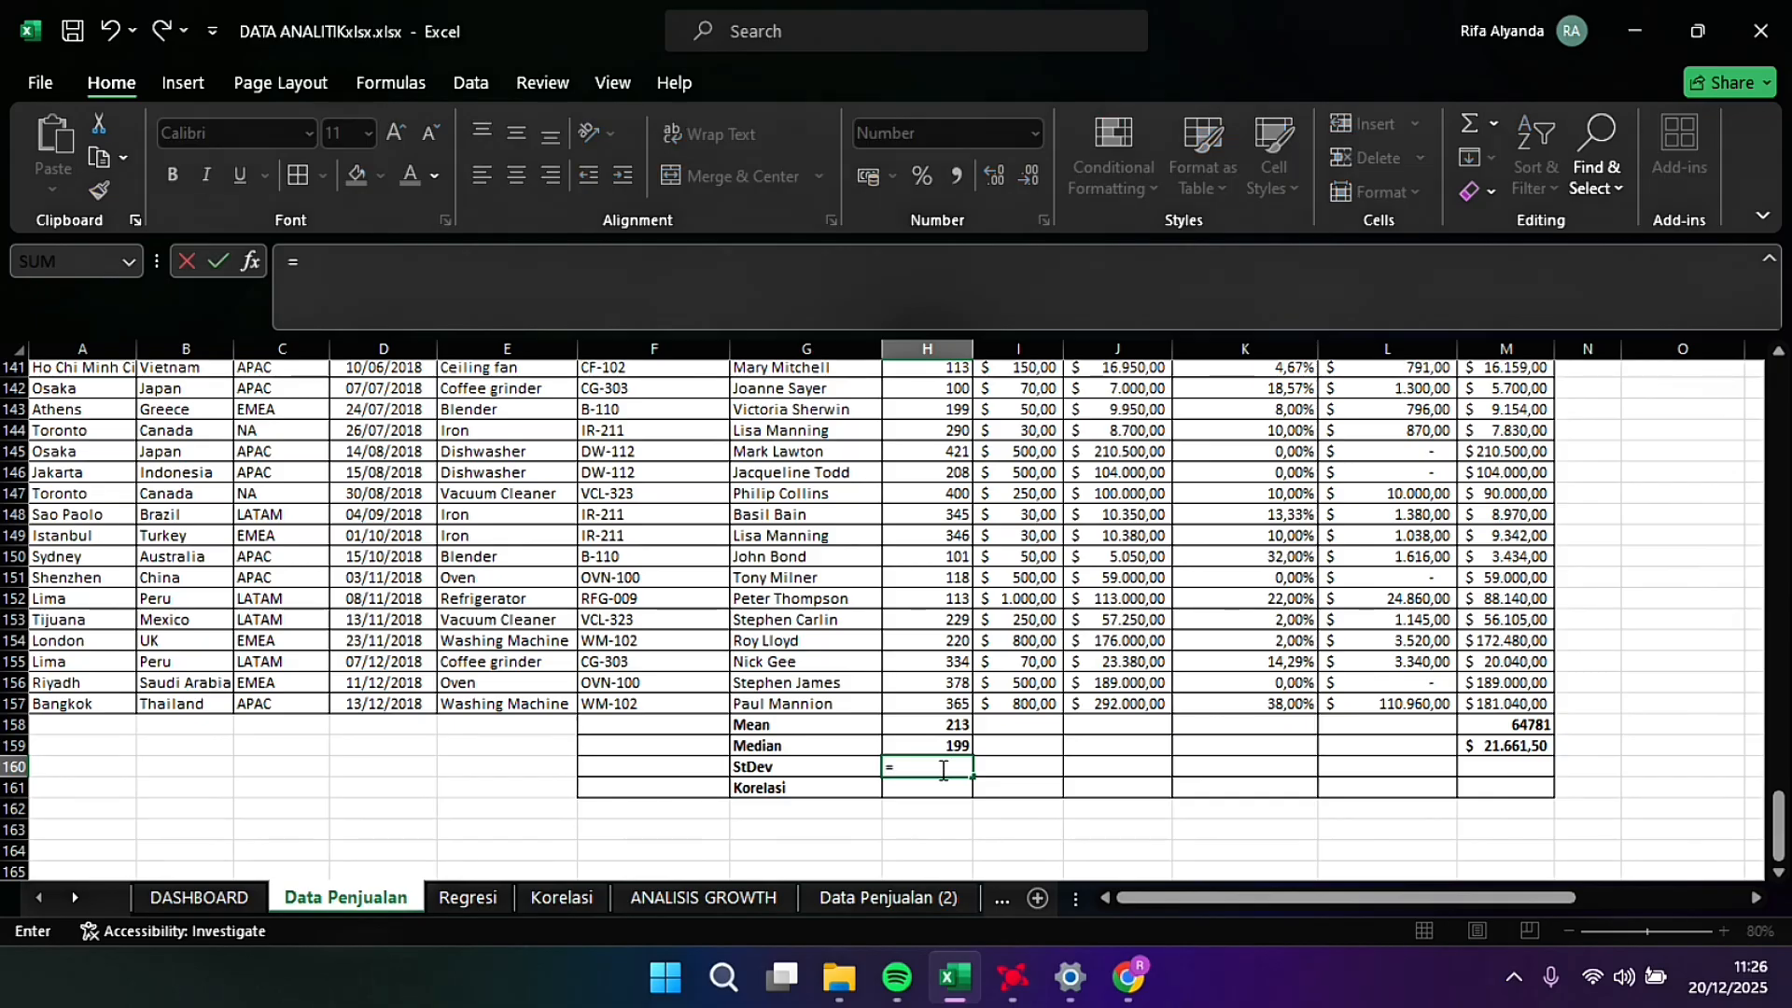
{"action": "type", "text": "stde"}
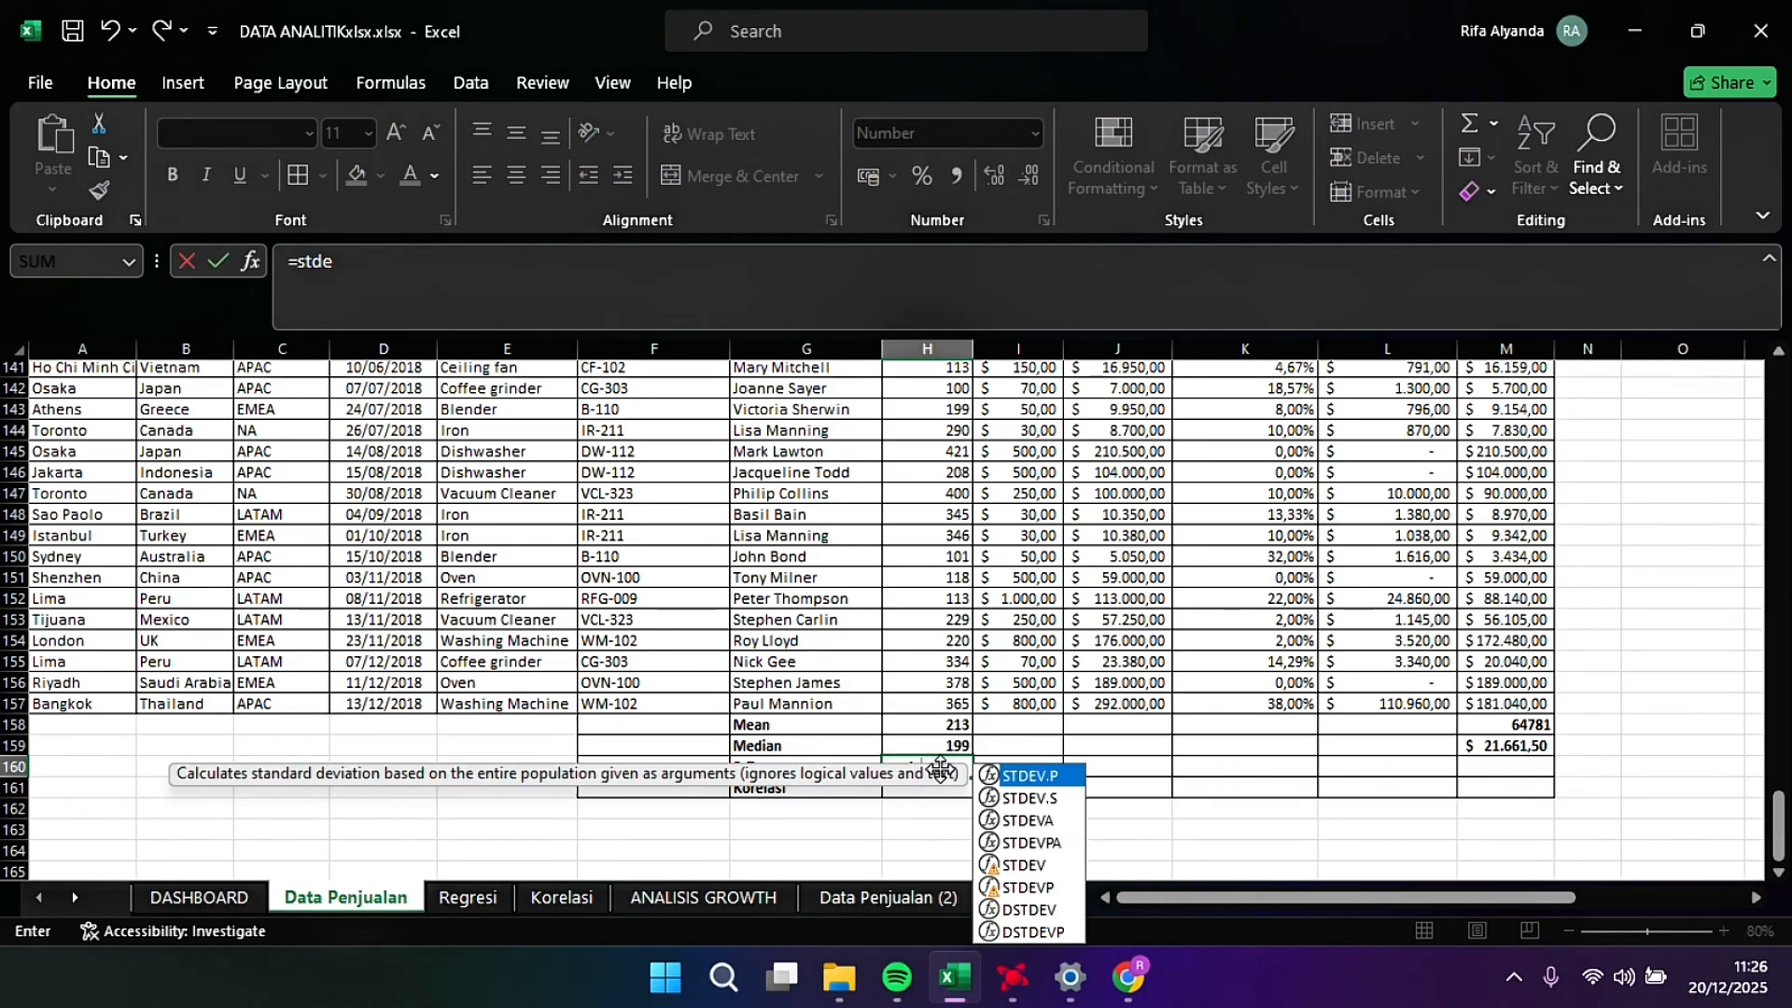
{"action": "left_click", "coordinate": [1010, 866]}
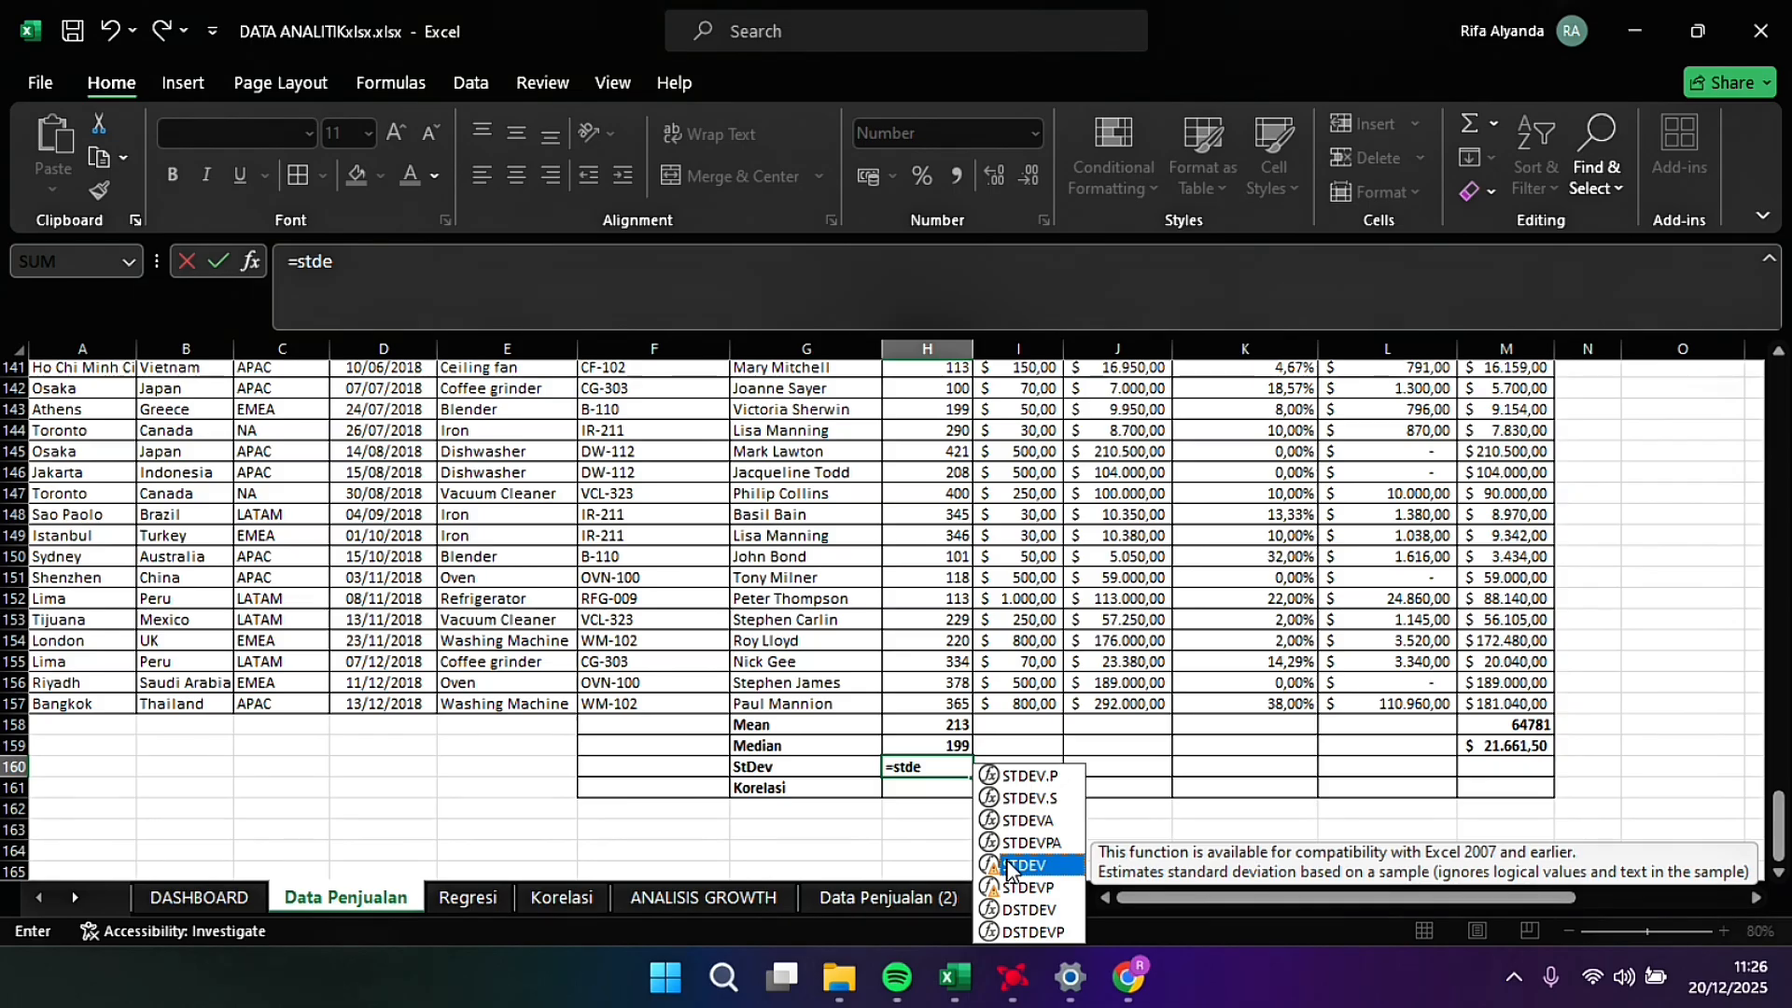
{"action": "double_click", "coordinate": [1010, 866]}
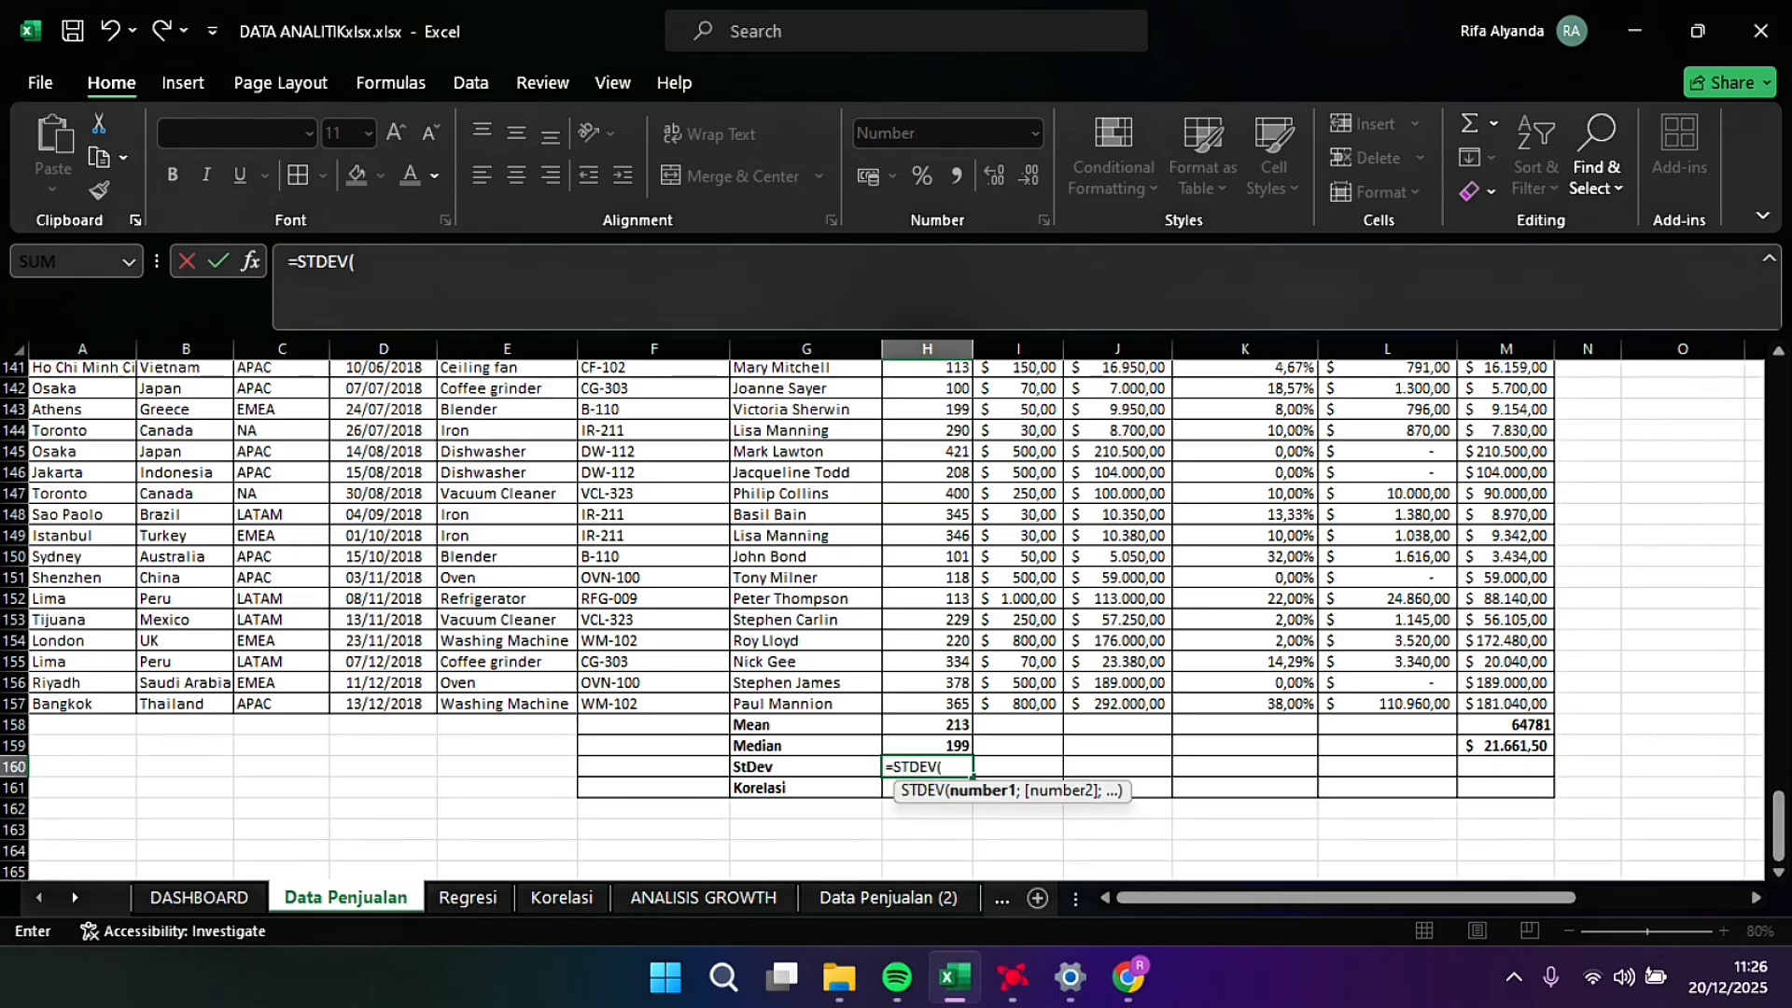
{"action": "scroll", "coordinate": [896, 616], "scroll_direction": "up", "scroll_amount": 20}
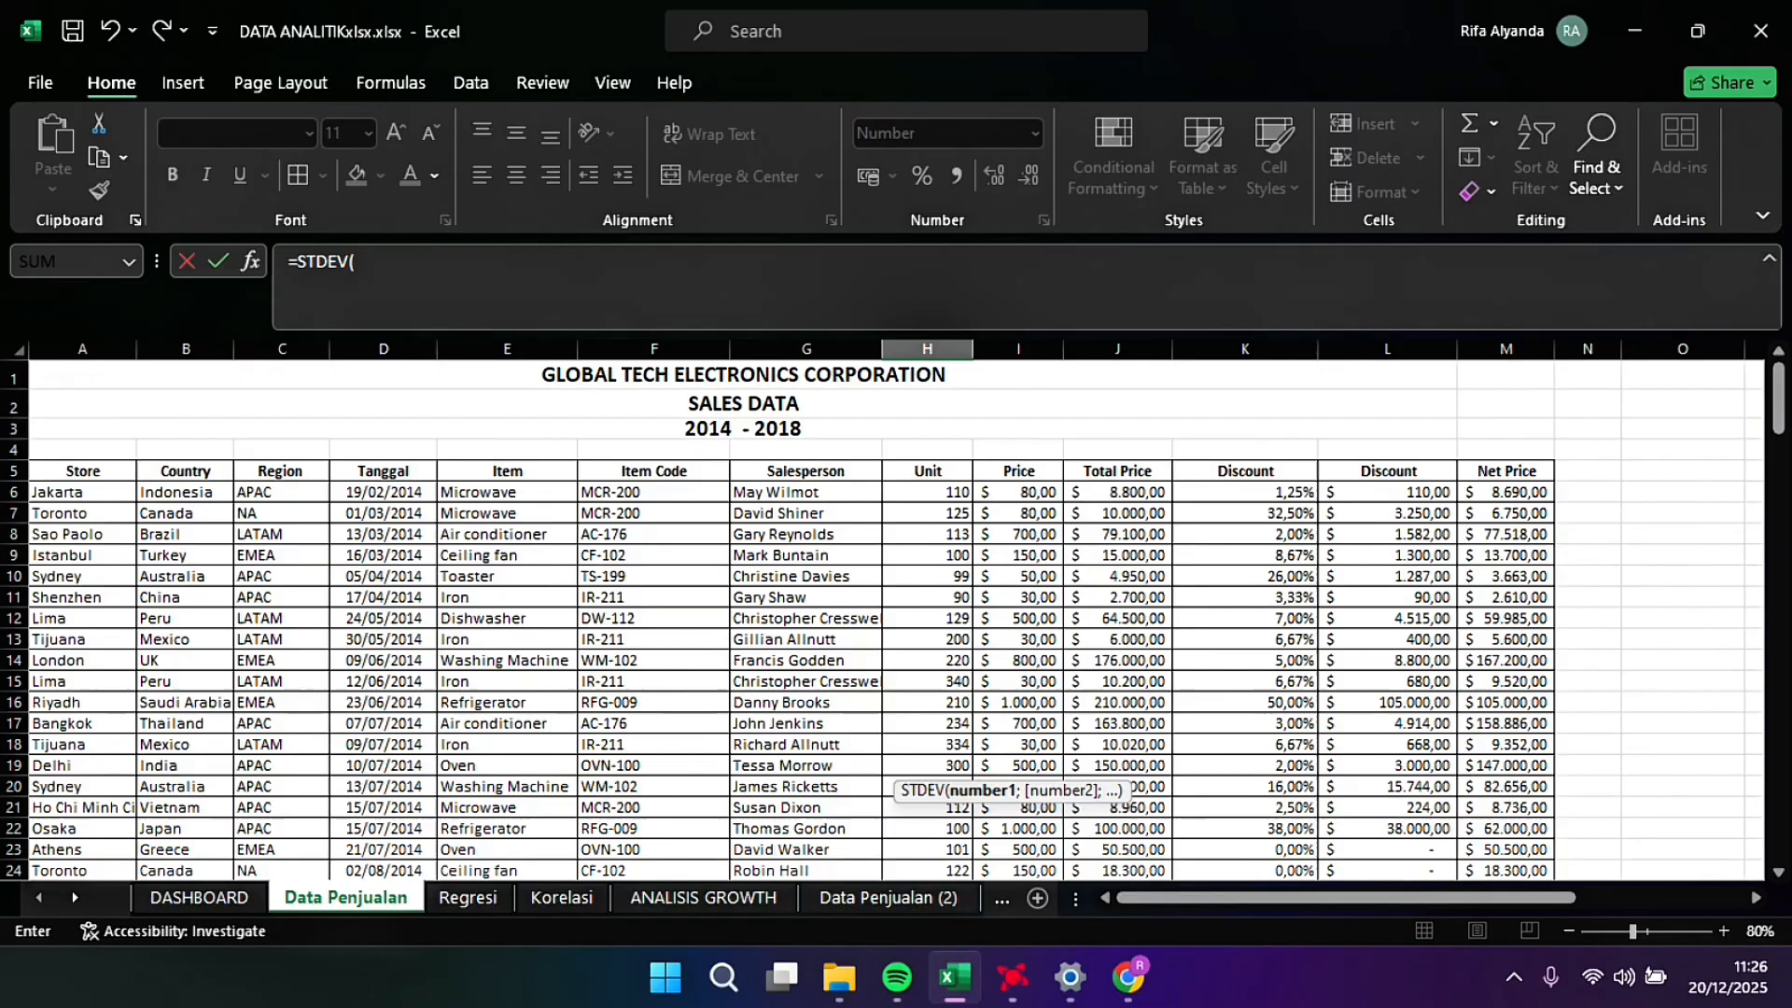
{"action": "left_click", "coordinate": [929, 491]}
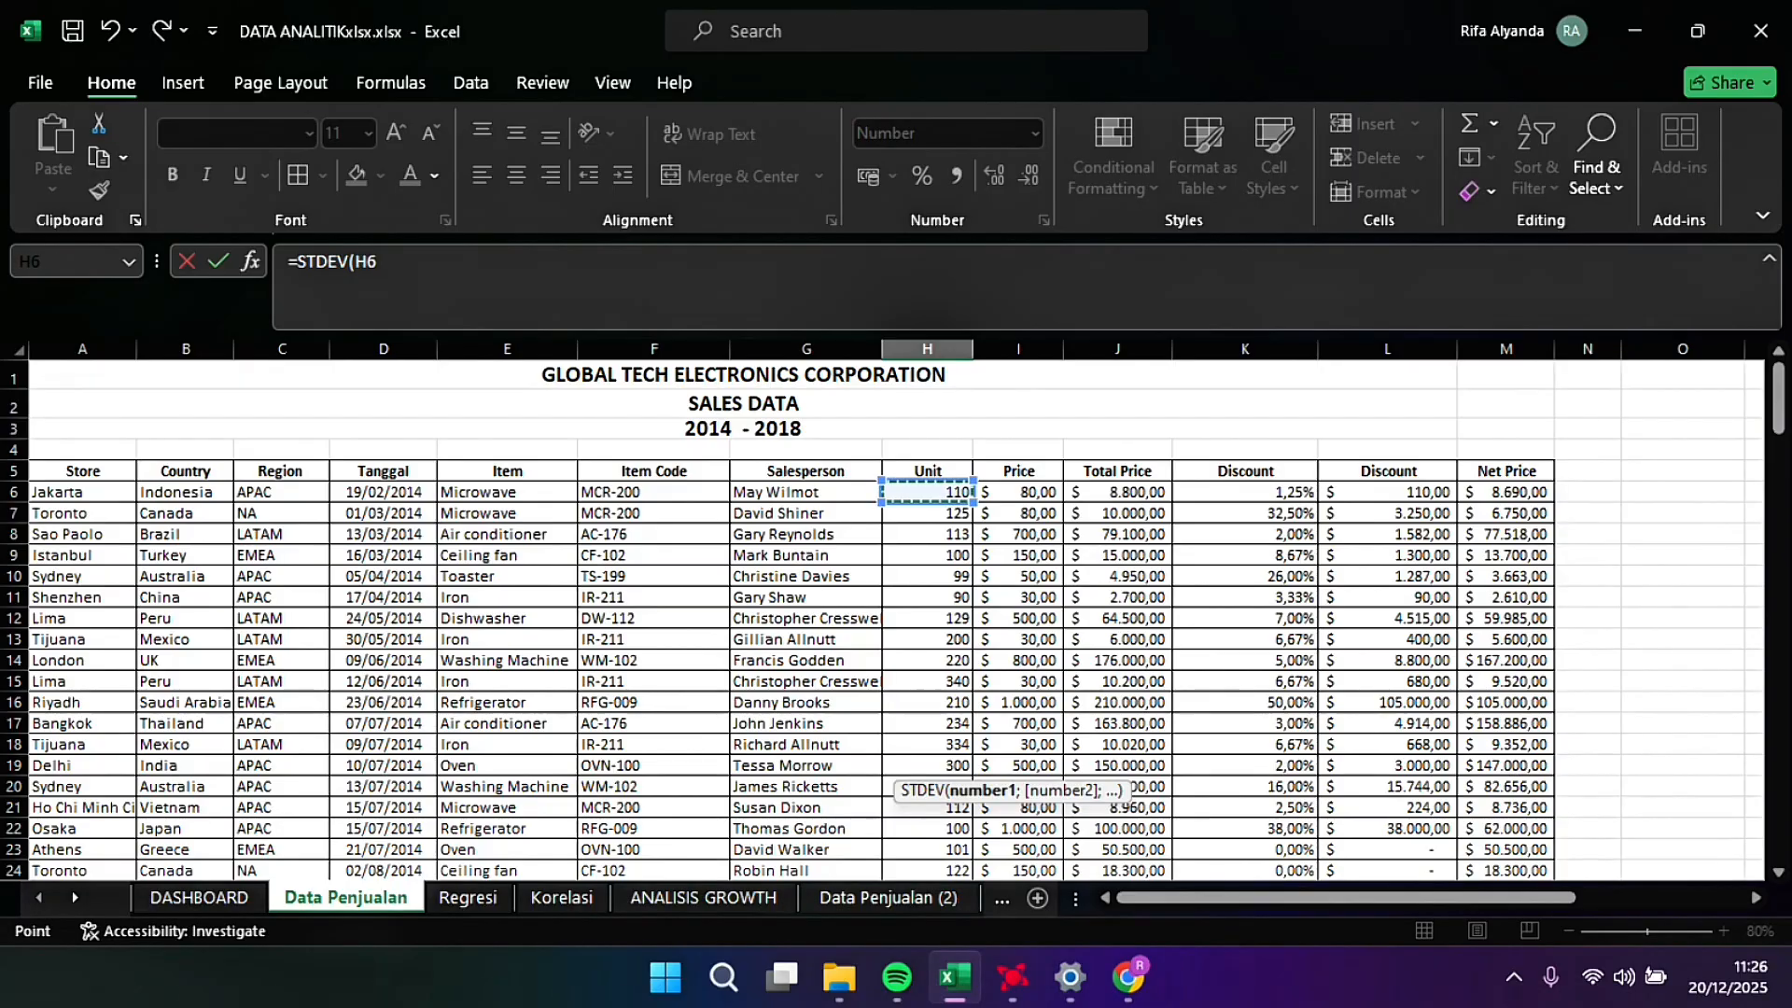
{"action": "key", "text": "ctrl+shift+Down"}
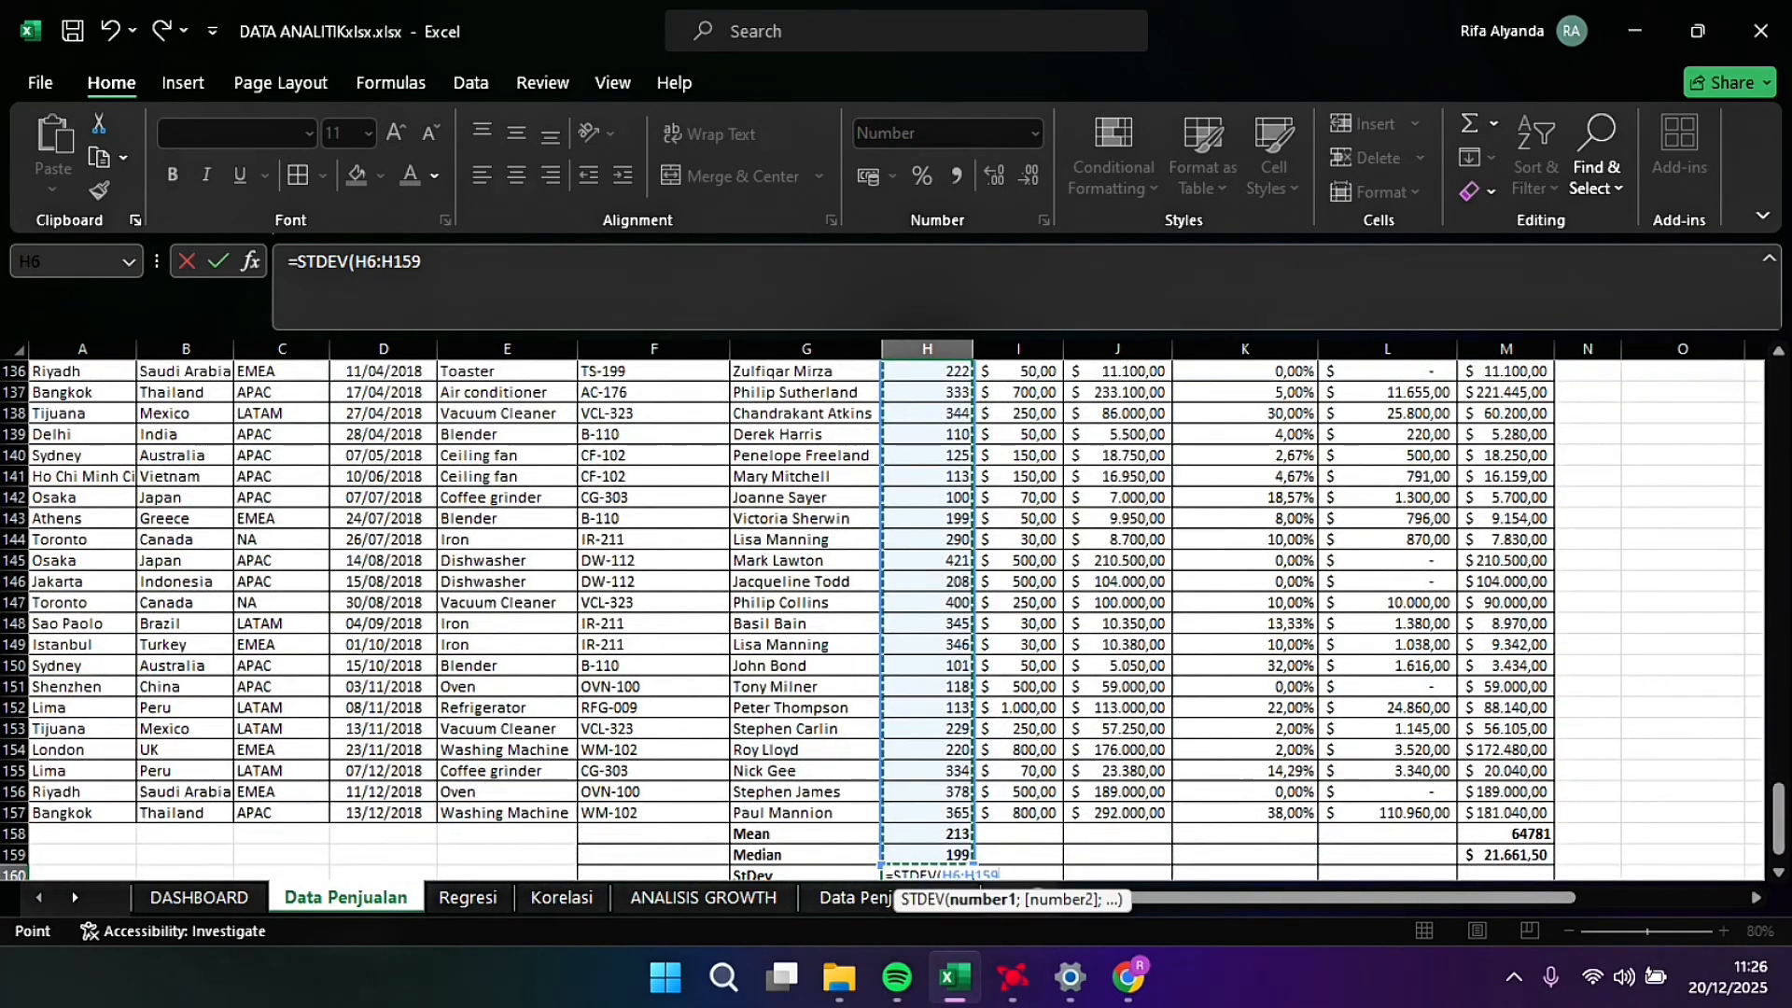
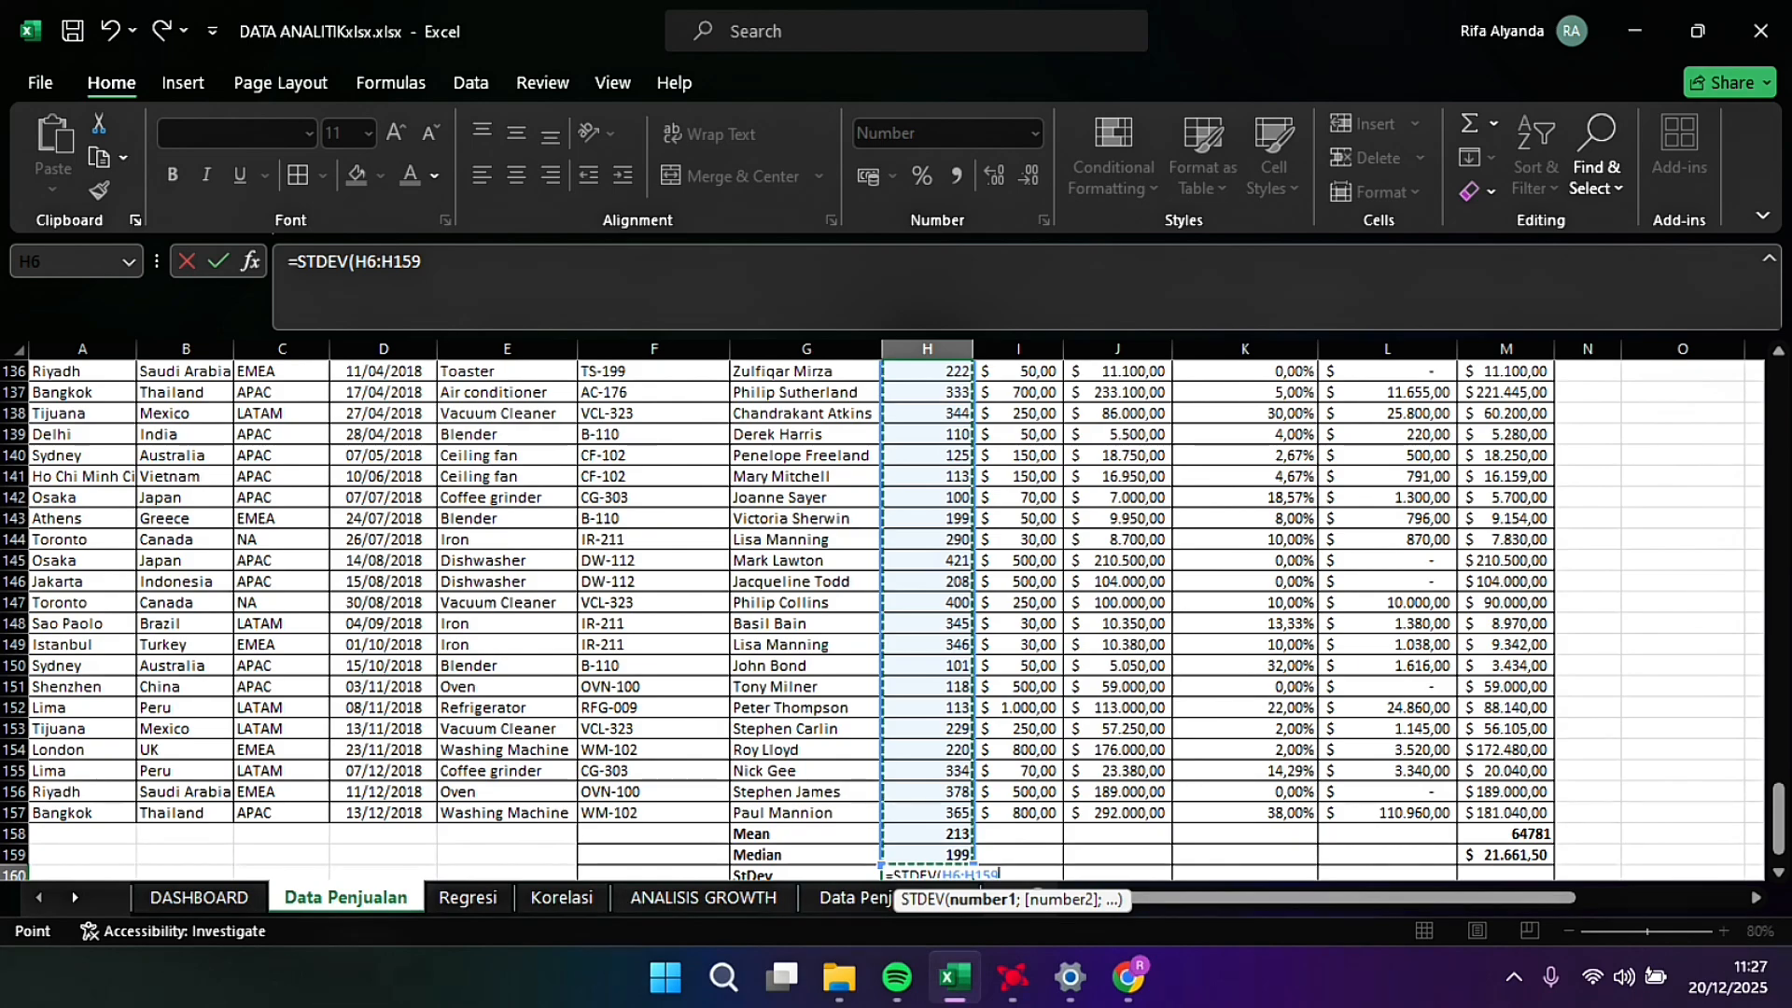
{"action": "left_click", "coordinate": [497, 281]}
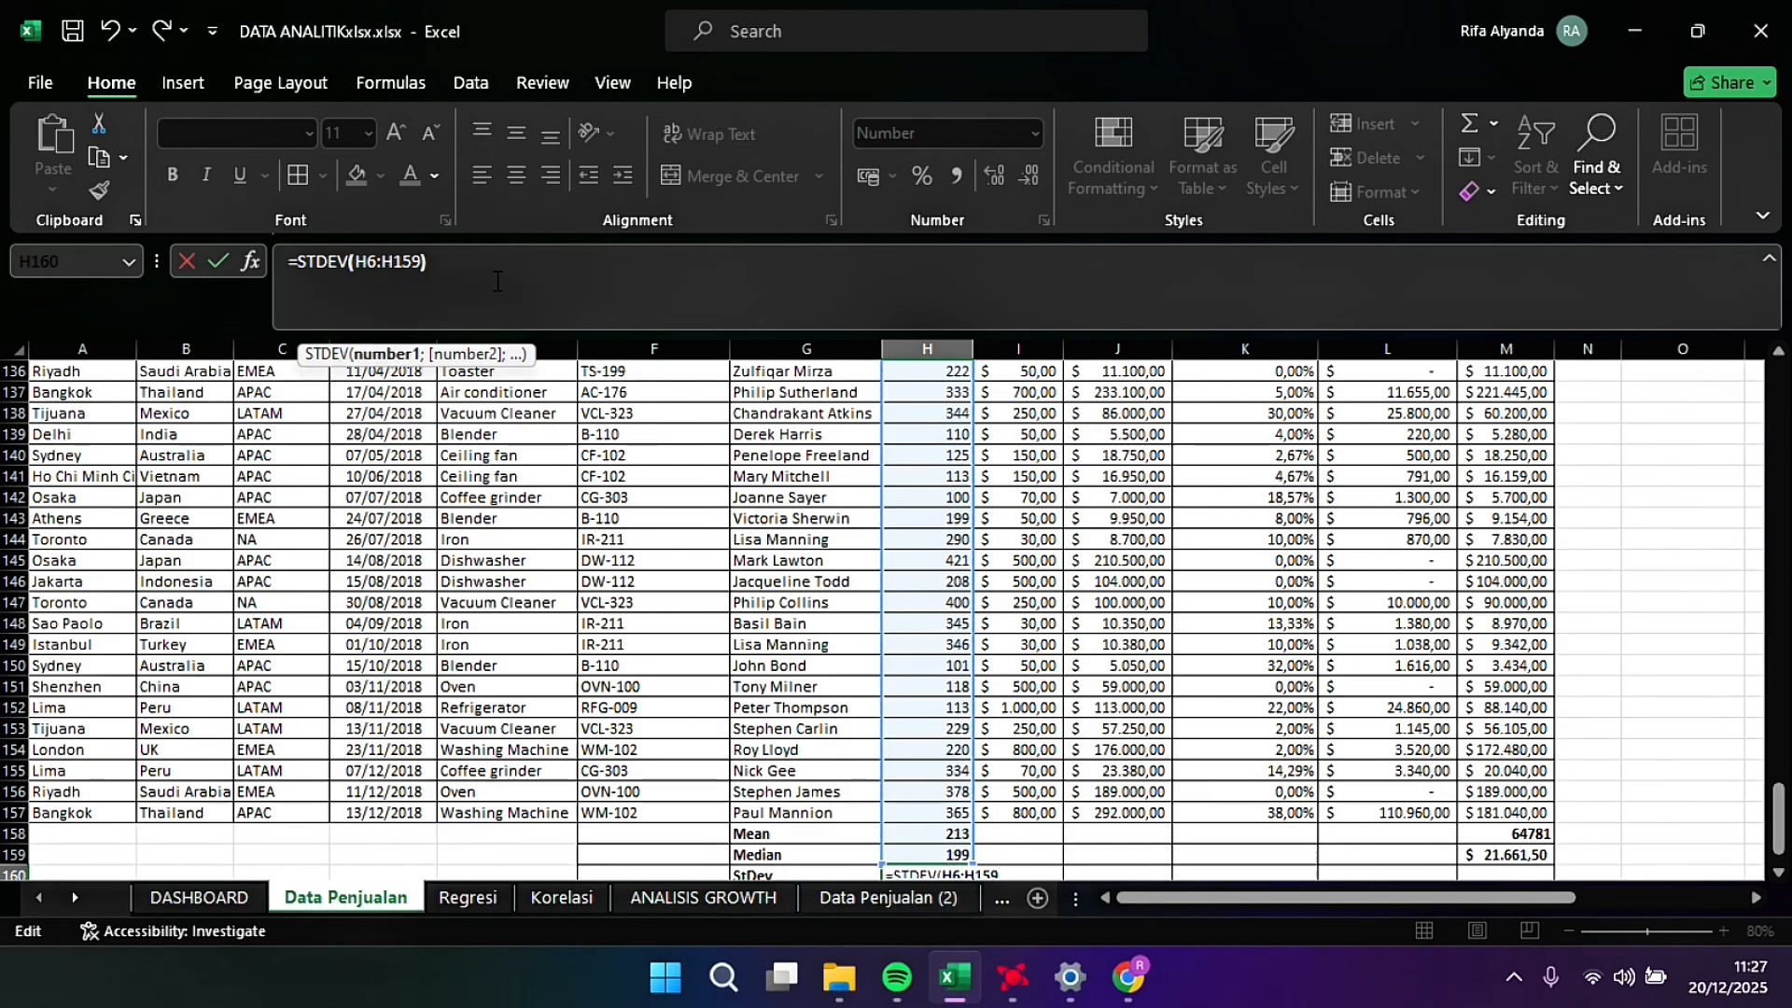
{"action": "key", "text": "Return"}
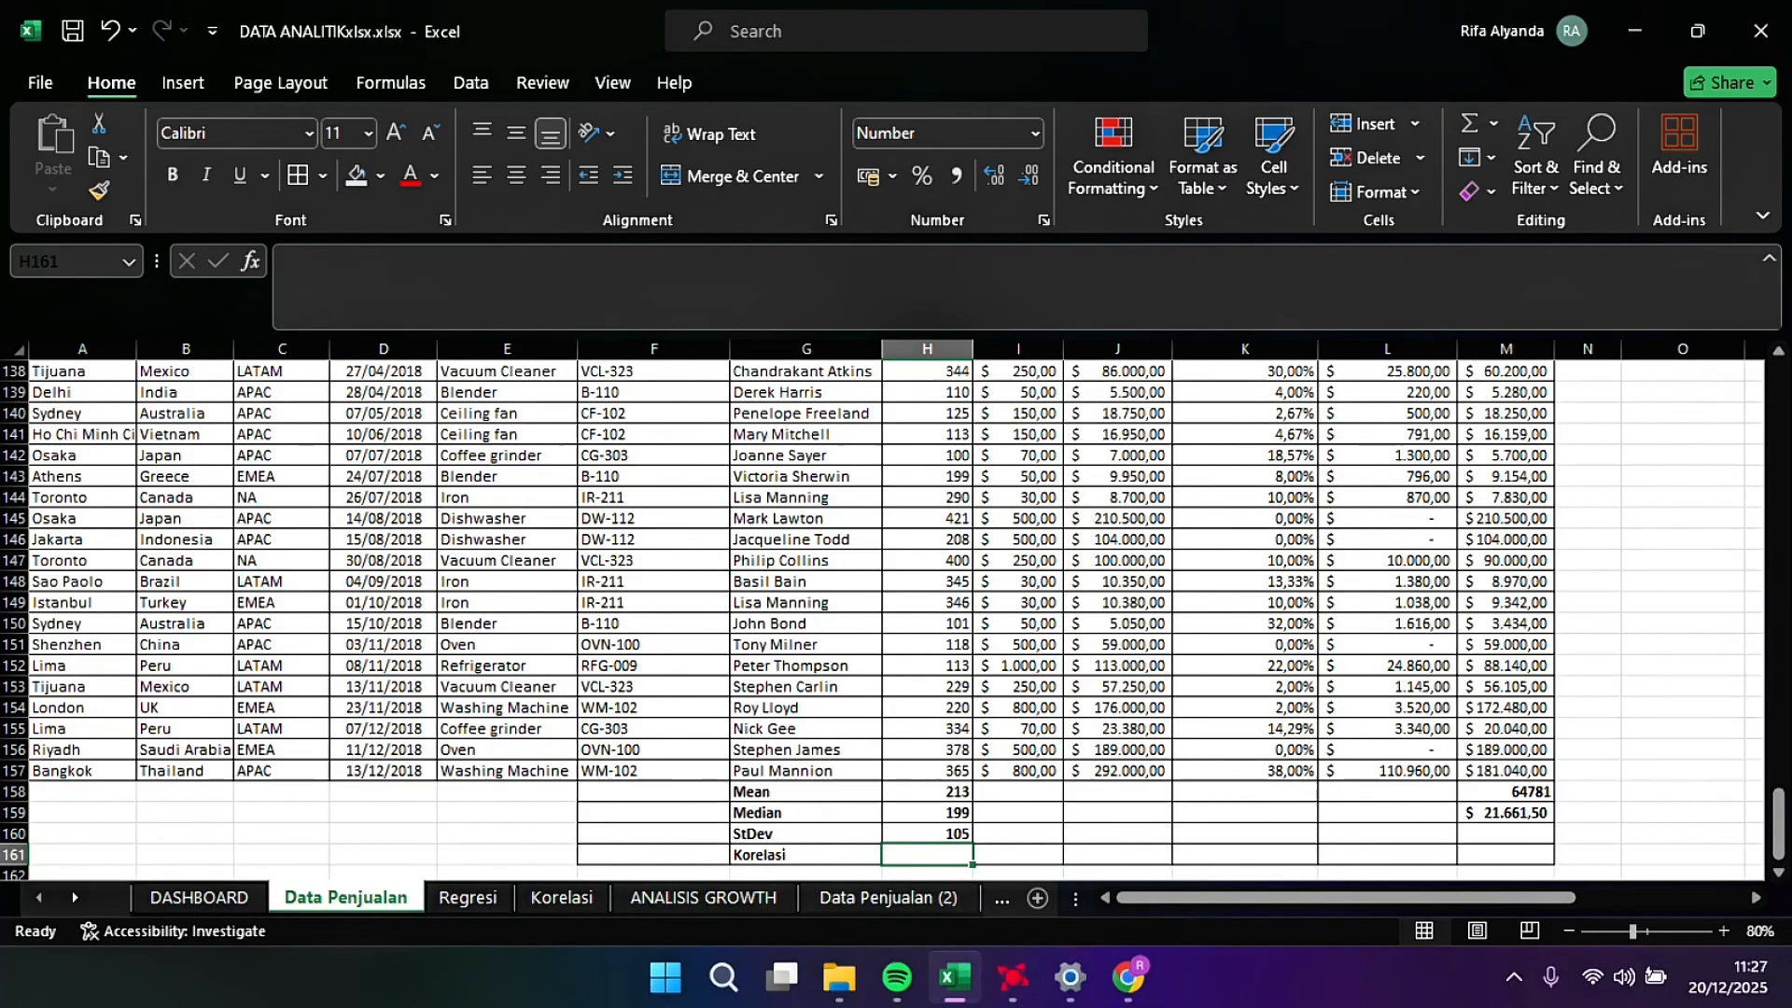
Step: Calculate the Net Price column's standard deviation in M160 with =STDEV(M6:M157)
{"action": "key", "text": "Right"}
{"action": "key", "text": "Right"}
{"action": "key", "text": "Right"}
{"action": "key", "text": "Right"}
{"action": "key", "text": "Right"}
{"action": "key", "text": "Up"}
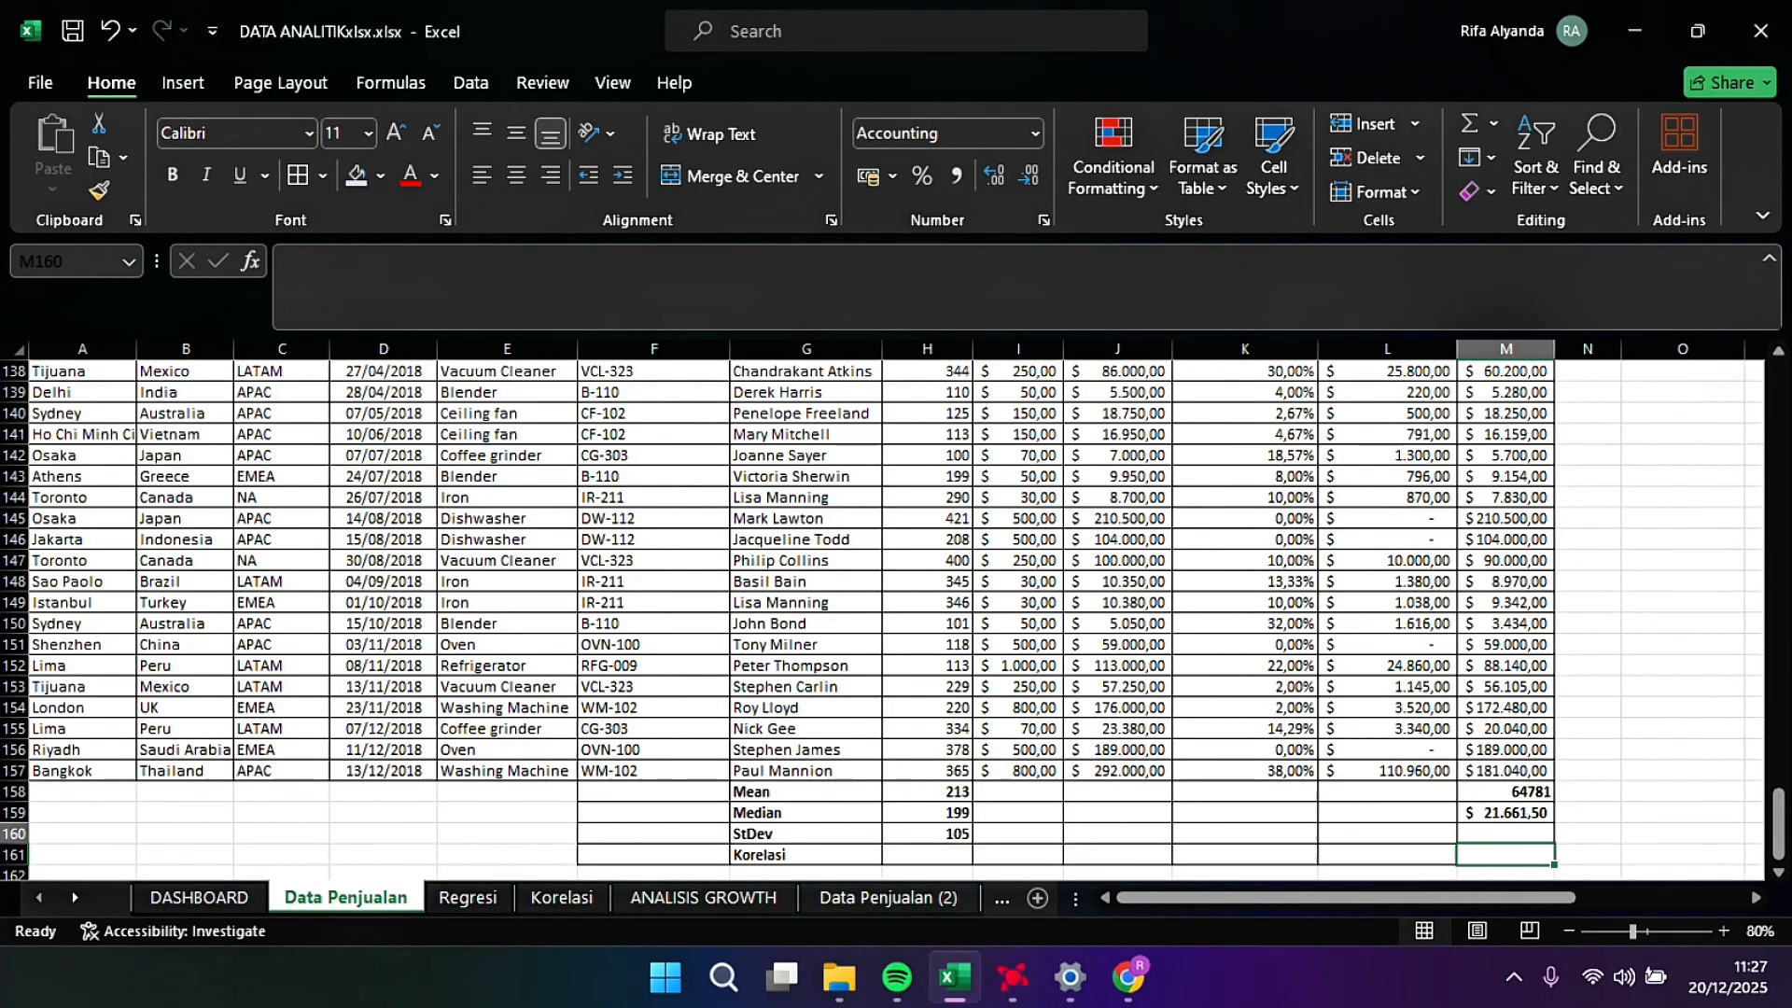
{"action": "type", "text": "="}
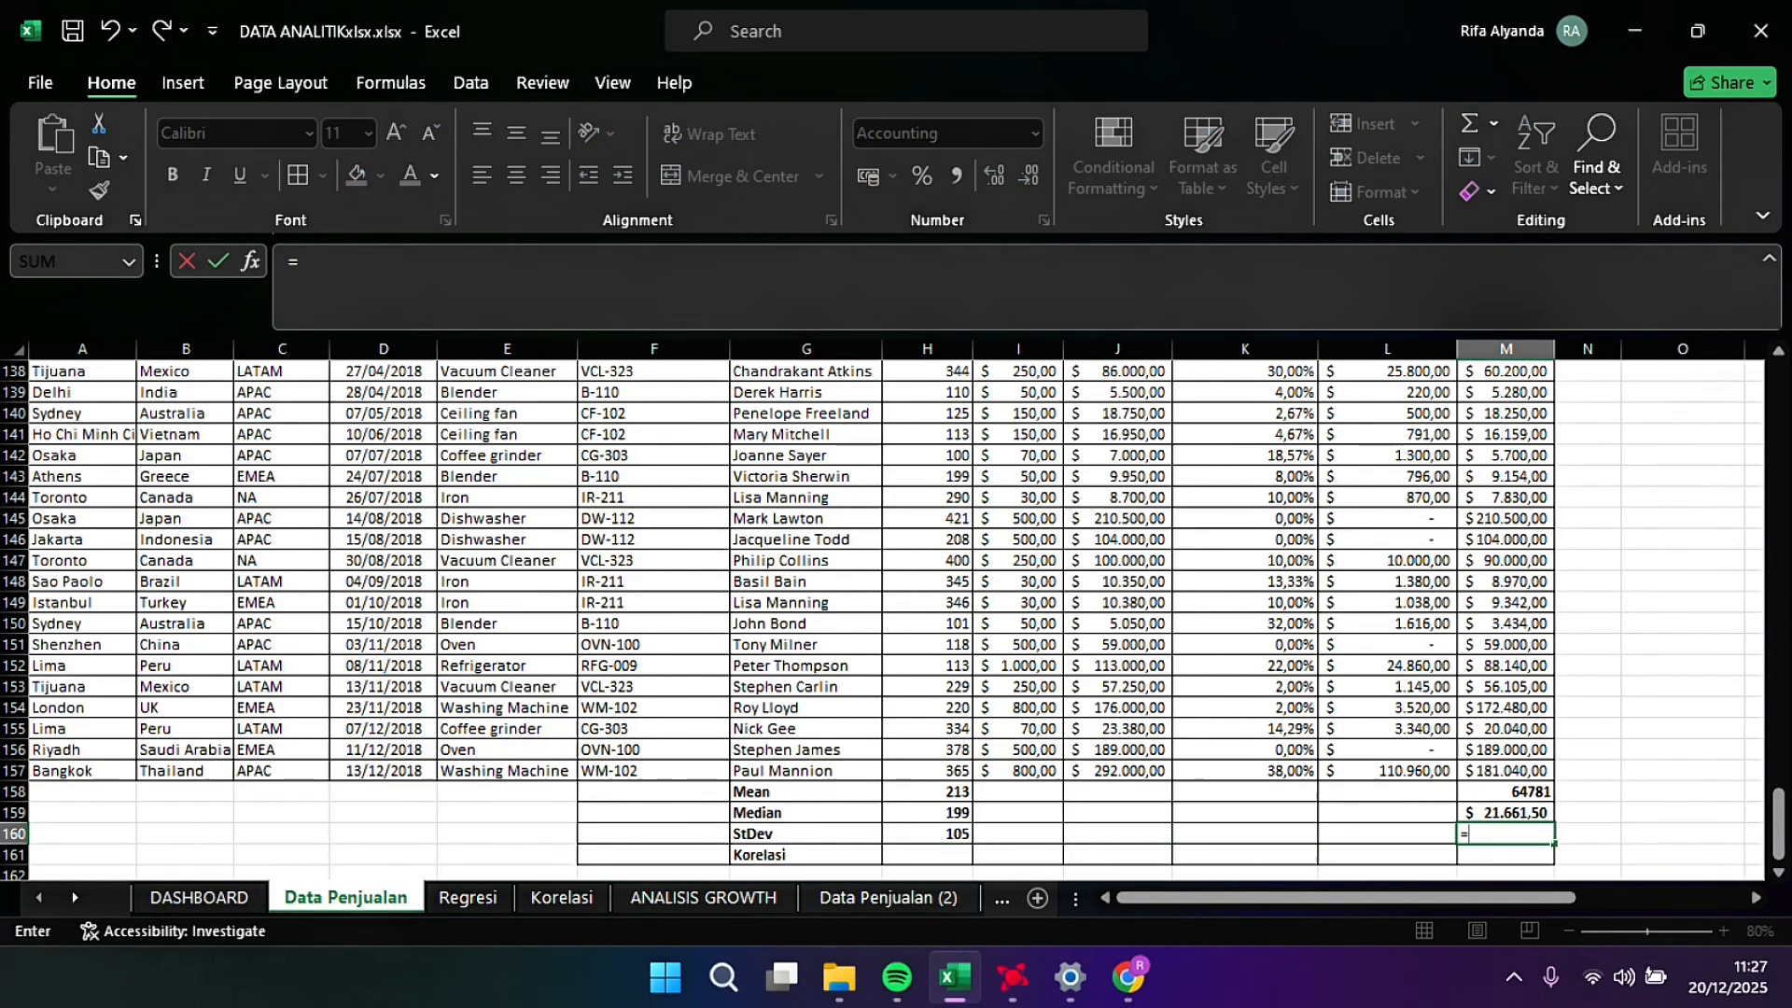
{"action": "type", "text": "stdev"}
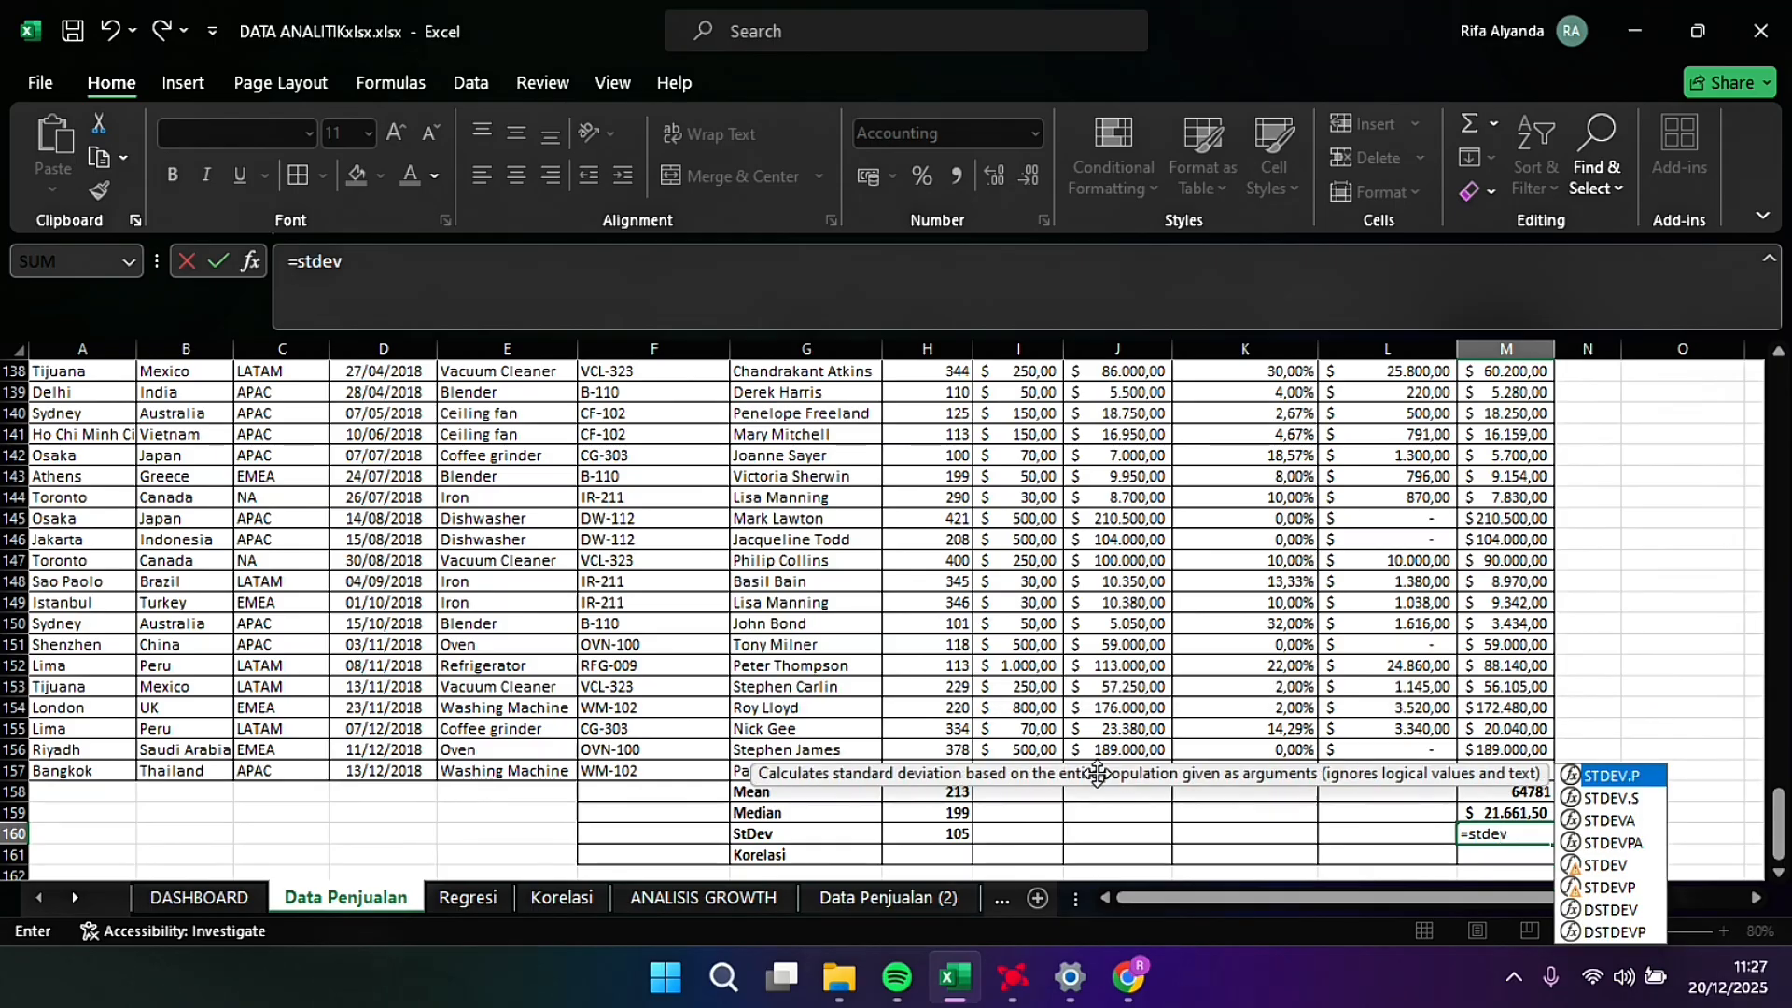
{"action": "type", "text": "("}
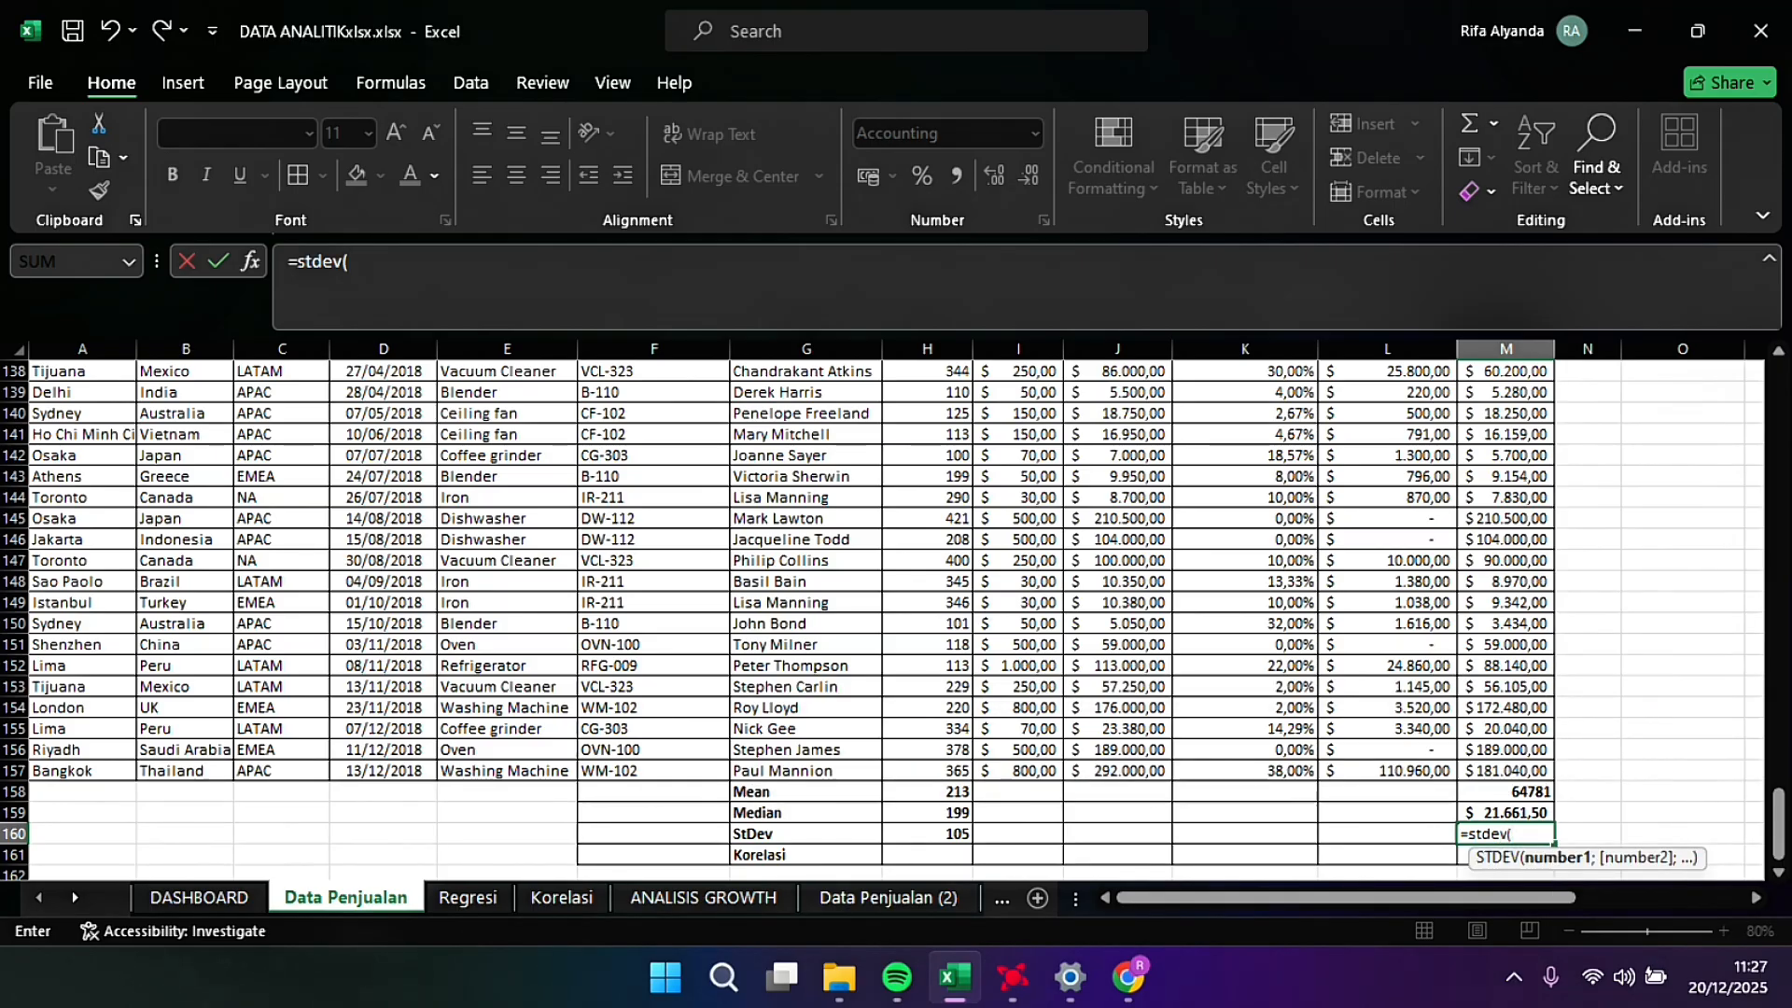
{"action": "scroll", "coordinate": [883, 616], "scroll_direction": "up", "scroll_amount": 20}
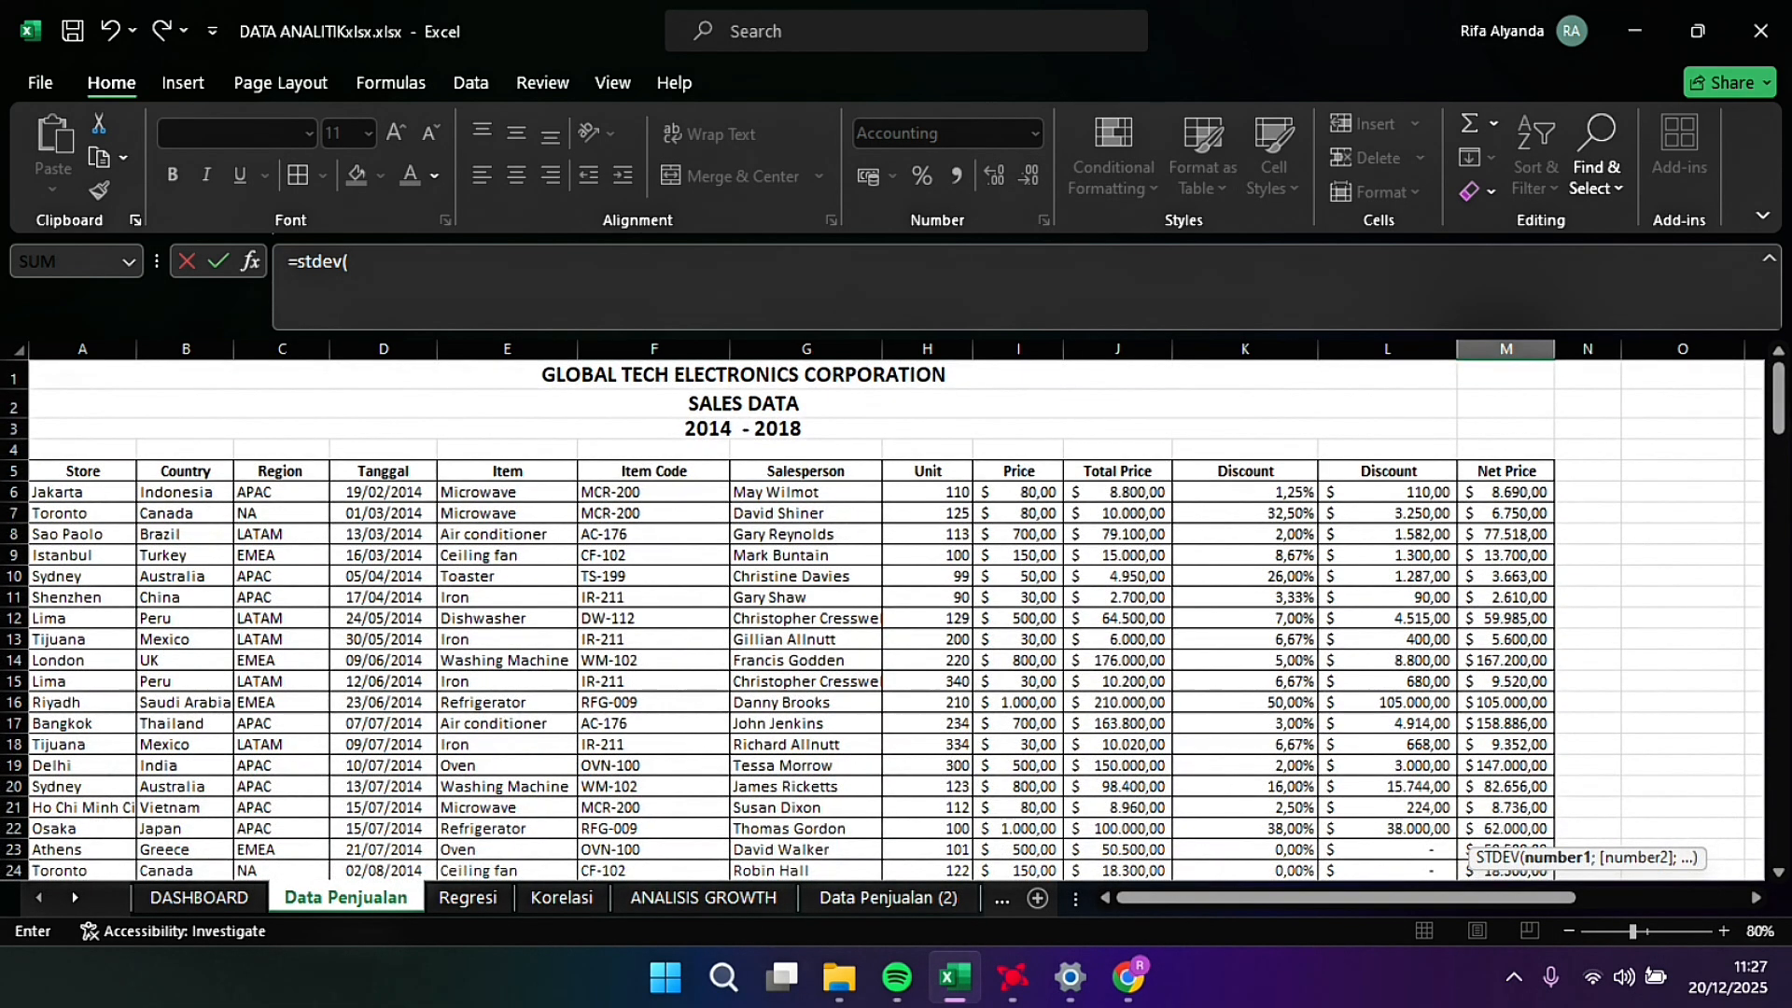
{"action": "left_click", "coordinate": [1507, 491]}
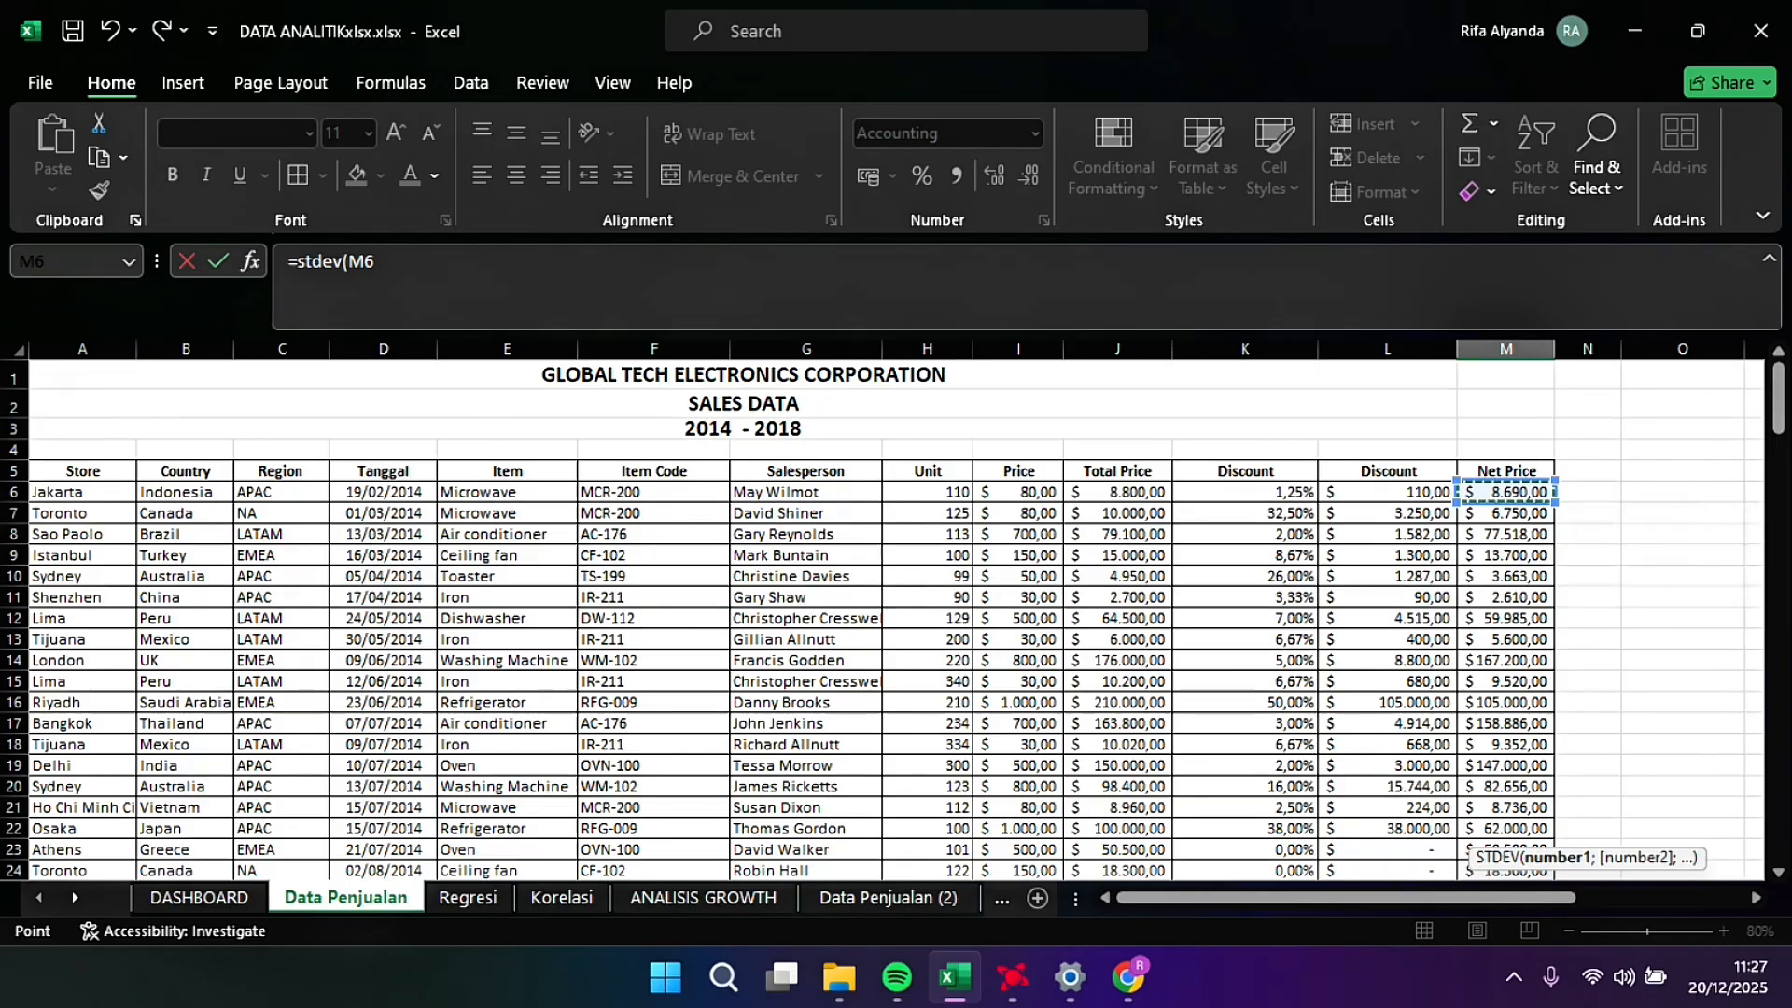
{"action": "key", "text": "ctrl+shift+Down"}
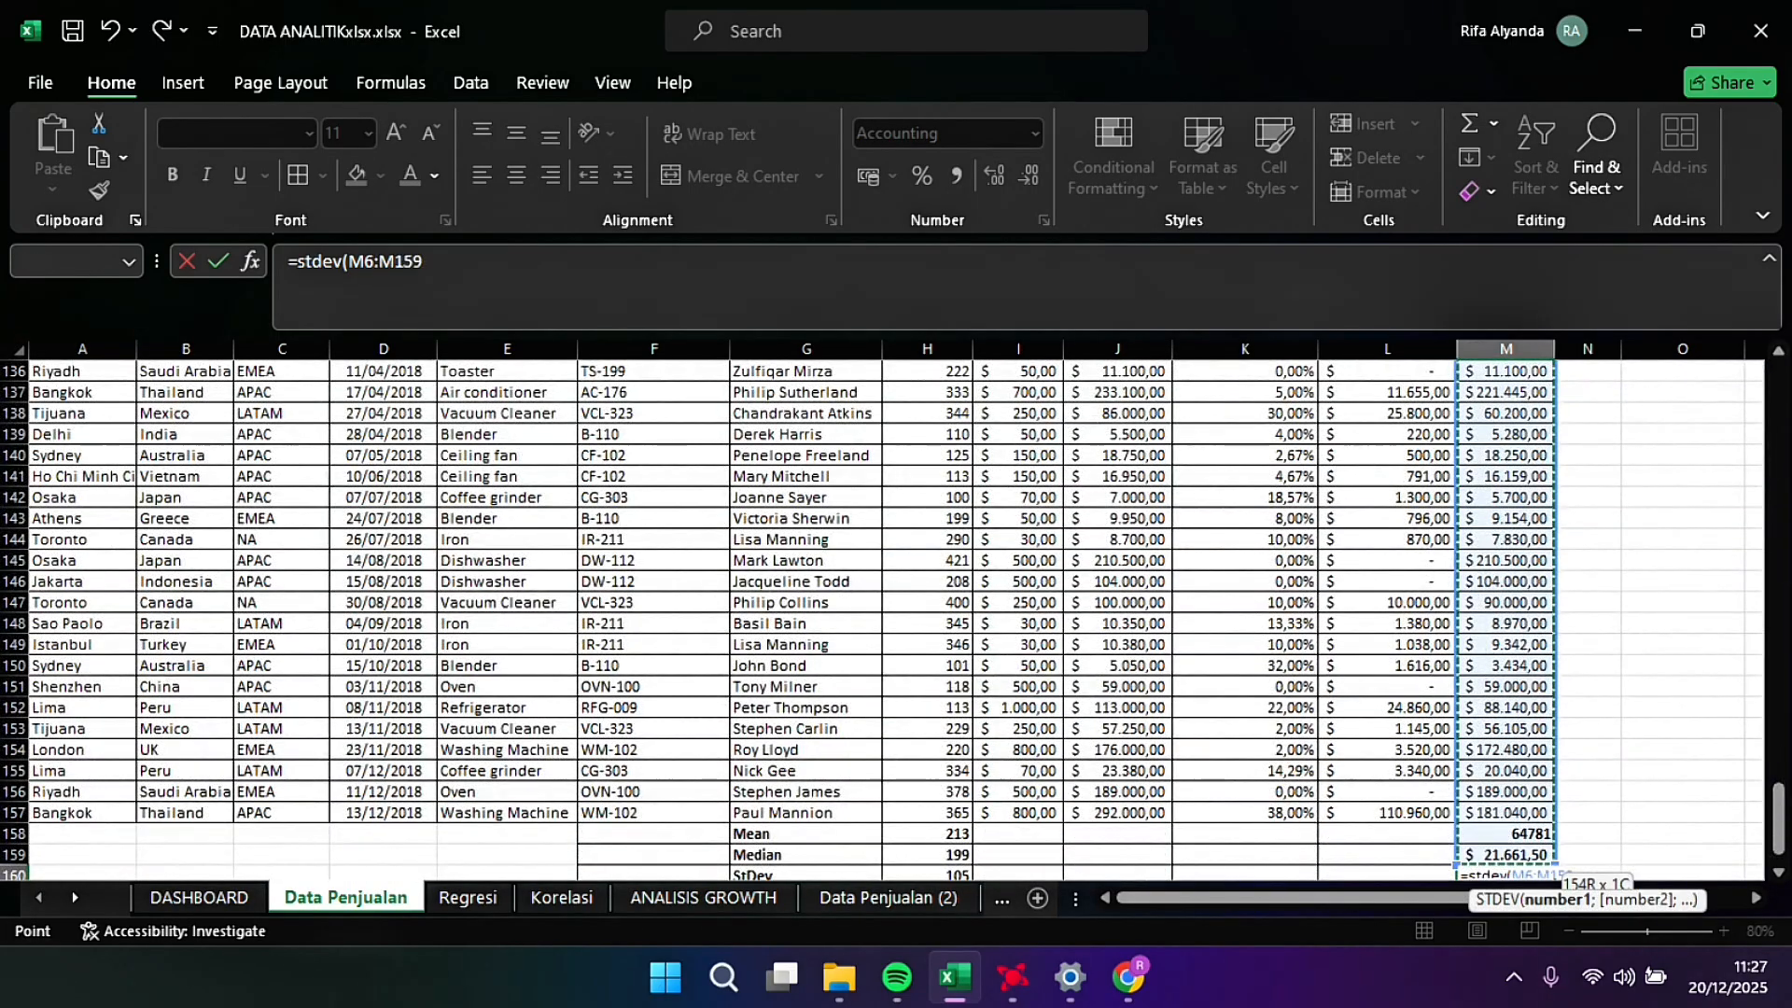
{"action": "left_click", "coordinate": [524, 269]}
{"action": "key", "text": "BackSpace"}
{"action": "type", "text": "7"}
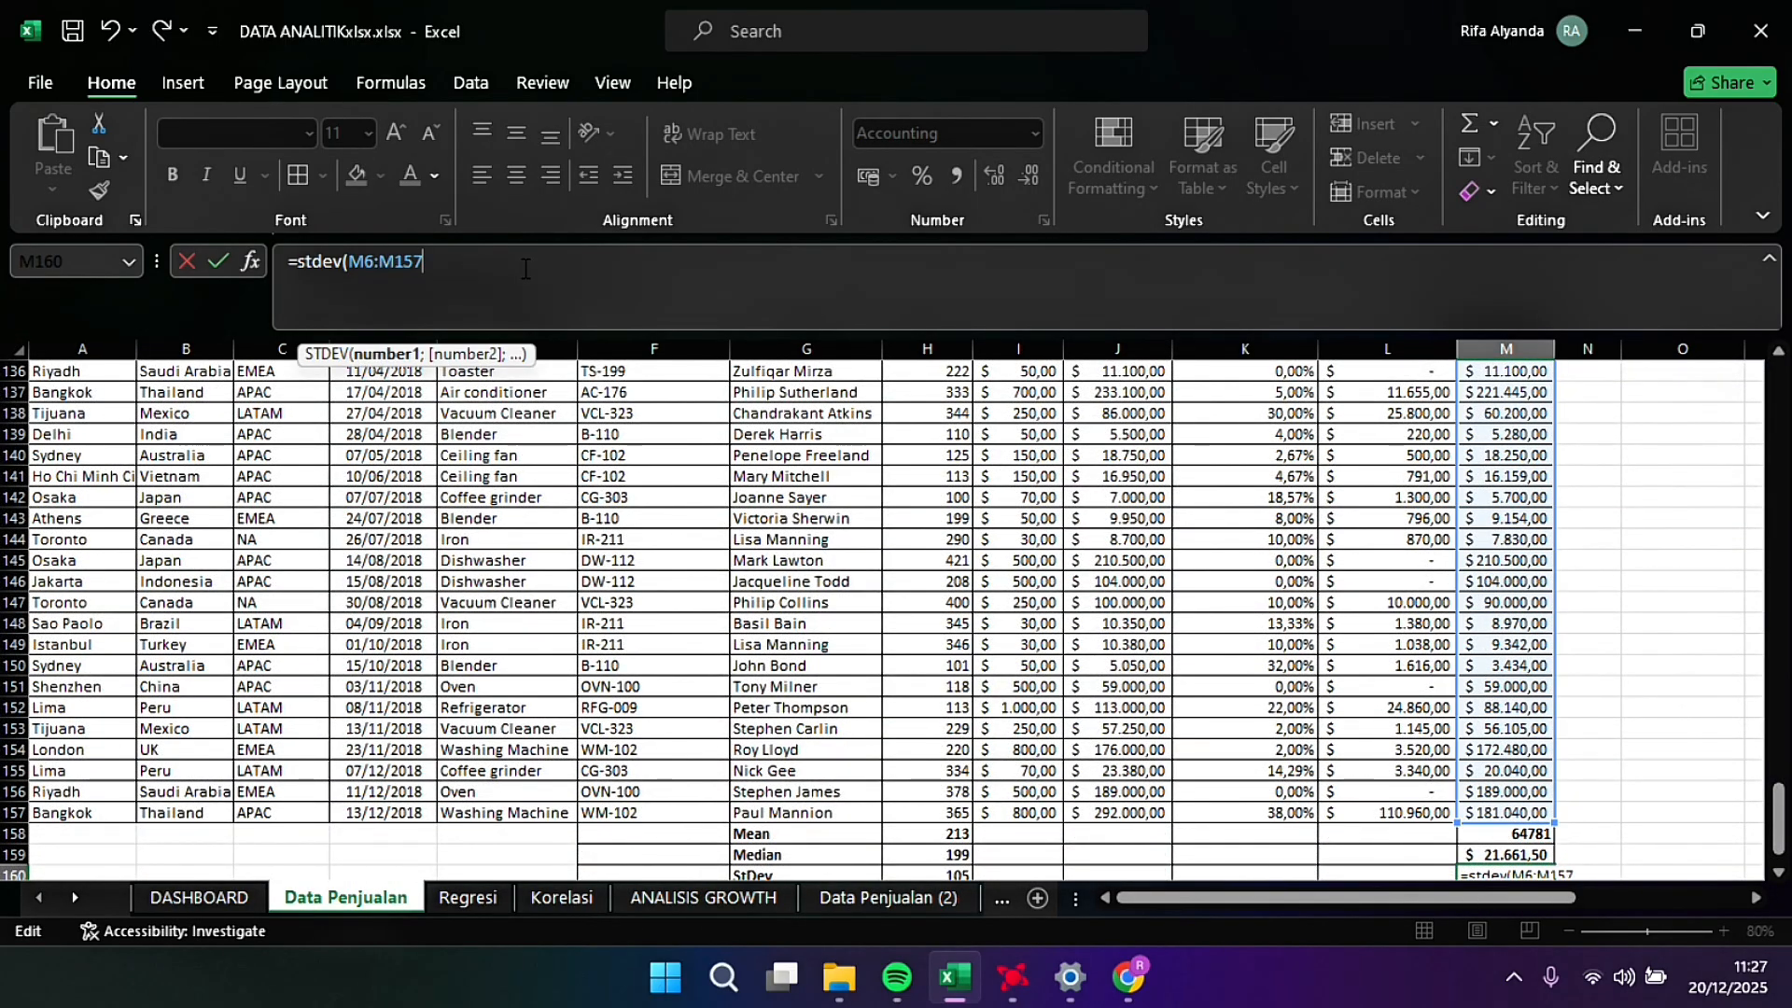
{"action": "type", "text": ")"}
{"action": "key", "text": "Return"}
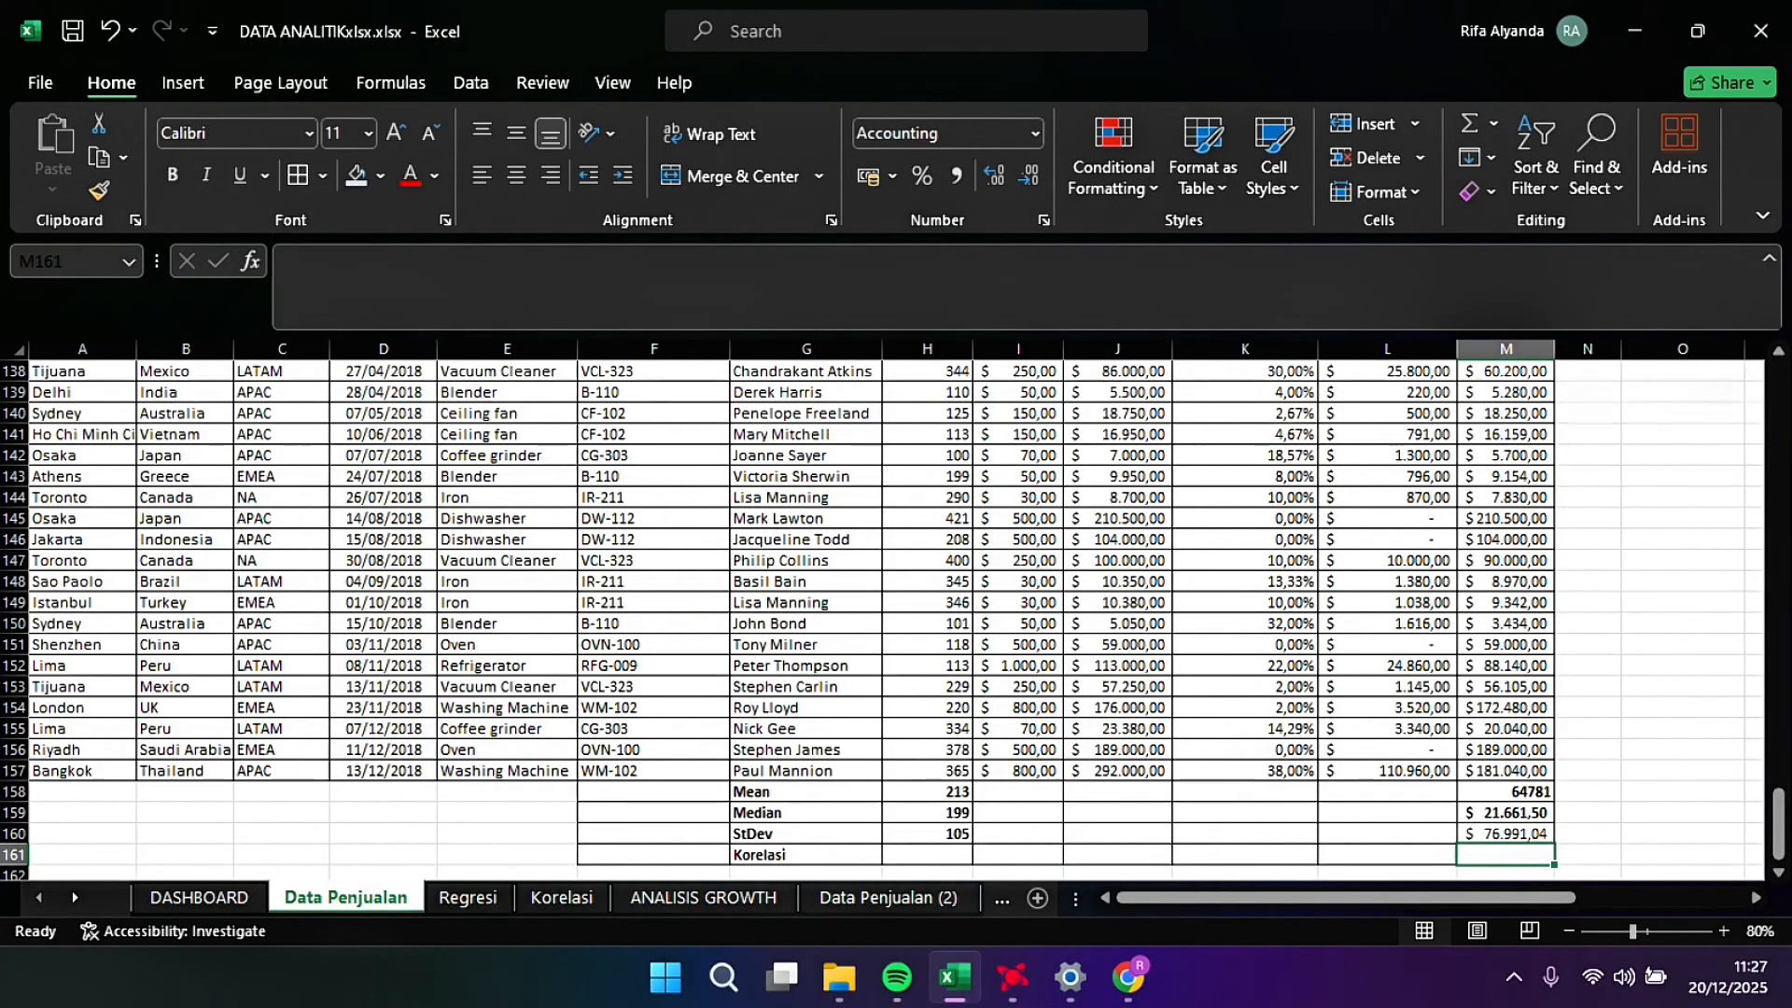
Step: Calculate the correlation between Unit and Net Price in H161 with =CORREL(H6:H157;M6:M157)
{"action": "left_click", "coordinate": [927, 854]}
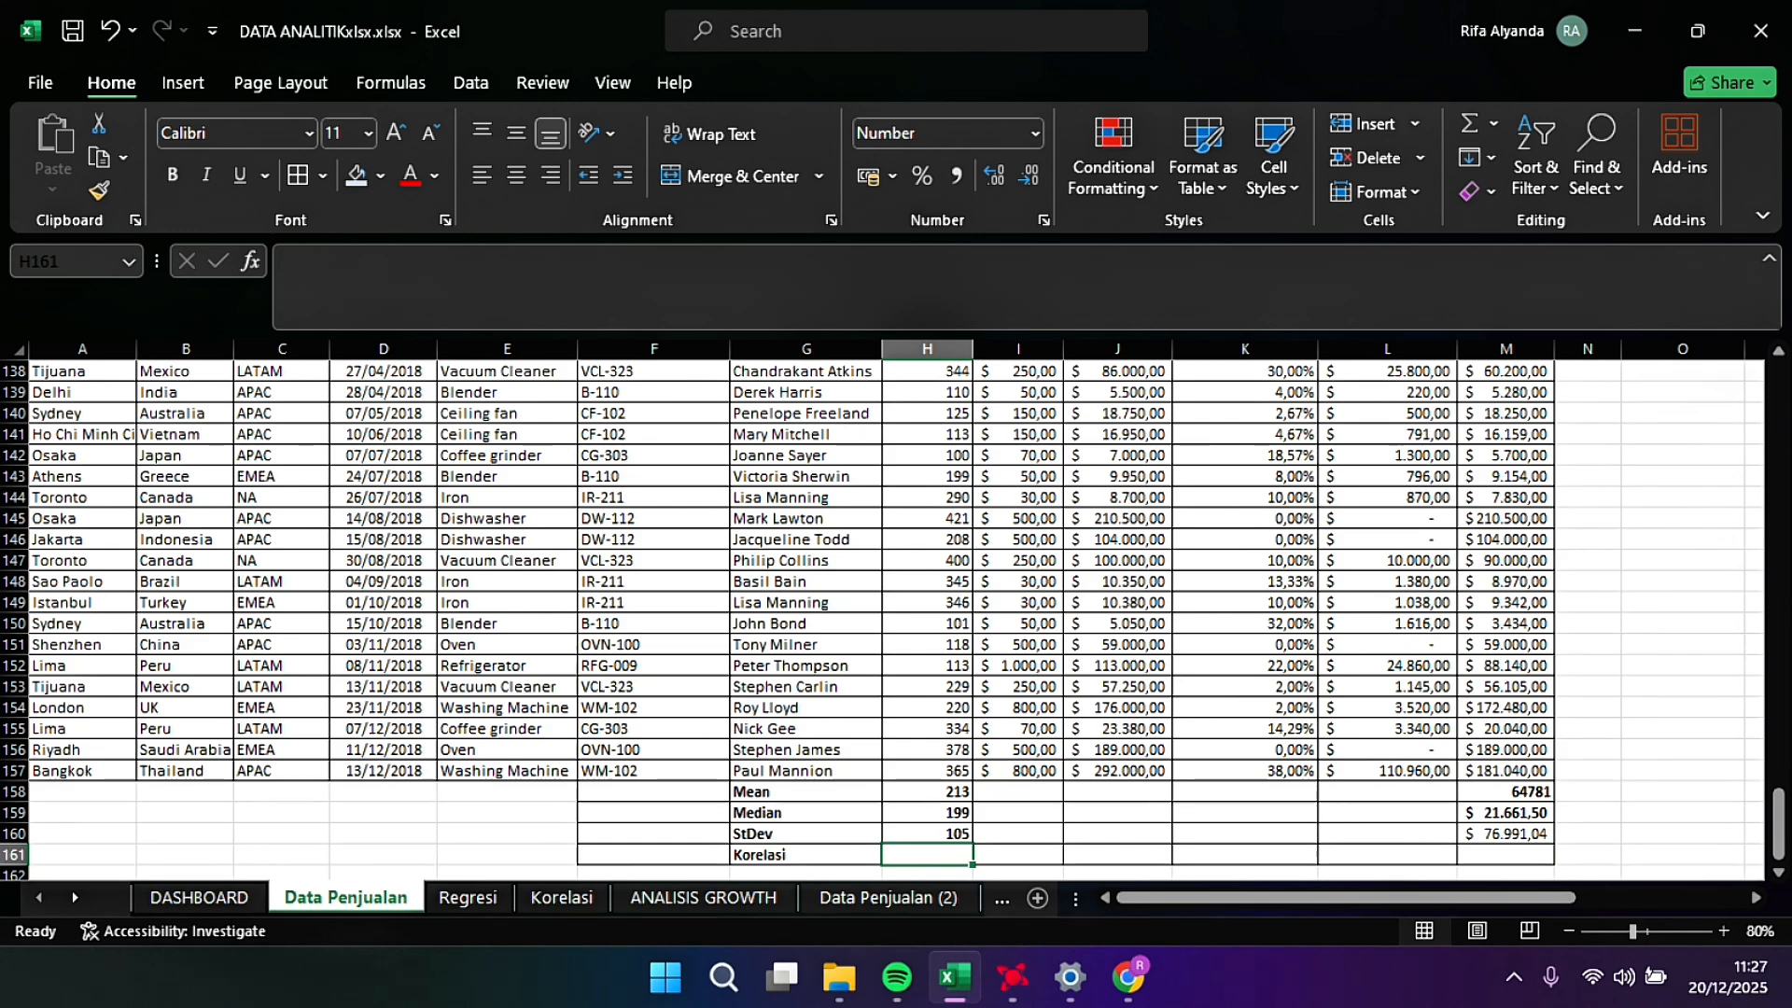
{"action": "type", "text": "=correl"}
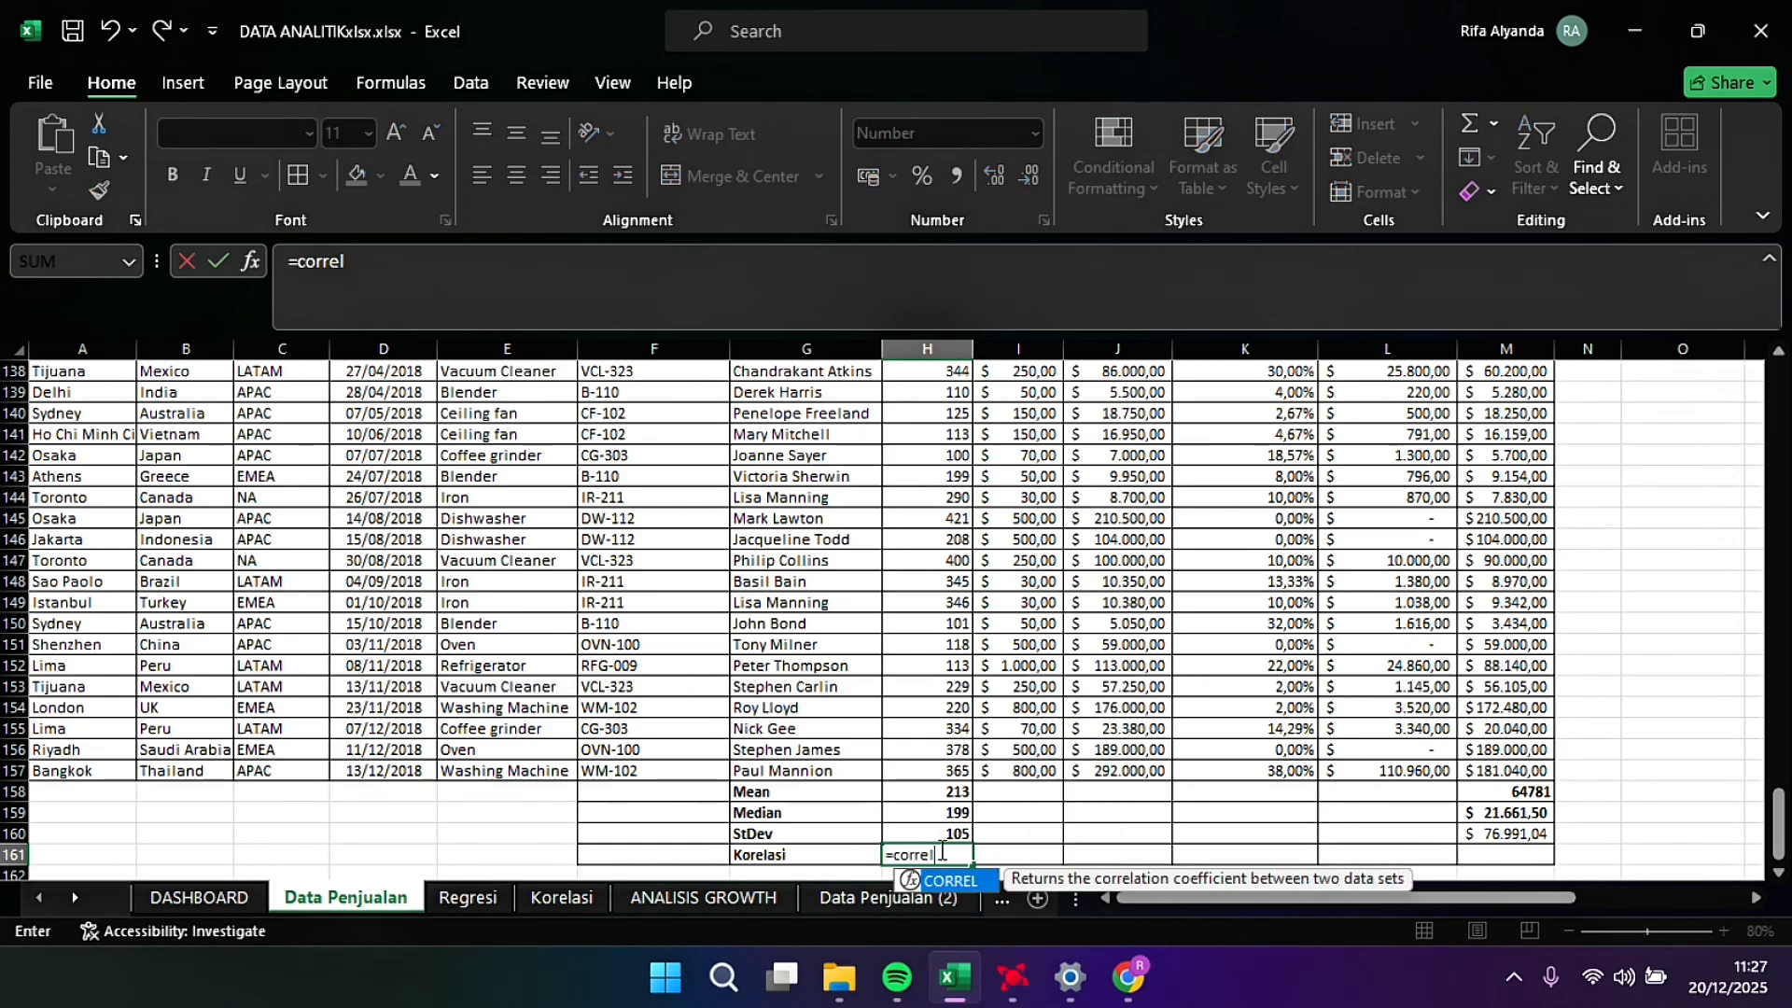
{"action": "type", "text": "("}
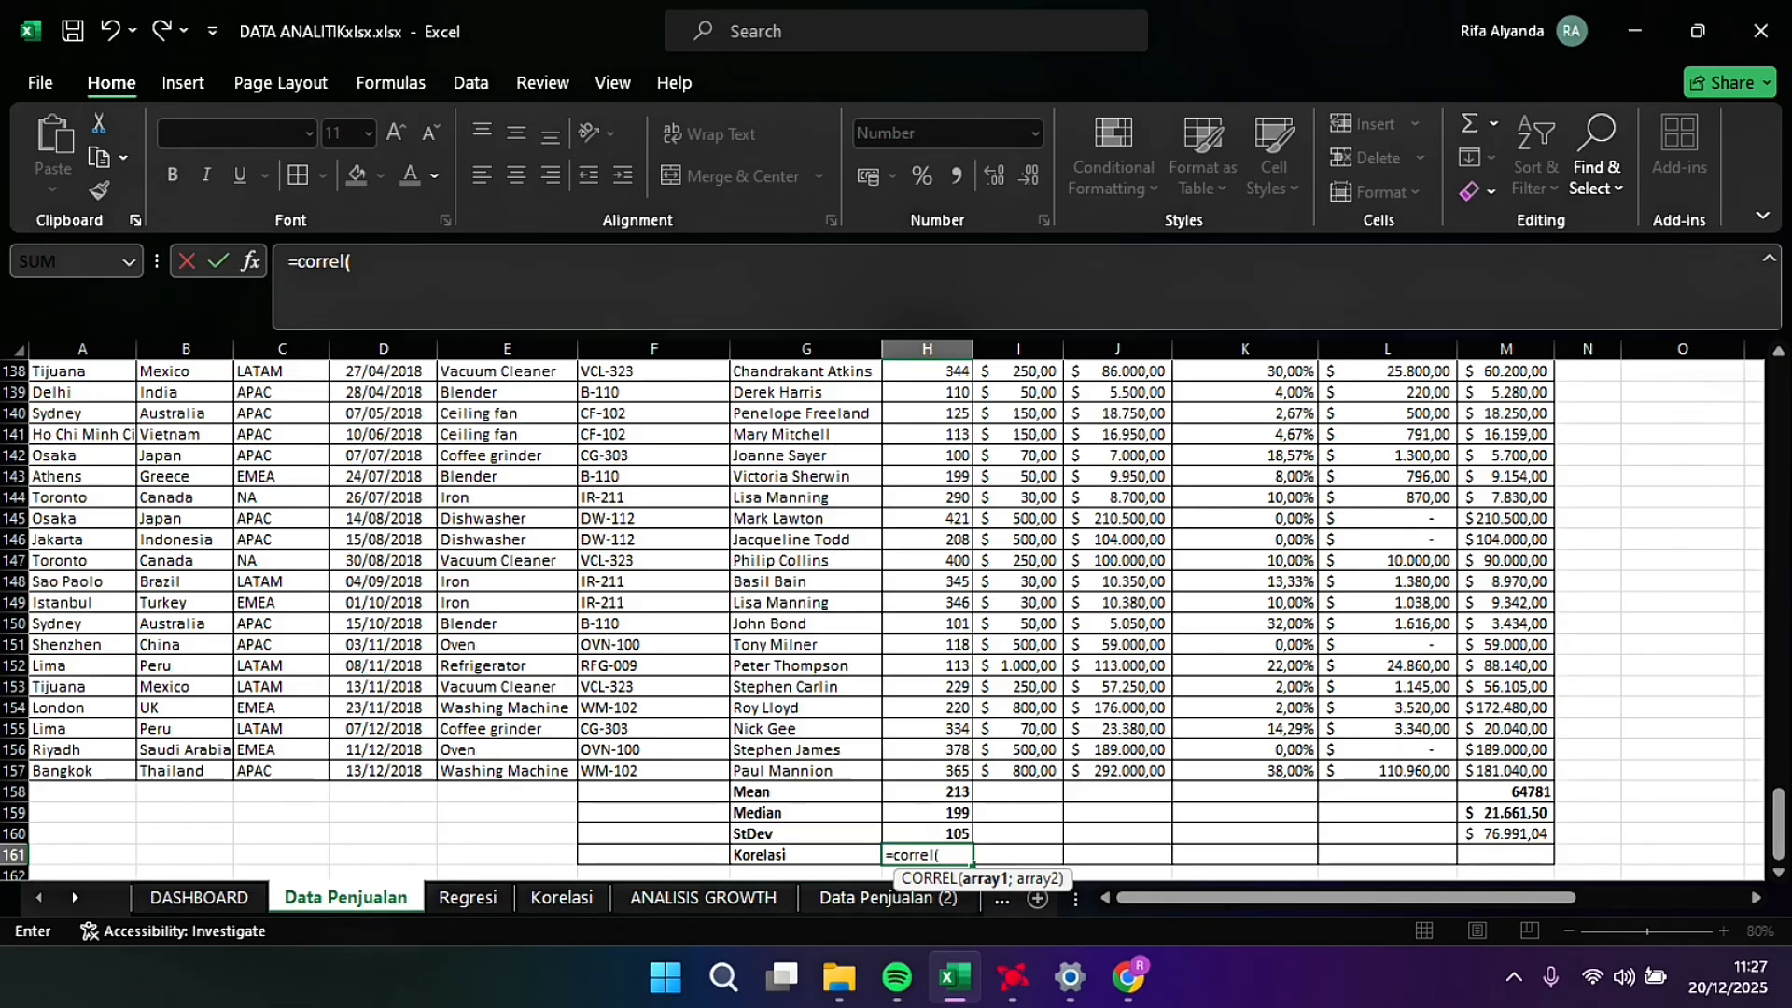
{"action": "scroll", "coordinate": [887, 616], "scroll_direction": "up", "scroll_amount": 20}
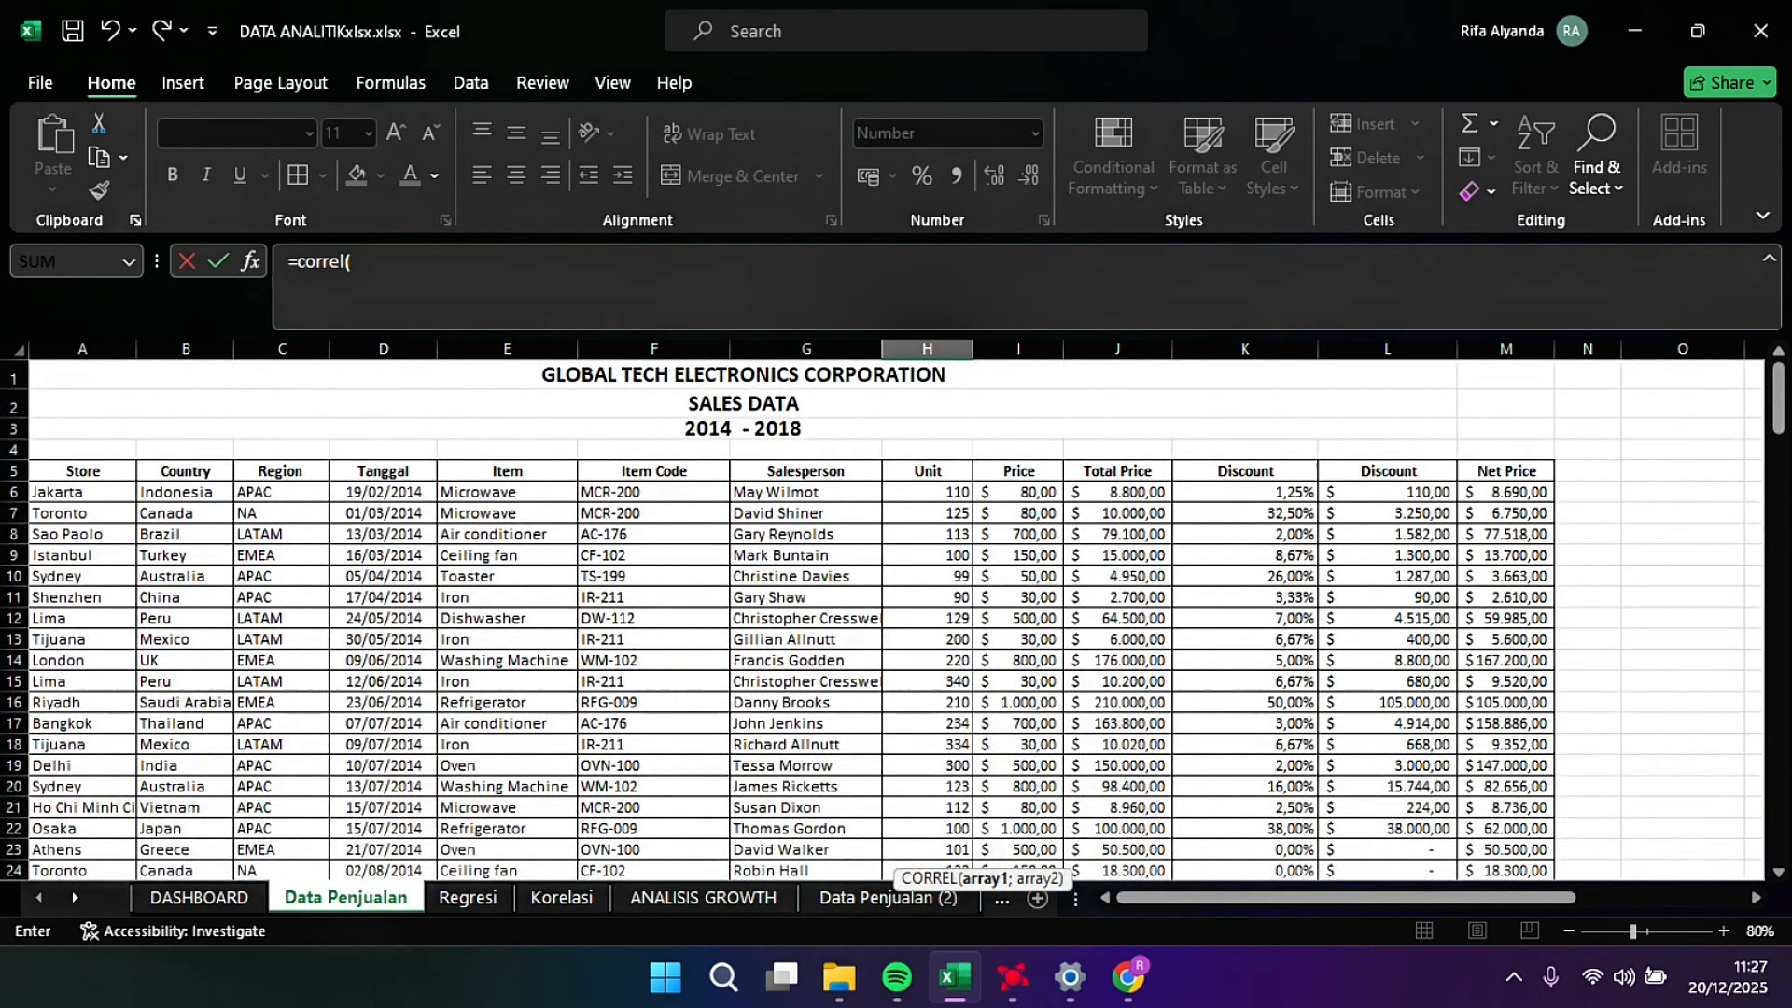
{"action": "left_click", "coordinate": [926, 492]}
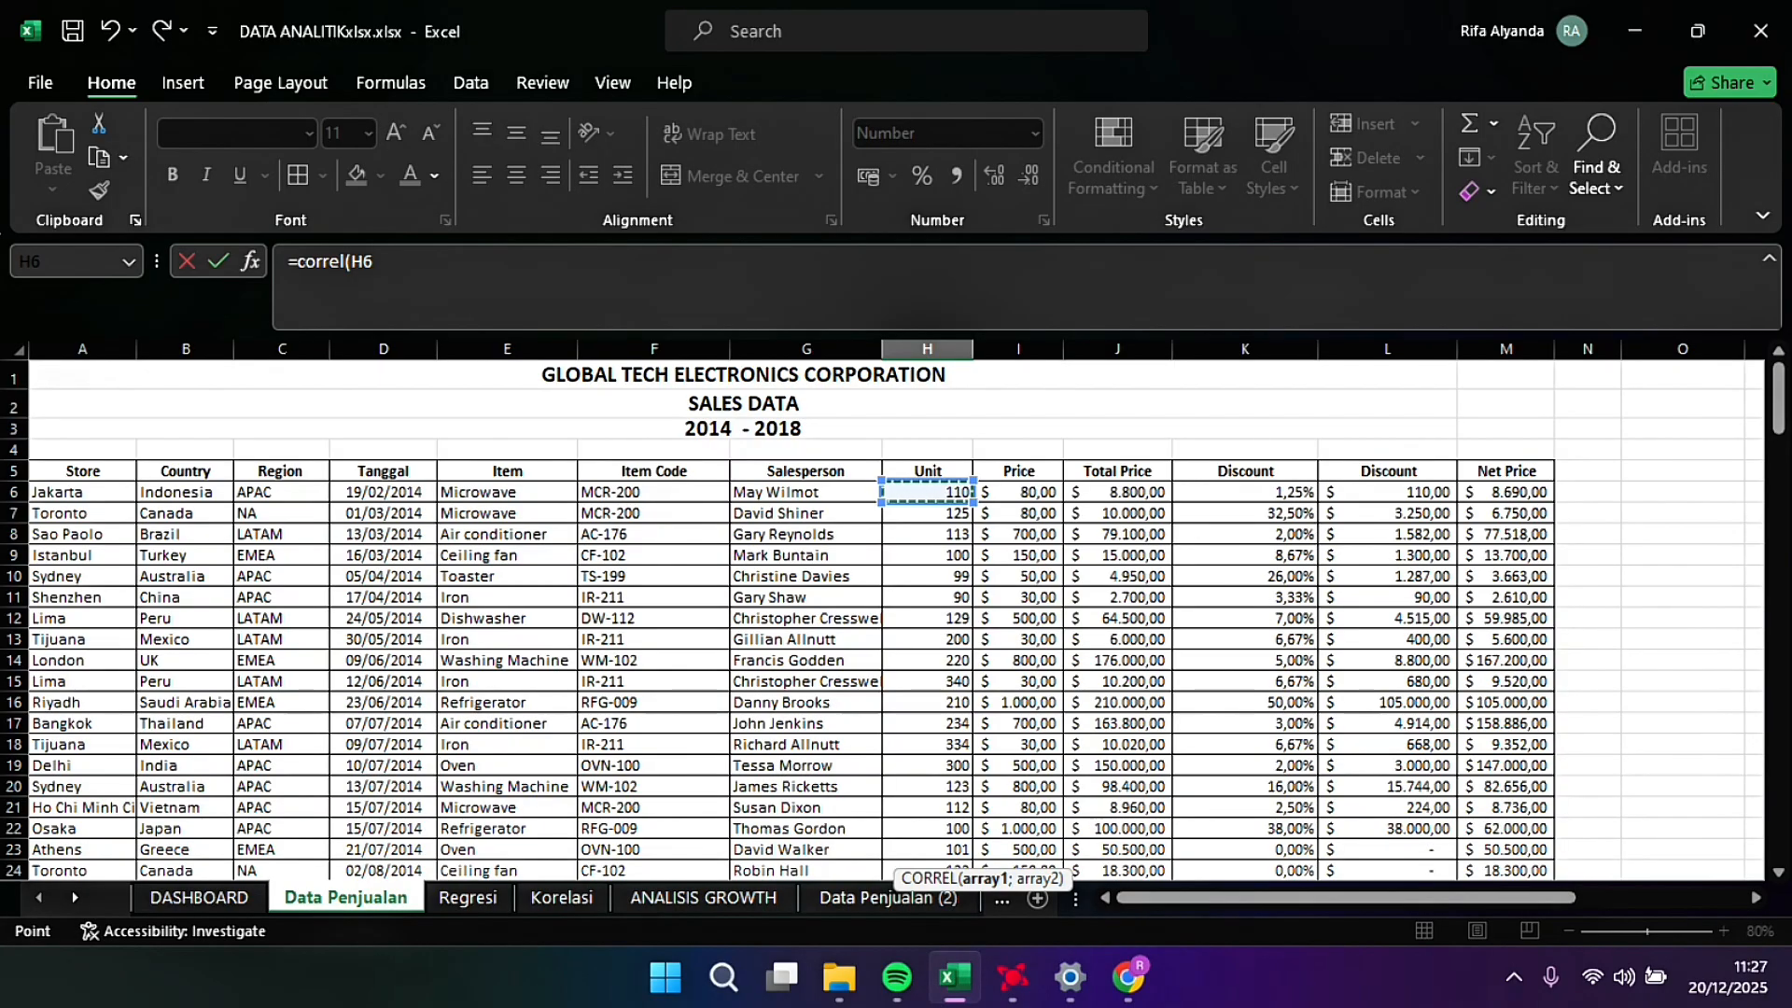
{"action": "key", "text": "ctrl+shift+Down"}
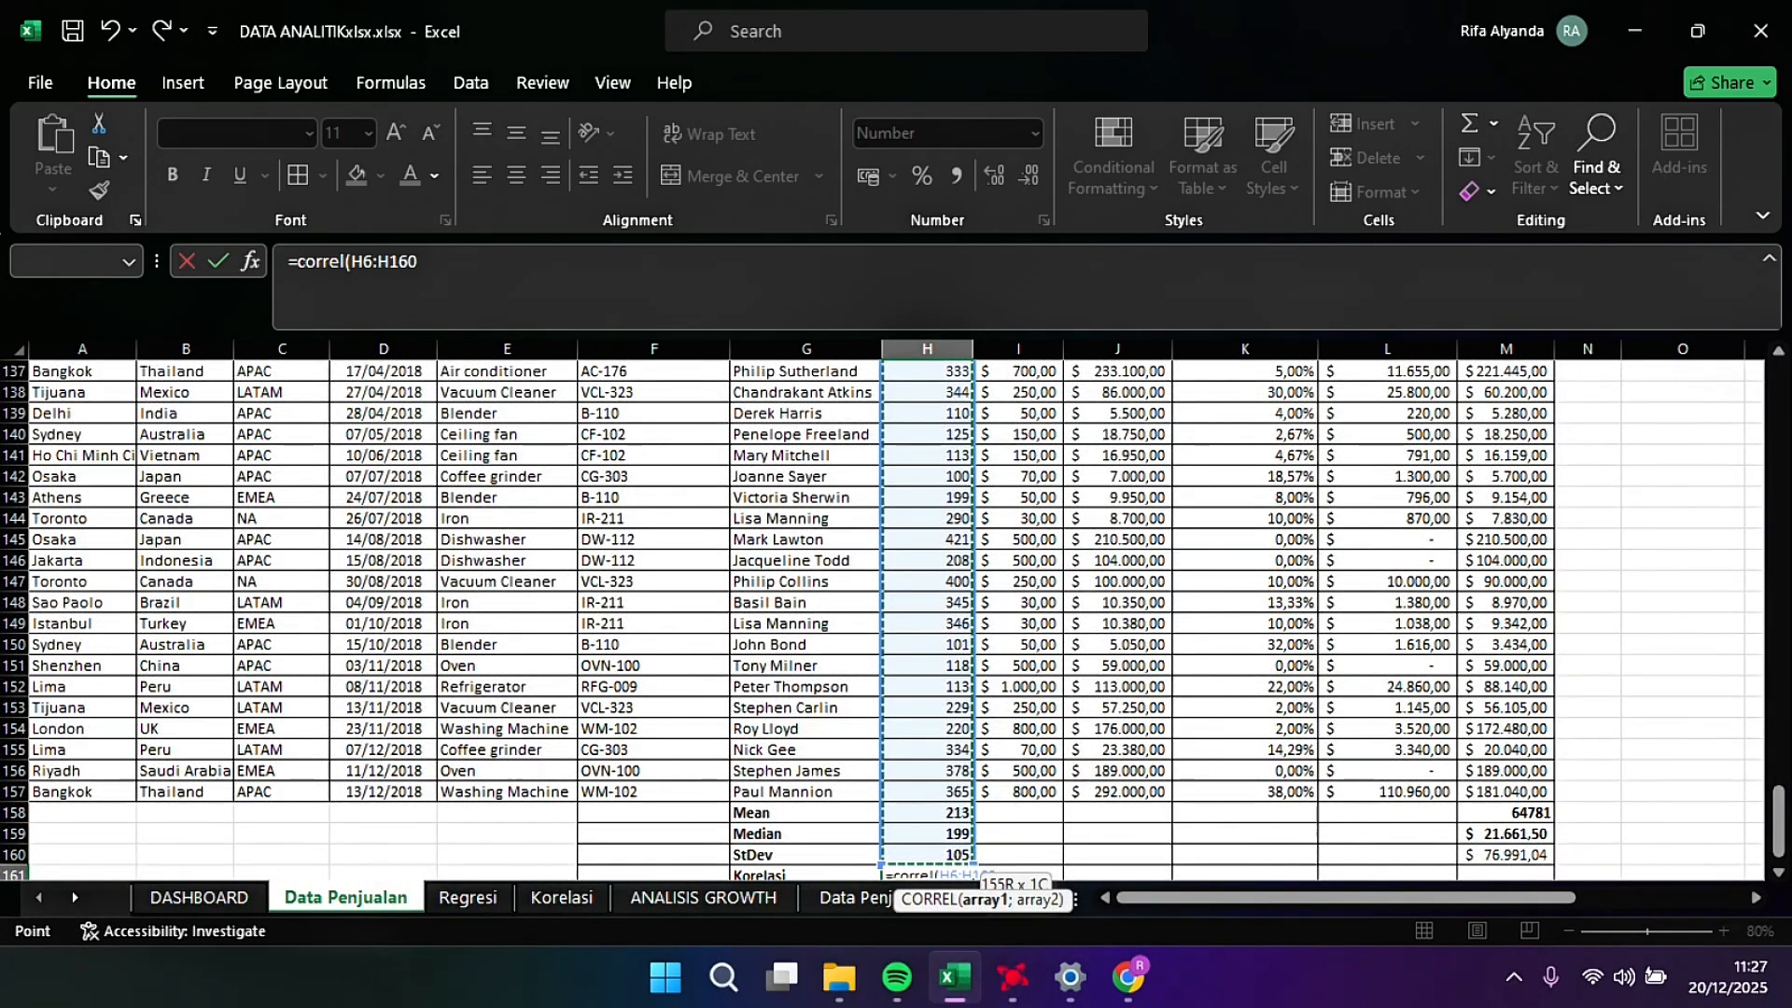
{"action": "type", "text": ";M6:M157"}
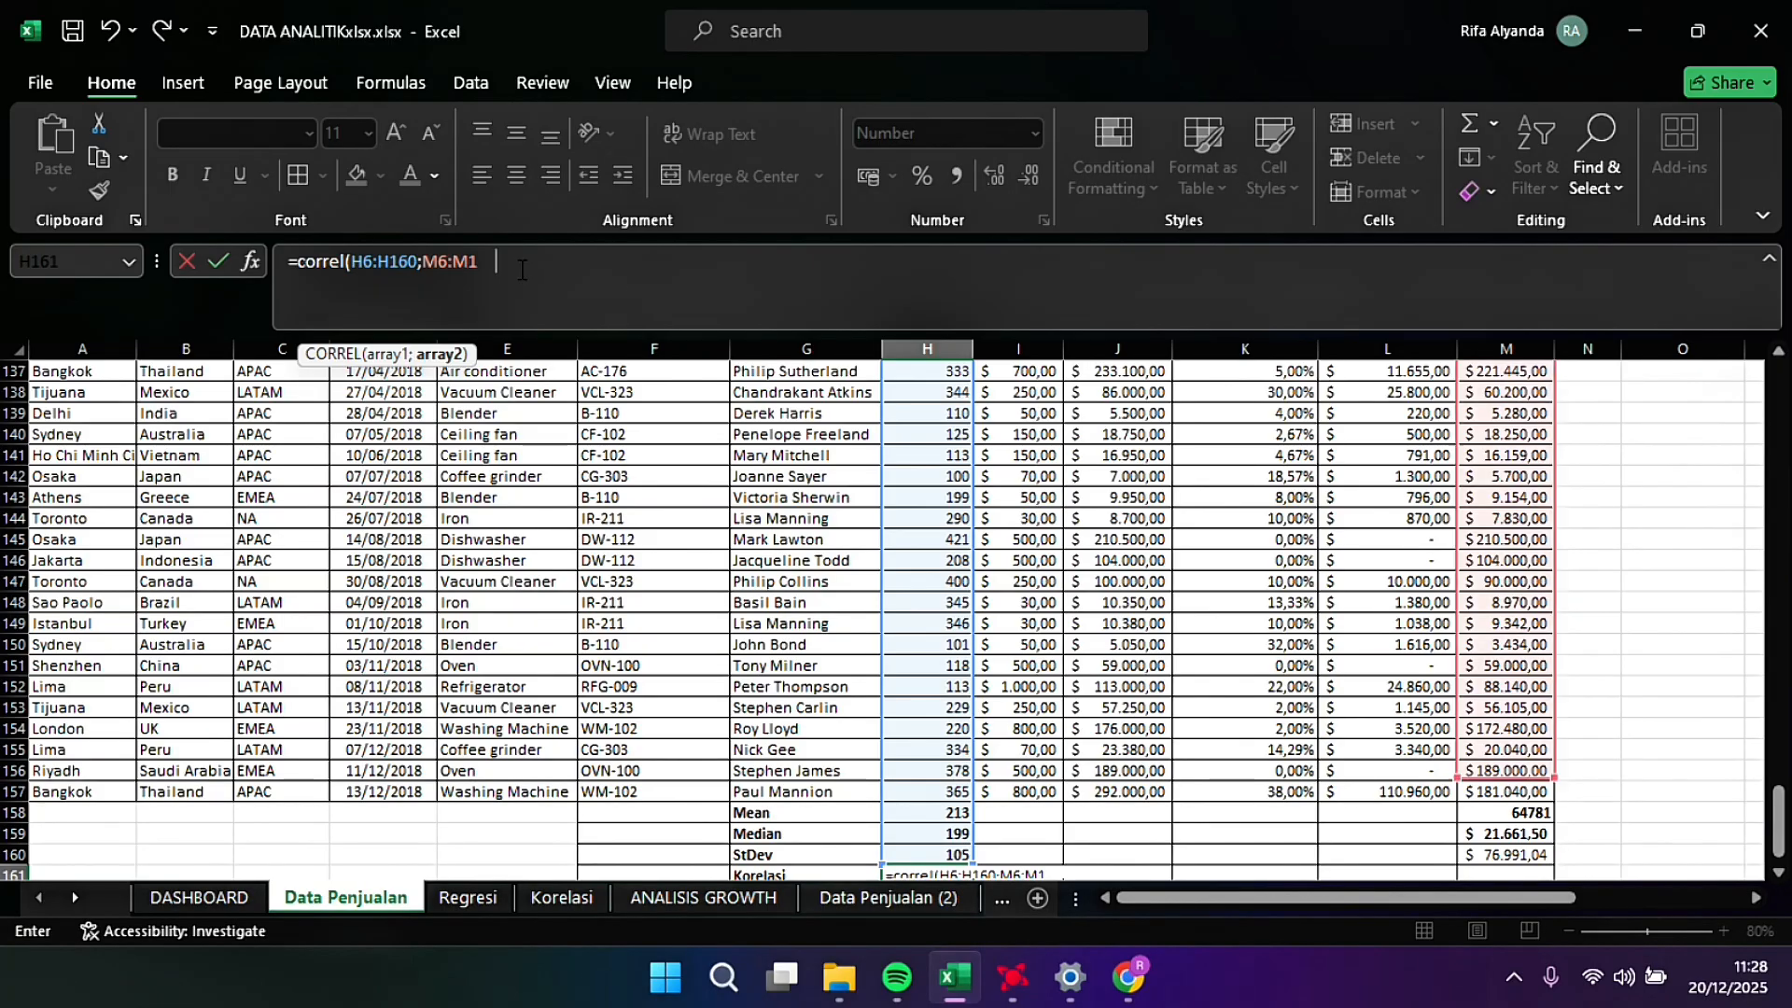
{"action": "double_click", "coordinate": [399, 265]}
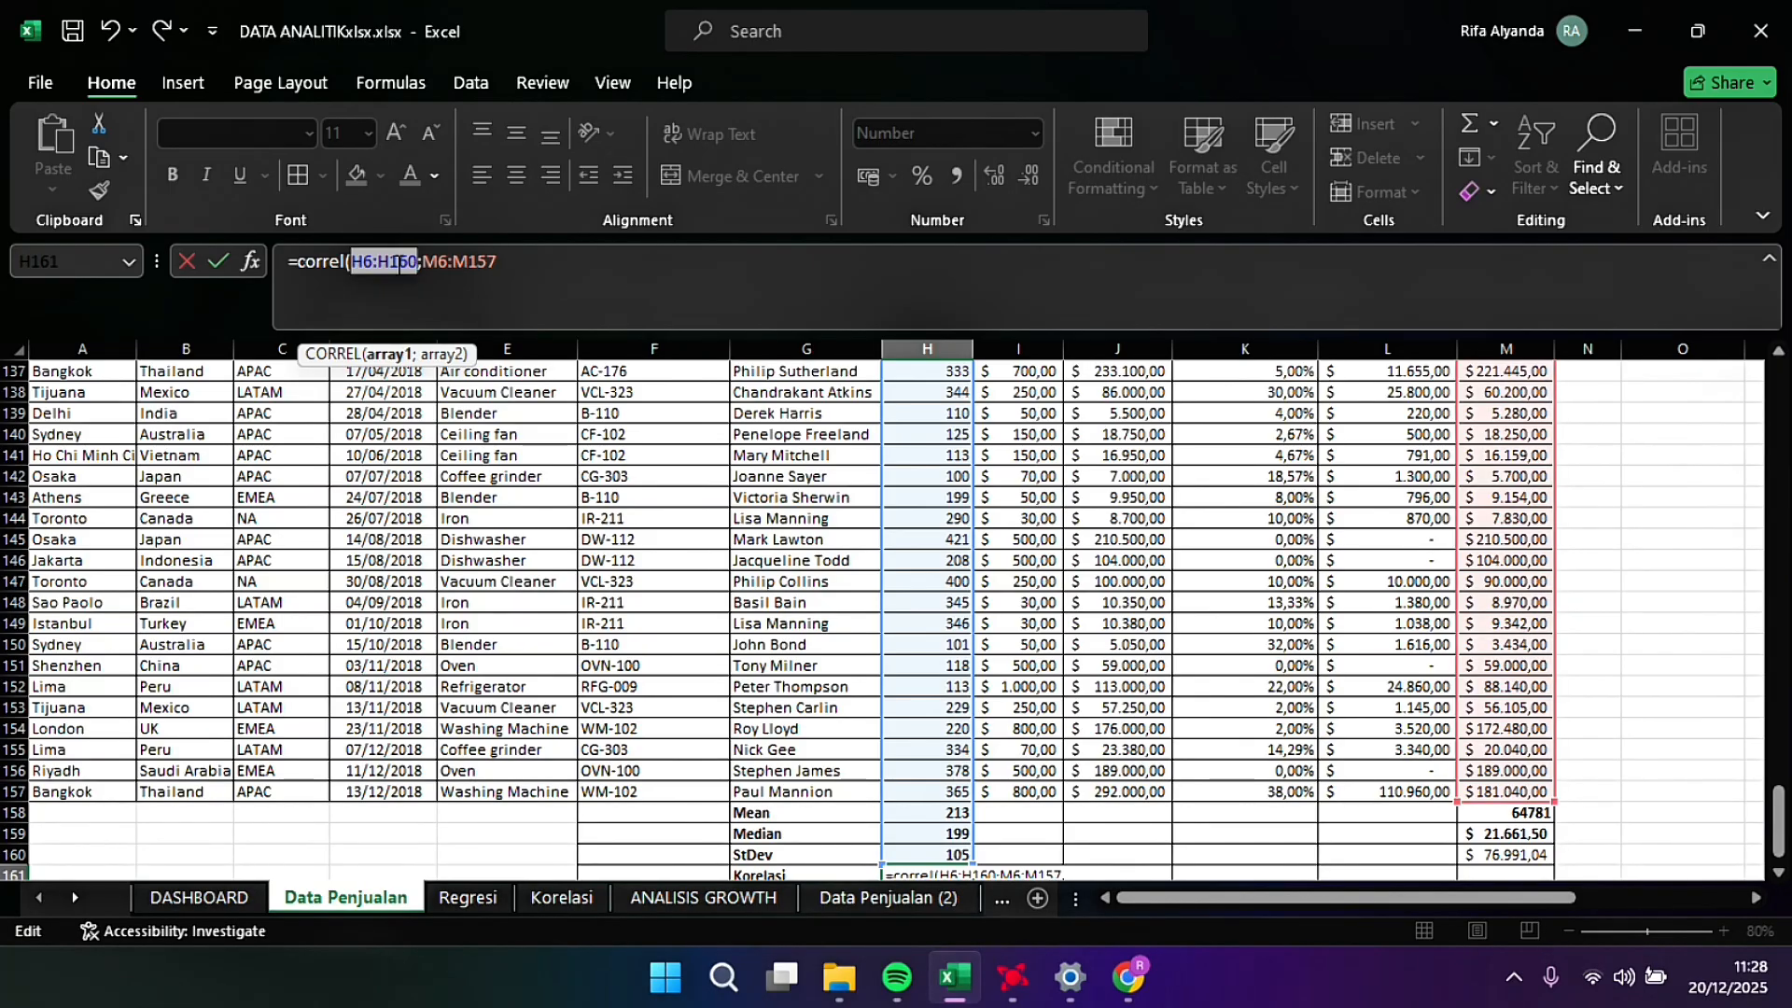
{"action": "left_click", "coordinate": [400, 265]}
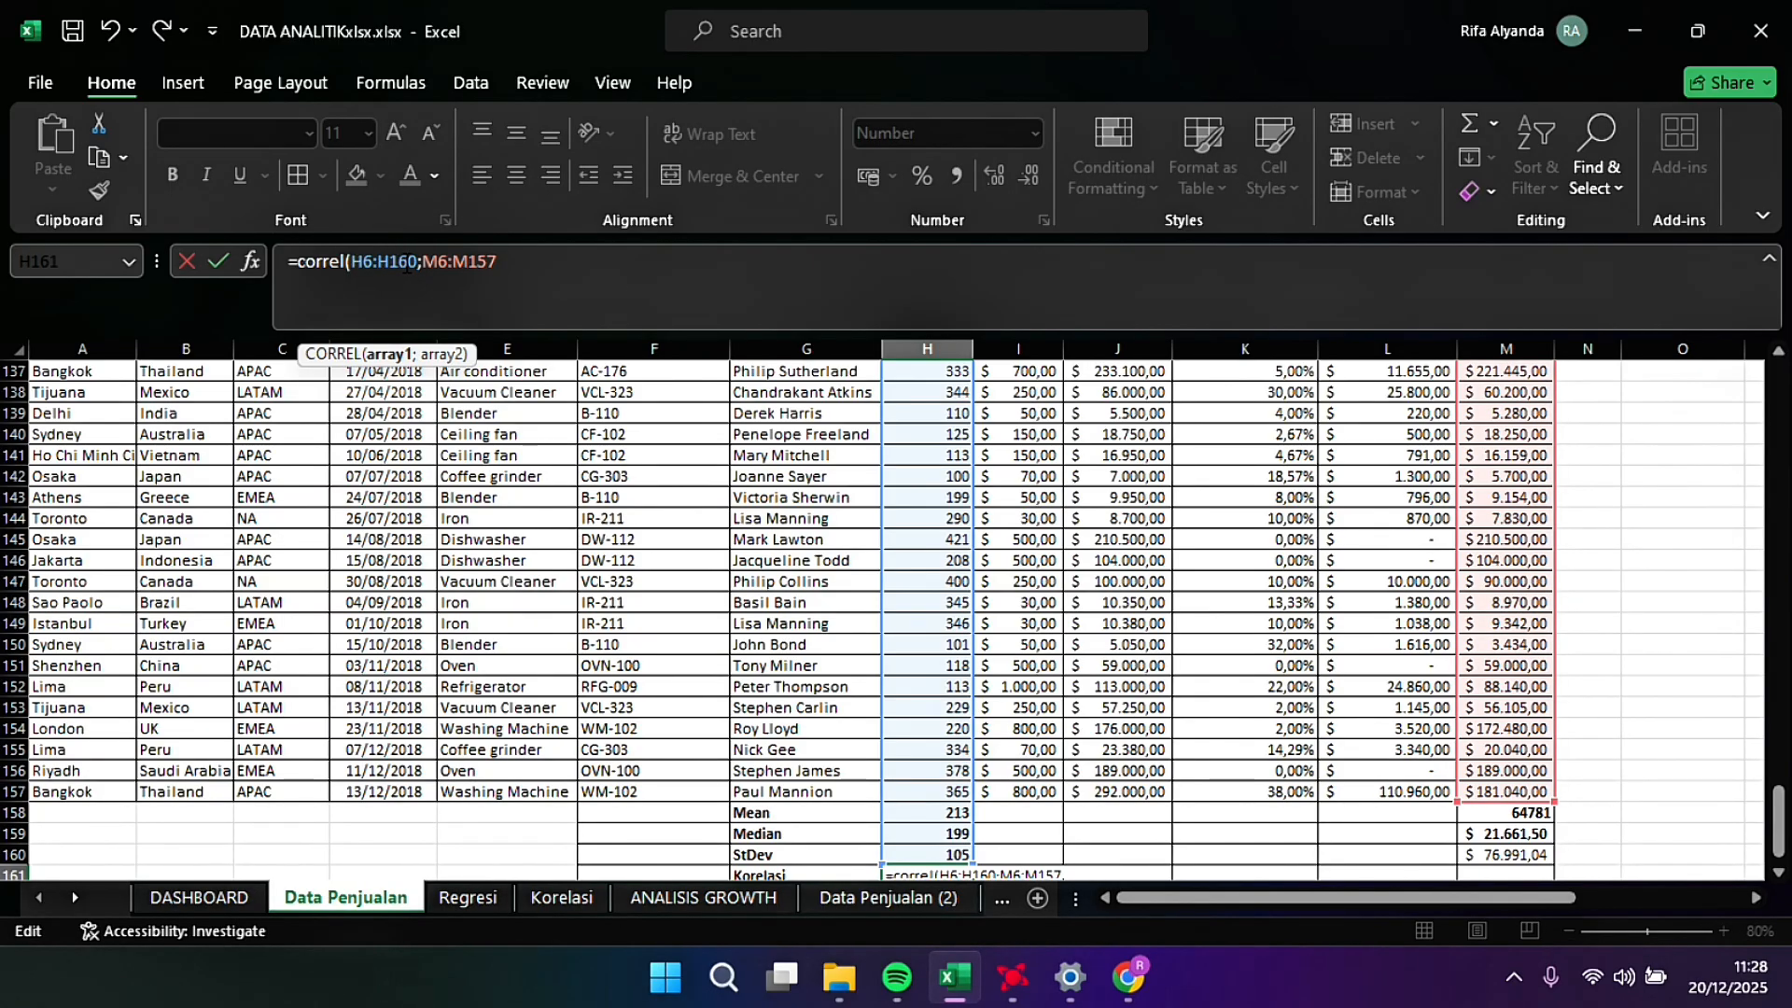
{"action": "key", "text": "BackSpace"}
{"action": "key", "text": "BackSpace"}
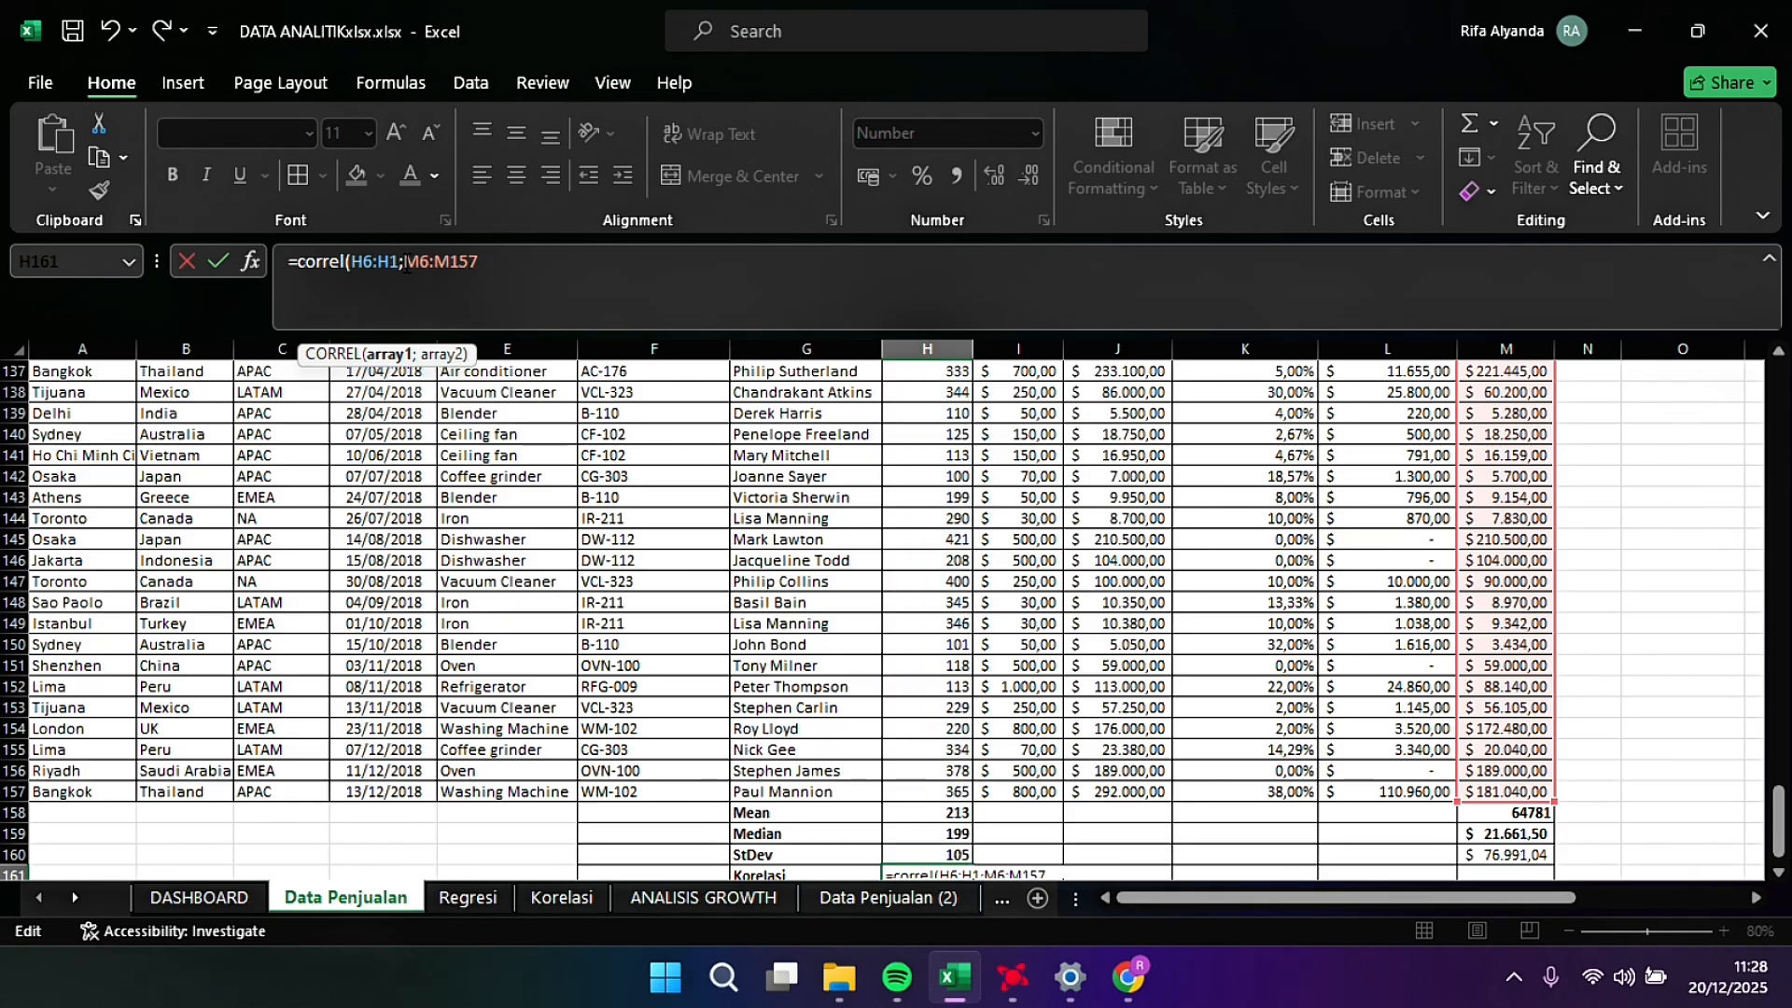
{"action": "type", "text": "57"}
{"action": "left_click", "coordinate": [524, 281]}
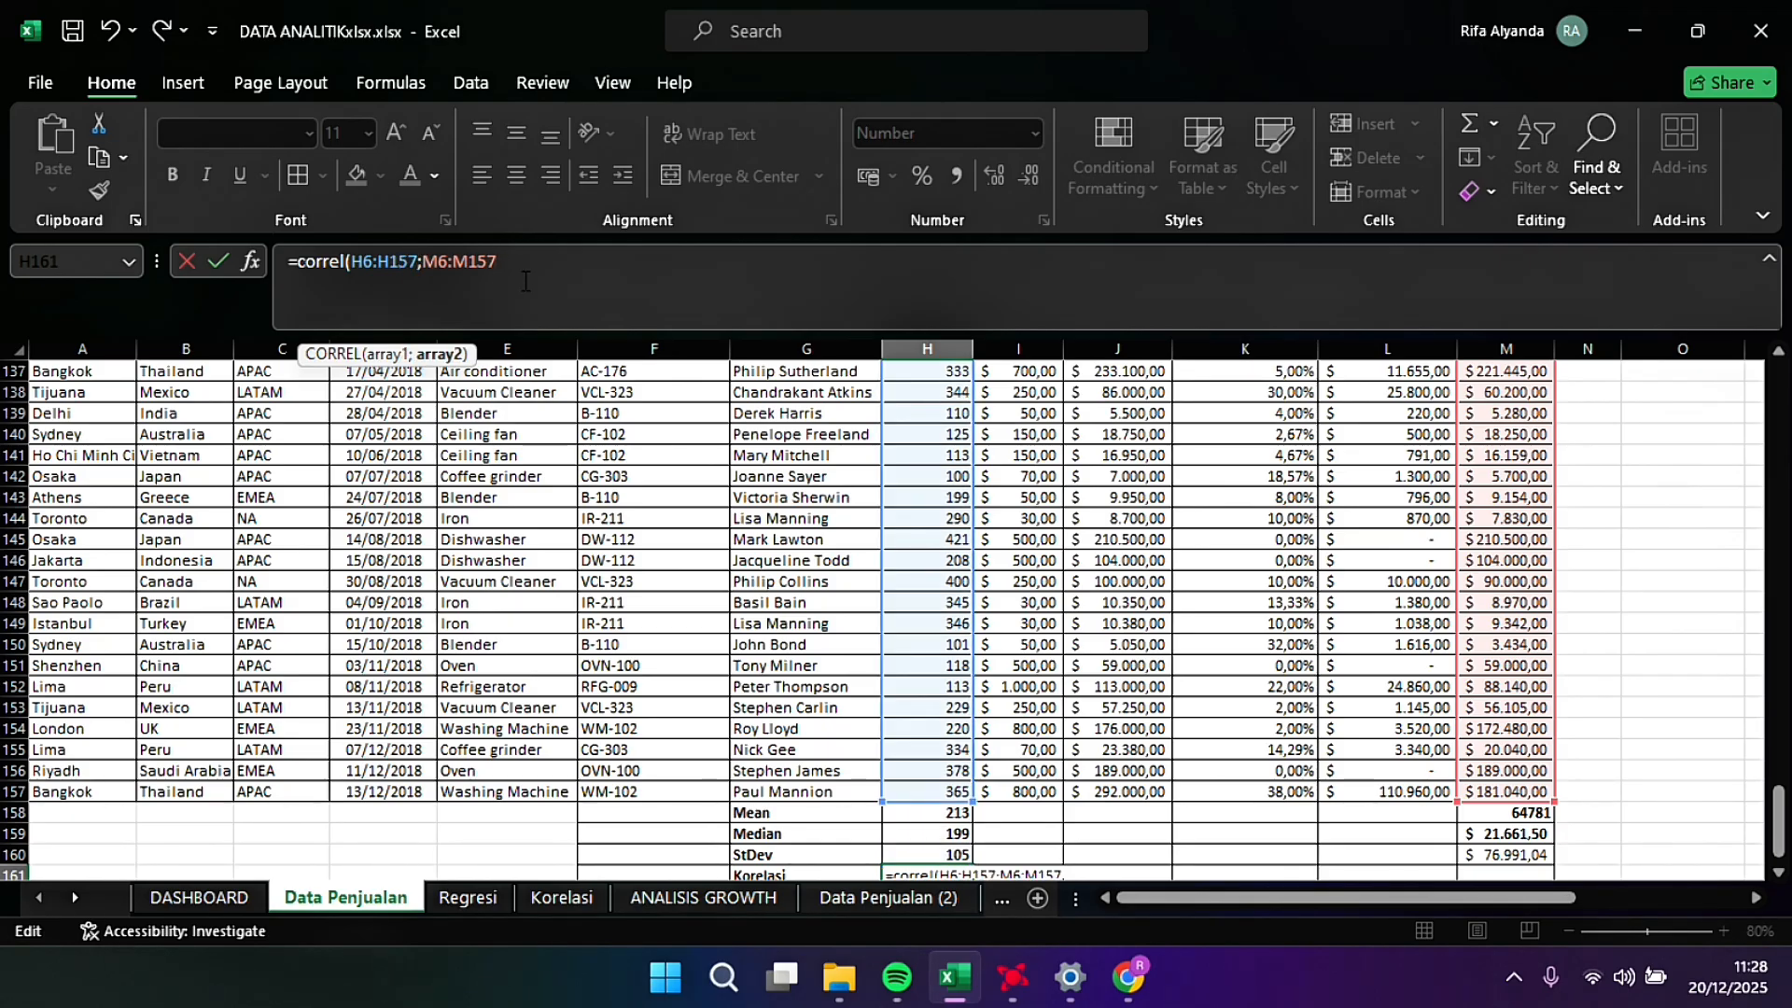
{"action": "type", "text": ")"}
{"action": "key", "text": "Return"}
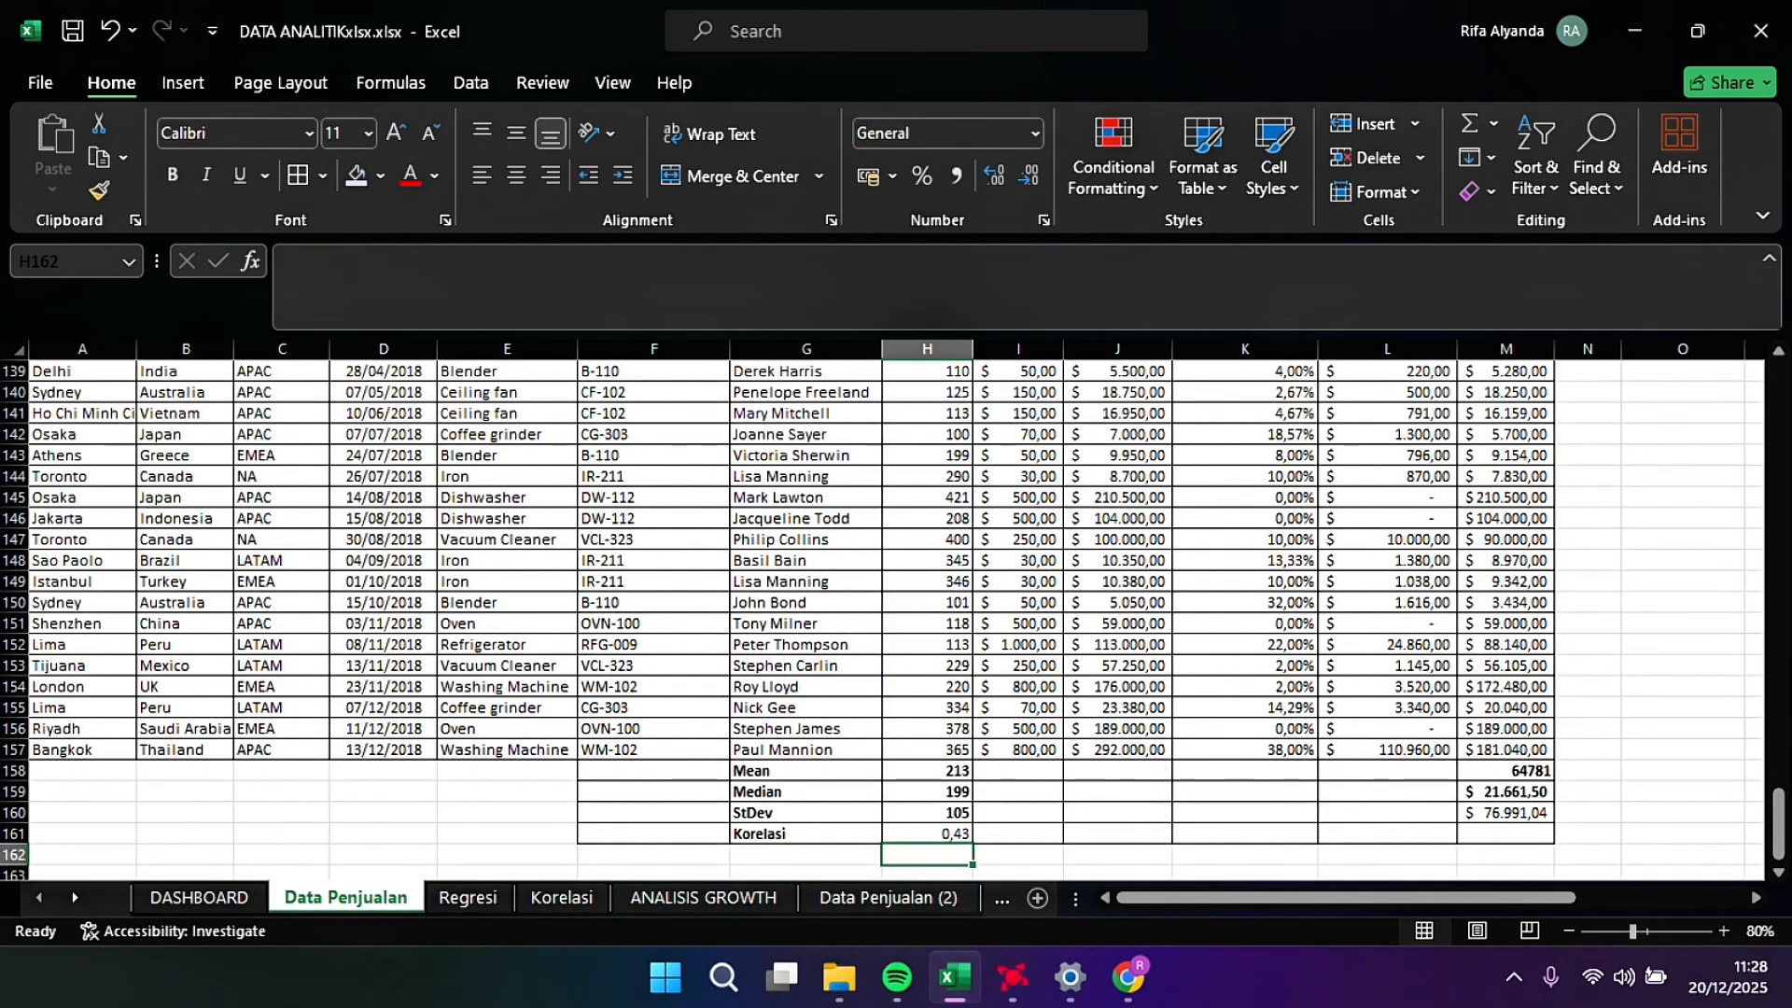
{"action": "left_click", "coordinate": [1505, 834]}
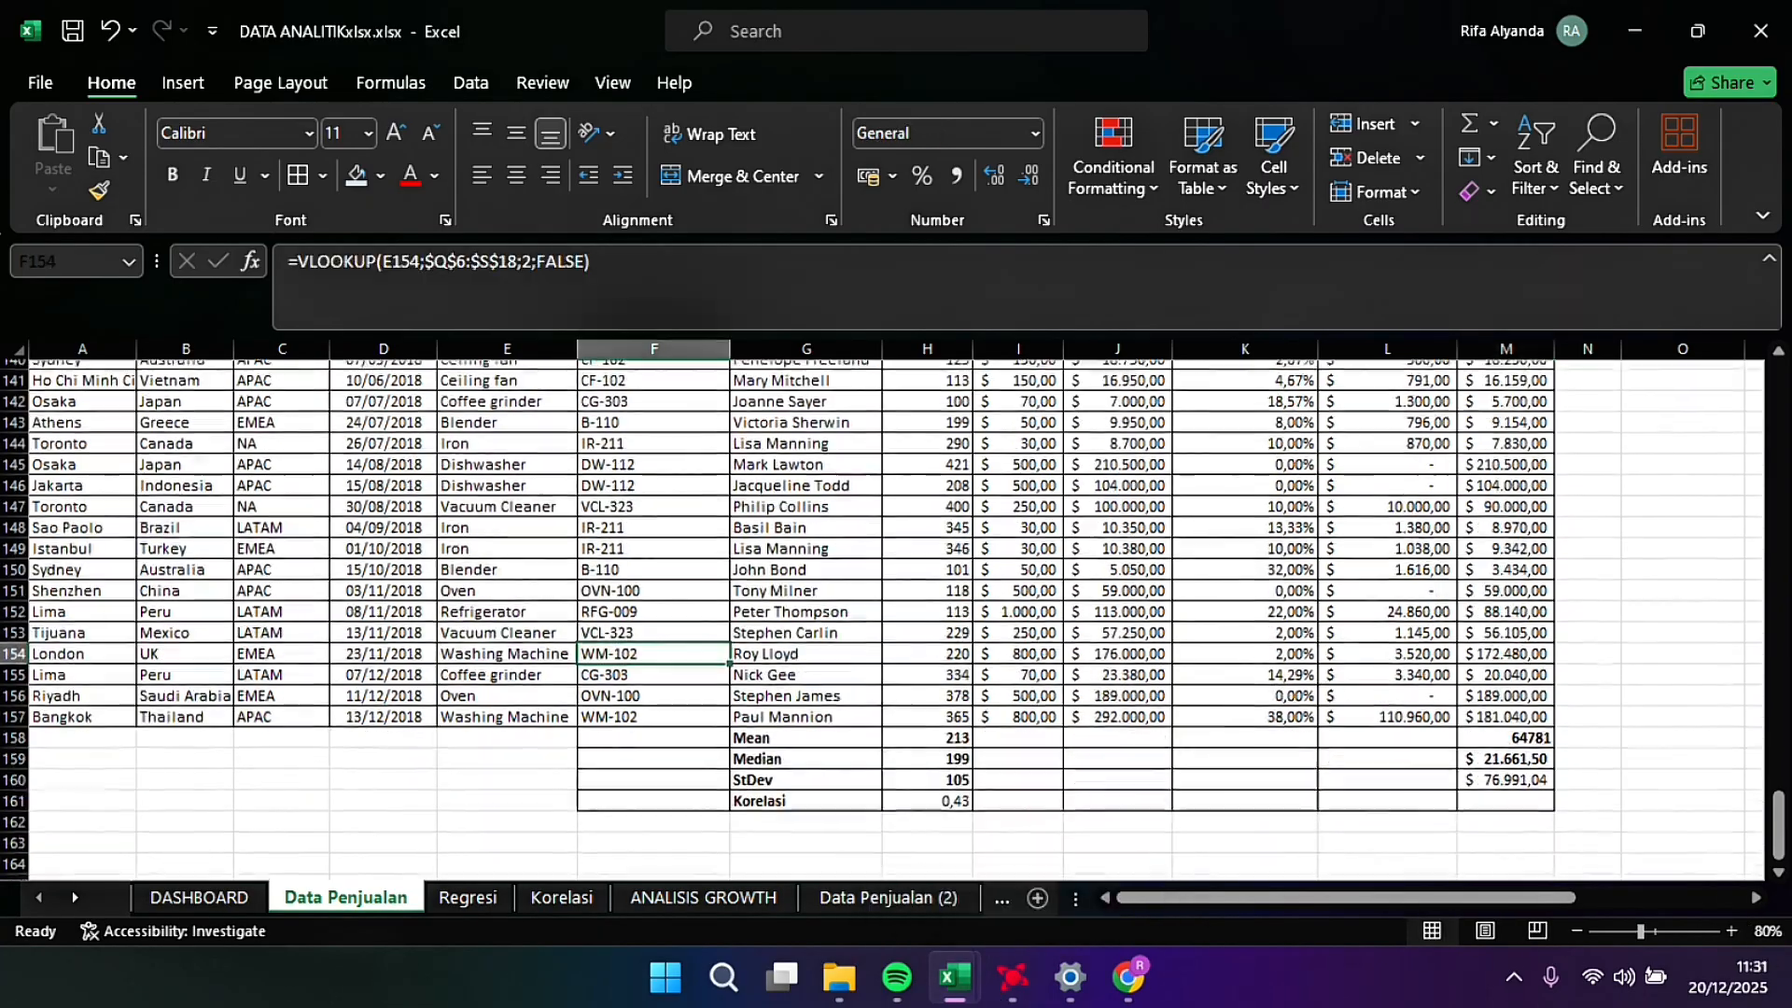
{"action": "scroll", "coordinate": [882, 616], "scroll_direction": "up", "scroll_amount": 20}
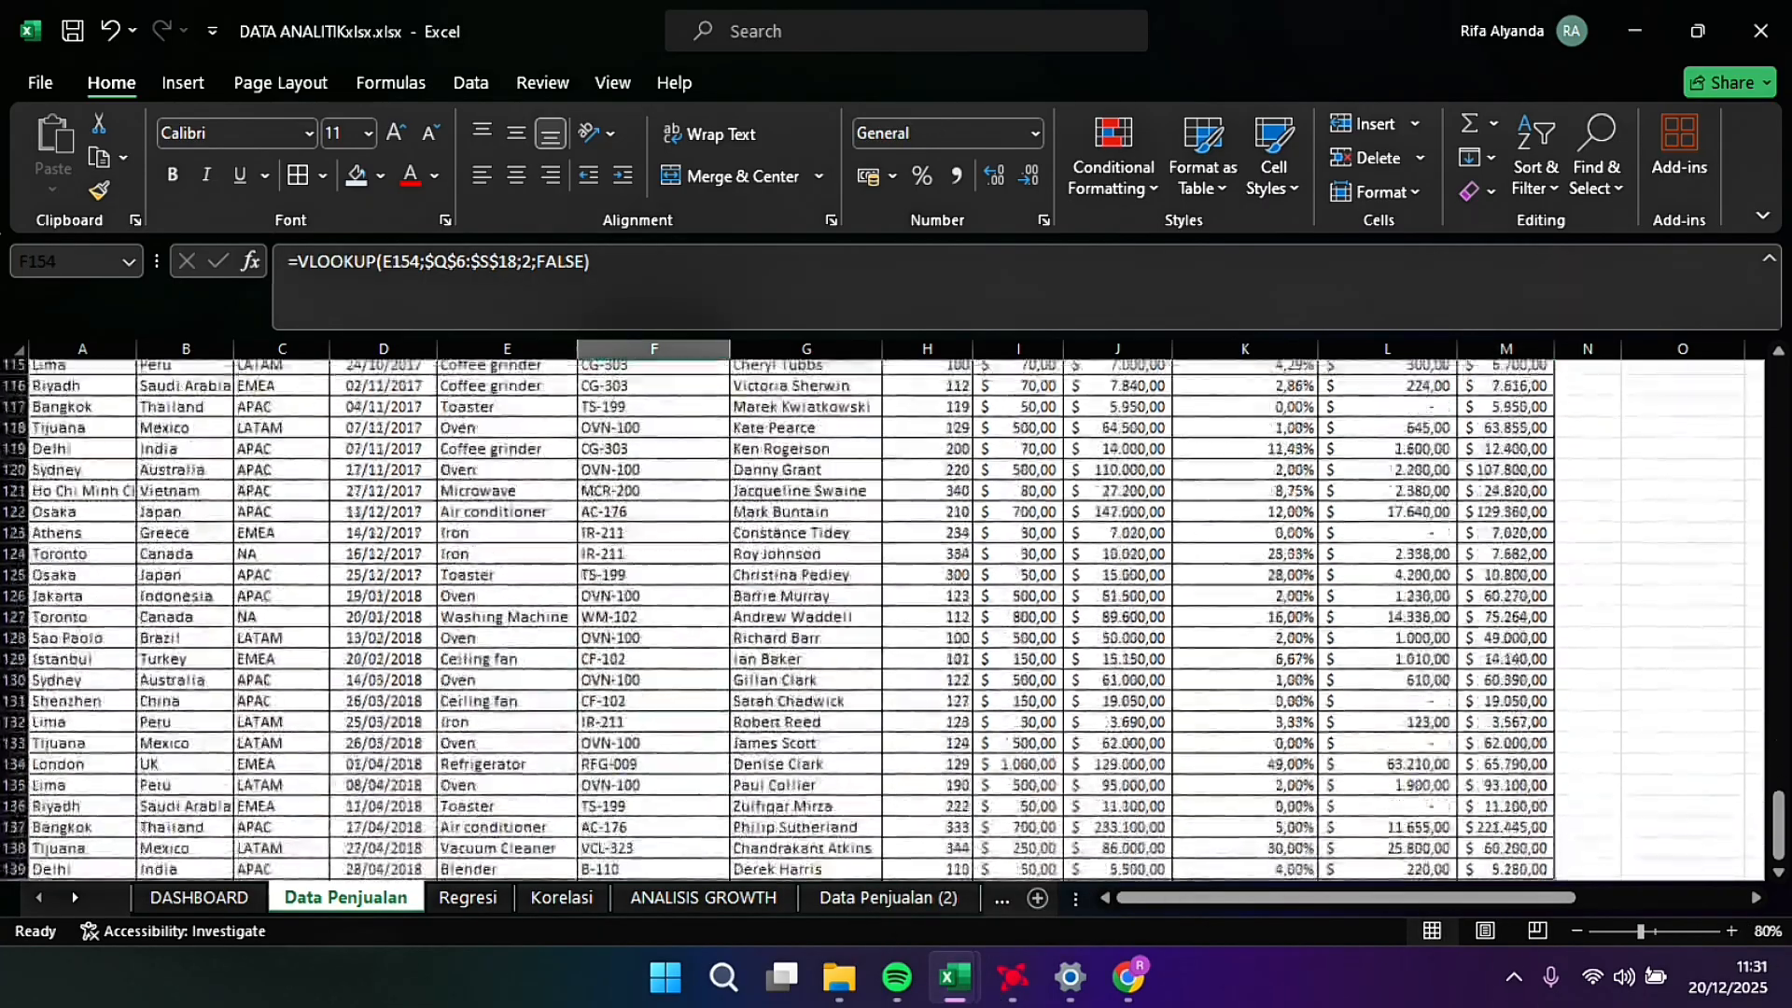
{"action": "scroll", "coordinate": [882, 616], "scroll_direction": "down", "scroll_amount": 20}
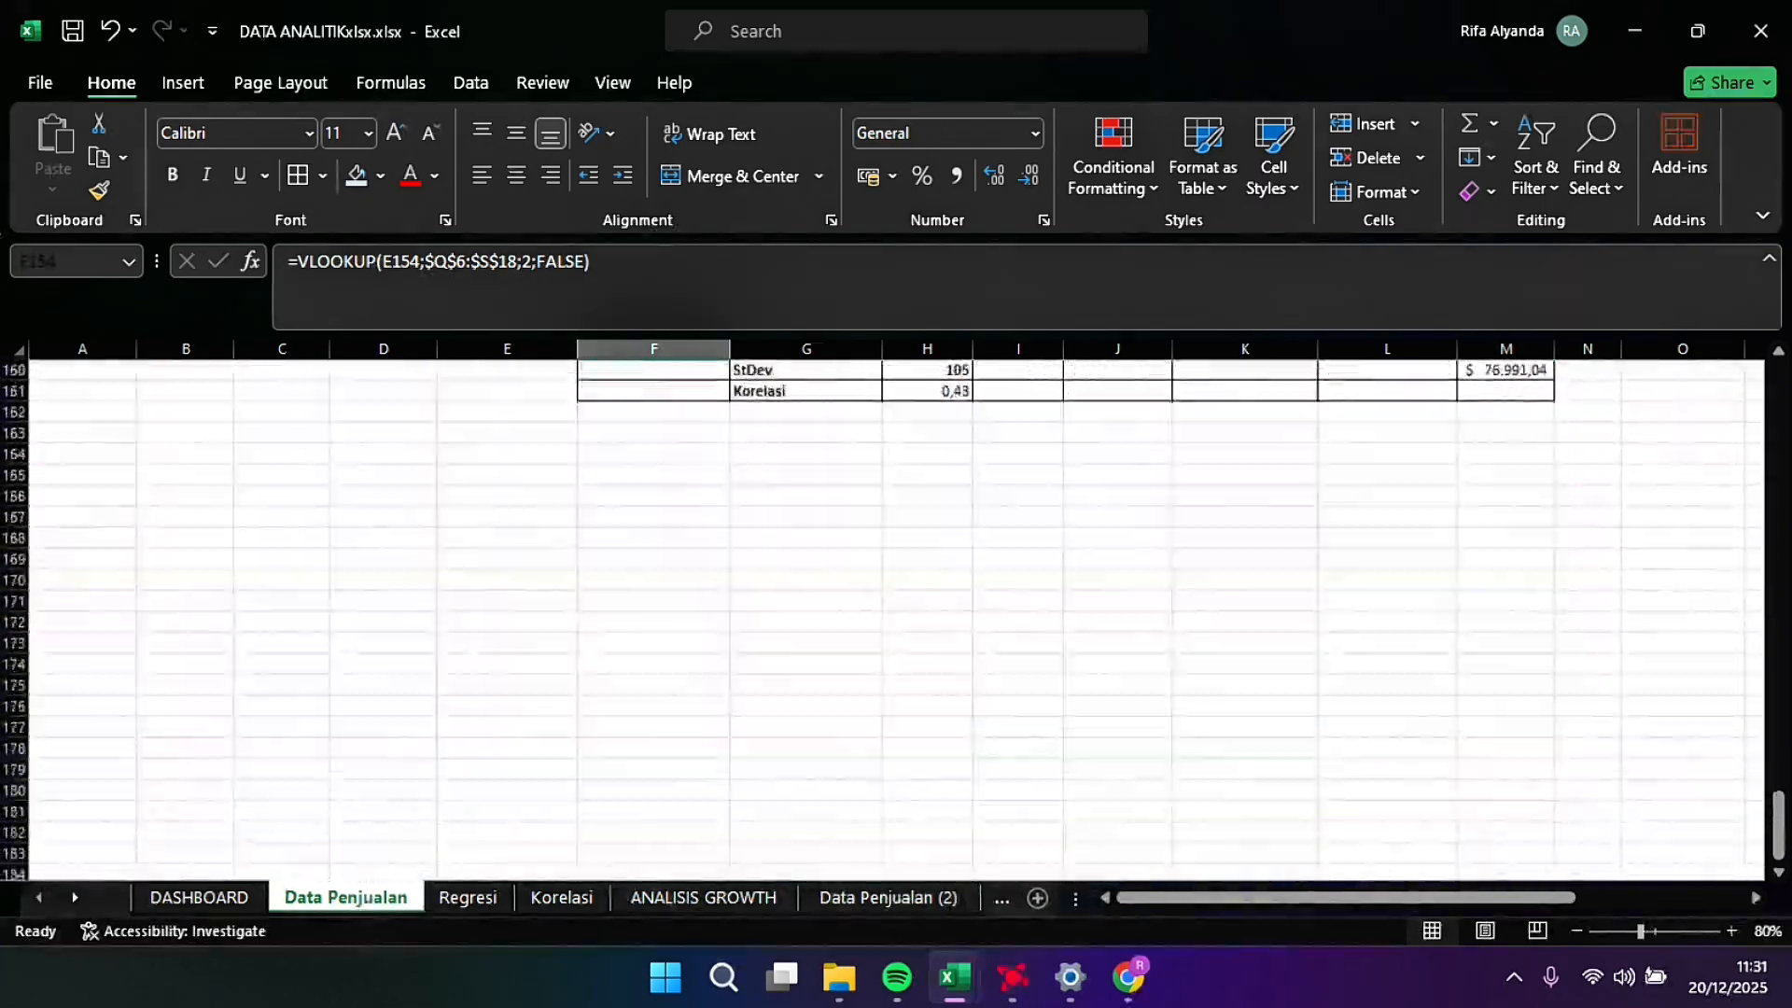
{"action": "scroll", "coordinate": [882, 616], "scroll_direction": "up", "scroll_amount": 9}
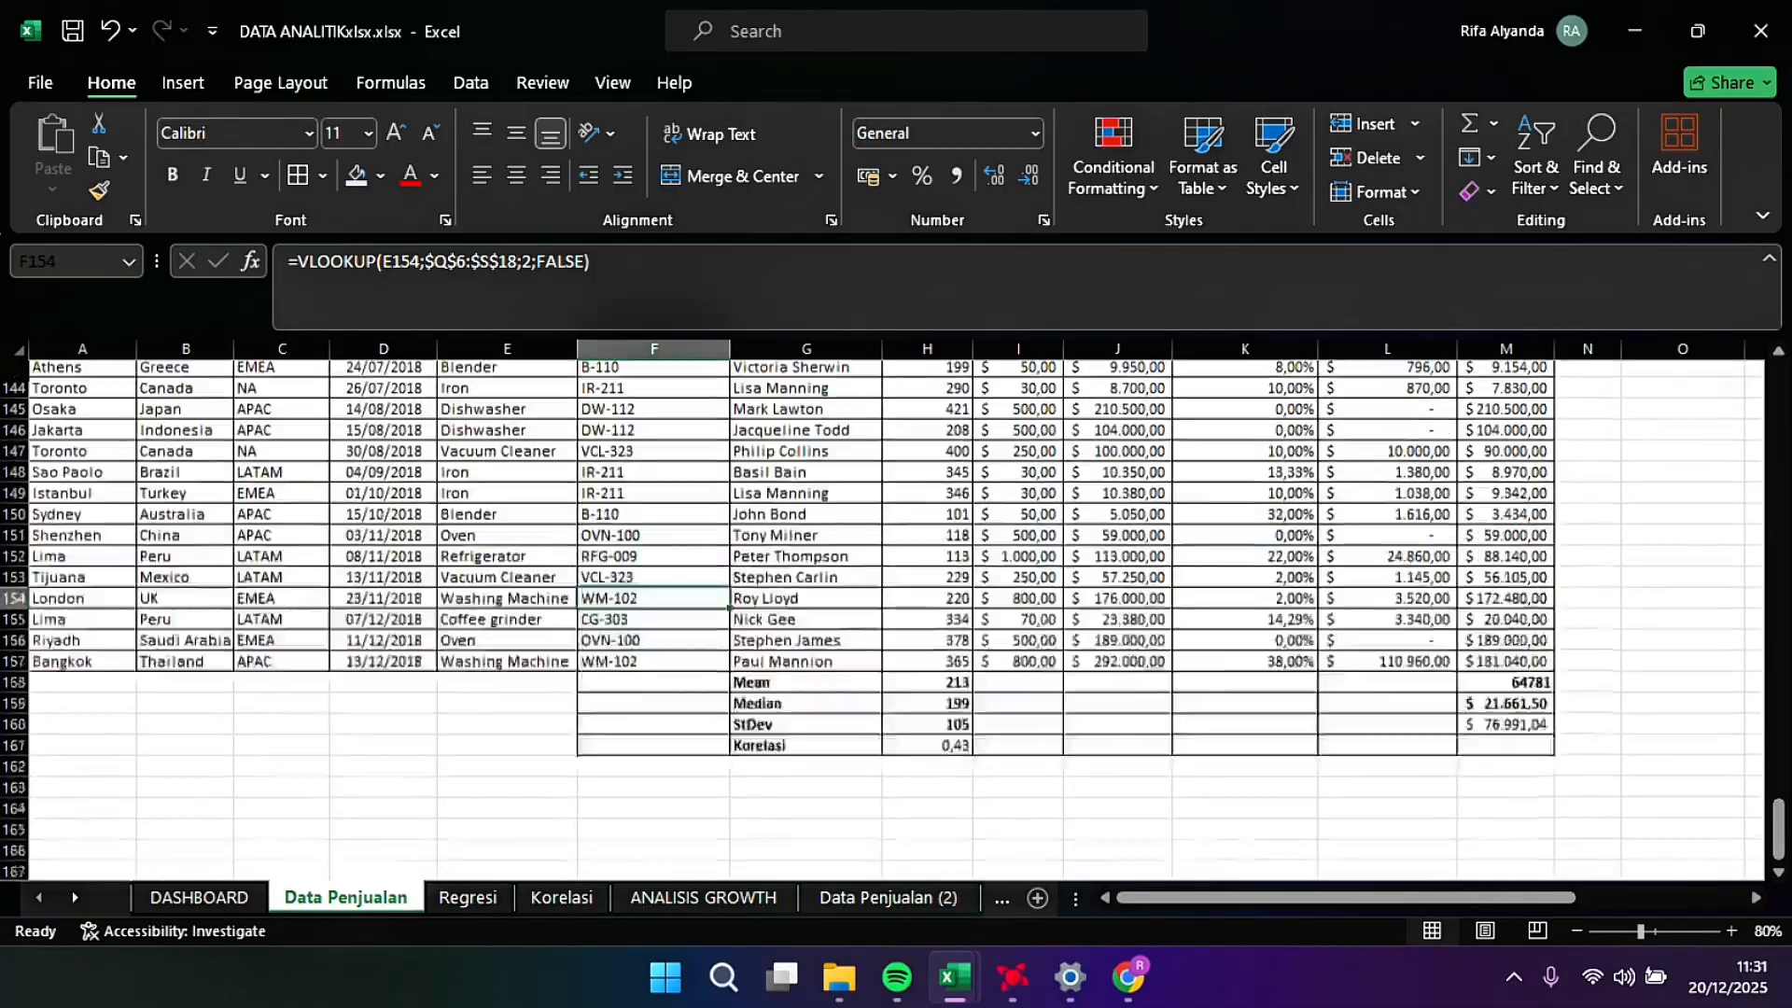
{"action": "scroll", "coordinate": [882, 616], "scroll_direction": "down", "scroll_amount": 8}
{"action": "scroll", "coordinate": [882, 616], "scroll_direction": "up", "scroll_amount": 3}
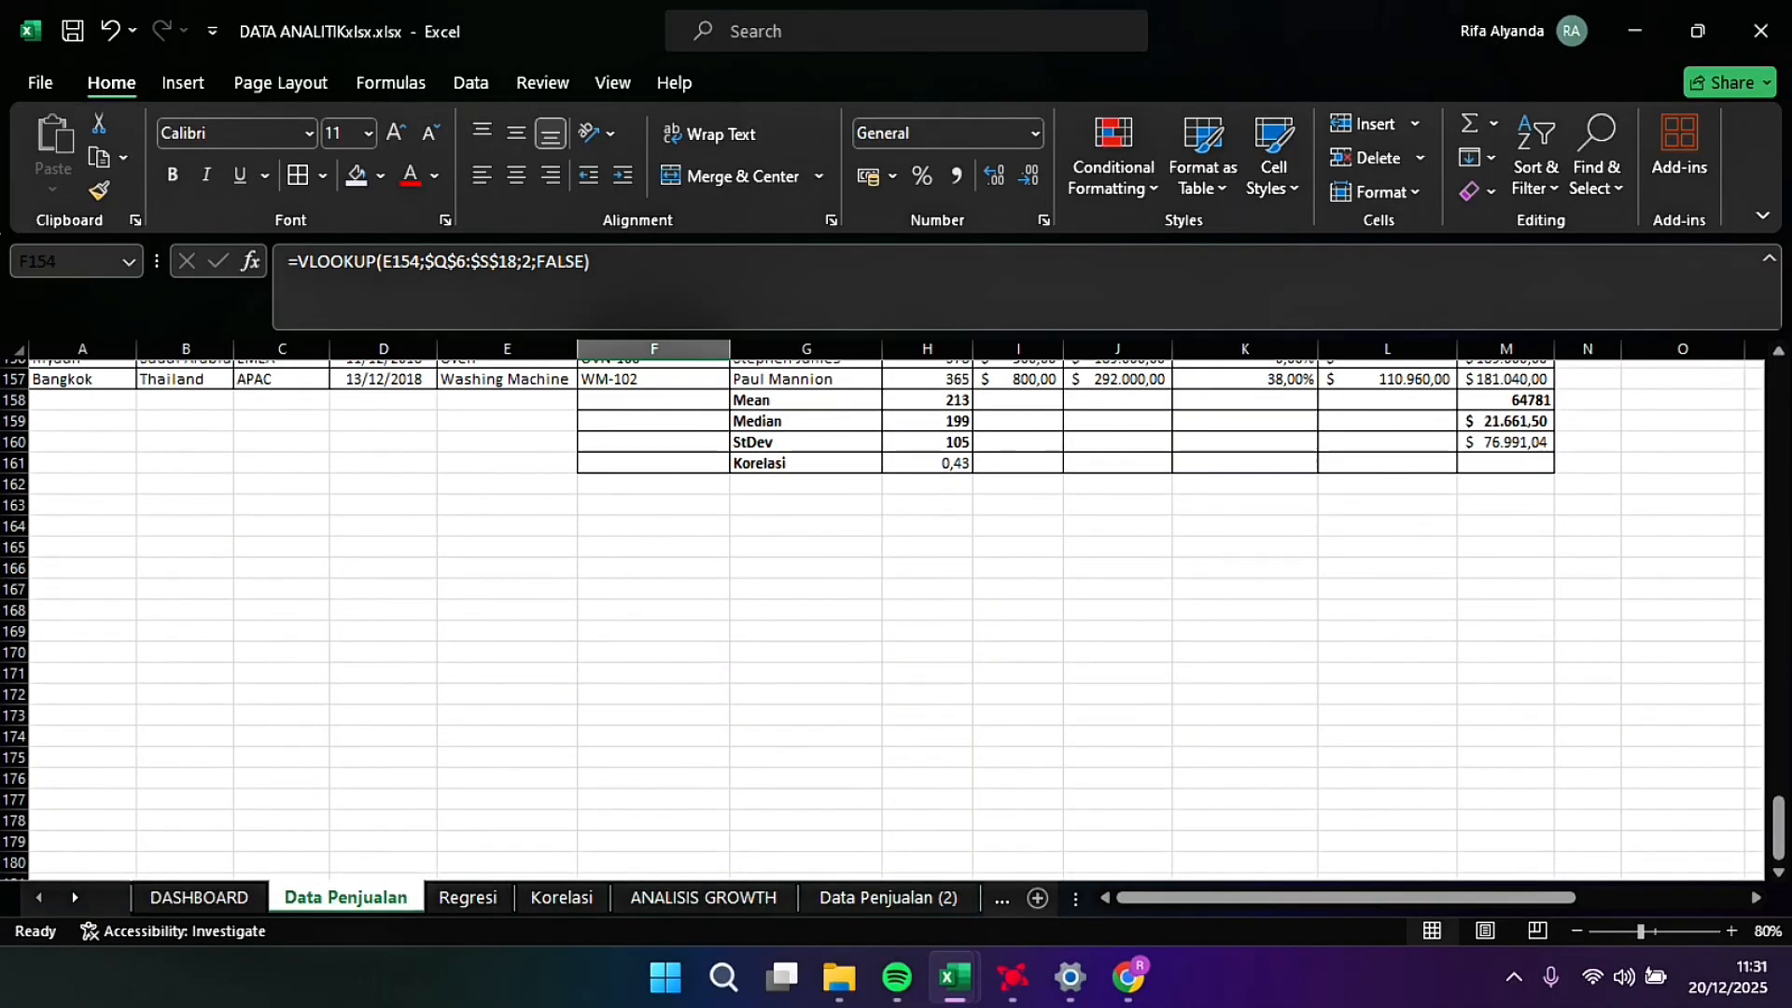
Step: Start a Correlation analysis with the Data Analysis tools for the sales data
{"action": "scroll", "coordinate": [882, 616], "scroll_direction": "up", "scroll_amount": 20}
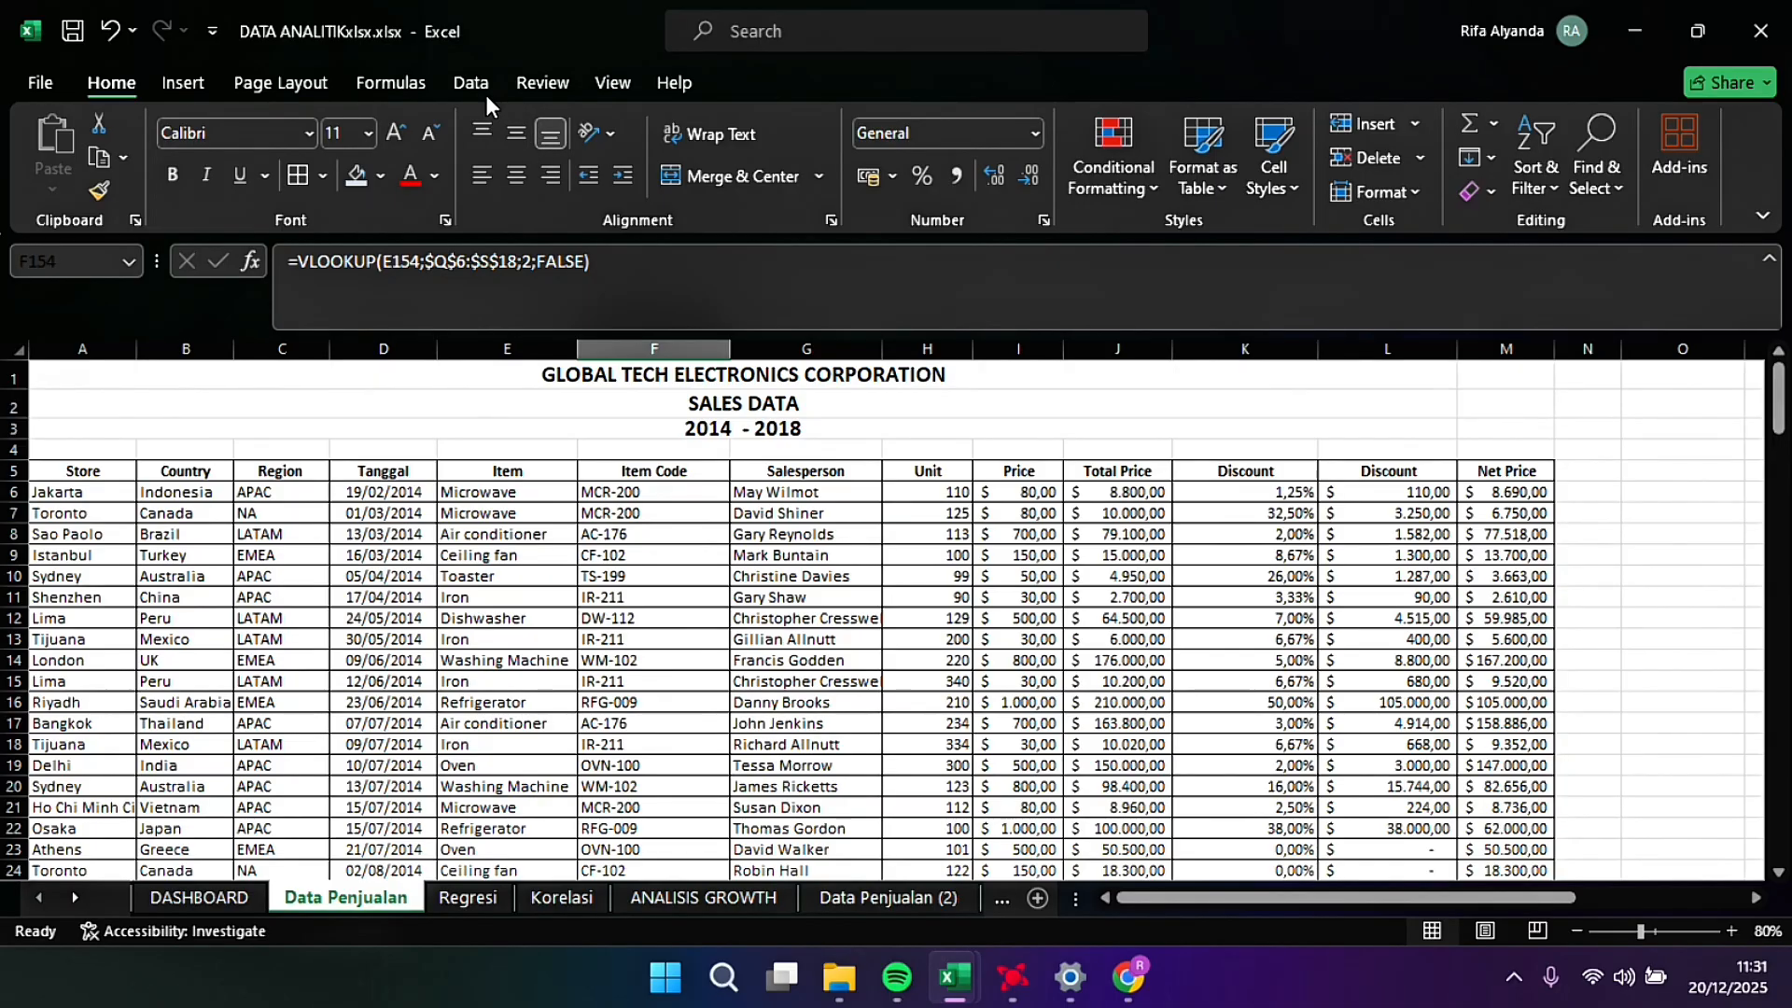
{"action": "left_click", "coordinate": [484, 93]}
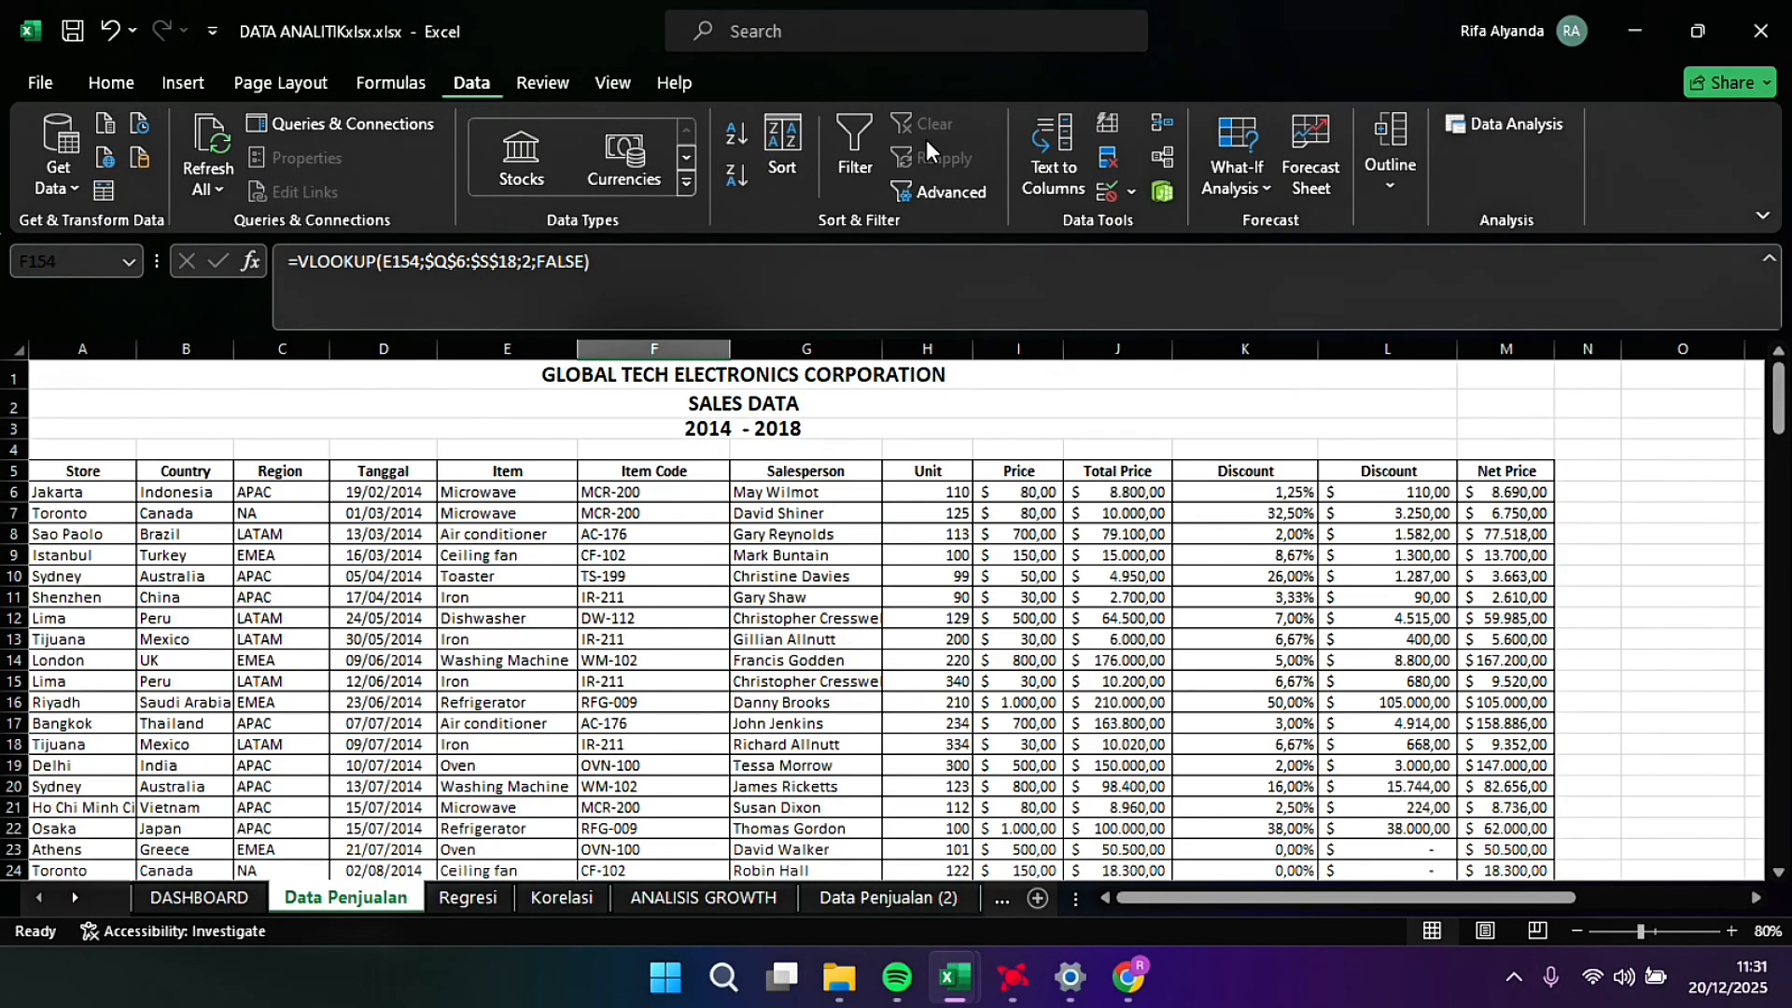
{"action": "left_click", "coordinate": [1461, 122]}
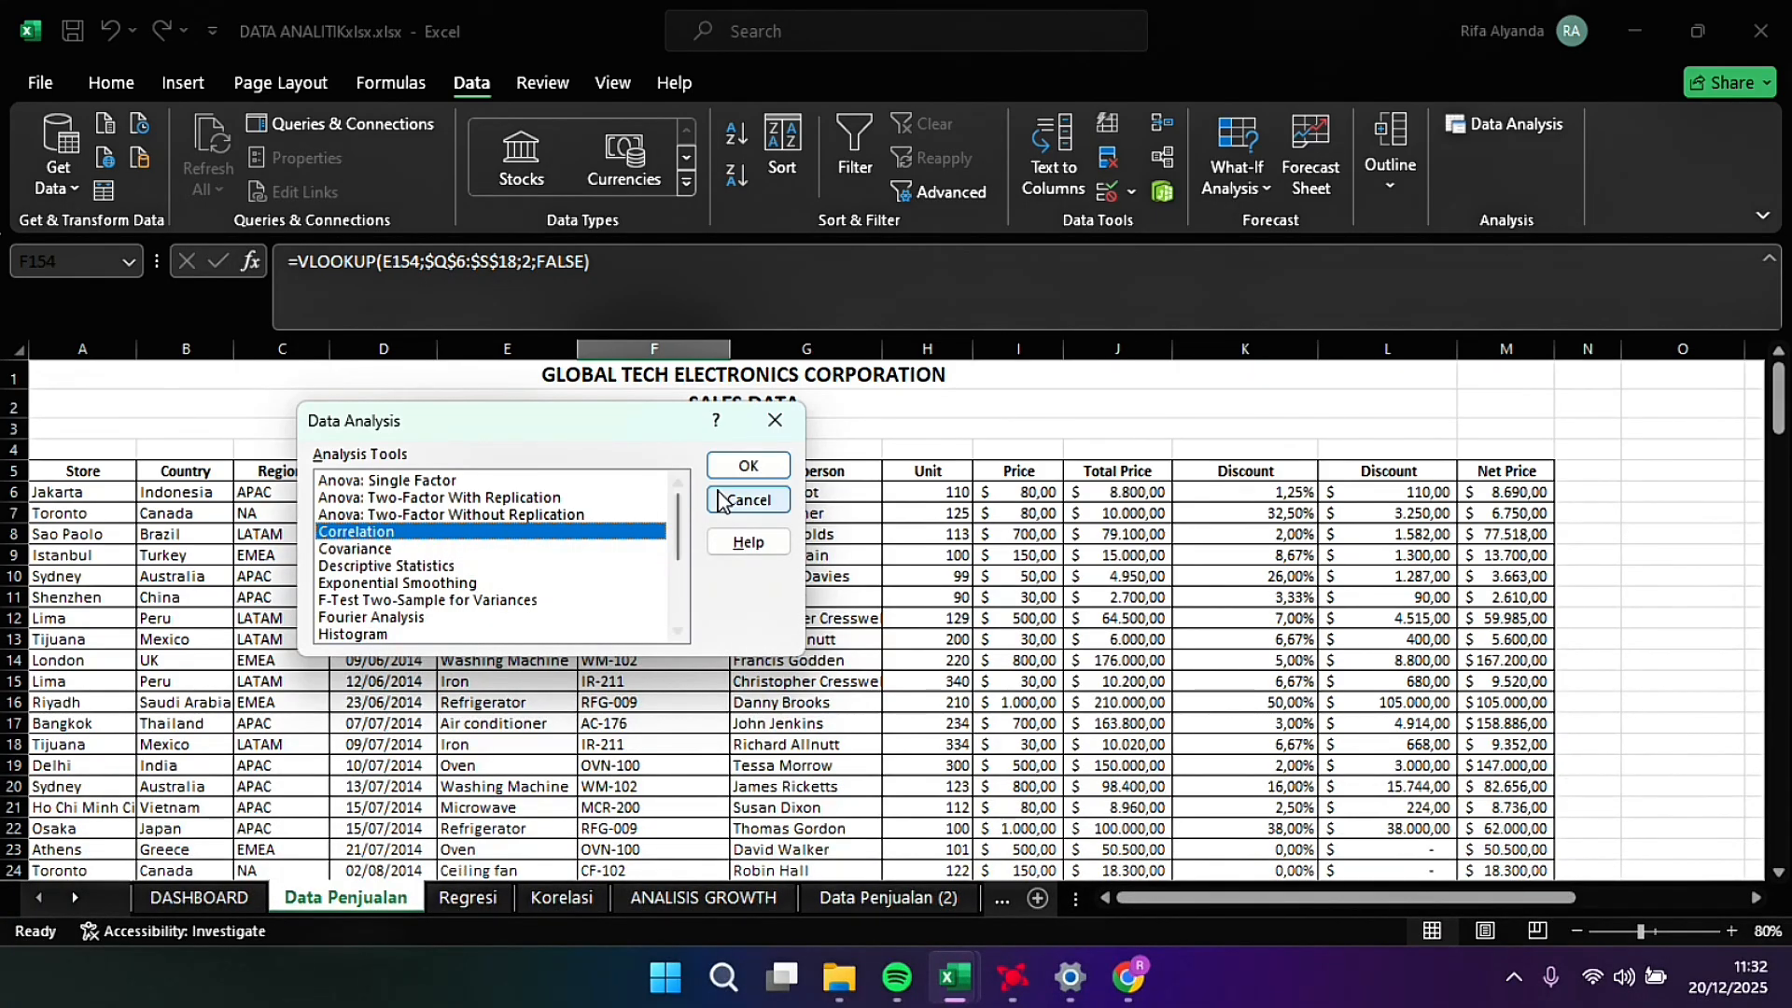
{"action": "left_click", "coordinate": [748, 474]}
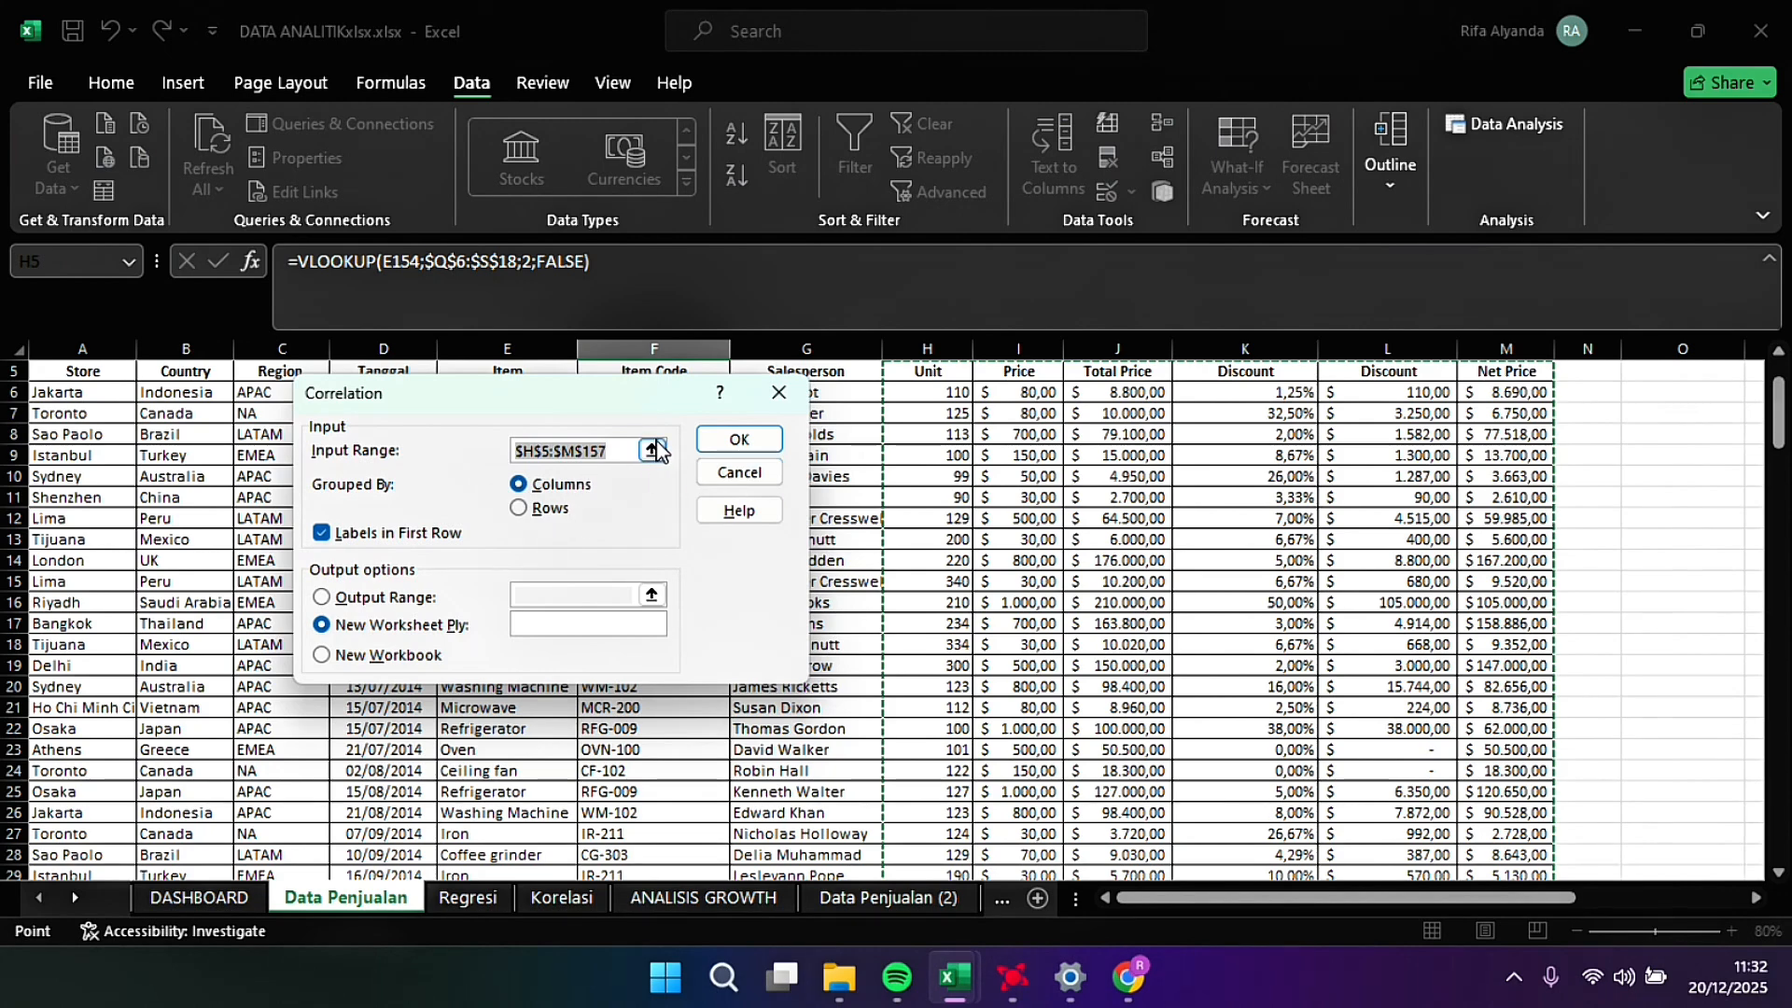
Step: Replace the Correlation input range with the Unit through Net Price columns including headers, $H$5:$M$157
{"action": "left_click", "coordinate": [604, 453]}
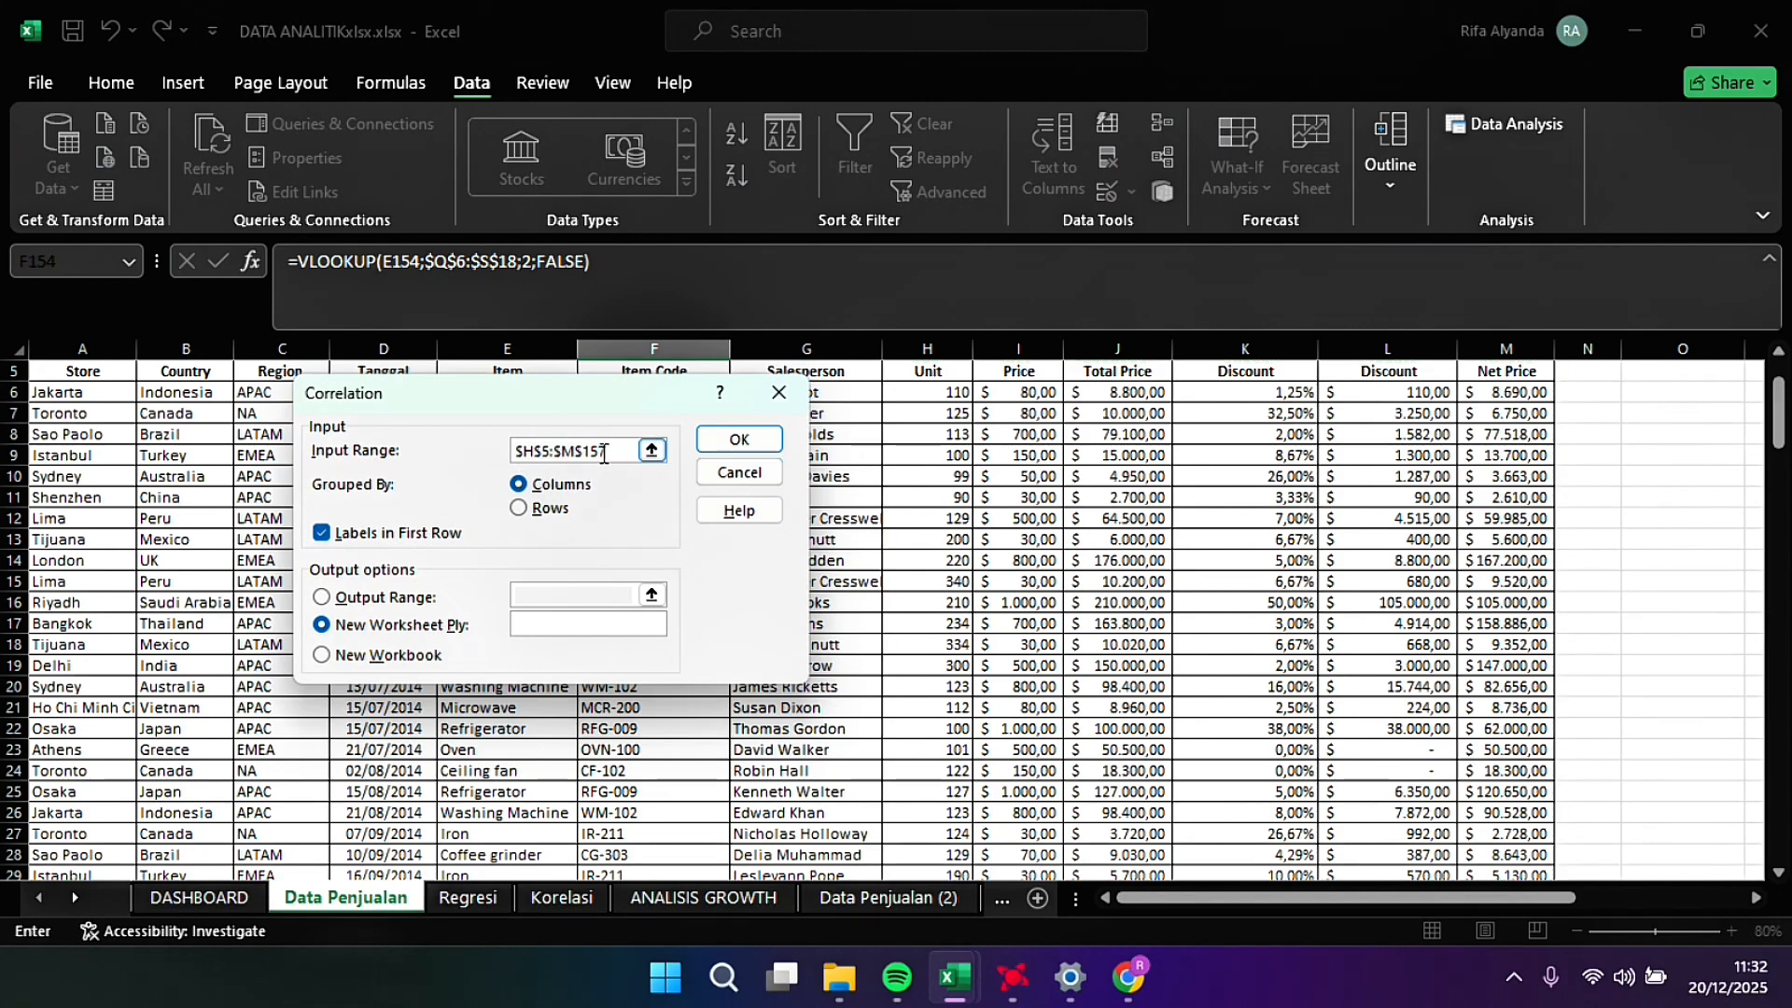
{"action": "left_click_drag", "start_coordinate": [605, 453], "coordinate": [512, 458]}
{"action": "key", "text": "BackSpace"}
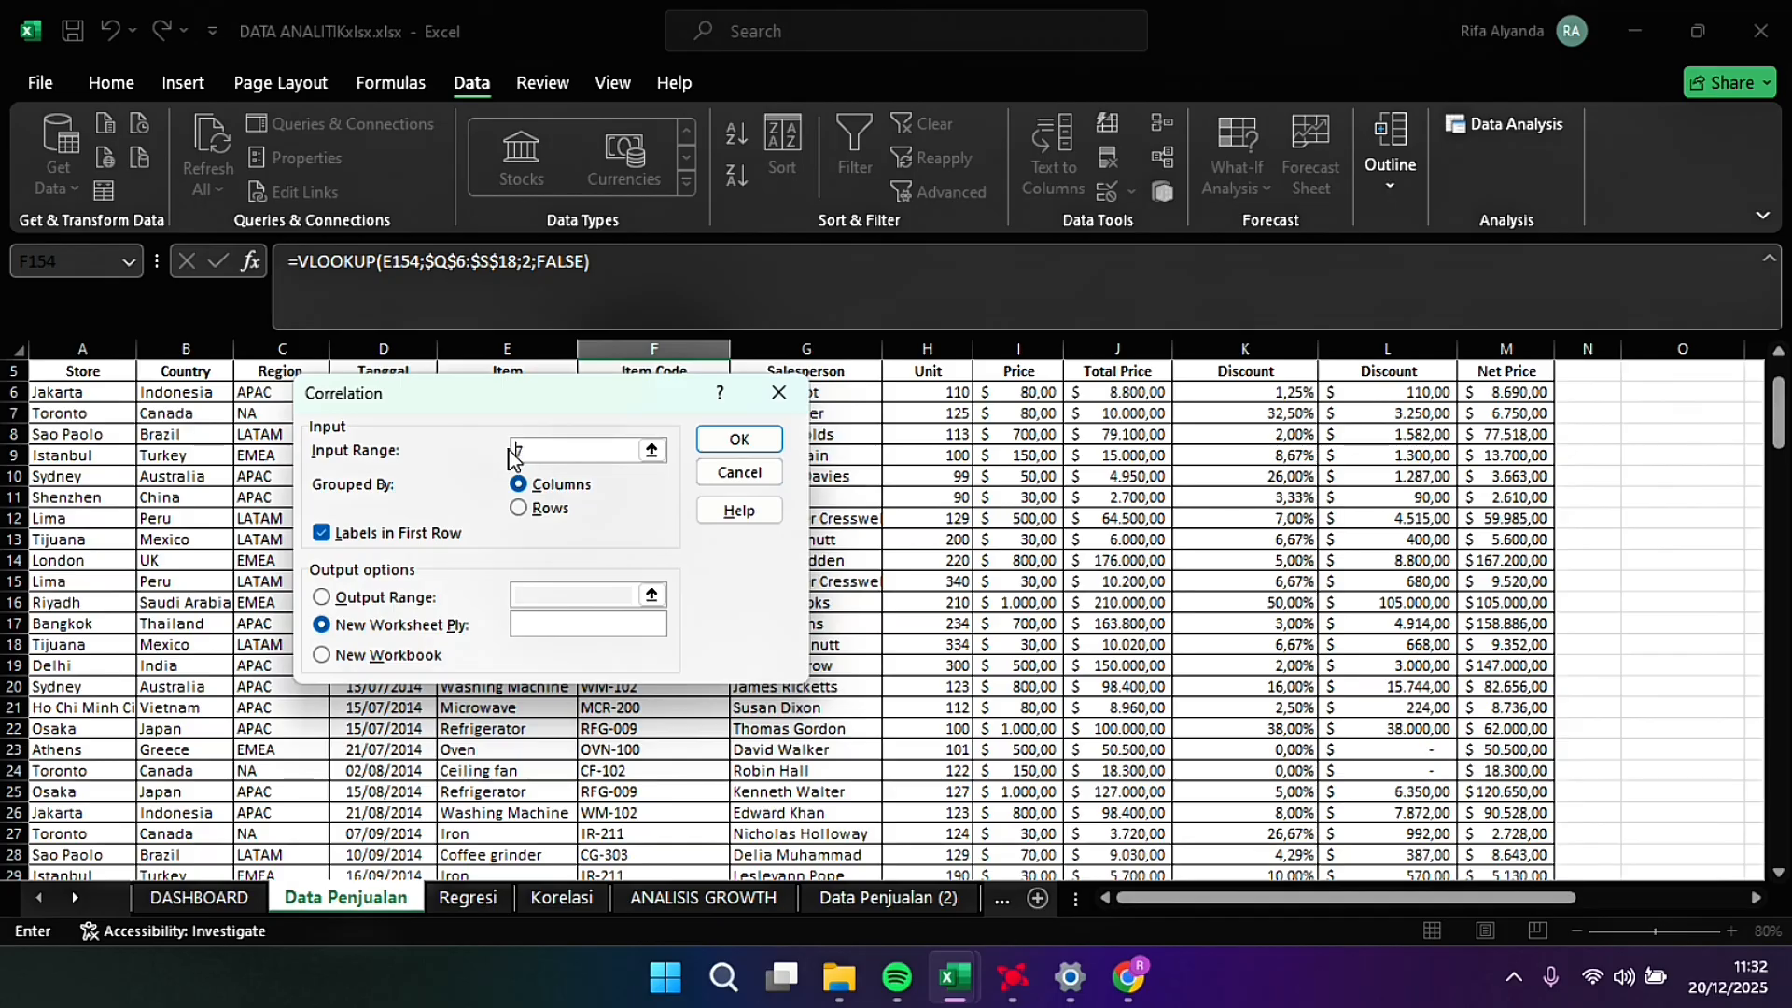
{"action": "left_click", "coordinate": [652, 450]}
{"action": "scroll", "coordinate": [887, 616], "scroll_direction": "up", "scroll_amount": 2}
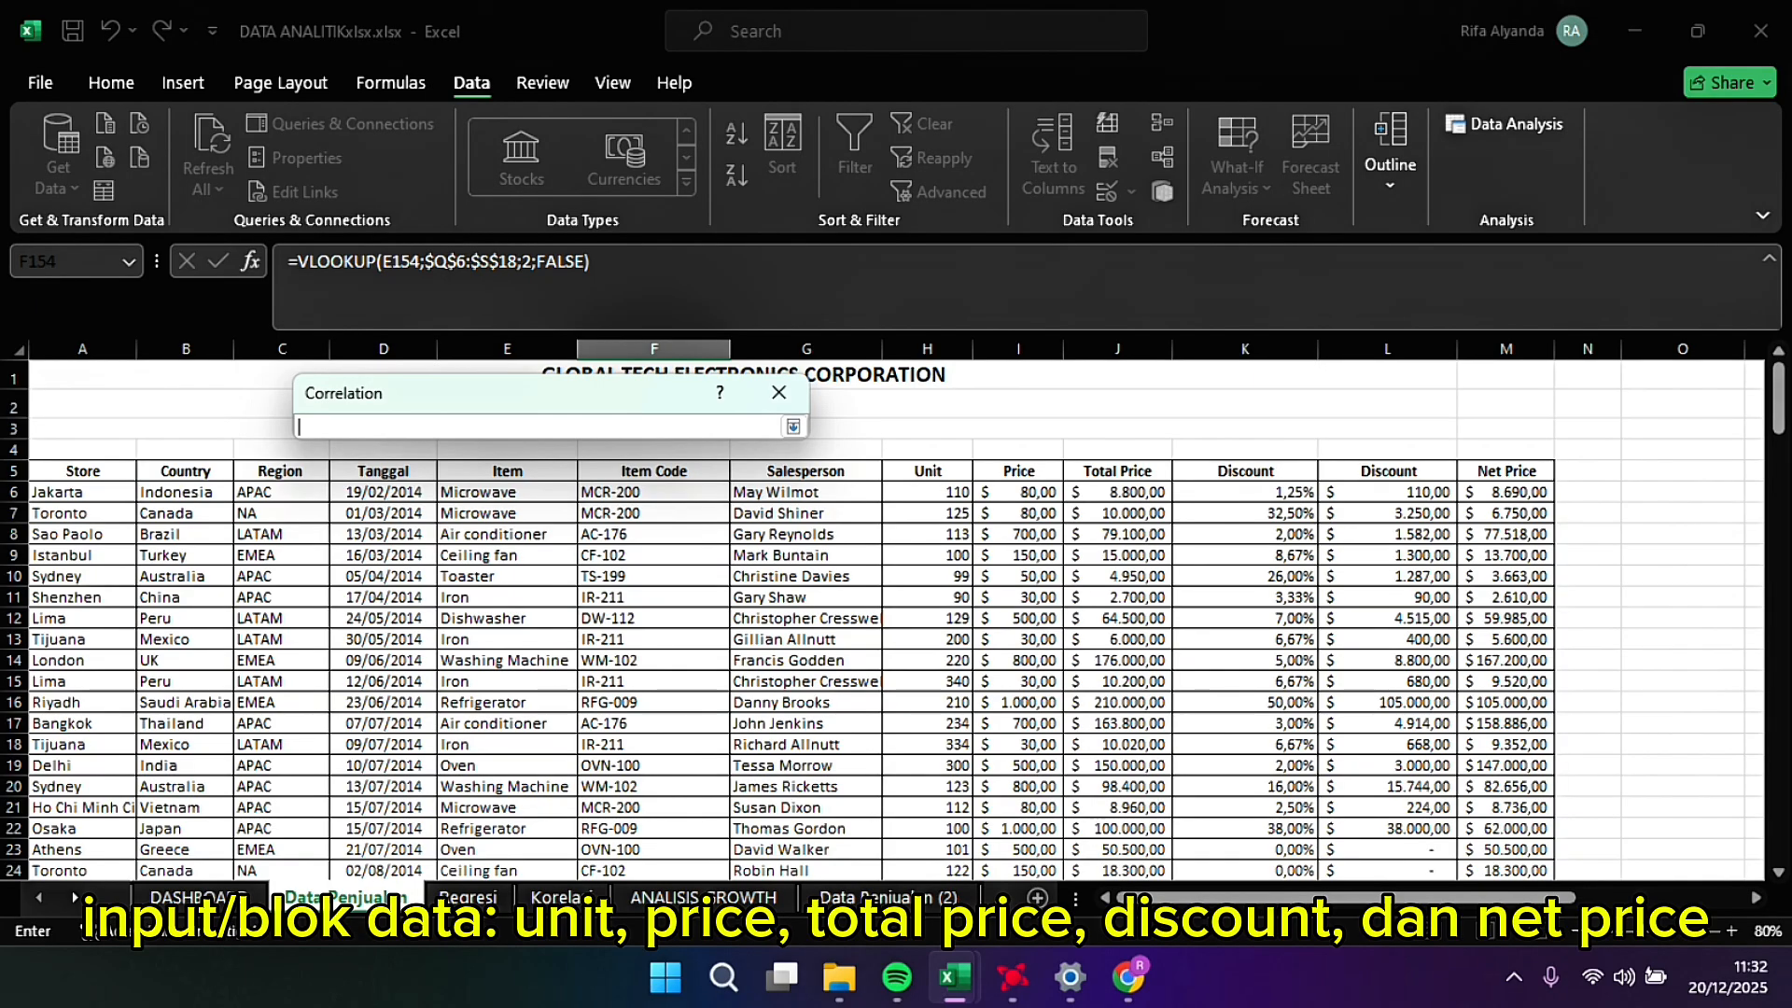
{"action": "left_click_drag", "start_coordinate": [924, 470], "coordinate": [1552, 772]}
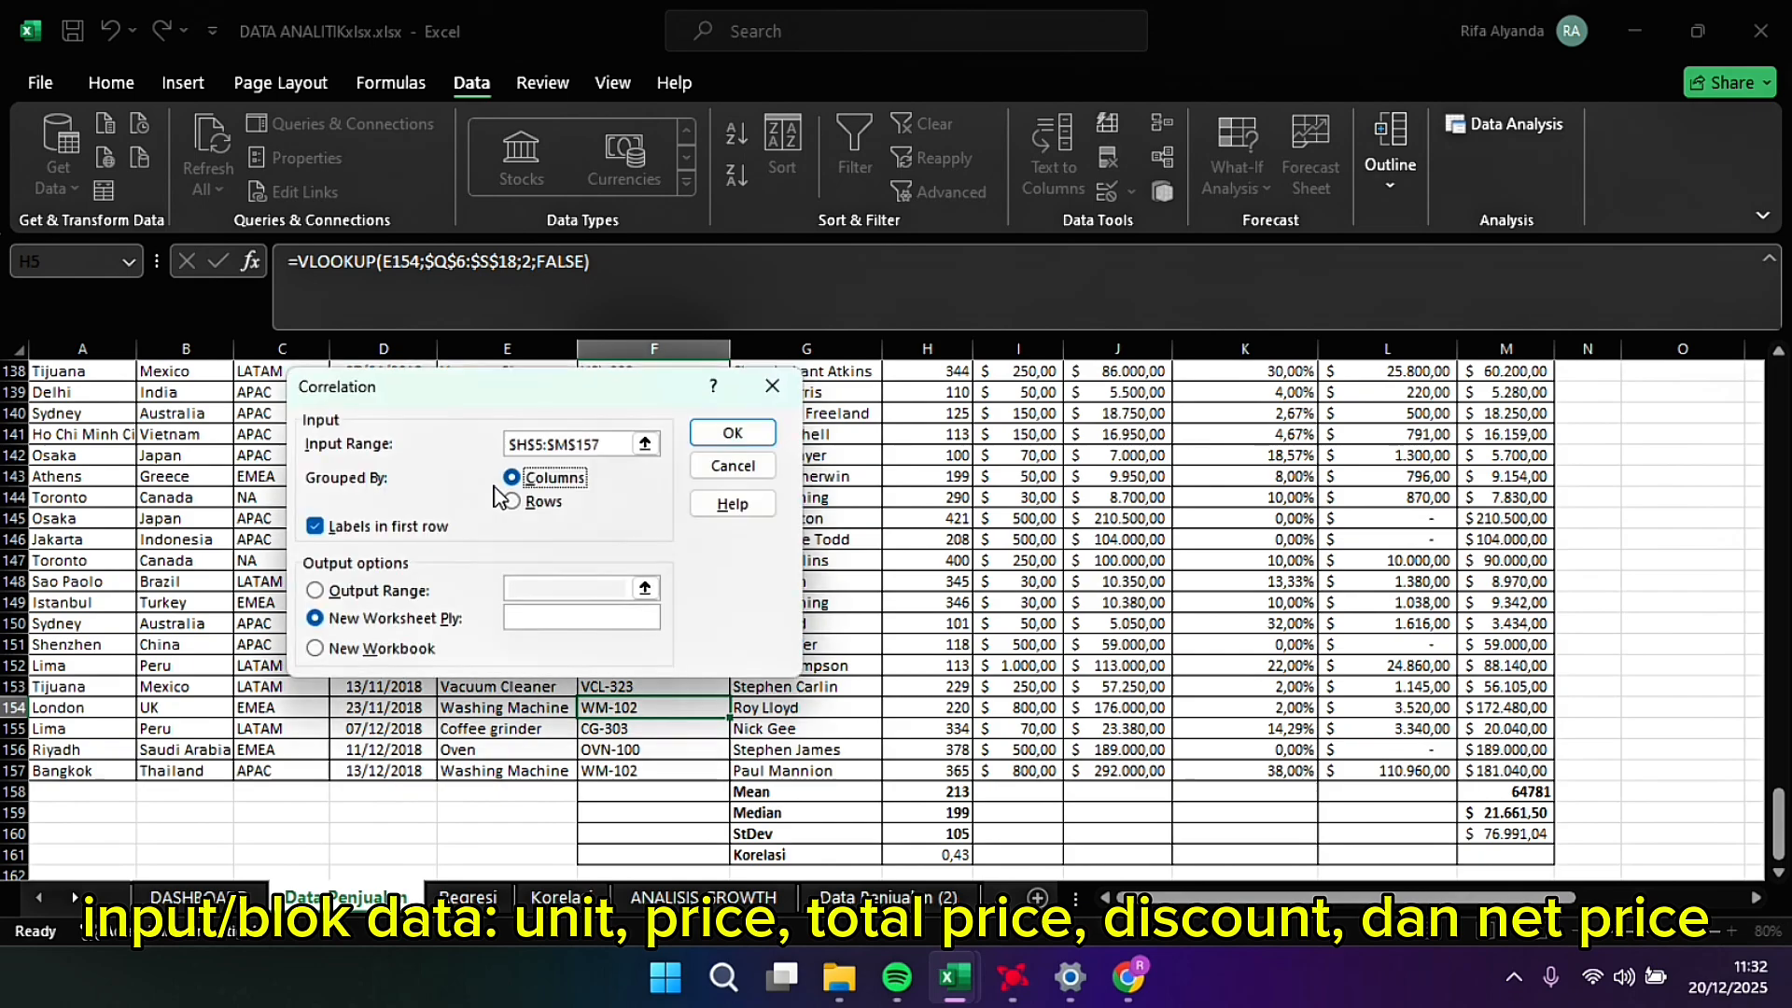
Step: Run the correlation grouped by columns, with labels in the first row and output to a new worksheet
{"action": "left_click", "coordinate": [314, 528]}
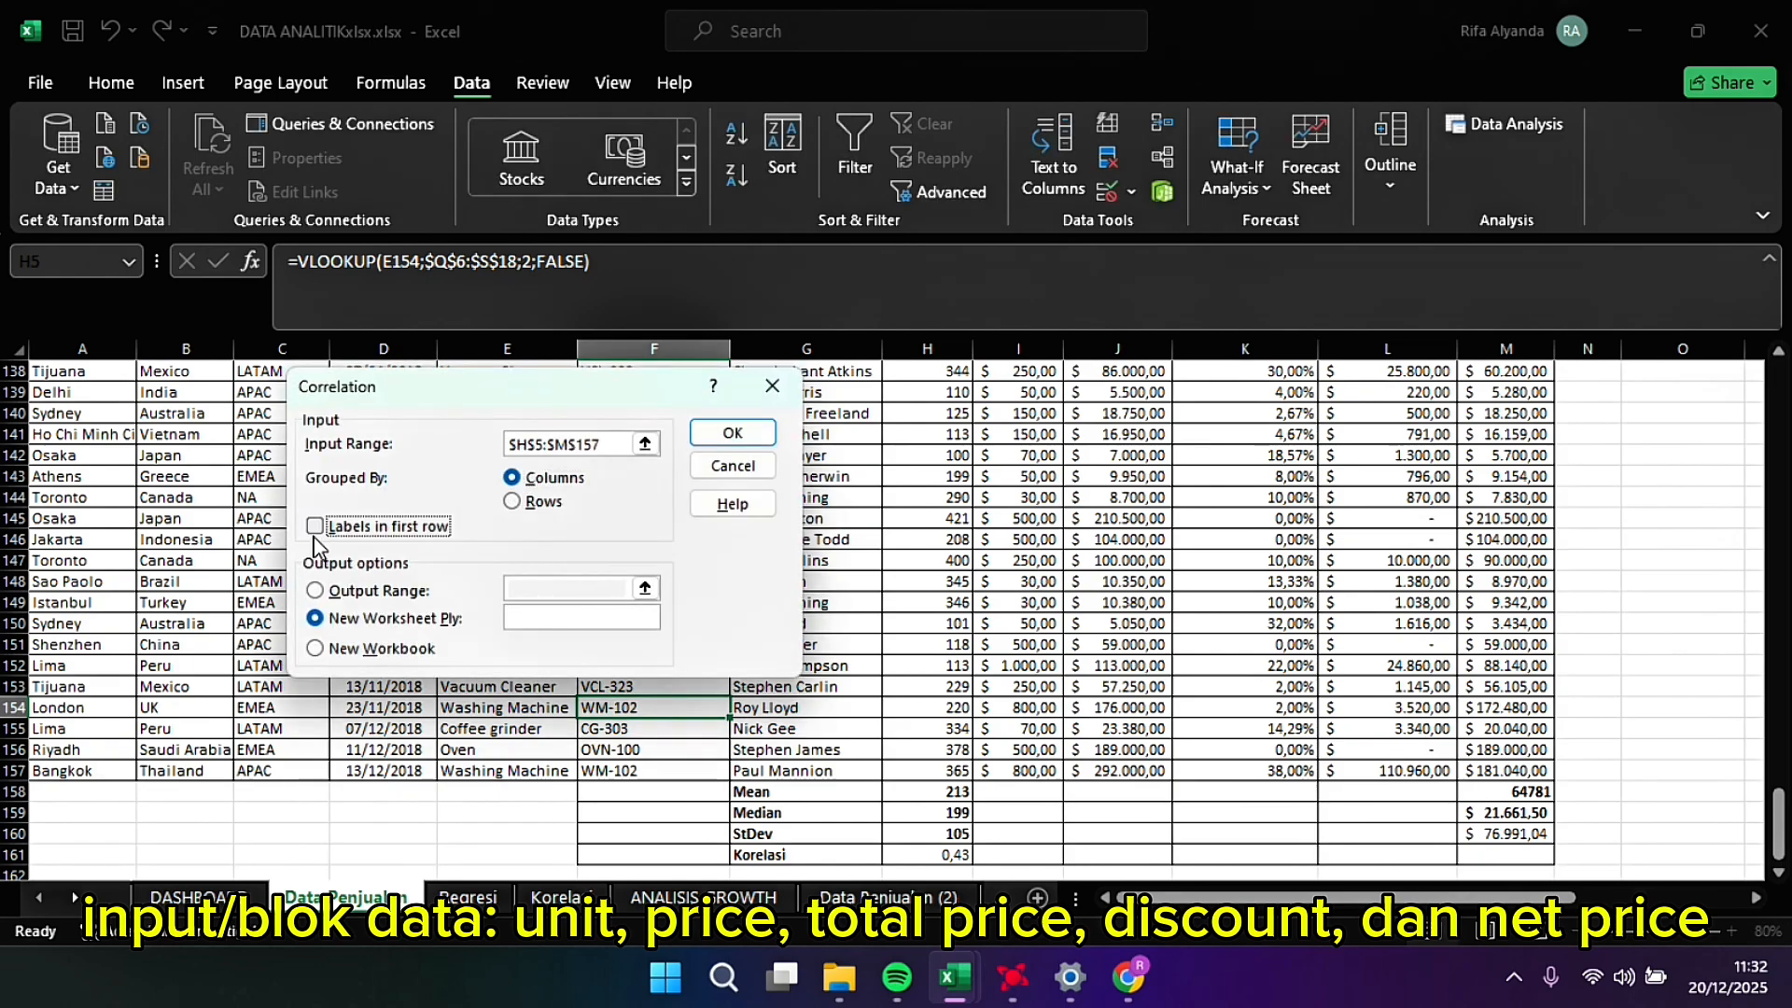
{"action": "left_click", "coordinate": [316, 619]}
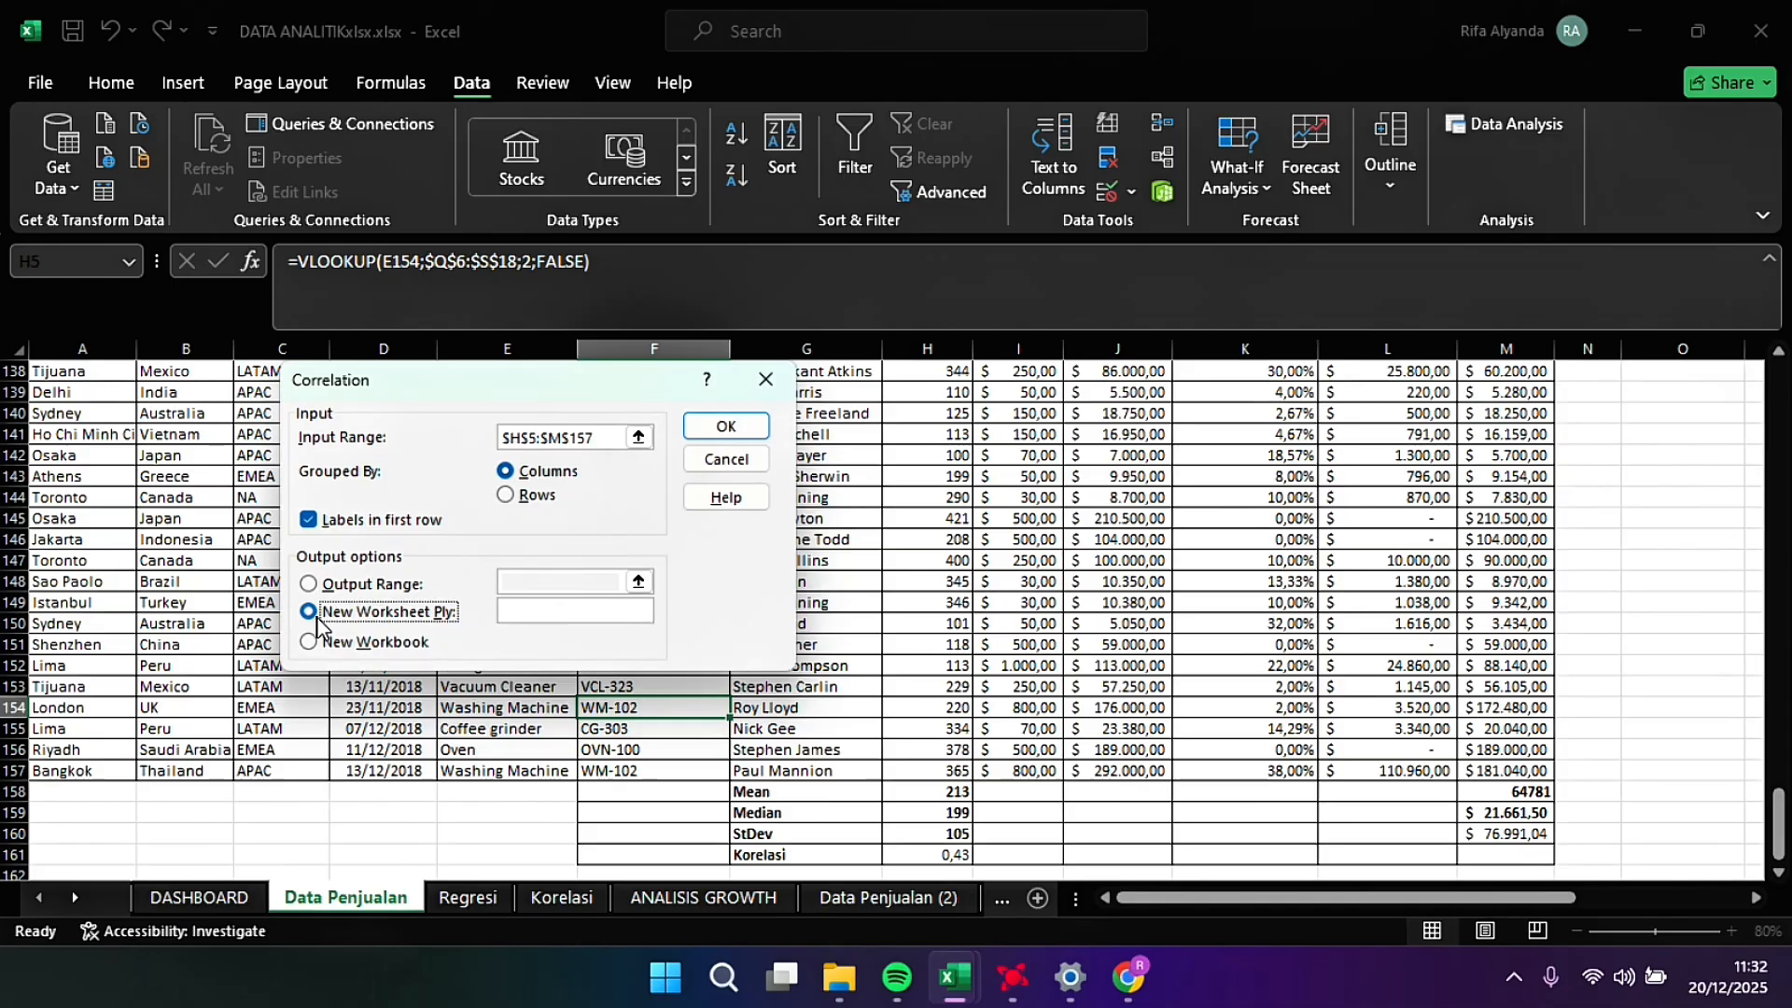
{"action": "left_click", "coordinate": [712, 431]}
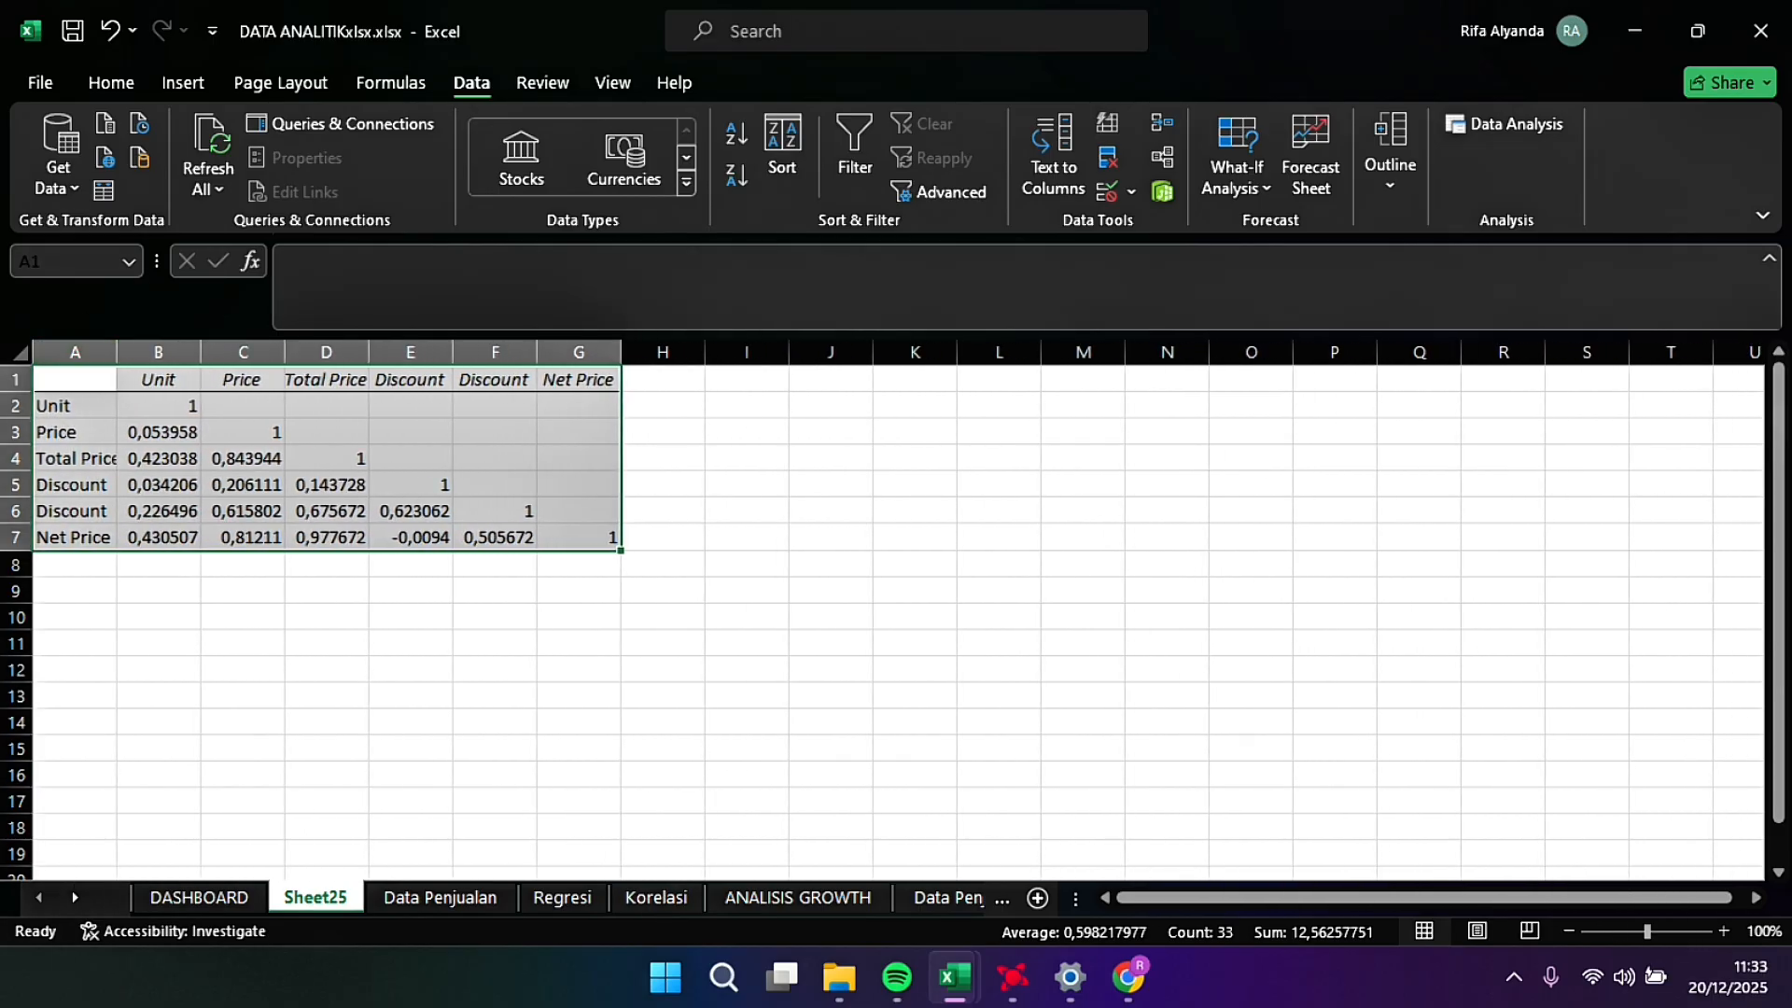
Step: Auto-fit the widths of columns A, B and C in the correlation matrix
{"action": "double_click", "coordinate": [117, 352]}
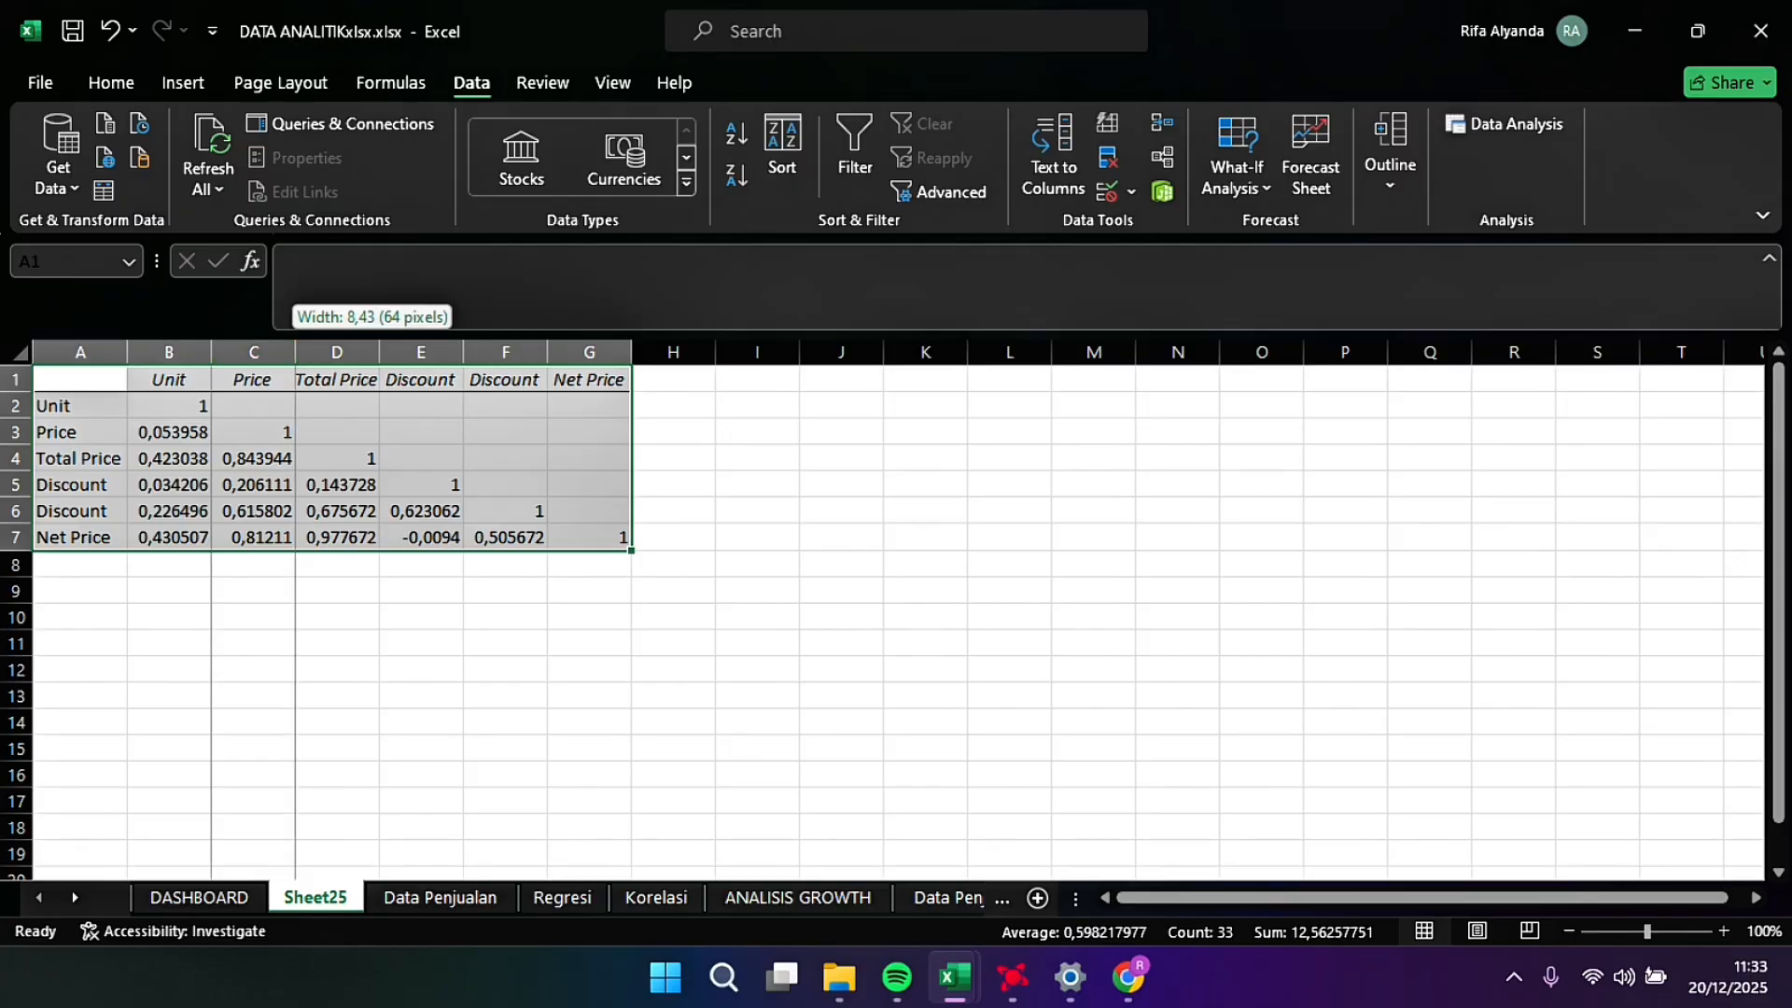
{"action": "double_click", "coordinate": [295, 352]}
{"action": "left_click_drag", "start_coordinate": [211, 351], "coordinate": [211, 352]}
{"action": "double_click", "coordinate": [211, 352]}
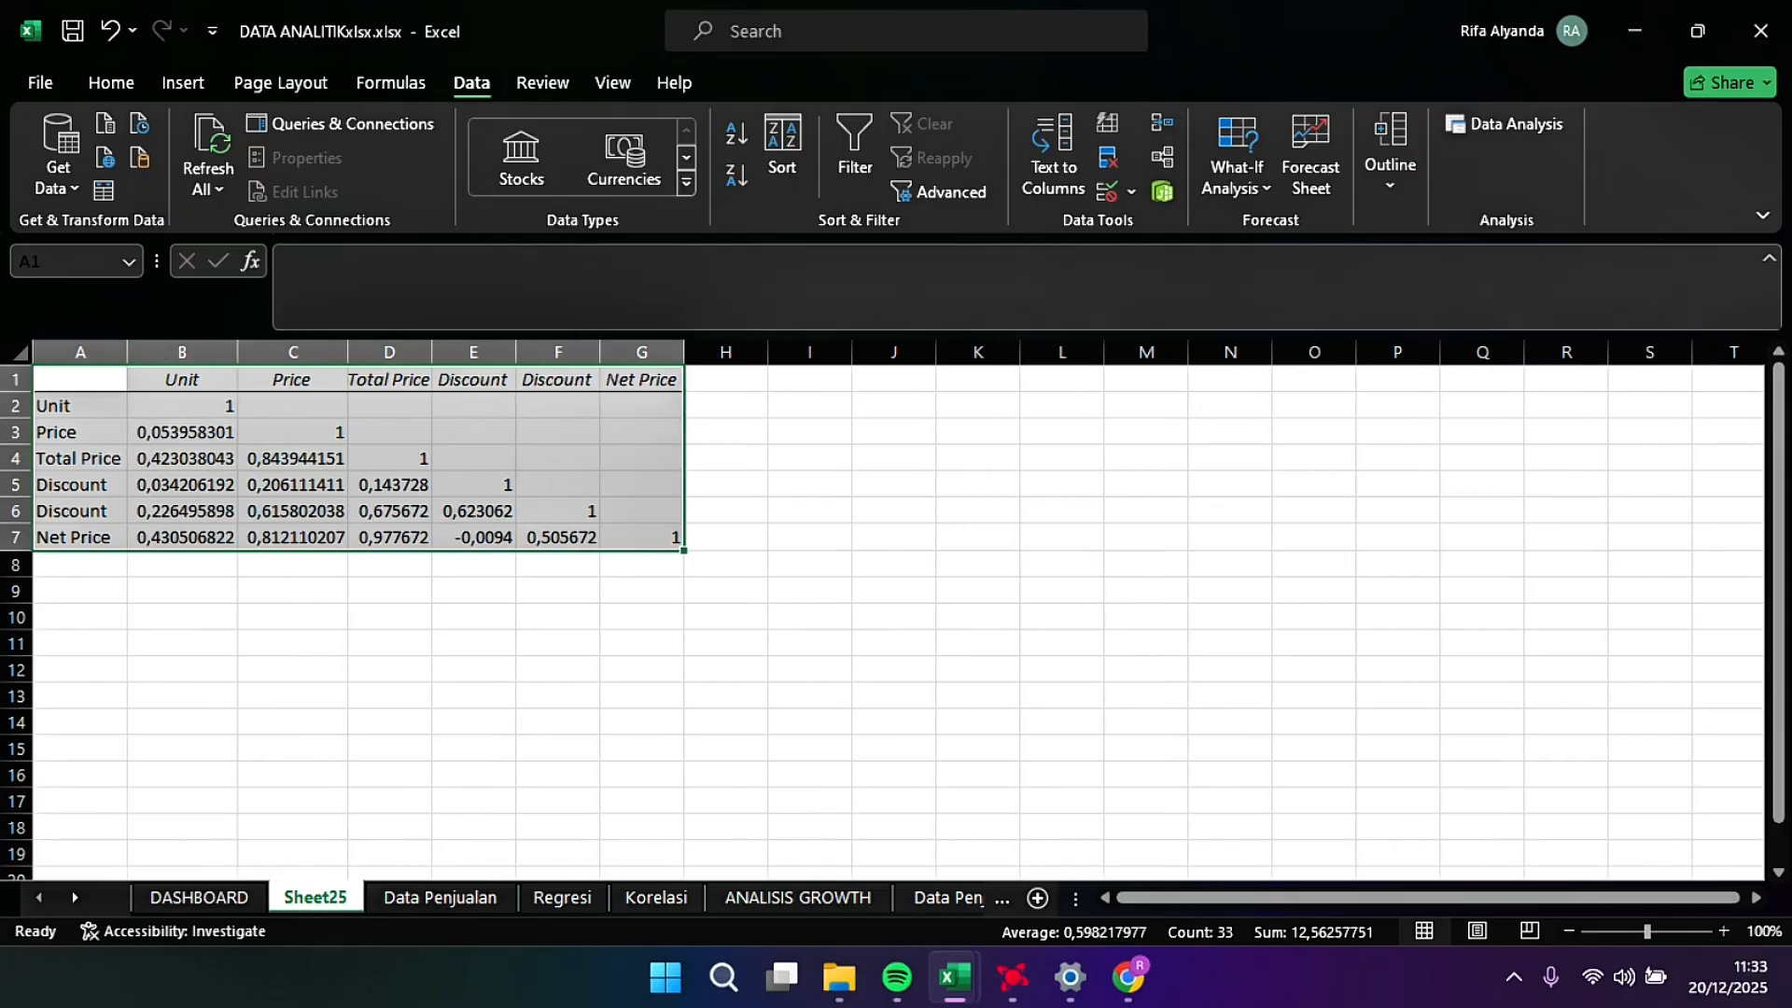
Step: Try to rename the new correlation output sheet as Korelasi
{"action": "double_click", "coordinate": [317, 897]}
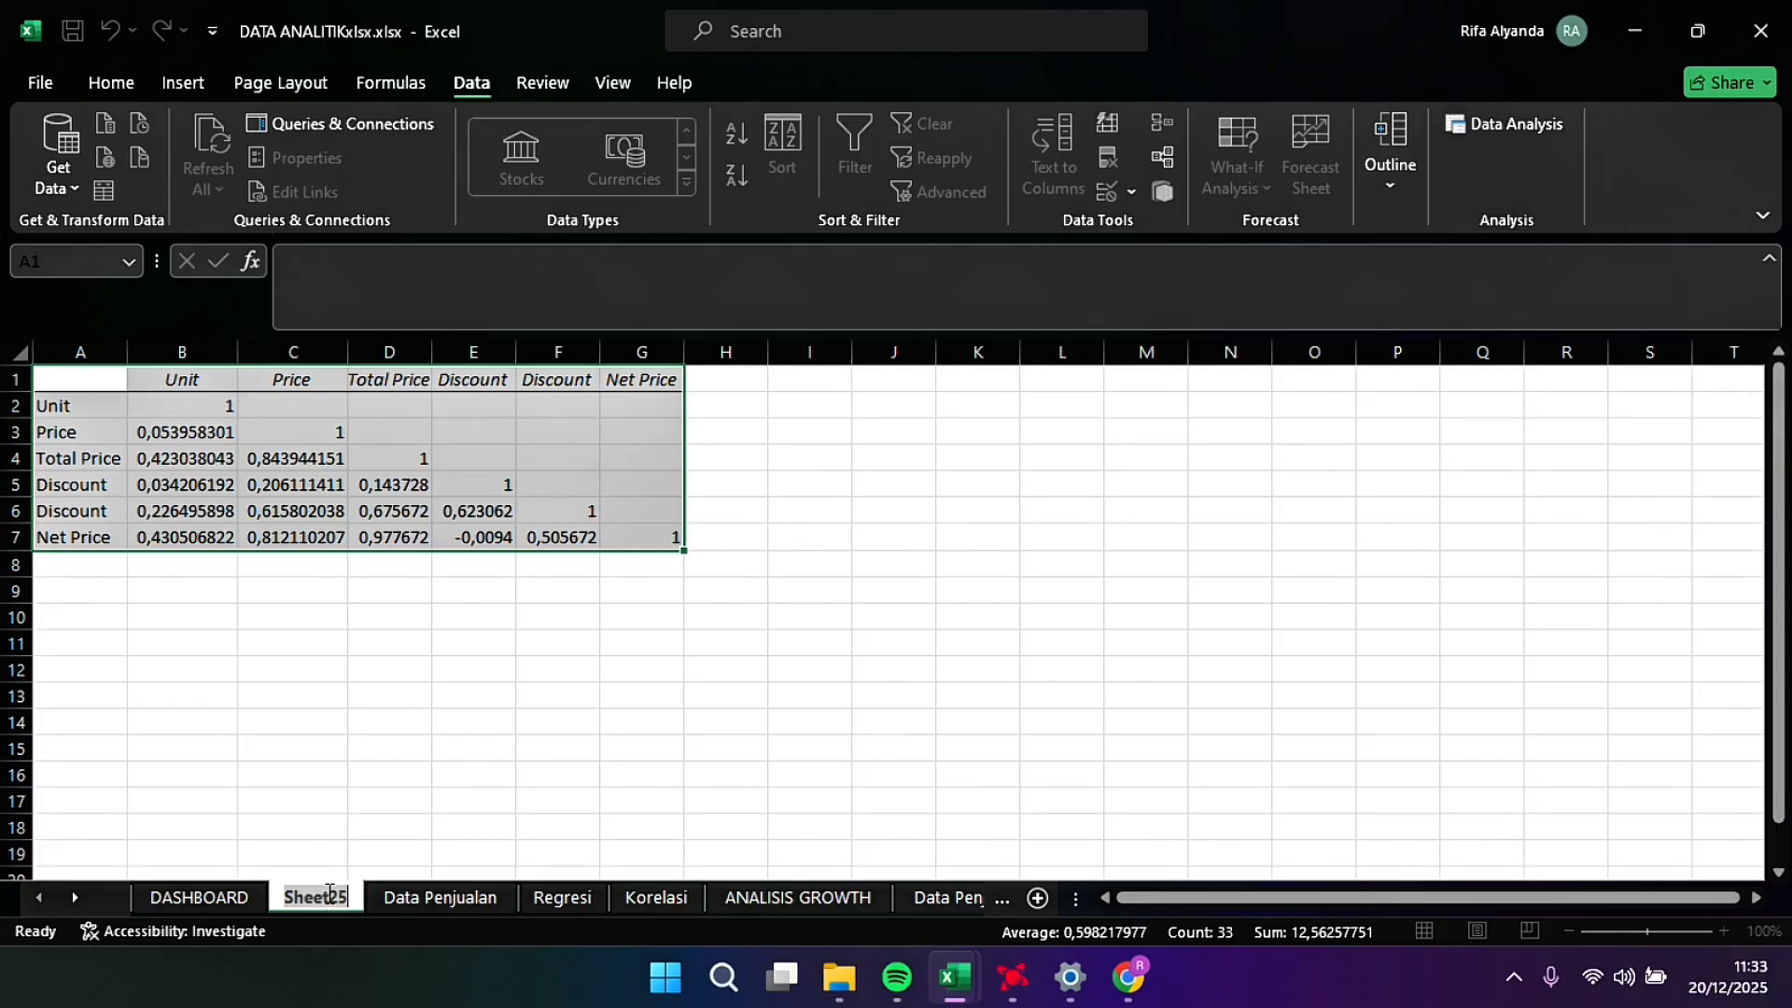
{"action": "key", "text": "BackSpace"}
{"action": "type", "text": "ana"}
{"action": "key", "text": "BackSpace"}
{"action": "key", "text": "BackSpace"}
{"action": "key", "text": "BackSpace"}
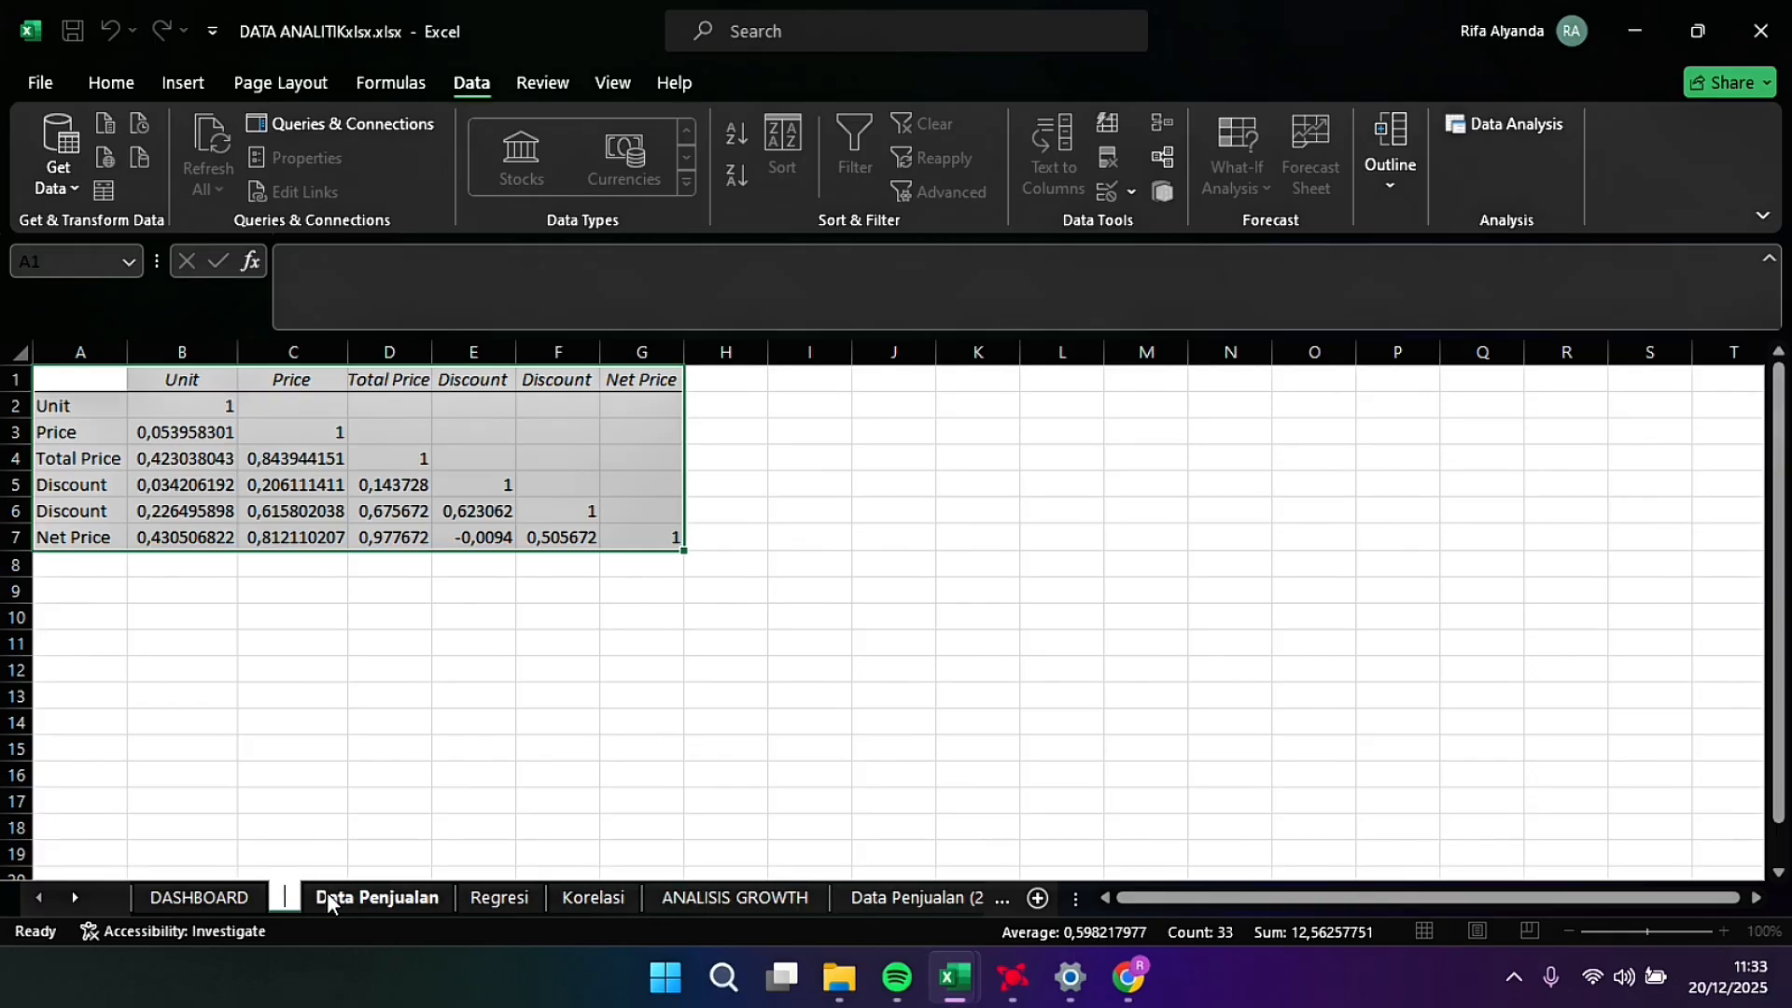
{"action": "type", "text": "Korel"}
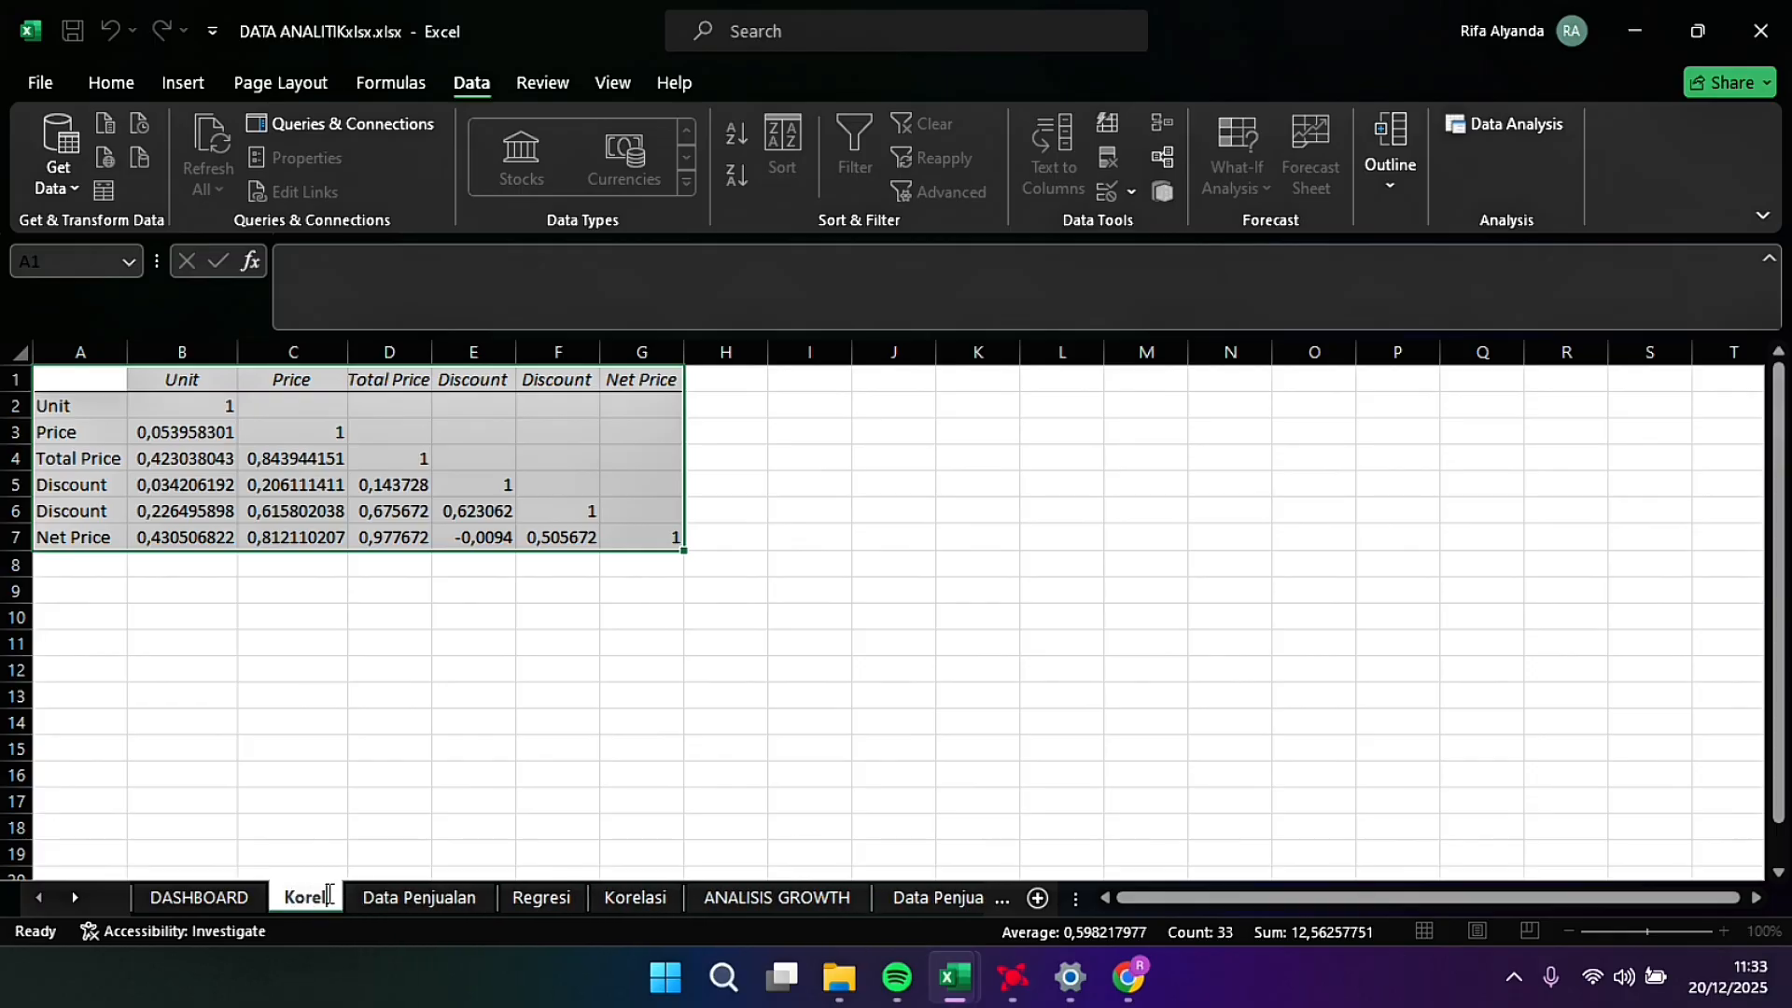
{"action": "type", "text": "asi"}
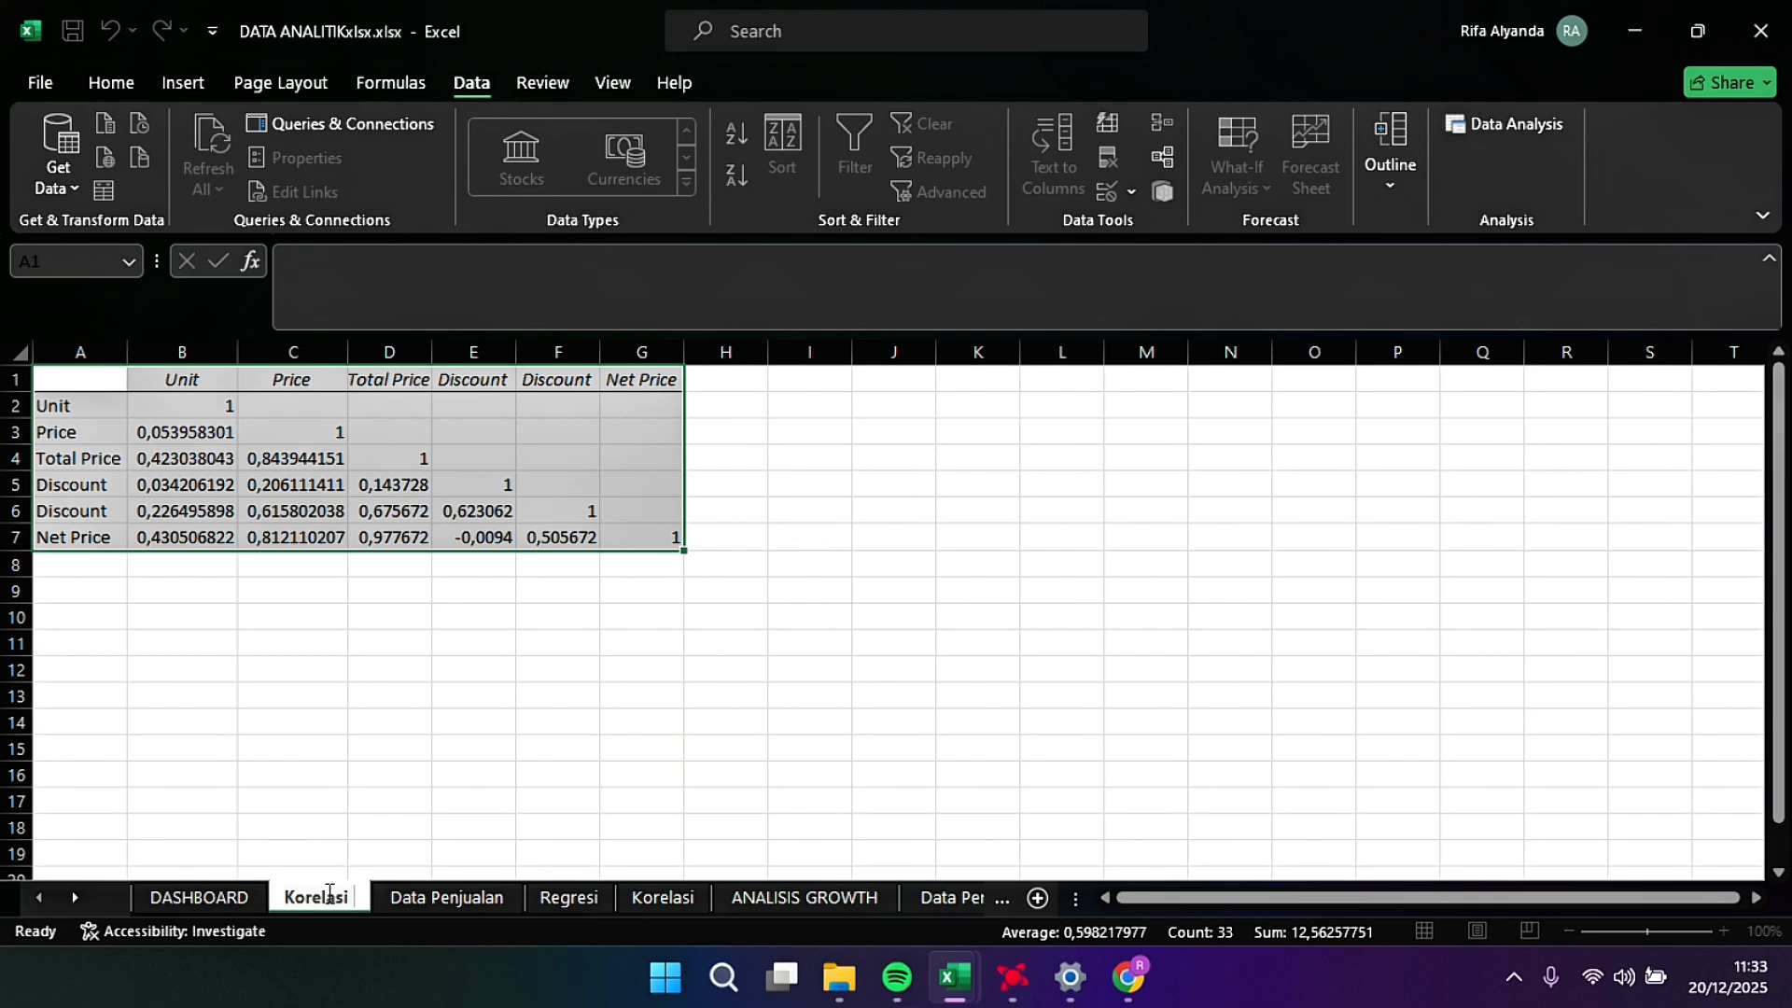
{"action": "key", "text": "Return"}
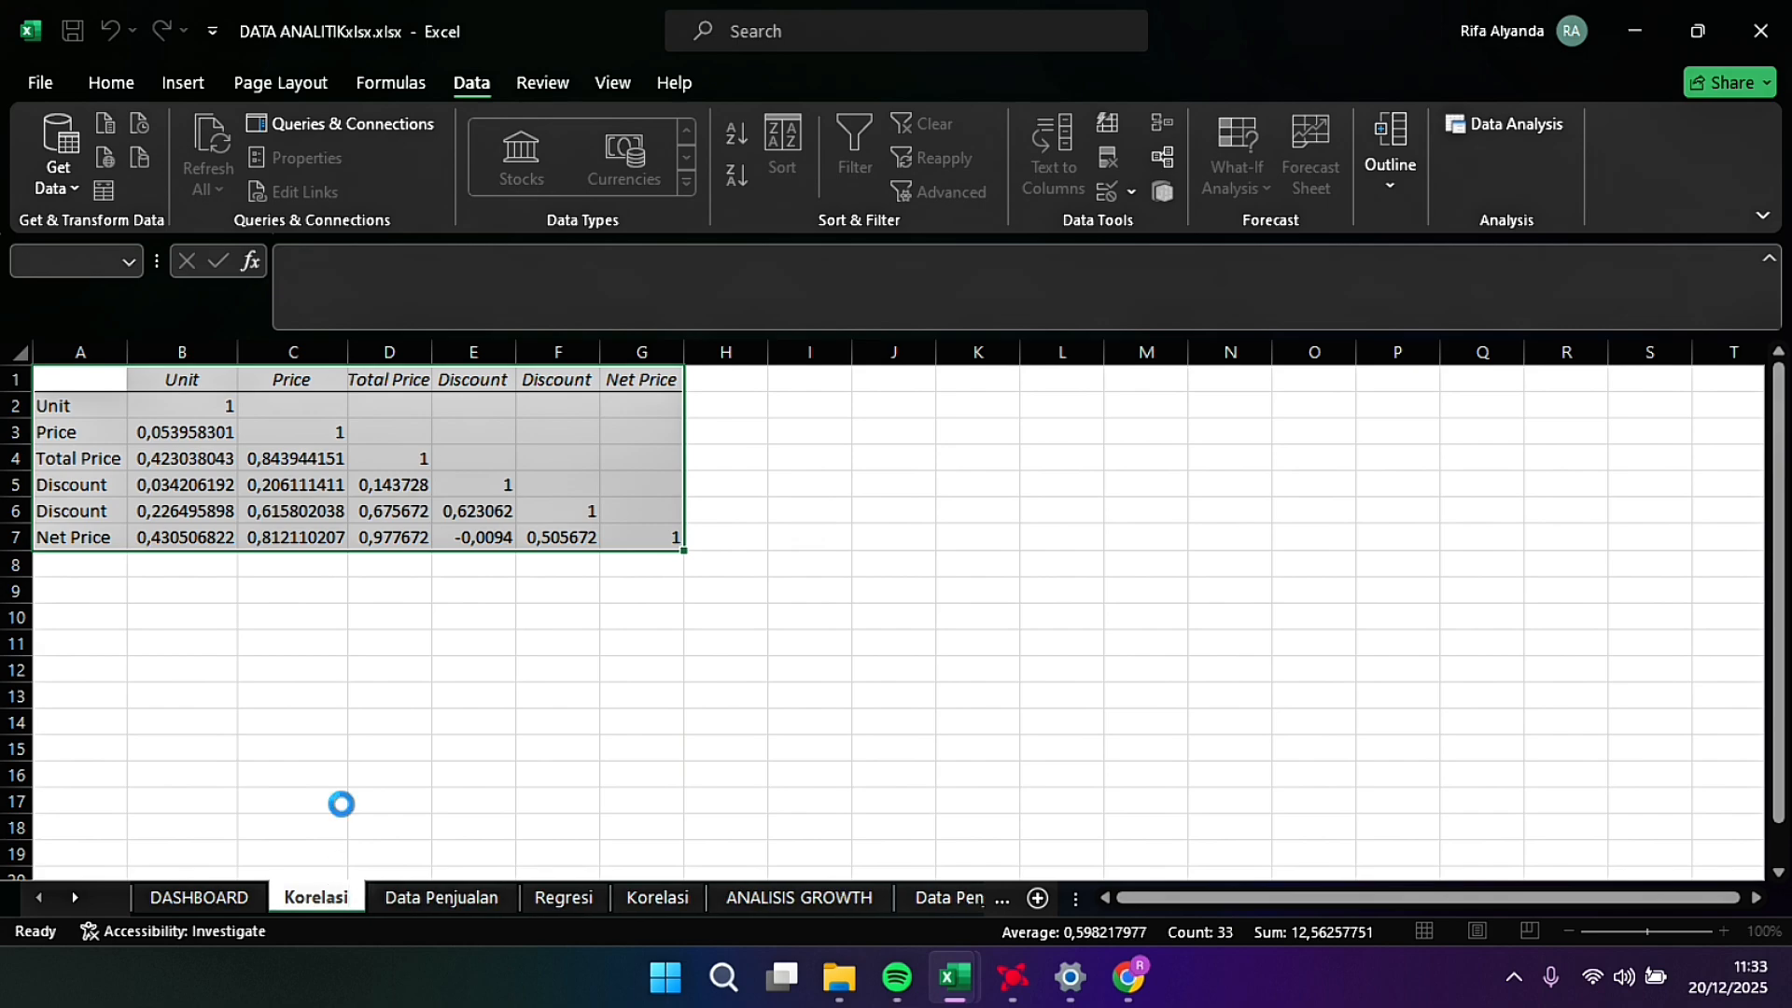
{"action": "left_click", "coordinate": [341, 804]}
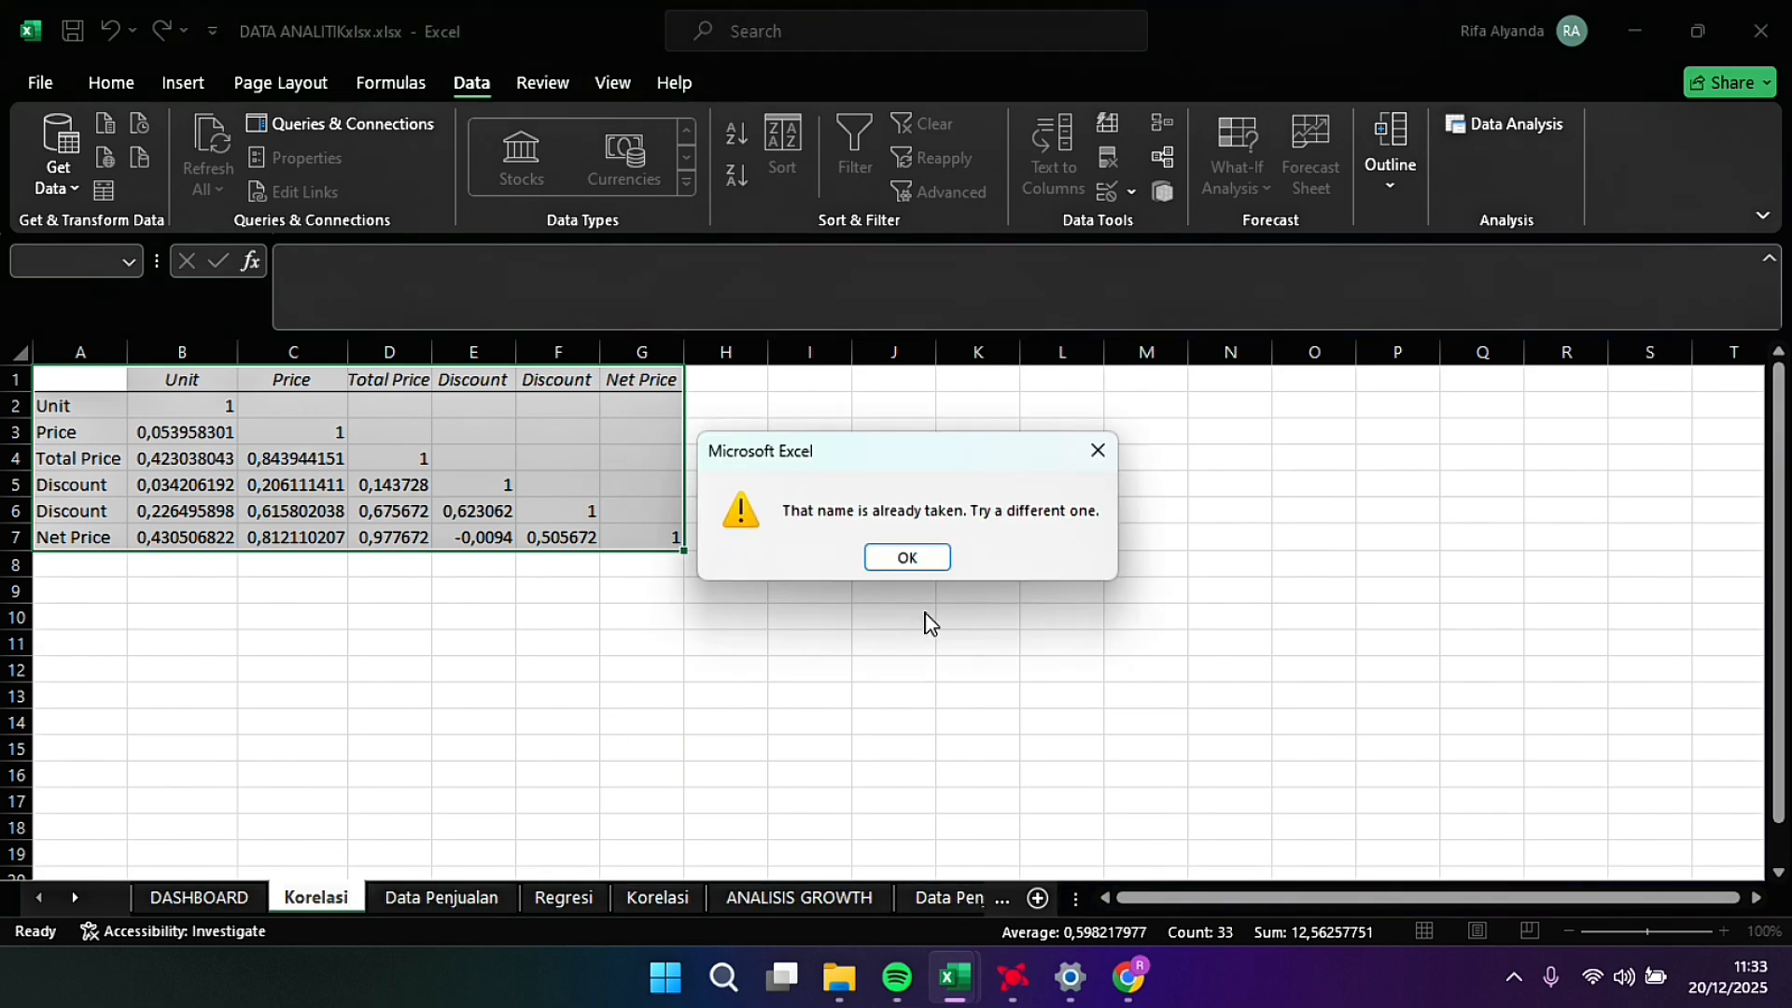
{"action": "left_click", "coordinate": [908, 558]}
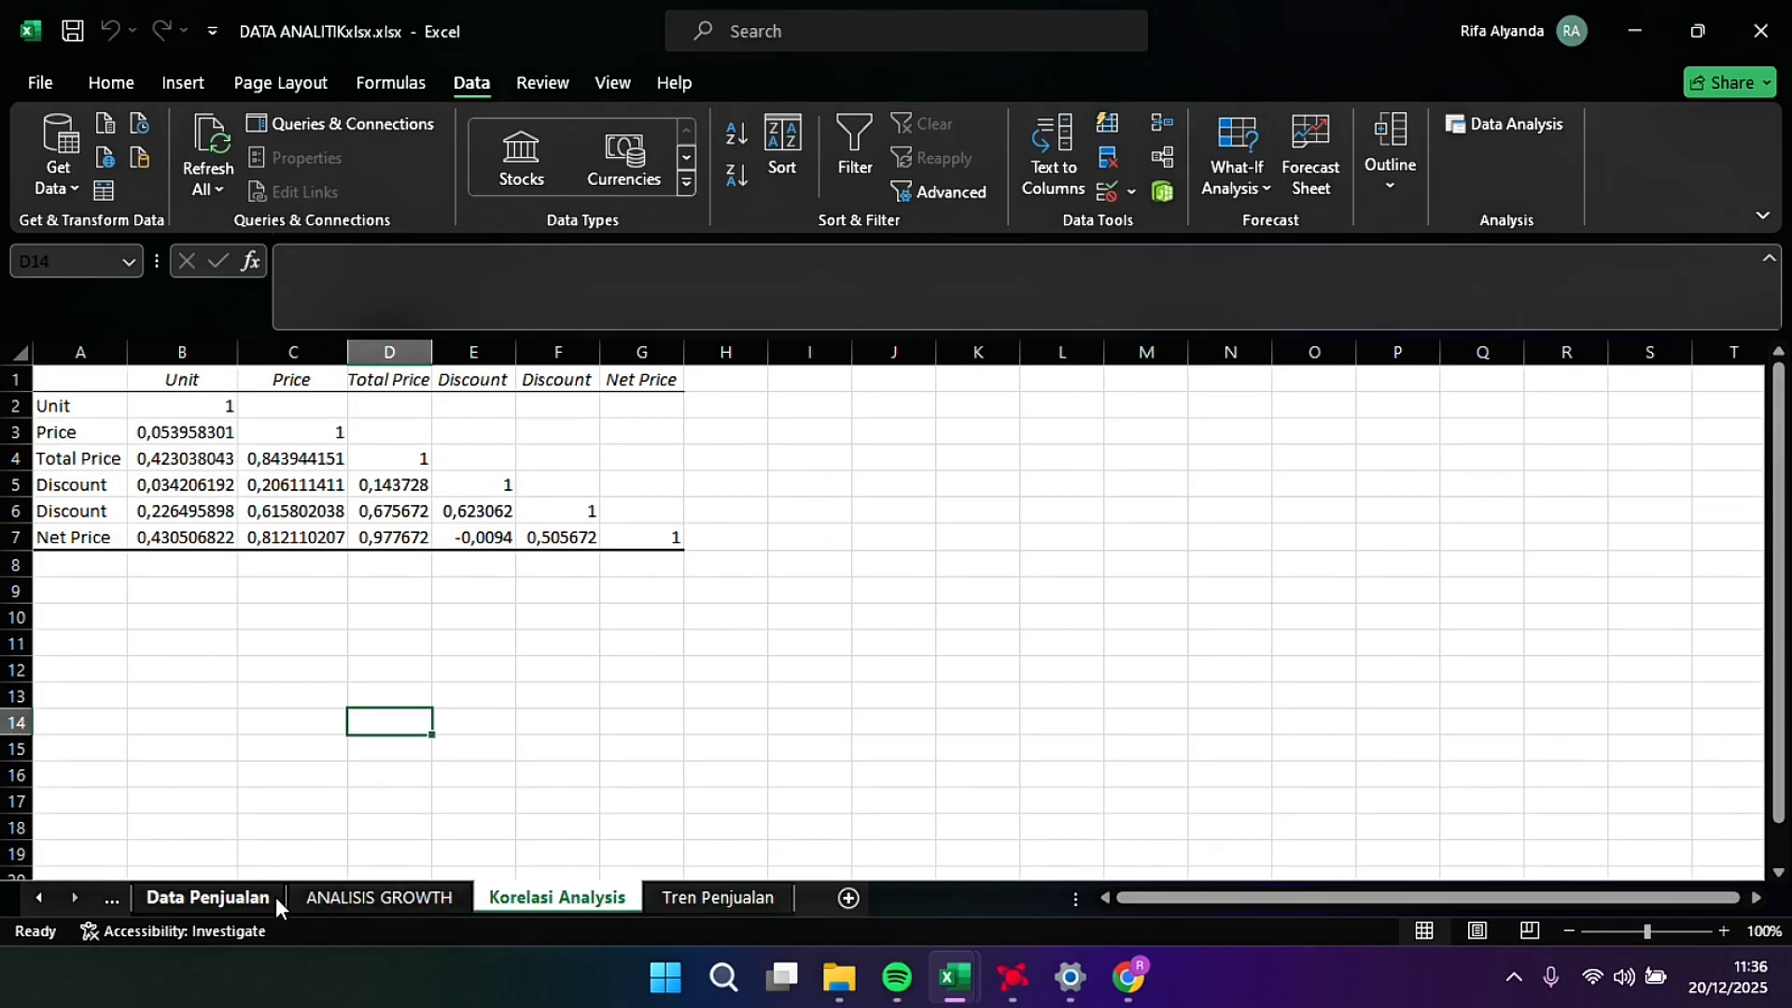
Step: Create a copy of the Data Penjualan sheet in the same workbook and place it directly after the original
{"action": "left_click", "coordinate": [276, 898]}
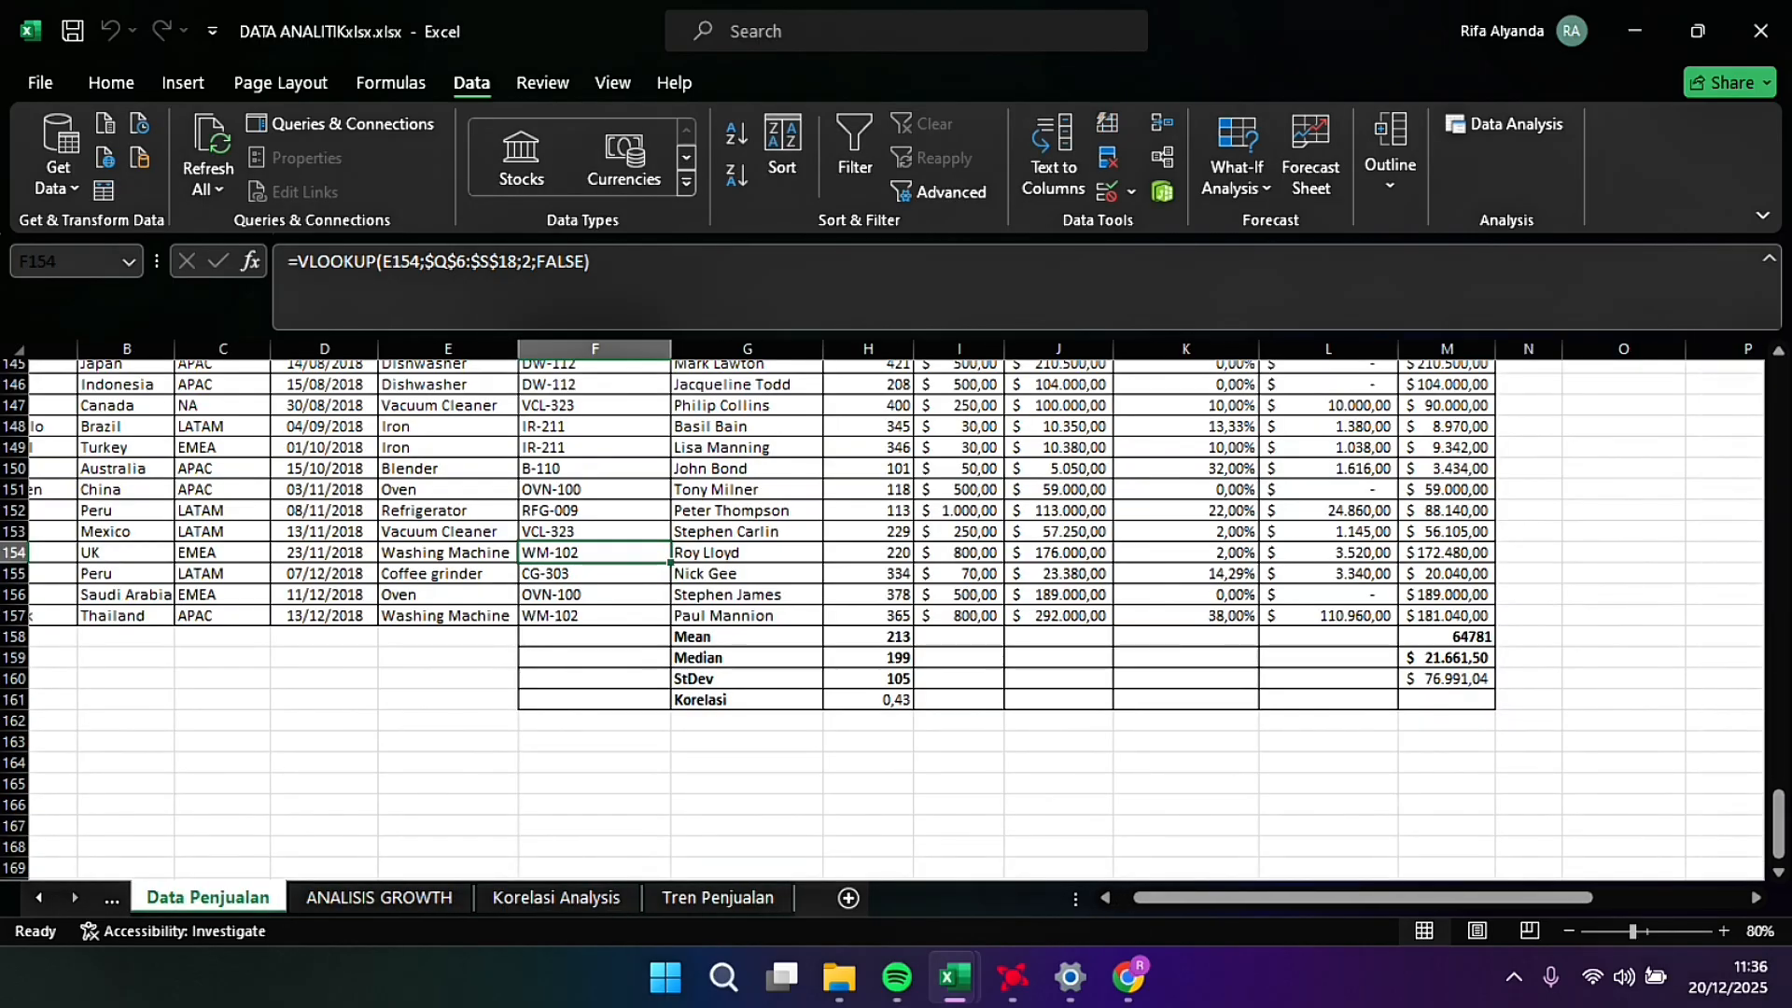
{"action": "scroll", "coordinate": [886, 616], "scroll_direction": "up", "scroll_amount": 20}
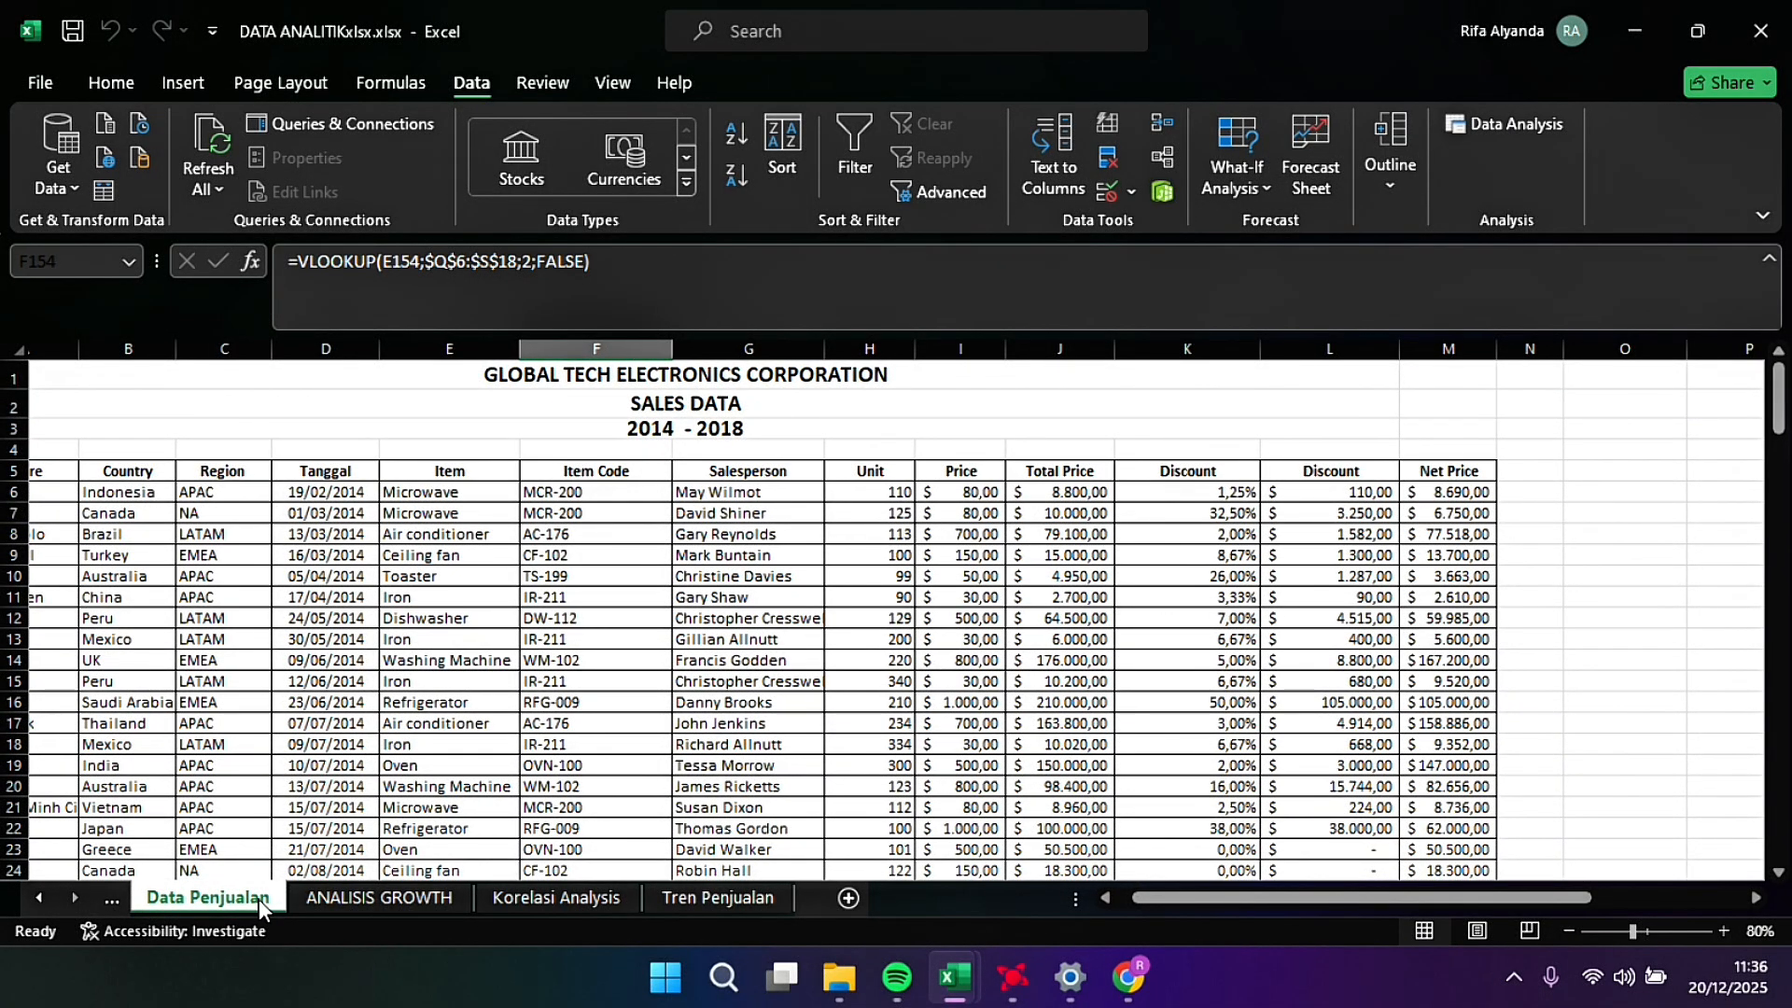
{"action": "right_click", "coordinate": [259, 899]}
{"action": "left_click", "coordinate": [330, 653]}
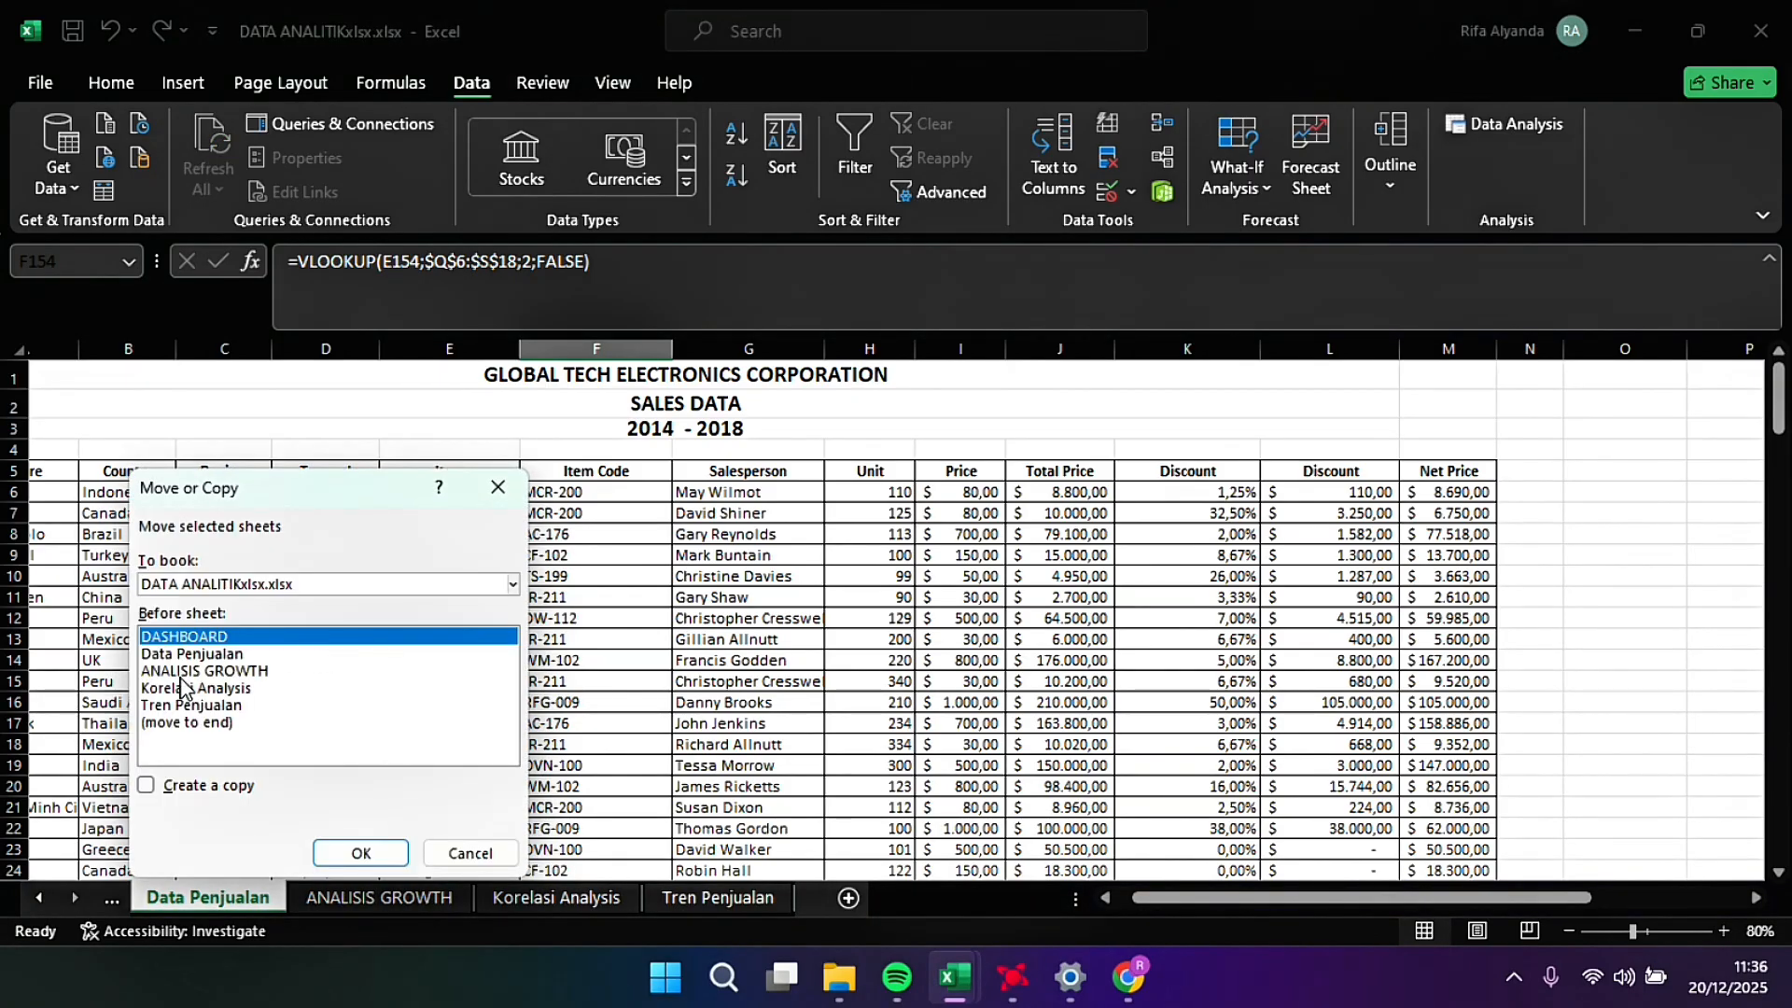
{"action": "left_click", "coordinate": [179, 655]}
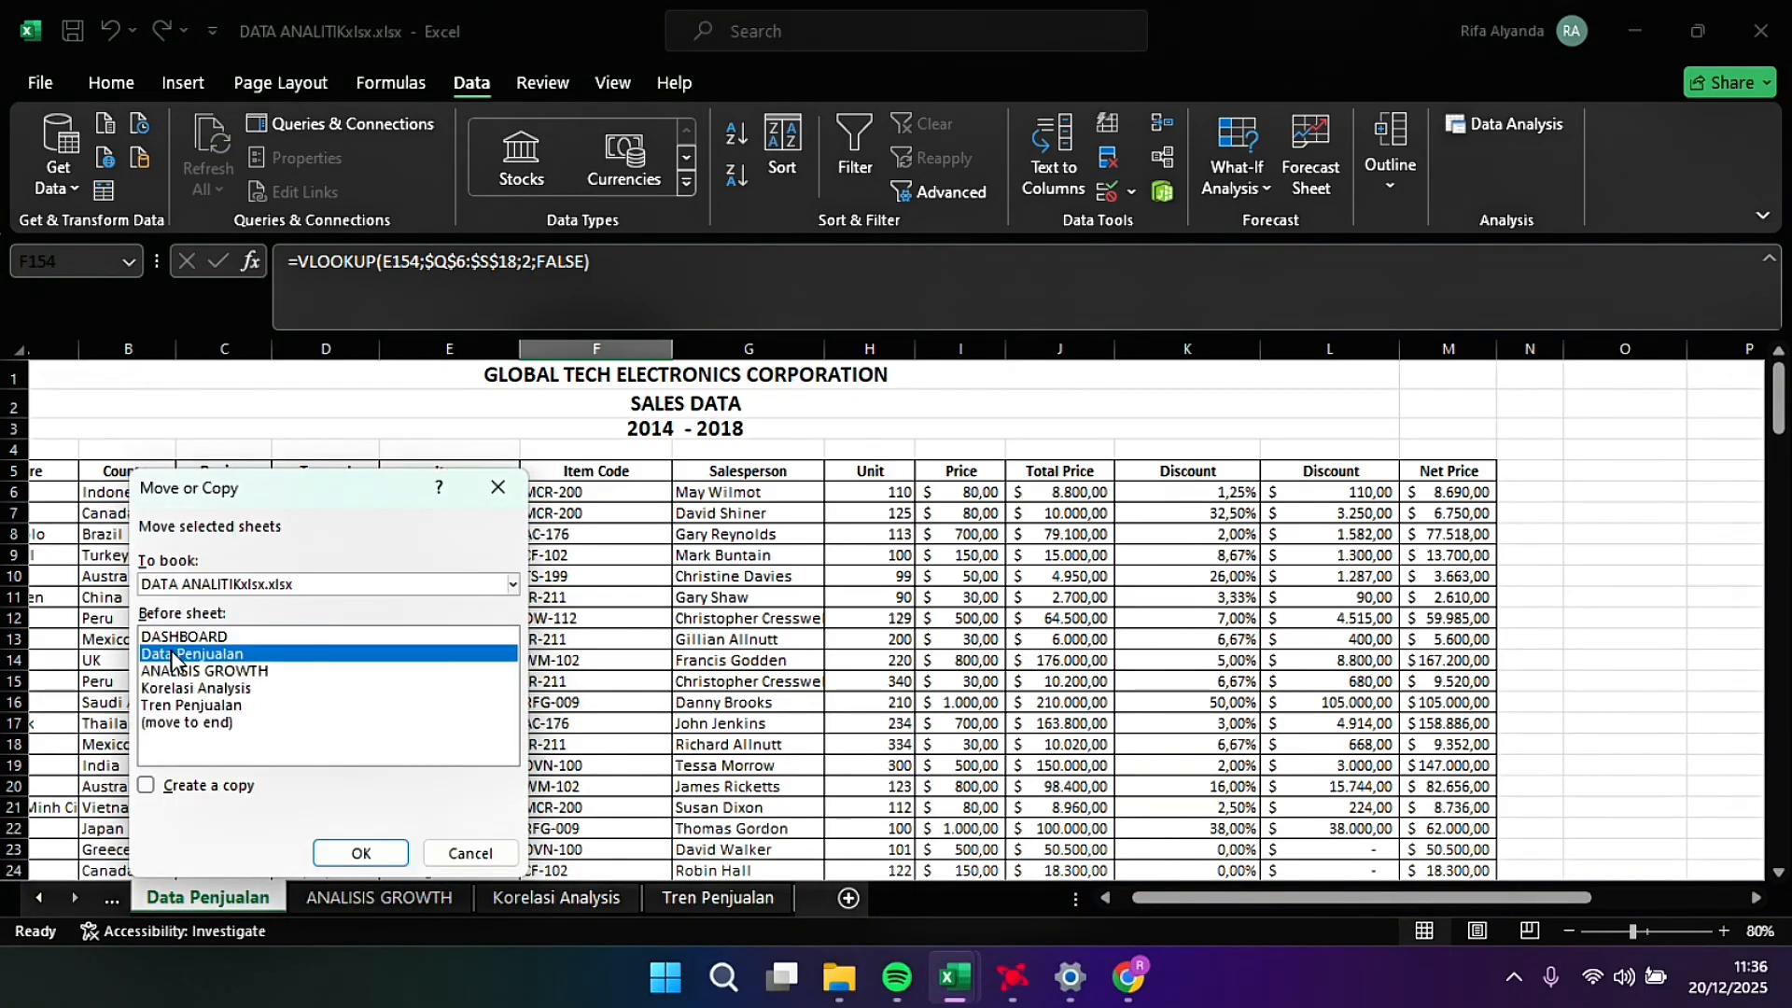
{"action": "left_click", "coordinate": [146, 786]}
{"action": "left_click", "coordinate": [351, 853]}
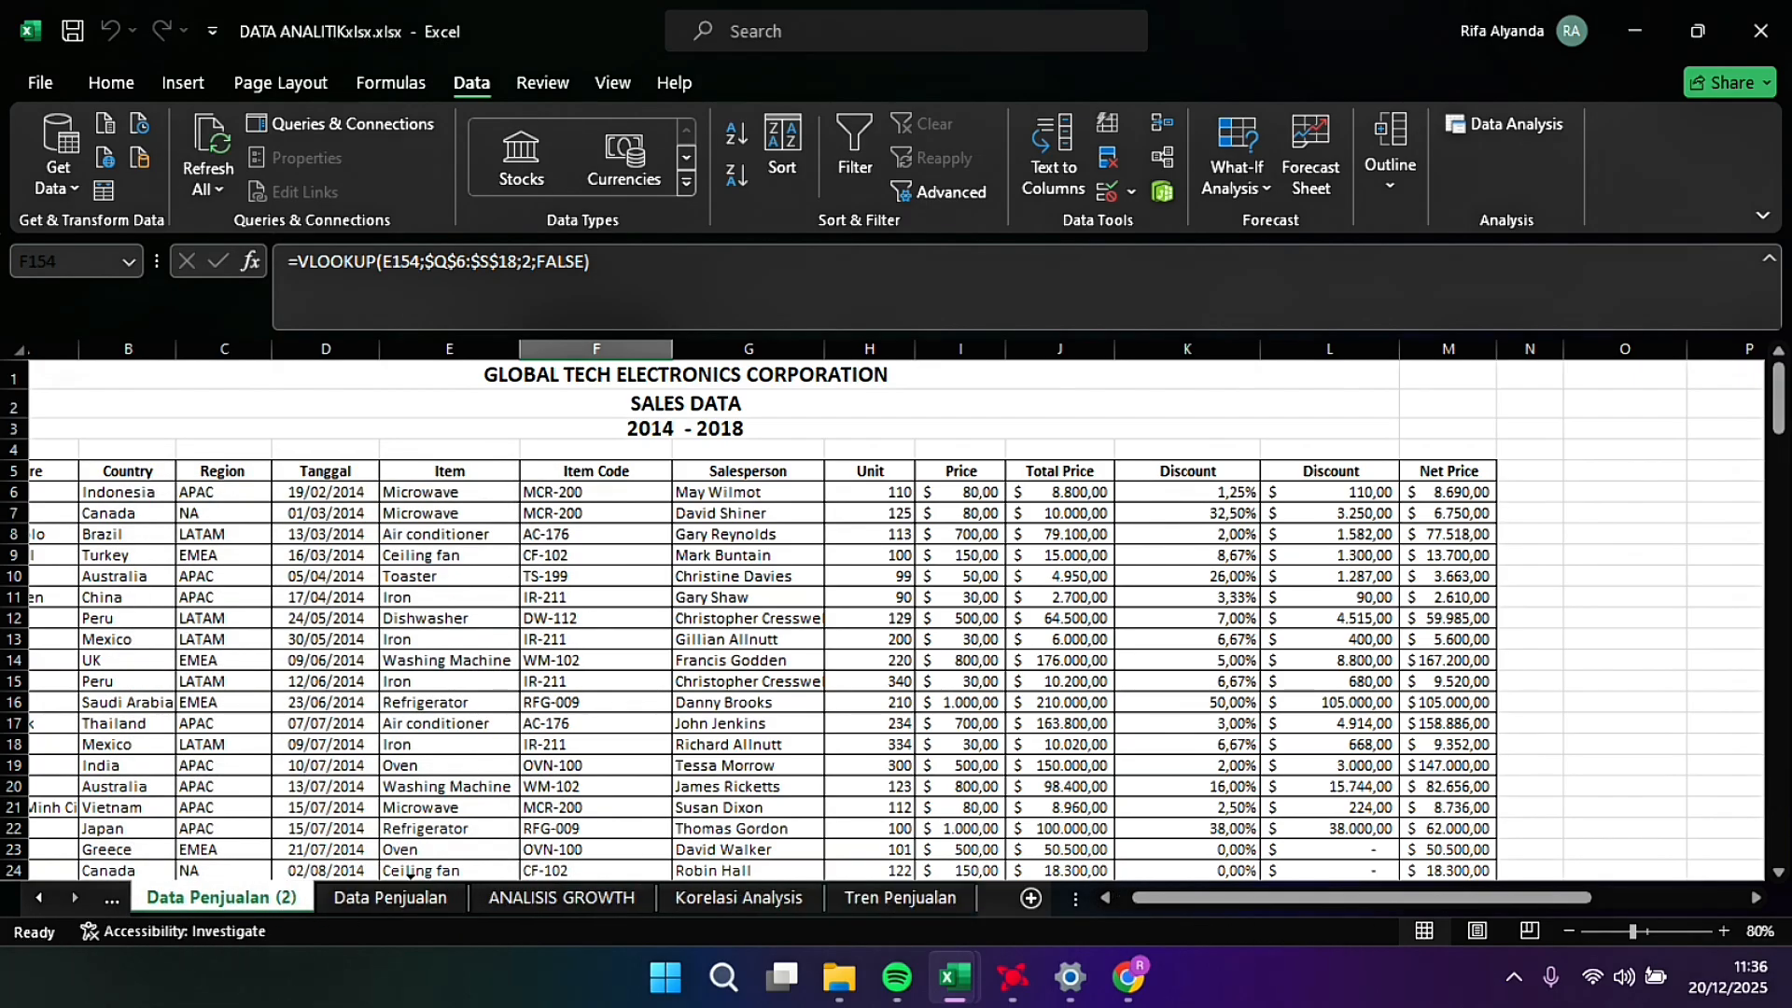
{"action": "left_click_drag", "start_coordinate": [410, 882], "coordinate": [476, 903]}
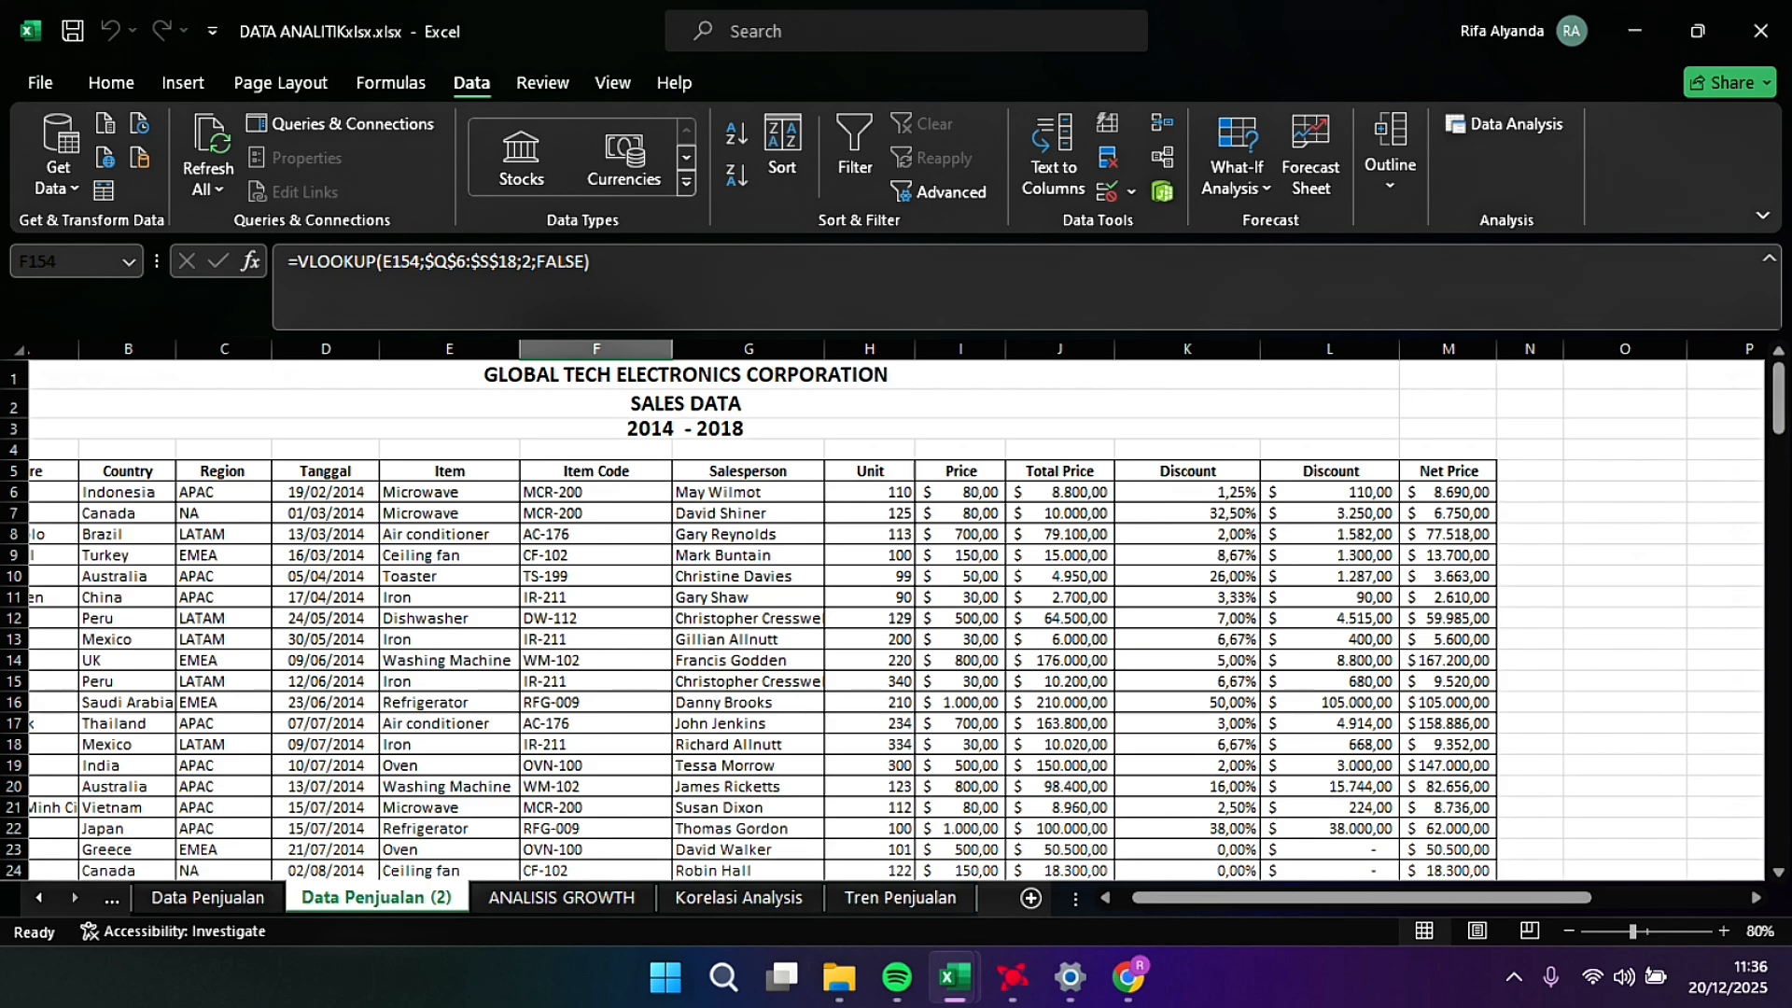
Step: Start a Regression analysis on the copied sheet and clear the existing Input Y and Input X ranges
{"action": "left_click", "coordinate": [1487, 121]}
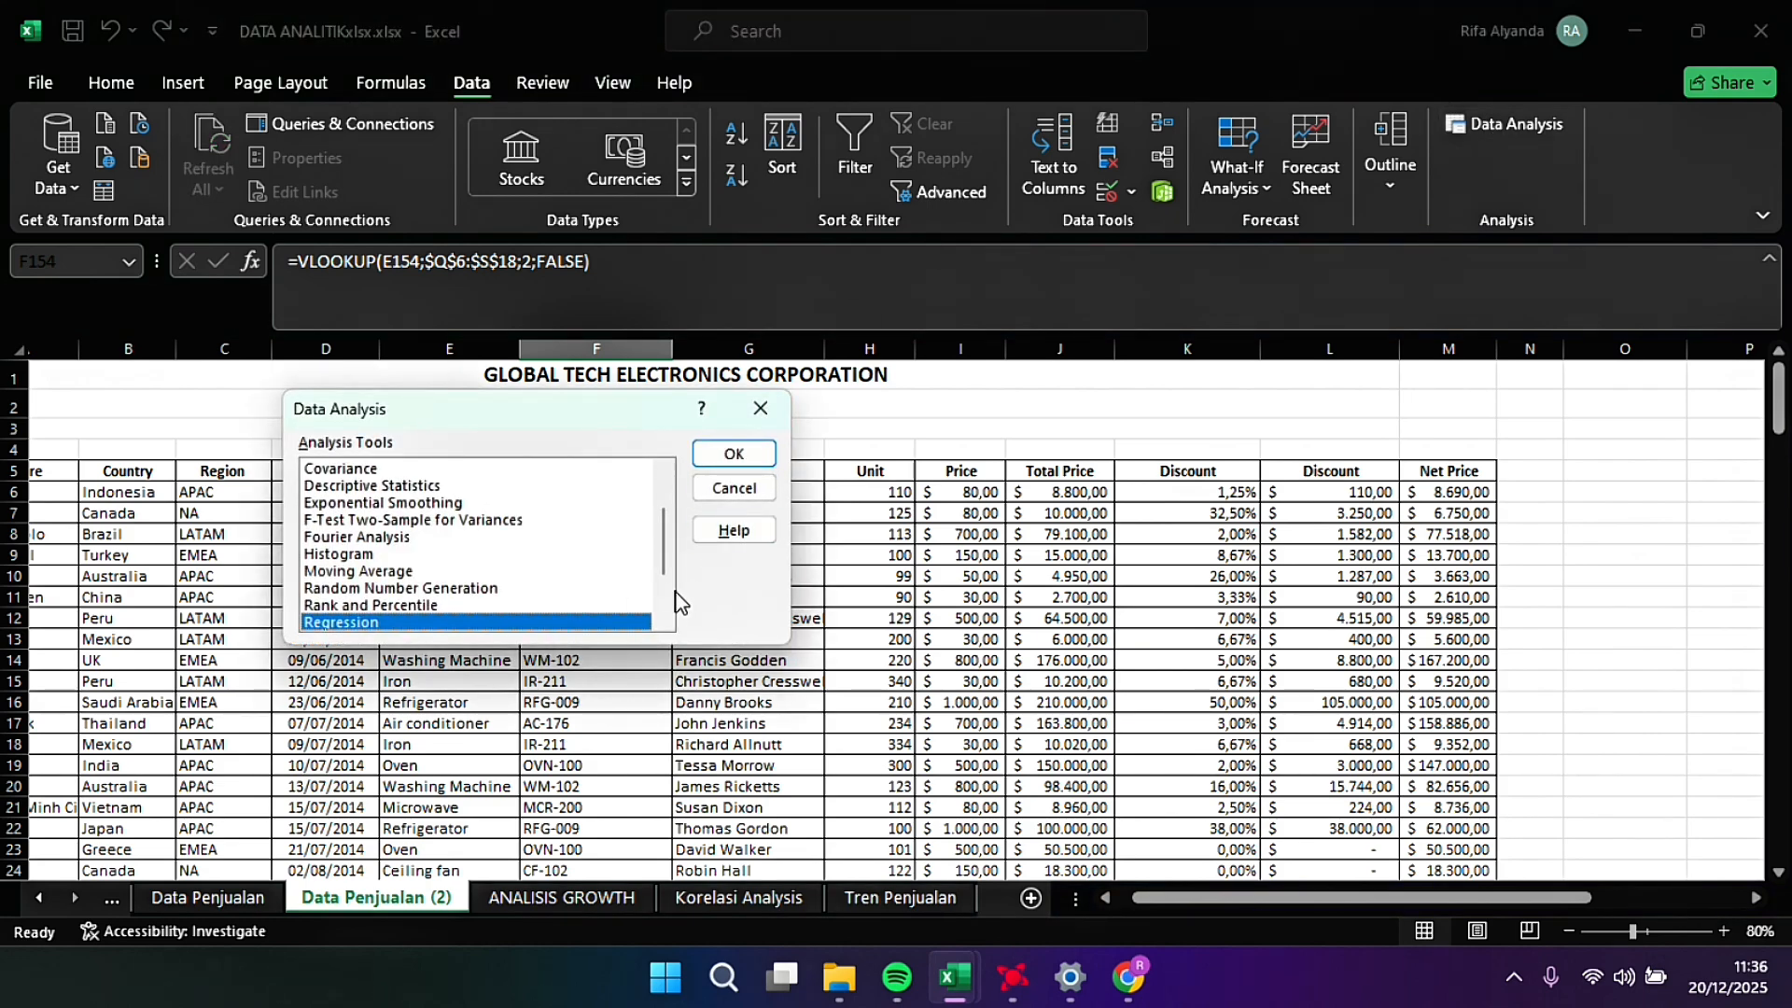
{"action": "left_click", "coordinate": [719, 464]}
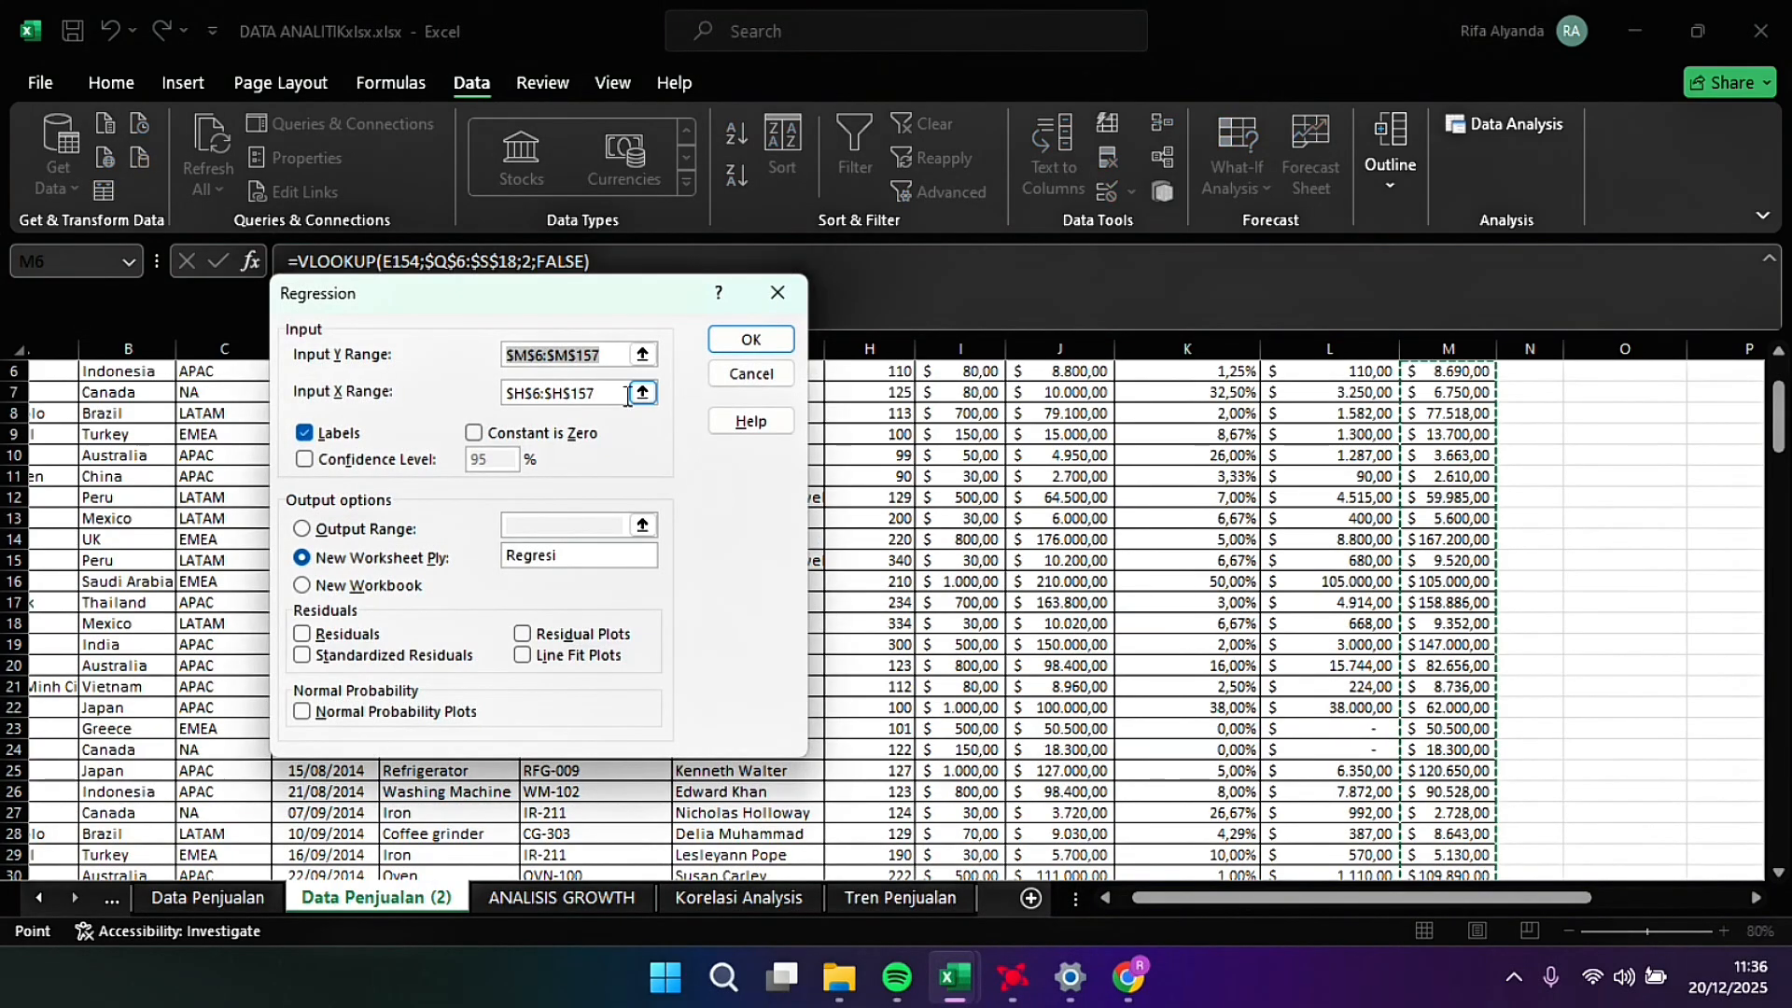
{"action": "key", "text": "BackSpace"}
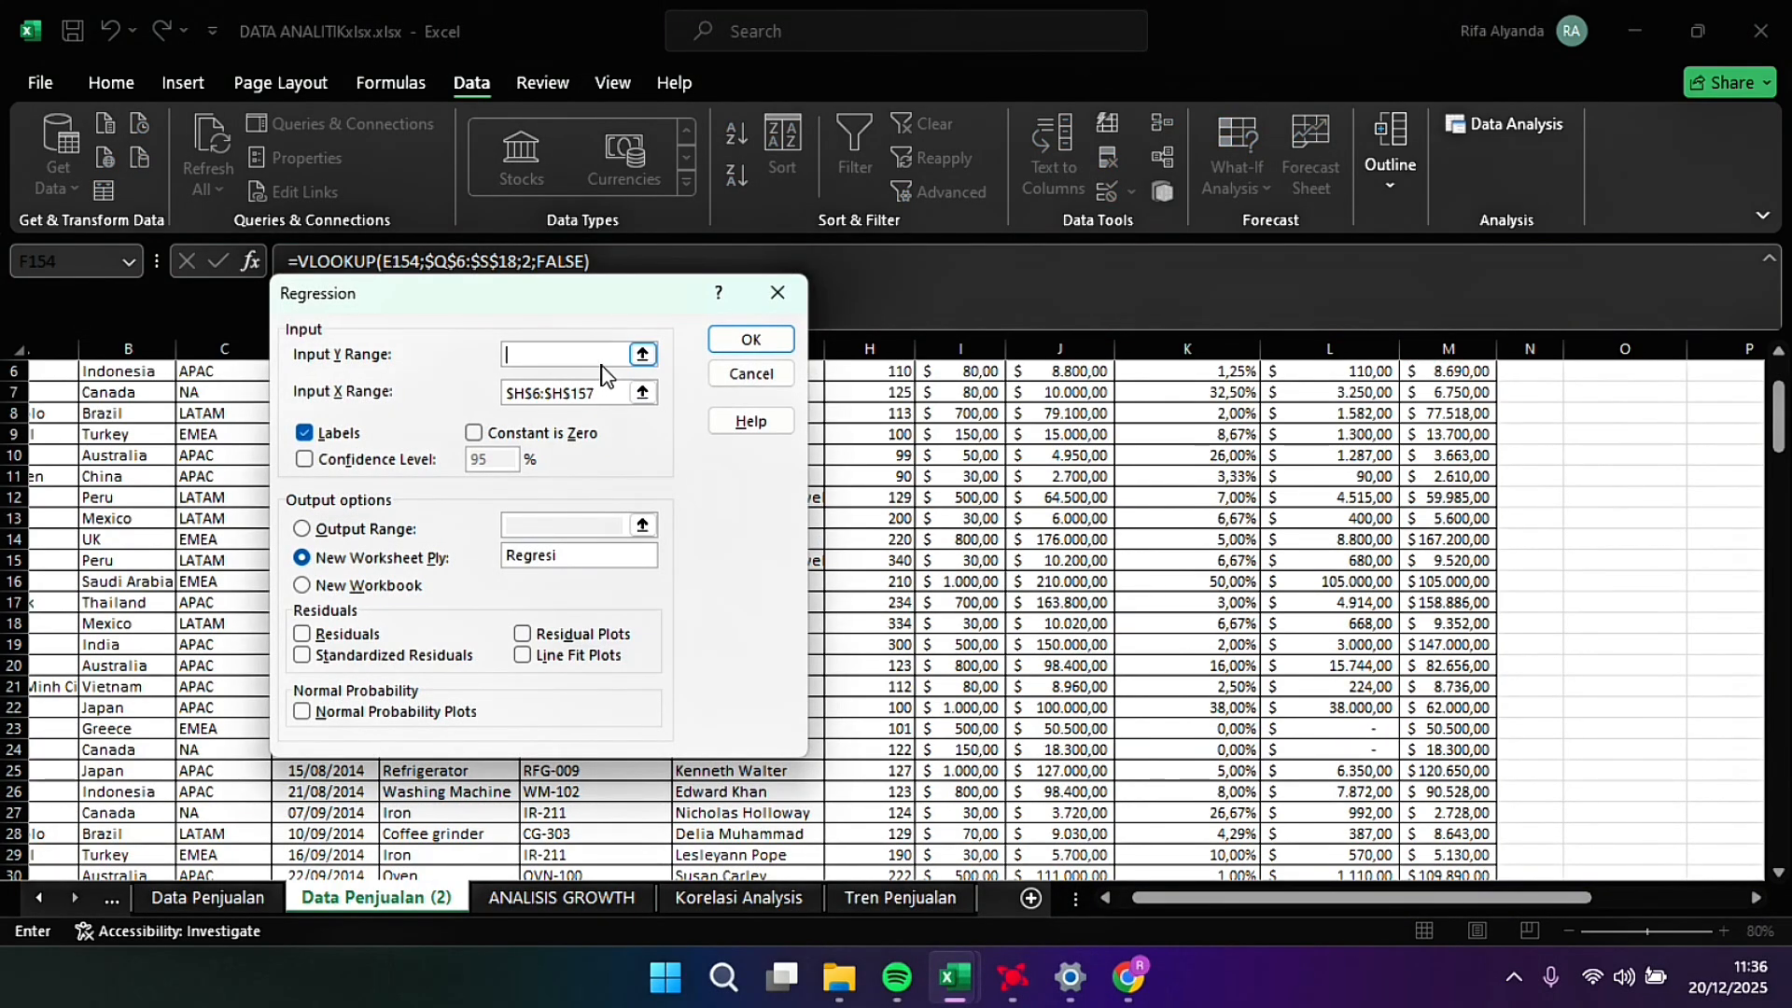
{"action": "double_click", "coordinate": [574, 390]}
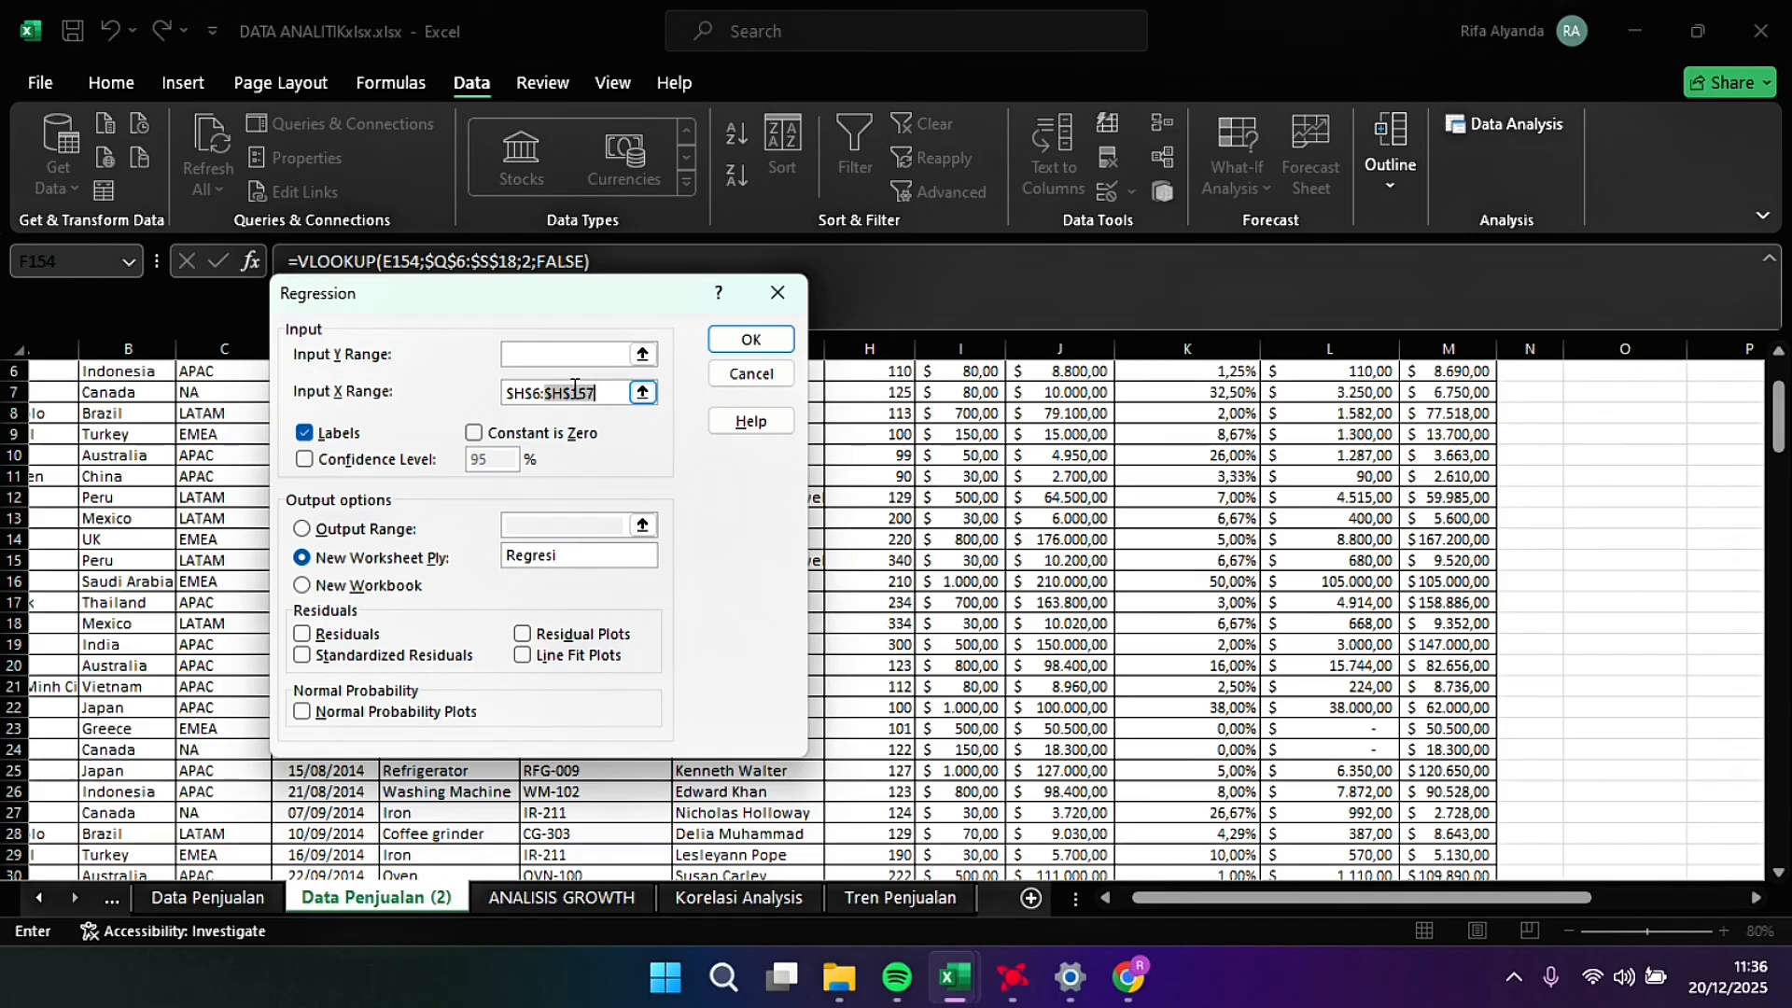
{"action": "key", "text": "BackSpace"}
{"action": "key", "text": "BackSpace"}
{"action": "key", "text": "BackSpace"}
{"action": "key", "text": "BackSpace"}
{"action": "key", "text": "BackSpace"}
{"action": "scroll", "coordinate": [831, 591], "scroll_direction": "up", "scroll_amount": 2}
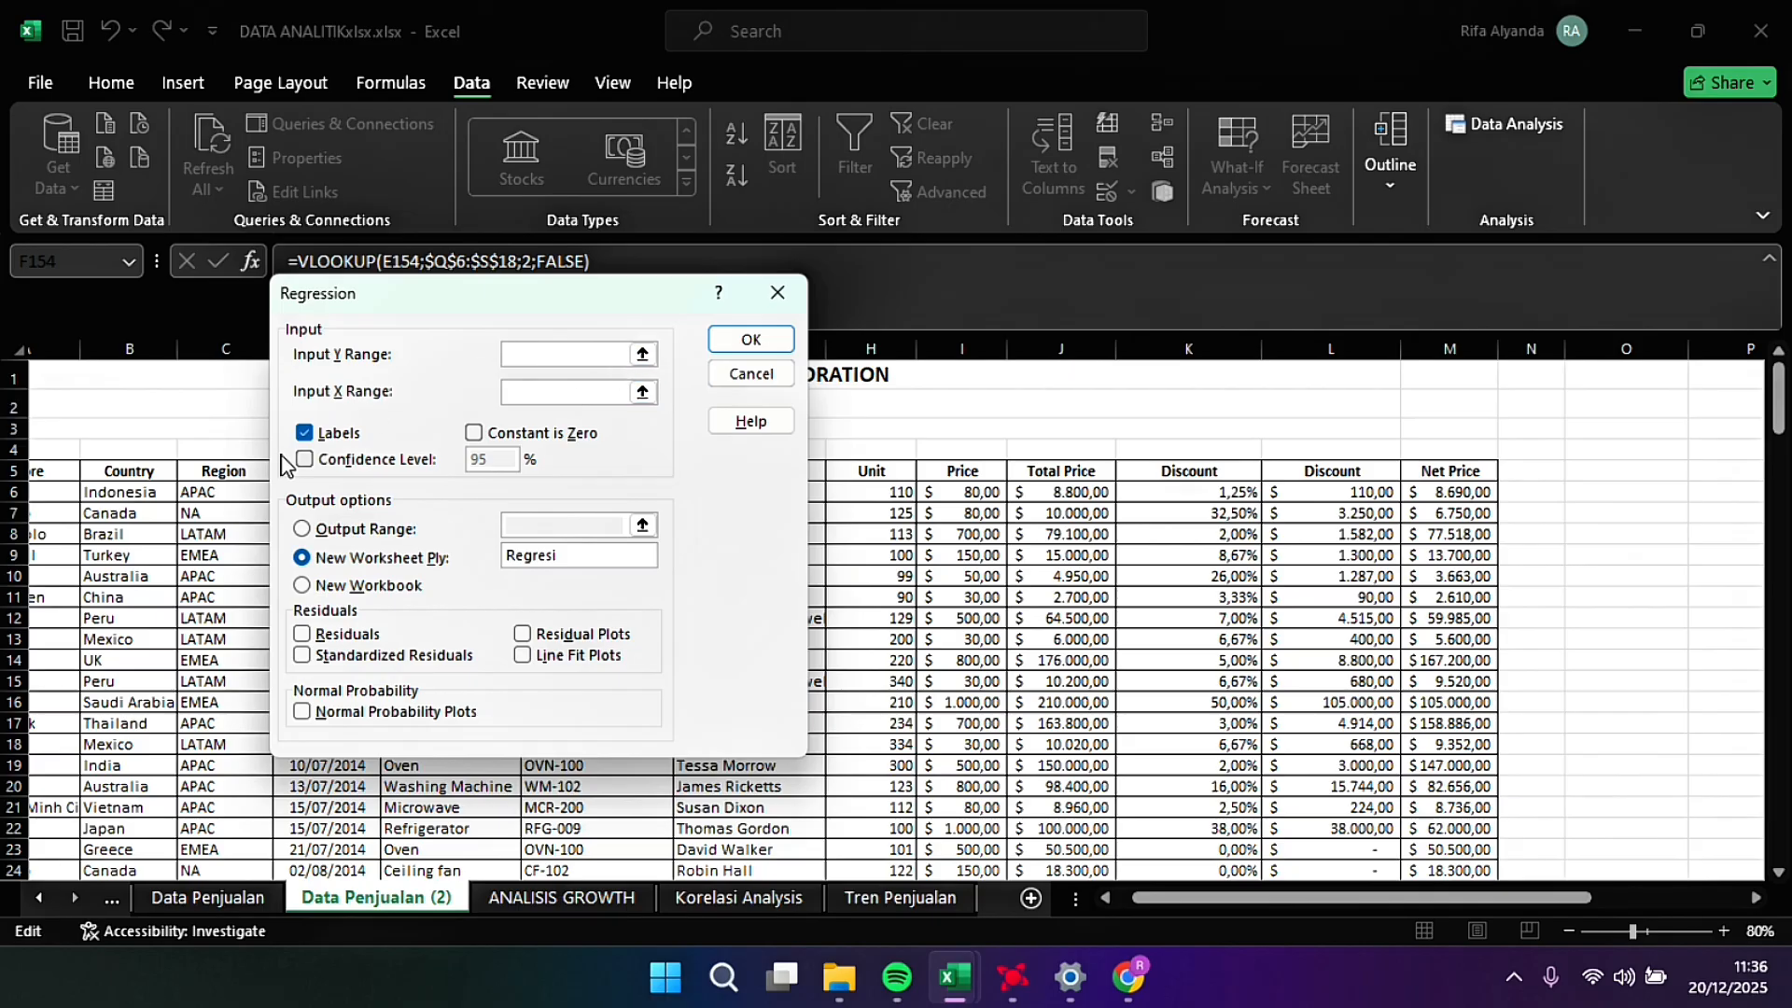
Step: Set the regression's Input Y Range to the Net Price values, $M$6:$M$157
{"action": "left_click", "coordinate": [642, 354]}
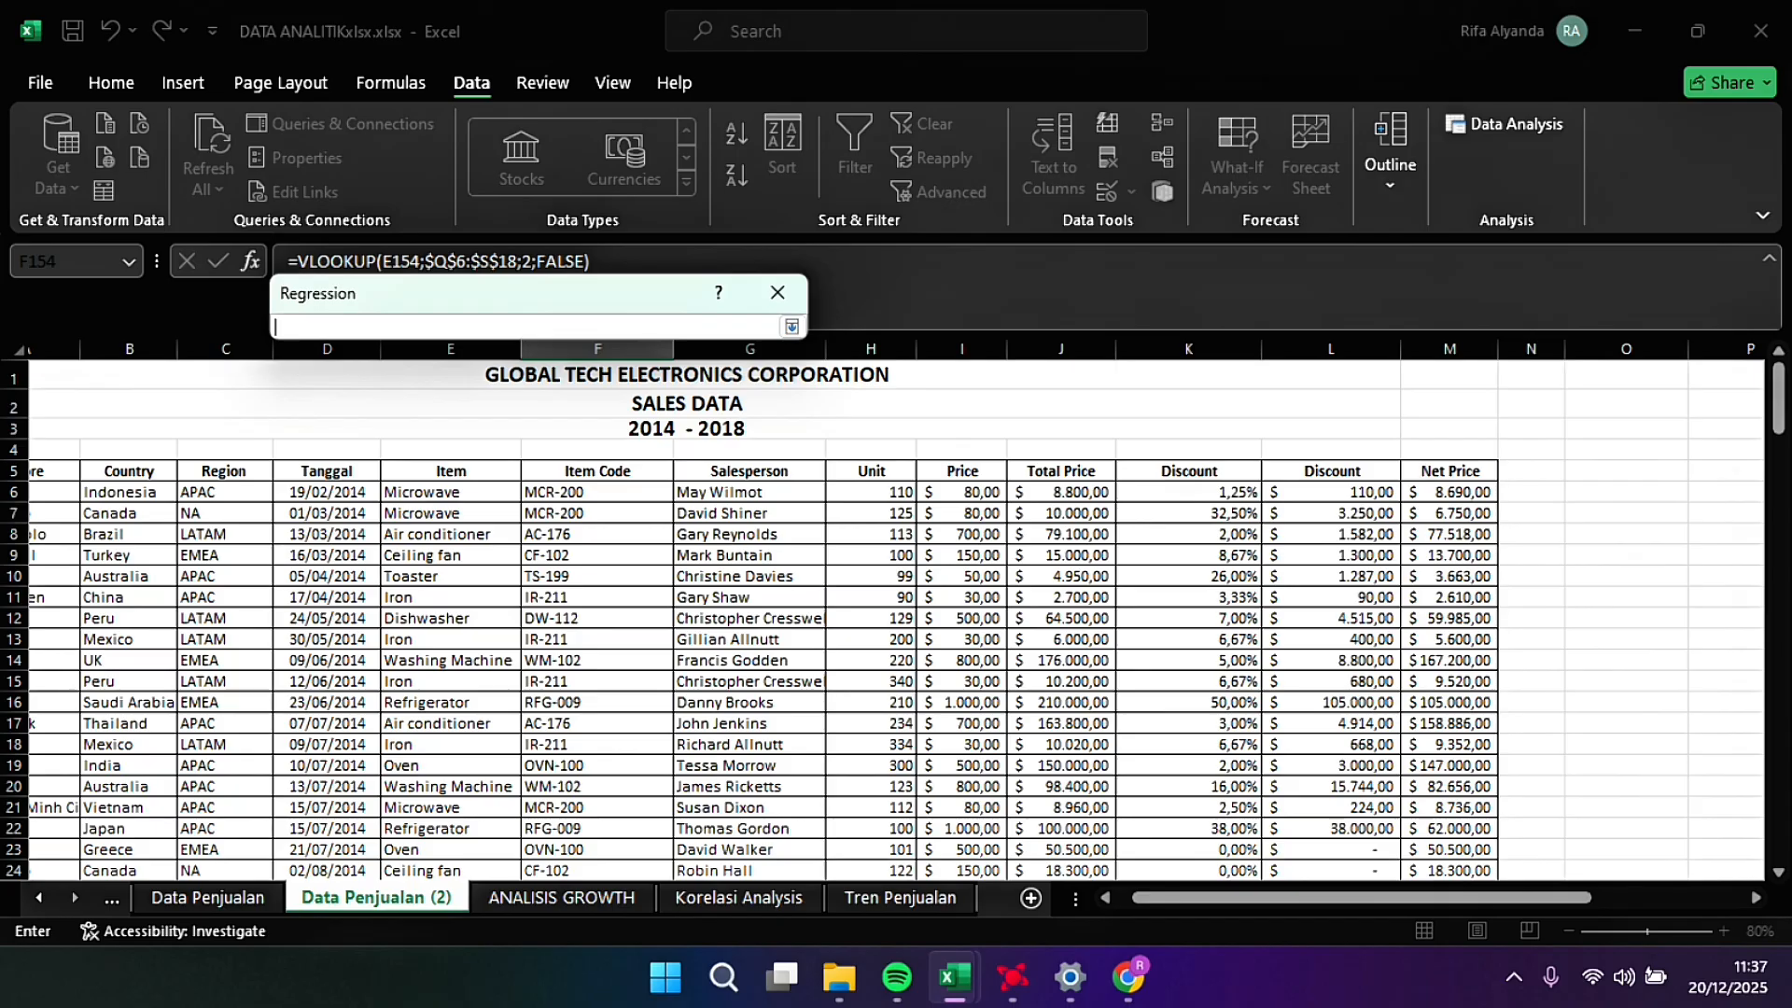
{"action": "left_click", "coordinate": [1450, 492]}
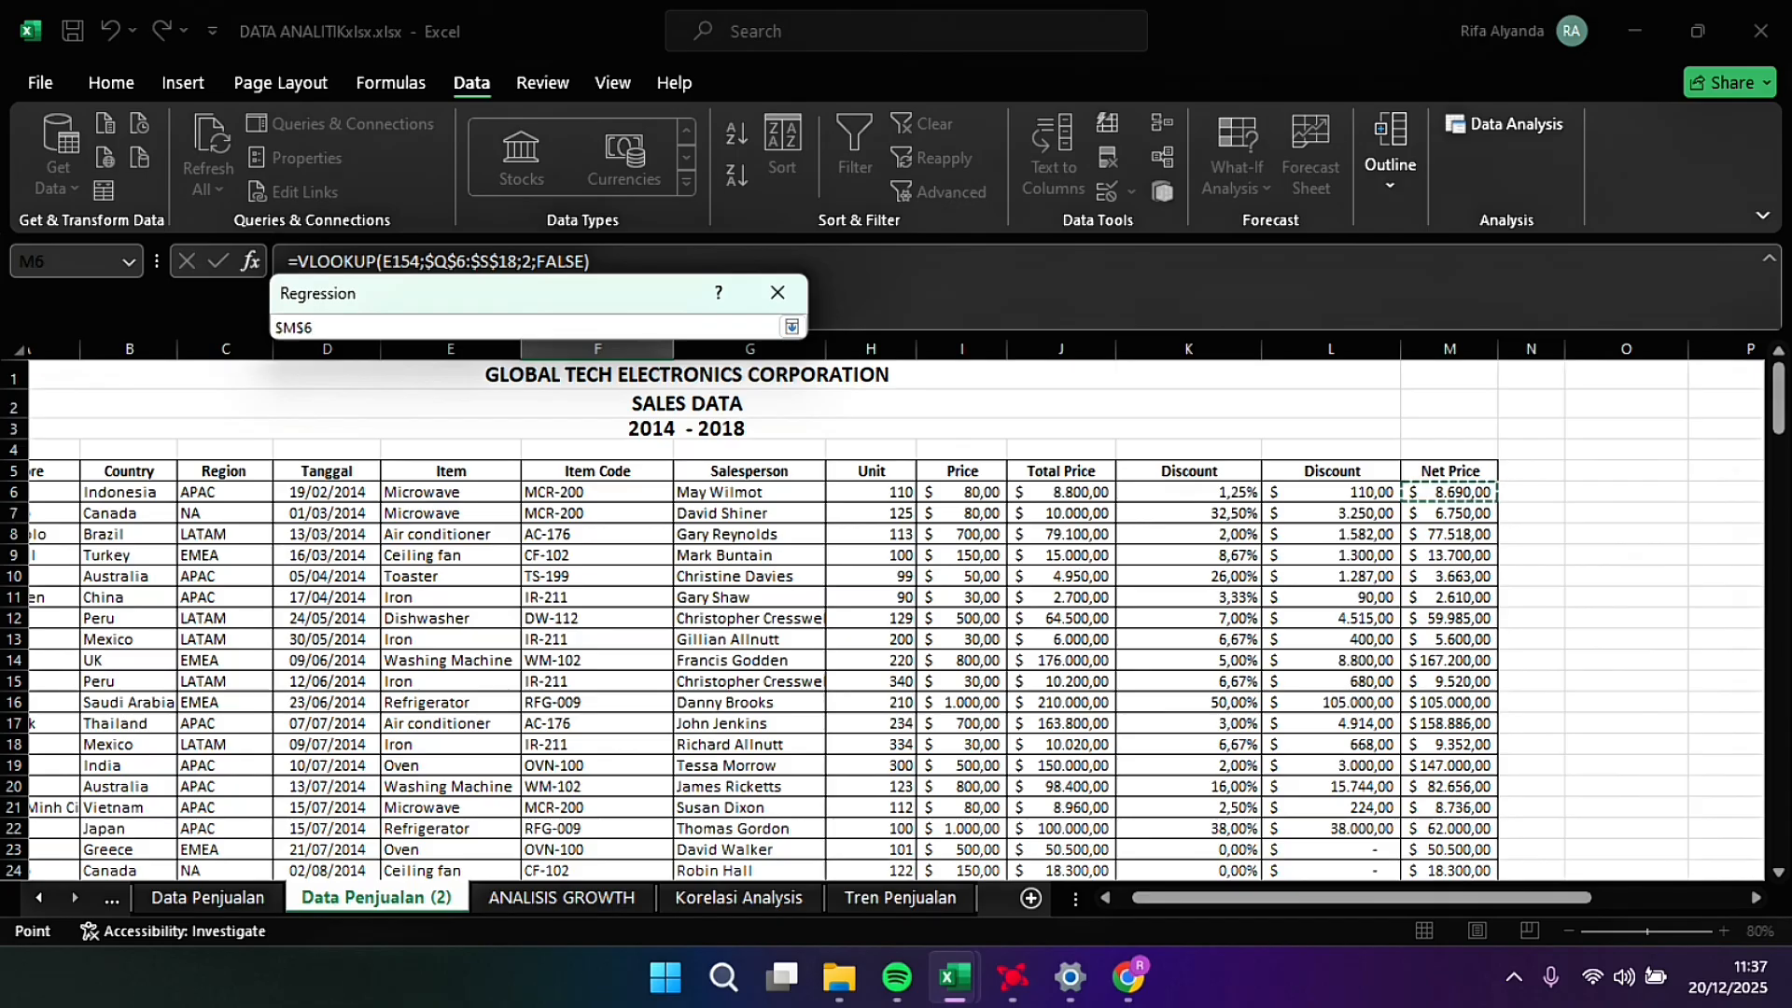
{"action": "left_click", "coordinate": [1450, 471]}
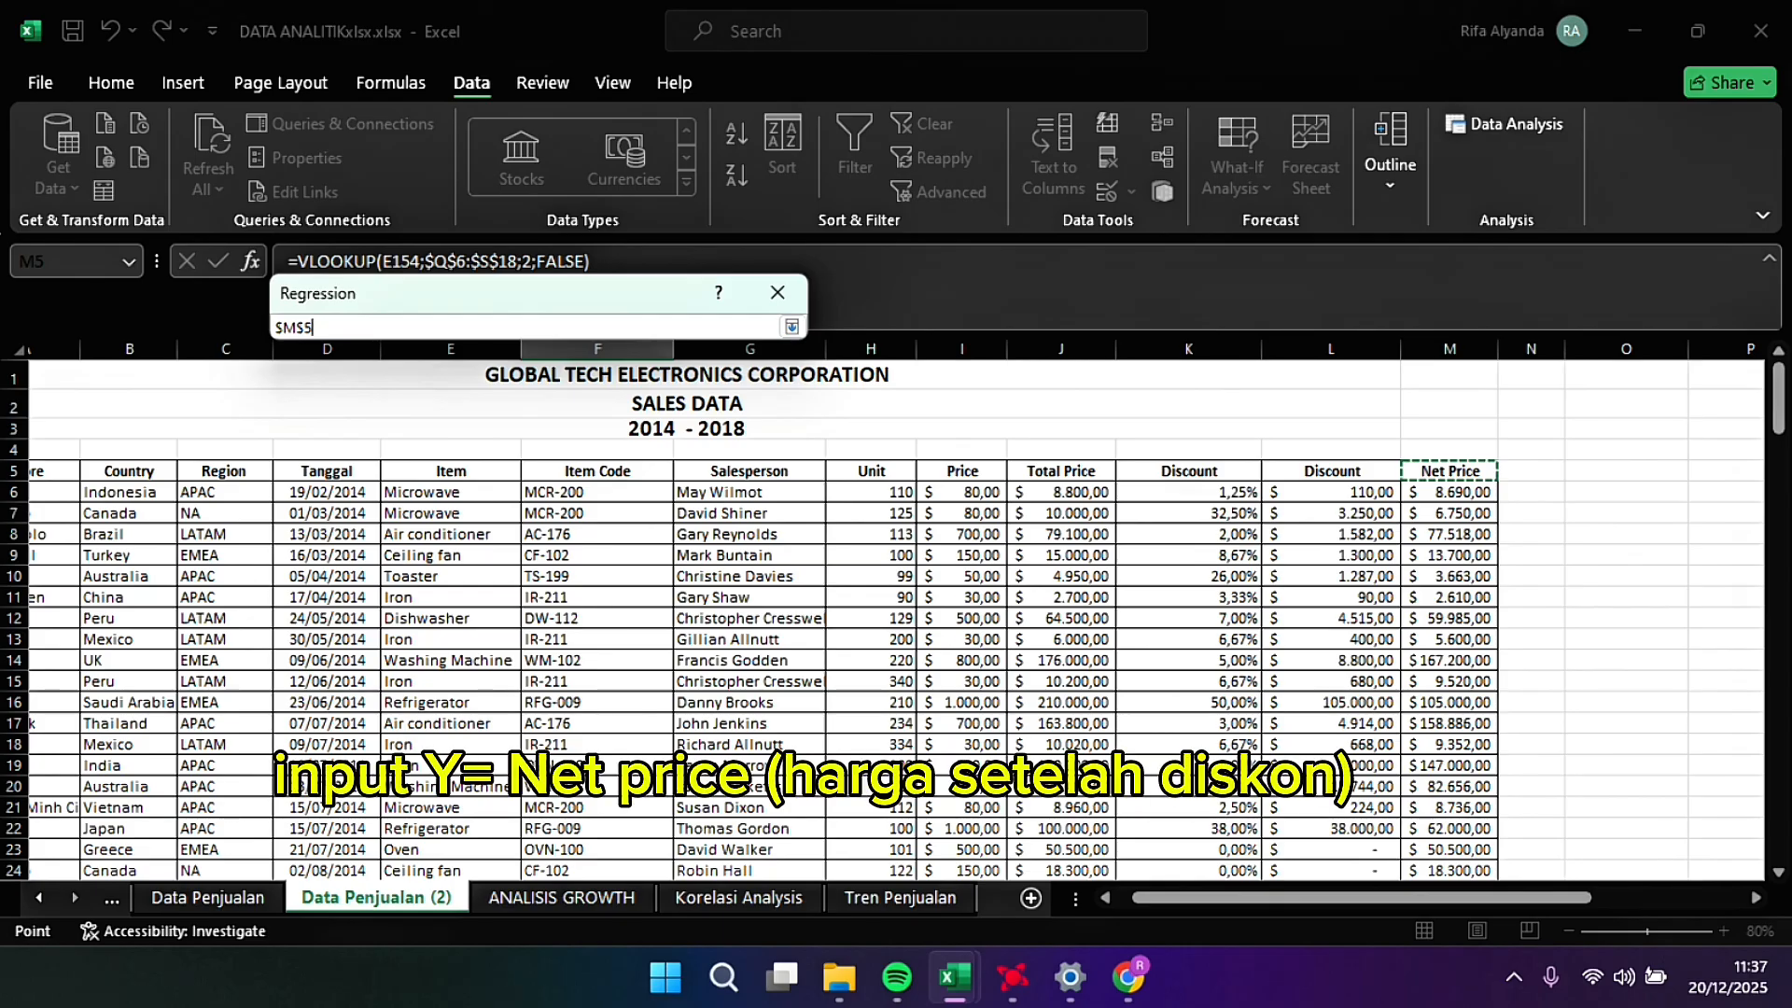
{"action": "left_click", "coordinate": [1450, 492]}
{"action": "key", "text": "ctrl+shift+Down"}
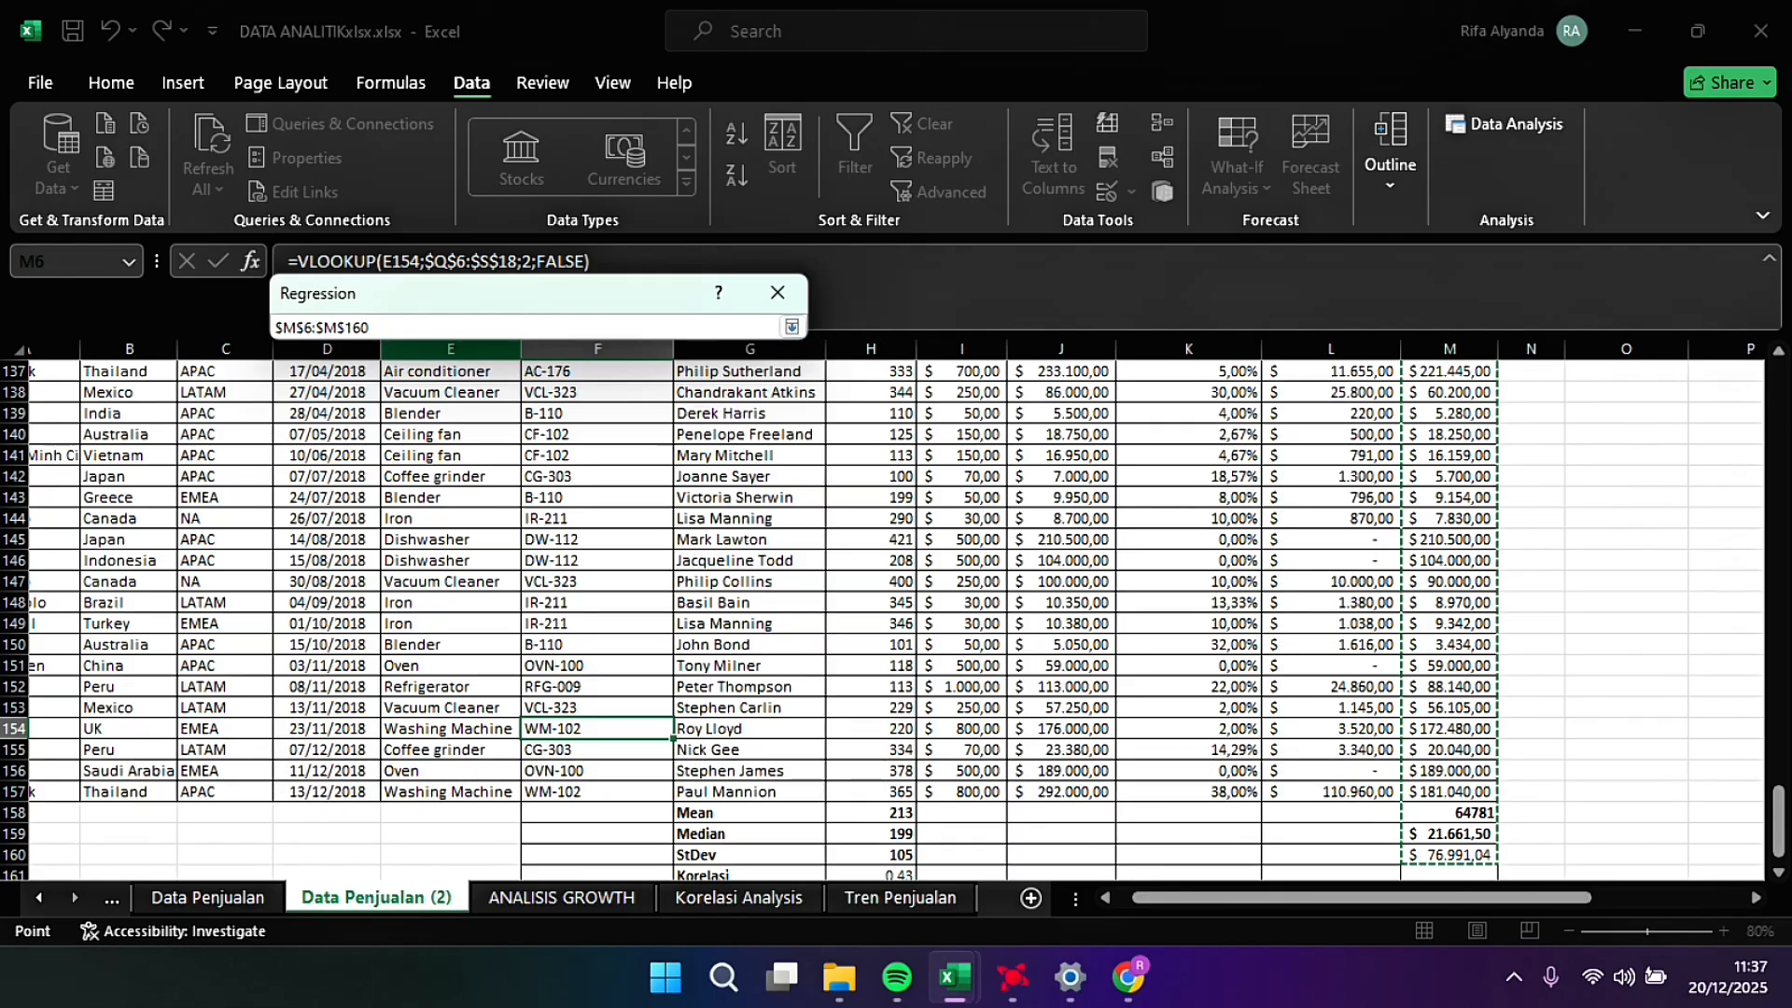
{"action": "key", "text": "BackSpace"}
{"action": "type", "text": "57"}
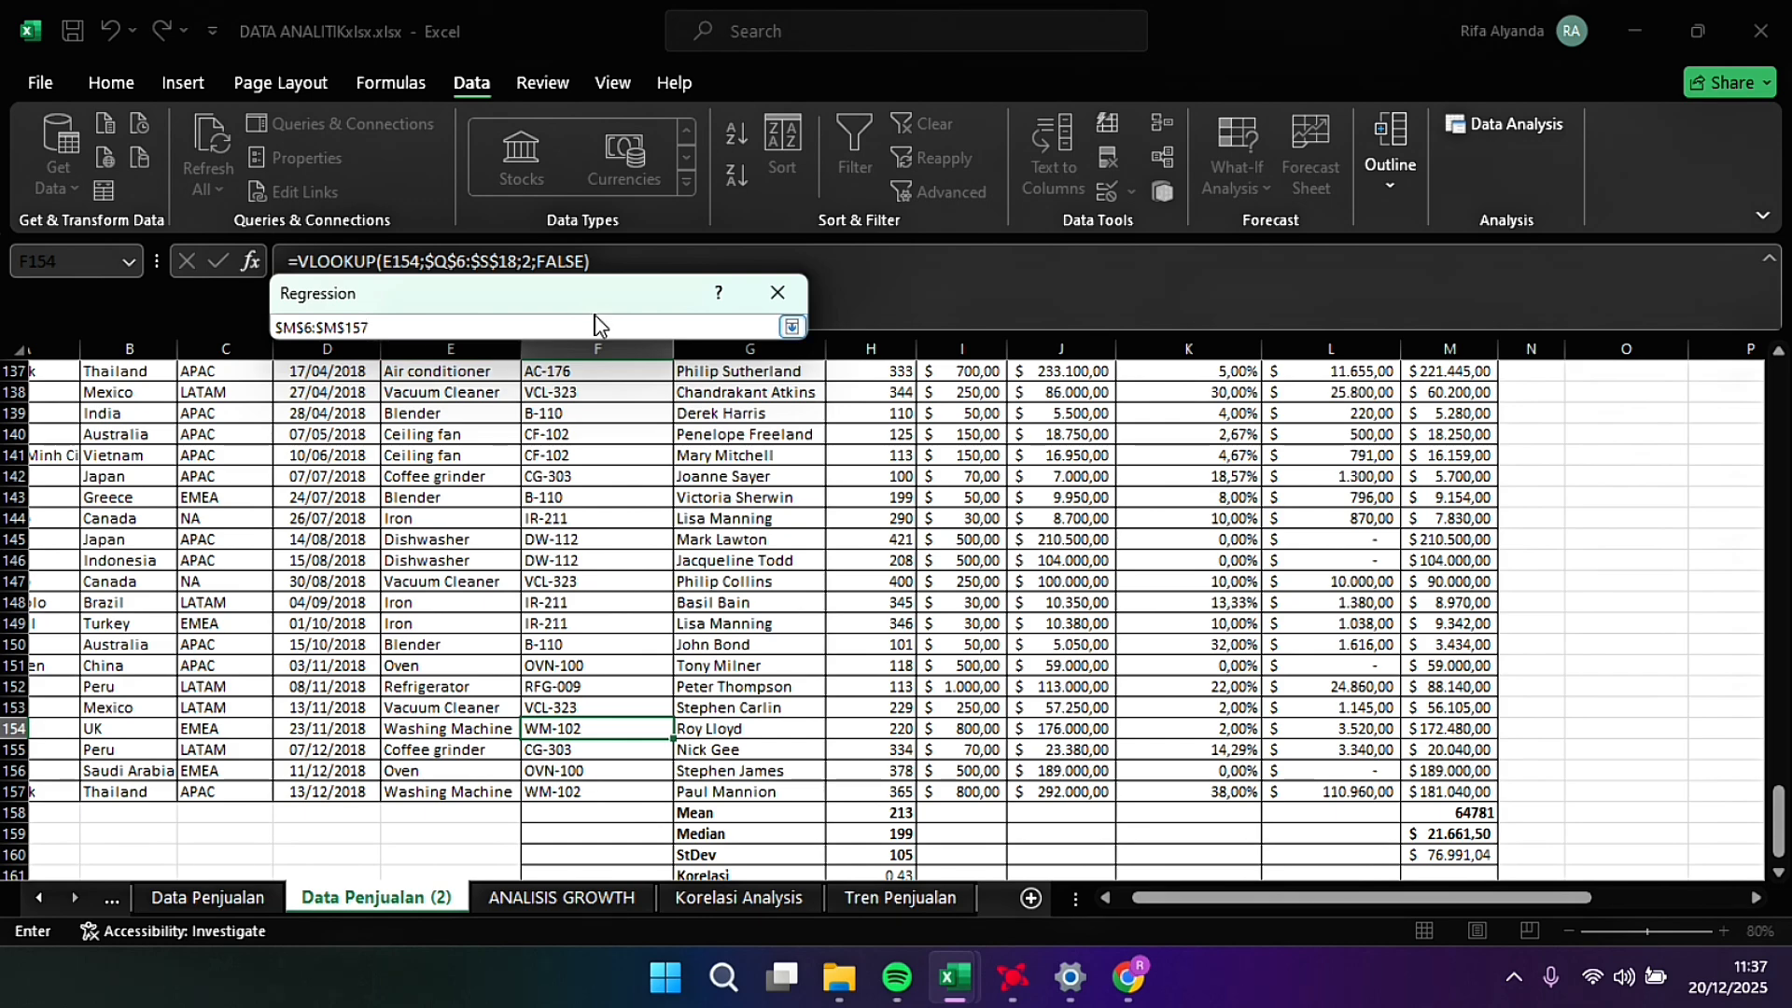
{"action": "left_click", "coordinate": [788, 326]}
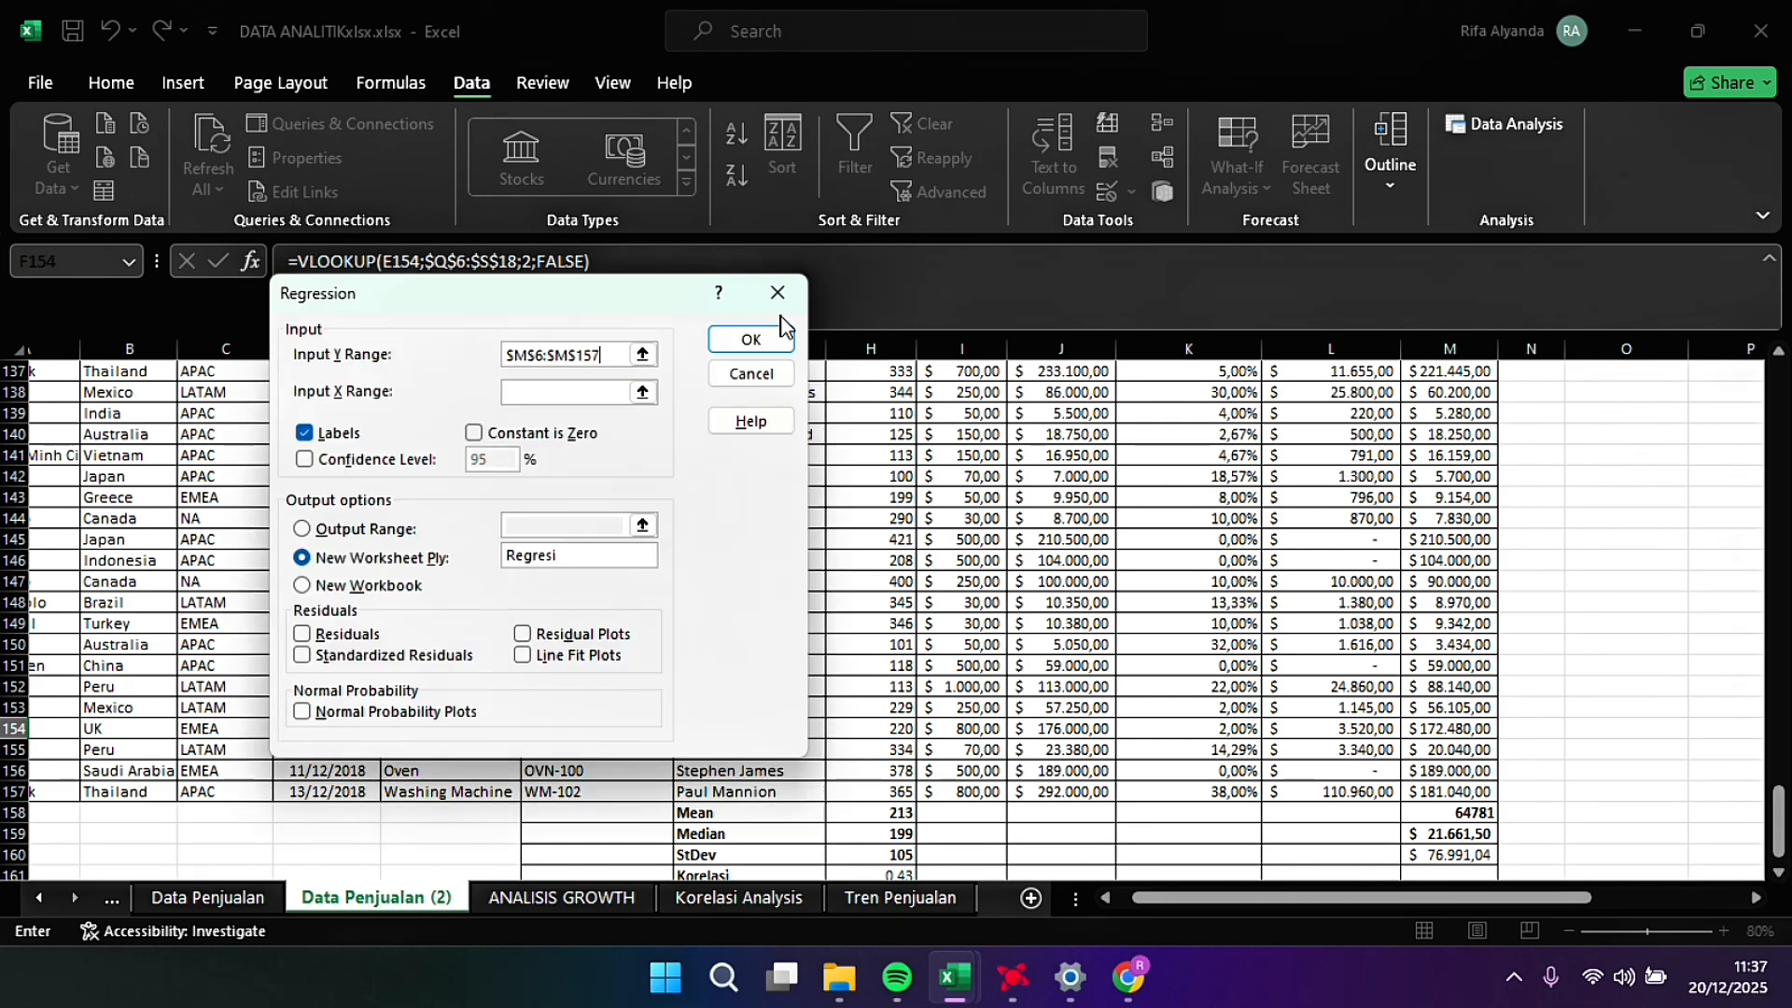
Step: Set the regression's Input X Range to the Unit values, $H$6:$H$157
{"action": "left_click", "coordinate": [642, 393]}
{"action": "scroll", "coordinate": [644, 560], "scroll_direction": "up", "scroll_amount": 8}
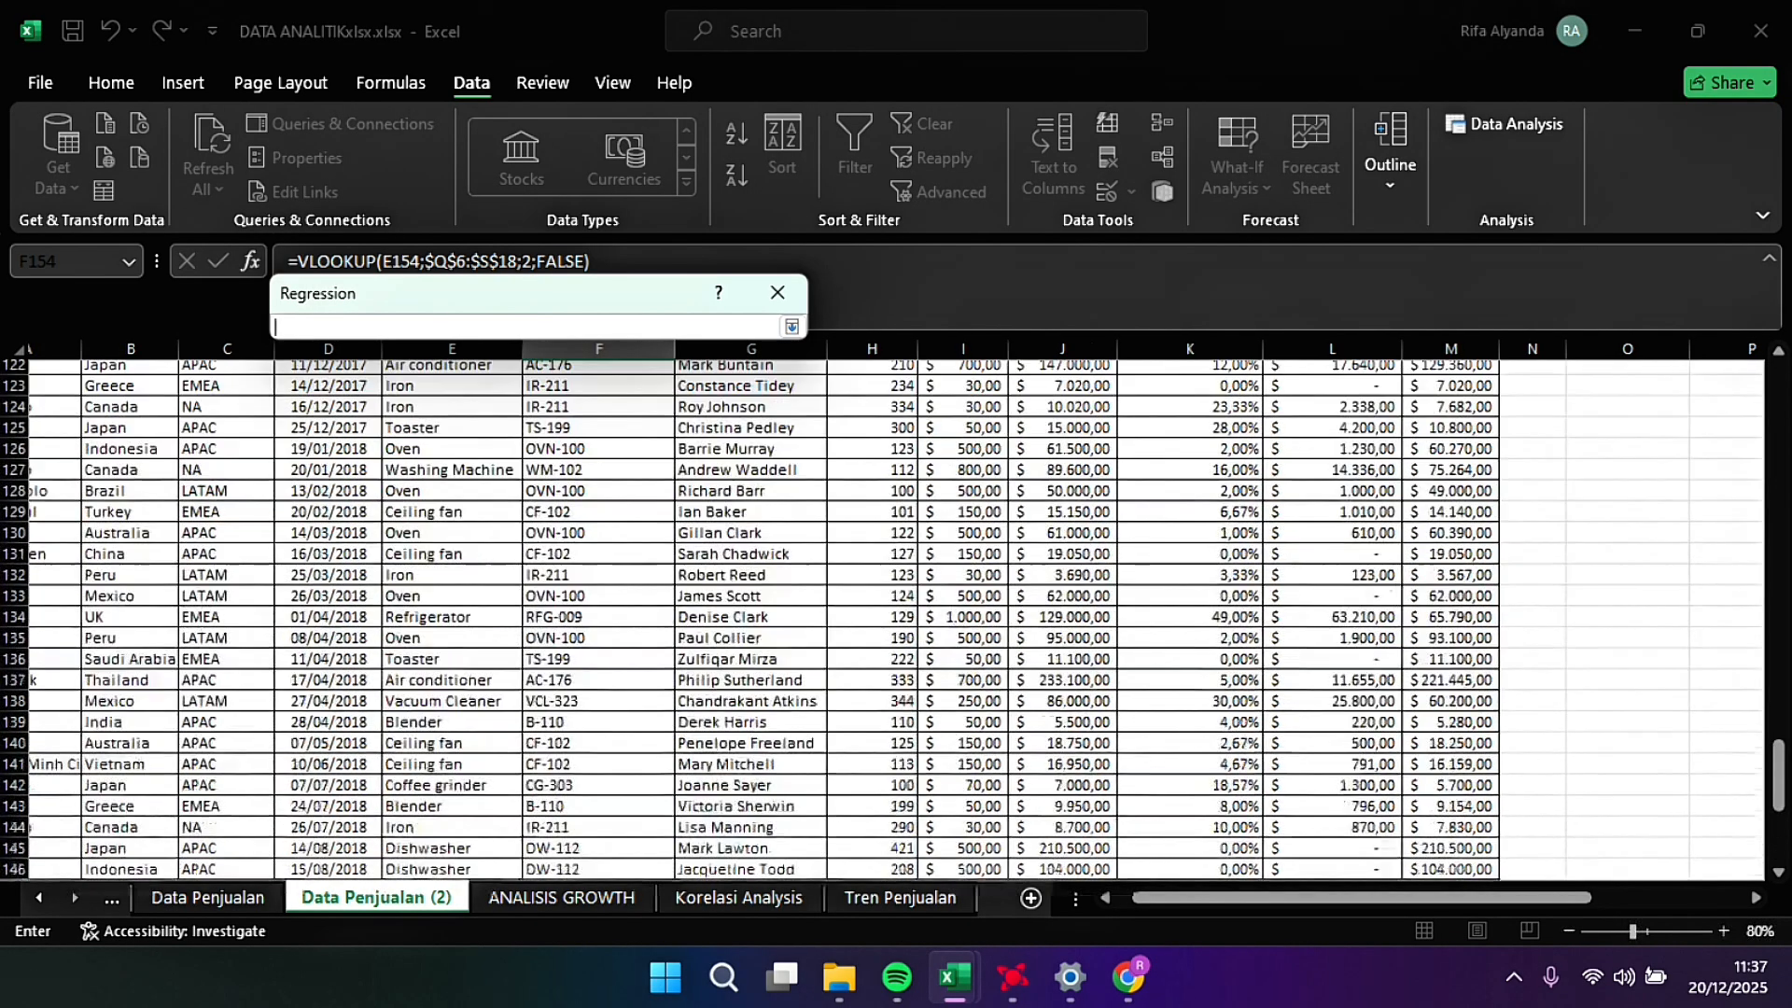
{"action": "scroll", "coordinate": [644, 560], "scroll_direction": "up", "scroll_amount": 20}
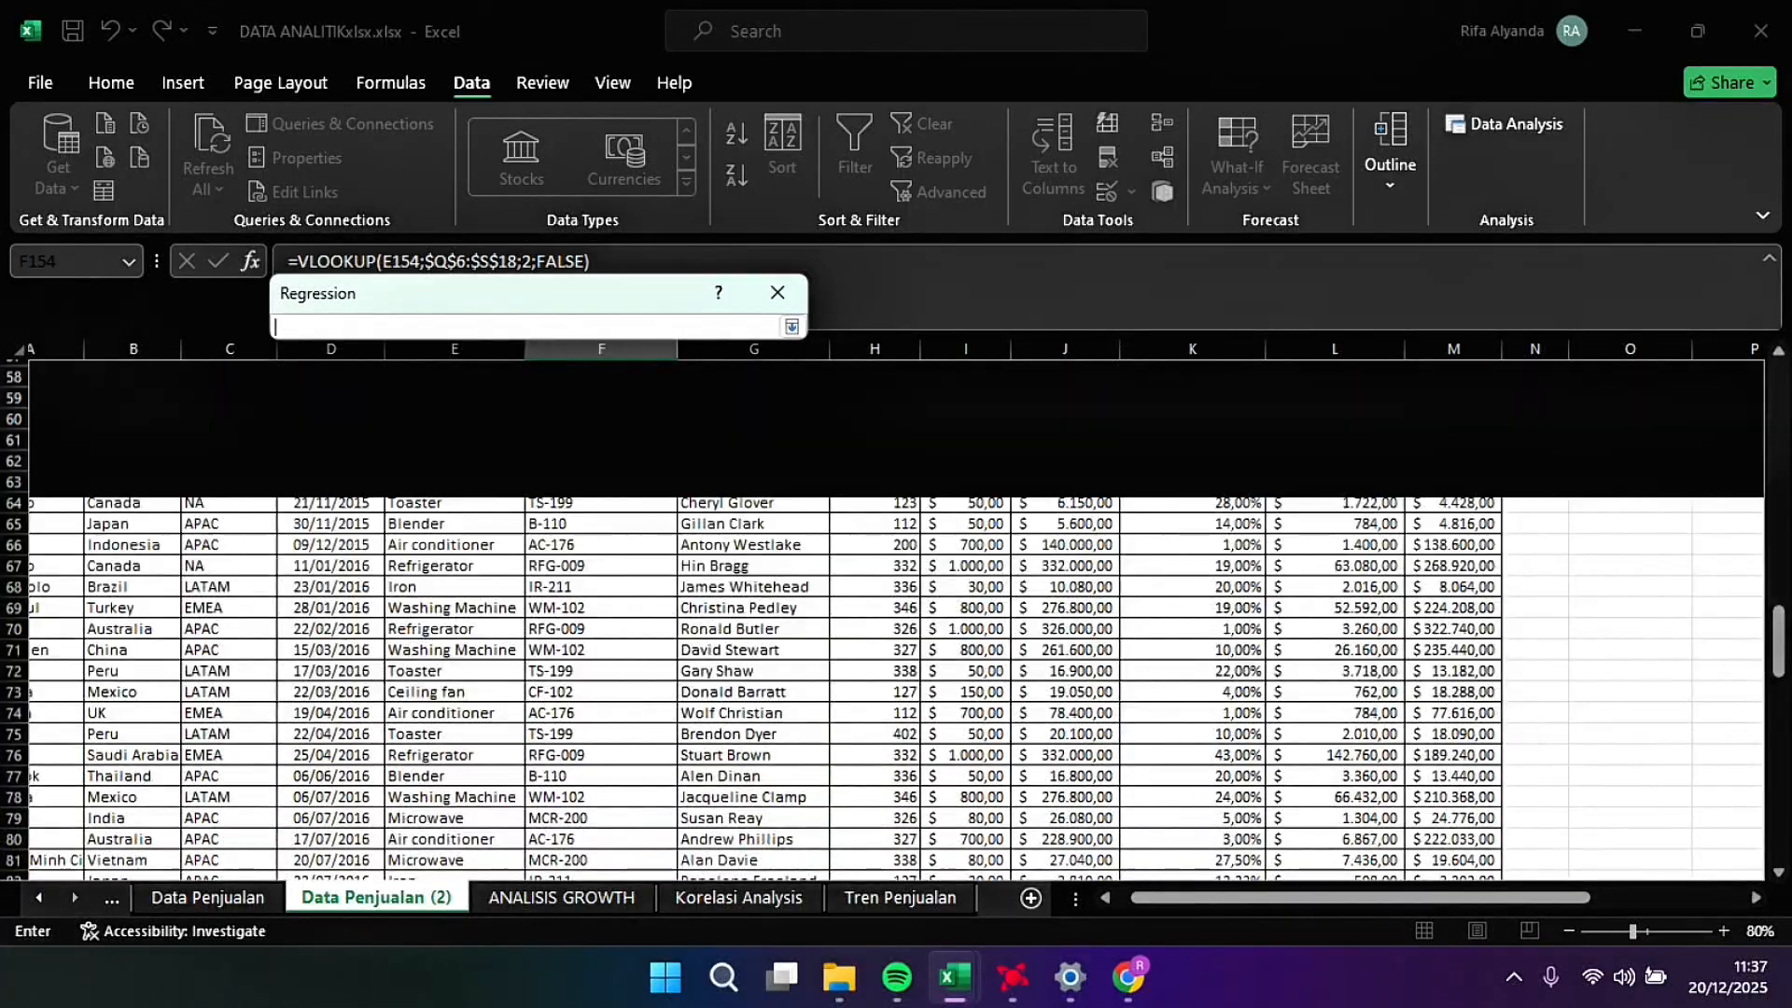
{"action": "scroll", "coordinate": [896, 616], "scroll_direction": "up", "scroll_amount": 3}
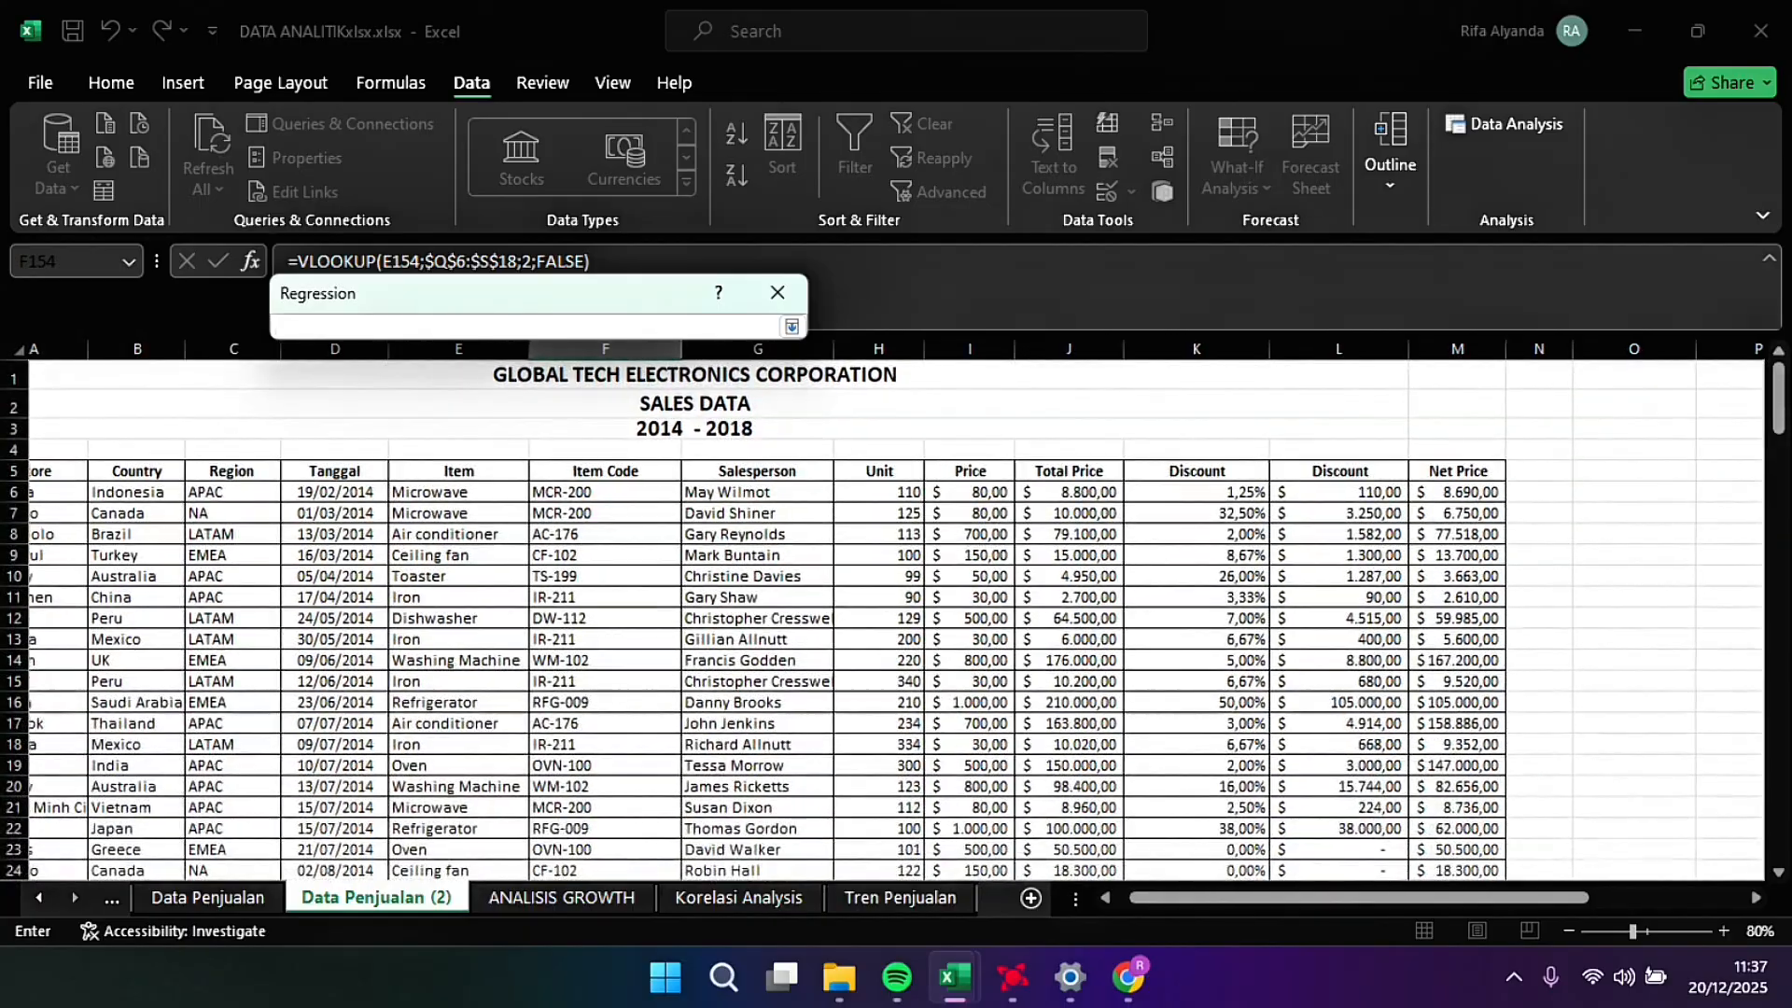
{"action": "left_click_drag", "start_coordinate": [878, 491], "coordinate": [924, 750]}
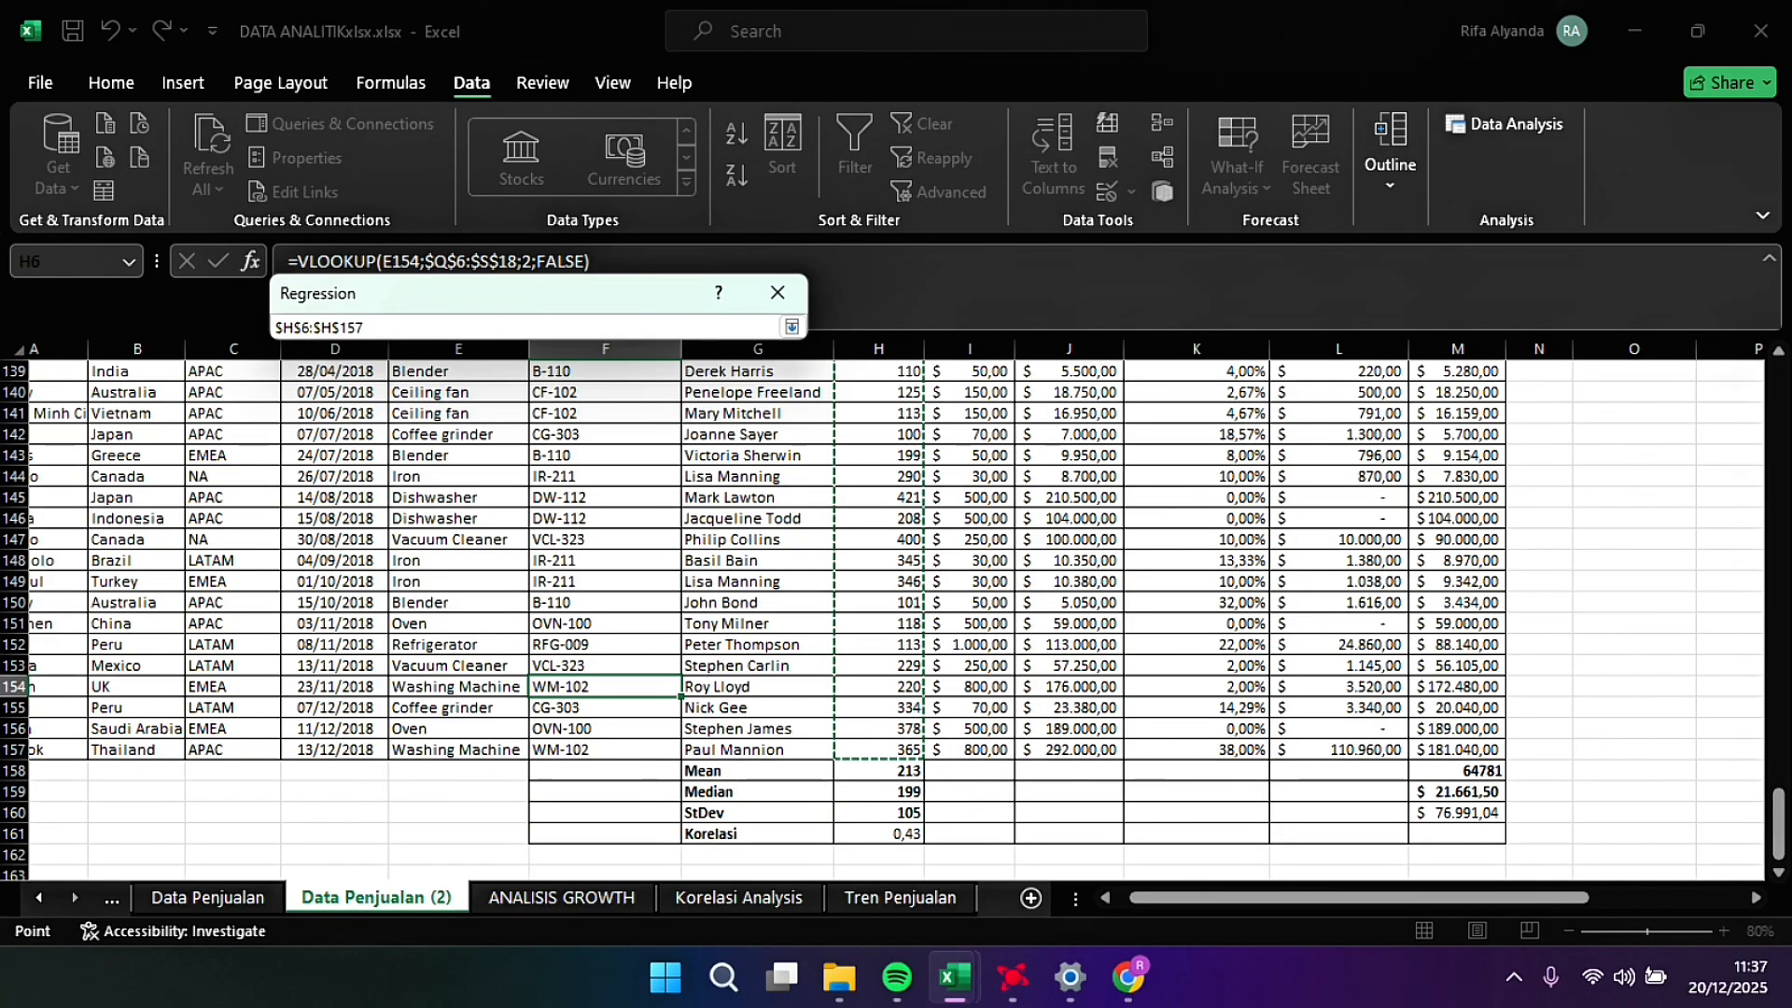
{"action": "left_click", "coordinate": [791, 326]}
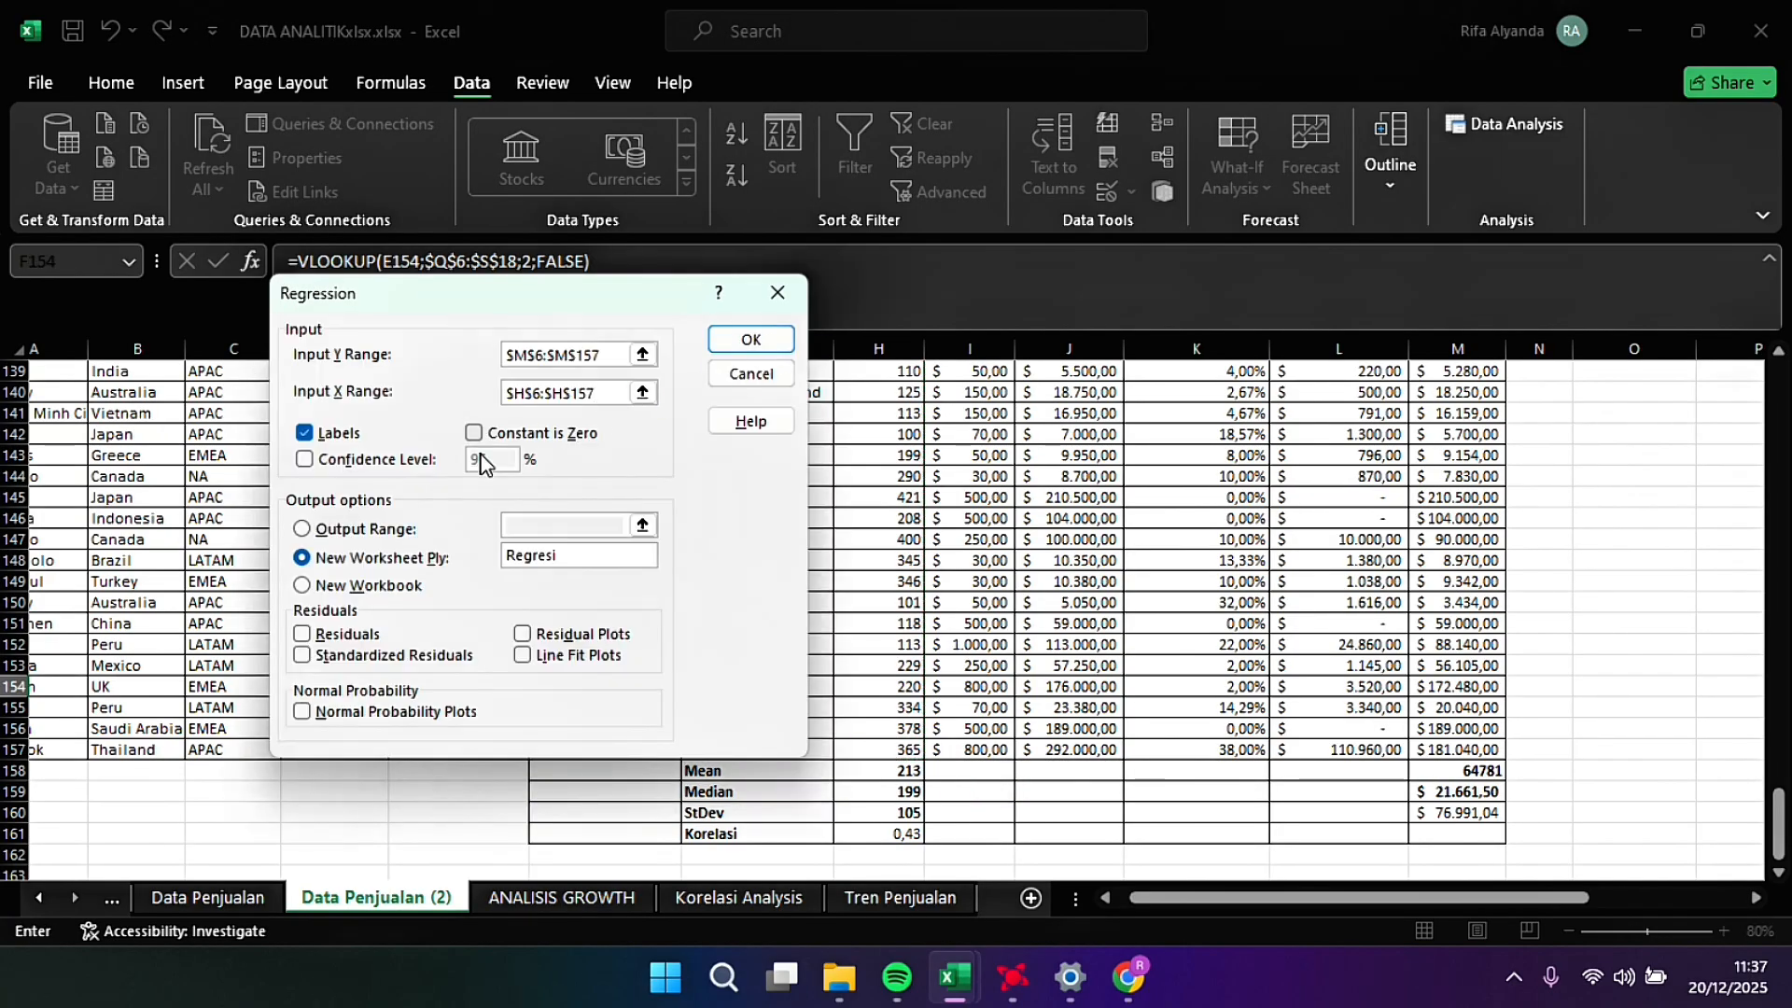
Step: Run the regression with Labels enabled and the output on a new worksheet named Regresi
{"action": "left_click", "coordinate": [304, 433]}
{"action": "left_click", "coordinate": [303, 563]}
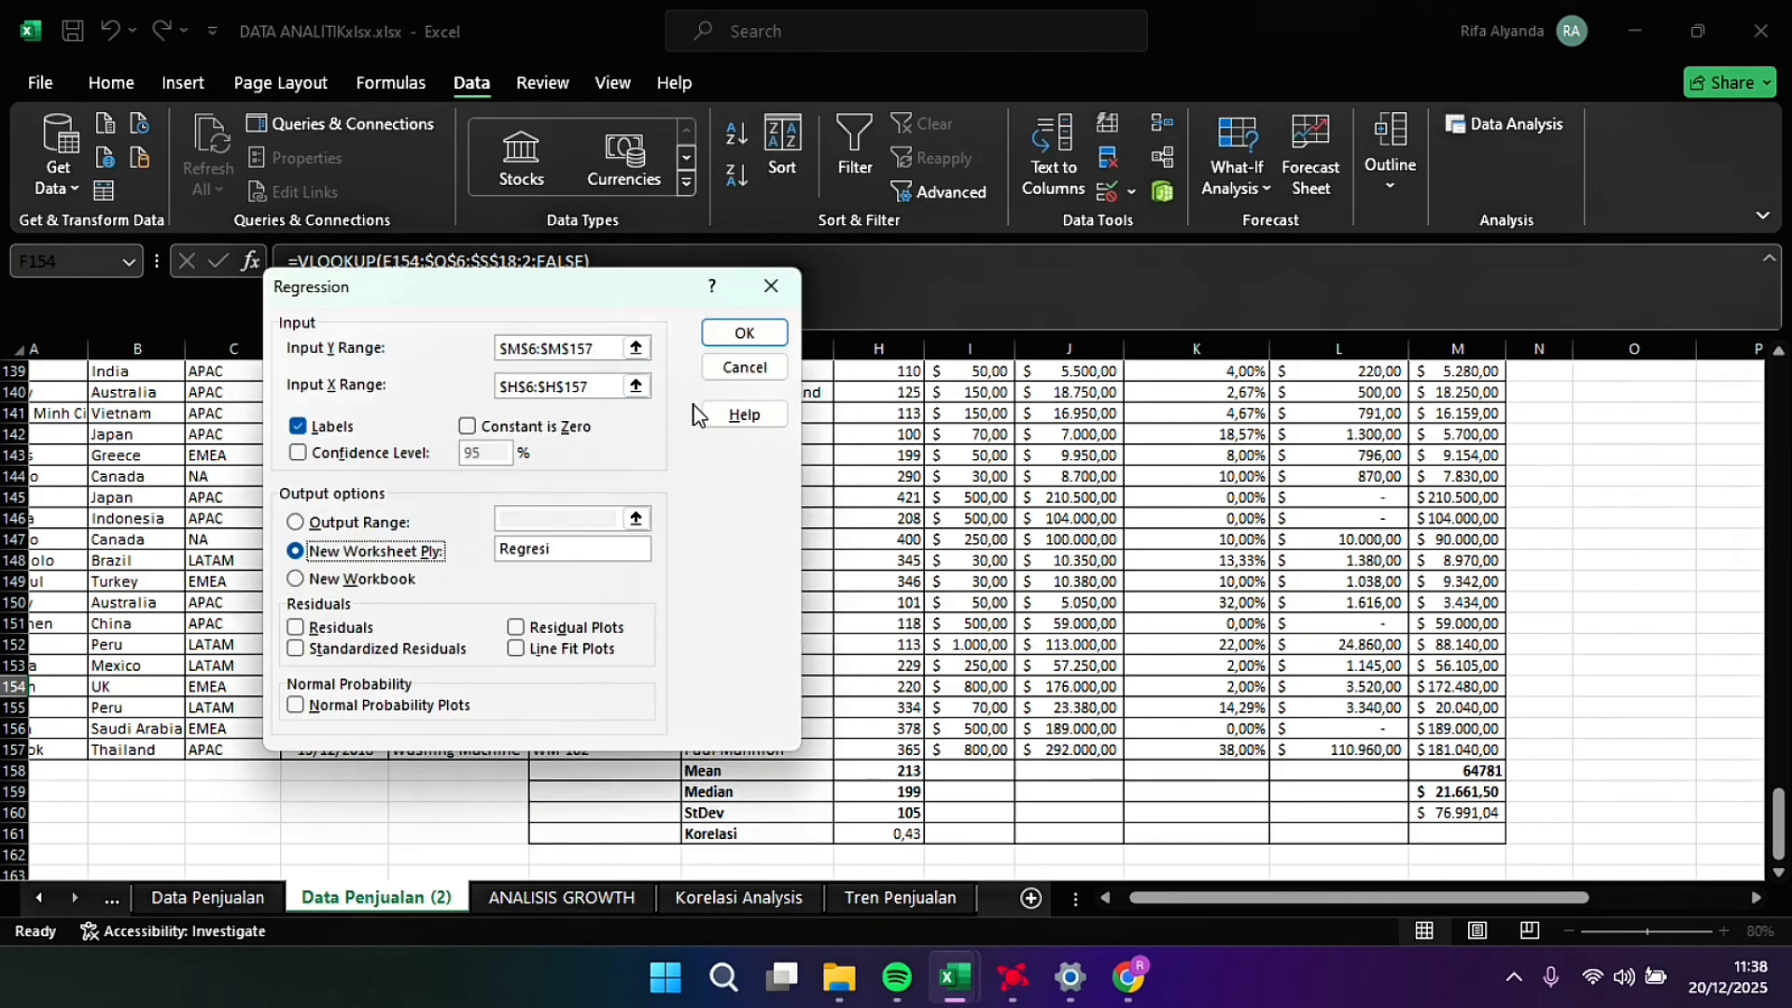
{"action": "left_click", "coordinate": [755, 333]}
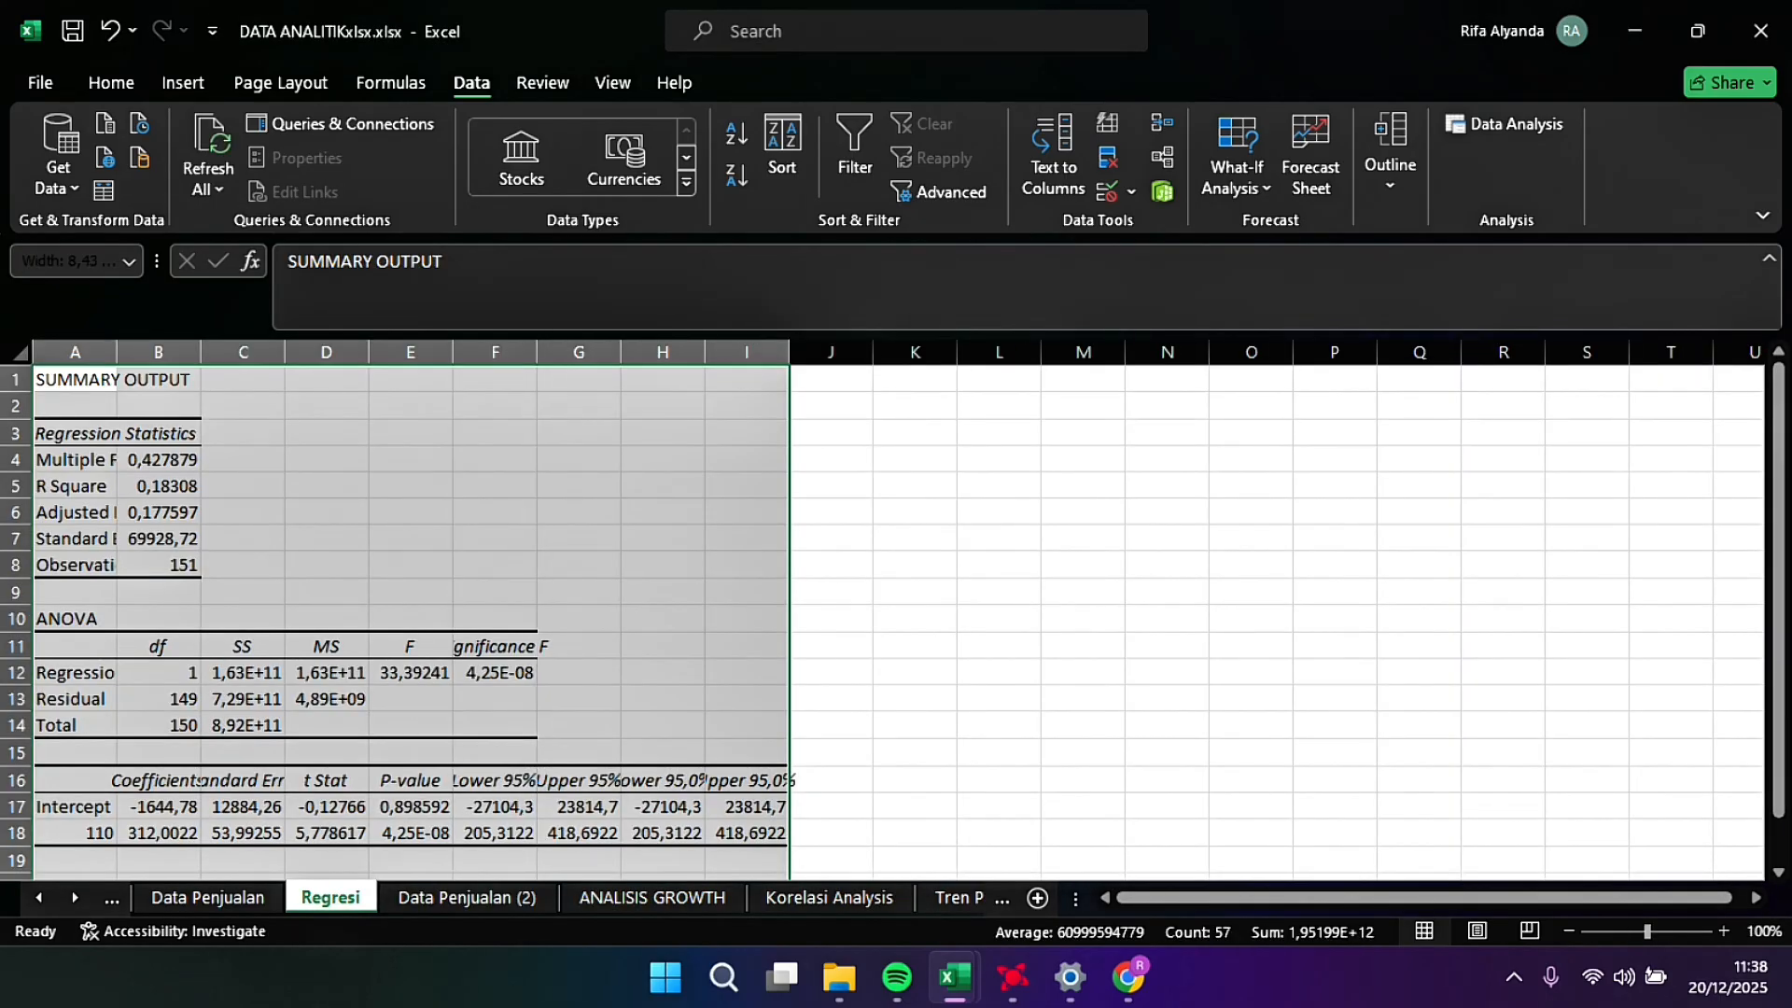
Step: AutoFit the widths of columns A to I on the Regresi sheet to fit the regression output
{"action": "double_click", "coordinate": [536, 352]}
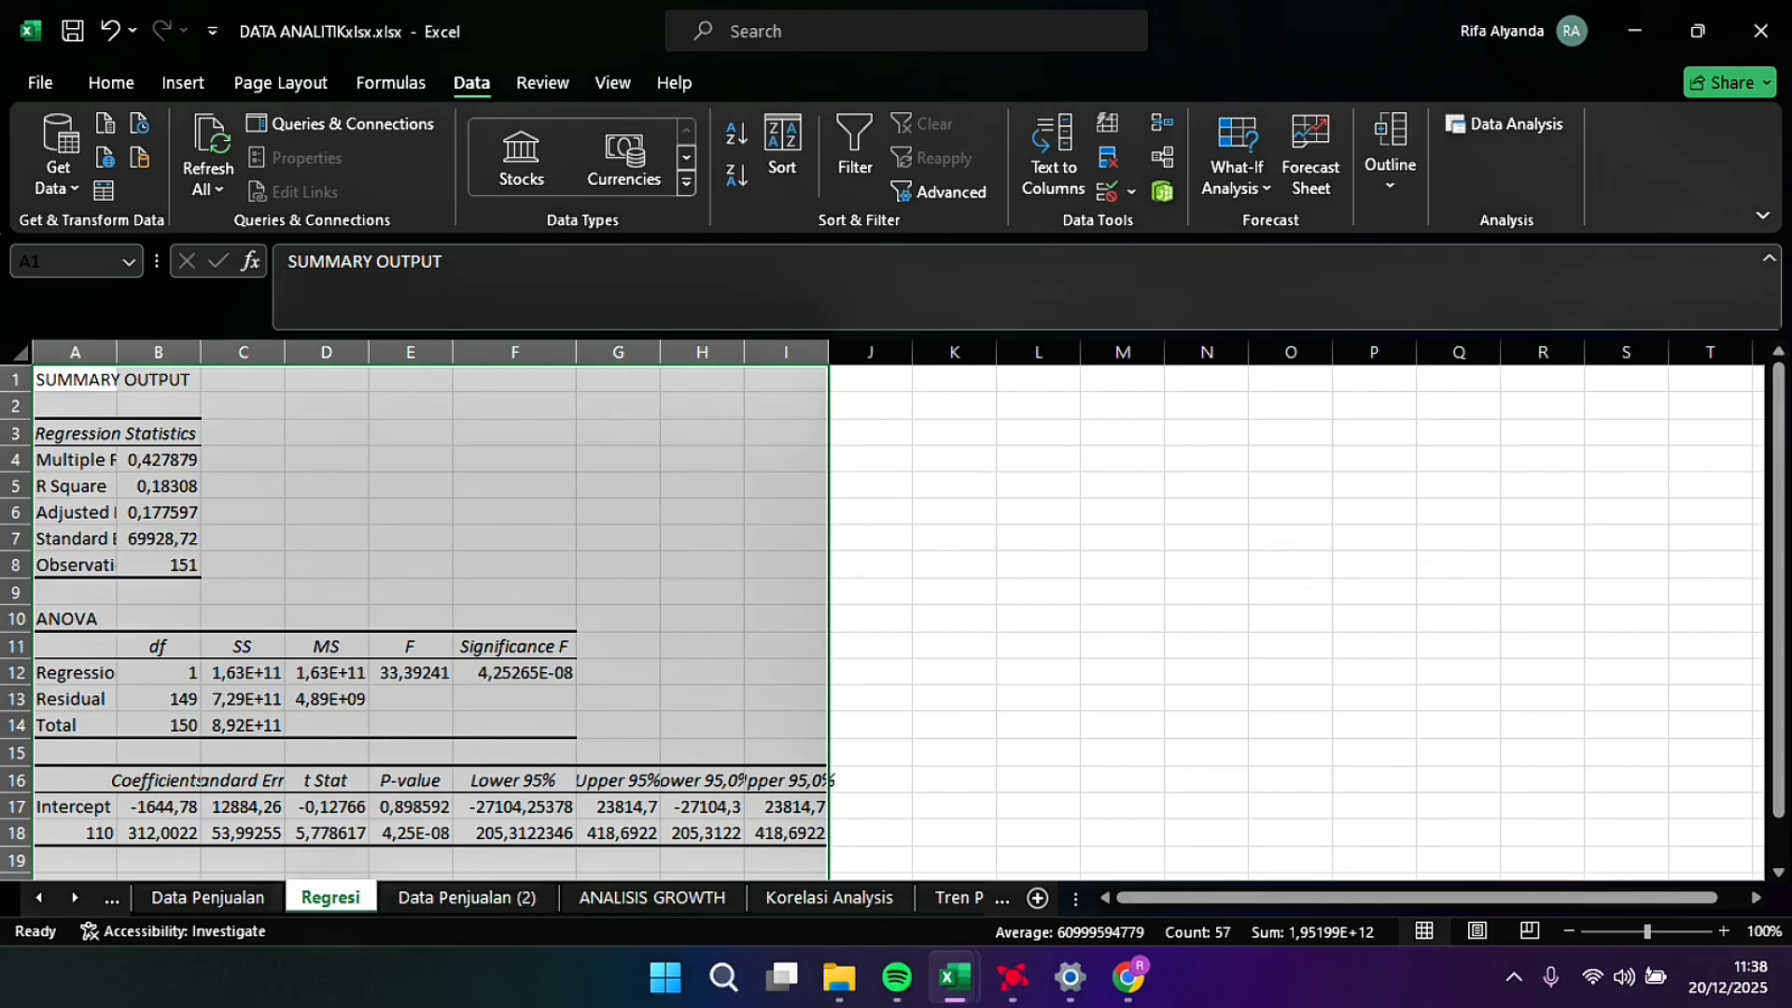
{"action": "double_click", "coordinate": [116, 352]}
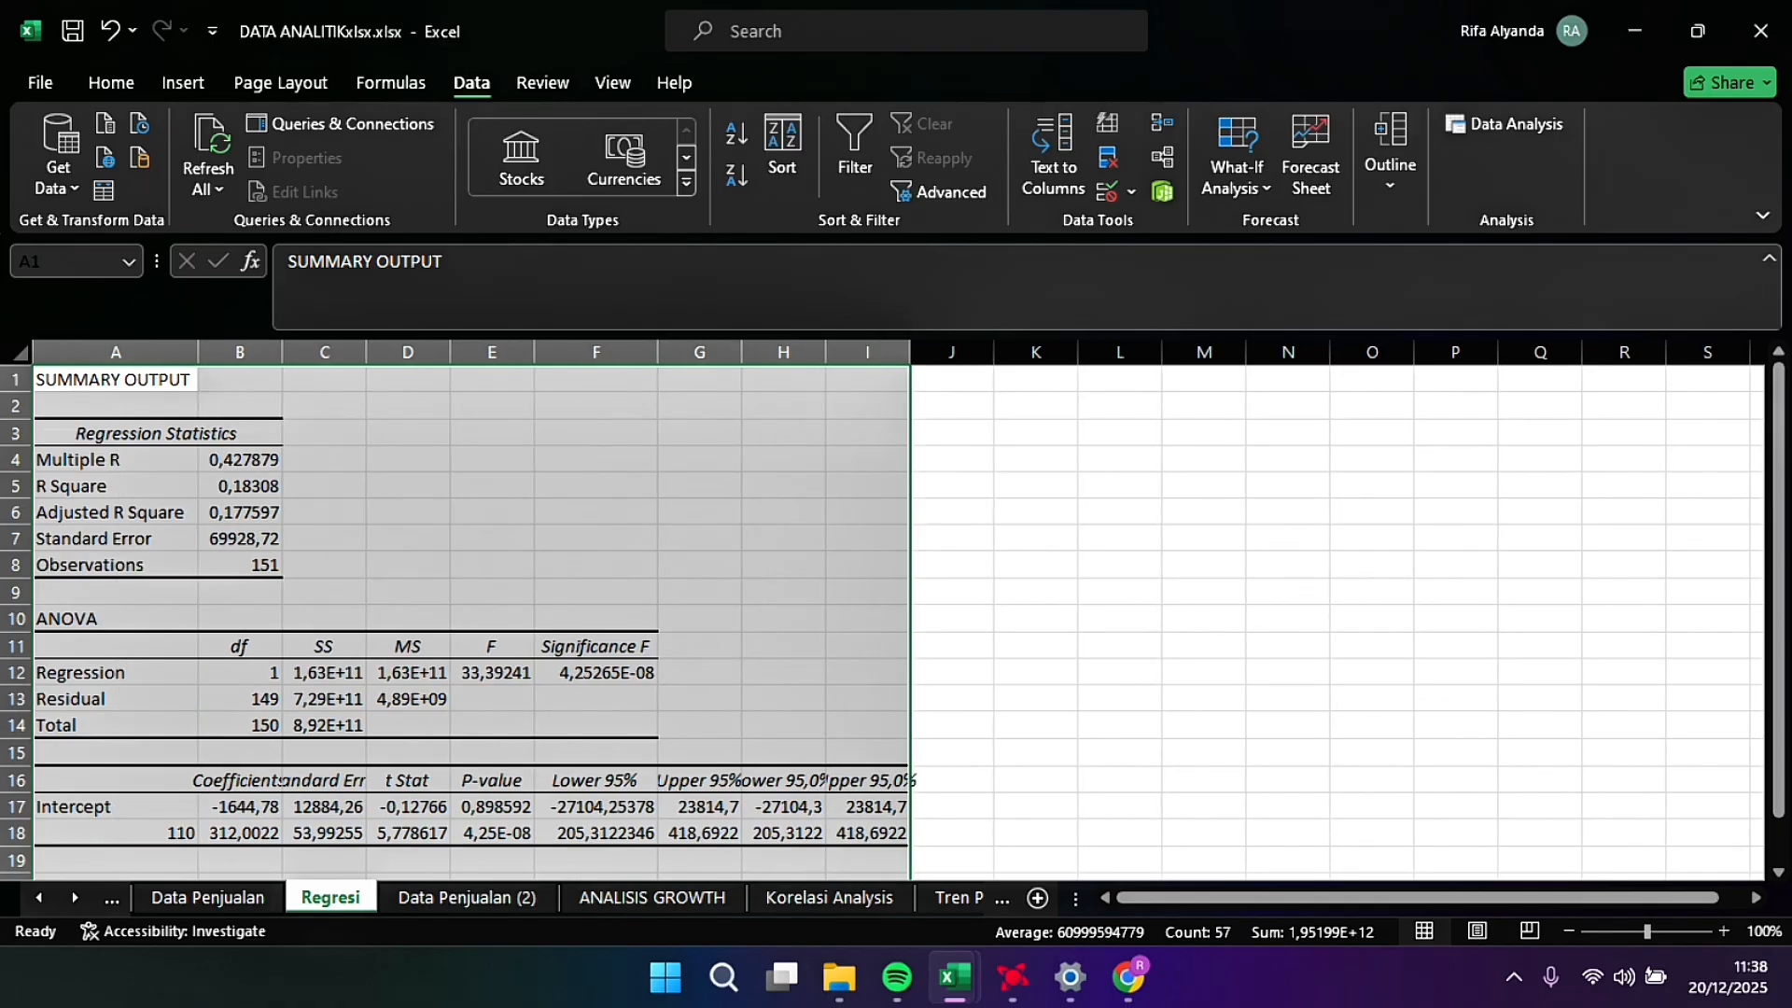
{"action": "double_click", "coordinate": [282, 352]}
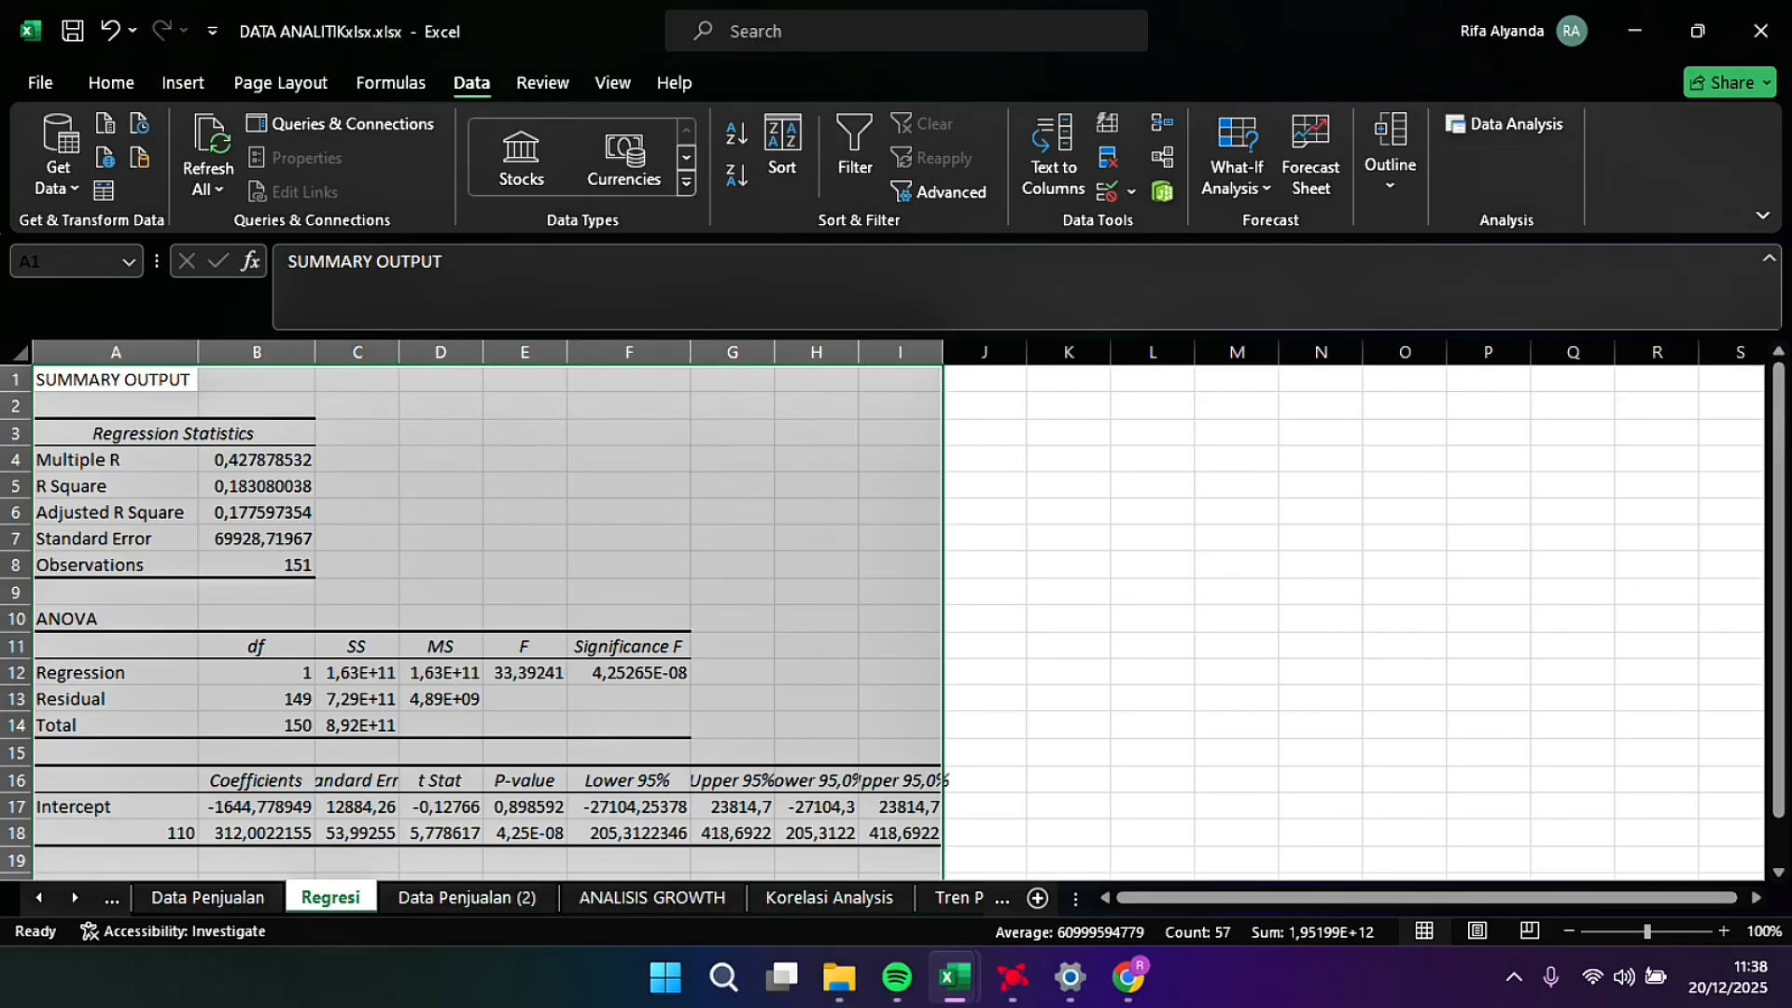
{"action": "double_click", "coordinate": [398, 352]}
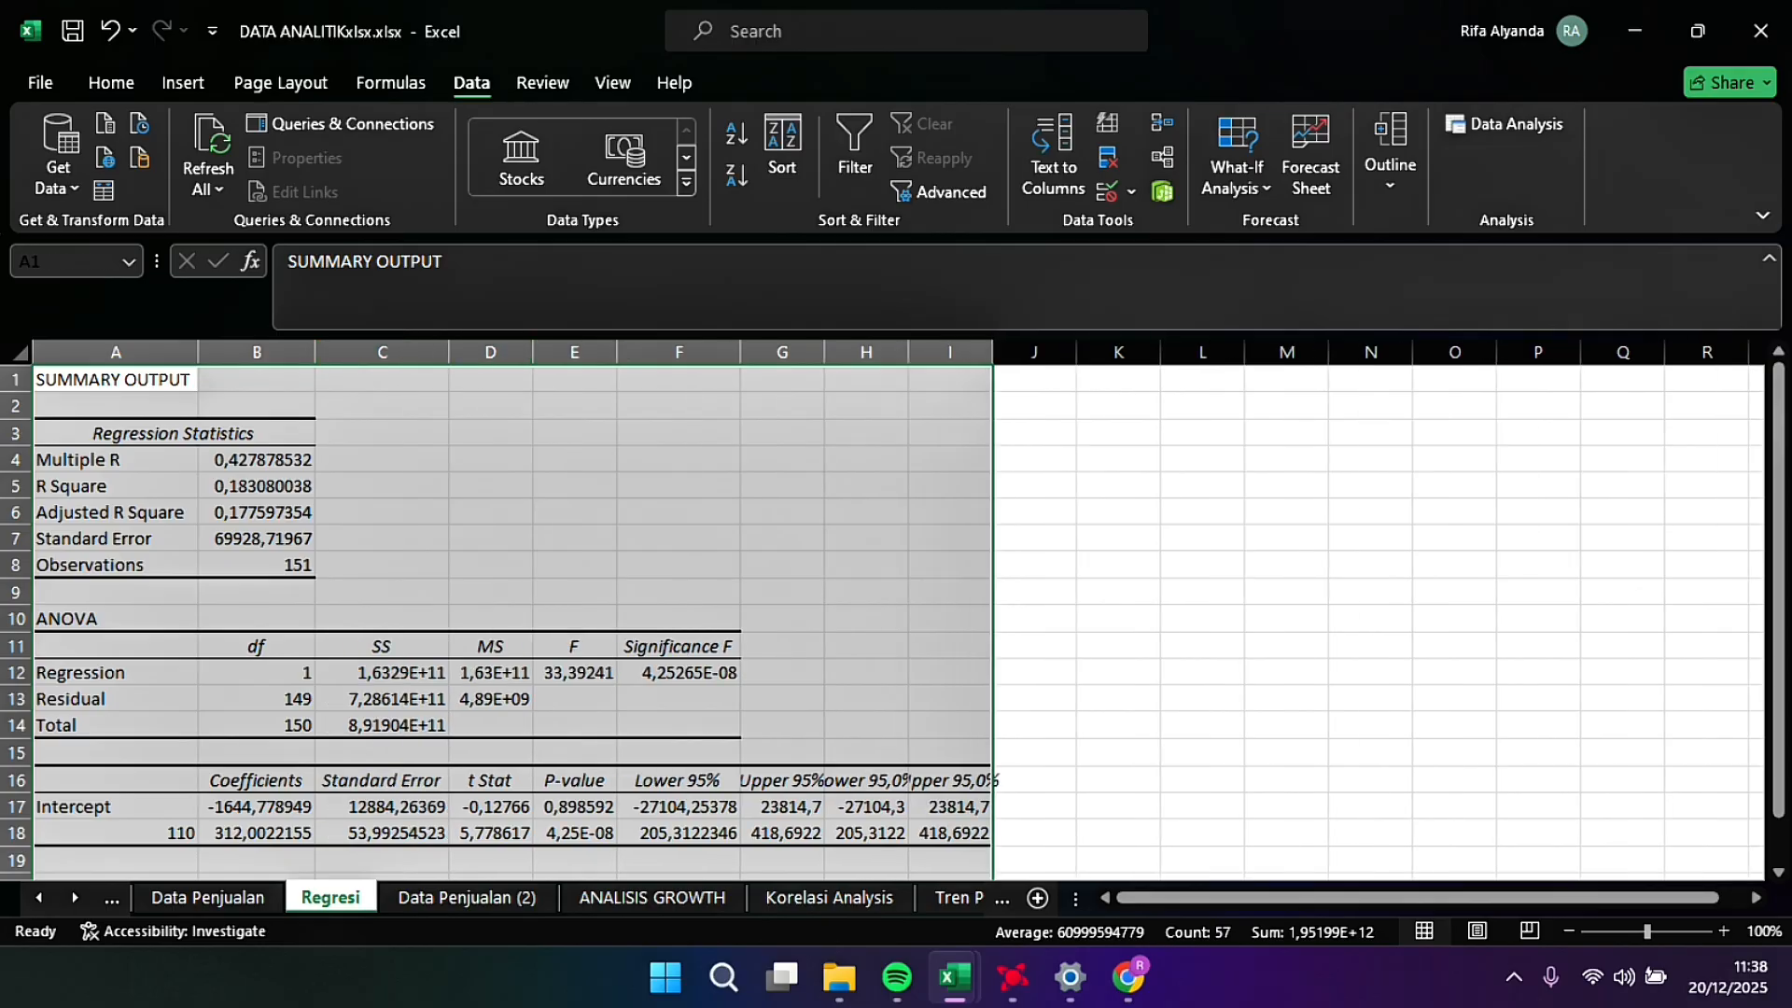
{"action": "double_click", "coordinate": [532, 352]}
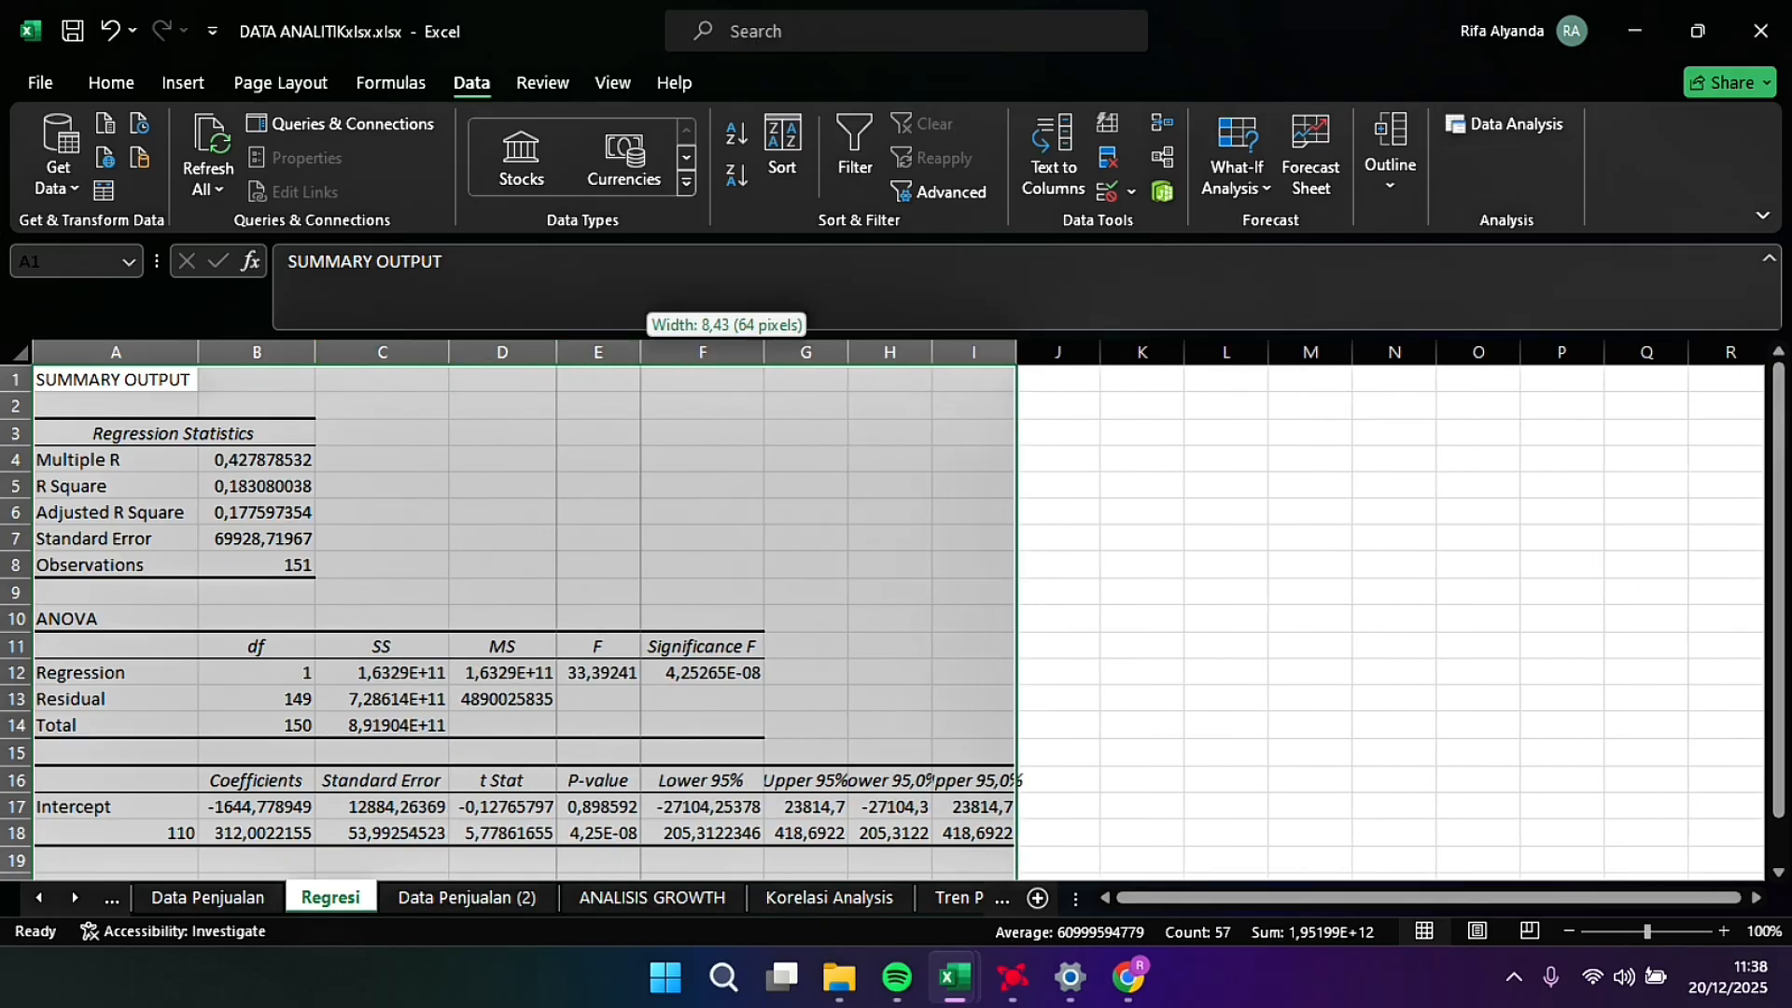
{"action": "double_click", "coordinate": [640, 352]}
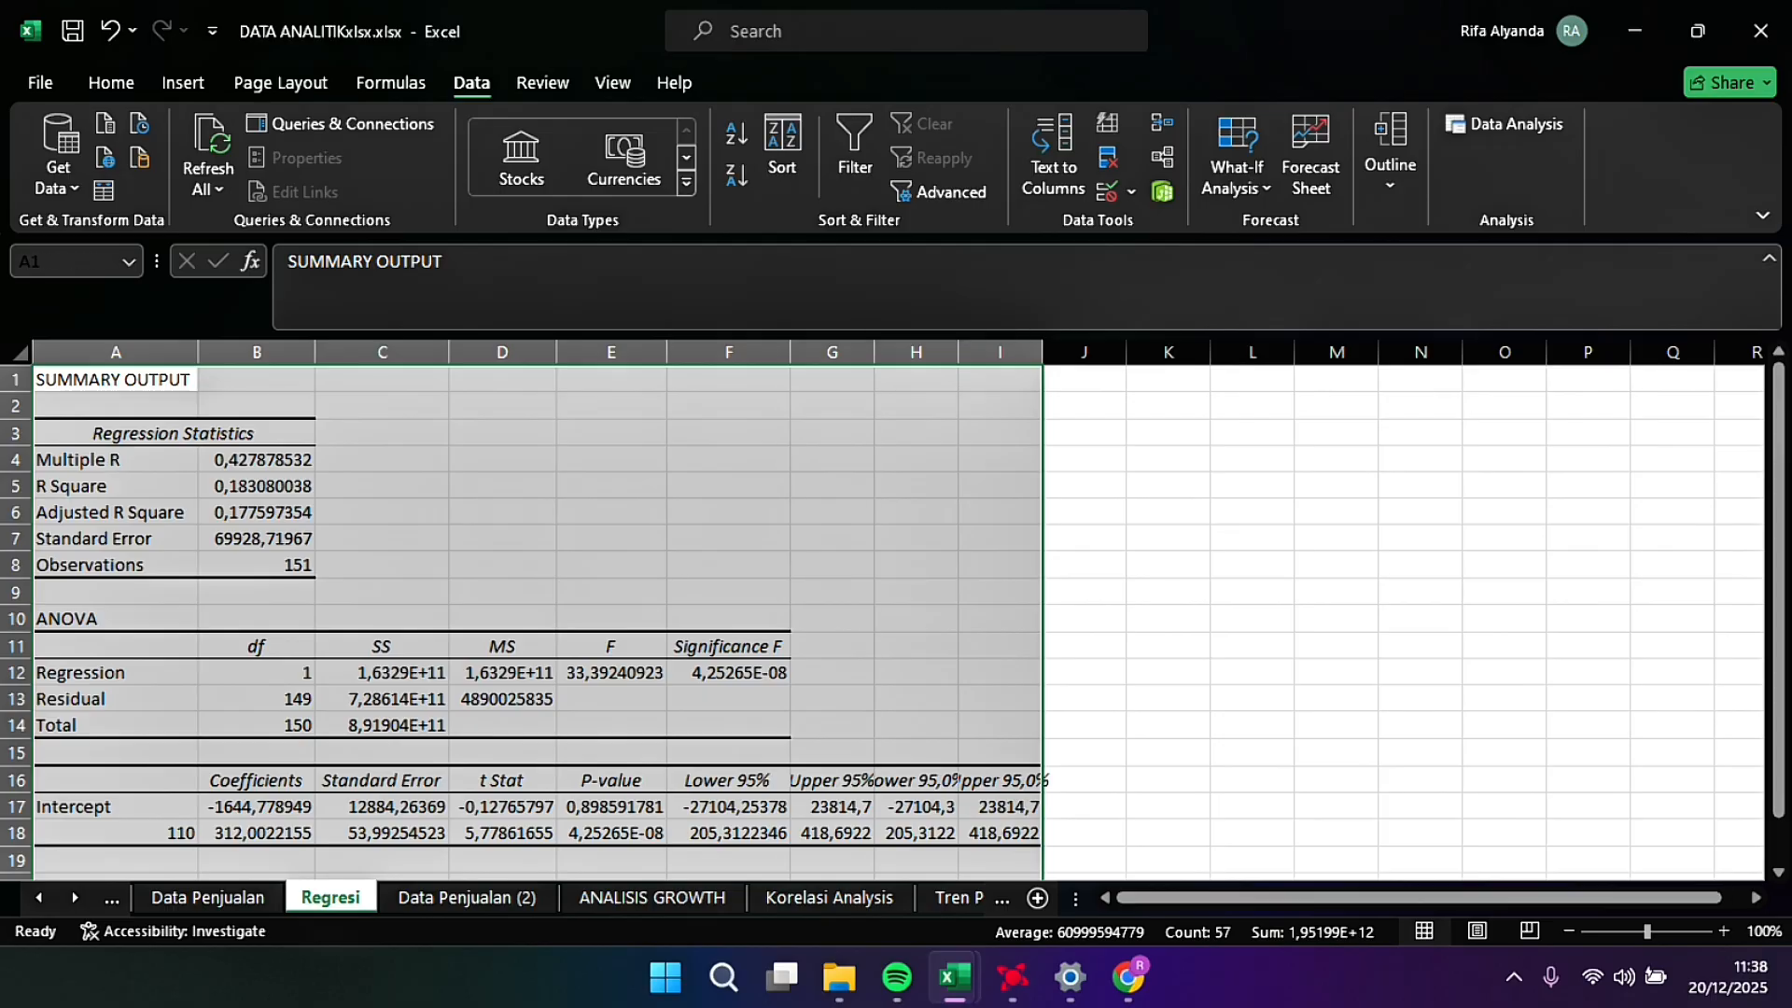
{"action": "double_click", "coordinate": [874, 352]}
{"action": "left_click", "coordinate": [943, 352]}
{"action": "double_click", "coordinate": [985, 352]}
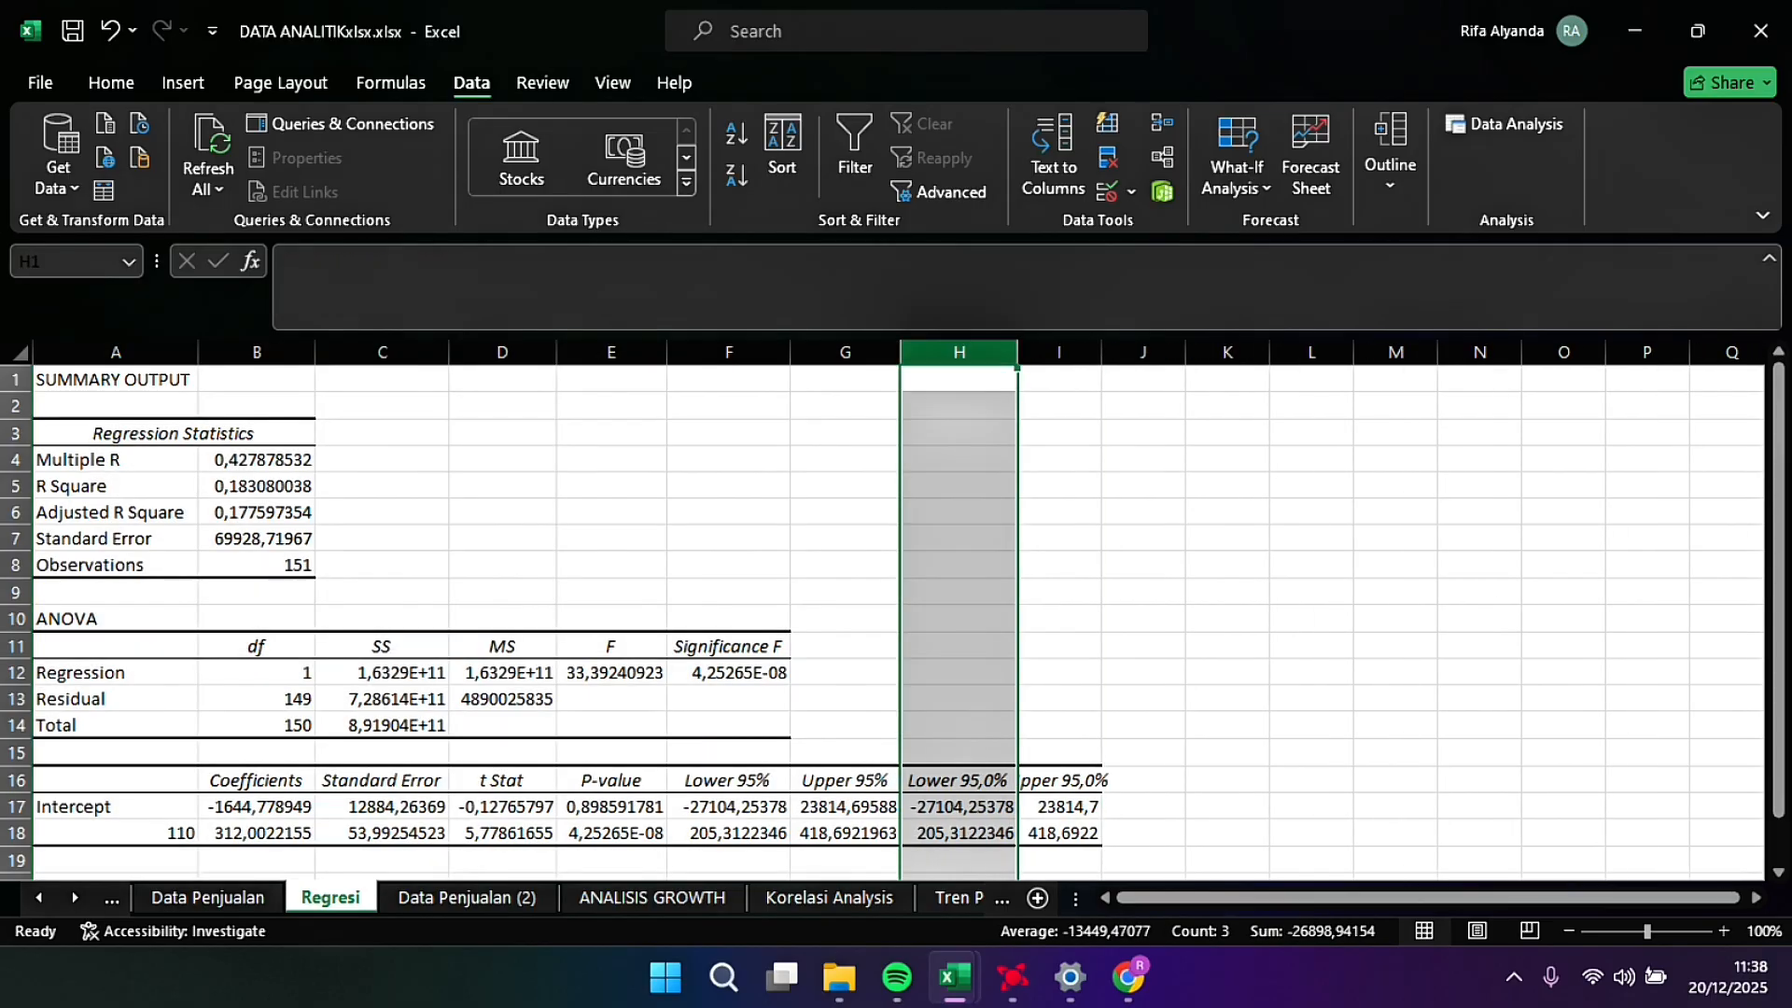
{"action": "double_click", "coordinate": [1104, 352]}
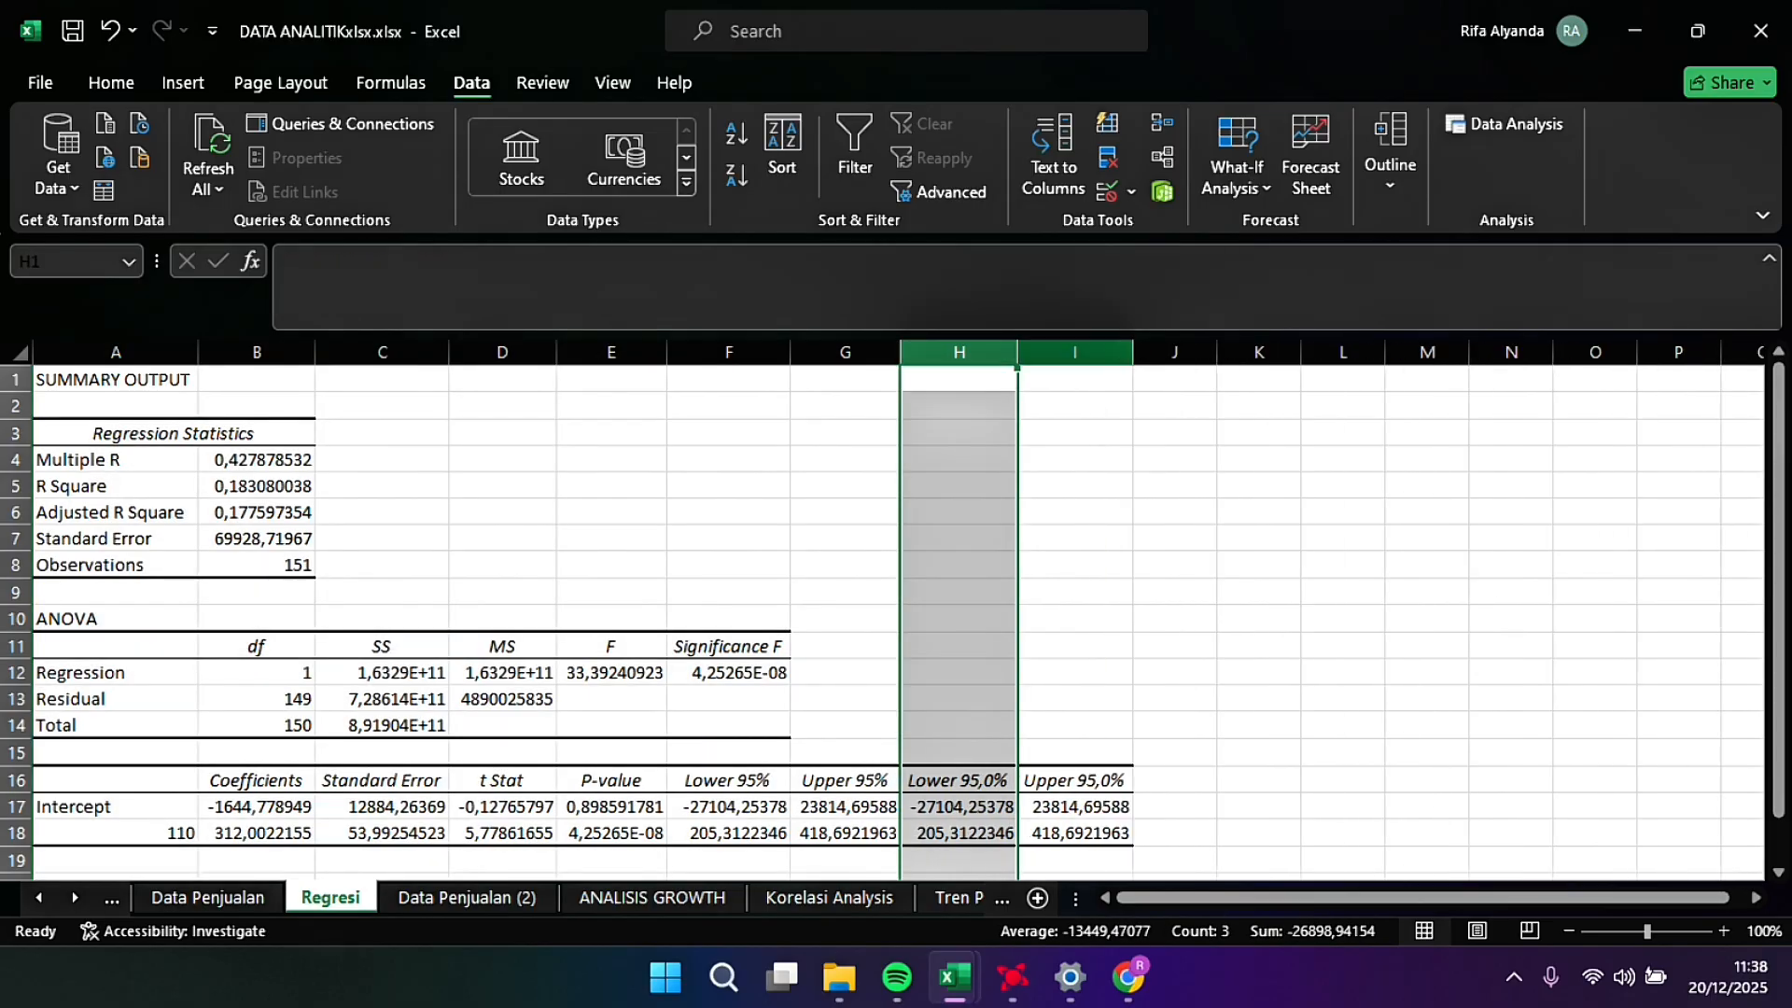
{"action": "left_click", "coordinate": [611, 698]}
{"action": "scroll", "coordinate": [612, 698], "scroll_direction": "down", "scroll_amount": 2}
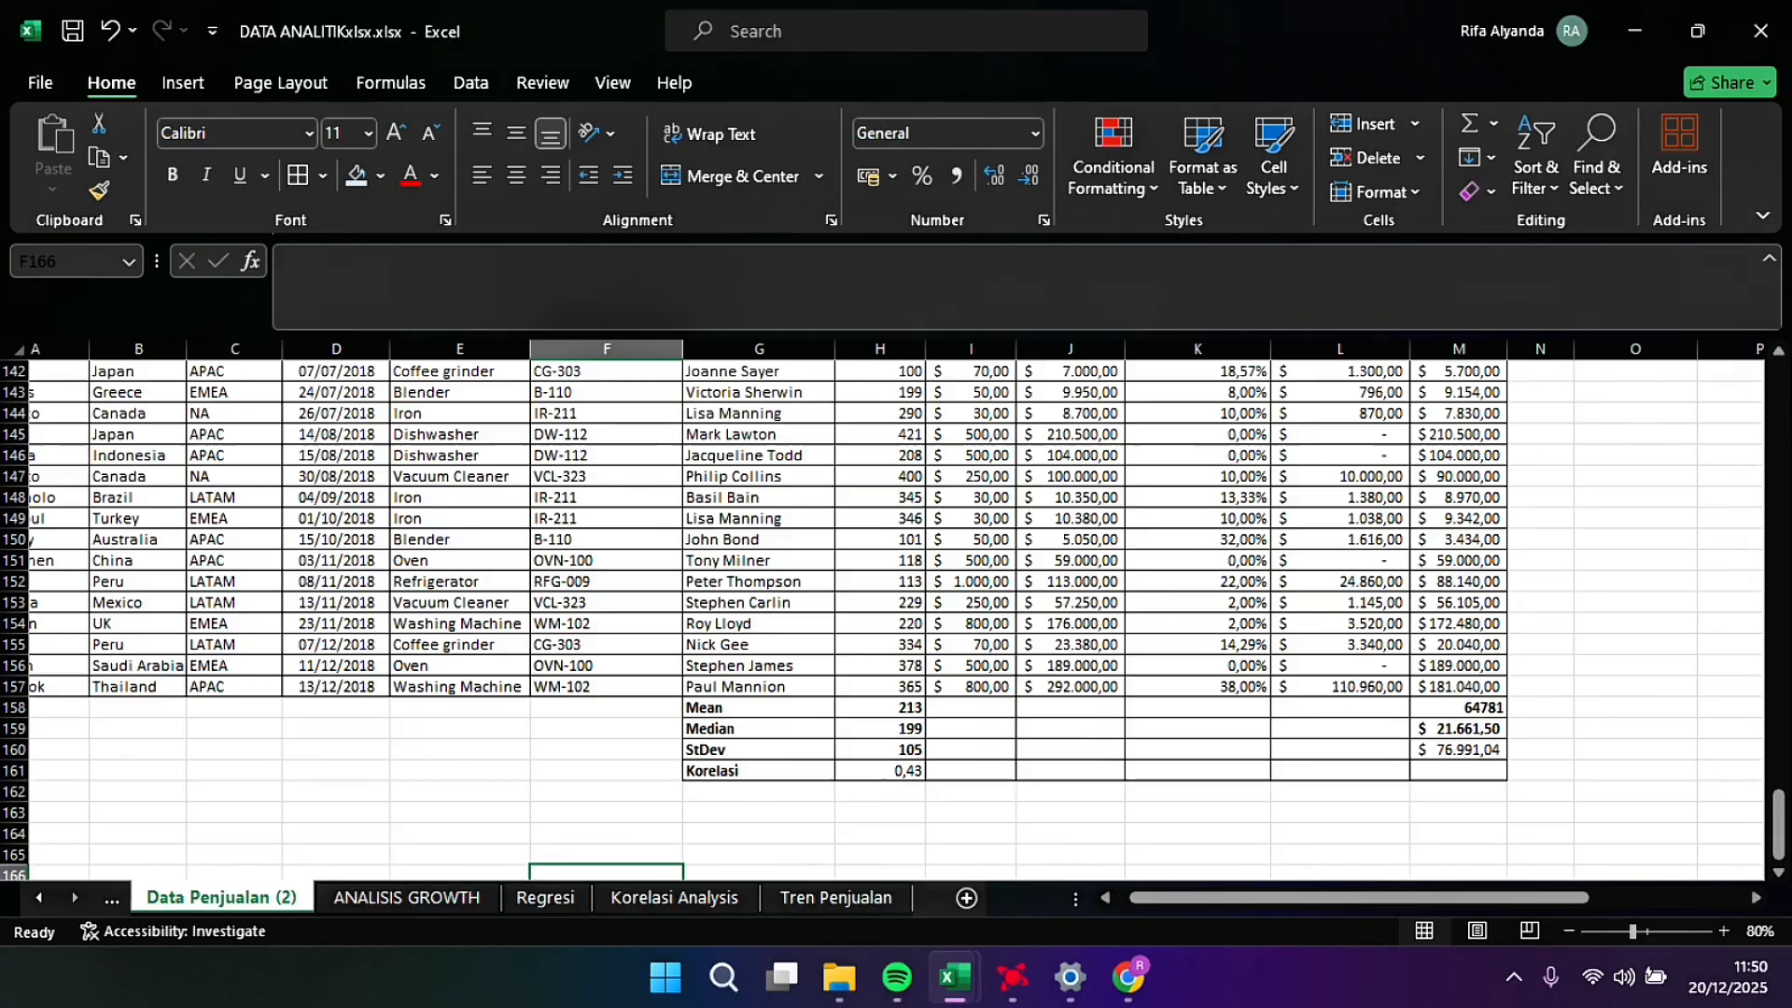
Step: Fill the header row A5:M5 of the Data Penjualan (2) sheet with light blue
{"action": "scroll", "coordinate": [886, 616], "scroll_direction": "up", "scroll_amount": 20}
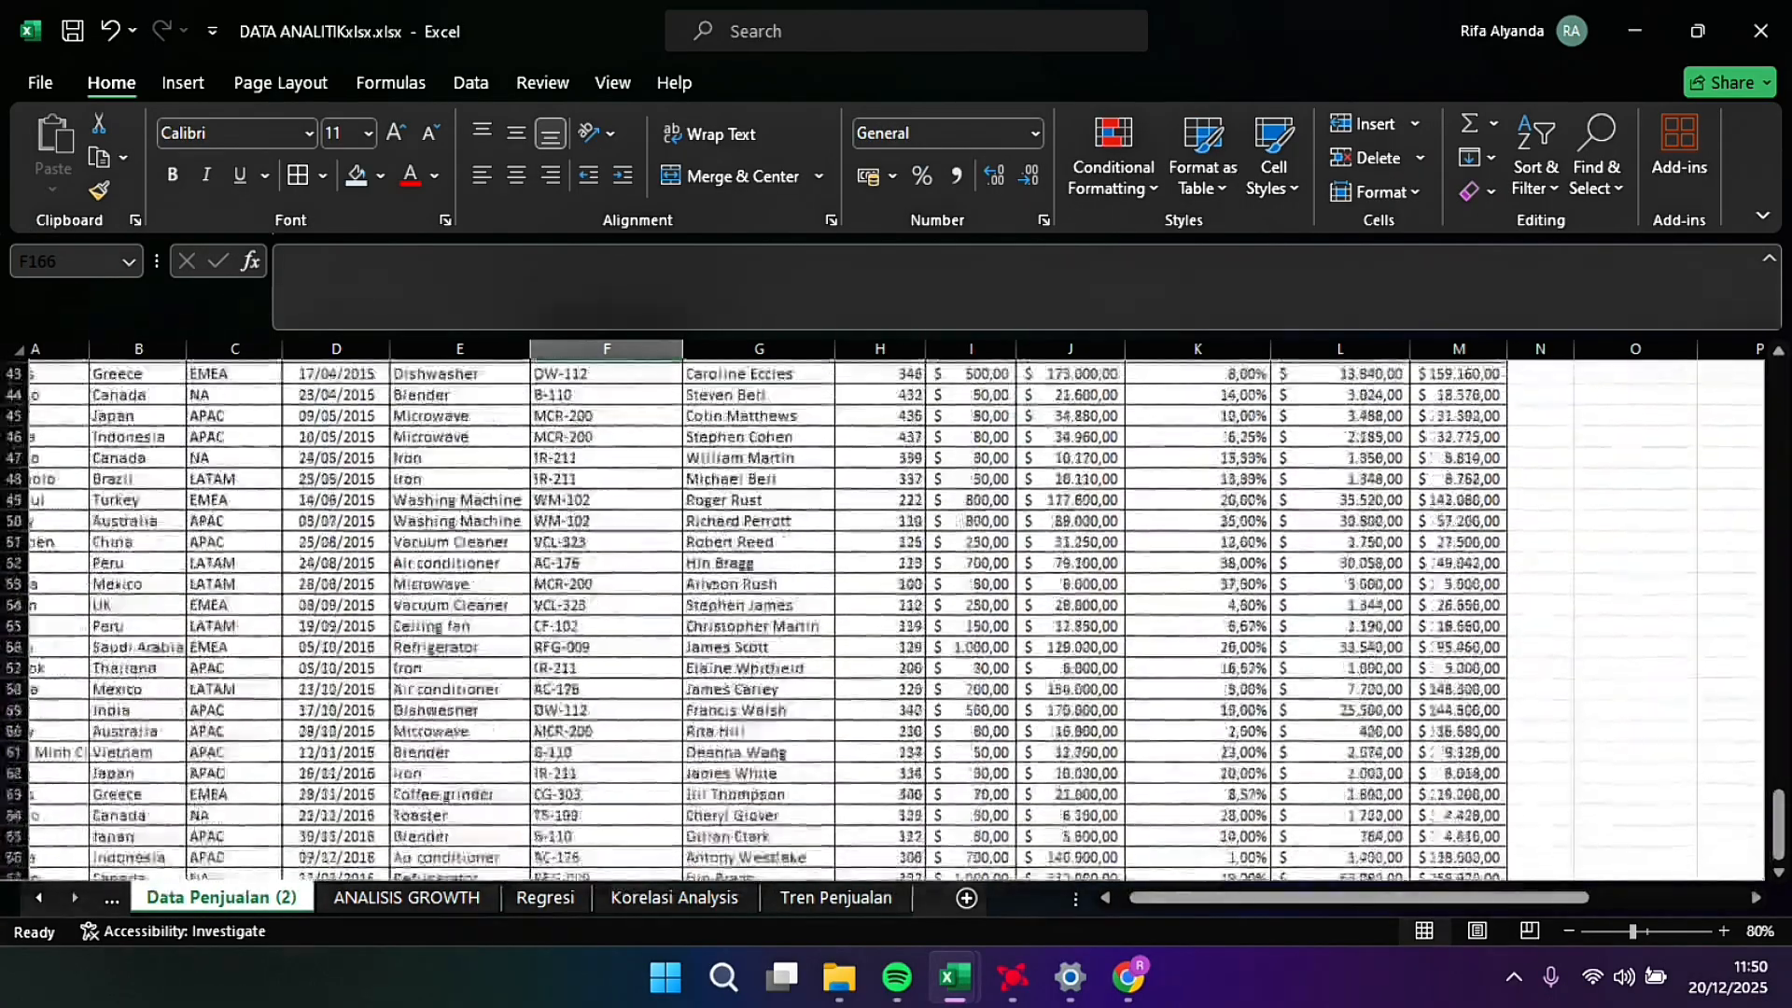
{"action": "scroll", "coordinate": [887, 616], "scroll_direction": "up", "scroll_amount": 14}
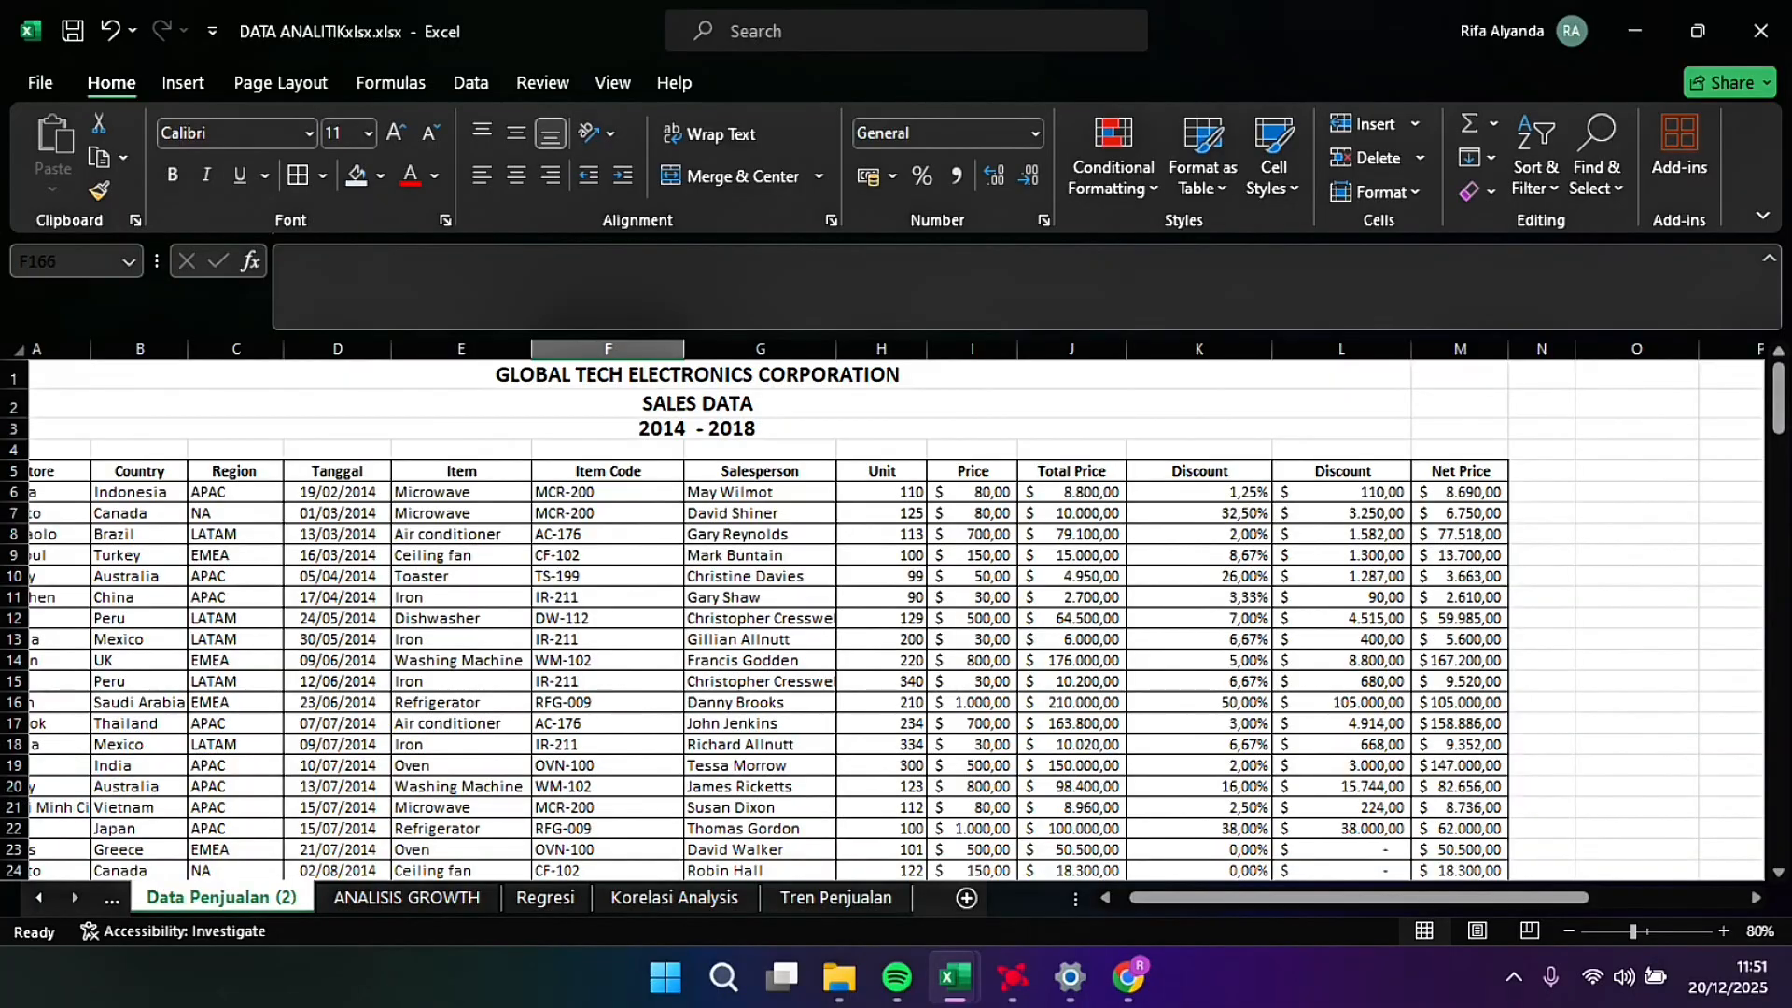
{"action": "scroll", "coordinate": [887, 616], "scroll_direction": "left", "scroll_amount": 2}
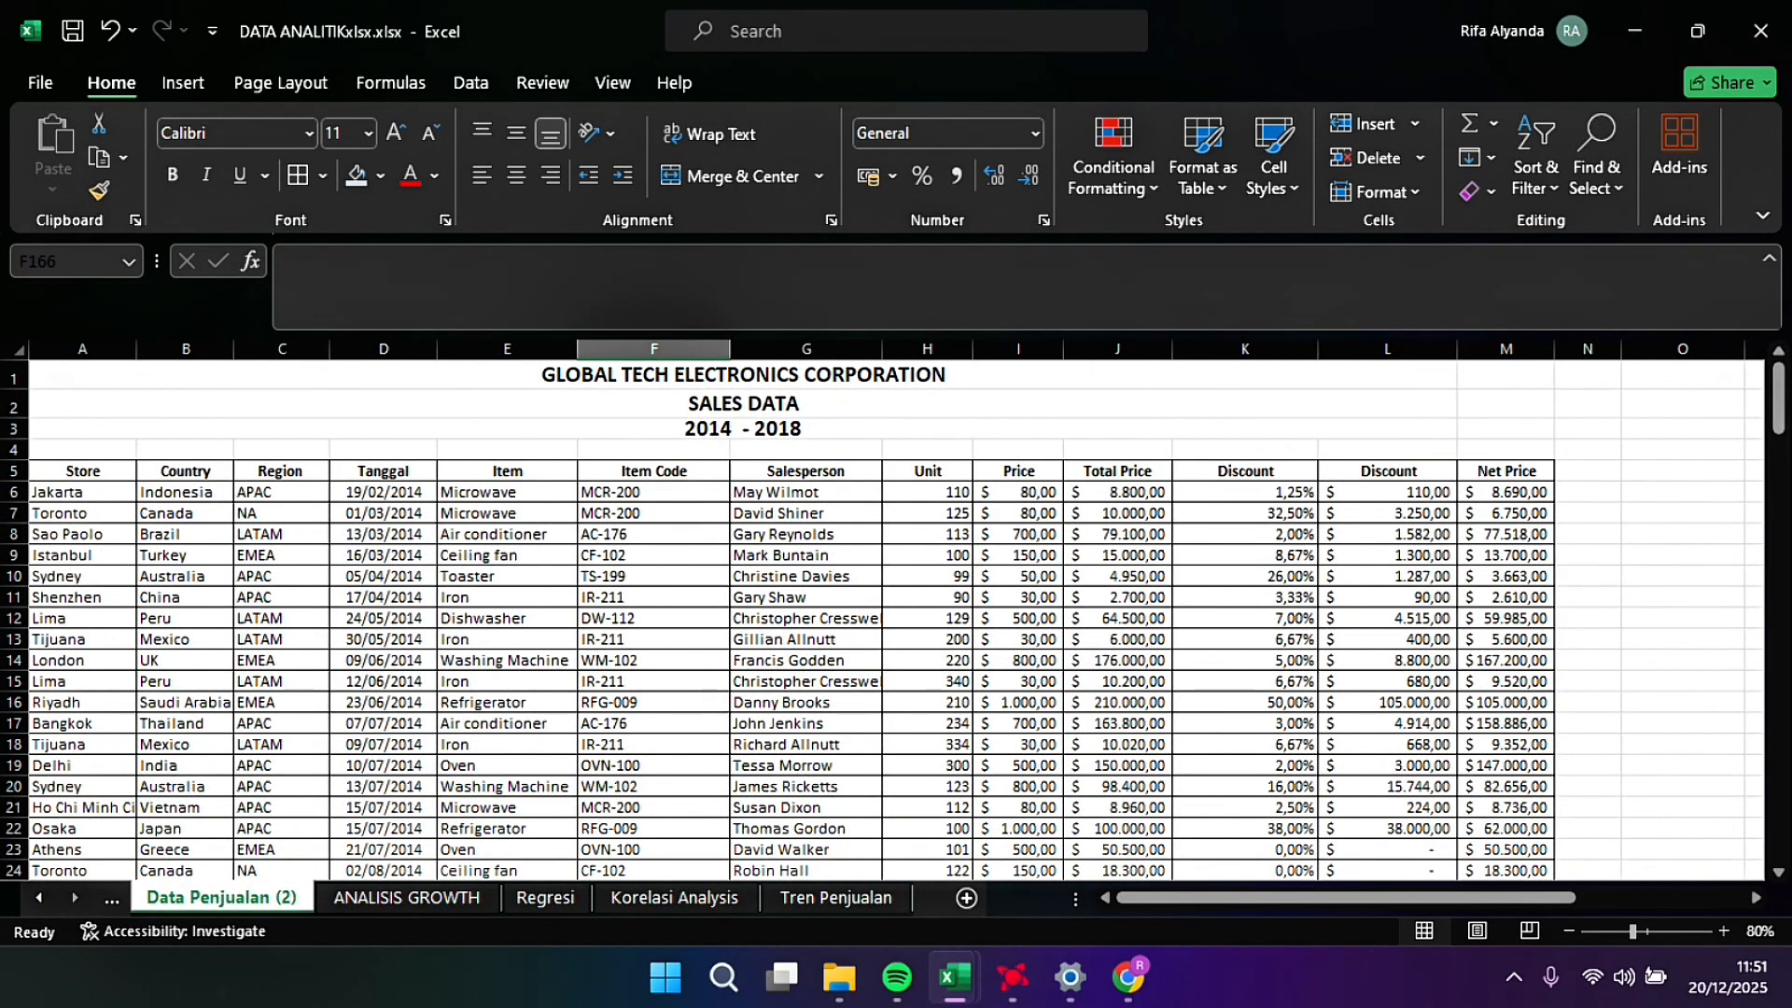
{"action": "left_click_drag", "start_coordinate": [83, 470], "coordinate": [1507, 470]}
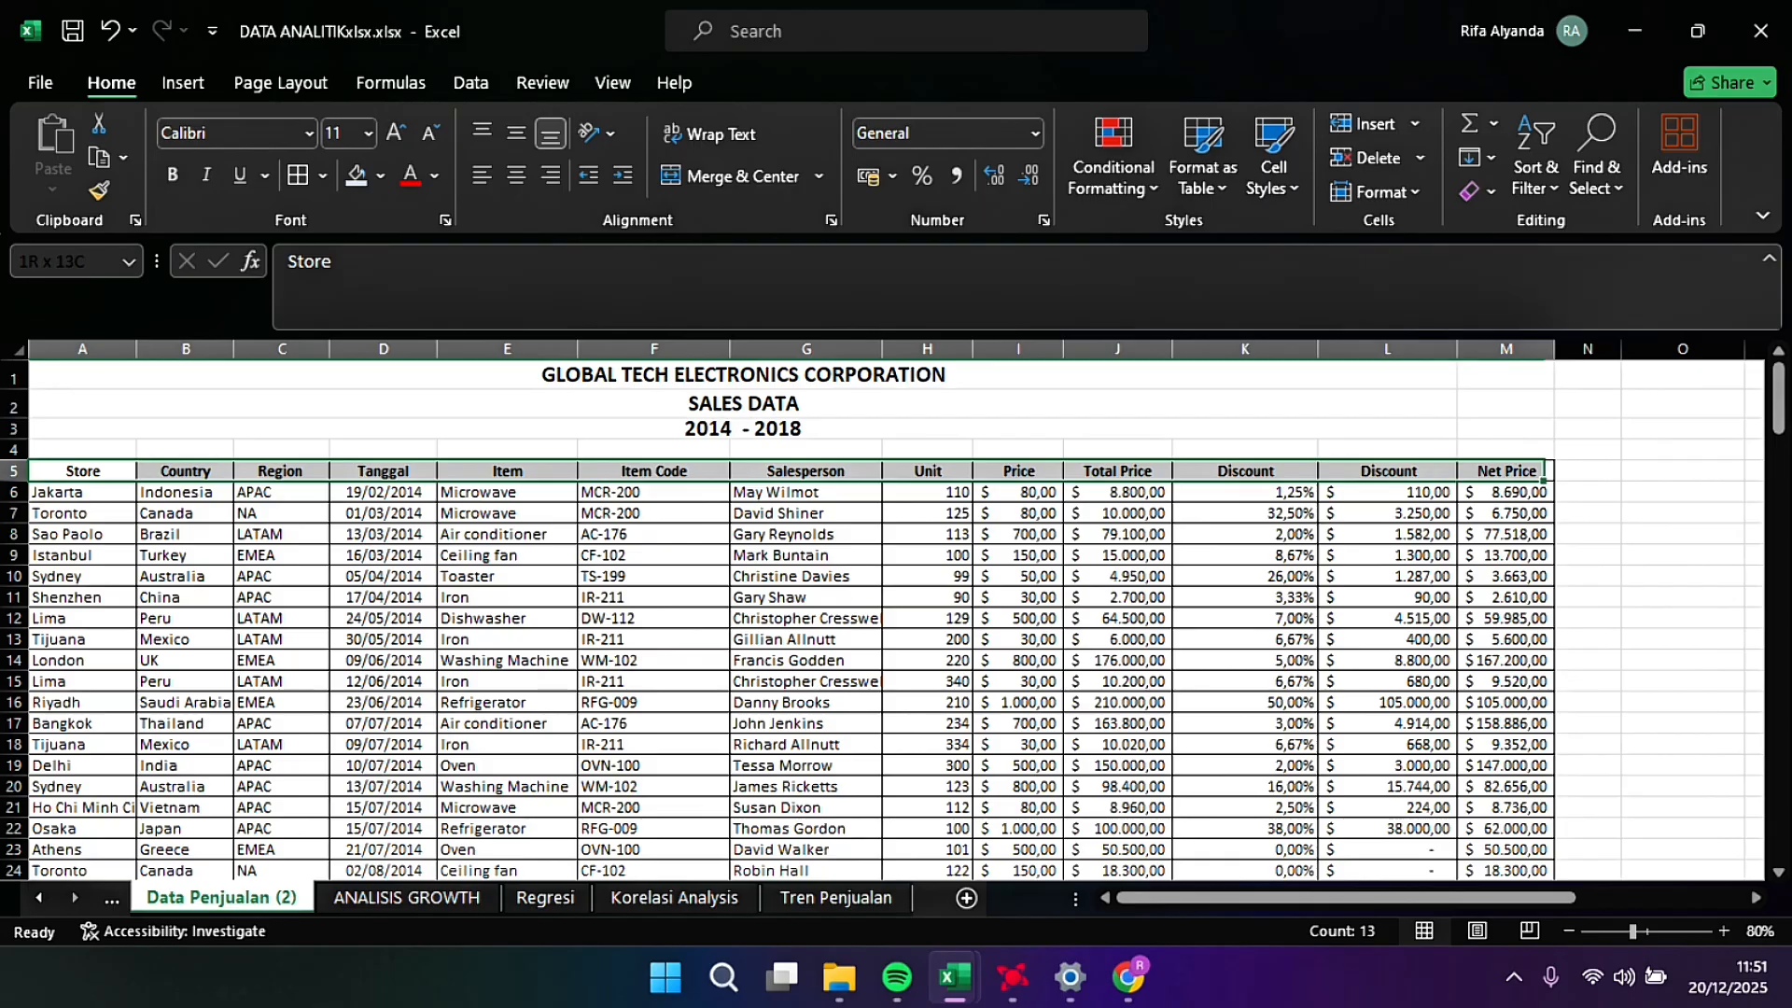
{"action": "left_click", "coordinate": [357, 175]}
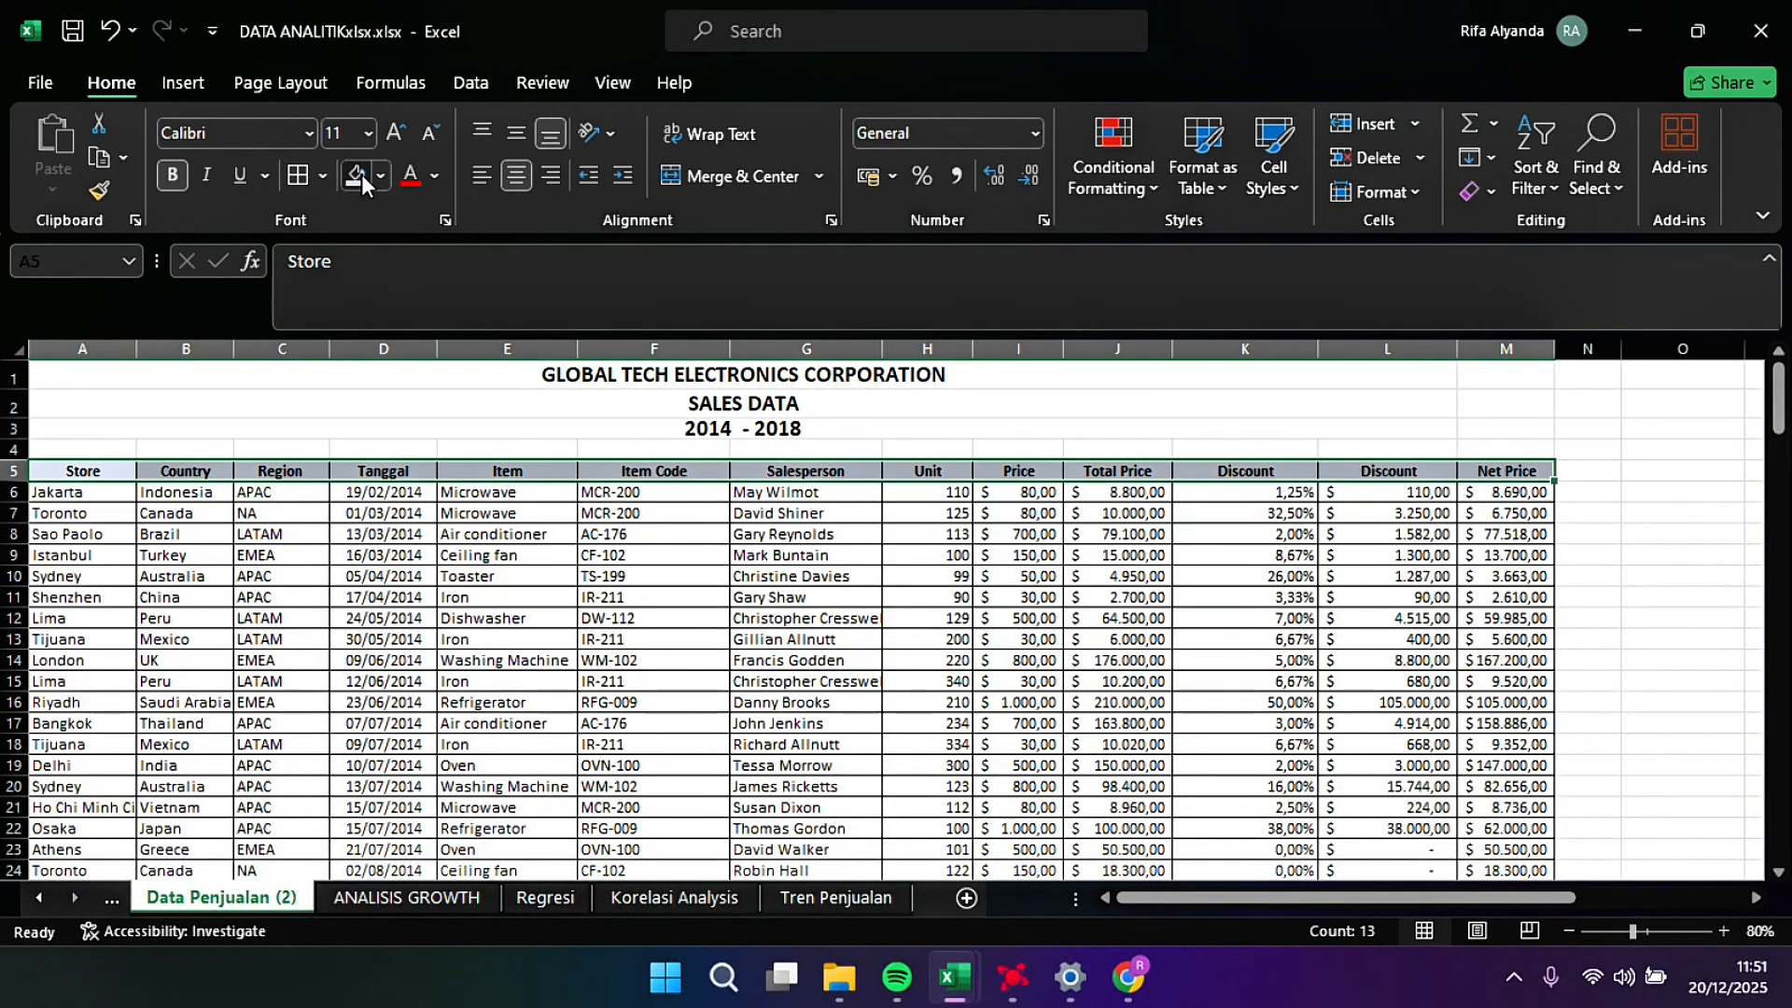
Step: Start a PivotTable from the sales table A5:M157 on Data Penjualan (2), including its header row
{"action": "left_click", "coordinate": [83, 470]}
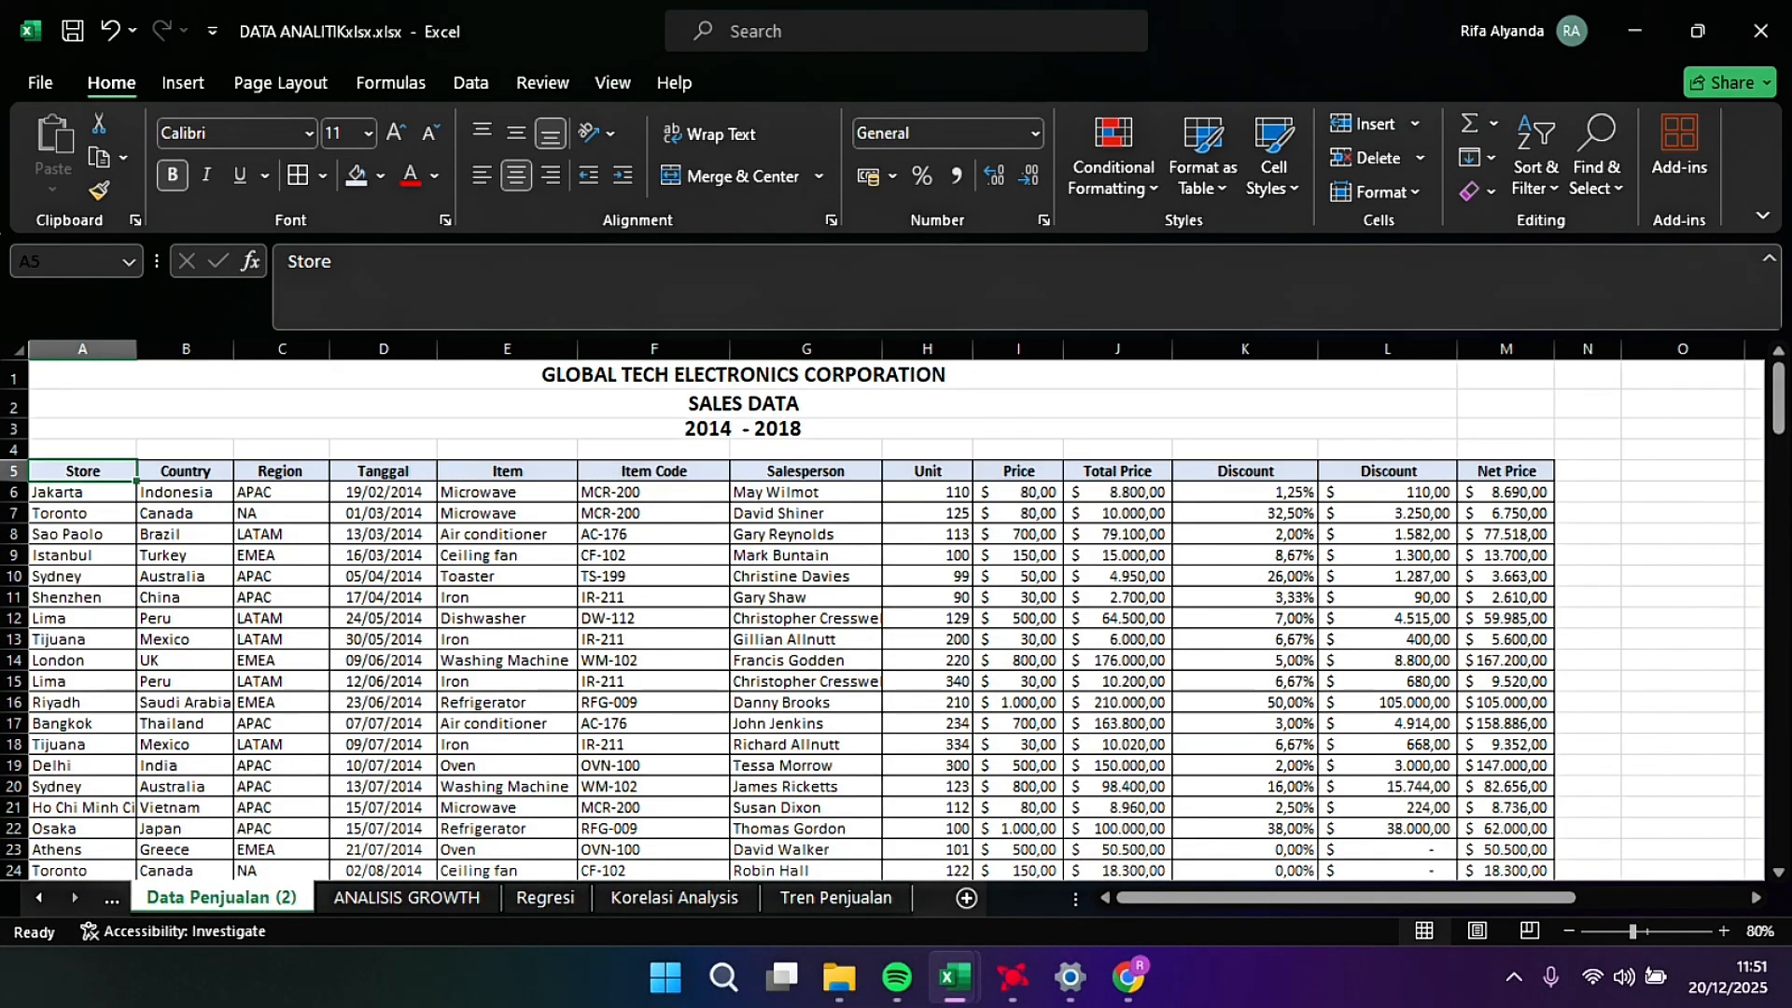
{"action": "key", "text": "ctrl+shift+Right"}
{"action": "key", "text": "ctrl+shift+Down"}
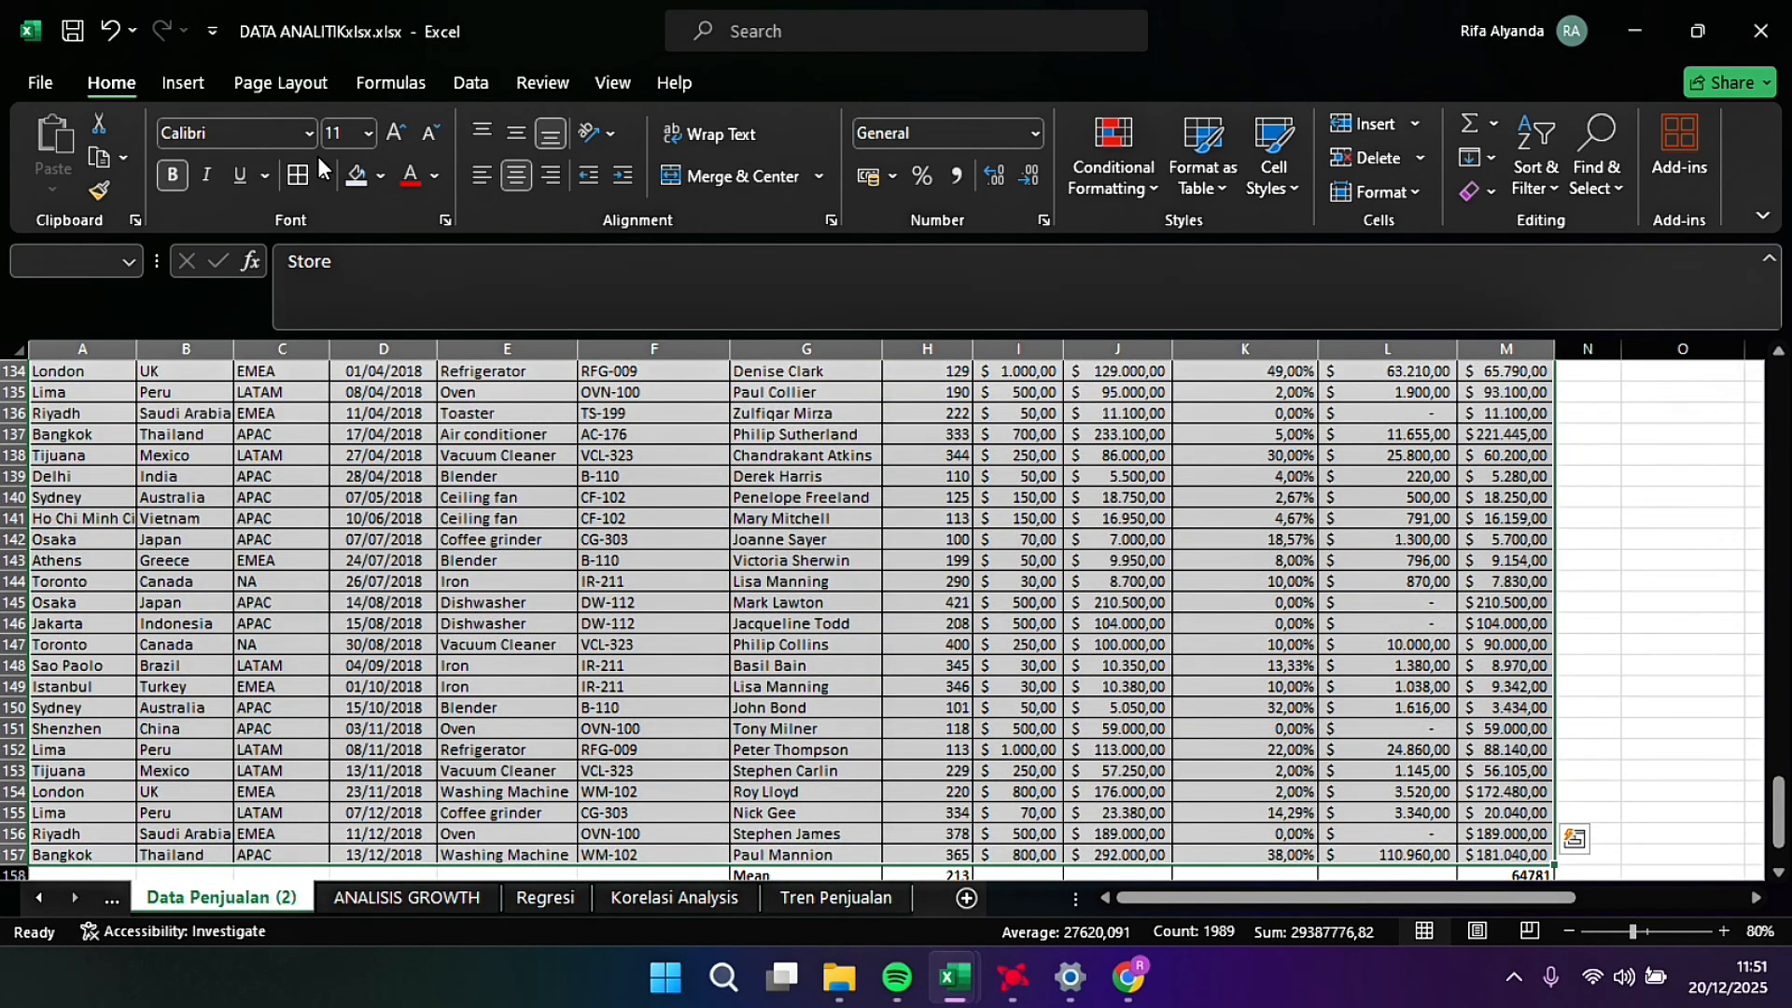
{"action": "left_click", "coordinate": [176, 80]}
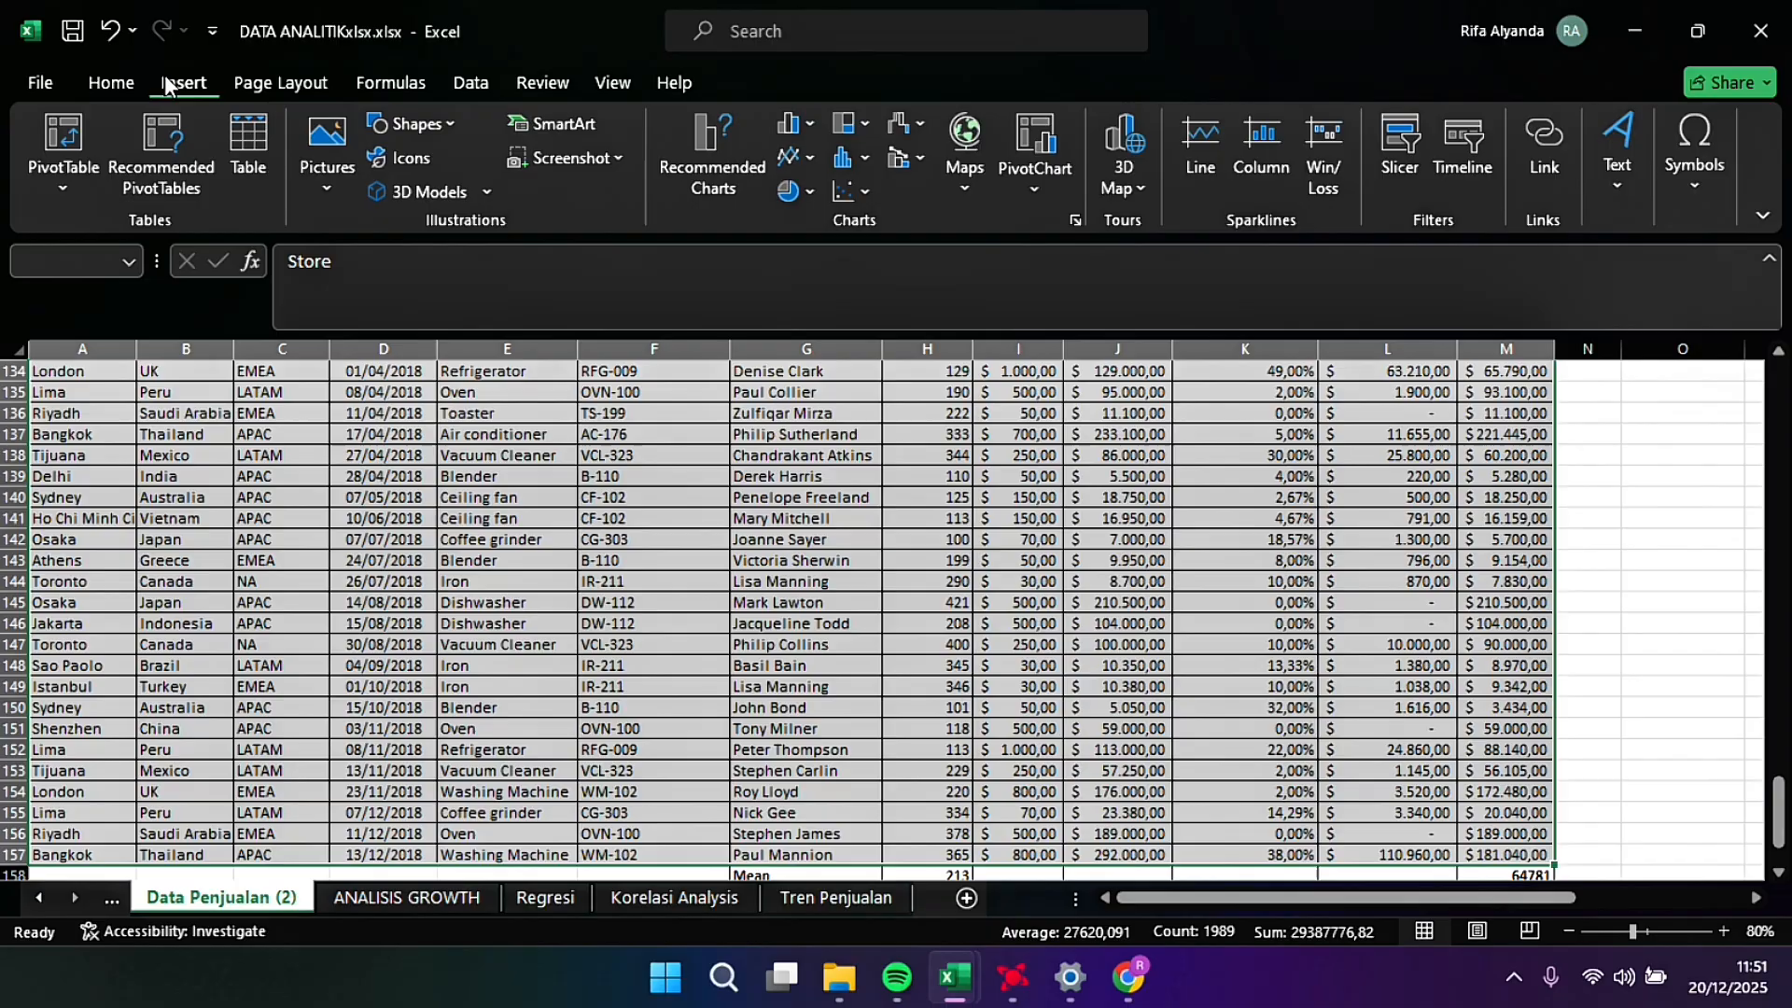
{"action": "left_click", "coordinate": [62, 168]}
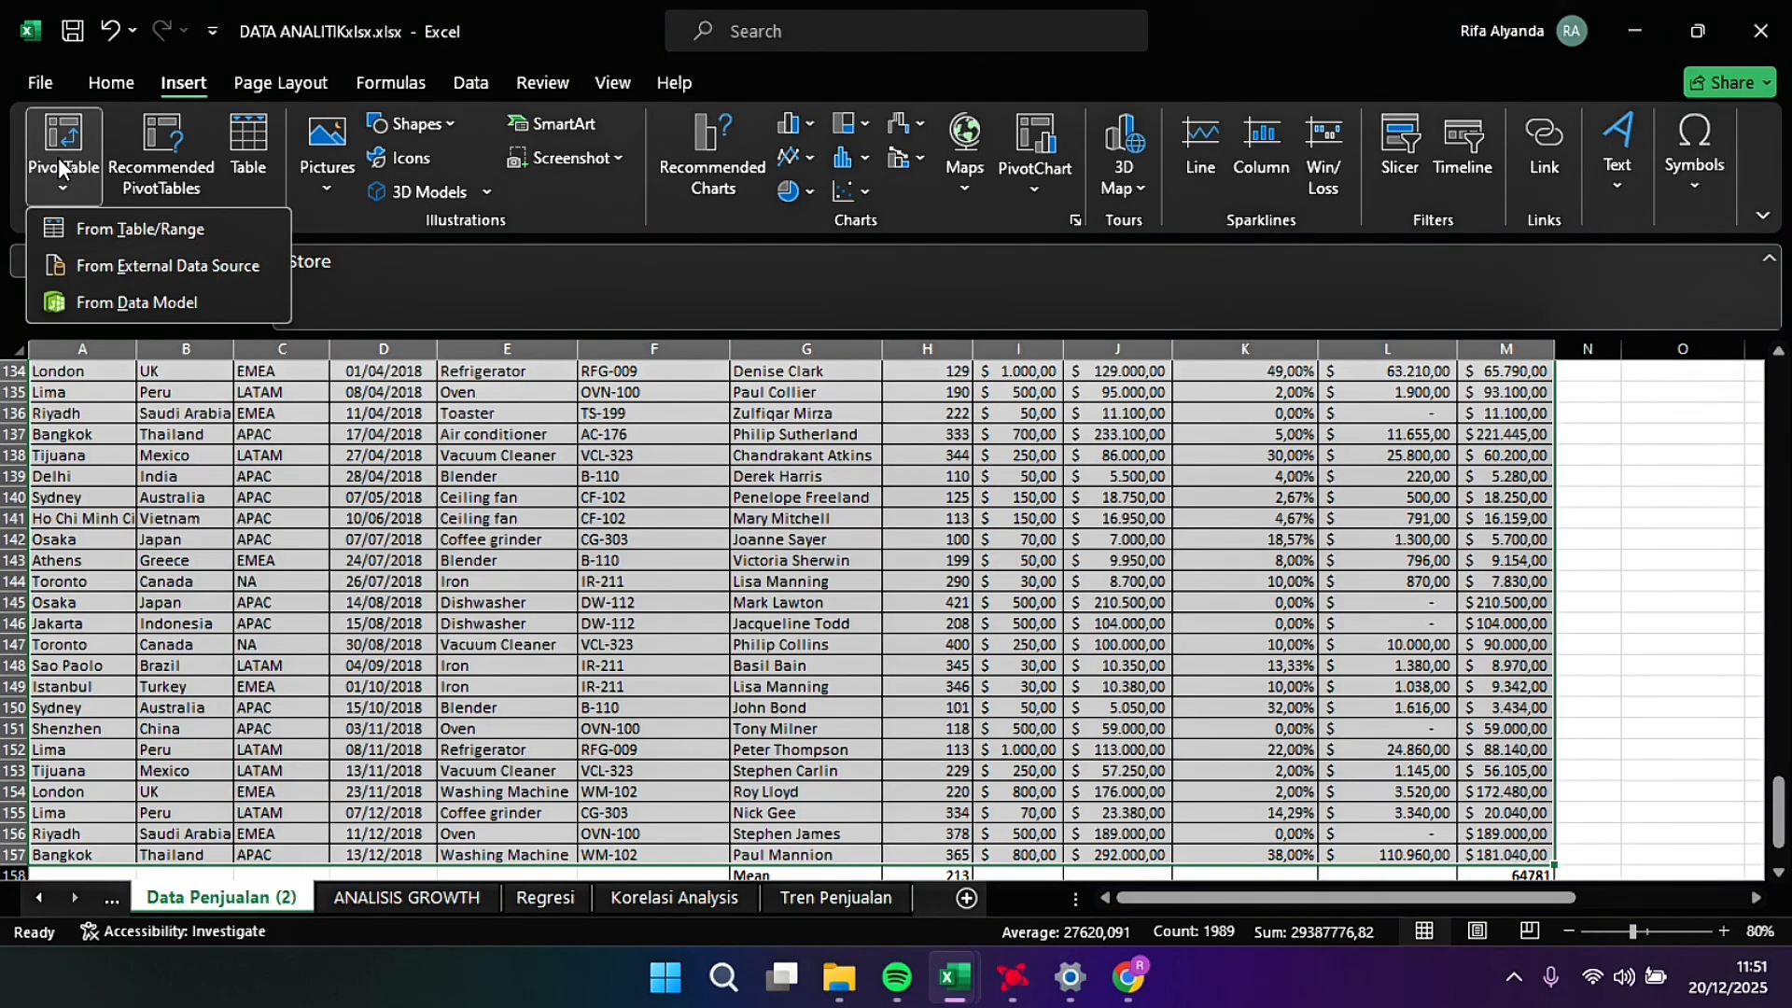
{"action": "left_click", "coordinate": [121, 235]}
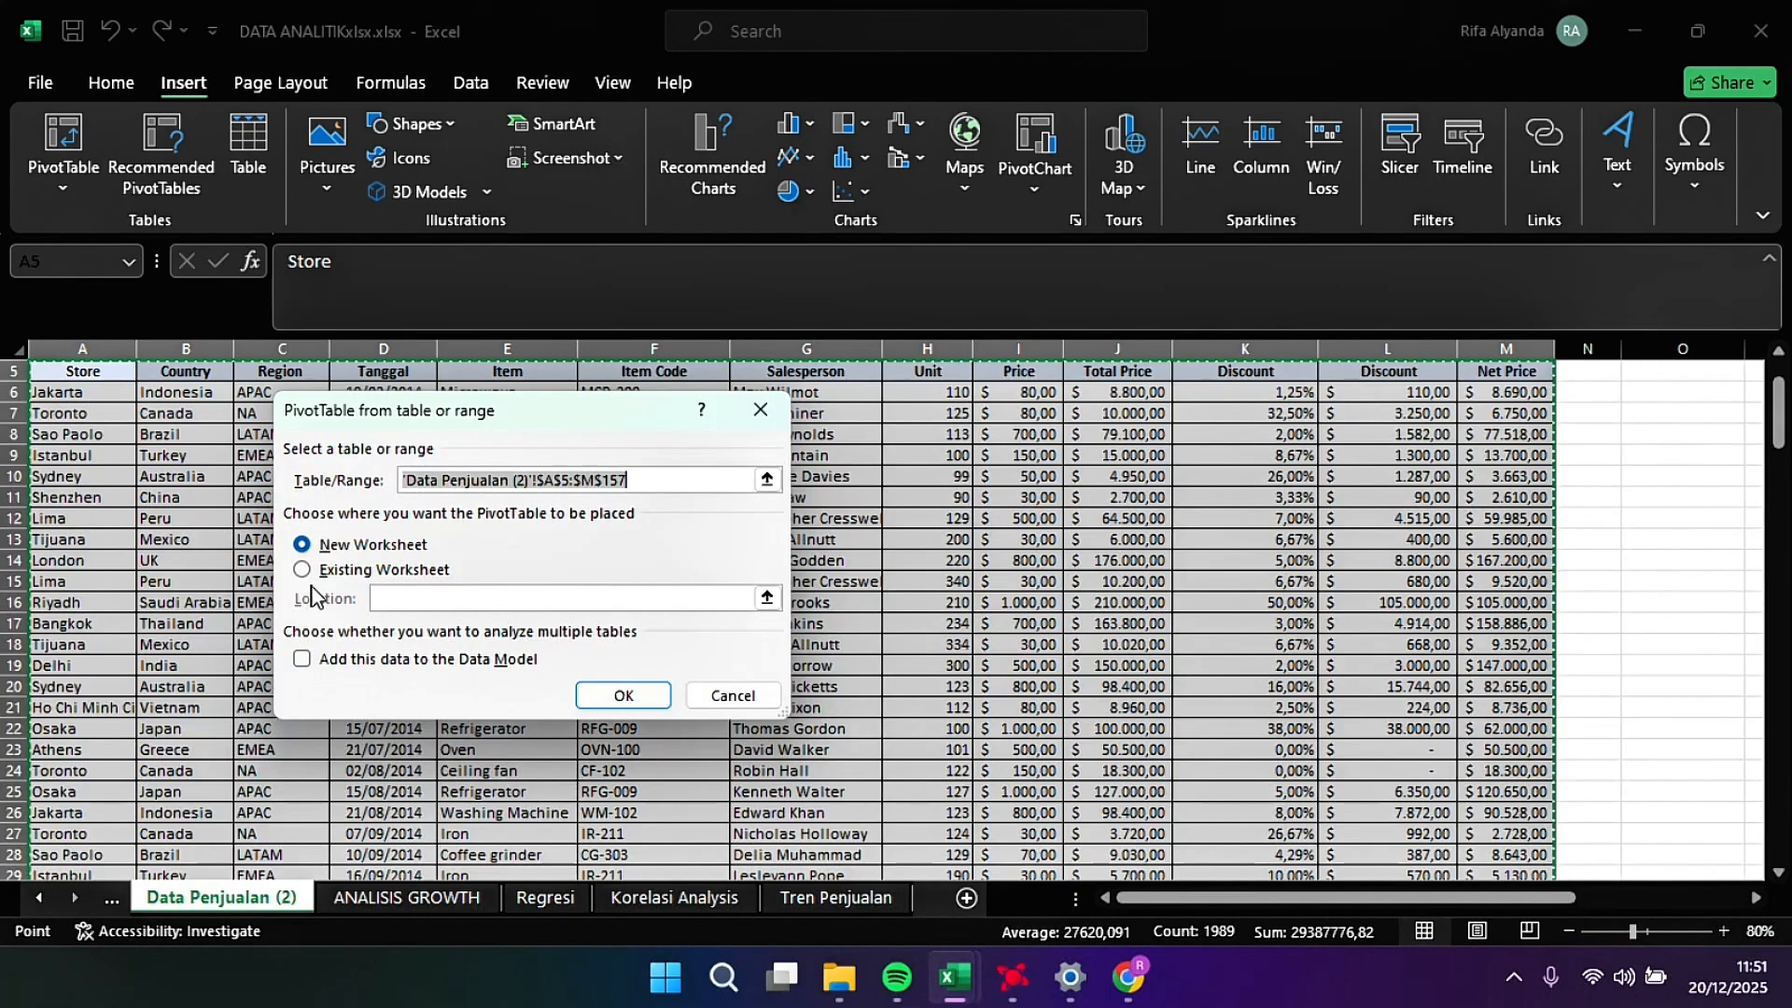
Step: Place the PivotTable in cell A3 of the existing Tren Penjualan sheet and add its data to the Data Model
{"action": "left_click", "coordinate": [302, 569]}
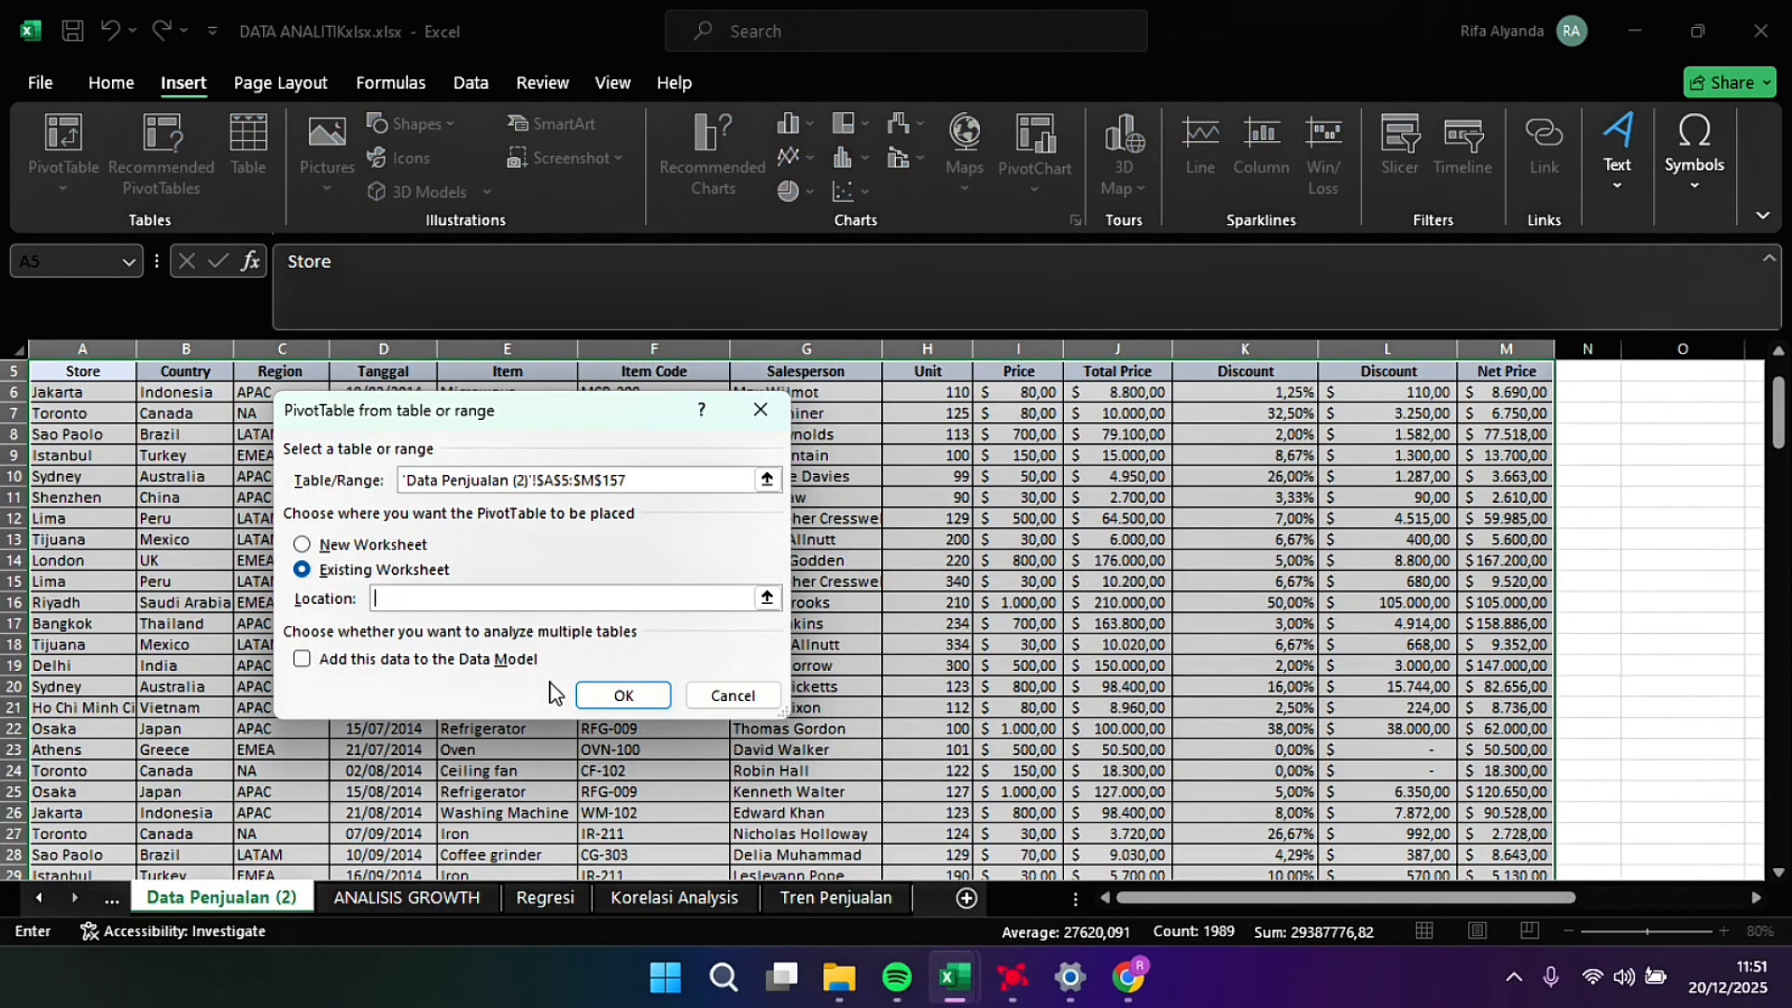
{"action": "left_click", "coordinate": [843, 898]}
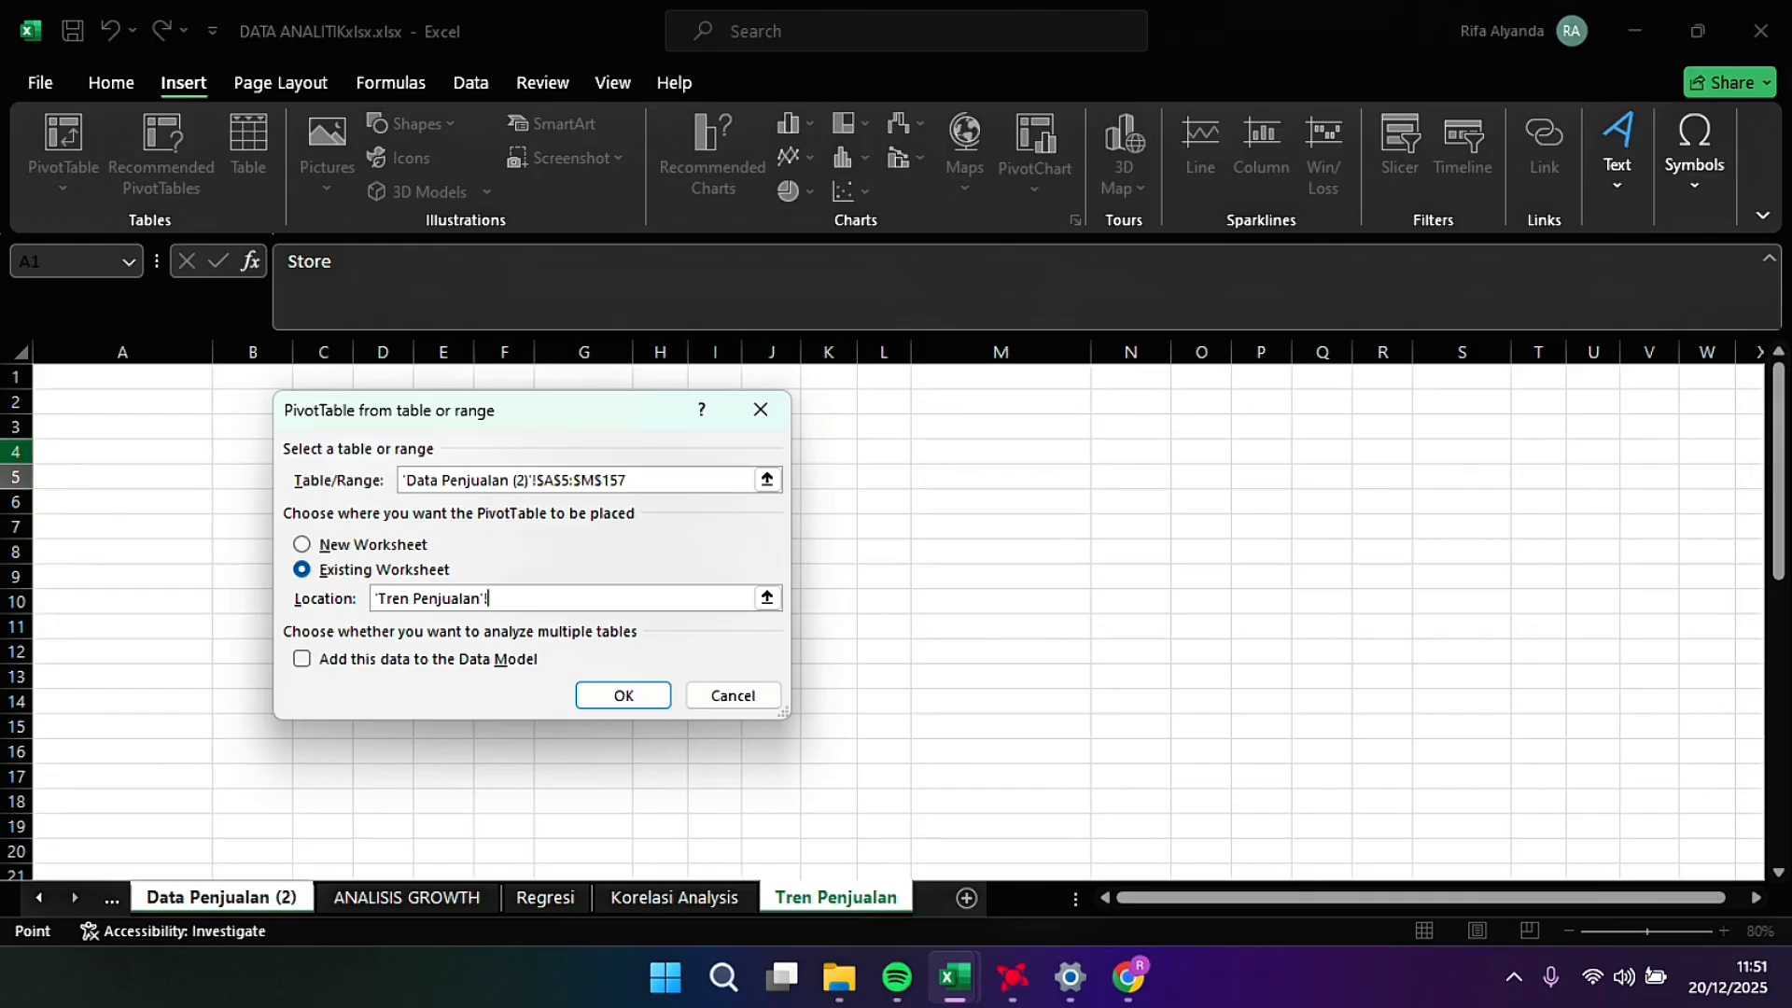
{"action": "left_click", "coordinate": [122, 427]}
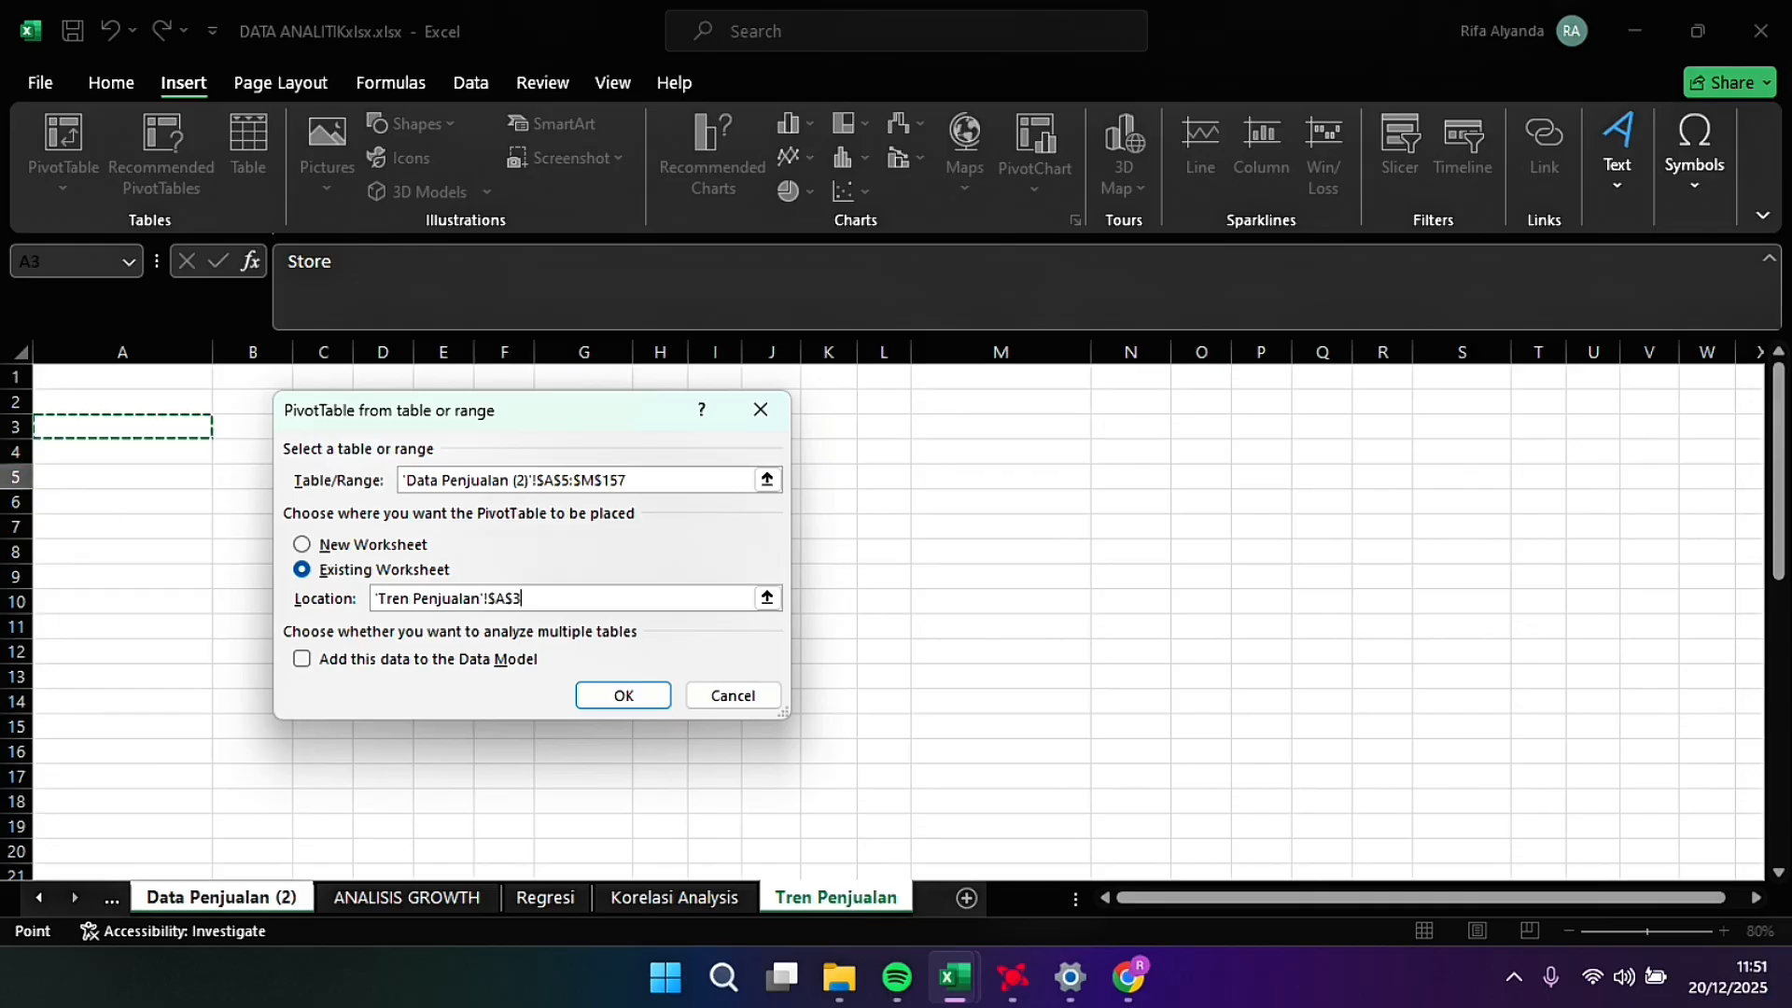
{"action": "left_click", "coordinate": [495, 661]}
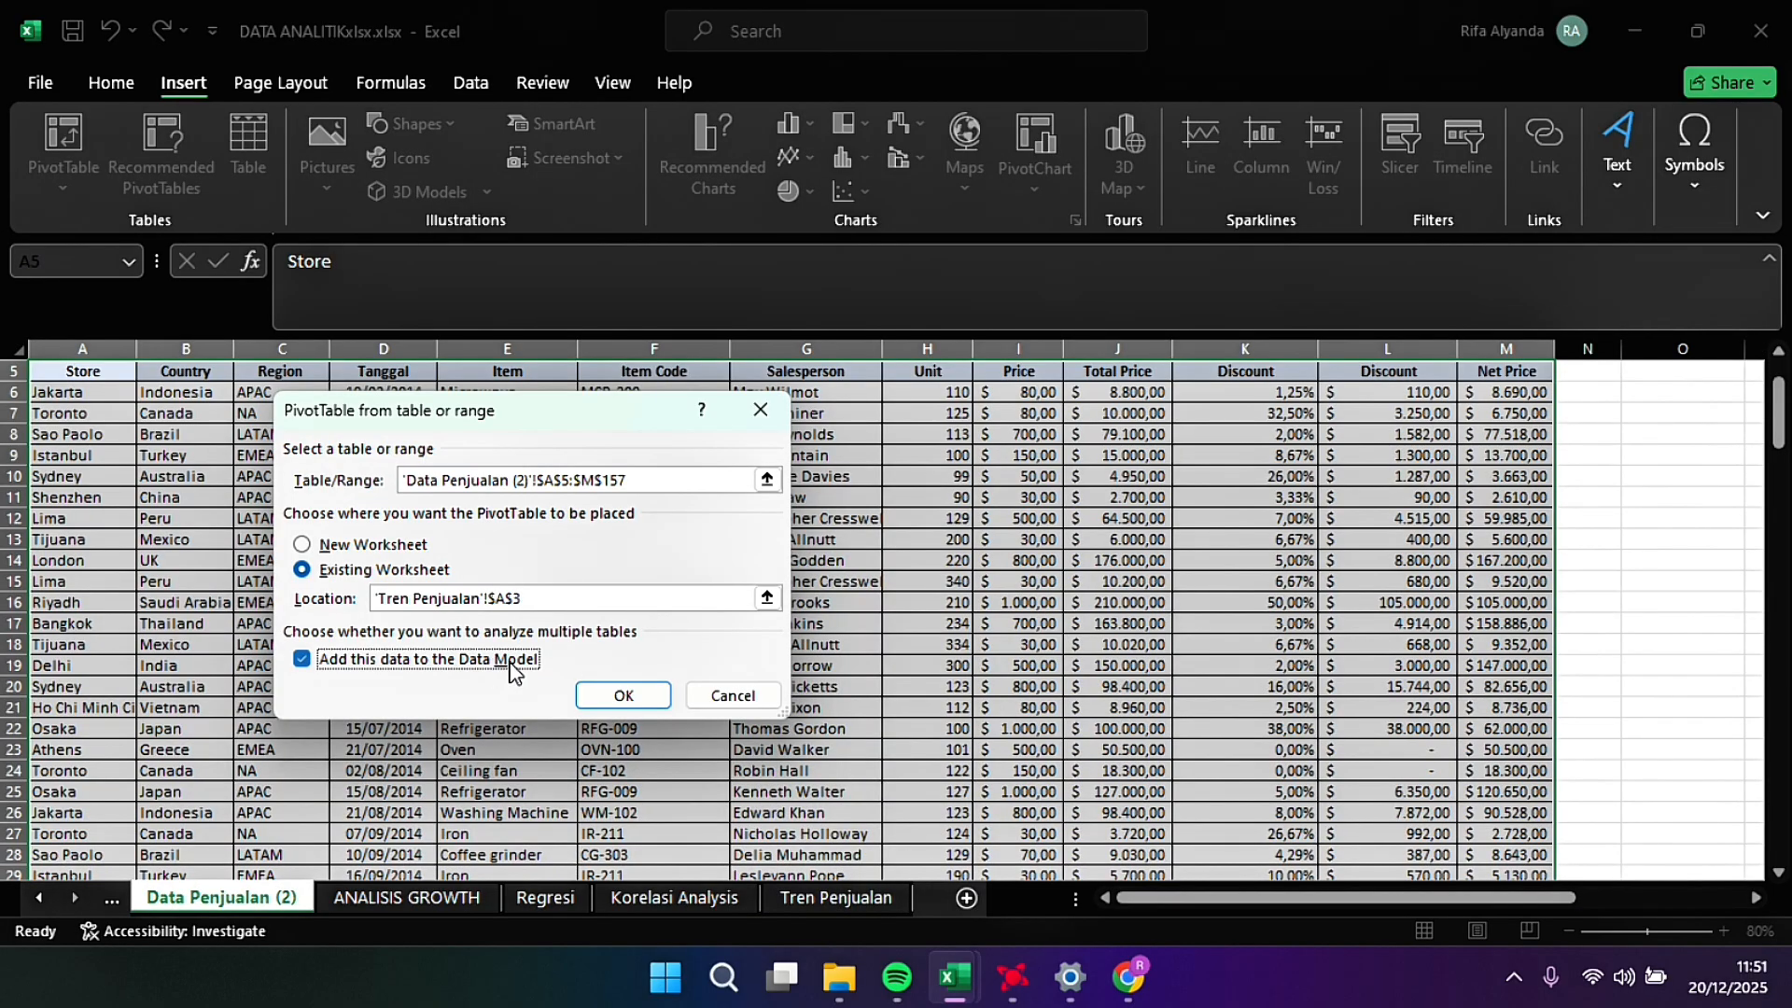
{"action": "left_click", "coordinate": [640, 700]}
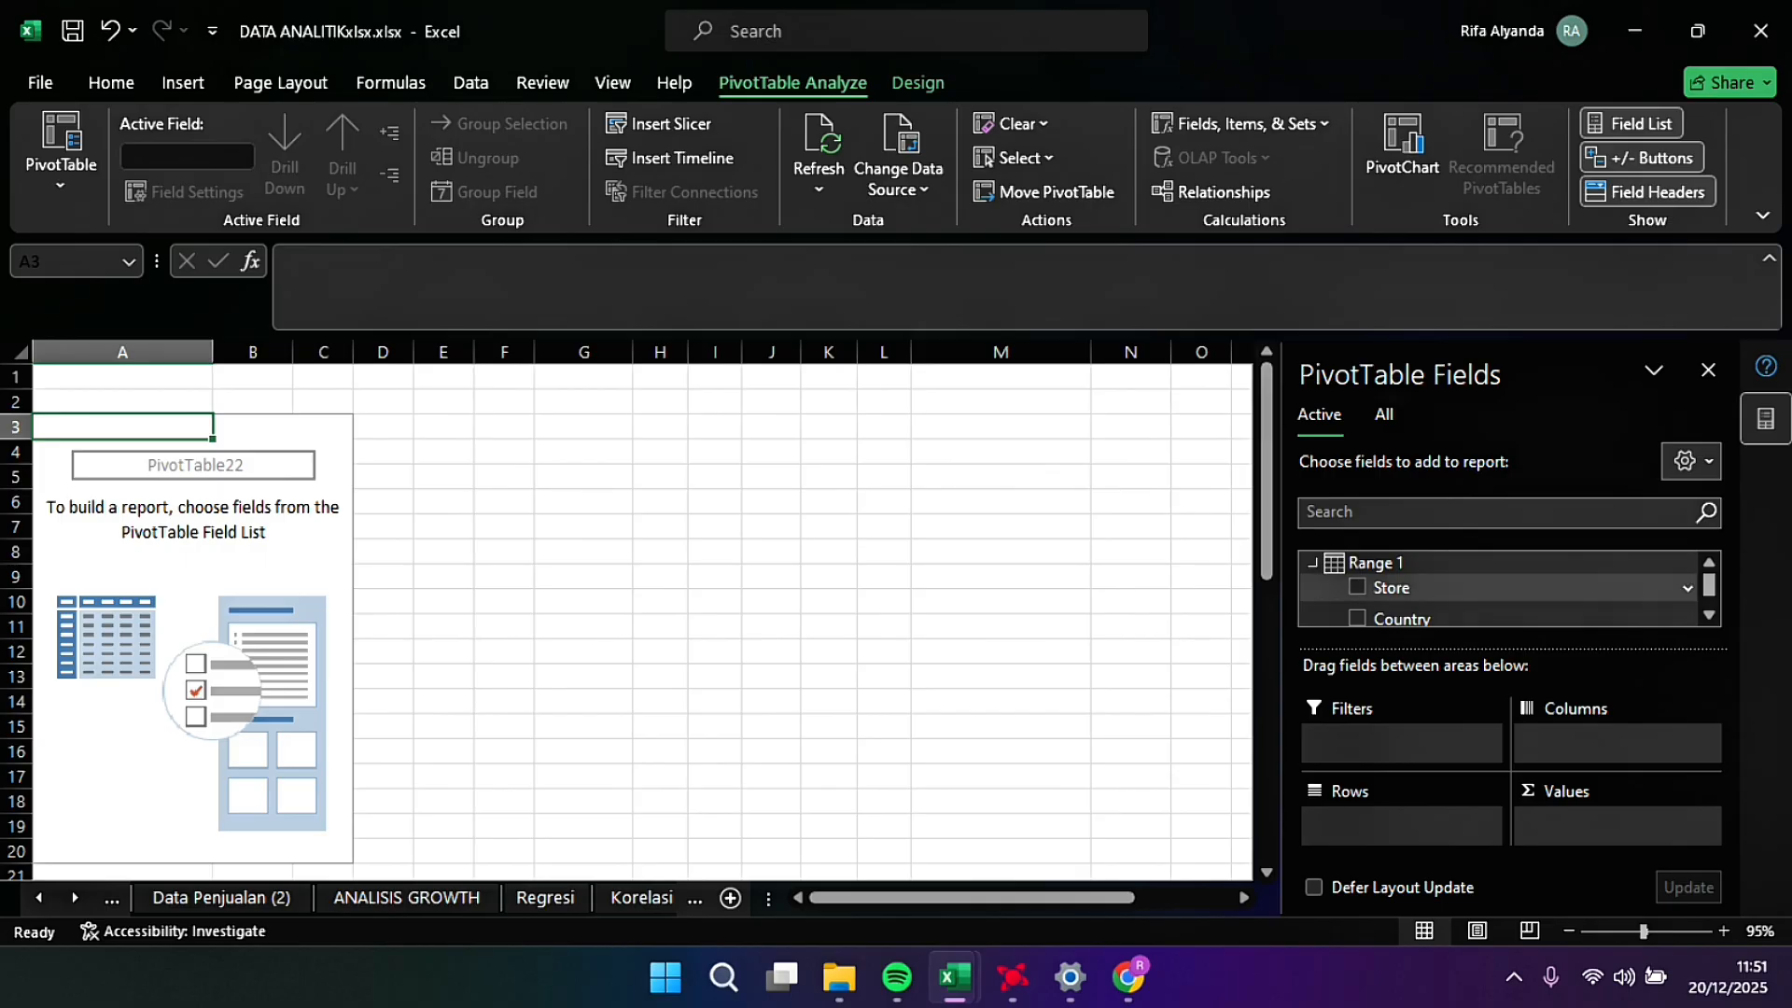
Step: Add the Region field to the PivotTable's rows
{"action": "scroll", "coordinate": [1512, 587], "scroll_direction": "down", "scroll_amount": 2}
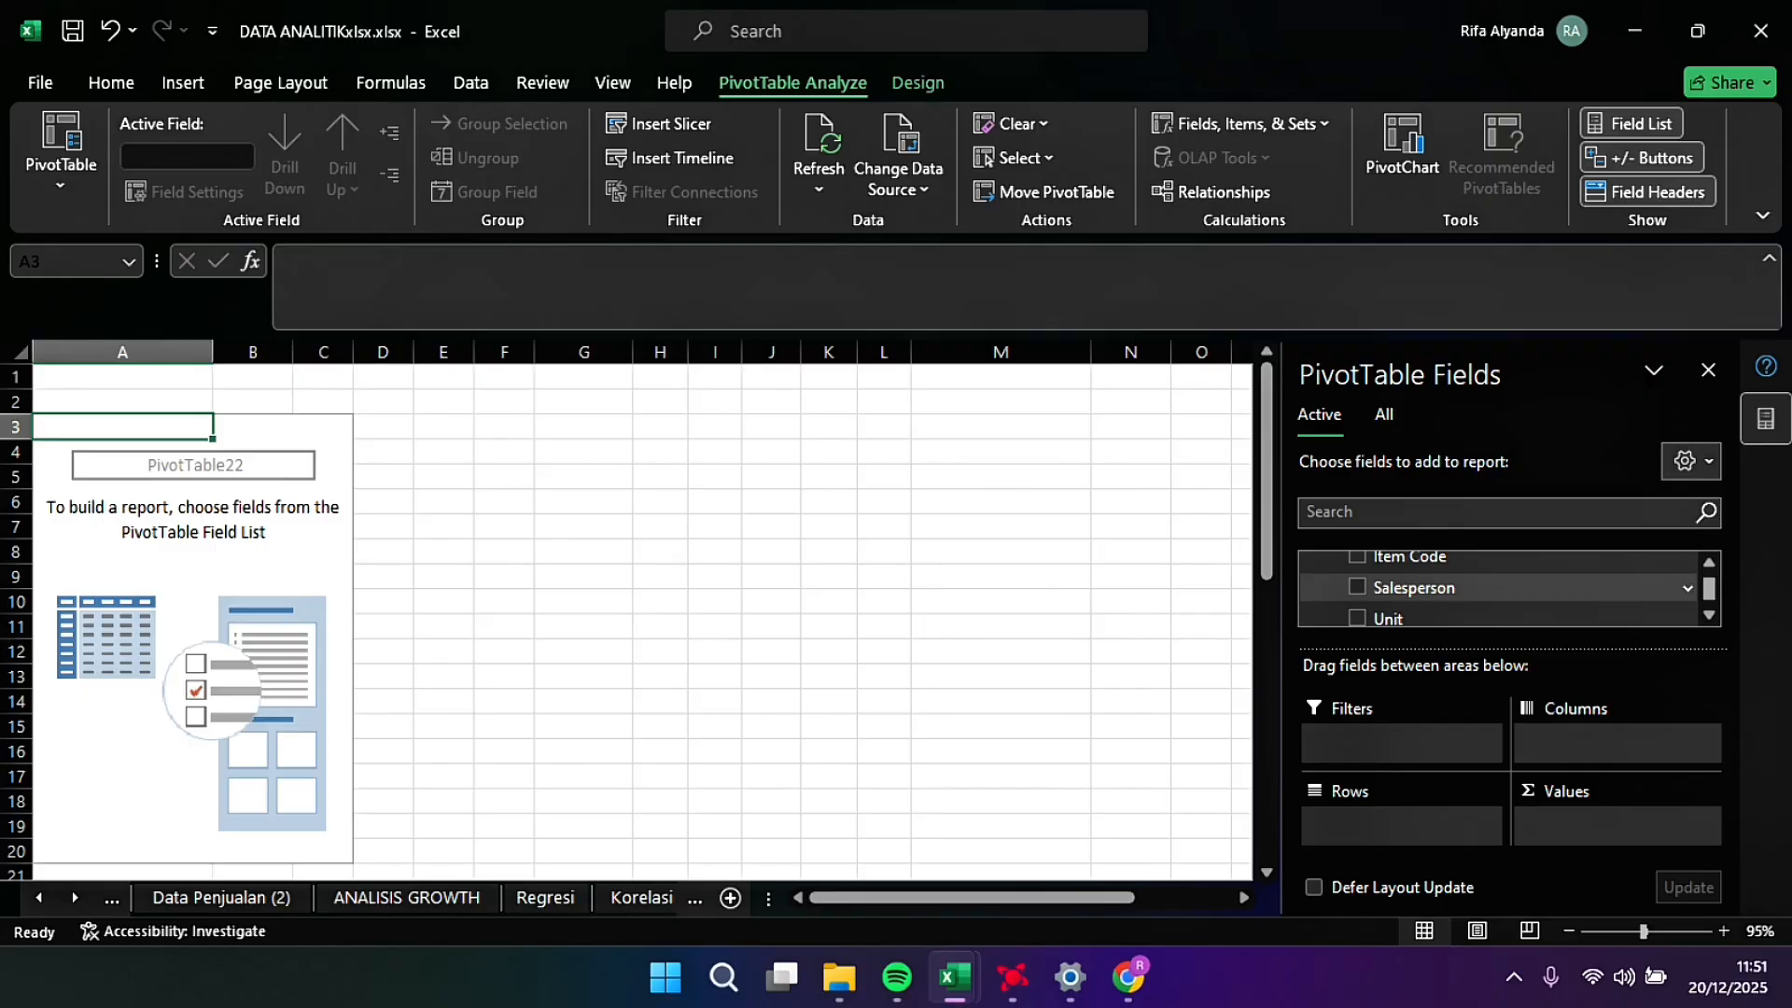
{"action": "scroll", "coordinate": [1512, 587], "scroll_direction": "up", "scroll_amount": 3}
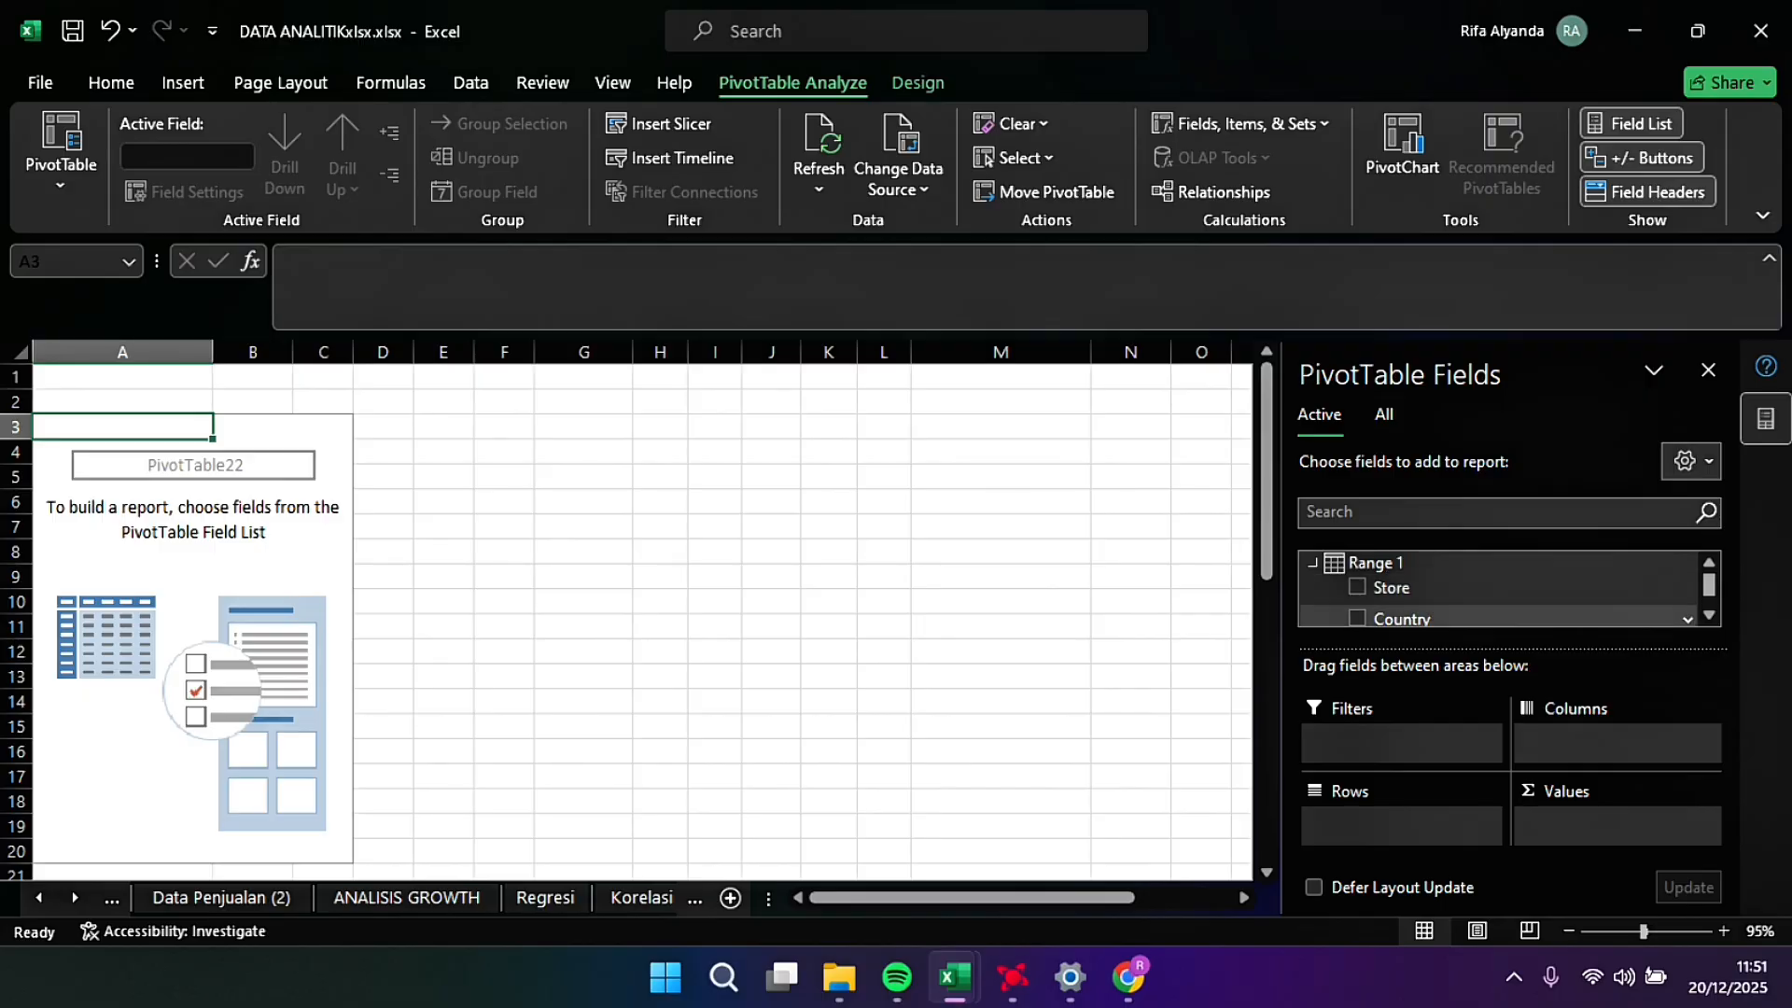
{"action": "scroll", "coordinate": [1512, 616], "scroll_direction": "down", "scroll_amount": 1}
{"action": "left_click", "coordinate": [1358, 587]}
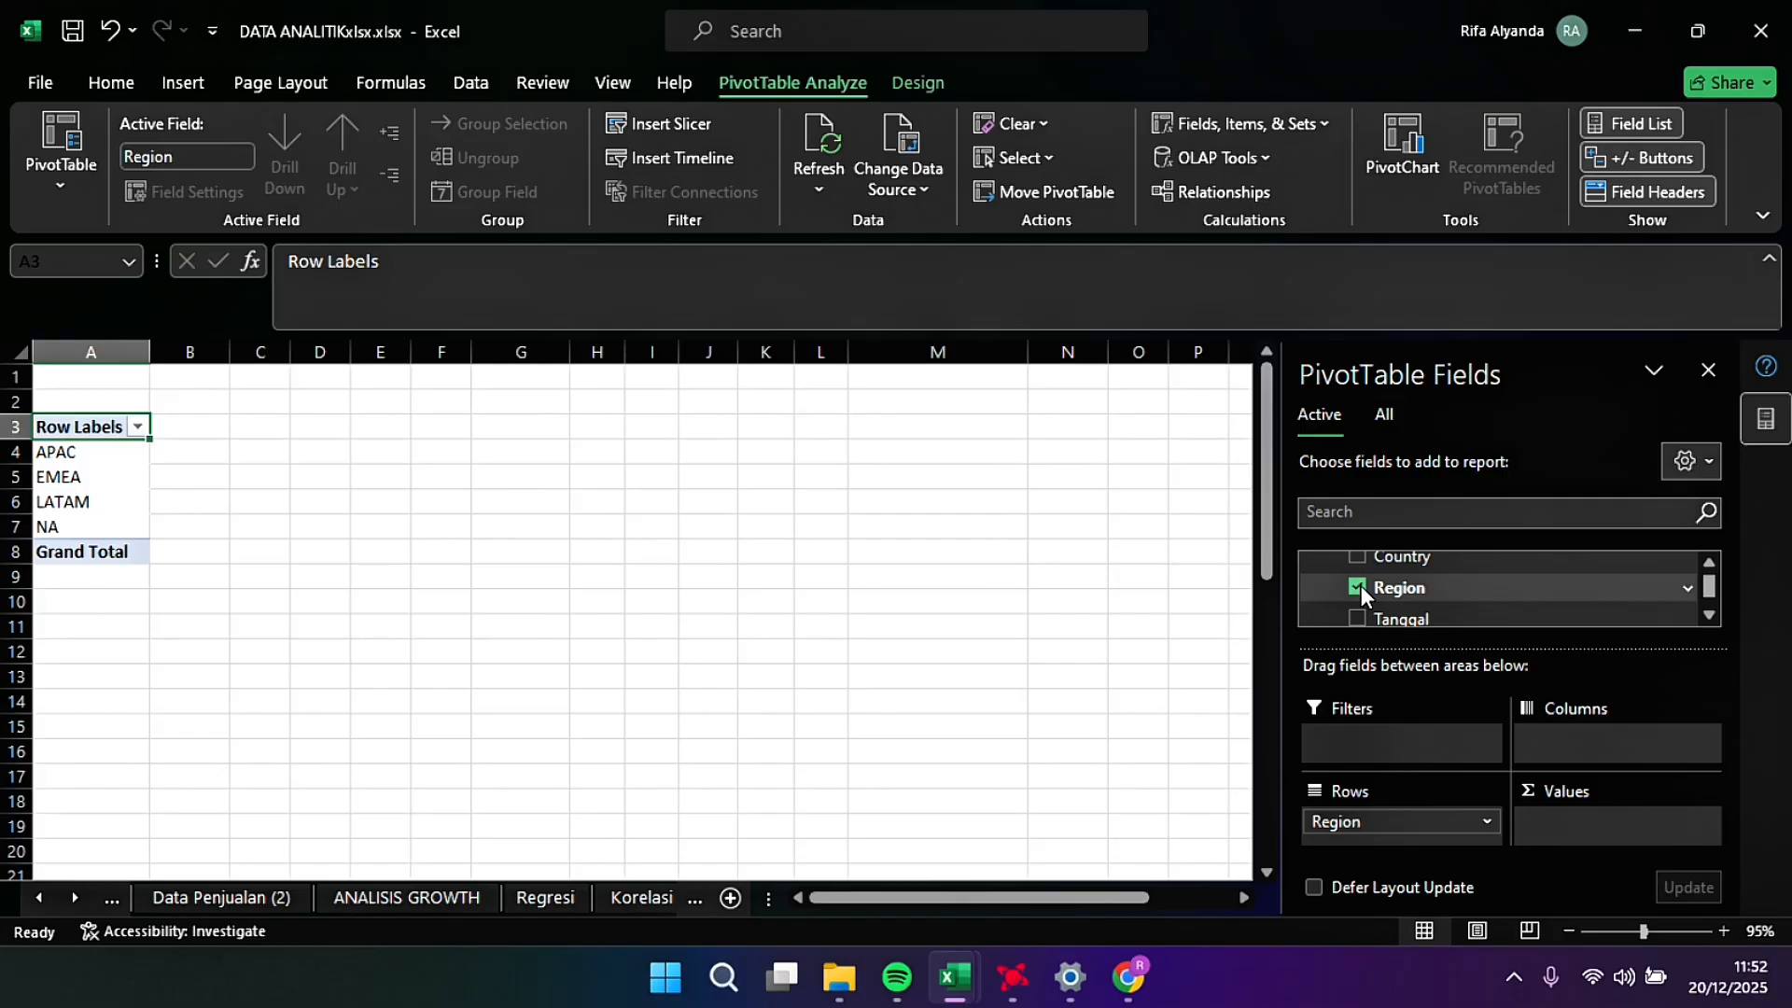
Step: Add the Tanggal date field to the PivotTable's columns, grouped by year
{"action": "scroll", "coordinate": [1361, 585], "scroll_direction": "down", "scroll_amount": 2}
{"action": "scroll", "coordinate": [1361, 585], "scroll_direction": "up", "scroll_amount": 1}
{"action": "left_click", "coordinate": [1358, 559]}
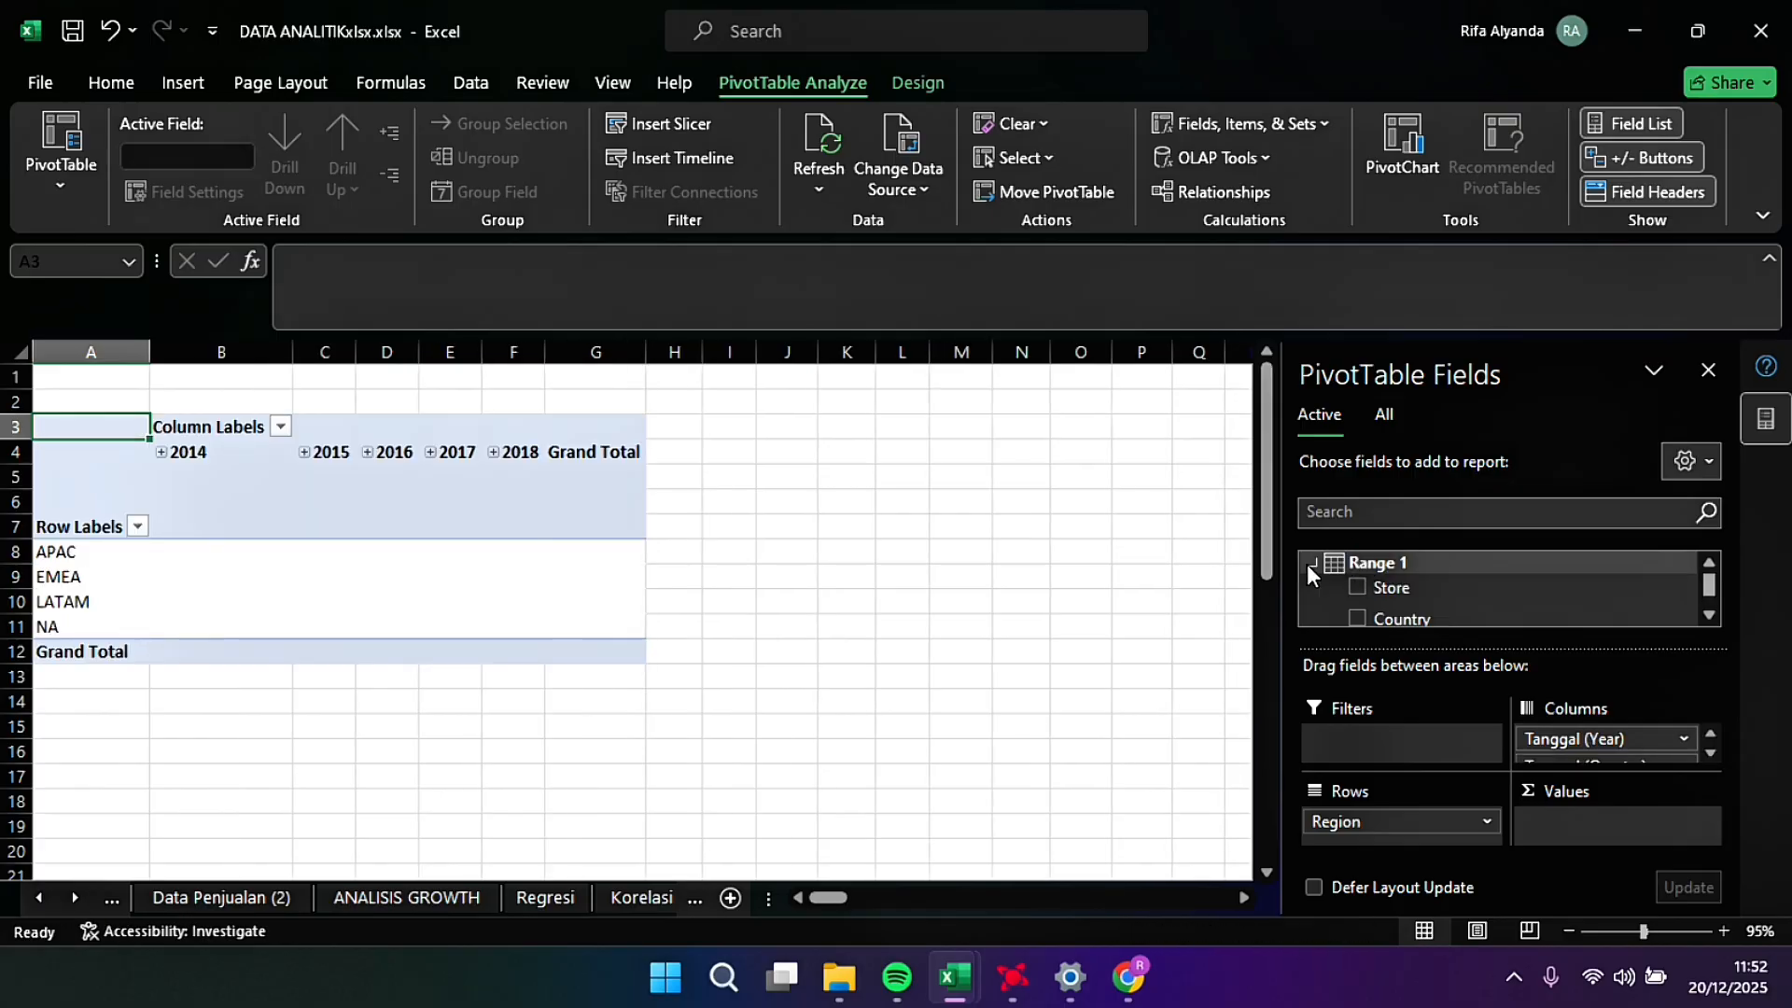
Step: Add the Item field under Region in the PivotTable's rows and sum the Unit field as its values
{"action": "scroll", "coordinate": [1335, 583], "scroll_direction": "down", "scroll_amount": 3}
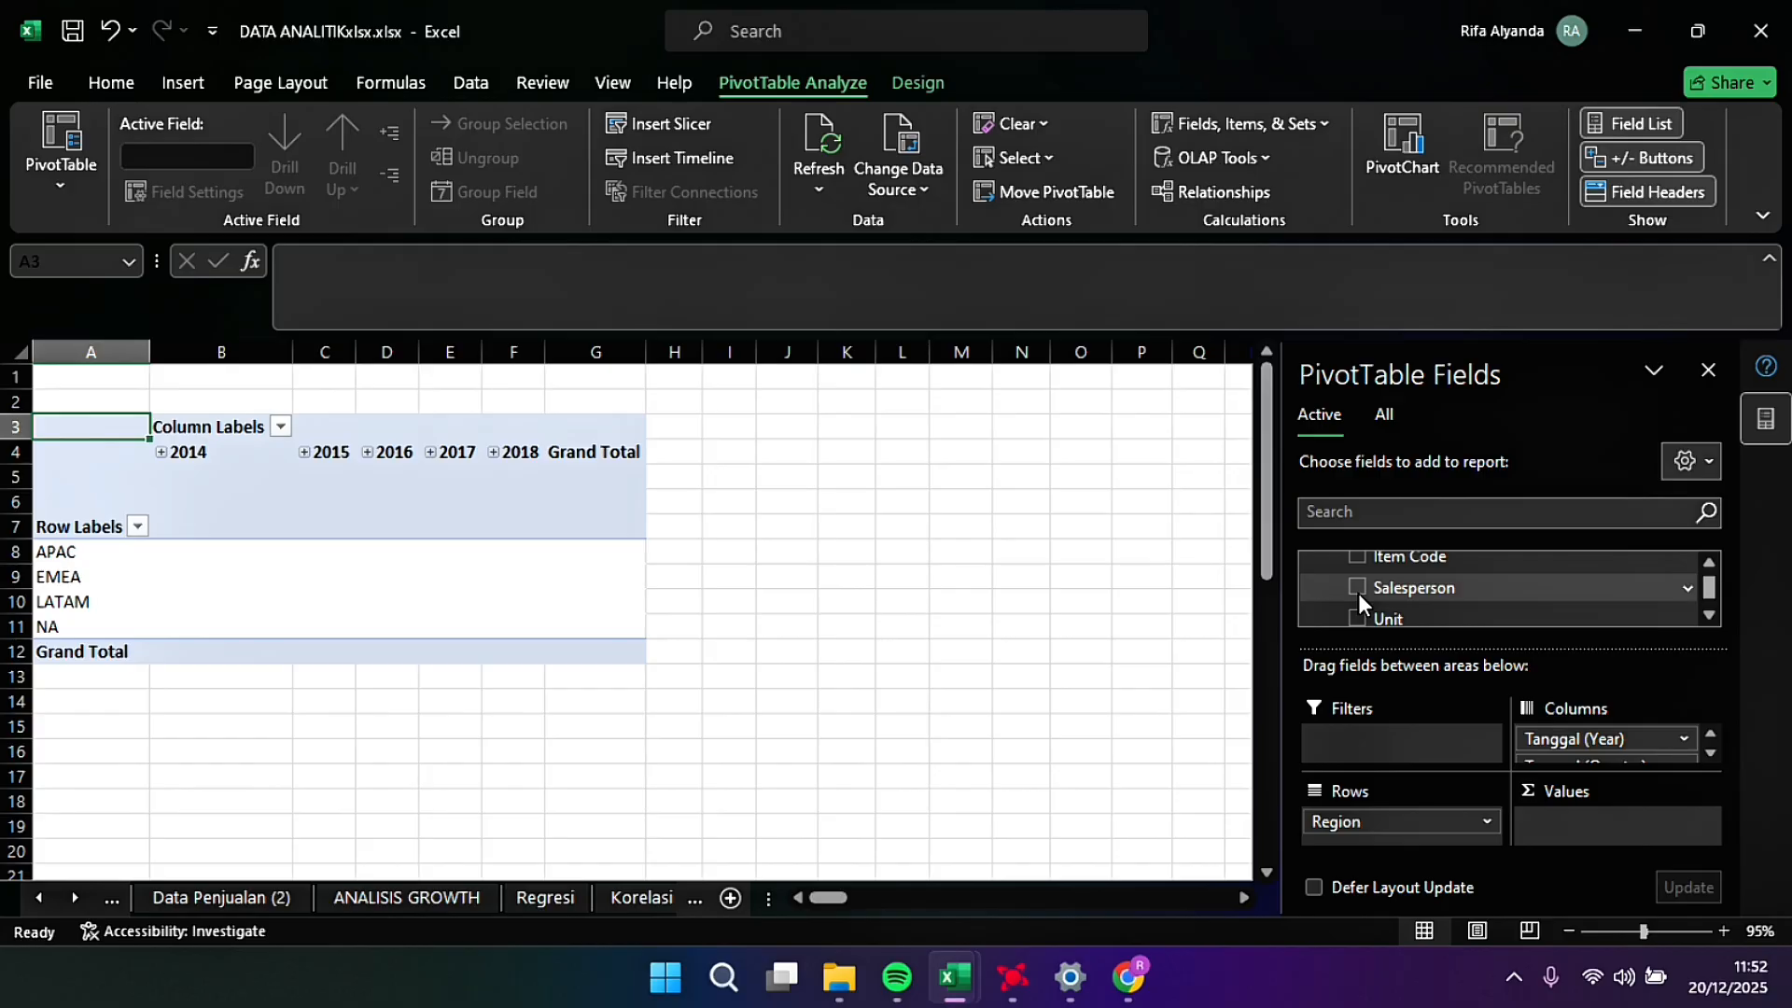
{"action": "scroll", "coordinate": [1358, 591], "scroll_direction": "down", "scroll_amount": 2}
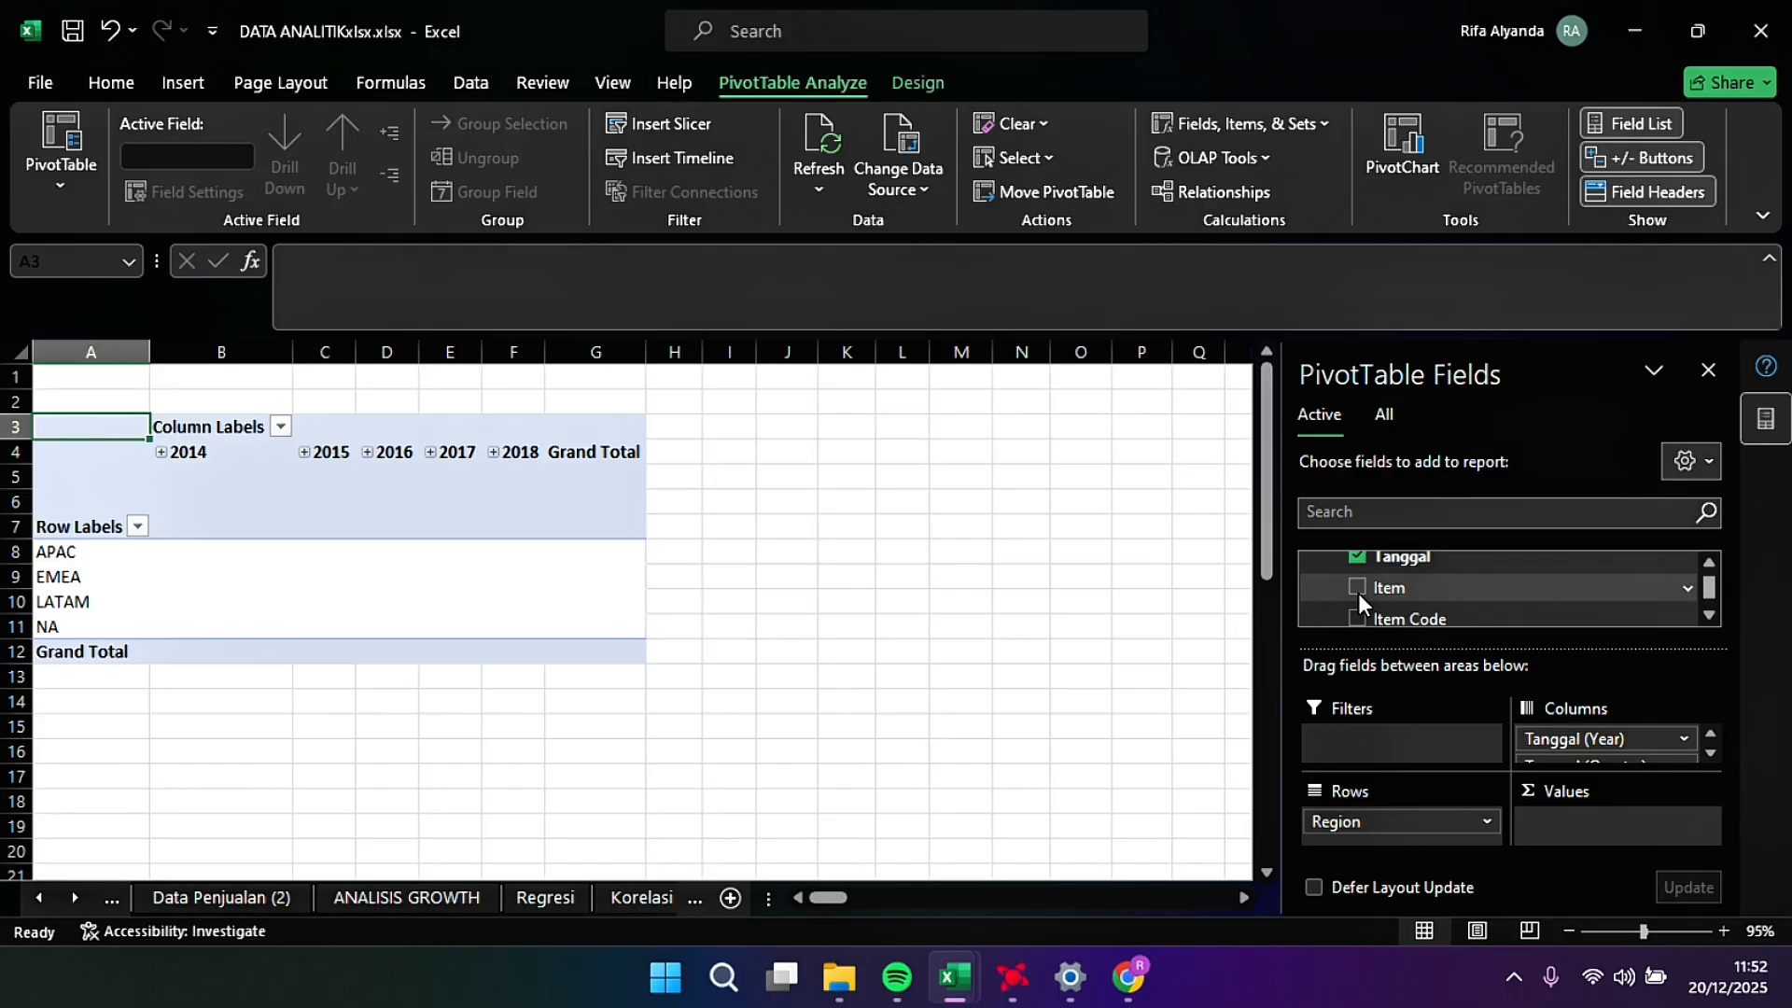
{"action": "left_click", "coordinate": [1358, 590]}
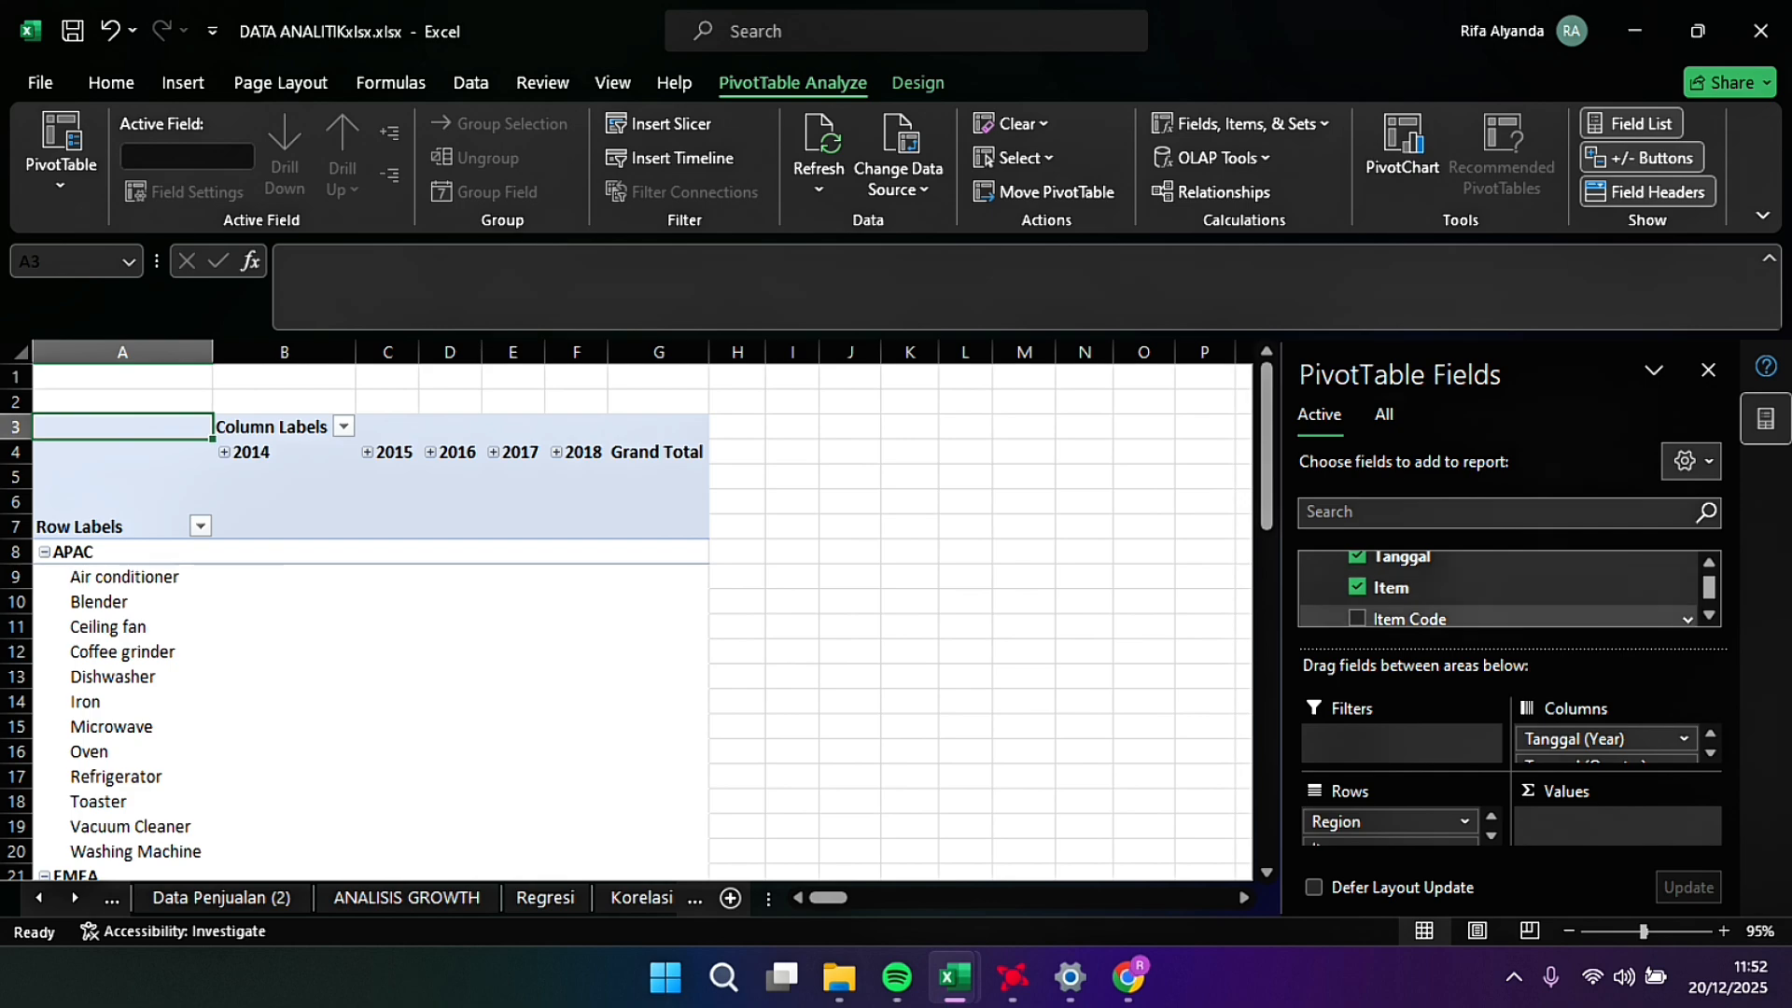
{"action": "left_click", "coordinate": [1711, 616]}
{"action": "left_click", "coordinate": [1712, 616]}
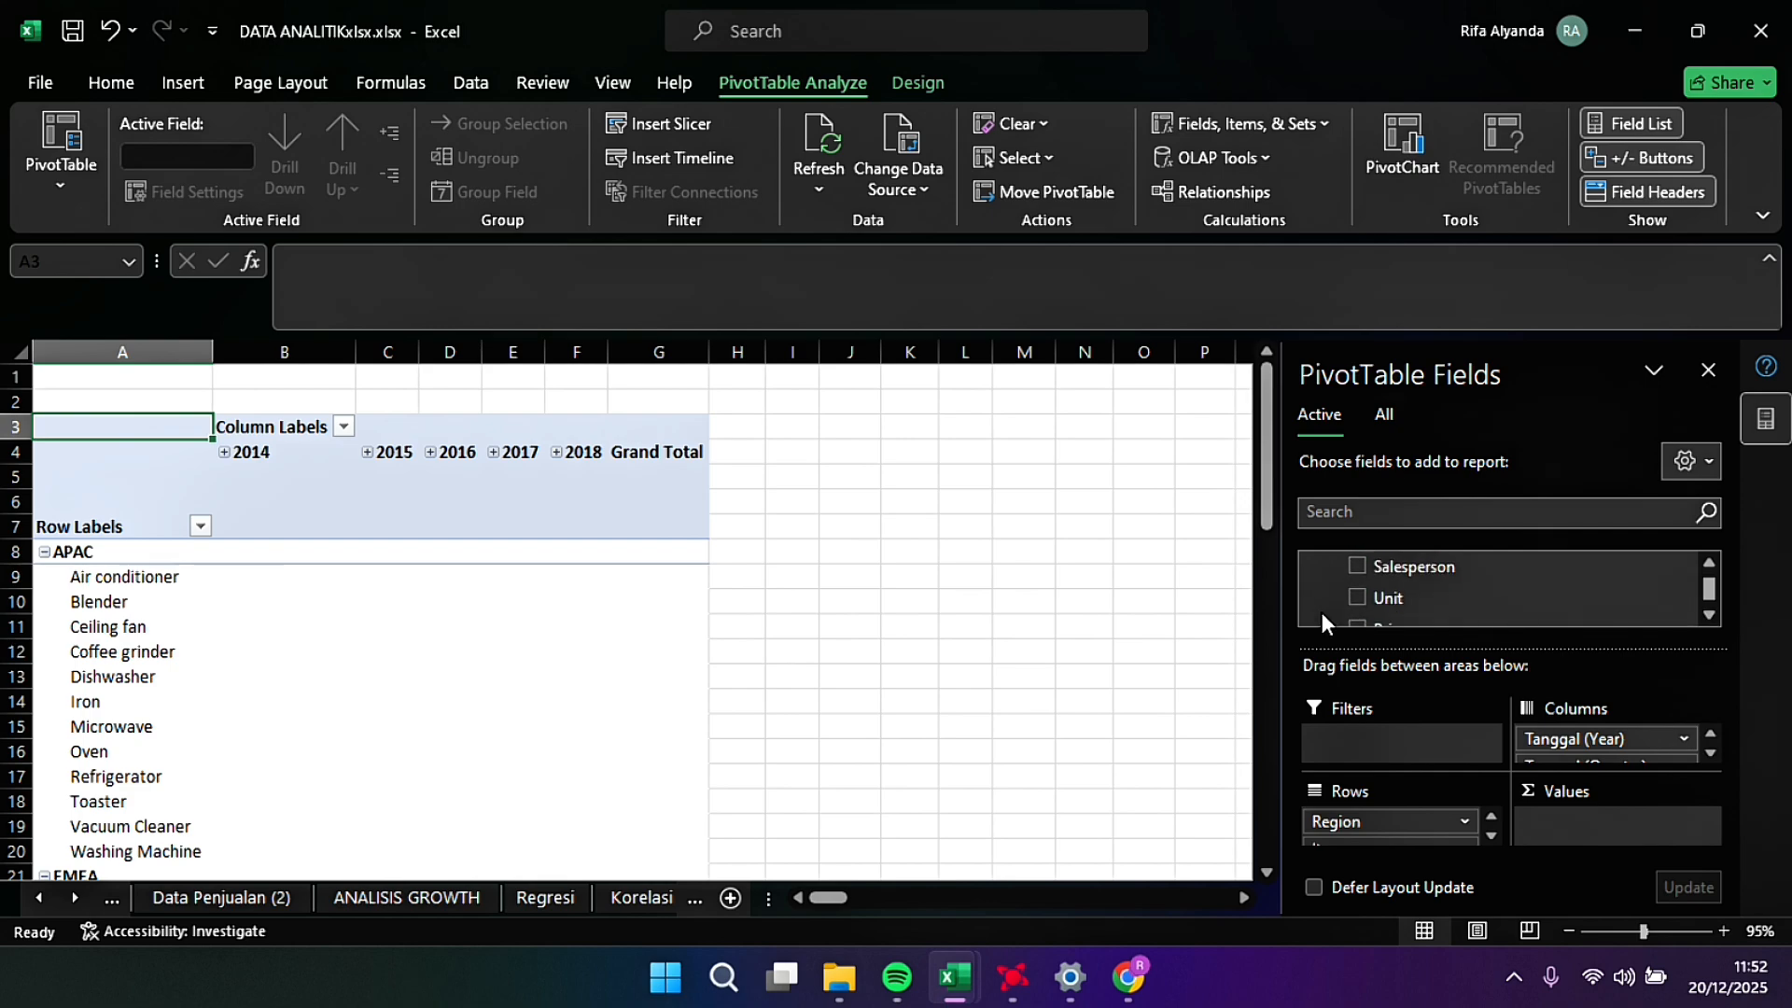
{"action": "left_click", "coordinate": [1358, 597]}
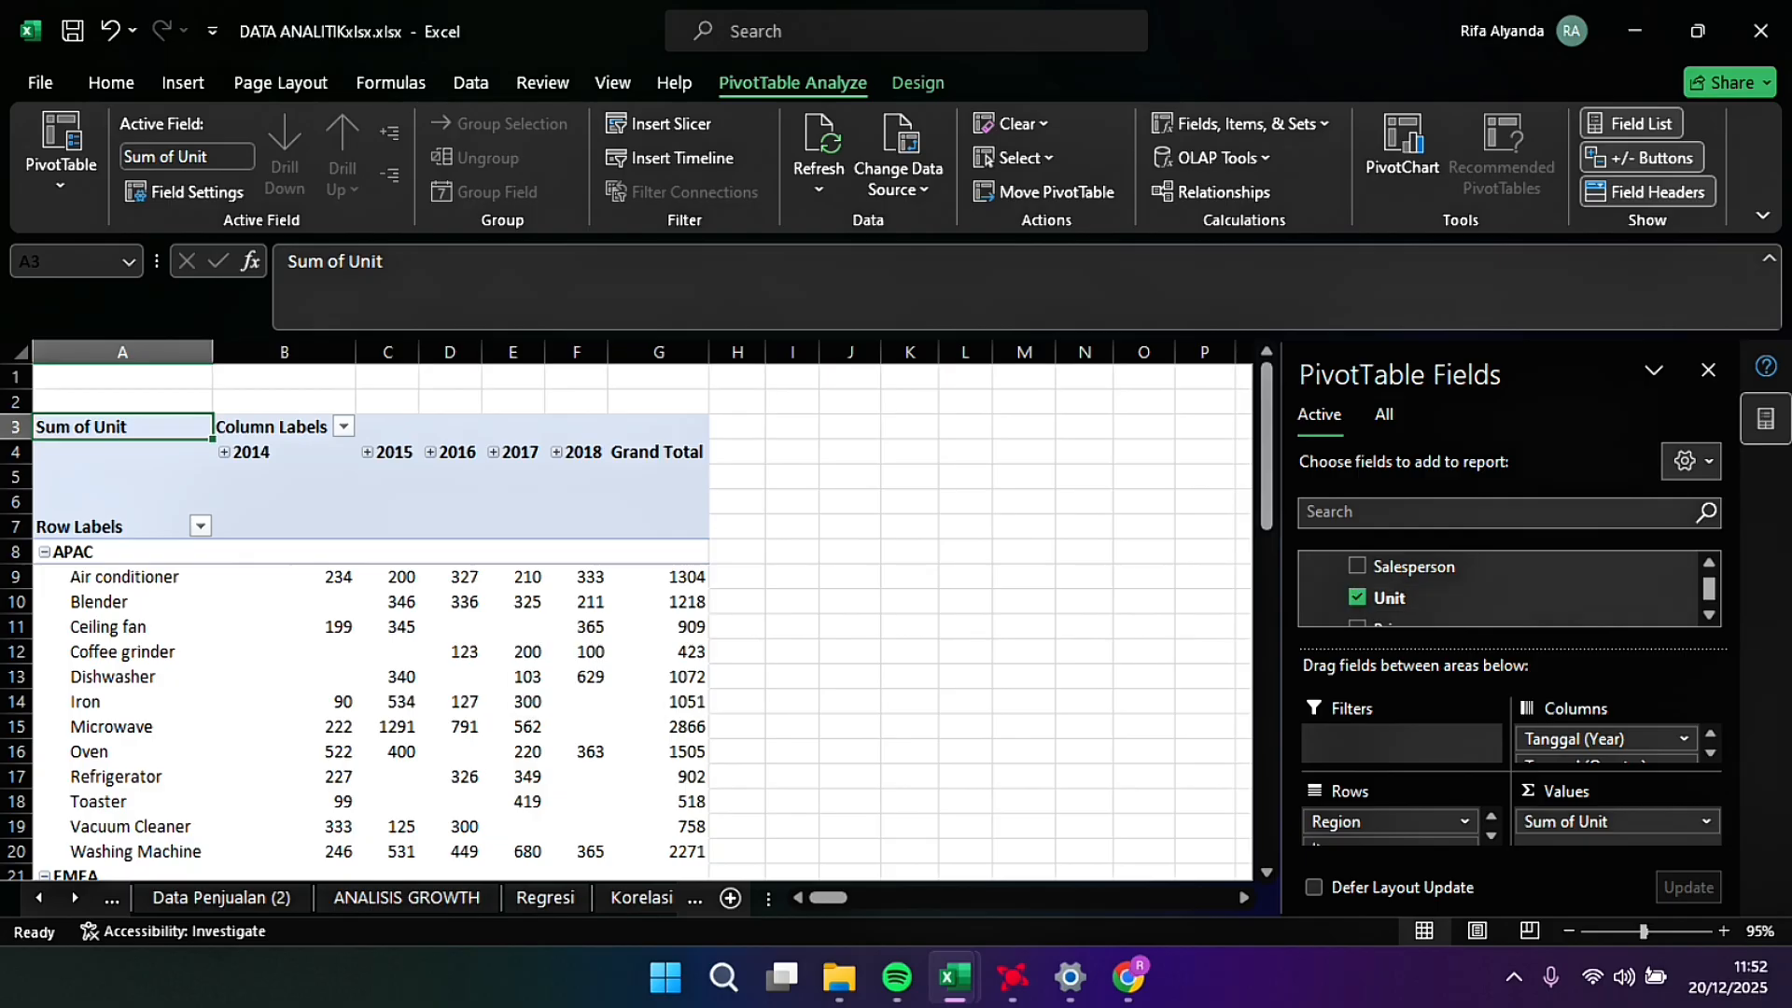
Step: Filter the PivotTable's row labels to show only the APAC region
{"action": "left_click", "coordinate": [196, 528]}
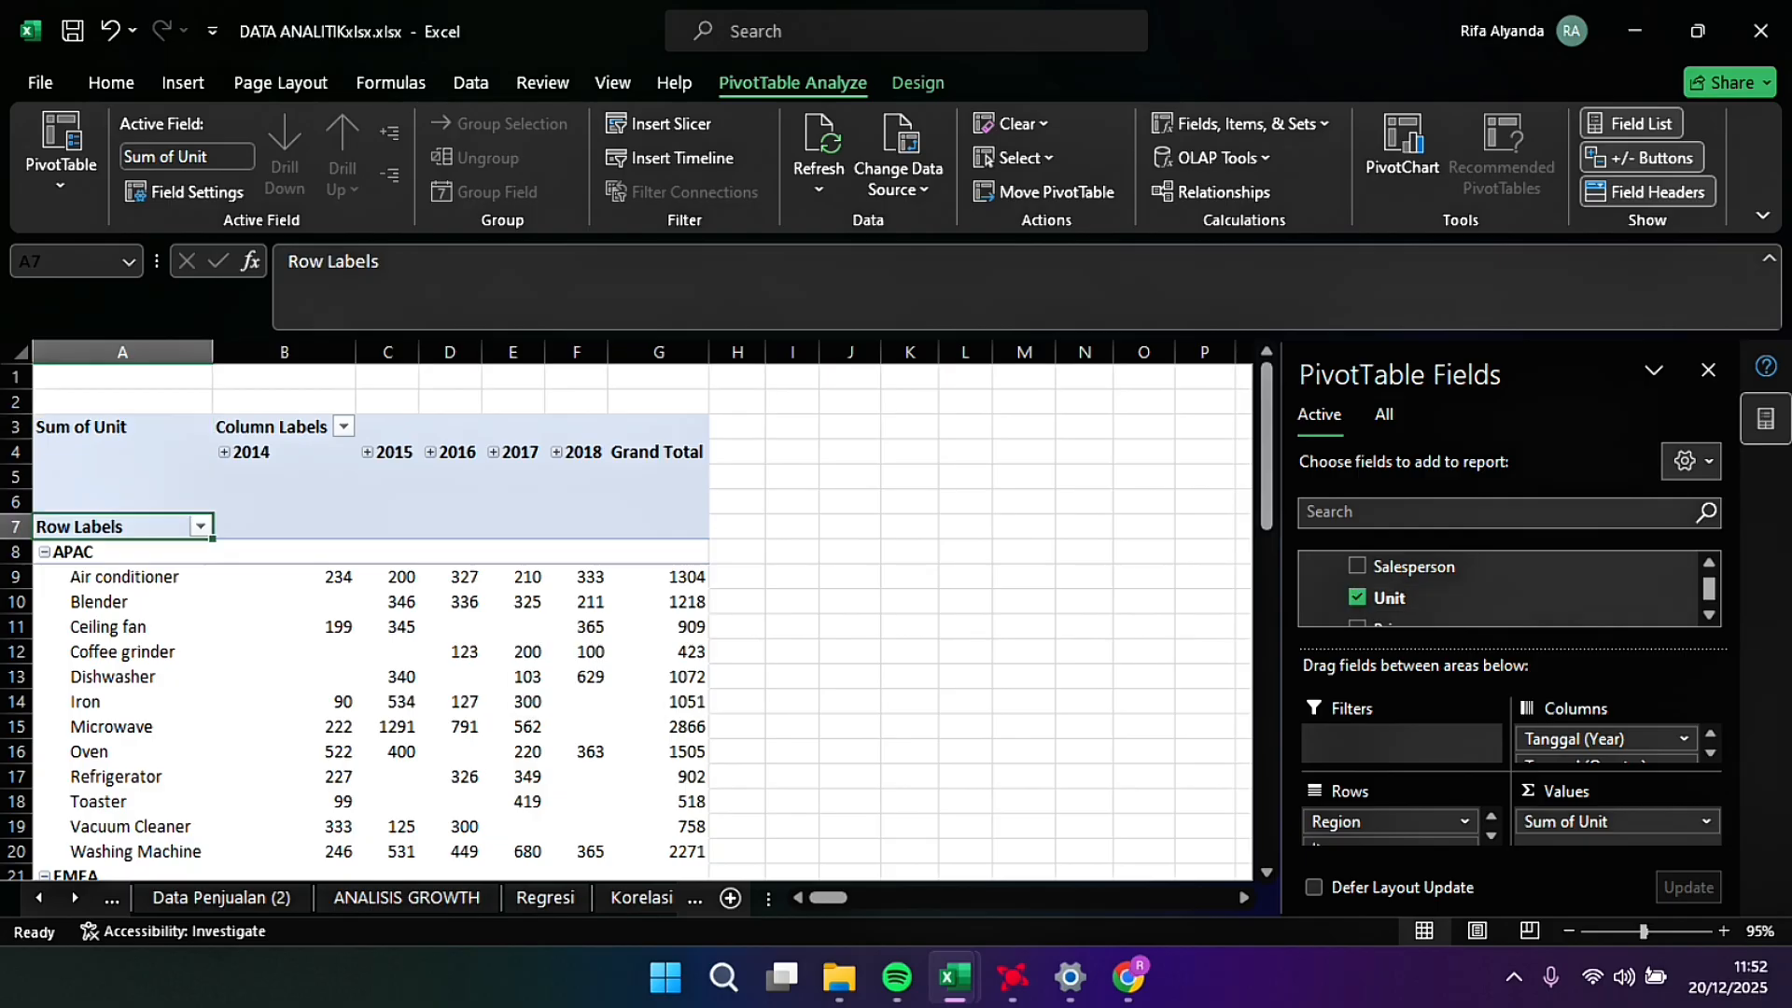
{"action": "left_click", "coordinate": [200, 528]}
{"action": "left_click", "coordinate": [313, 667]}
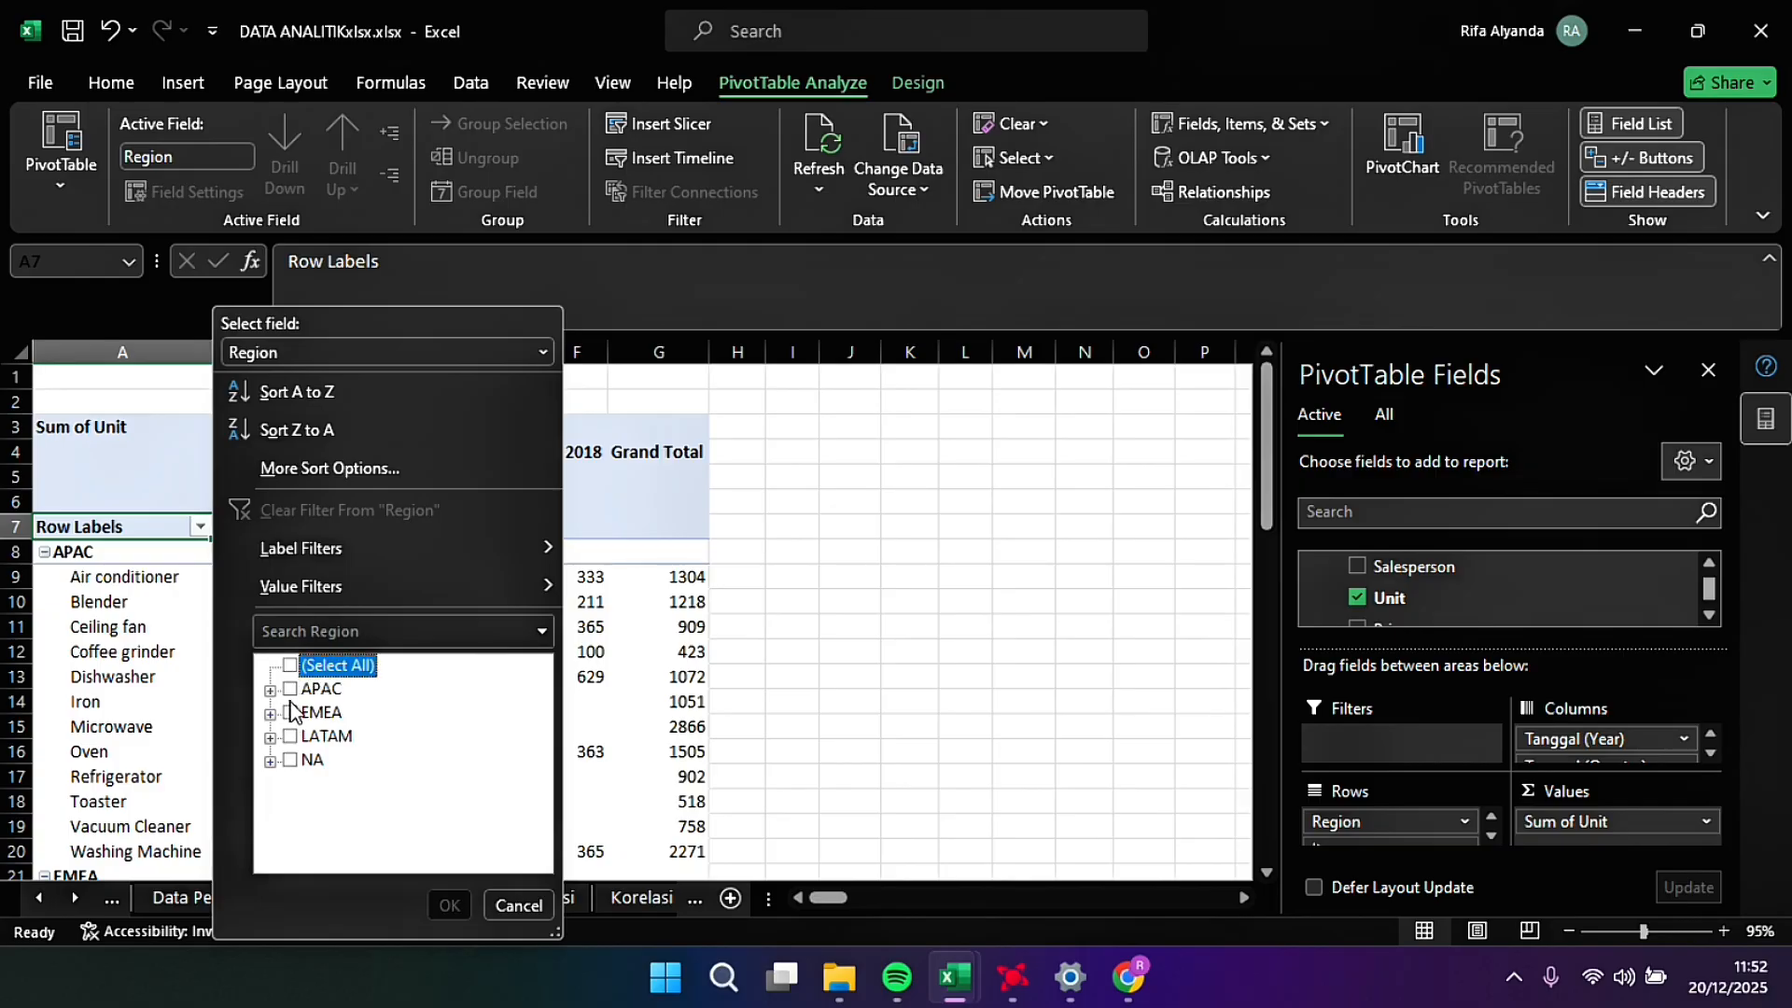
{"action": "left_click", "coordinate": [291, 693]}
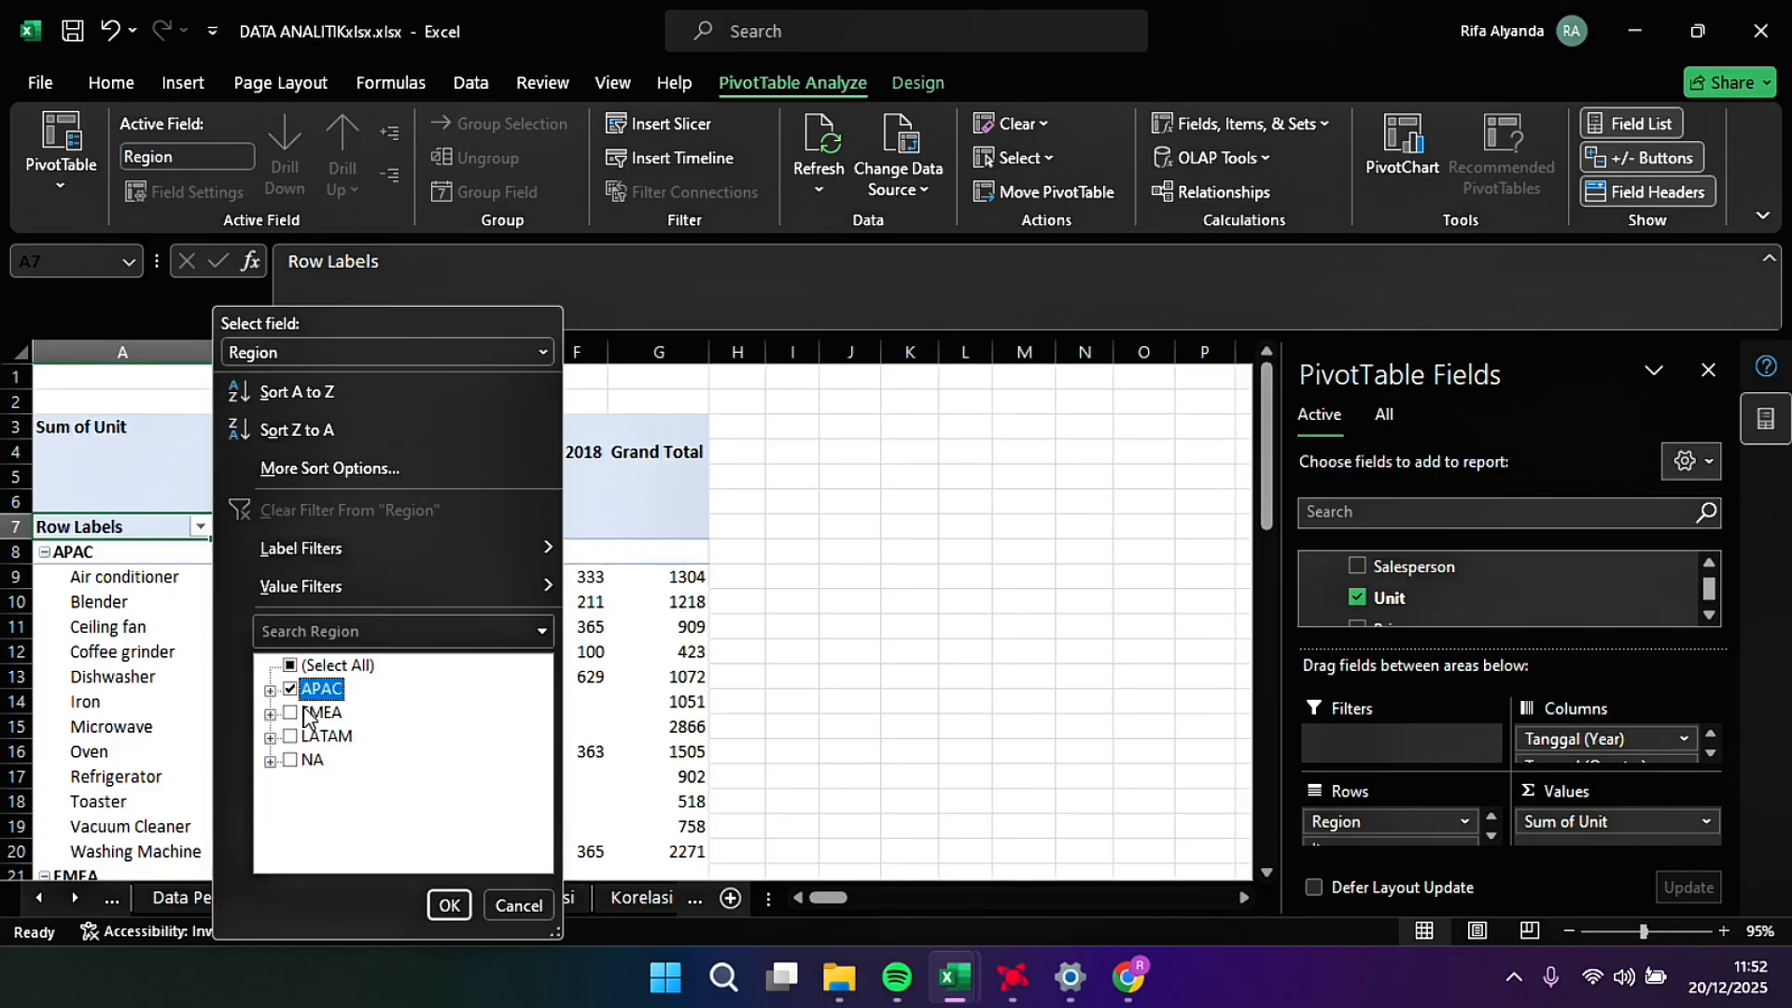
{"action": "left_click", "coordinate": [450, 905]}
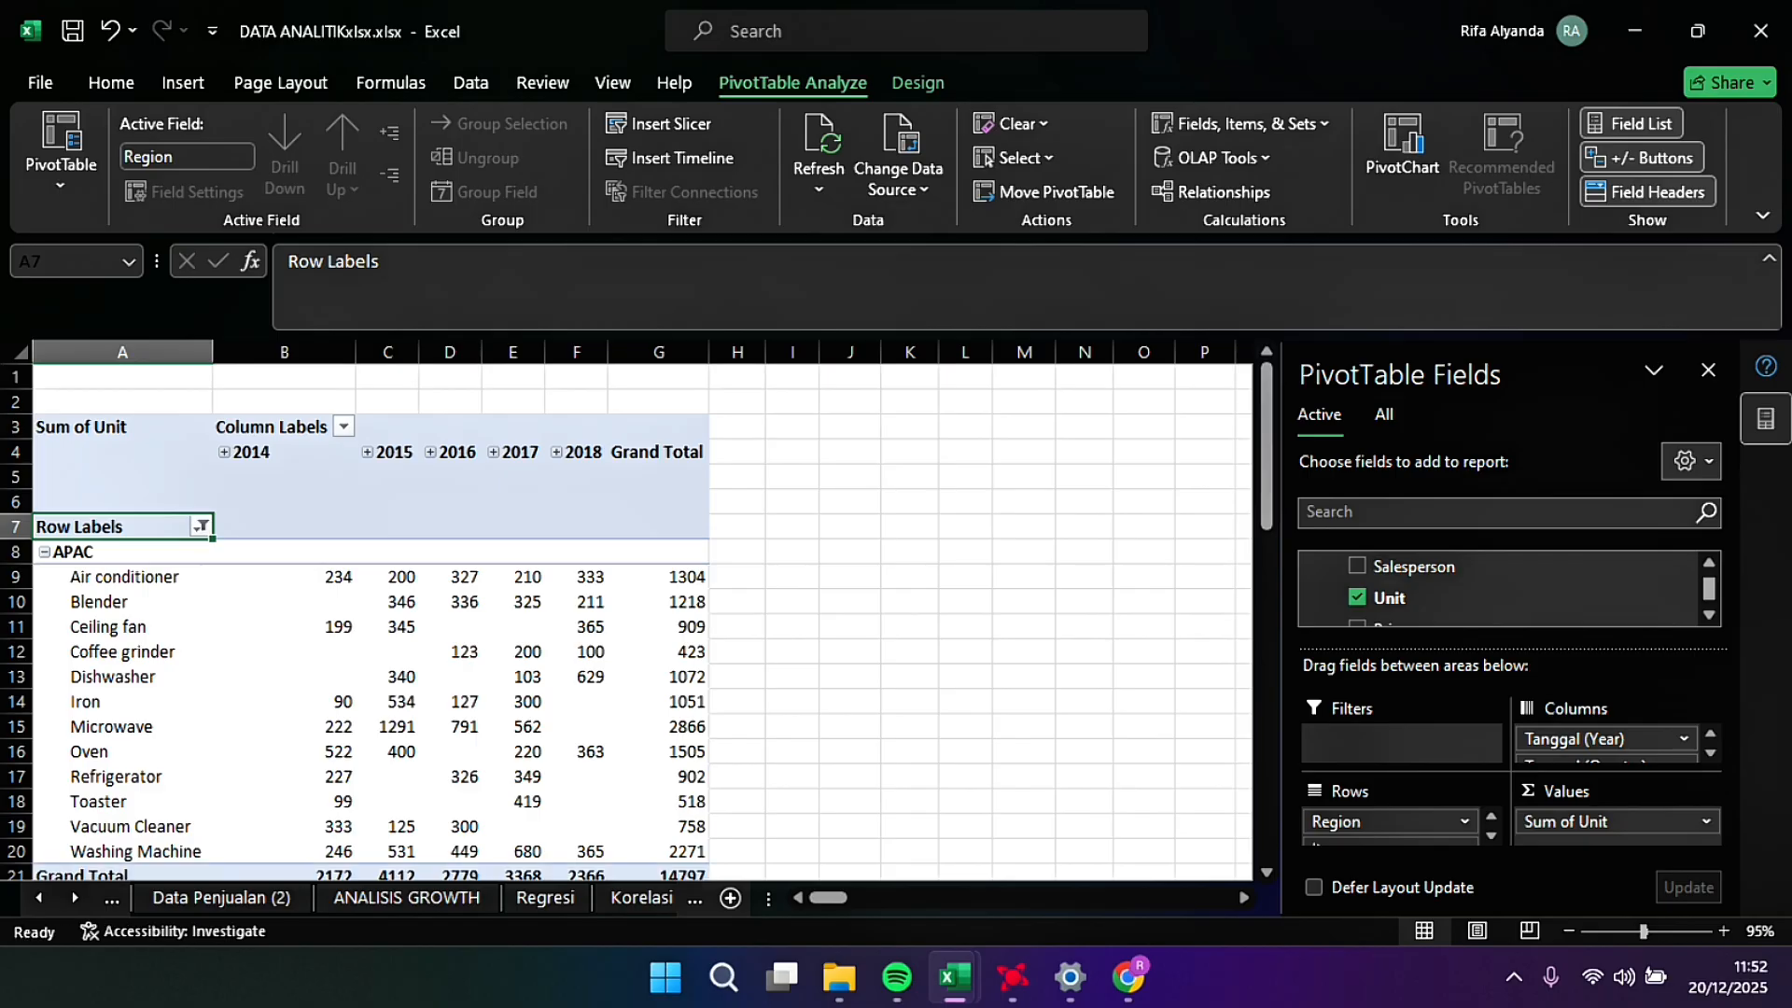
Step: Rename the PivotTable's column labels header in cell B3 to Year
{"action": "left_click", "coordinate": [241, 422]}
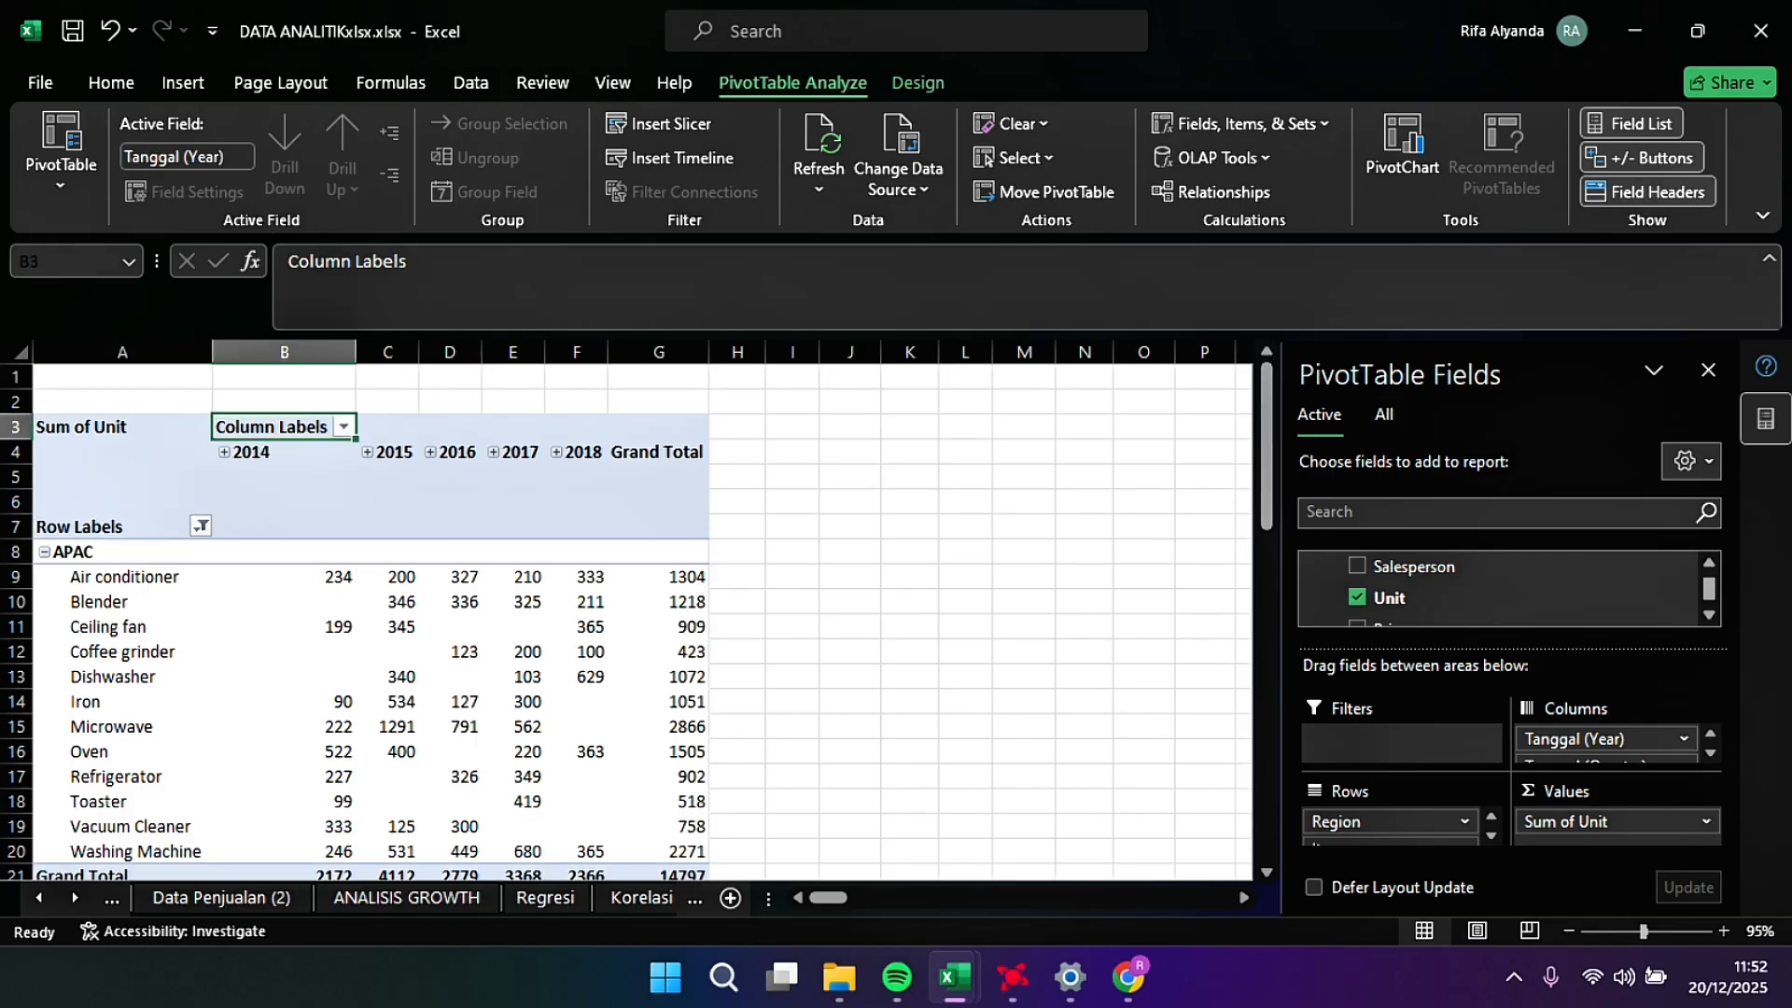
{"action": "double_click", "coordinate": [240, 422]}
{"action": "key", "text": "ctrl+a"}
{"action": "key", "text": "BackSpace"}
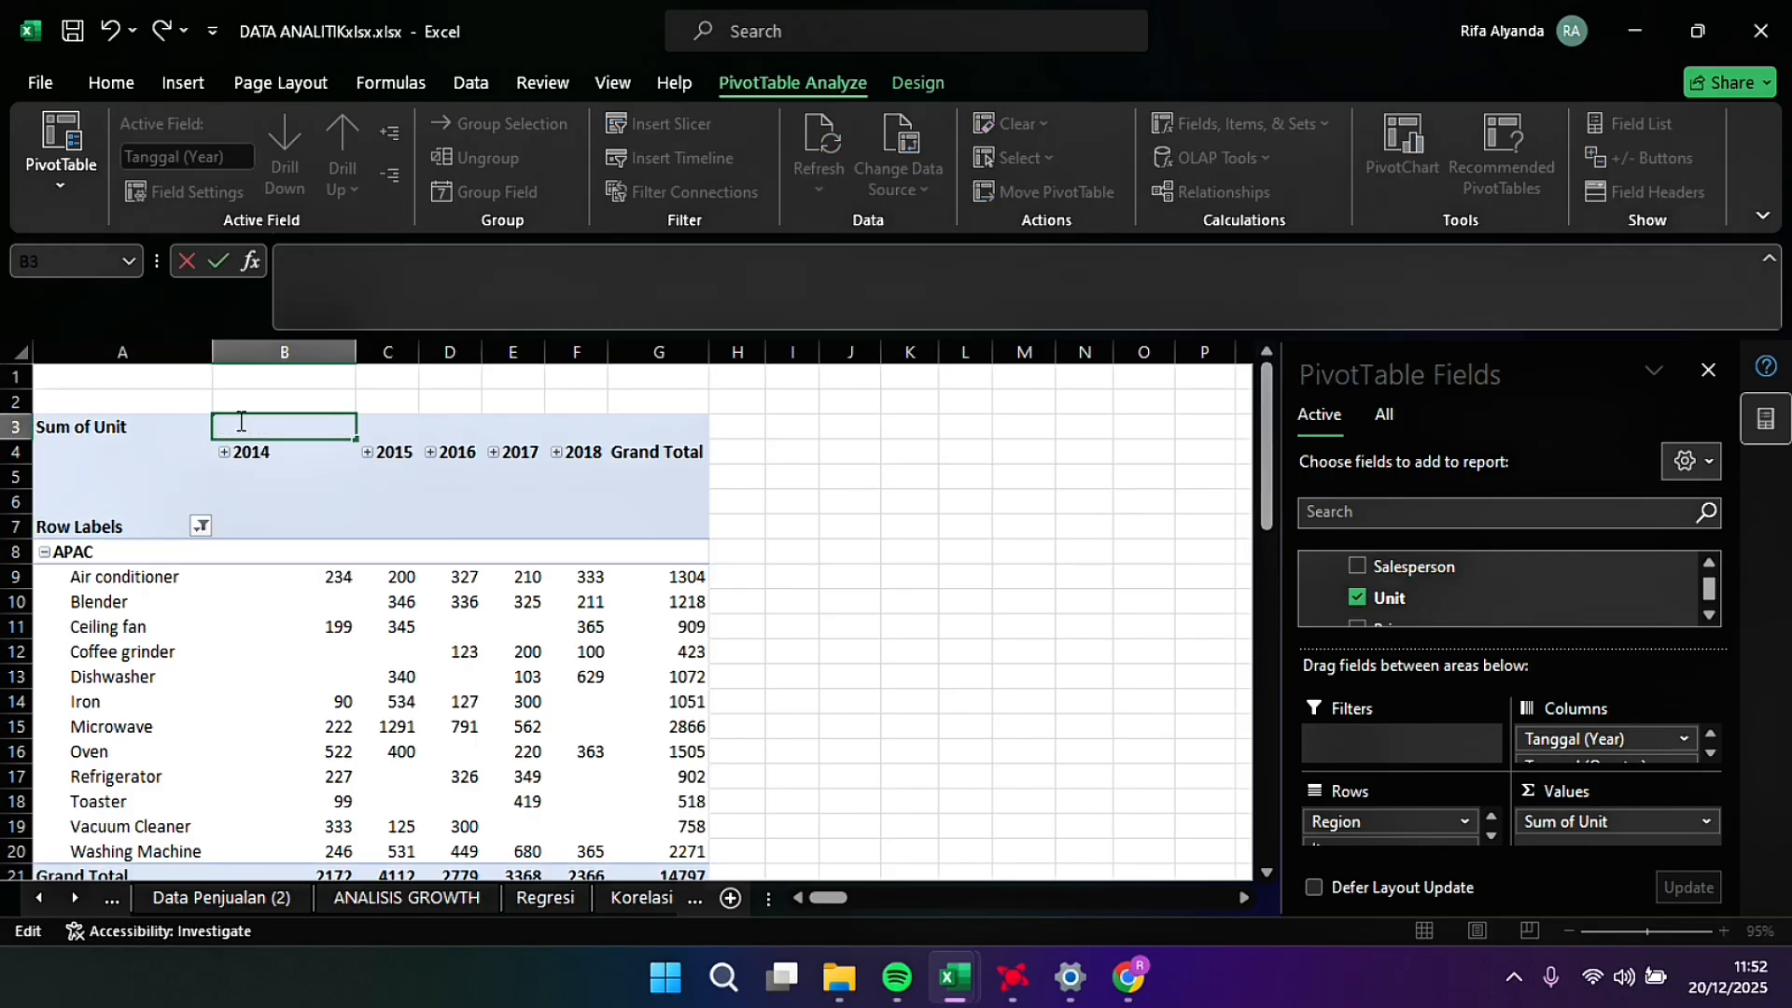
{"action": "type", "text": "Year"}
{"action": "key", "text": "Return"}
Step: Rename the PivotTable's row labels header in cell A7 to Region
{"action": "left_click", "coordinate": [132, 526]}
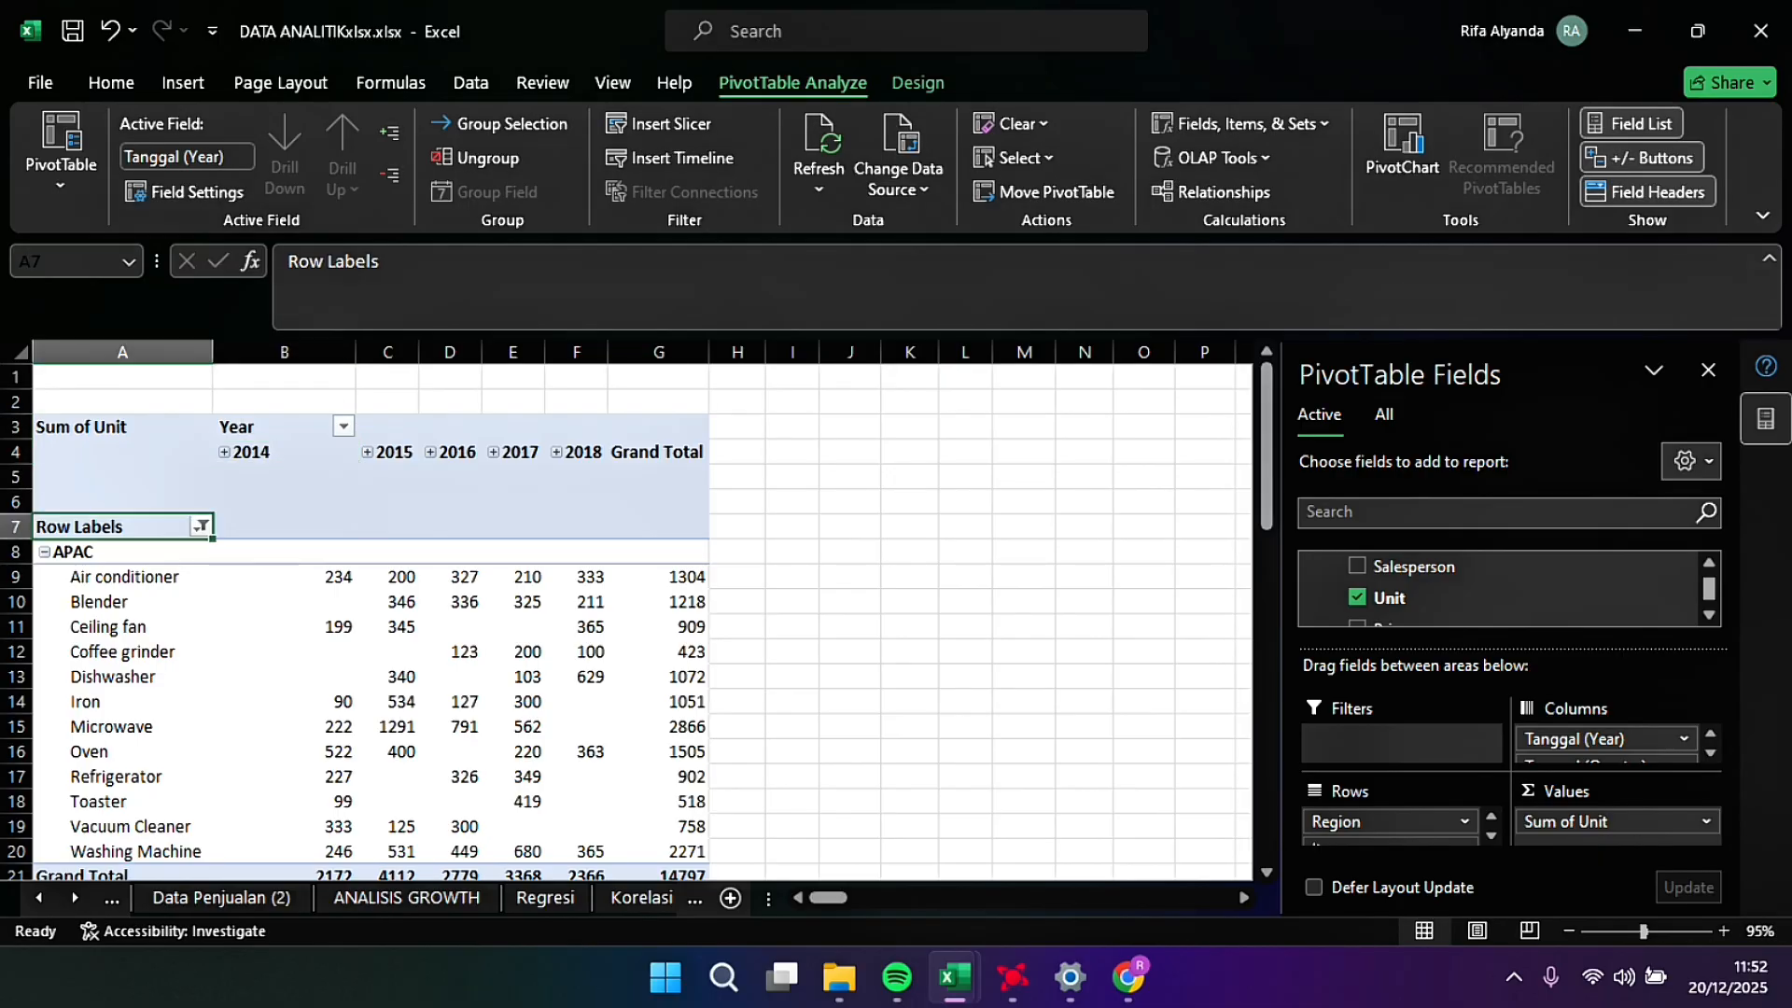
{"action": "double_click", "coordinate": [131, 520]}
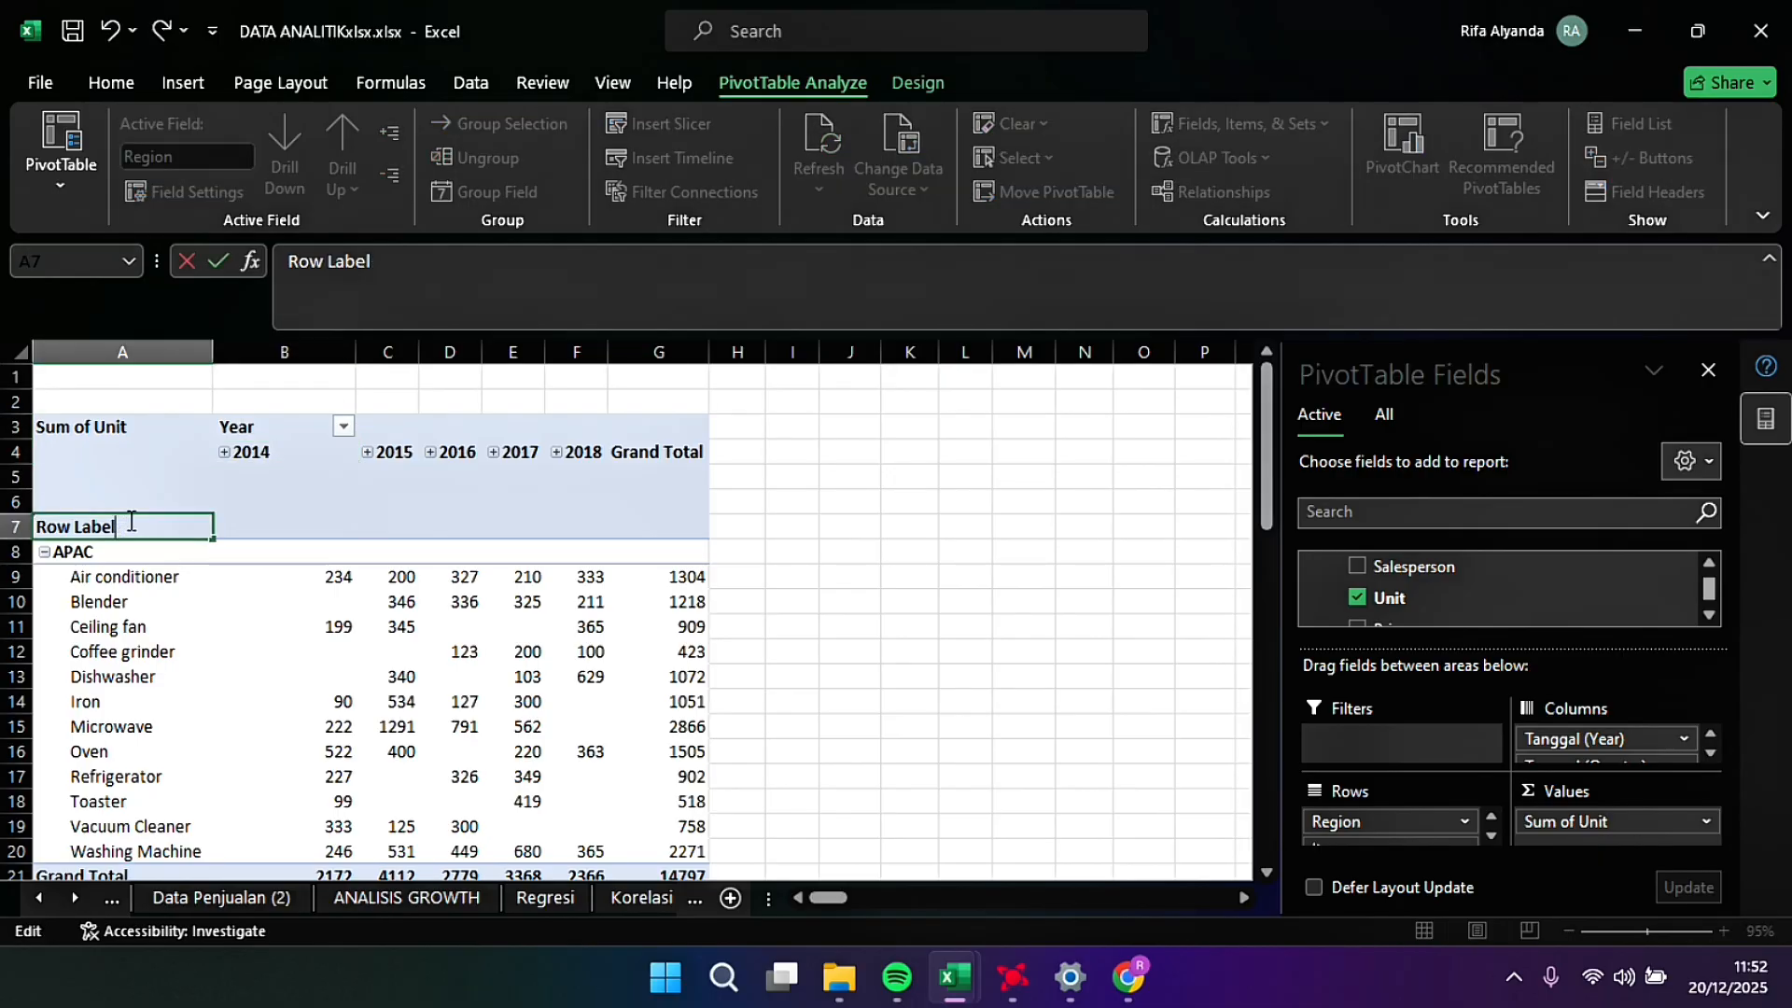
{"action": "key", "text": "BackSpace"}
{"action": "key", "text": "BackSpace"}
{"action": "key", "text": "BackSpace"}
{"action": "key", "text": "BackSpace"}
{"action": "key", "text": "BackSpace"}
{"action": "key", "text": "BackSpace"}
{"action": "key", "text": "BackSpace"}
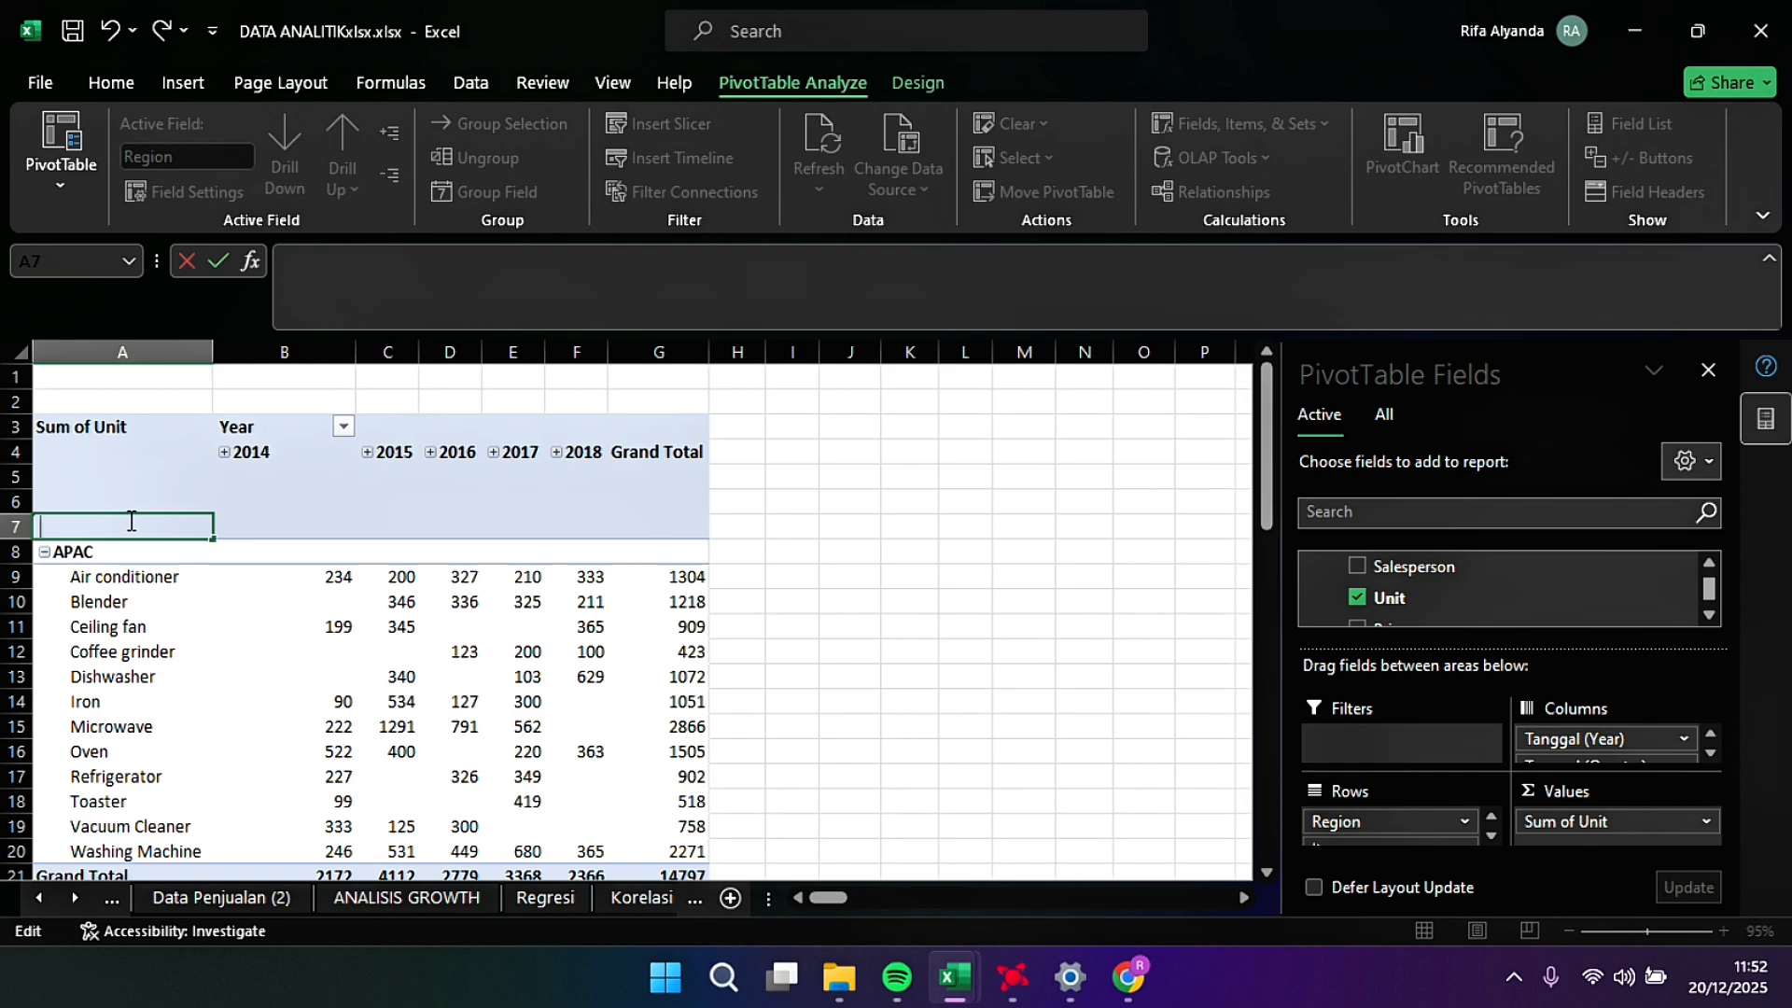
{"action": "key", "text": "Return"}
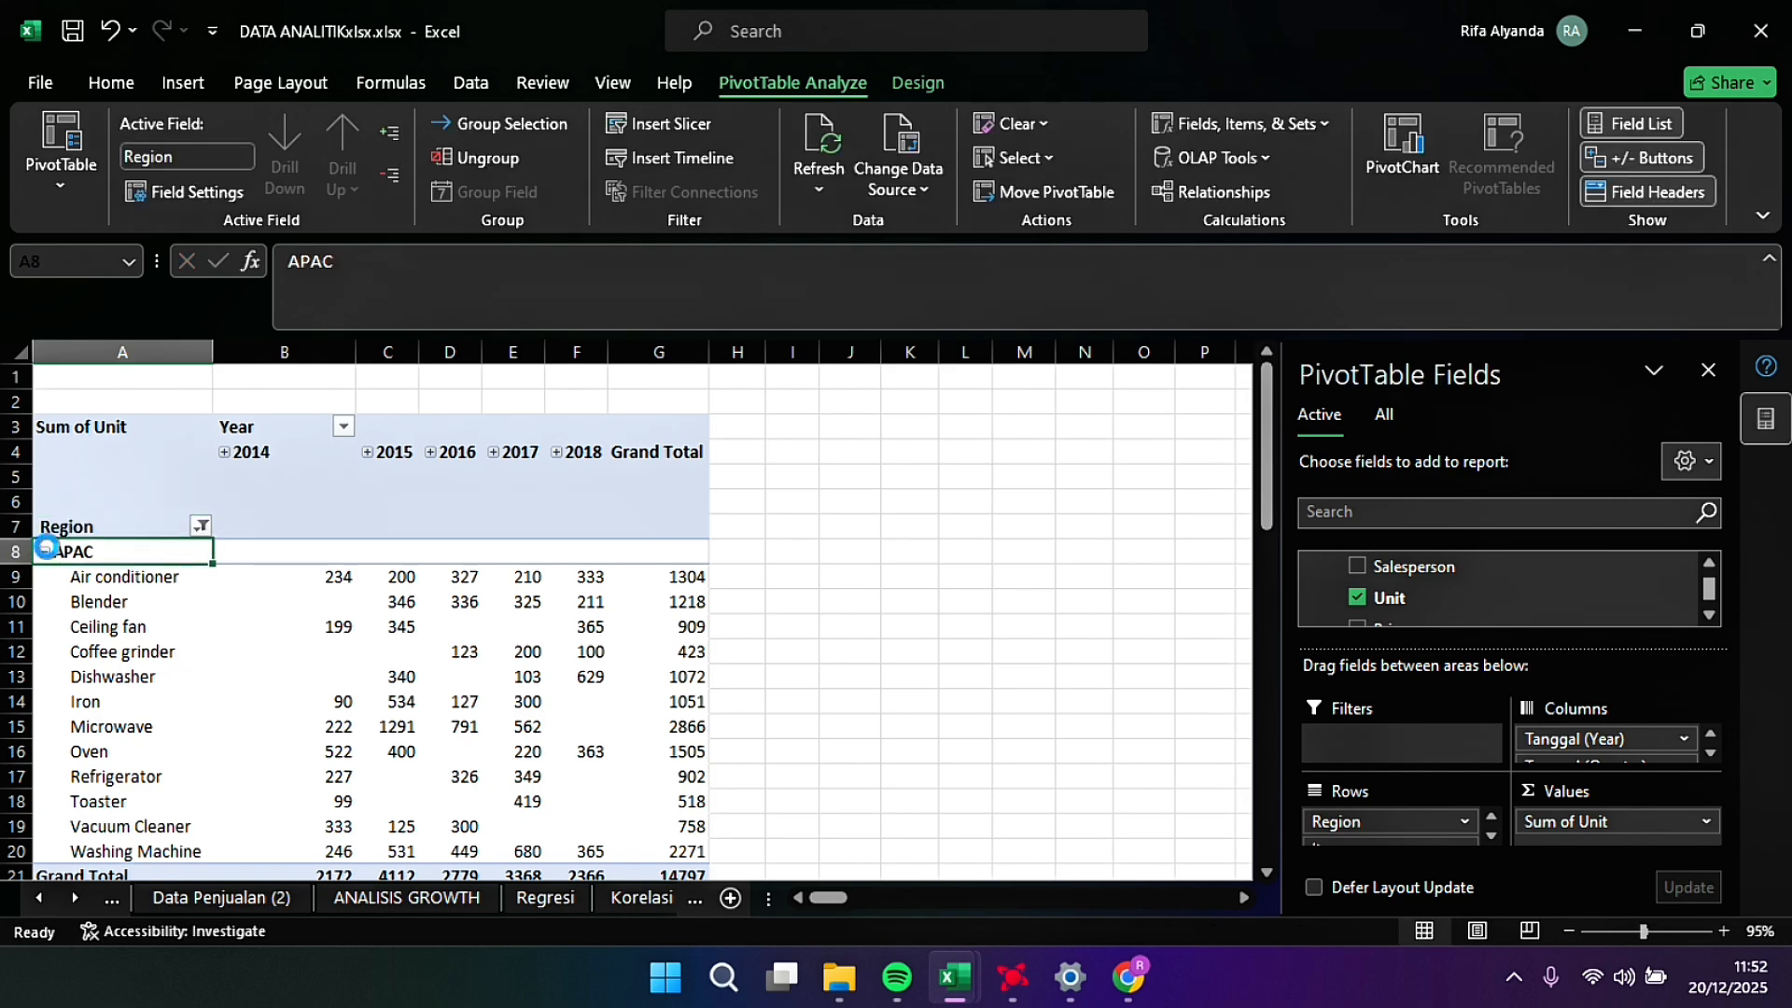
Step: Collapse the APAC group in the PivotTable and expand its items again
{"action": "left_click", "coordinate": [44, 552]}
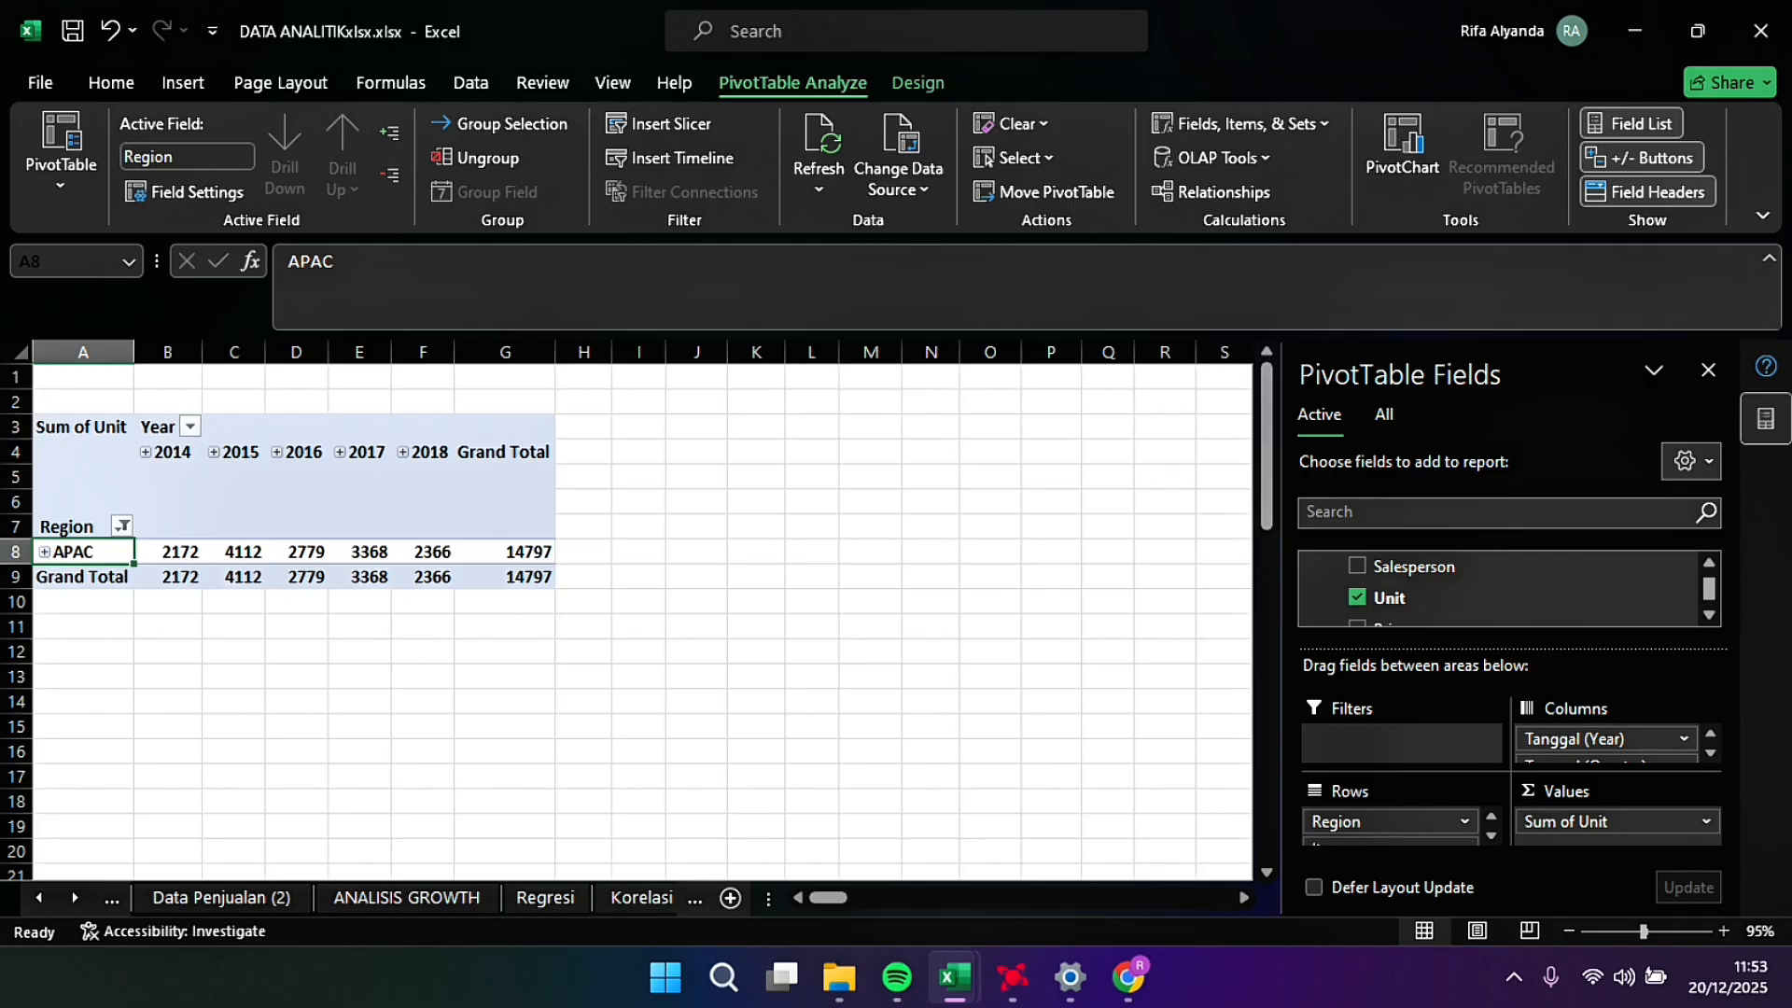
{"action": "left_click", "coordinate": [45, 552]}
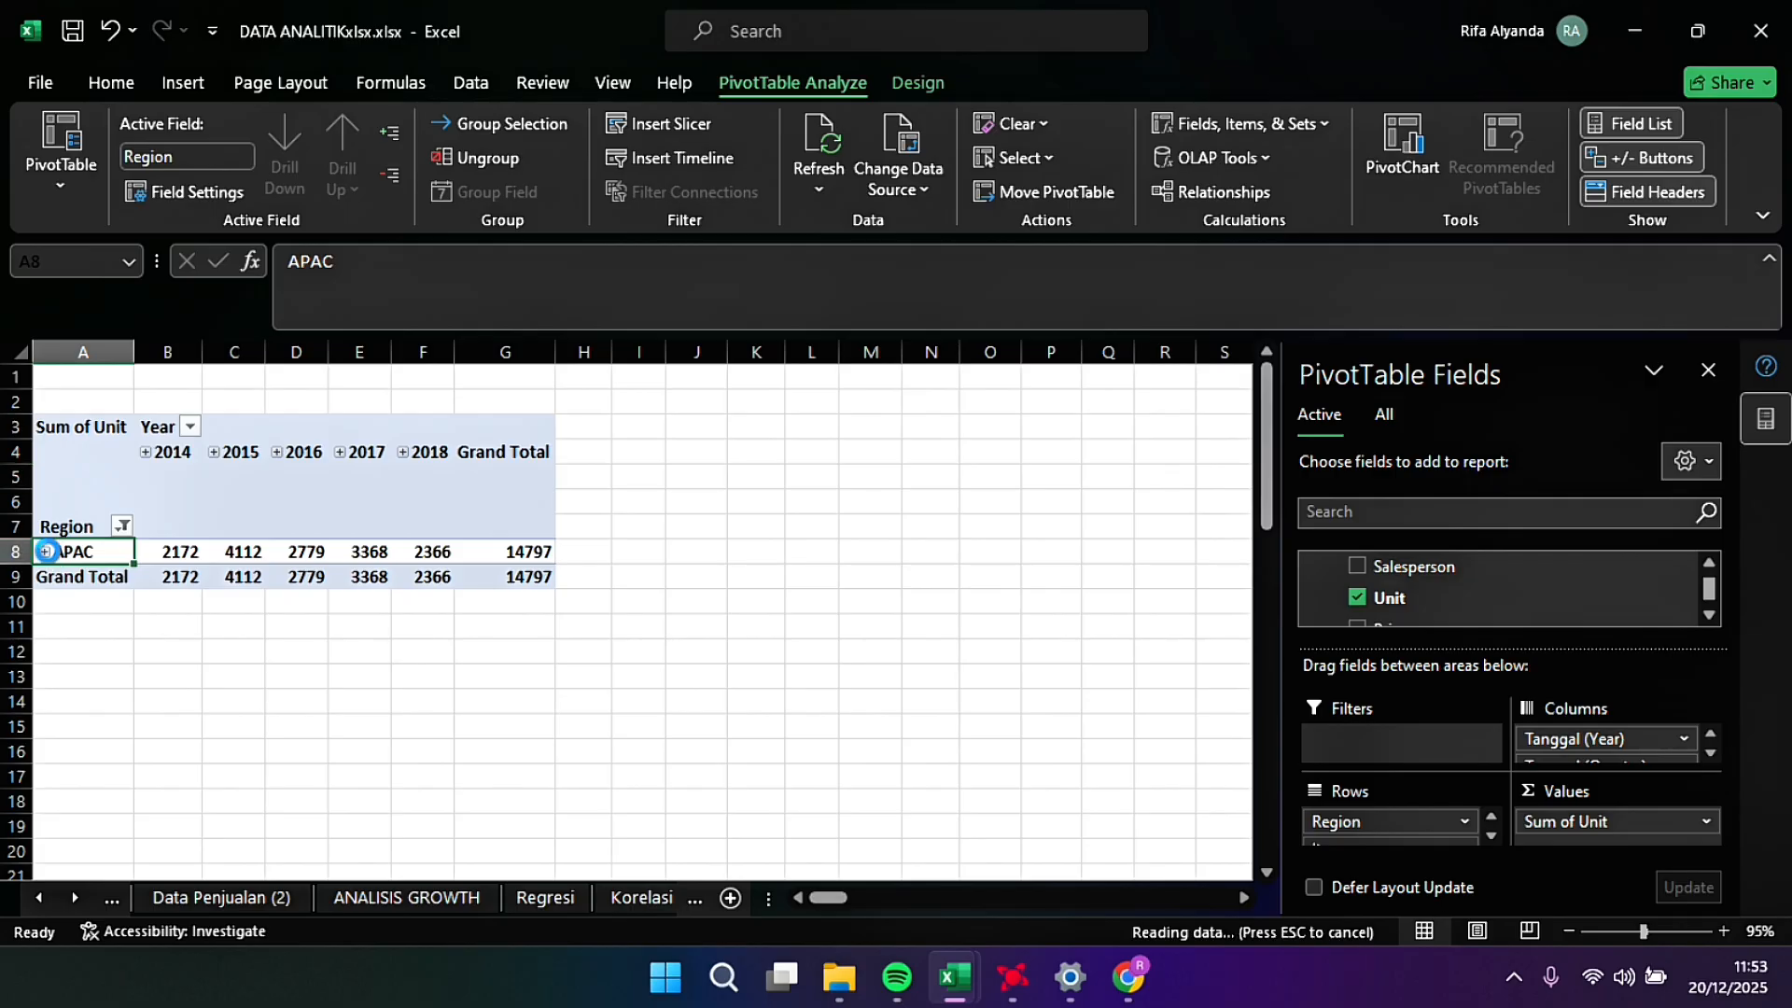
{"action": "left_click", "coordinate": [45, 552]}
{"action": "scroll", "coordinate": [635, 620], "scroll_direction": "down", "scroll_amount": 5}
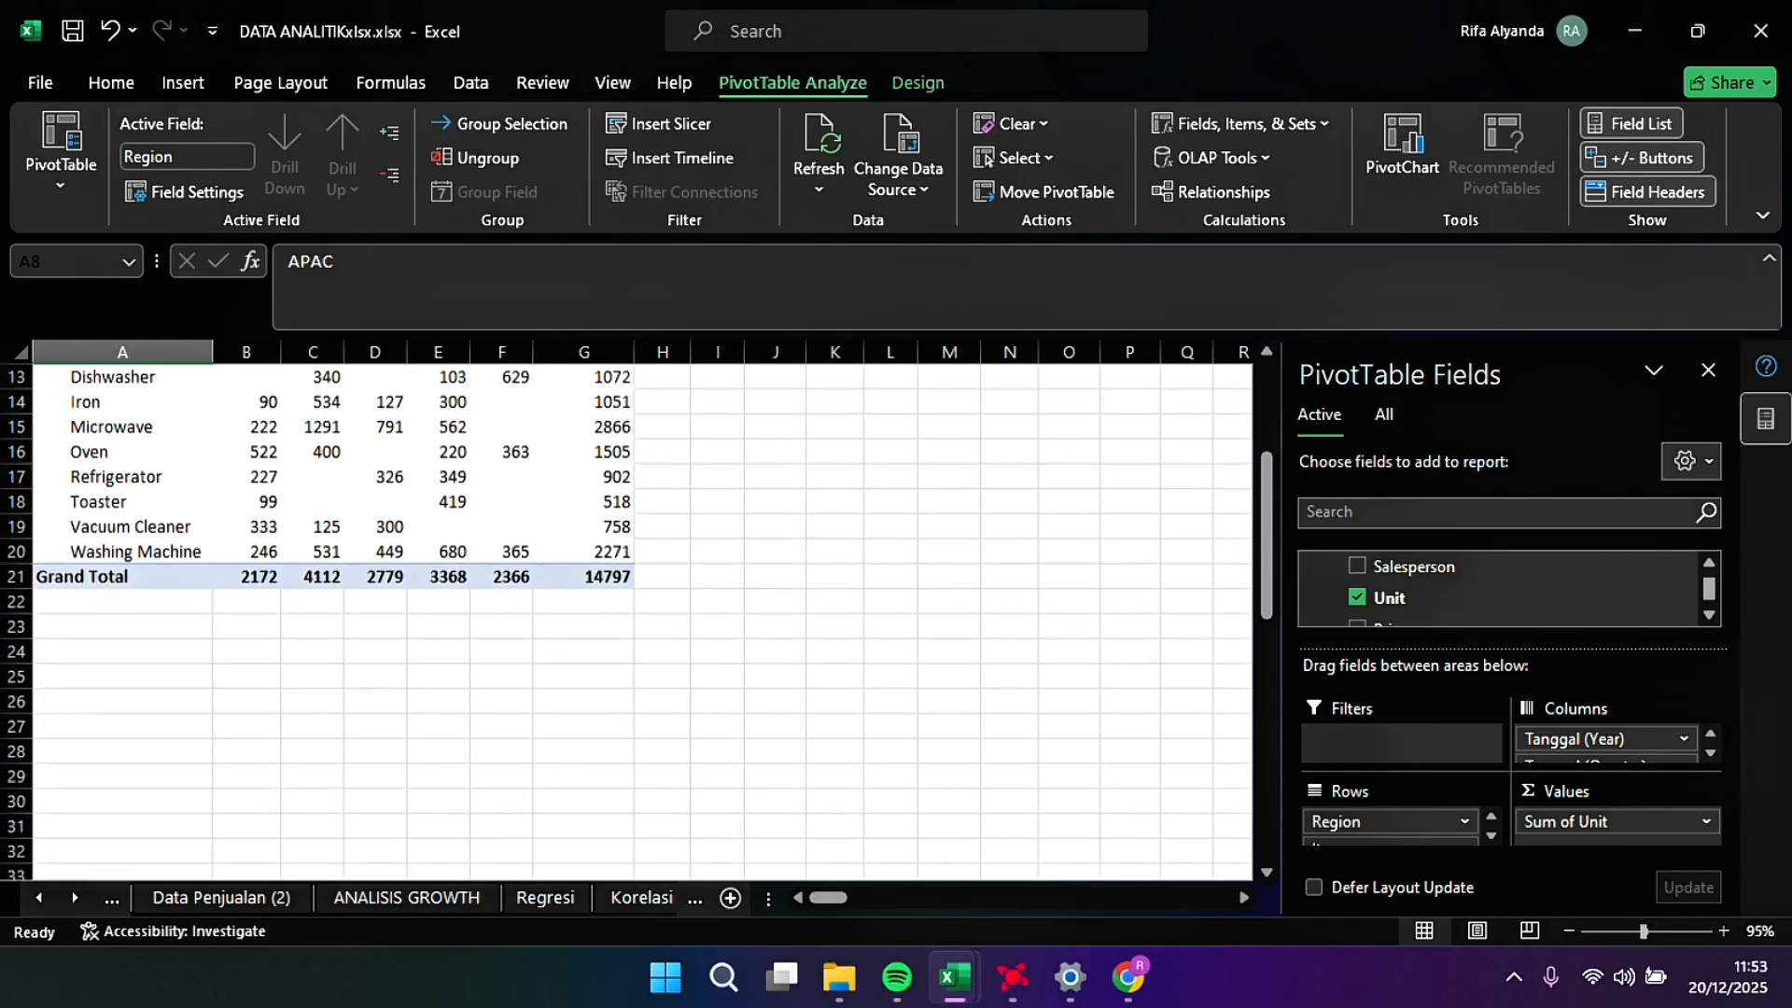
{"action": "left_click", "coordinate": [122, 596]}
{"action": "key", "text": "F1"}
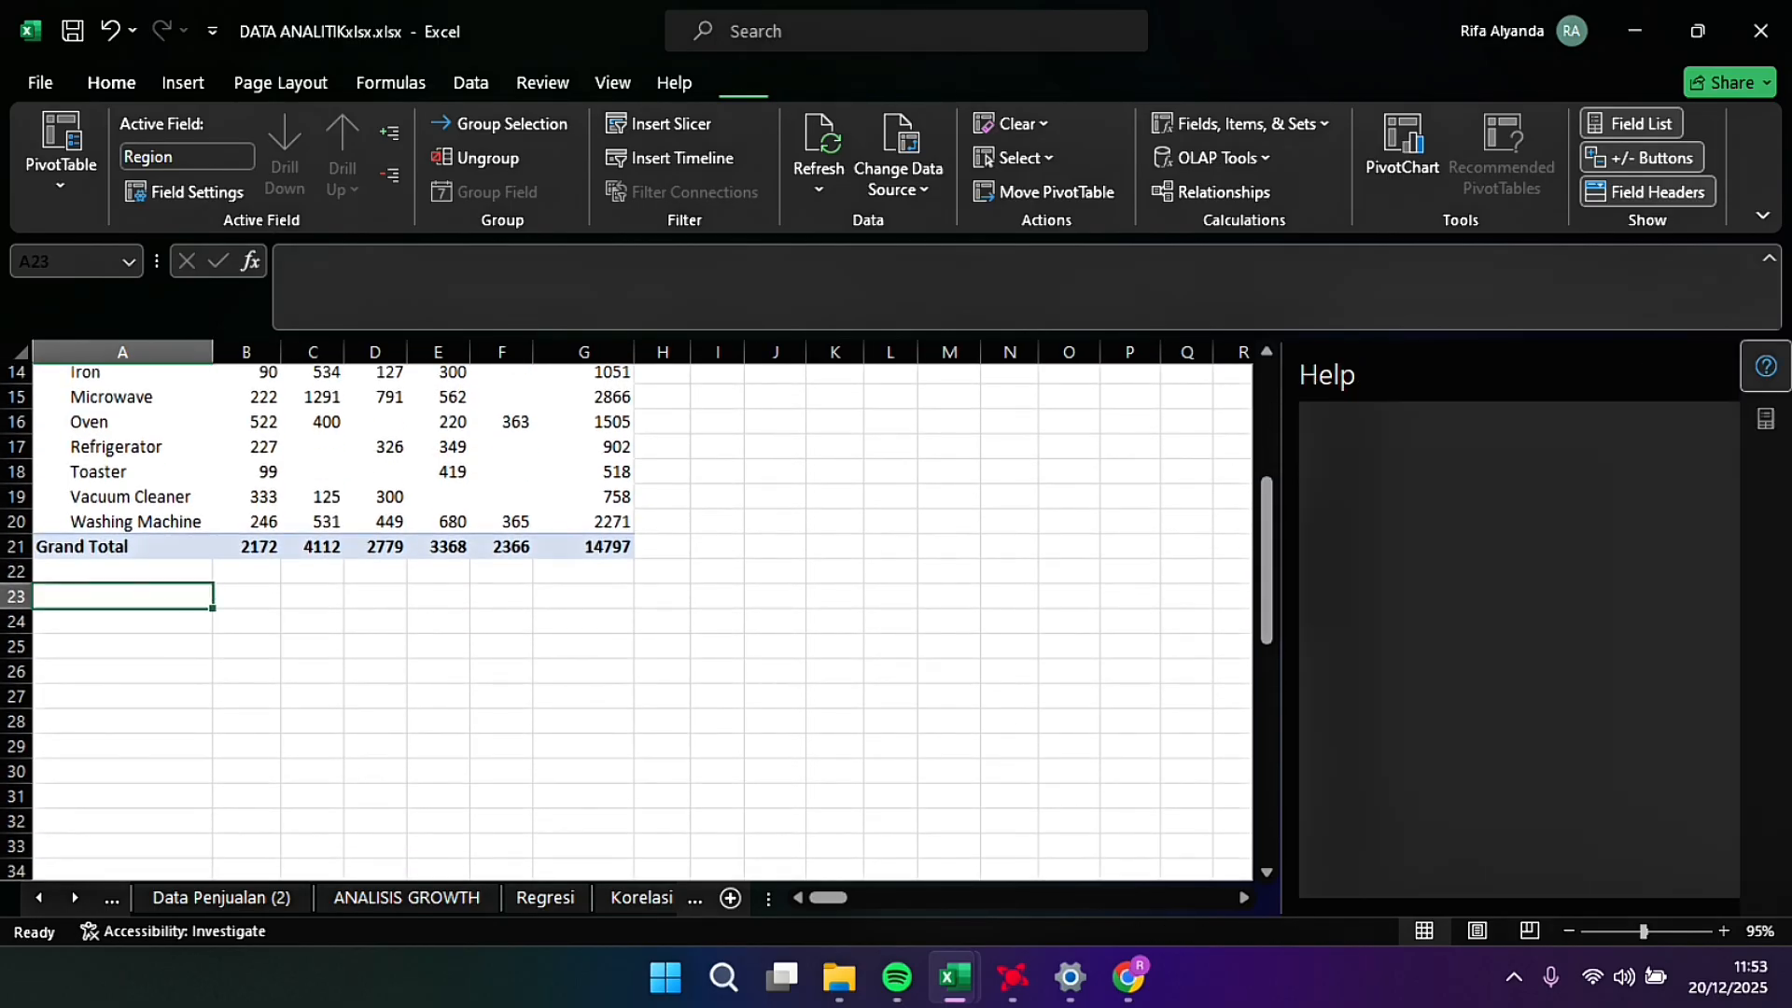
{"action": "left_click", "coordinate": [122, 621]}
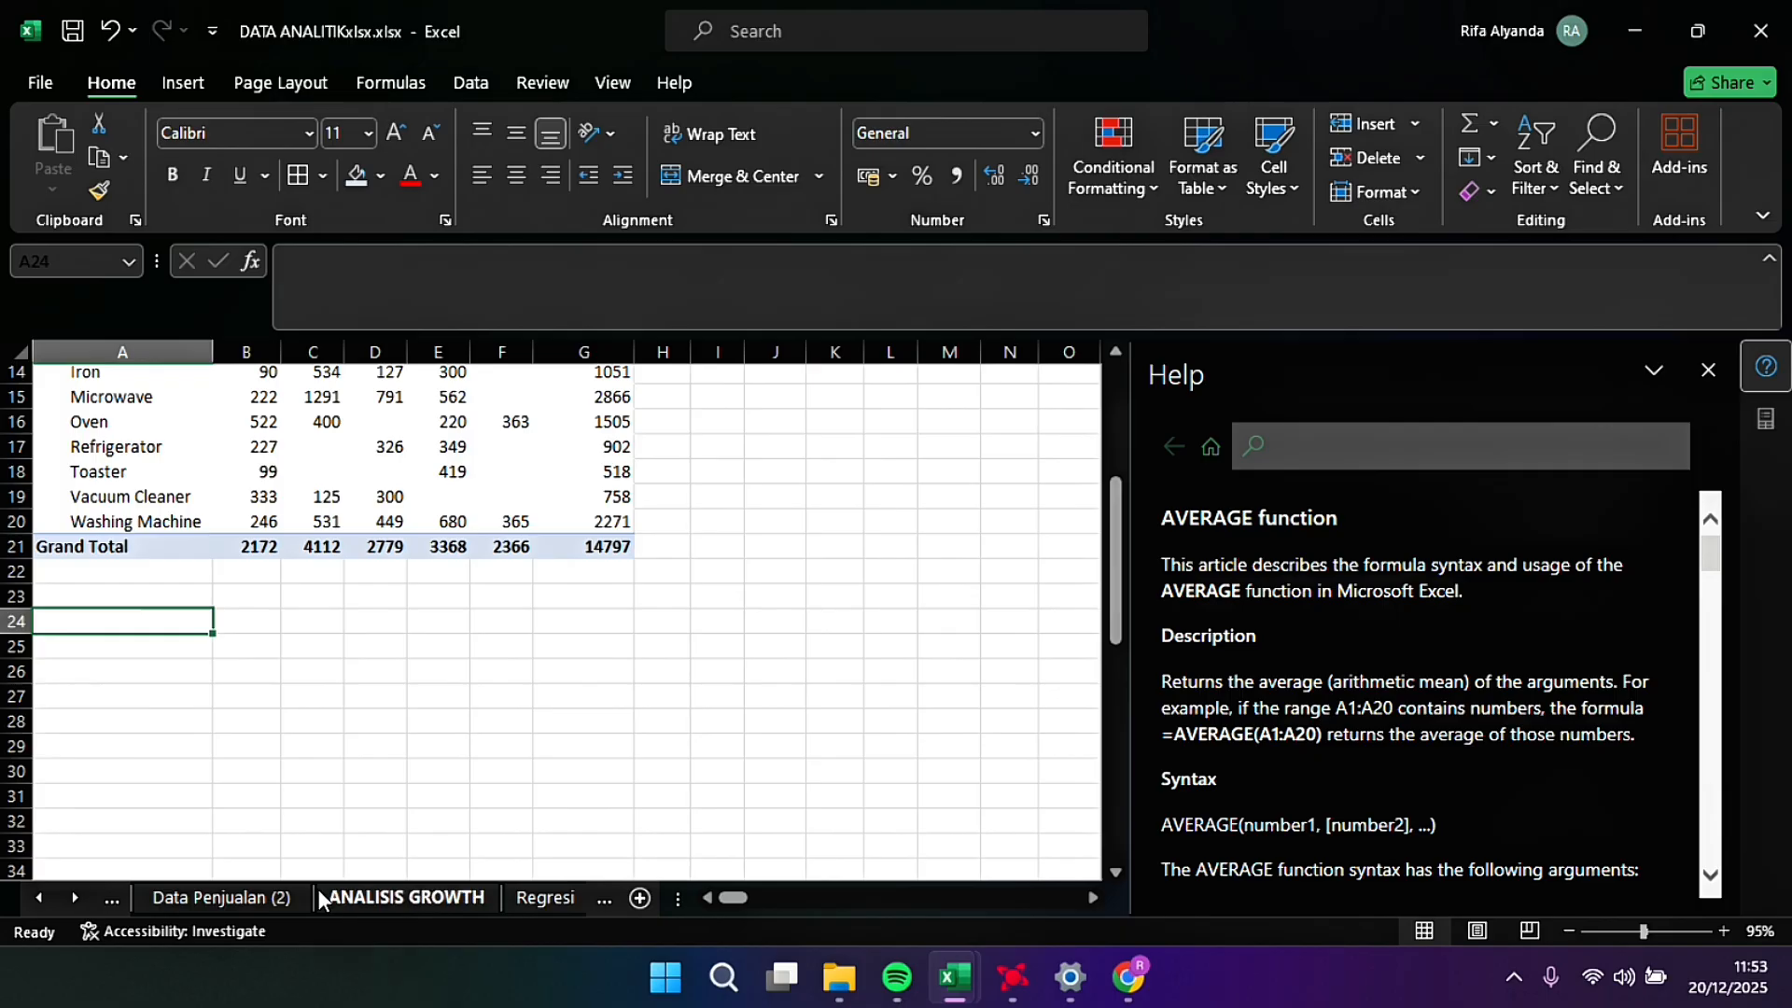
{"action": "left_click", "coordinate": [1707, 377]}
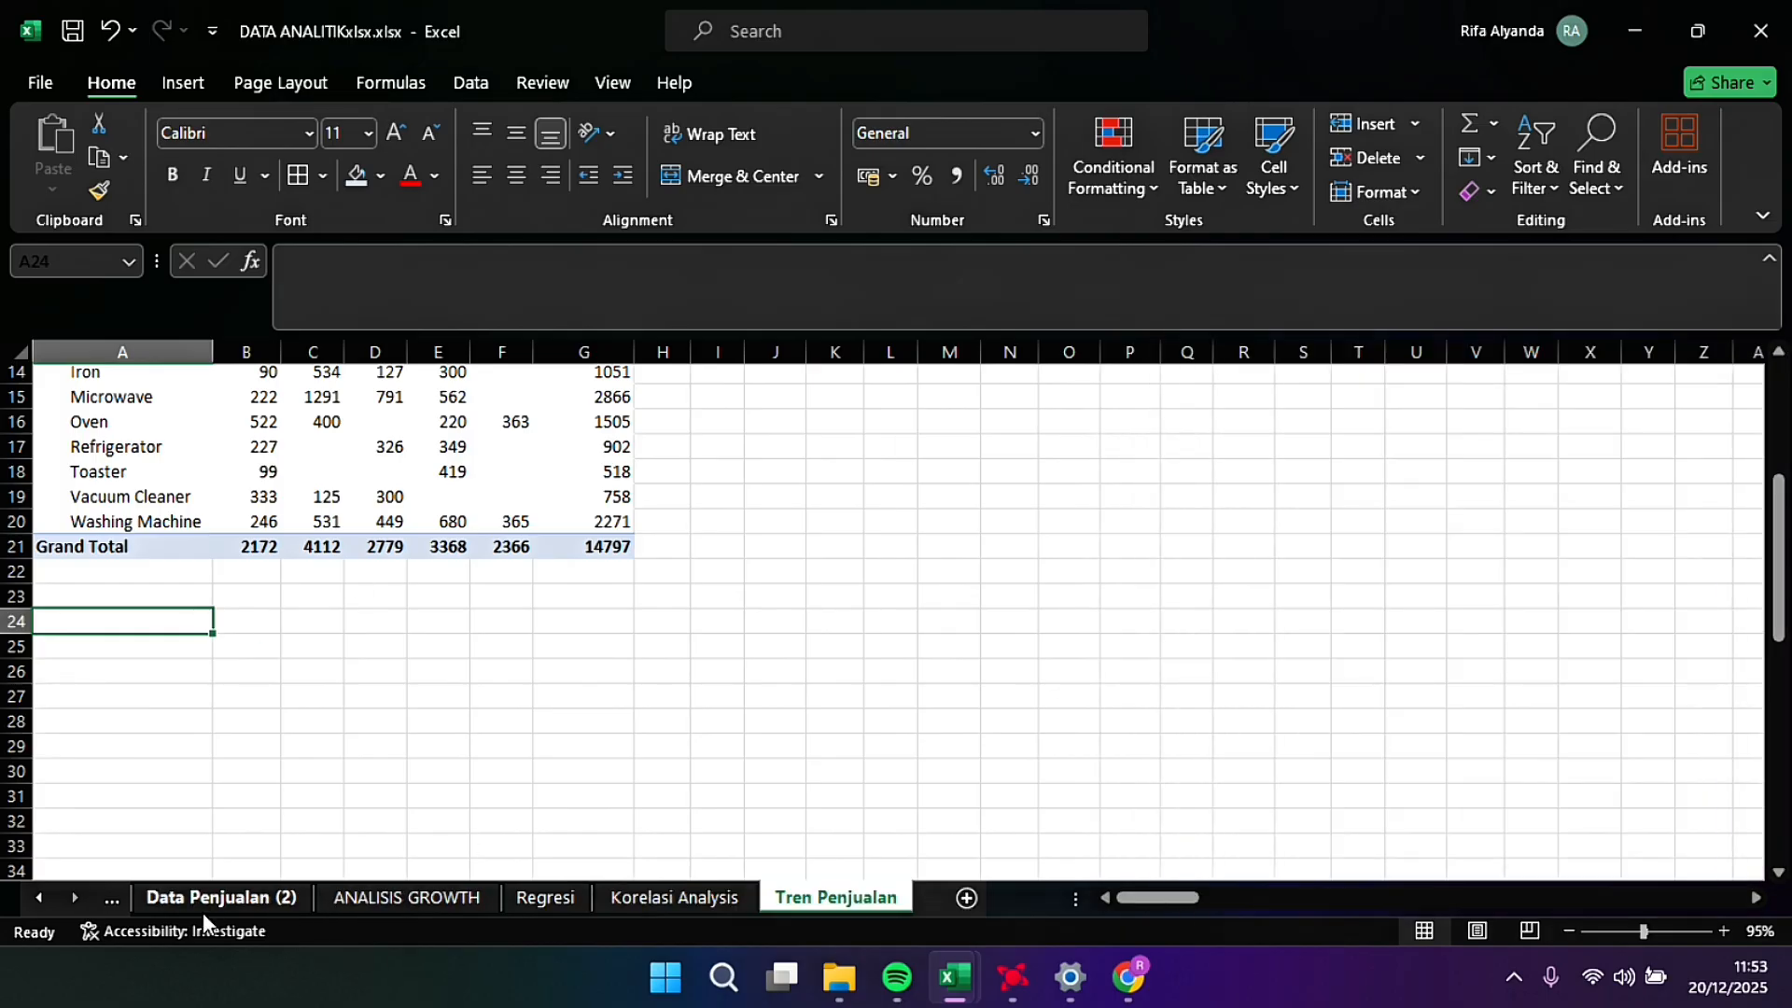
Step: Start another PivotTable from the sales table A5:M157 on the Data Penjualan (2) sheet
{"action": "left_click", "coordinate": [204, 905]}
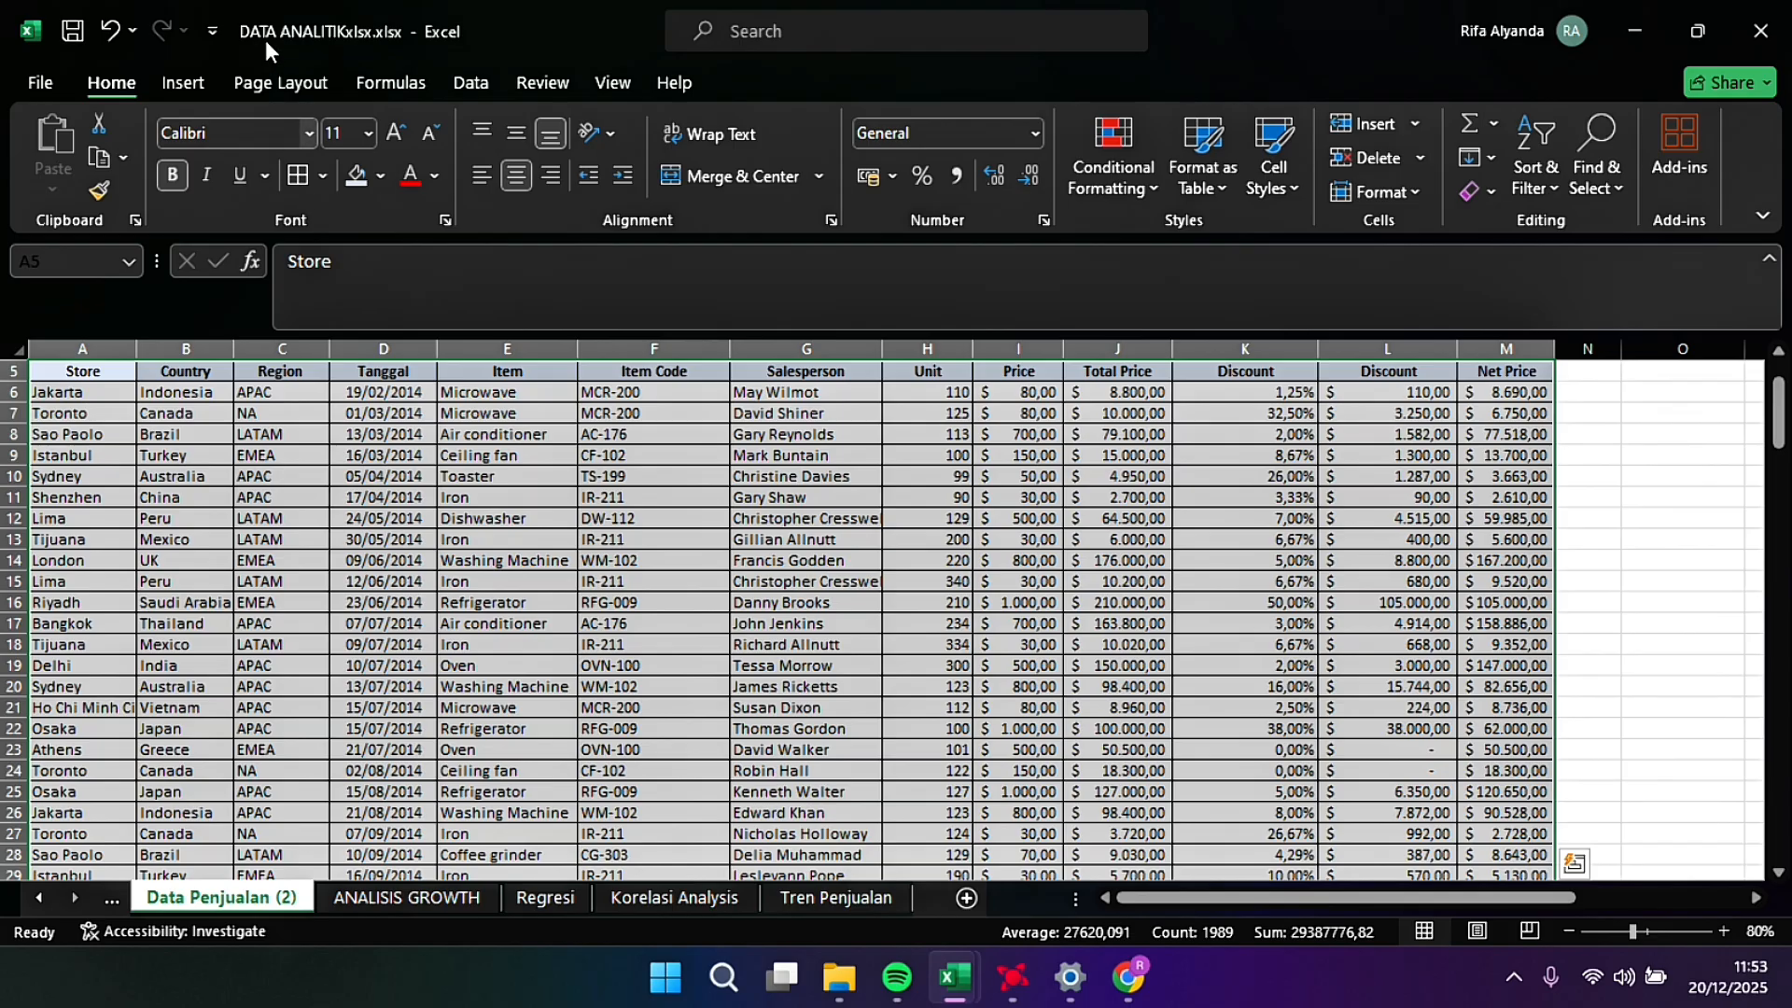
{"action": "left_click", "coordinate": [160, 97]}
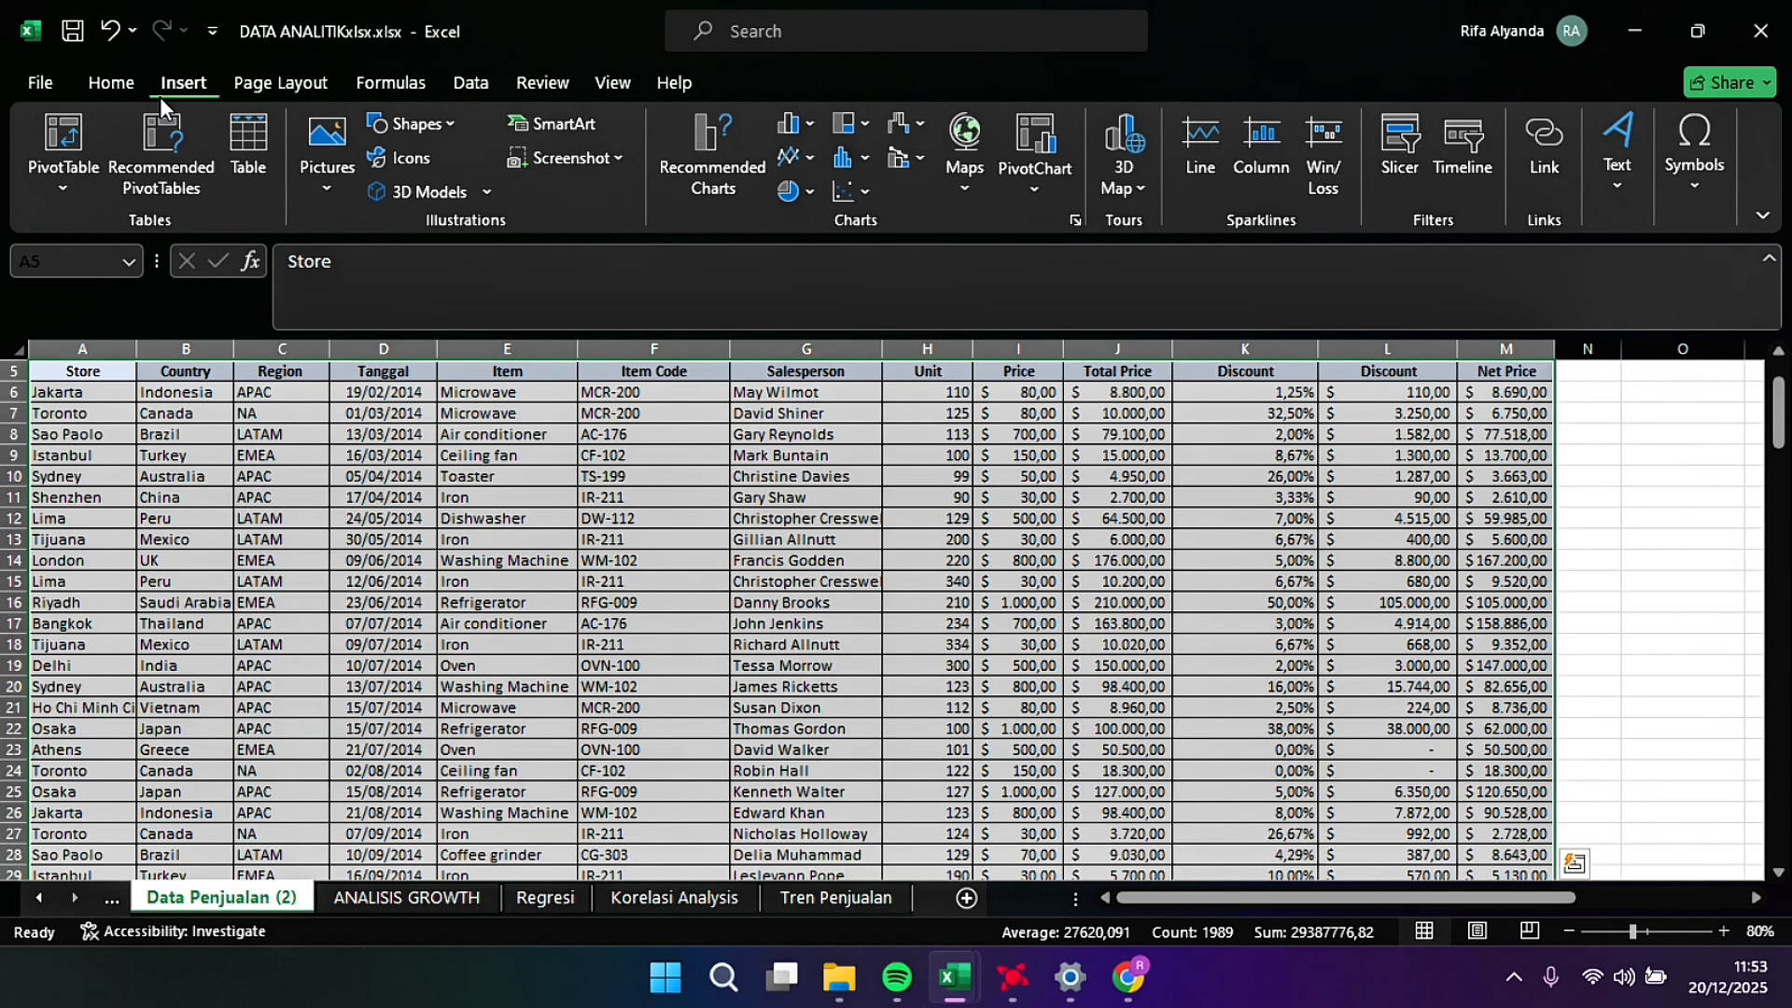
{"action": "left_click", "coordinate": [84, 168]}
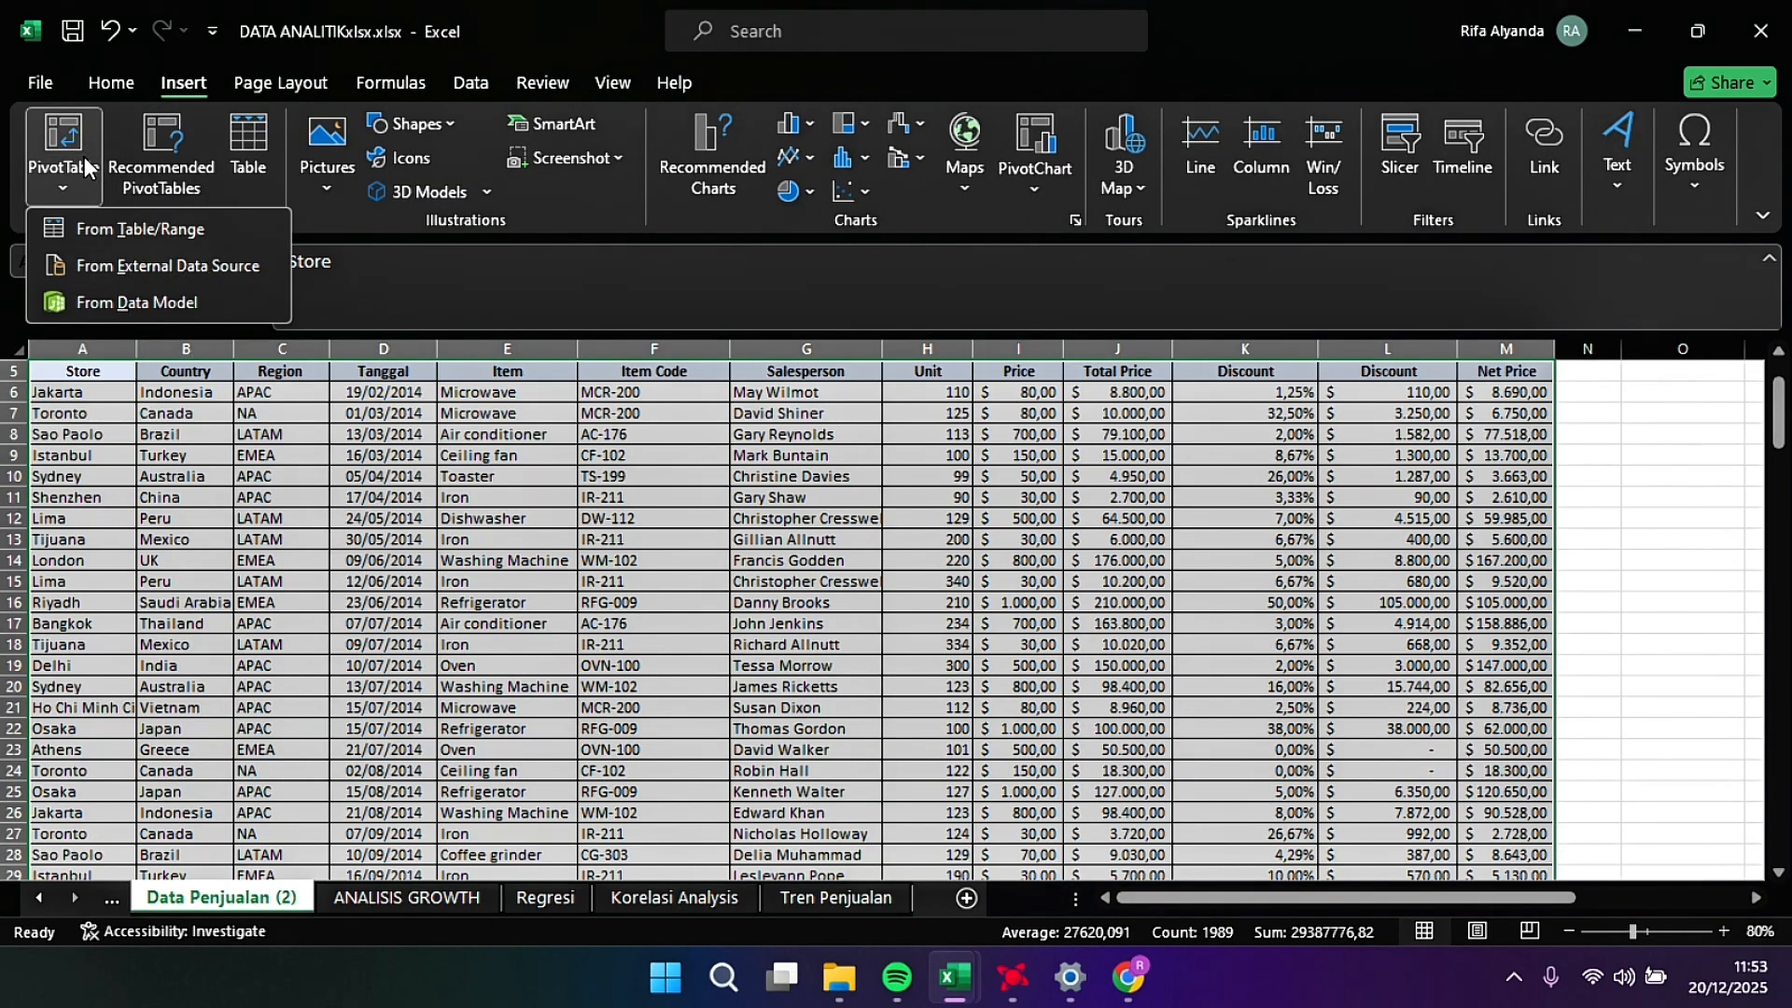
{"action": "left_click", "coordinate": [132, 233]}
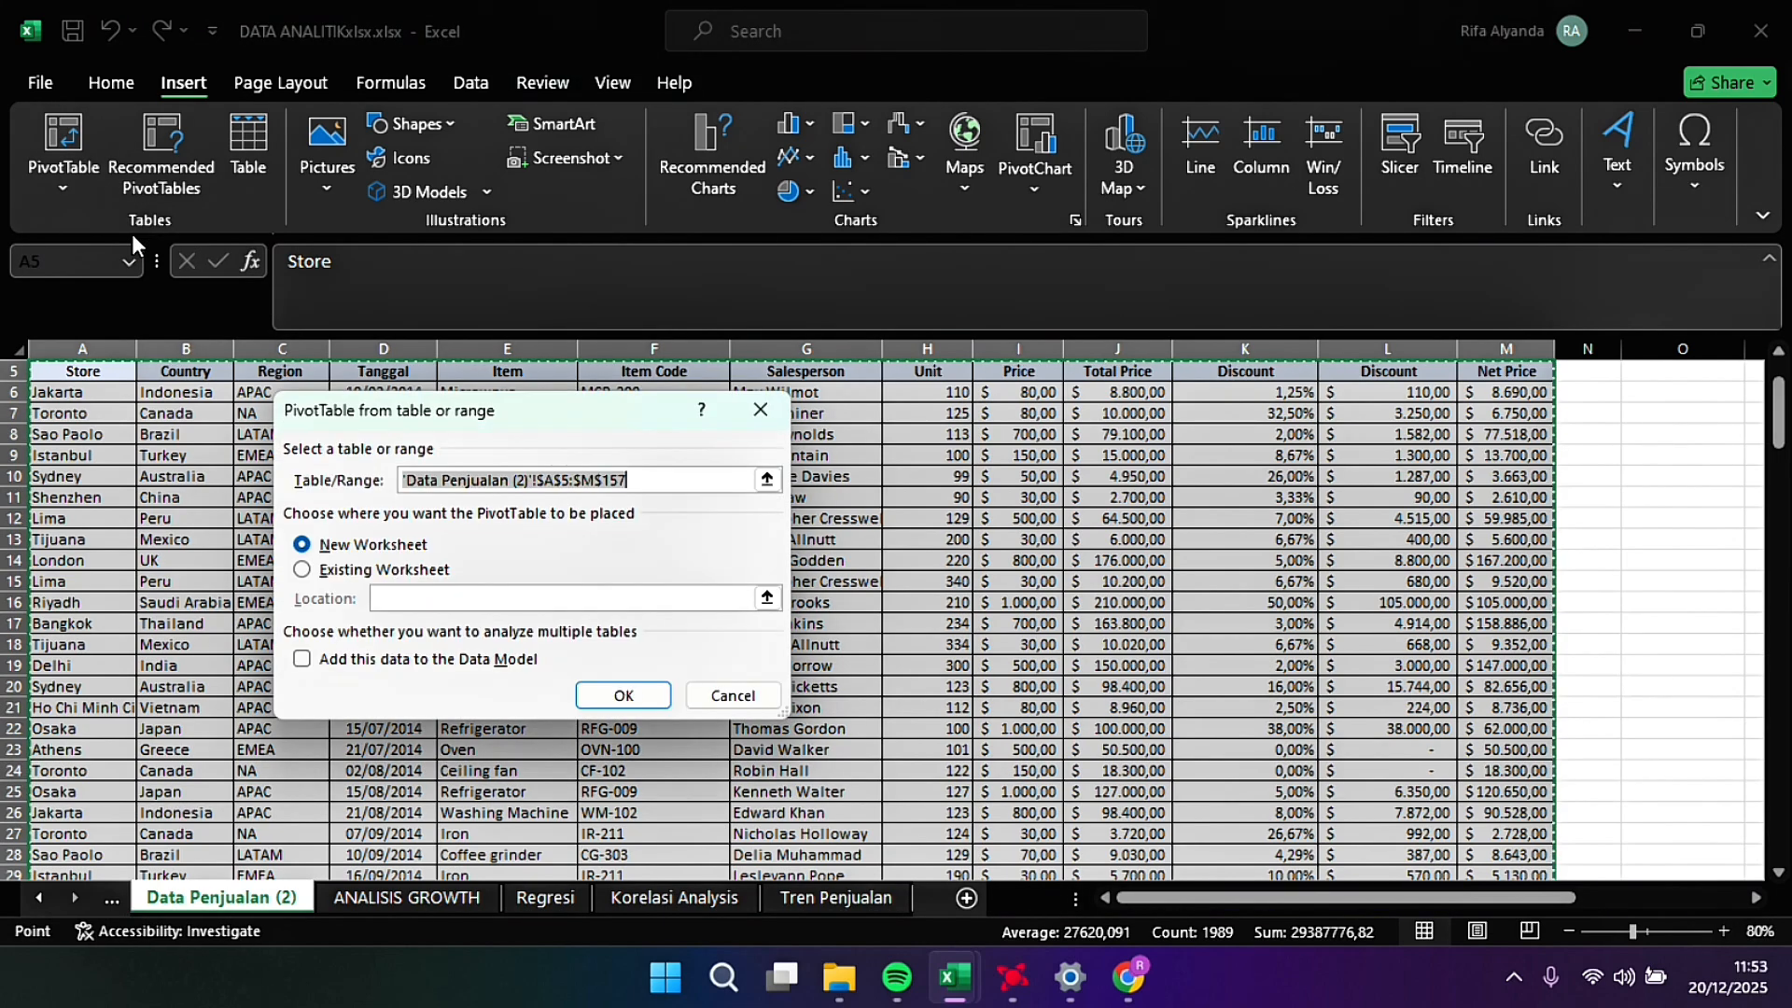
Step: Place the new PivotTable in cell A24 of the existing Tren Penjualan sheet and add its data to the Data Model
{"action": "left_click", "coordinate": [304, 570]}
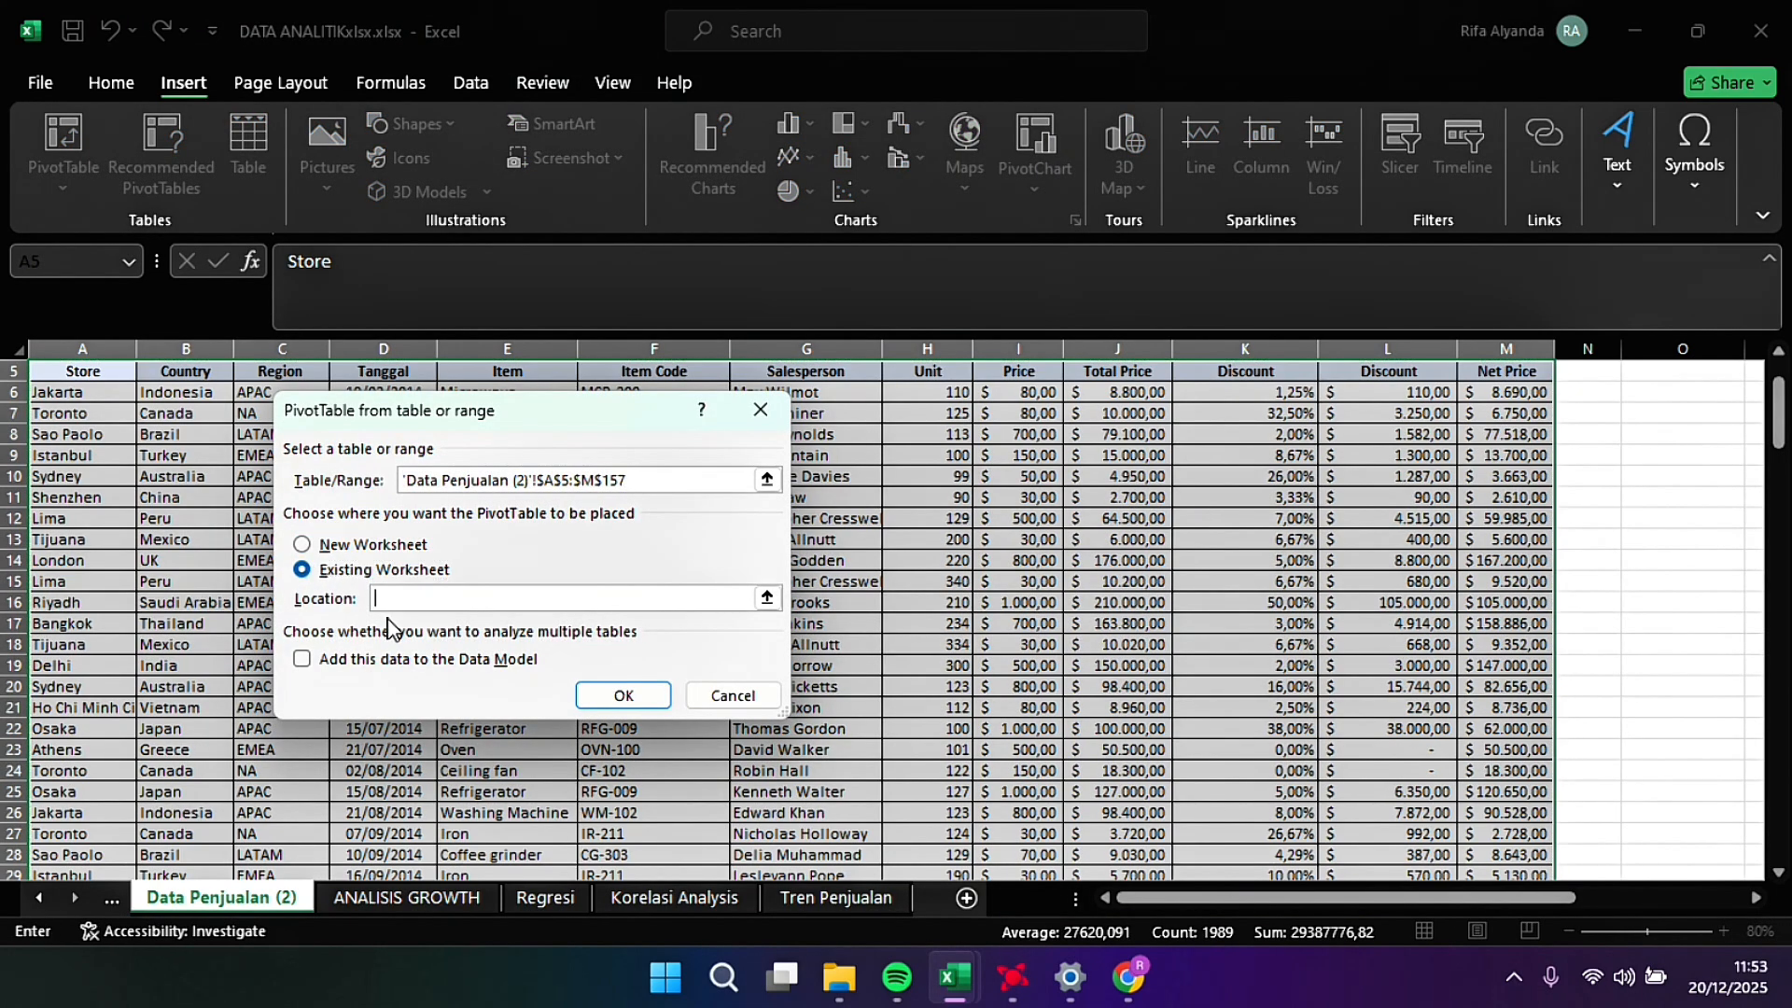
{"action": "left_click", "coordinate": [426, 664]}
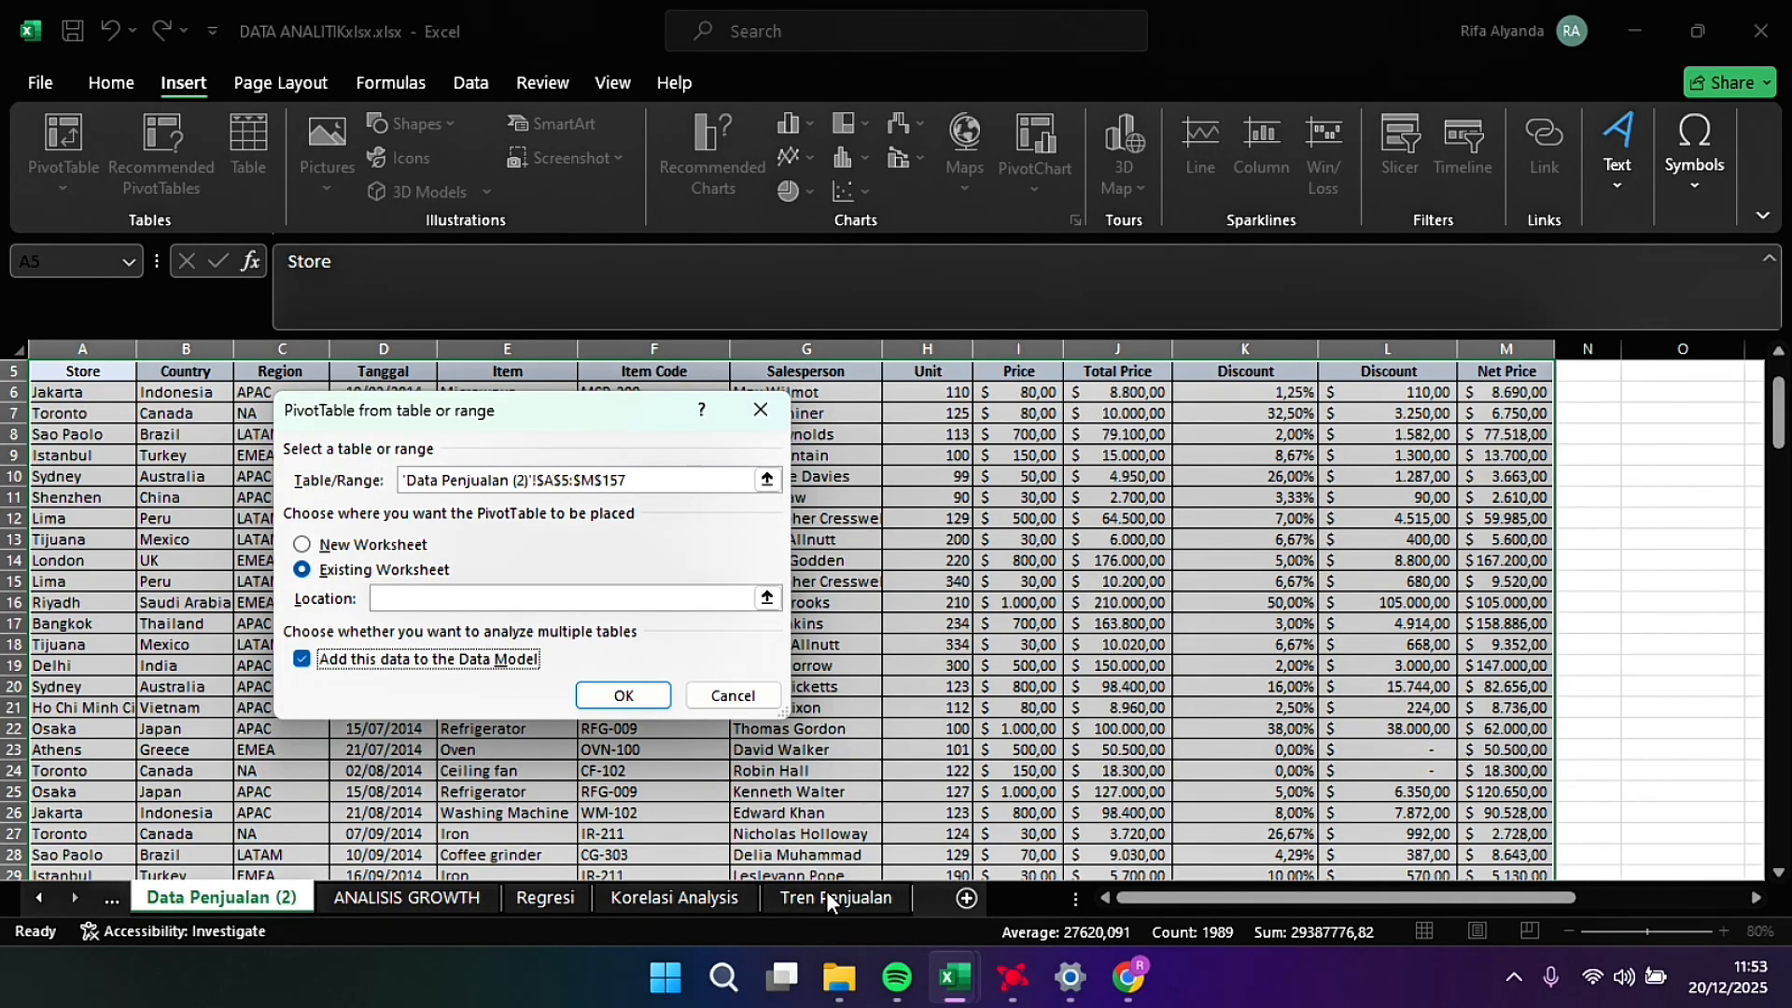
{"action": "left_click", "coordinate": [776, 603]}
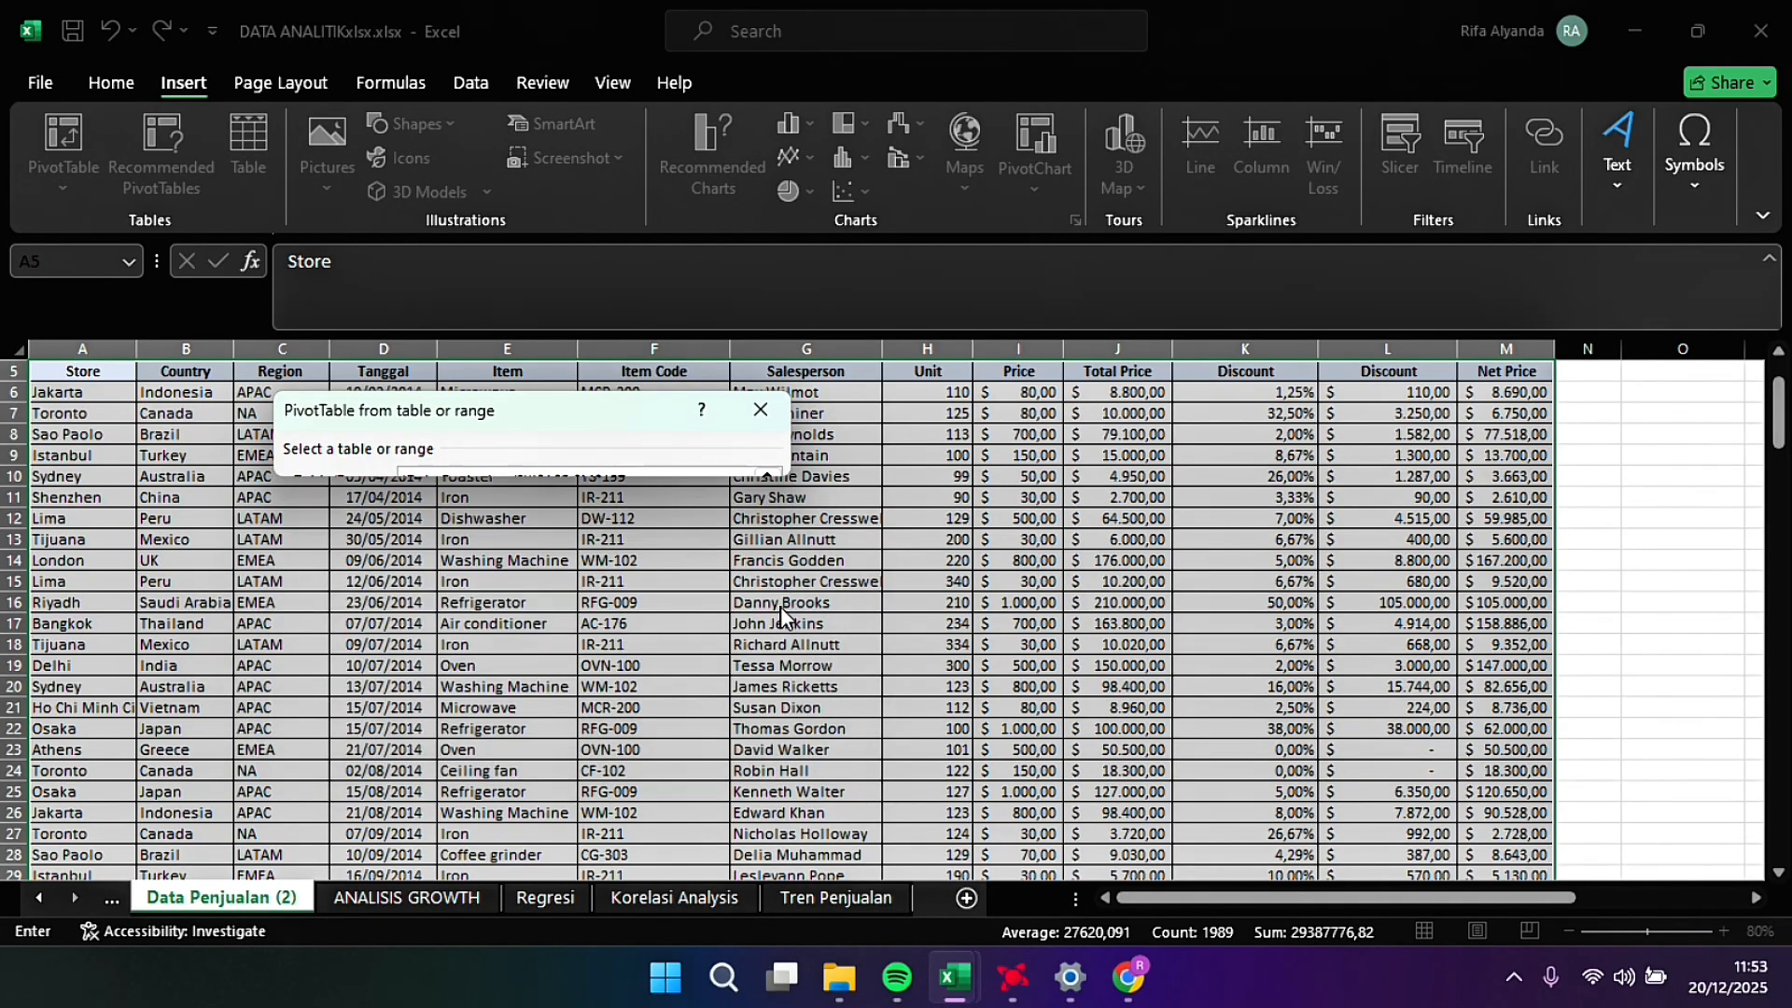
{"action": "left_click", "coordinate": [833, 901]}
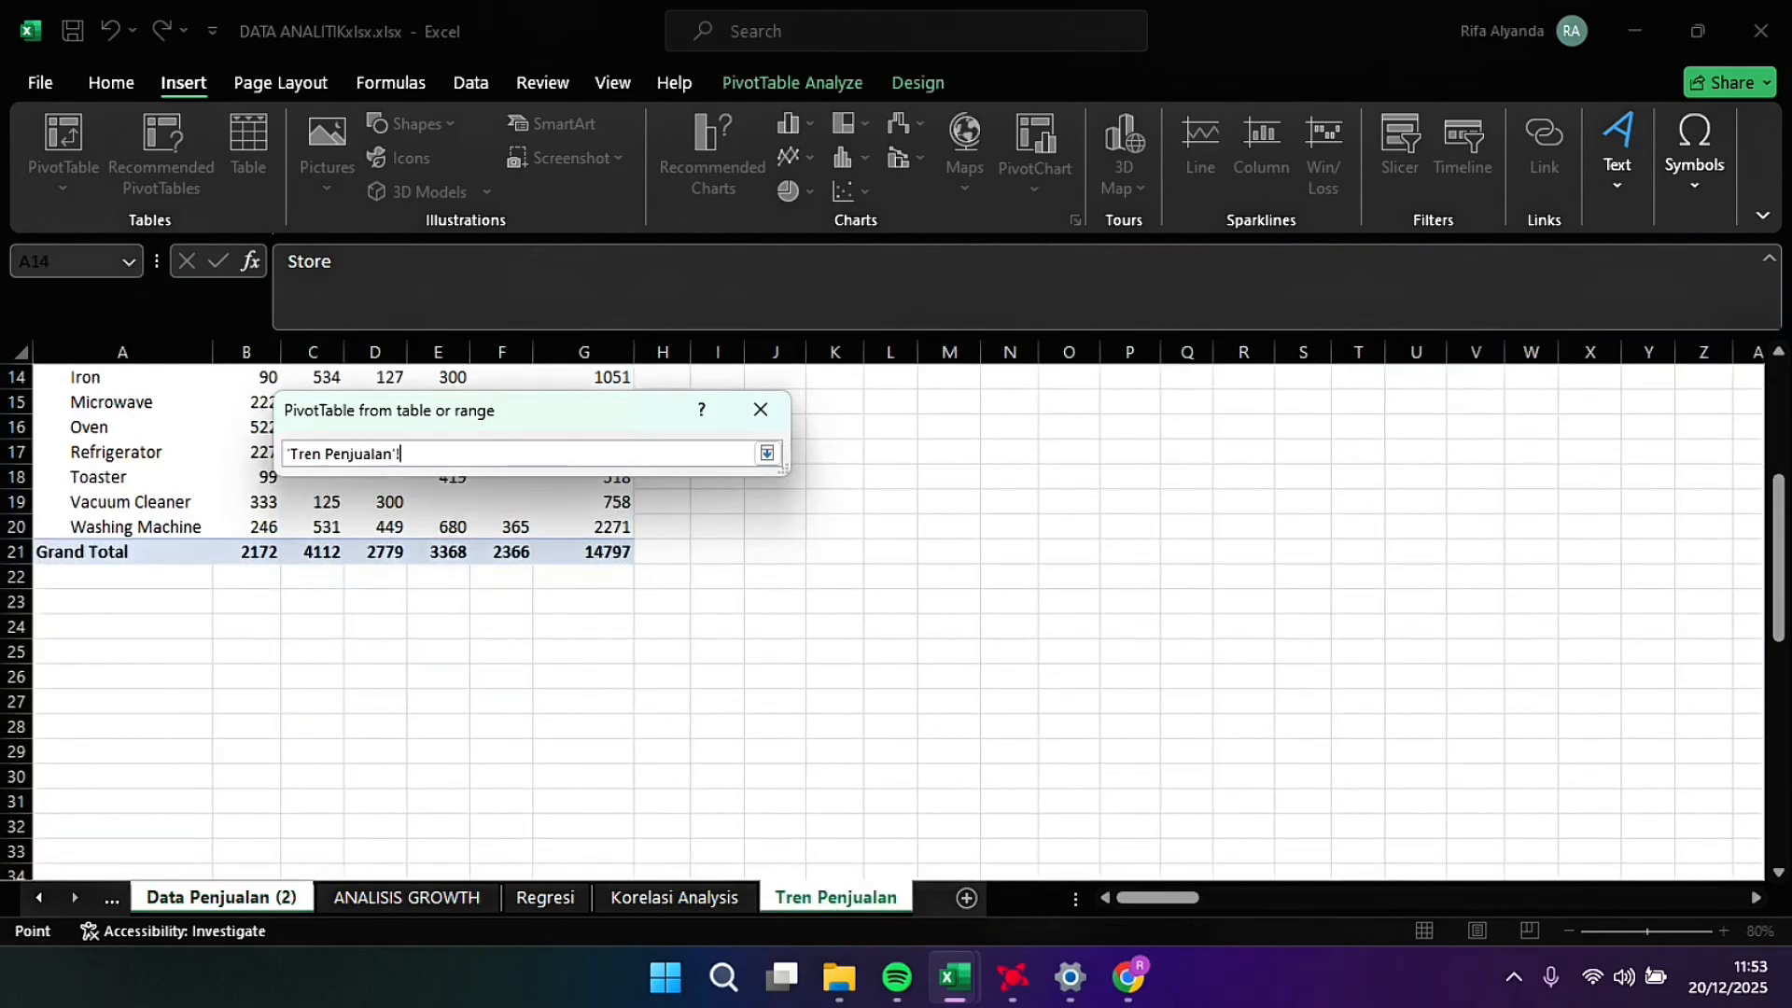
{"action": "scroll", "coordinate": [897, 616], "scroll_direction": "up", "scroll_amount": 4}
{"action": "scroll", "coordinate": [896, 616], "scroll_direction": "down", "scroll_amount": 6}
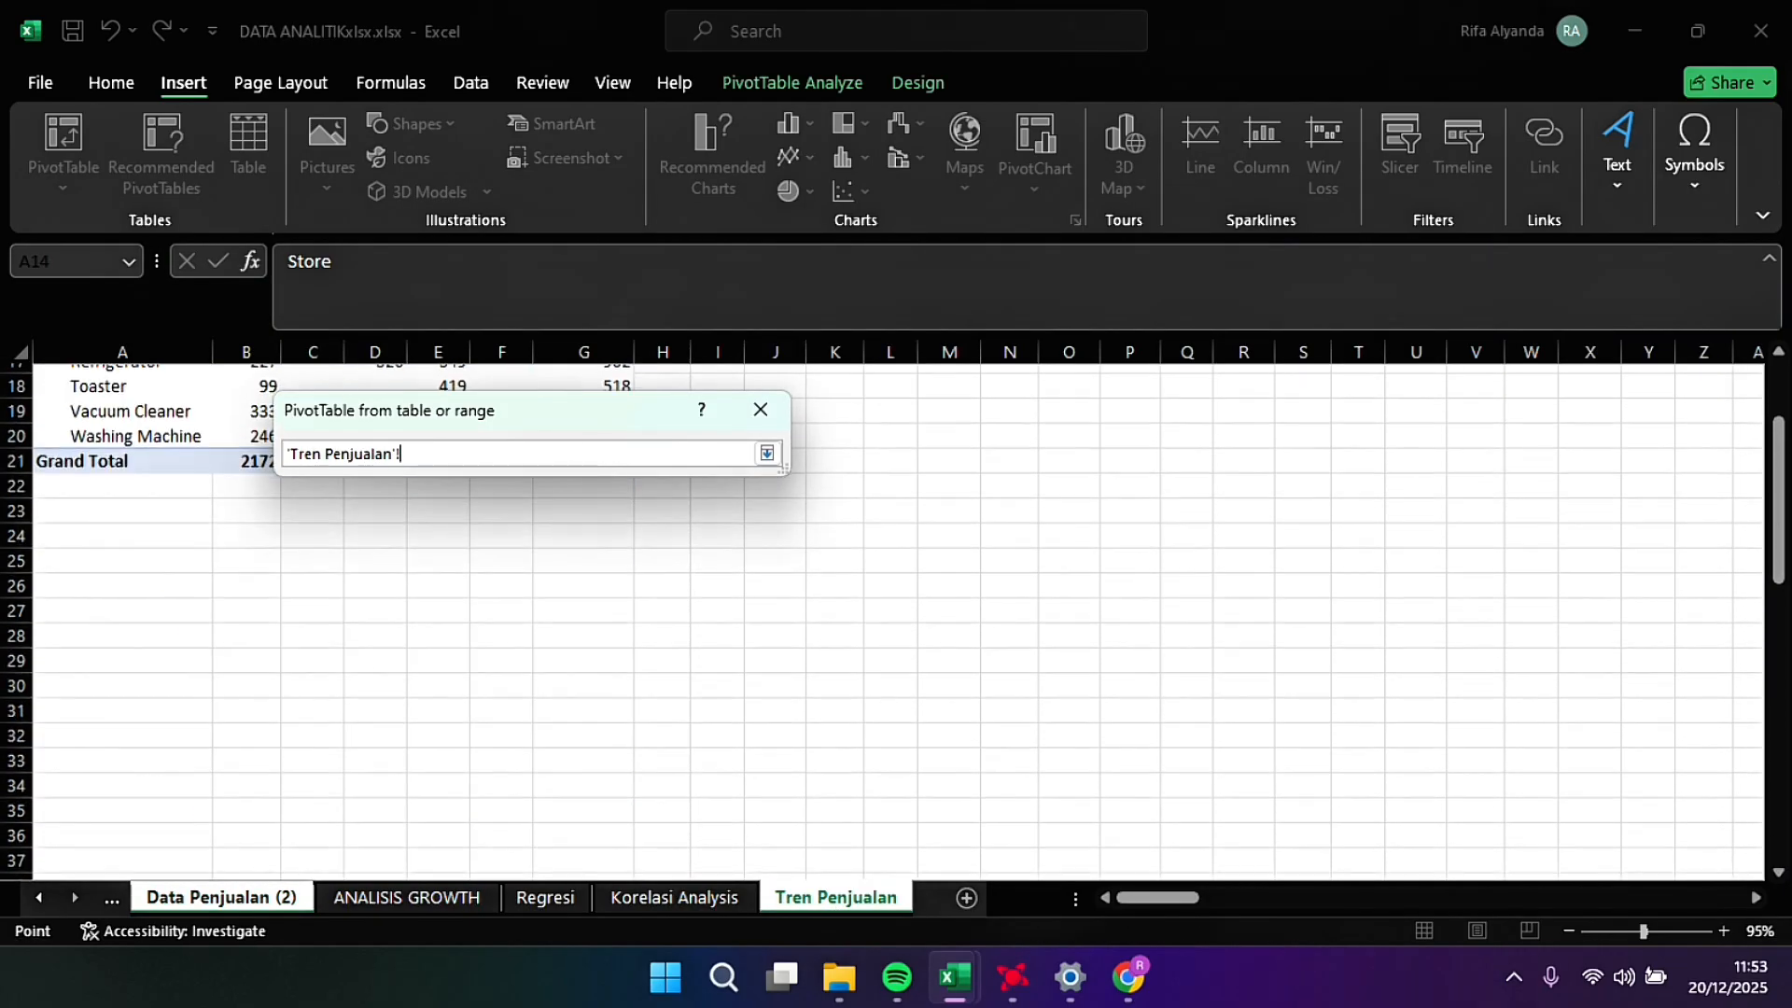
{"action": "left_click", "coordinate": [122, 540]}
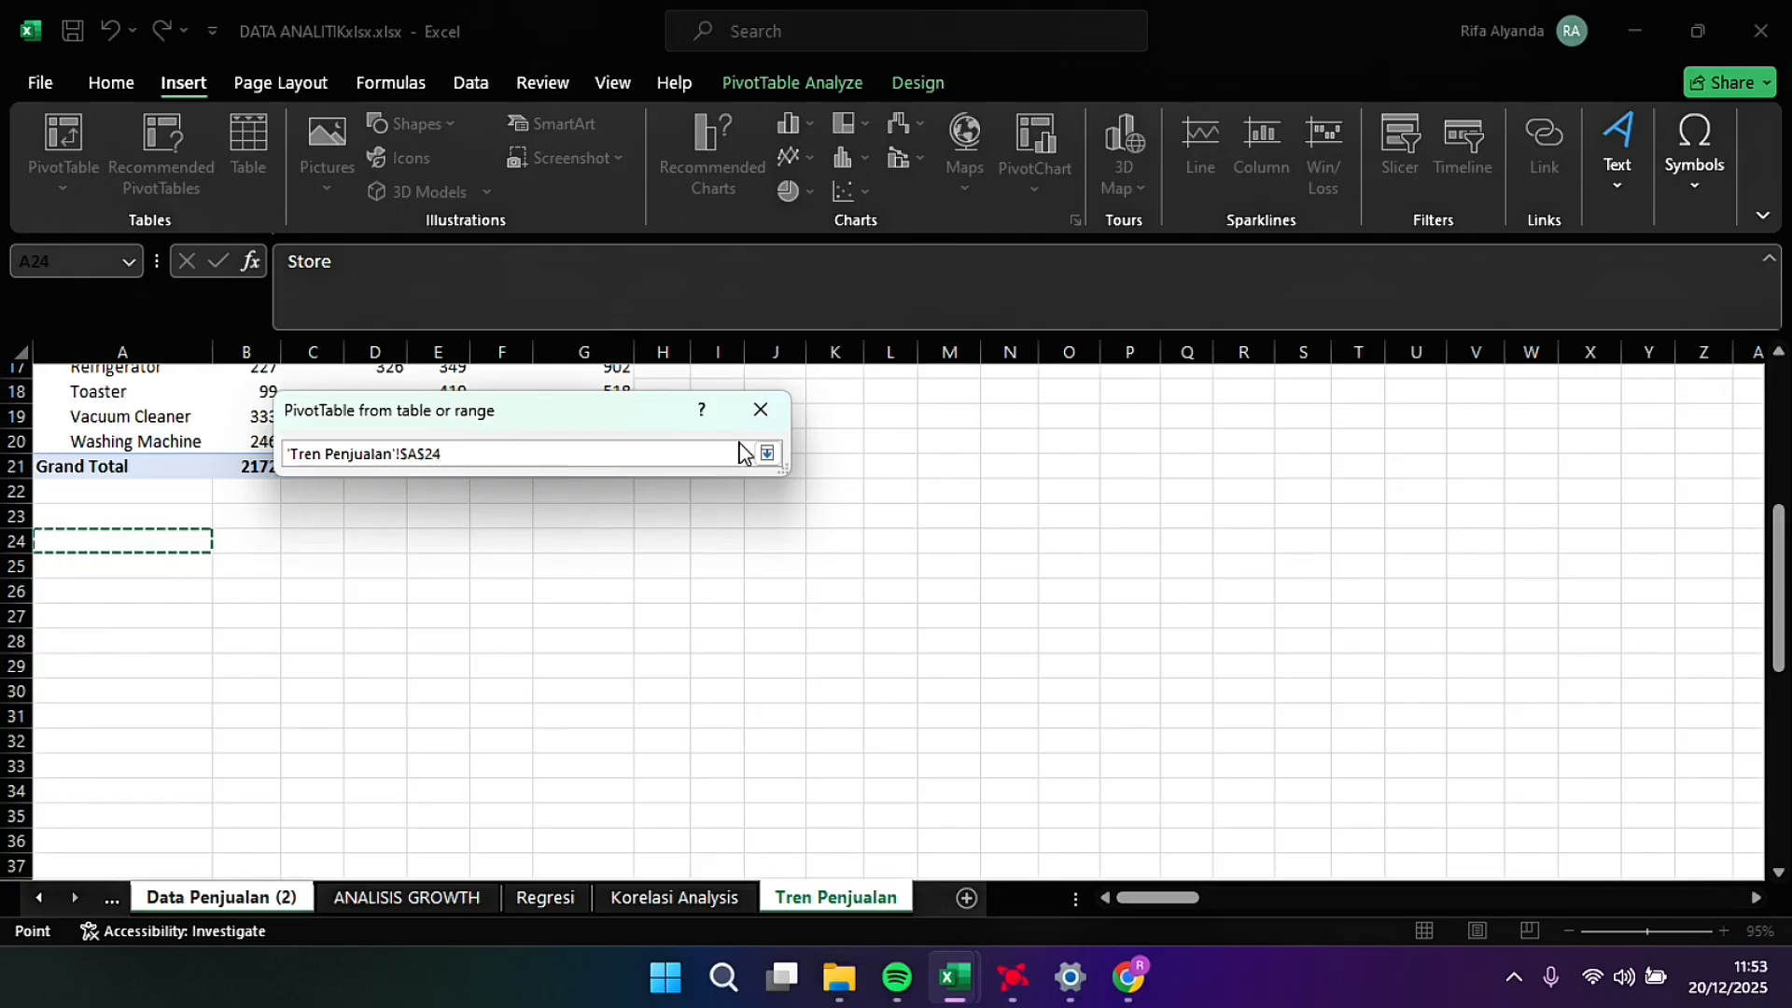
{"action": "left_click", "coordinate": [768, 453]}
{"action": "left_click", "coordinate": [580, 698]}
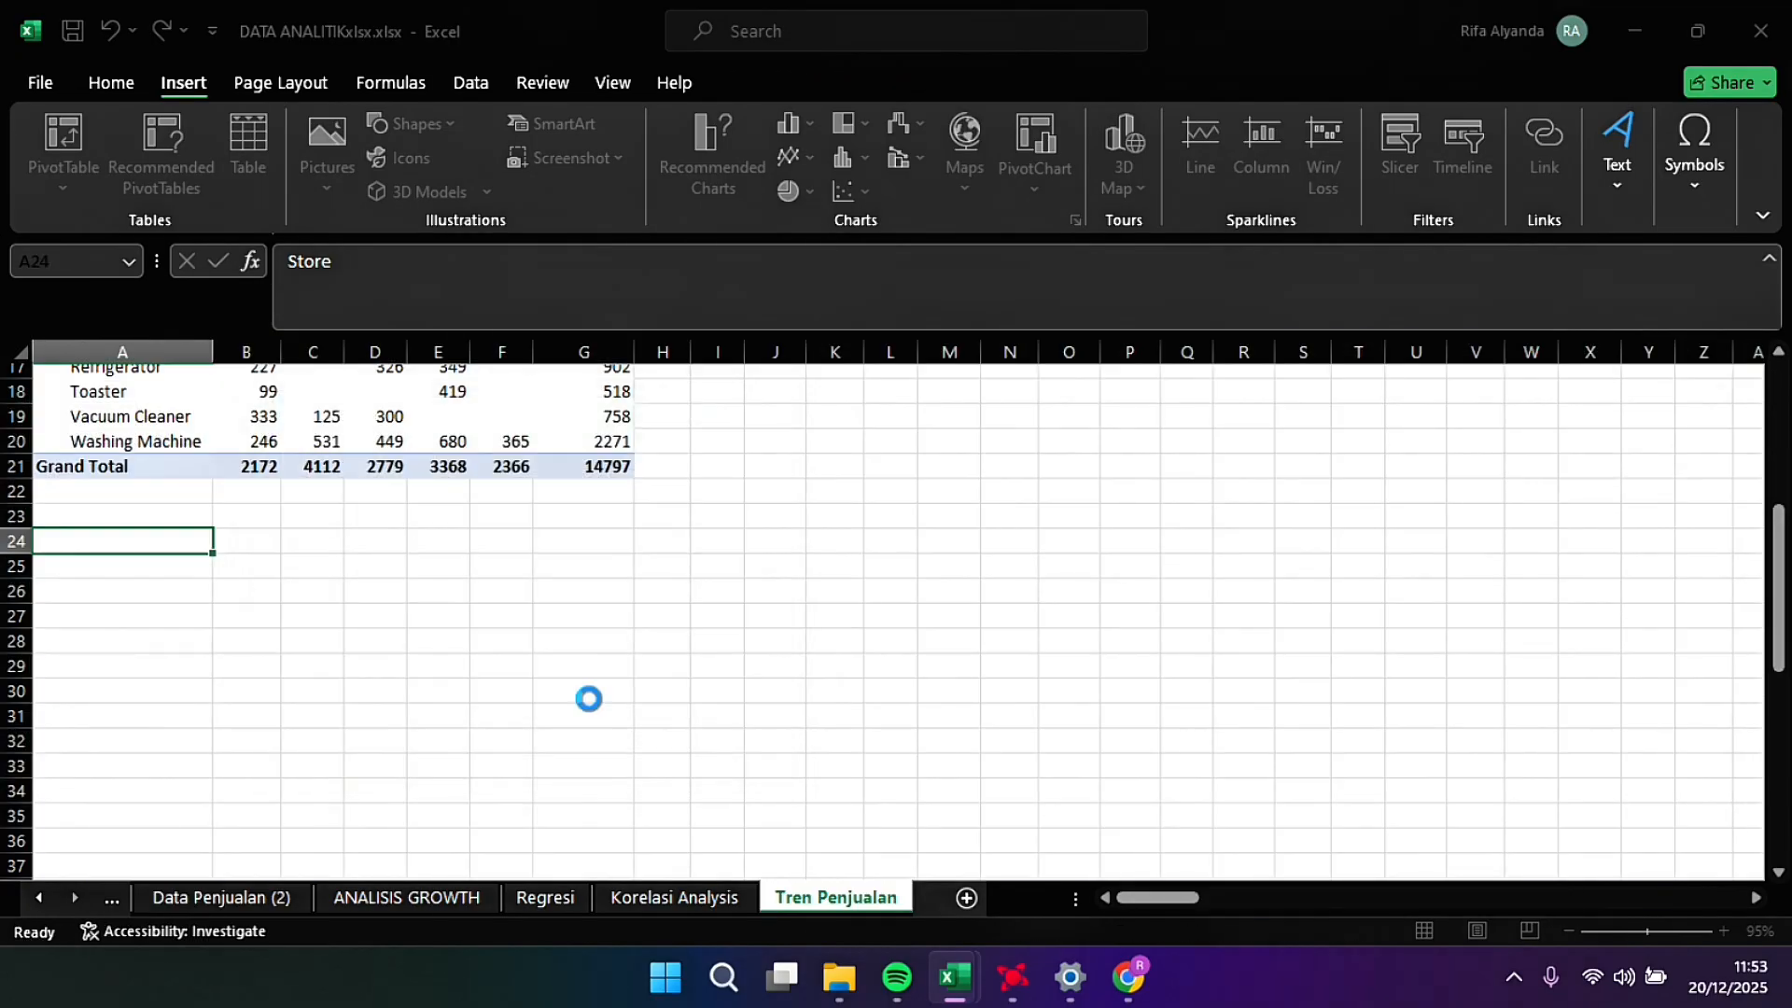
Step: Add Region and Item to the new PivotTable's rows and the Tanggal date field to its columns
{"action": "scroll", "coordinate": [1442, 594], "scroll_direction": "down", "scroll_amount": 2}
{"action": "left_click", "coordinate": [1410, 608]}
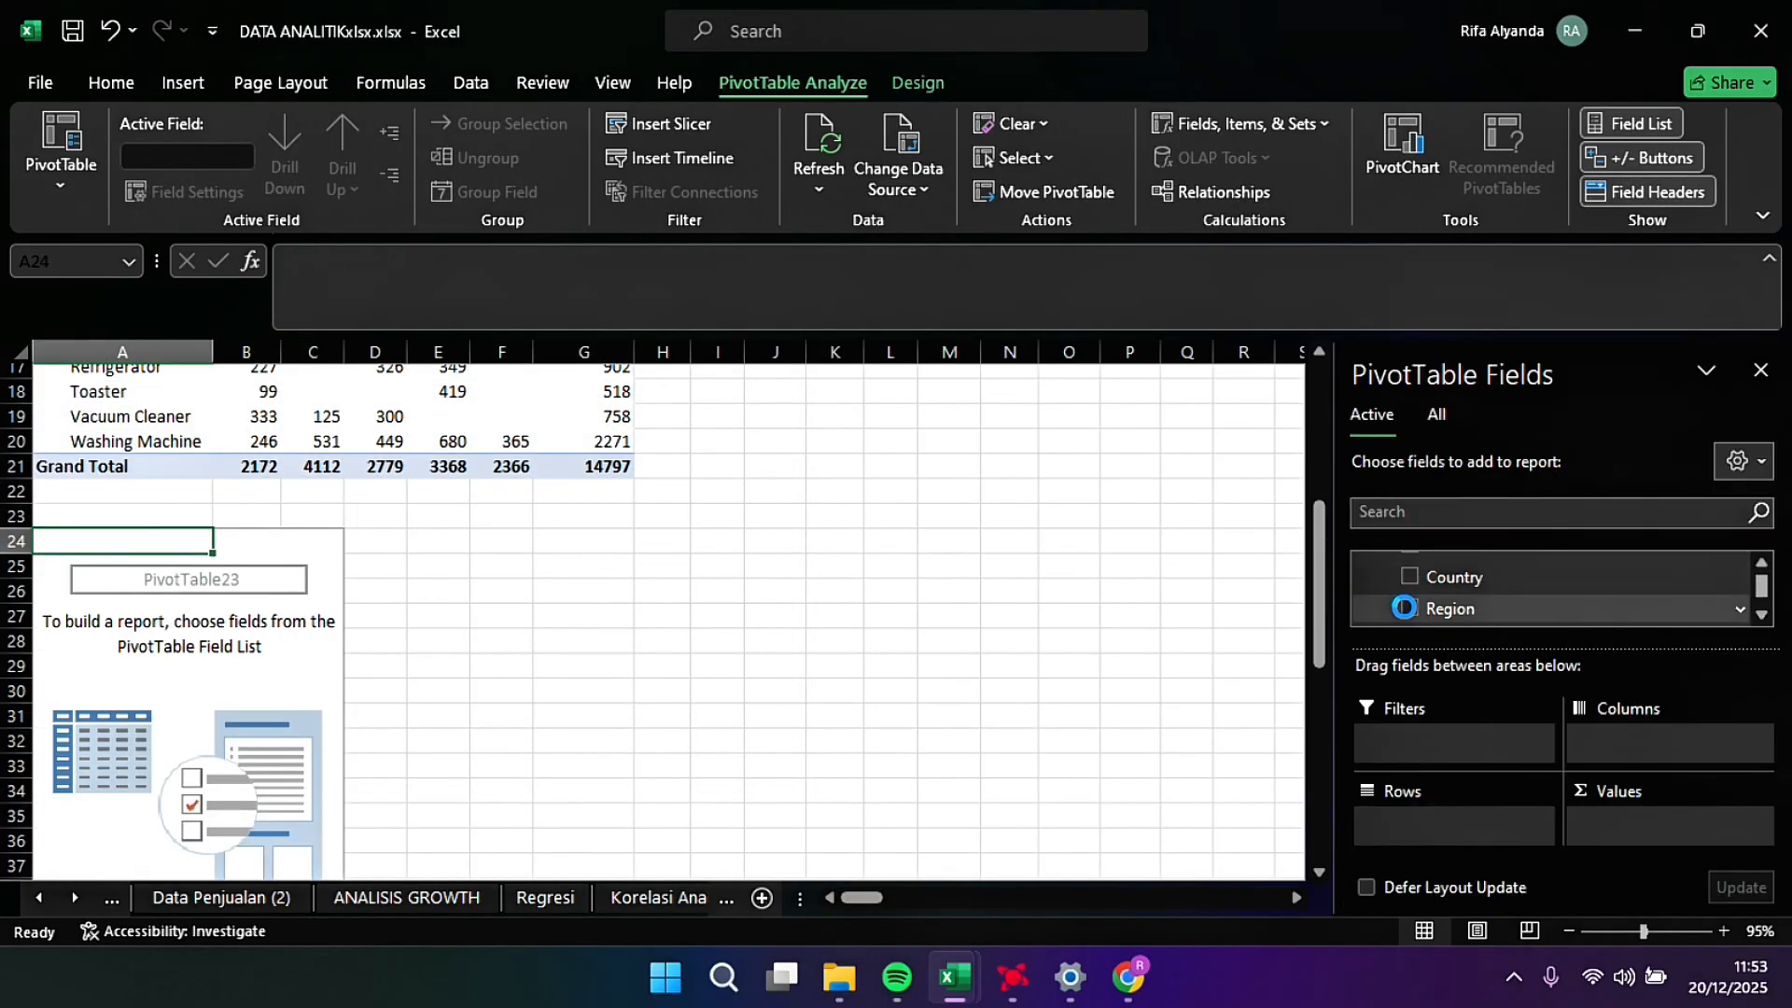
{"action": "scroll", "coordinate": [1409, 608], "scroll_direction": "down", "scroll_amount": 1}
{"action": "left_click", "coordinate": [1410, 577]}
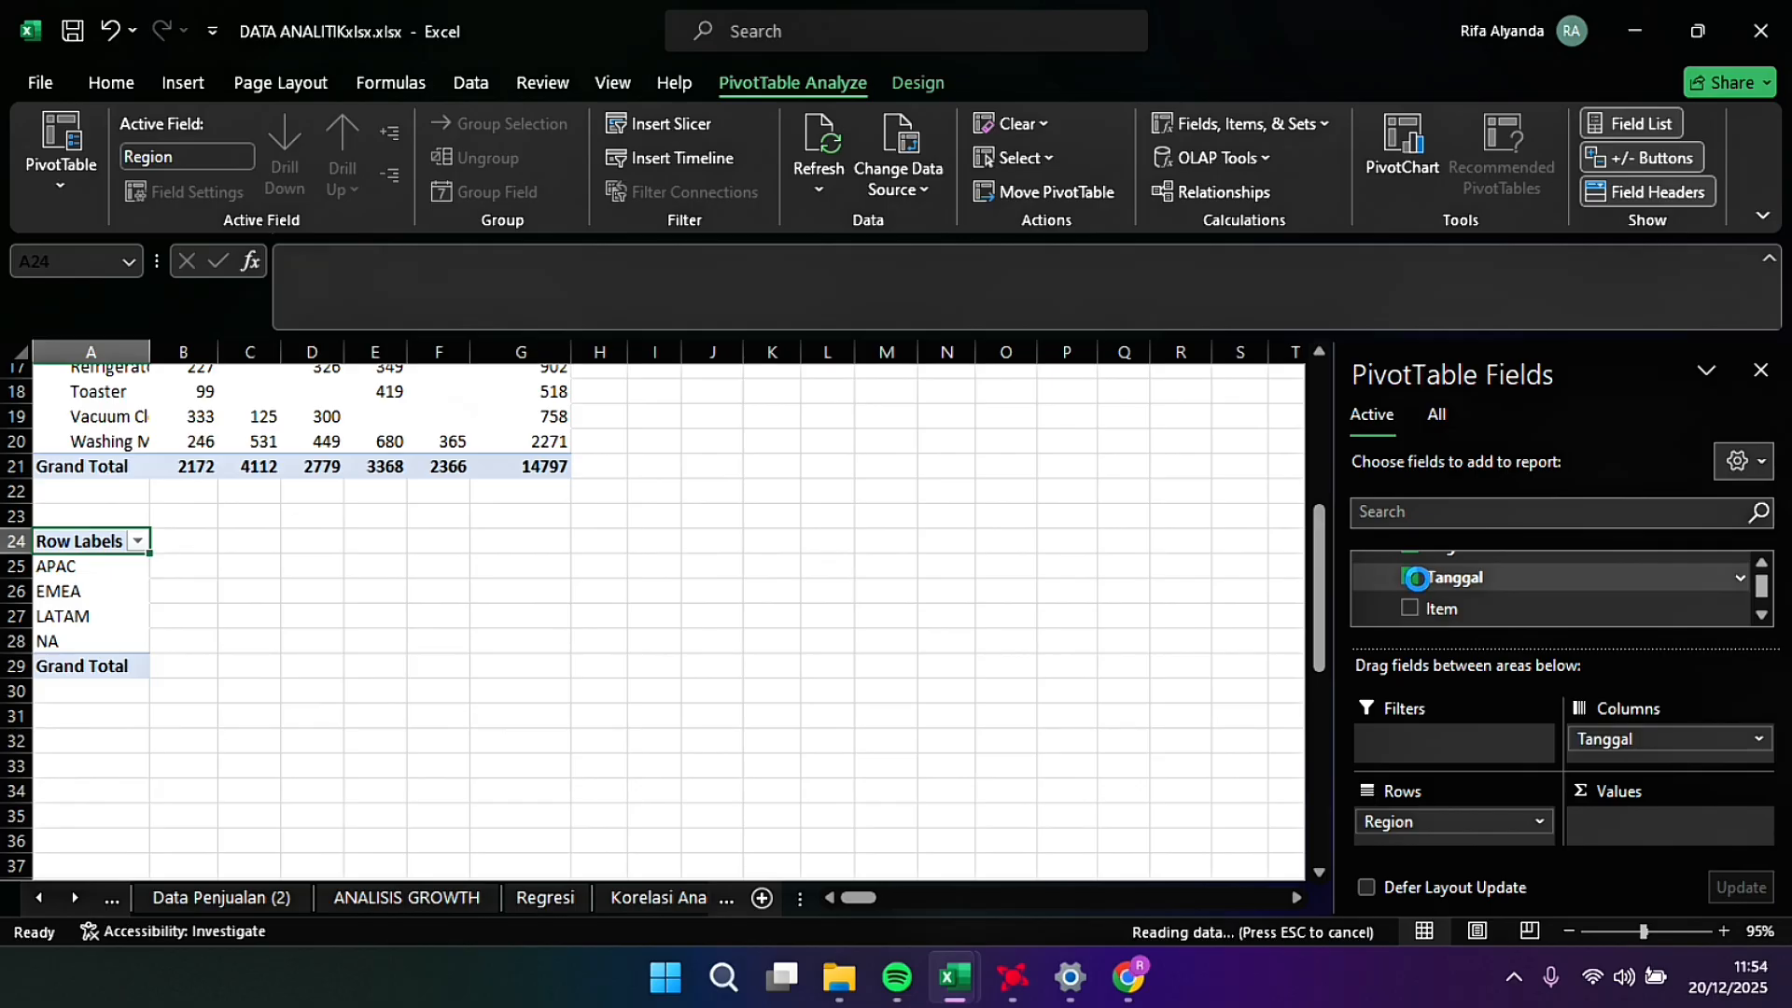
{"action": "left_click", "coordinate": [1410, 608]}
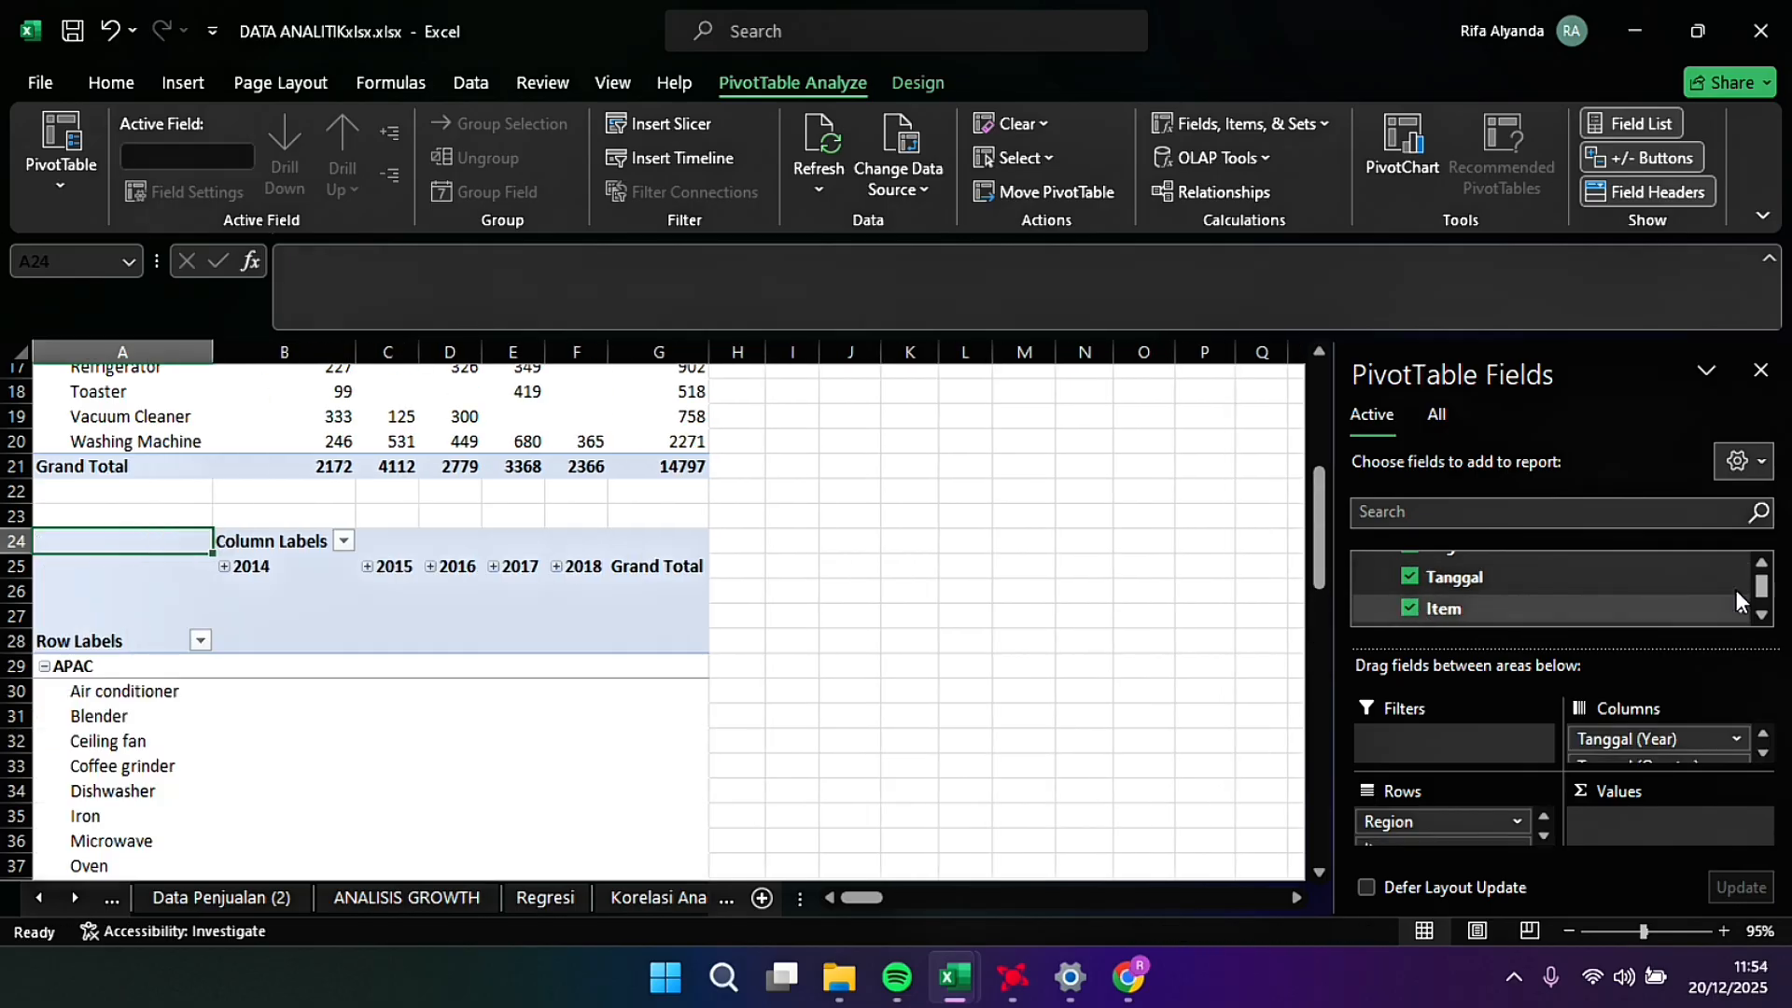
Step: Add the Unit field to the values of the PivotTable at A24
{"action": "scroll", "coordinate": [1757, 614], "scroll_direction": "down", "scroll_amount": 3}
{"action": "left_click", "coordinate": [1409, 575]}
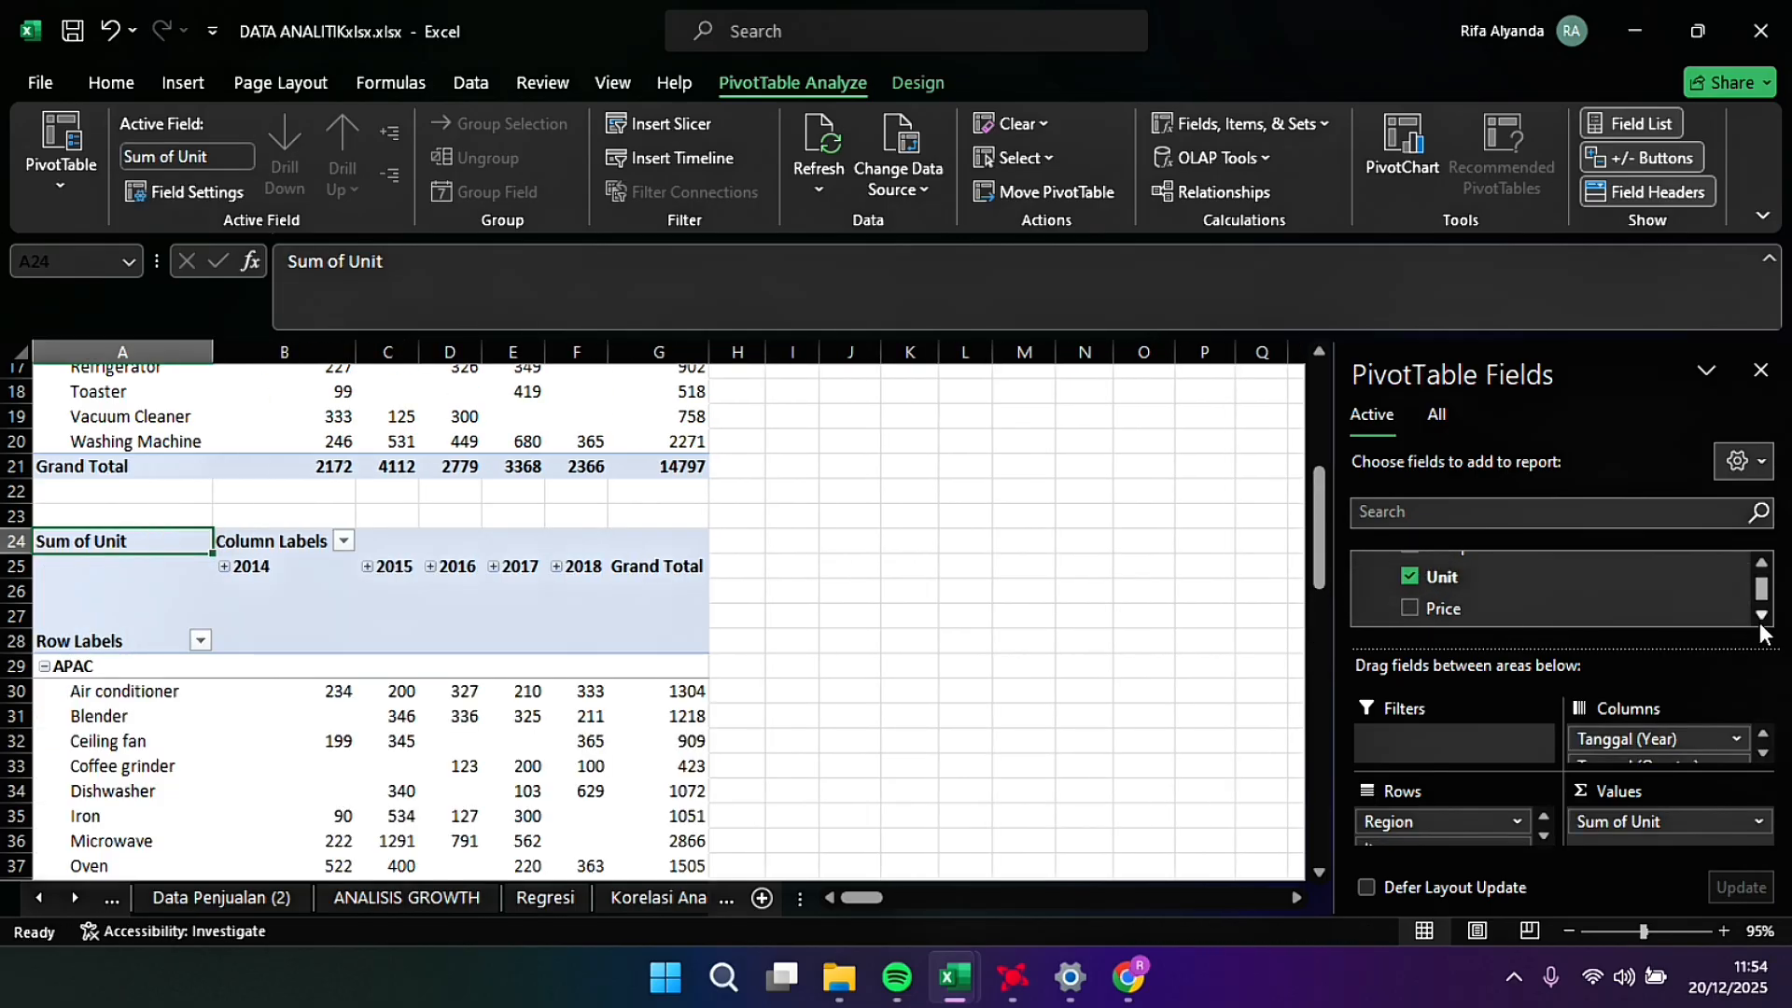
{"action": "scroll", "coordinate": [1756, 614], "scroll_direction": "down", "scroll_amount": 2}
Step: Rename the column header of the A24 PivotTable as Year and its row header as Region
{"action": "left_click", "coordinate": [271, 541]}
{"action": "type", "text": "Year"}
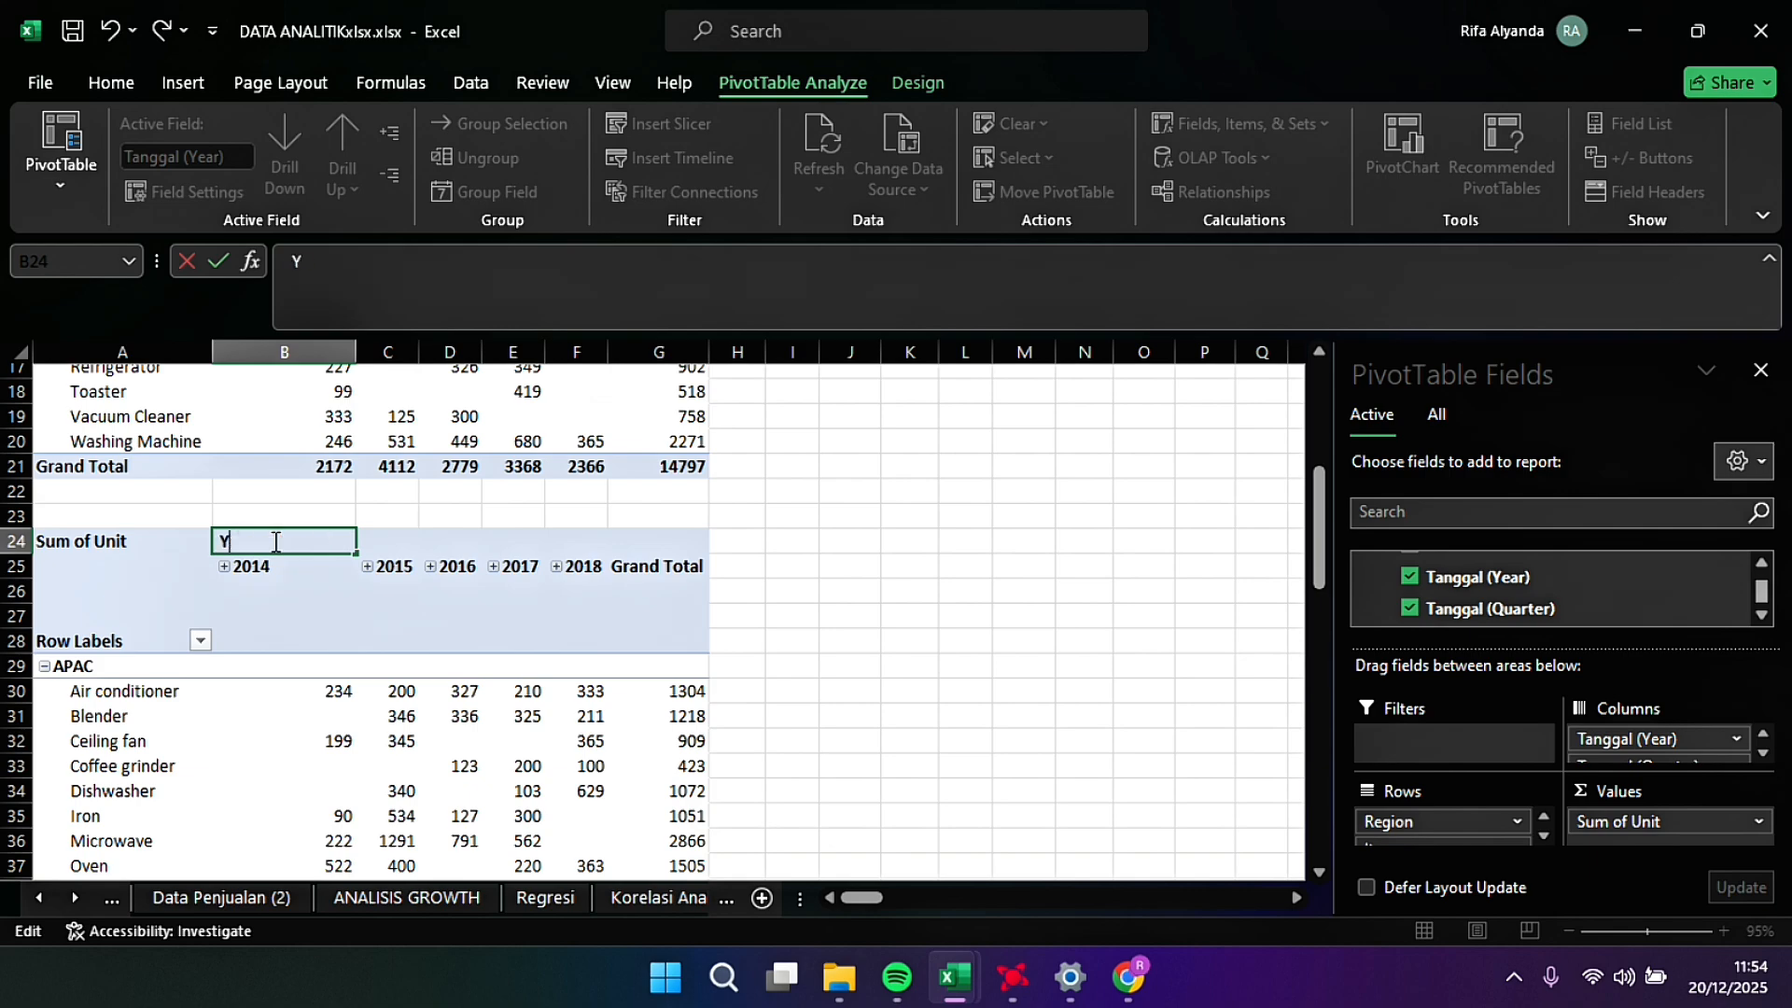
{"action": "left_click", "coordinate": [106, 644]}
{"action": "double_click", "coordinate": [106, 644]}
{"action": "key", "text": "BackSpace"}
{"action": "key", "text": "BackSpace"}
{"action": "key", "text": "BackSpace"}
{"action": "key", "text": "BackSpace"}
{"action": "key", "text": "BackSpace"}
{"action": "key", "text": "BackSpace"}
{"action": "key", "text": "BackSpace"}
{"action": "key", "text": "BackSpace"}
{"action": "key", "text": "BackSpace"}
{"action": "key", "text": "BackSpace"}
{"action": "type", "text": "Region"}
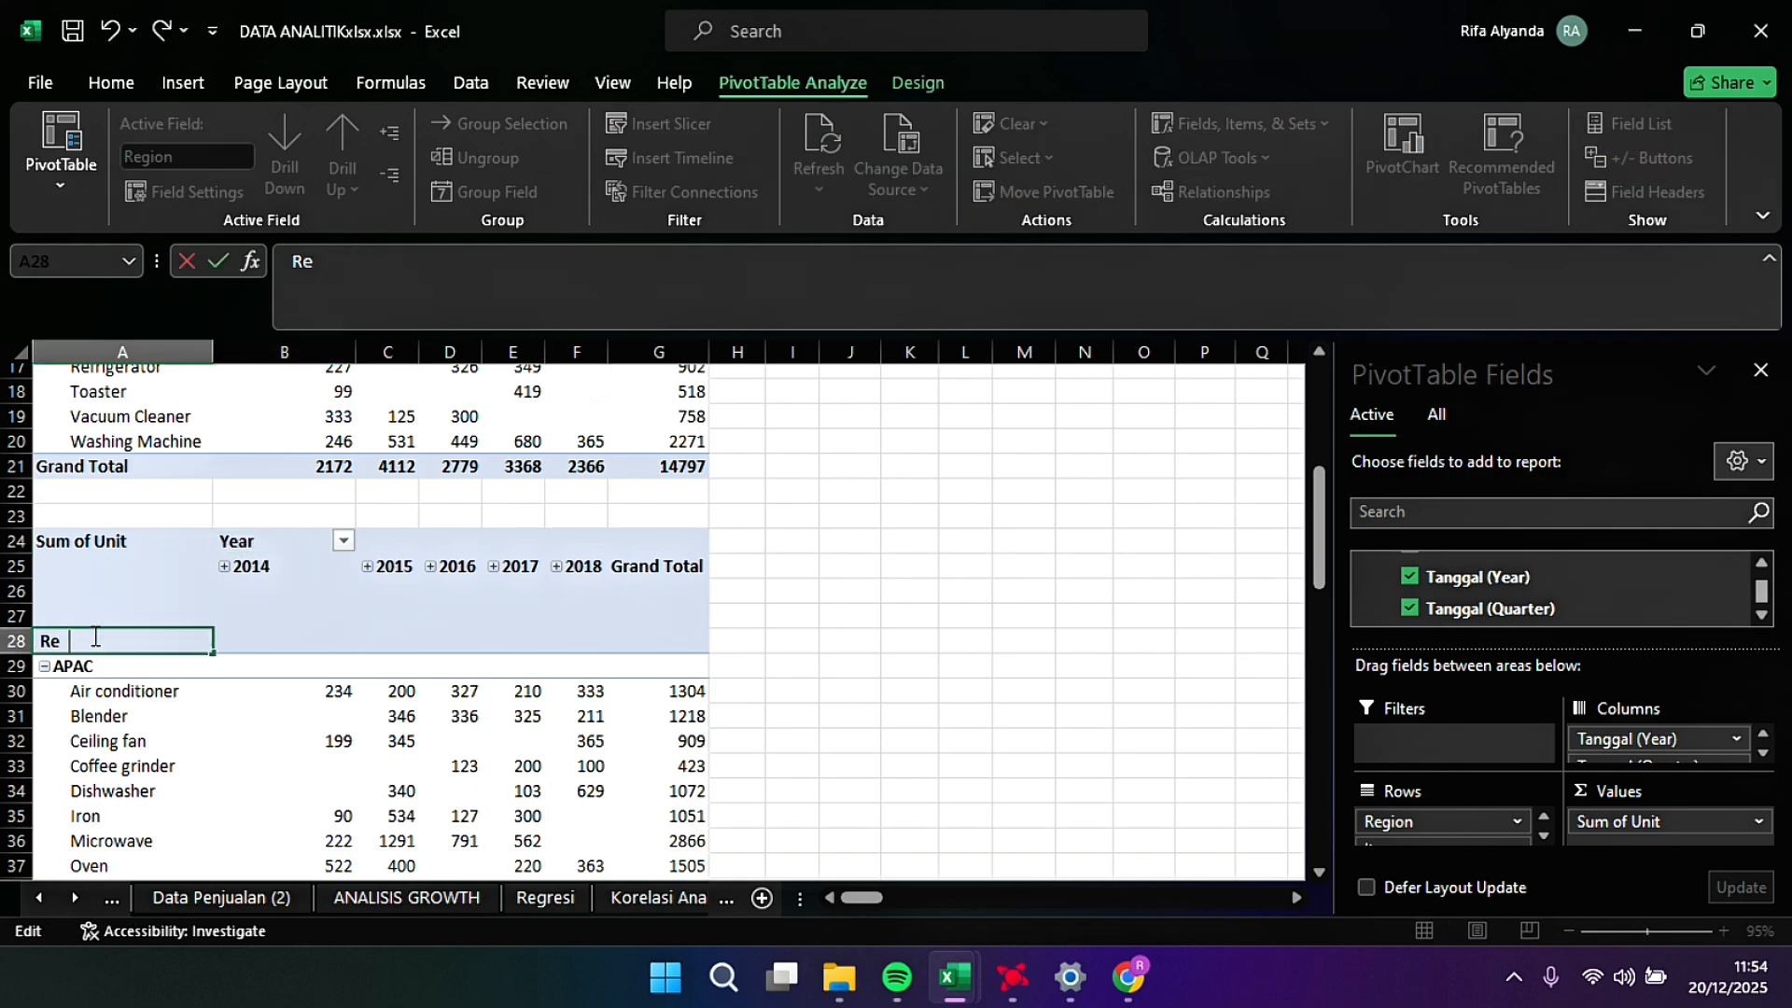
{"action": "key", "text": "Return"}
Step: Filter the A24 PivotTable's Region field to show only EMEA
{"action": "left_click", "coordinate": [200, 640]}
{"action": "left_click", "coordinate": [294, 378]}
{"action": "left_click", "coordinate": [295, 425]}
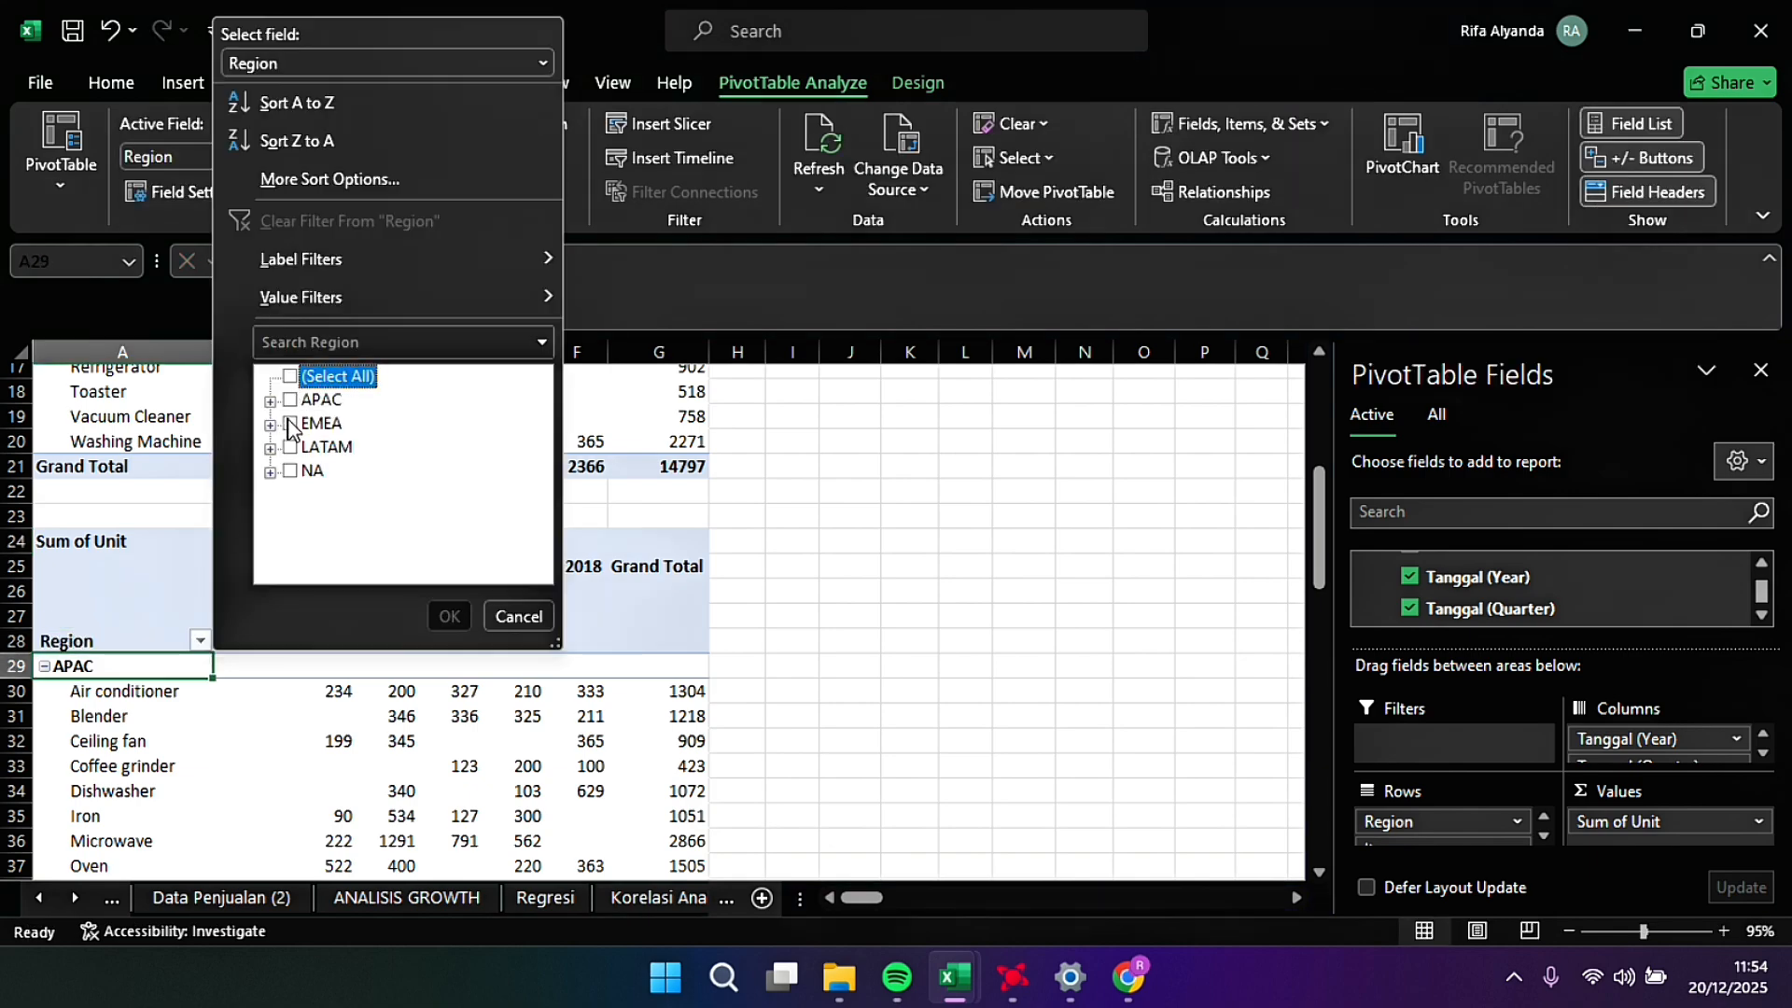
{"action": "left_click", "coordinate": [451, 617]}
{"action": "scroll", "coordinate": [653, 616], "scroll_direction": "up", "scroll_amount": 6}
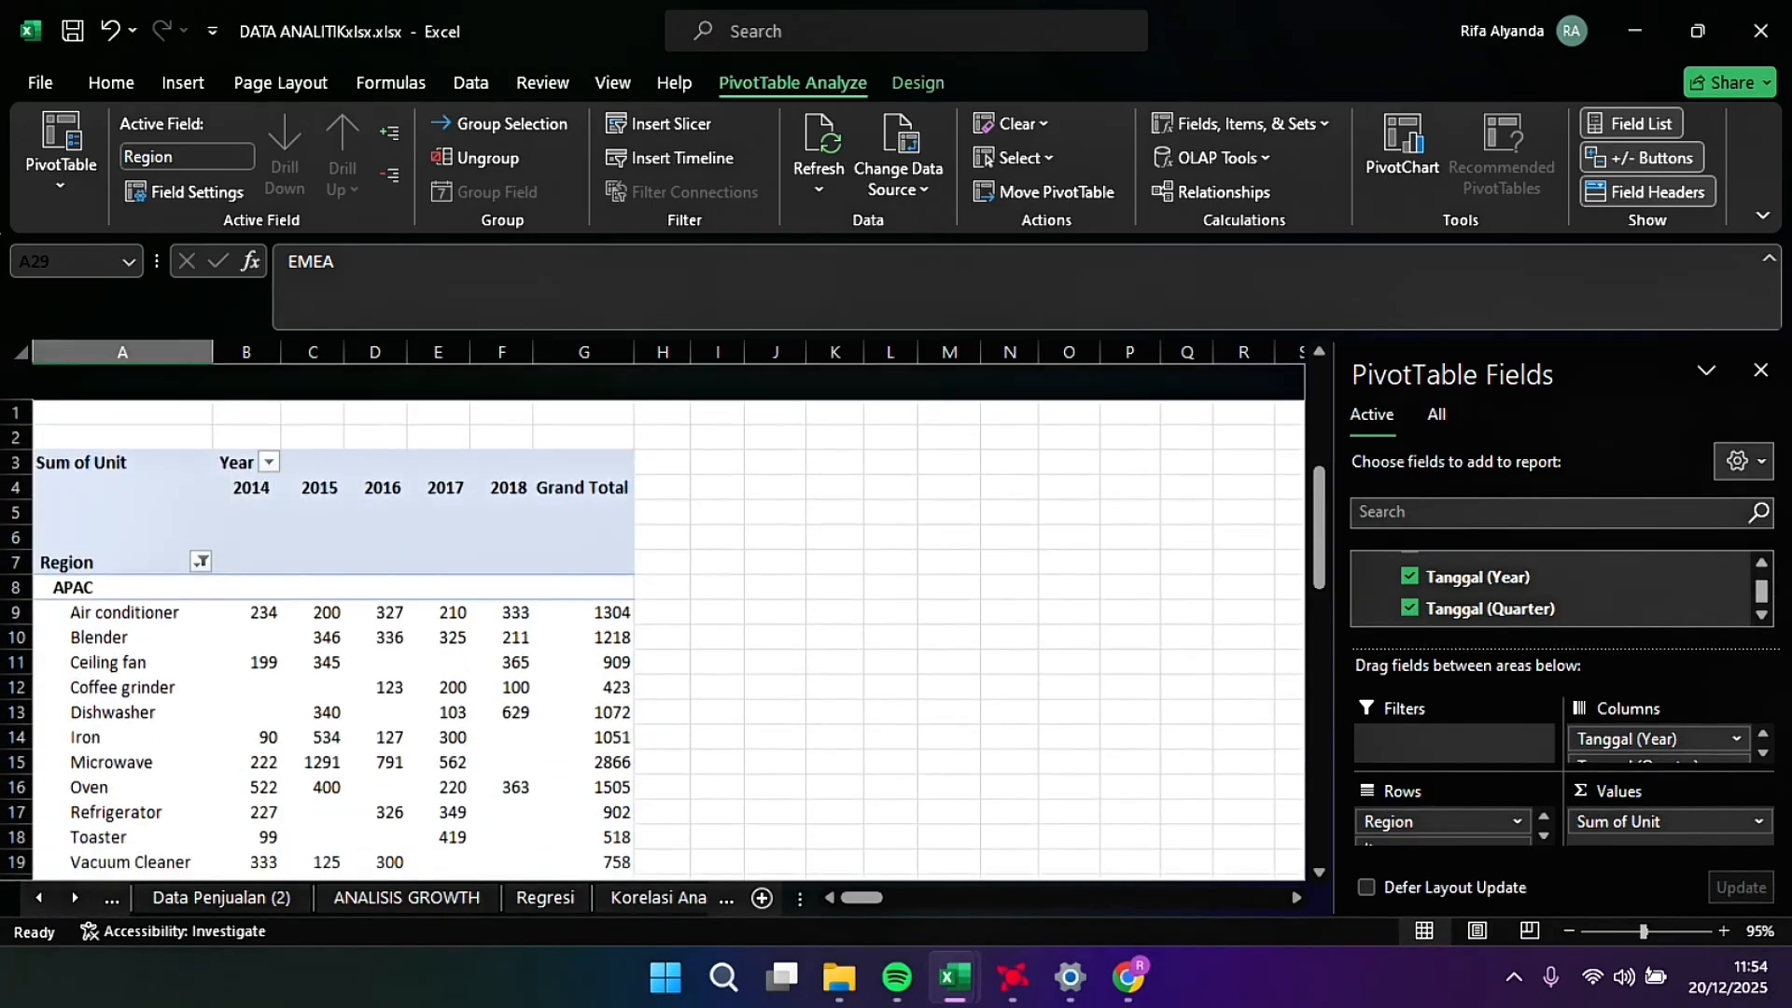
{"action": "left_click", "coordinate": [775, 426]}
Step: Create another PivotTable from A5:M157 on Data Penjualan (2), placed at K3 of Tren Penjualan and added to the Data Model
{"action": "left_click", "coordinate": [273, 899]}
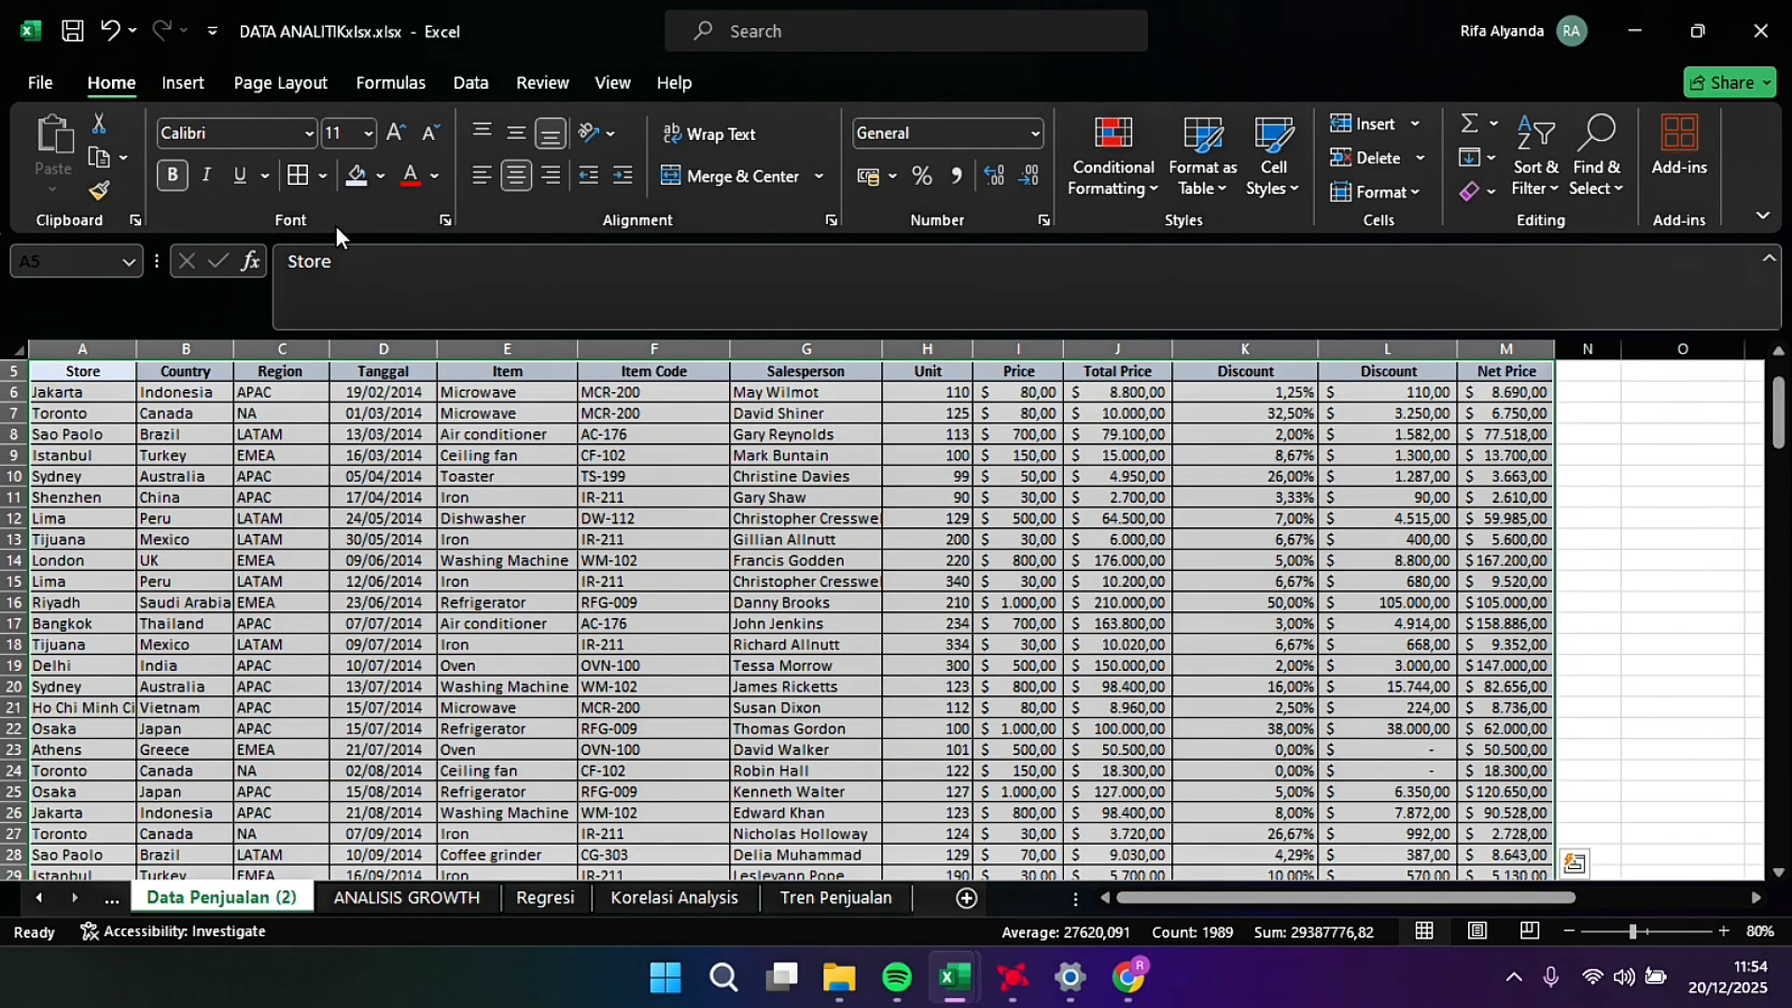
{"action": "left_click", "coordinate": [182, 84]}
{"action": "left_click", "coordinate": [61, 170]}
{"action": "left_click", "coordinate": [79, 228]}
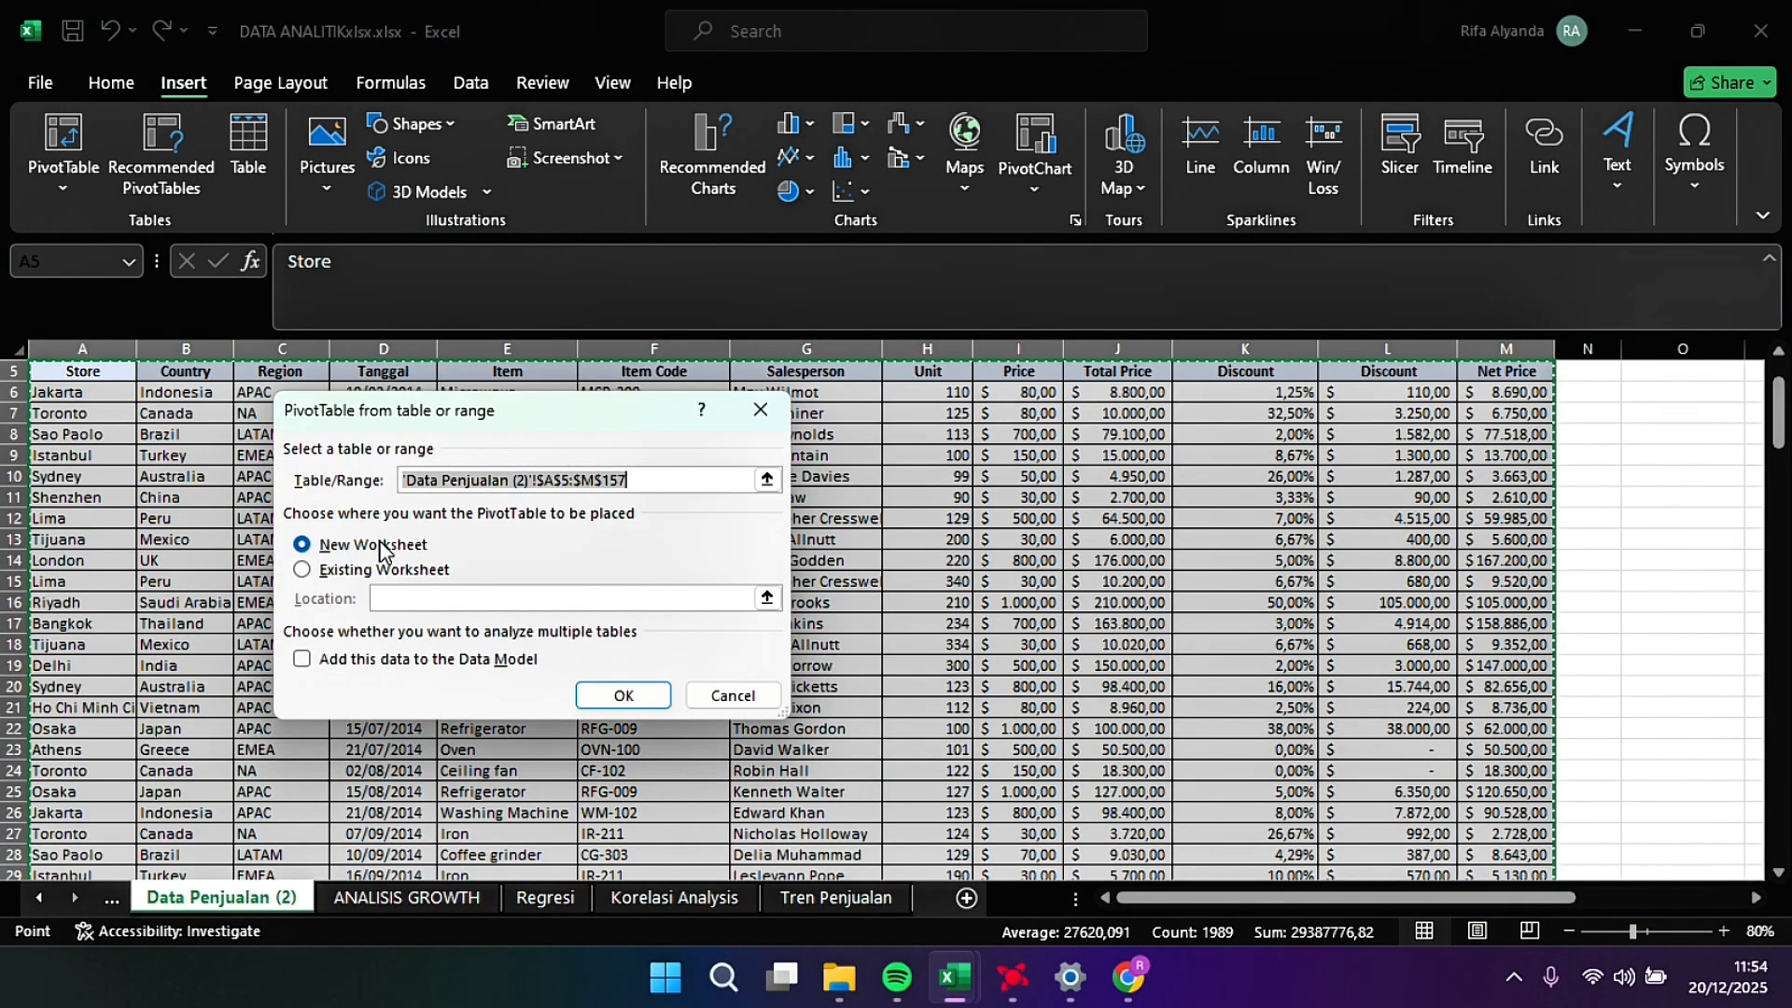
{"action": "left_click", "coordinate": [301, 569]}
{"action": "left_click", "coordinate": [805, 896]}
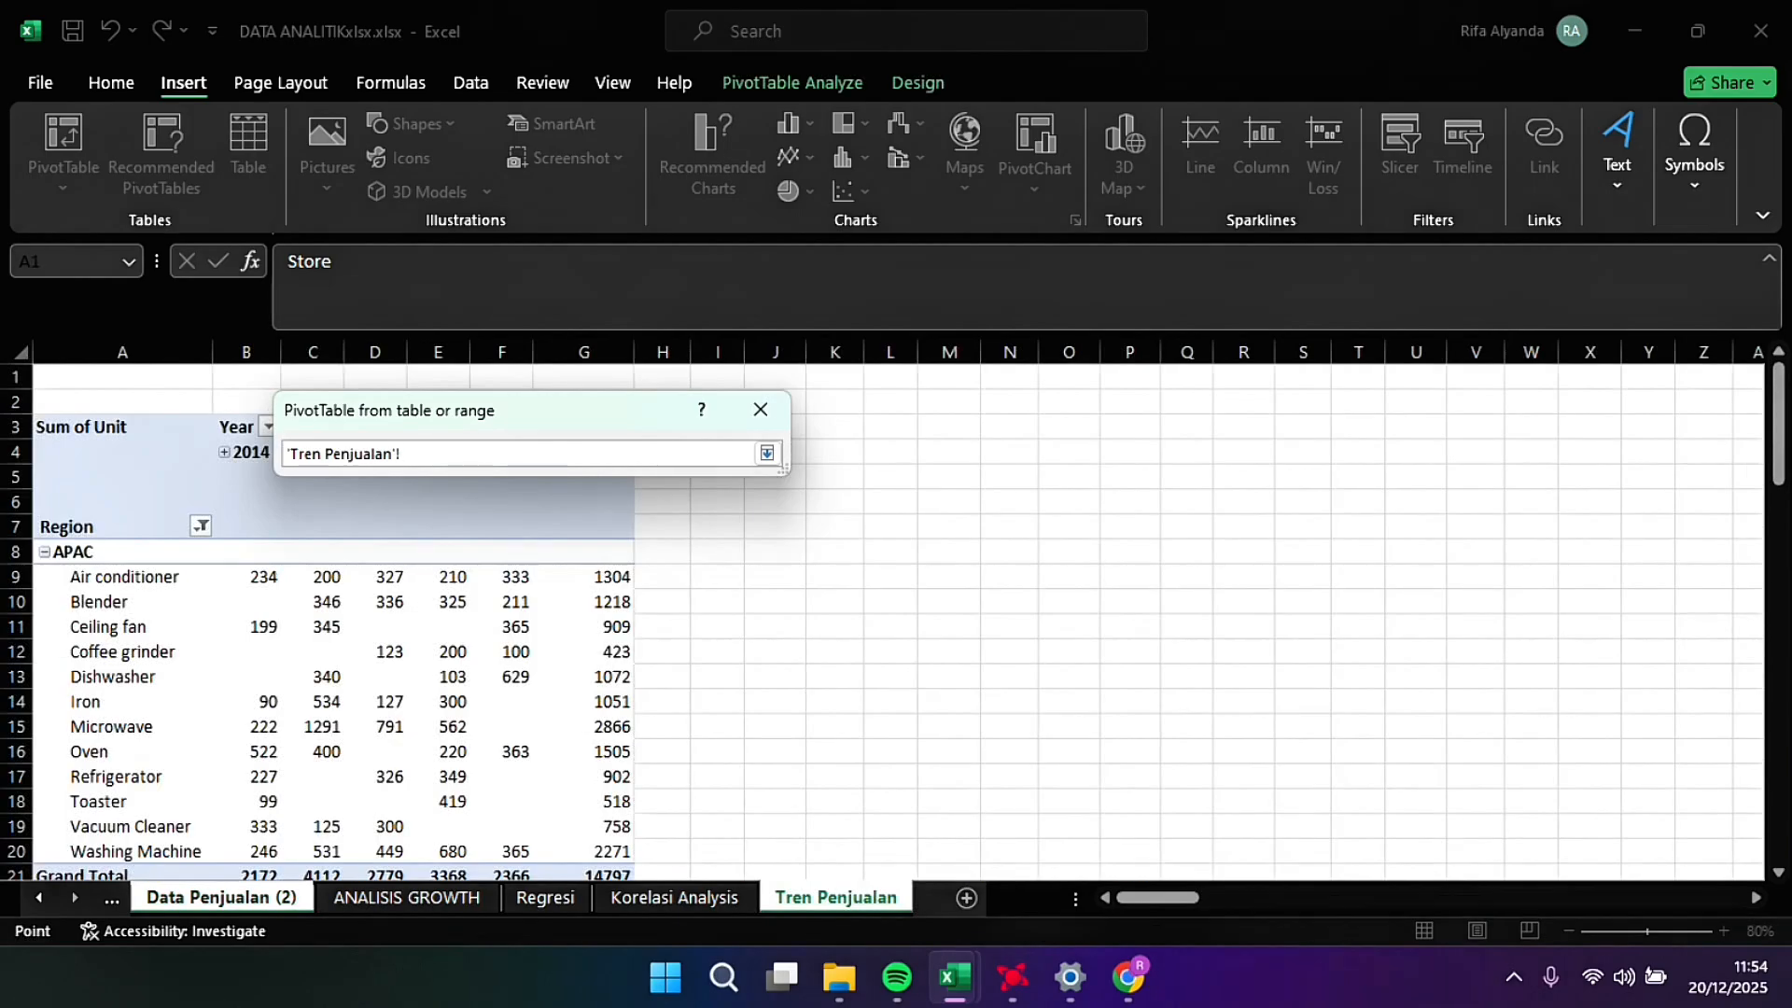
{"action": "left_click", "coordinate": [890, 402]}
{"action": "key", "text": "Left"}
{"action": "key", "text": "Down"}
{"action": "left_click", "coordinate": [764, 454]}
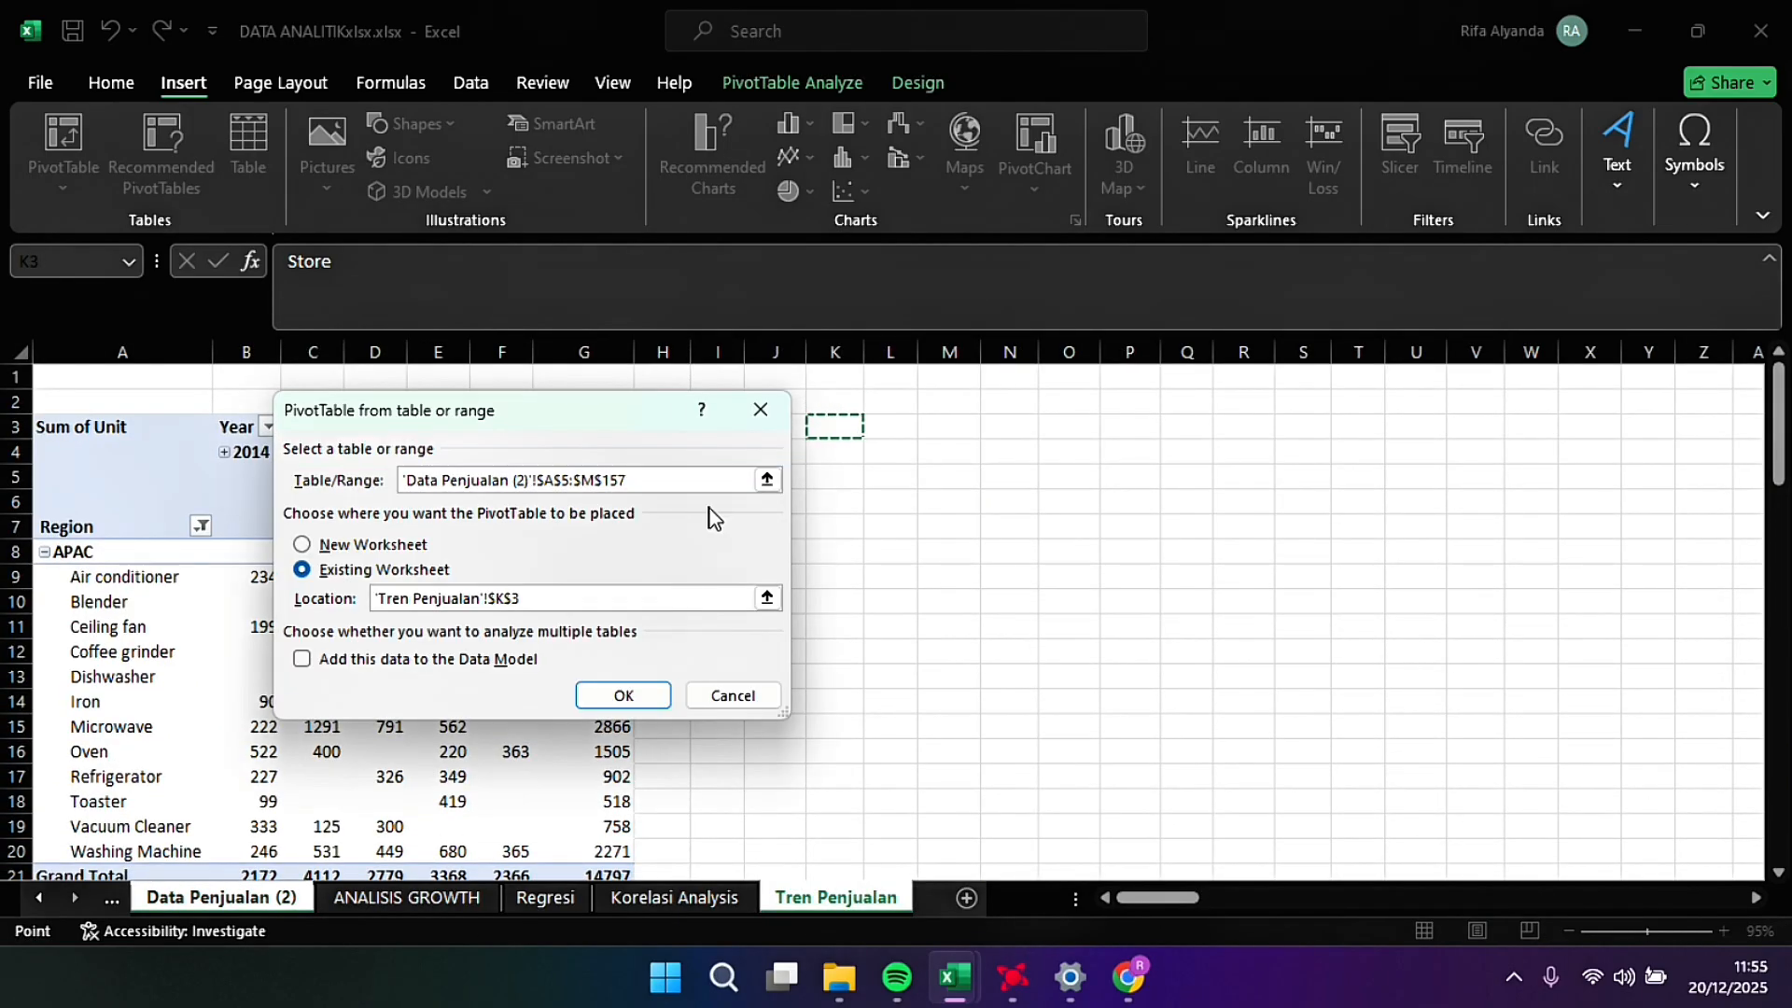
{"action": "left_click", "coordinate": [402, 670]}
{"action": "left_click", "coordinate": [627, 696]}
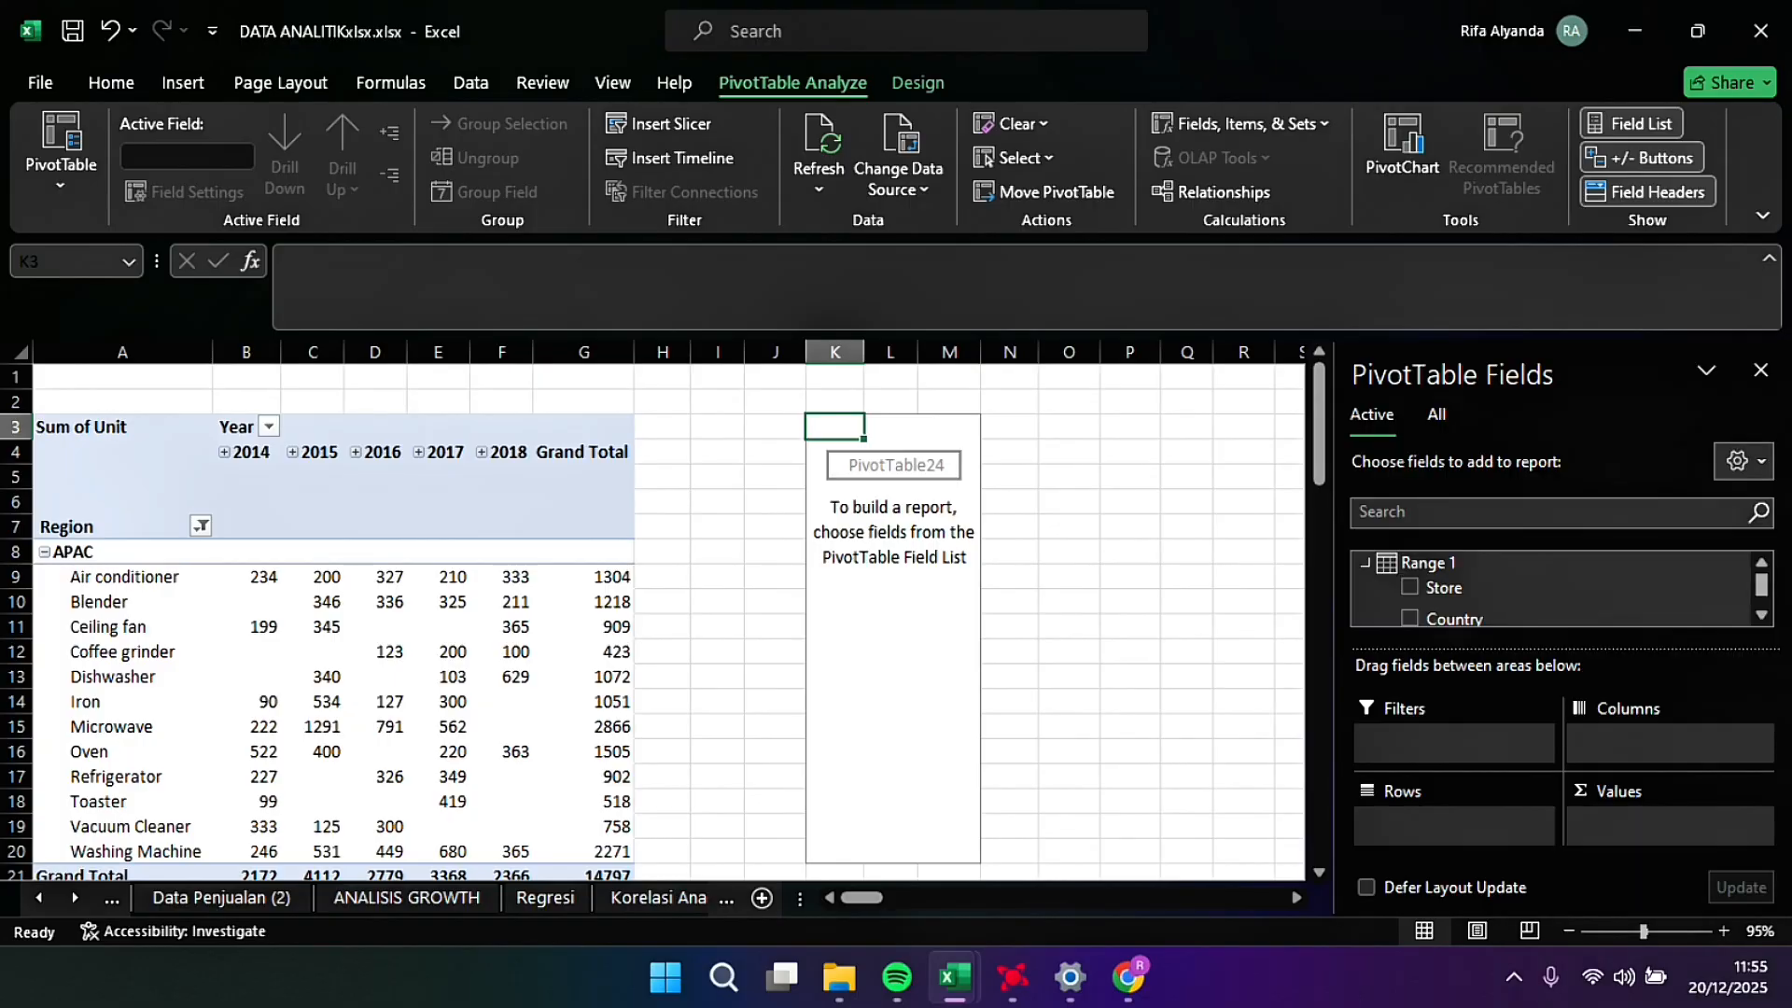
Step: Add Region and Item to the K3 PivotTable's rows, Tanggal to its columns and Unit to its values
{"action": "left_click", "coordinate": [1761, 615]}
{"action": "left_click", "coordinate": [1736, 567]}
{"action": "left_click", "coordinate": [1736, 598]}
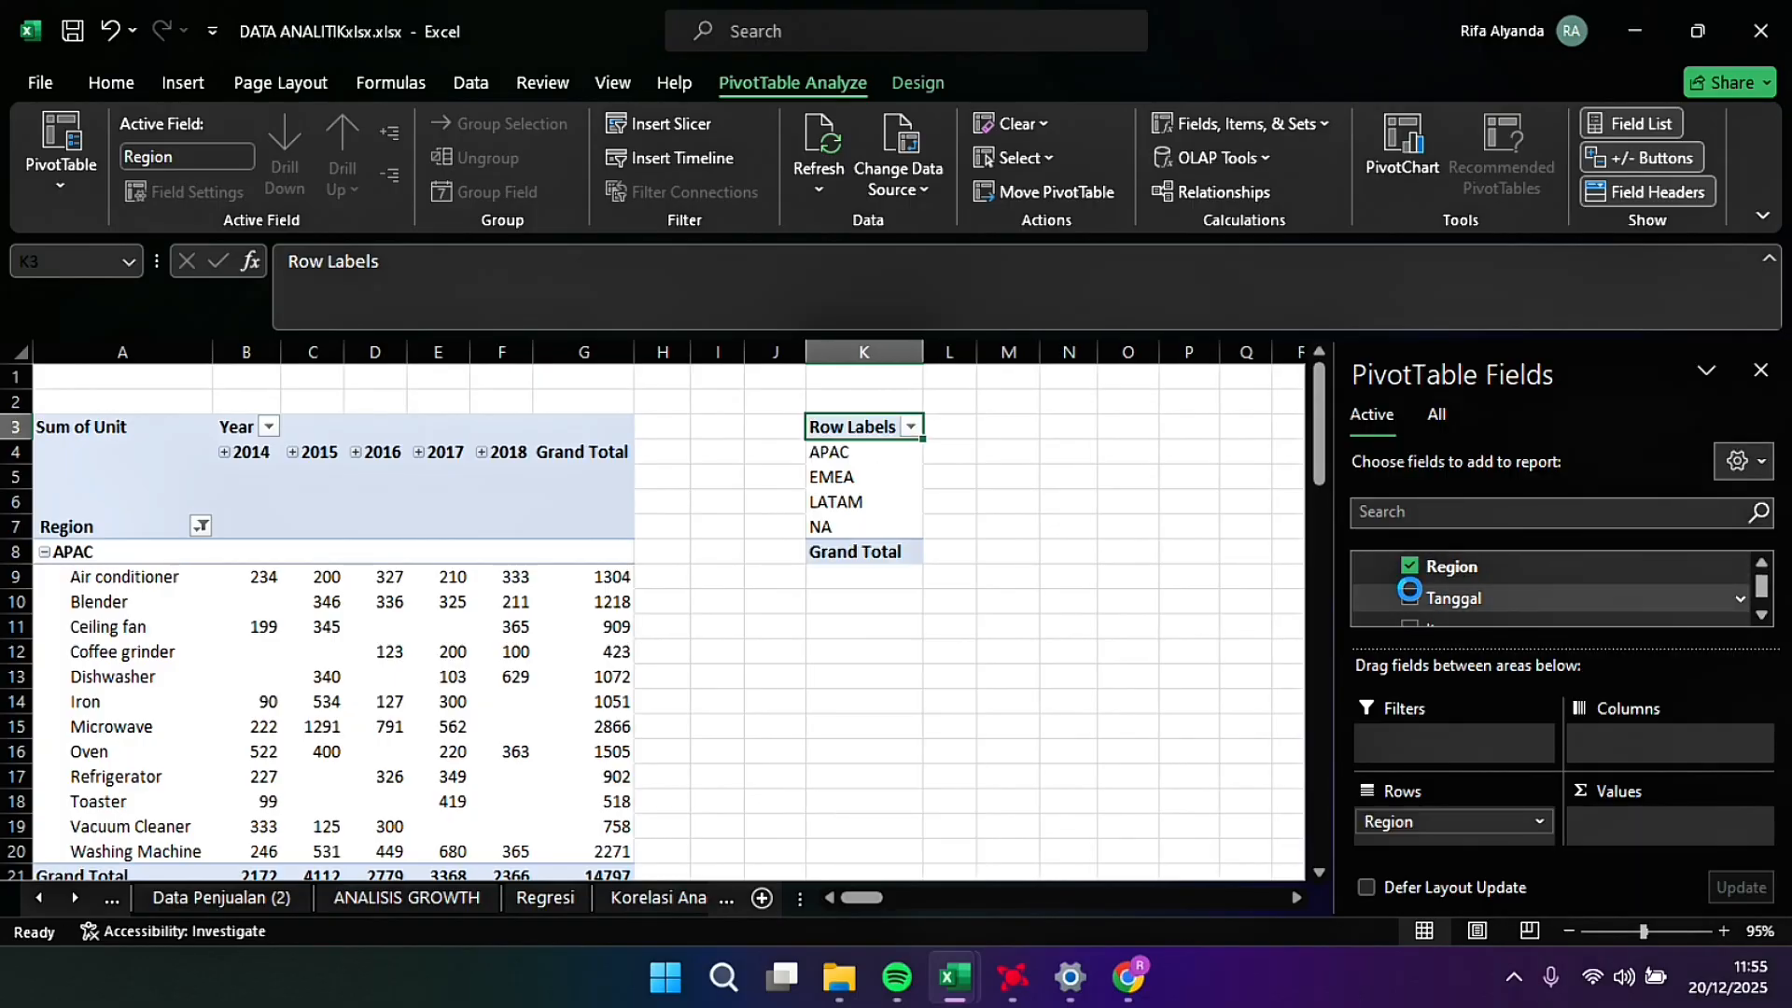
{"action": "left_click", "coordinate": [1761, 615]}
{"action": "left_click", "coordinate": [1409, 588]}
{"action": "left_click", "coordinate": [1761, 615]}
{"action": "left_click", "coordinate": [1762, 615]}
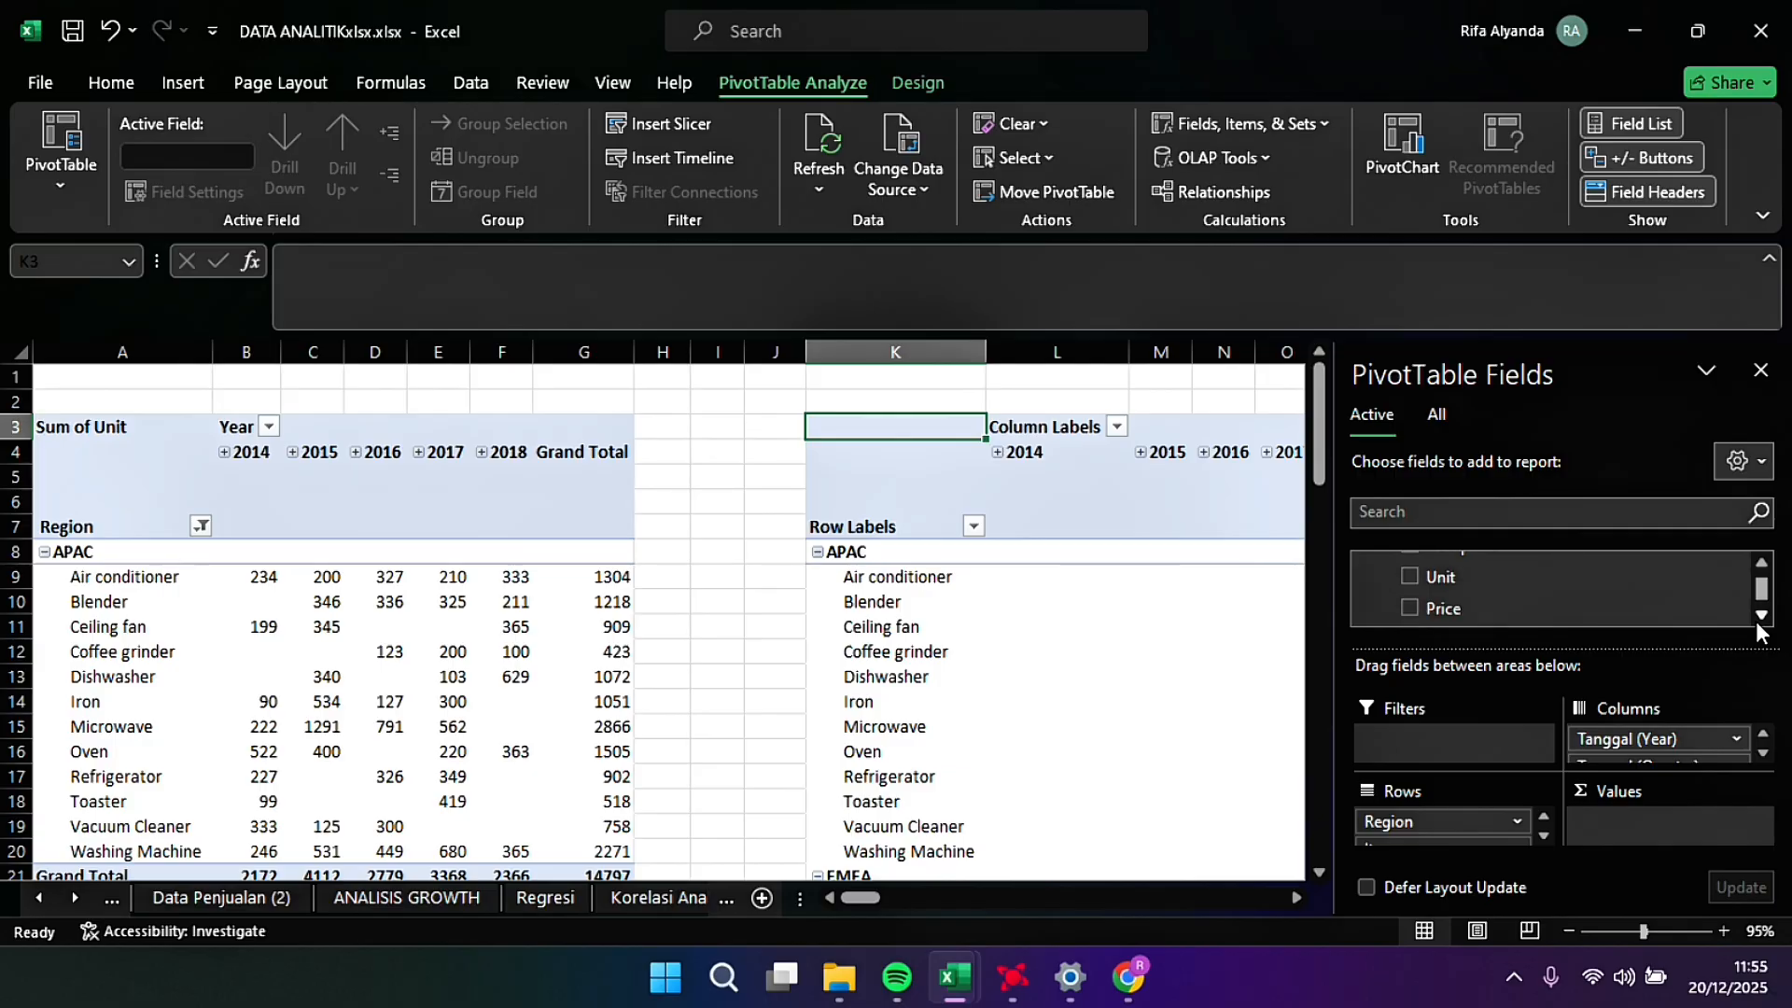
{"action": "left_click", "coordinate": [1410, 579]}
{"action": "scroll", "coordinate": [1755, 598], "scroll_direction": "up", "scroll_amount": 3}
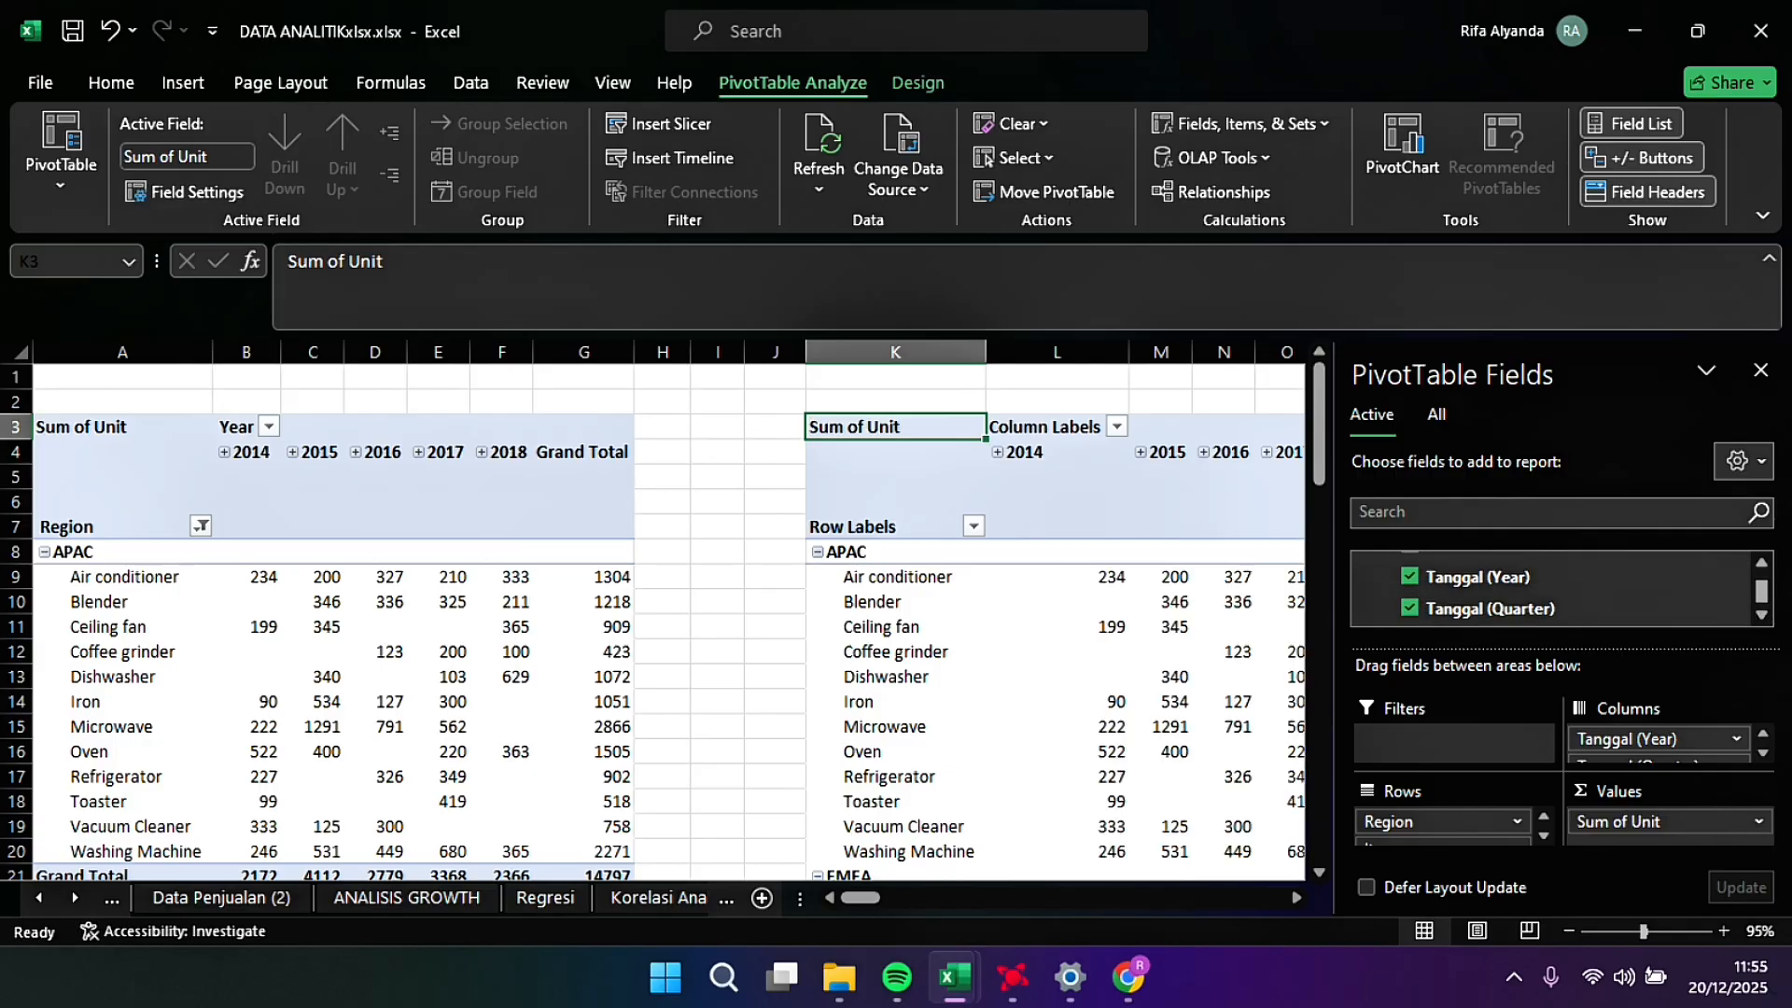
Step: Close the field list and filter the K3 PivotTable's Region field to show only LATAM
{"action": "left_click", "coordinate": [1761, 370]}
{"action": "left_click", "coordinate": [974, 526]}
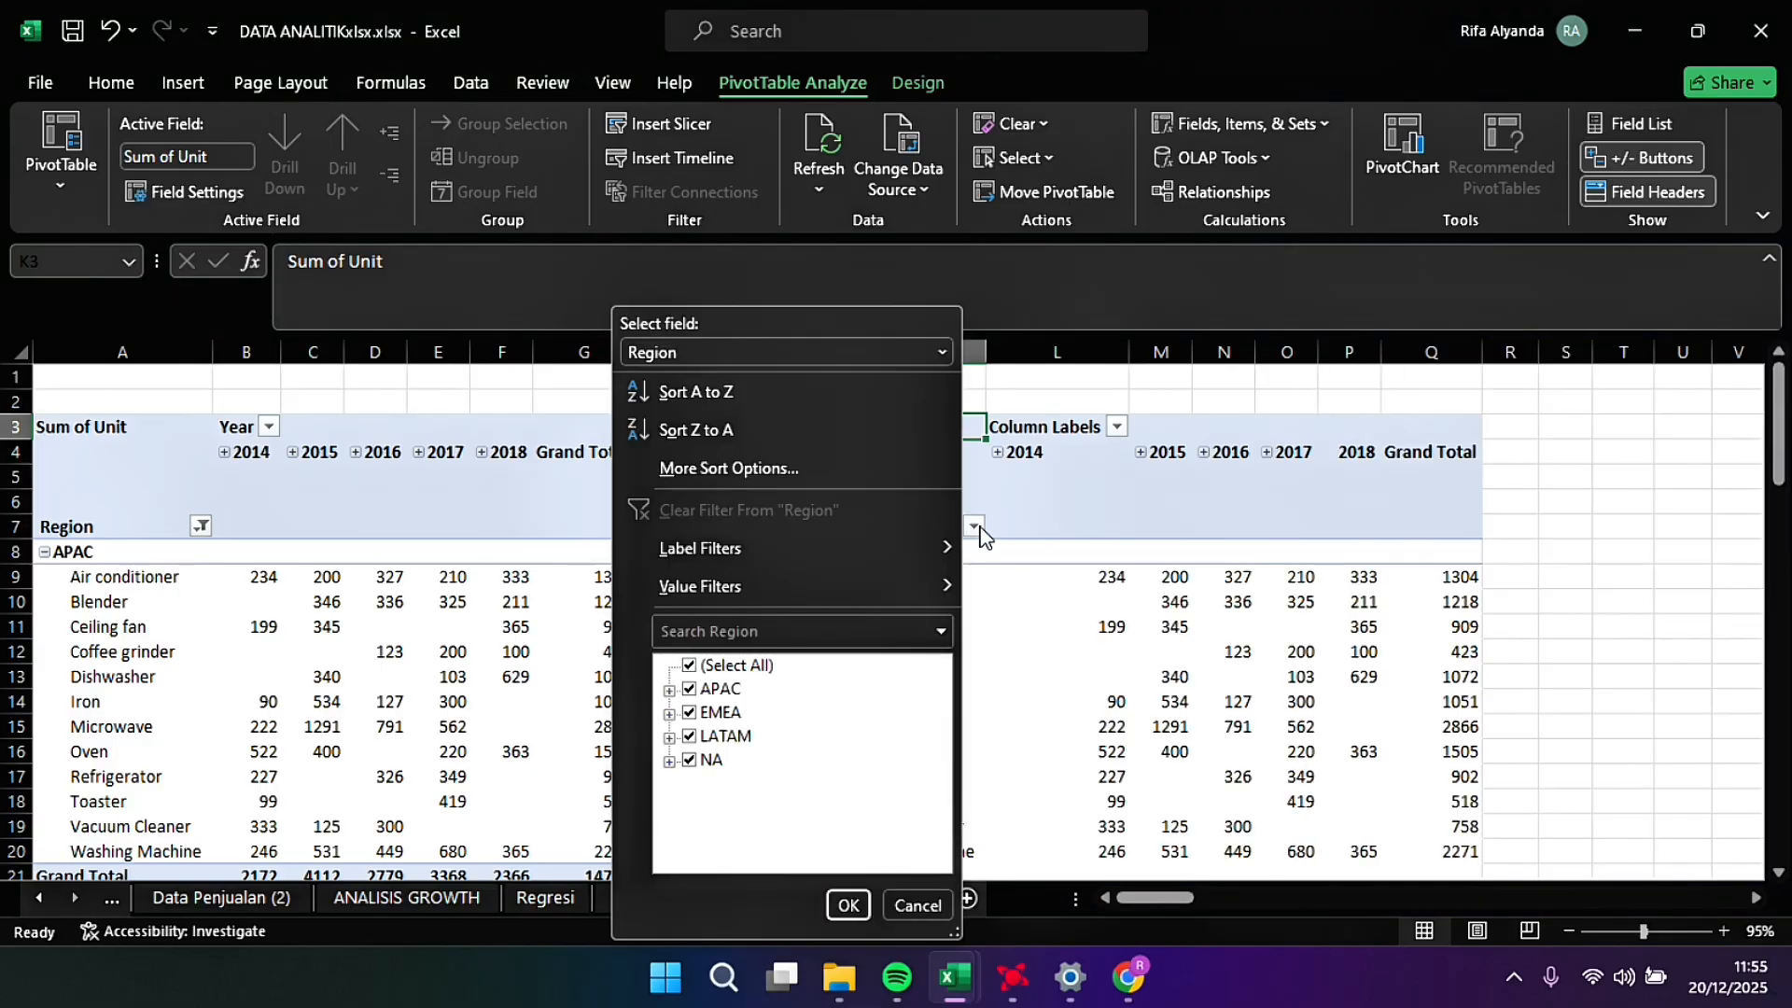
{"action": "left_click", "coordinate": [688, 665]}
{"action": "left_click", "coordinate": [689, 735]}
{"action": "left_click", "coordinate": [848, 905]}
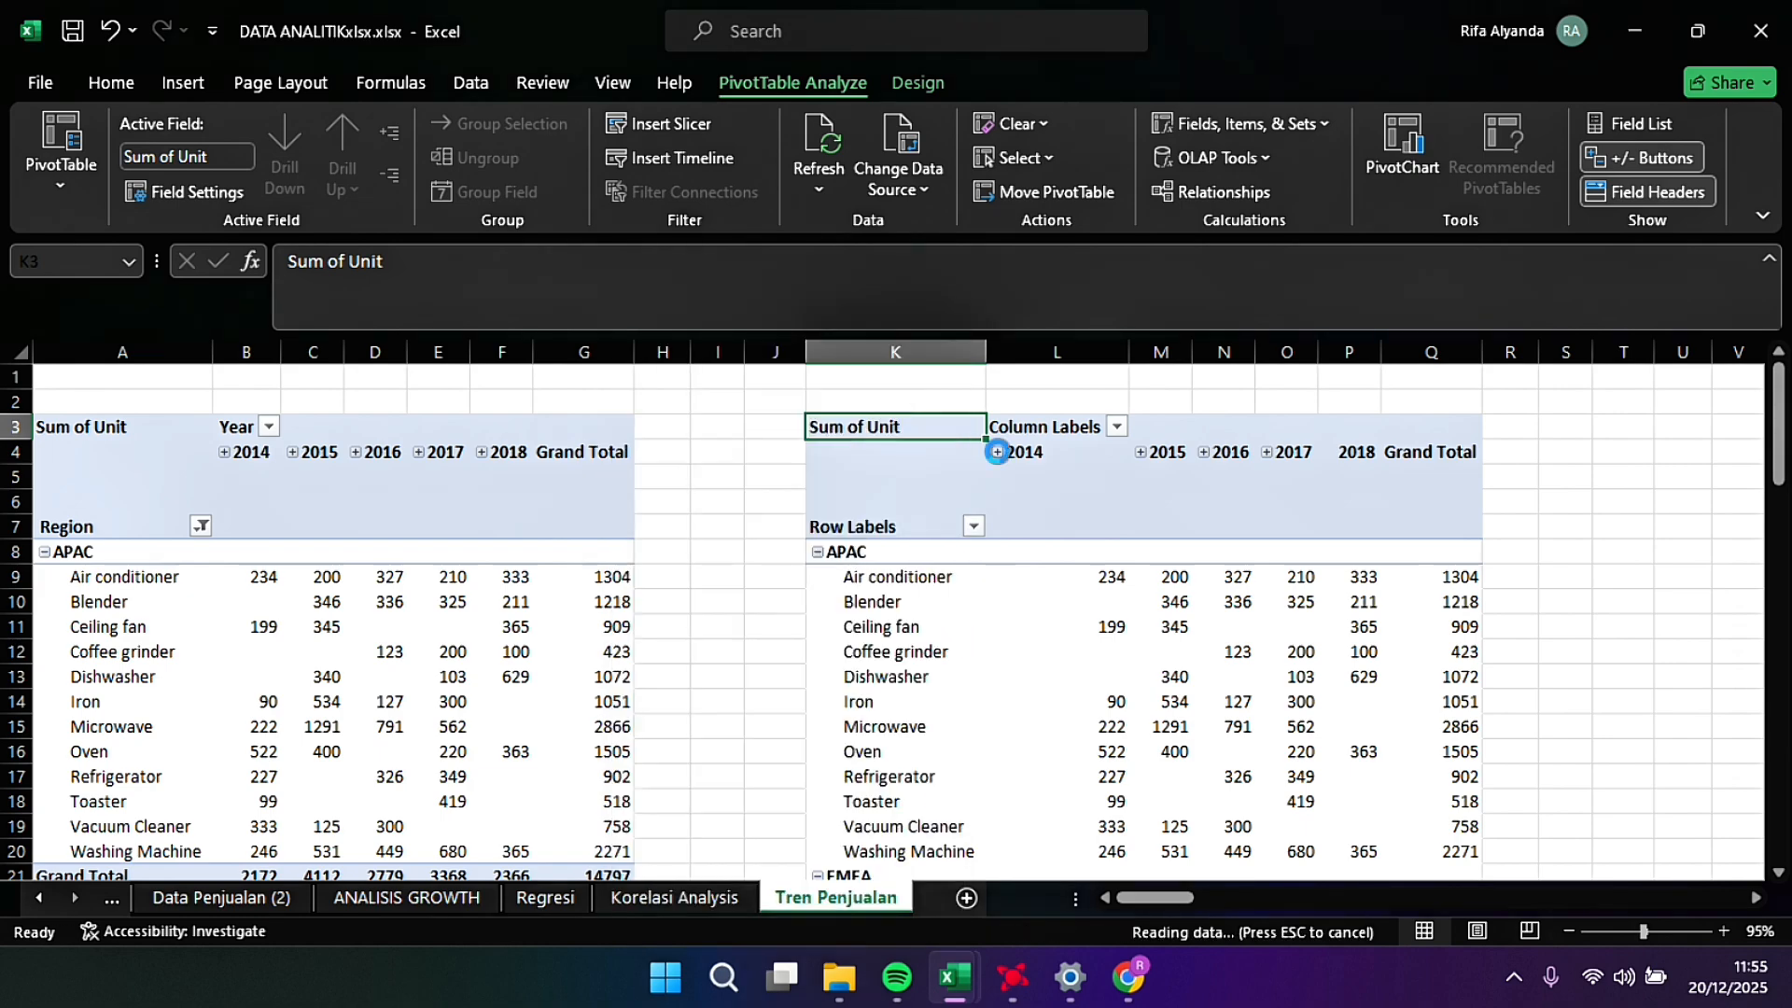
Step: Rename the LATAM PivotTable's column header as Year and its row header as Region
{"action": "type", "text": "Year"}
{"action": "key", "text": "Return"}
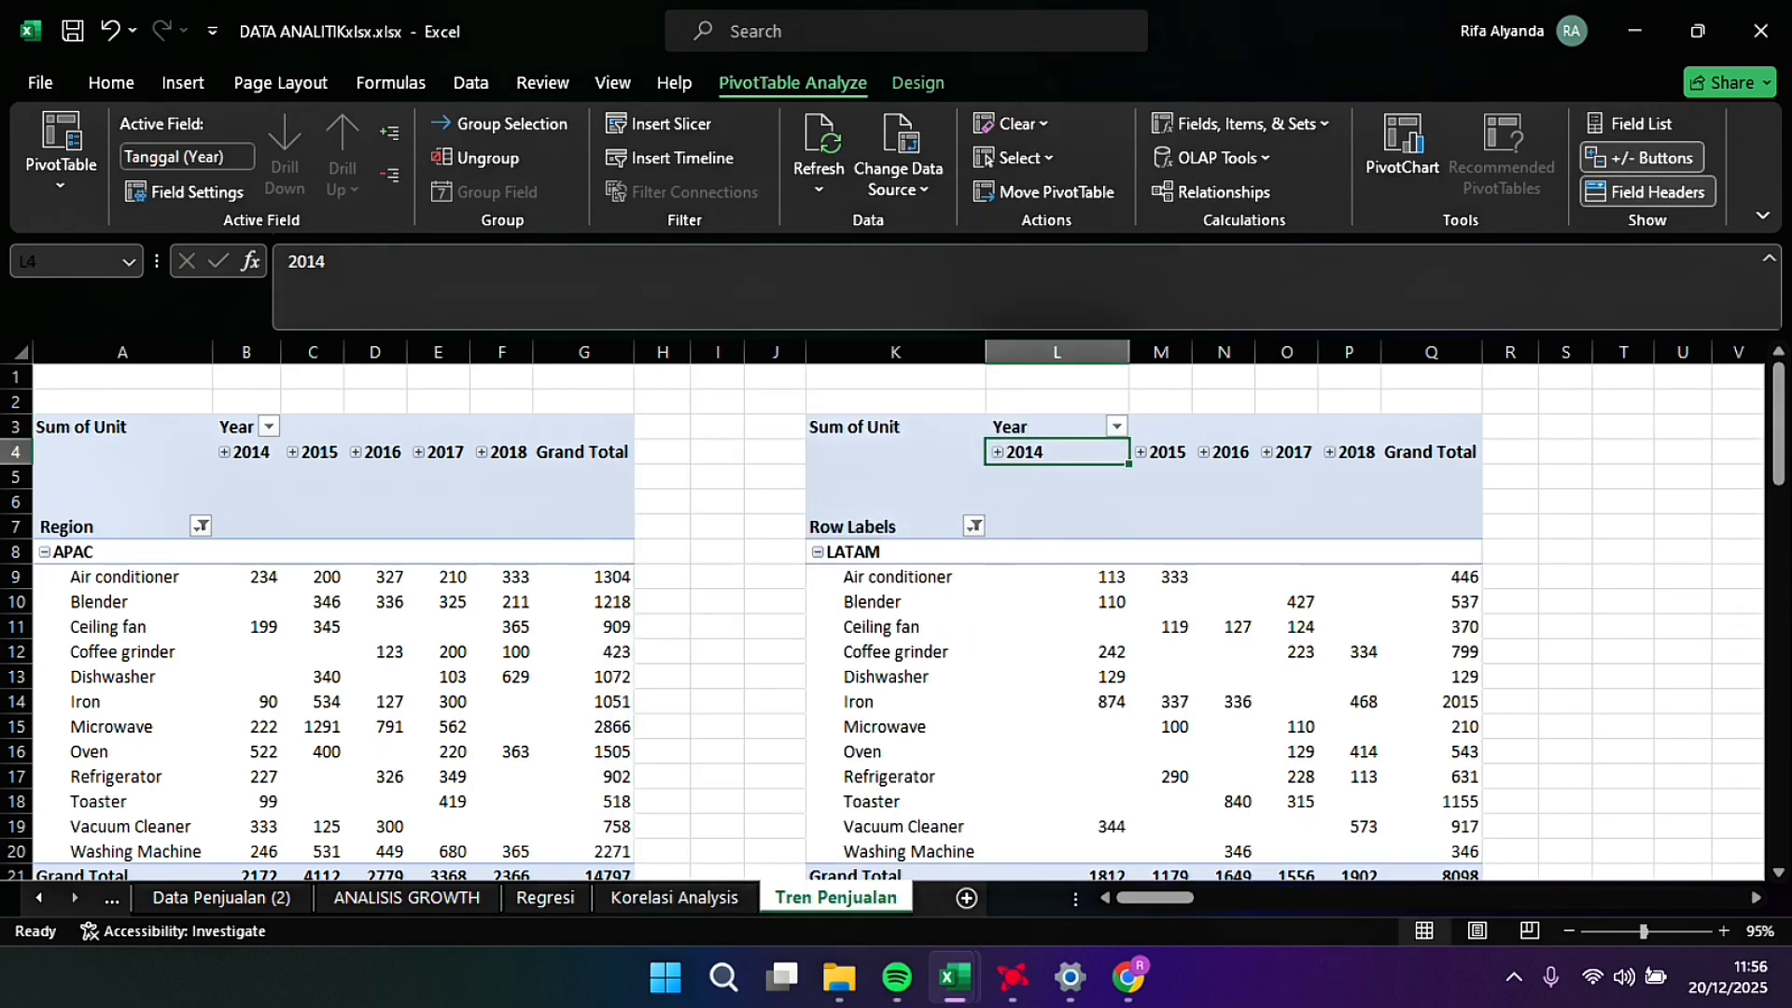
{"action": "double_click", "coordinate": [831, 528]}
{"action": "type", "text": "Region"}
{"action": "left_click", "coordinate": [775, 602]}
Step: Create a fourth PivotTable from A5:M157 on Data Penjualan (2), placed at K24 of Tren Penjualan and added to the Data Model
{"action": "scroll", "coordinate": [896, 616], "scroll_direction": "down", "scroll_amount": 4}
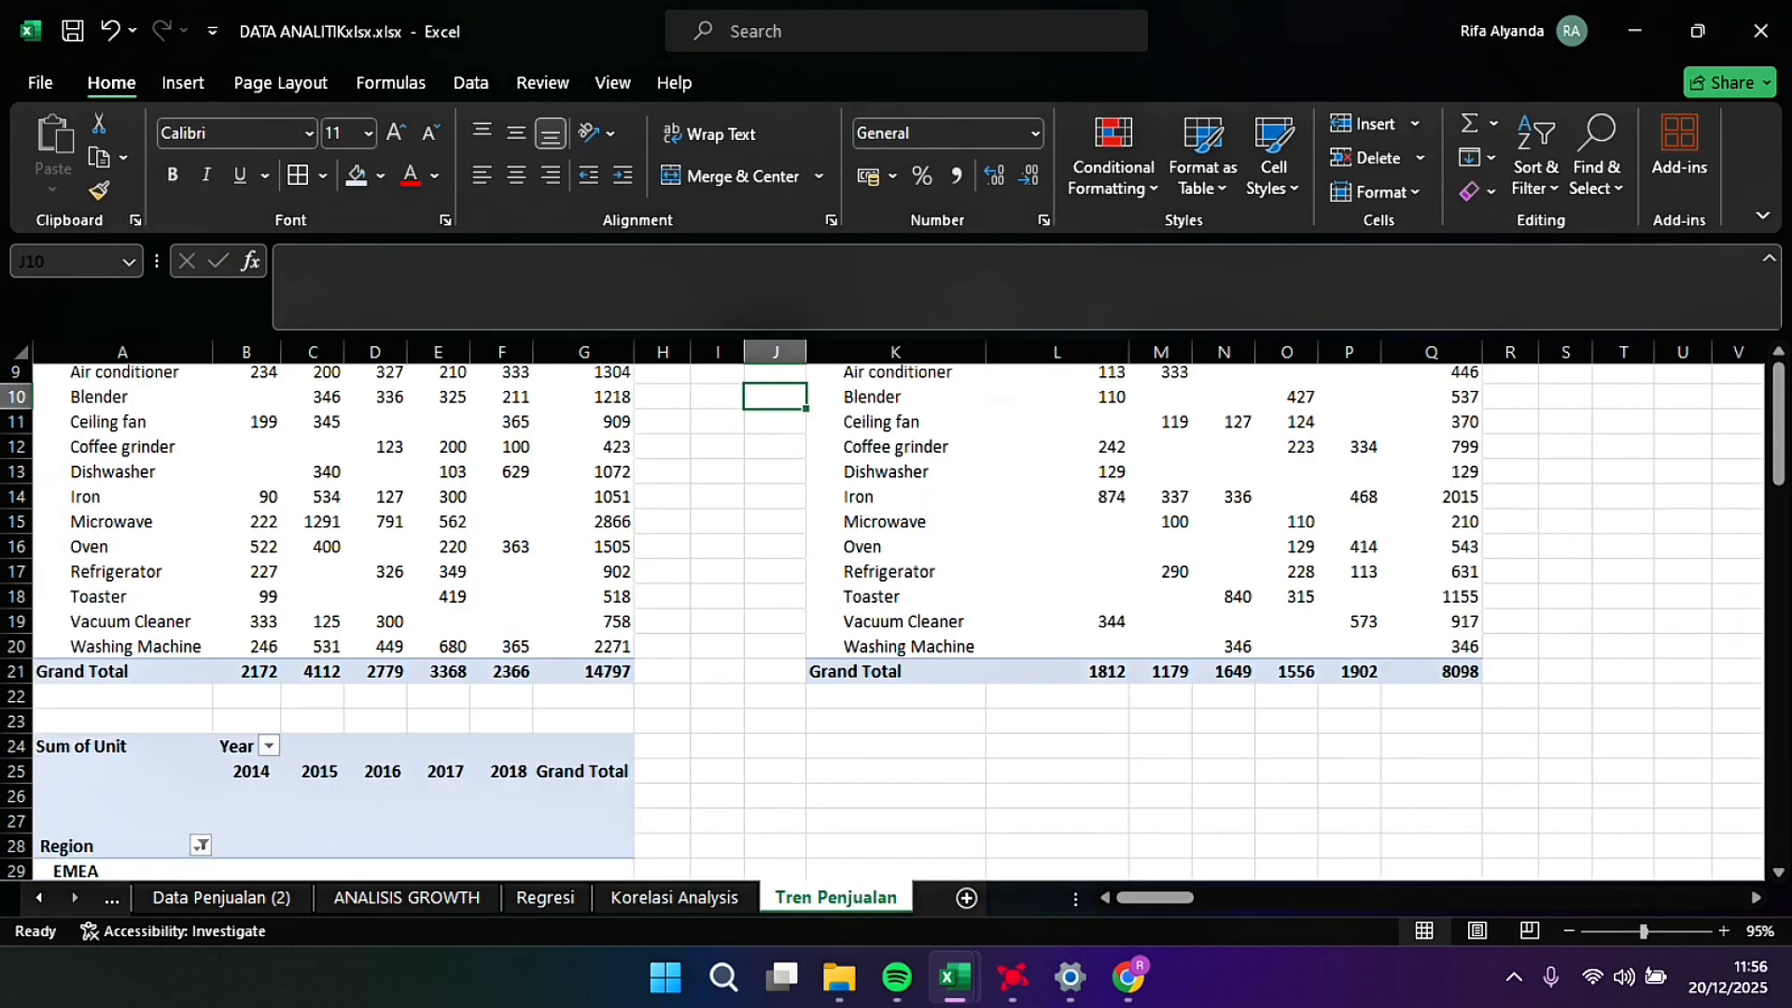
{"action": "left_click", "coordinate": [894, 660]}
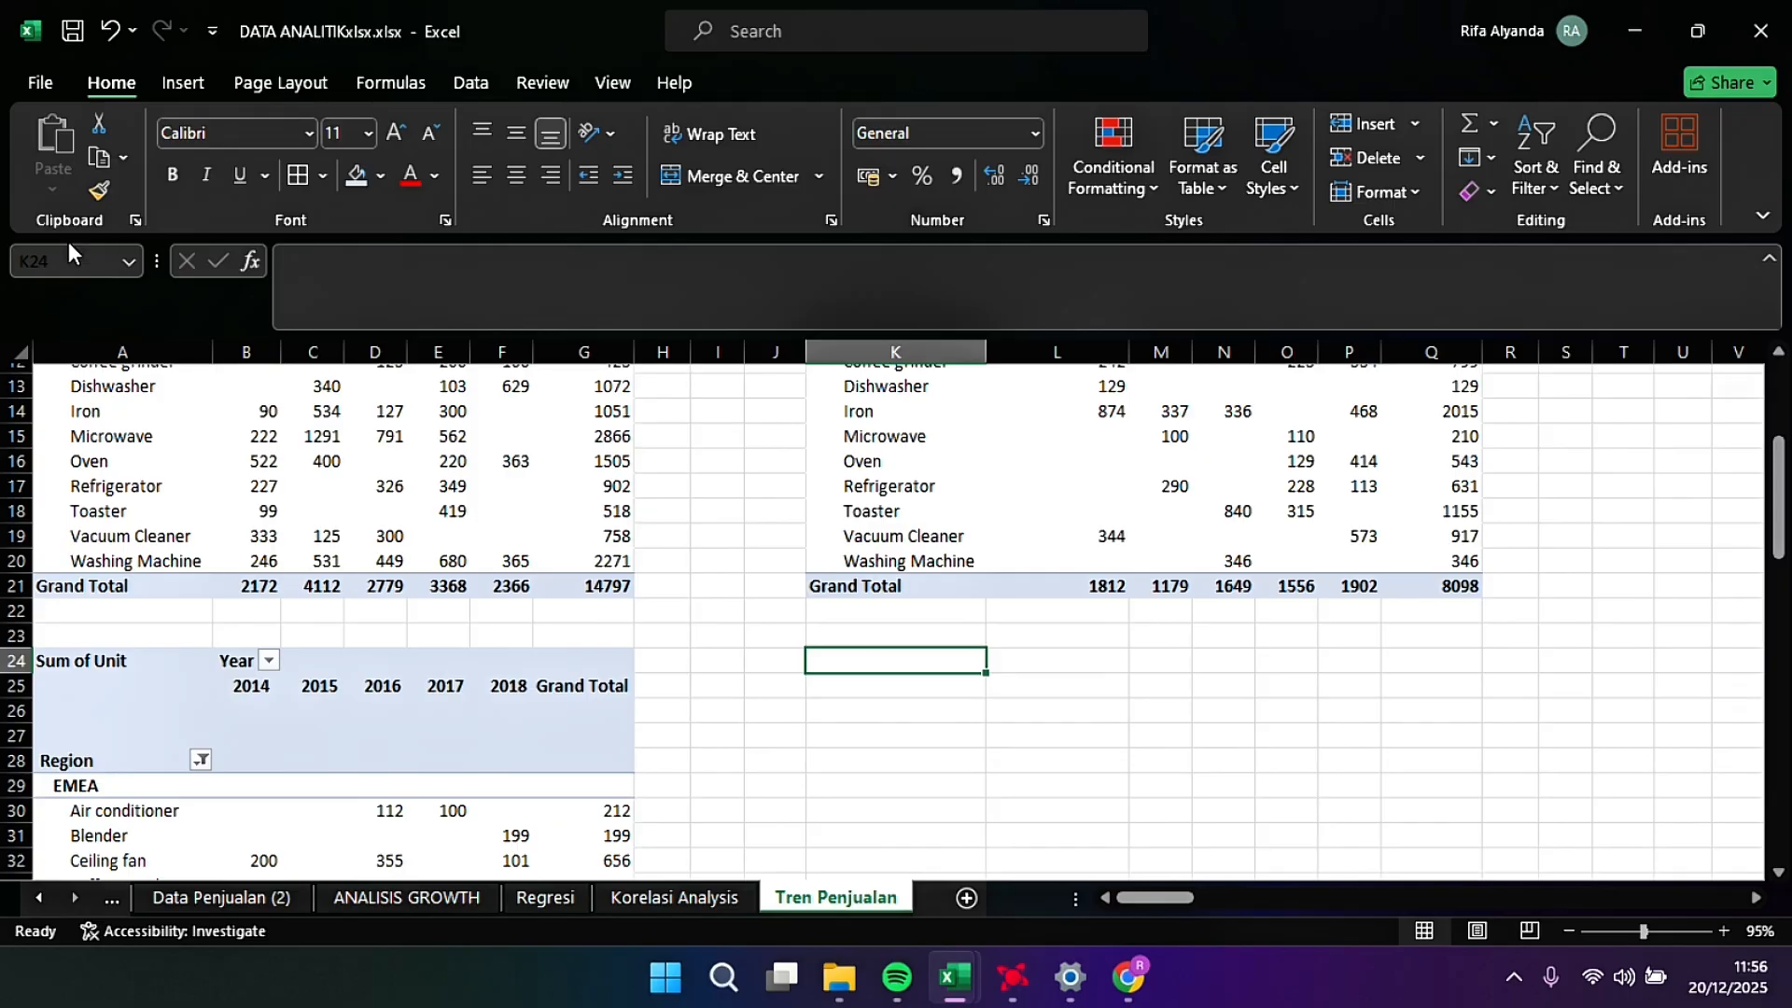
{"action": "left_click", "coordinate": [221, 897]}
{"action": "key", "text": "ctrl+a"}
{"action": "scroll", "coordinate": [840, 607], "scroll_direction": "down", "scroll_amount": 15}
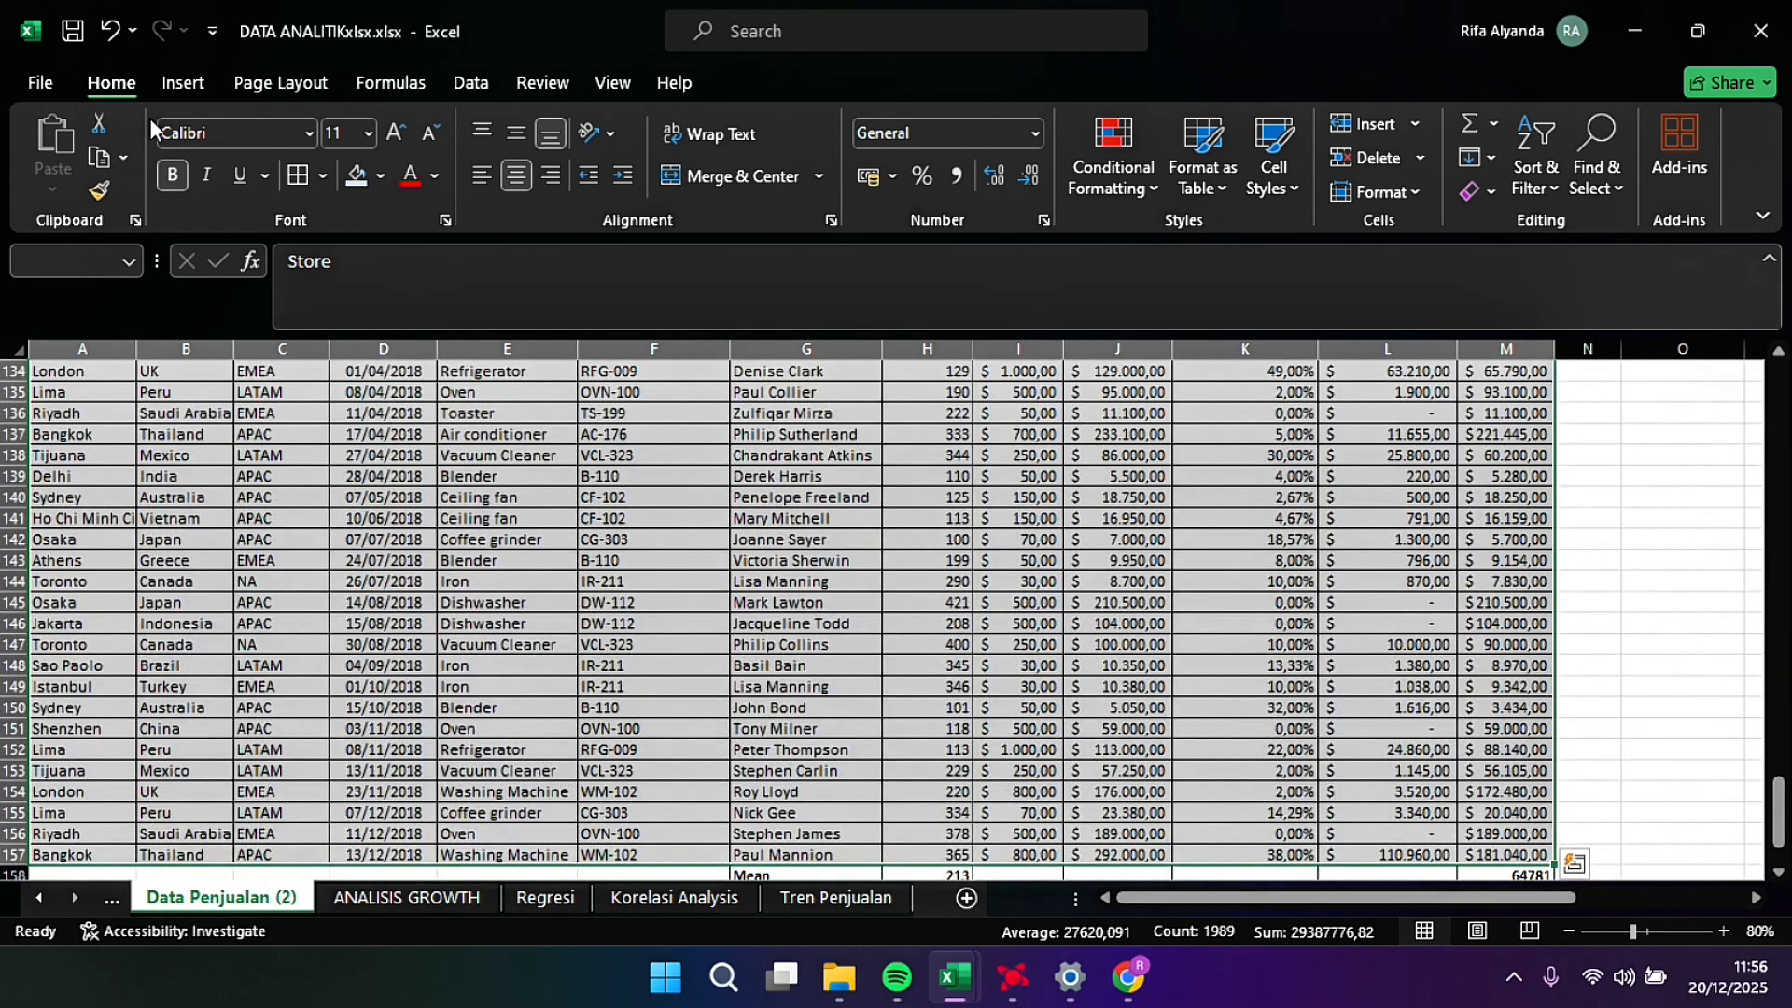
{"action": "left_click", "coordinate": [183, 82]}
{"action": "left_click", "coordinate": [63, 149]}
{"action": "left_click", "coordinate": [332, 570]}
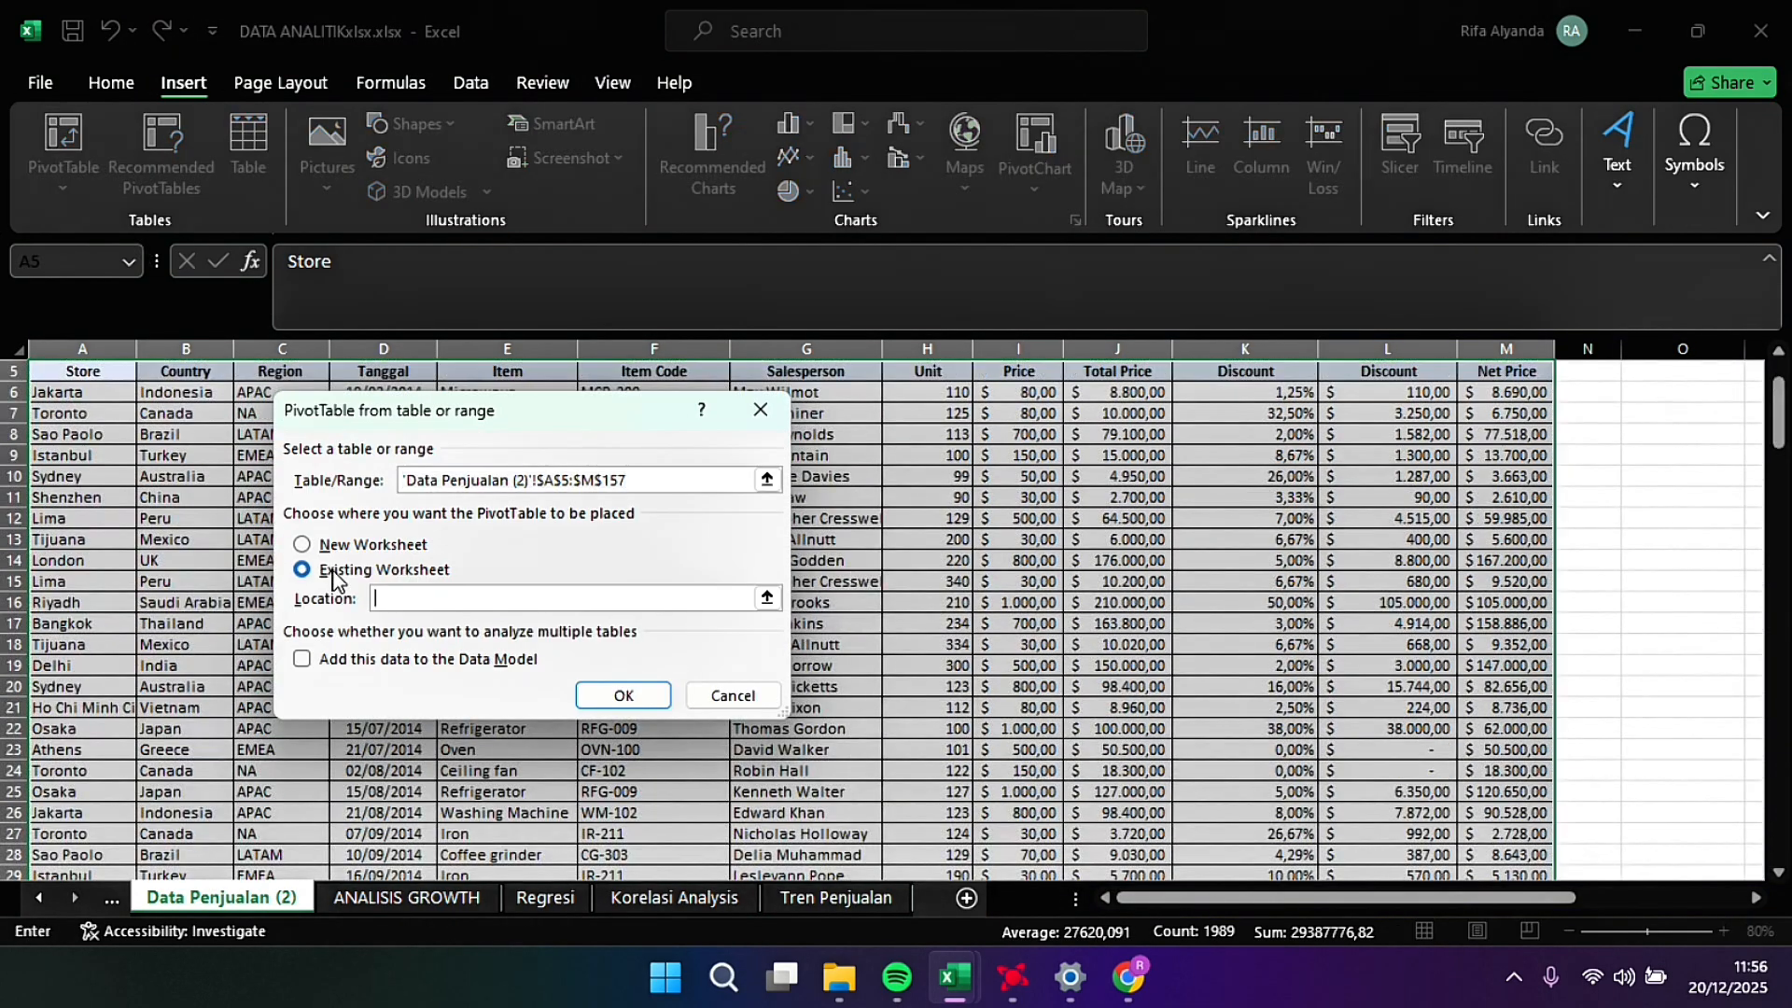
{"action": "left_click", "coordinate": [766, 599]}
{"action": "left_click", "coordinate": [836, 897]}
{"action": "left_click", "coordinate": [894, 676]}
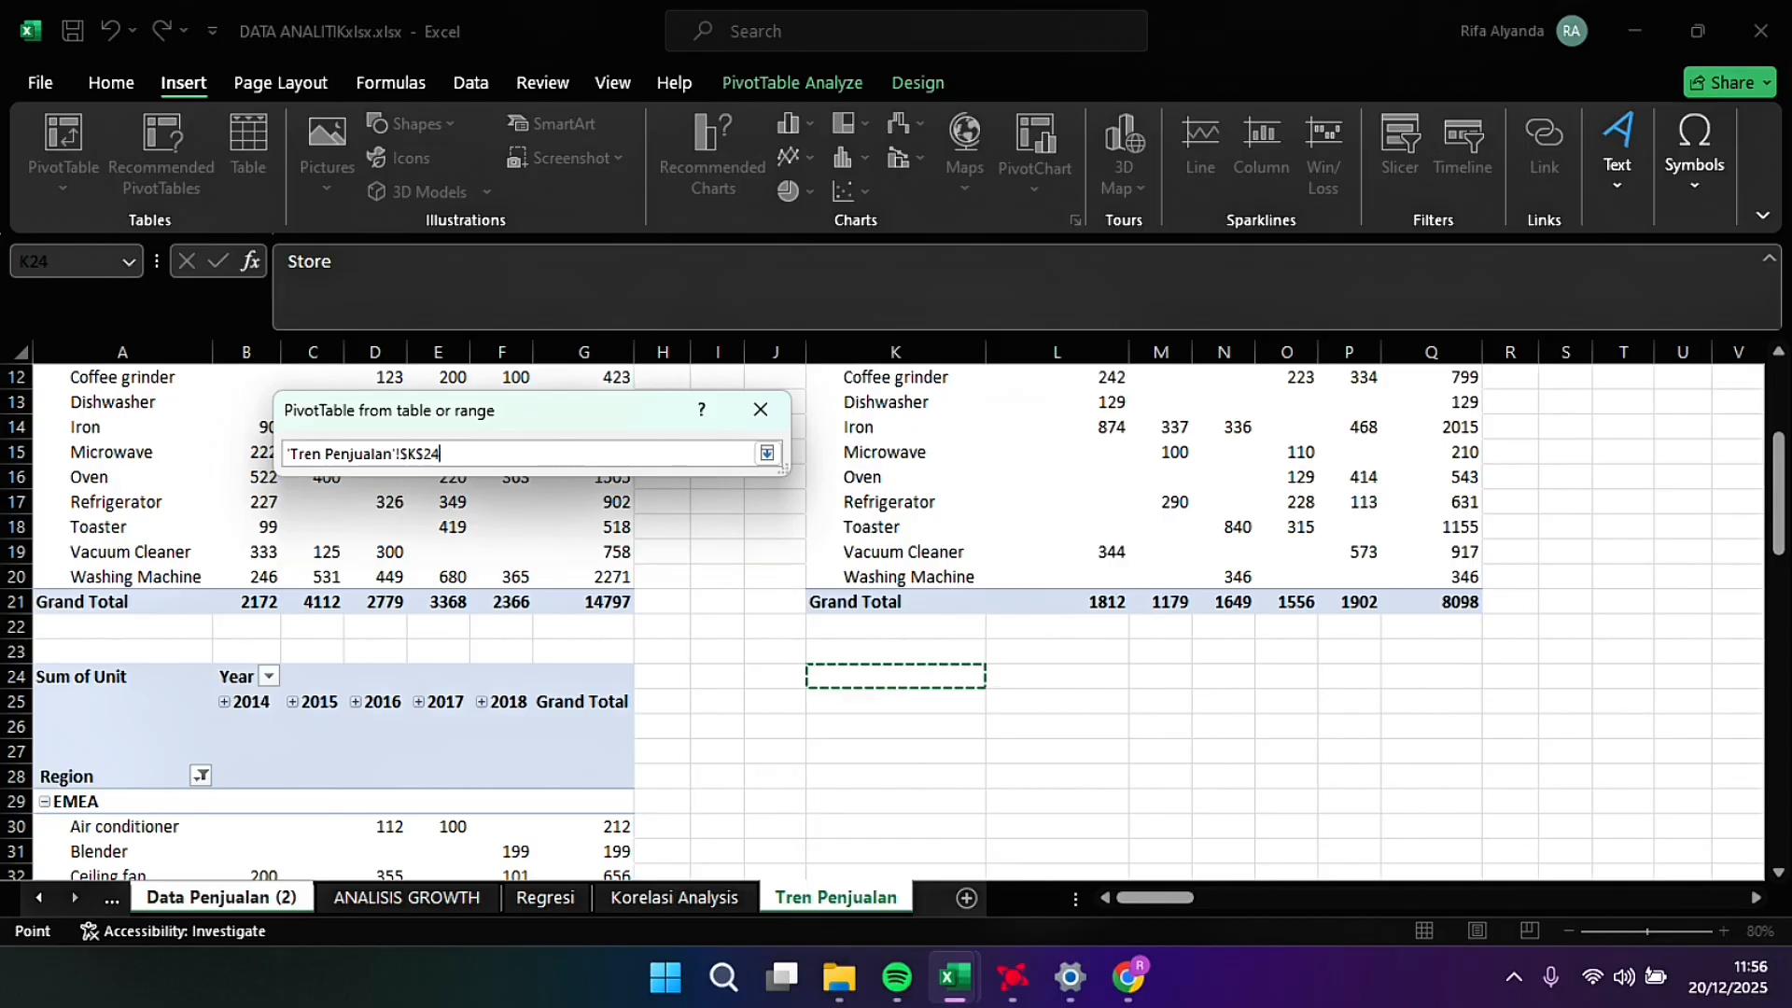
{"action": "left_click", "coordinate": [761, 451]}
{"action": "left_click", "coordinate": [488, 661]}
{"action": "left_click", "coordinate": [611, 700]}
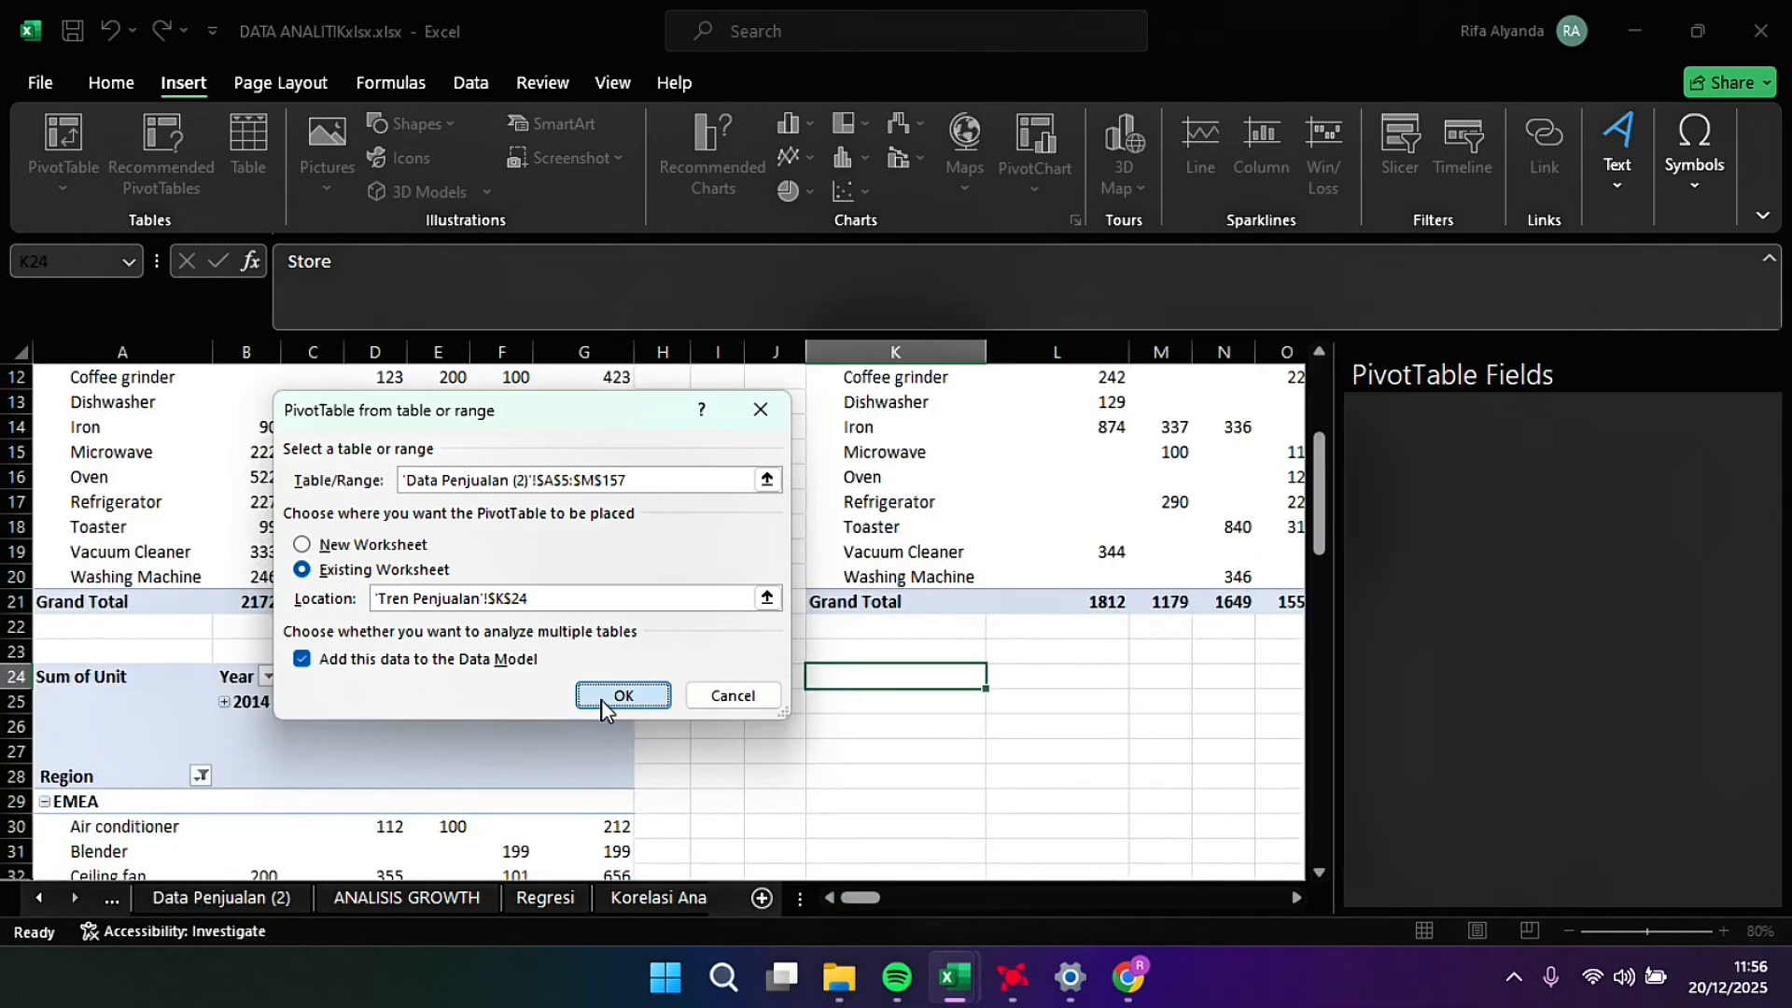
Step: Add Region and Item to the K24 PivotTable's rows, Tanggal to its columns and Unit to its values
{"action": "scroll", "coordinate": [1761, 588], "scroll_direction": "down", "scroll_amount": 3}
{"action": "left_click", "coordinate": [1410, 584]}
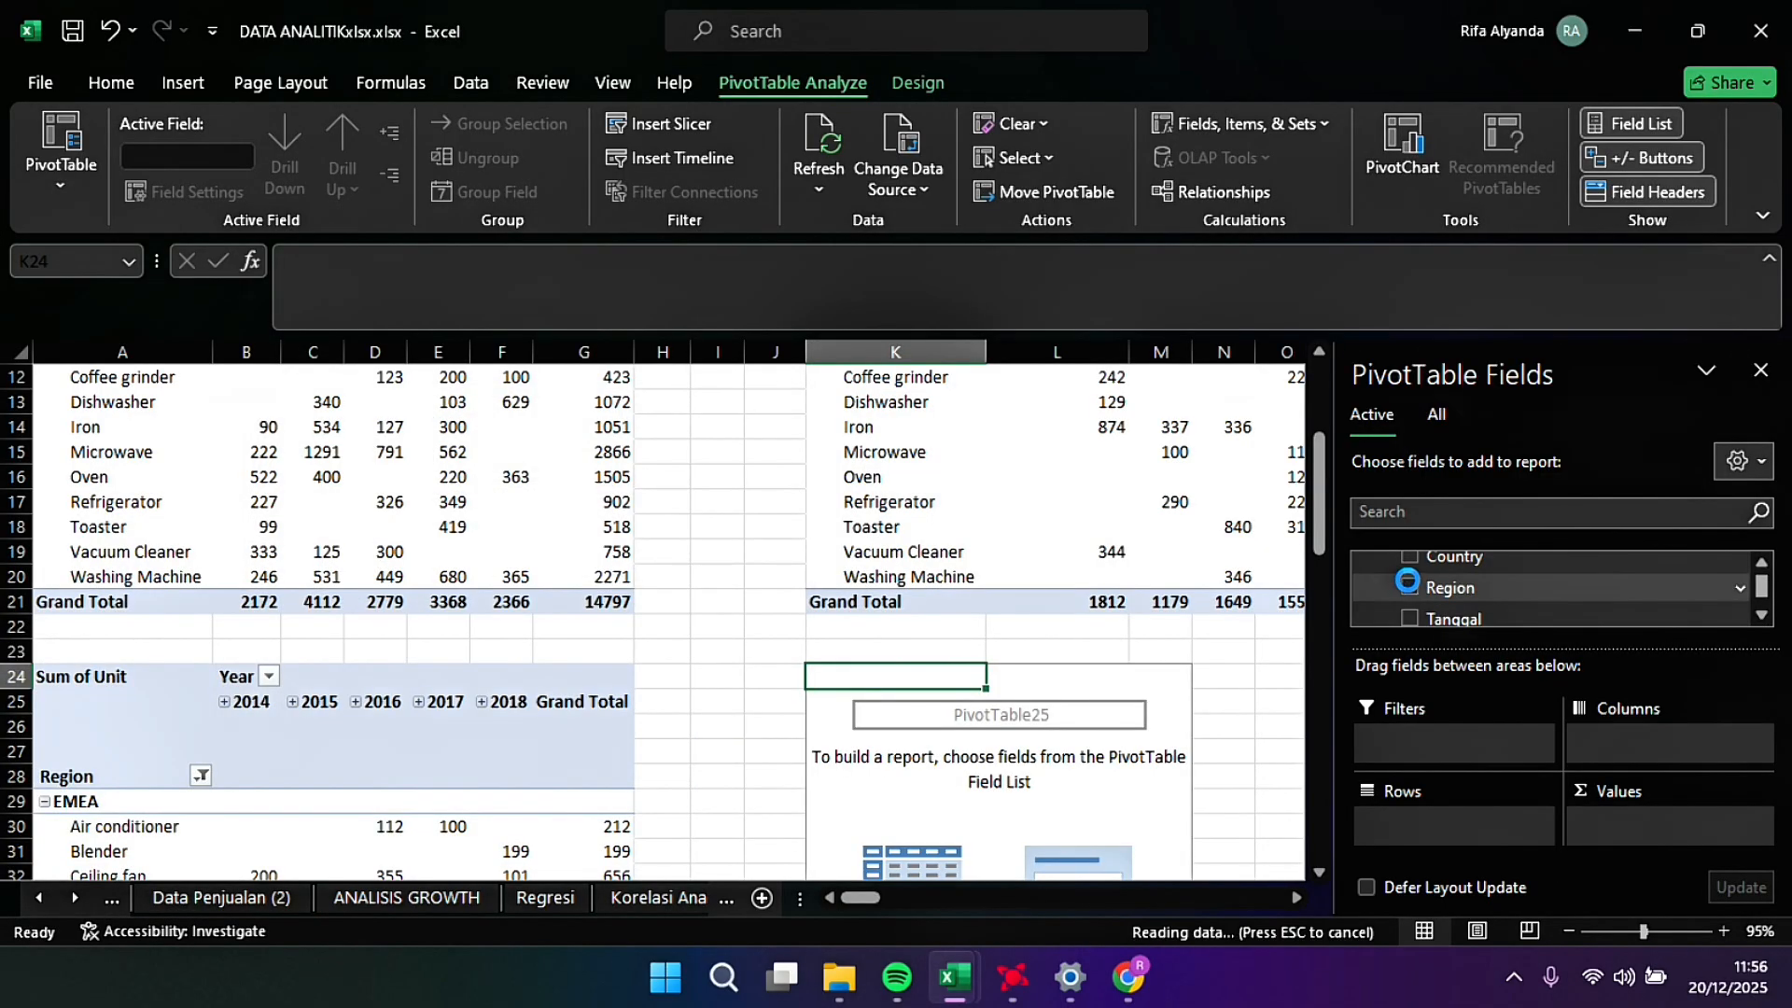
{"action": "left_click", "coordinate": [1410, 597]}
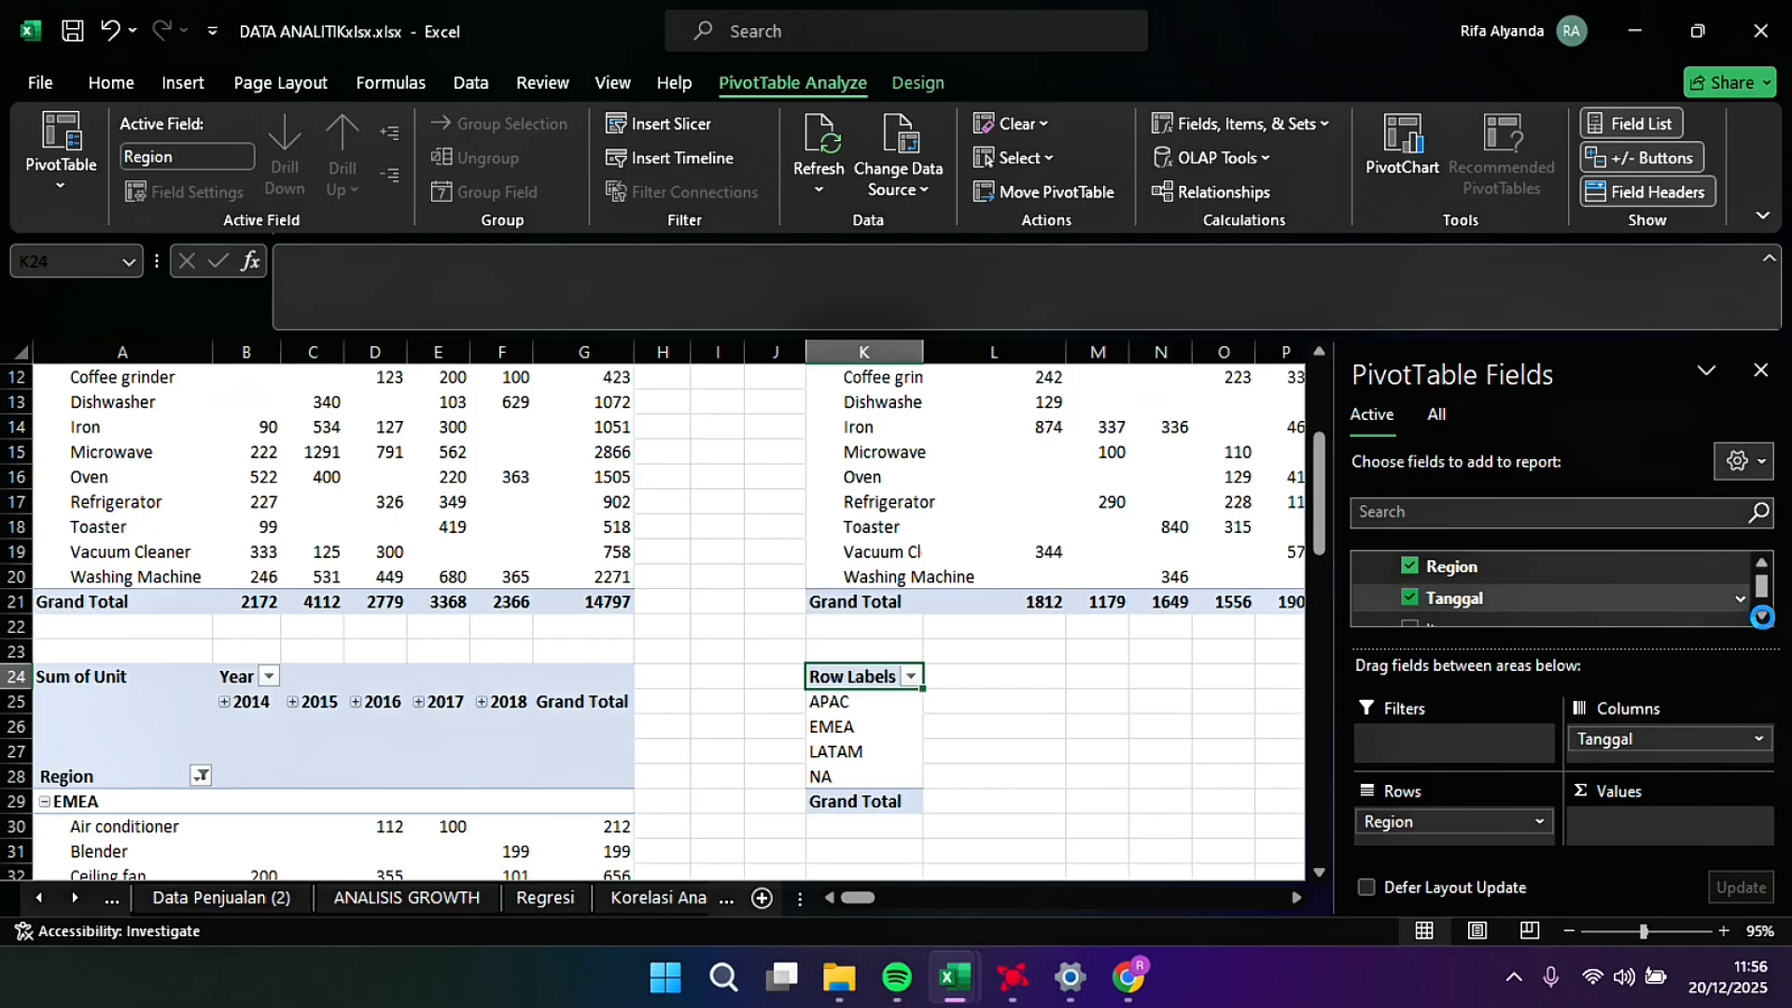
{"action": "scroll", "coordinate": [1411, 590], "scroll_direction": "down", "scroll_amount": 1}
{"action": "left_click", "coordinate": [1409, 587]}
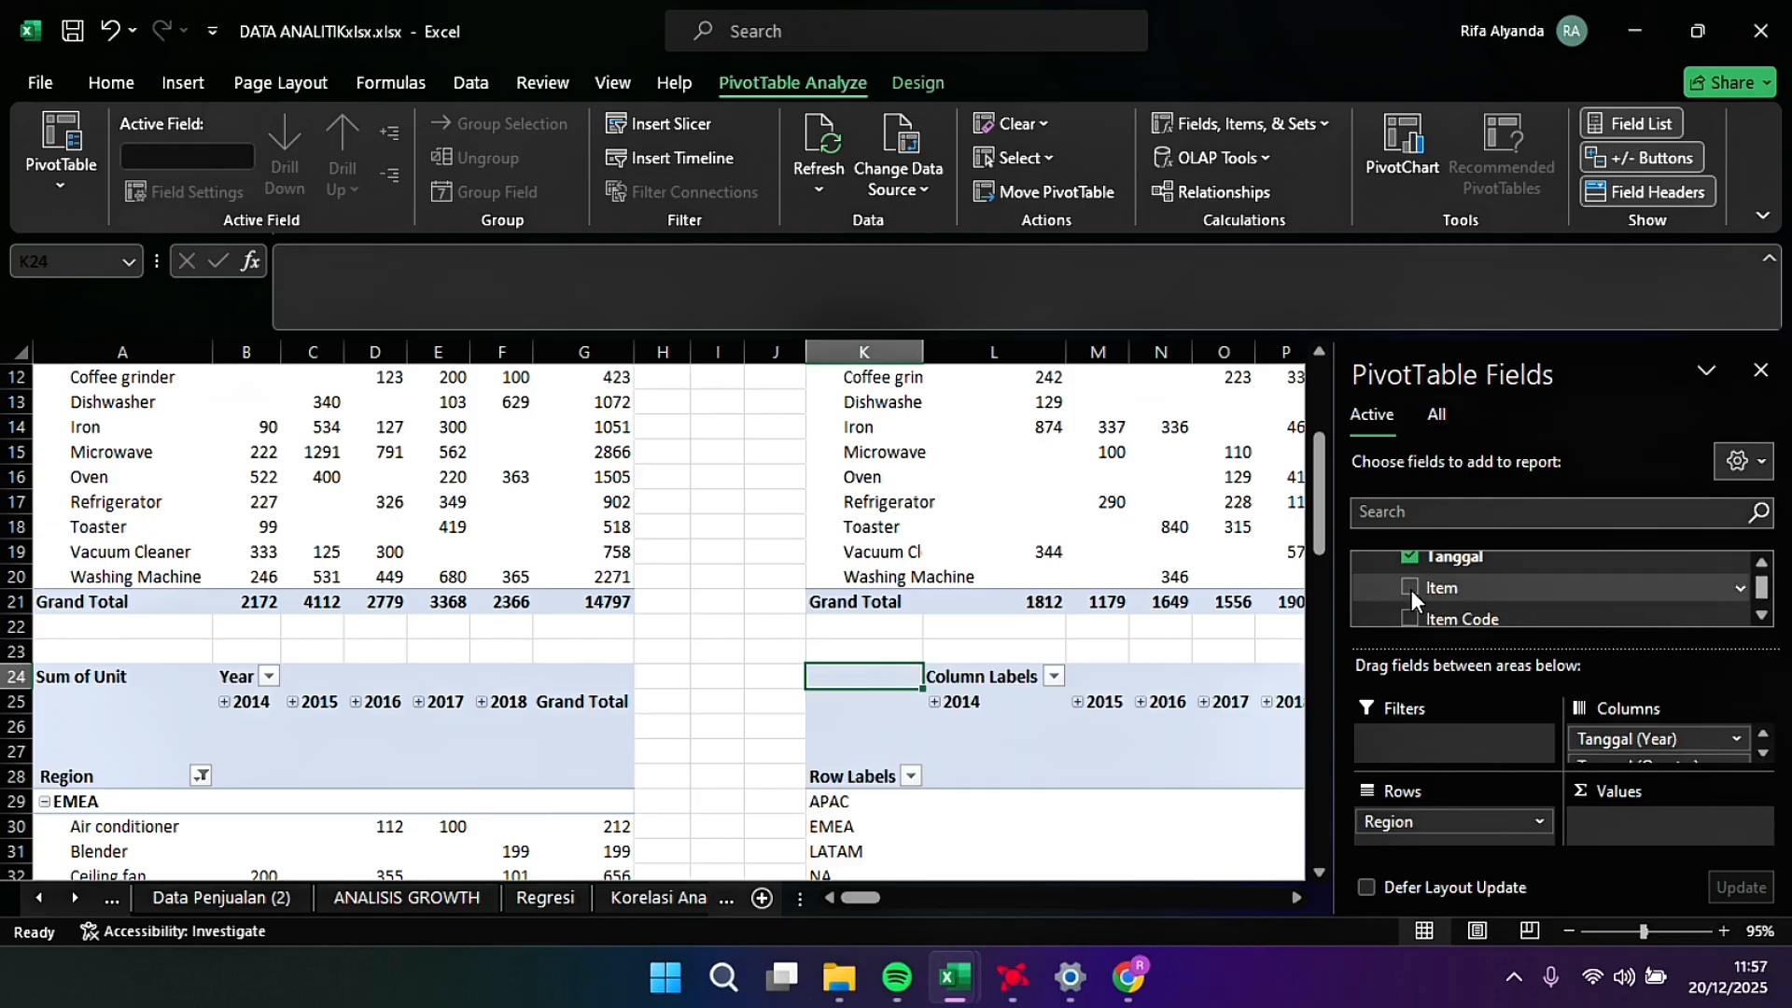
{"action": "scroll", "coordinate": [1762, 614], "scroll_direction": "down", "scroll_amount": 2}
{"action": "left_click", "coordinate": [1410, 576]}
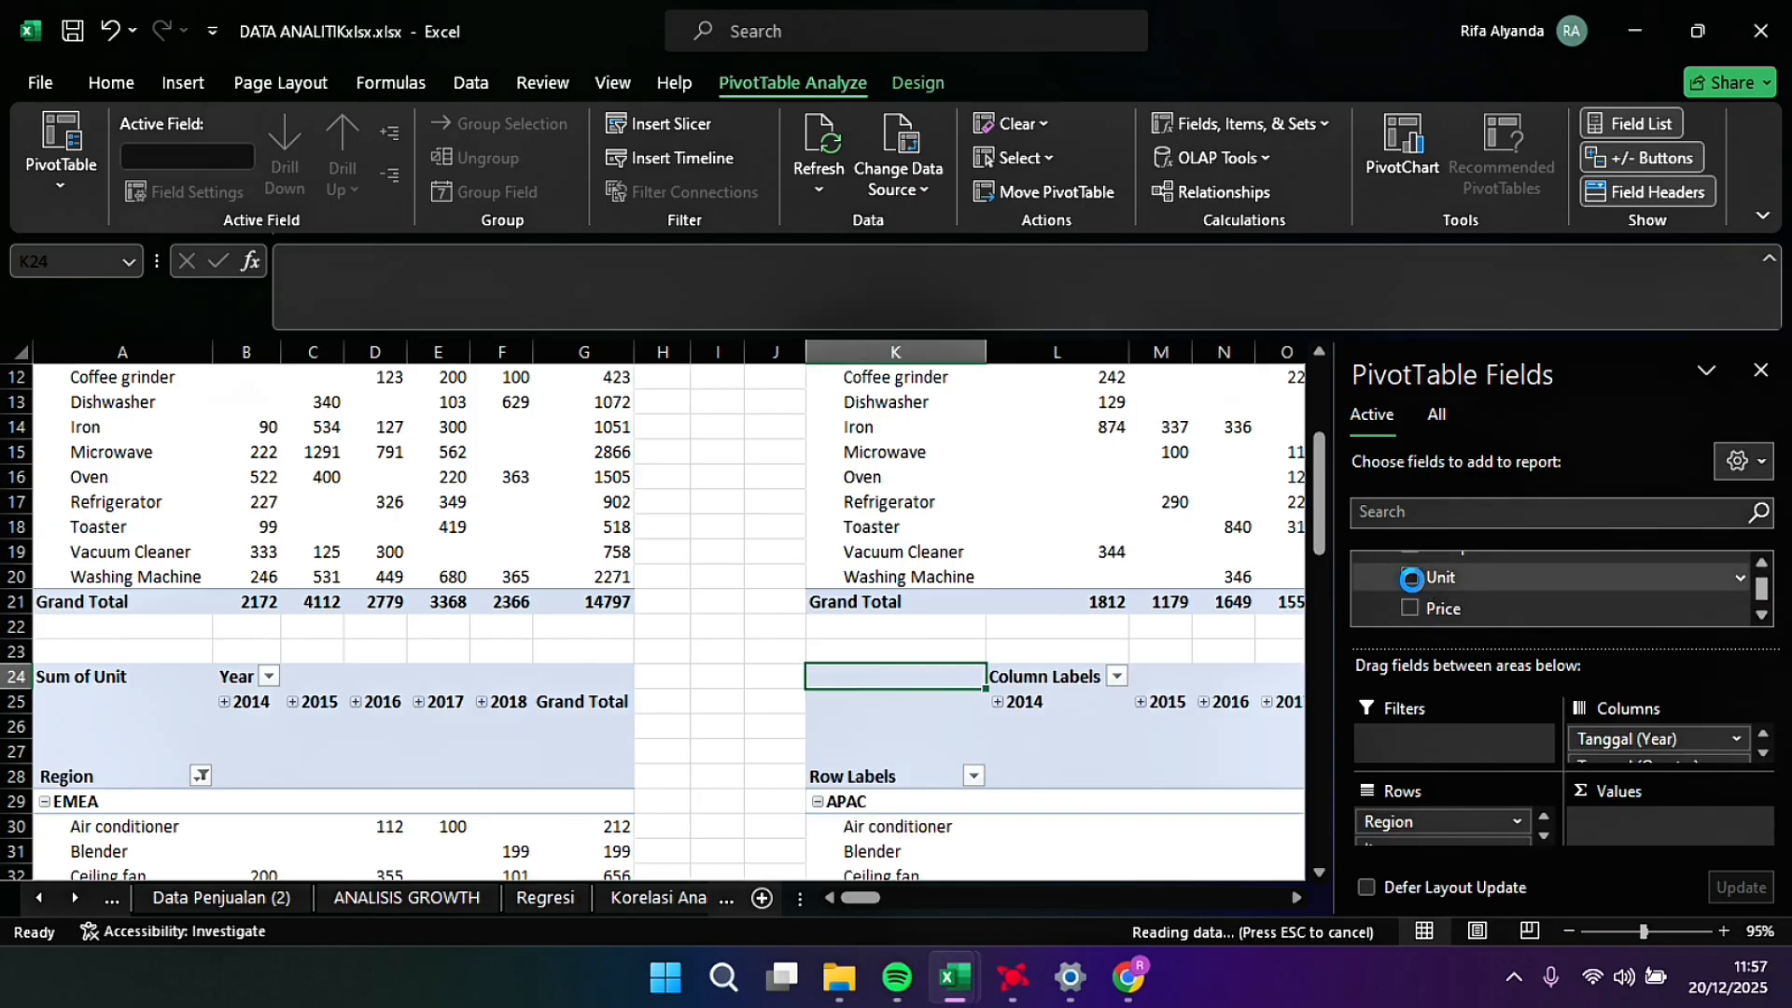
{"action": "scroll", "coordinate": [1751, 614], "scroll_direction": "down", "scroll_amount": 3}
{"action": "scroll", "coordinate": [1025, 607], "scroll_direction": "down", "scroll_amount": 2}
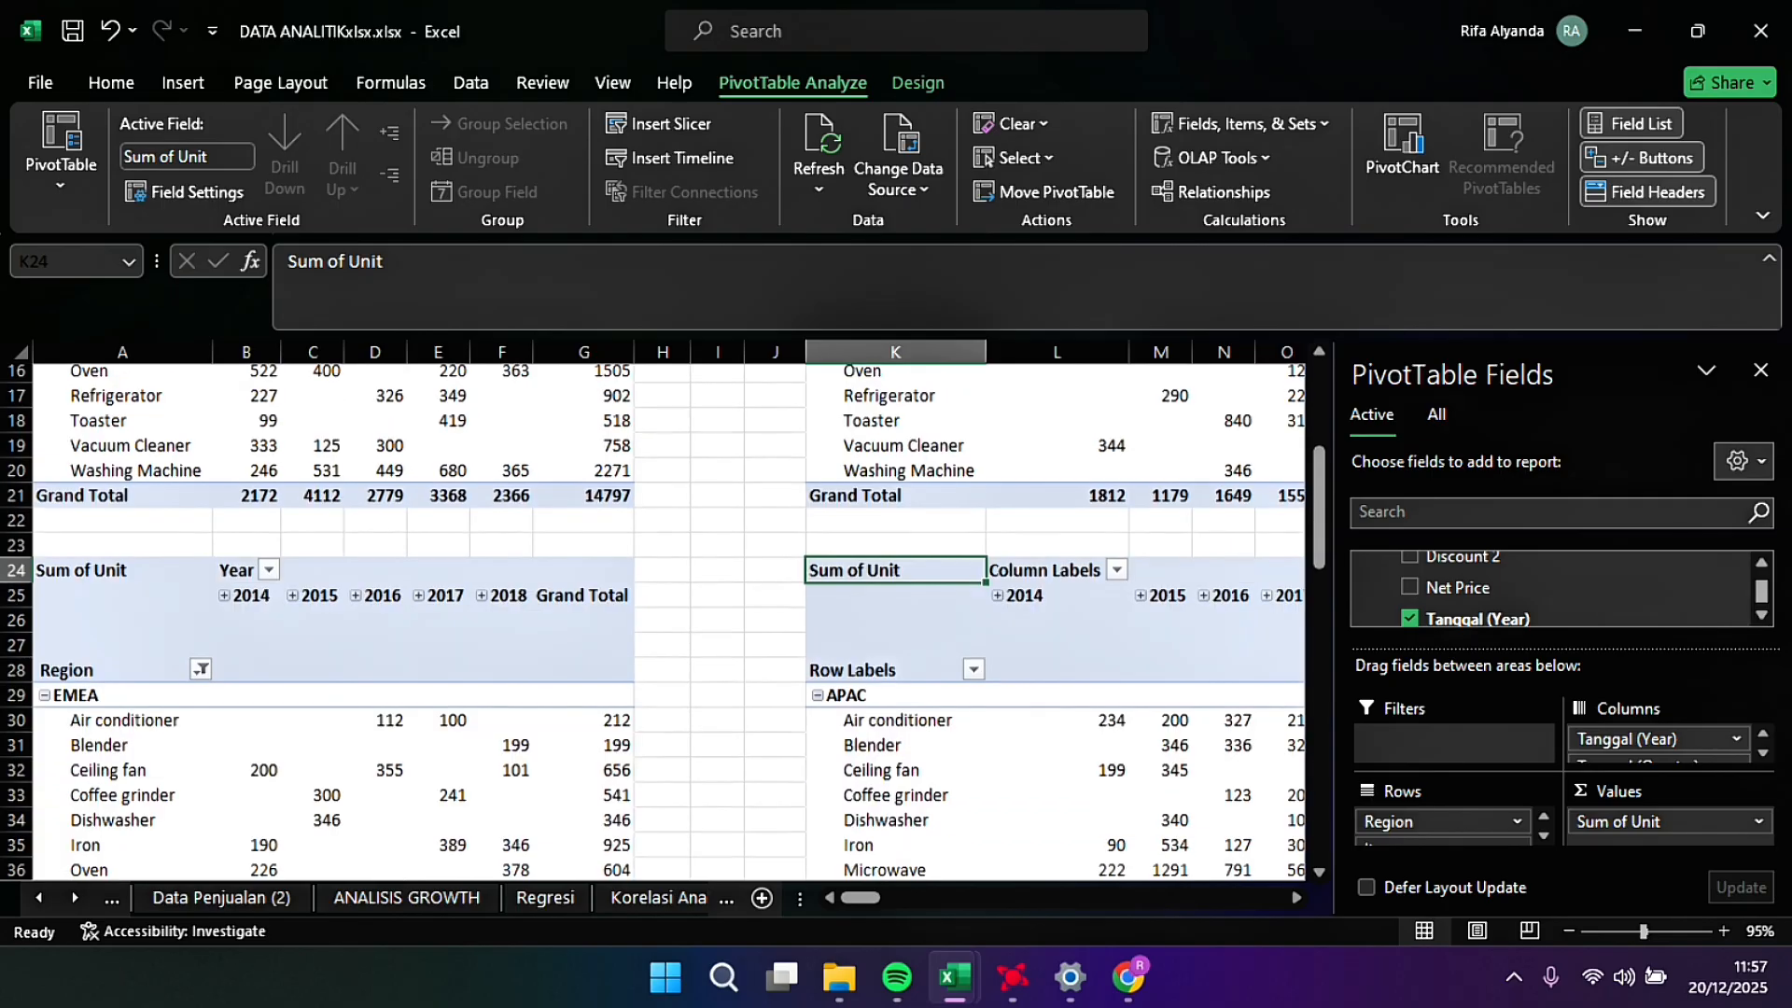
Step: Rename the column header of the K24 PivotTable as Year and its row header as Region
{"action": "left_click", "coordinate": [1025, 569]}
{"action": "key", "text": "BackSpace"}
{"action": "left_click", "coordinate": [898, 666]}
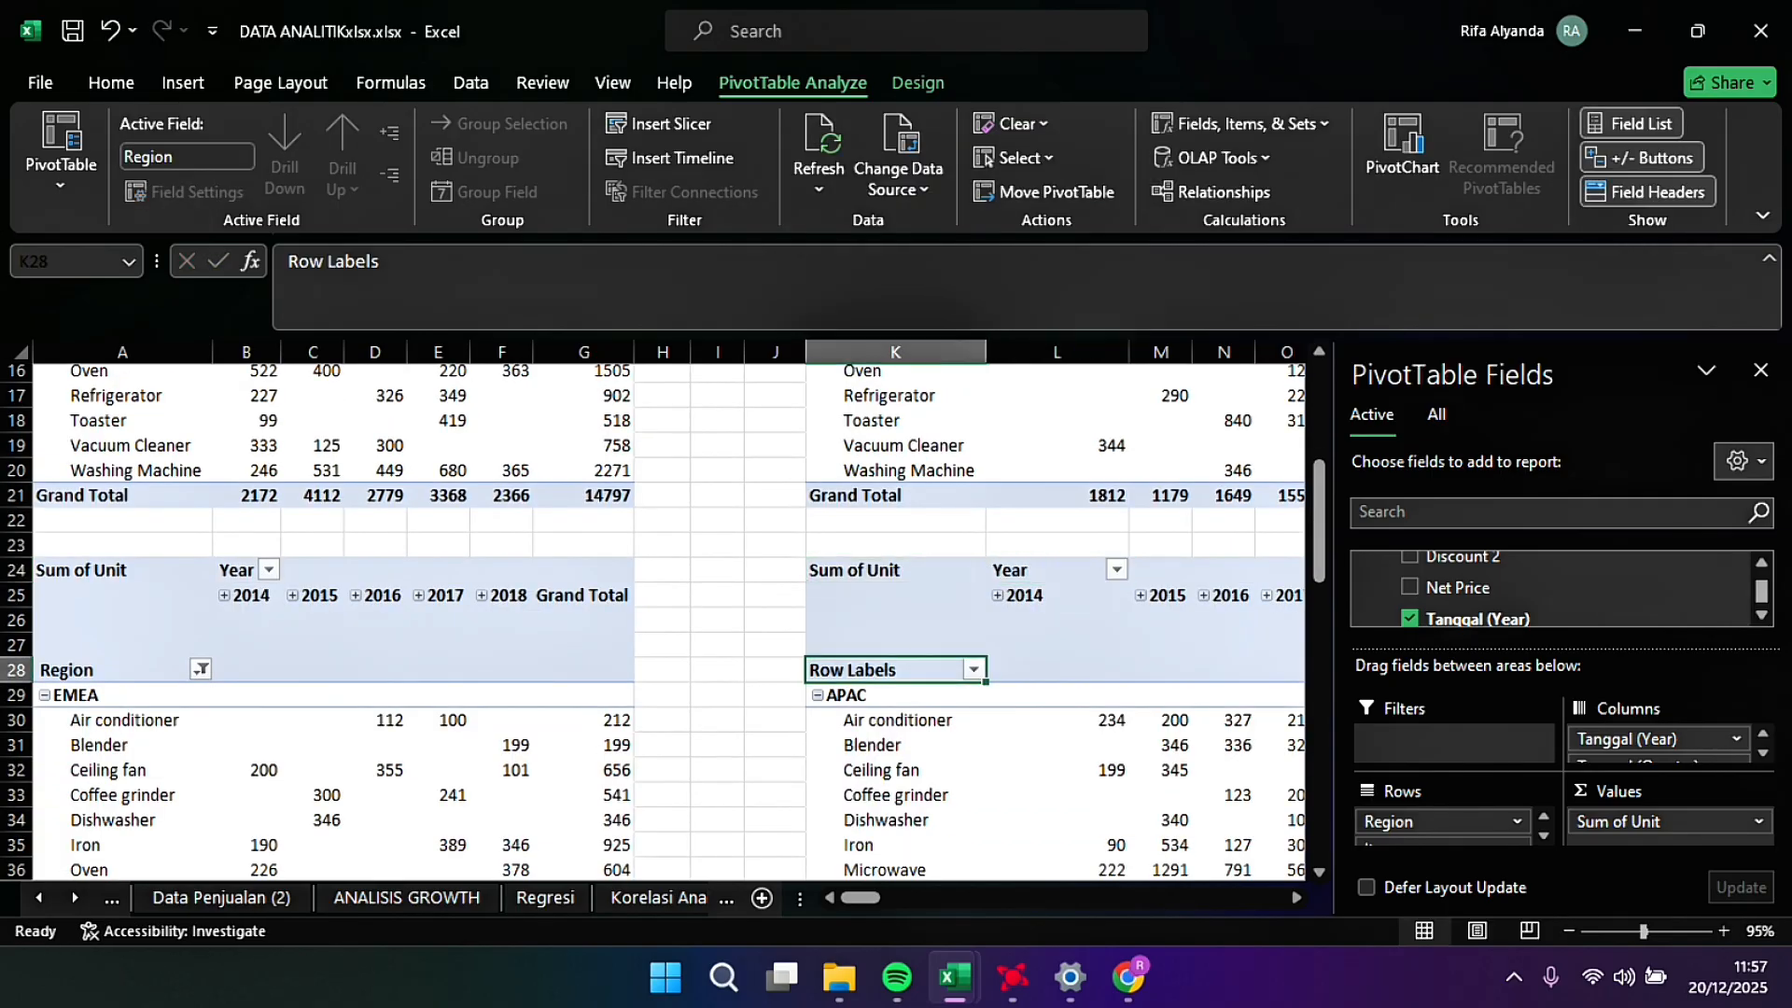
{"action": "key", "text": "BackSpace"}
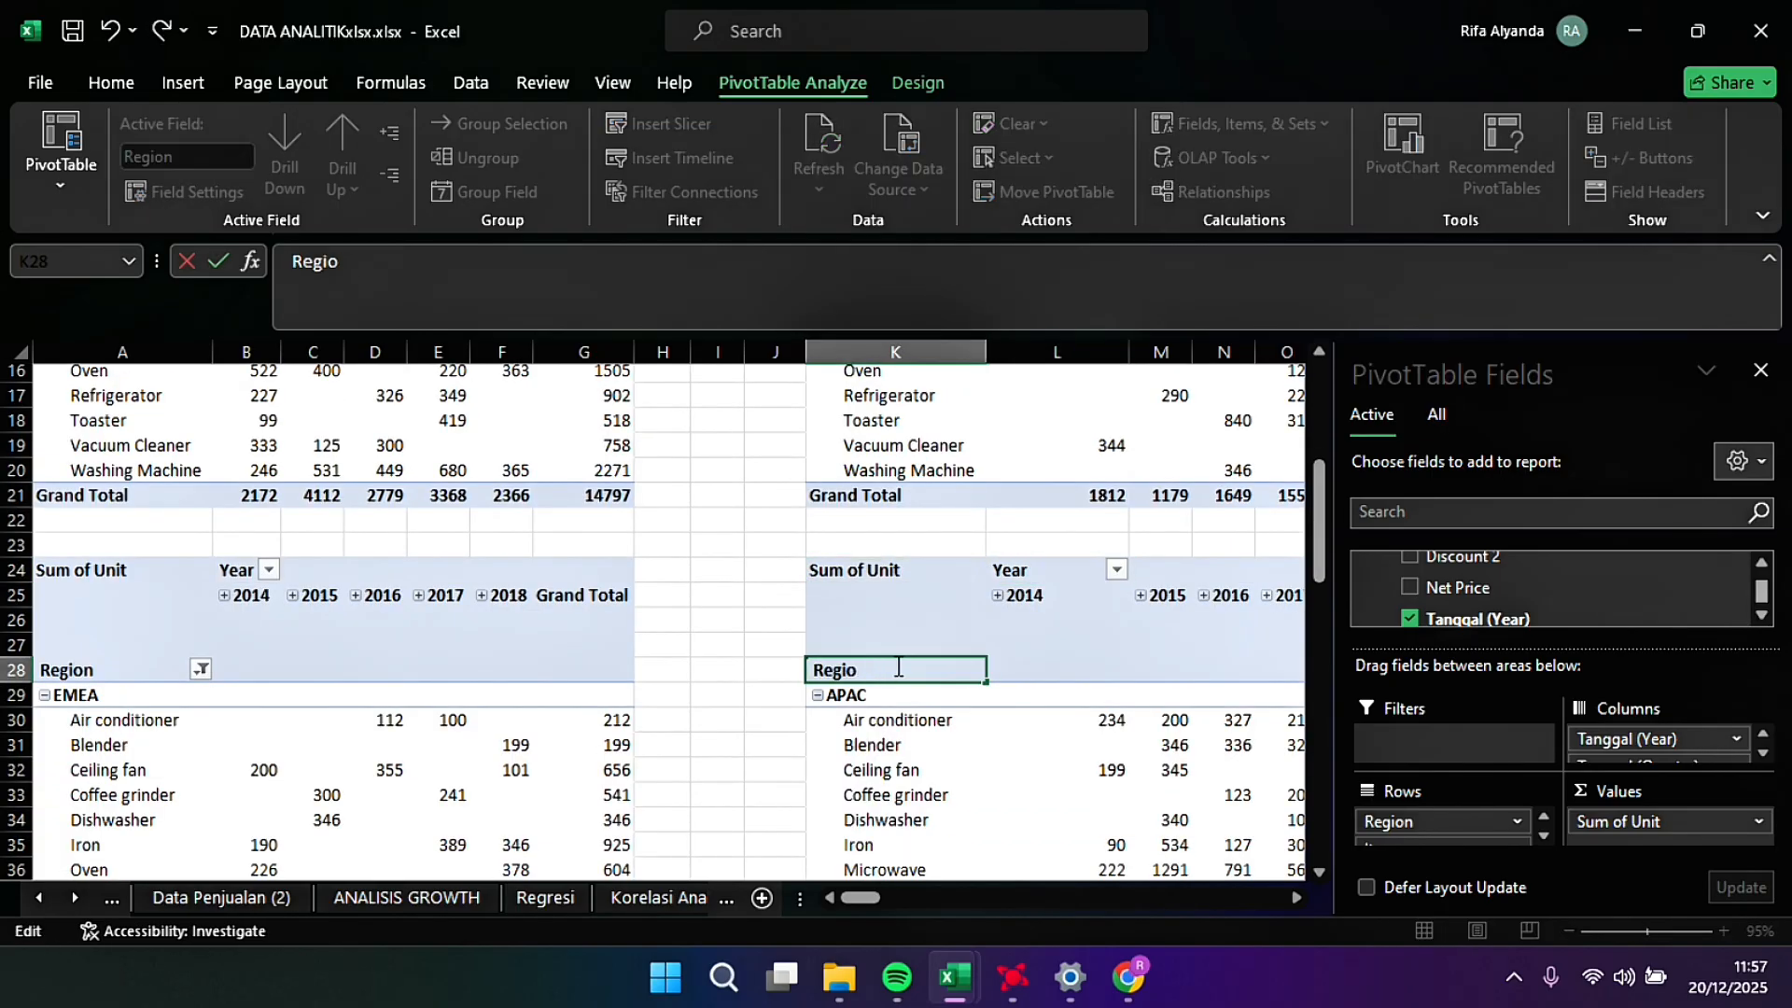
{"action": "key", "text": "Return"}
Step: Filter the K24 PivotTable's Region field to show only NA
{"action": "left_click", "coordinate": [973, 669]}
{"action": "left_click", "coordinate": [711, 383]}
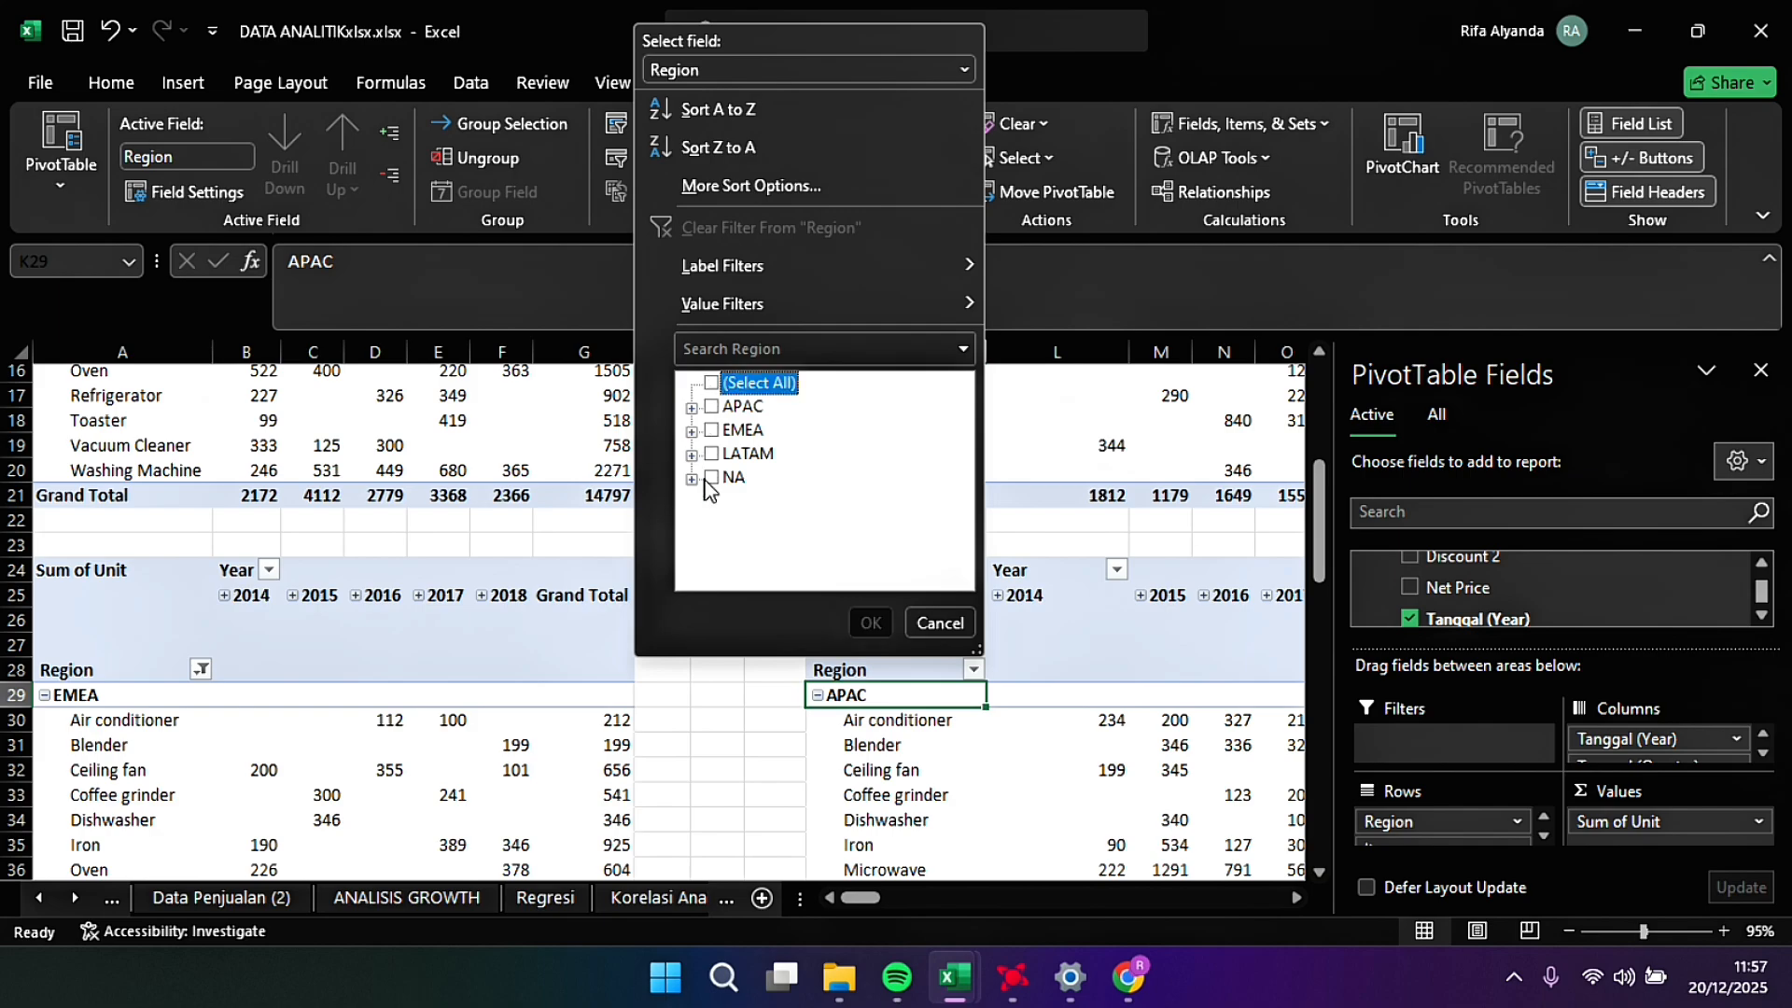
{"action": "left_click", "coordinate": [734, 477]}
{"action": "left_click", "coordinate": [871, 622]}
{"action": "left_click", "coordinate": [663, 644]}
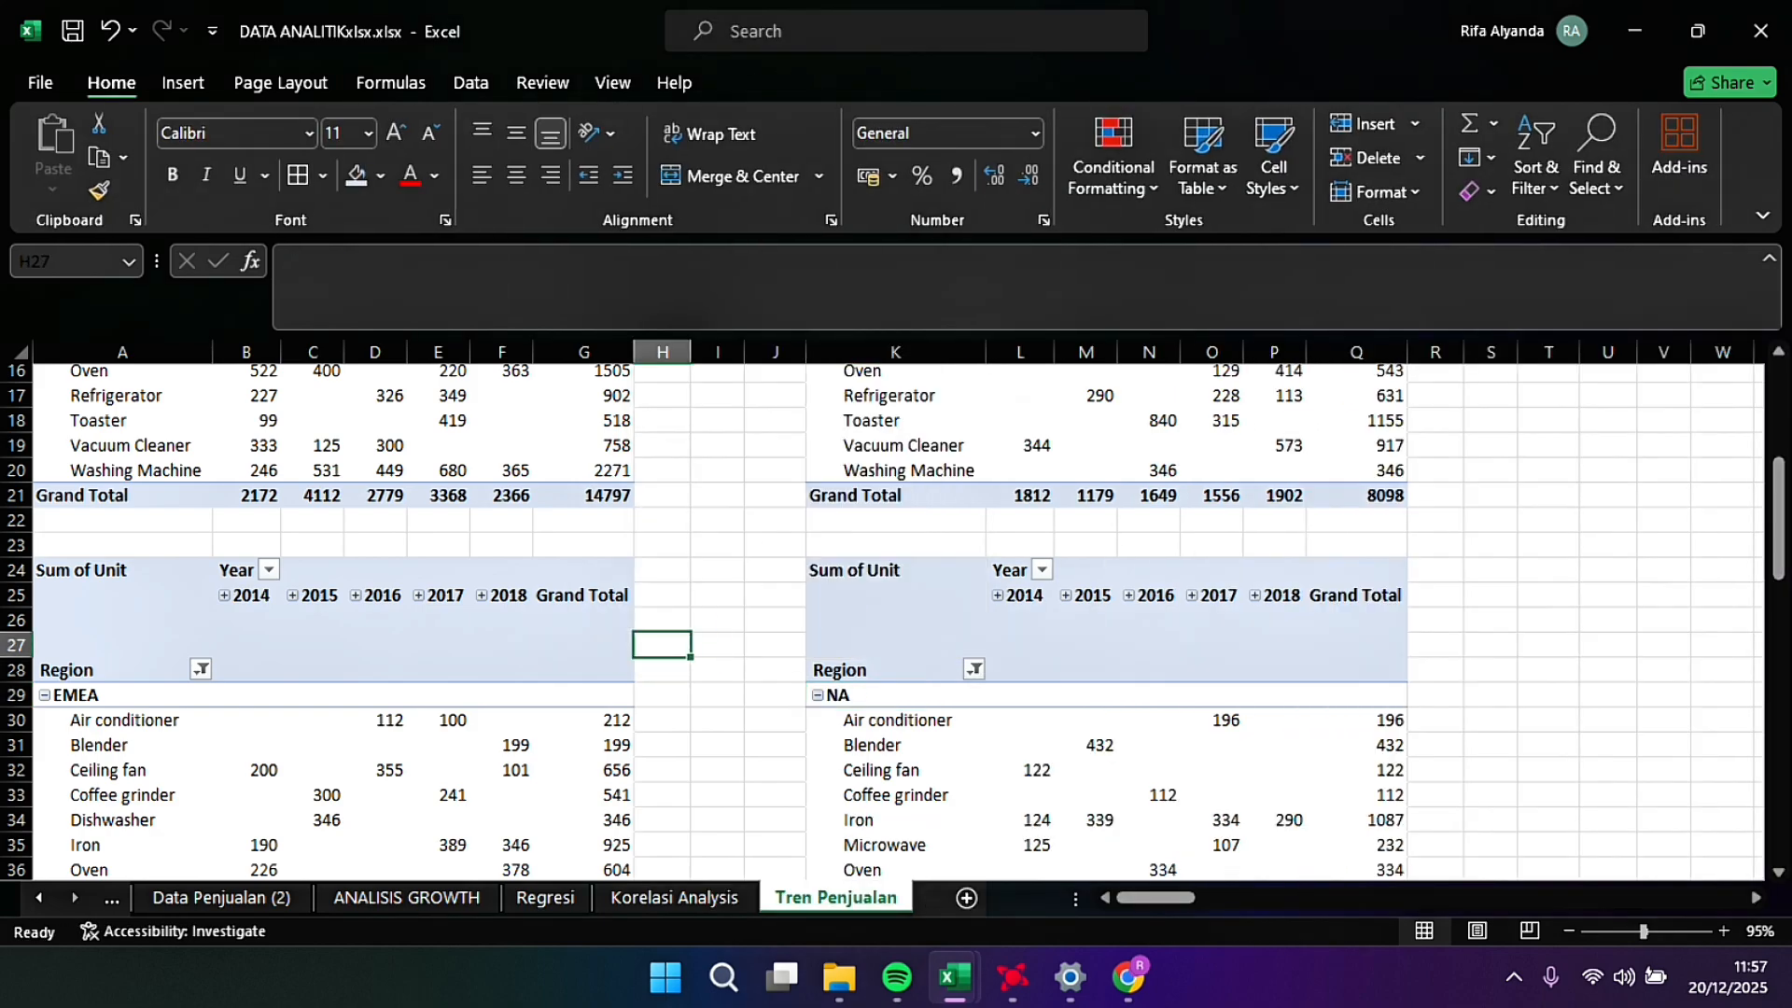
Step: Insert a 3-D Clustered Column PivotChart from the APAC PivotTable, range A3:G21, on Tren Penjualan
{"action": "scroll", "coordinate": [663, 644], "scroll_direction": "up", "scroll_amount": 2}
{"action": "scroll", "coordinate": [882, 621], "scroll_direction": "down", "scroll_amount": 2}
{"action": "scroll", "coordinate": [882, 621], "scroll_direction": "up", "scroll_amount": 6}
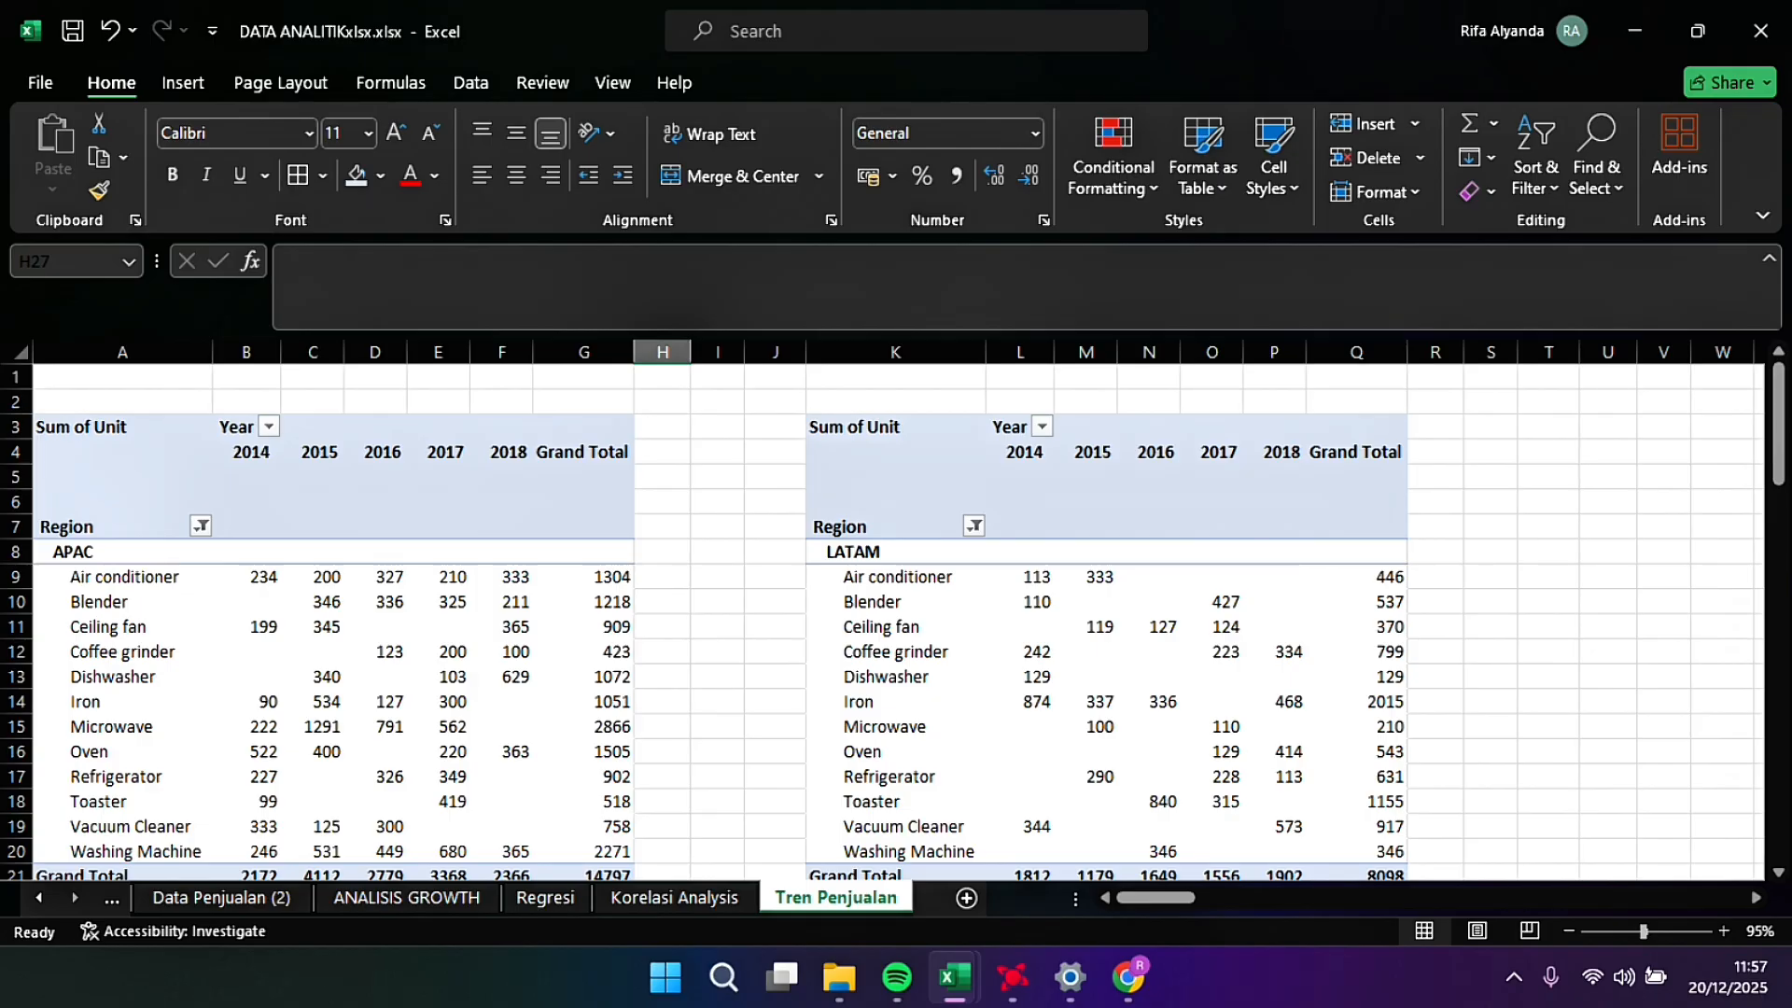
{"action": "left_click", "coordinate": [122, 452]}
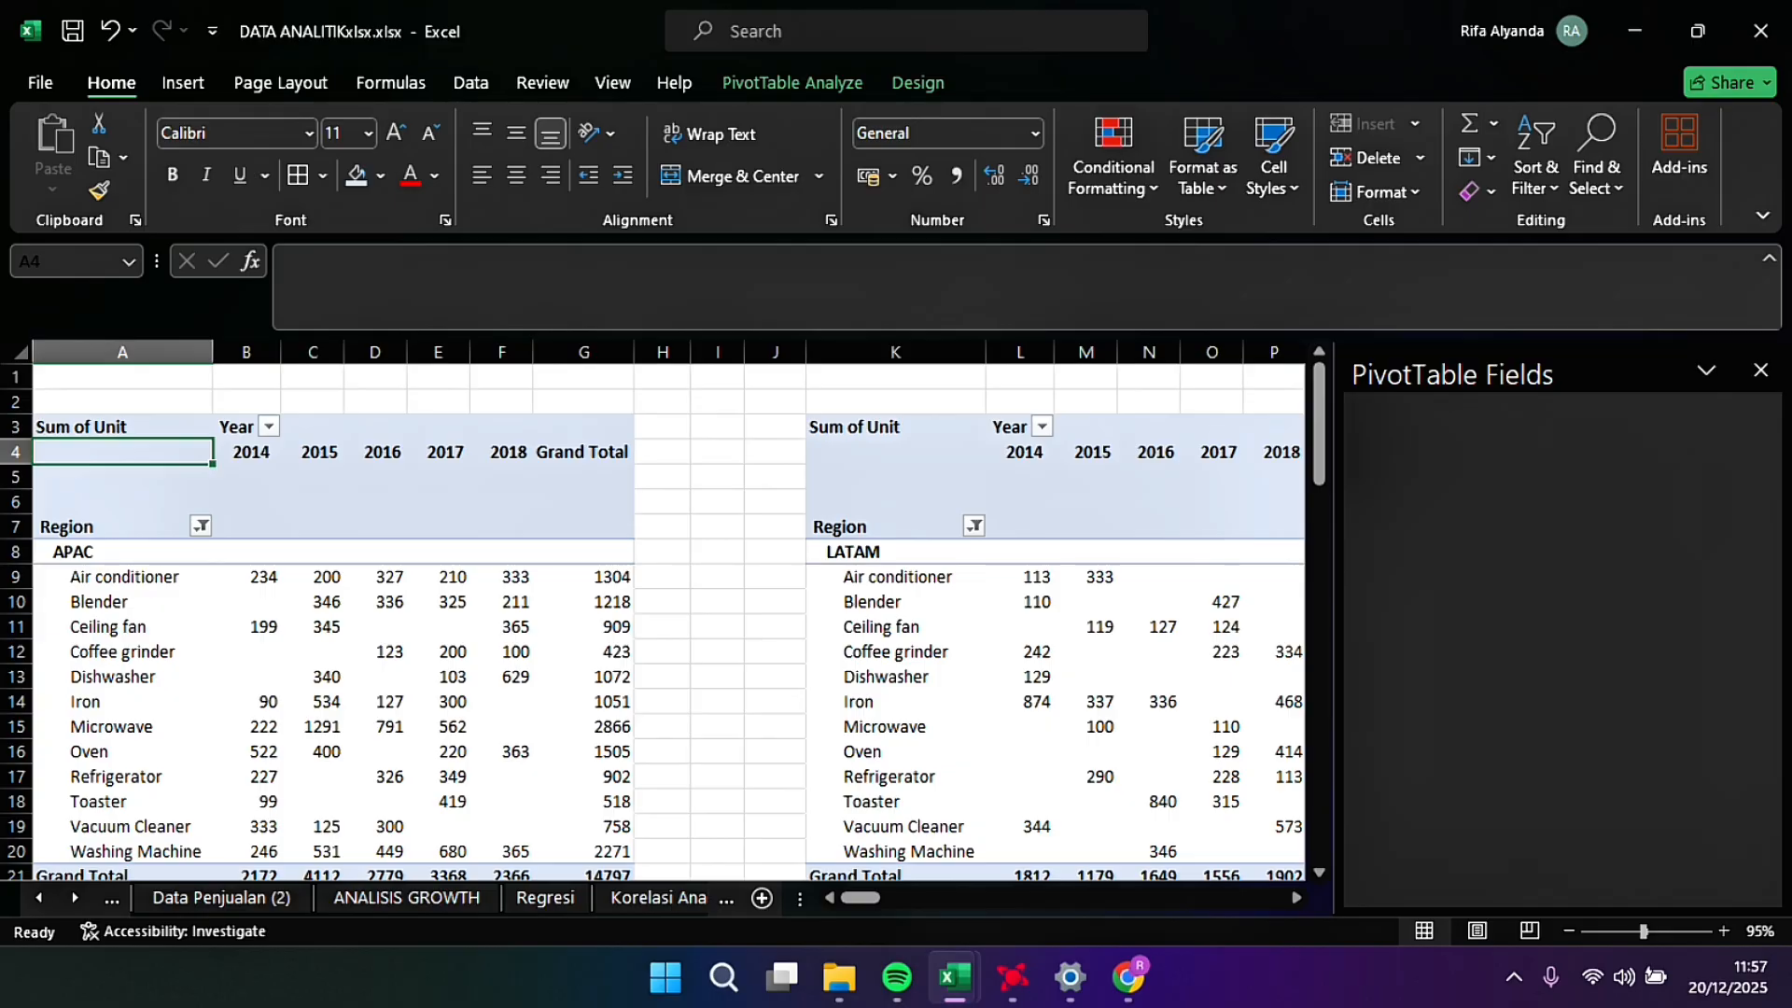
{"action": "left_click", "coordinate": [122, 426]}
{"action": "mouse_move", "coordinate": [122, 427]}
{"action": "left_mouse_down"}
{"action": "mouse_move", "coordinate": [246, 526]}
{"action": "mouse_move", "coordinate": [895, 526]}
{"action": "mouse_move", "coordinate": [895, 854]}
{"action": "mouse_move", "coordinate": [246, 851]}
{"action": "mouse_move", "coordinate": [122, 402]}
{"action": "left_mouse_up"}
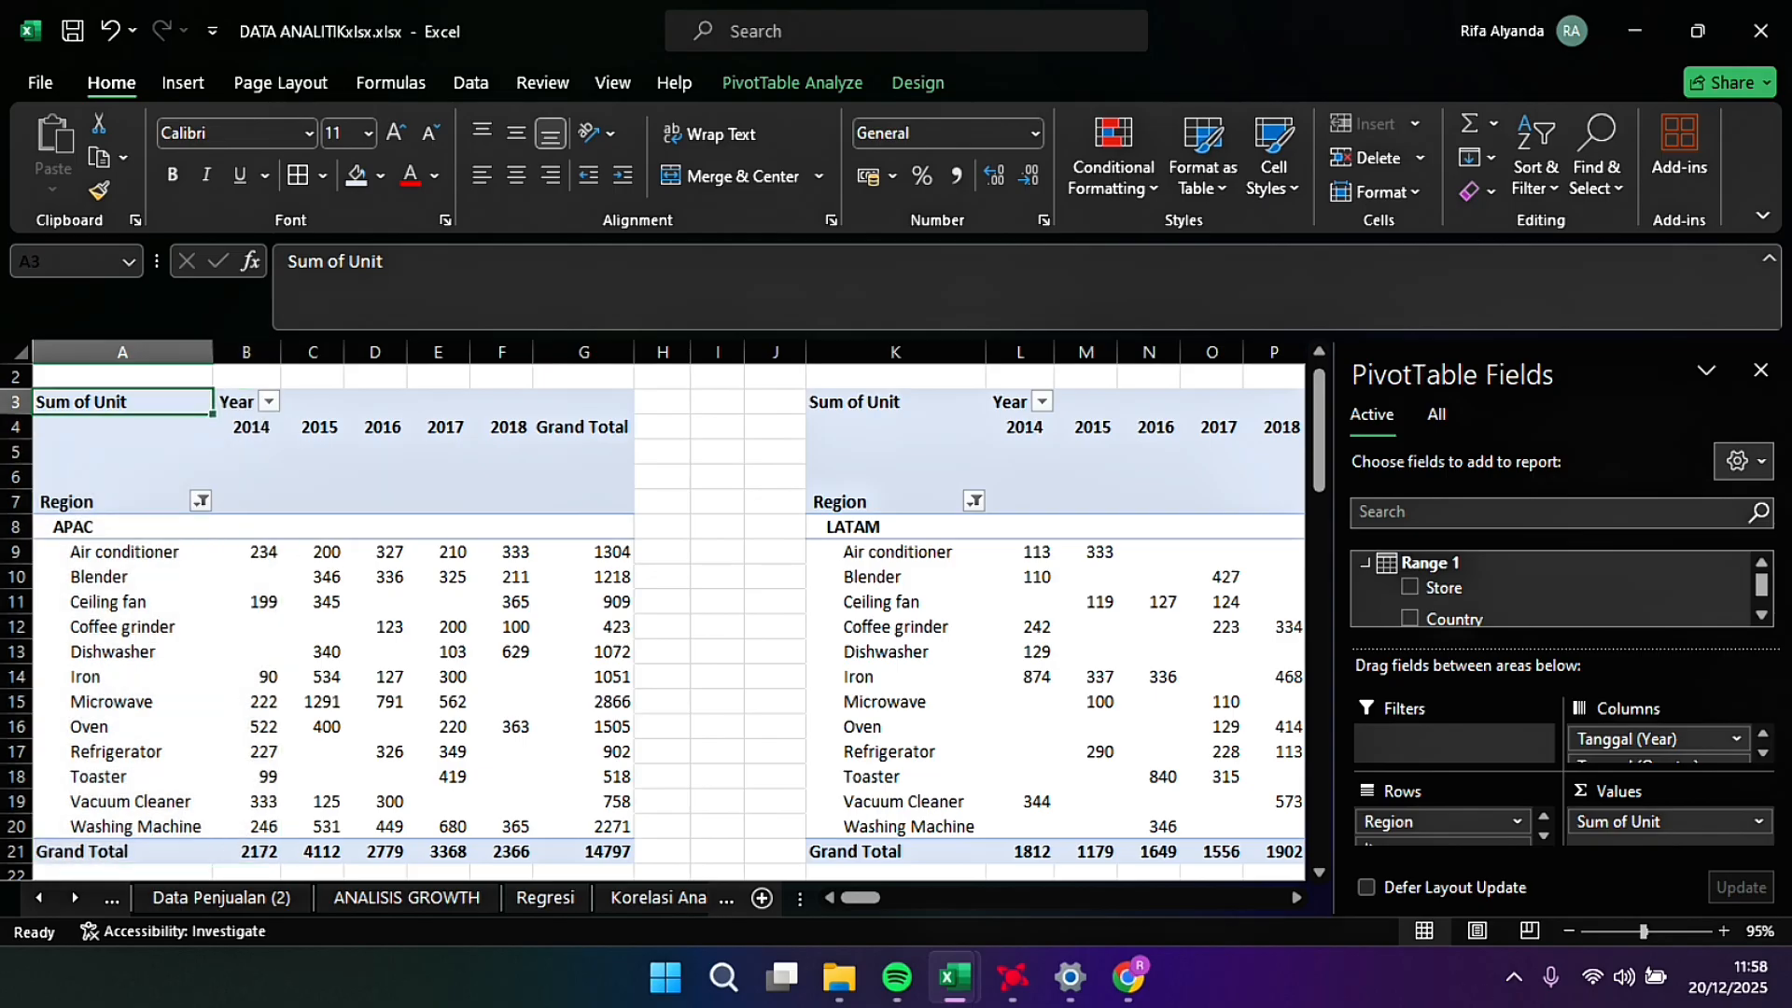
{"action": "left_click_drag", "start_coordinate": [123, 401], "coordinate": [583, 851]}
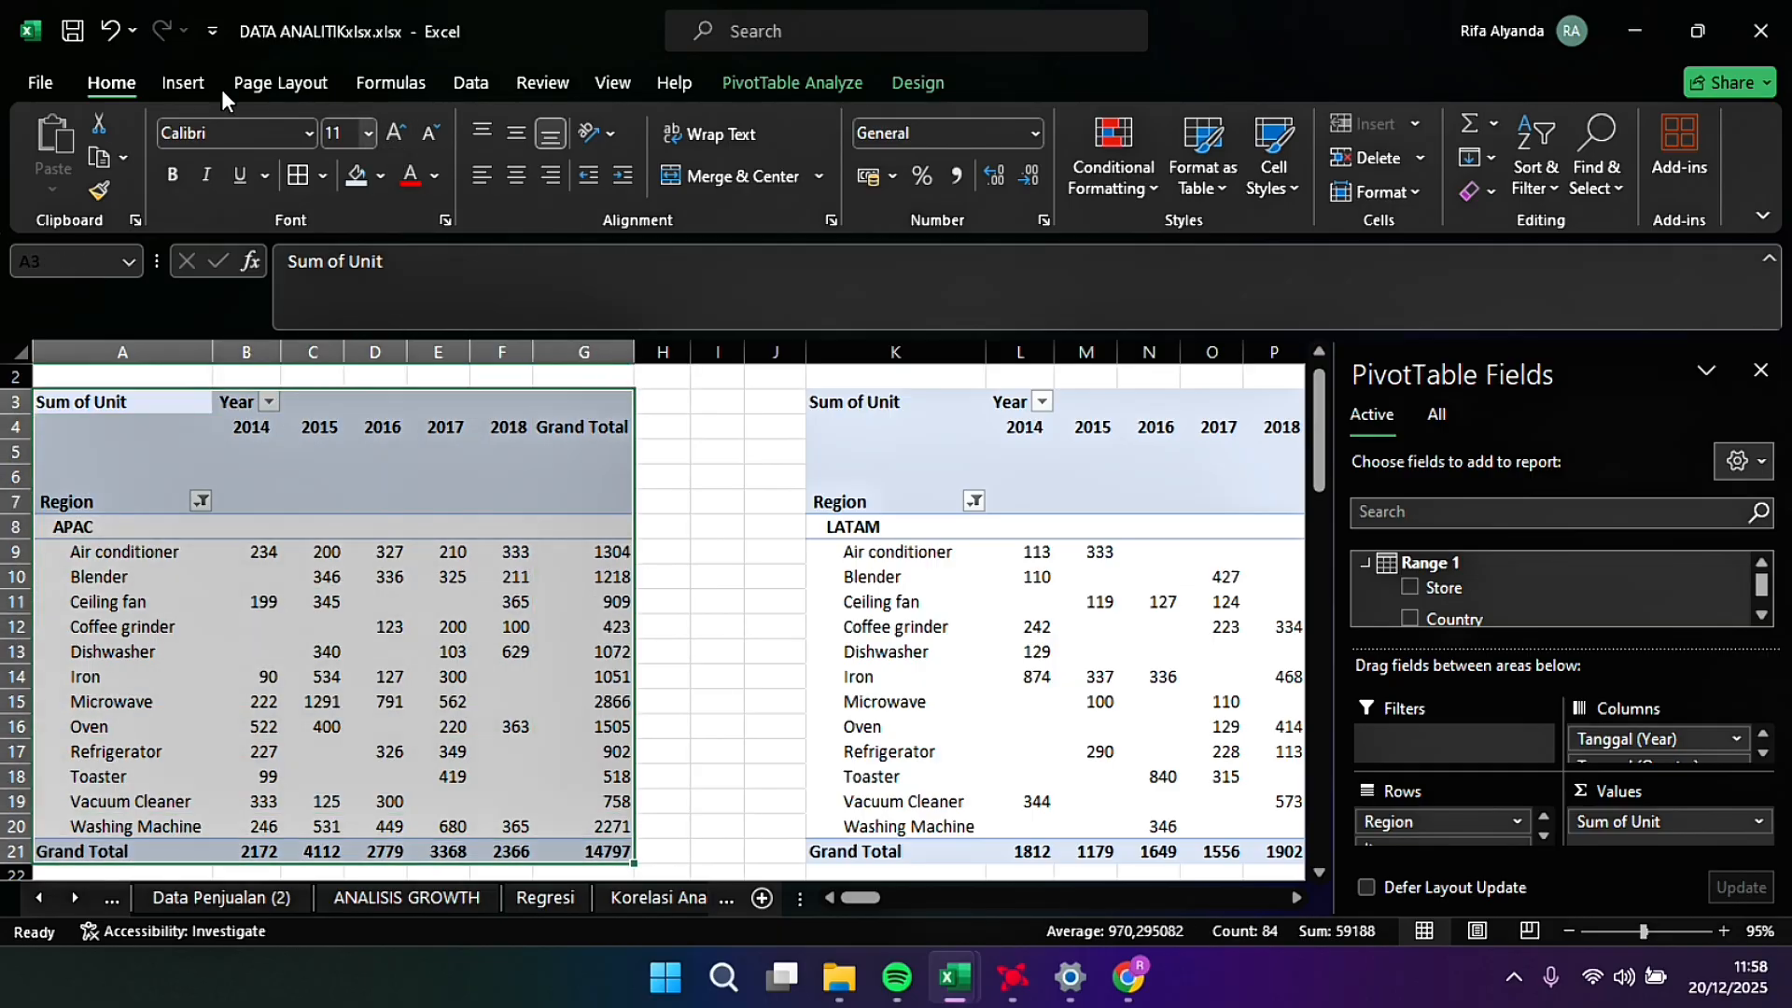
{"action": "left_click", "coordinate": [182, 91]}
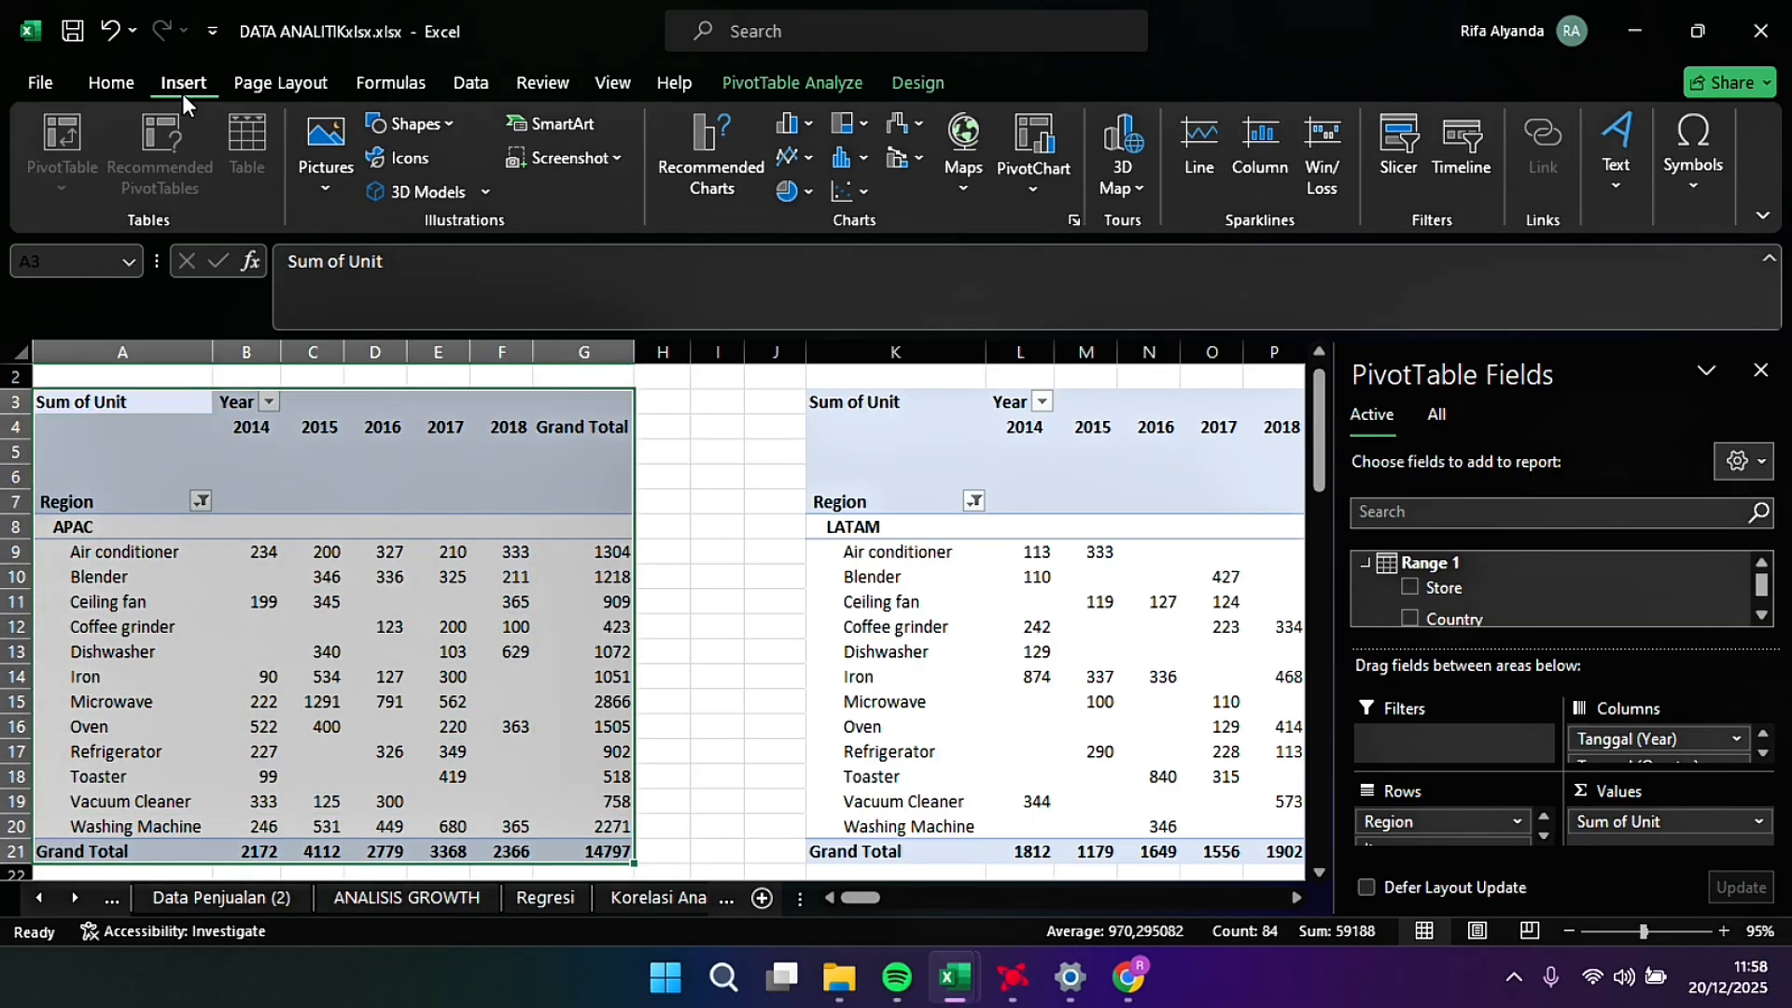
{"action": "left_click", "coordinate": [742, 182]}
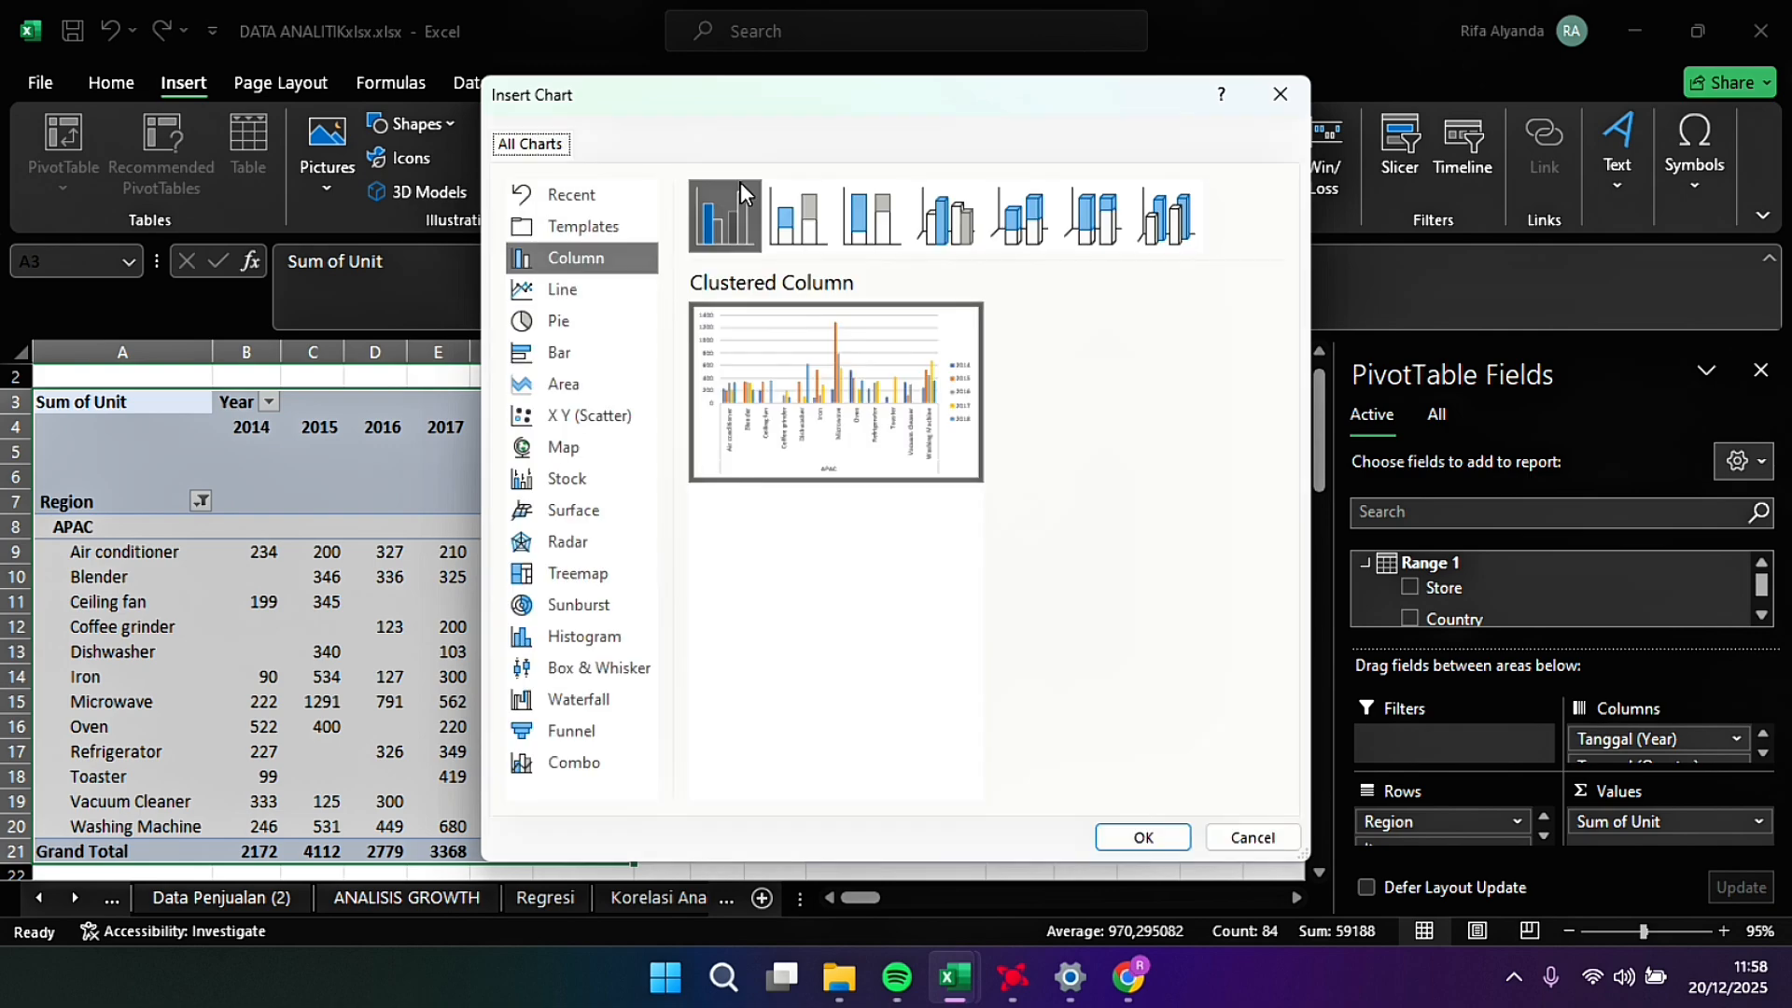
{"action": "left_click", "coordinate": [800, 213]}
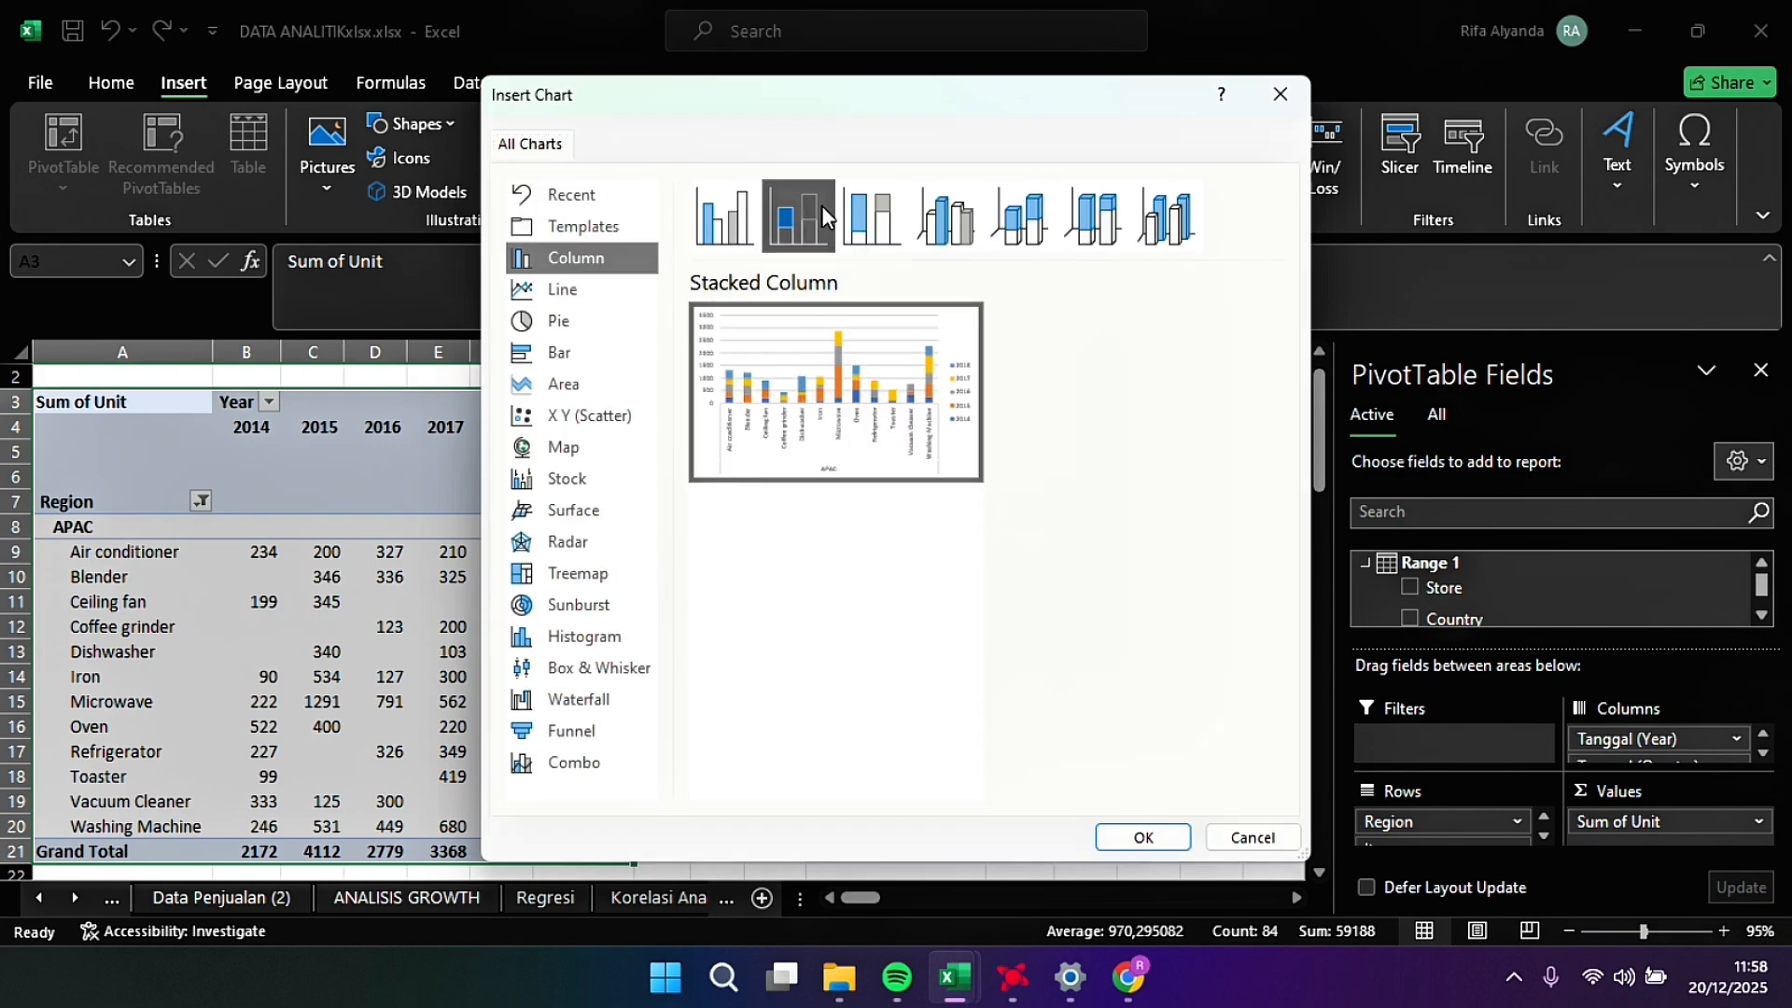
{"action": "left_click", "coordinate": [877, 217]}
{"action": "left_click", "coordinate": [923, 216]}
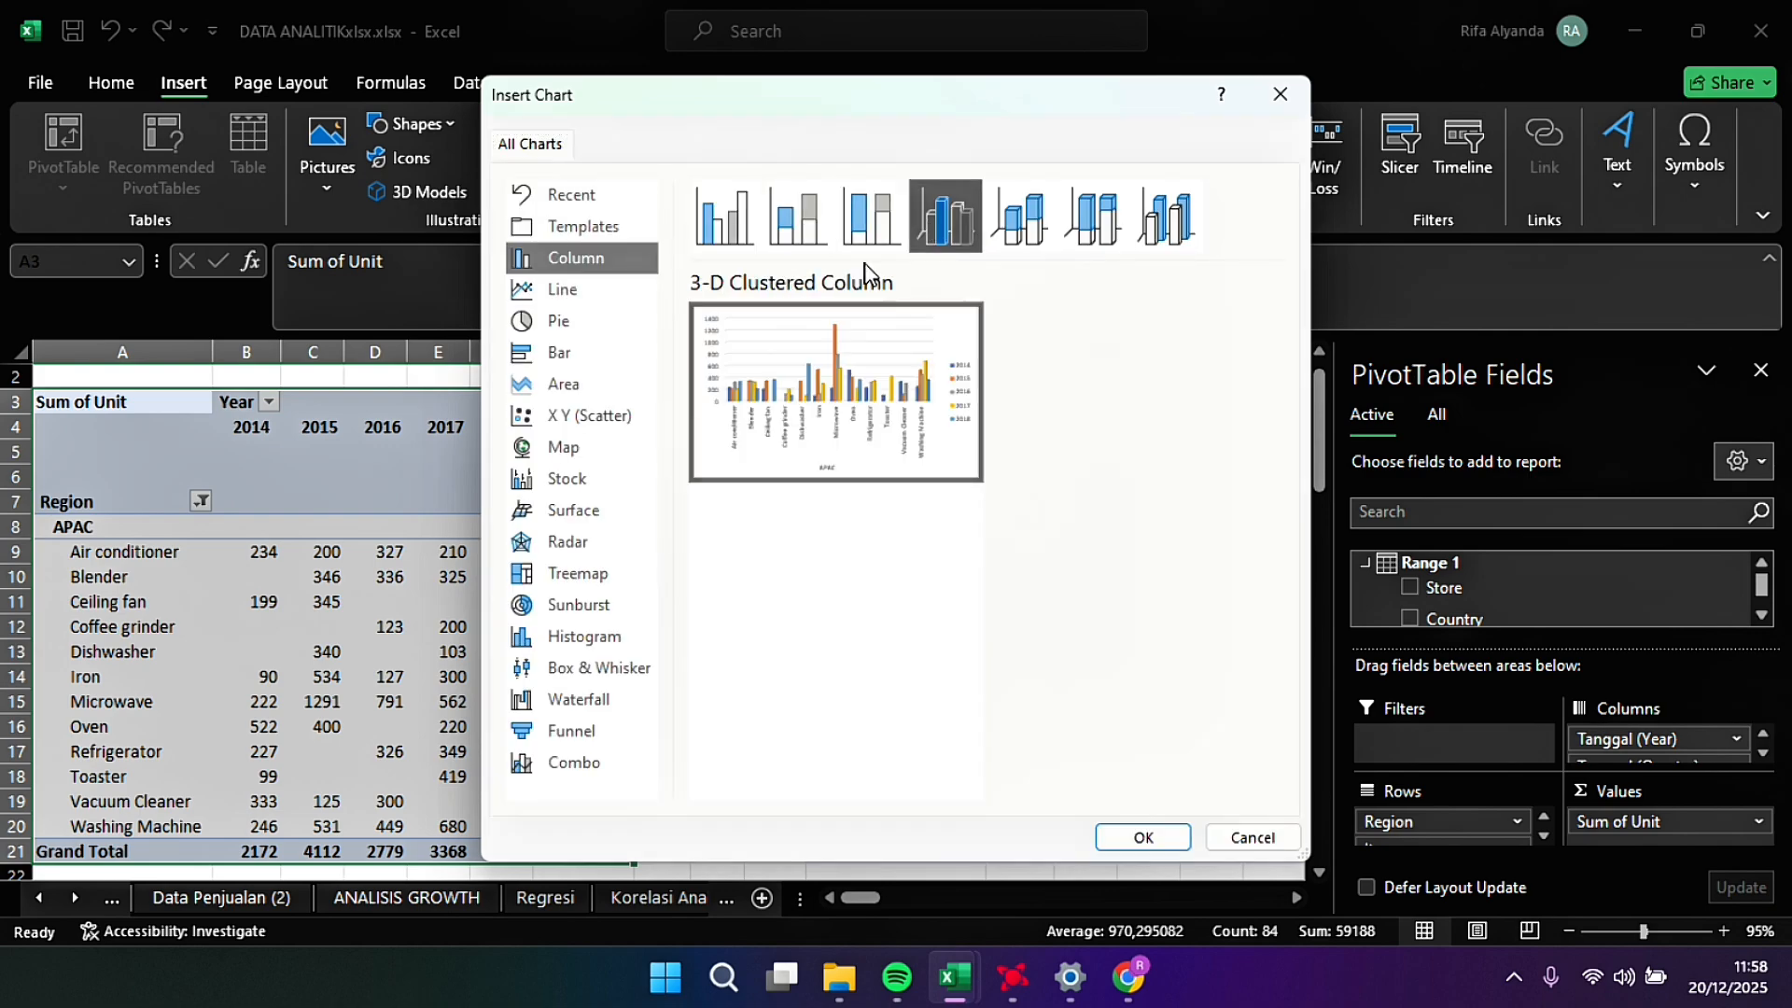
{"action": "left_click", "coordinate": [1129, 833]}
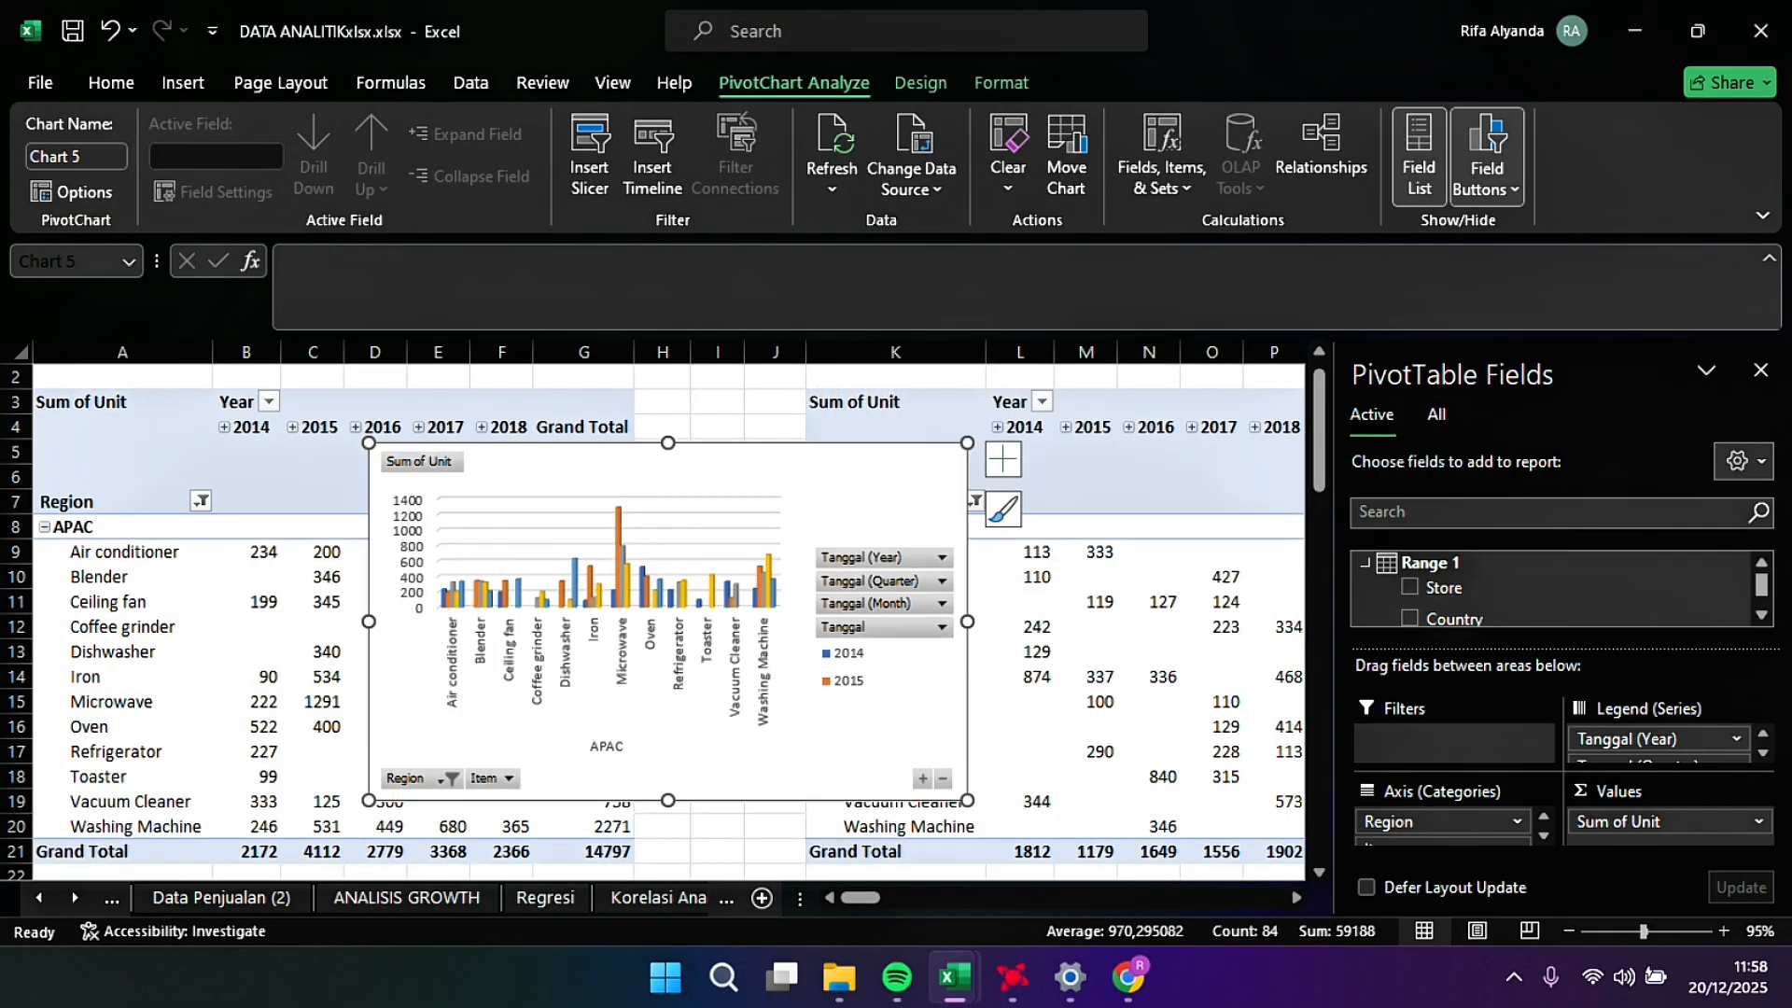
Step: Add a new worksheet after Tren Penjualan and paste the APAC PivotChart into it at cell B2
{"action": "left_click", "coordinate": [749, 903]}
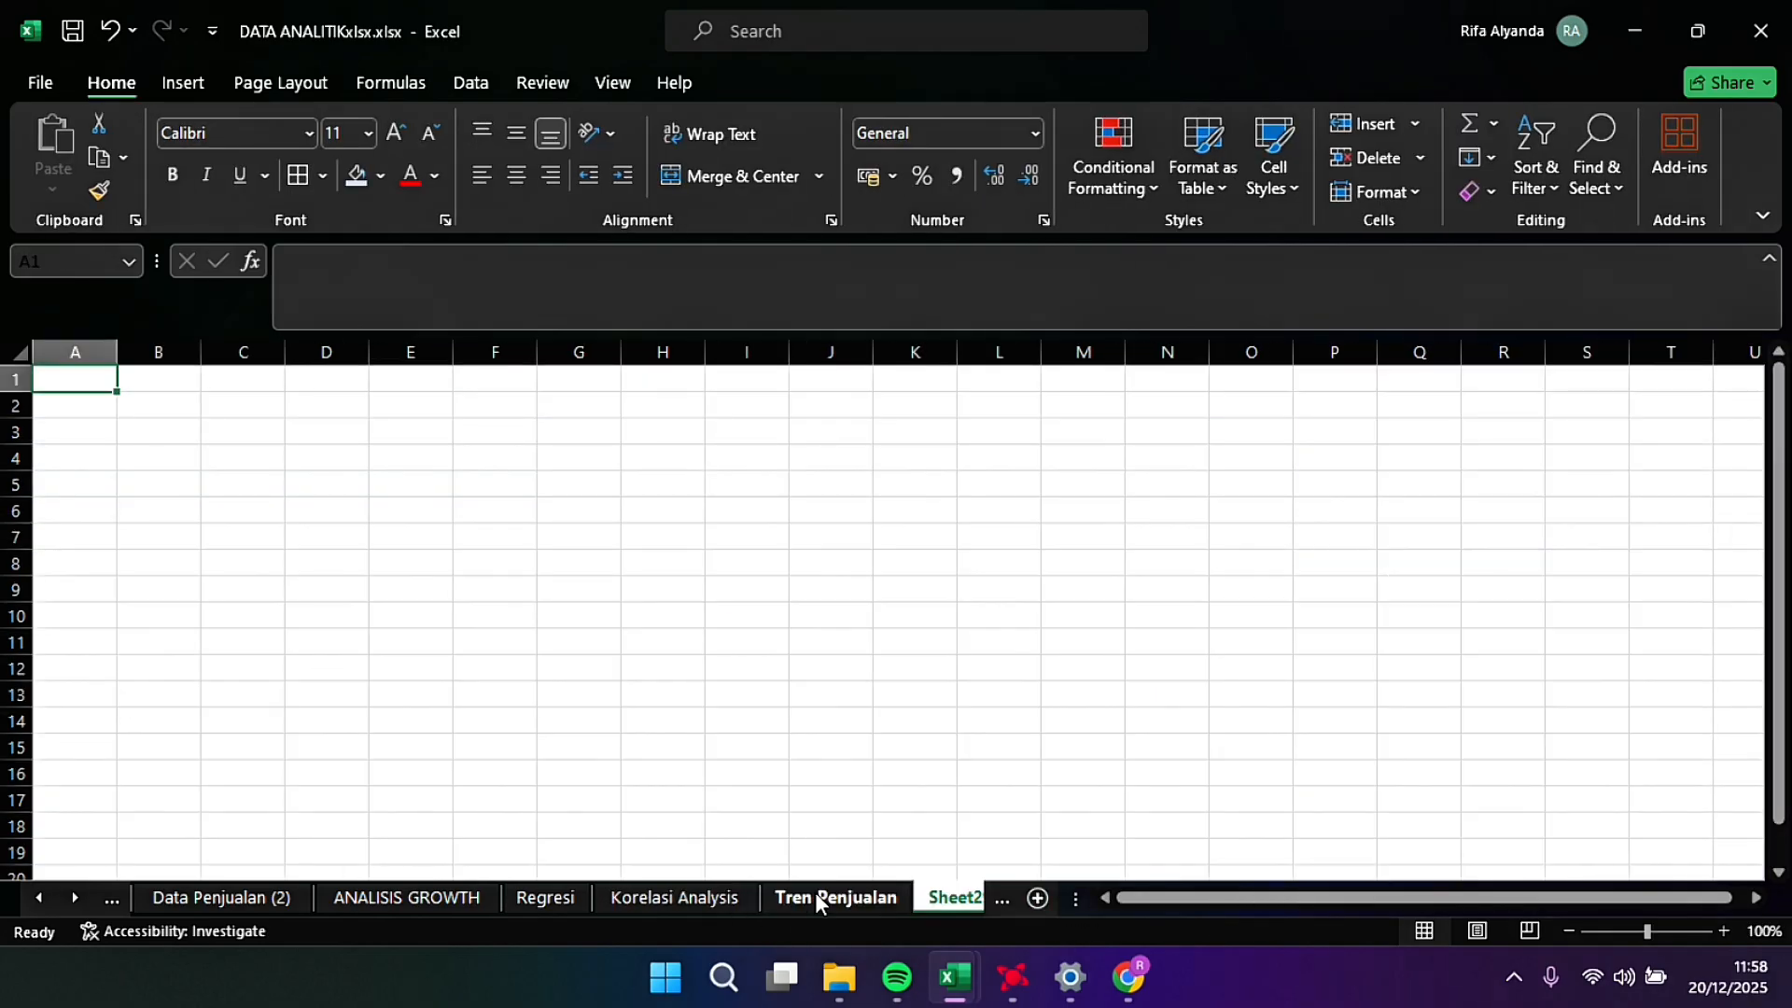
{"action": "left_click", "coordinate": [815, 897]}
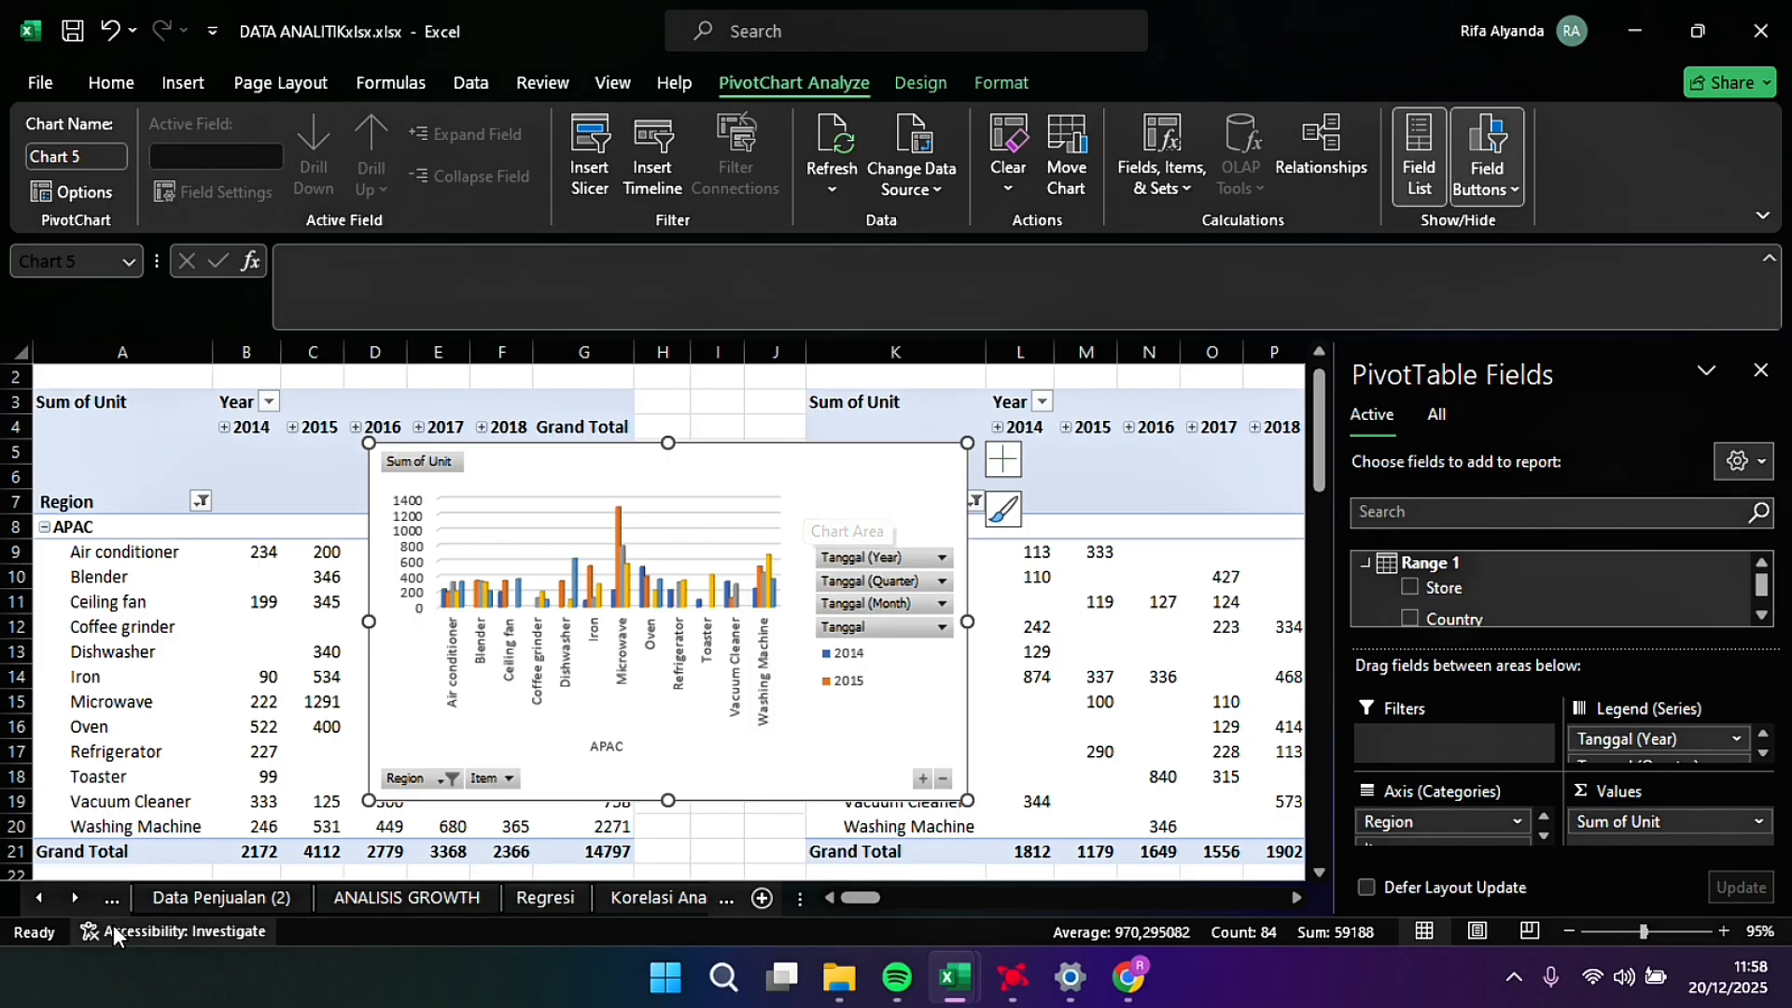
{"action": "left_click", "coordinate": [78, 898]}
{"action": "left_click", "coordinate": [79, 898]}
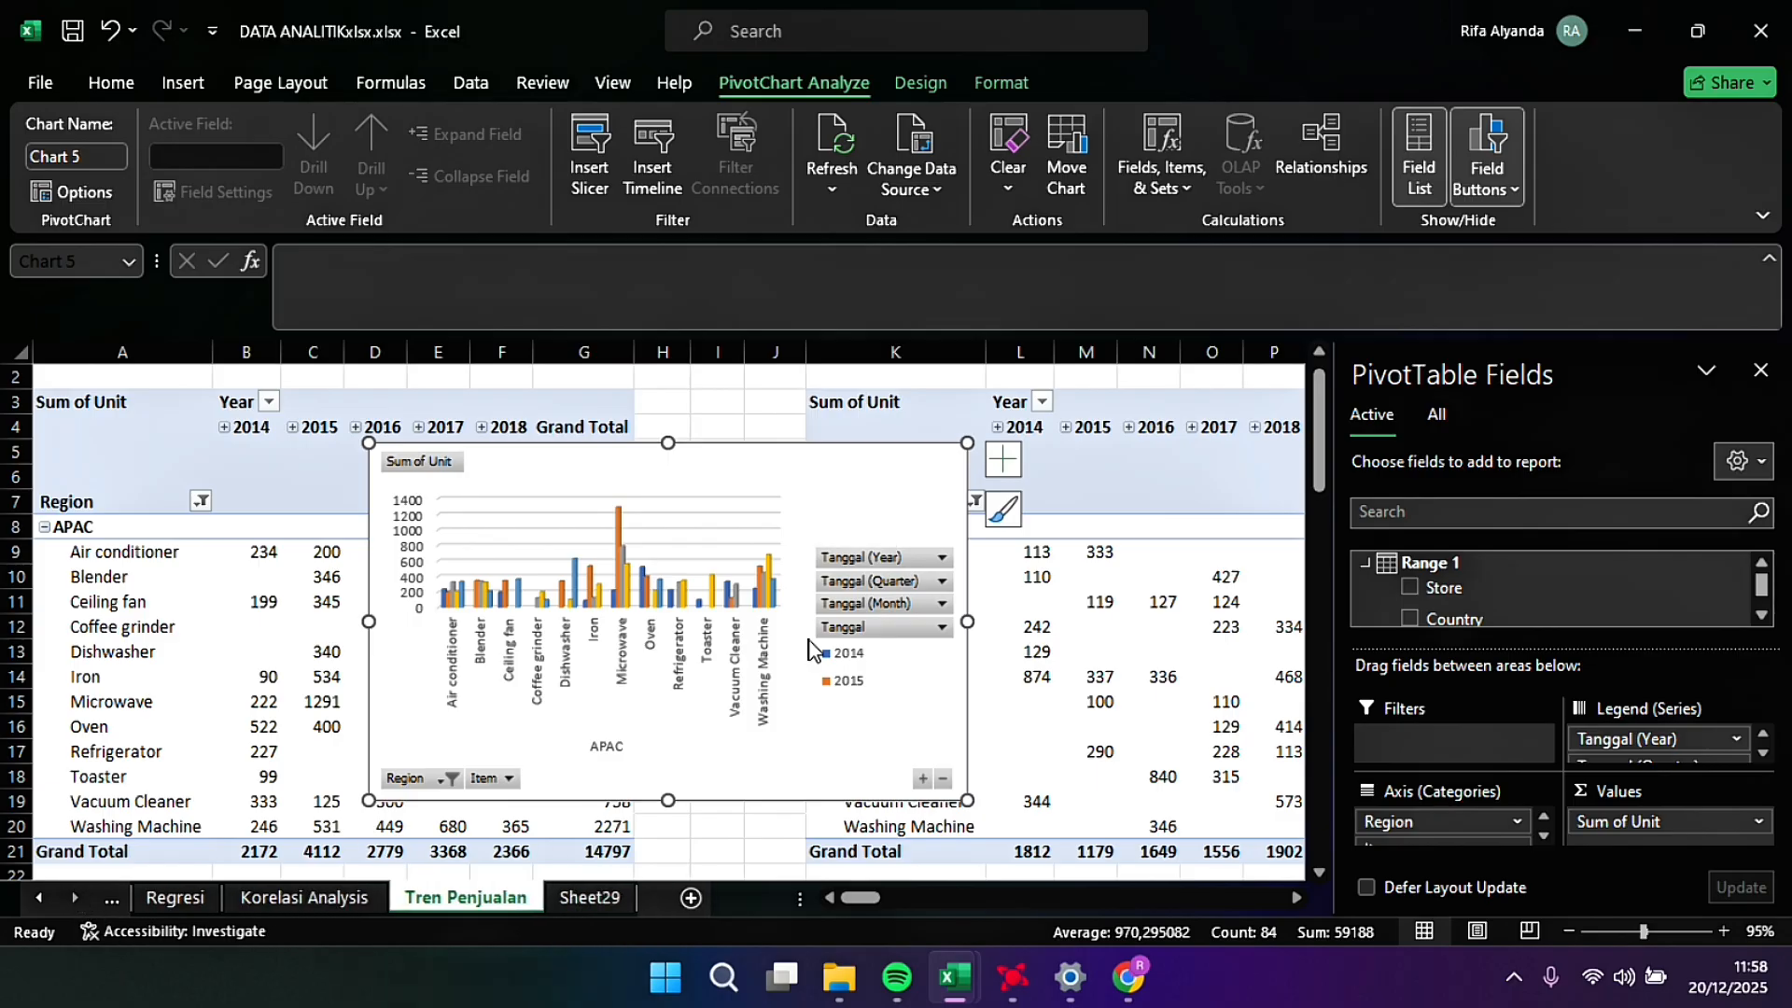
{"action": "left_click_drag", "start_coordinate": [836, 512], "coordinate": [830, 588]}
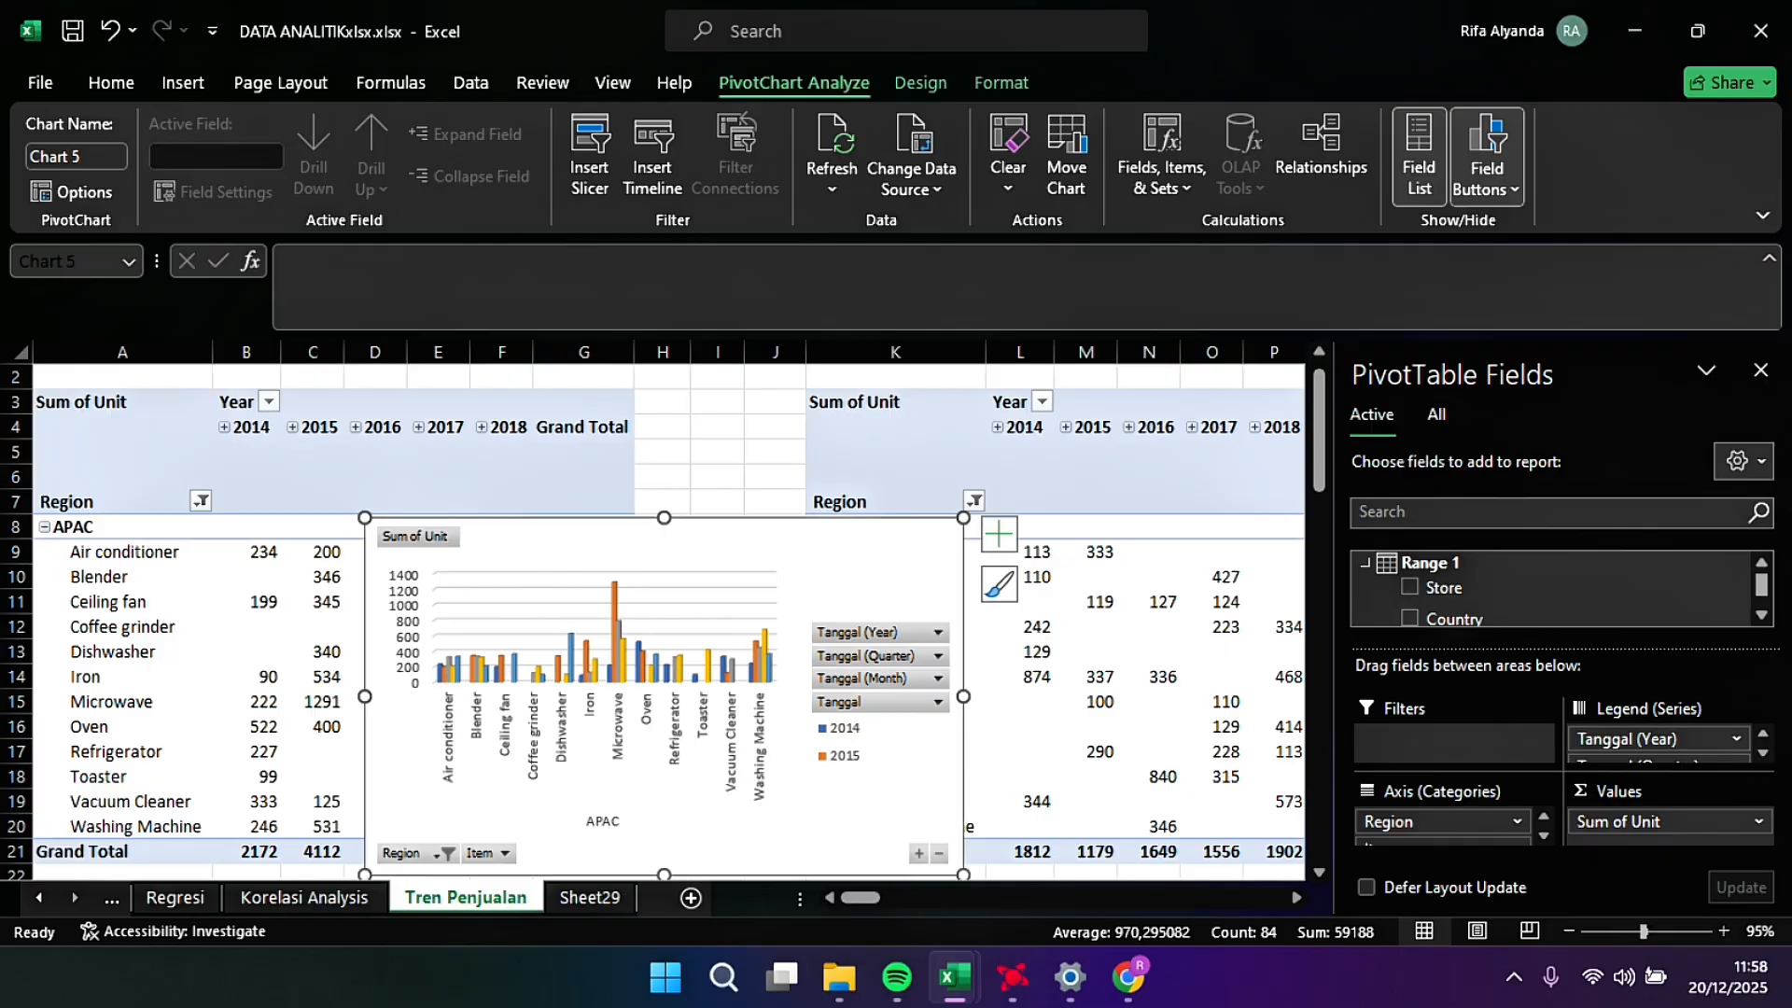
{"action": "left_click", "coordinate": [588, 897]}
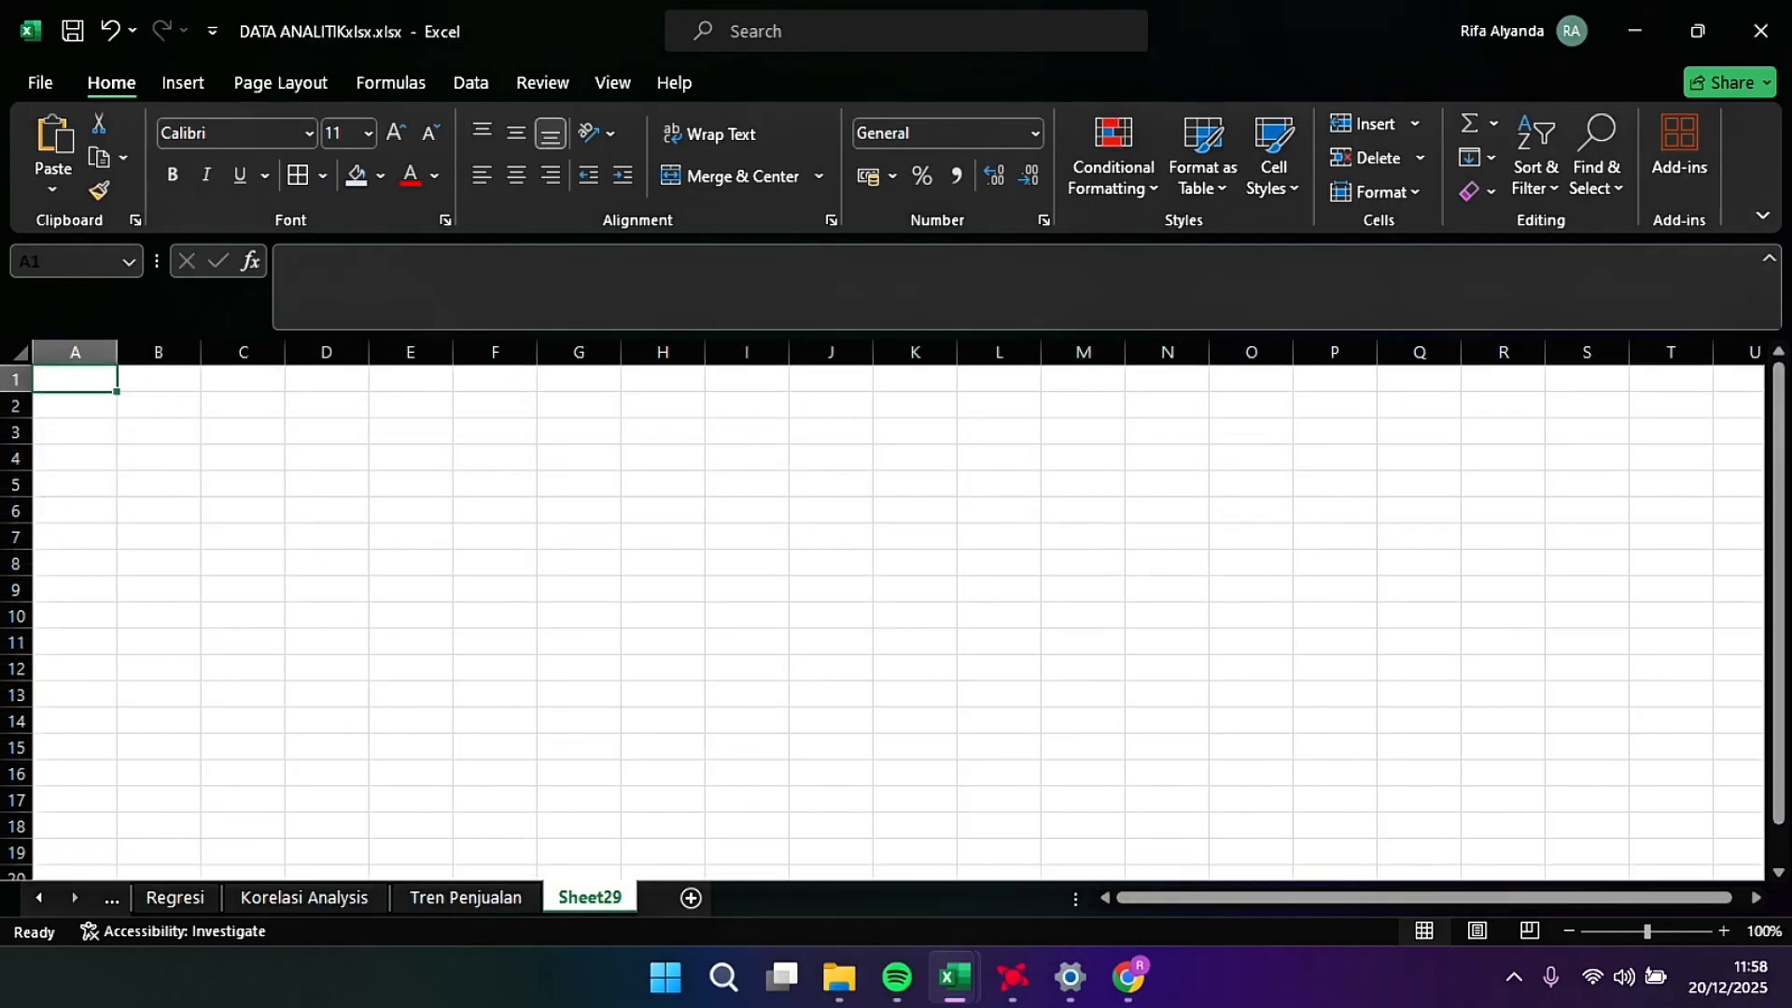
{"action": "left_click", "coordinate": [157, 405]}
{"action": "key", "text": "ctrl+v"}
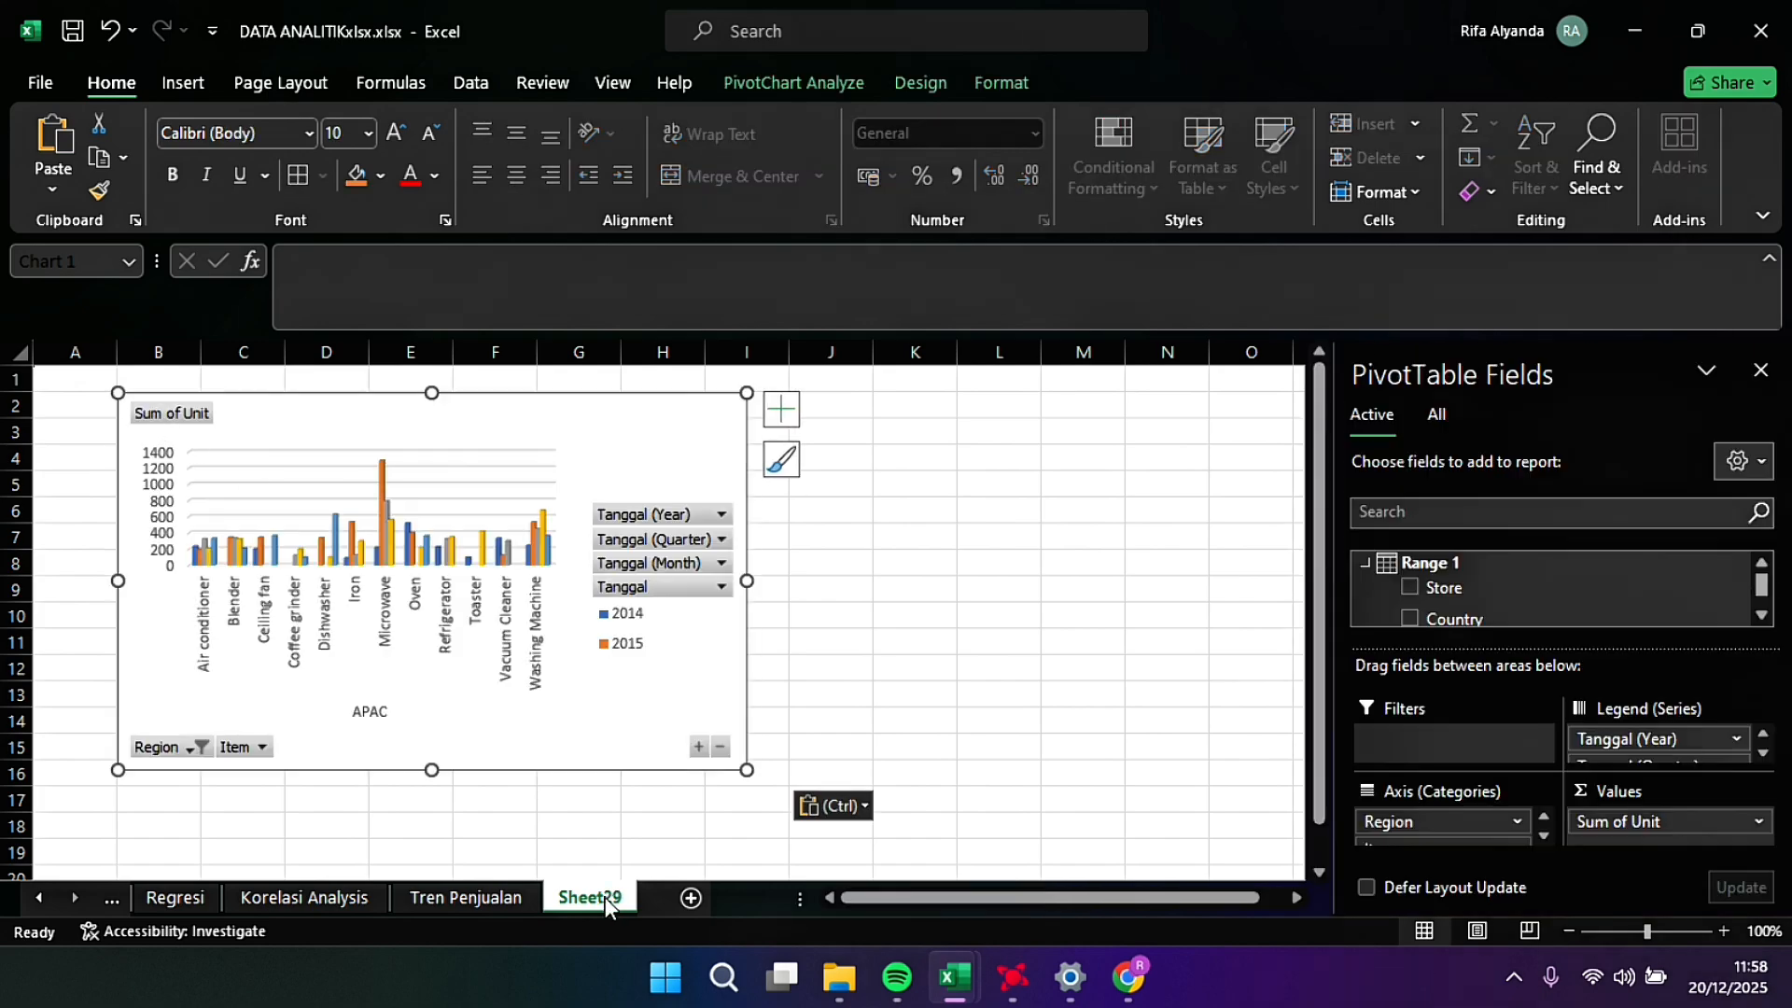
Step: Rename the new chart worksheet as Graf. Tren Penjualan
{"action": "double_click", "coordinate": [605, 898]}
{"action": "key", "text": "BackSpace"}
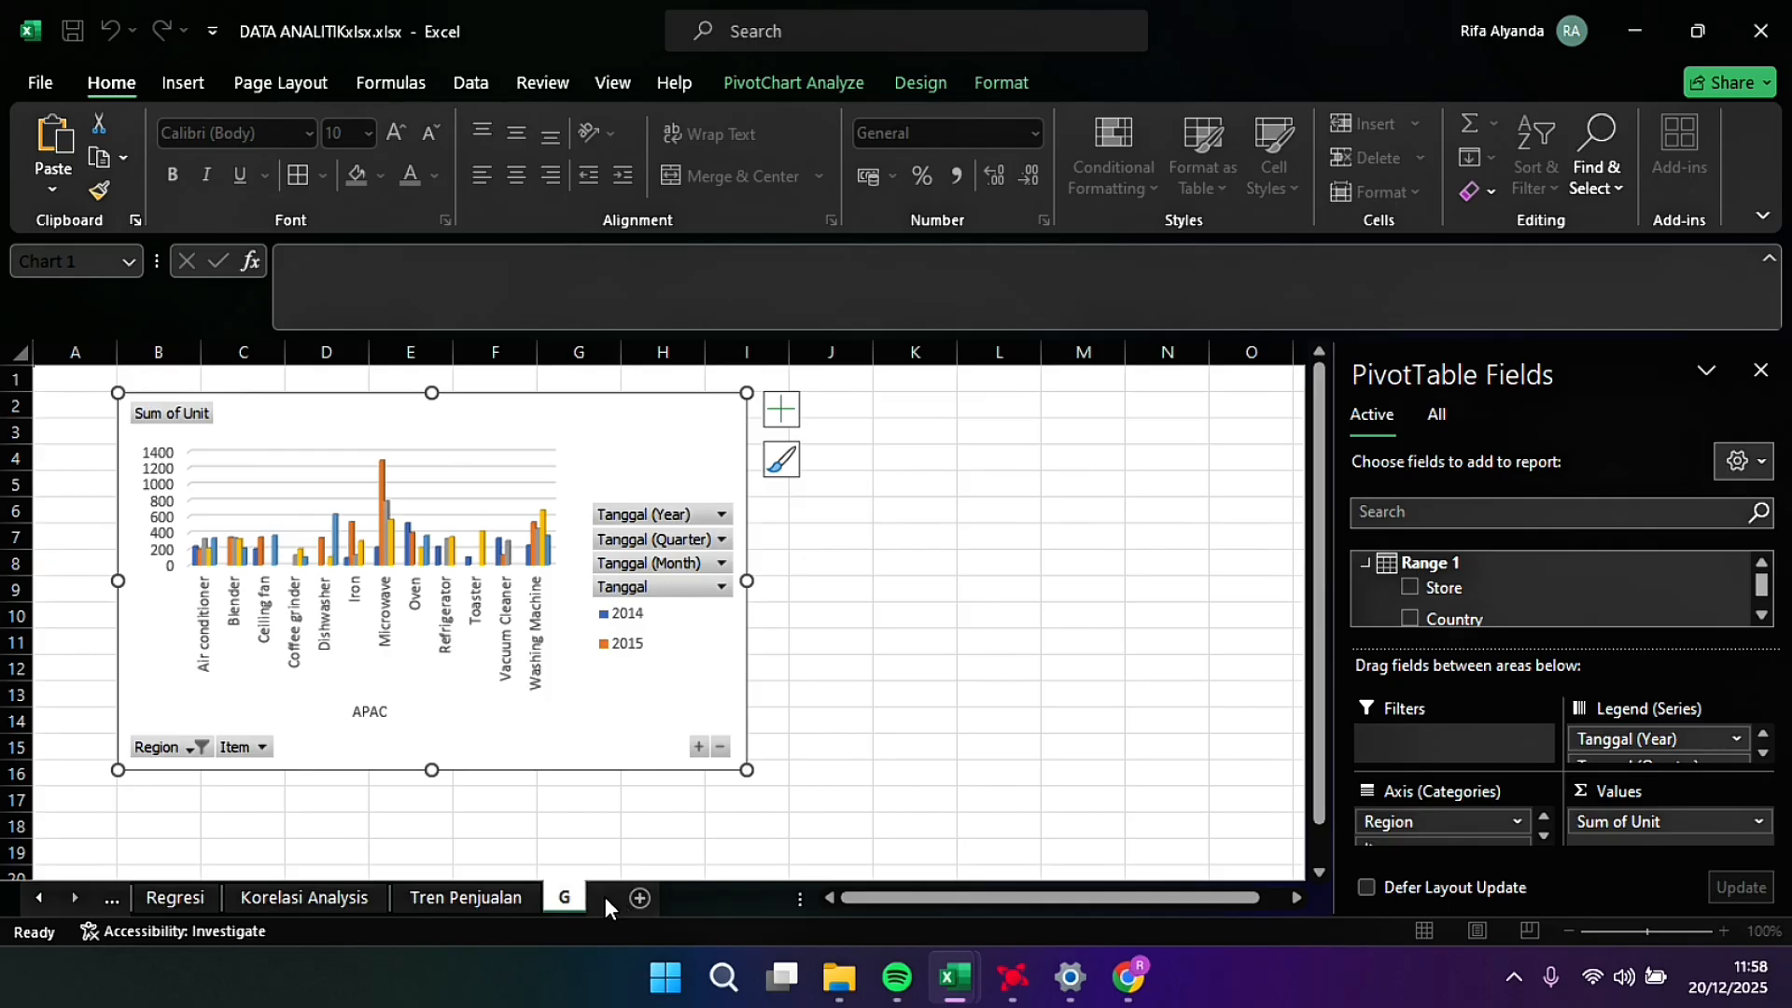
{"action": "type", "text": "Grafik"}
{"action": "key", "text": "BackSpace"}
{"action": "key", "text": "BackSpace"}
{"action": "type", "text": ". Tren"}
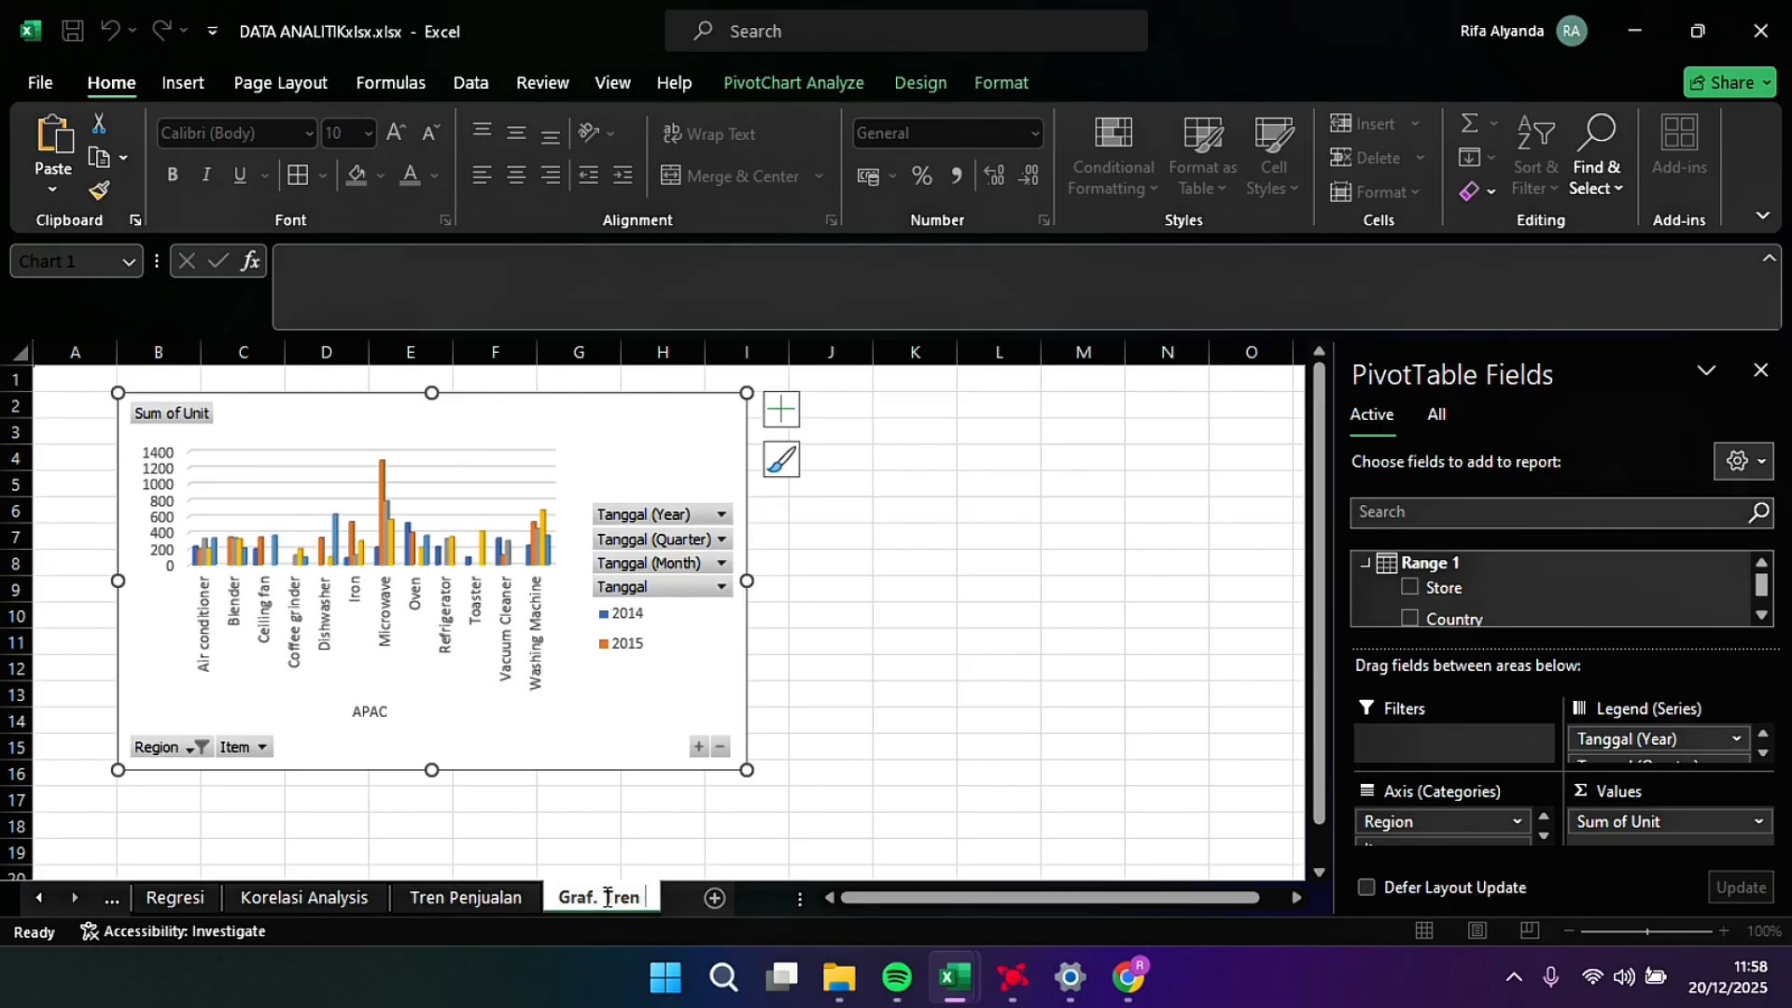
{"action": "type", "text": " Penjualan"}
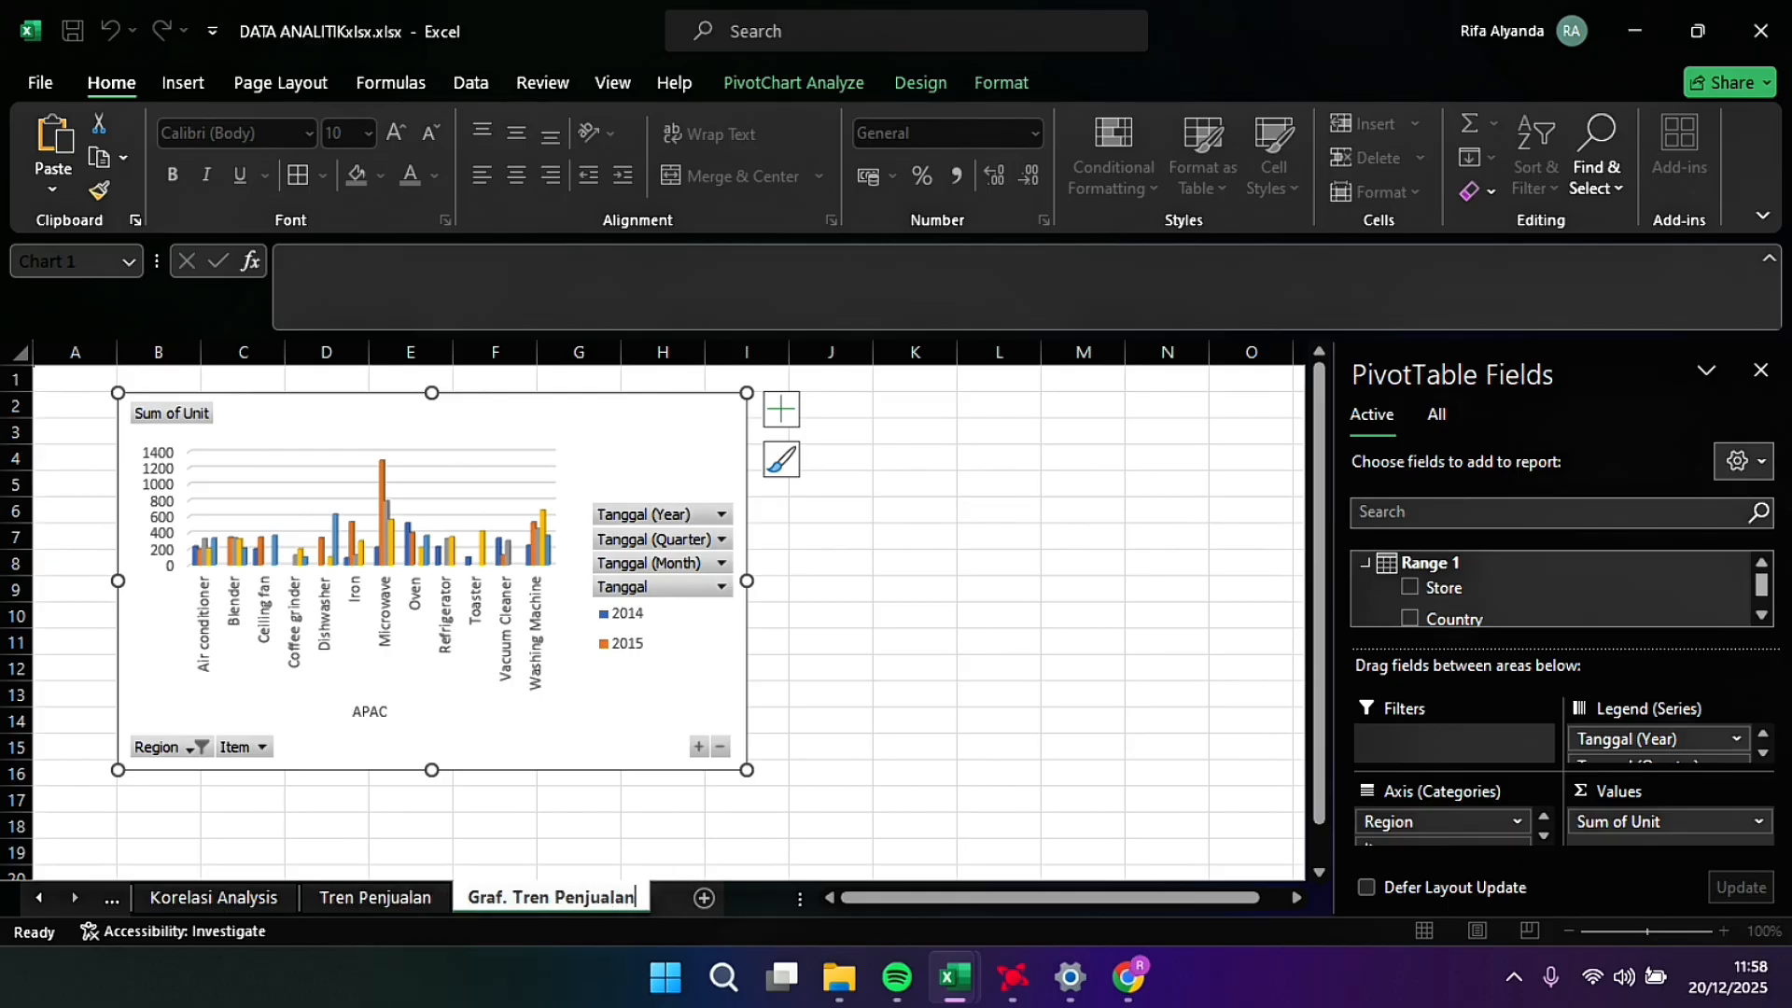
{"action": "left_click", "coordinate": [915, 800]}
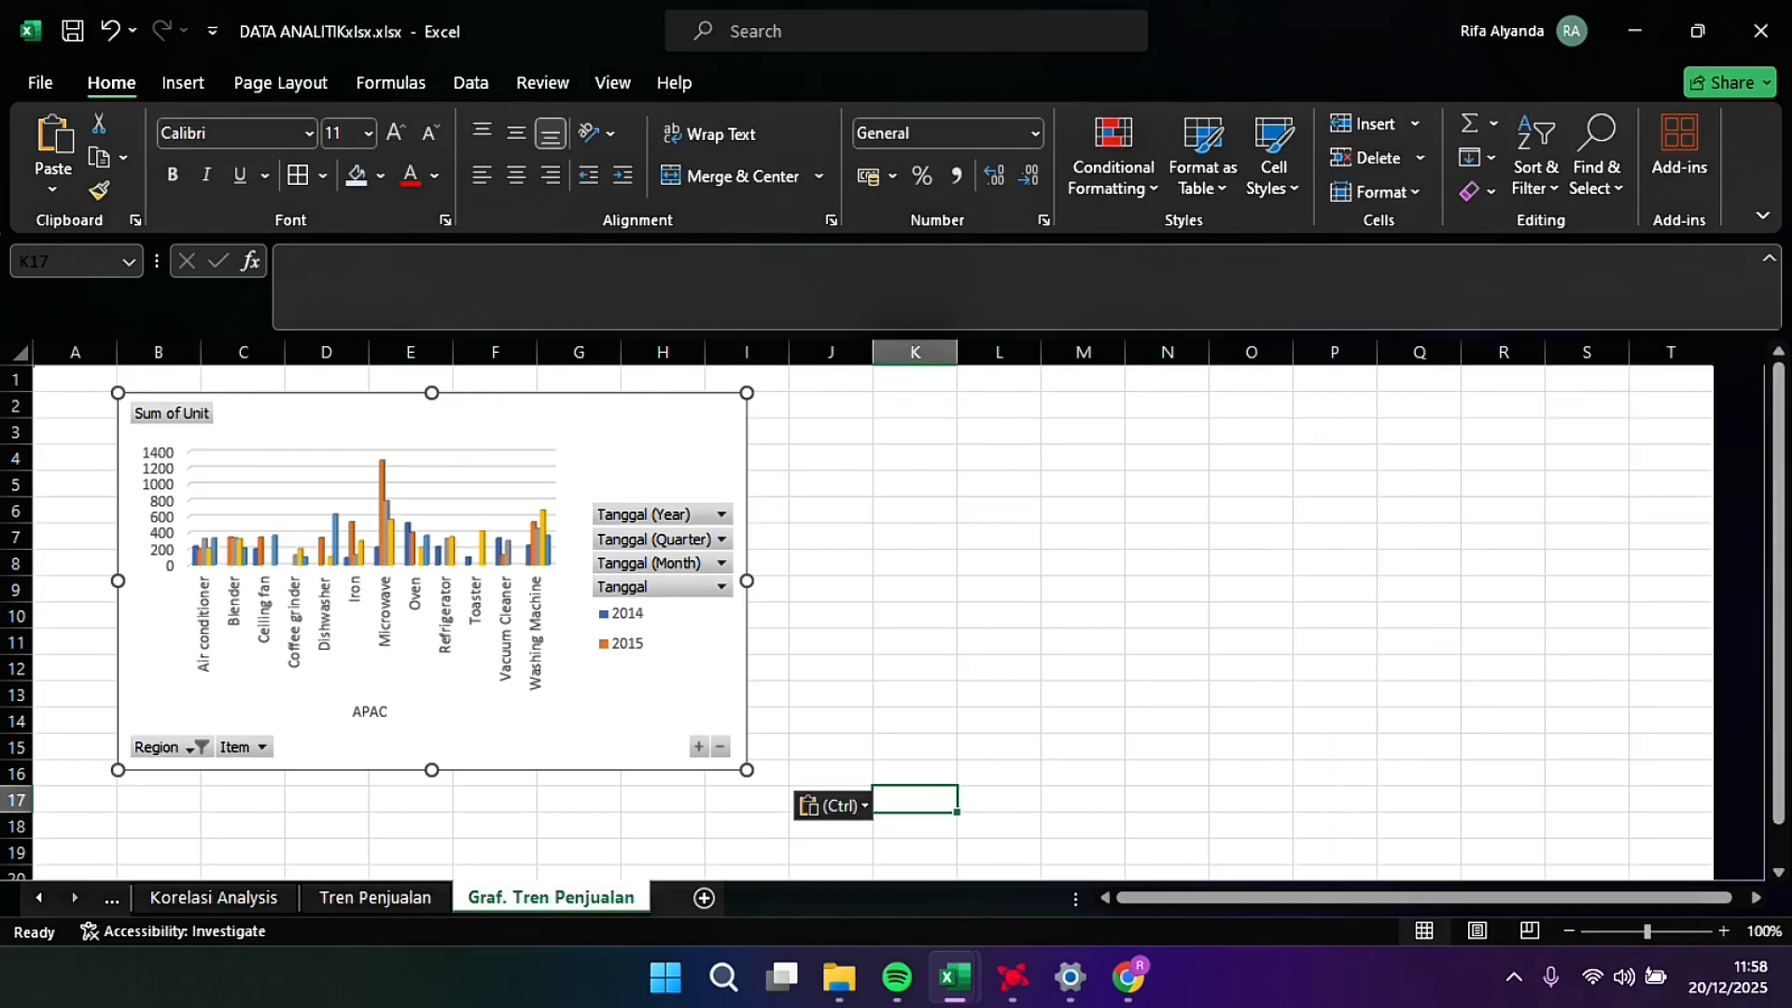
Step: Hide the legend field buttons (Tanggal Year, Quarter, Month and Tanggal) on the APAC PivotChart
{"action": "left_click", "coordinate": [430, 728]}
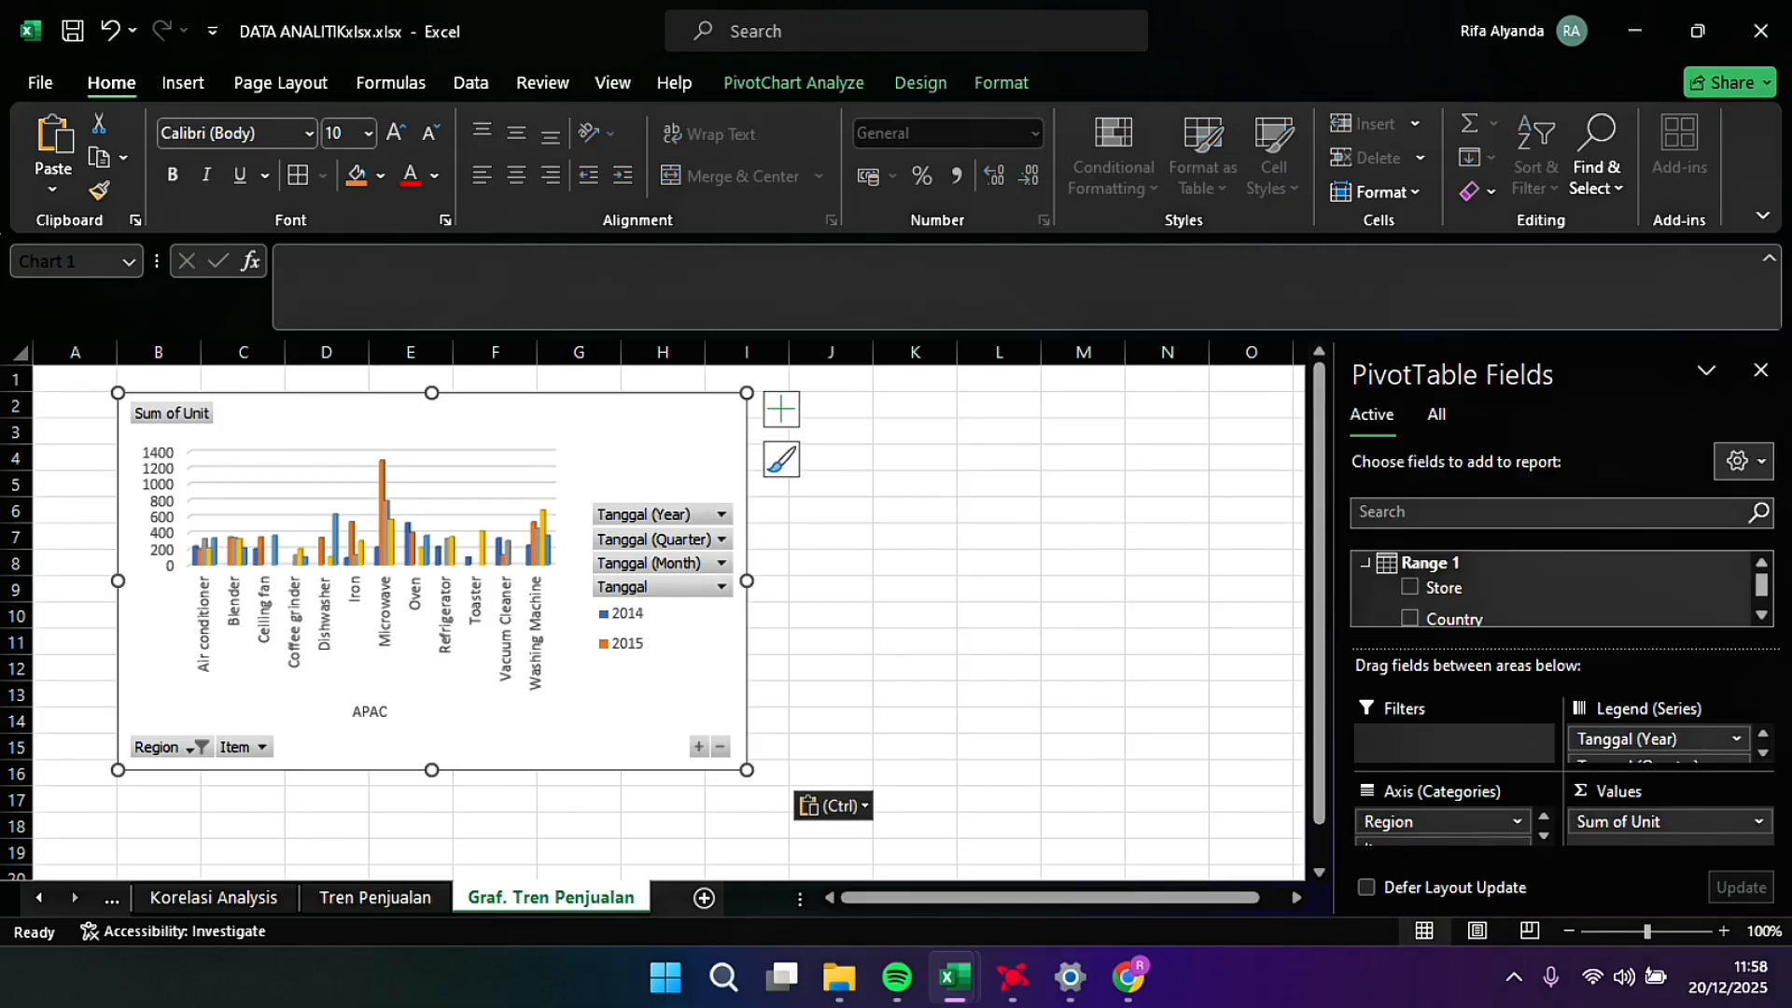
{"action": "left_click", "coordinate": [720, 515]}
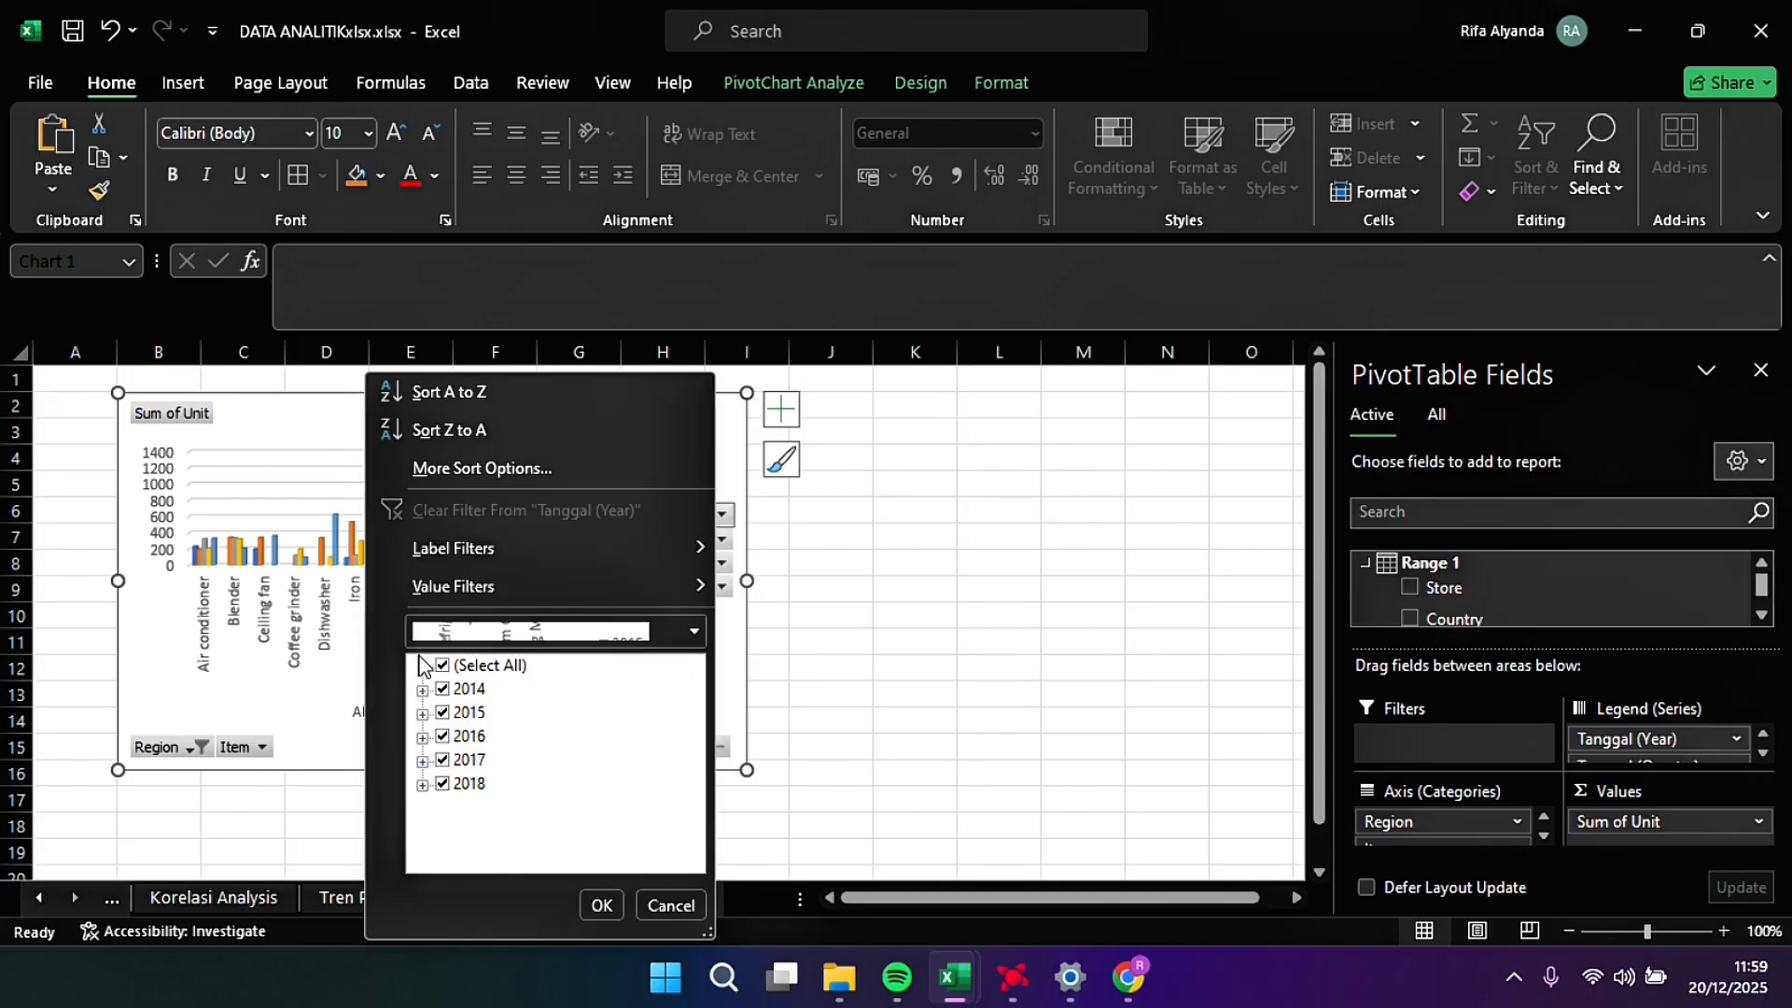
{"action": "left_click", "coordinate": [920, 651]}
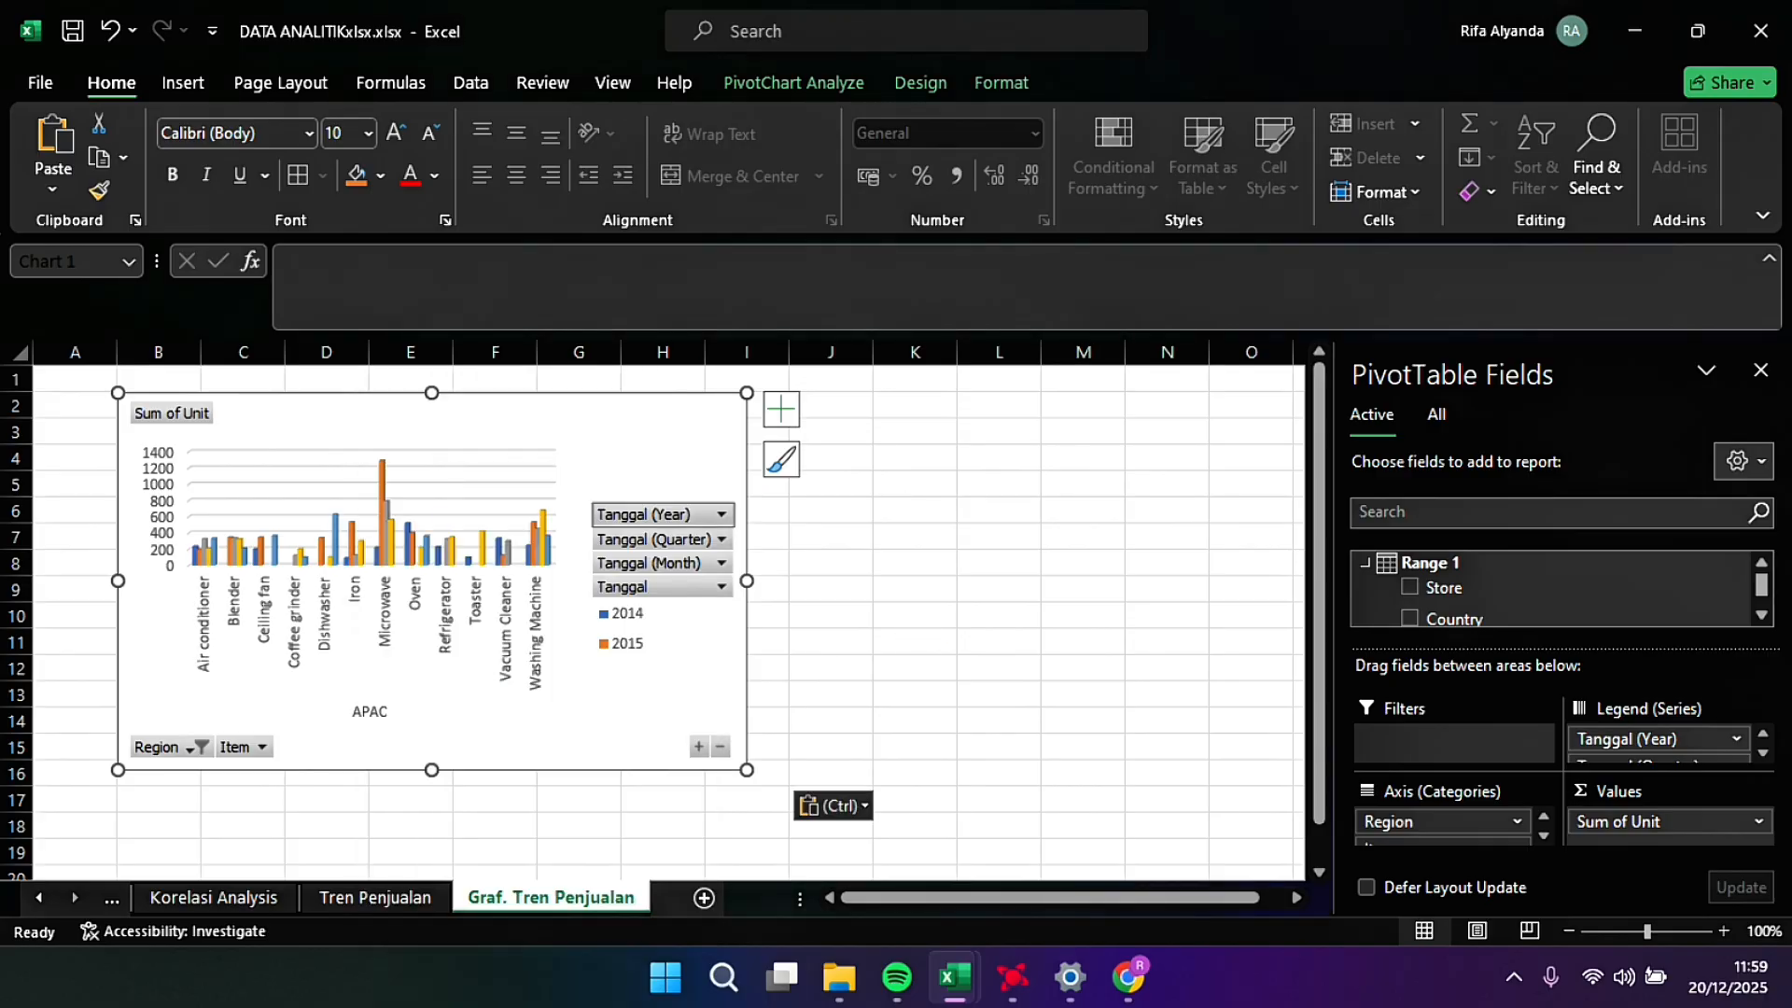
{"action": "left_click", "coordinate": [700, 543]}
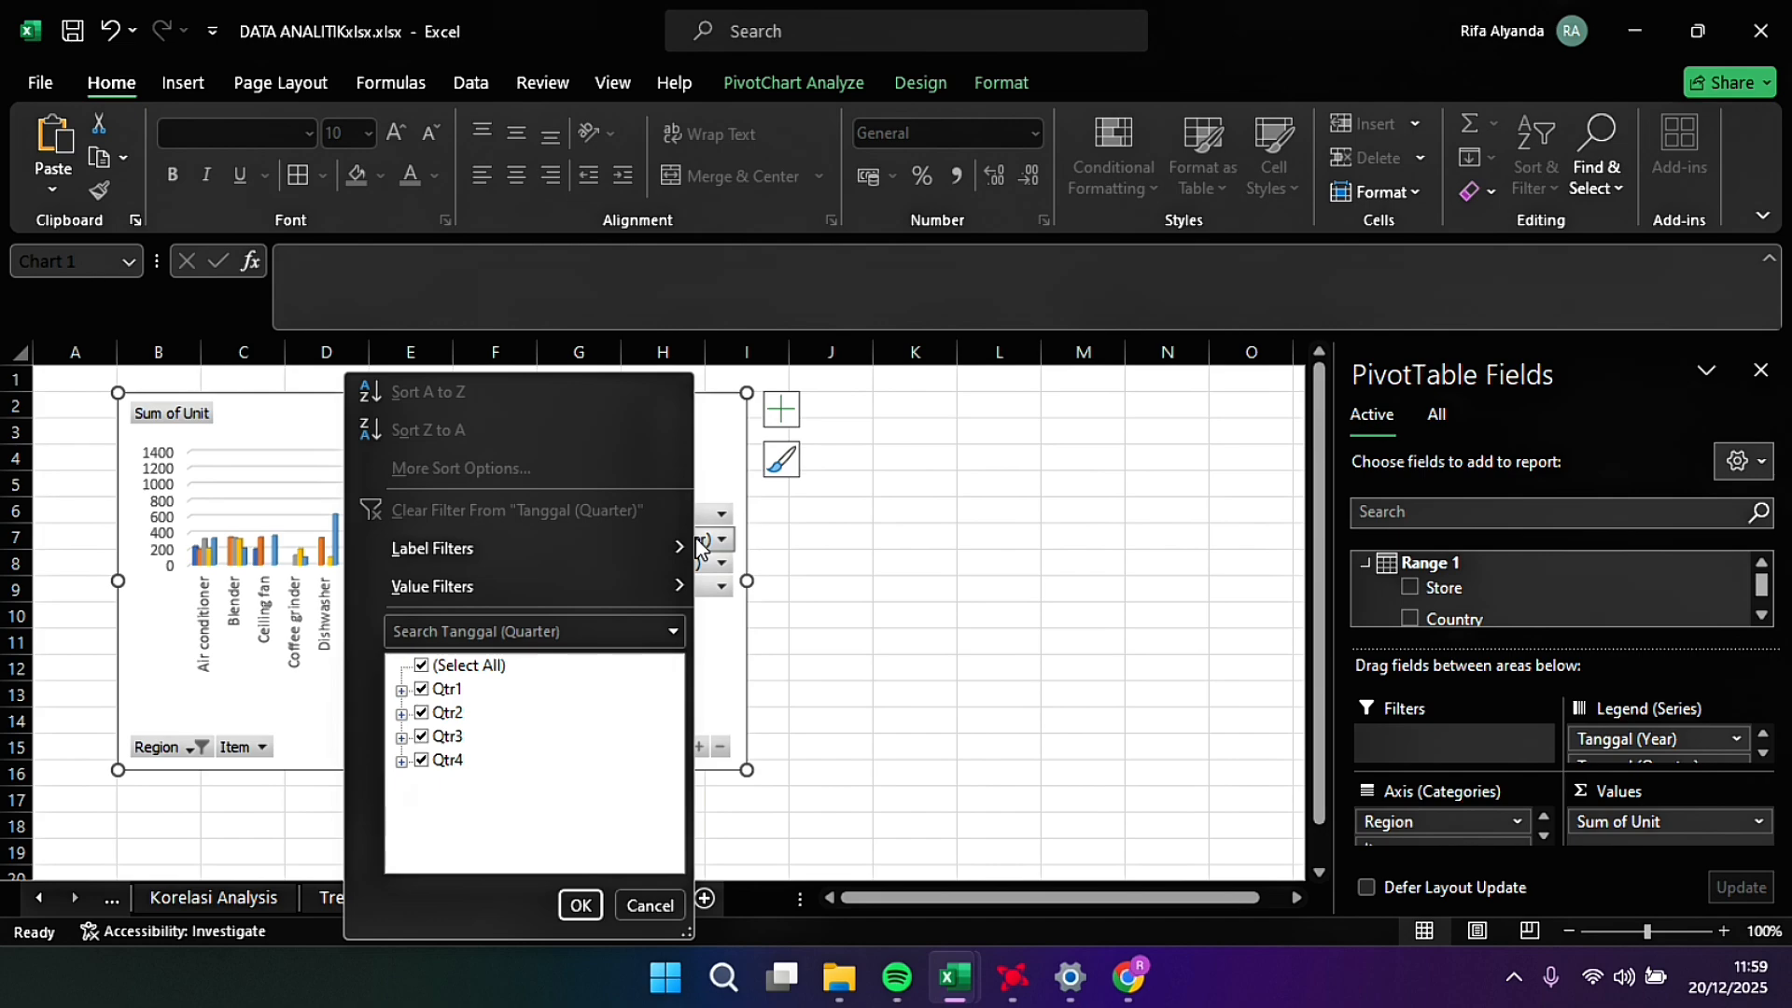
{"action": "left_click", "coordinate": [698, 546]}
{"action": "right_click", "coordinate": [694, 541]}
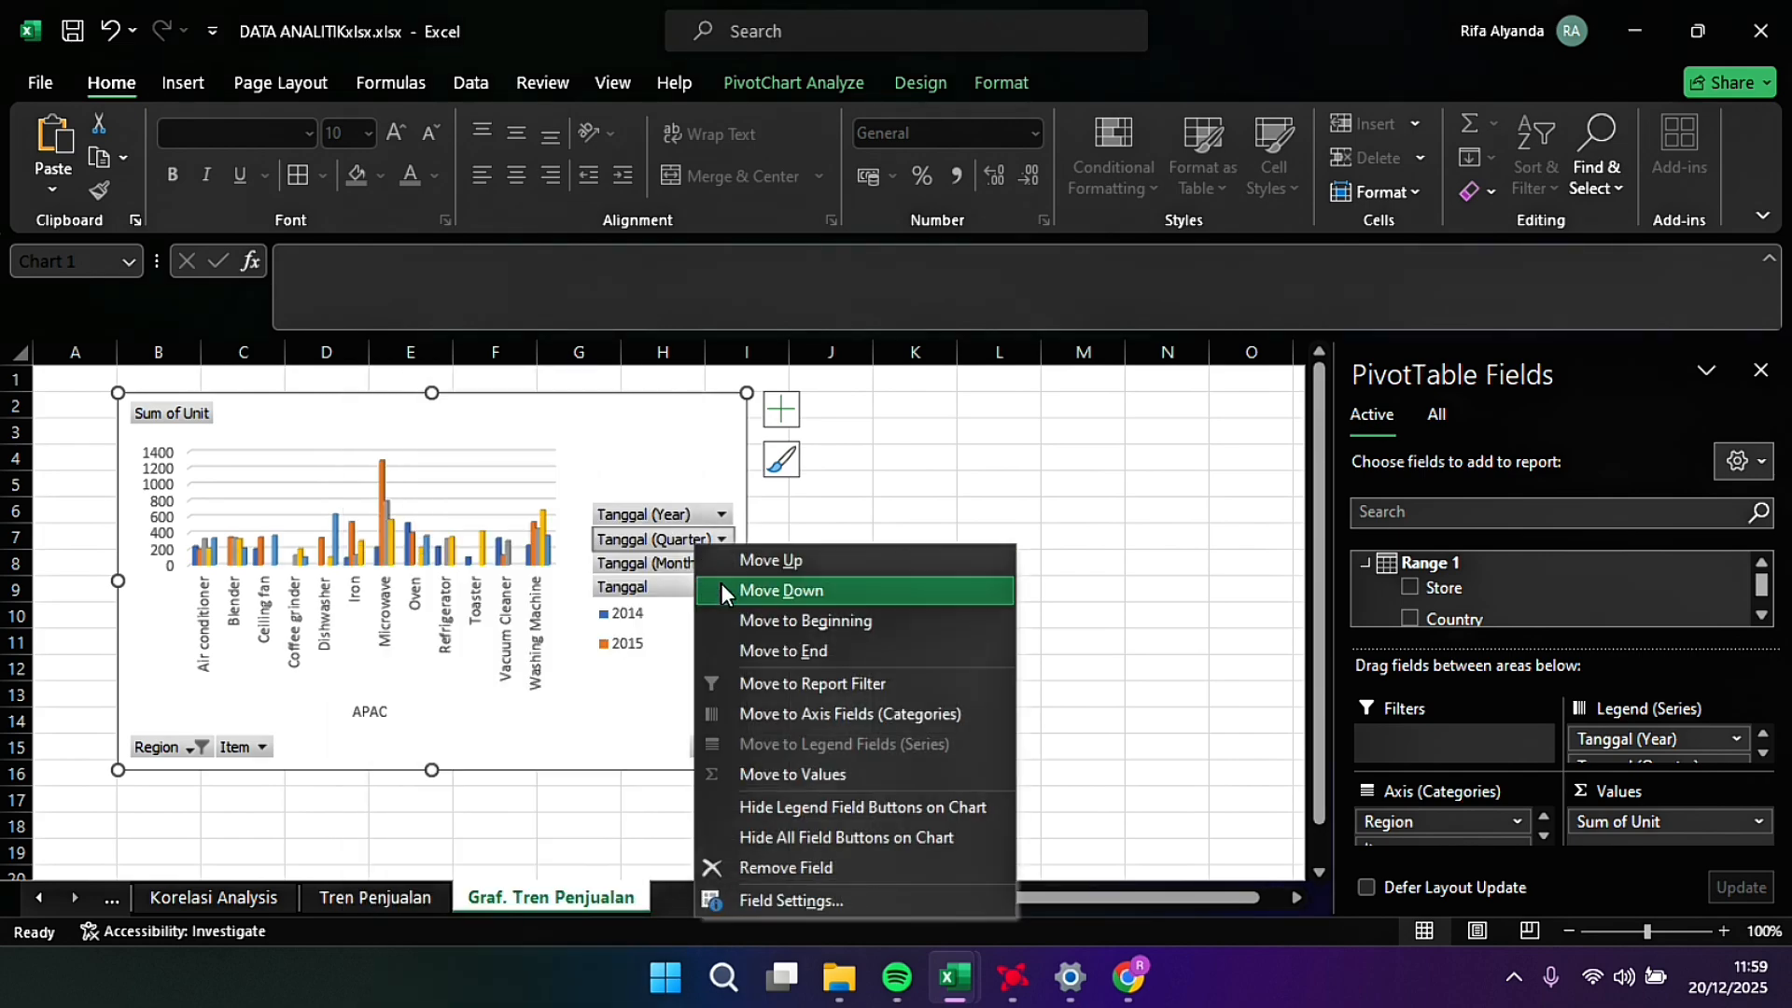
{"action": "left_click", "coordinate": [791, 807]}
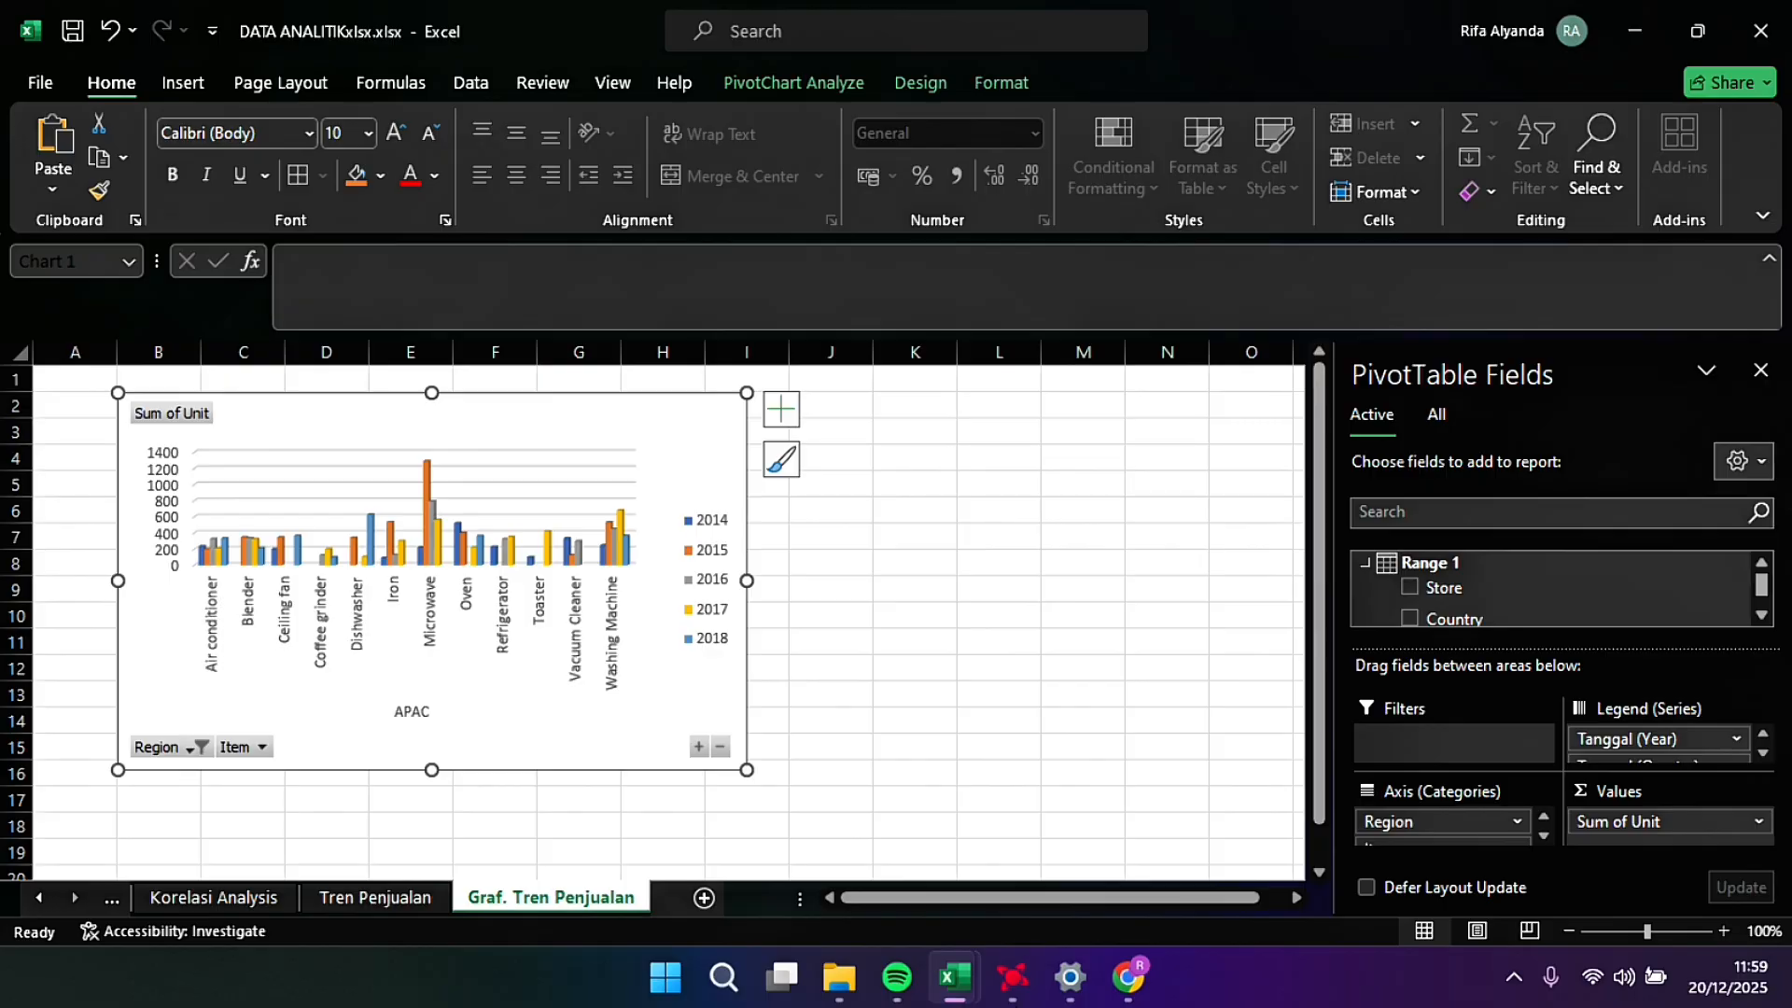
{"action": "mouse_move", "coordinate": [1012, 978]}
{"action": "left_click", "coordinate": [987, 831]}
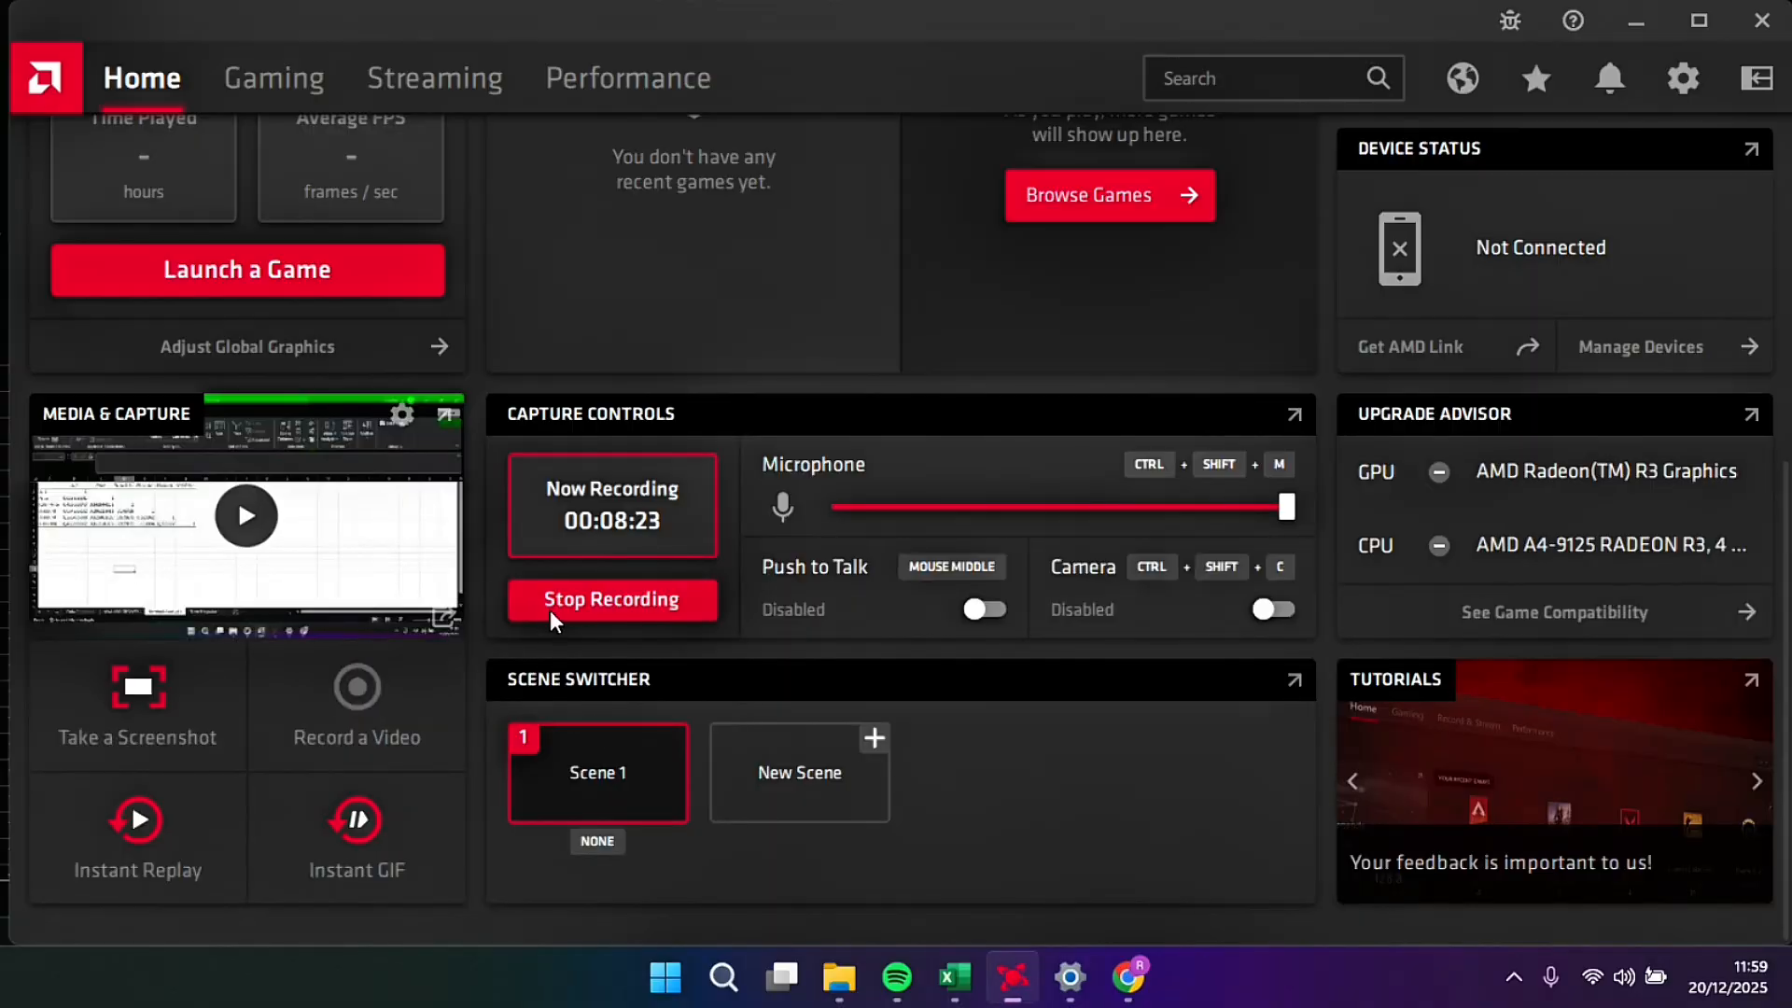